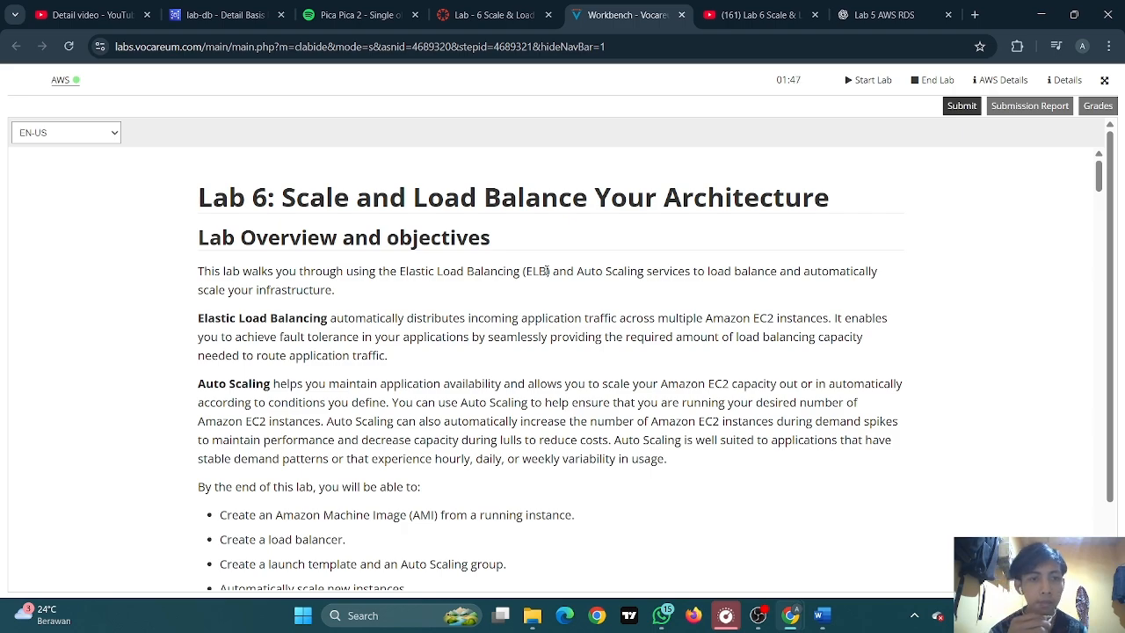
Read through the Lab 6 overview, objectives, service restrictions, and the starting and final infrastructure diagrams down to Task 1
{"action": "scroll", "coordinate": [547, 271], "scroll_direction": "down", "scroll_amount": 2}
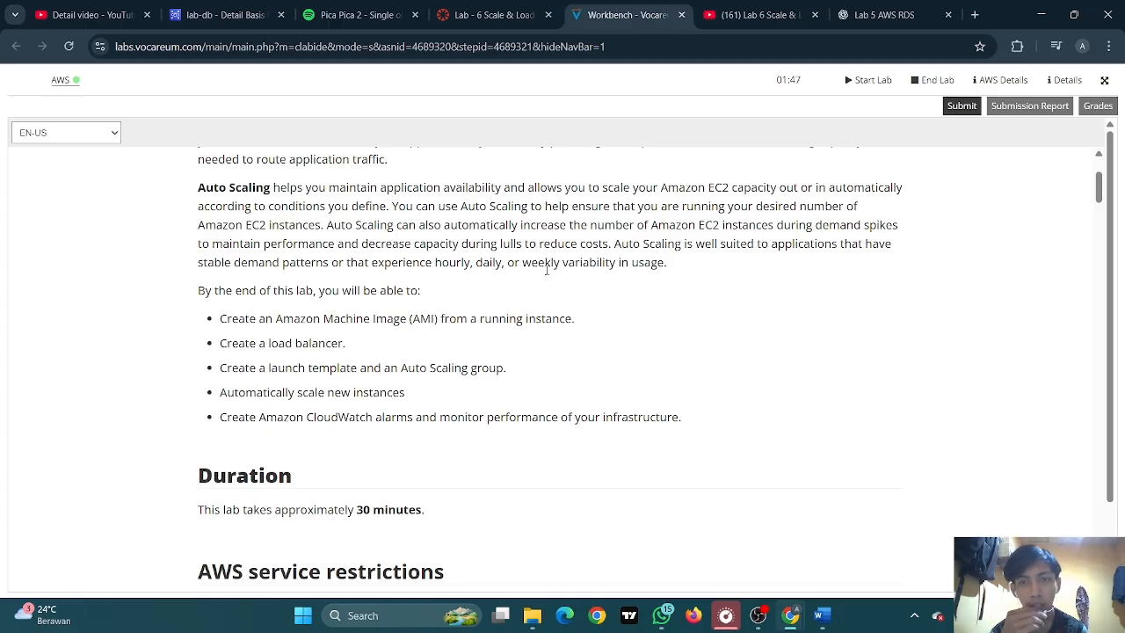
{"action": "scroll", "coordinate": [545, 270], "scroll_direction": "down", "scroll_amount": 5}
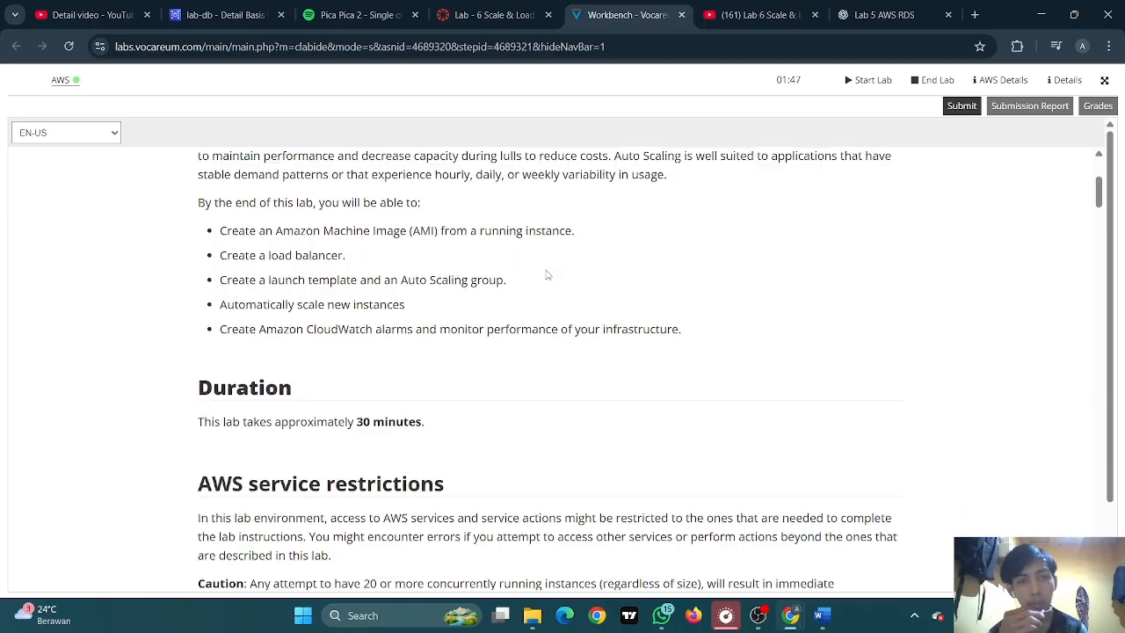
{"action": "scroll", "coordinate": [546, 275], "scroll_direction": "up", "scroll_amount": 1}
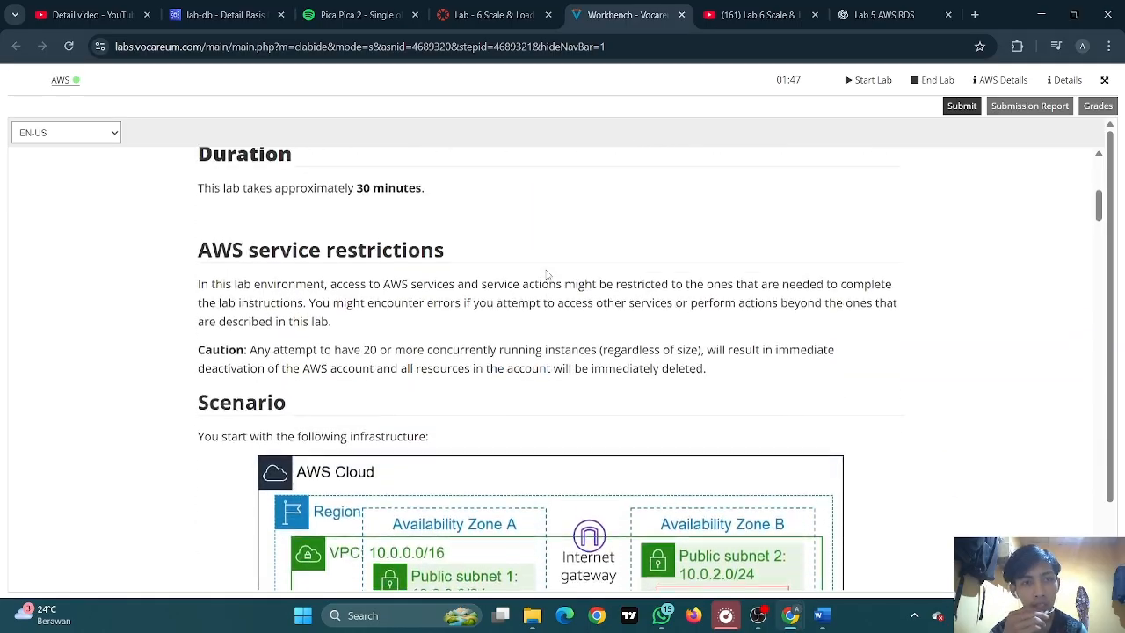
{"action": "scroll", "coordinate": [545, 275], "scroll_direction": "down", "scroll_amount": 1}
{"action": "scroll", "coordinate": [546, 275], "scroll_direction": "down", "scroll_amount": 1}
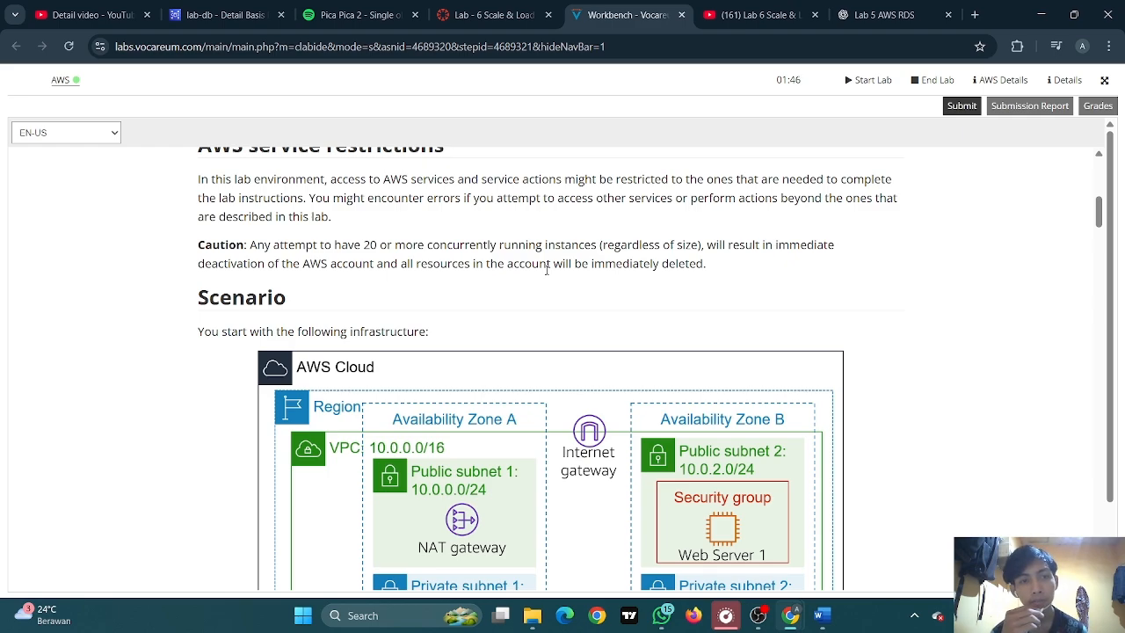
{"action": "scroll", "coordinate": [545, 270], "scroll_direction": "down", "scroll_amount": 3}
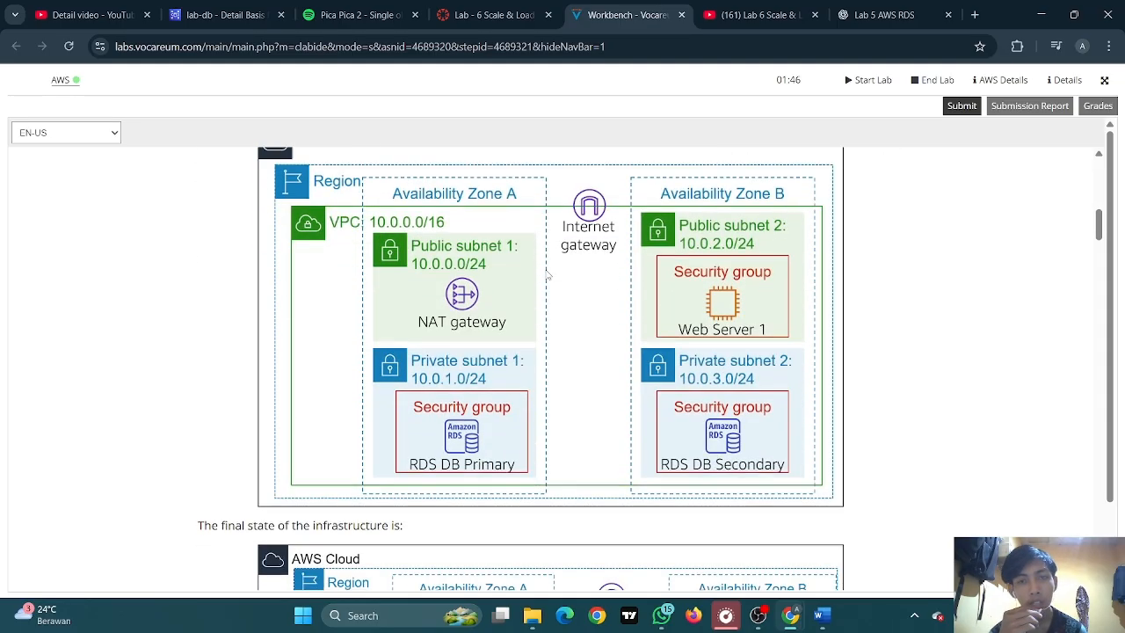
{"action": "scroll", "coordinate": [545, 273], "scroll_direction": "down", "scroll_amount": 1}
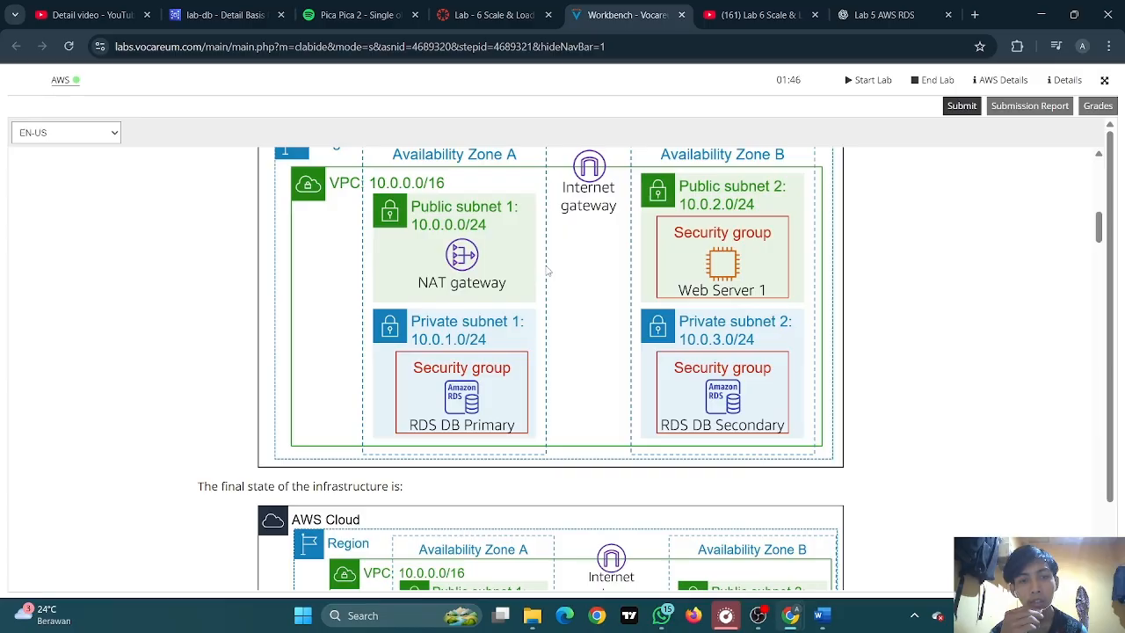
{"action": "scroll", "coordinate": [546, 271], "scroll_direction": "up", "scroll_amount": 1}
{"action": "scroll", "coordinate": [546, 271], "scroll_direction": "down", "scroll_amount": 5}
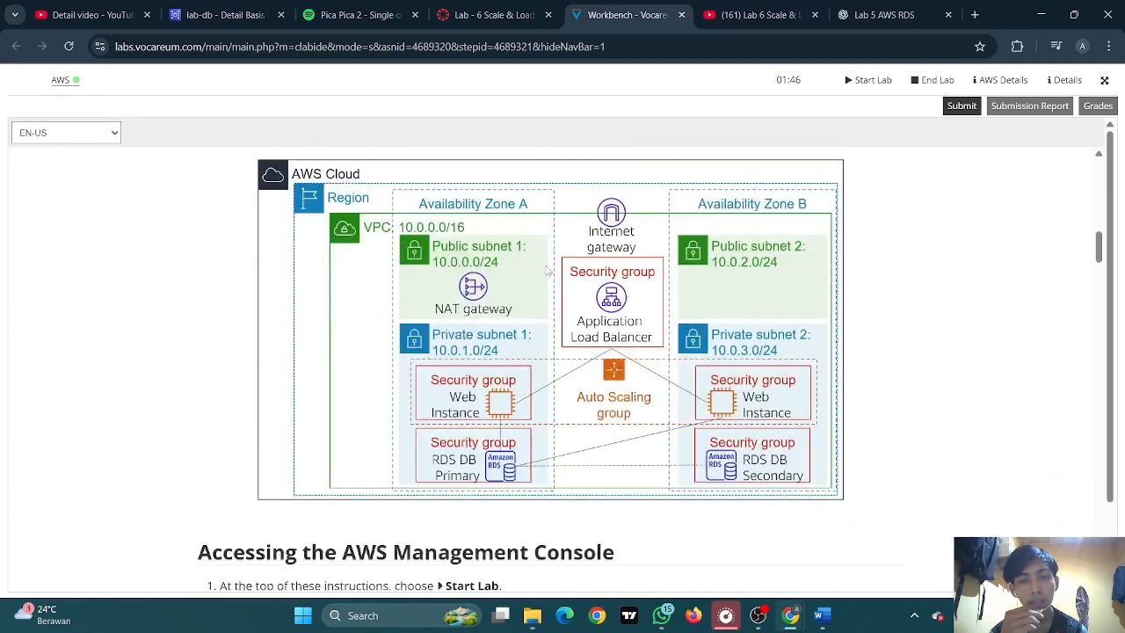
{"action": "scroll", "coordinate": [545, 273], "scroll_direction": "down", "scroll_amount": 4}
{"action": "scroll", "coordinate": [546, 273], "scroll_direction": "up", "scroll_amount": 5}
{"action": "scroll", "coordinate": [546, 273], "scroll_direction": "down", "scroll_amount": 5}
{"action": "scroll", "coordinate": [546, 273], "scroll_direction": "up", "scroll_amount": 3}
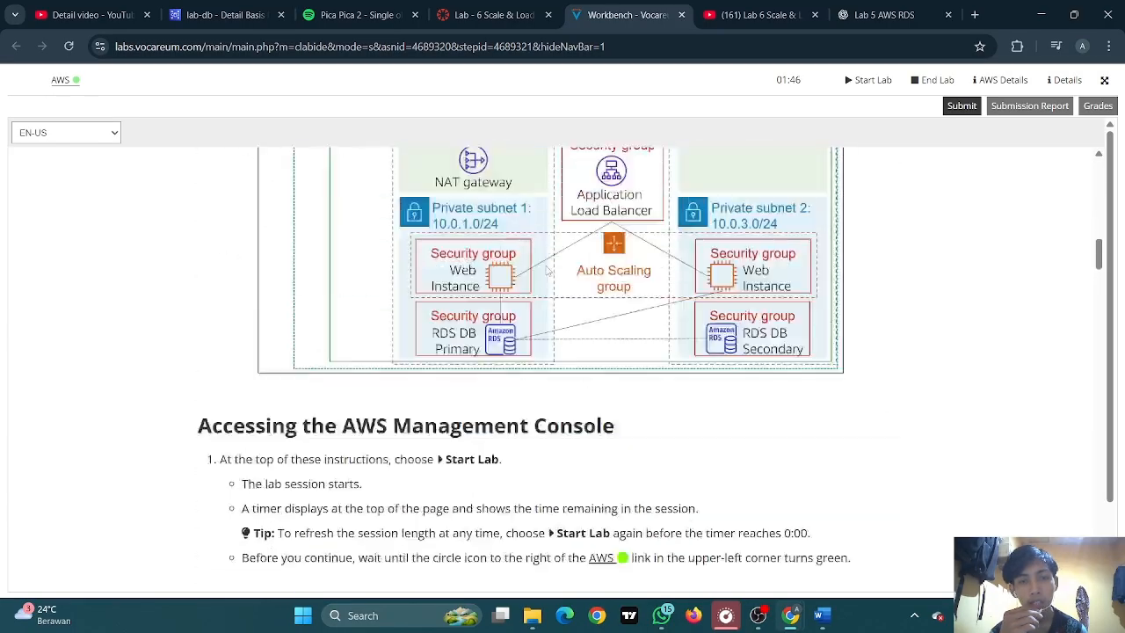
{"action": "scroll", "coordinate": [545, 271], "scroll_direction": "down", "scroll_amount": 10}
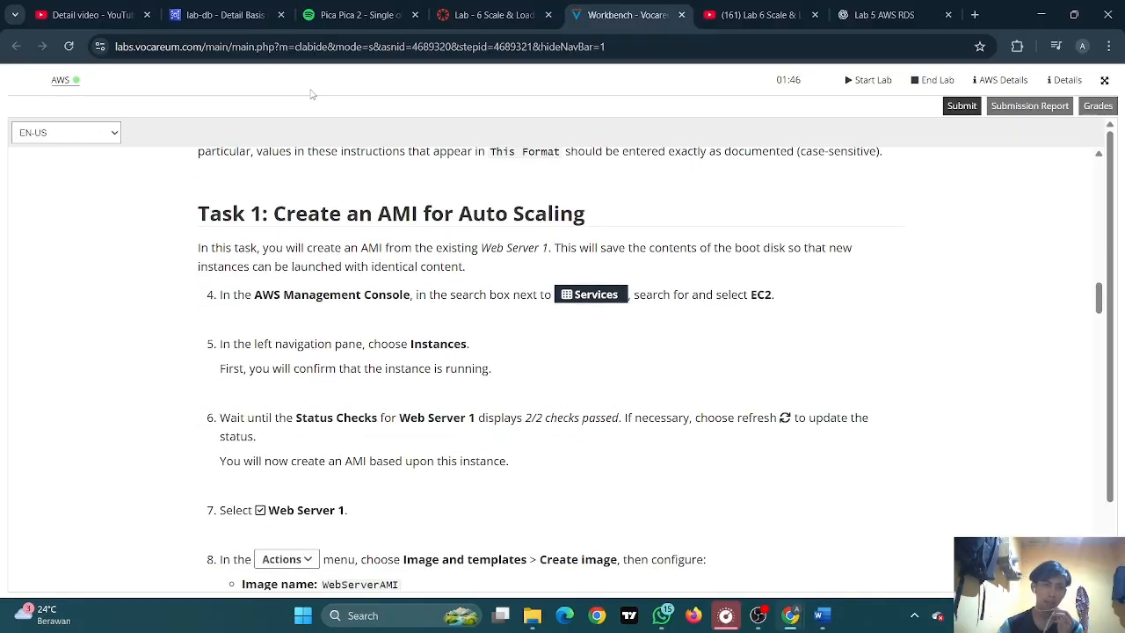
Launch the AWS console from the lab page and review the Task 1 instructions for creating the AMI
{"action": "left_click", "coordinate": [61, 89]}
{"action": "left_click", "coordinate": [545, 15]}
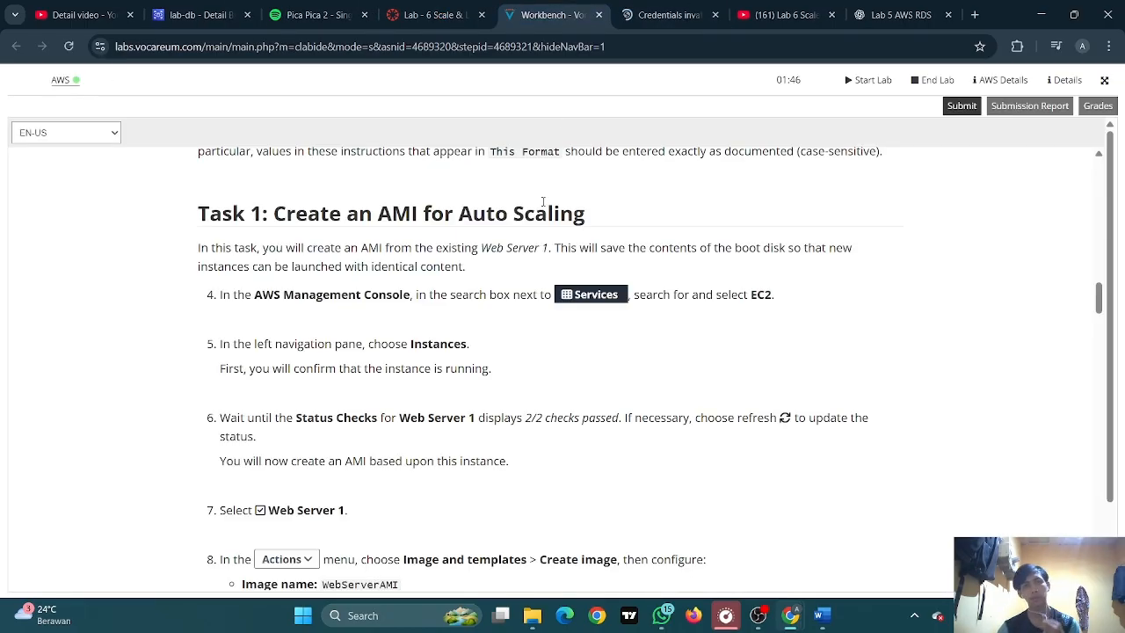
{"action": "scroll", "coordinate": [543, 202], "scroll_direction": "down", "scroll_amount": 3}
{"action": "scroll", "coordinate": [534, 224], "scroll_direction": "down", "scroll_amount": 2}
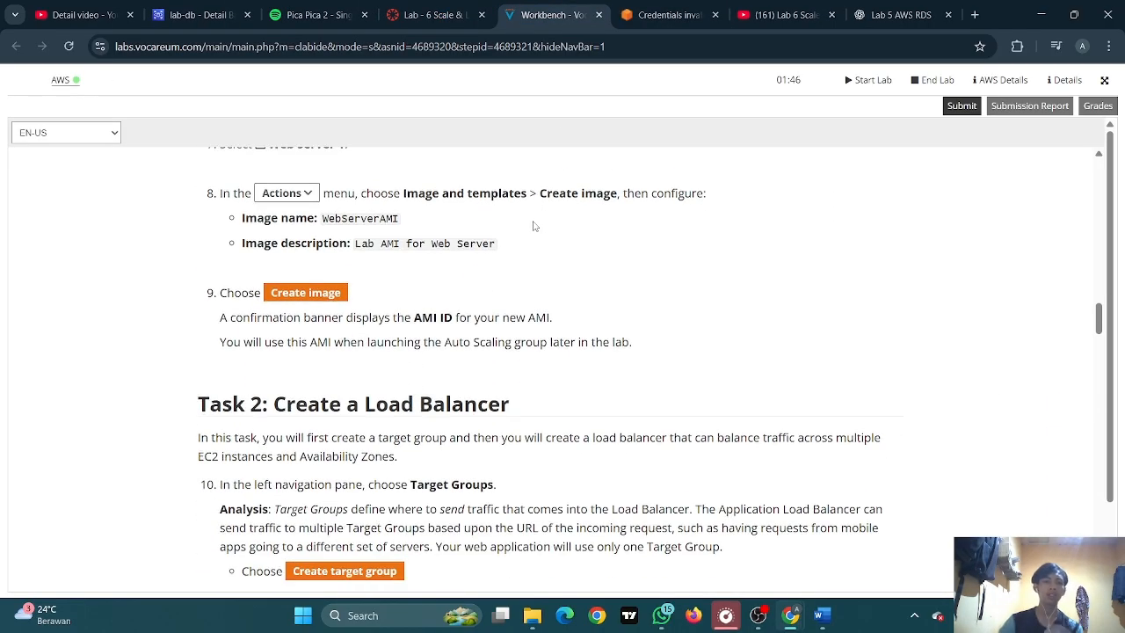
{"action": "scroll", "coordinate": [533, 226], "scroll_direction": "down", "scroll_amount": 2}
{"action": "scroll", "coordinate": [533, 215], "scroll_direction": "up", "scroll_amount": 4}
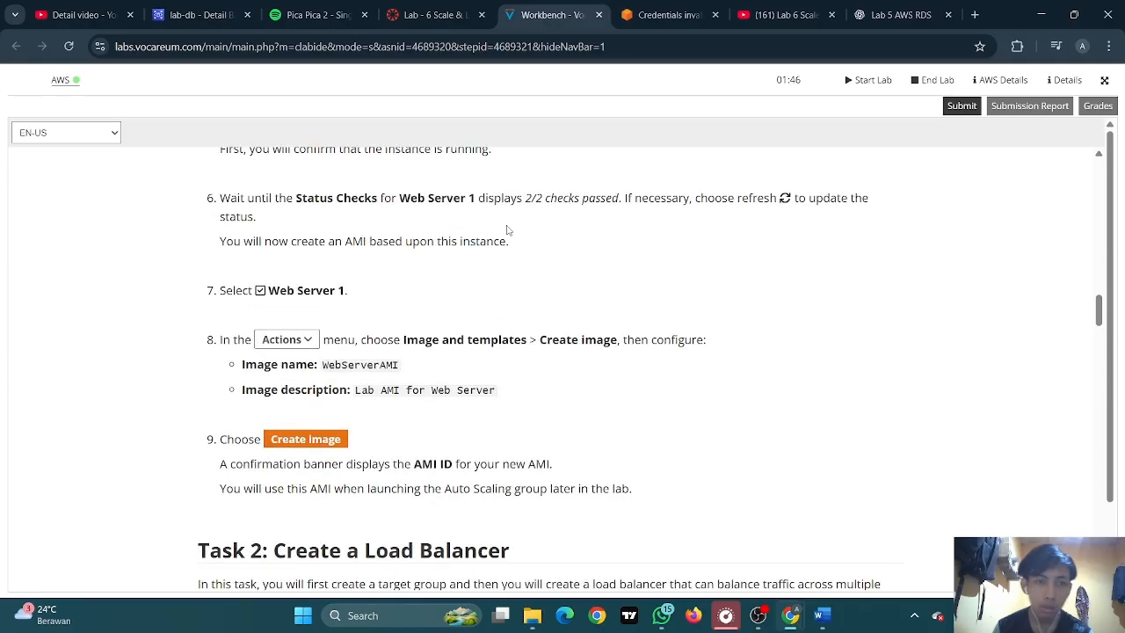
{"action": "scroll", "coordinate": [507, 231], "scroll_direction": "up", "scroll_amount": 1}
{"action": "scroll", "coordinate": [505, 234], "scroll_direction": "up", "scroll_amount": 1}
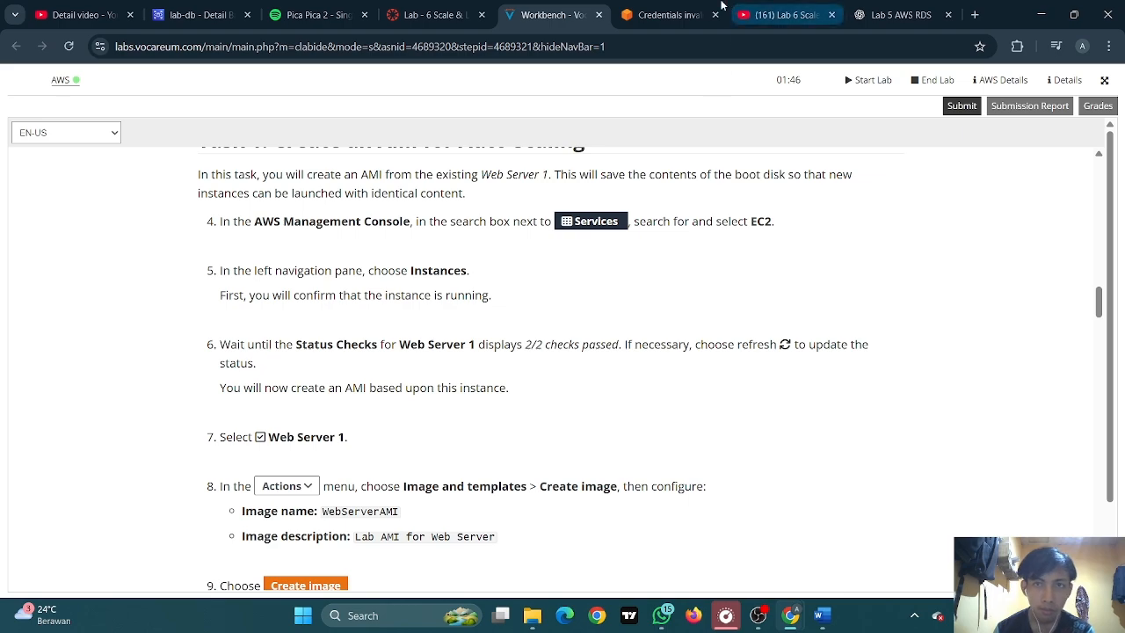
Log out of the AWS session from the sign-in page and close that tab
{"action": "left_click", "coordinate": [667, 15]}
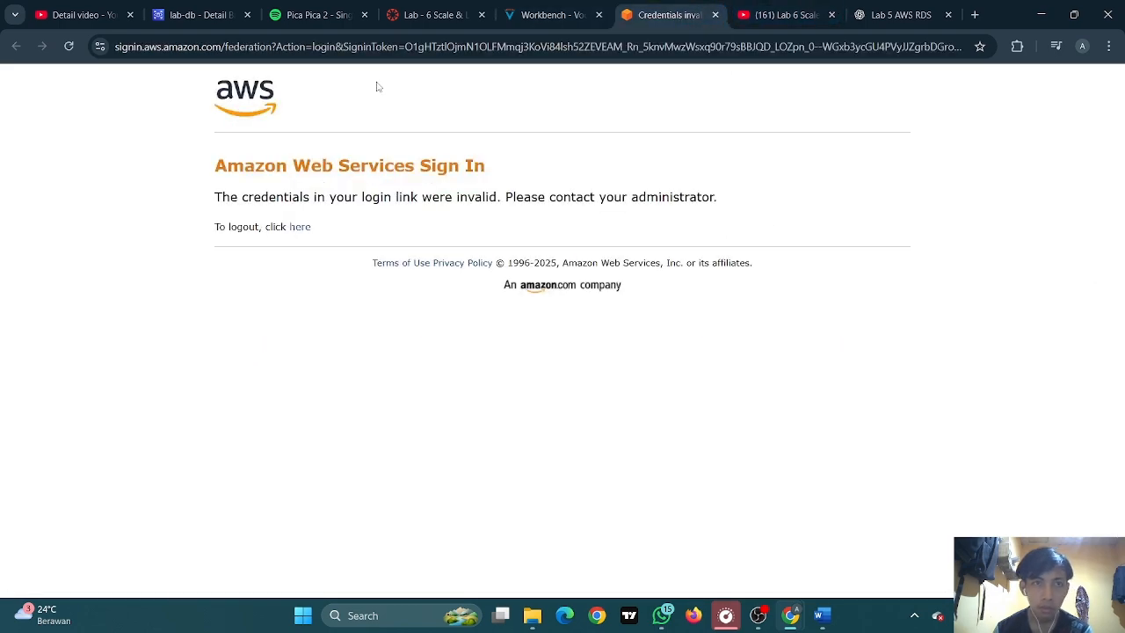
{"action": "left_click", "coordinate": [302, 229]}
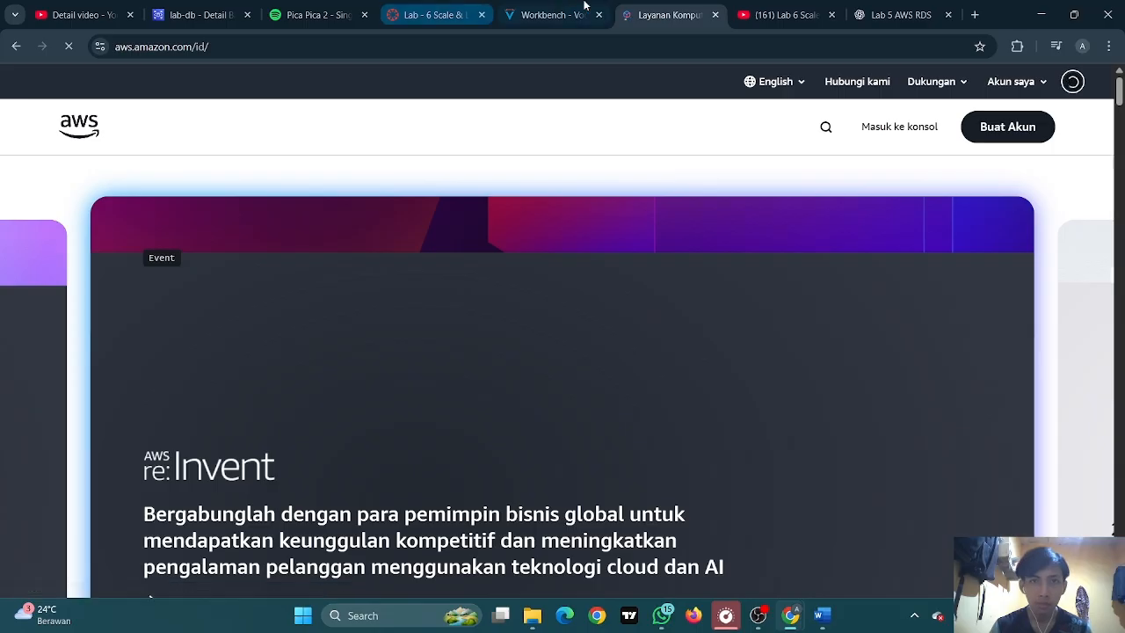
{"action": "left_click", "coordinate": [713, 15]}
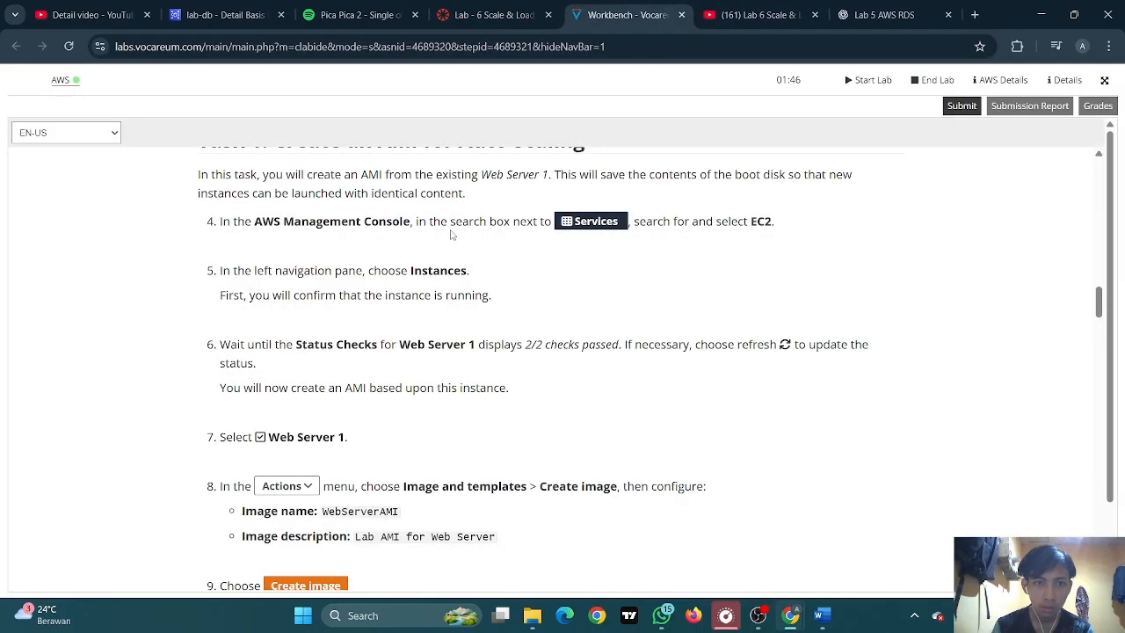
Relaunch the AWS console from the lab page, search for ec2 and open the EC2 service
{"action": "scroll", "coordinate": [453, 317], "scroll_direction": "down", "scroll_amount": 3}
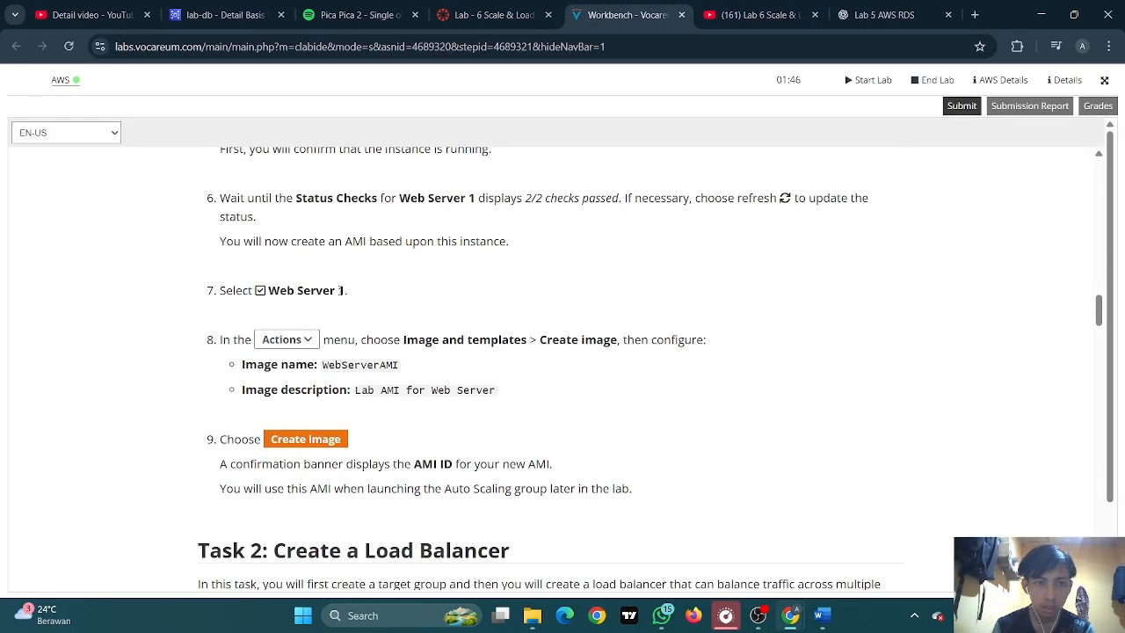
{"action": "left_click", "coordinate": [93, 88]}
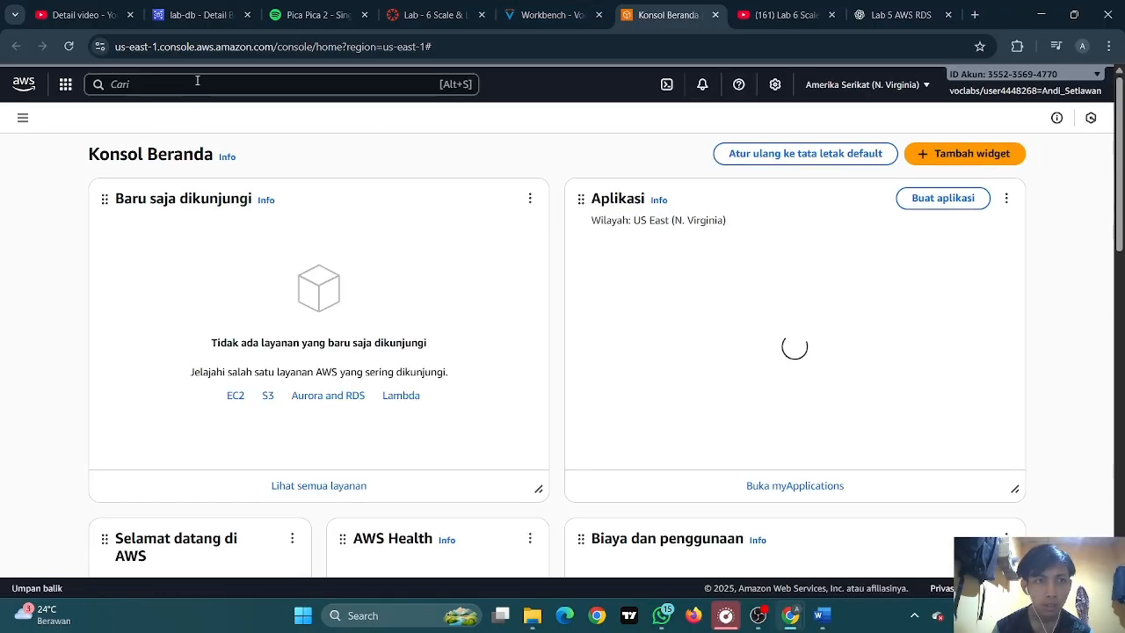
{"action": "left_click", "coordinate": [197, 80]}
{"action": "type", "text": "ec"}
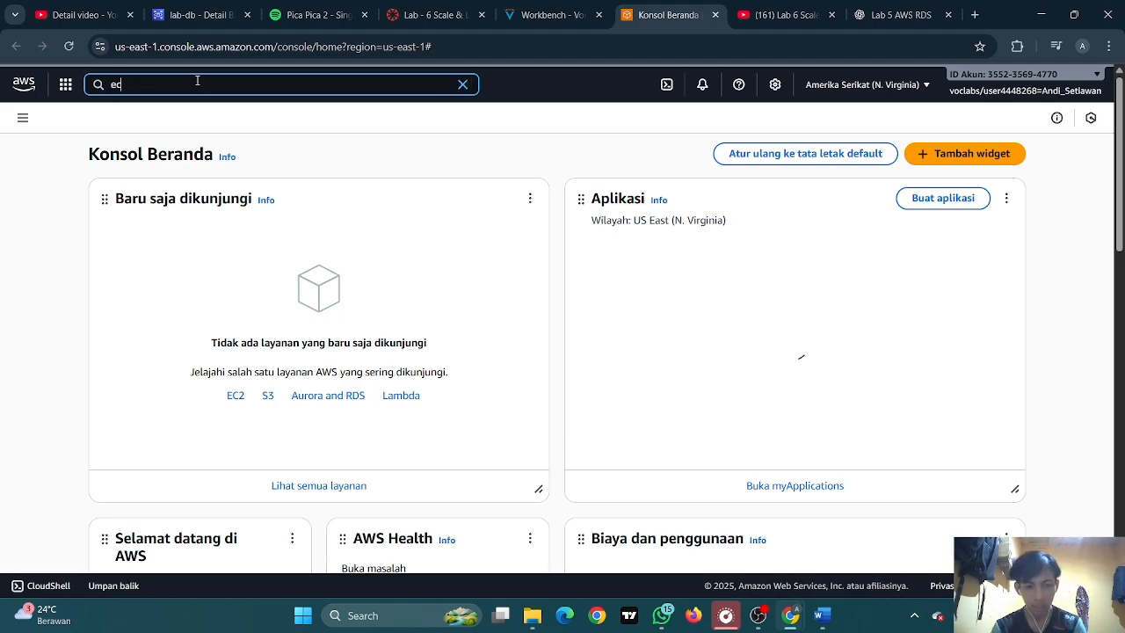
{"action": "type", "text": "2"}
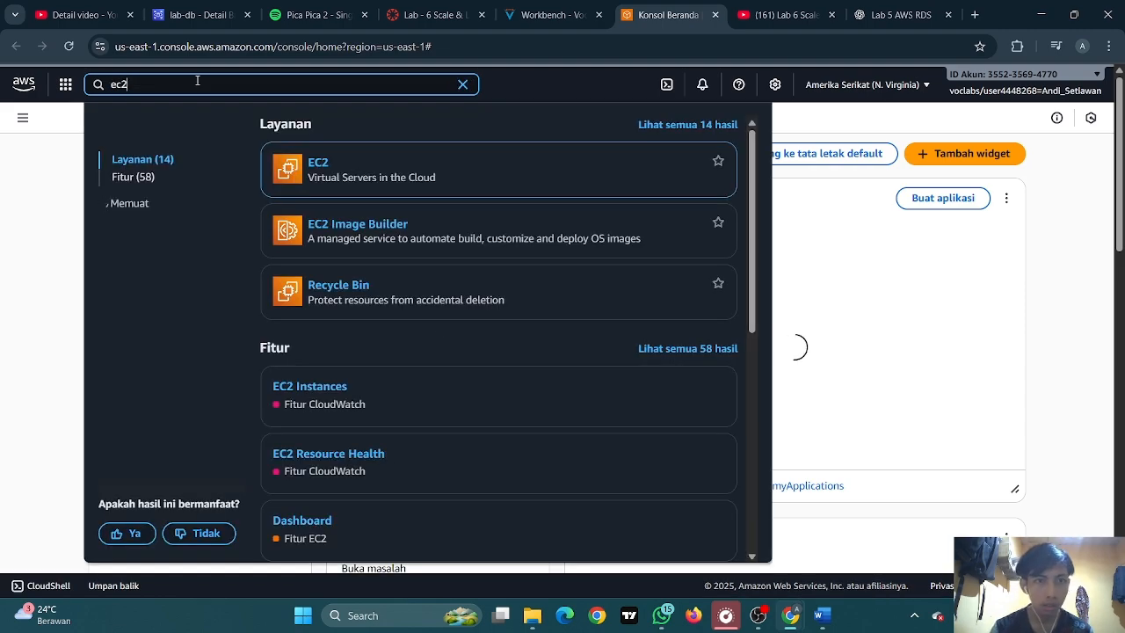
{"action": "left_click", "coordinate": [321, 166]}
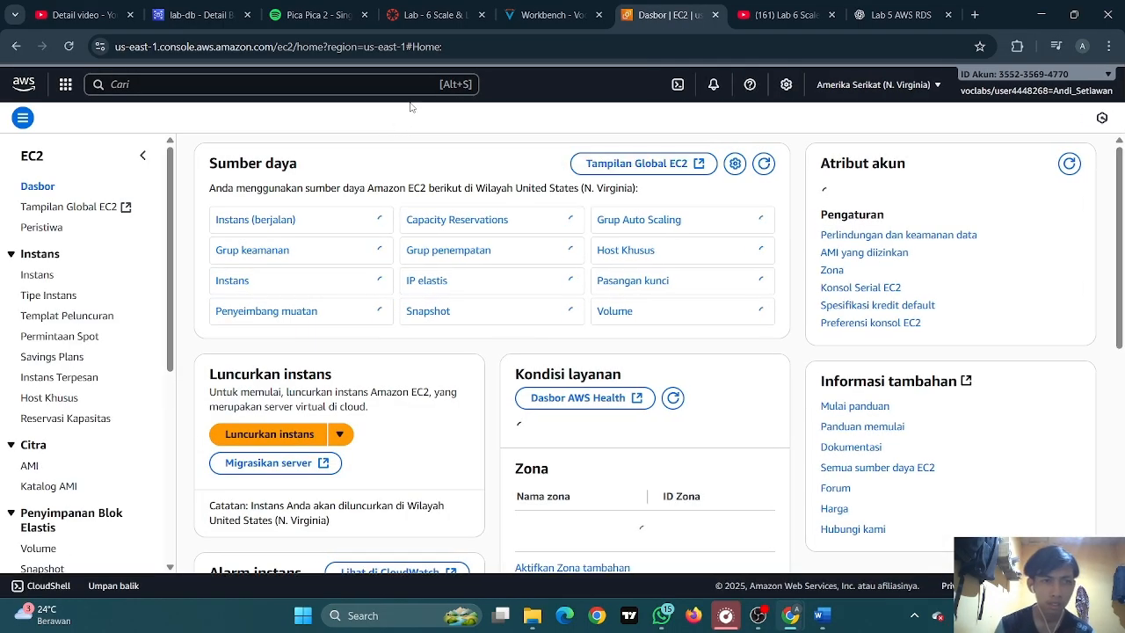
Check the Task 1 steps in the lab instructions and open the Instances list in EC2
{"action": "left_click", "coordinate": [549, 15]}
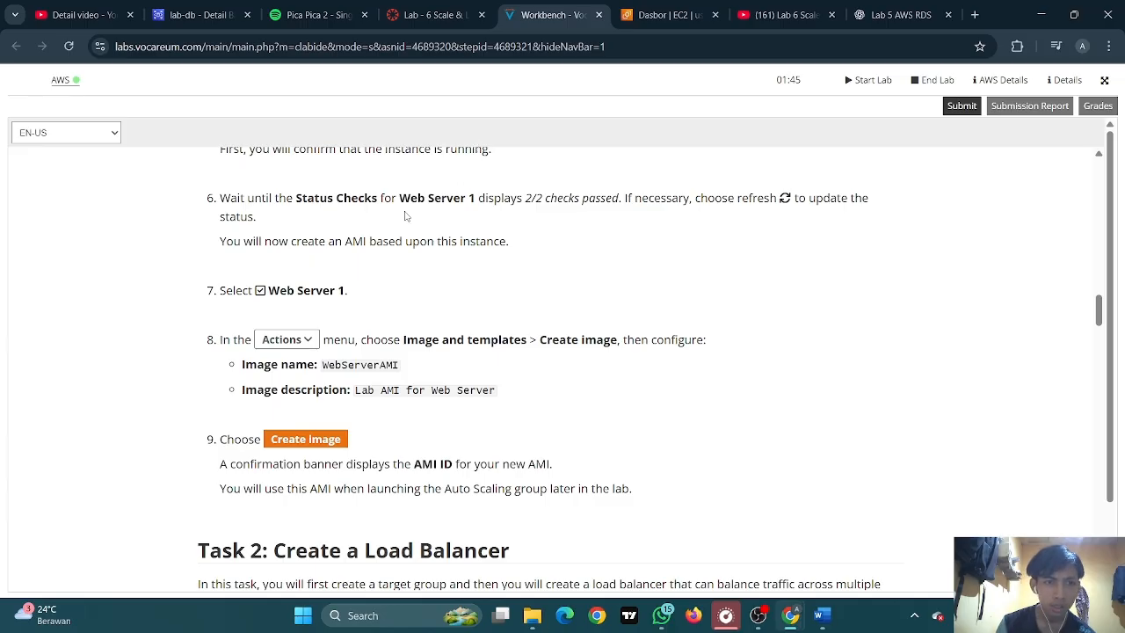
{"action": "scroll", "coordinate": [406, 218], "scroll_direction": "down", "scroll_amount": 1}
{"action": "scroll", "coordinate": [405, 233], "scroll_direction": "up", "scroll_amount": 1}
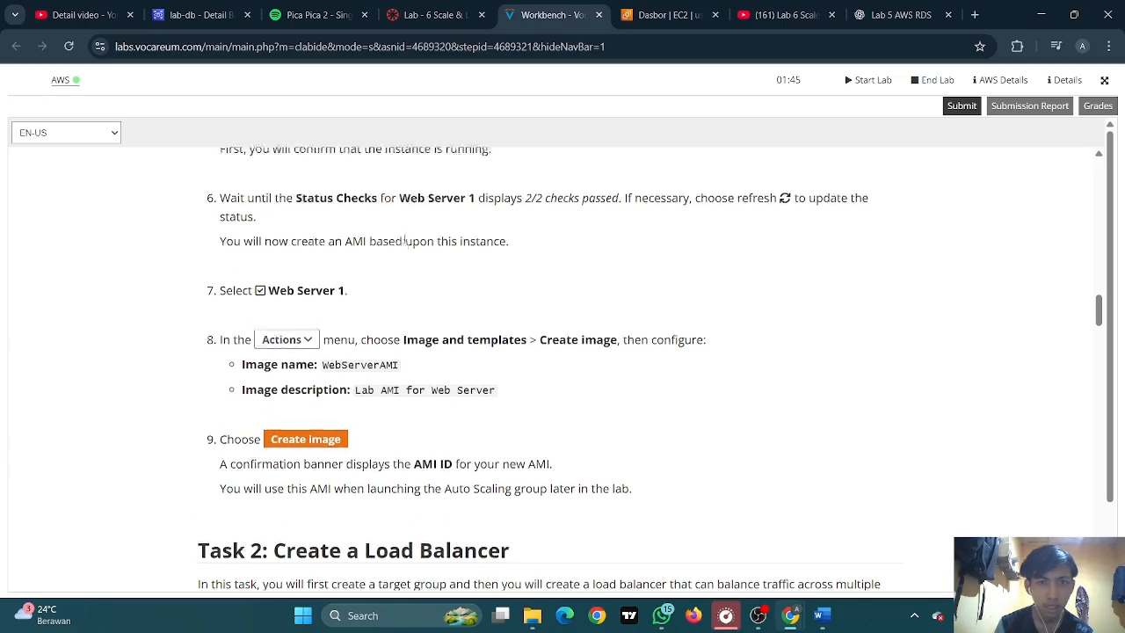
{"action": "scroll", "coordinate": [401, 254], "scroll_direction": "up", "scroll_amount": 2}
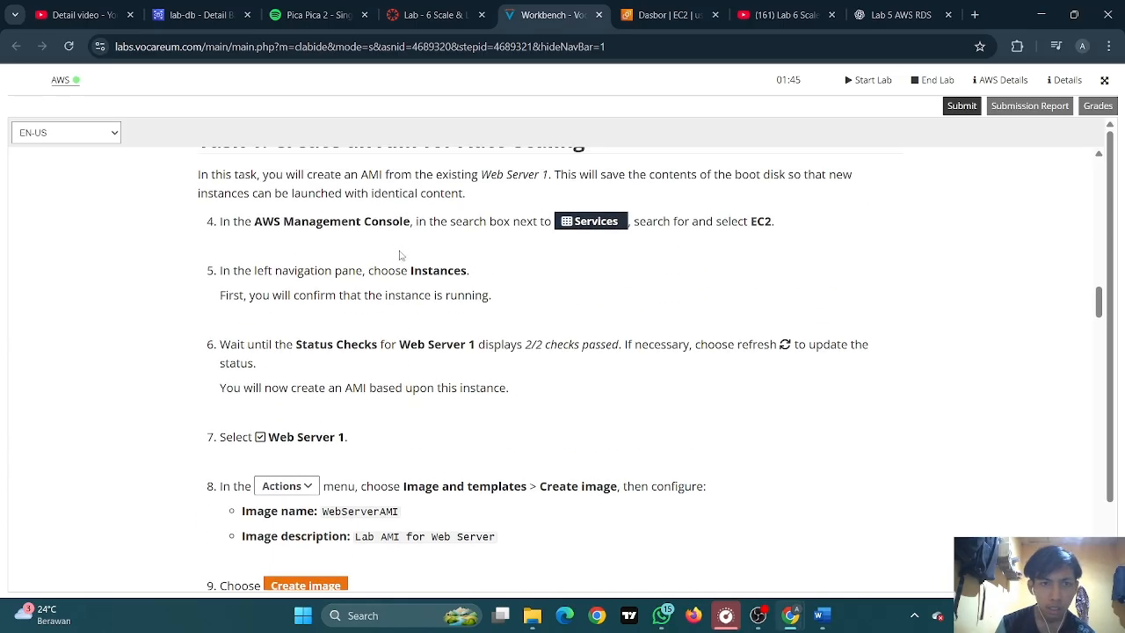
{"action": "scroll", "coordinate": [403, 263], "scroll_direction": "up", "scroll_amount": 1}
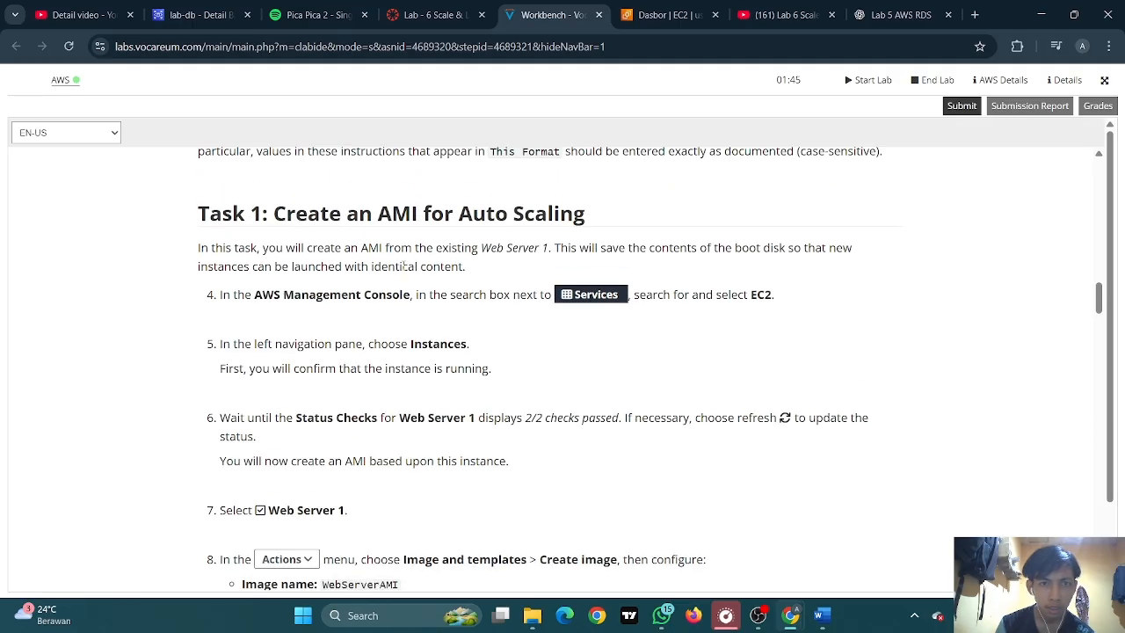
{"action": "scroll", "coordinate": [403, 265], "scroll_direction": "up", "scroll_amount": 1}
{"action": "scroll", "coordinate": [402, 273], "scroll_direction": "down", "scroll_amount": 2}
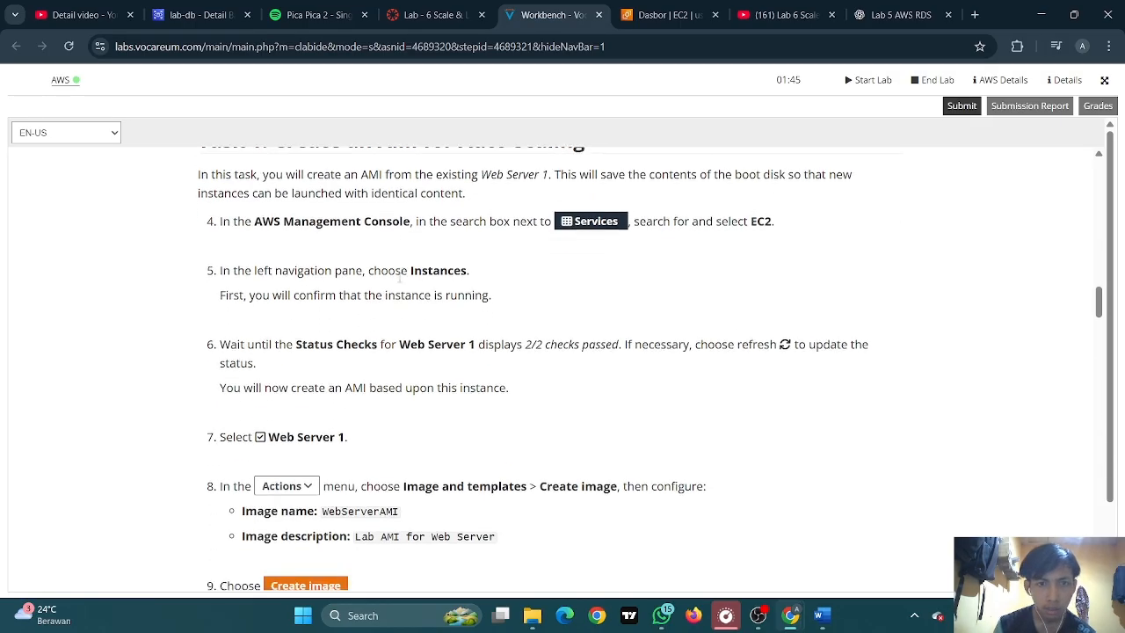
{"action": "left_click", "coordinate": [668, 15]}
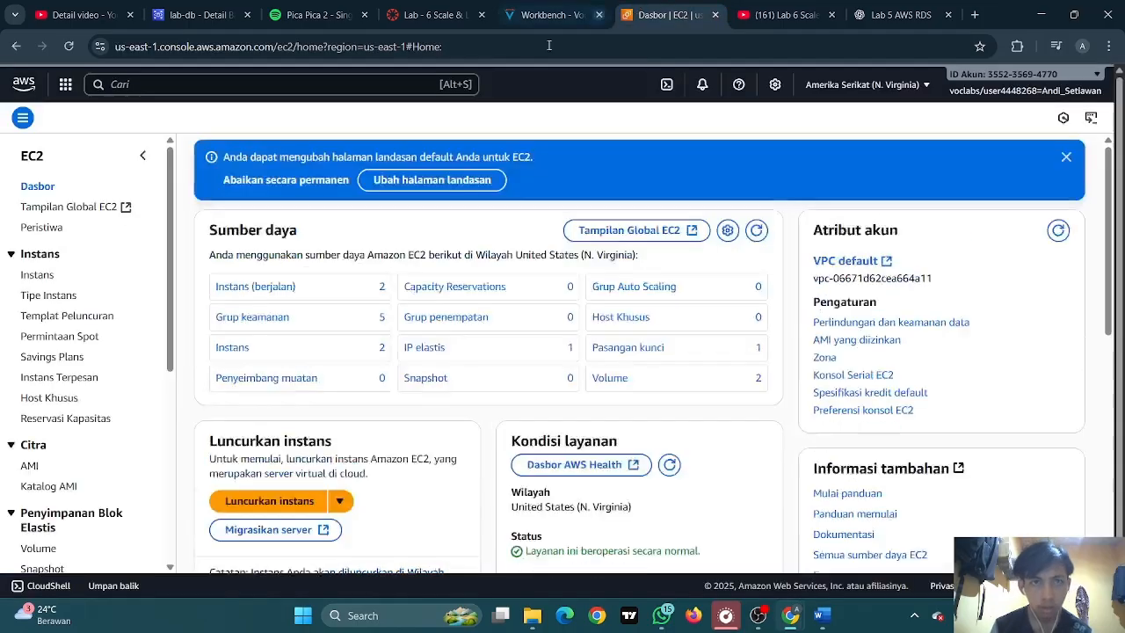
{"action": "left_click", "coordinate": [46, 276]}
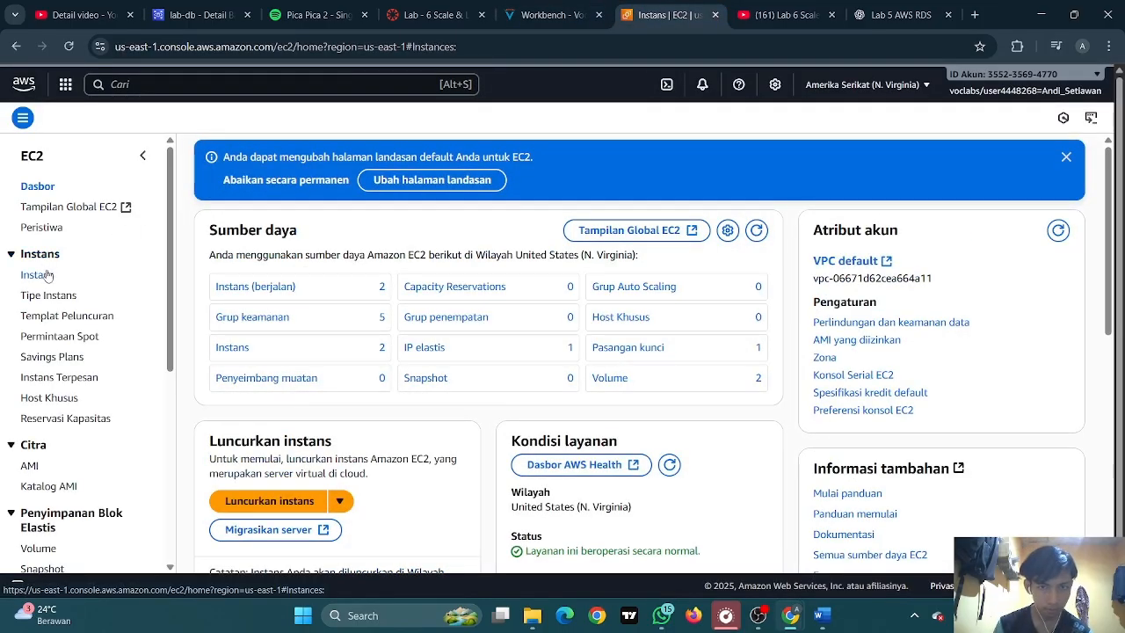
Check Web Server 1's status checks against the lab instructions and select that instance
{"action": "left_click", "coordinate": [562, 14]}
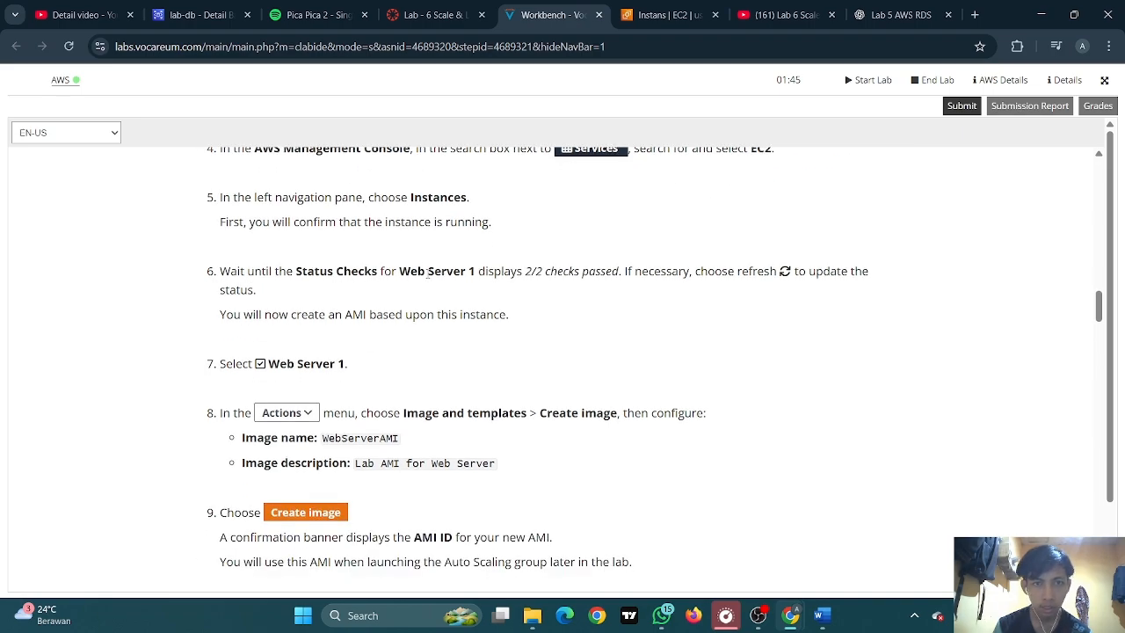
{"action": "left_click", "coordinate": [668, 15]}
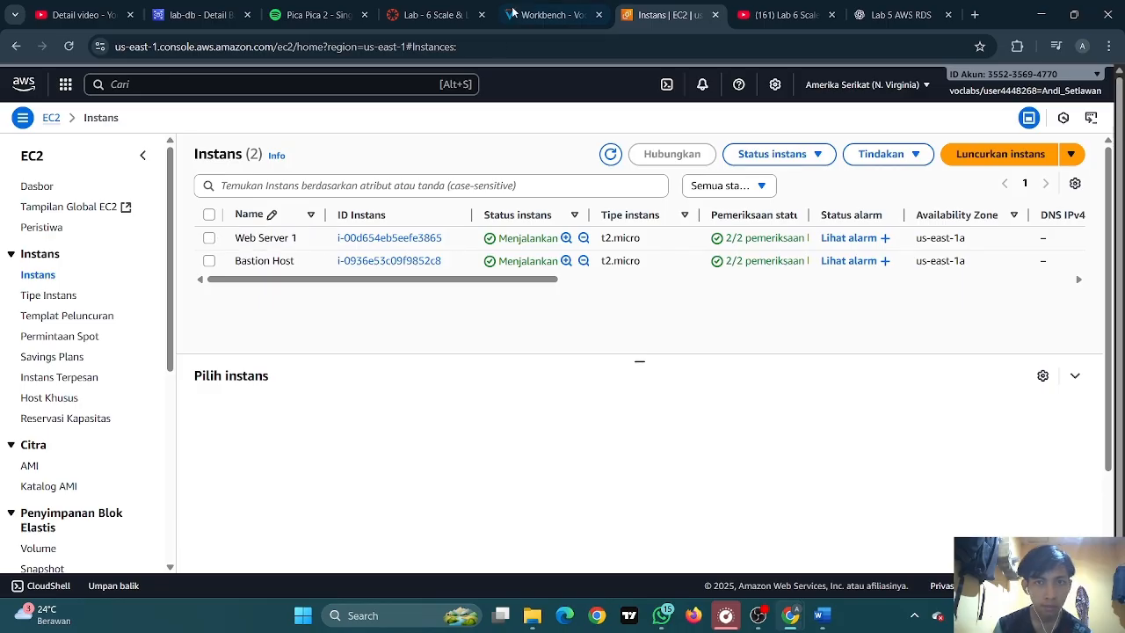
{"action": "left_click", "coordinate": [545, 15]}
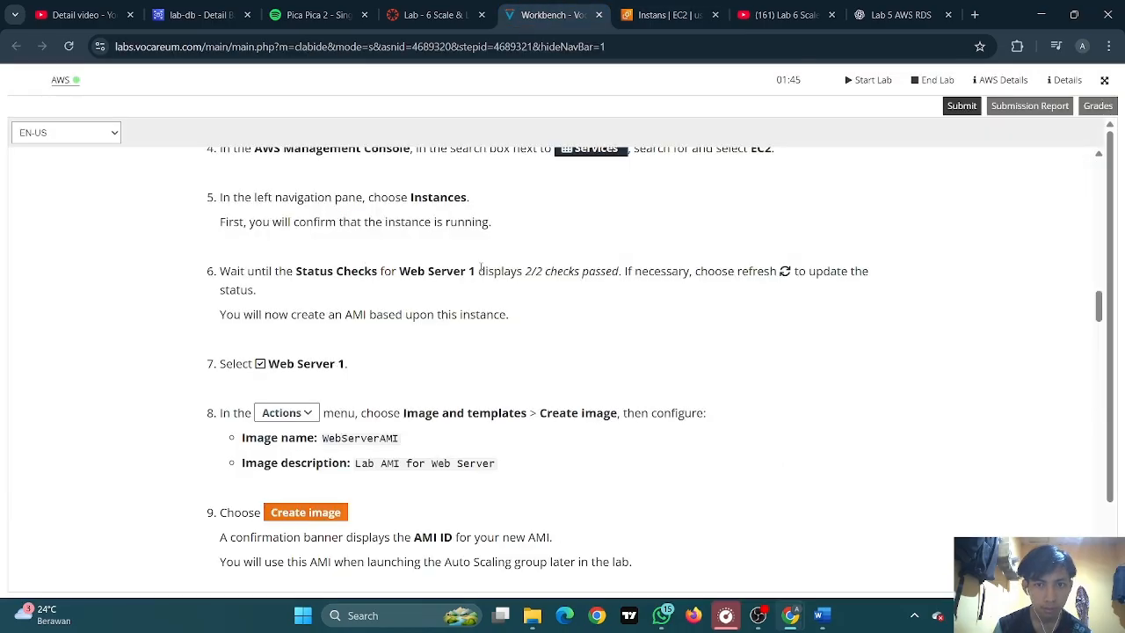
{"action": "scroll", "coordinate": [270, 296], "scroll_direction": "down", "scroll_amount": 3}
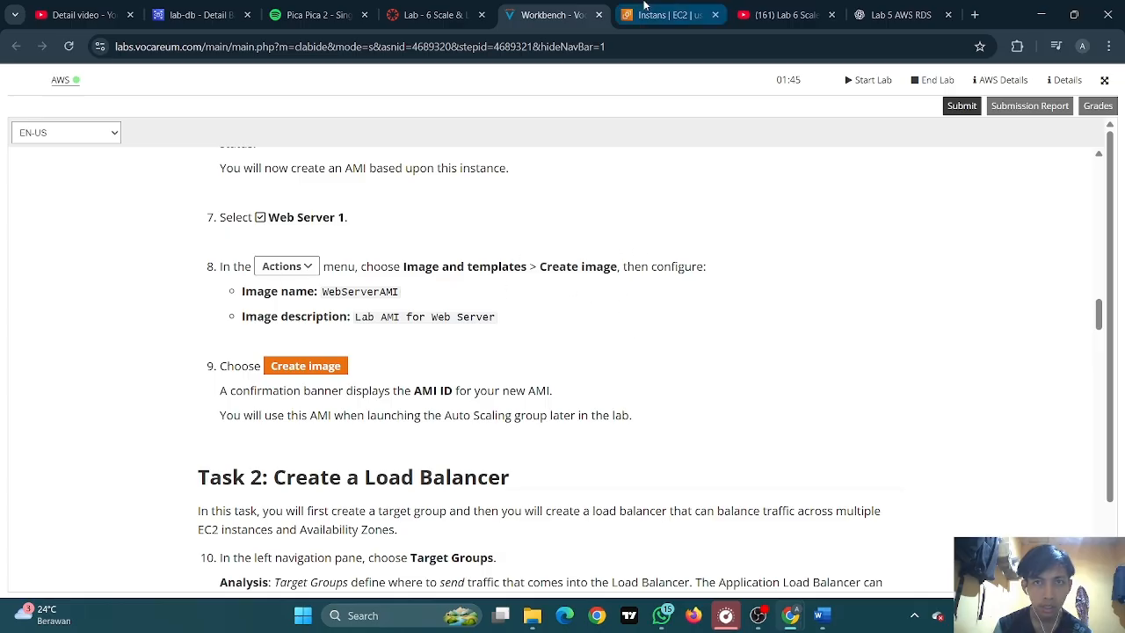
{"action": "left_click", "coordinate": [668, 15]}
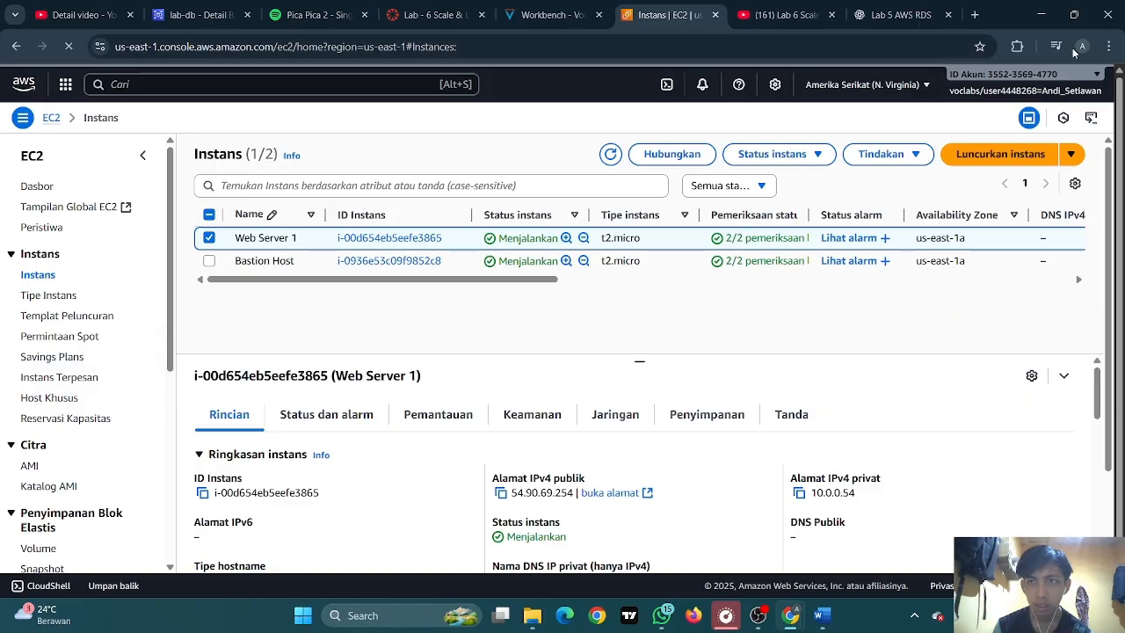
Translate the EC2 Instances page into English by changing the browser translation's target language from Indonesian to English
{"action": "left_click", "coordinate": [1108, 46]}
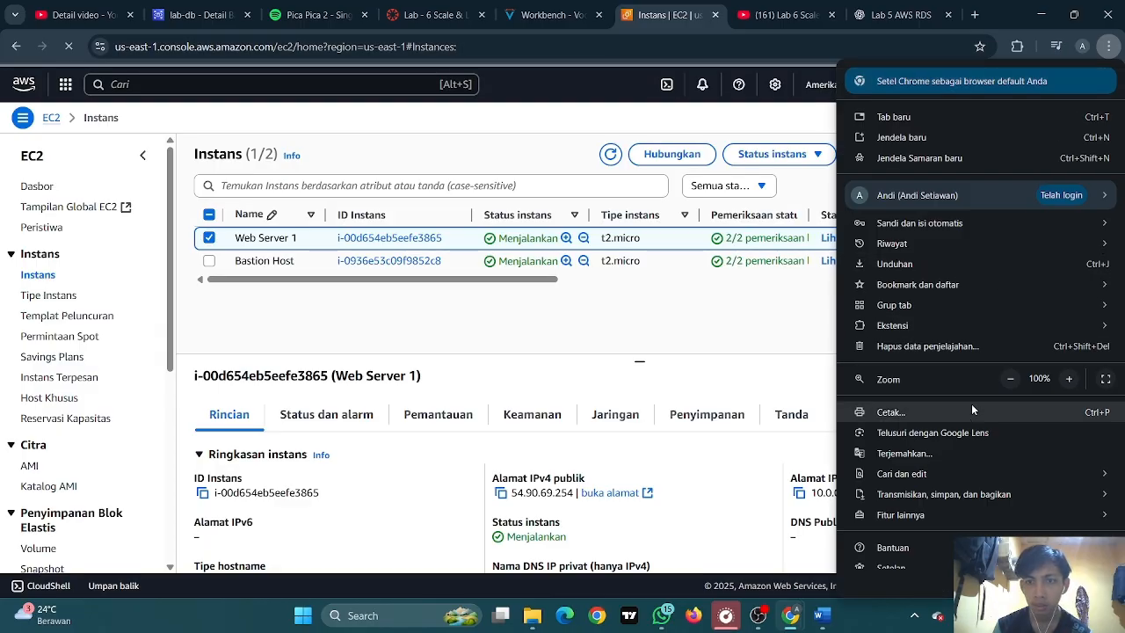
{"action": "left_click", "coordinate": [926, 457]}
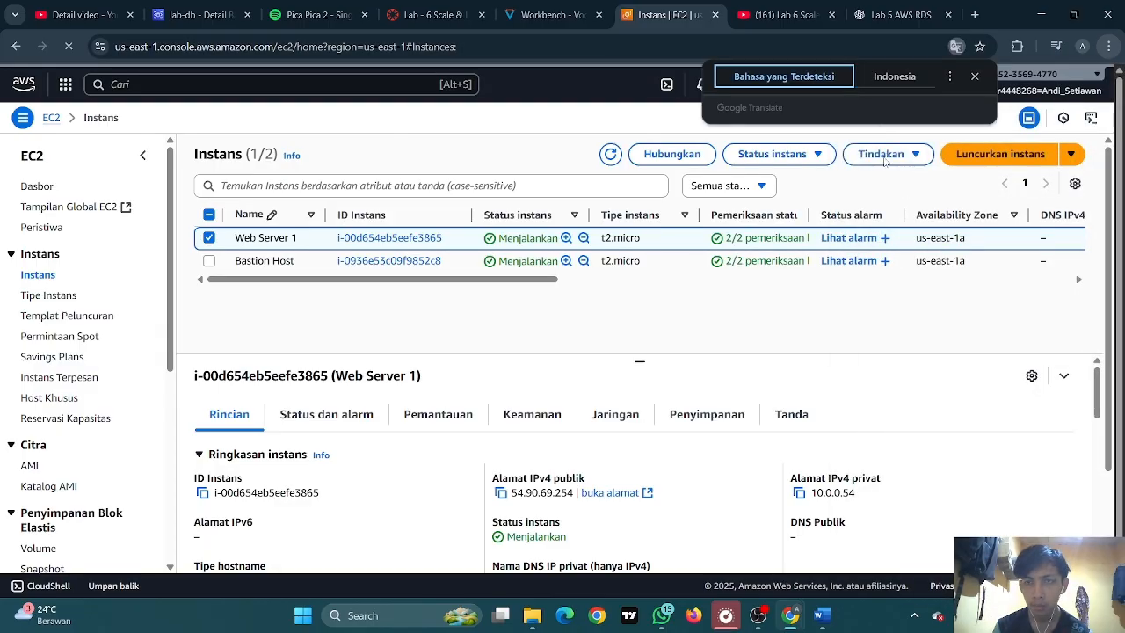
{"action": "left_click", "coordinate": [949, 76]}
{"action": "left_click", "coordinate": [932, 106]}
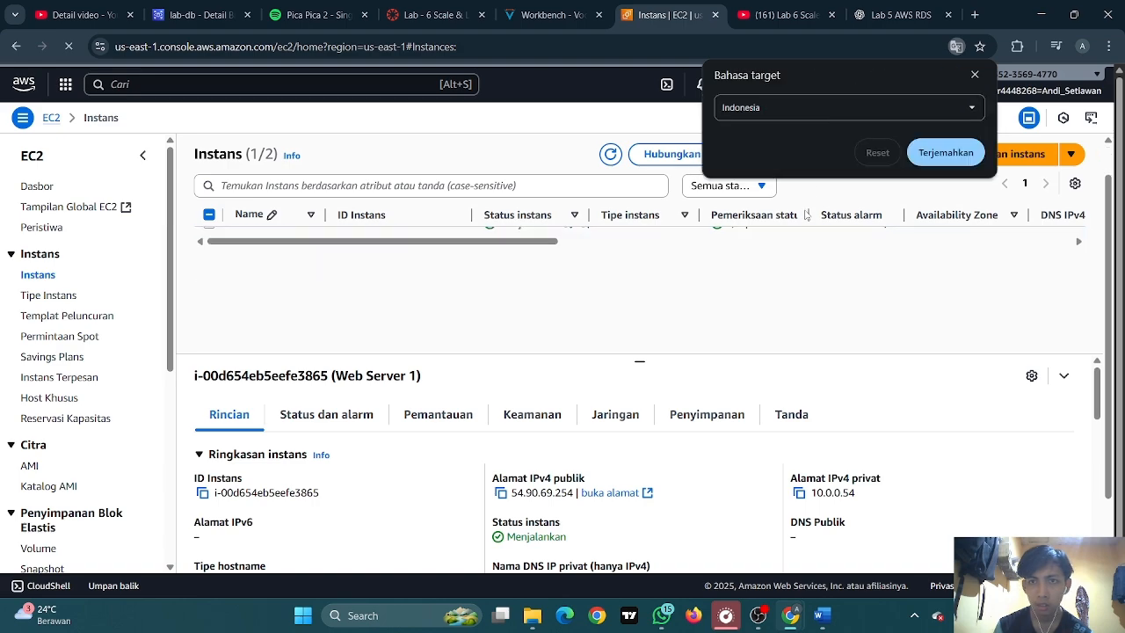
{"action": "left_click", "coordinate": [911, 109]}
{"action": "scroll", "coordinate": [798, 220], "scroll_direction": "down", "scroll_amount": 5}
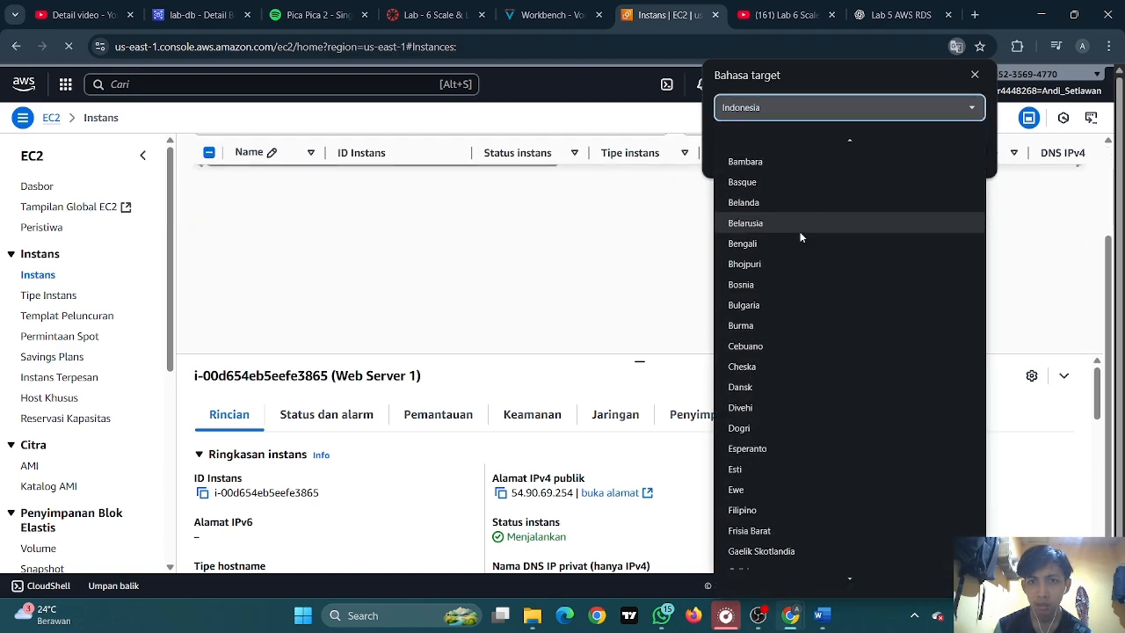
{"action": "scroll", "coordinate": [800, 239], "scroll_direction": "down", "scroll_amount": 3}
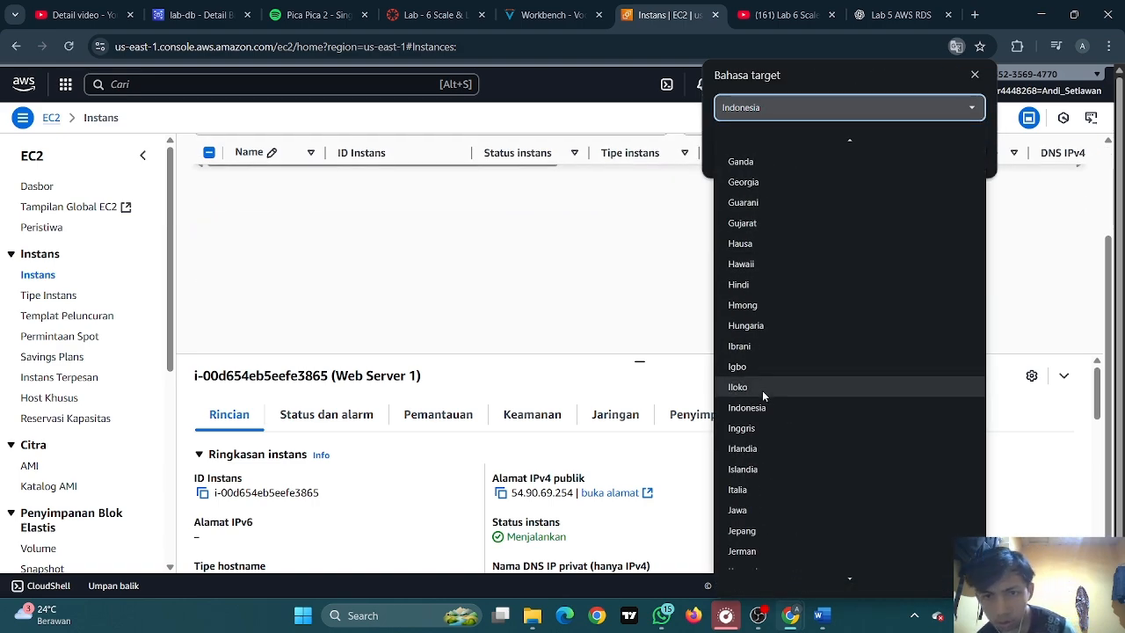
{"action": "left_click", "coordinate": [757, 428]}
{"action": "left_click", "coordinate": [944, 153]}
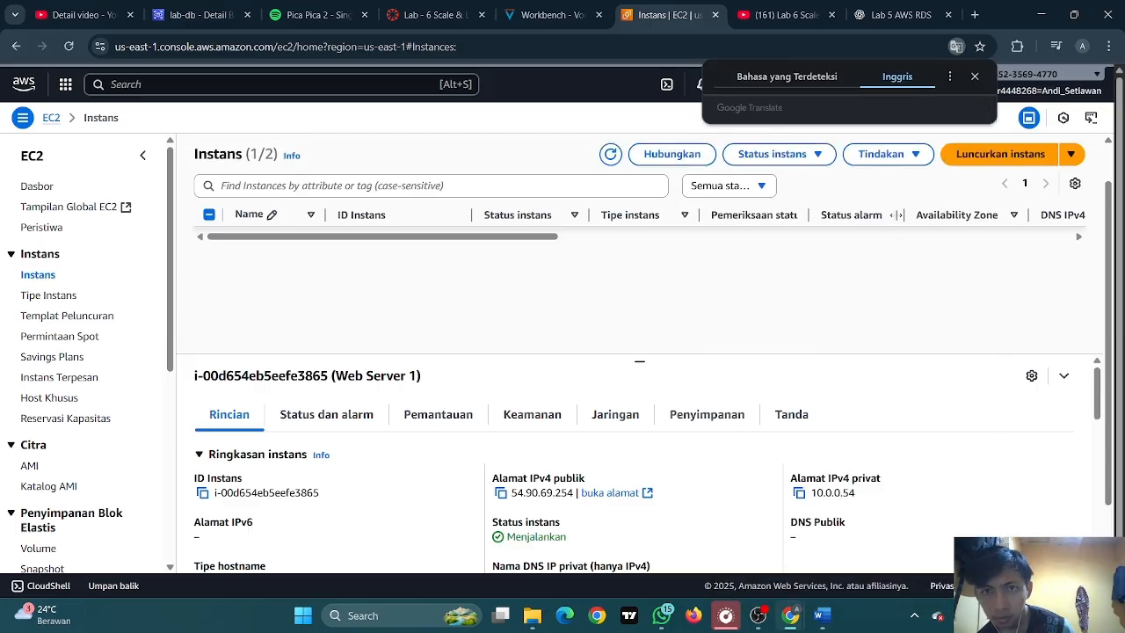
Open the create-image form for Web Server 1, checking step 8 of the lab instructions and translating the instance actions into English
{"action": "left_click", "coordinate": [897, 156]}
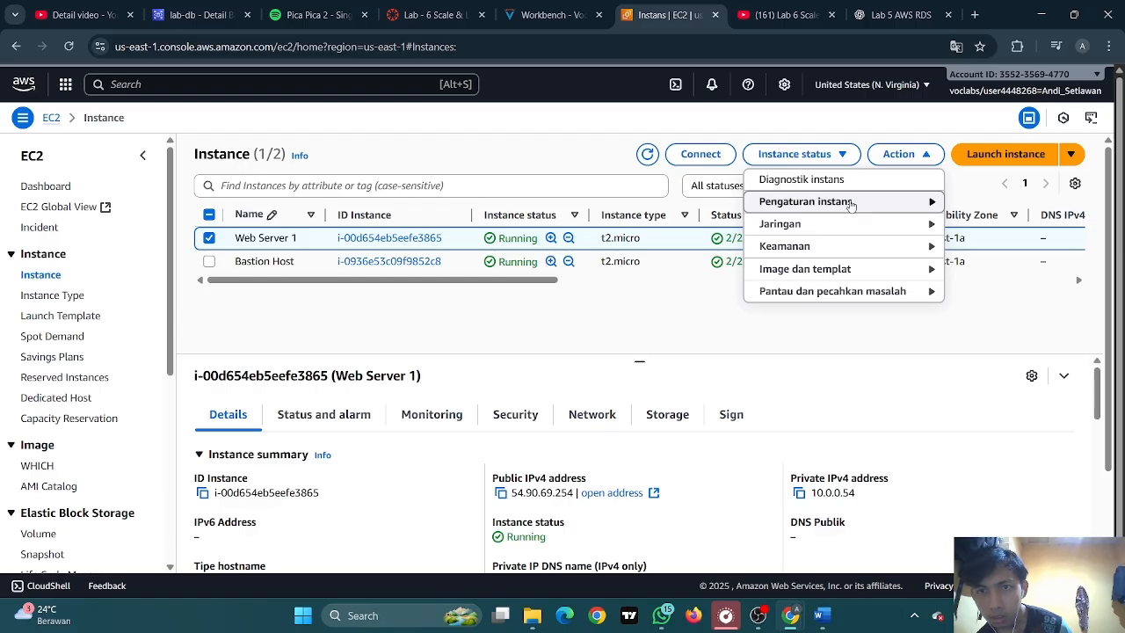
{"action": "left_click", "coordinate": [851, 204]}
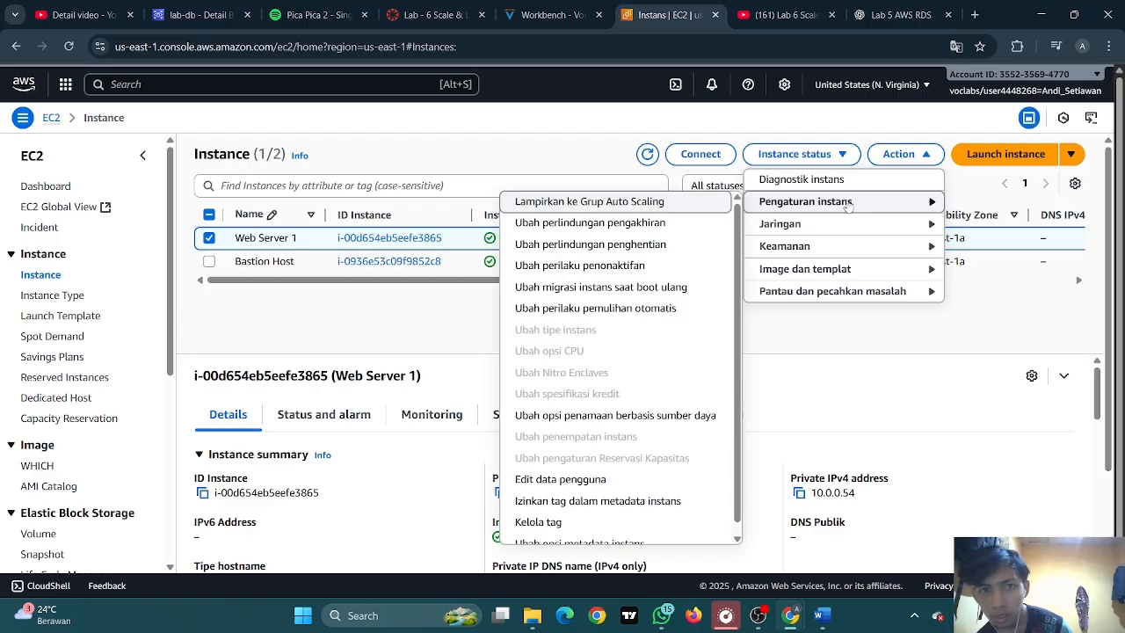
{"action": "left_click", "coordinate": [434, 15]}
{"action": "left_click", "coordinate": [521, 10]}
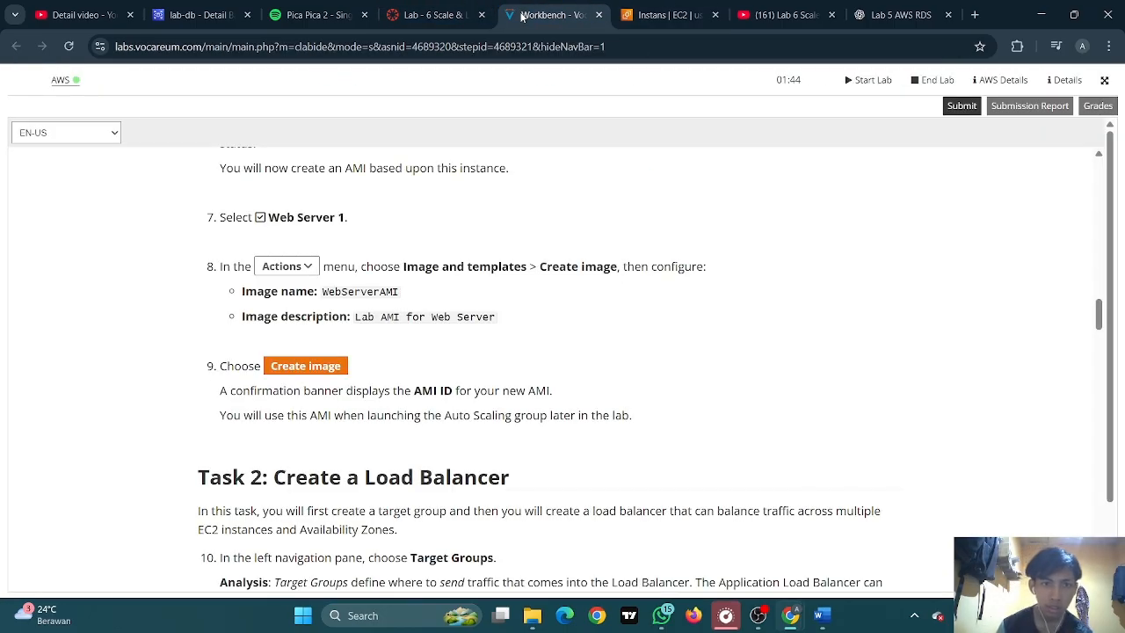
{"action": "left_click", "coordinate": [665, 15]}
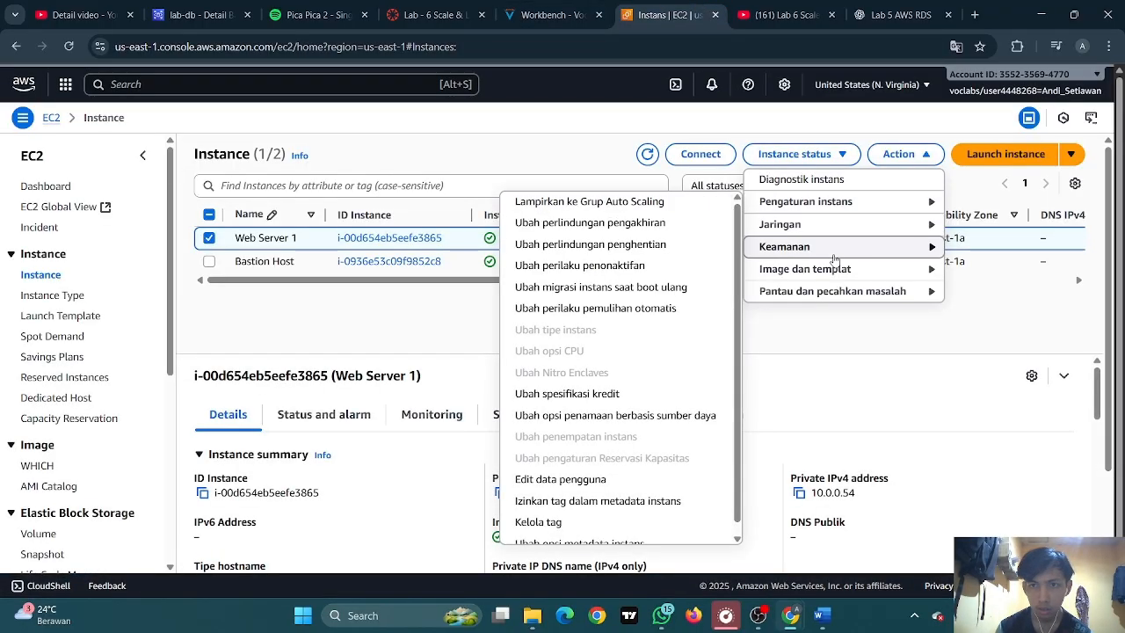
{"action": "mouse_move", "coordinate": [842, 261]}
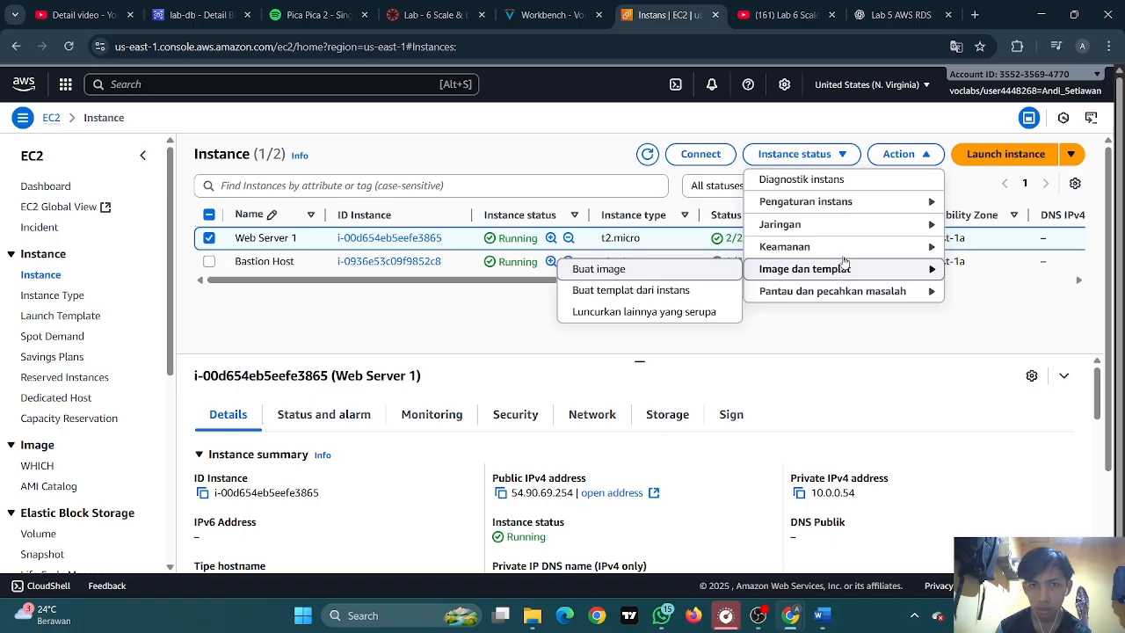
{"action": "left_click", "coordinate": [957, 45]}
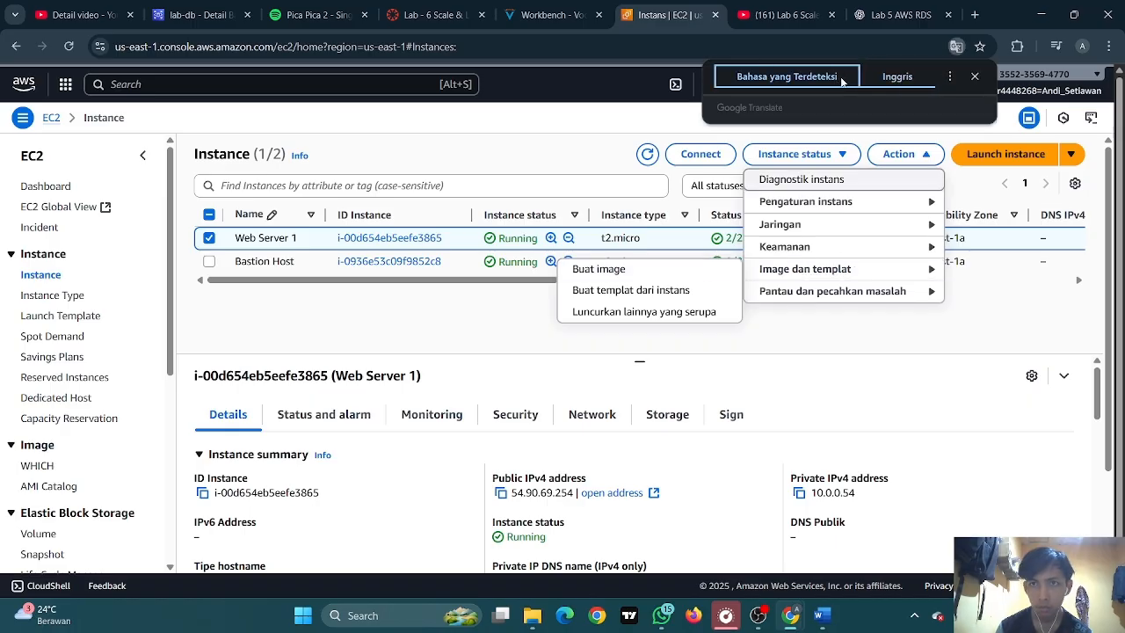
{"action": "left_click", "coordinate": [896, 76]}
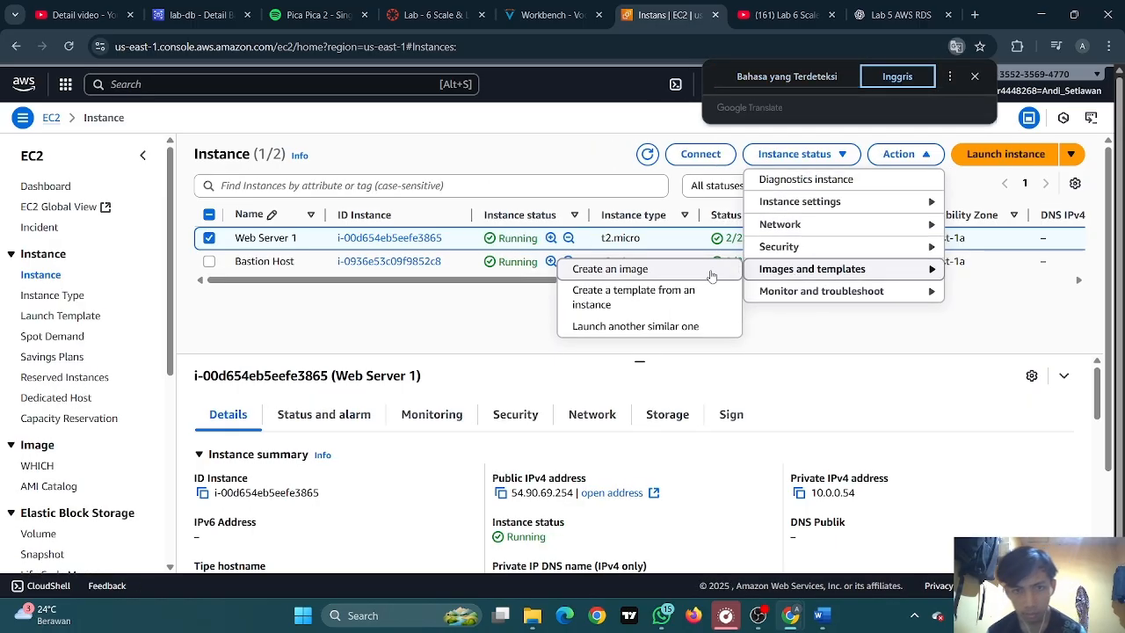
{"action": "left_click", "coordinate": [552, 15]}
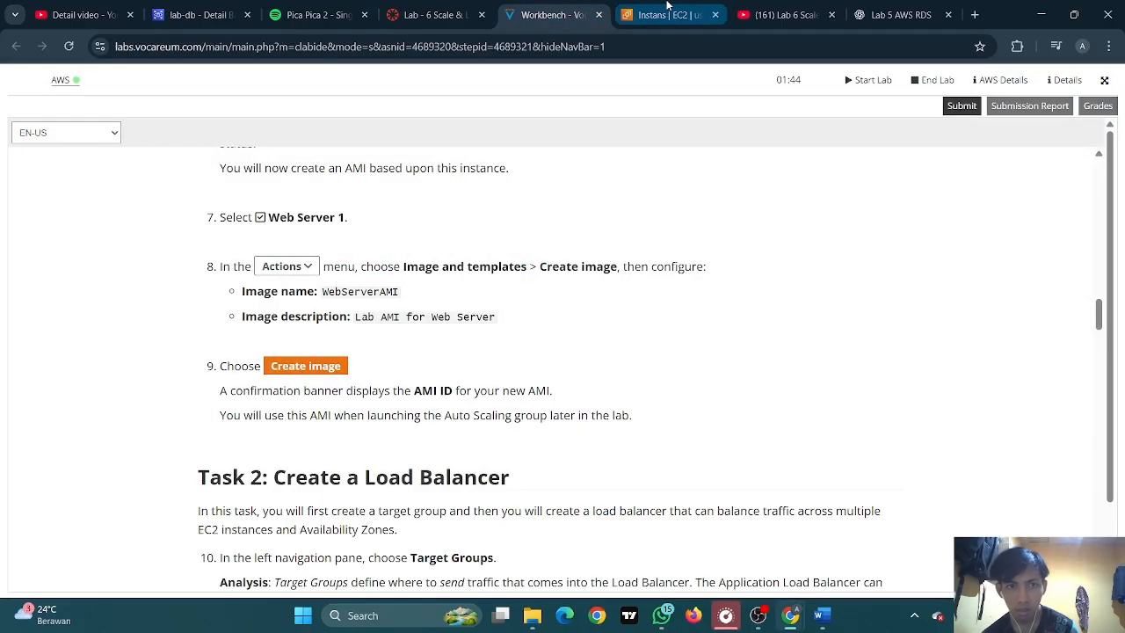
{"action": "left_click", "coordinate": [666, 14]}
{"action": "left_click", "coordinate": [660, 272]}
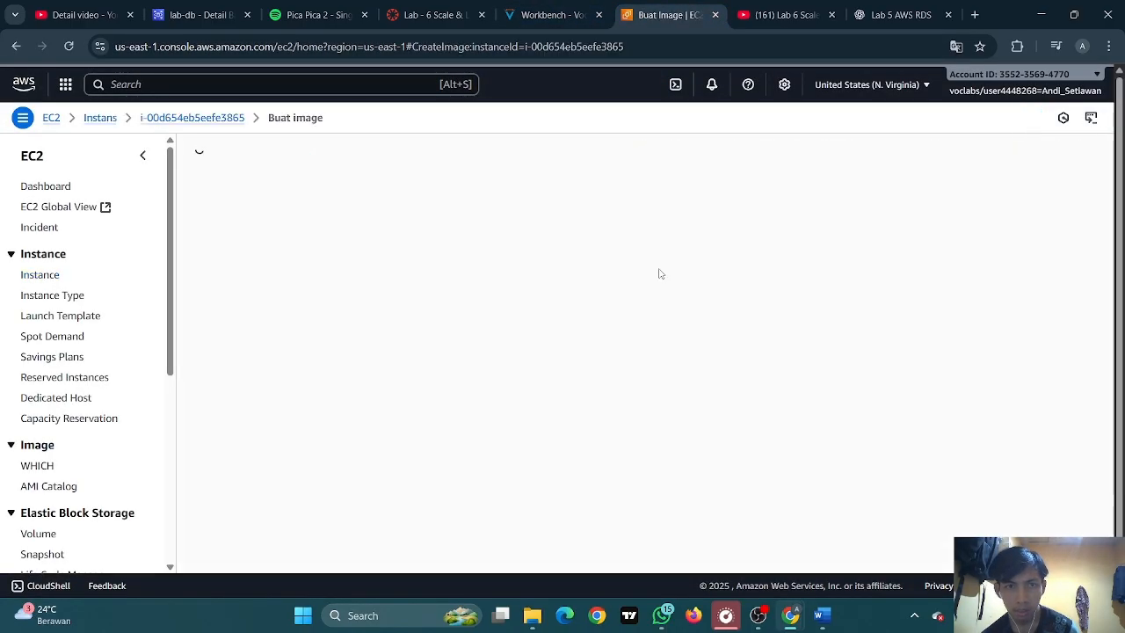
Copy the image name WebServerAMI from the lab instructions and enter it as the new image's name
{"action": "left_click", "coordinate": [552, 14]}
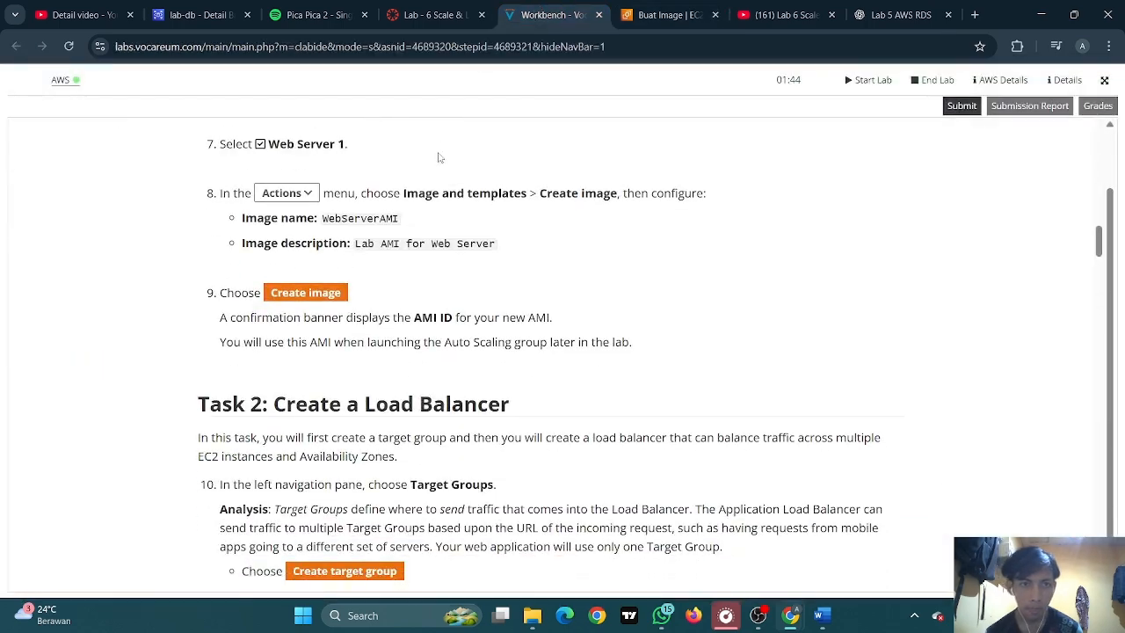
{"action": "left_click_drag", "start_coordinate": [323, 218], "coordinate": [429, 223]}
{"action": "key", "text": "ctrl+c"}
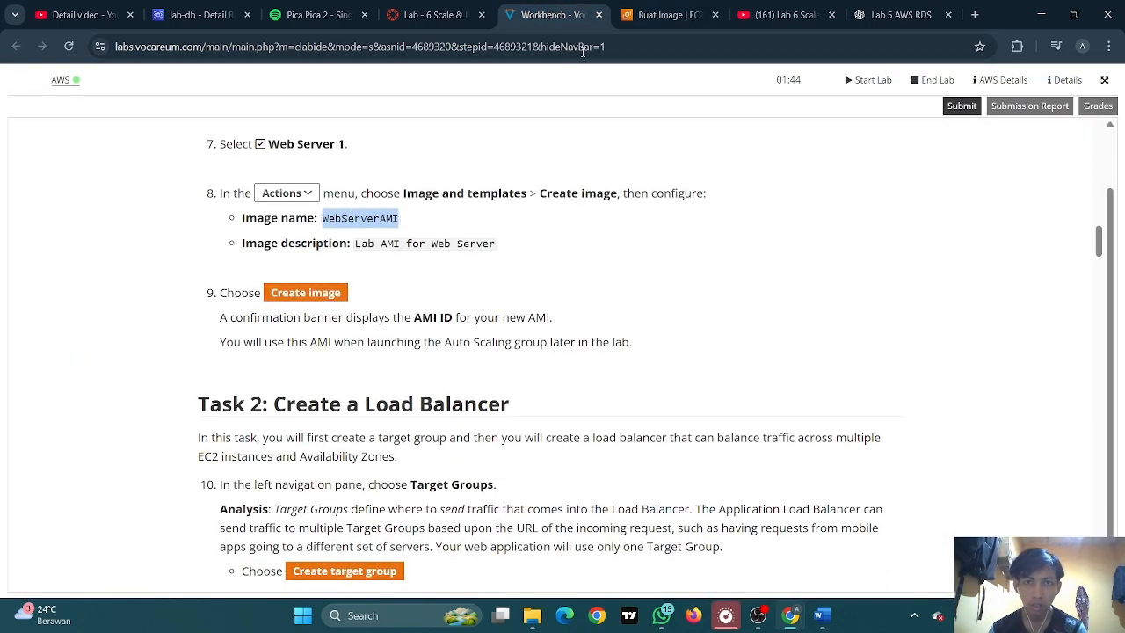
{"action": "left_click", "coordinate": [652, 8]}
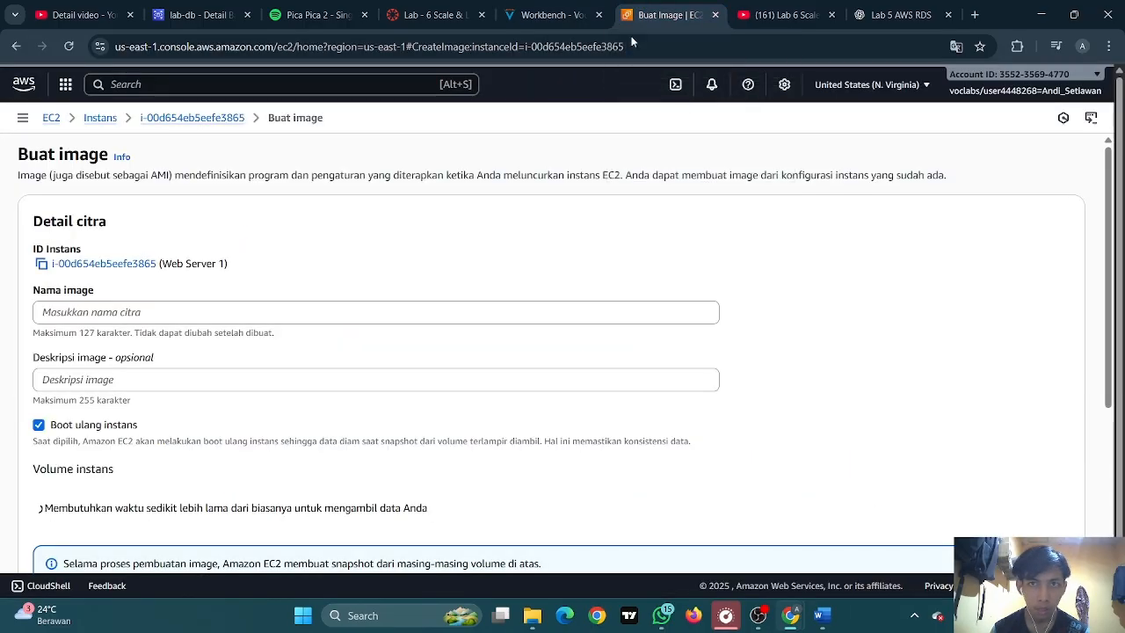
{"action": "left_click", "coordinate": [329, 308]}
{"action": "key", "text": "ctrl+v"}
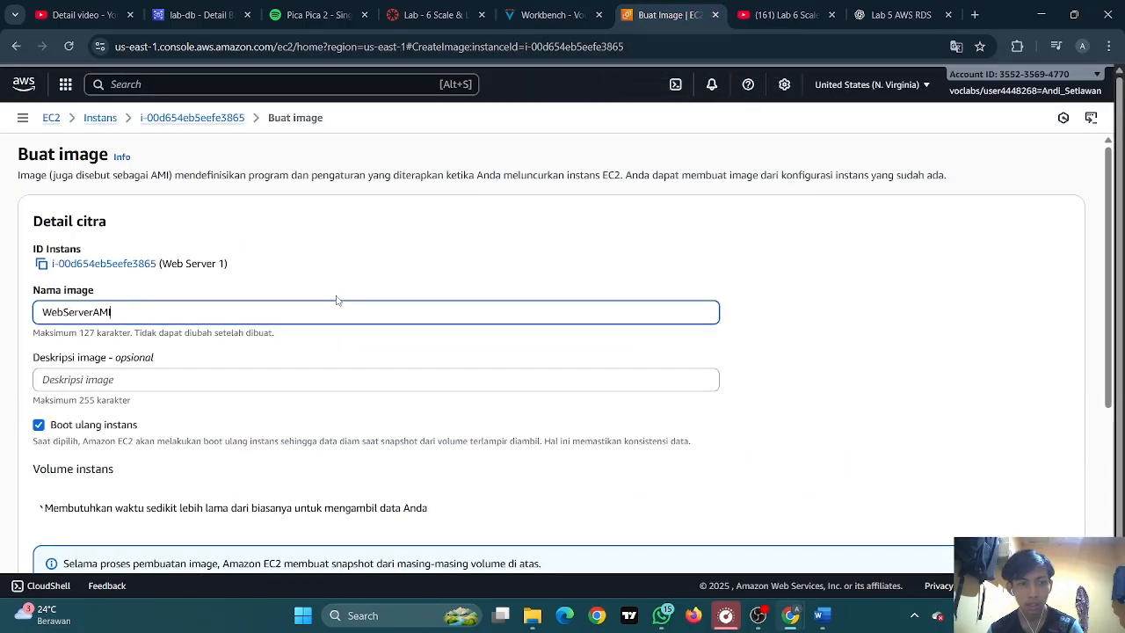
Fill in the image description with "Lab AMI for Web Server" copied from the lab instructions and create the image
{"action": "scroll", "coordinate": [360, 263], "scroll_direction": "down", "scroll_amount": 2}
{"action": "key", "text": "Tab"}
{"action": "left_click", "coordinate": [573, 15]}
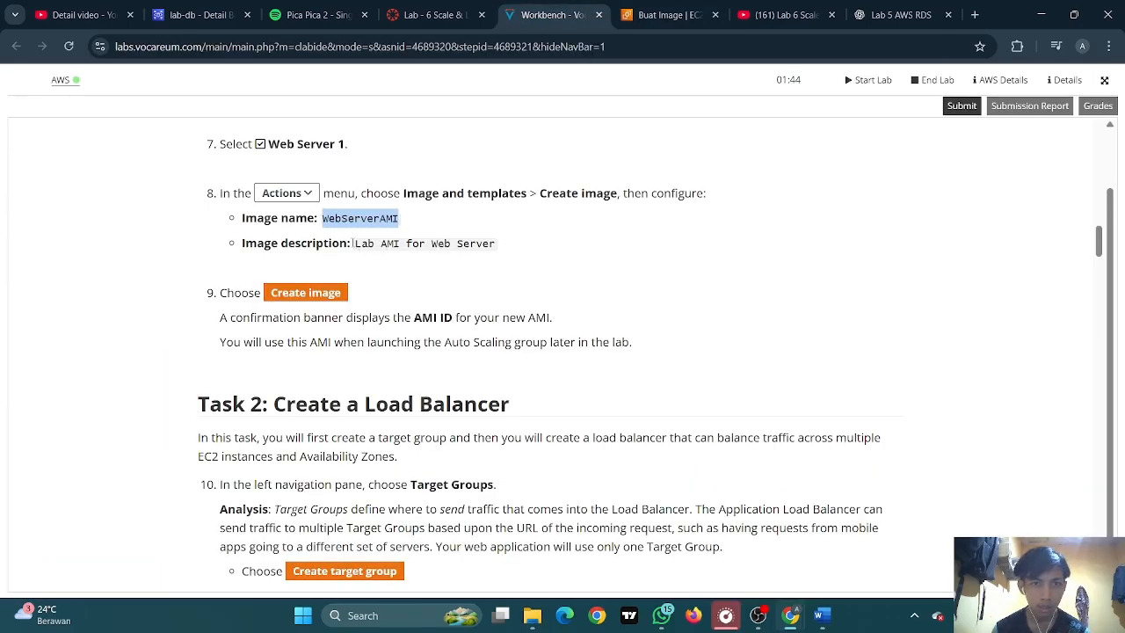
{"action": "left_click_drag", "start_coordinate": [353, 244], "coordinate": [564, 246]}
{"action": "key", "text": "ctrl+c"}
{"action": "left_click", "coordinate": [664, 15]}
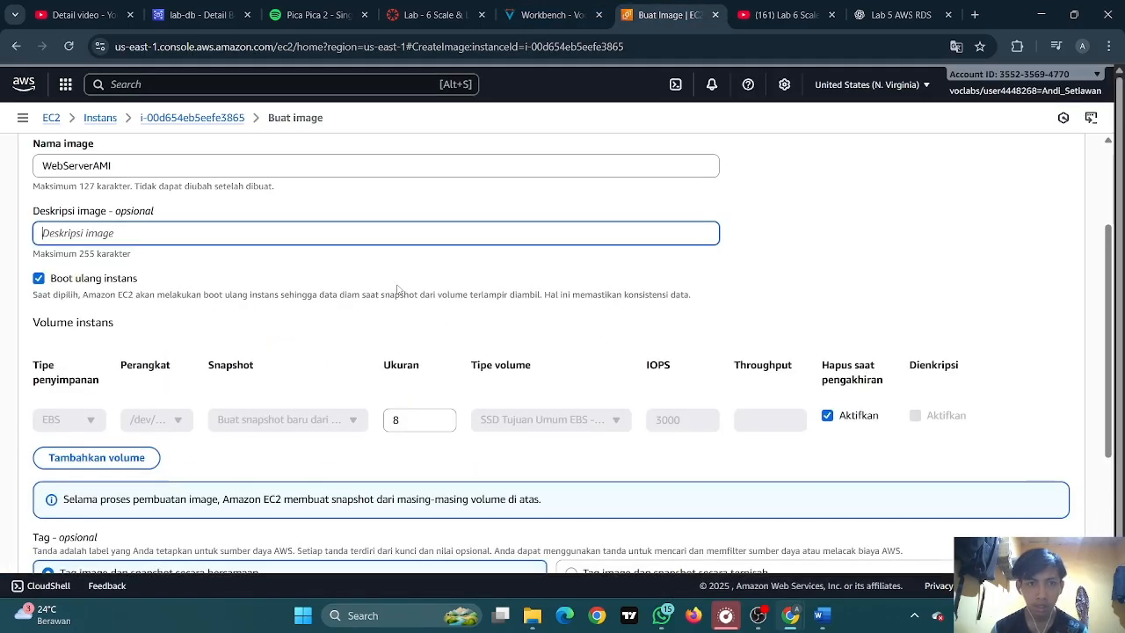
{"action": "key", "text": "ctrl+v"}
{"action": "scroll", "coordinate": [389, 284], "scroll_direction": "down", "scroll_amount": 3}
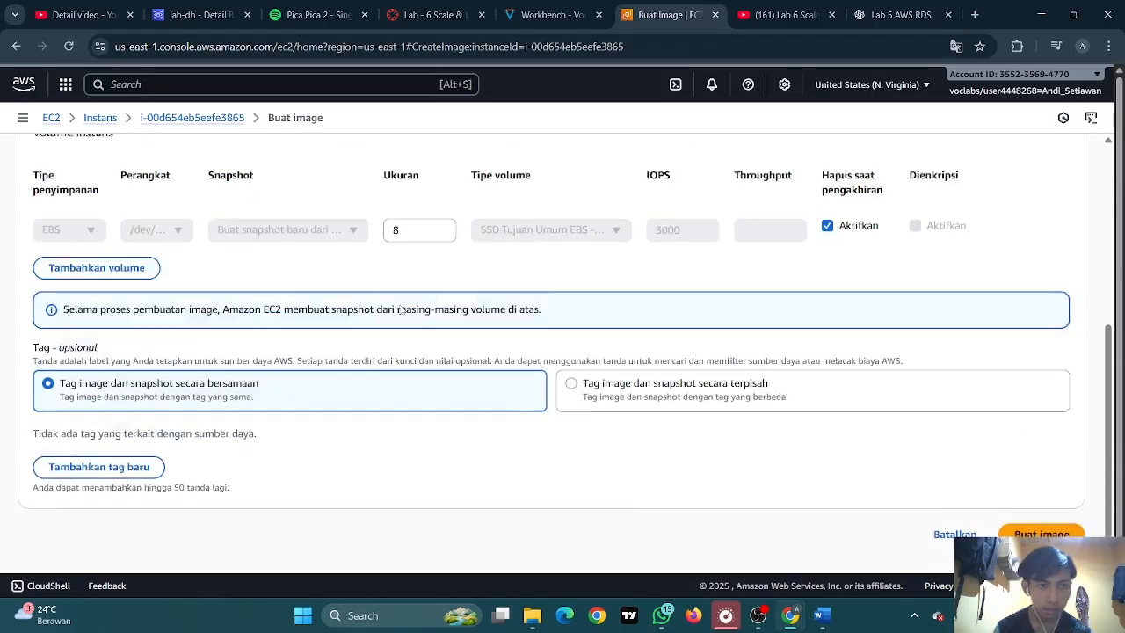
{"action": "left_click", "coordinate": [1010, 529]}
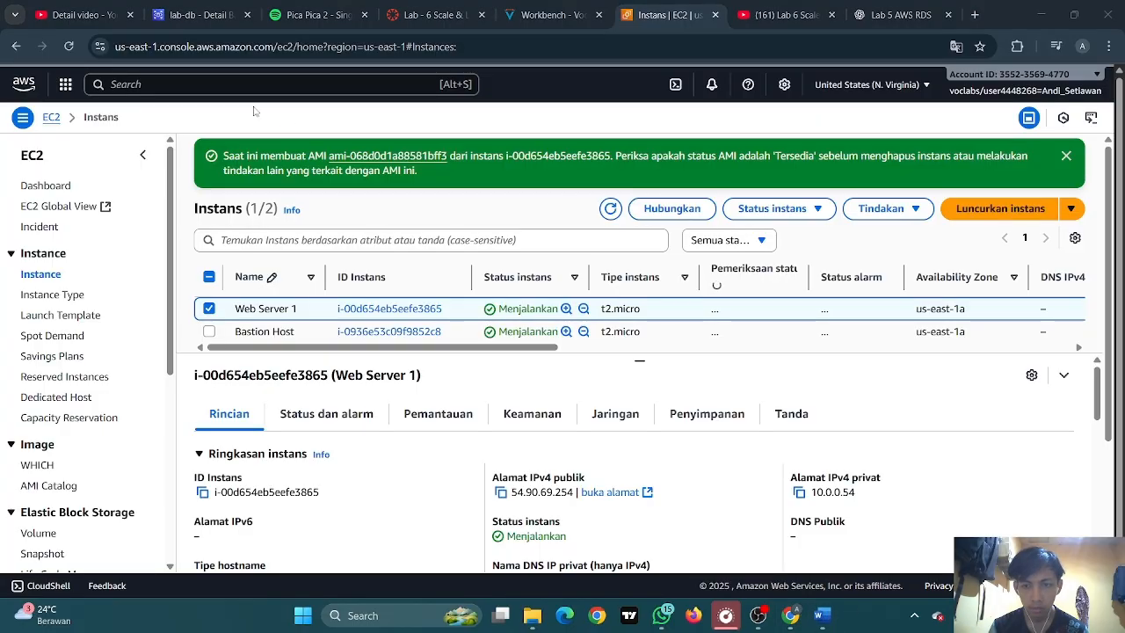
Switch to Word, create a blank document, paste the screenshot of the image settings into it and return to the browser
{"action": "left_click", "coordinate": [821, 615]}
{"action": "scroll", "coordinate": [703, 410], "scroll_direction": "up", "scroll_amount": 5}
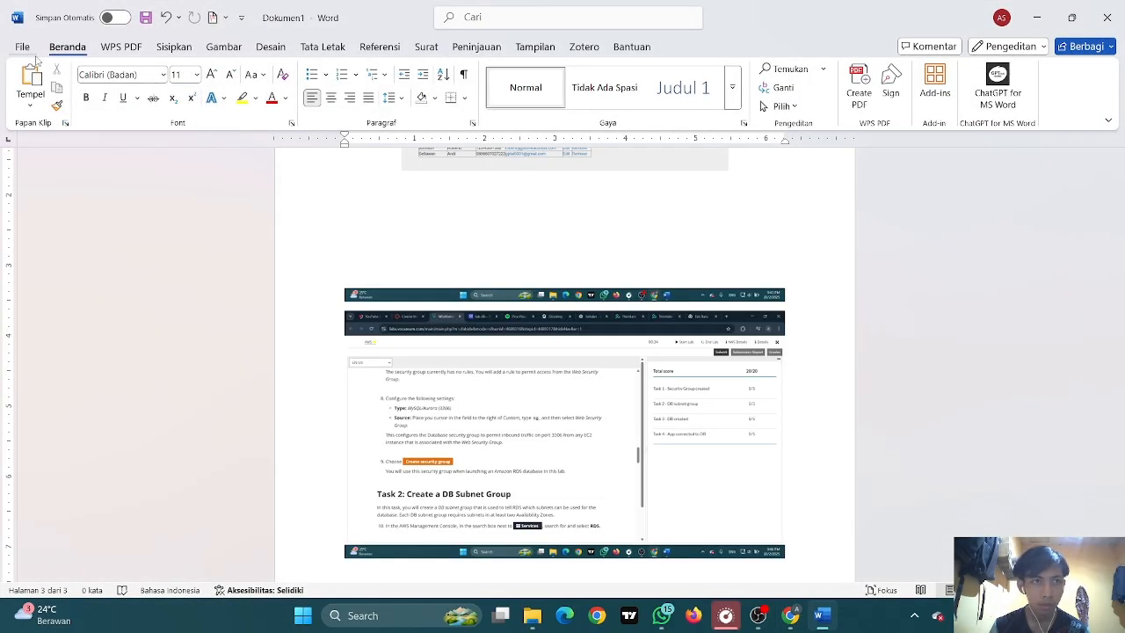
{"action": "left_click", "coordinate": [22, 47]}
{"action": "left_click", "coordinate": [207, 154]}
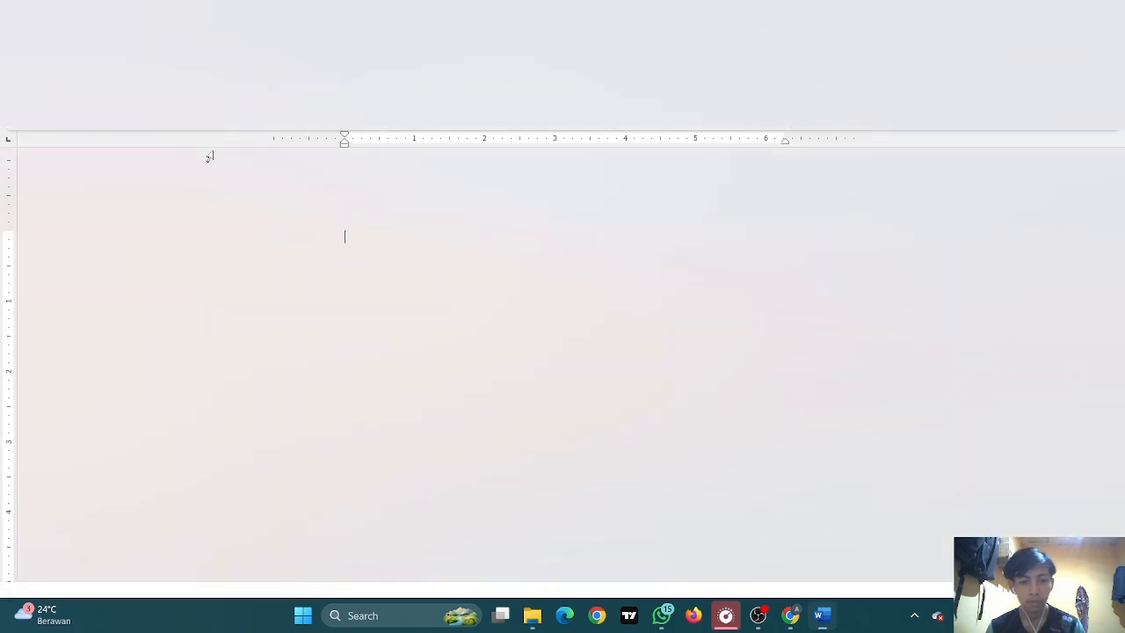
{"action": "key", "text": "ctrl+v"}
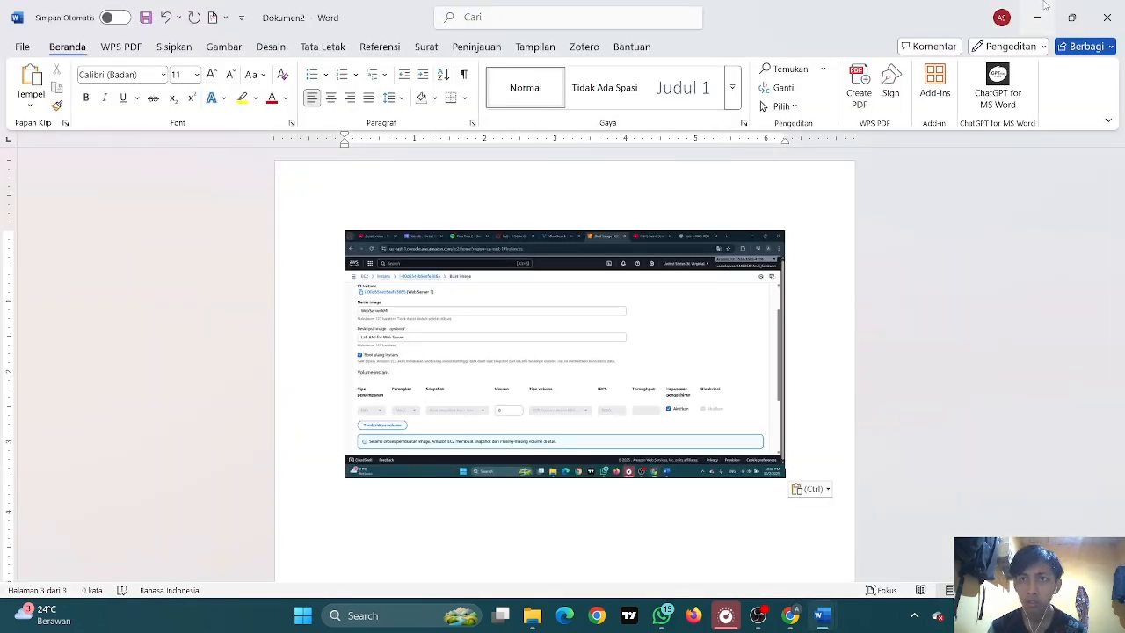
{"action": "left_click", "coordinate": [1043, 6]}
{"action": "left_click", "coordinate": [1037, 9]}
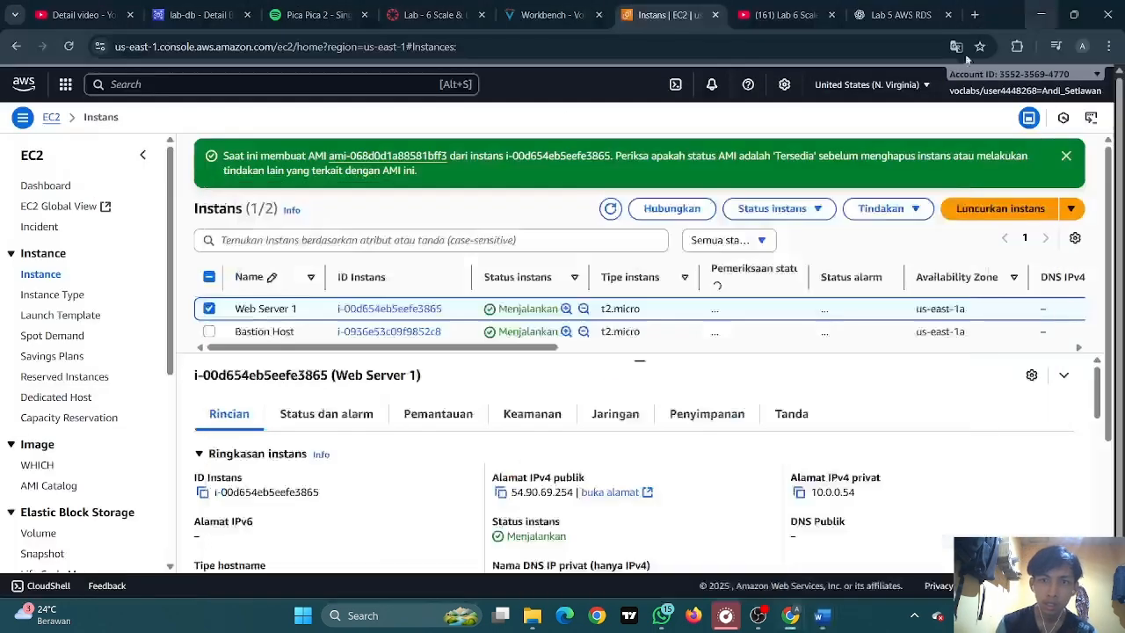
Read the Task 2 instructions in the lab guide for creating a target group and a load balancer
{"action": "left_click", "coordinate": [549, 15]}
{"action": "scroll", "coordinate": [364, 196], "scroll_direction": "down", "scroll_amount": 2}
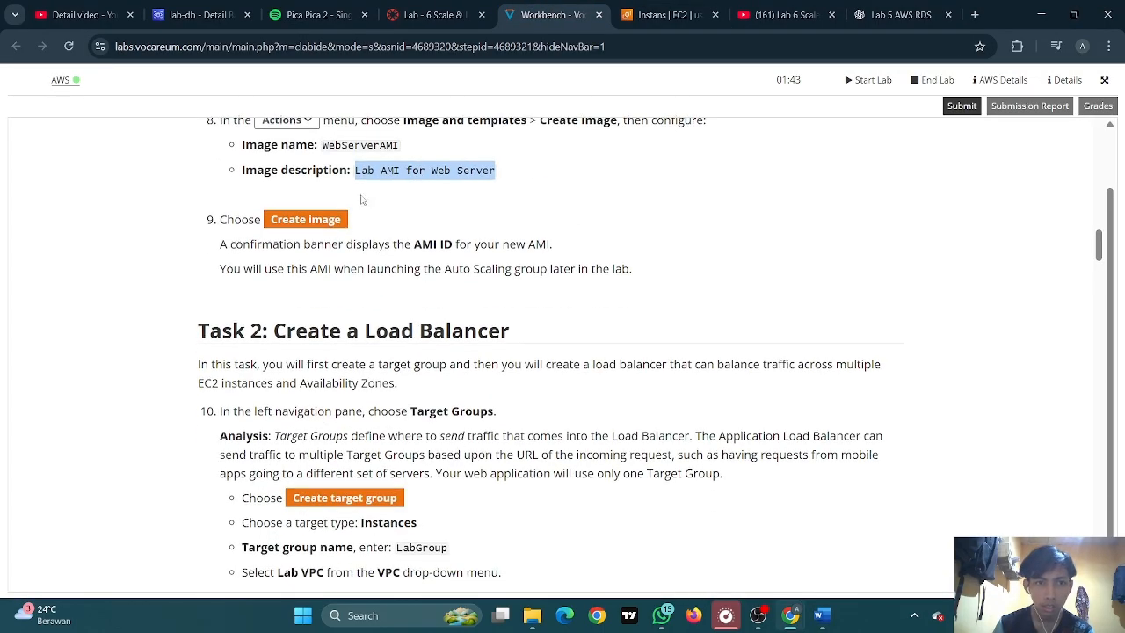
{"action": "scroll", "coordinate": [223, 257], "scroll_direction": "down", "scroll_amount": 1}
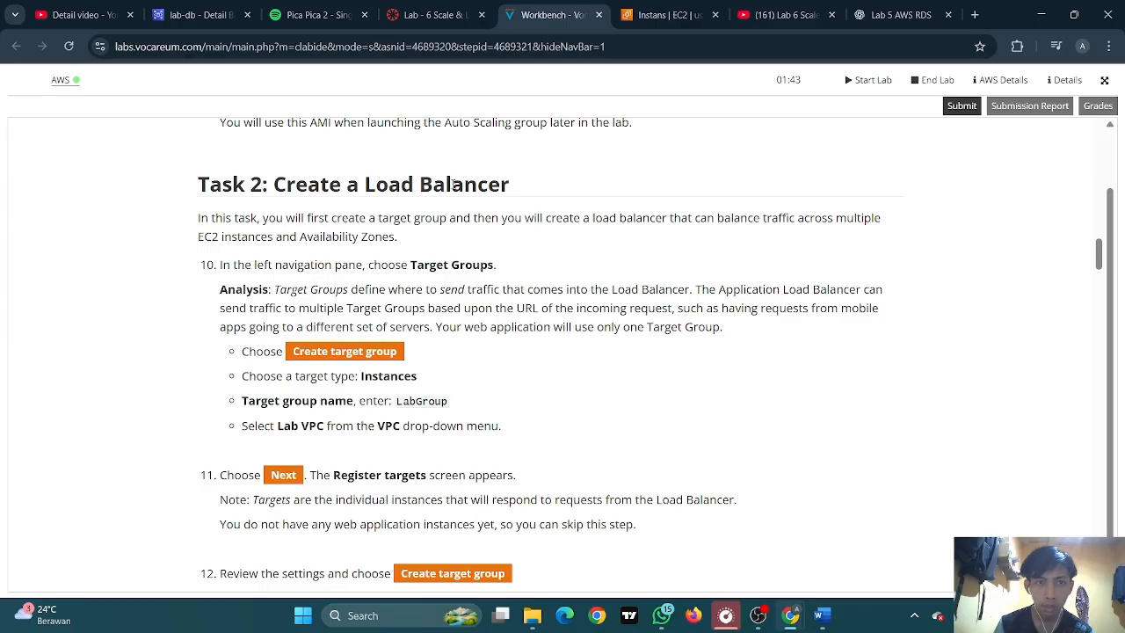
{"action": "scroll", "coordinate": [527, 214], "scroll_direction": "down", "scroll_amount": 1}
{"action": "scroll", "coordinate": [453, 215], "scroll_direction": "up", "scroll_amount": 1}
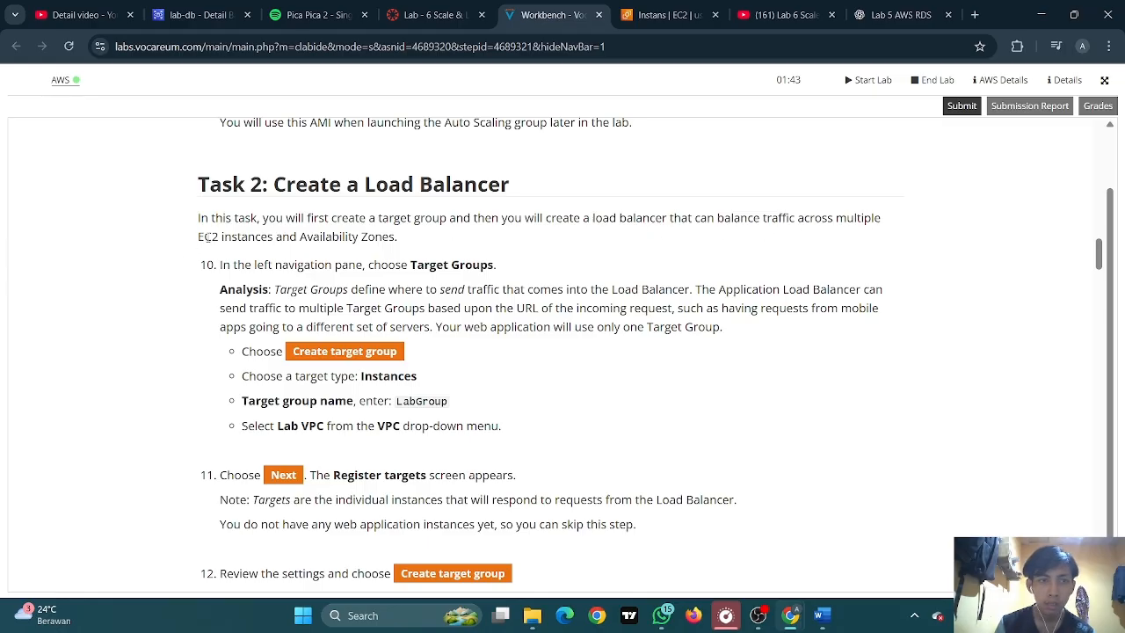
{"action": "scroll", "coordinate": [402, 238], "scroll_direction": "down", "scroll_amount": 2}
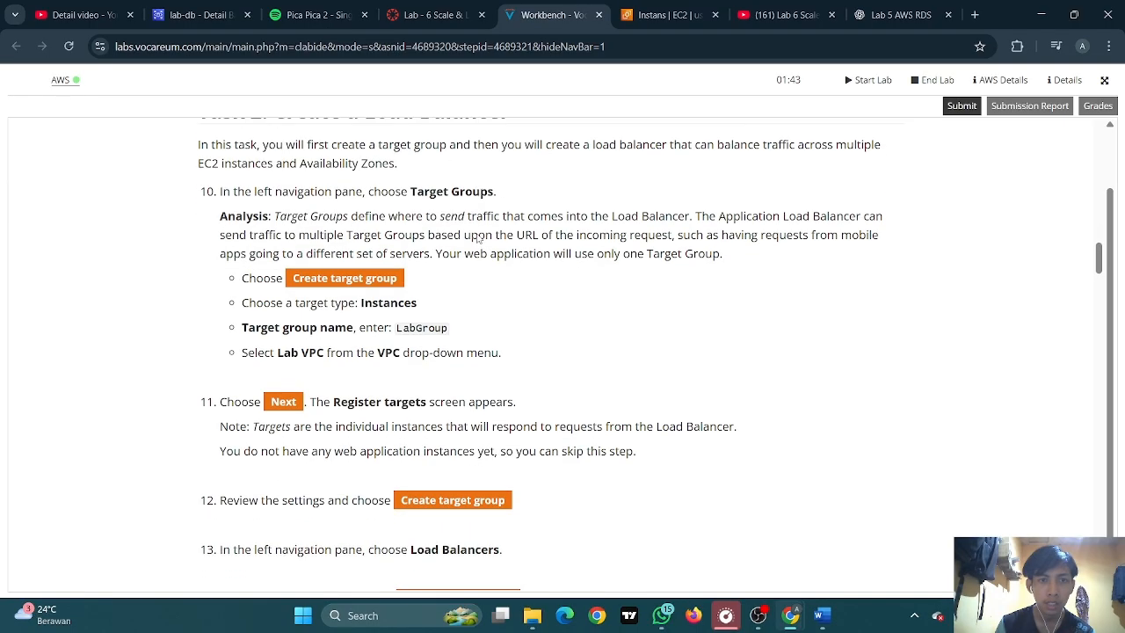
{"action": "scroll", "coordinate": [262, 261], "scroll_direction": "up", "scroll_amount": 2}
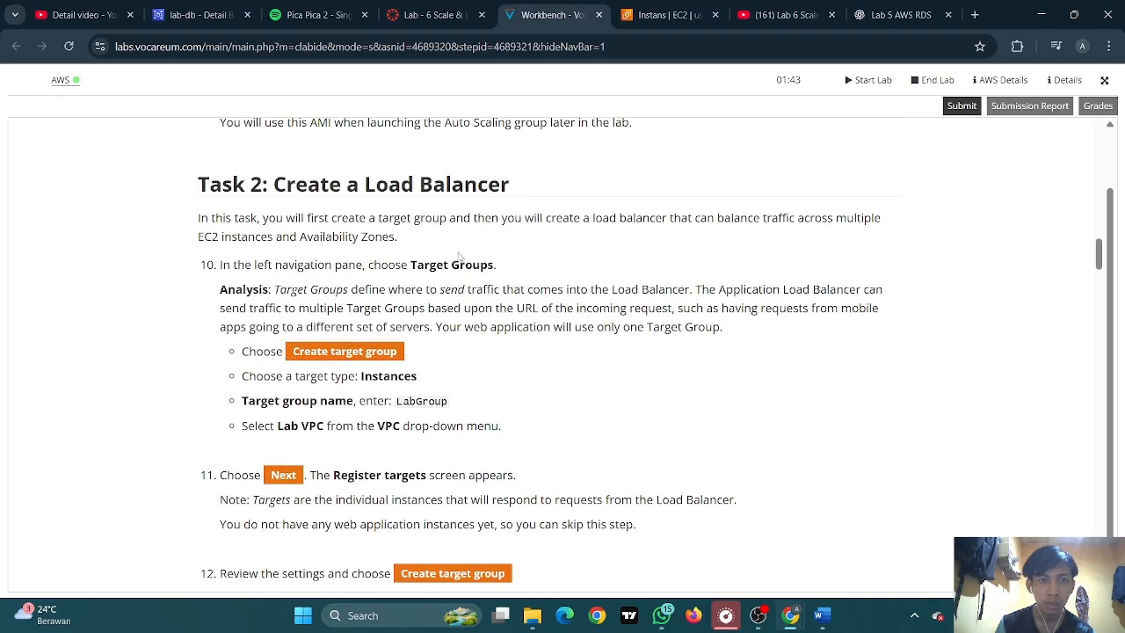
{"action": "scroll", "coordinate": [314, 228], "scroll_direction": "down", "scroll_amount": 1}
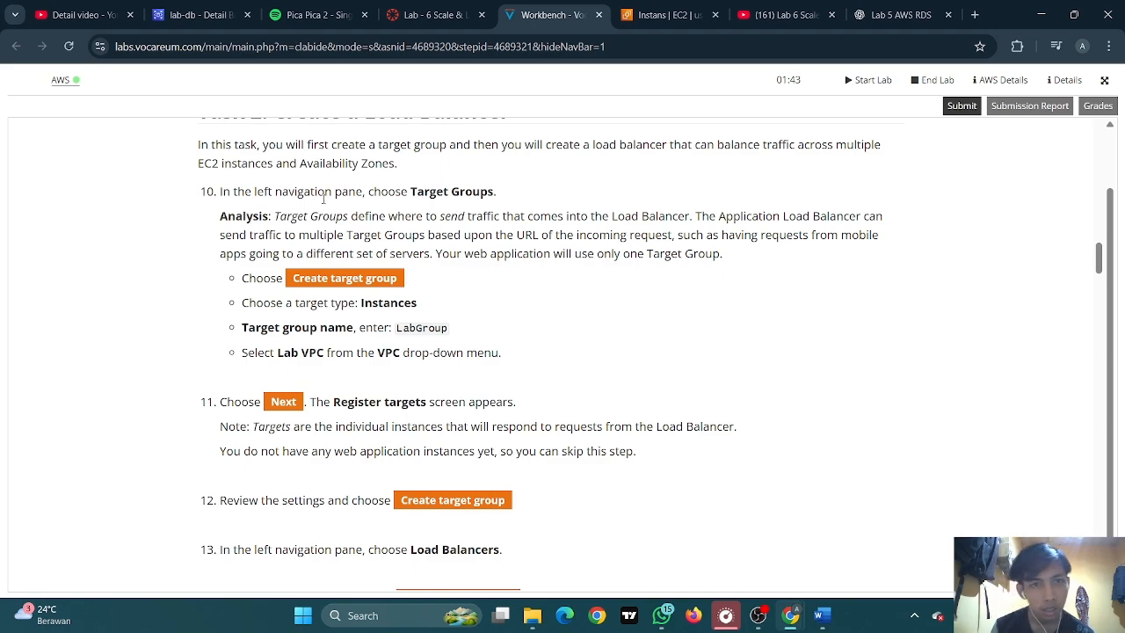
Switch to the EC2 console and dismiss all notification banners above the instances list
{"action": "left_click", "coordinate": [668, 15]}
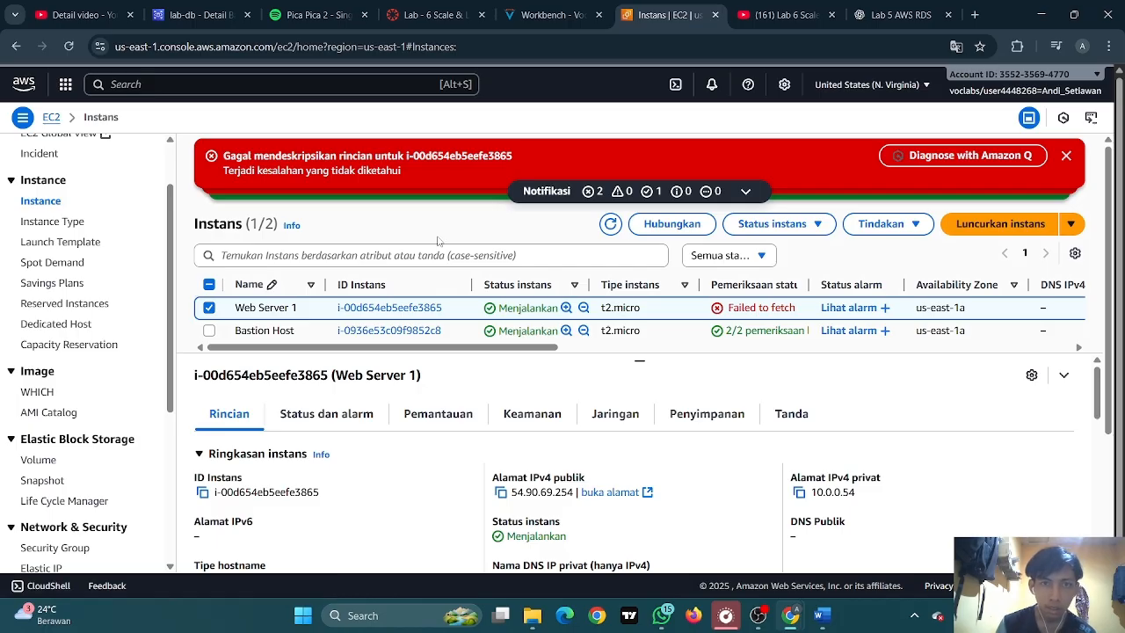
{"action": "left_click", "coordinate": [1065, 155]}
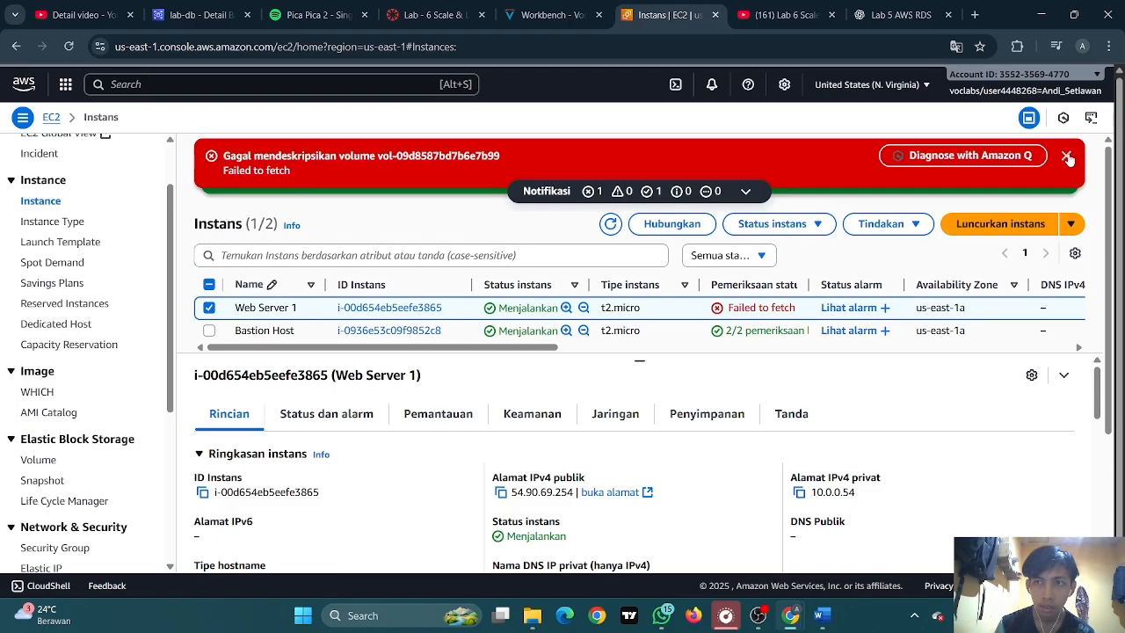
{"action": "left_click", "coordinate": [1066, 156]}
{"action": "left_click", "coordinate": [1067, 154]}
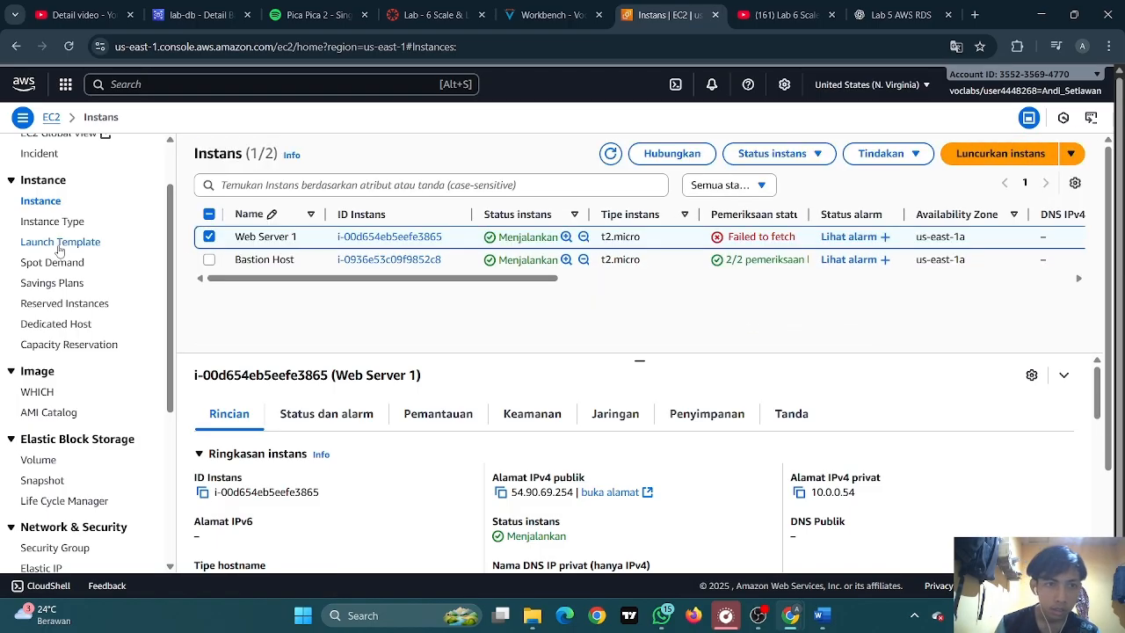
Open the EC2 target groups page and start creating a new target group as the lab guide instructs
{"action": "scroll", "coordinate": [59, 250], "scroll_direction": "down", "scroll_amount": 5}
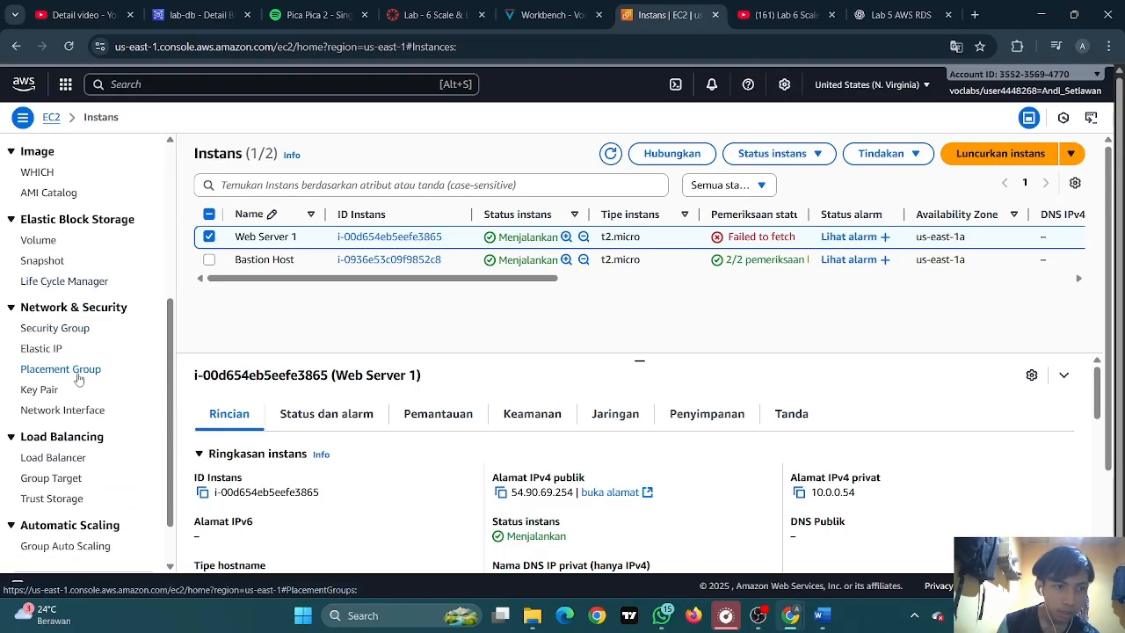
{"action": "scroll", "coordinate": [76, 380], "scroll_direction": "down", "scroll_amount": 2}
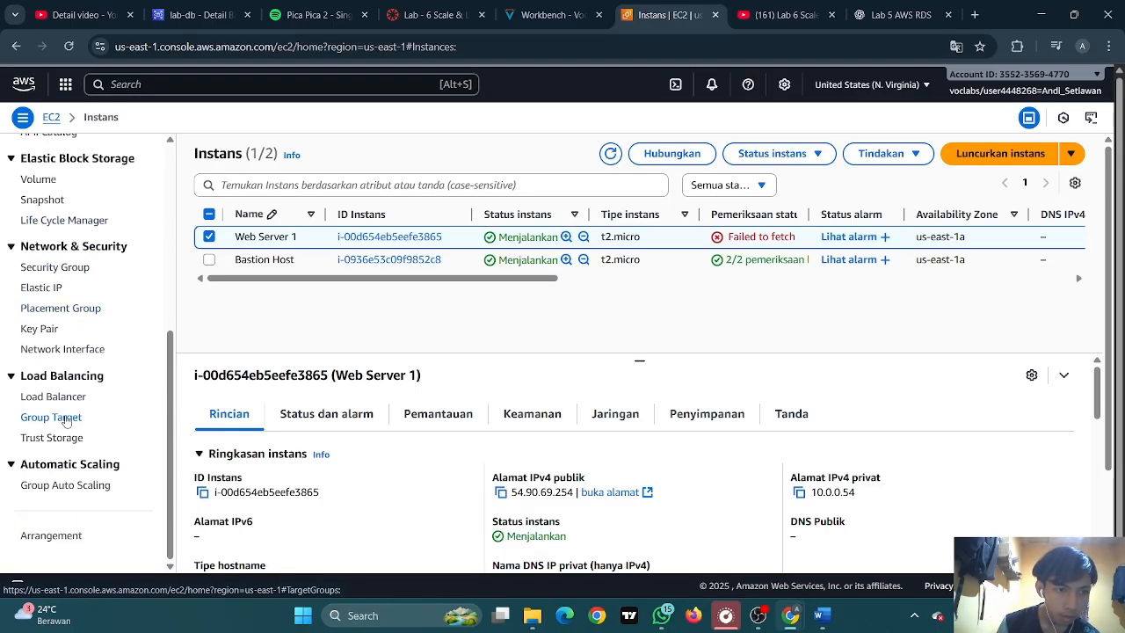
{"action": "left_click", "coordinate": [68, 419]}
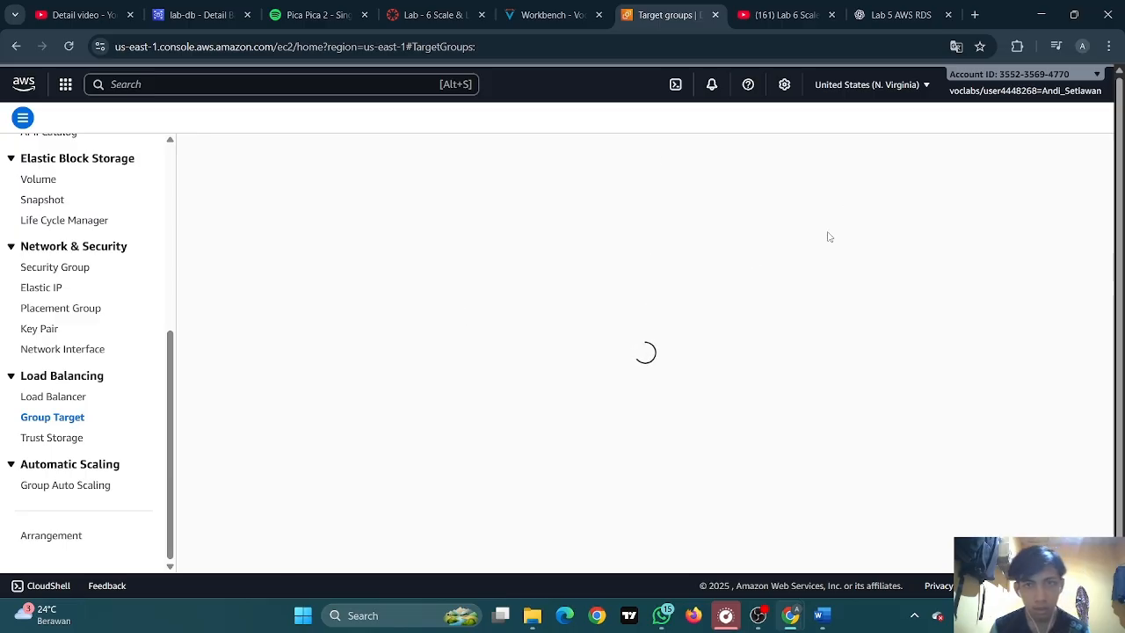
{"action": "left_click", "coordinate": [551, 15]}
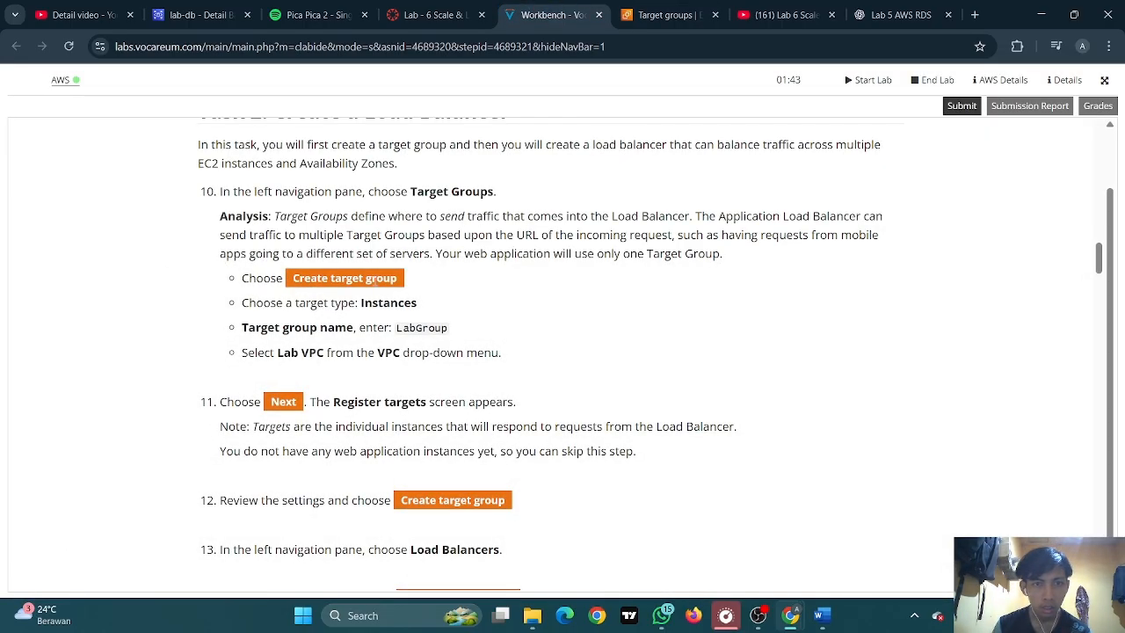
{"action": "left_click", "coordinate": [668, 15]}
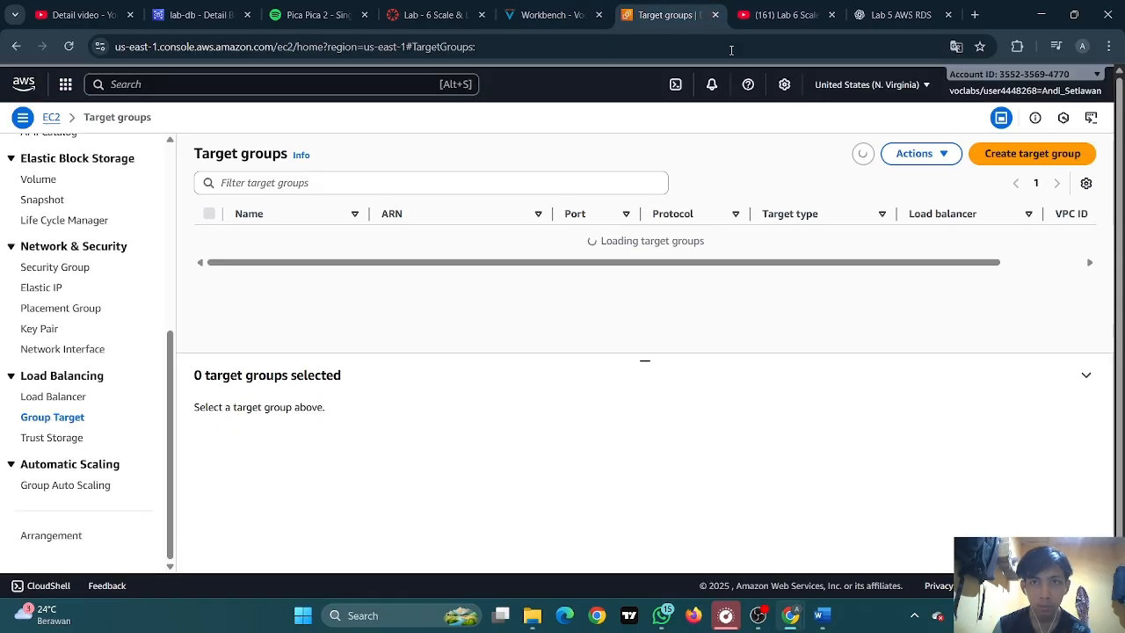
{"action": "left_click", "coordinate": [1061, 151]}
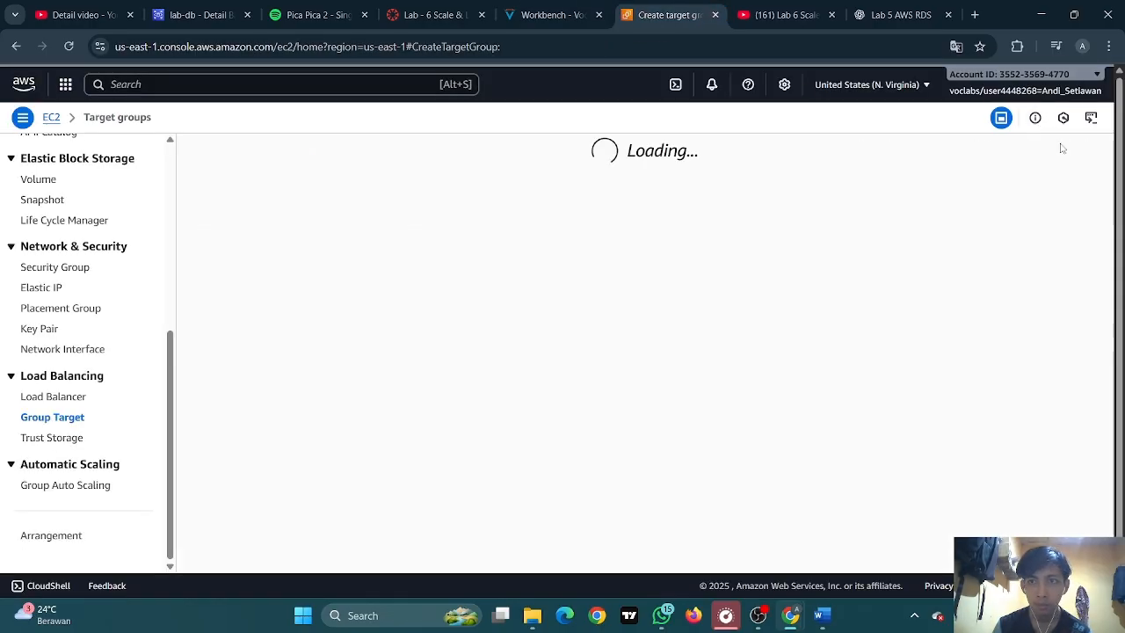
Submit the lab work for grading in the Vocareum workbench and confirm the submission
{"action": "left_click", "coordinate": [531, 7]}
{"action": "left_click", "coordinate": [961, 107]}
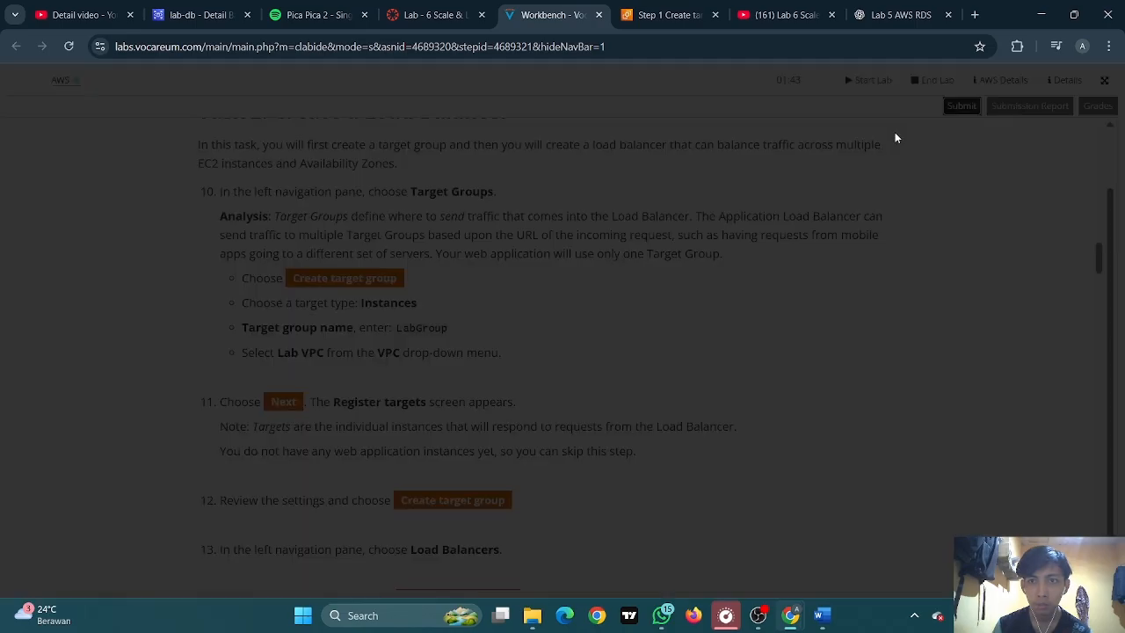
{"action": "left_click", "coordinate": [895, 177]}
Copy the name LabGroup from the lab guide and enter it as the target group name, keeping the Instances target type
{"action": "left_click", "coordinate": [647, 8]}
{"action": "scroll", "coordinate": [565, 176], "scroll_direction": "down", "scroll_amount": 1}
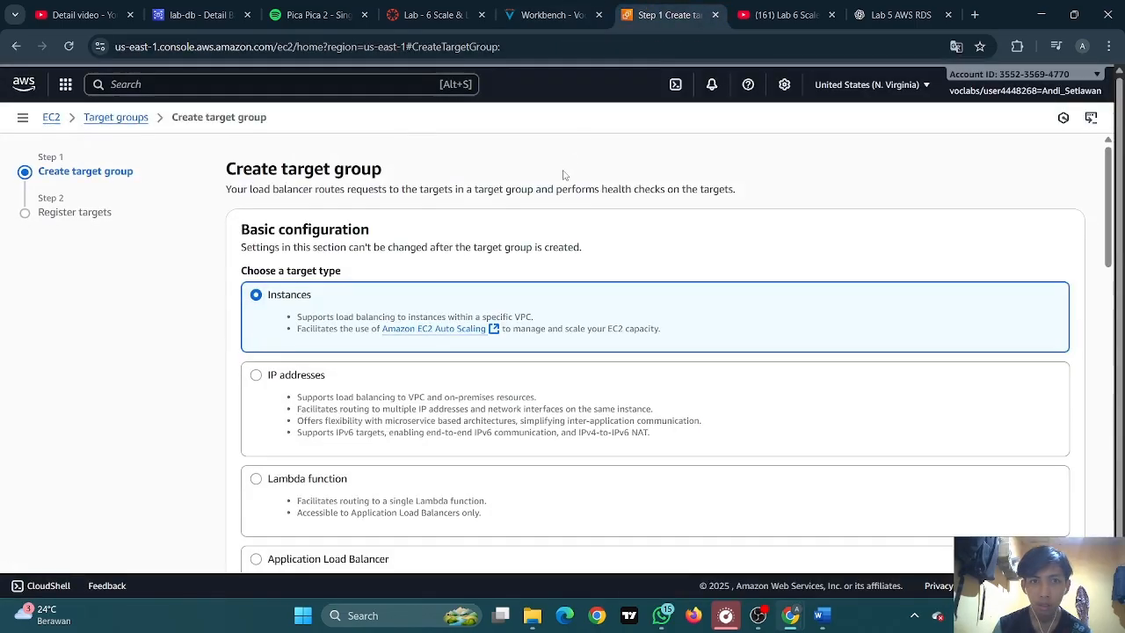
{"action": "left_click", "coordinate": [561, 16]}
{"action": "scroll", "coordinate": [285, 251], "scroll_direction": "down", "scroll_amount": 1}
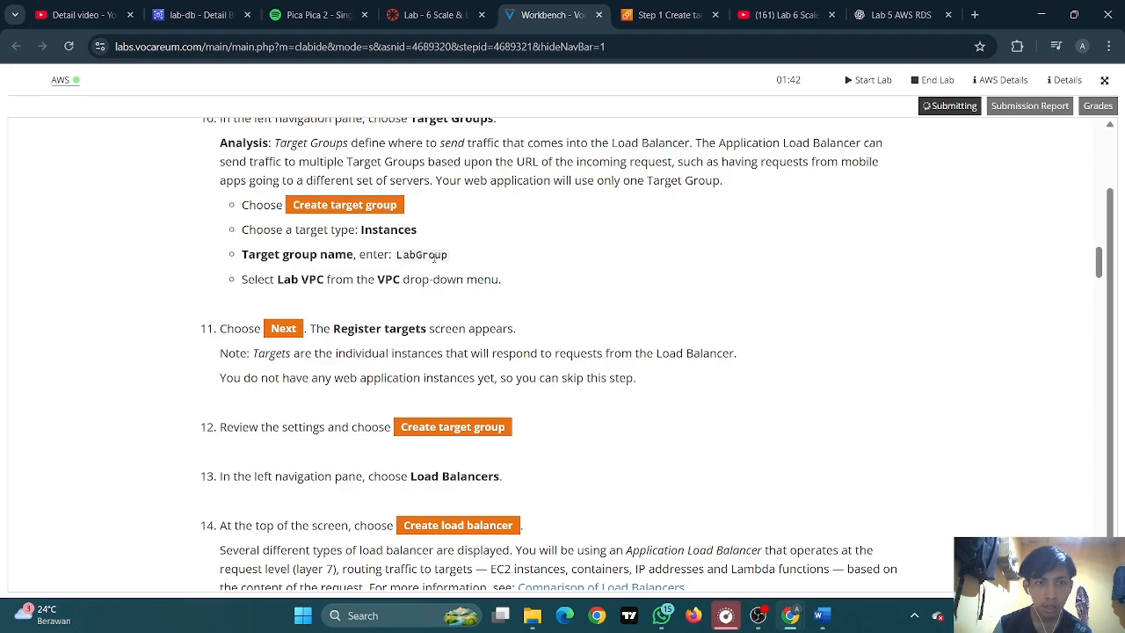
{"action": "double_click", "coordinate": [479, 252]}
{"action": "key", "text": "ctrl+c"}
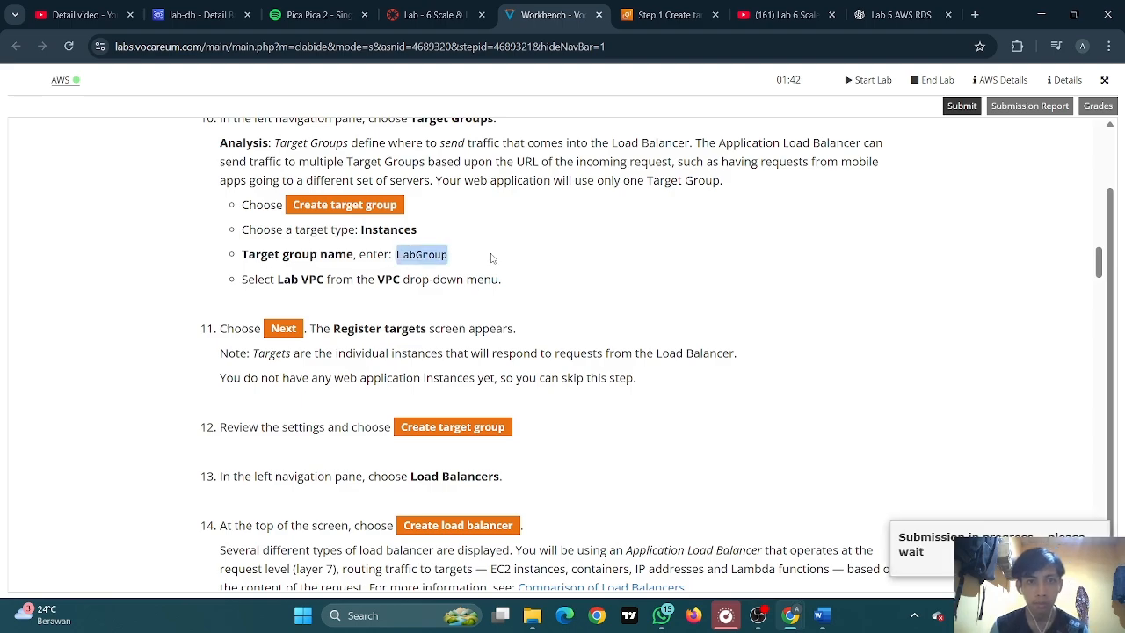
{"action": "key", "text": "ctrl+Tab"}
{"action": "scroll", "coordinate": [415, 191], "scroll_direction": "down", "scroll_amount": 4}
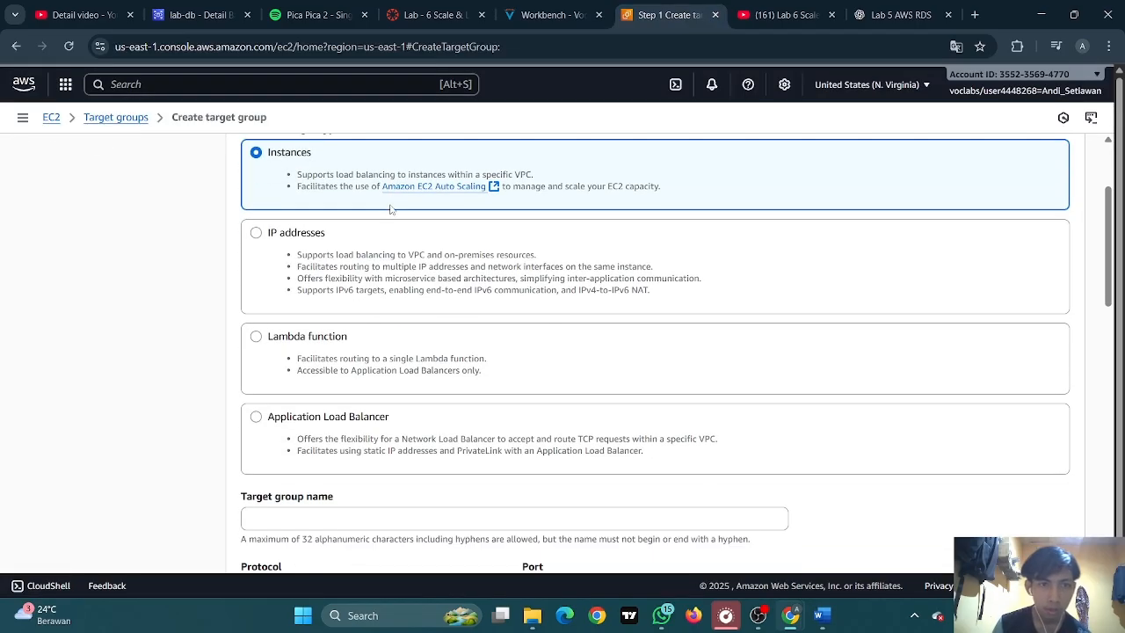
{"action": "left_click", "coordinate": [314, 231]}
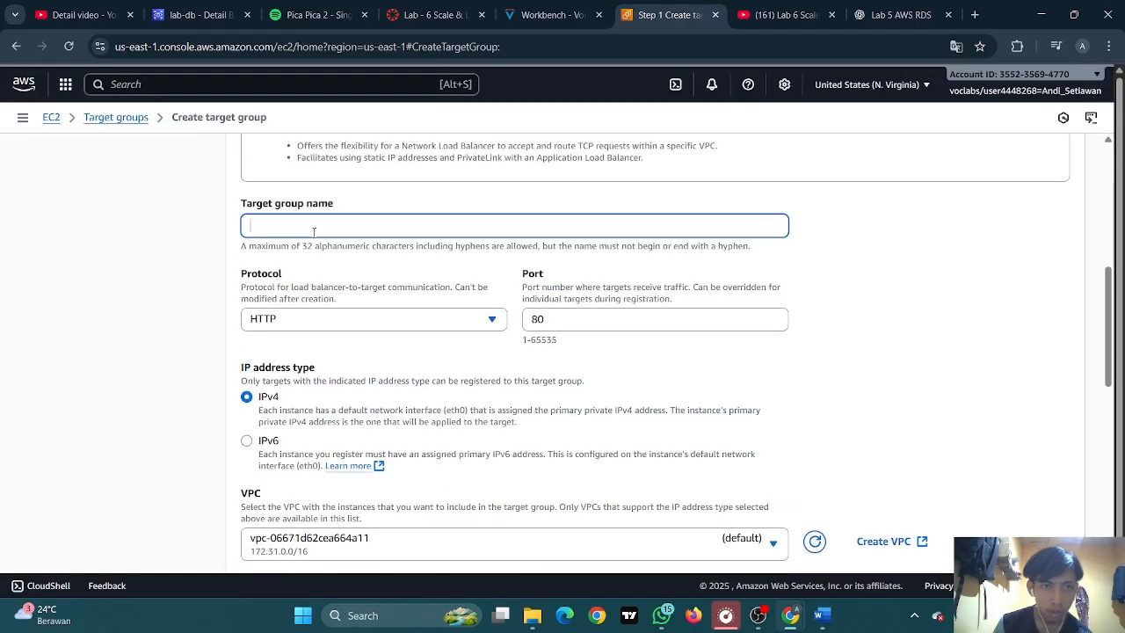
{"action": "key", "text": "ctrl+v"}
Select Lab VPC as the target group's VPC
{"action": "left_click", "coordinate": [553, 15]}
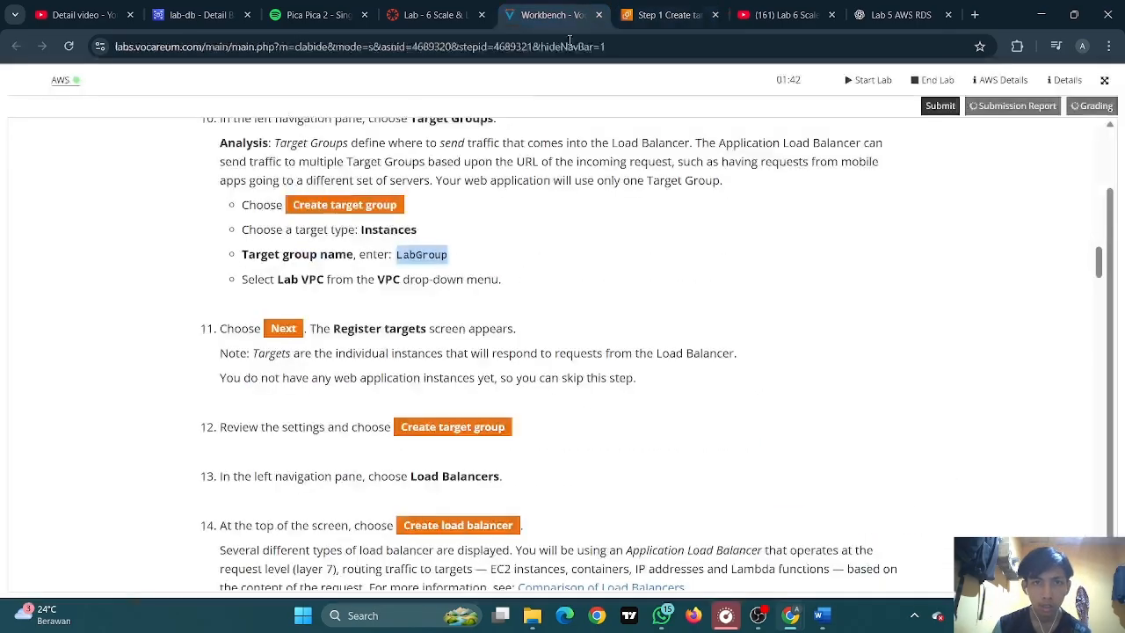
{"action": "left_click", "coordinate": [679, 8]}
{"action": "scroll", "coordinate": [382, 206], "scroll_direction": "down", "scroll_amount": 1}
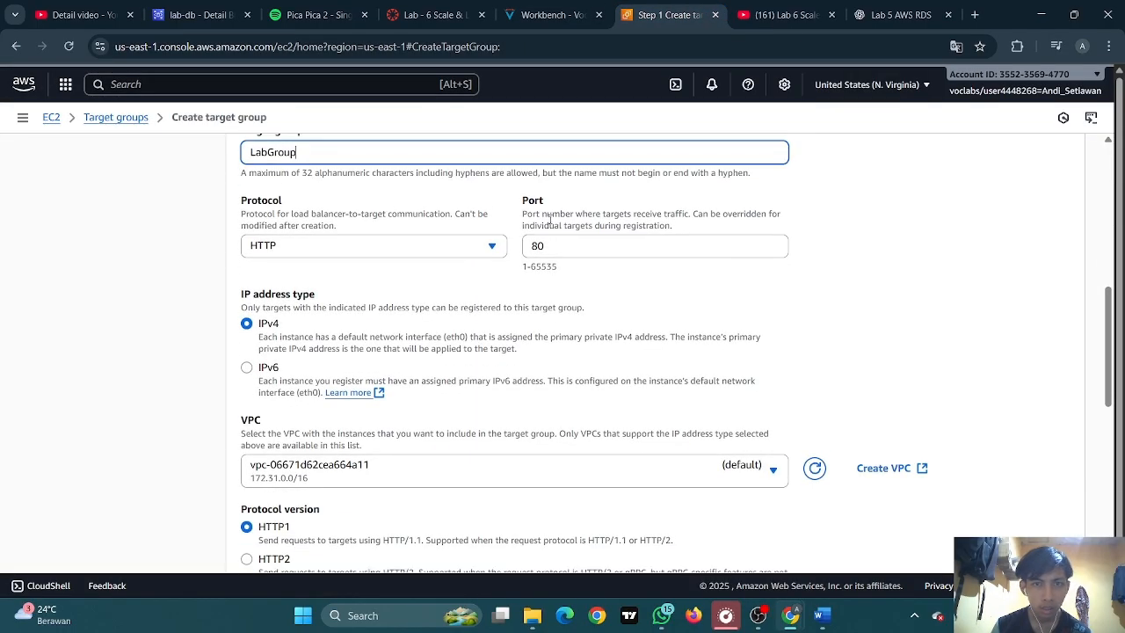
{"action": "scroll", "coordinate": [550, 219], "scroll_direction": "down", "scroll_amount": 2}
{"action": "left_click", "coordinate": [416, 329]}
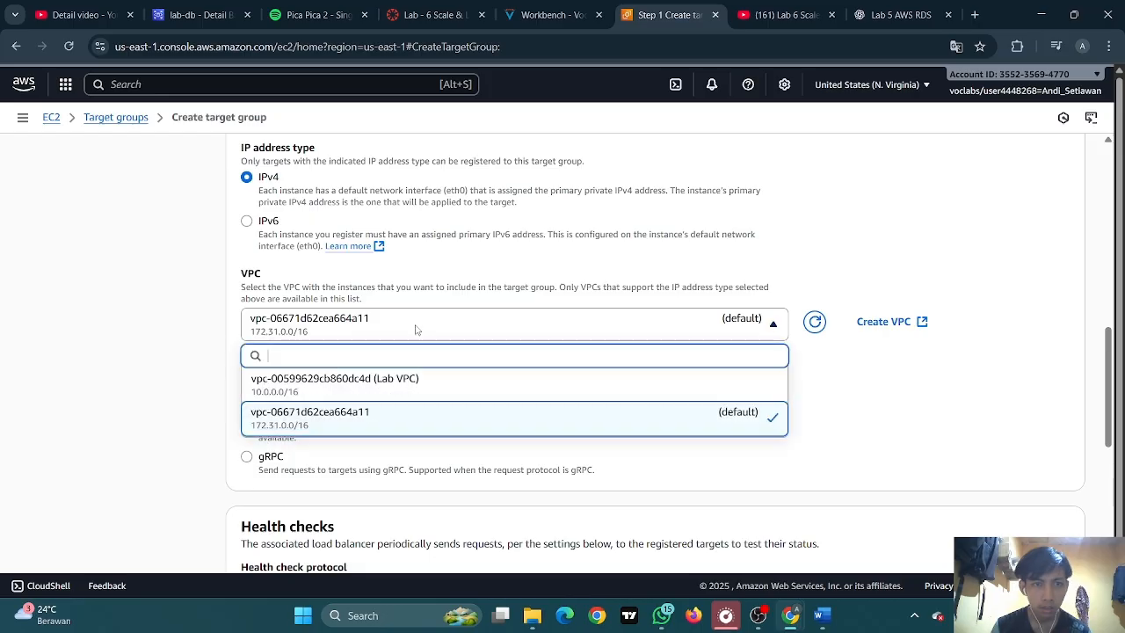
{"action": "left_click", "coordinate": [406, 380]}
{"action": "scroll", "coordinate": [530, 245], "scroll_direction": "down", "scroll_amount": 1}
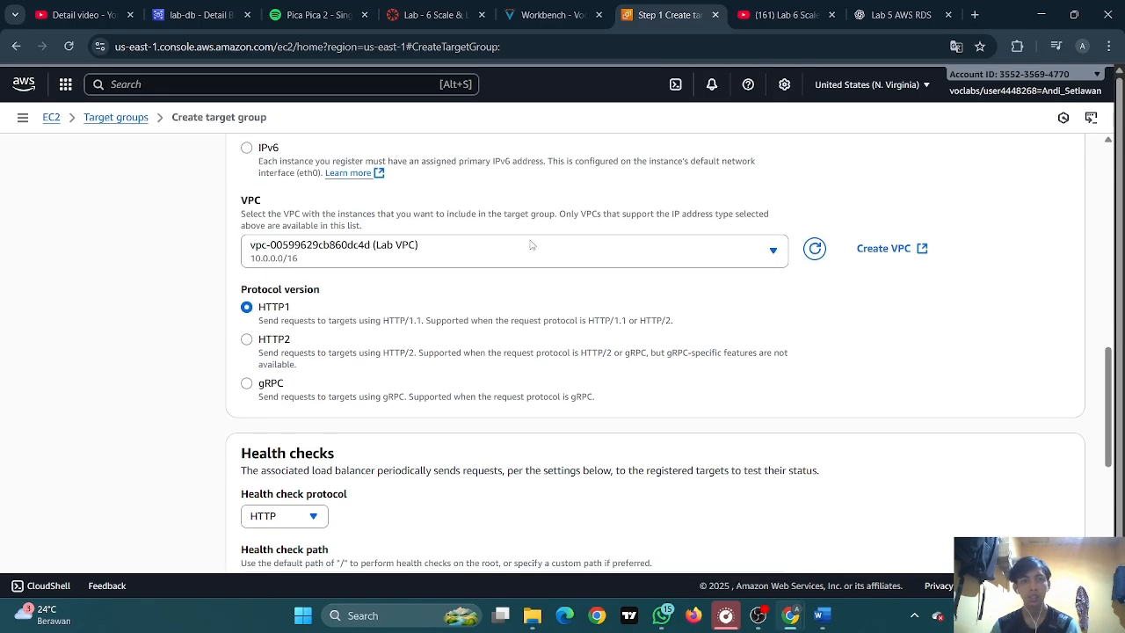
Compare the target group's VPC, protocol and health check settings with steps 10 to 12 of the lab guide
{"action": "left_click", "coordinate": [552, 15]}
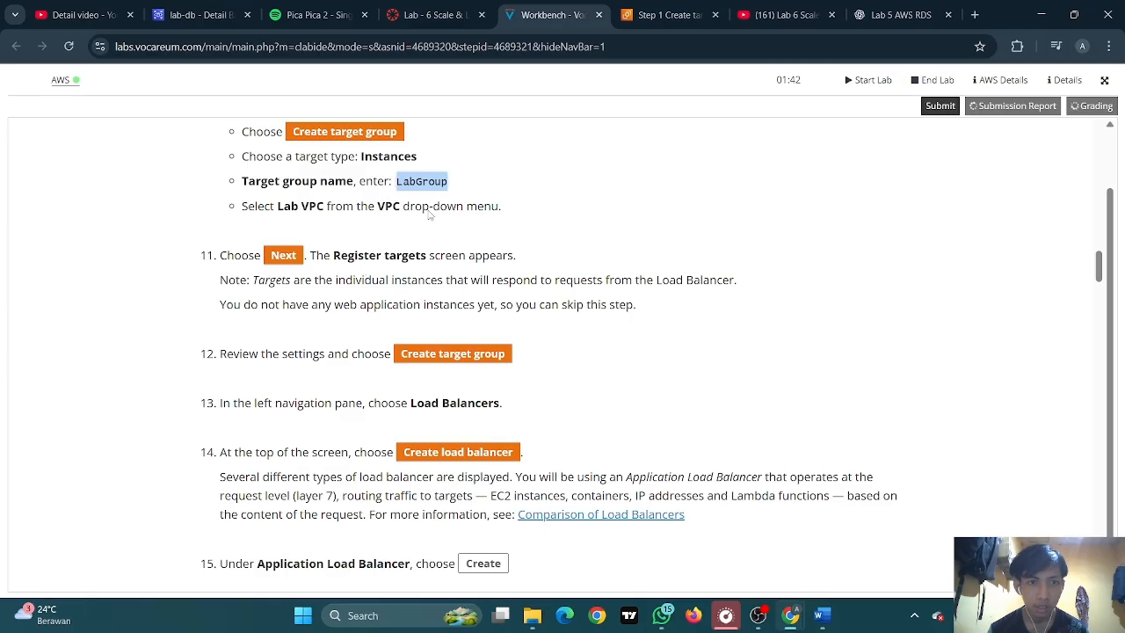
{"action": "key", "text": "ctrl+Tab"}
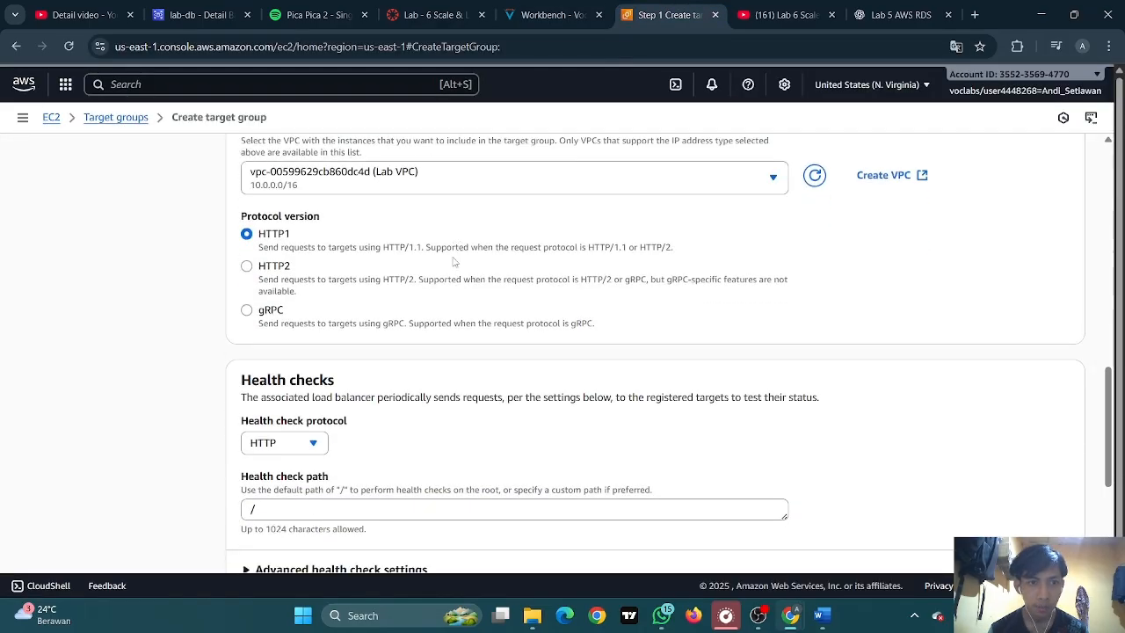
{"action": "scroll", "coordinate": [450, 270], "scroll_direction": "down", "scroll_amount": 3}
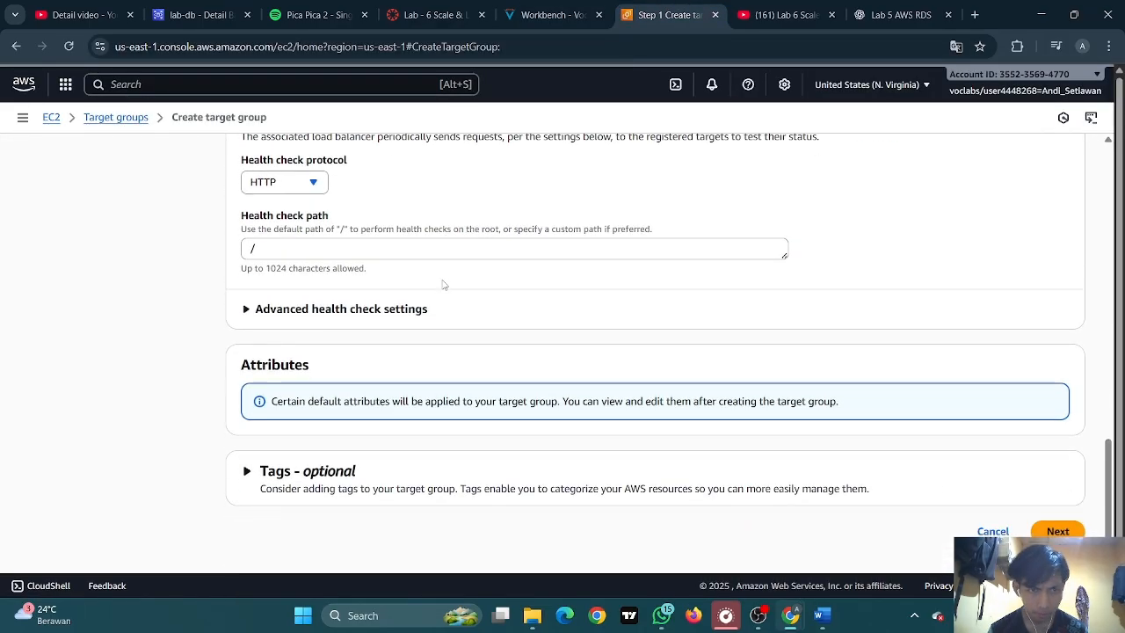
{"action": "scroll", "coordinate": [435, 299], "scroll_direction": "up", "scroll_amount": 5}
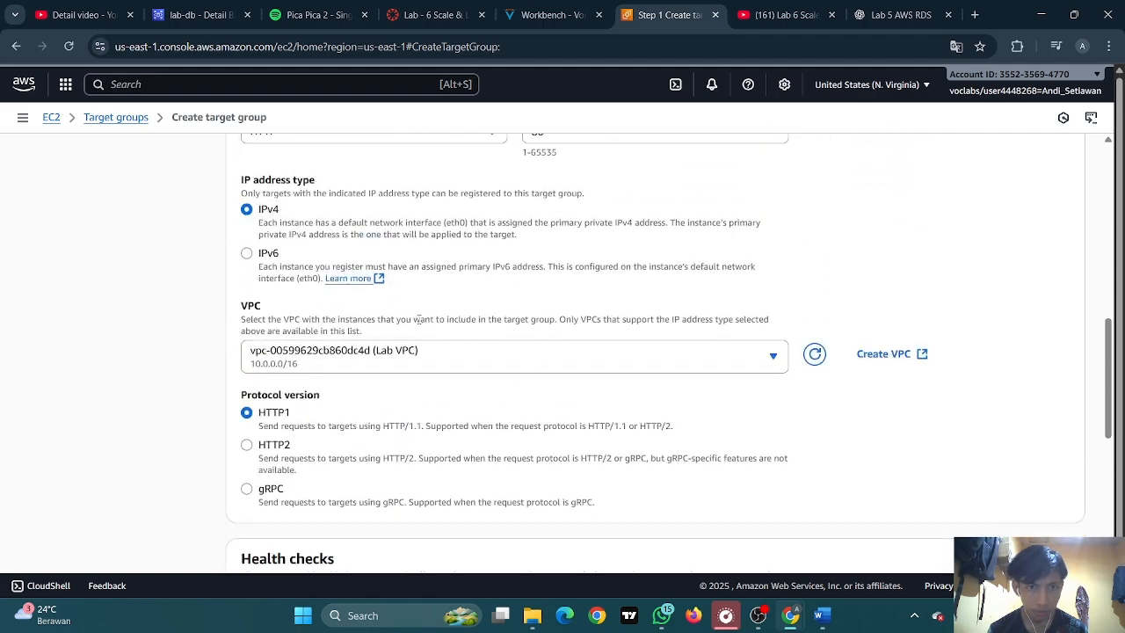
{"action": "scroll", "coordinate": [419, 319], "scroll_direction": "down", "scroll_amount": 2}
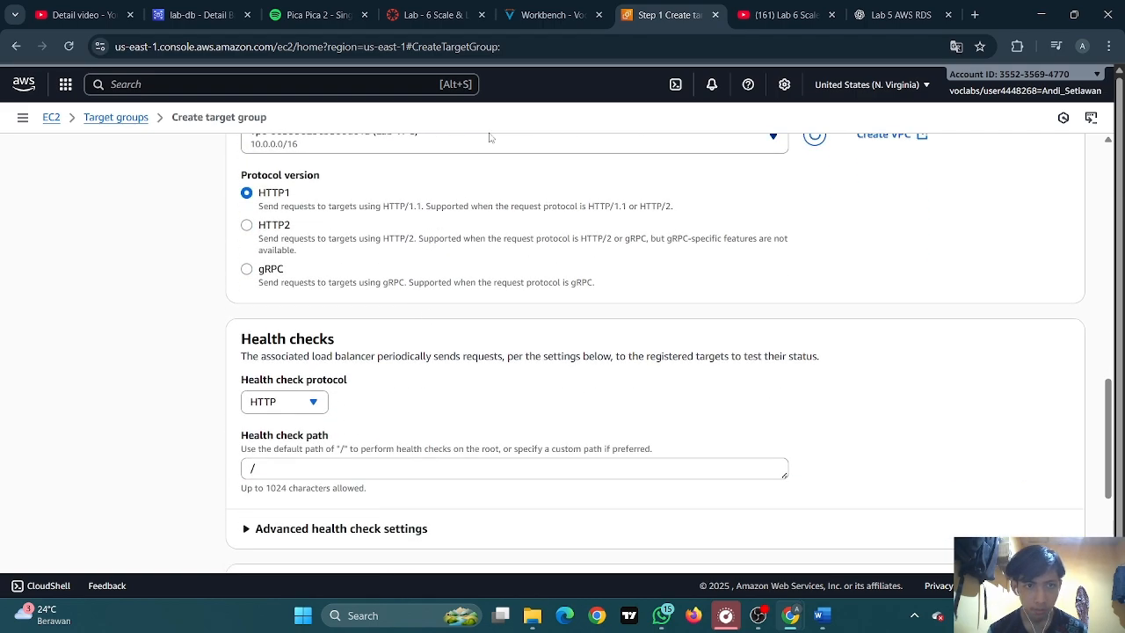
{"action": "key", "text": "ctrl+shift+Tab"}
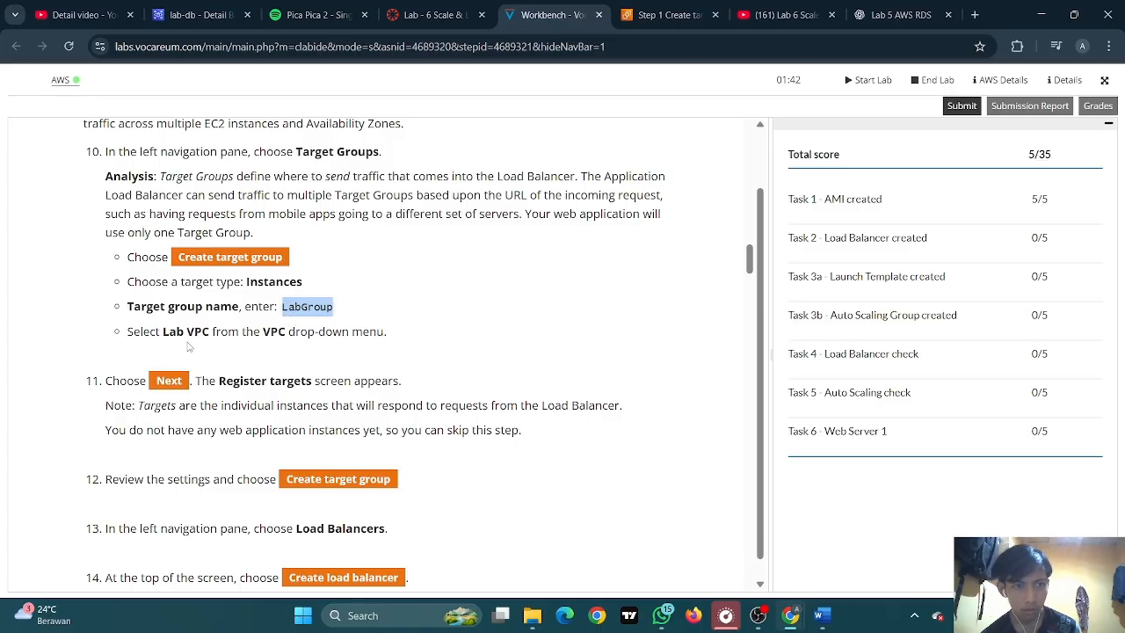
{"action": "scroll", "coordinate": [188, 345], "scroll_direction": "down", "scroll_amount": 1}
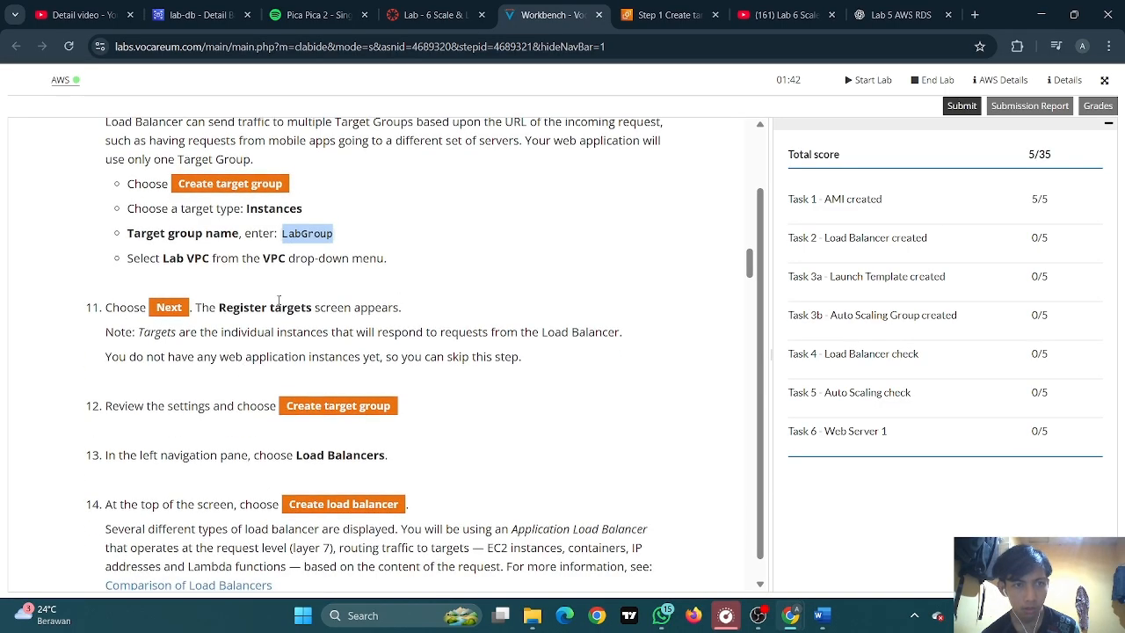
Expand the target group's optional tags and advanced health check settings, and proceed to the Register targets stage
{"action": "left_click", "coordinate": [642, 6]}
{"action": "scroll", "coordinate": [482, 263], "scroll_direction": "down", "scroll_amount": 3}
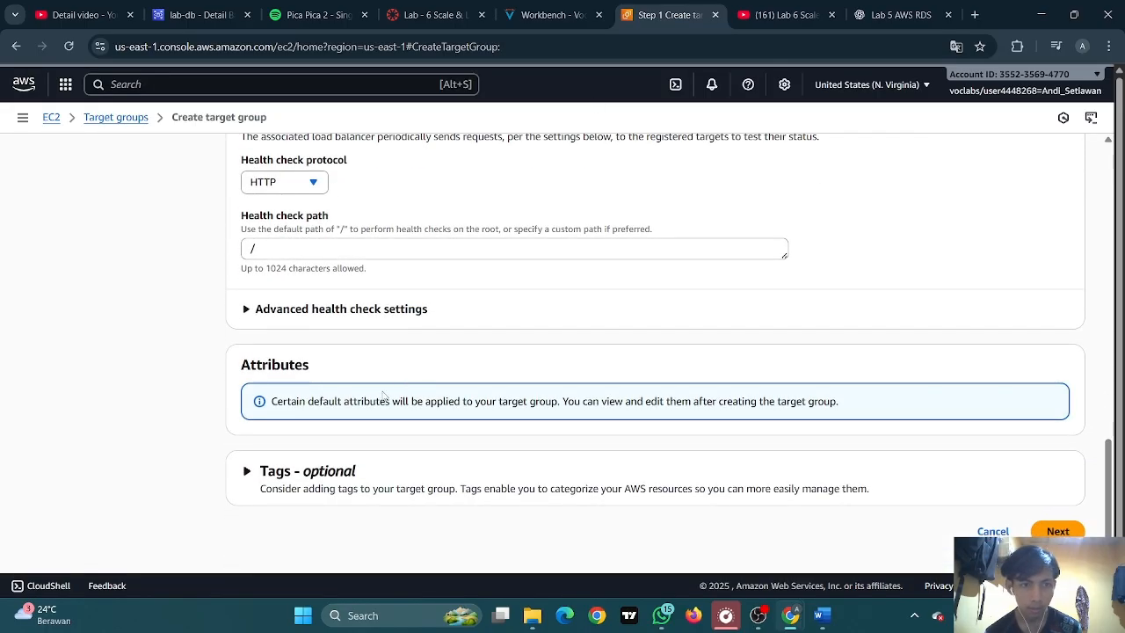
{"action": "left_click", "coordinate": [275, 471]}
{"action": "scroll", "coordinate": [491, 358], "scroll_direction": "down", "scroll_amount": 1}
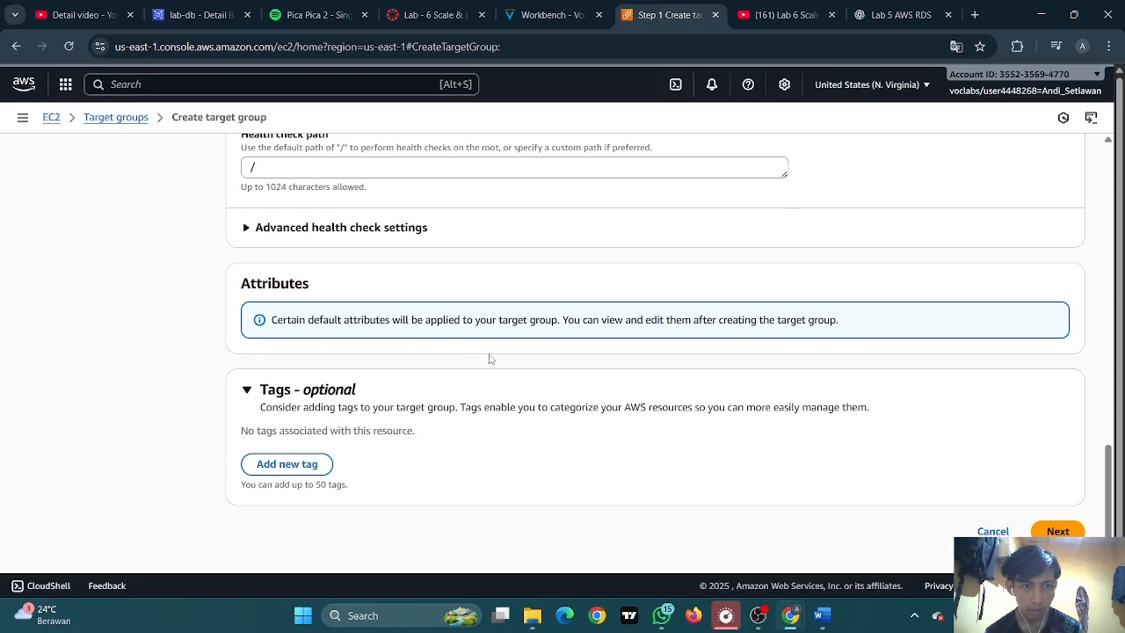
{"action": "left_click", "coordinate": [290, 230]}
{"action": "scroll", "coordinate": [469, 275], "scroll_direction": "down", "scroll_amount": 1}
{"action": "scroll", "coordinate": [469, 287], "scroll_direction": "down", "scroll_amount": 3}
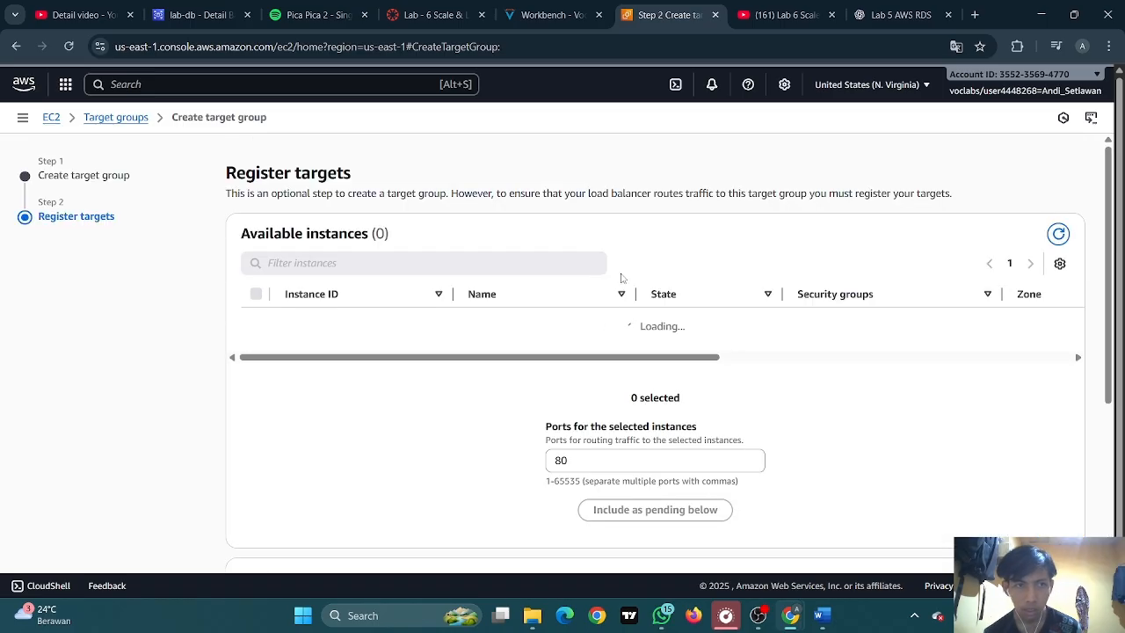
Check the available instances and the target review section against the lab guide's Register targets instructions
{"action": "scroll", "coordinate": [532, 316], "scroll_direction": "down", "scroll_amount": 3}
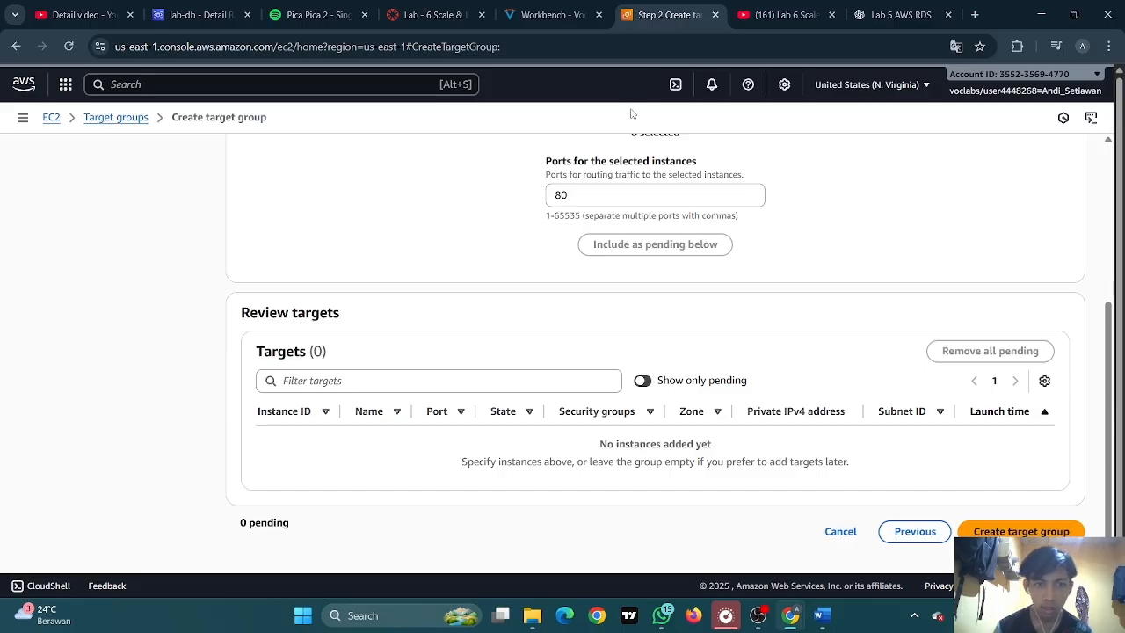
{"action": "left_click", "coordinate": [552, 14]}
{"action": "left_click", "coordinate": [198, 253]}
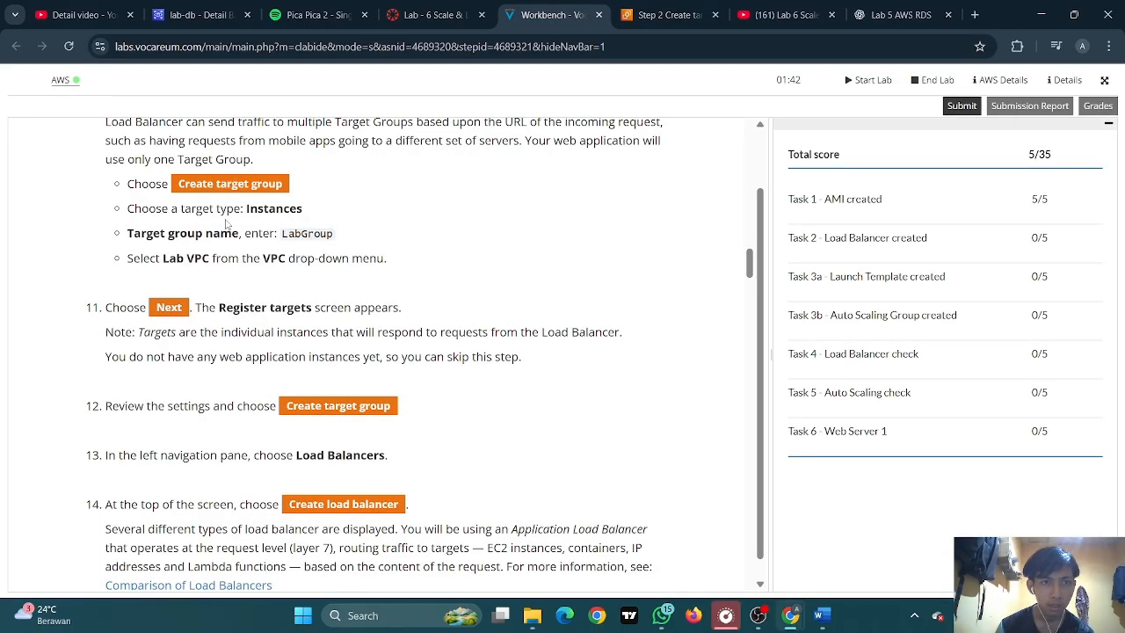
{"action": "scroll", "coordinate": [226, 224], "scroll_direction": "down", "scroll_amount": 1}
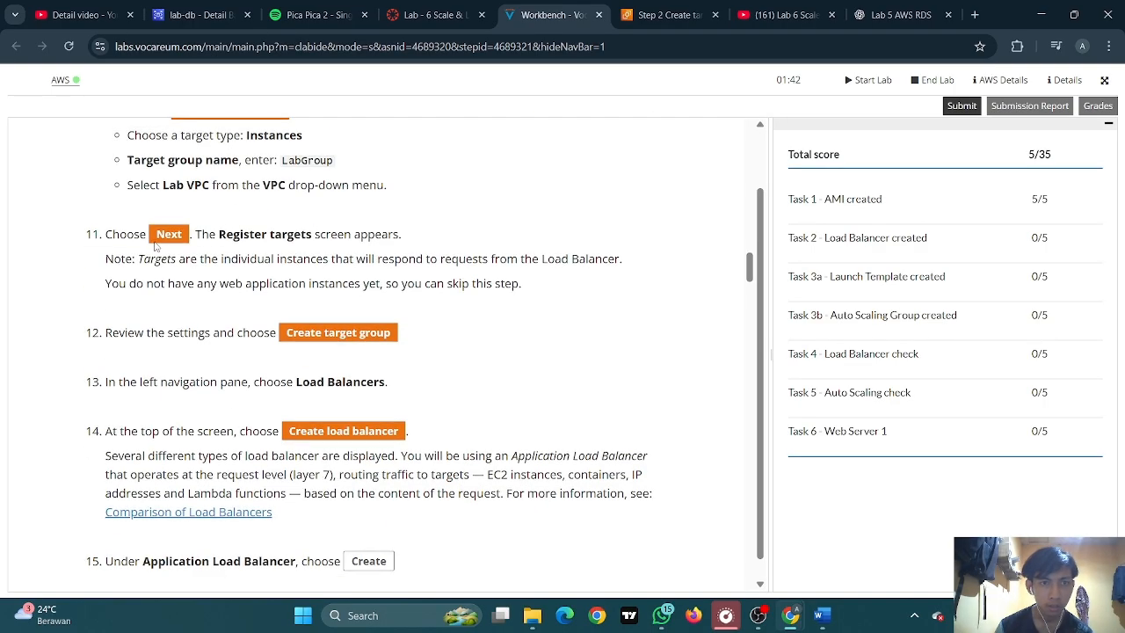
{"action": "left_click_drag", "start_coordinate": [218, 231], "coordinate": [316, 233]}
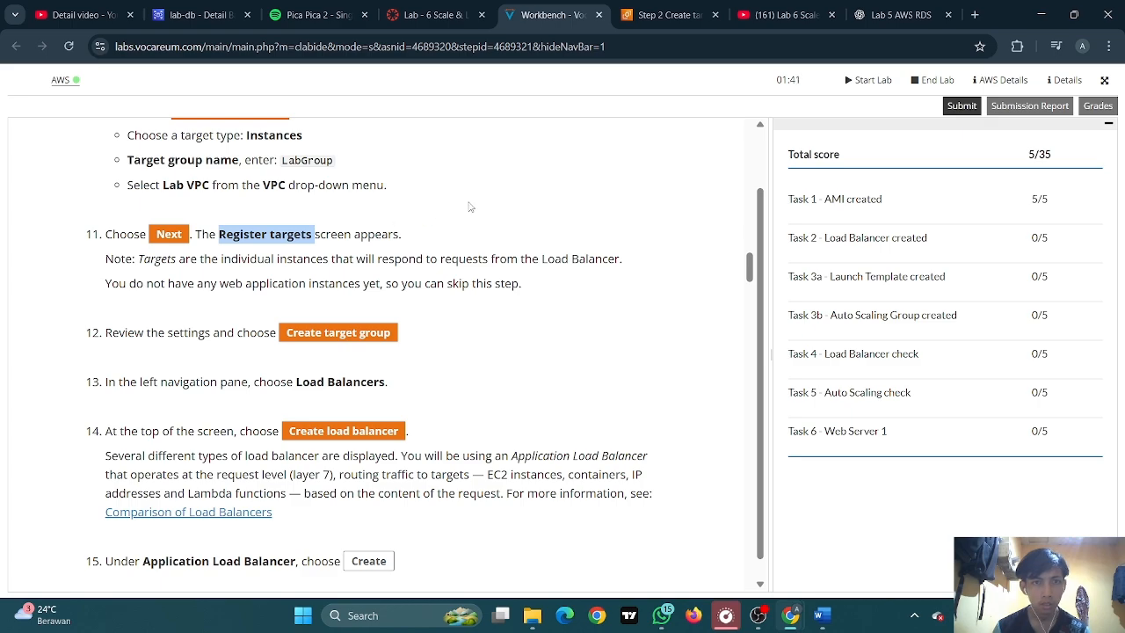
{"action": "key", "text": "ctrl+Tab"}
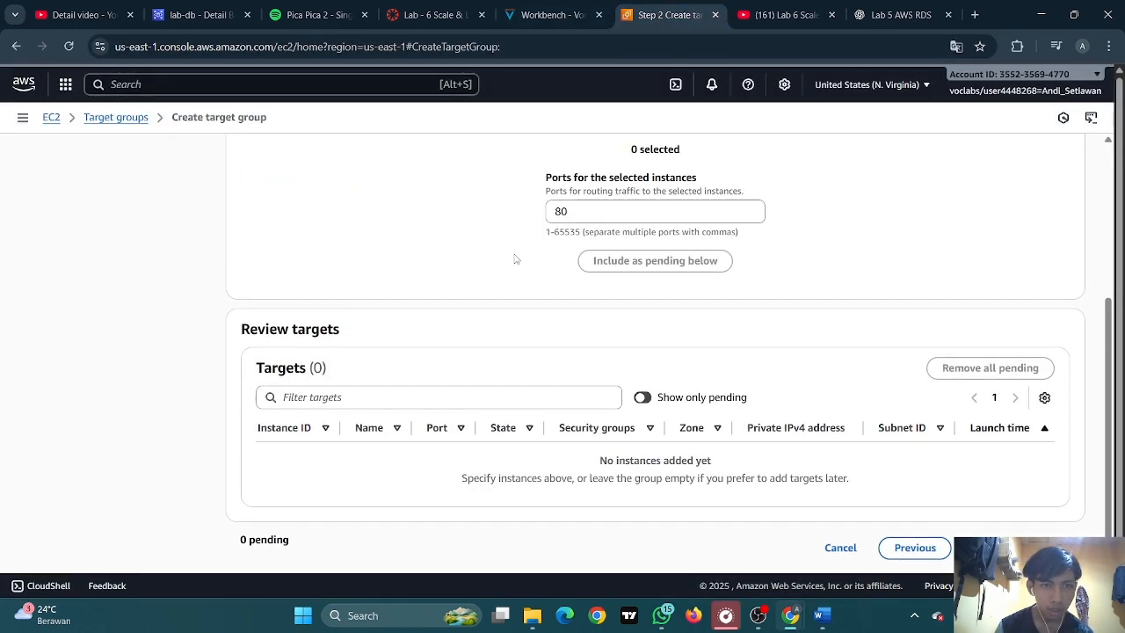
{"action": "scroll", "coordinate": [516, 260], "scroll_direction": "down", "scroll_amount": 1}
{"action": "scroll", "coordinate": [529, 316], "scroll_direction": "up", "scroll_amount": 3}
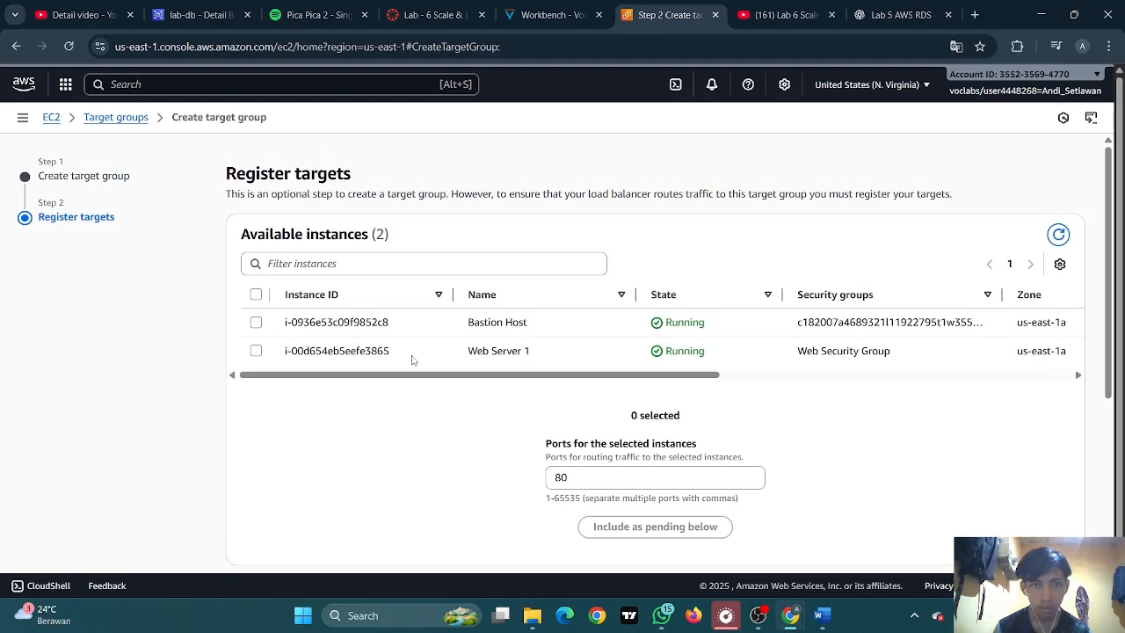
Compare the available instances with the lab guide's Register targets instructions, and read ahead through steps 12 to 17 on the load balancer
{"action": "key", "text": "ctrl+shift+Tab"}
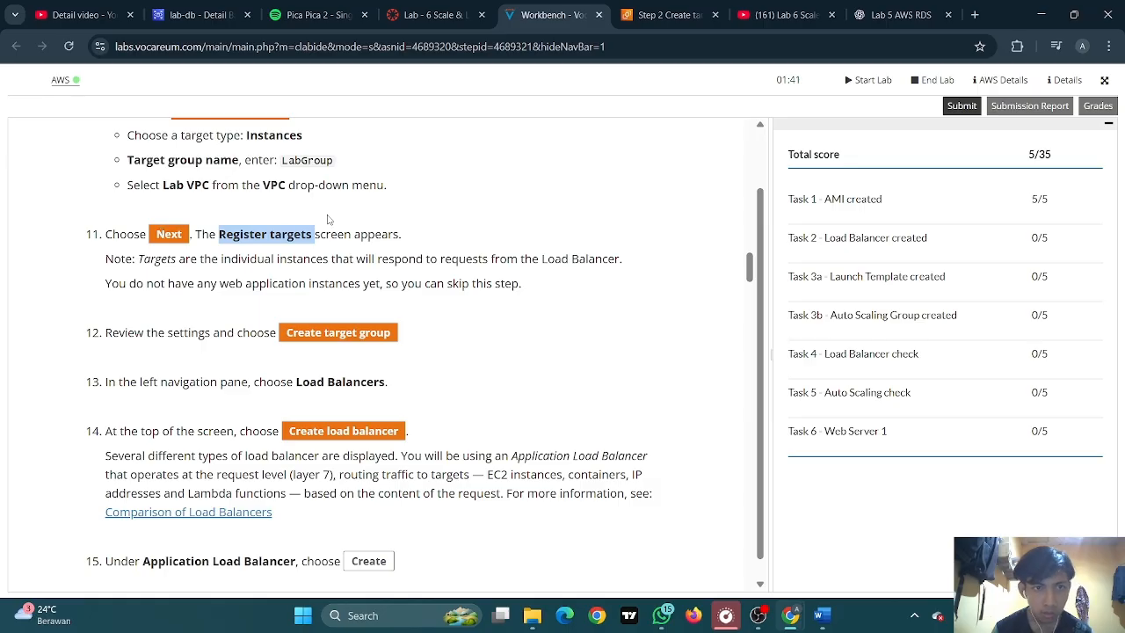
{"action": "key", "text": "ctrl+Tab"}
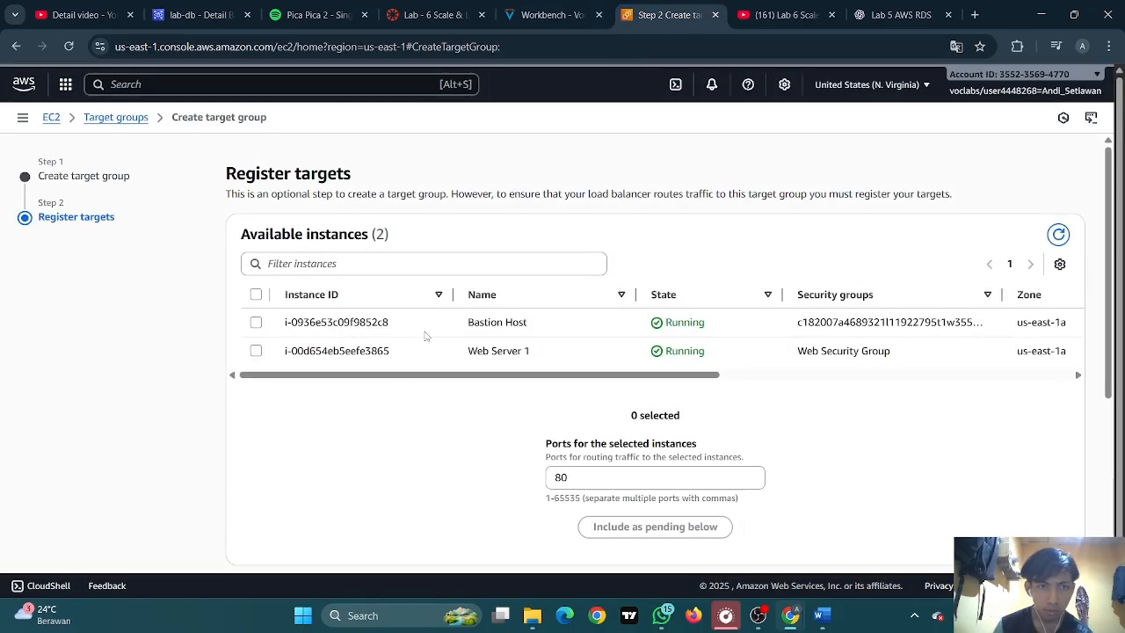
{"action": "scroll", "coordinate": [425, 336], "scroll_direction": "right", "scroll_amount": 3}
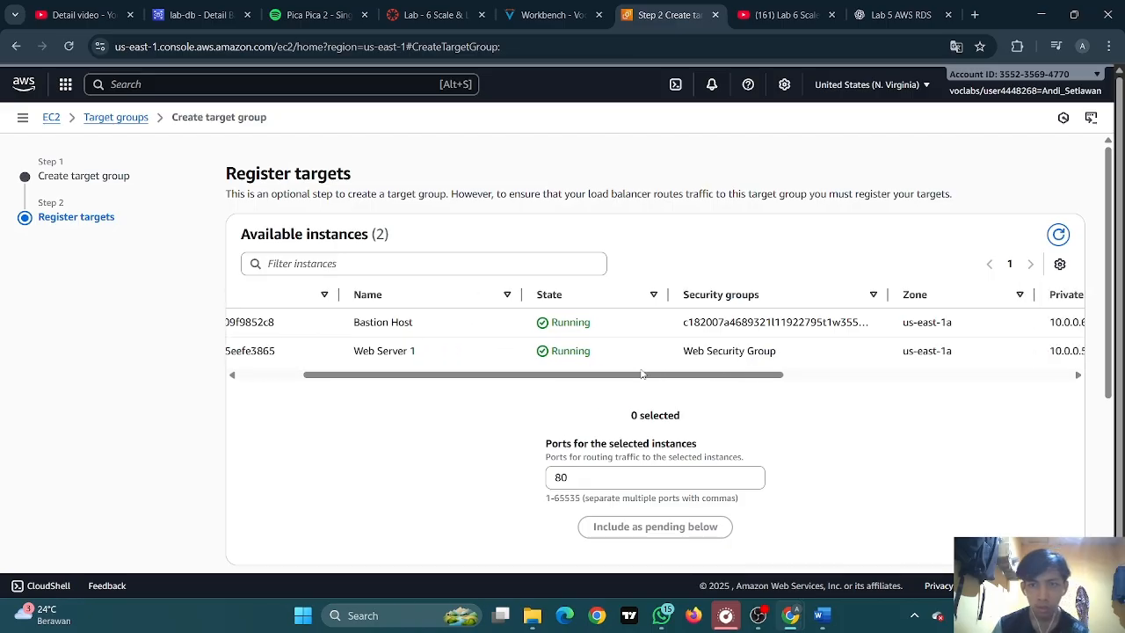
{"action": "scroll", "coordinate": [642, 284], "scroll_direction": "left", "scroll_amount": 3}
{"action": "key", "text": "ctrl+shift+Tab"}
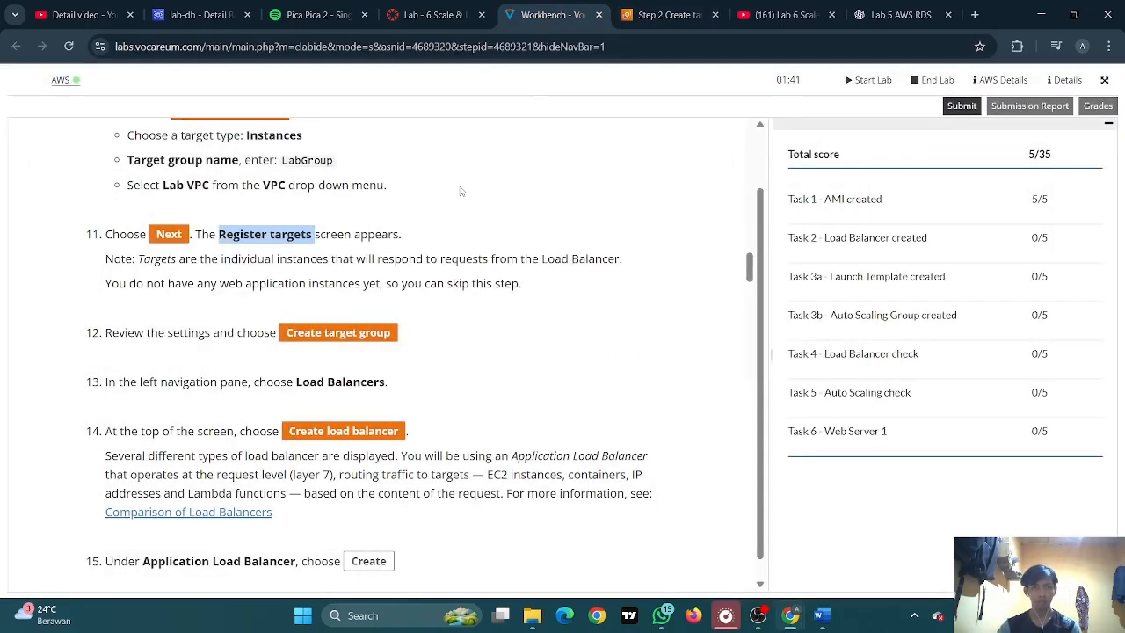
{"action": "scroll", "coordinate": [330, 290], "scroll_direction": "down", "scroll_amount": 3}
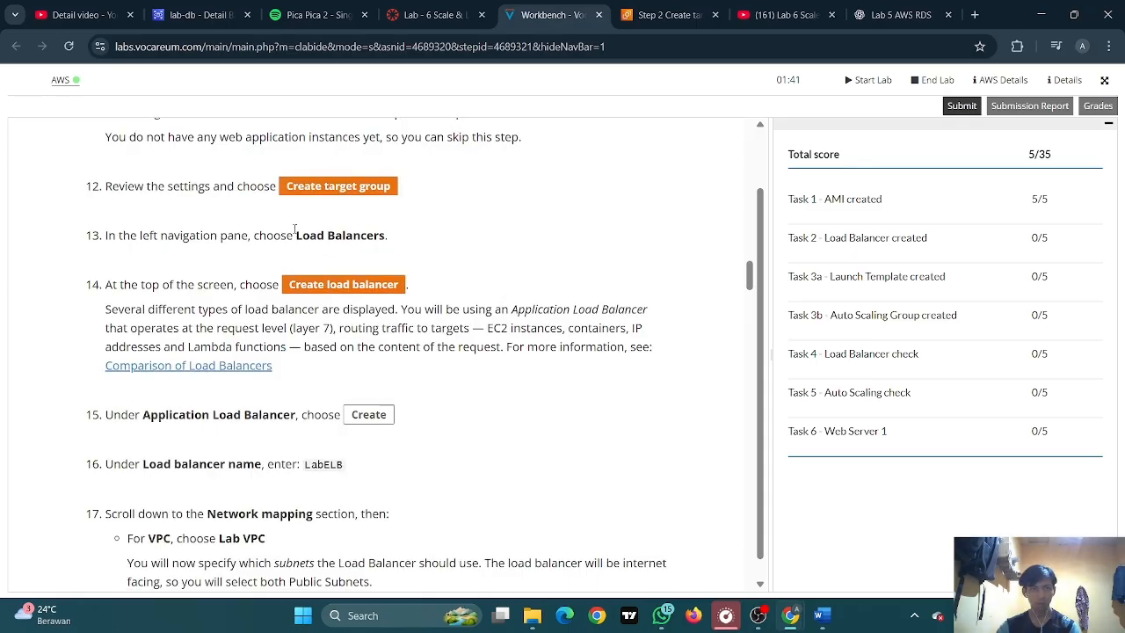
{"action": "scroll", "coordinate": [442, 245], "scroll_direction": "down", "scroll_amount": 3}
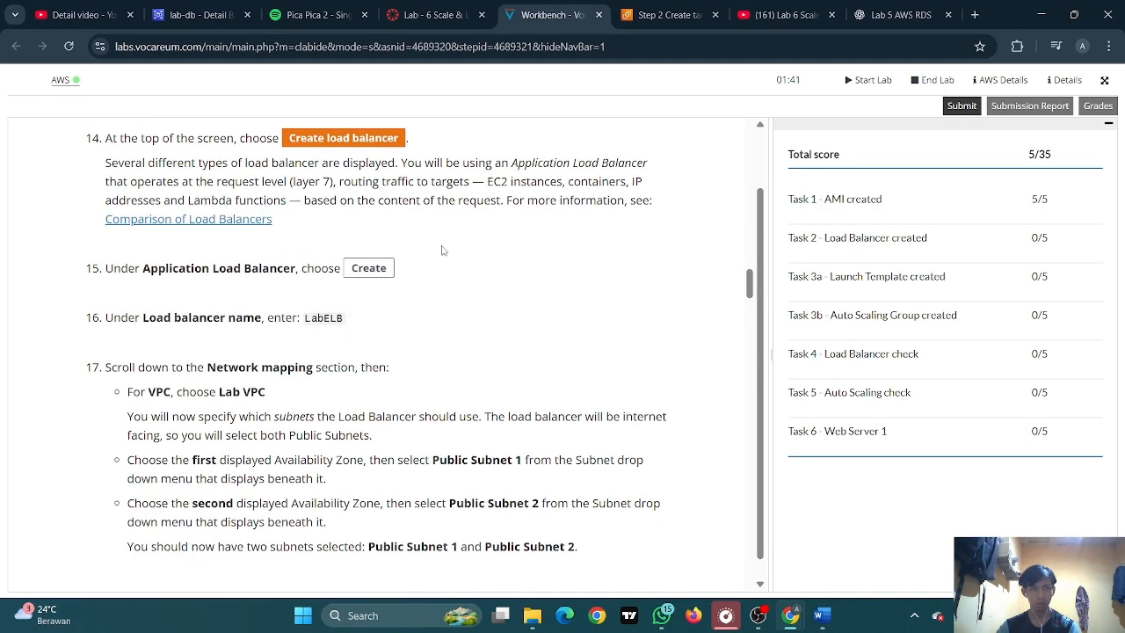
{"action": "scroll", "coordinate": [442, 250], "scroll_direction": "down", "scroll_amount": 2}
{"action": "scroll", "coordinate": [443, 253], "scroll_direction": "up", "scroll_amount": 6}
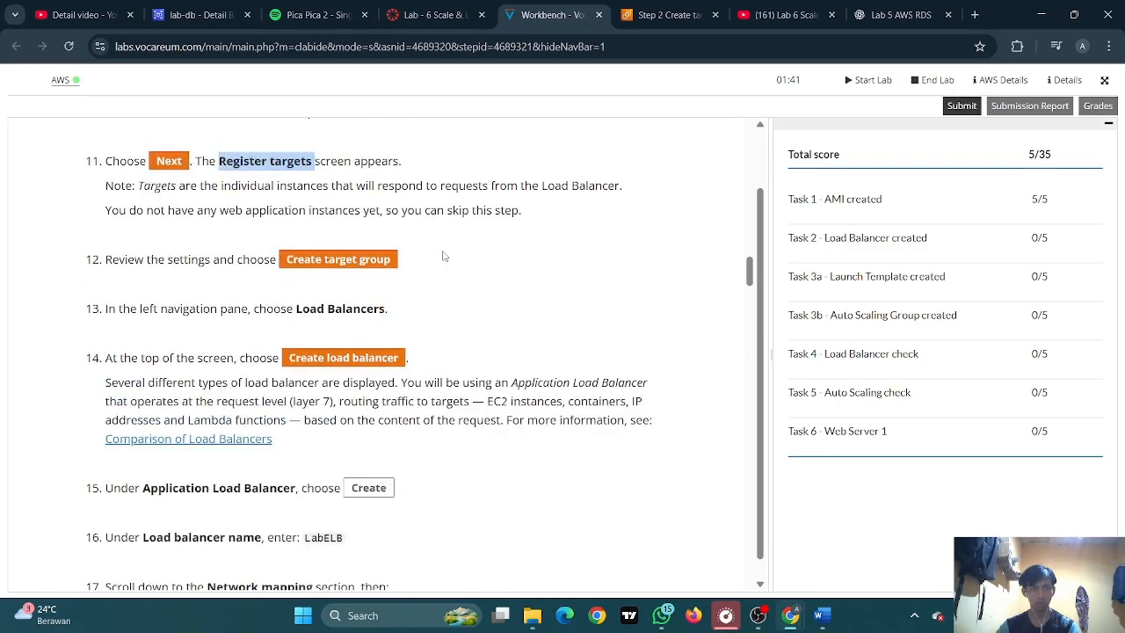
{"action": "left_click", "coordinate": [434, 266]}
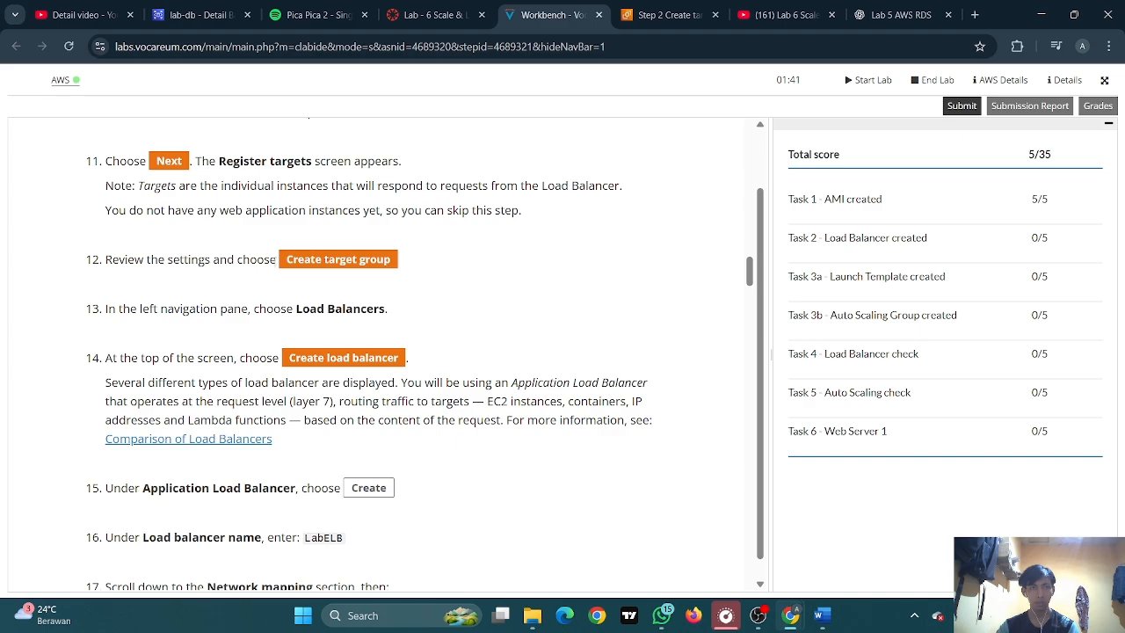
{"action": "left_click", "coordinate": [675, 19]}
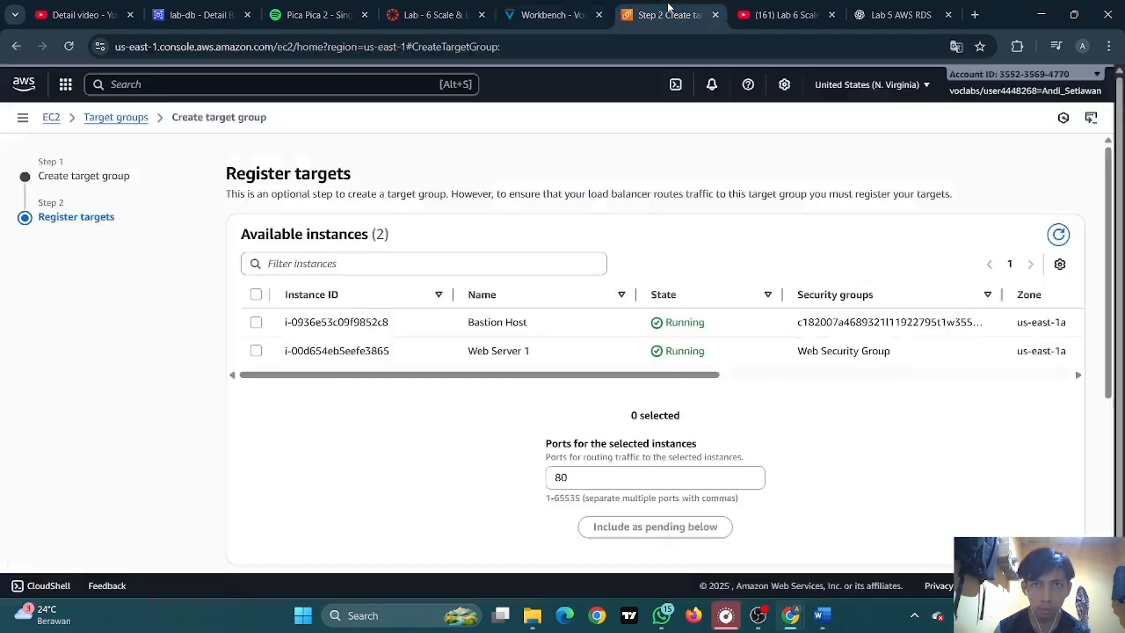
{"action": "left_click", "coordinate": [549, 15]}
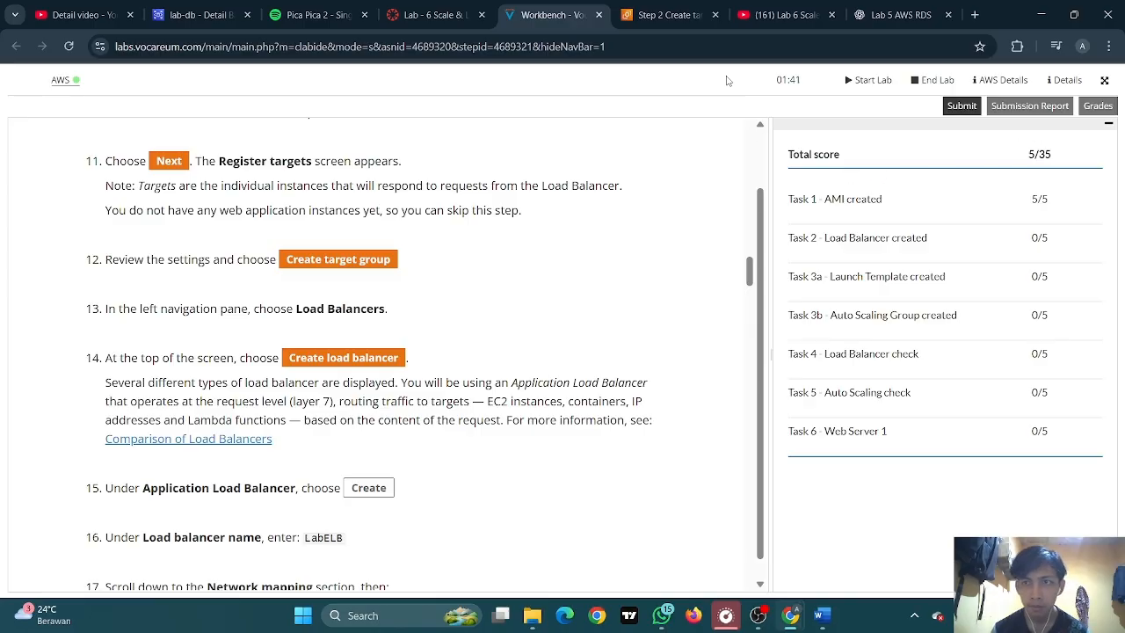
Create the LabGroup target group without registering any instances
{"action": "key", "text": "ctrl+Tab"}
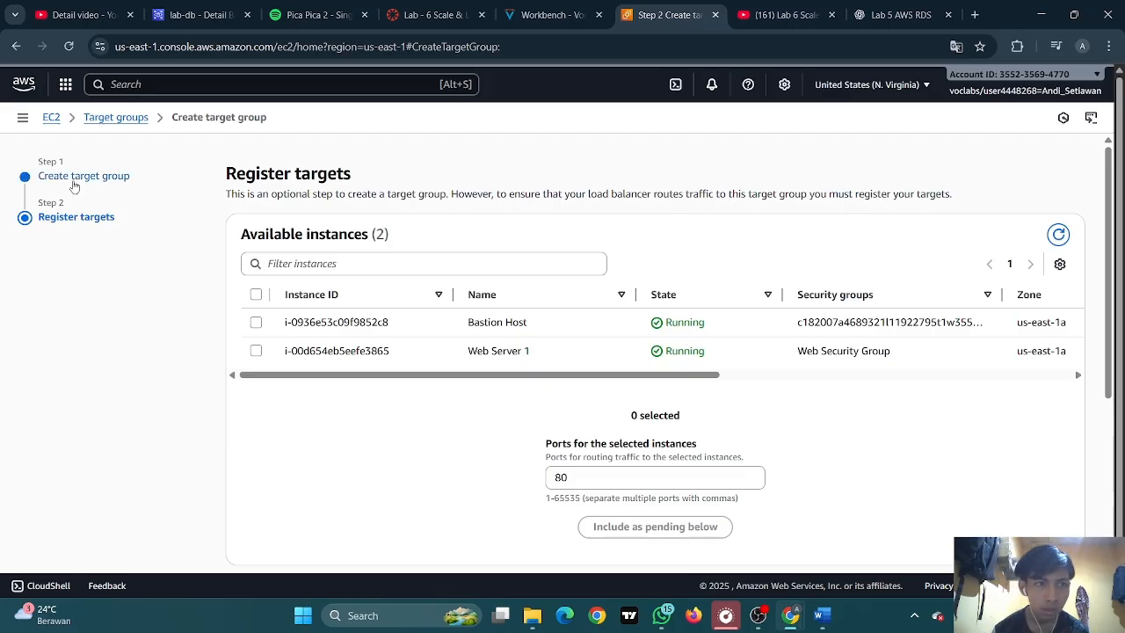
{"action": "scroll", "coordinate": [527, 264], "scroll_direction": "down", "scroll_amount": 3}
{"action": "scroll", "coordinate": [538, 295], "scroll_direction": "down", "scroll_amount": 1}
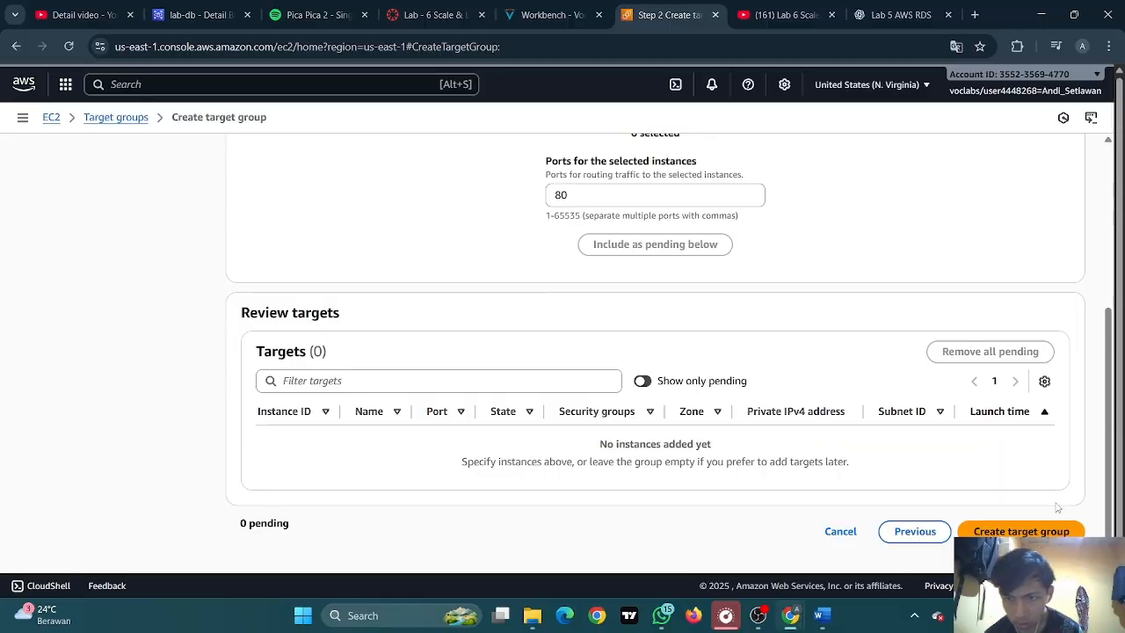
{"action": "left_click", "coordinate": [975, 531]}
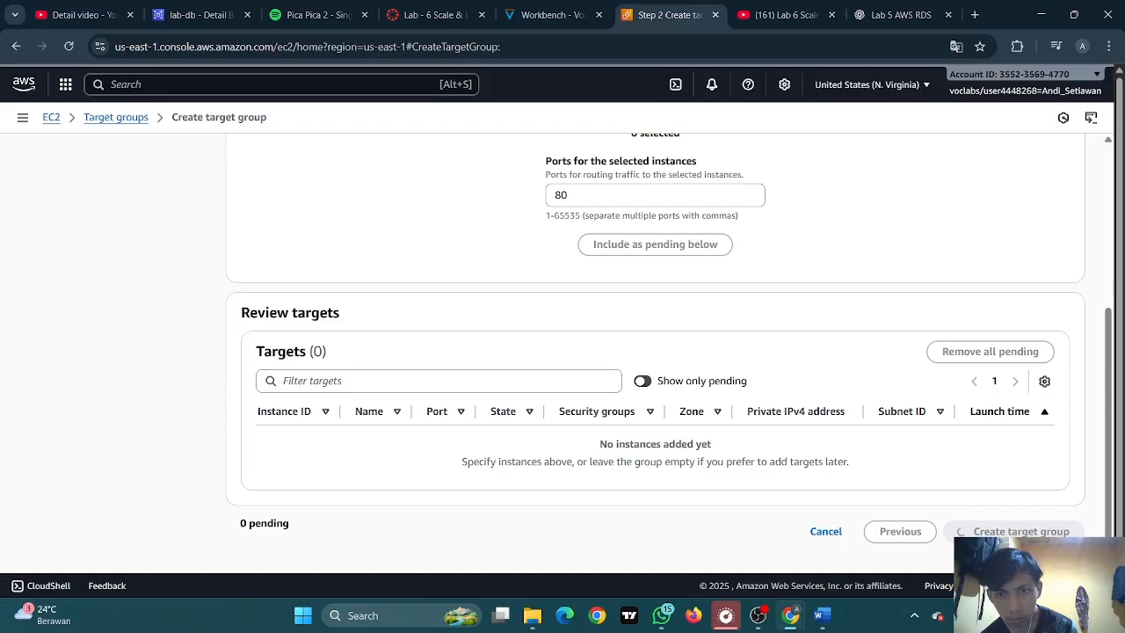
{"action": "left_click", "coordinate": [385, 383]}
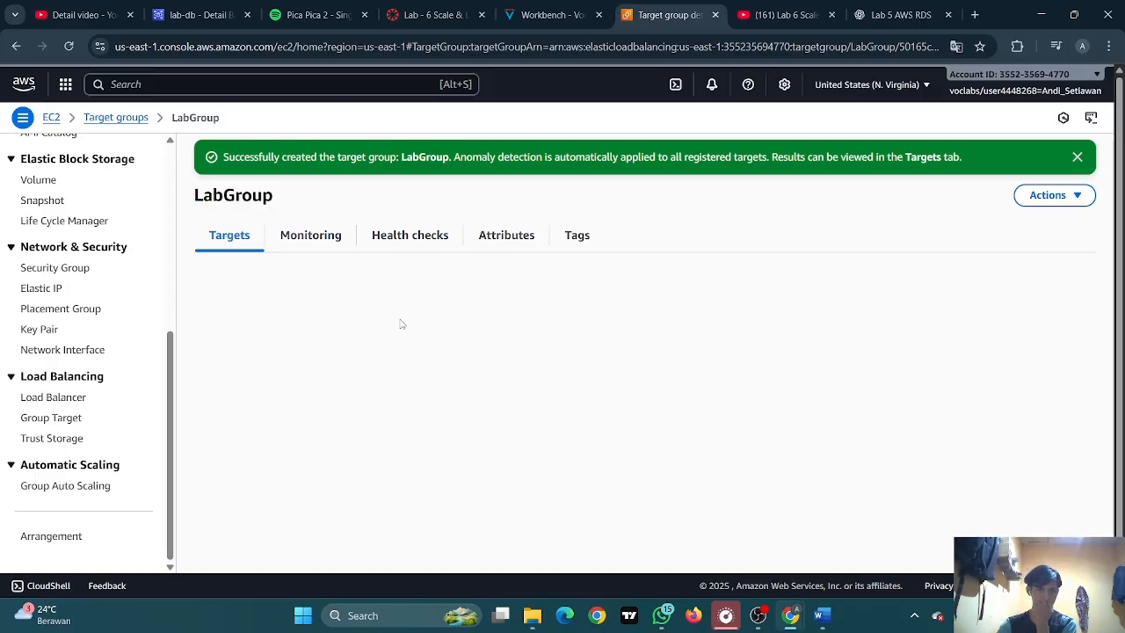
Return to the target group creation form and enter LabGroup, copied from the lab guide, as the target group name
{"action": "left_click", "coordinate": [16, 45]}
{"action": "scroll", "coordinate": [463, 301], "scroll_direction": "down", "scroll_amount": 2}
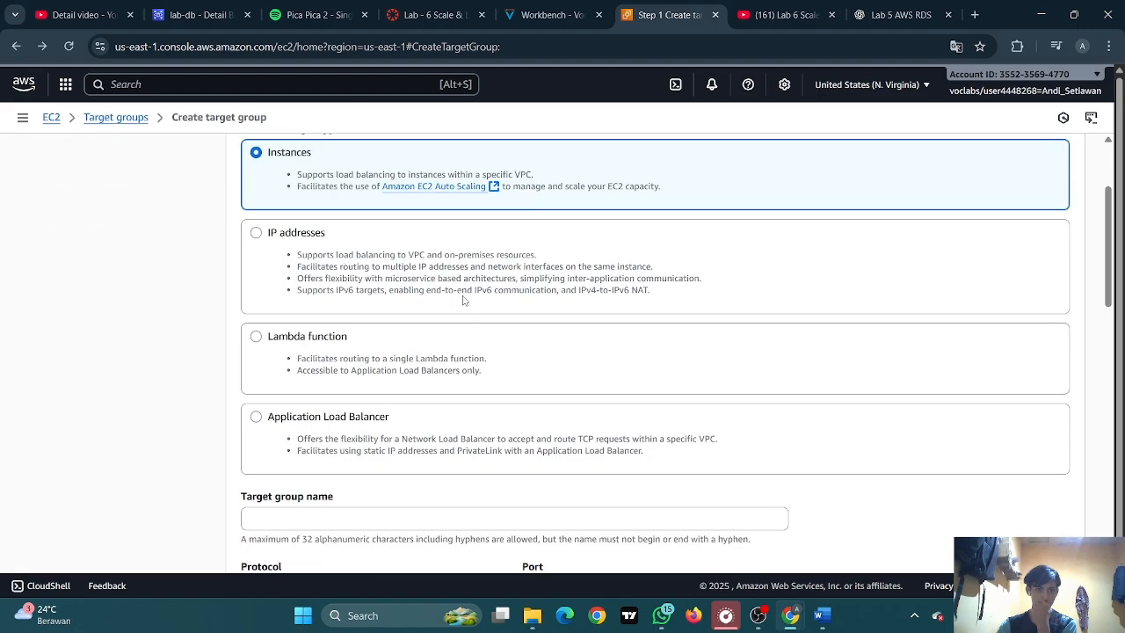
{"action": "scroll", "coordinate": [463, 300], "scroll_direction": "down", "scroll_amount": 3}
{"action": "left_click", "coordinate": [361, 228]}
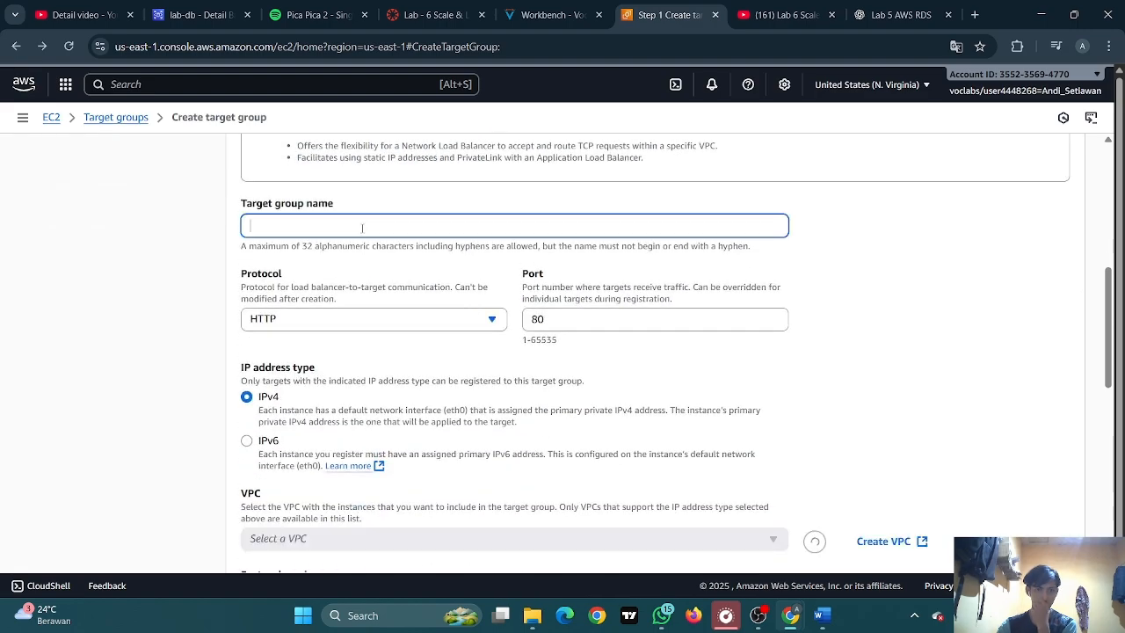
{"action": "left_click", "coordinate": [554, 15]}
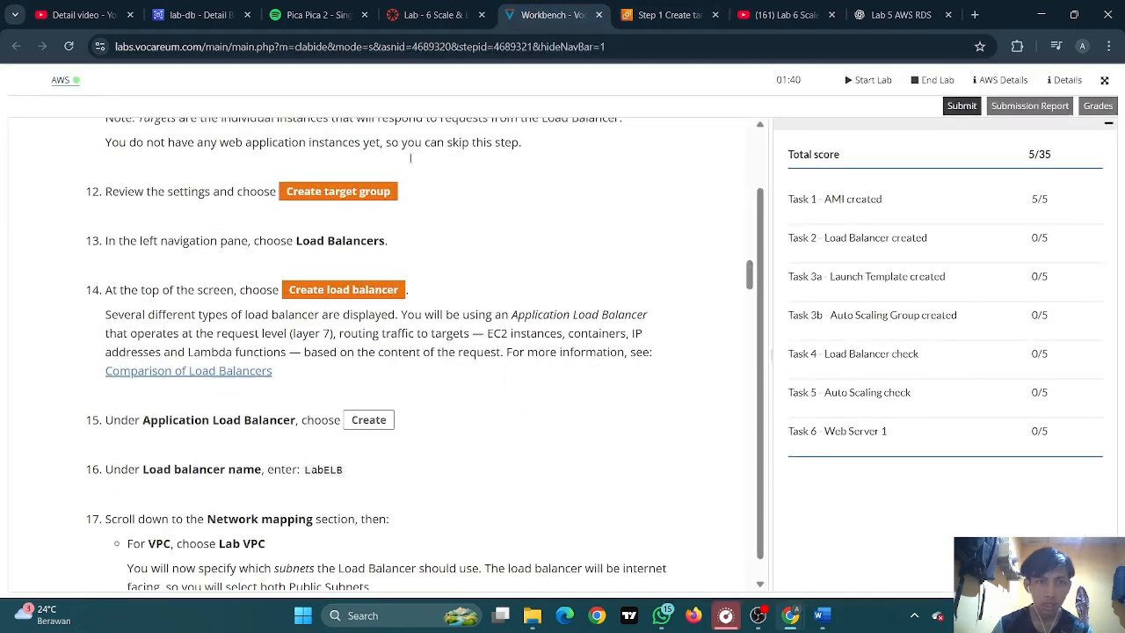
{"action": "scroll", "coordinate": [322, 208], "scroll_direction": "up", "scroll_amount": 5}
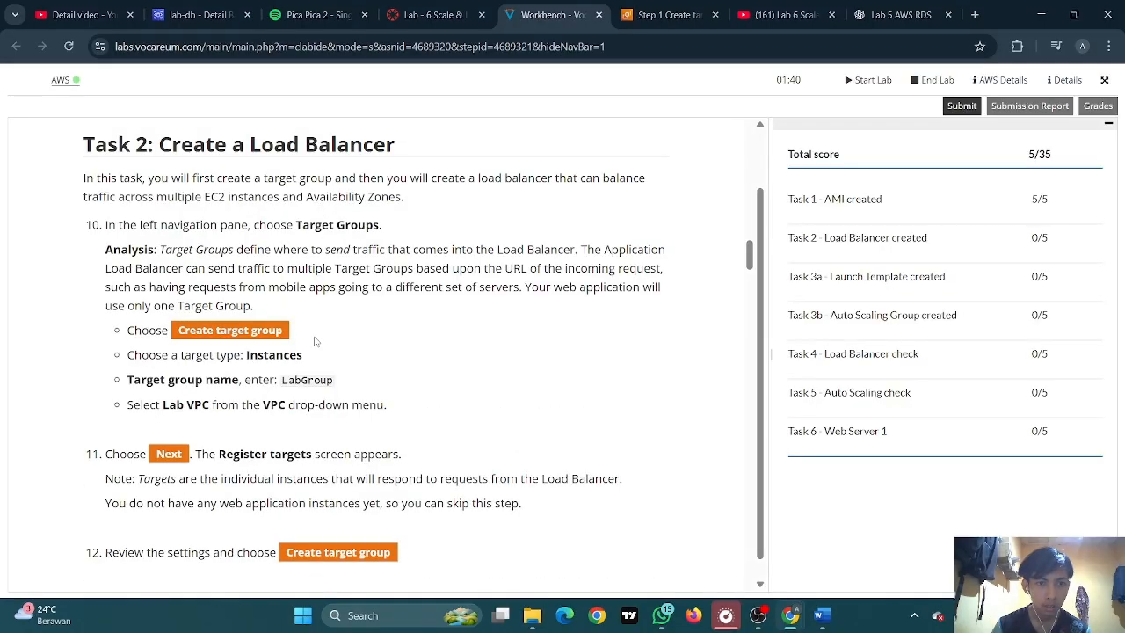
{"action": "left_click_drag", "start_coordinate": [283, 389], "coordinate": [368, 389]}
{"action": "key", "text": "ctrl+c"}
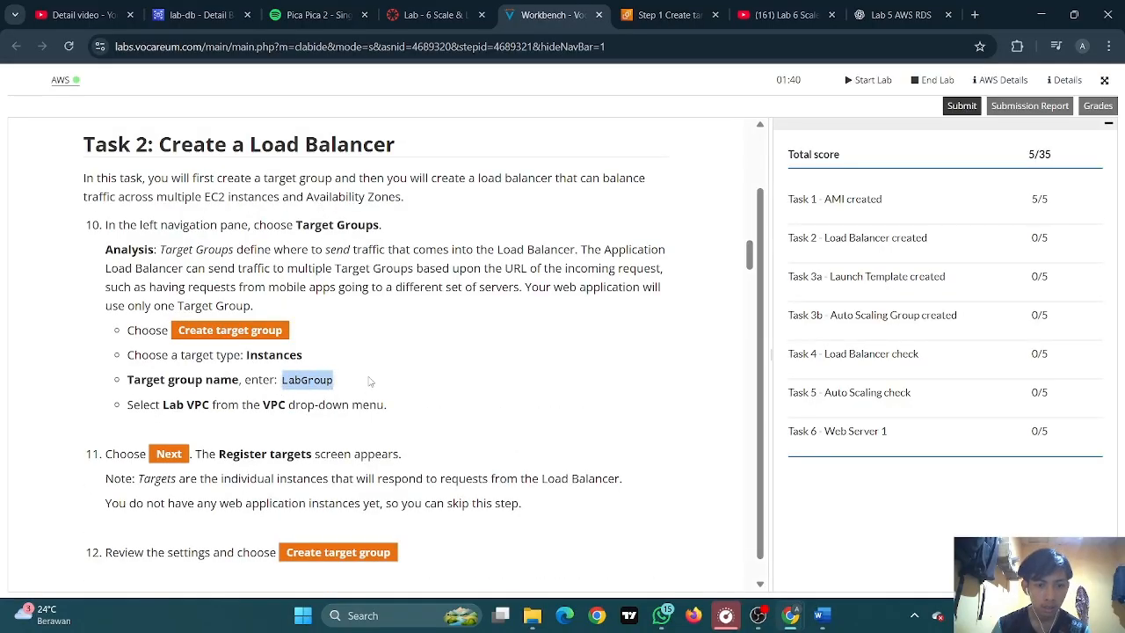
{"action": "left_click", "coordinate": [665, 15]}
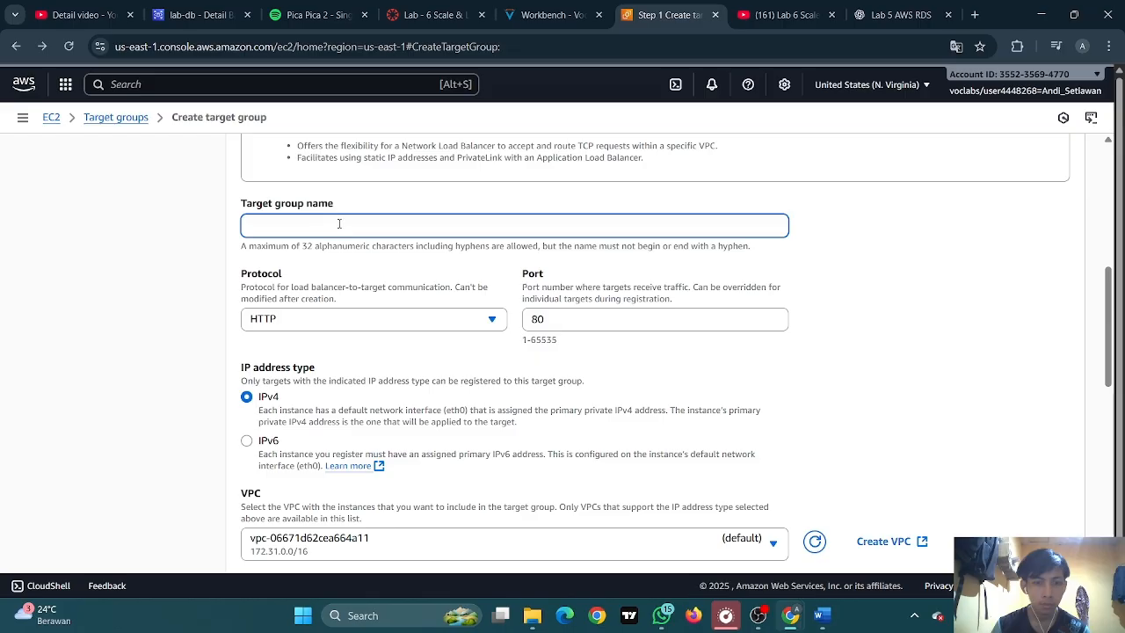
{"action": "key", "text": "ctrl+v"}
Select Lab VPC as the VPC in the reopened target group form
{"action": "scroll", "coordinate": [315, 297], "scroll_direction": "down", "scroll_amount": 3}
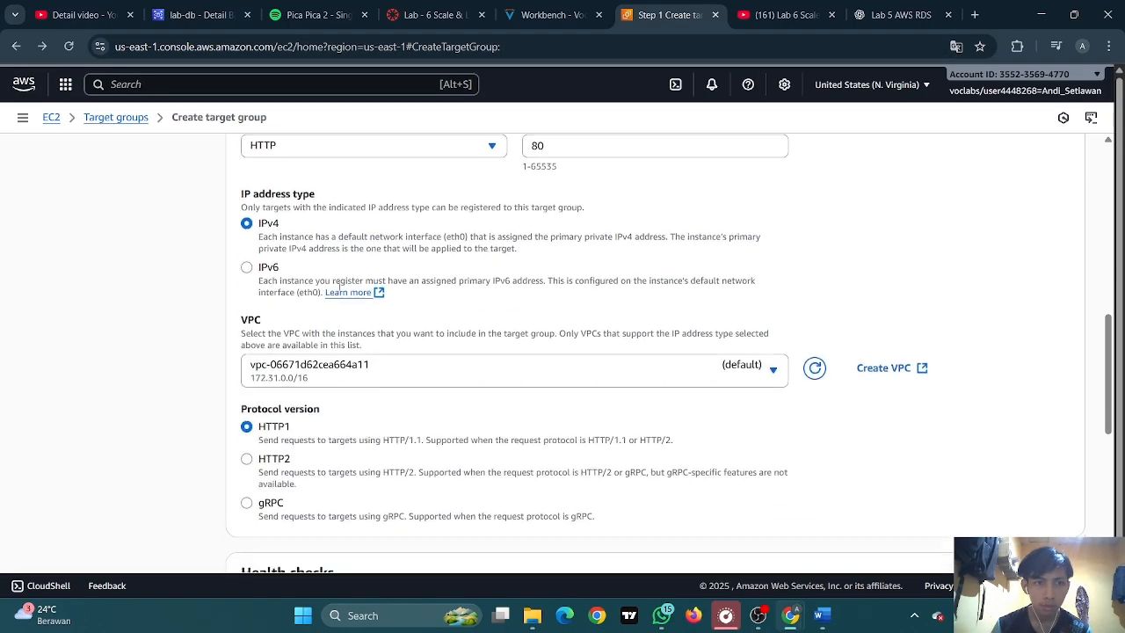
{"action": "left_click", "coordinate": [316, 250]}
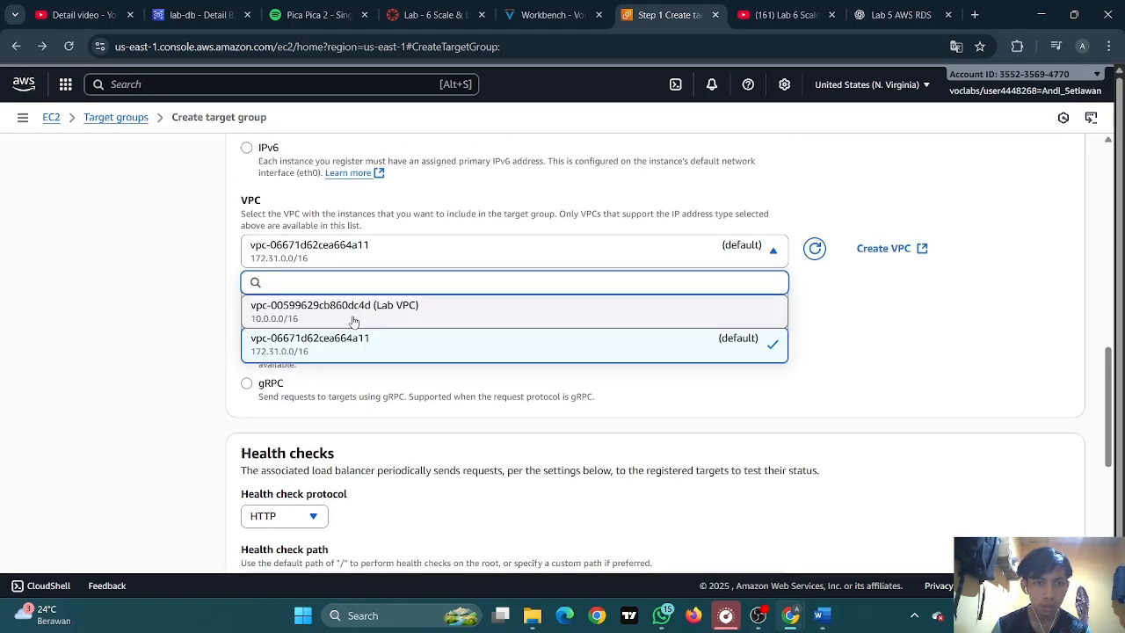
{"action": "left_click", "coordinate": [351, 316]}
Choose HTTP as the health check protocol and expand the advanced health check settings to review thresholds, timeout, interval and success codes
{"action": "scroll", "coordinate": [351, 289], "scroll_direction": "down", "scroll_amount": 4}
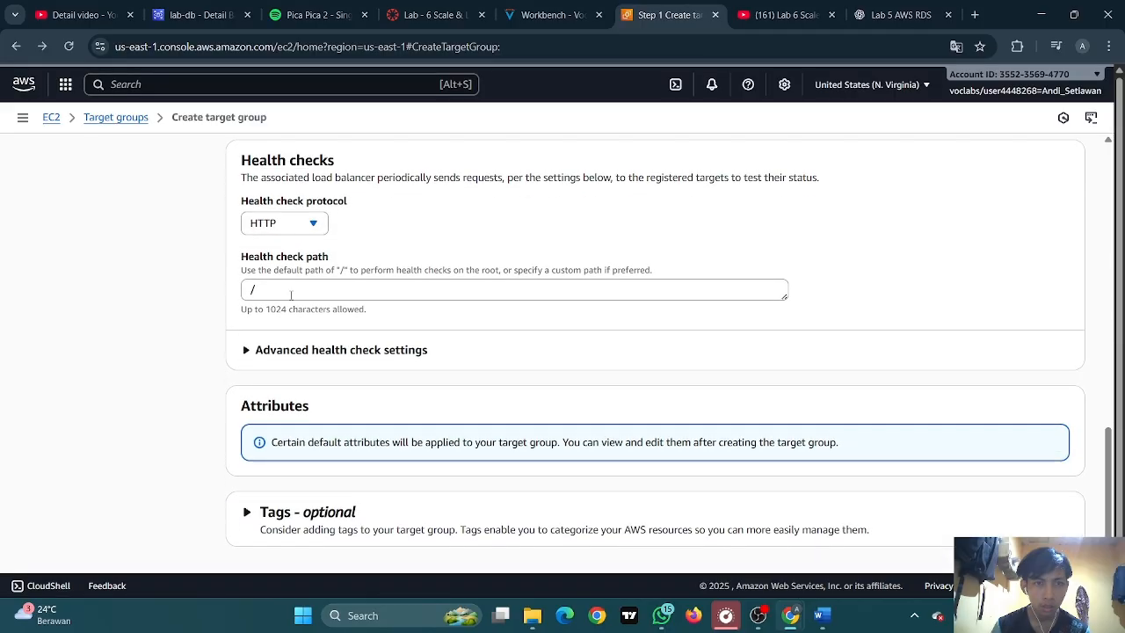
{"action": "scroll", "coordinate": [309, 309], "scroll_direction": "up", "scroll_amount": 3}
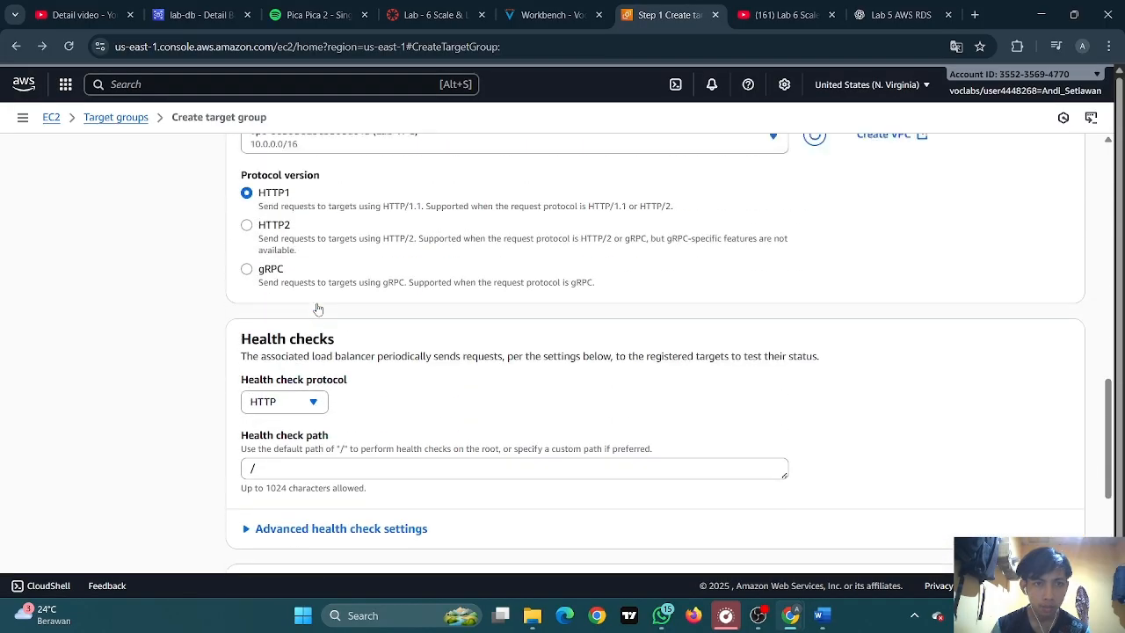
{"action": "scroll", "coordinate": [318, 307], "scroll_direction": "down", "scroll_amount": 3}
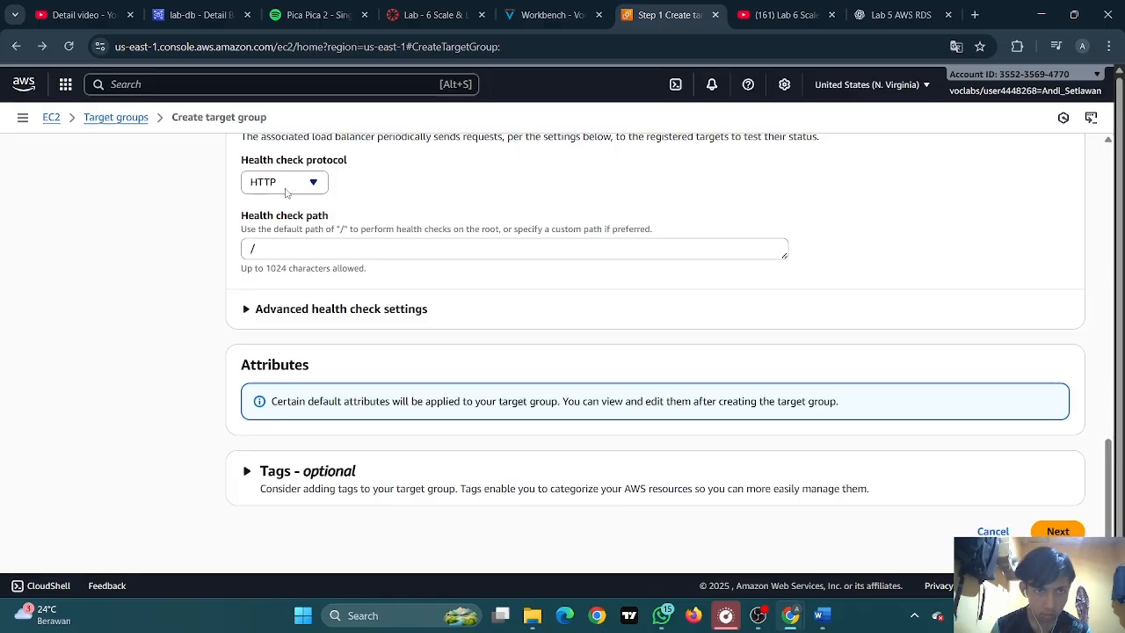
{"action": "left_click", "coordinate": [285, 185]}
{"action": "left_click", "coordinate": [294, 203]}
{"action": "left_click", "coordinate": [301, 313]}
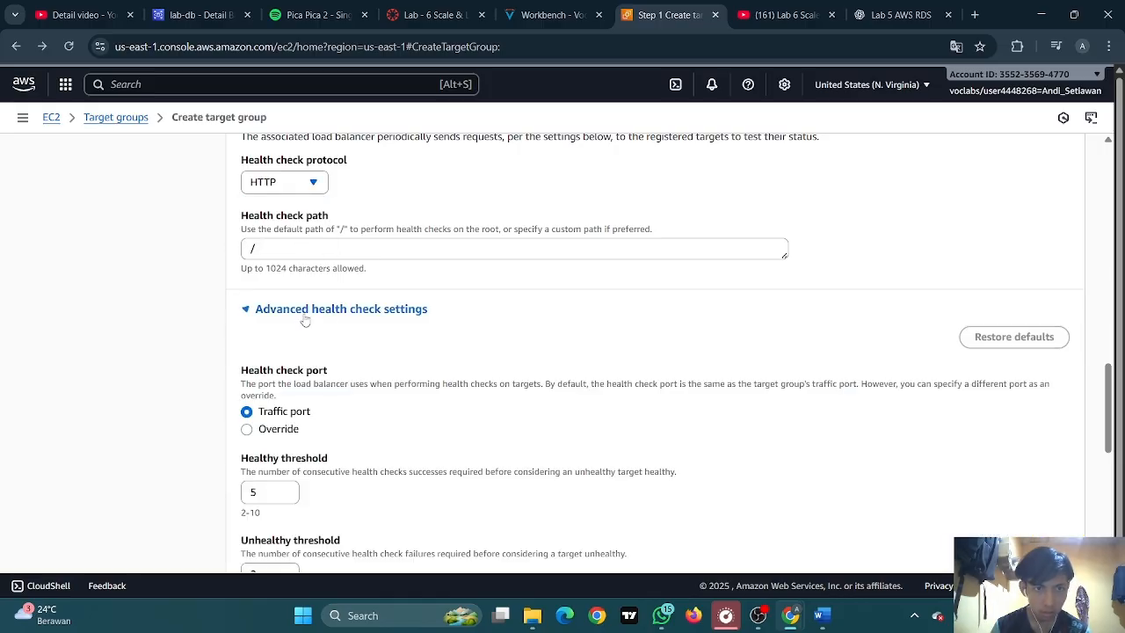
{"action": "scroll", "coordinate": [374, 305], "scroll_direction": "down", "scroll_amount": 2}
{"action": "scroll", "coordinate": [373, 305], "scroll_direction": "down", "scroll_amount": 4}
{"action": "scroll", "coordinate": [404, 210], "scroll_direction": "up", "scroll_amount": 1}
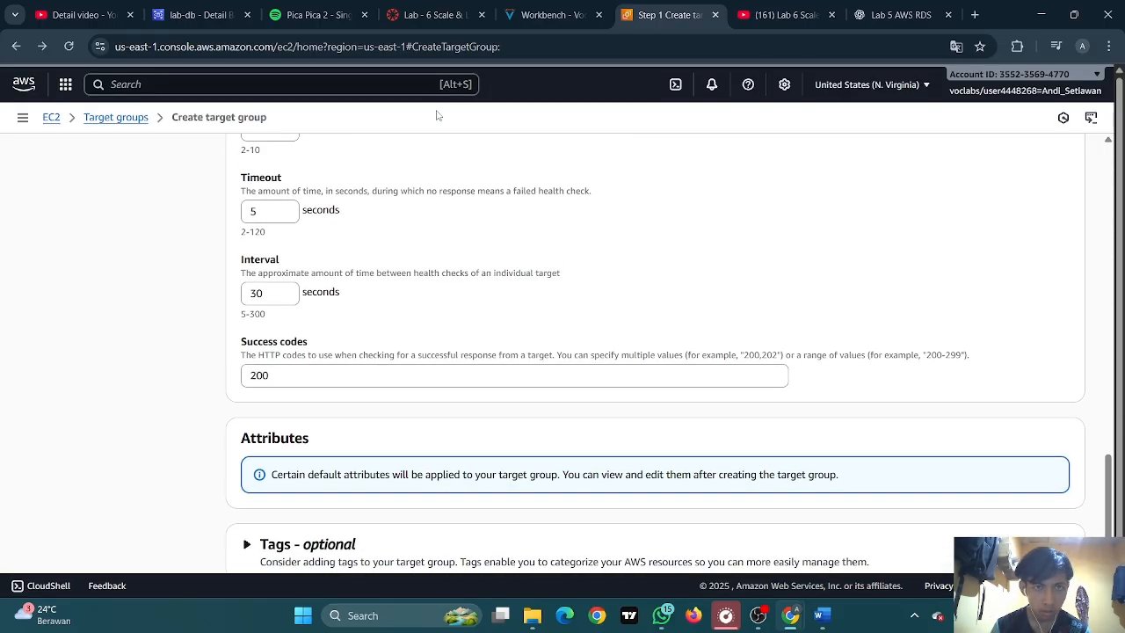
Recheck steps 10 to 14 of the lab guide and try to proceed to the Register targets stage
{"action": "left_click", "coordinate": [543, 15]}
{"action": "scroll", "coordinate": [331, 276], "scroll_direction": "down", "scroll_amount": 3}
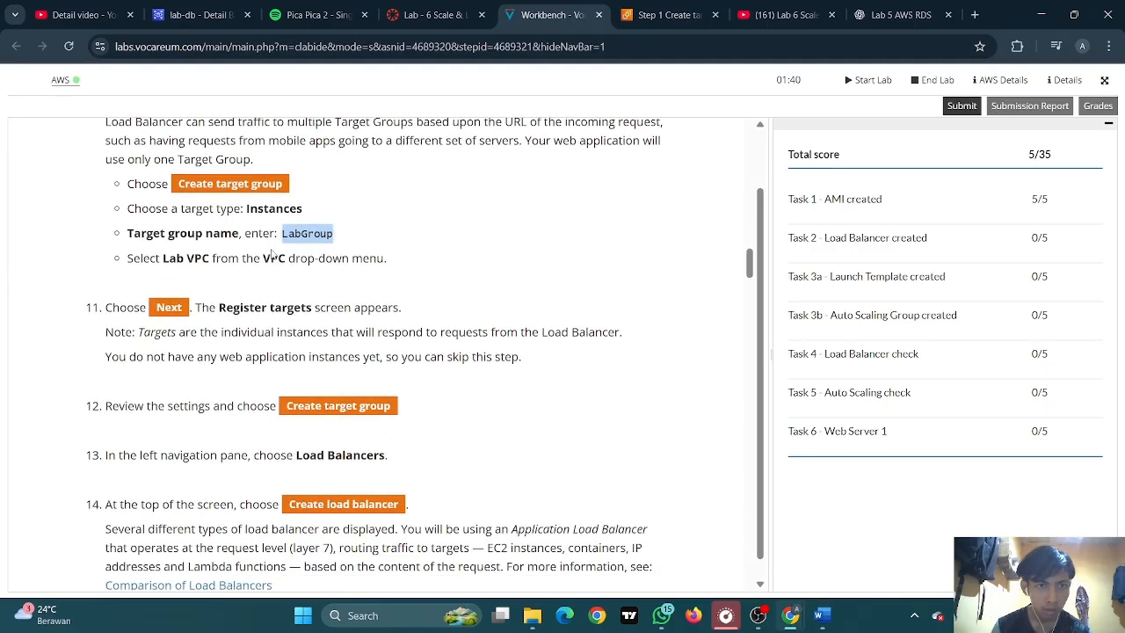
{"action": "scroll", "coordinate": [272, 253], "scroll_direction": "down", "scroll_amount": 2}
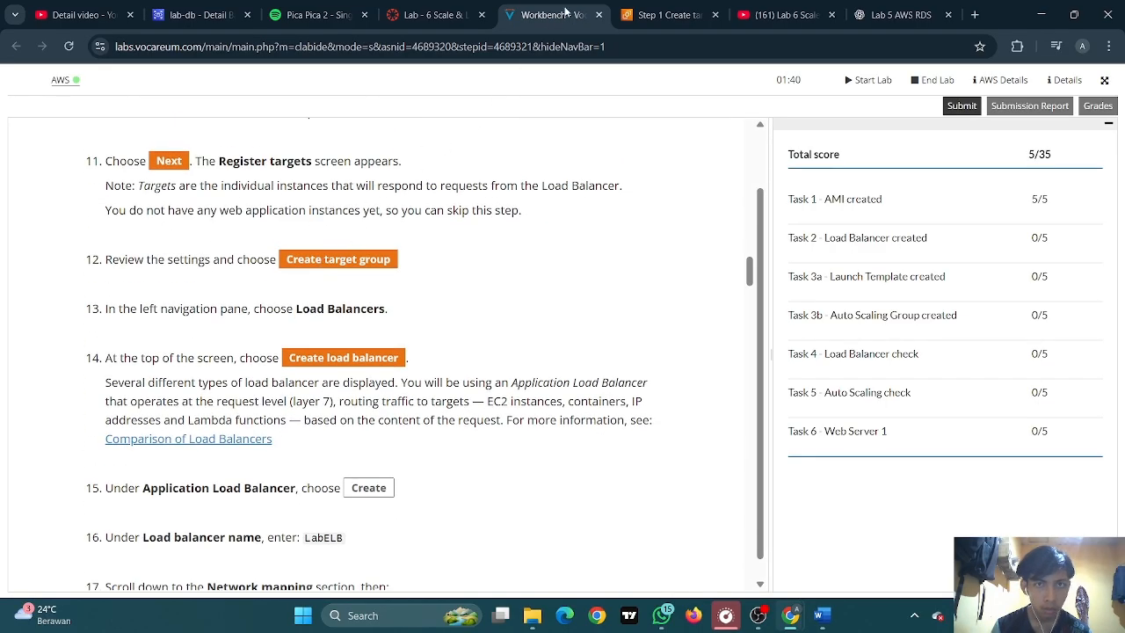
{"action": "scroll", "coordinate": [504, 242], "scroll_direction": "up", "scroll_amount": 2}
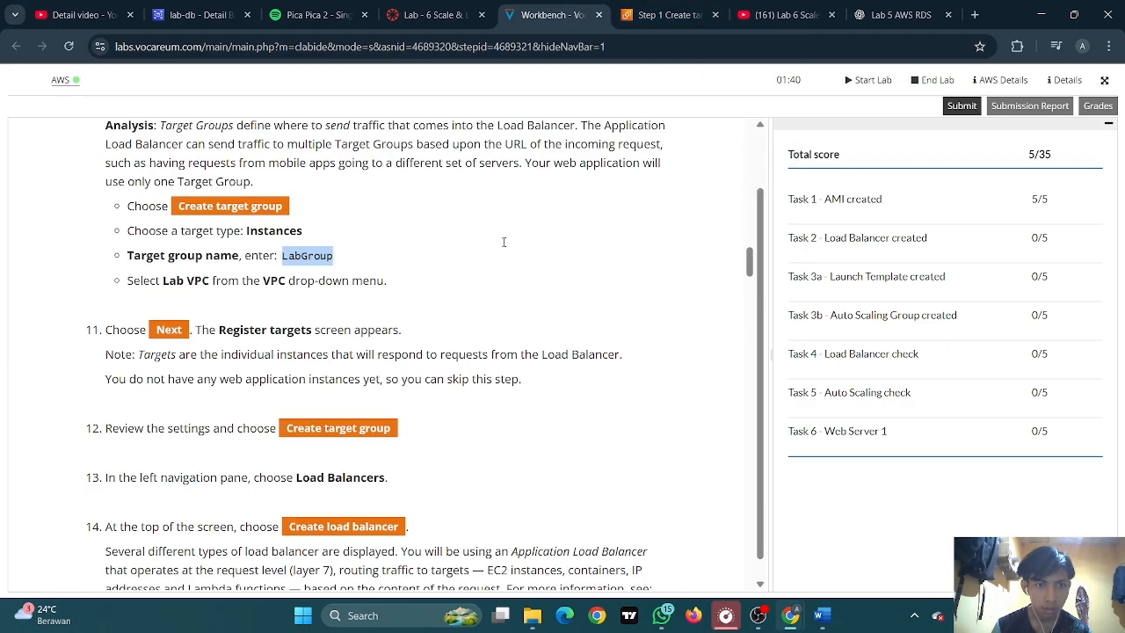
{"action": "scroll", "coordinate": [493, 246], "scroll_direction": "up", "scroll_amount": 5}
{"action": "scroll", "coordinate": [482, 251], "scroll_direction": "down", "scroll_amount": 5}
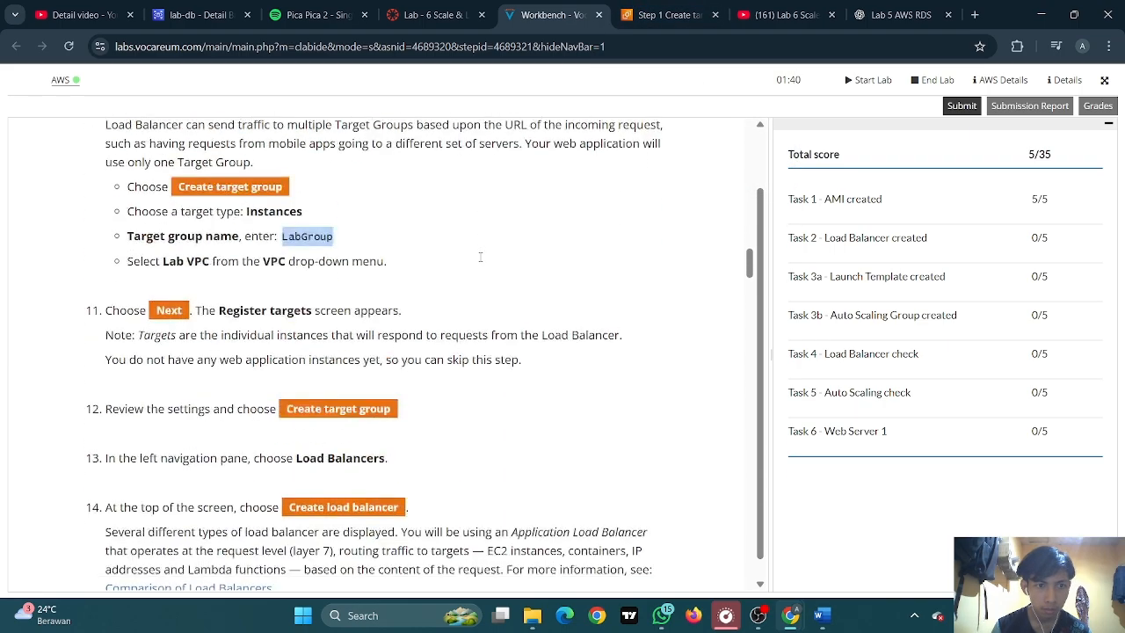
{"action": "left_click", "coordinate": [663, 15]}
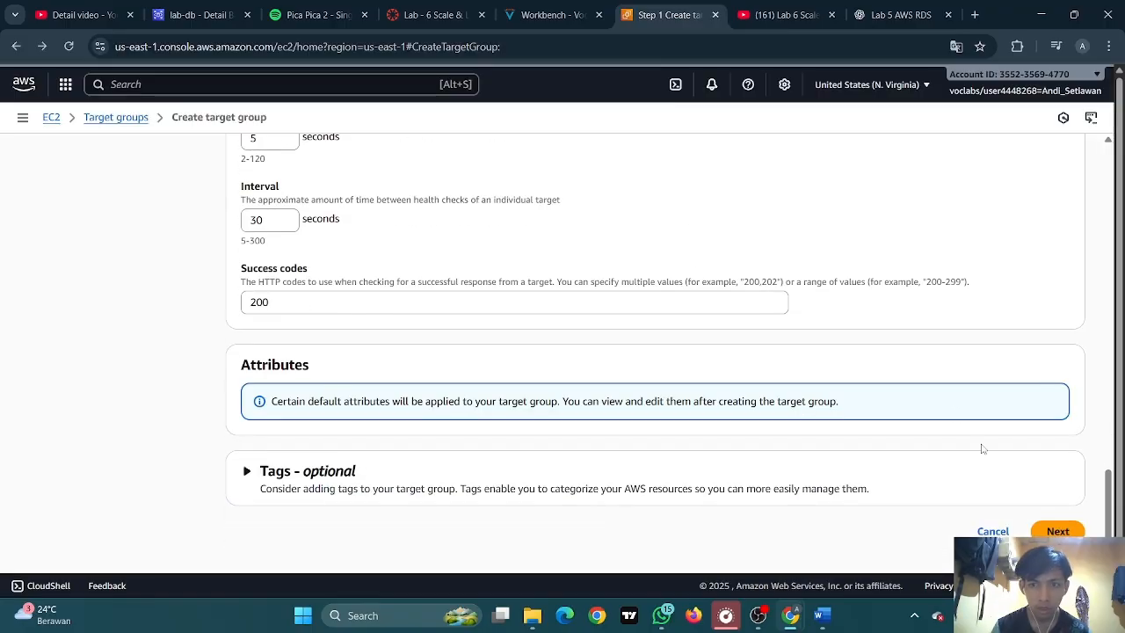
{"action": "left_click", "coordinate": [1059, 531]}
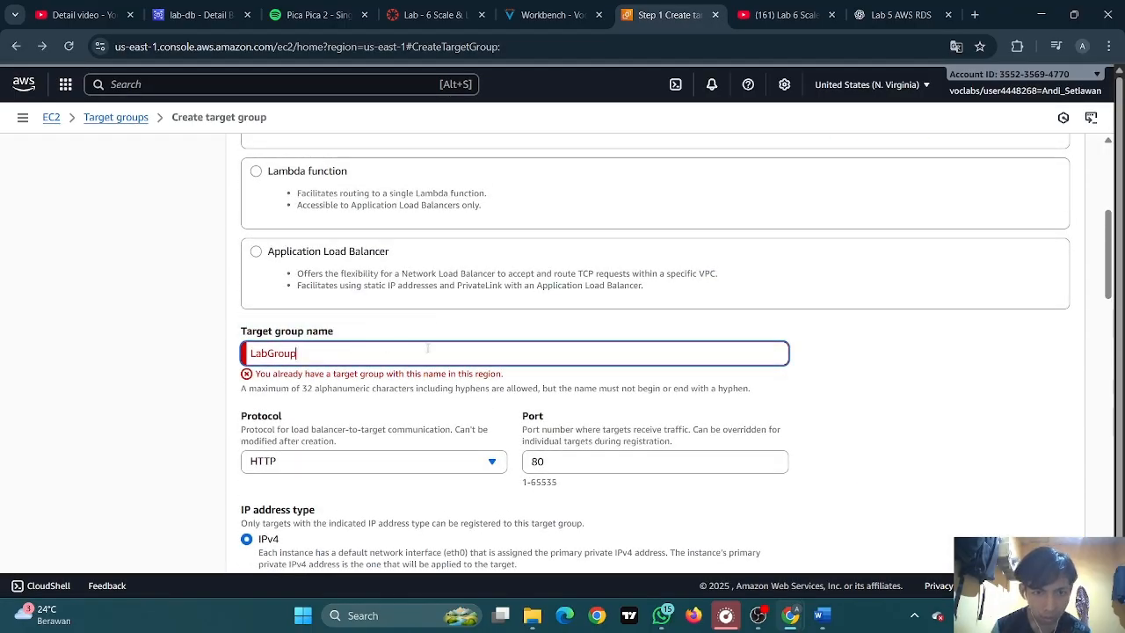
Leave the creation form and open the list of existing target groups
{"action": "scroll", "coordinate": [428, 348], "scroll_direction": "up", "scroll_amount": 4}
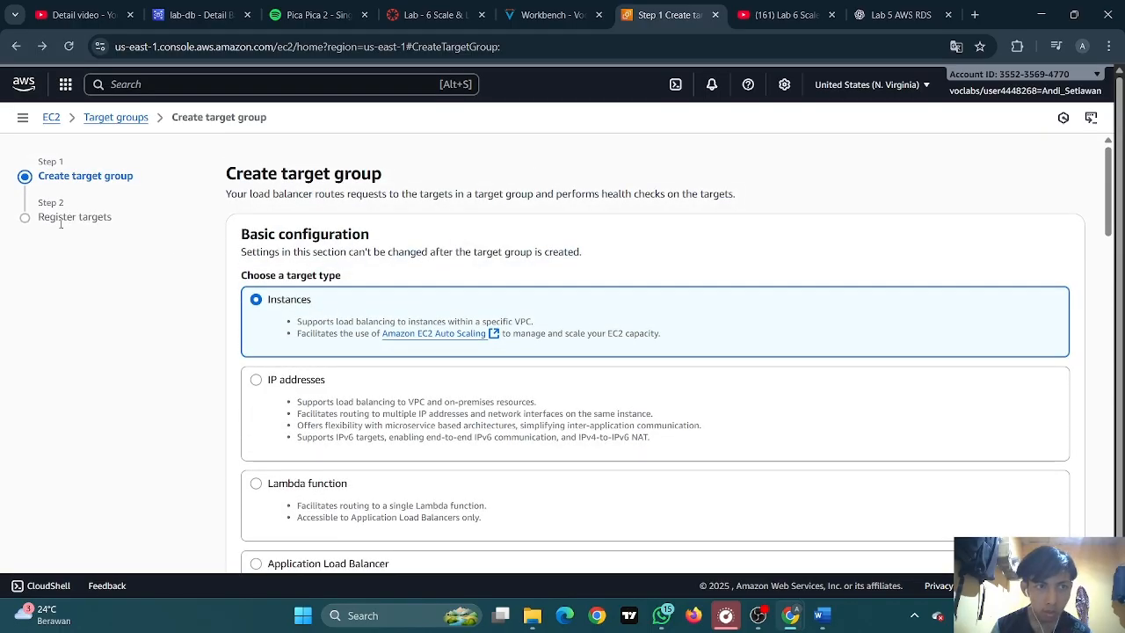
{"action": "left_click", "coordinate": [115, 117]}
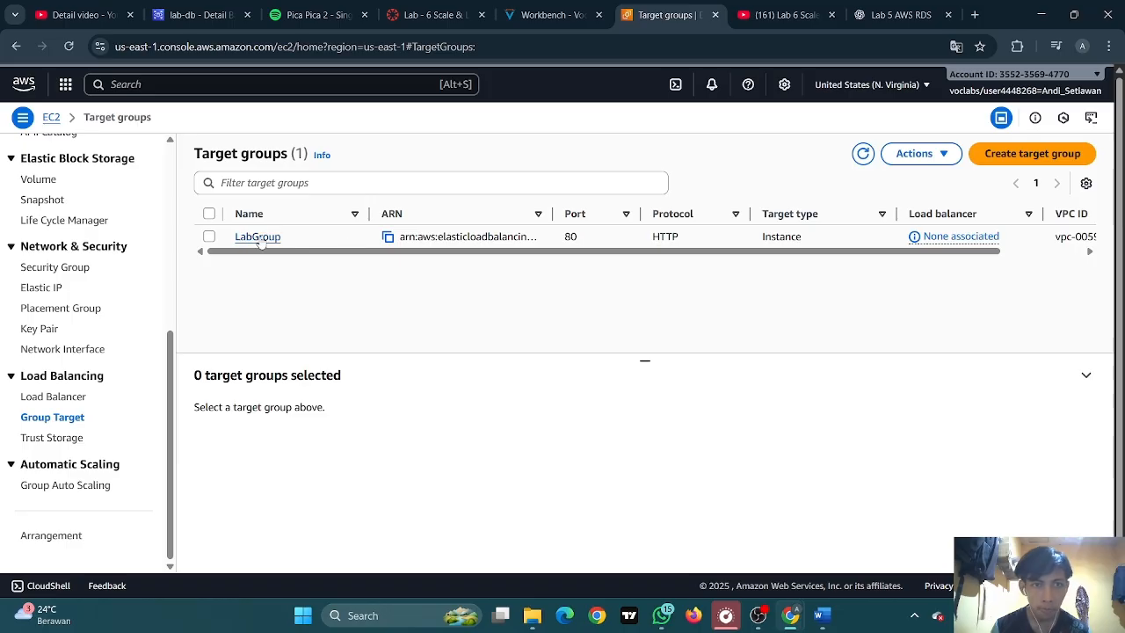
Open the LabGroup target group and delete it
{"action": "left_click", "coordinate": [257, 236]}
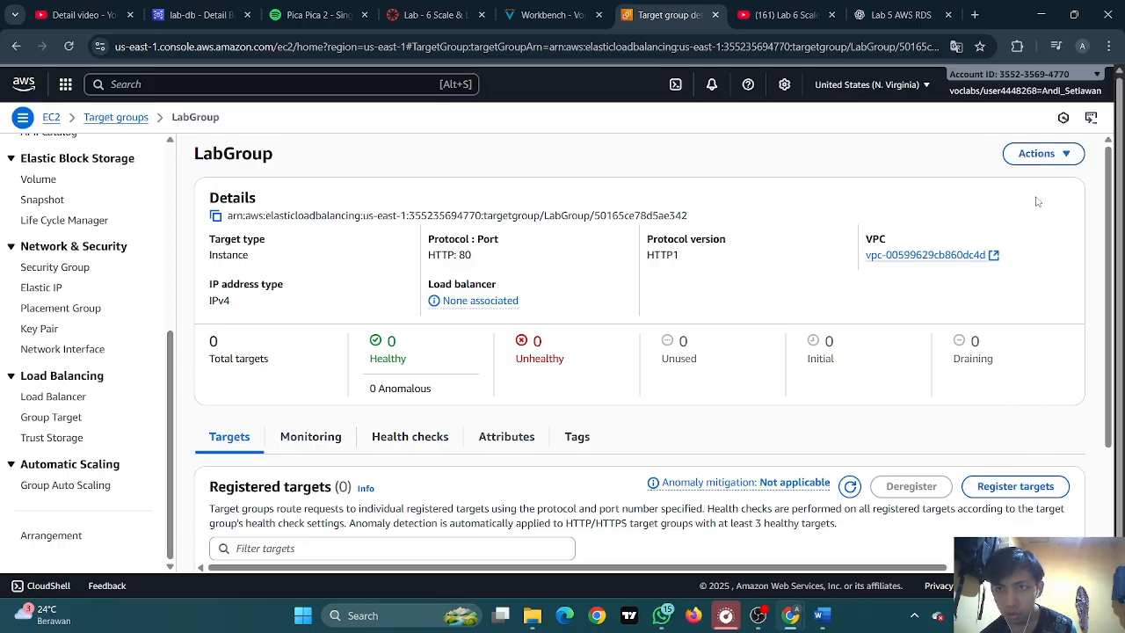
{"action": "left_click", "coordinate": [1037, 153]}
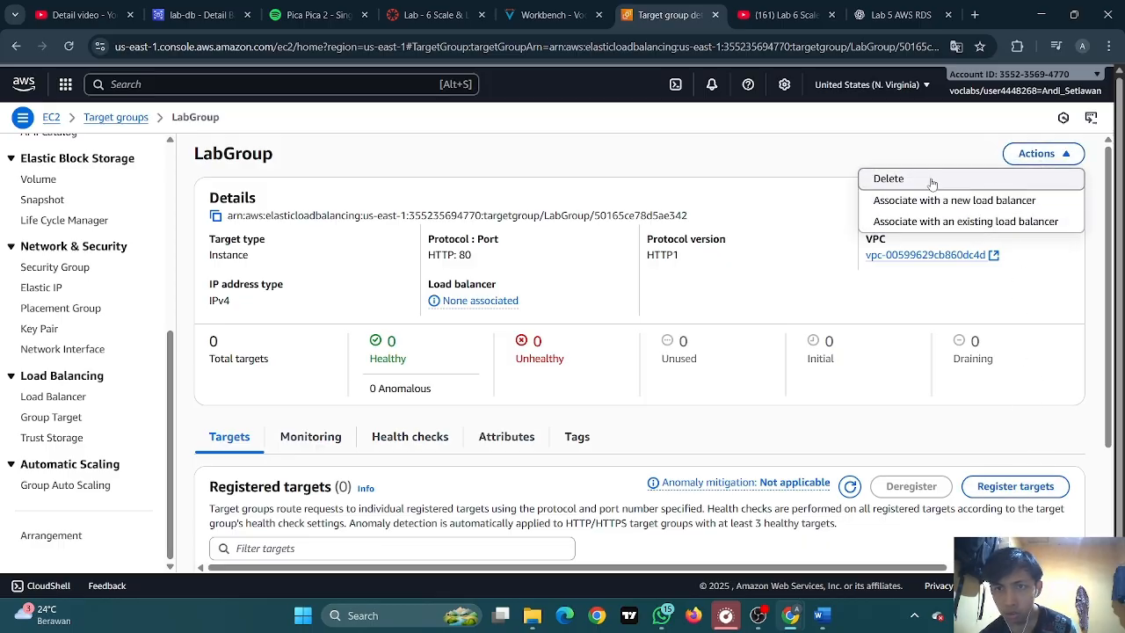
{"action": "left_click", "coordinate": [887, 179]}
{"action": "left_click", "coordinate": [819, 436]}
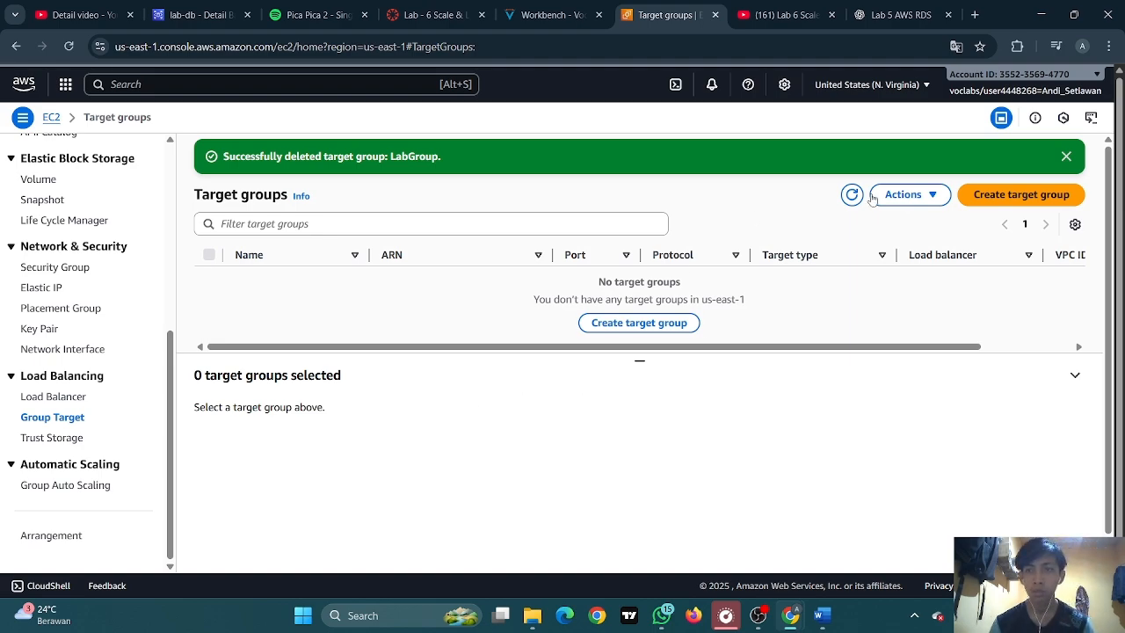
Start a new target group with the Instances target type and name it LabGroup
{"action": "left_click", "coordinate": [986, 200]}
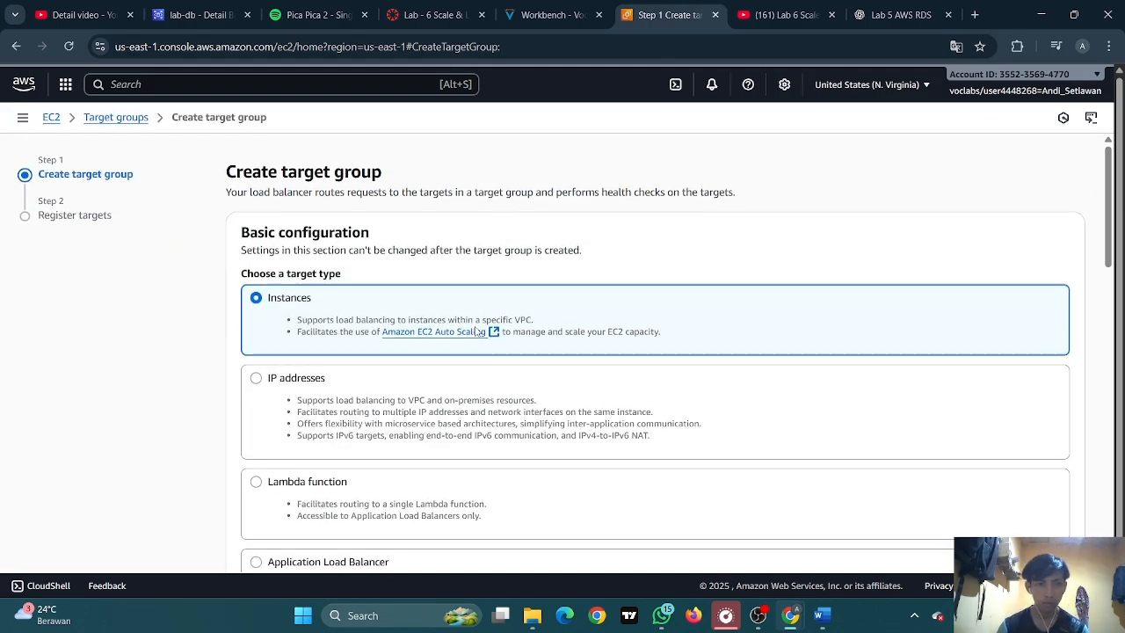
{"action": "scroll", "coordinate": [378, 317], "scroll_direction": "down", "scroll_amount": 8}
{"action": "left_click", "coordinate": [341, 154]}
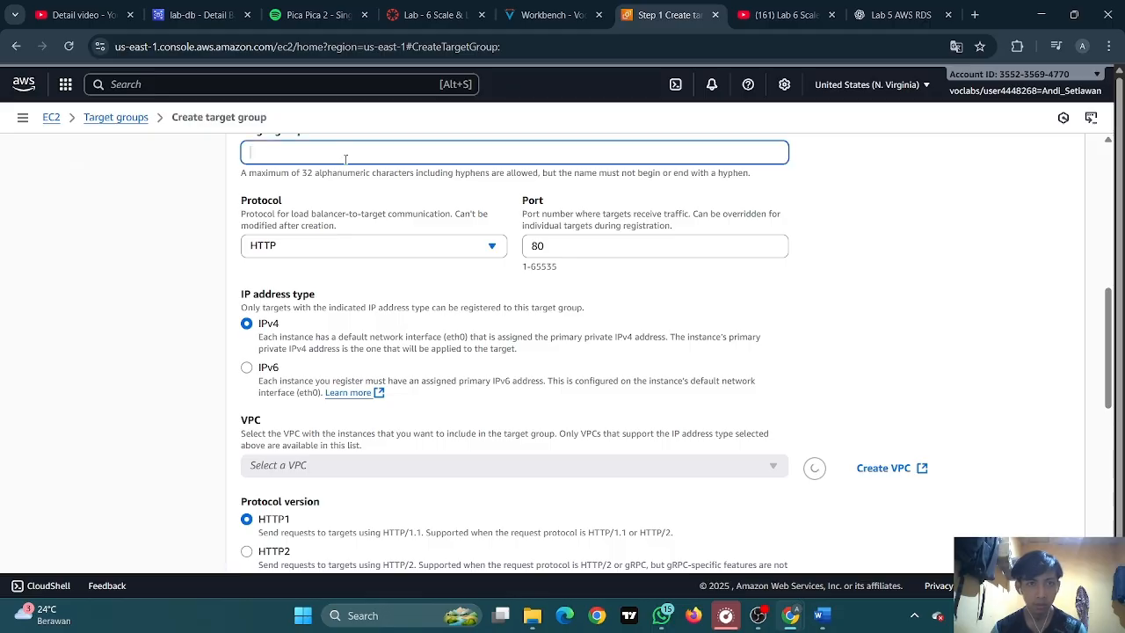
{"action": "type", "text": "LabGroup"}
Check the target group instructions in the lab guide and select Lab VPC as the group's VPC
{"action": "left_click", "coordinate": [526, 6]}
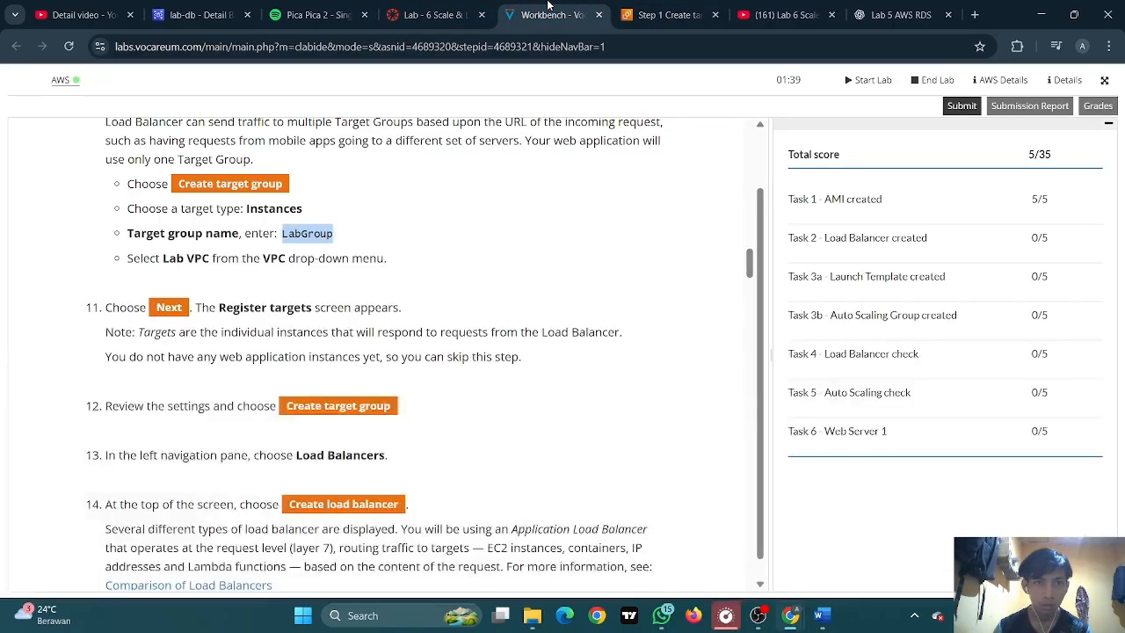
{"action": "scroll", "coordinate": [345, 218], "scroll_direction": "down", "scroll_amount": 1}
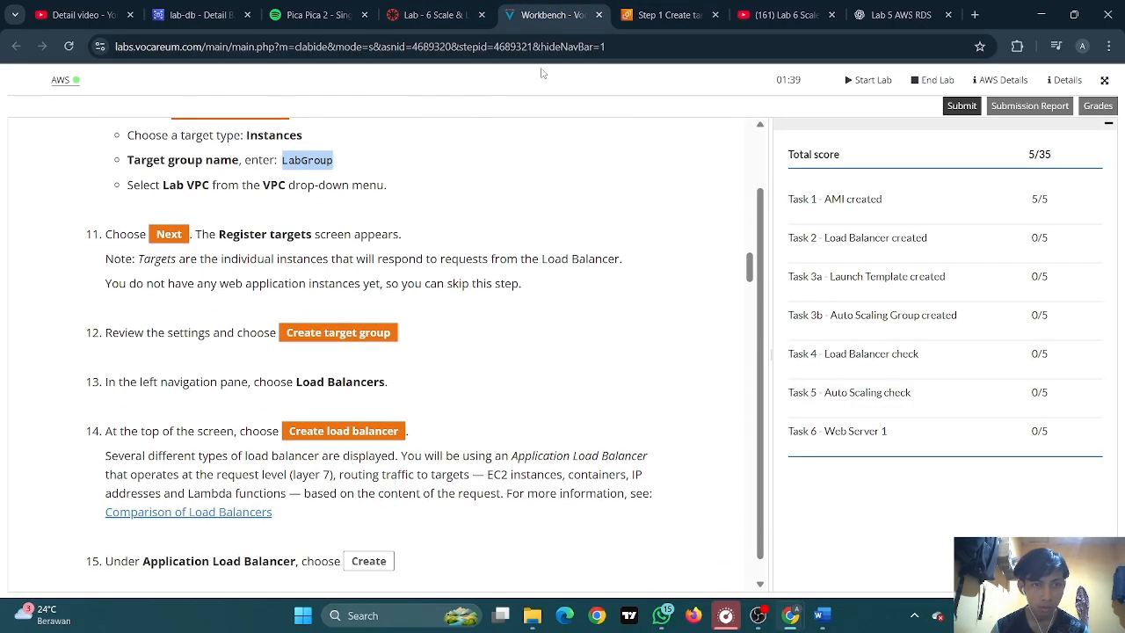
{"action": "left_click", "coordinate": [668, 15]}
{"action": "scroll", "coordinate": [365, 191], "scroll_direction": "down", "scroll_amount": 2}
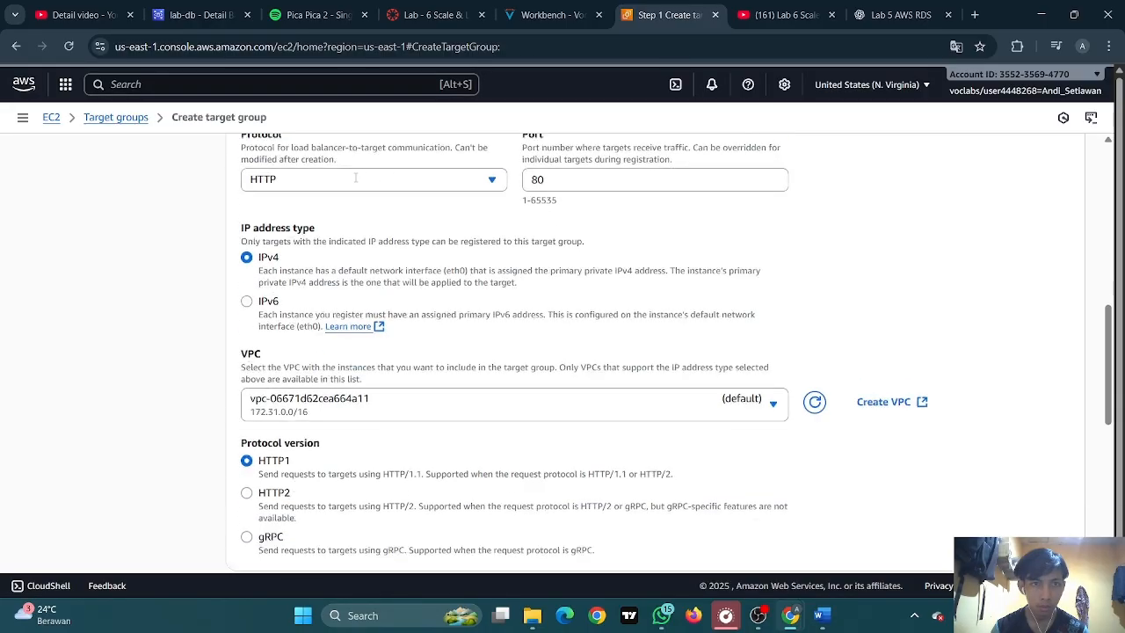
{"action": "left_click", "coordinate": [334, 327]}
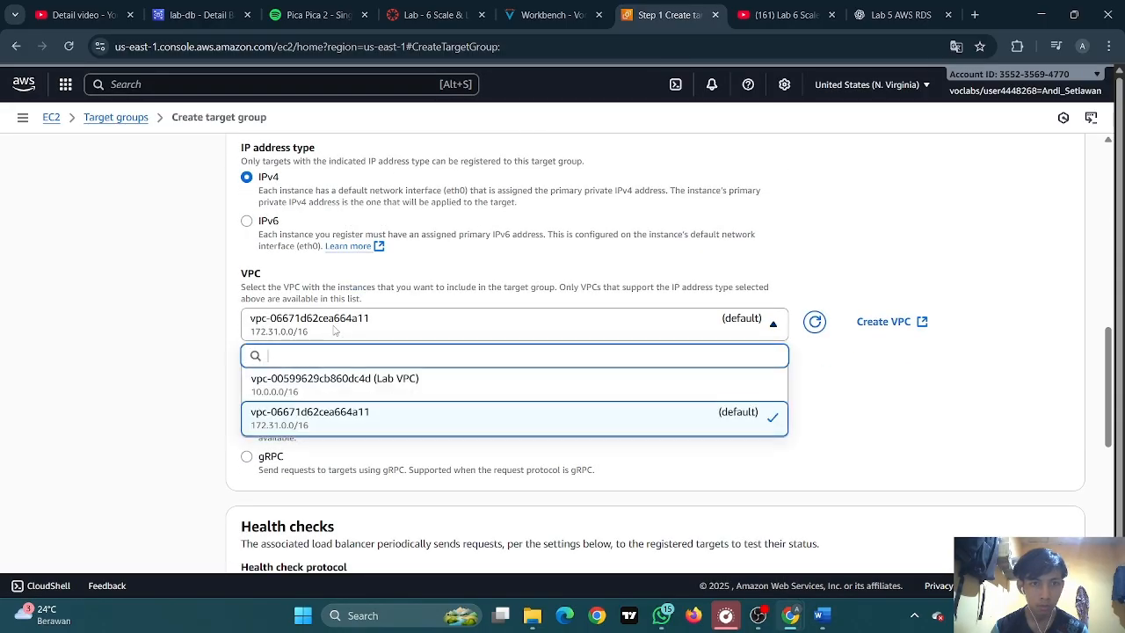
{"action": "left_click", "coordinate": [332, 383]}
Review the health check settings and optional tags, and proceed to the Register targets stage
{"action": "scroll", "coordinate": [360, 298], "scroll_direction": "down", "scroll_amount": 4}
{"action": "scroll", "coordinate": [344, 301], "scroll_direction": "up", "scroll_amount": 1}
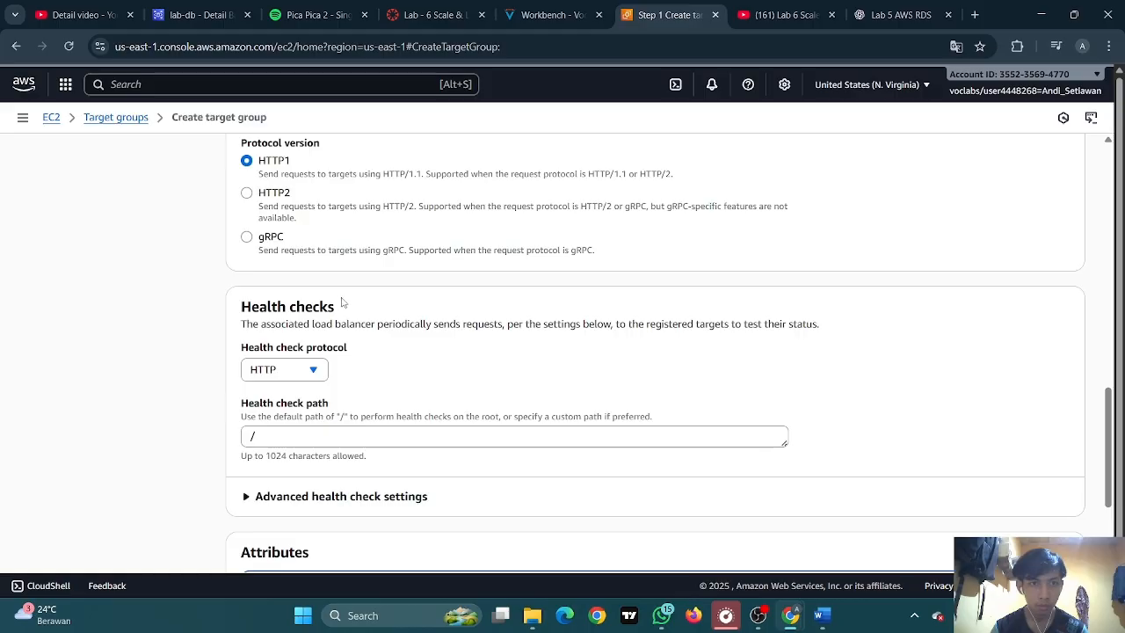
{"action": "scroll", "coordinate": [344, 301], "scroll_direction": "down", "scroll_amount": 3}
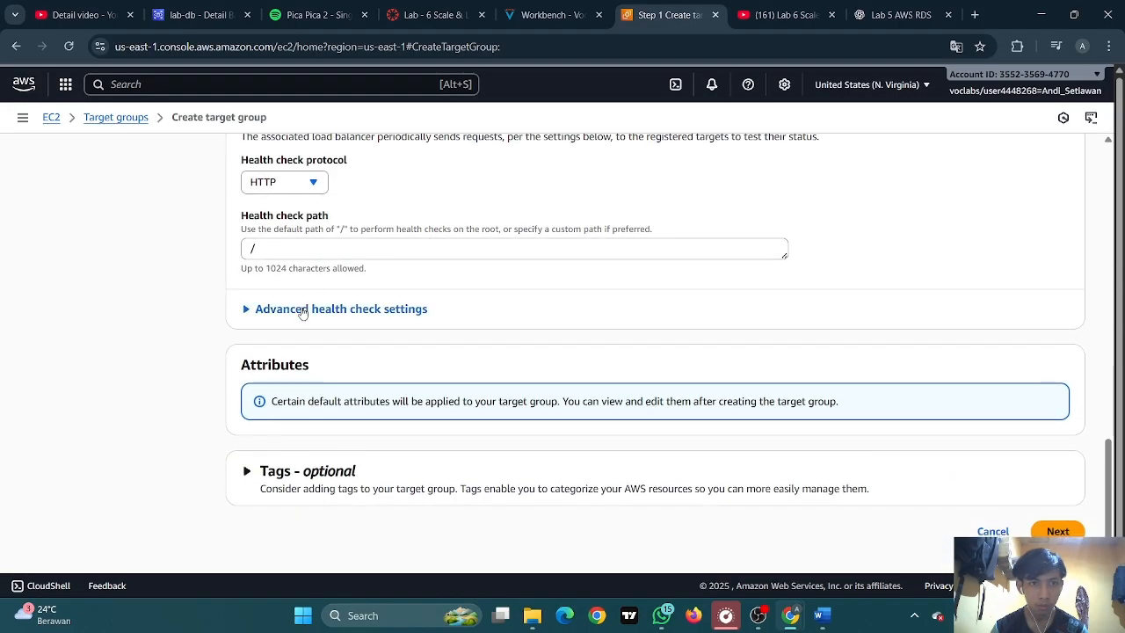
{"action": "left_click", "coordinate": [301, 309]}
{"action": "left_click", "coordinate": [301, 309]}
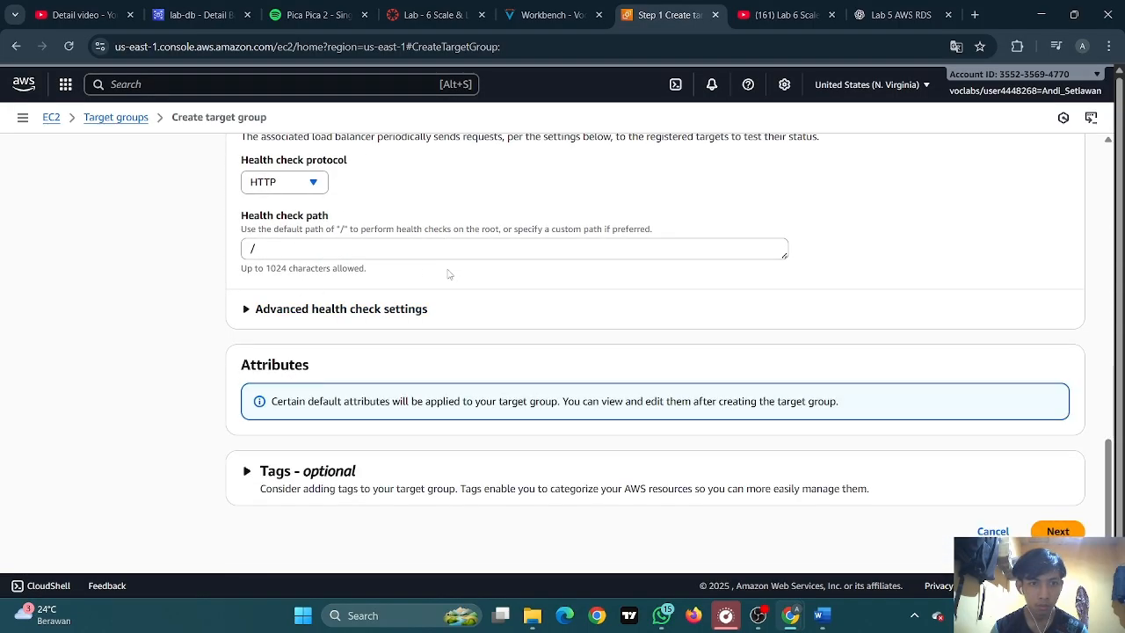
{"action": "left_click", "coordinate": [332, 312]}
{"action": "left_click", "coordinate": [330, 312]}
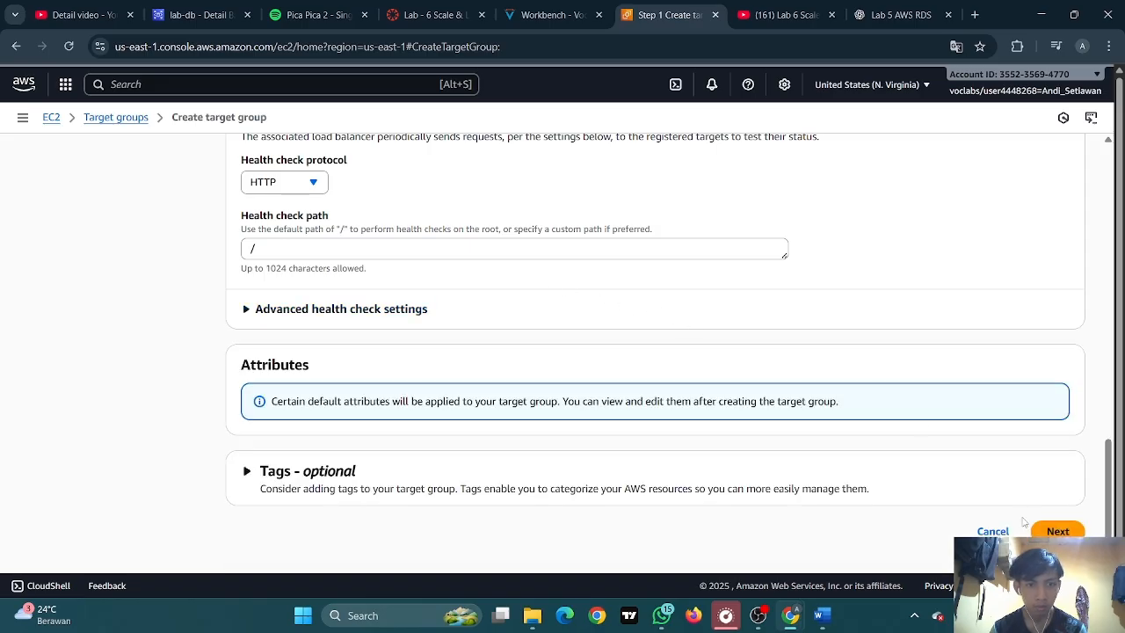
{"action": "left_click", "coordinate": [332, 472]}
{"action": "scroll", "coordinate": [797, 439], "scroll_direction": "down", "scroll_amount": 1}
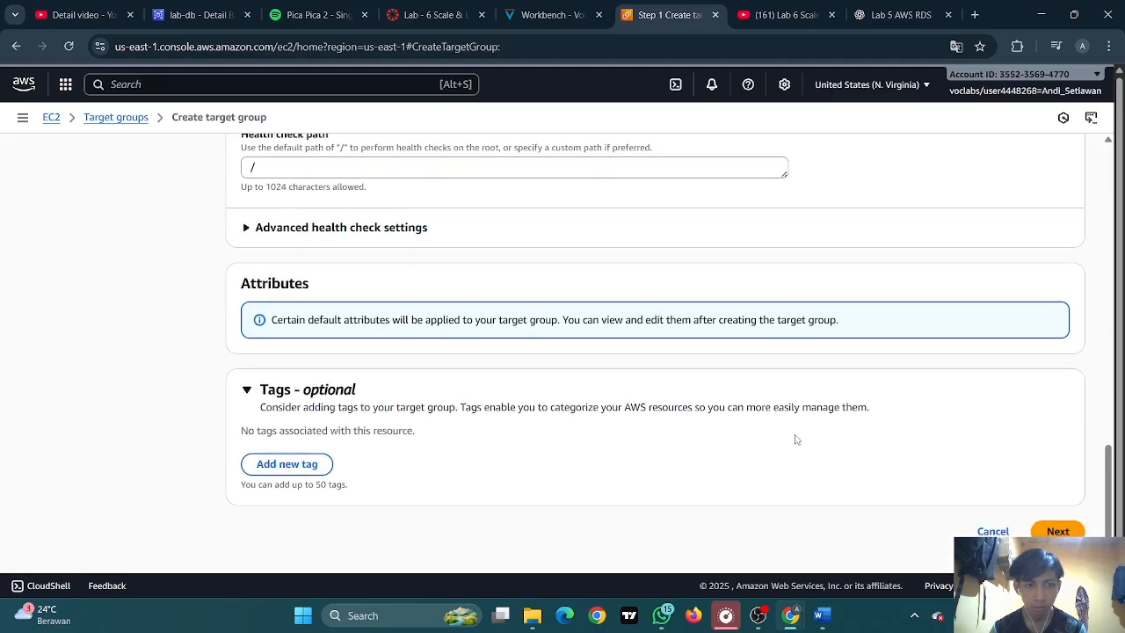
{"action": "left_click", "coordinate": [1057, 531]}
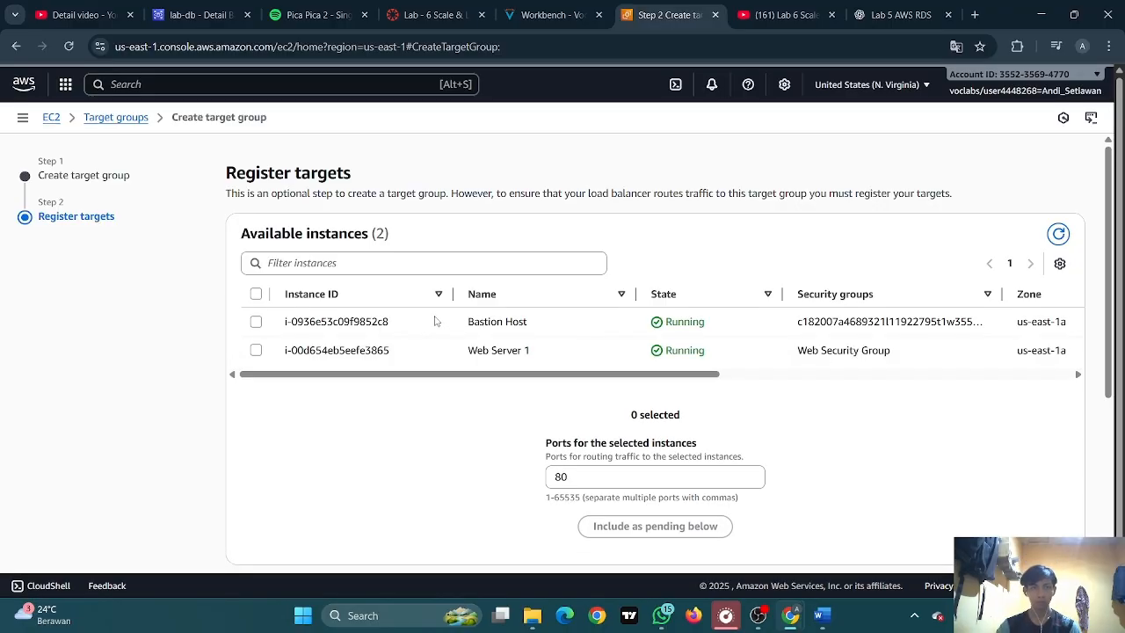
Check steps 11 to 14 of the lab guide and create the target group without registering any instances
{"action": "scroll", "coordinate": [483, 290], "scroll_direction": "down", "scroll_amount": 2}
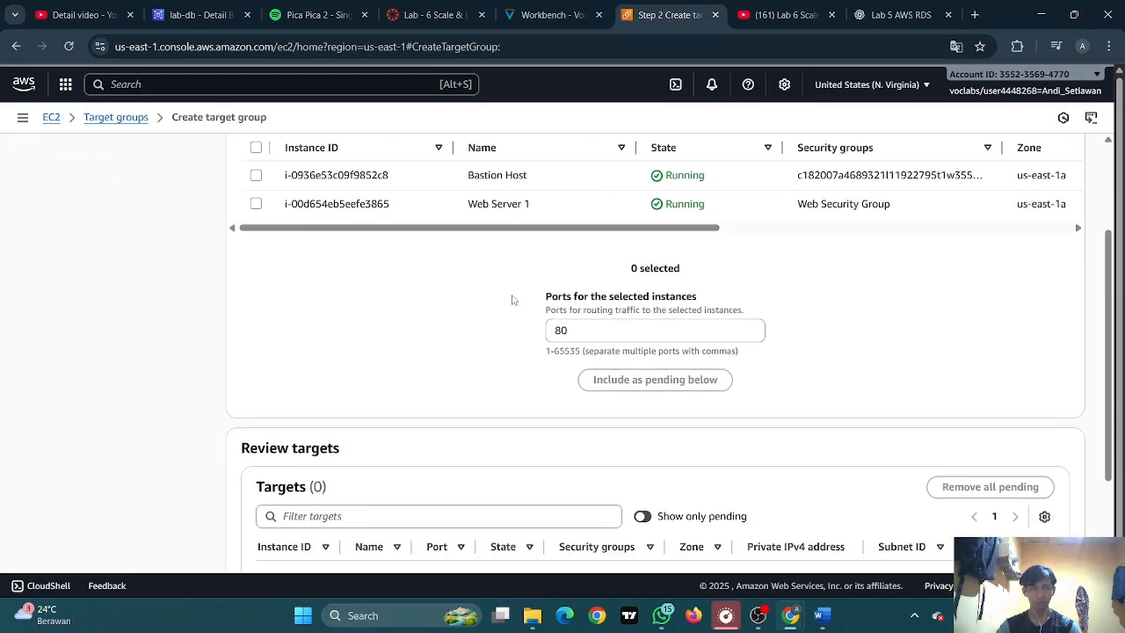
{"action": "left_click", "coordinate": [549, 15]}
{"action": "scroll", "coordinate": [335, 273], "scroll_direction": "up", "scroll_amount": 1}
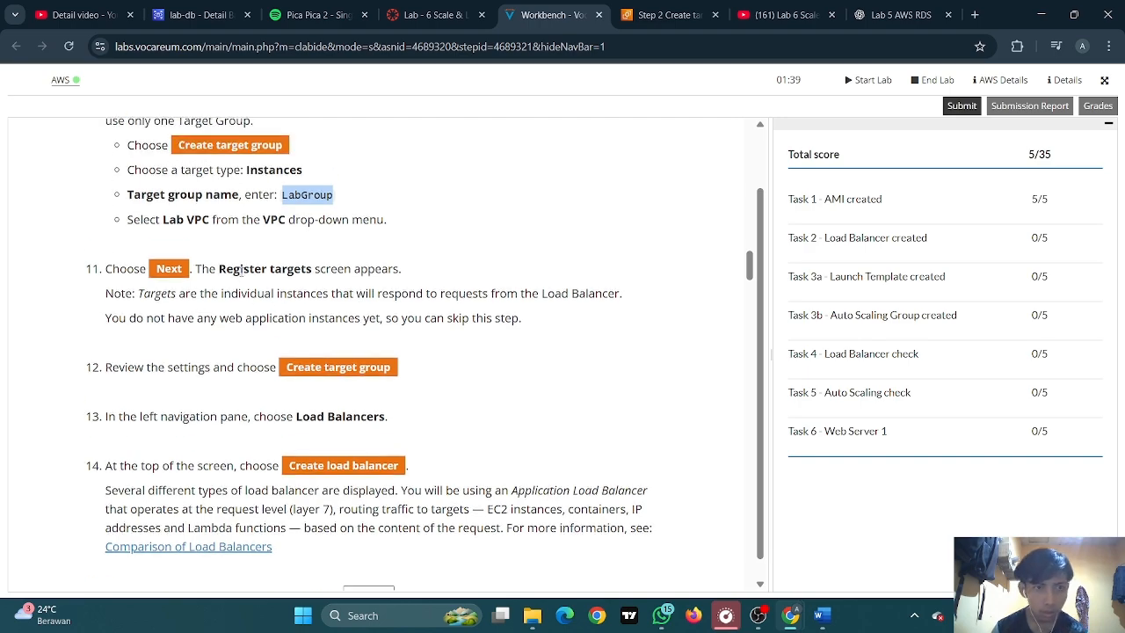
{"action": "scroll", "coordinate": [242, 268], "scroll_direction": "down", "scroll_amount": 1}
{"action": "scroll", "coordinate": [164, 261], "scroll_direction": "down", "scroll_amount": 1}
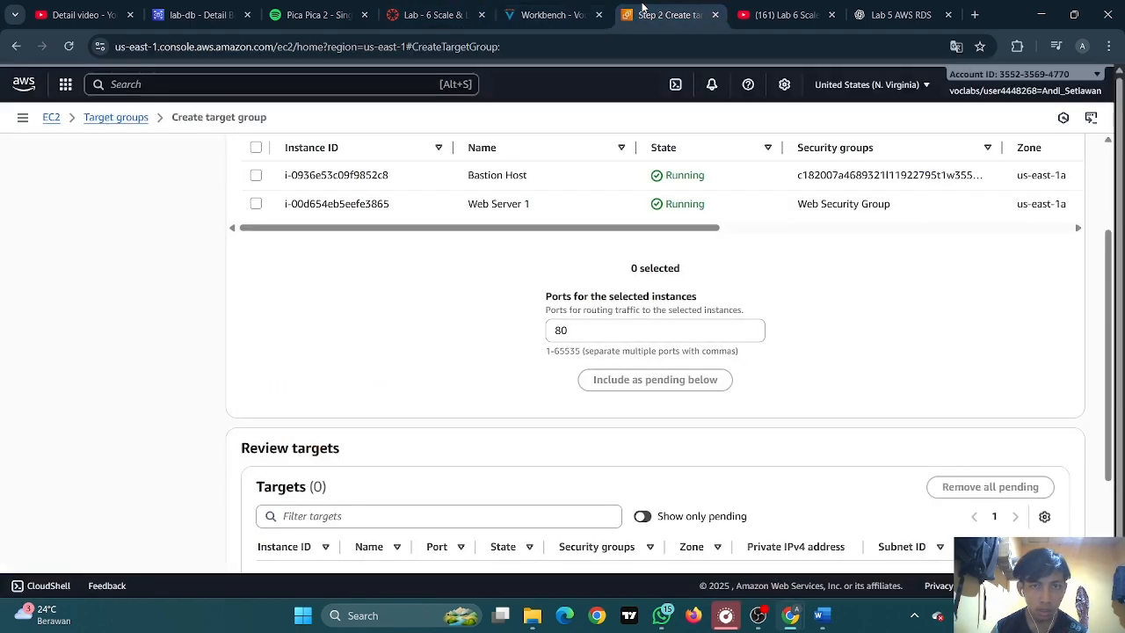
{"action": "left_click", "coordinate": [668, 15]}
{"action": "scroll", "coordinate": [967, 439], "scroll_direction": "down", "scroll_amount": 2}
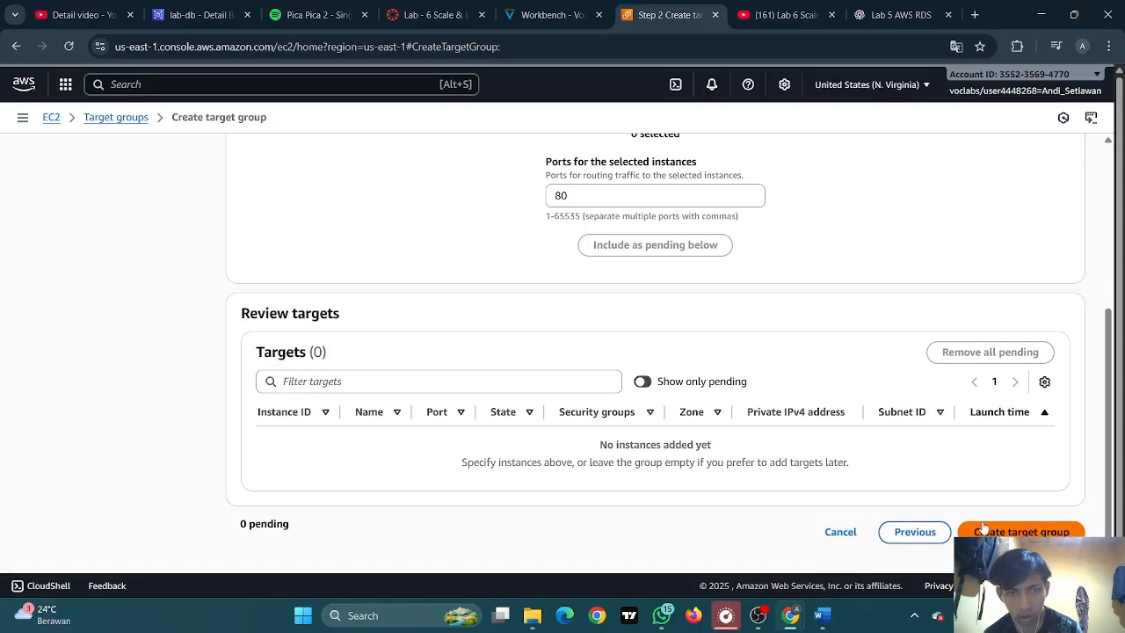
{"action": "left_click", "coordinate": [1035, 531]}
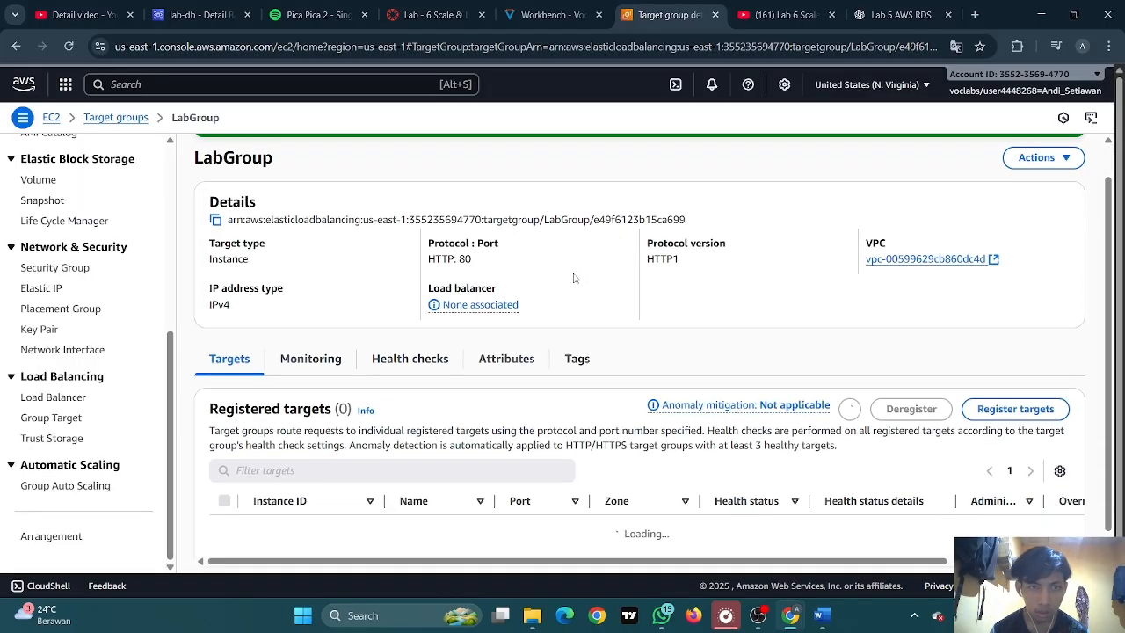
Follow lab guide steps 13 and 14 to open the list of load balancers and start creating a load balancer
{"action": "scroll", "coordinate": [528, 316], "scroll_direction": "down", "scroll_amount": 1}
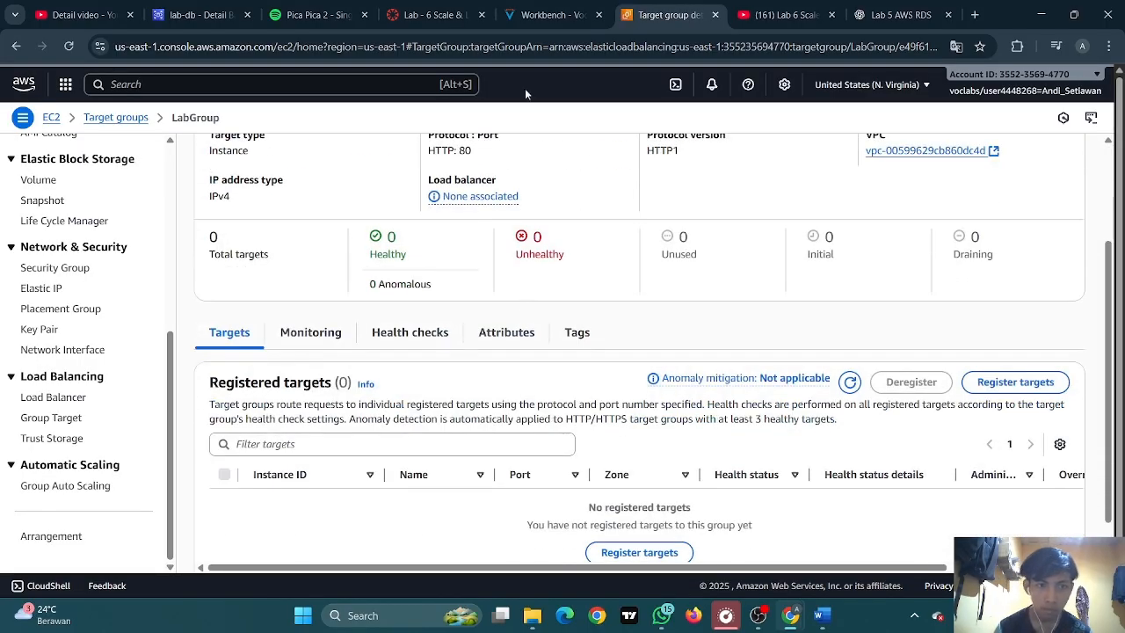
{"action": "left_click", "coordinate": [552, 15]}
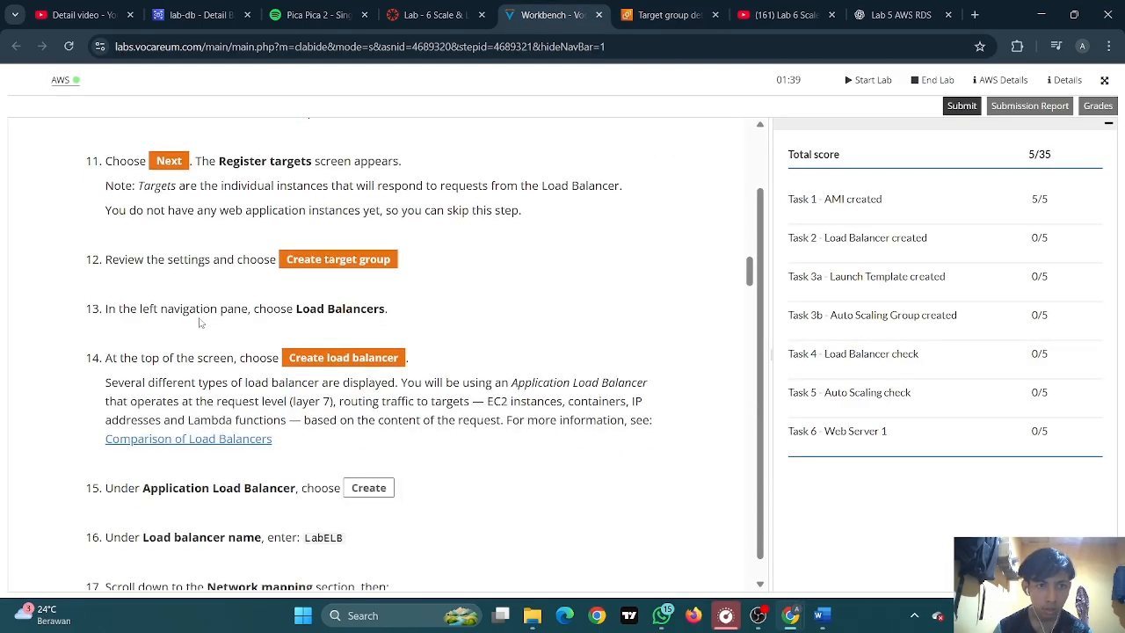
{"action": "left_click", "coordinate": [659, 14]}
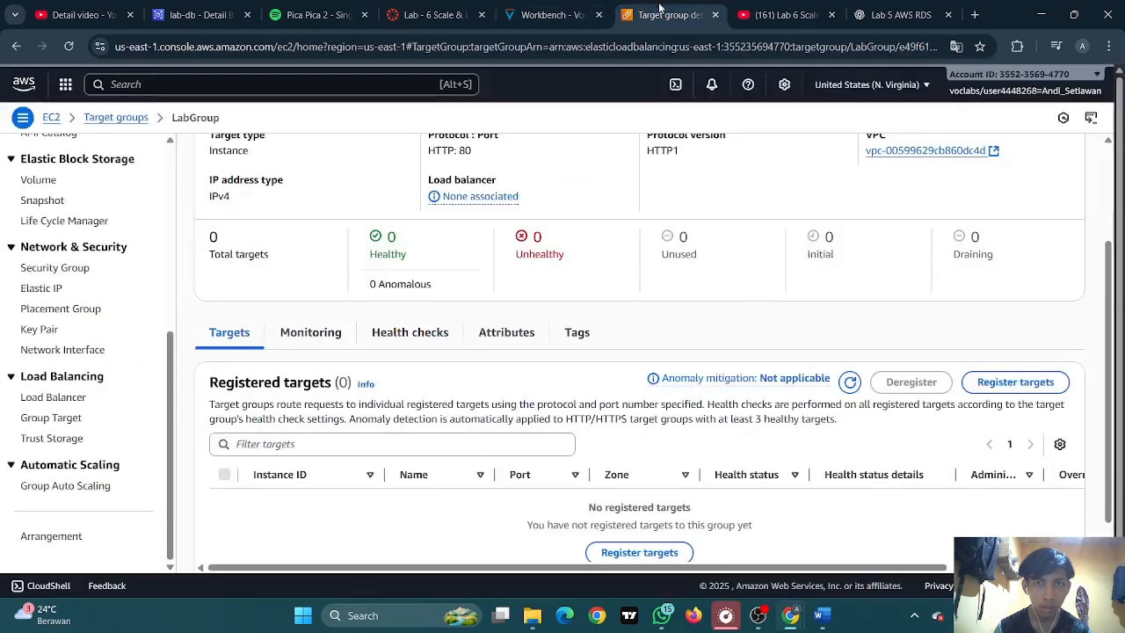
{"action": "left_click", "coordinate": [69, 399]}
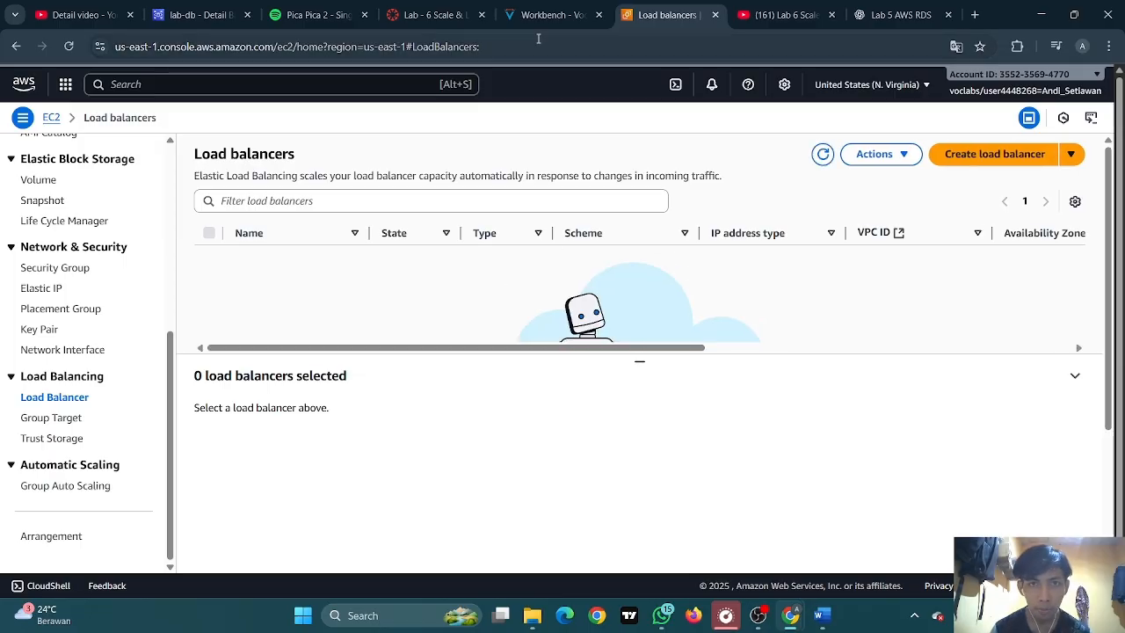
{"action": "left_click", "coordinate": [552, 15]}
{"action": "scroll", "coordinate": [174, 299], "scroll_direction": "down", "scroll_amount": 1}
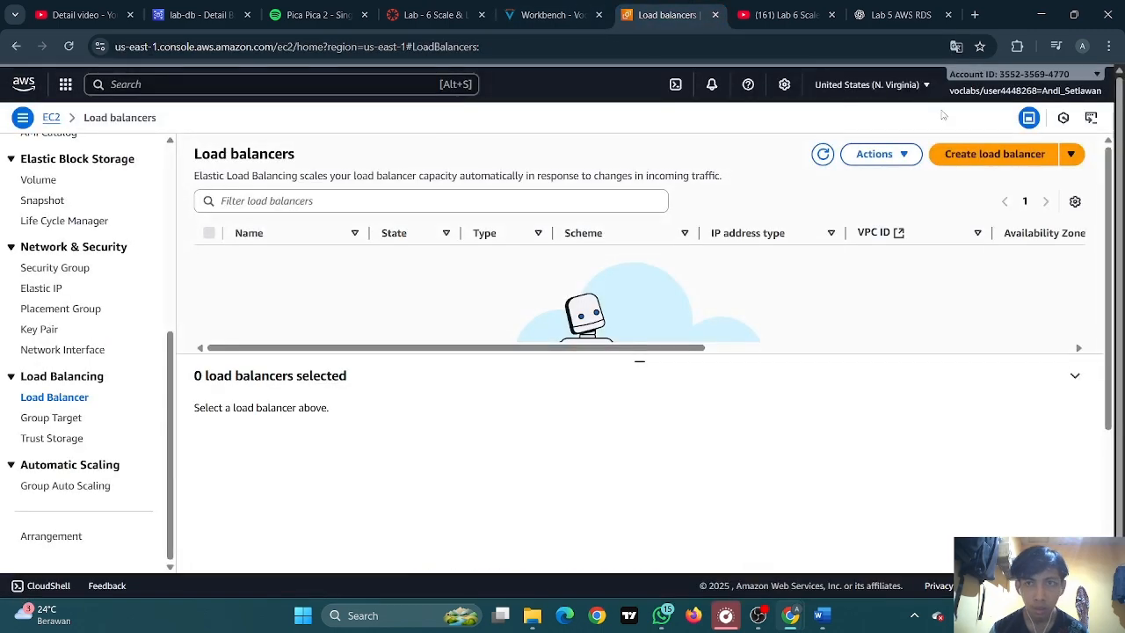
{"action": "left_click", "coordinate": [994, 154]}
Read lab guide steps 14 to 19 and copy the load balancer name LabELB from step 16
{"action": "left_click", "coordinate": [545, 15]}
{"action": "scroll", "coordinate": [117, 181], "scroll_direction": "down", "scroll_amount": 1}
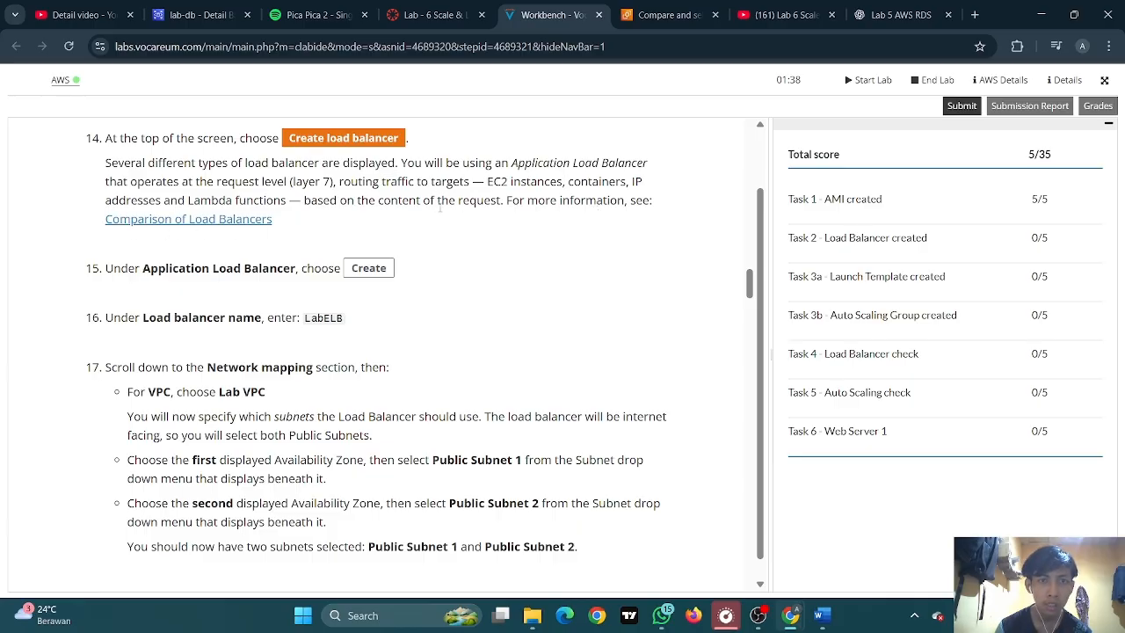
{"action": "scroll", "coordinate": [440, 208], "scroll_direction": "down", "scroll_amount": 1}
{"action": "scroll", "coordinate": [264, 238], "scroll_direction": "down", "scroll_amount": 1}
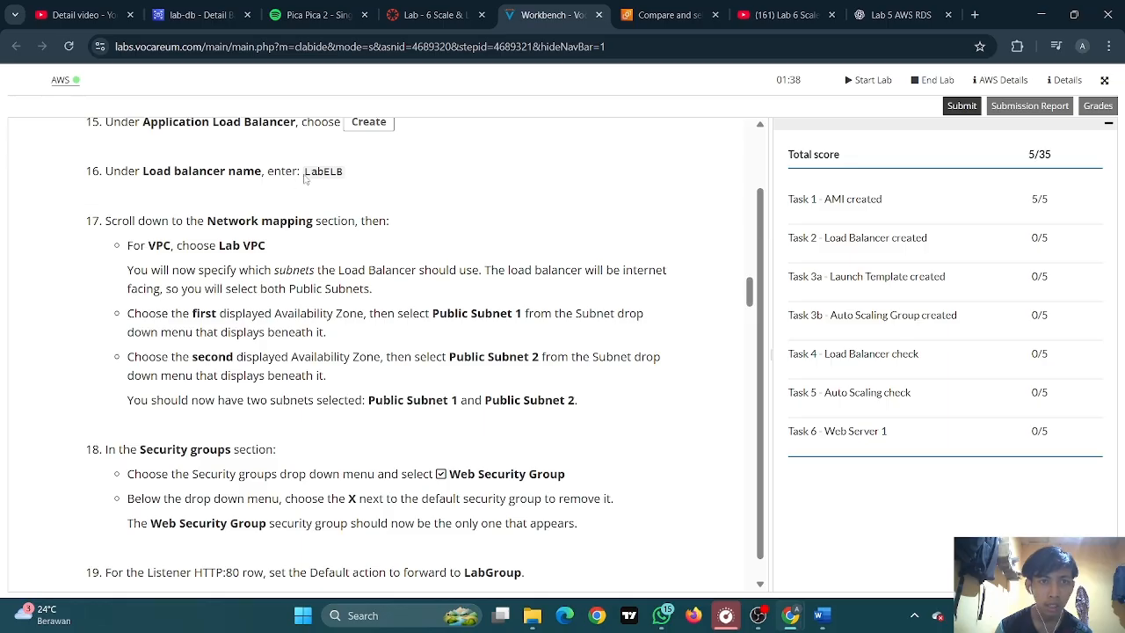
{"action": "left_click_drag", "start_coordinate": [304, 179], "coordinate": [359, 179]}
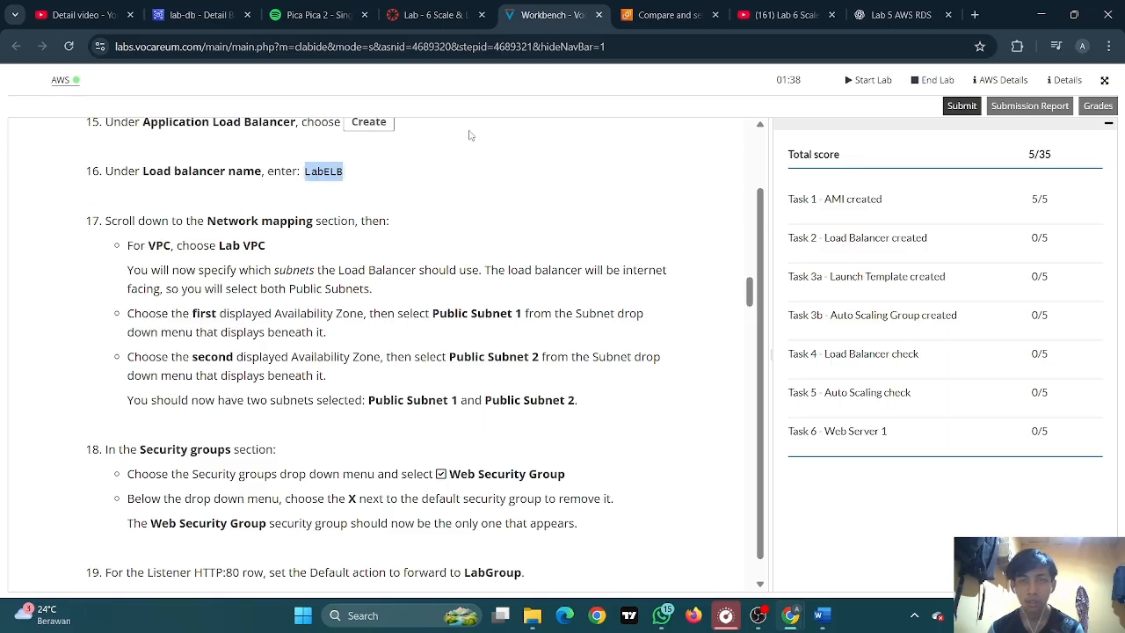
Compare the Application, Network and Gateway load balancer types against steps 15 to 17 of the lab guide
{"action": "left_click", "coordinate": [664, 15]}
{"action": "scroll", "coordinate": [429, 277], "scroll_direction": "down", "scroll_amount": 1}
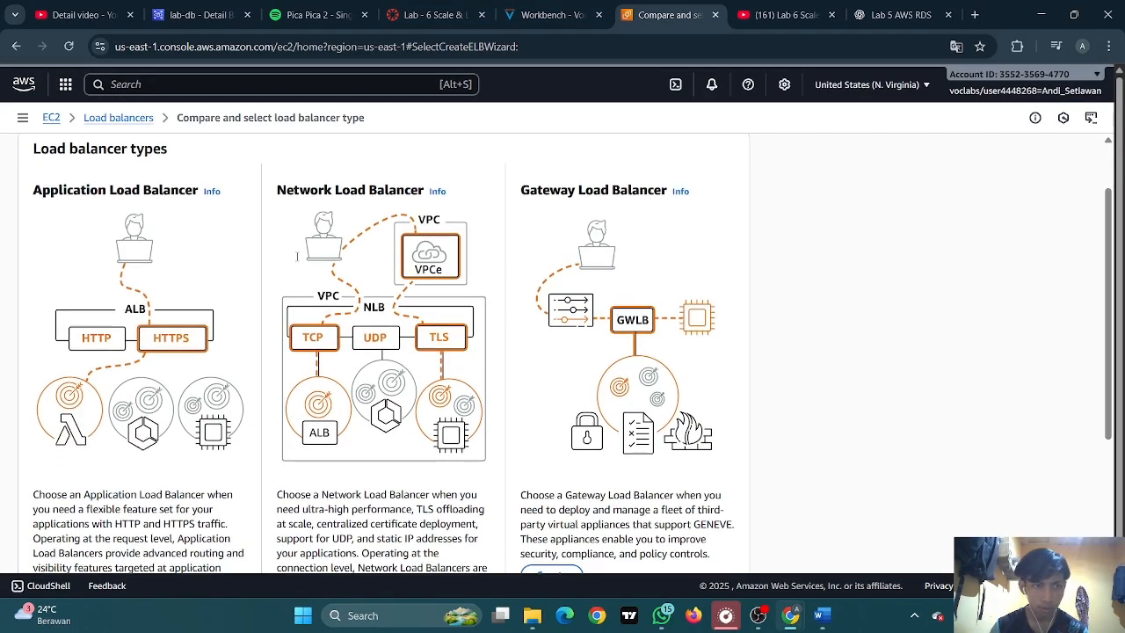
{"action": "scroll", "coordinate": [545, 211], "scroll_direction": "down", "scroll_amount": 2}
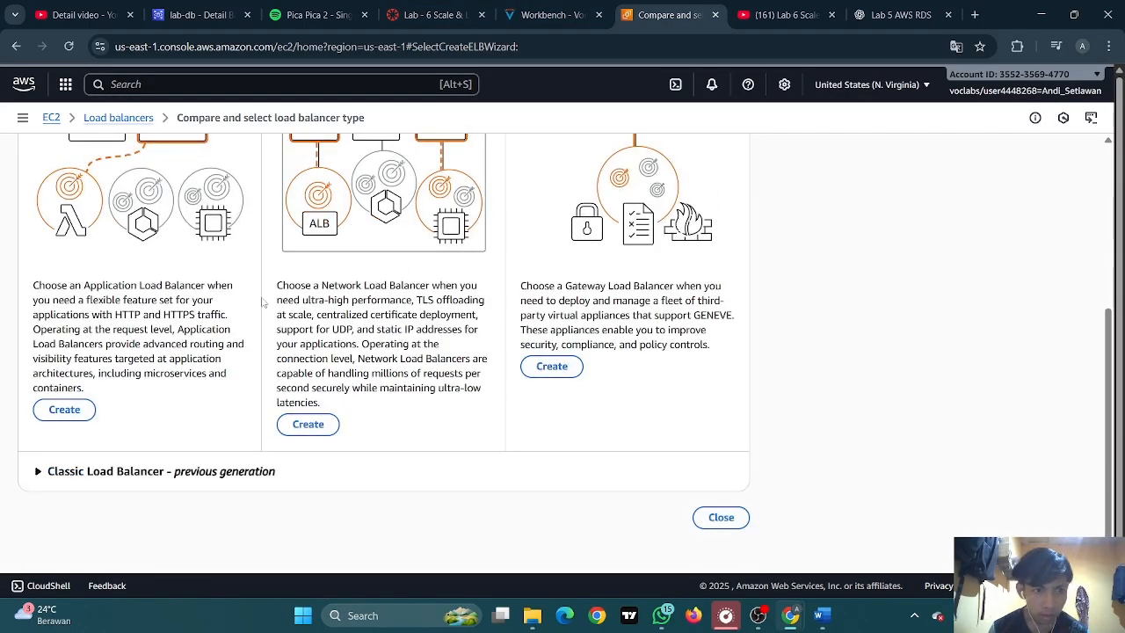
{"action": "scroll", "coordinate": [264, 301], "scroll_direction": "up", "scroll_amount": 3}
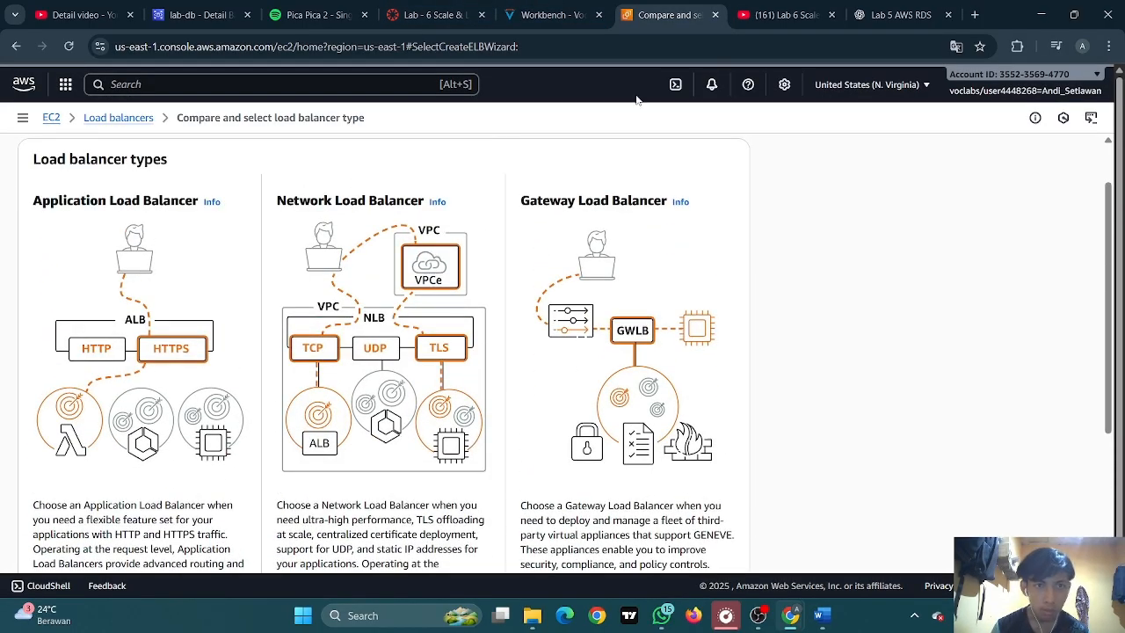
{"action": "left_click", "coordinate": [547, 15]}
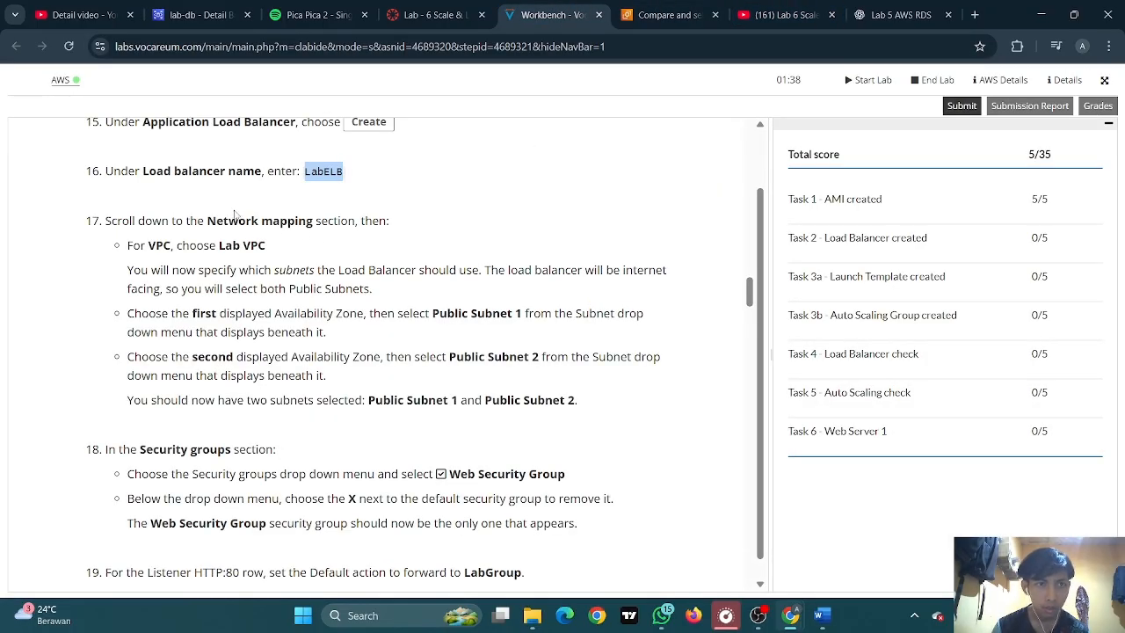
{"action": "key", "text": "ctrl+Tab"}
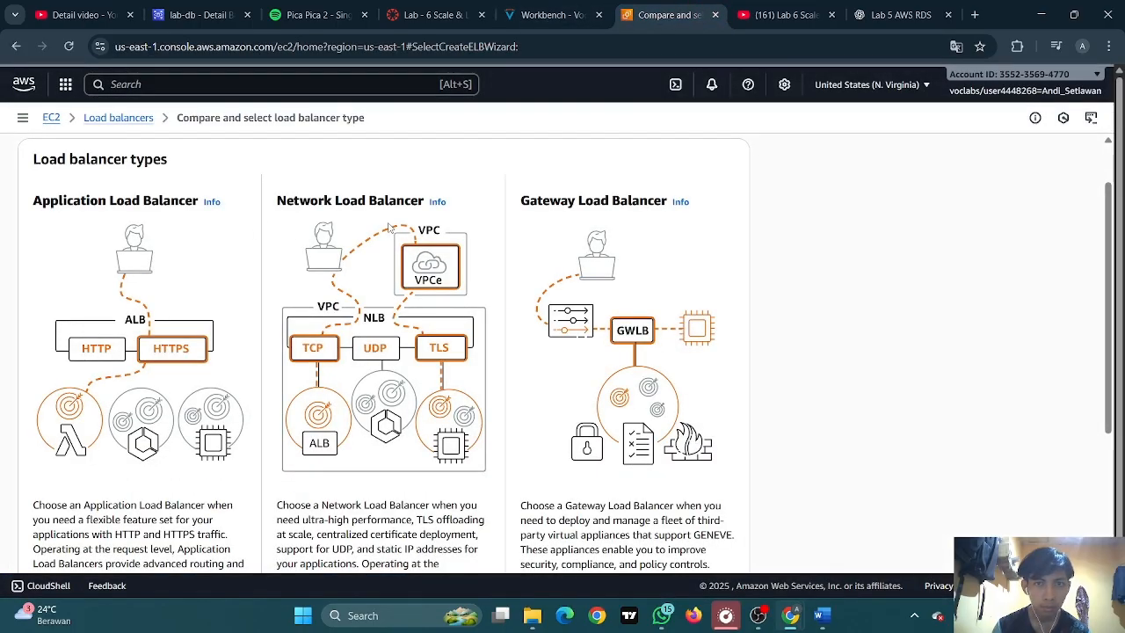
{"action": "scroll", "coordinate": [389, 227], "scroll_direction": "down", "scroll_amount": 2}
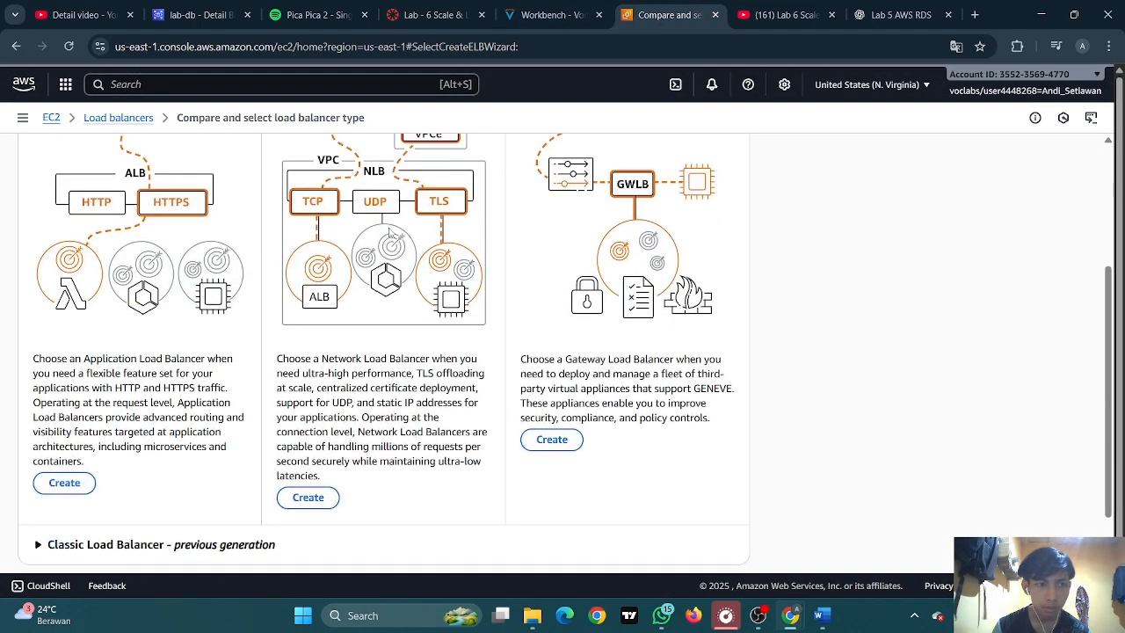
{"action": "scroll", "coordinate": [389, 227], "scroll_direction": "up", "scroll_amount": 2}
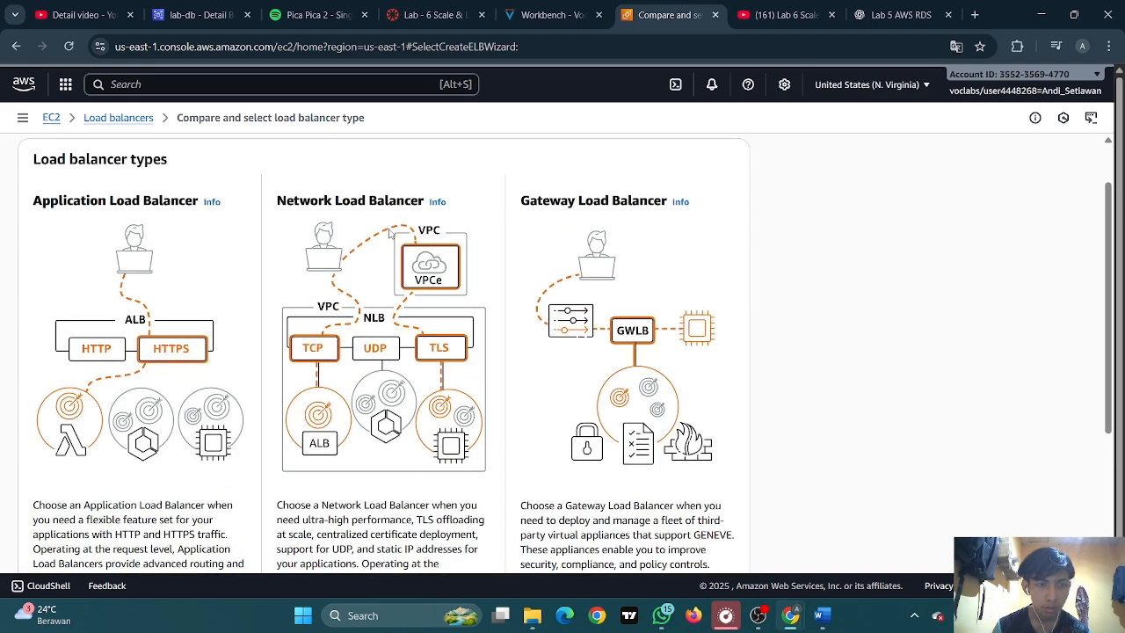
Recheck lab guide steps 15 to 17 and review the descriptions of the Application, Network and Gateway load balancers
{"action": "scroll", "coordinate": [391, 241], "scroll_direction": "up", "scroll_amount": 1}
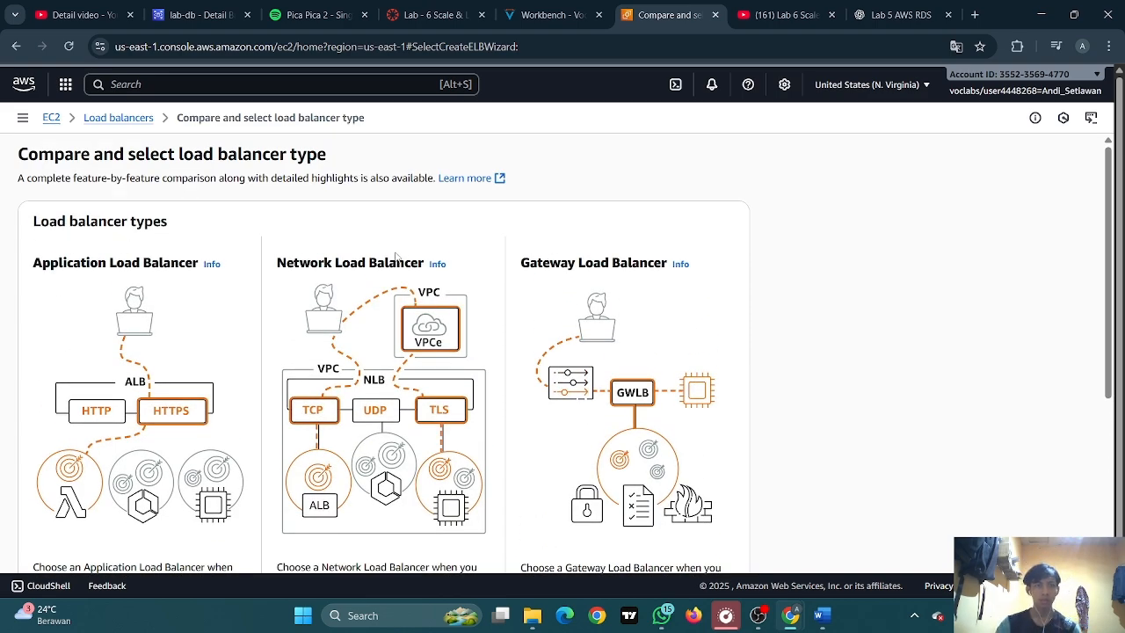
{"action": "left_click", "coordinate": [552, 15]}
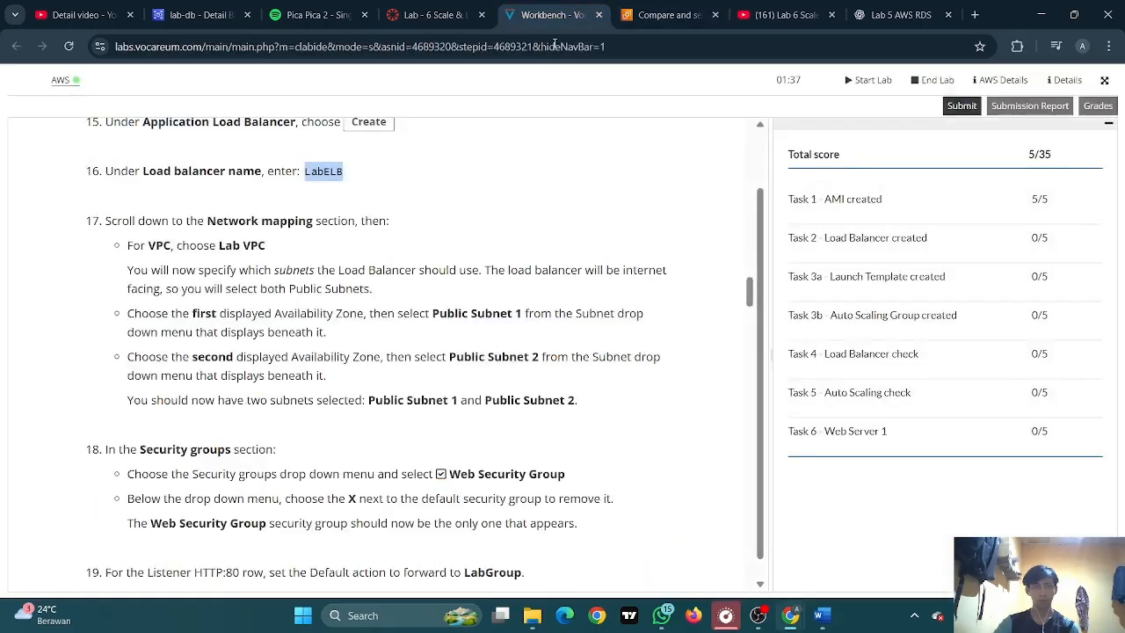
{"action": "scroll", "coordinate": [389, 351], "scroll_direction": "up", "scroll_amount": 1}
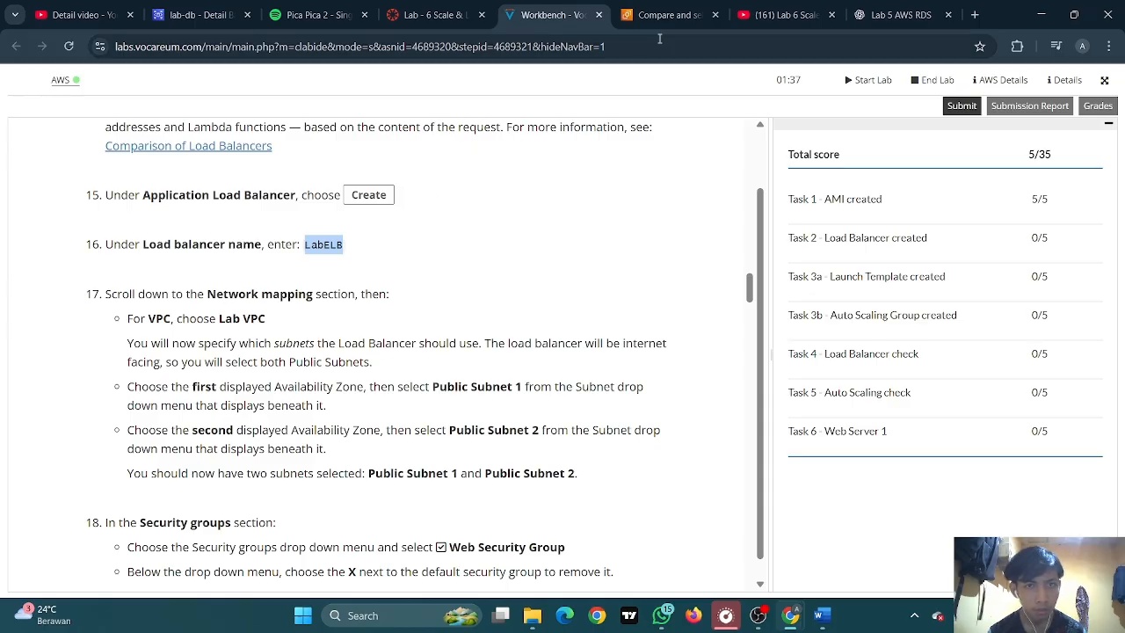
{"action": "key", "text": "ctrl+Tab"}
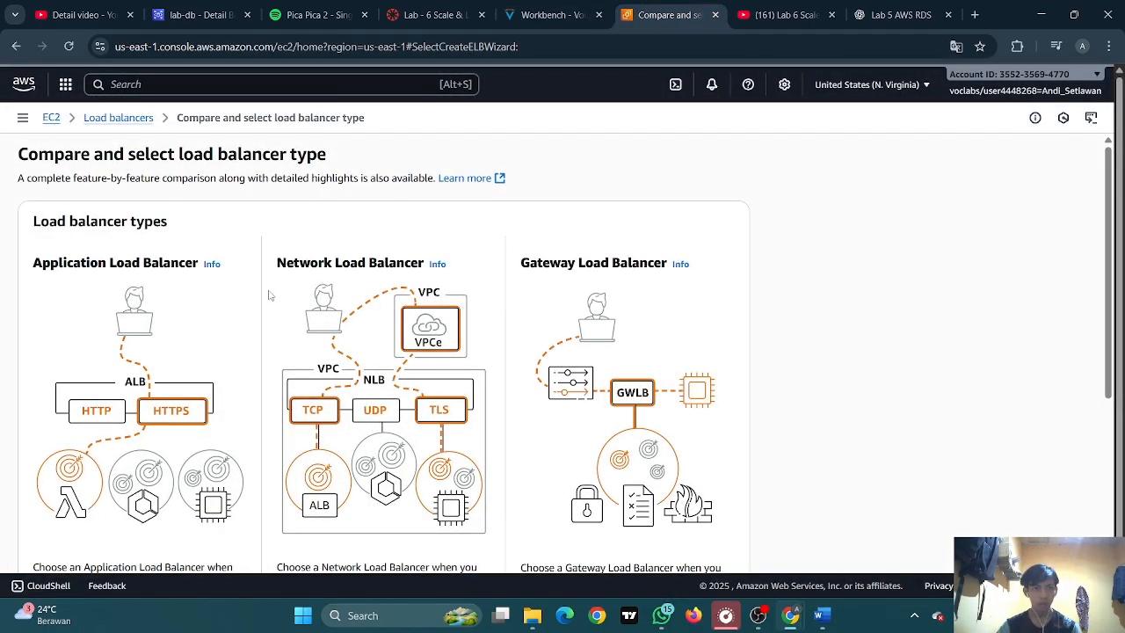
{"action": "scroll", "coordinate": [282, 298], "scroll_direction": "down", "scroll_amount": 3}
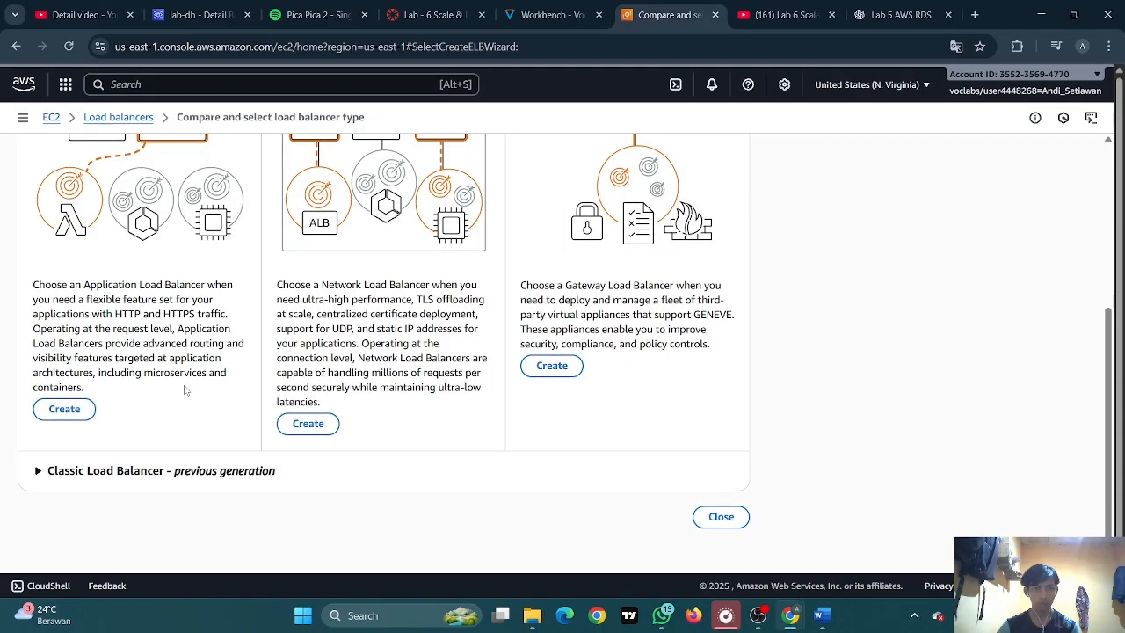
{"action": "scroll", "coordinate": [193, 386], "scroll_direction": "up", "scroll_amount": 2}
{"action": "scroll", "coordinate": [186, 392], "scroll_direction": "down", "scroll_amount": 2}
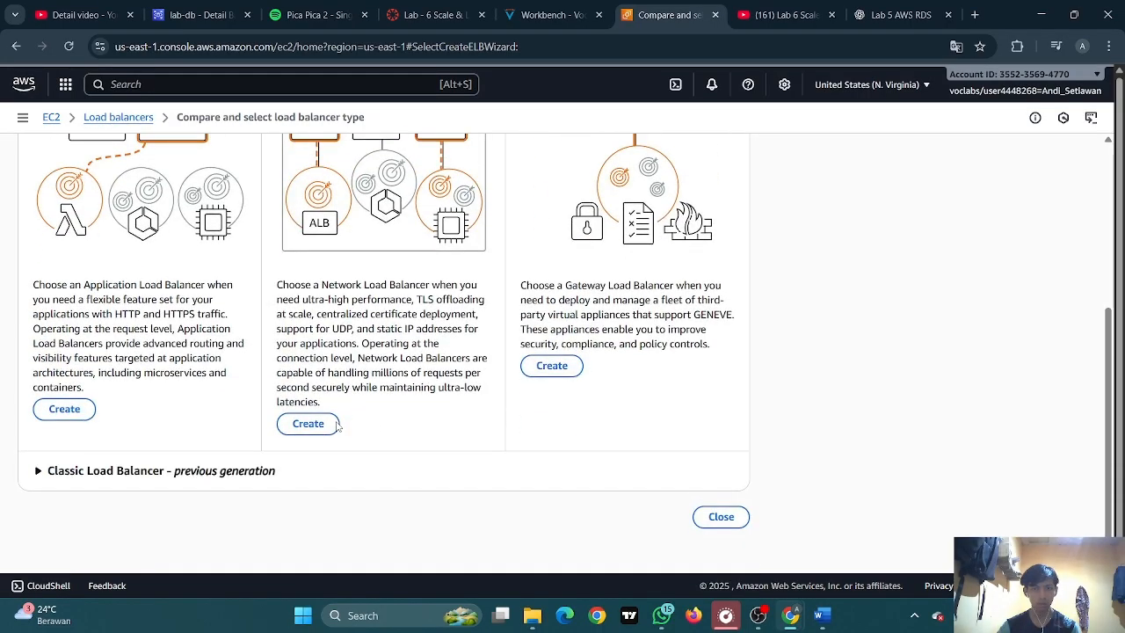
{"action": "scroll", "coordinate": [185, 392], "scroll_direction": "up", "scroll_amount": 2}
{"action": "scroll", "coordinate": [158, 440], "scroll_direction": "down", "scroll_amount": 2}
Expand the previous-generation Classic Load Balancer section and examine its description and diagram
{"action": "left_click", "coordinate": [145, 471]}
{"action": "scroll", "coordinate": [178, 452], "scroll_direction": "down", "scroll_amount": 3}
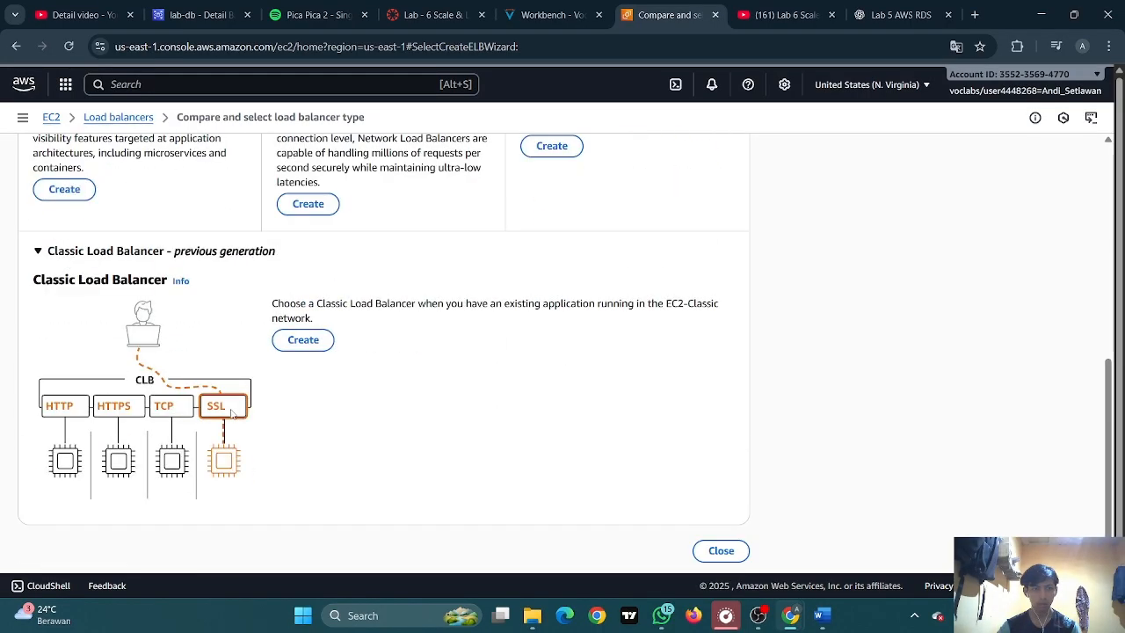
{"action": "scroll", "coordinate": [231, 418], "scroll_direction": "up", "scroll_amount": 1}
{"action": "scroll", "coordinate": [231, 418], "scroll_direction": "up", "scroll_amount": 4}
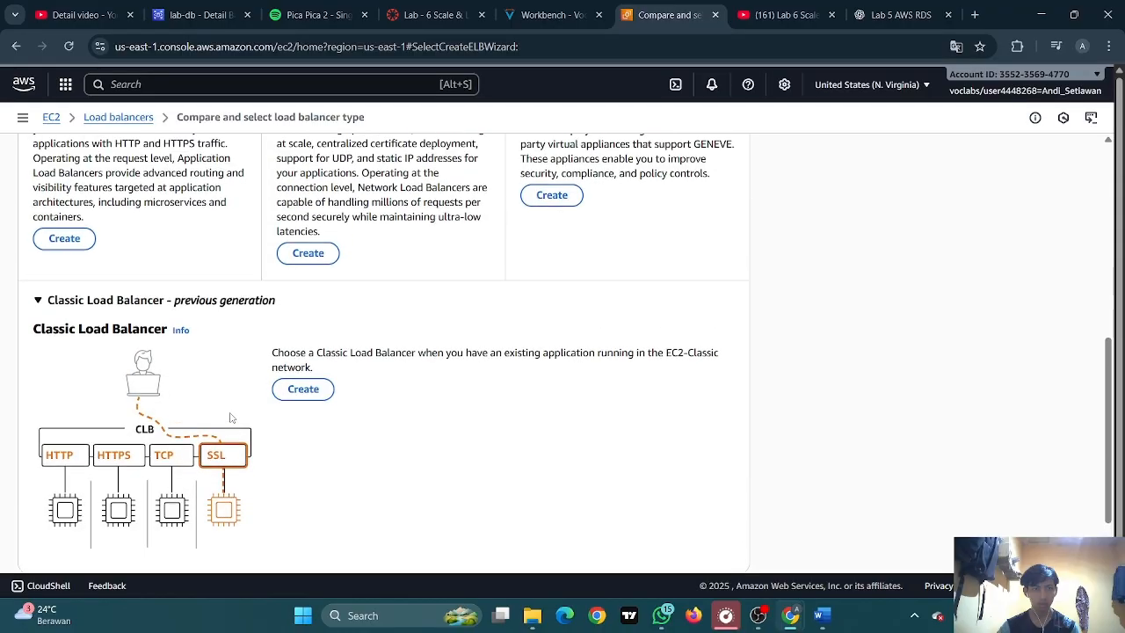
{"action": "scroll", "coordinate": [231, 418], "scroll_direction": "down", "scroll_amount": 5}
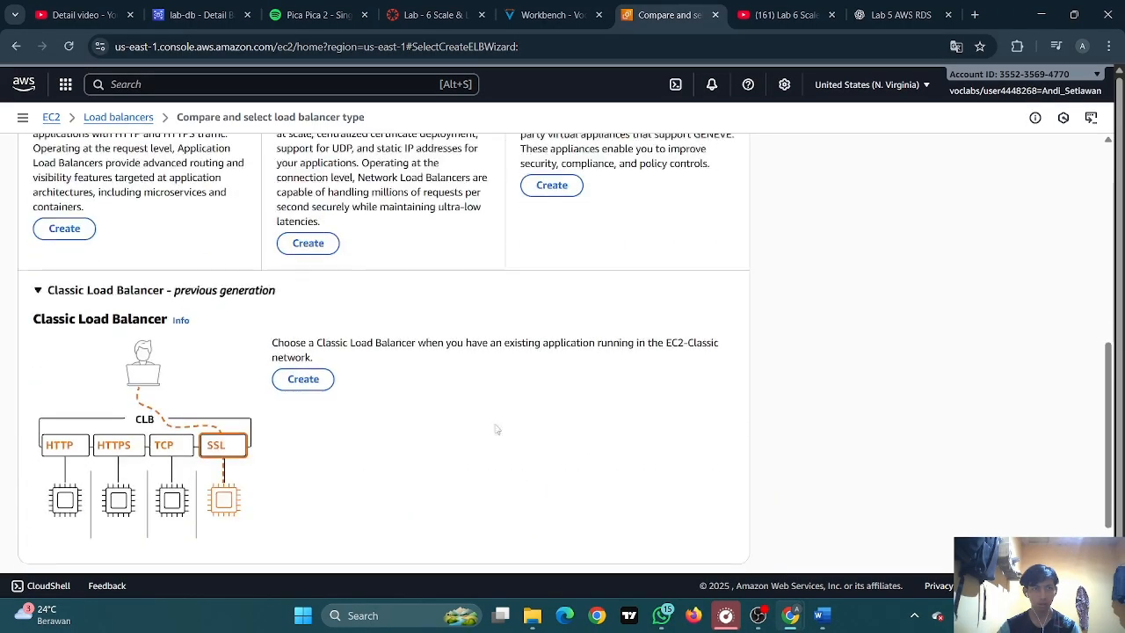
Close the load balancer type comparison, start creating a load balancer again and reopen the Classic Load Balancer details
{"action": "left_click", "coordinate": [721, 517]}
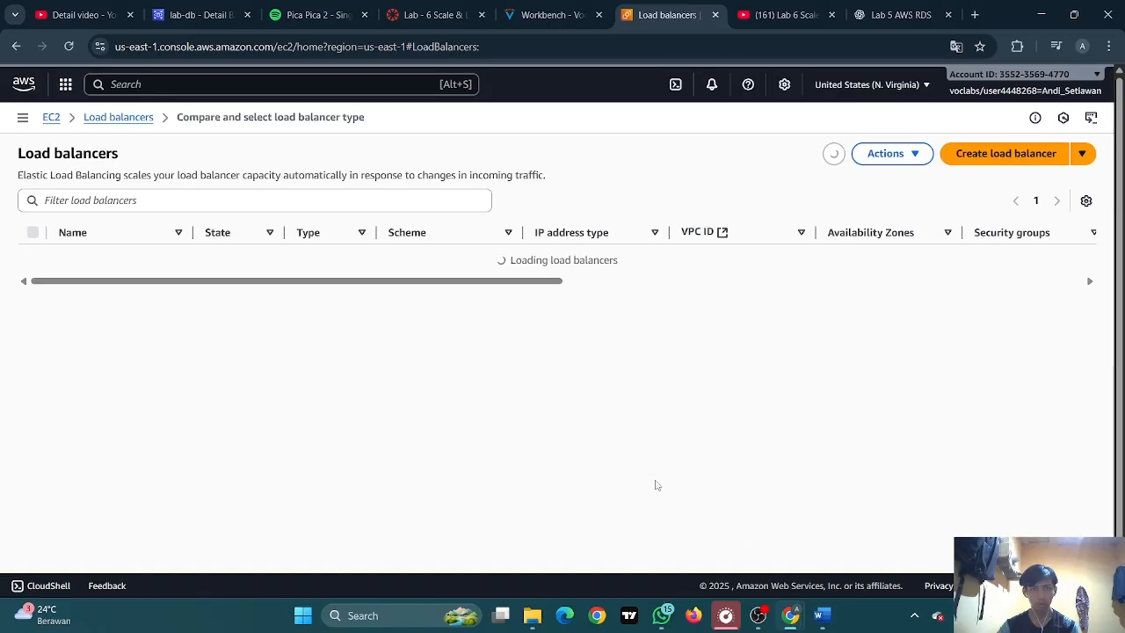
{"action": "left_click", "coordinate": [1007, 153]}
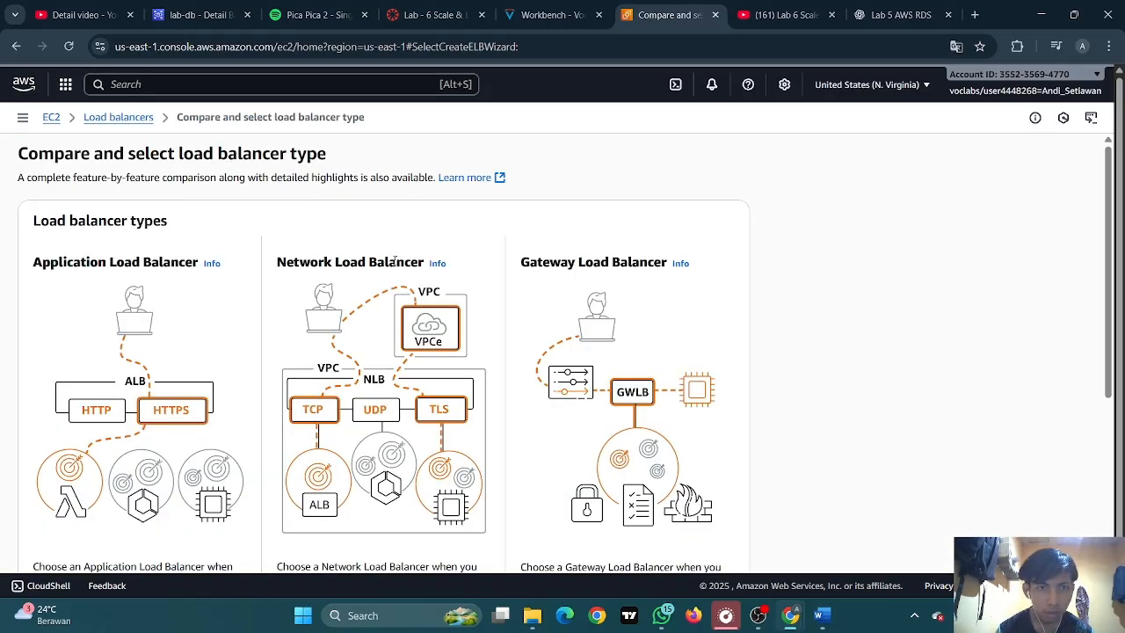
{"action": "scroll", "coordinate": [428, 281], "scroll_direction": "down", "scroll_amount": 3}
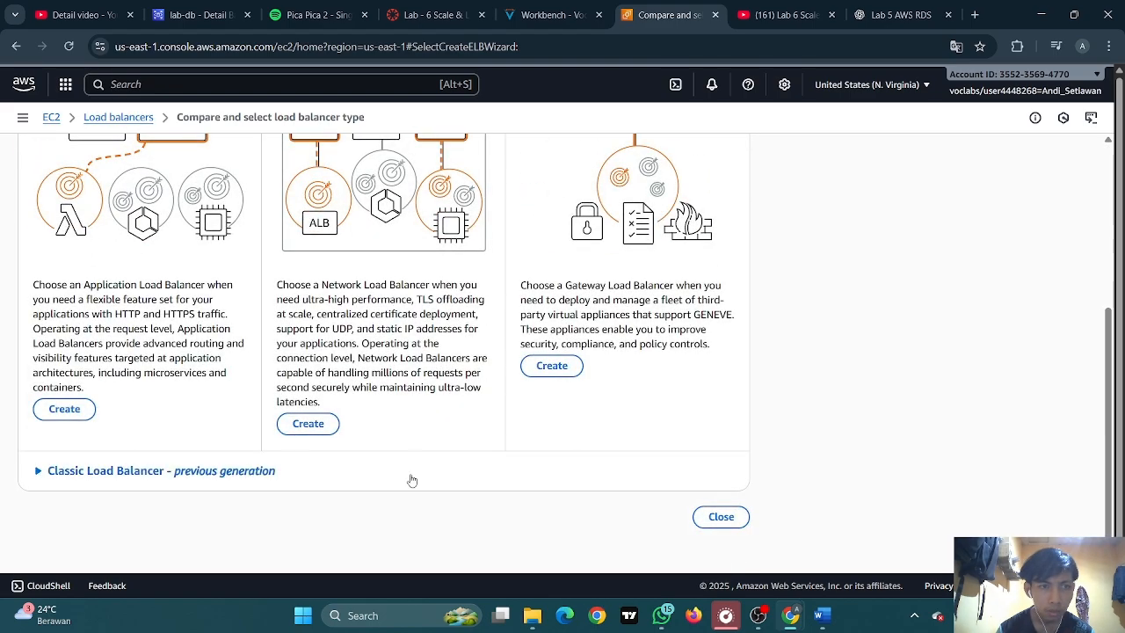
{"action": "left_click", "coordinate": [106, 474]}
{"action": "scroll", "coordinate": [254, 429], "scroll_direction": "down", "scroll_amount": 2}
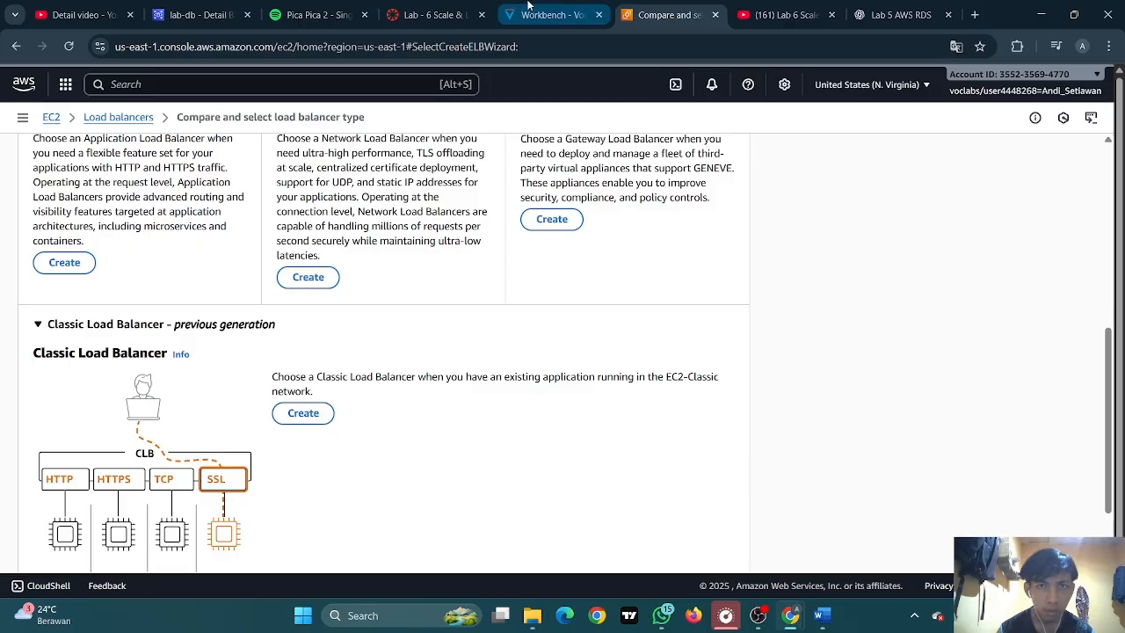
Reread lab guide steps 10 to 17 to determine which load balancer type to create, checking them against the type comparison
{"action": "key", "text": "ctrl+shift+Tab"}
{"action": "scroll", "coordinate": [299, 312], "scroll_direction": "up", "scroll_amount": 3}
{"action": "scroll", "coordinate": [297, 314], "scroll_direction": "up", "scroll_amount": 2}
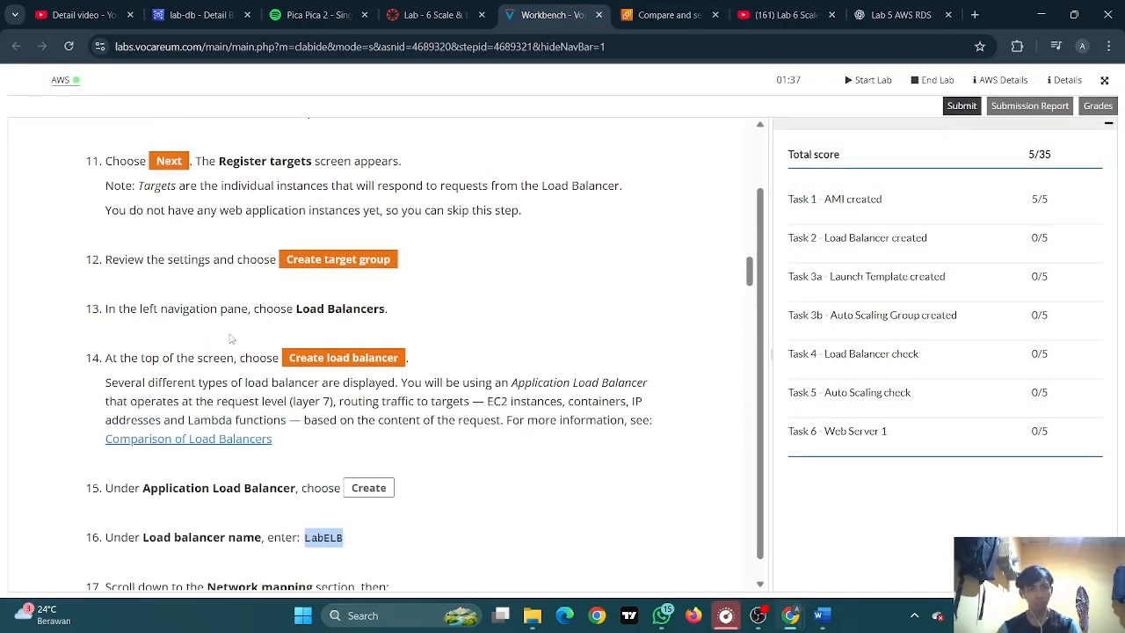
{"action": "scroll", "coordinate": [175, 308], "scroll_direction": "up", "scroll_amount": 2}
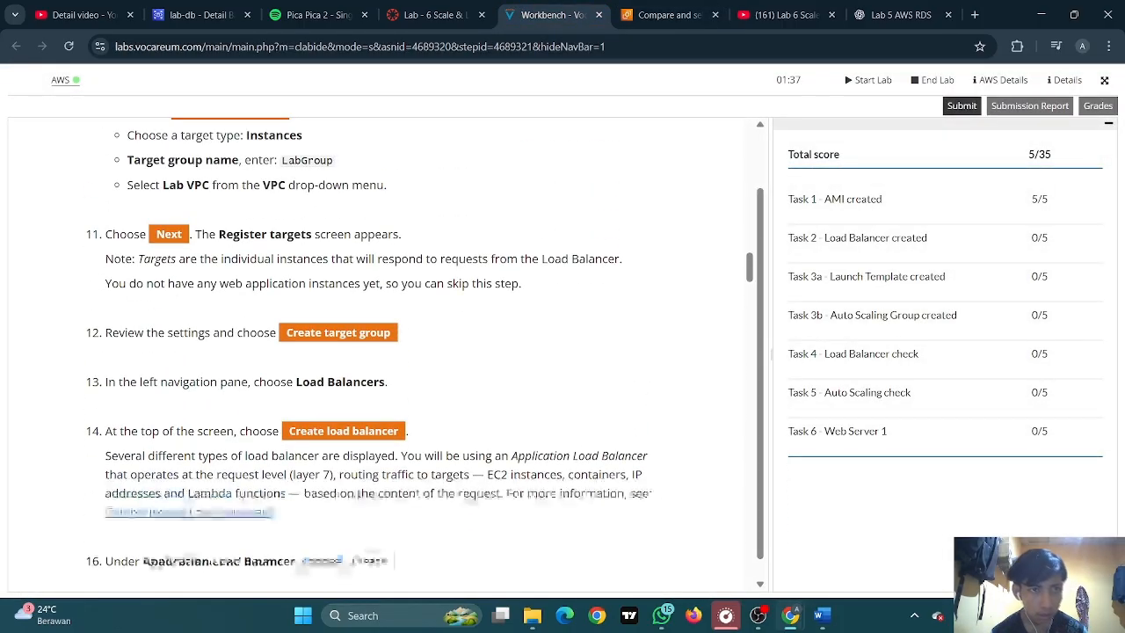
{"action": "scroll", "coordinate": [376, 264], "scroll_direction": "down", "scroll_amount": 3}
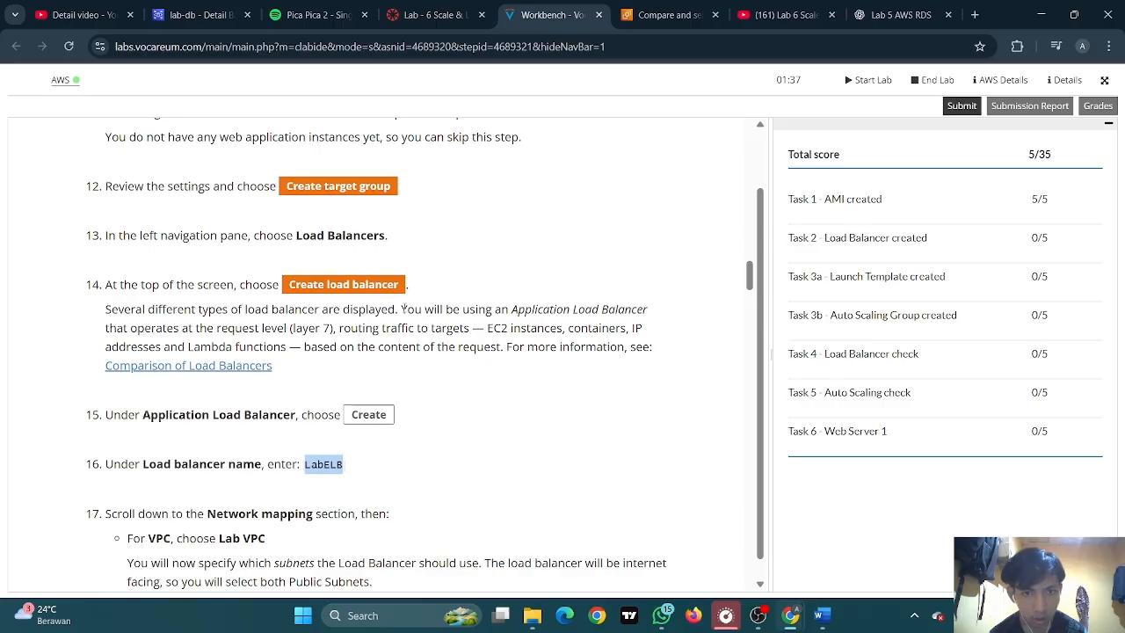
{"action": "left_click", "coordinate": [668, 15]}
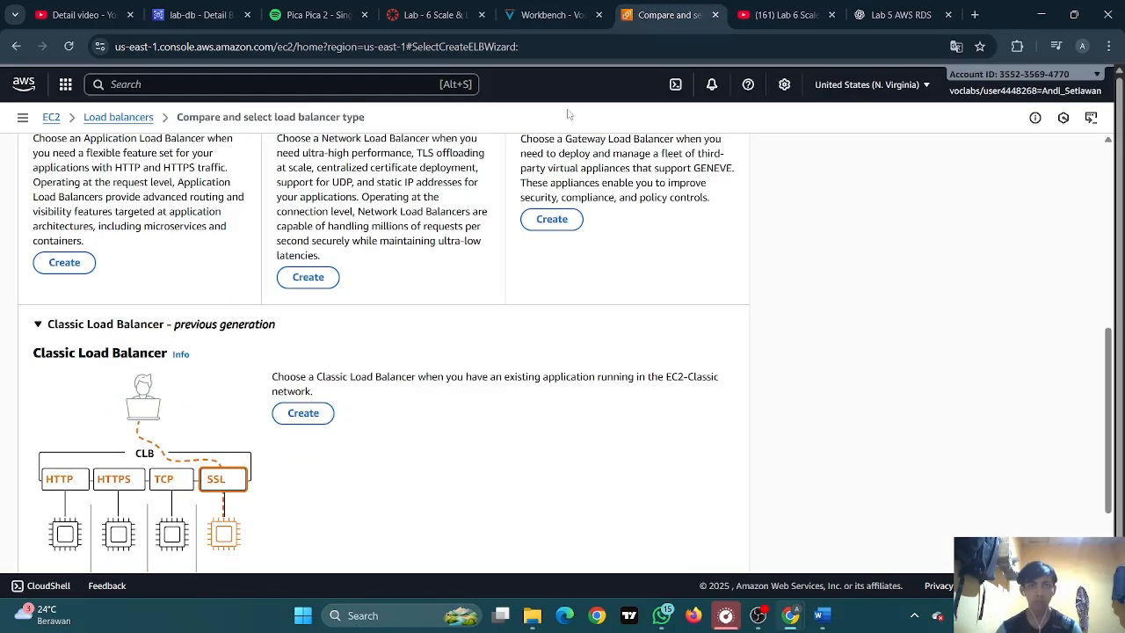
{"action": "scroll", "coordinate": [344, 243], "scroll_direction": "up", "scroll_amount": 4}
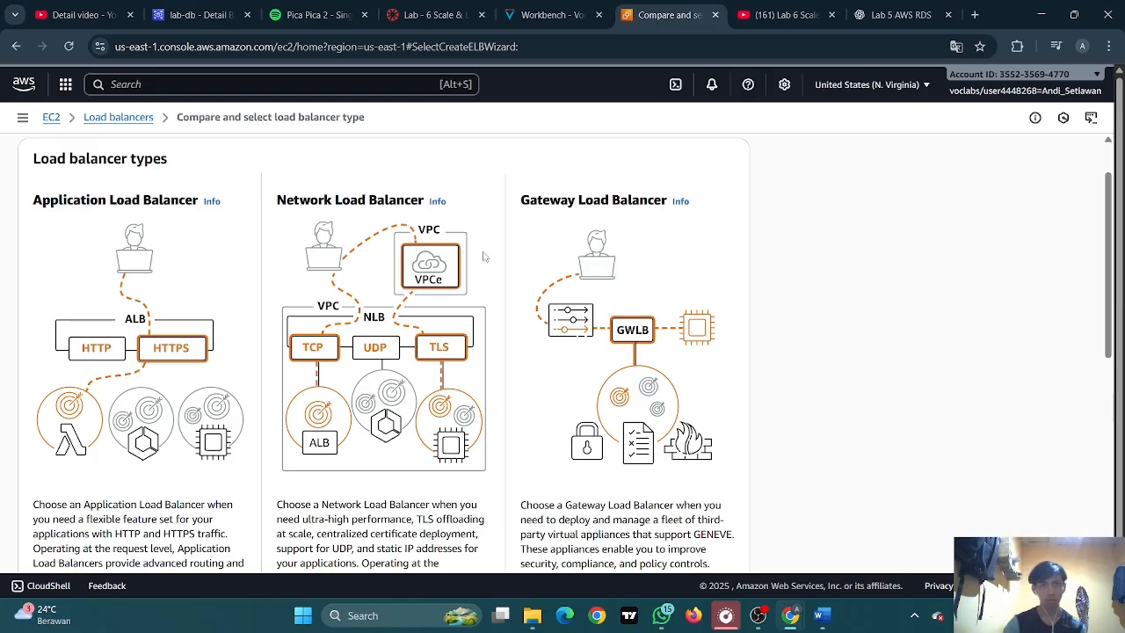
{"action": "left_click", "coordinate": [551, 15]}
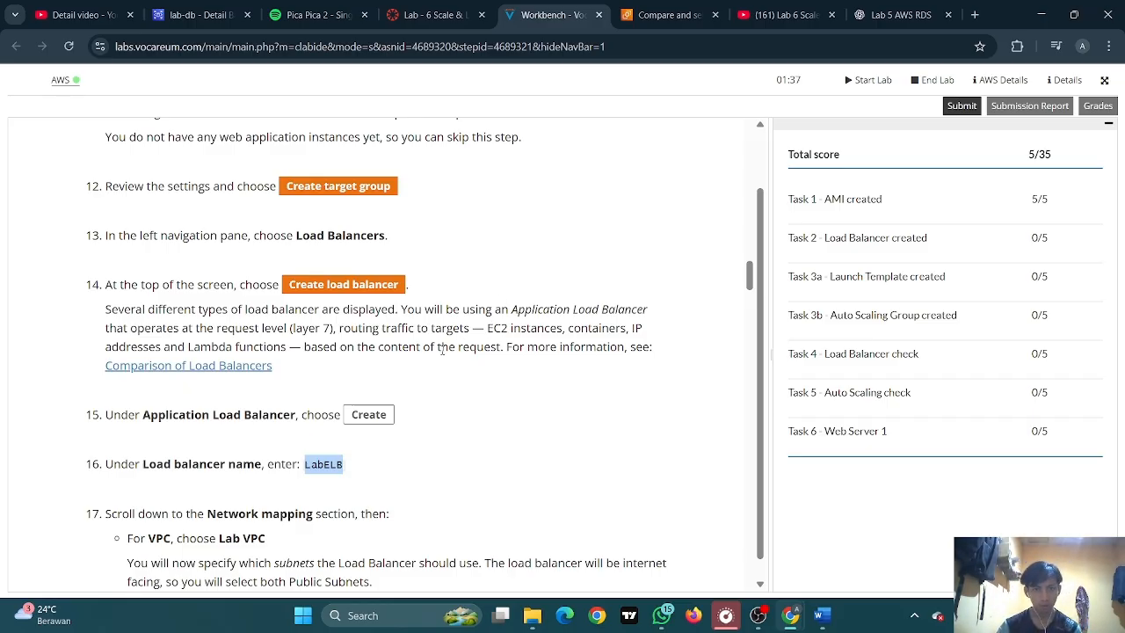
{"action": "scroll", "coordinate": [336, 343], "scroll_direction": "down", "scroll_amount": 1}
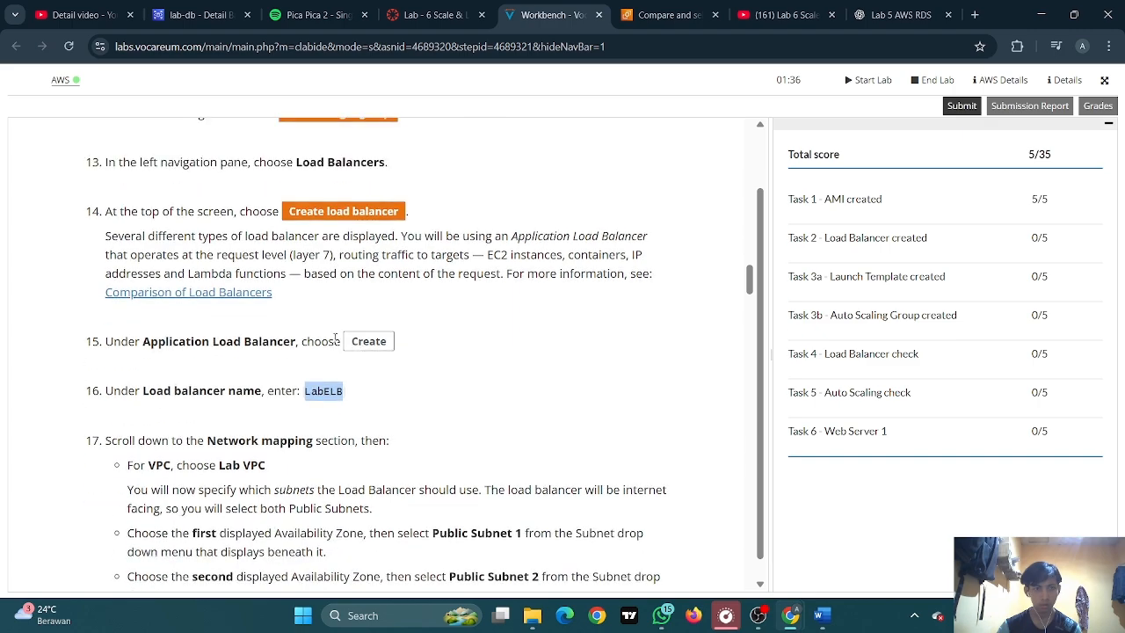
Start creating an Application Load Balancer and name it LabELB
{"action": "left_click", "coordinate": [435, 15]}
{"action": "left_click", "coordinate": [625, 8]}
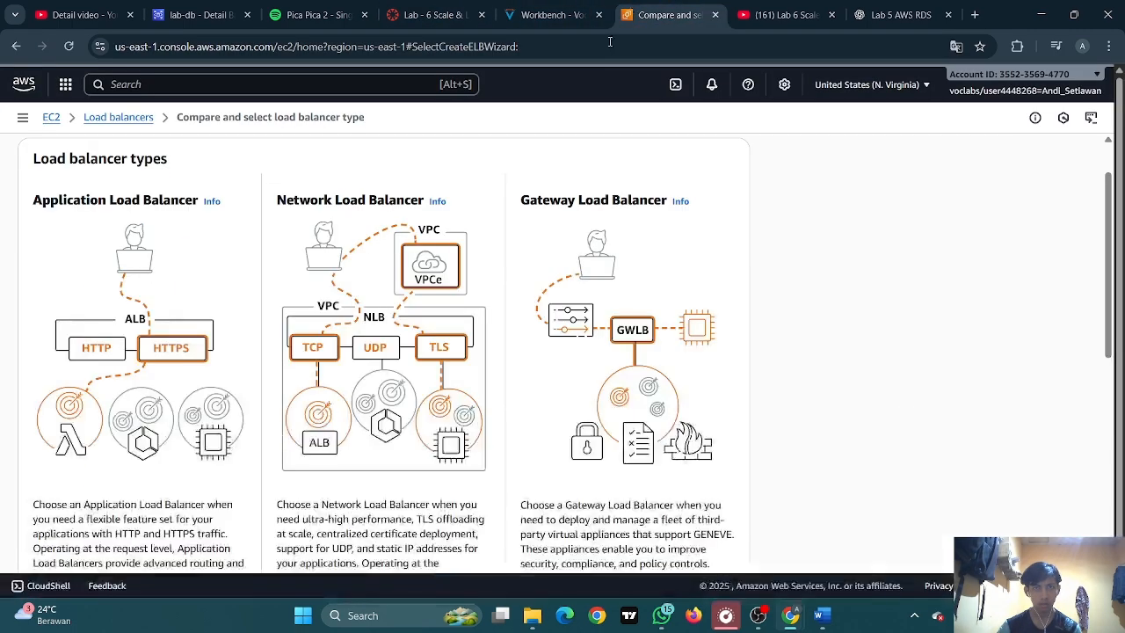
{"action": "scroll", "coordinate": [200, 268], "scroll_direction": "down", "scroll_amount": 4}
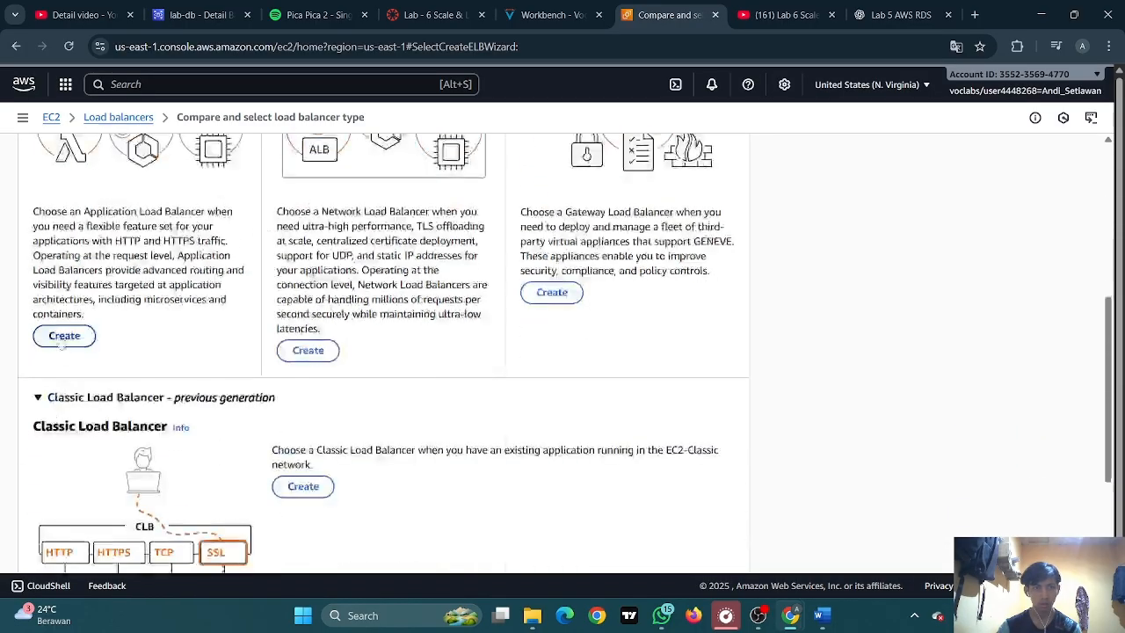
{"action": "left_click", "coordinate": [59, 334]}
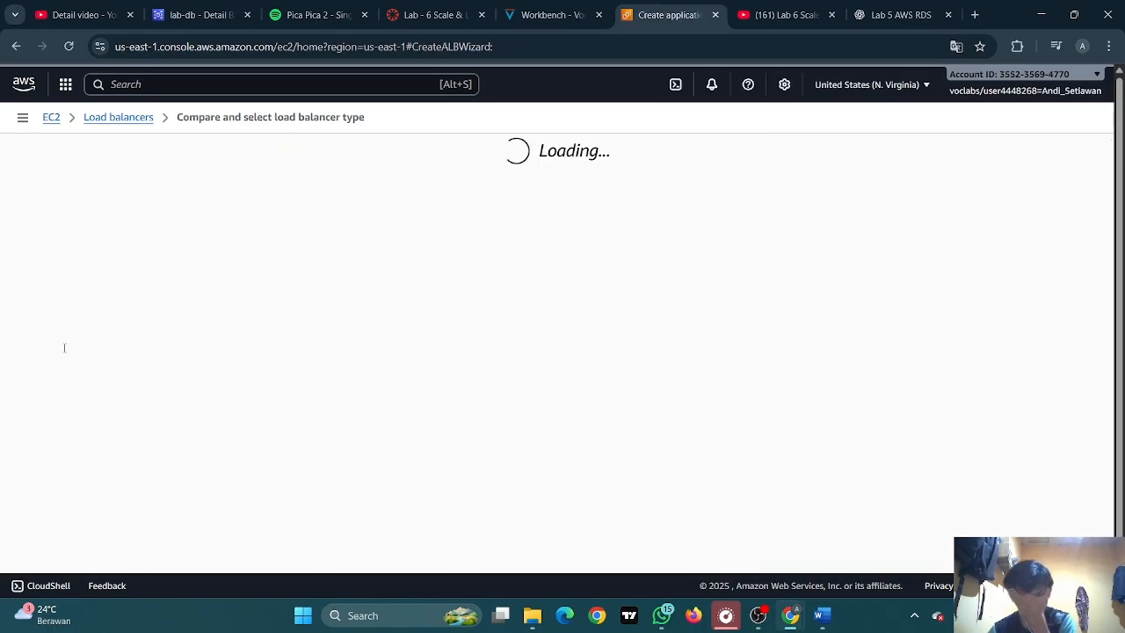
{"action": "left_click", "coordinate": [84, 347]}
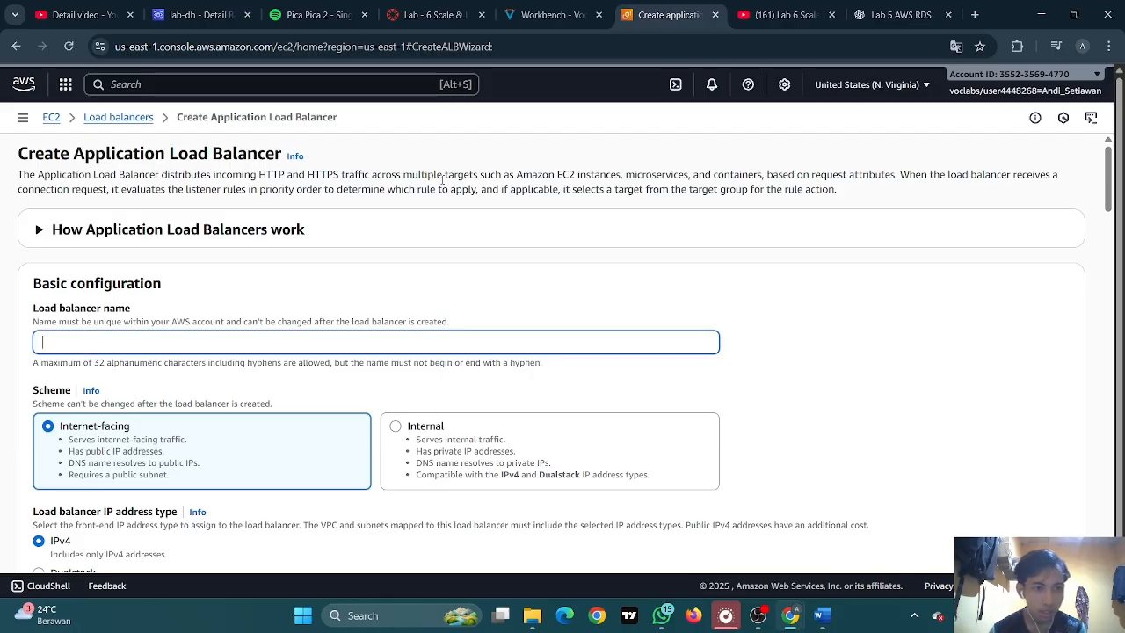
{"action": "type", "text": "LabELB"}
Check lab guide steps 17 to 20 and set the load balancer's VPC to Lab VPC in the network mapping
{"action": "left_click", "coordinate": [557, 22]}
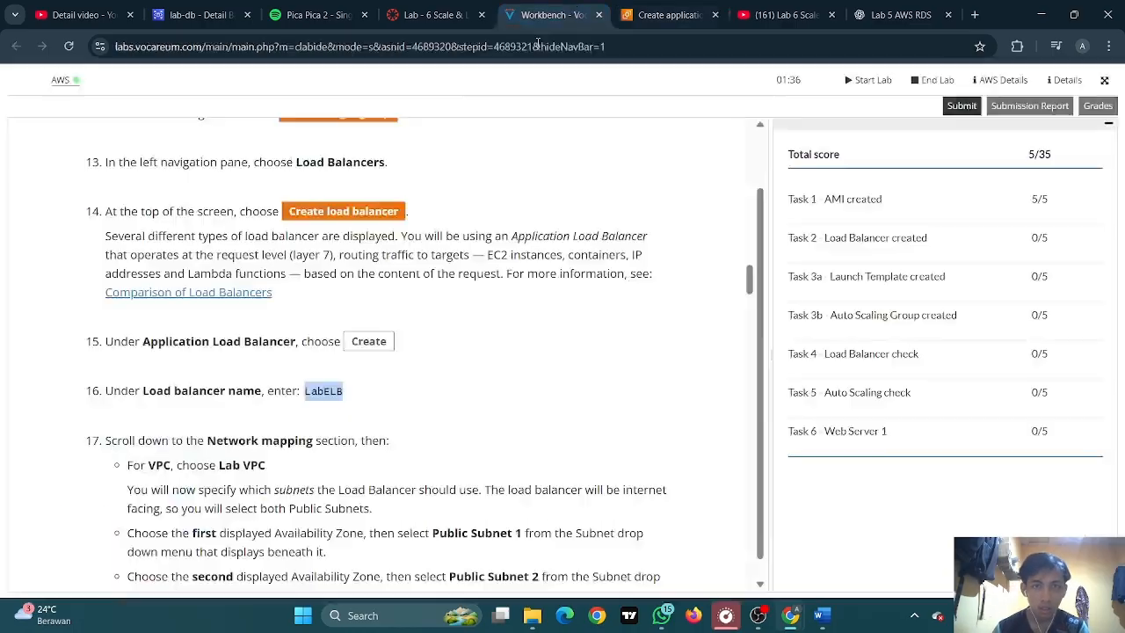
{"action": "scroll", "coordinate": [153, 213], "scroll_direction": "down", "scroll_amount": 3}
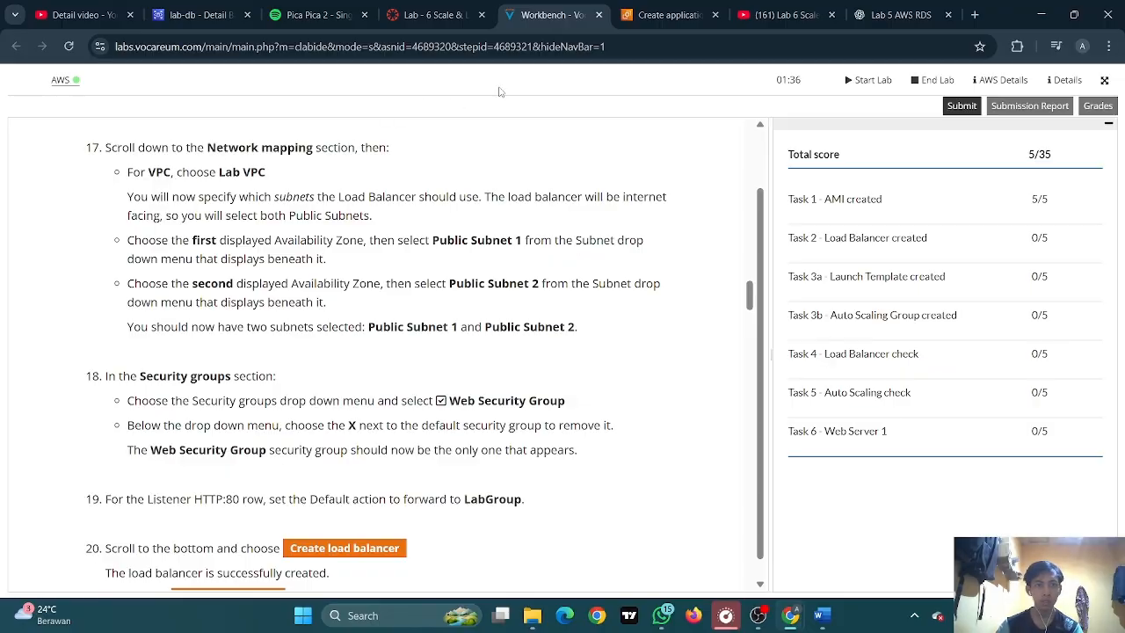
{"action": "left_click", "coordinate": [641, 12]}
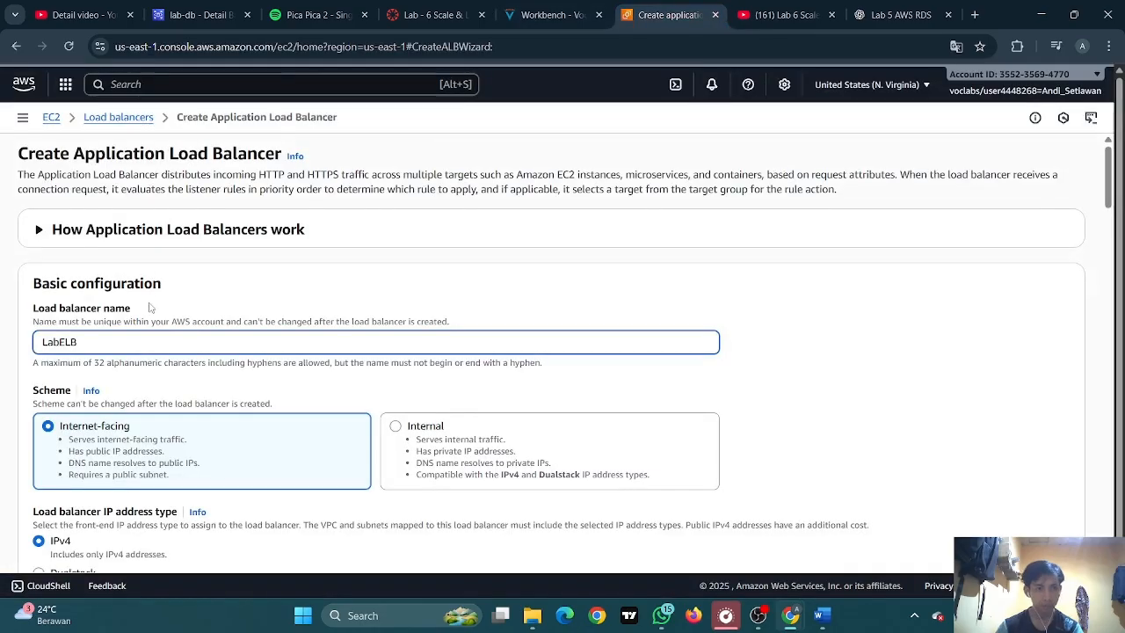
{"action": "scroll", "coordinate": [150, 306], "scroll_direction": "down", "scroll_amount": 4}
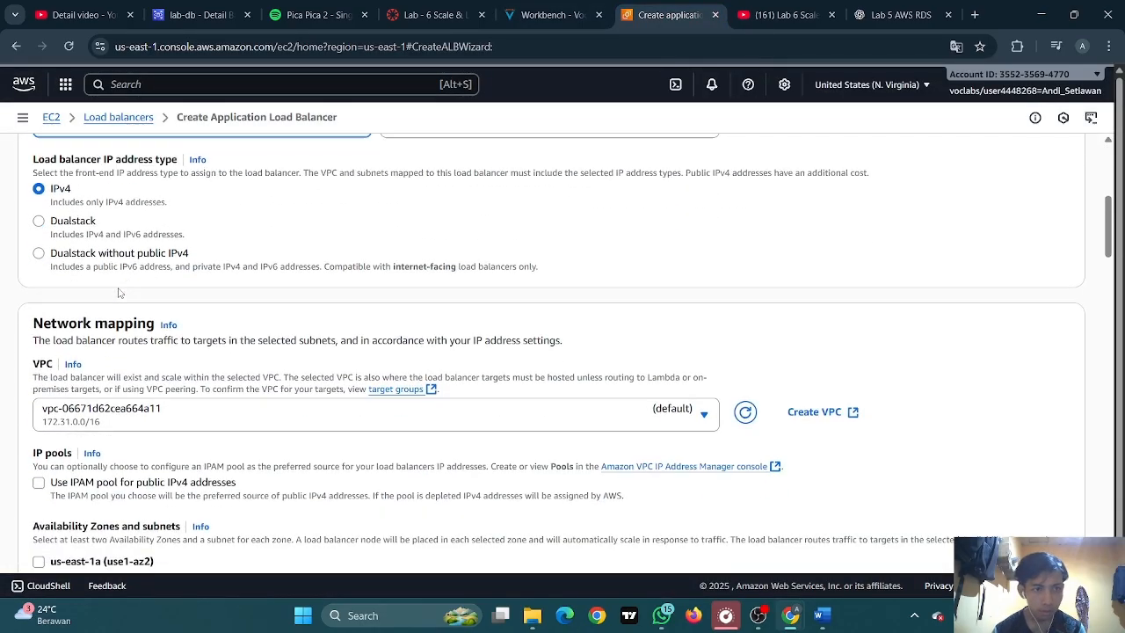
{"action": "scroll", "coordinate": [120, 292], "scroll_direction": "down", "scroll_amount": 1}
{"action": "left_click", "coordinate": [176, 327]}
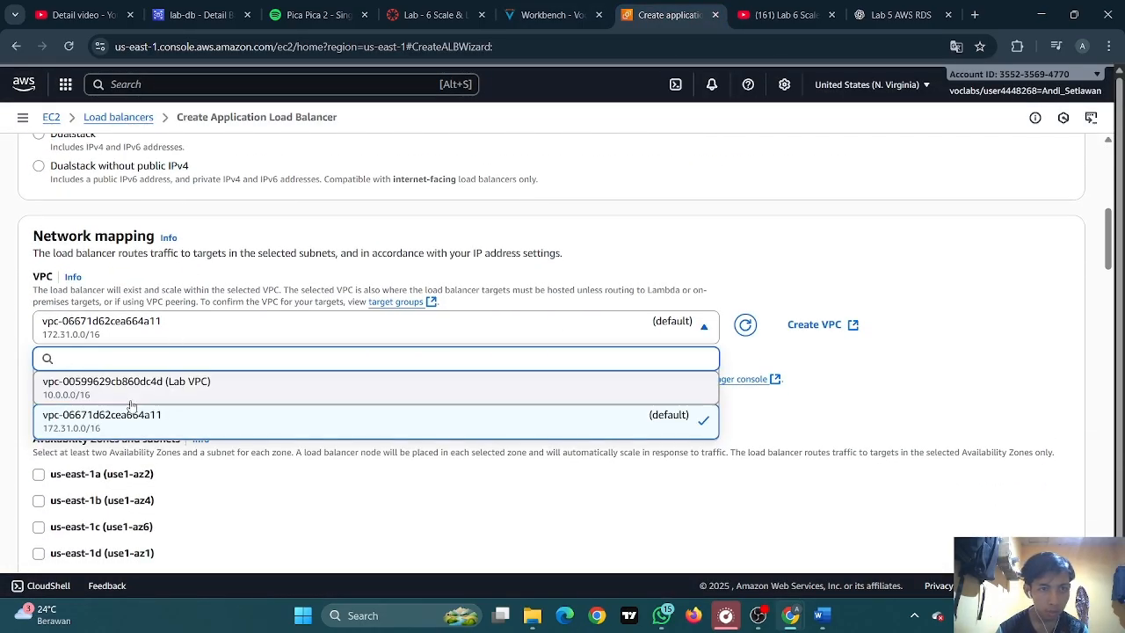
{"action": "left_click", "coordinate": [168, 385]}
{"action": "scroll", "coordinate": [504, 108], "scroll_direction": "down", "scroll_amount": 2}
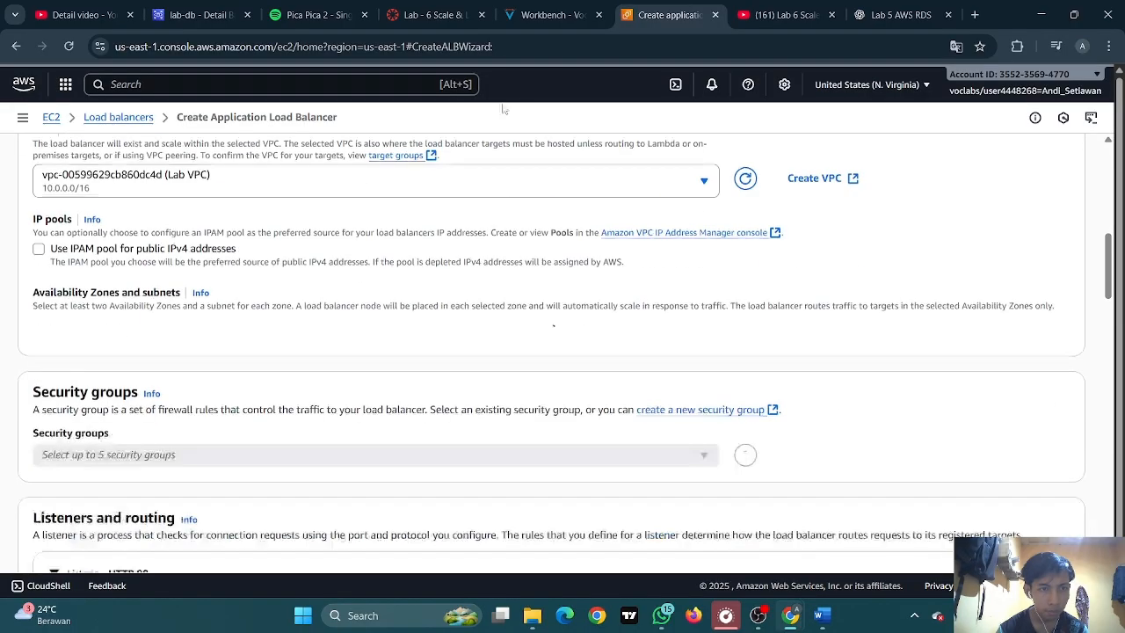
Reread lab guide steps 15 to 19 on the network mapping, security group and listener settings
{"action": "left_click", "coordinate": [552, 15]}
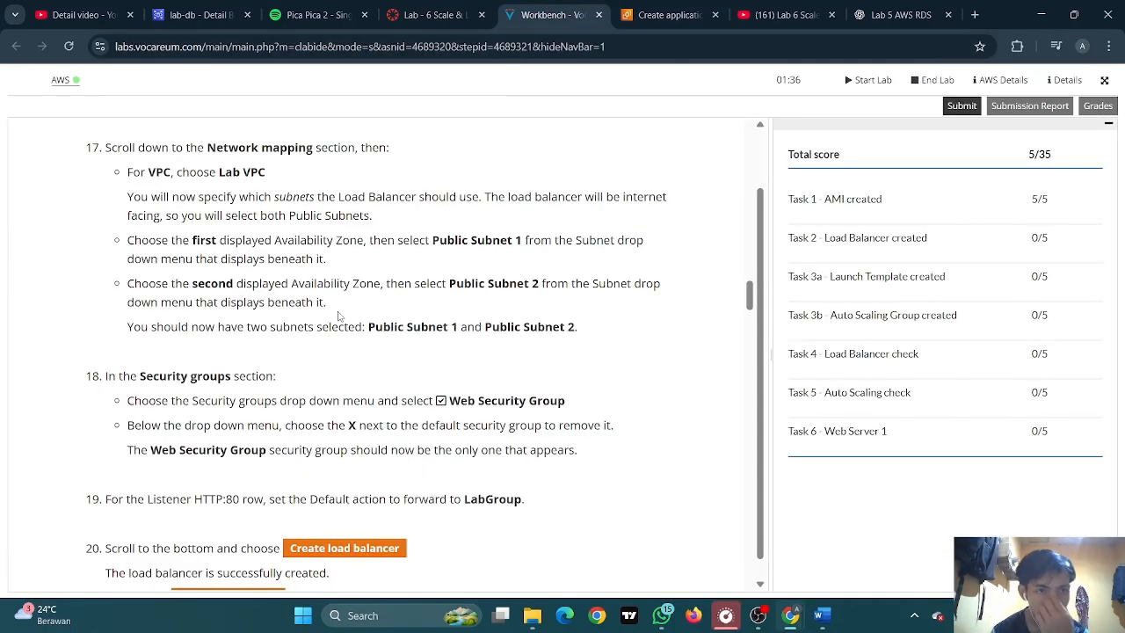
{"action": "scroll", "coordinate": [338, 316], "scroll_direction": "up", "scroll_amount": 2}
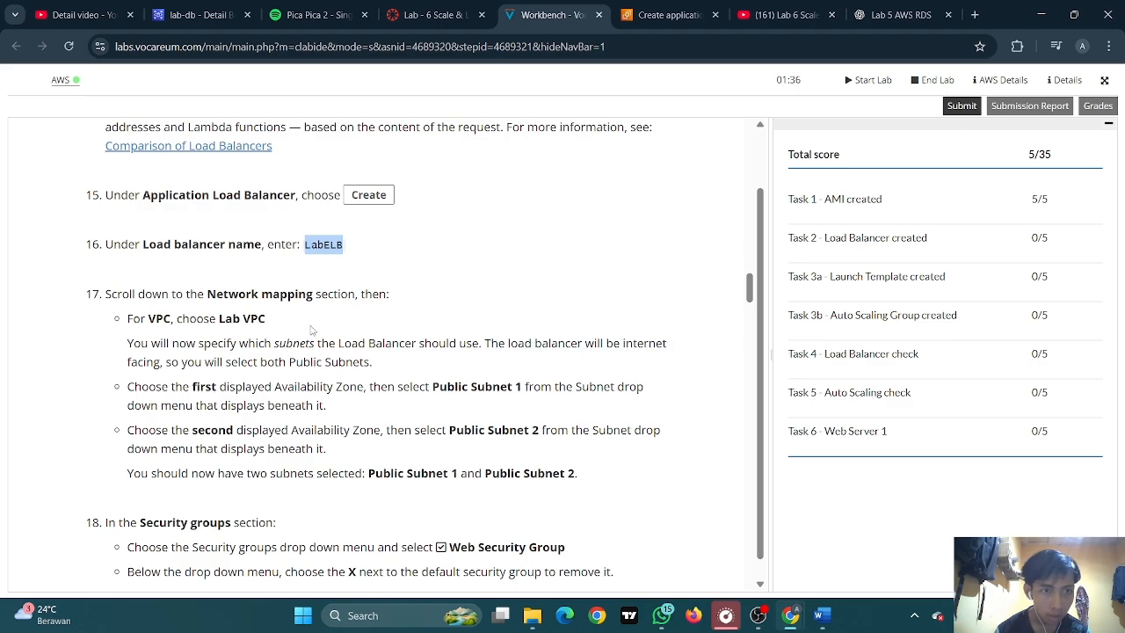
{"action": "scroll", "coordinate": [217, 358], "scroll_direction": "down", "scroll_amount": 1}
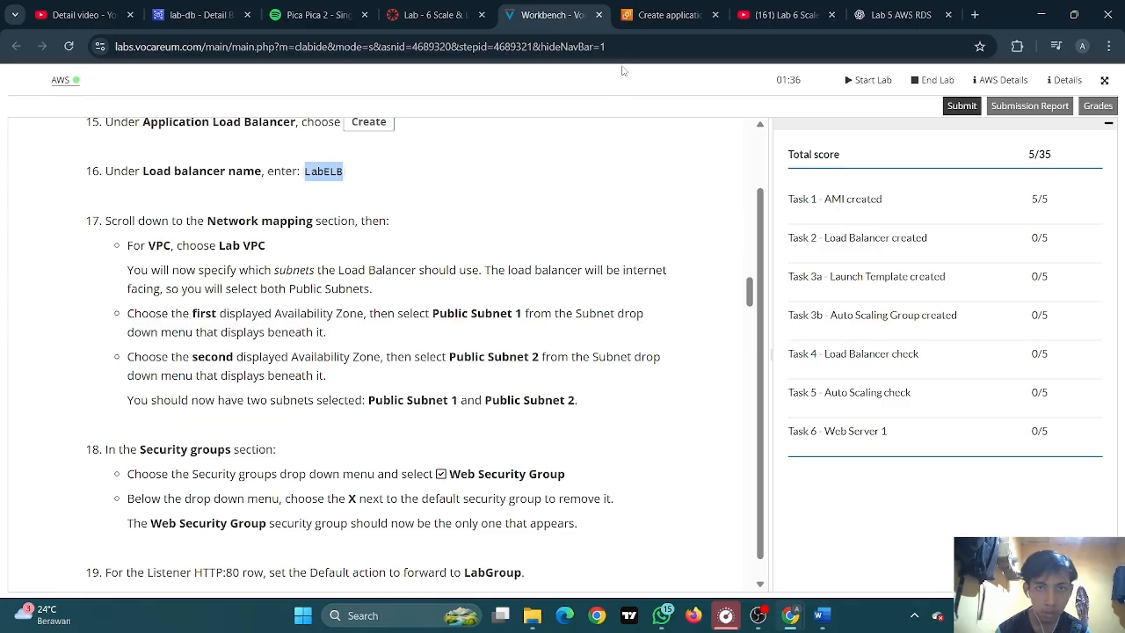
Examine the network mapping, security groups and HTTP:80 listener sections of the Application Load Balancer form against the lab guide
{"action": "left_click", "coordinate": [641, 15]}
{"action": "scroll", "coordinate": [145, 379], "scroll_direction": "down", "scroll_amount": 2}
{"action": "scroll", "coordinate": [145, 380], "scroll_direction": "up", "scroll_amount": 2}
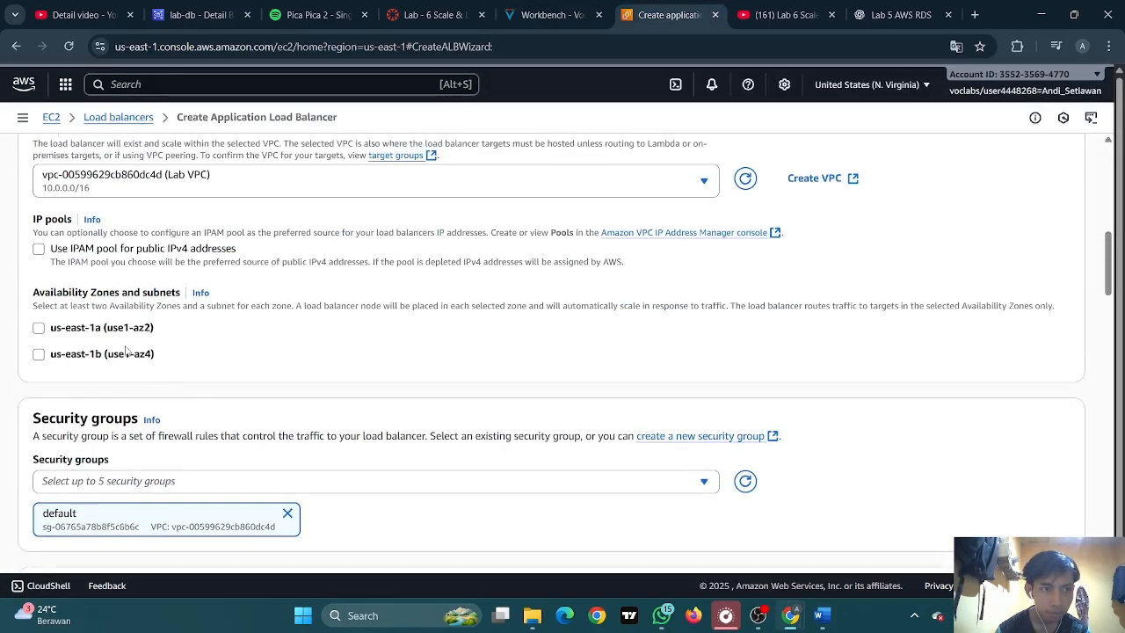
{"action": "scroll", "coordinate": [126, 351], "scroll_direction": "up", "scroll_amount": 2}
{"action": "scroll", "coordinate": [149, 350], "scroll_direction": "down", "scroll_amount": 3}
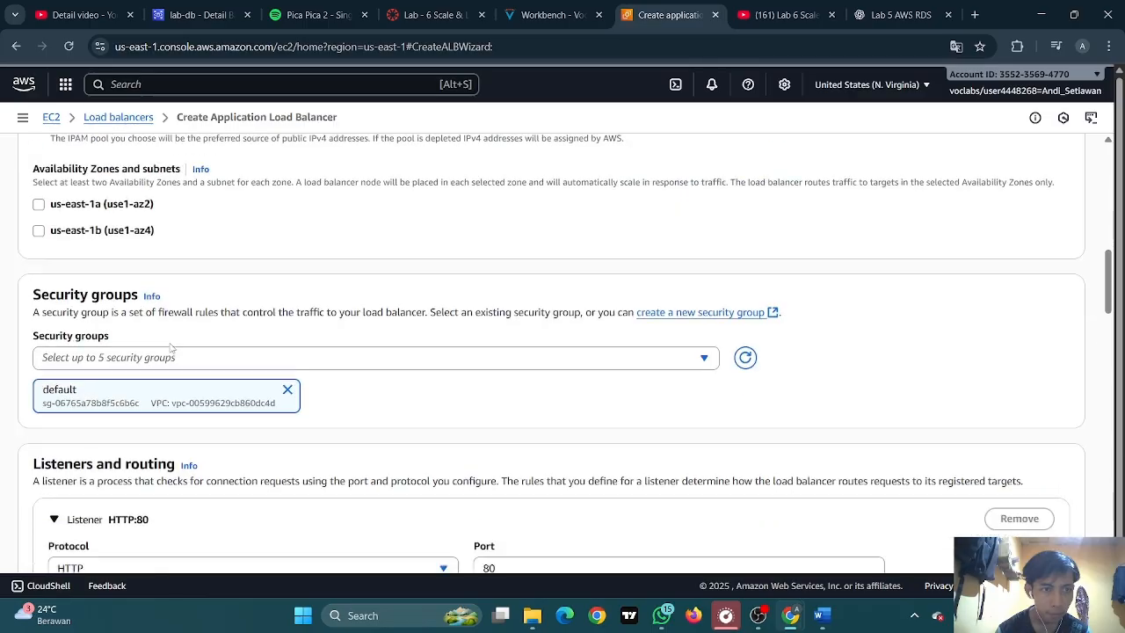
{"action": "scroll", "coordinate": [175, 352], "scroll_direction": "down", "scroll_amount": 3}
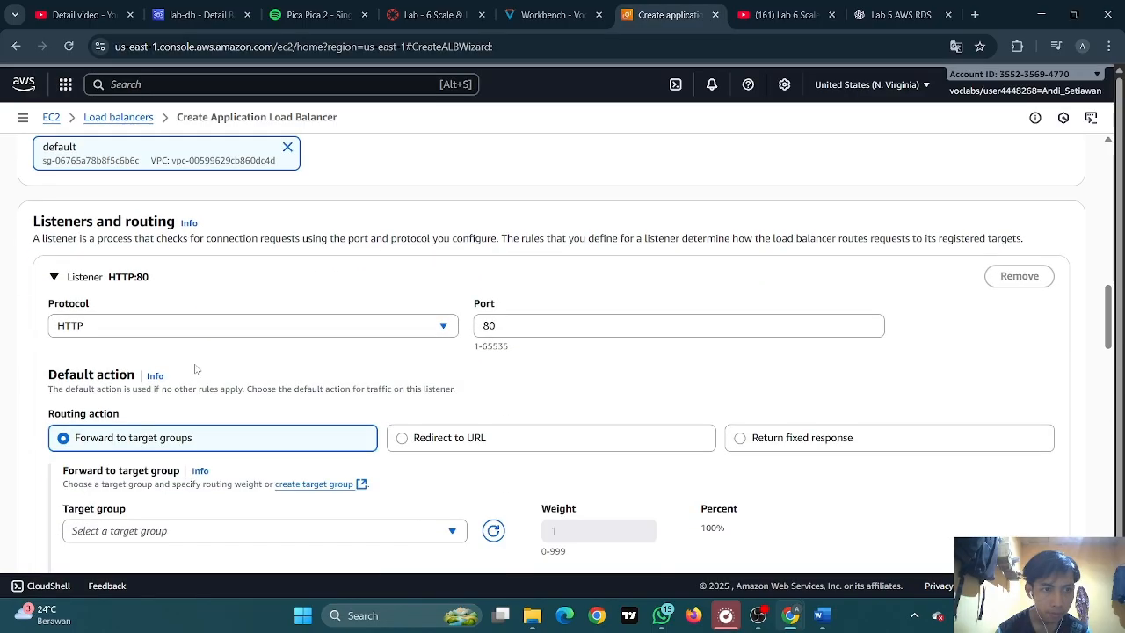
{"action": "scroll", "coordinate": [195, 369], "scroll_direction": "down", "scroll_amount": 4}
{"action": "scroll", "coordinate": [196, 369], "scroll_direction": "up", "scroll_amount": 5}
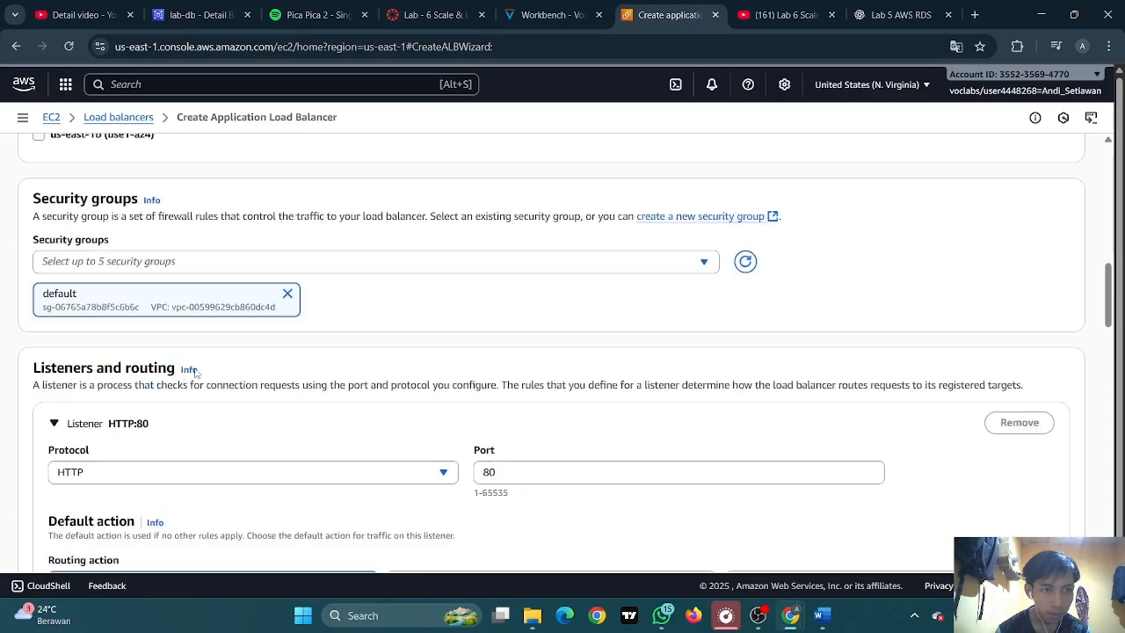
{"action": "scroll", "coordinate": [196, 373], "scroll_direction": "up", "scroll_amount": 1}
{"action": "scroll", "coordinate": [196, 374], "scroll_direction": "up", "scroll_amount": 2}
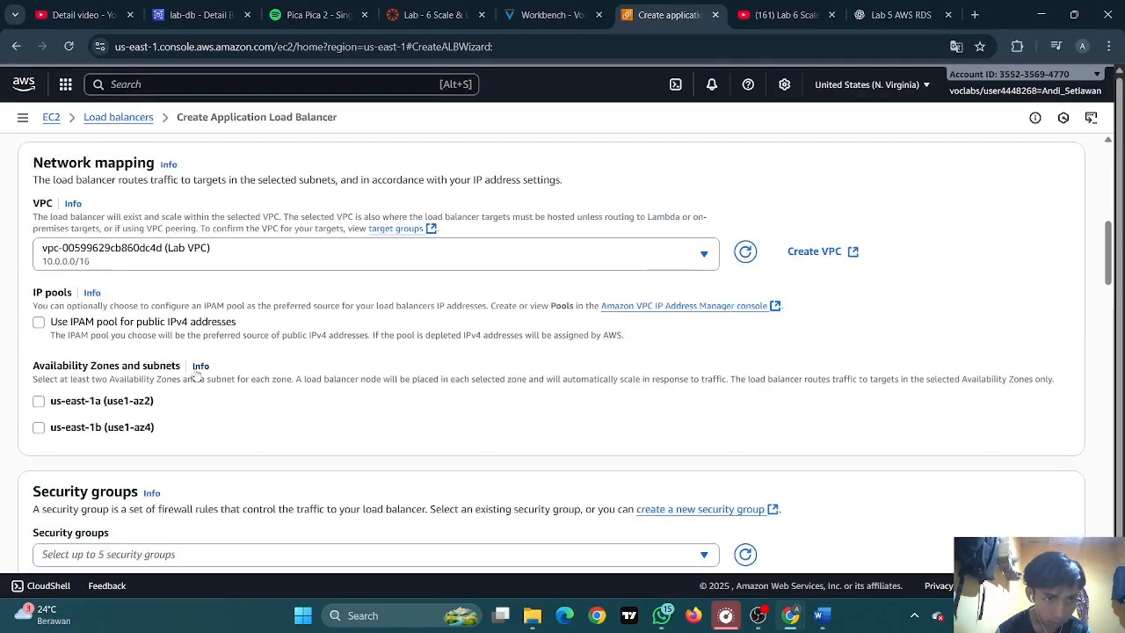
{"action": "scroll", "coordinate": [197, 376], "scroll_direction": "up", "scroll_amount": 3}
{"action": "scroll", "coordinate": [196, 376], "scroll_direction": "down", "scroll_amount": 1}
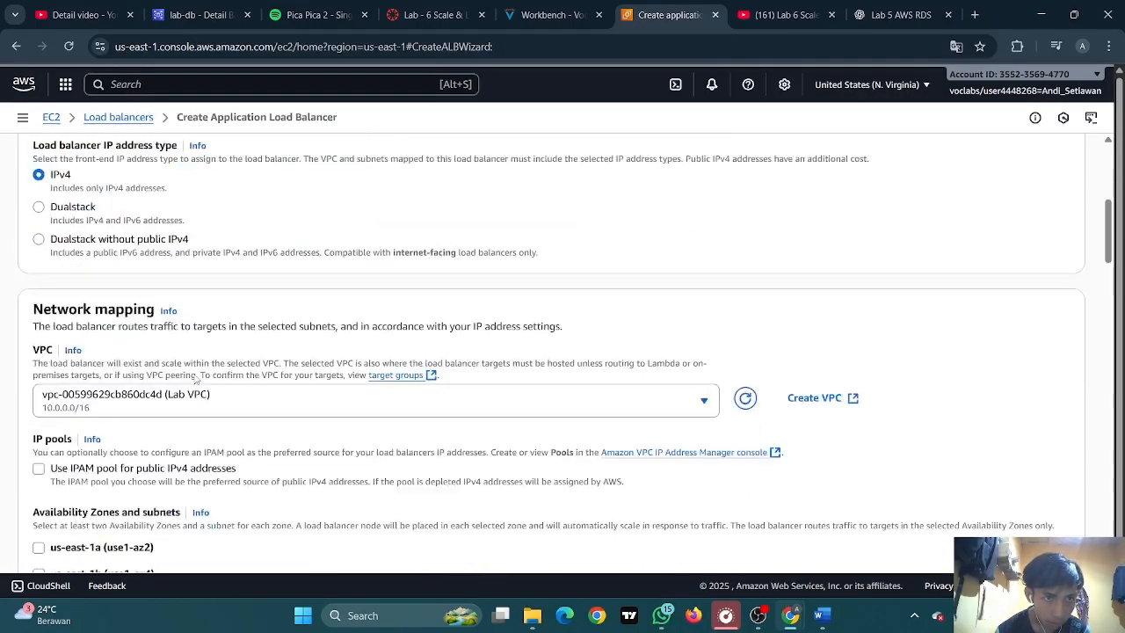
{"action": "scroll", "coordinate": [197, 378], "scroll_direction": "down", "scroll_amount": 2}
{"action": "scroll", "coordinate": [192, 378], "scroll_direction": "down", "scroll_amount": 4}
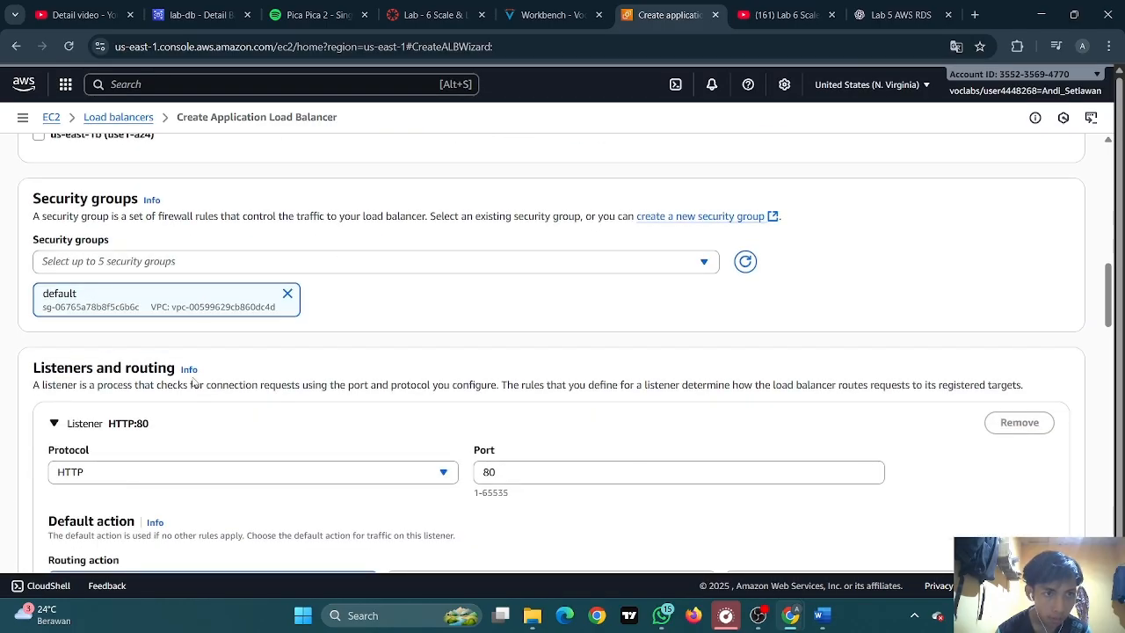
{"action": "scroll", "coordinate": [193, 381], "scroll_direction": "down", "scroll_amount": 1}
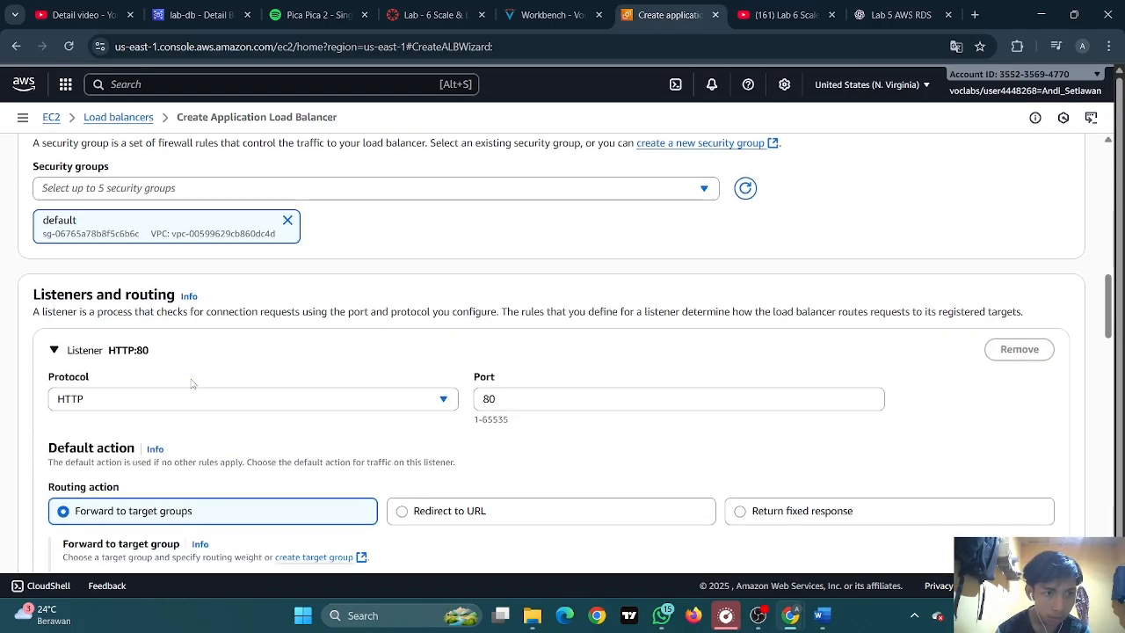
{"action": "scroll", "coordinate": [161, 389], "scroll_direction": "down", "scroll_amount": 3}
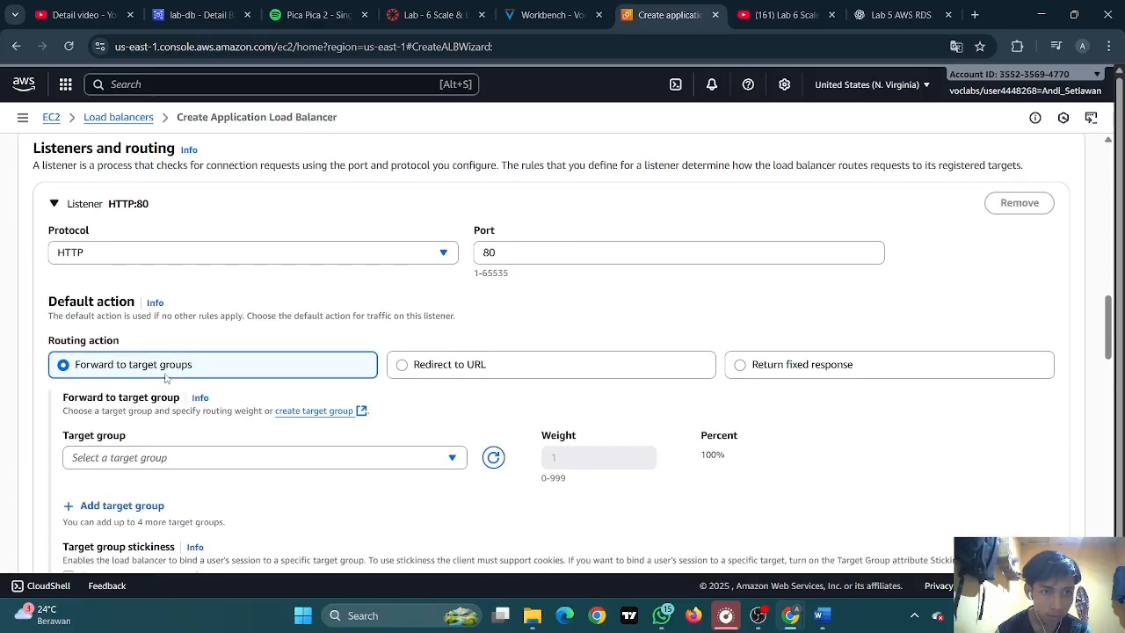
Look through the optional tags and service integrations and the review summary, and return to the network mapping
{"action": "scroll", "coordinate": [166, 378], "scroll_direction": "down", "scroll_amount": 6}
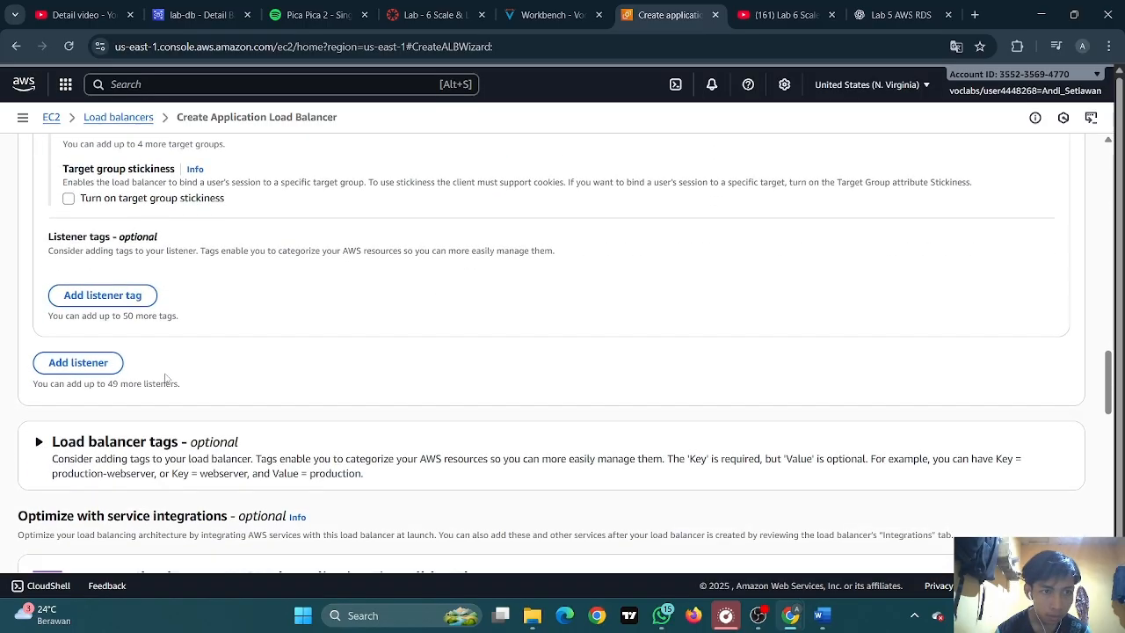
{"action": "scroll", "coordinate": [166, 377], "scroll_direction": "down", "scroll_amount": 8}
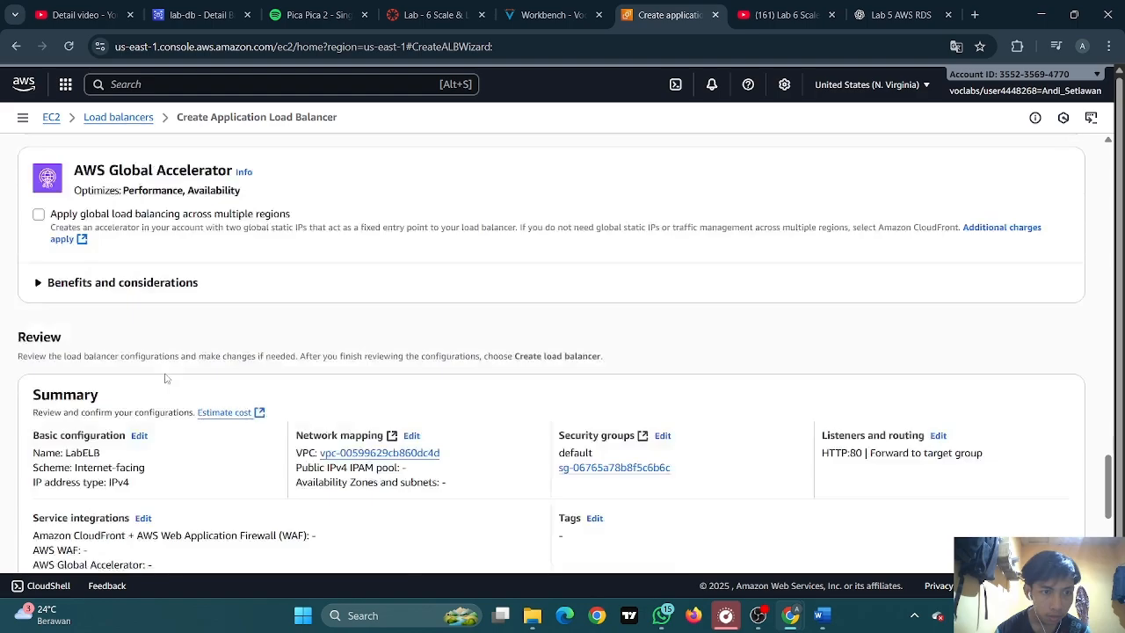
{"action": "scroll", "coordinate": [165, 377], "scroll_direction": "up", "scroll_amount": 2}
{"action": "scroll", "coordinate": [165, 378], "scroll_direction": "up", "scroll_amount": 7}
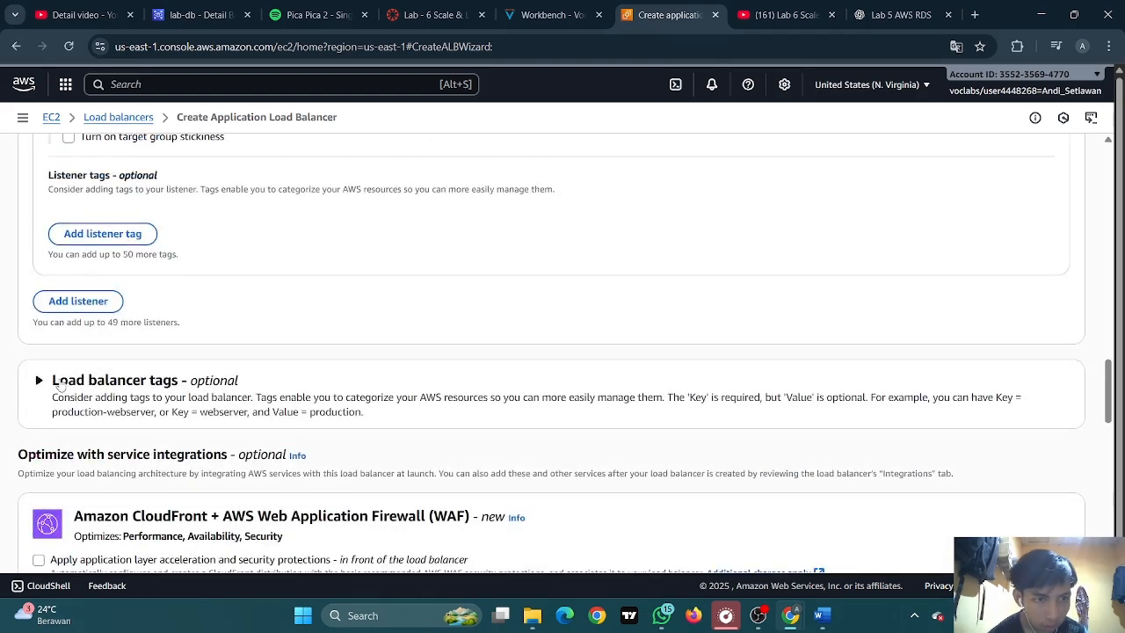
{"action": "left_click", "coordinate": [54, 382]}
{"action": "scroll", "coordinate": [71, 385], "scroll_direction": "up", "scroll_amount": 5}
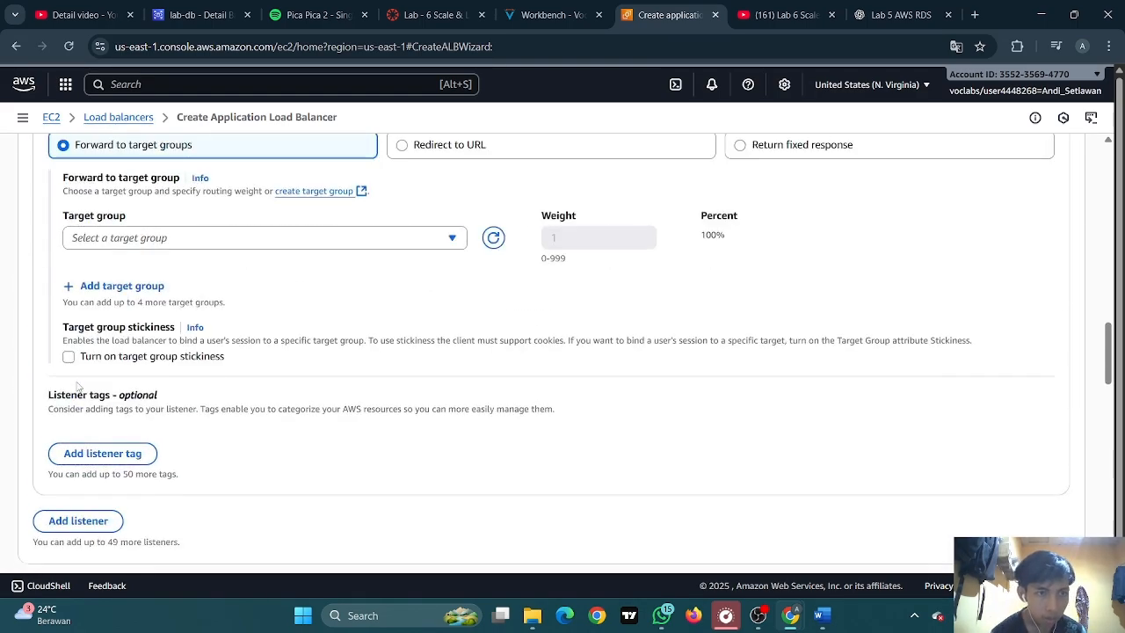
{"action": "scroll", "coordinate": [79, 386], "scroll_direction": "up", "scroll_amount": 7}
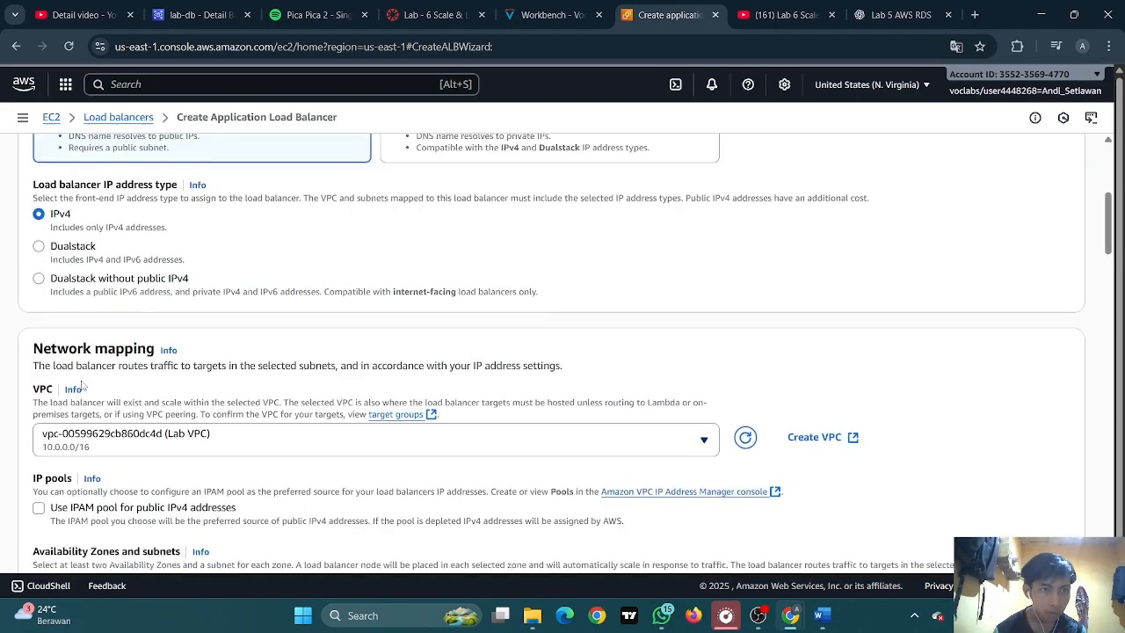
{"action": "scroll", "coordinate": [74, 386], "scroll_direction": "down", "scroll_amount": 2}
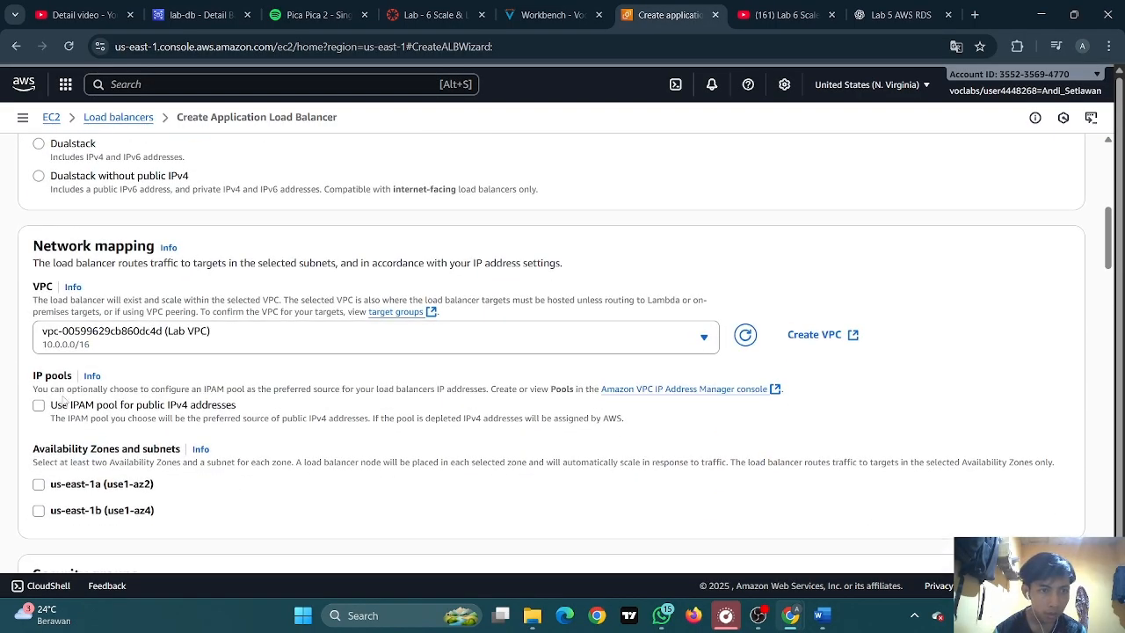
Try using an IPAM pool for public IPv4 addresses, turn it off again and recheck lab guide step 17
{"action": "left_click", "coordinate": [40, 405]}
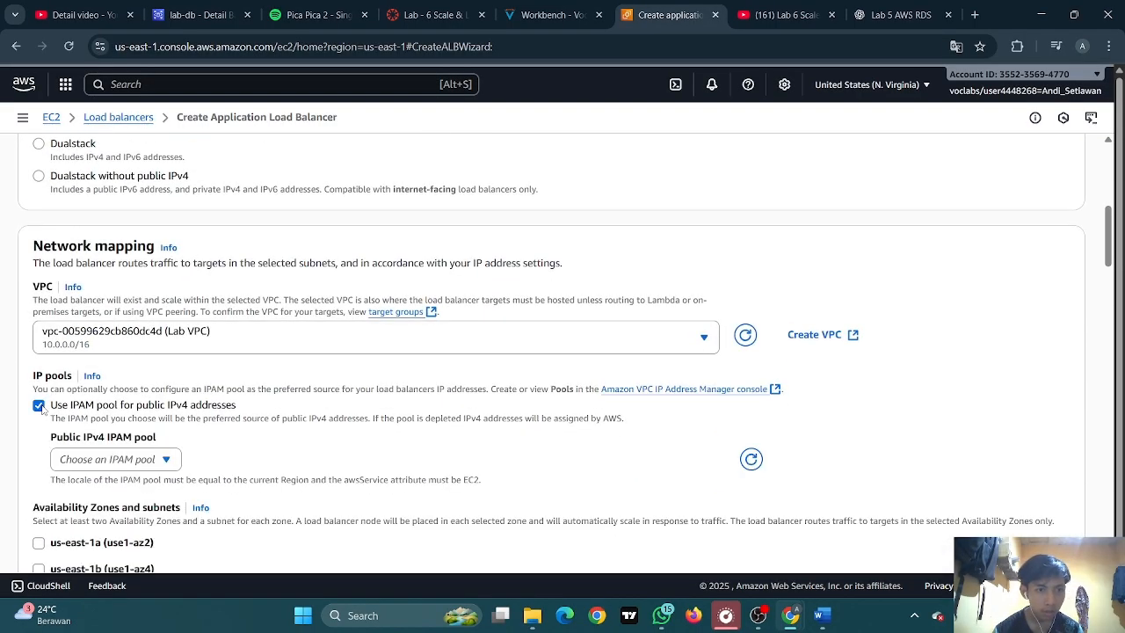
{"action": "left_click", "coordinate": [40, 405]}
{"action": "scroll", "coordinate": [247, 357], "scroll_direction": "down", "scroll_amount": 4}
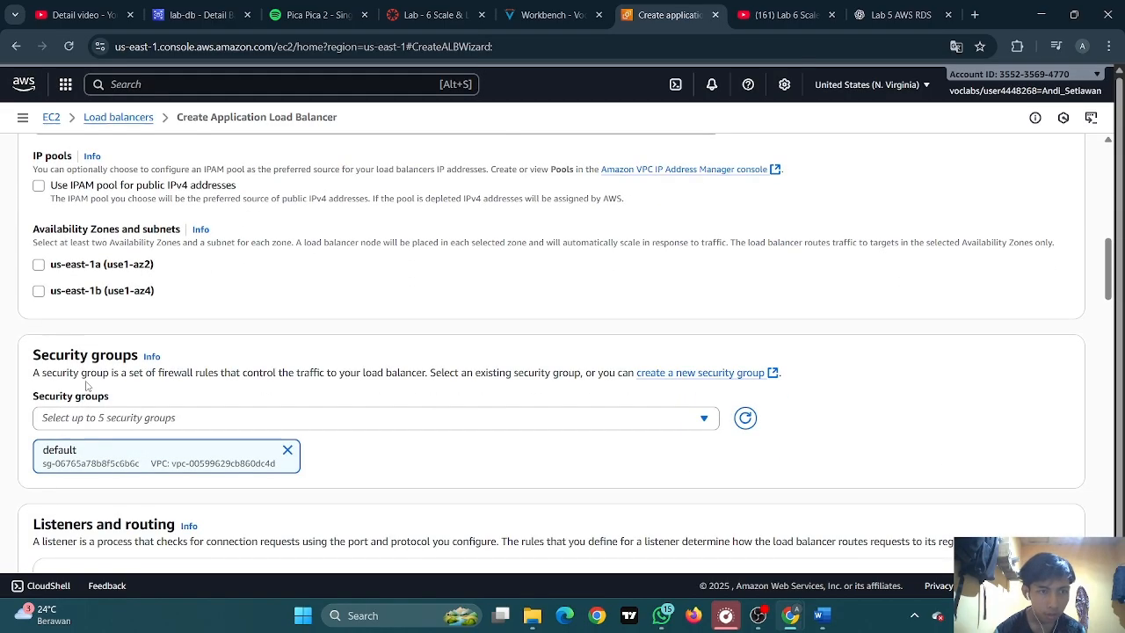
{"action": "left_click", "coordinate": [527, 9]}
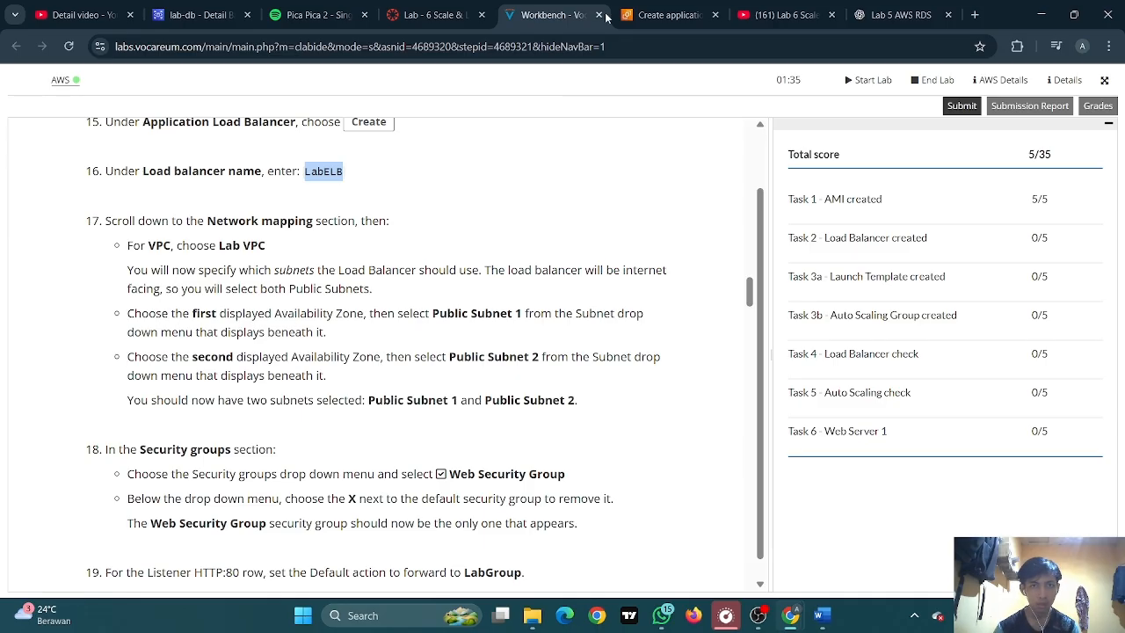
{"action": "left_click", "coordinate": [632, 15]}
Review the load balancer's basic configuration and briefly open the explanation of how Application Load Balancers work
{"action": "scroll", "coordinate": [297, 360], "scroll_direction": "up", "scroll_amount": 4}
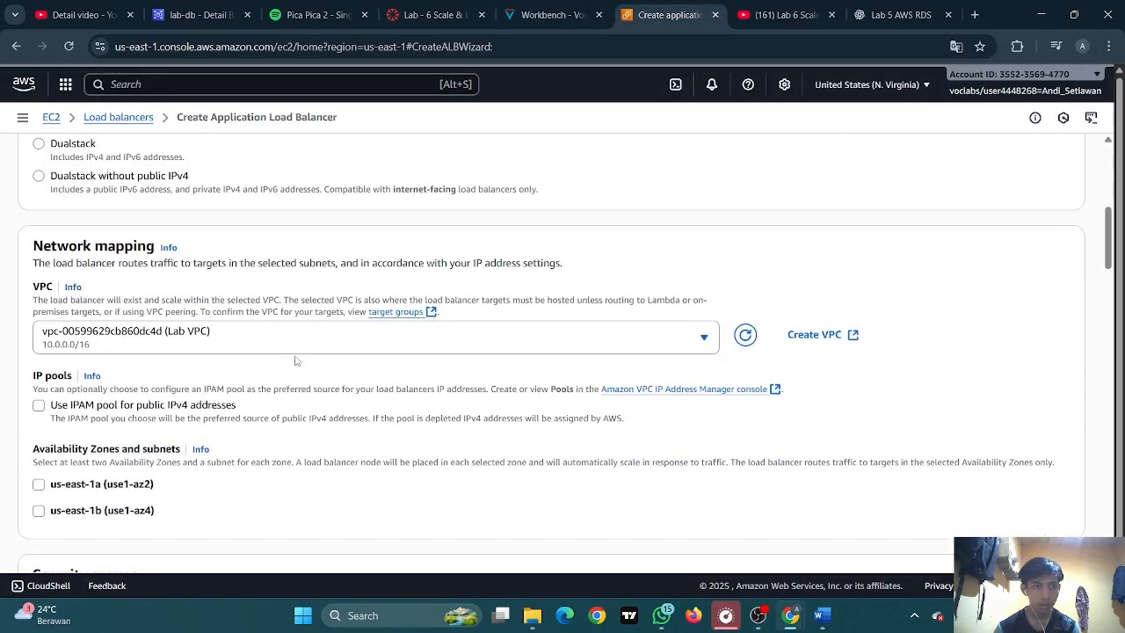
{"action": "scroll", "coordinate": [296, 360], "scroll_direction": "up", "scroll_amount": 4}
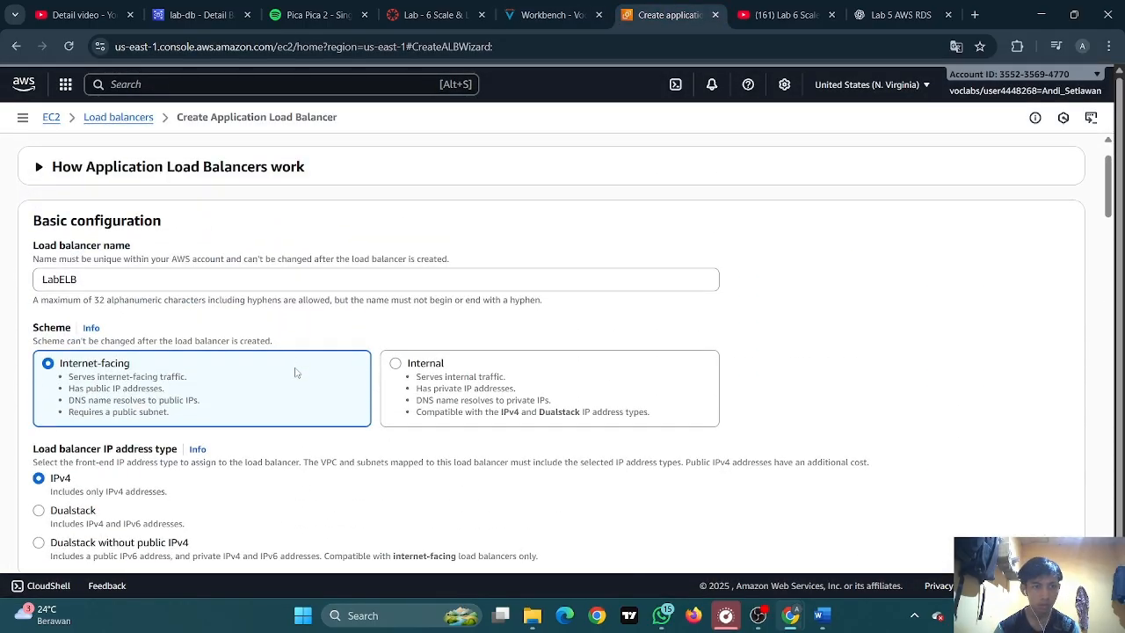
{"action": "scroll", "coordinate": [296, 373], "scroll_direction": "up", "scroll_amount": 1}
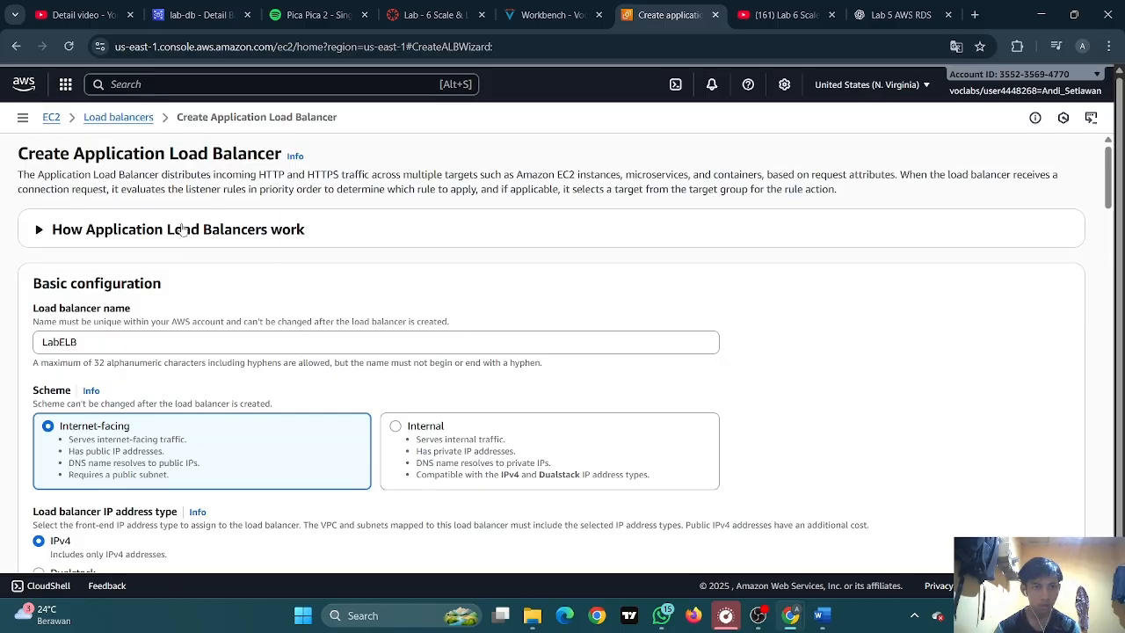
{"action": "left_click", "coordinate": [182, 230]}
{"action": "left_click", "coordinate": [182, 229]}
{"action": "scroll", "coordinate": [182, 229], "scroll_direction": "down", "scroll_amount": 3}
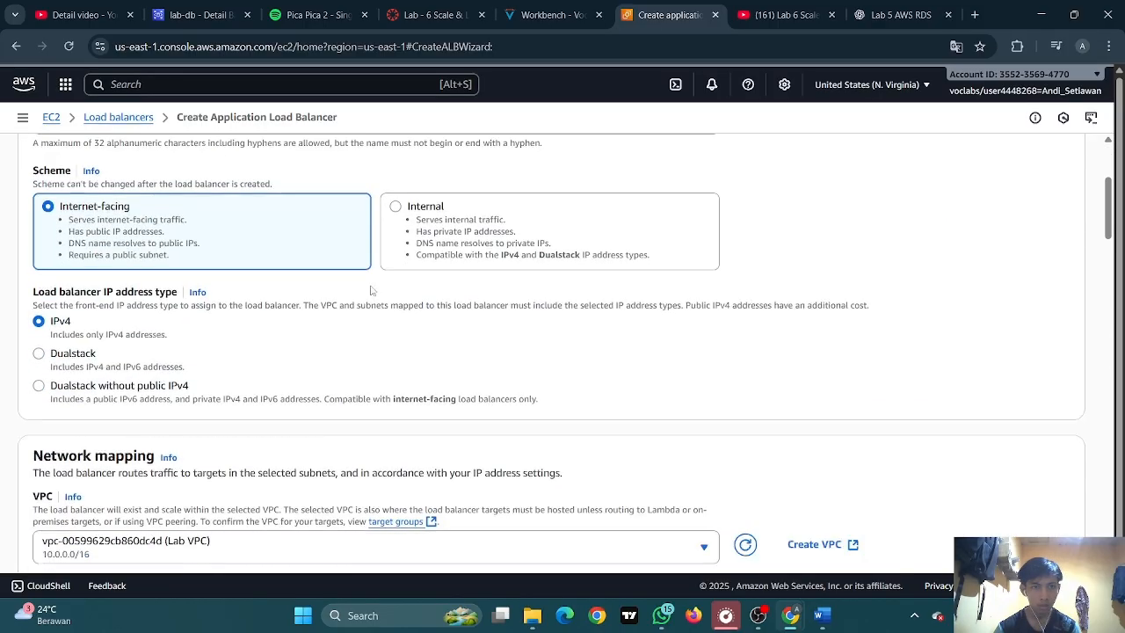
Try the Internal scheme for the load balancer and switch back to Internet-facing
{"action": "left_click", "coordinate": [453, 234]}
{"action": "scroll", "coordinate": [453, 234], "scroll_direction": "down", "scroll_amount": 5}
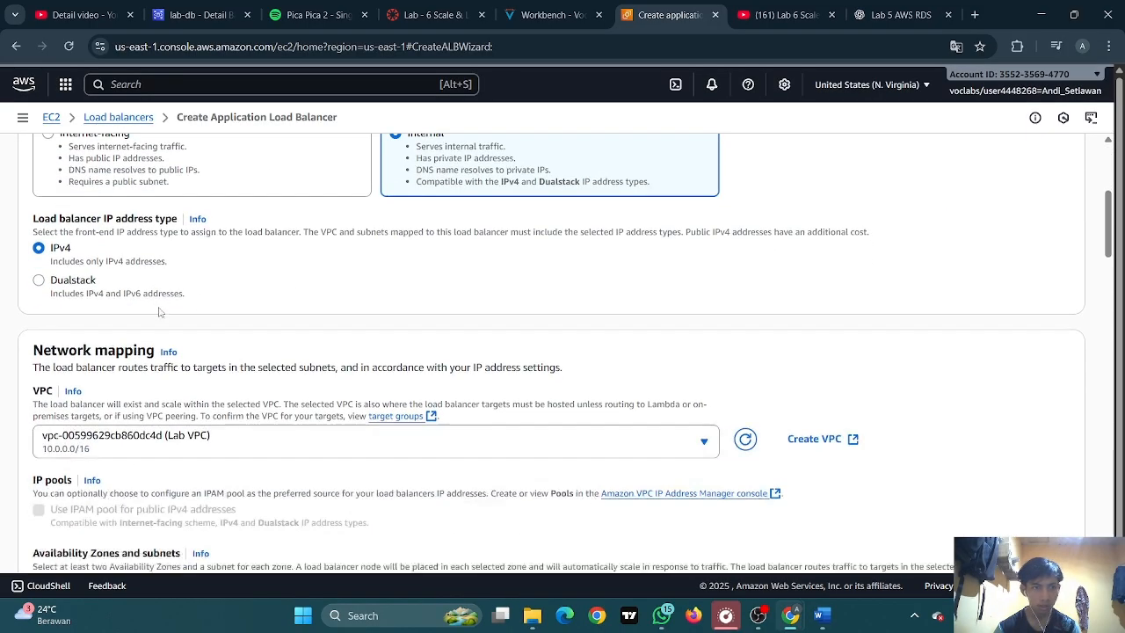
{"action": "scroll", "coordinate": [128, 342], "scroll_direction": "up", "scroll_amount": 4}
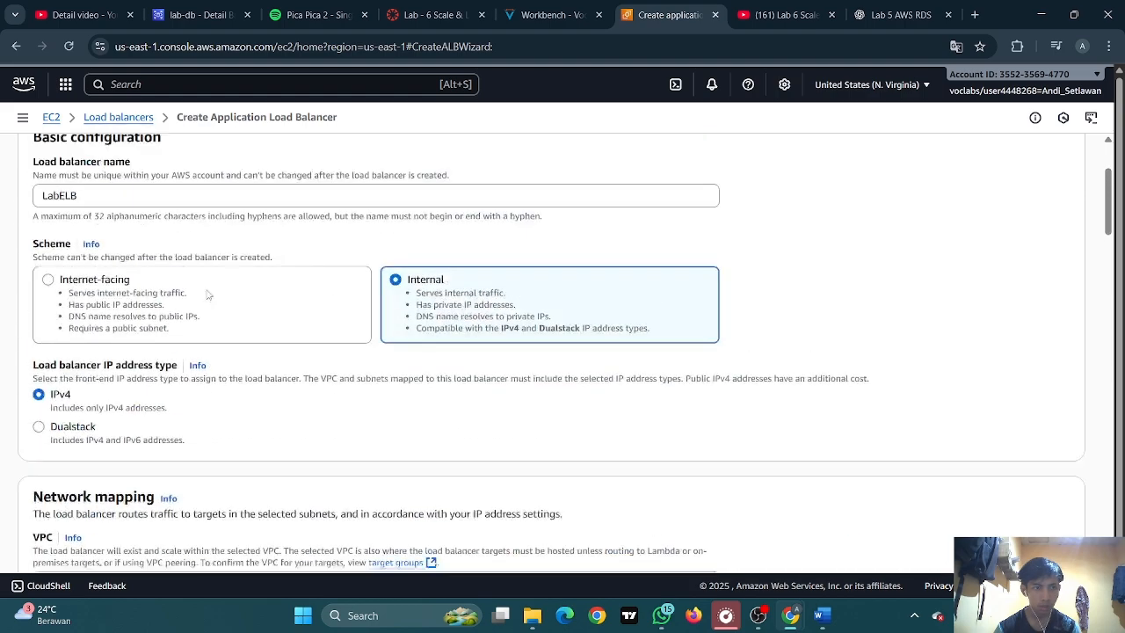
{"action": "left_click", "coordinate": [212, 291]}
{"action": "scroll", "coordinate": [324, 299], "scroll_direction": "down", "scroll_amount": 4}
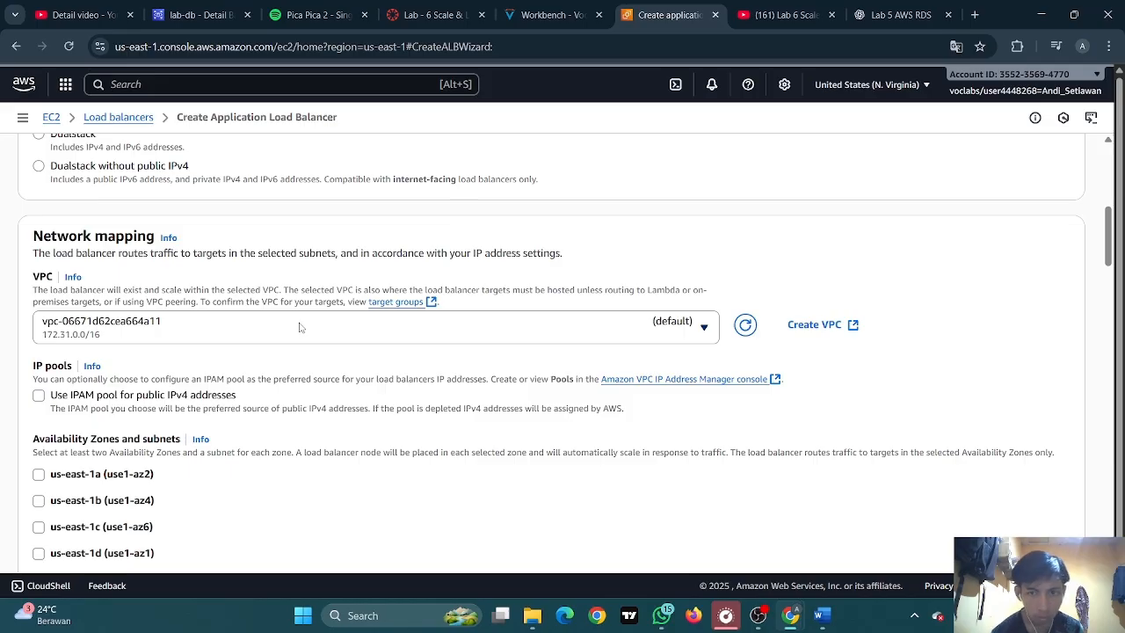
Check which public IPv4 IPAM pools are available and turn the IPAM pool option off again
{"action": "scroll", "coordinate": [299, 325], "scroll_direction": "down", "scroll_amount": 1}
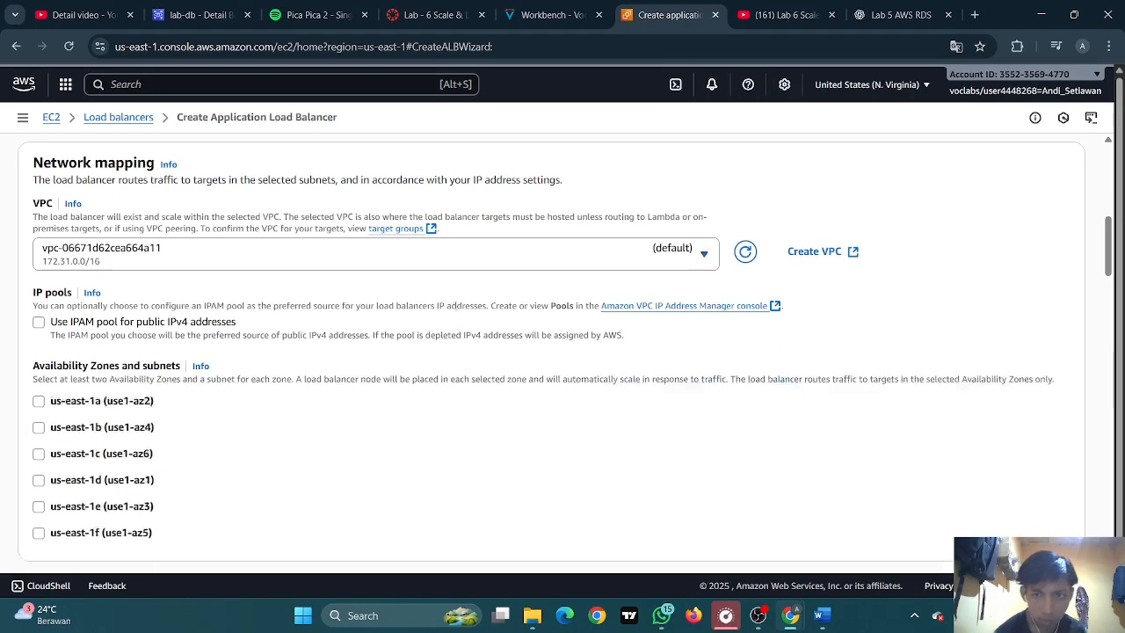
{"action": "left_click", "coordinate": [38, 322]}
{"action": "left_click", "coordinate": [101, 385]}
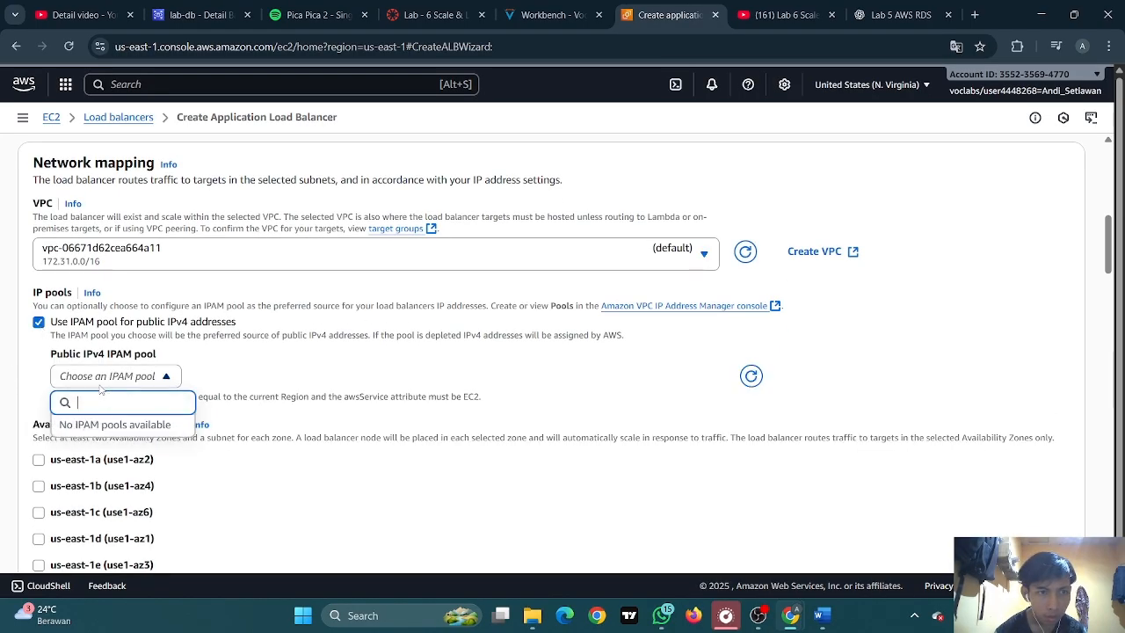
{"action": "left_click", "coordinate": [100, 385]}
{"action": "left_click", "coordinate": [100, 385]}
{"action": "left_click", "coordinate": [100, 384]}
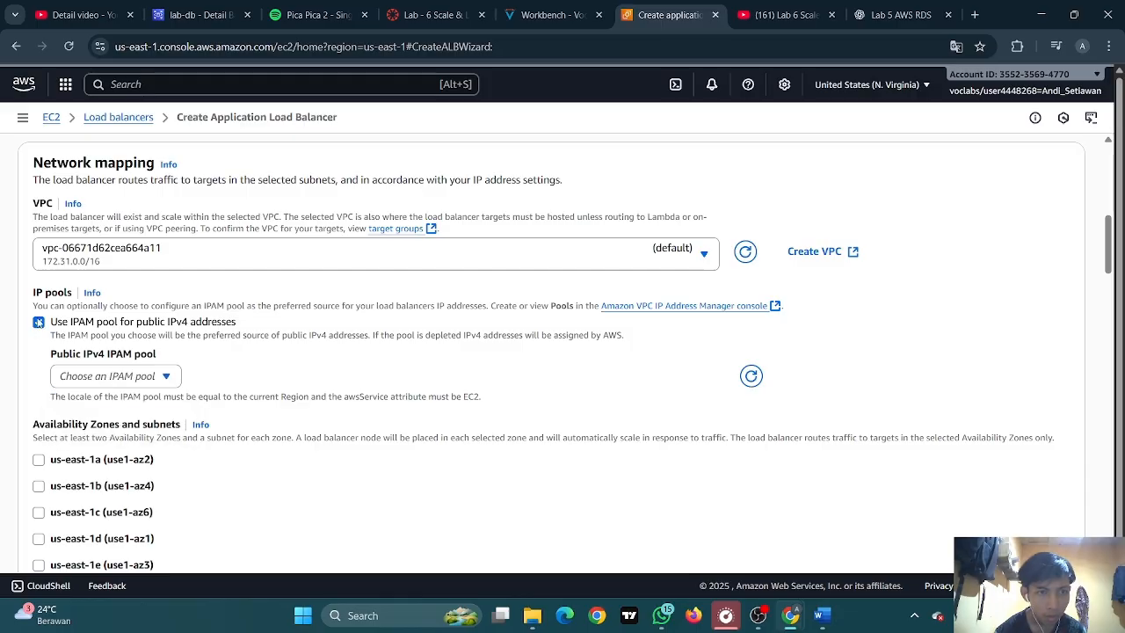
{"action": "left_click", "coordinate": [39, 322]}
Examine the selectable security groups and the protocol and default action settings of the HTTP:80 listener
{"action": "scroll", "coordinate": [166, 331], "scroll_direction": "down", "scroll_amount": 5}
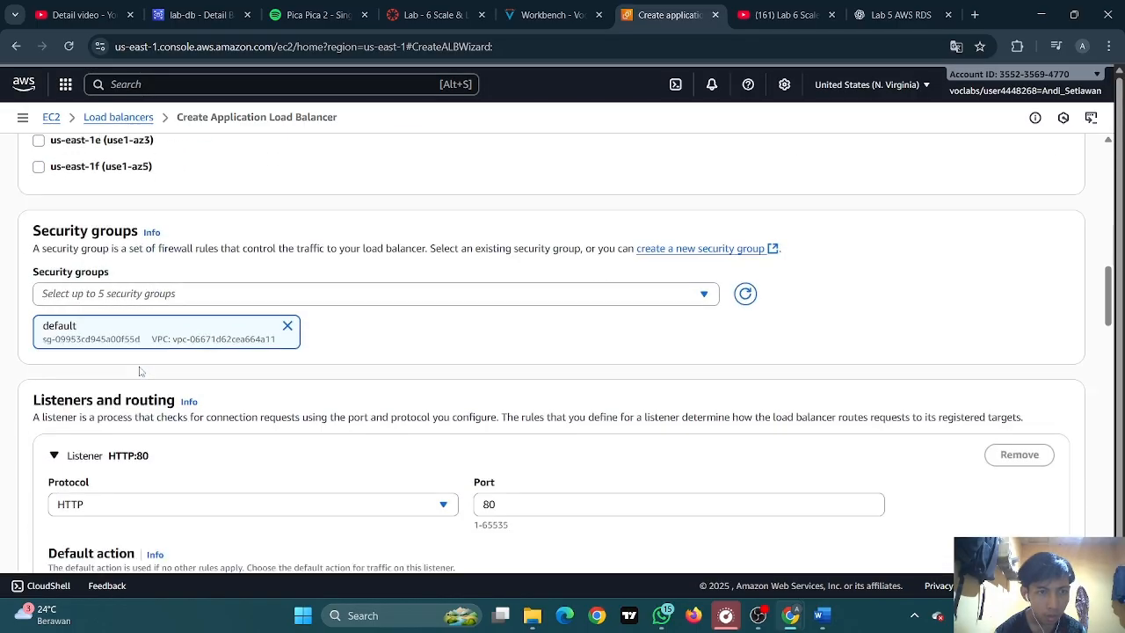
{"action": "left_click", "coordinate": [108, 299]}
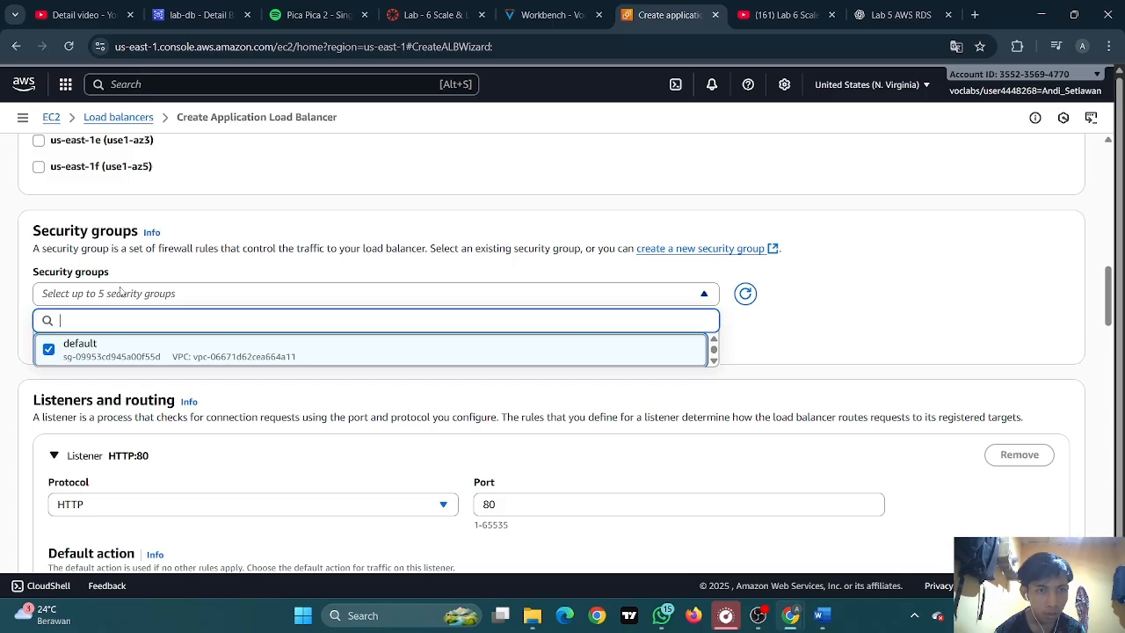
{"action": "left_click", "coordinate": [138, 266]}
{"action": "scroll", "coordinate": [180, 308], "scroll_direction": "down", "scroll_amount": 2}
{"action": "scroll", "coordinate": [115, 370], "scroll_direction": "down", "scroll_amount": 3}
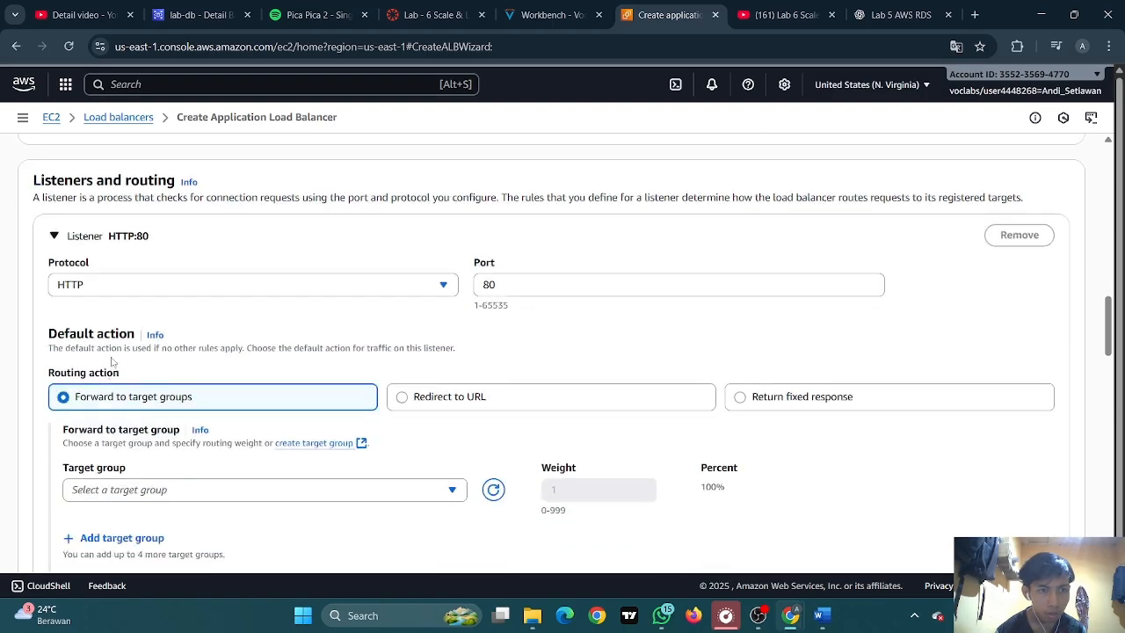
{"action": "left_click", "coordinate": [128, 286]}
{"action": "left_click", "coordinate": [296, 286]}
{"action": "scroll", "coordinate": [334, 290], "scroll_direction": "down", "scroll_amount": 1}
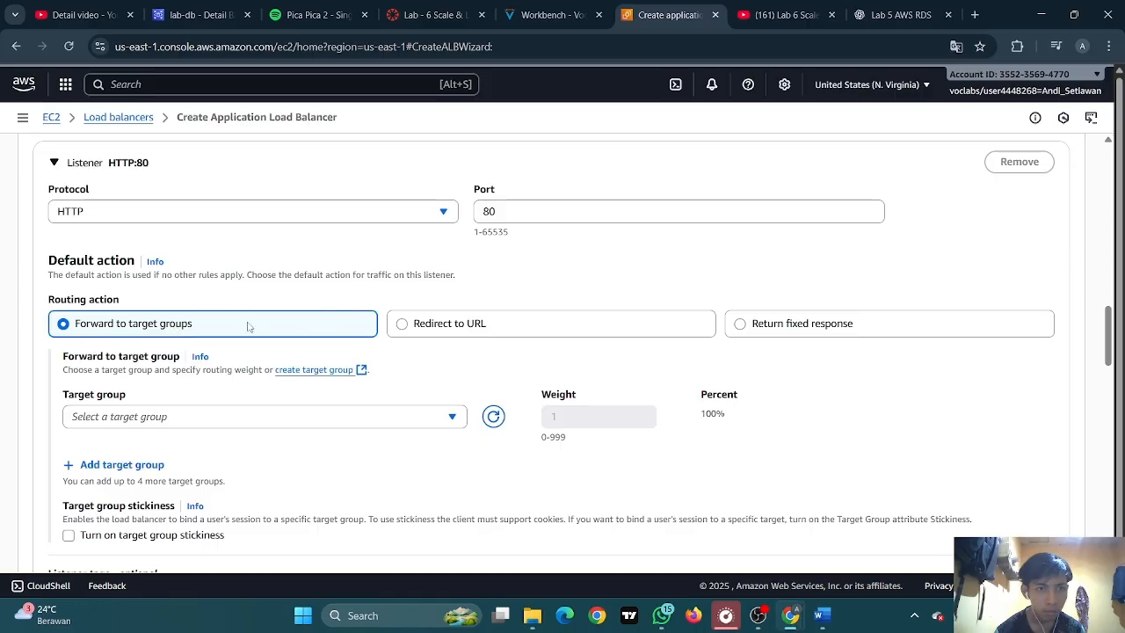
Add a blank tag row to the load balancer's optional tags
{"action": "scroll", "coordinate": [241, 339], "scroll_direction": "down", "scroll_amount": 5}
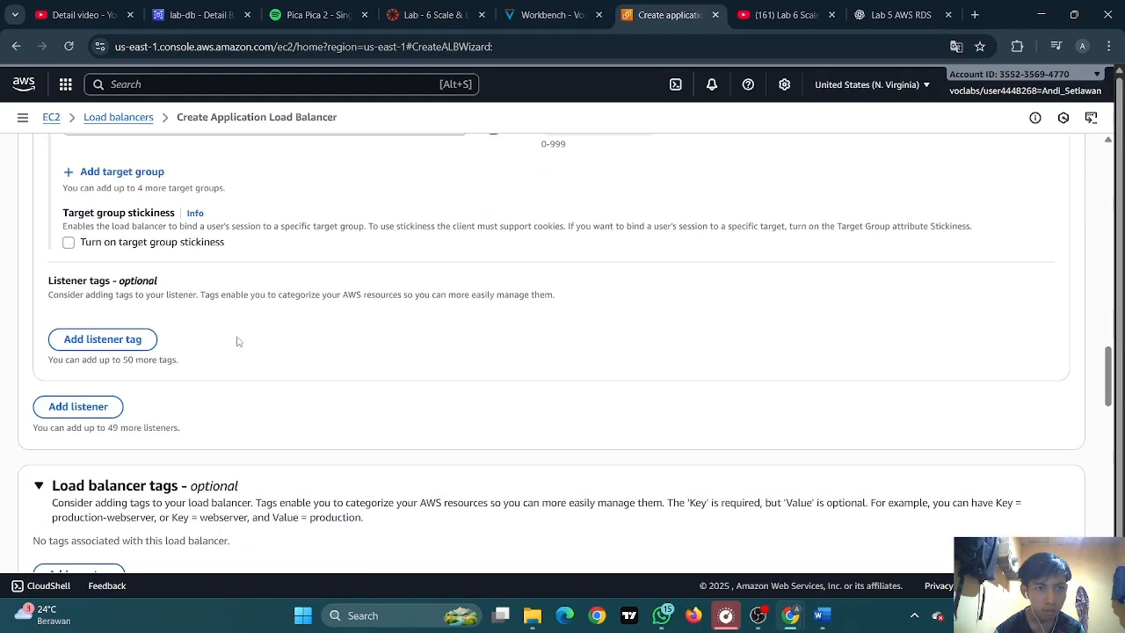
{"action": "scroll", "coordinate": [207, 354], "scroll_direction": "down", "scroll_amount": 4}
{"action": "scroll", "coordinate": [105, 354], "scroll_direction": "up", "scroll_amount": 2}
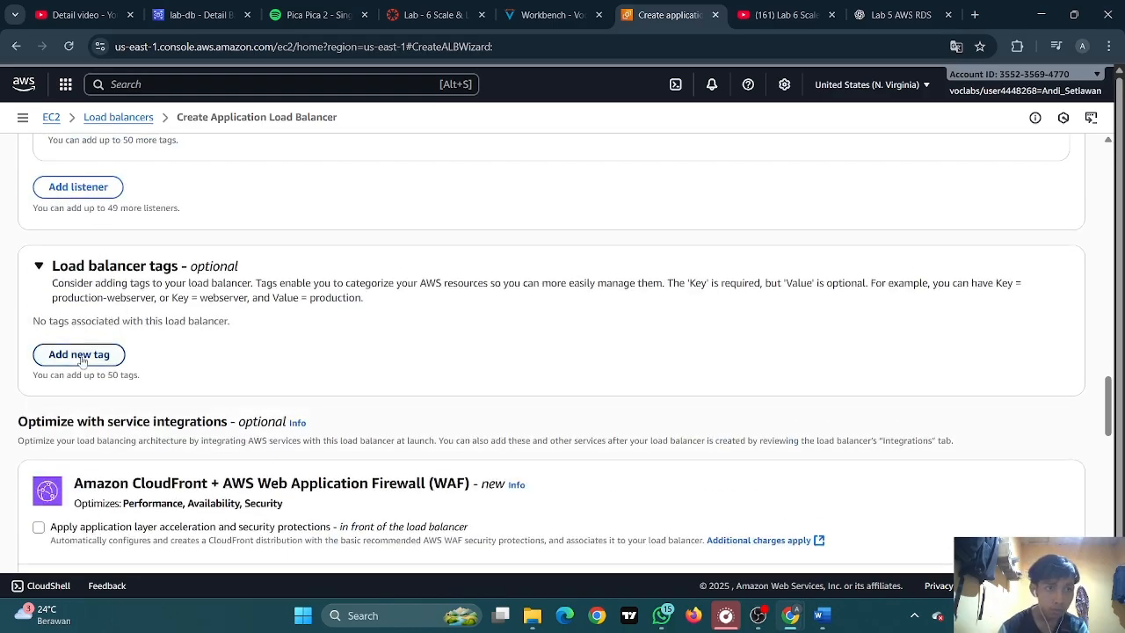
{"action": "left_click", "coordinate": [79, 352]}
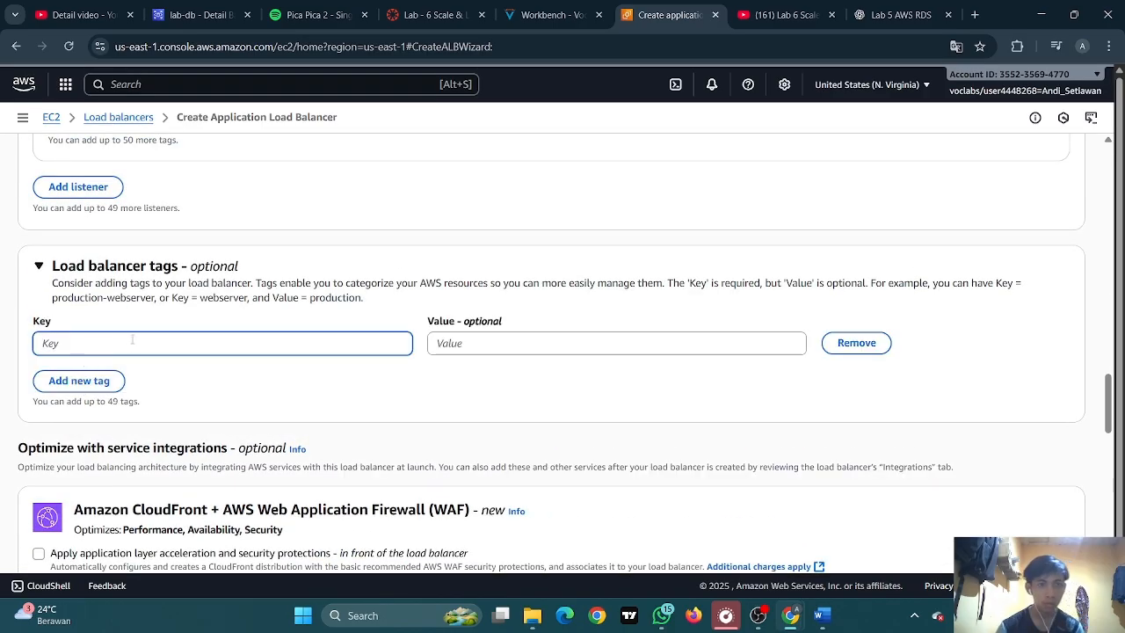
{"action": "scroll", "coordinate": [493, 415], "scroll_direction": "up", "scroll_amount": 2}
{"action": "left_click", "coordinate": [758, 615]}
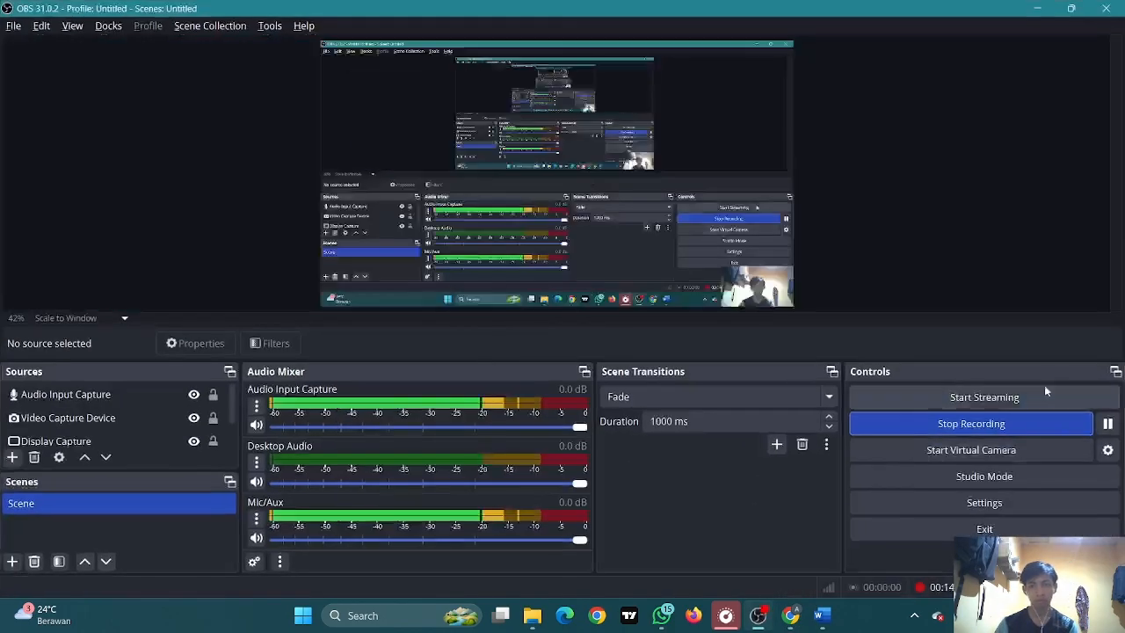
{"action": "left_click", "coordinate": [1036, 9]}
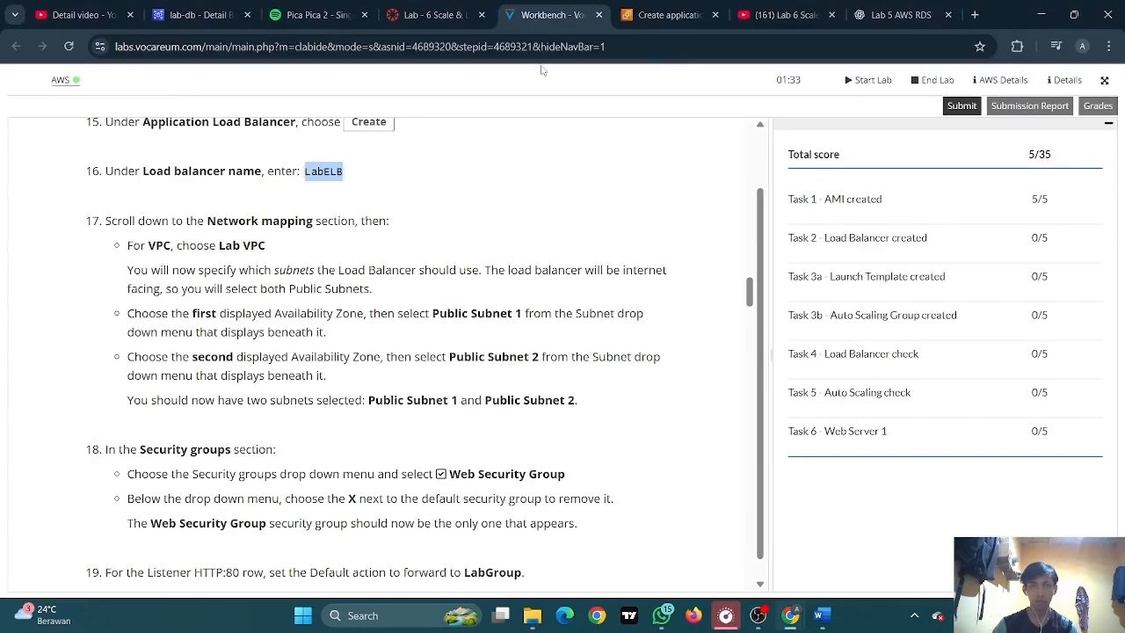
Examine the HTTP:80 listener's routing action, target group and stickiness settings, and collapse the listener's details
{"action": "left_click", "coordinate": [658, 11]}
{"action": "scroll", "coordinate": [201, 258], "scroll_direction": "down", "scroll_amount": 1}
{"action": "scroll", "coordinate": [202, 270], "scroll_direction": "up", "scroll_amount": 7}
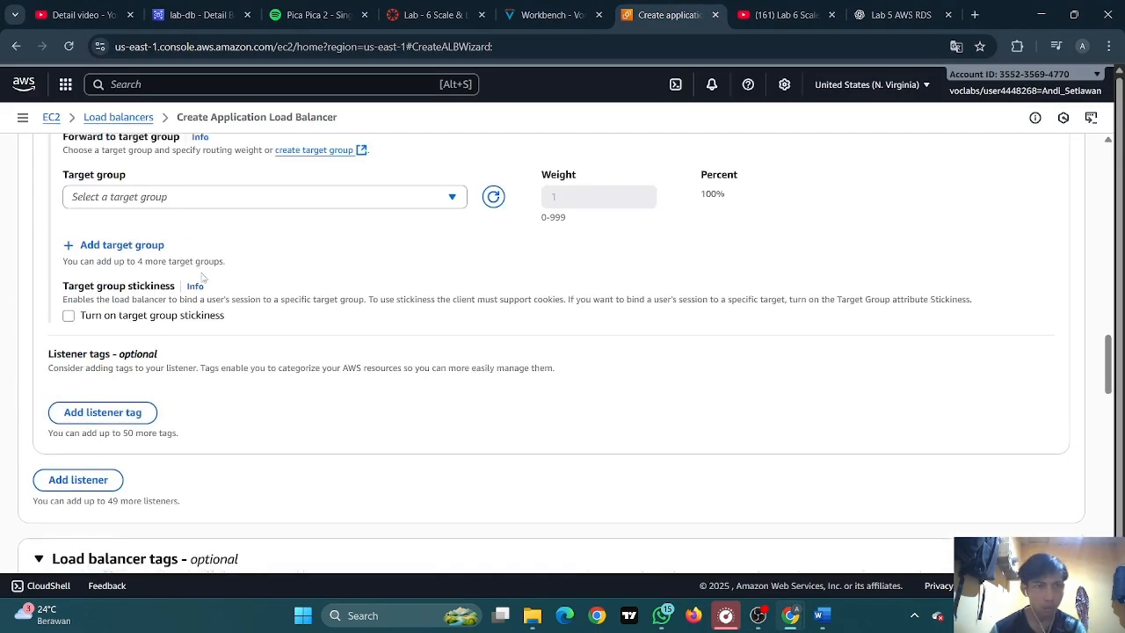
{"action": "scroll", "coordinate": [202, 274], "scroll_direction": "down", "scroll_amount": 2}
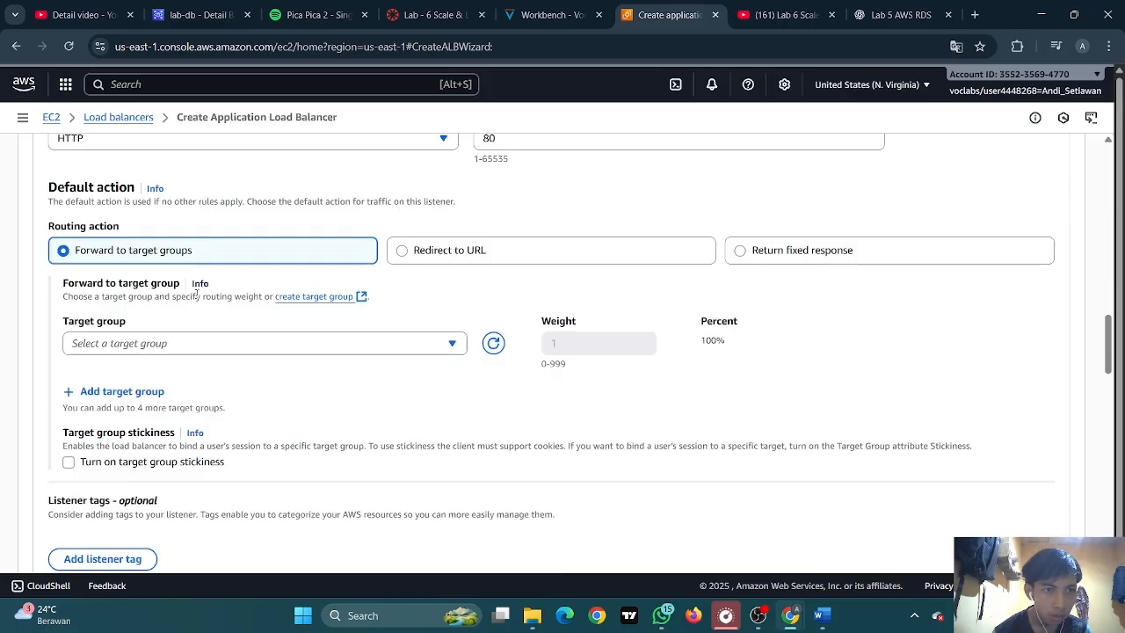
{"action": "scroll", "coordinate": [183, 307], "scroll_direction": "down", "scroll_amount": 2}
{"action": "scroll", "coordinate": [164, 307], "scroll_direction": "up", "scroll_amount": 2}
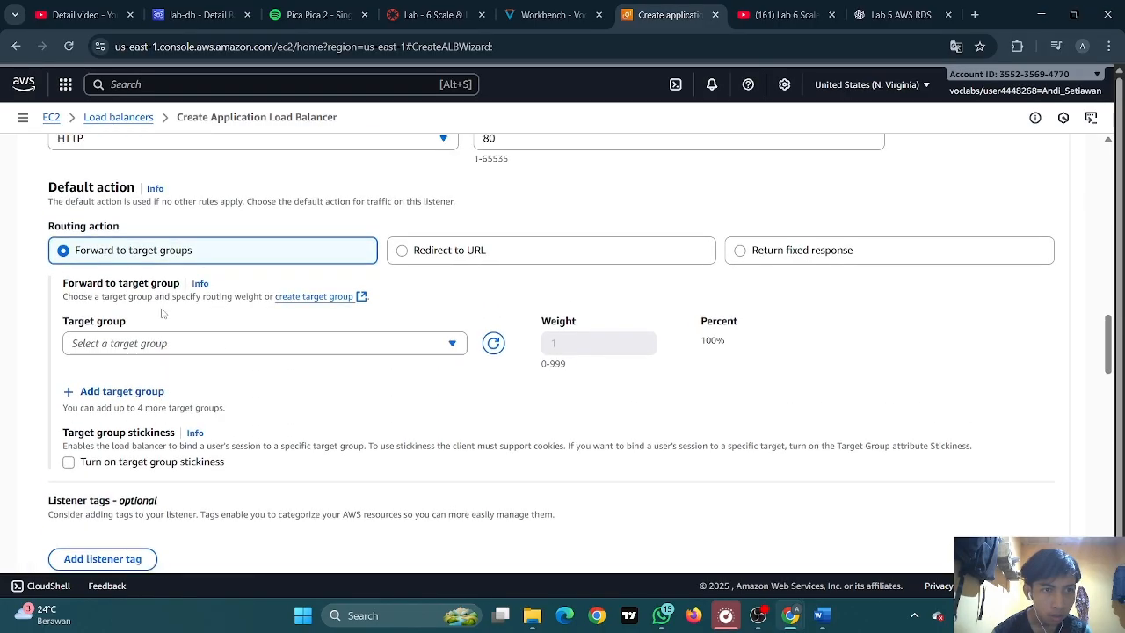
{"action": "scroll", "coordinate": [155, 319], "scroll_direction": "down", "scroll_amount": 3}
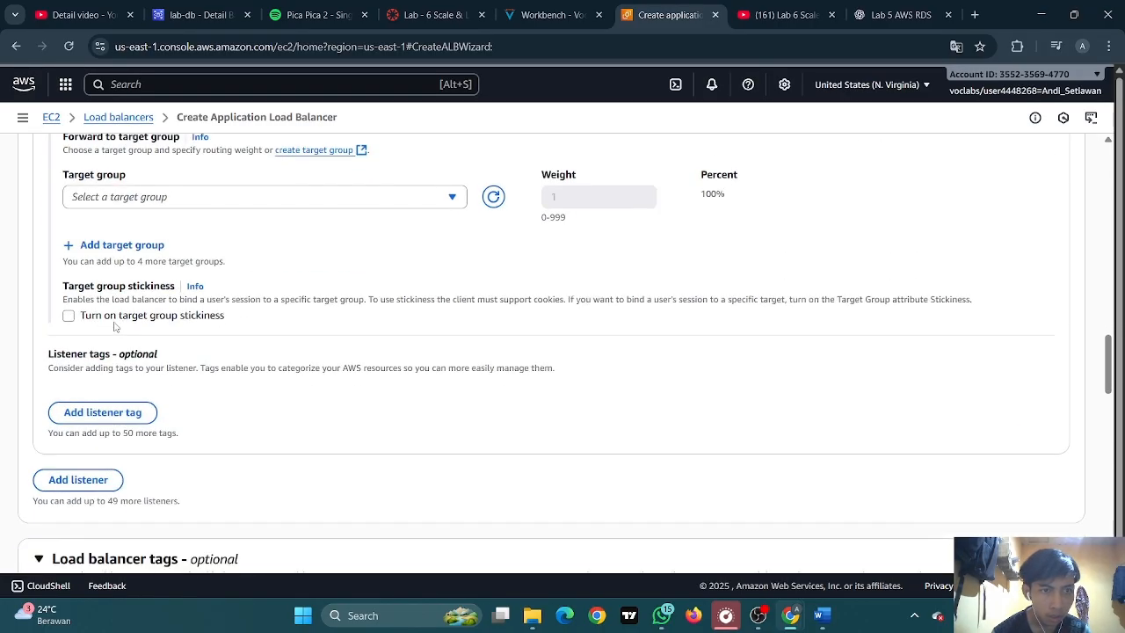
{"action": "scroll", "coordinate": [103, 326], "scroll_direction": "up", "scroll_amount": 4}
{"action": "scroll", "coordinate": [104, 326], "scroll_direction": "up", "scroll_amount": 3}
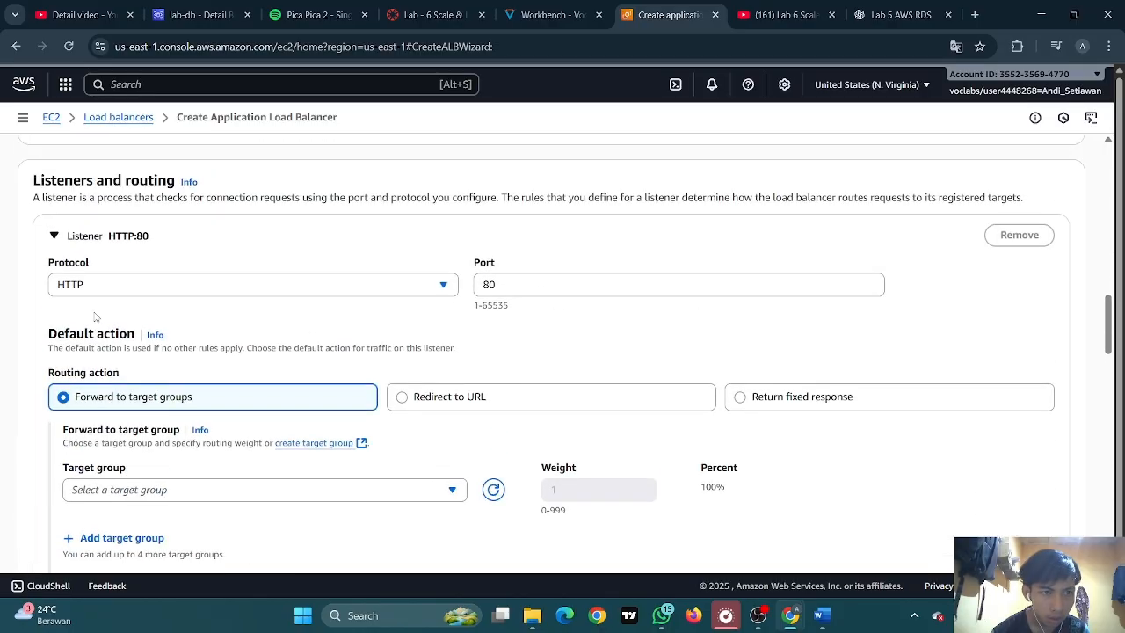
{"action": "left_click", "coordinate": [55, 309]}
Choose Lab VPC as the load balancer's VPC in the network mapping
{"action": "scroll", "coordinate": [140, 318], "scroll_direction": "up", "scroll_amount": 7}
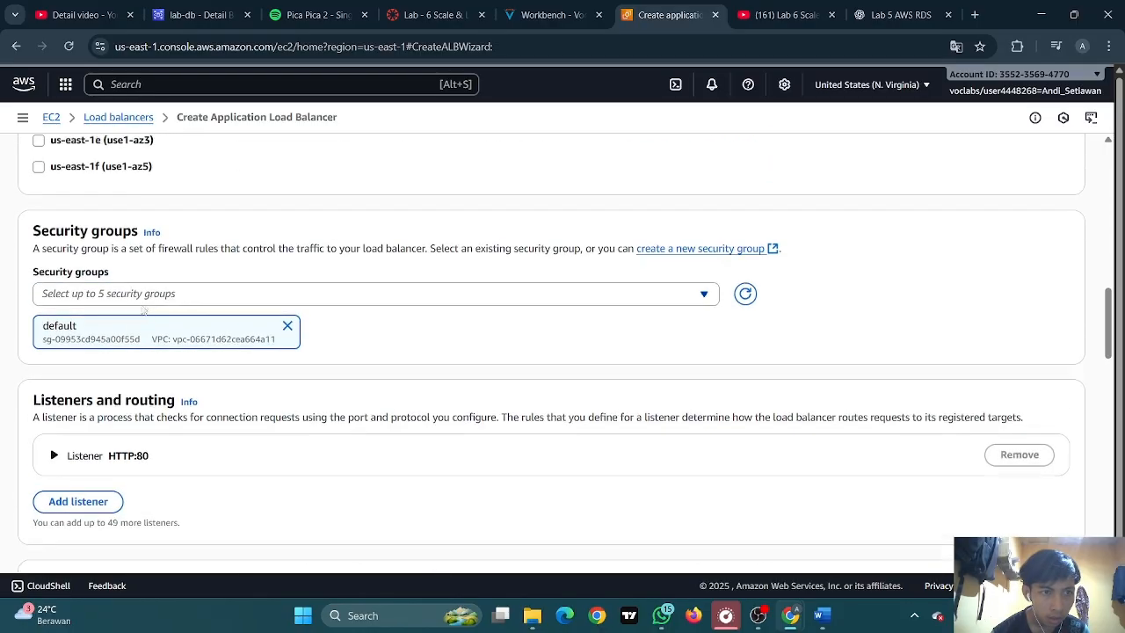
{"action": "scroll", "coordinate": [141, 318], "scroll_direction": "up", "scroll_amount": 2}
{"action": "scroll", "coordinate": [58, 325], "scroll_direction": "down", "scroll_amount": 1}
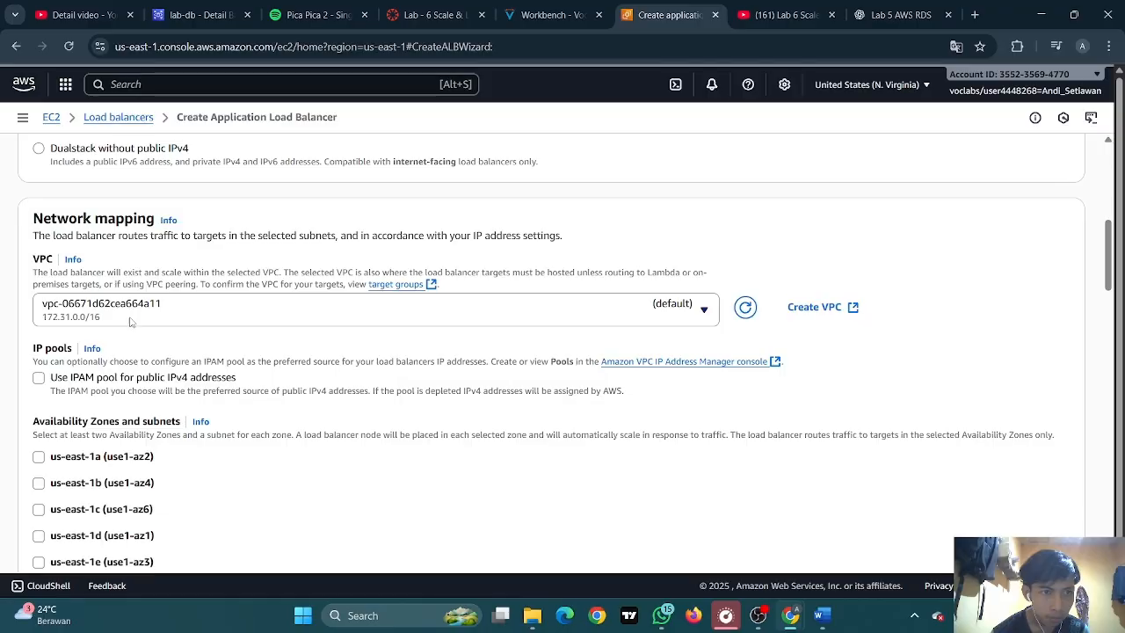
{"action": "scroll", "coordinate": [113, 305], "scroll_direction": "down", "scroll_amount": 1}
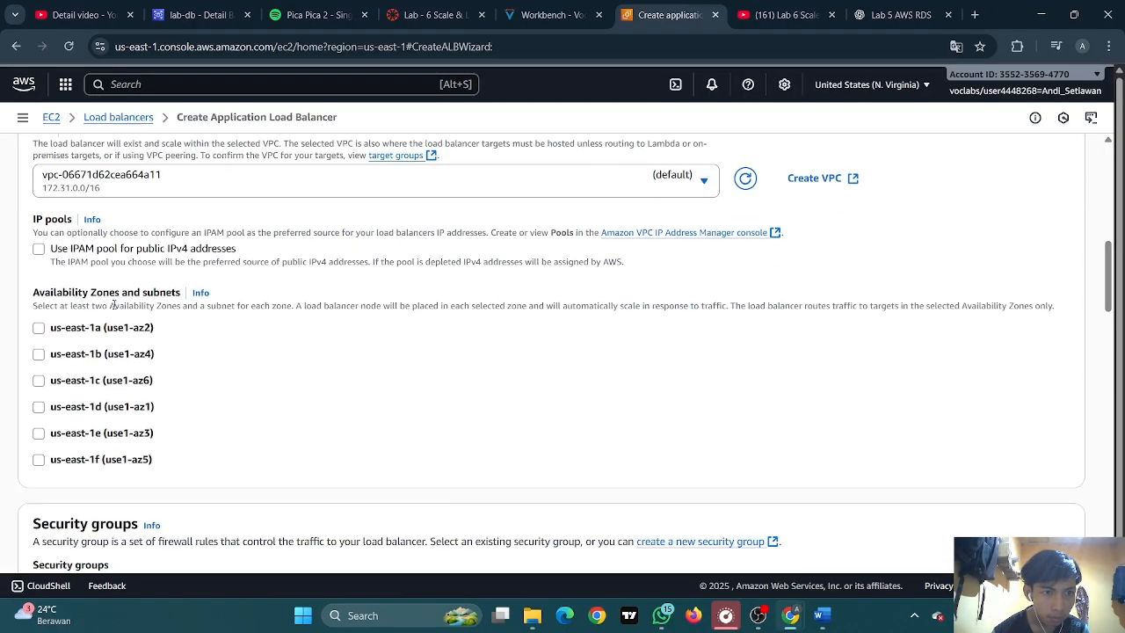
{"action": "scroll", "coordinate": [131, 329], "scroll_direction": "up", "scroll_amount": 5}
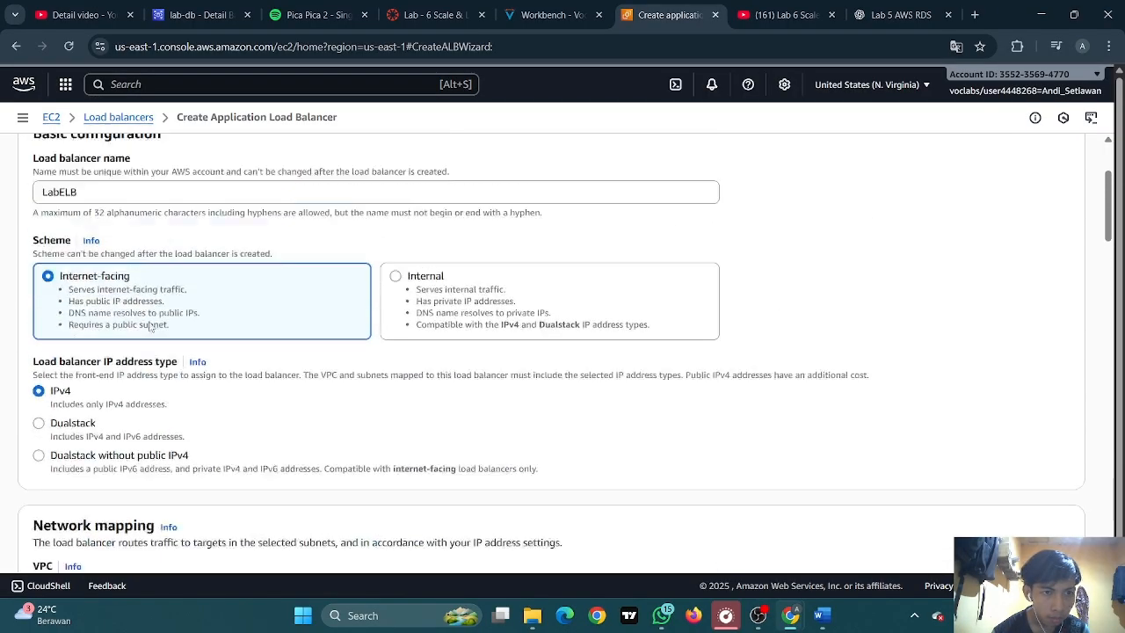
{"action": "scroll", "coordinate": [148, 329], "scroll_direction": "up", "scroll_amount": 3}
{"action": "scroll", "coordinate": [114, 338], "scroll_direction": "down", "scroll_amount": 6}
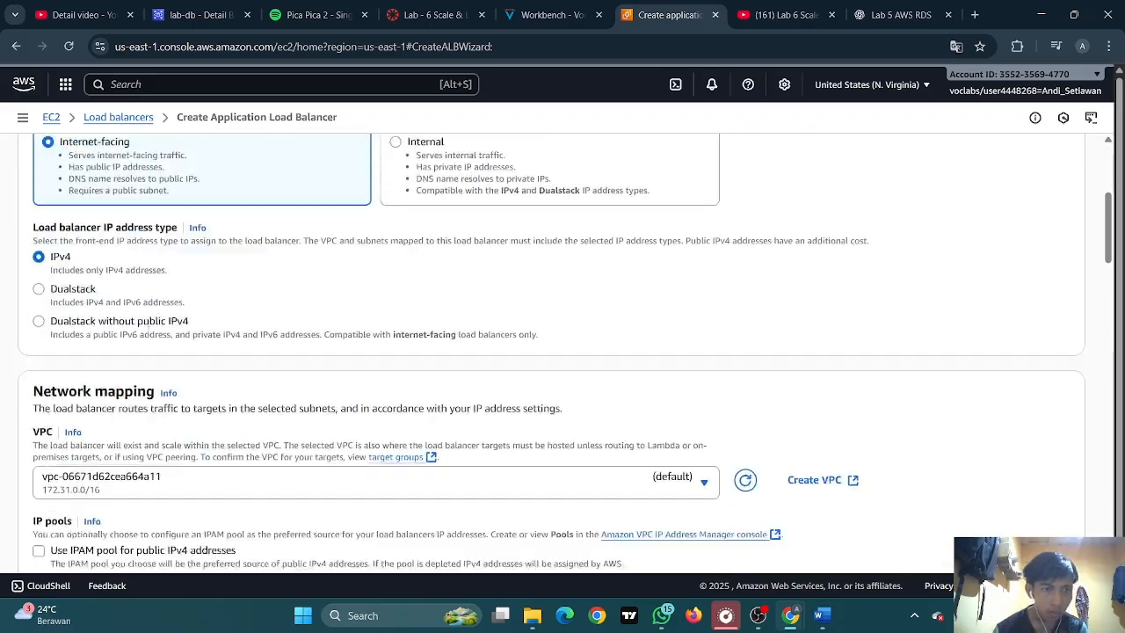
{"action": "left_click", "coordinate": [105, 334]}
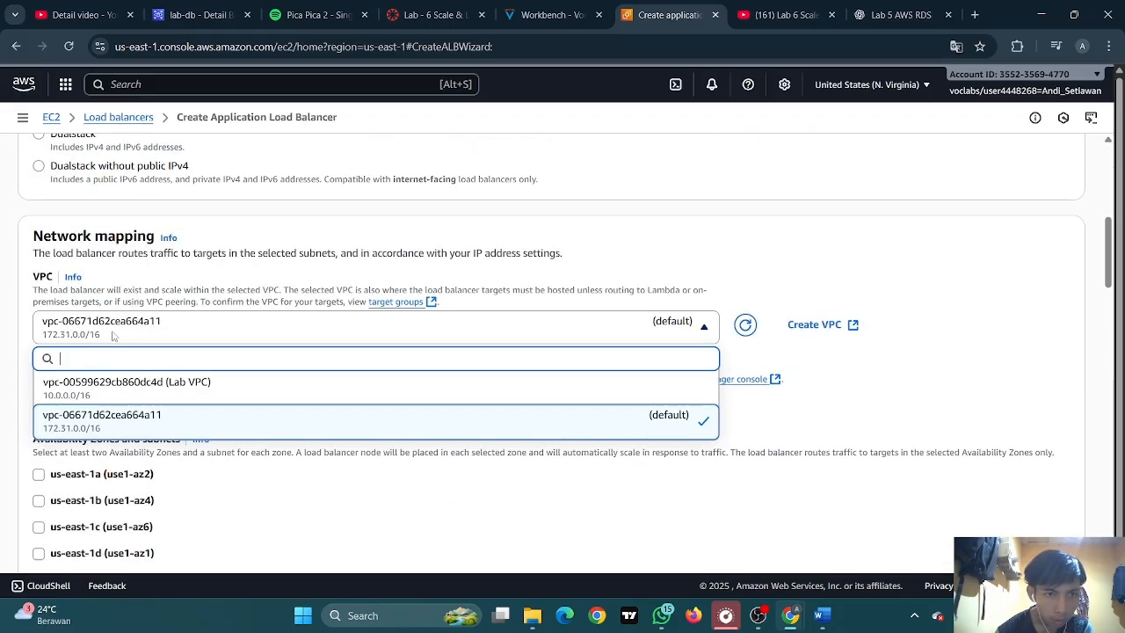
{"action": "left_click", "coordinate": [141, 385]}
{"action": "scroll", "coordinate": [132, 352], "scroll_direction": "down", "scroll_amount": 1}
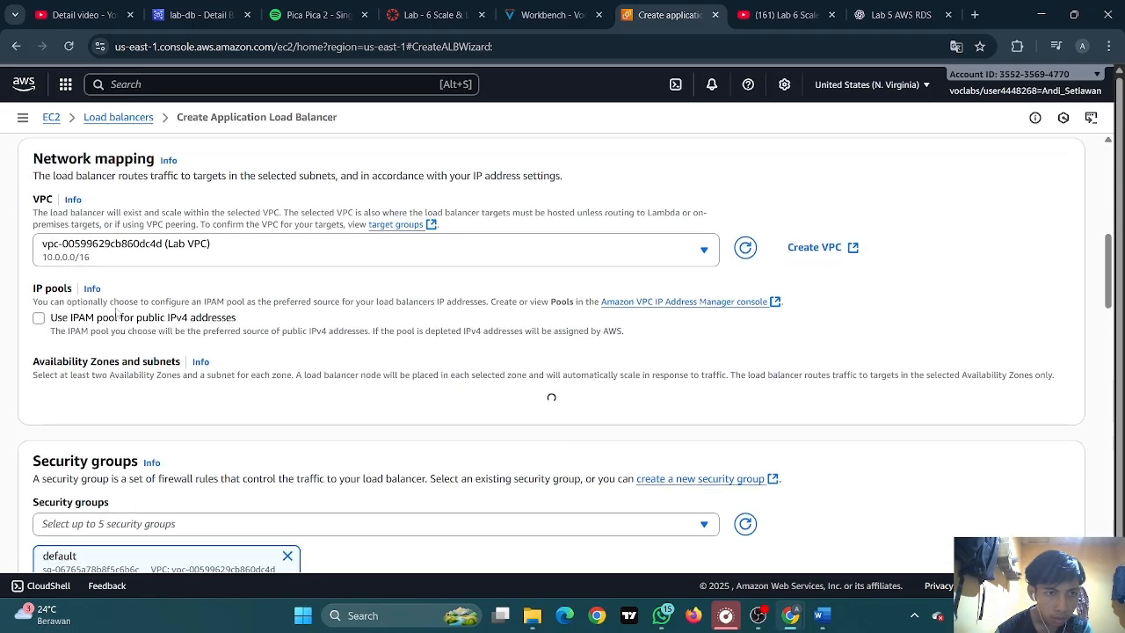
Enable the us-east-1a Availability Zone and choose Public Subnet 1 for it, as the lab instructions require
{"action": "scroll", "coordinate": [114, 317], "scroll_direction": "down", "scroll_amount": 2}
{"action": "left_click", "coordinate": [53, 255]}
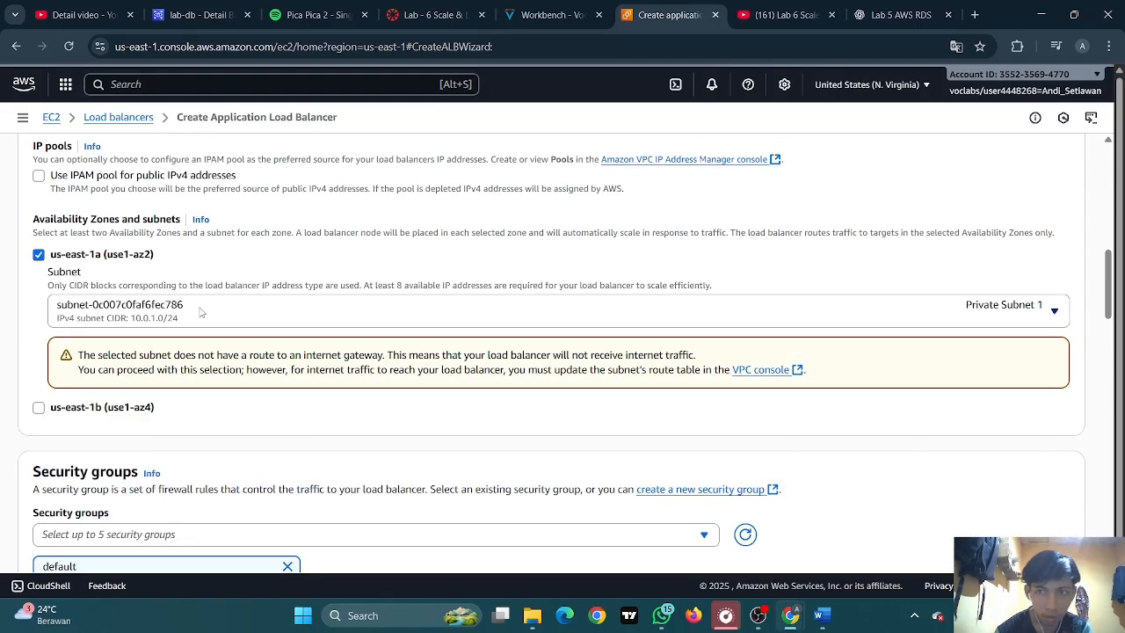
{"action": "left_click", "coordinate": [201, 312]}
{"action": "left_click", "coordinate": [235, 318]}
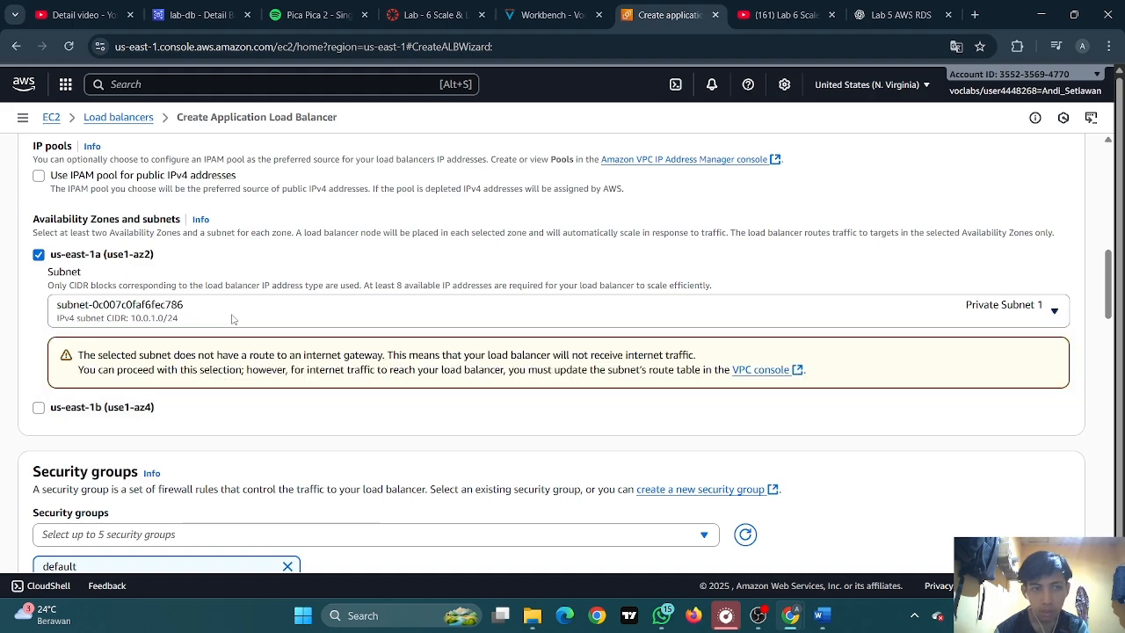
{"action": "left_click", "coordinate": [564, 7]}
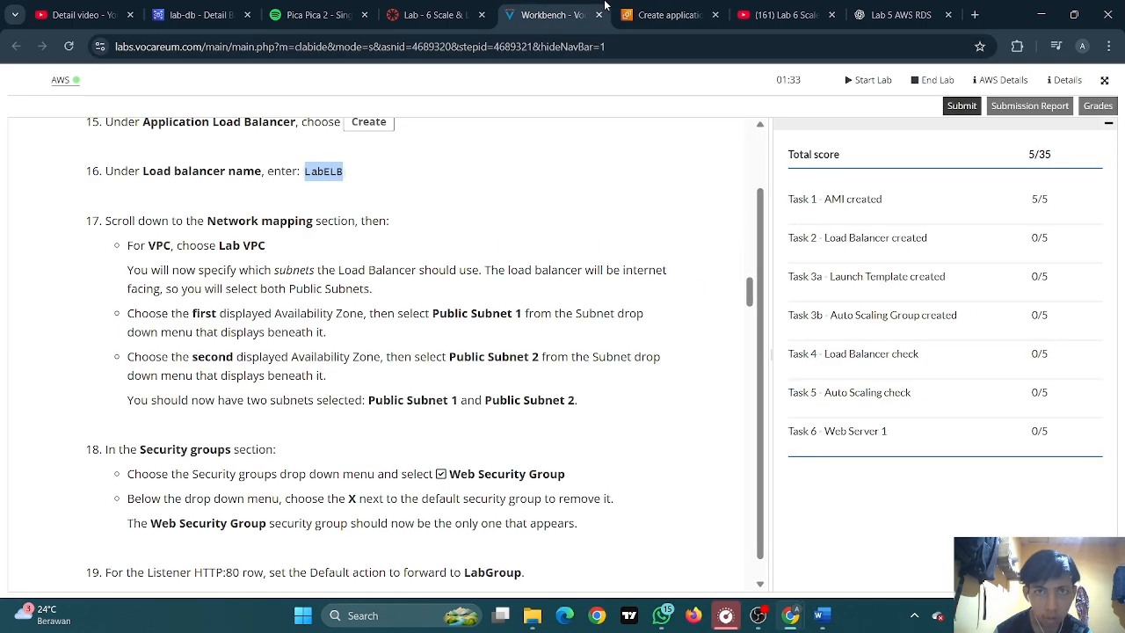
{"action": "left_click", "coordinate": [661, 15]}
{"action": "left_click", "coordinate": [866, 308]}
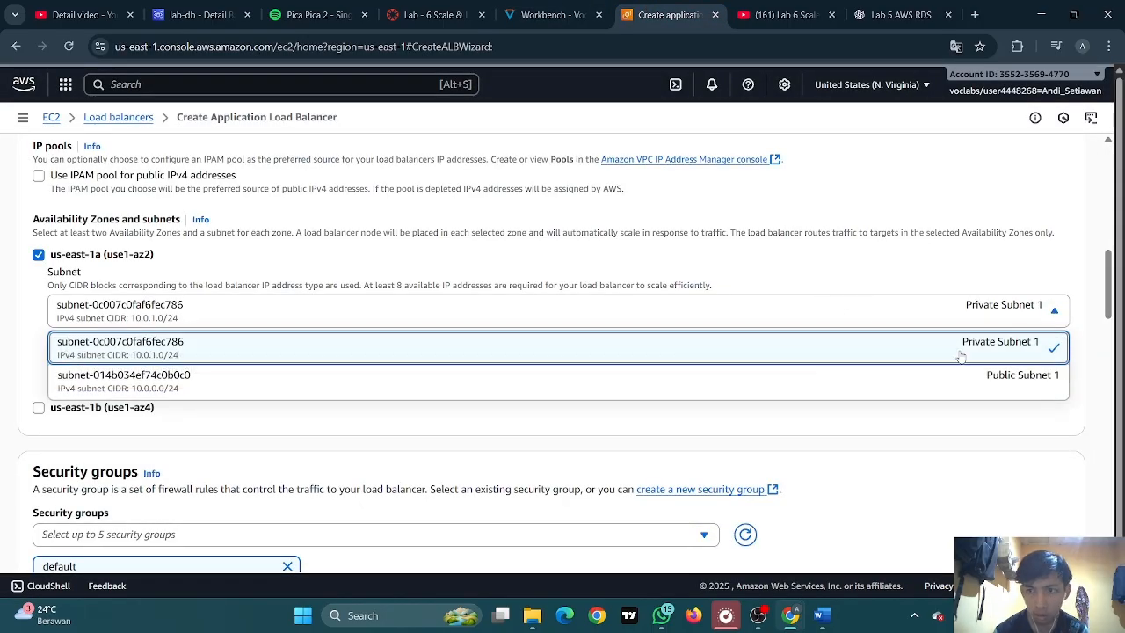
{"action": "left_click", "coordinate": [963, 381]}
Enable the us-east-1b Availability Zone and choose Public Subnet 2 for it
{"action": "scroll", "coordinate": [380, 264], "scroll_direction": "down", "scroll_amount": 2}
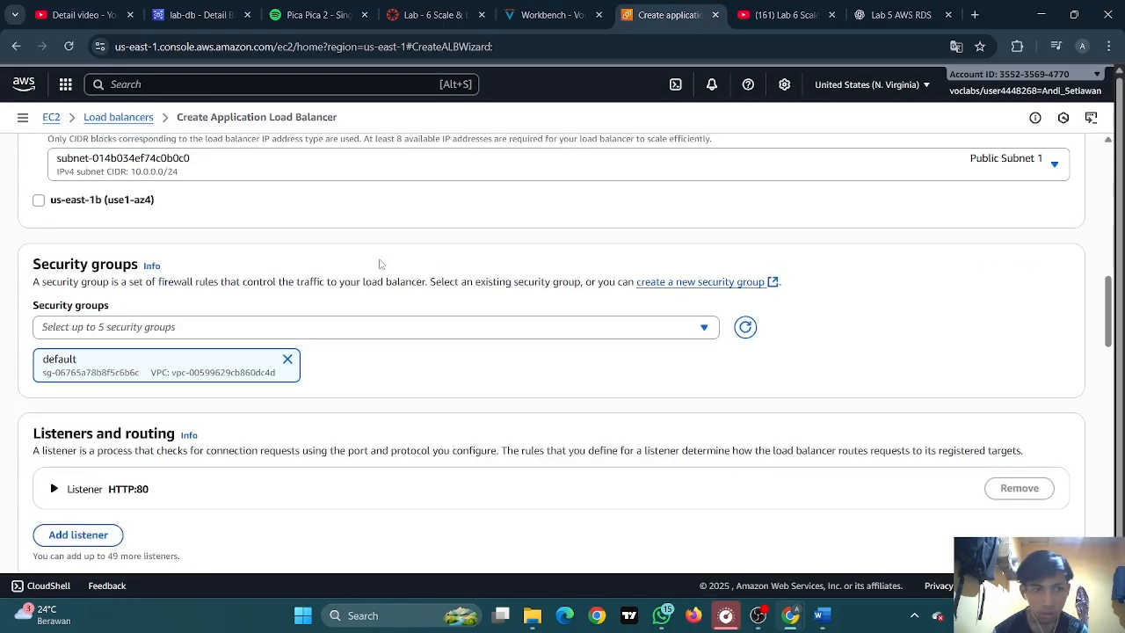
{"action": "left_click", "coordinate": [130, 202]}
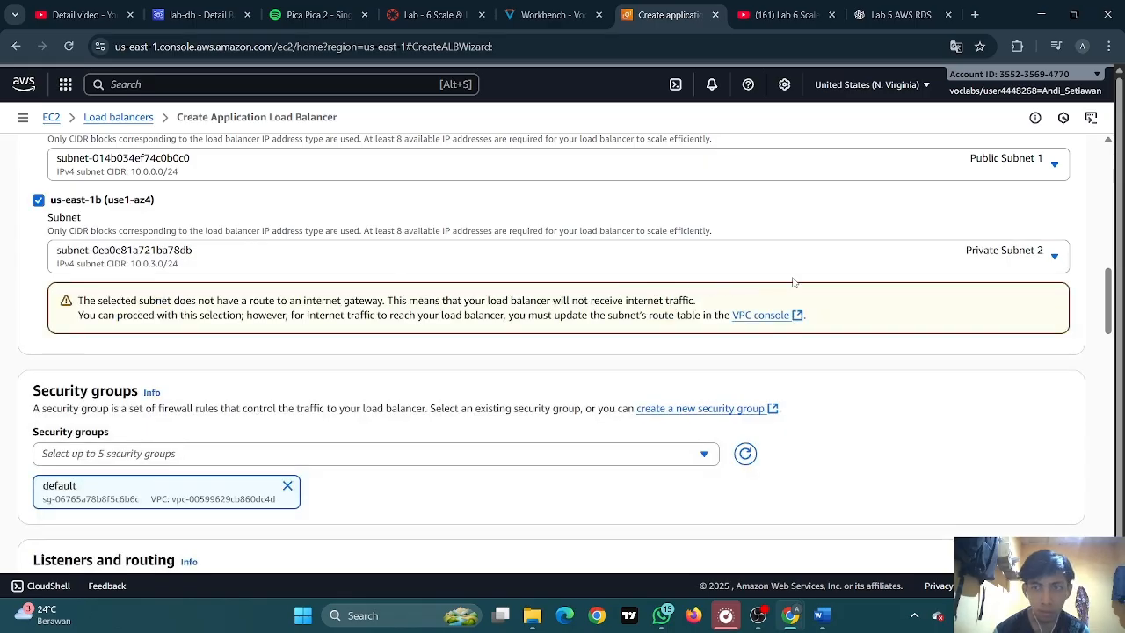
{"action": "left_click", "coordinate": [953, 257]}
{"action": "left_click", "coordinate": [976, 319]}
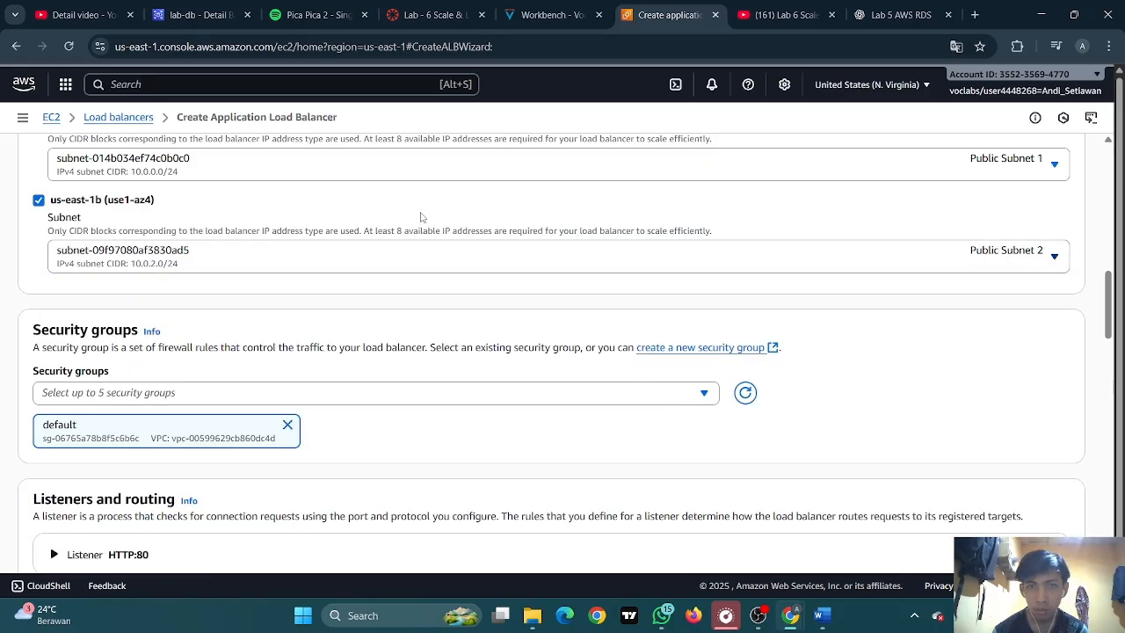
Consult the lab's security group instructions and deselect the default security group from the load balancer
{"action": "scroll", "coordinate": [227, 230], "scroll_direction": "down", "scroll_amount": 2}
{"action": "scroll", "coordinate": [227, 231], "scroll_direction": "up", "scroll_amount": 1}
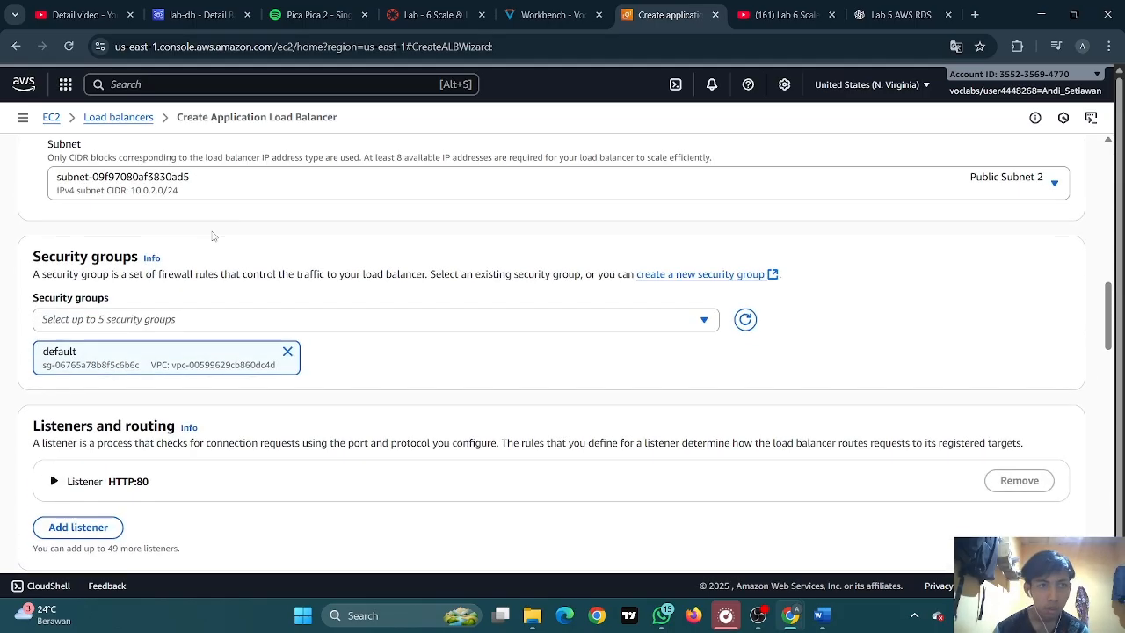
{"action": "left_click", "coordinate": [510, 15]}
{"action": "scroll", "coordinate": [279, 217], "scroll_direction": "down", "scroll_amount": 1}
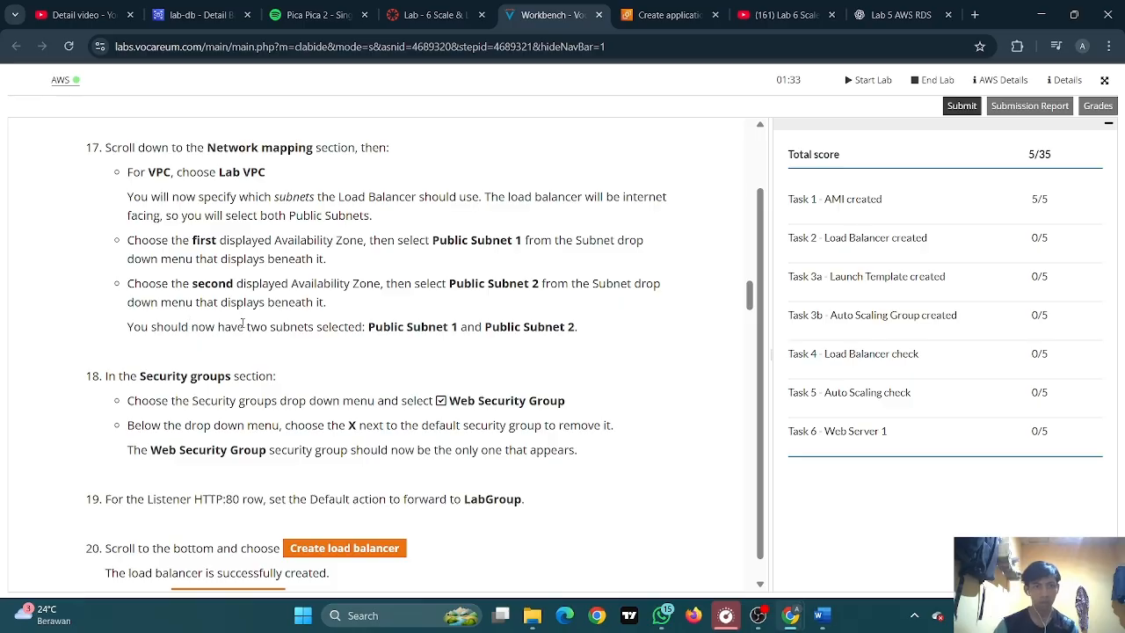
{"action": "scroll", "coordinate": [432, 326], "scroll_direction": "down", "scroll_amount": 2}
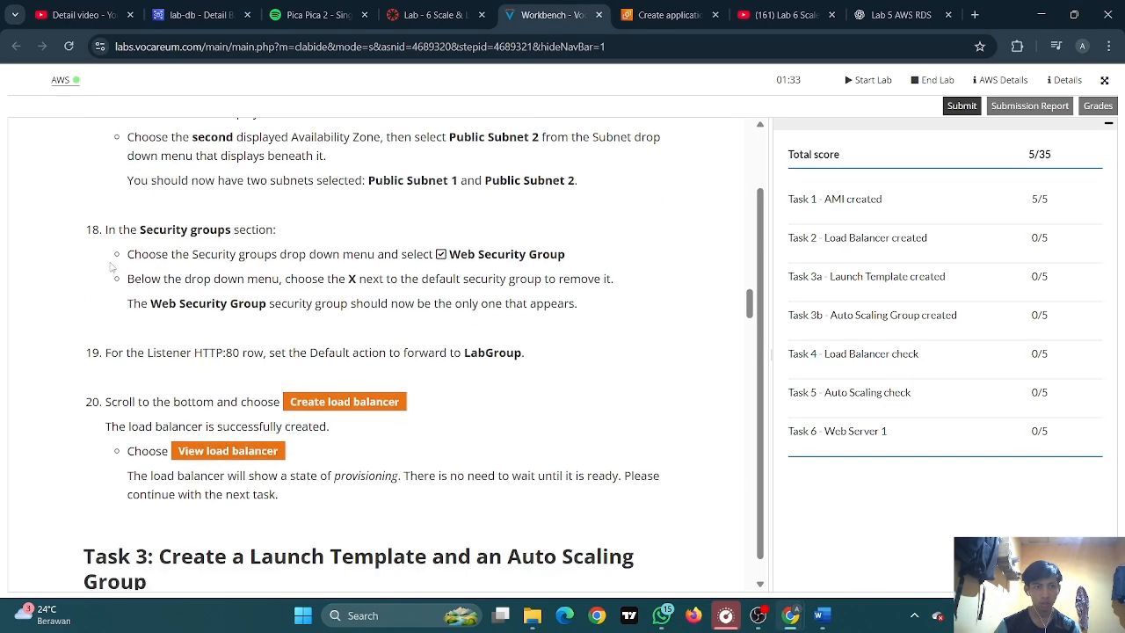
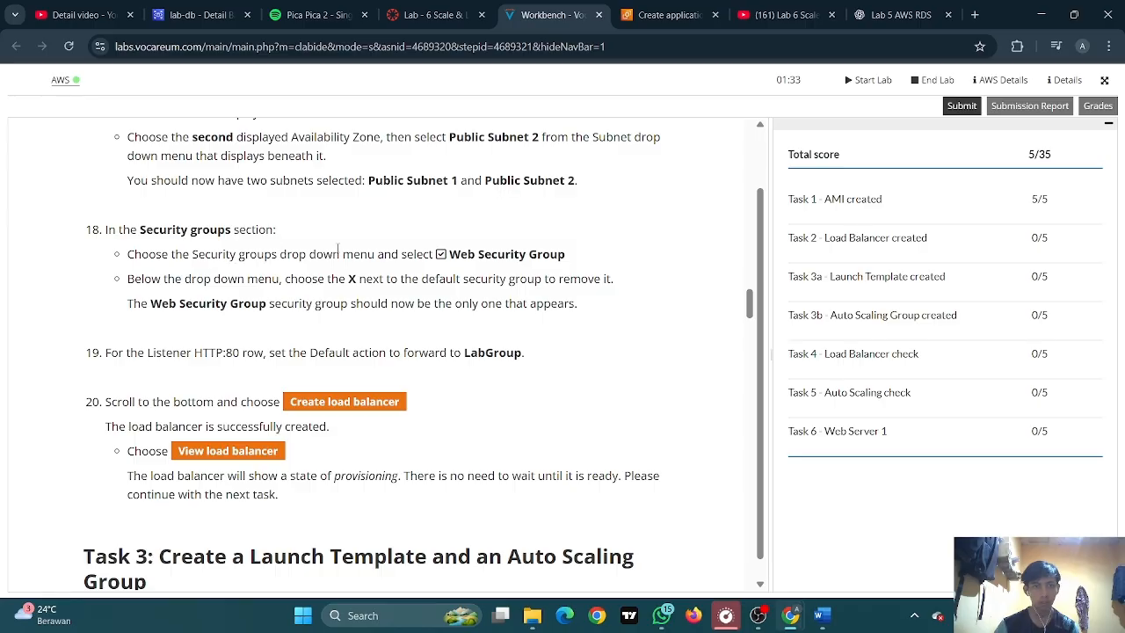
{"action": "left_click", "coordinate": [620, 15]}
{"action": "scroll", "coordinate": [242, 251], "scroll_direction": "down", "scroll_amount": 1}
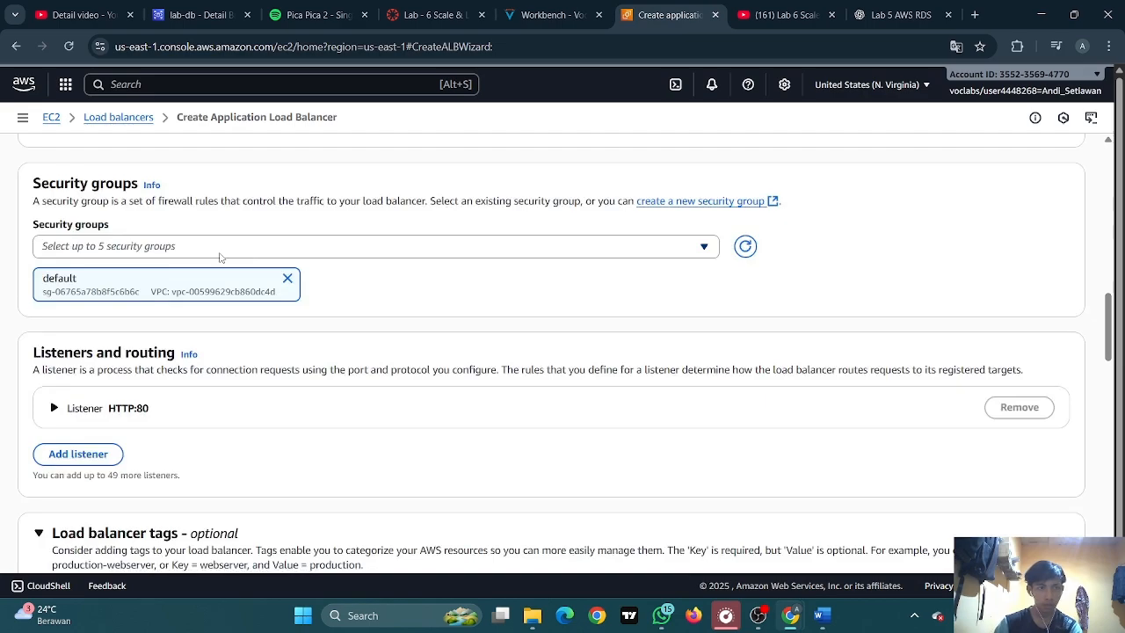
{"action": "scroll", "coordinate": [221, 256], "scroll_direction": "up", "scroll_amount": 1}
{"action": "scroll", "coordinate": [187, 250], "scroll_direction": "down", "scroll_amount": 1}
{"action": "left_click", "coordinate": [174, 247]}
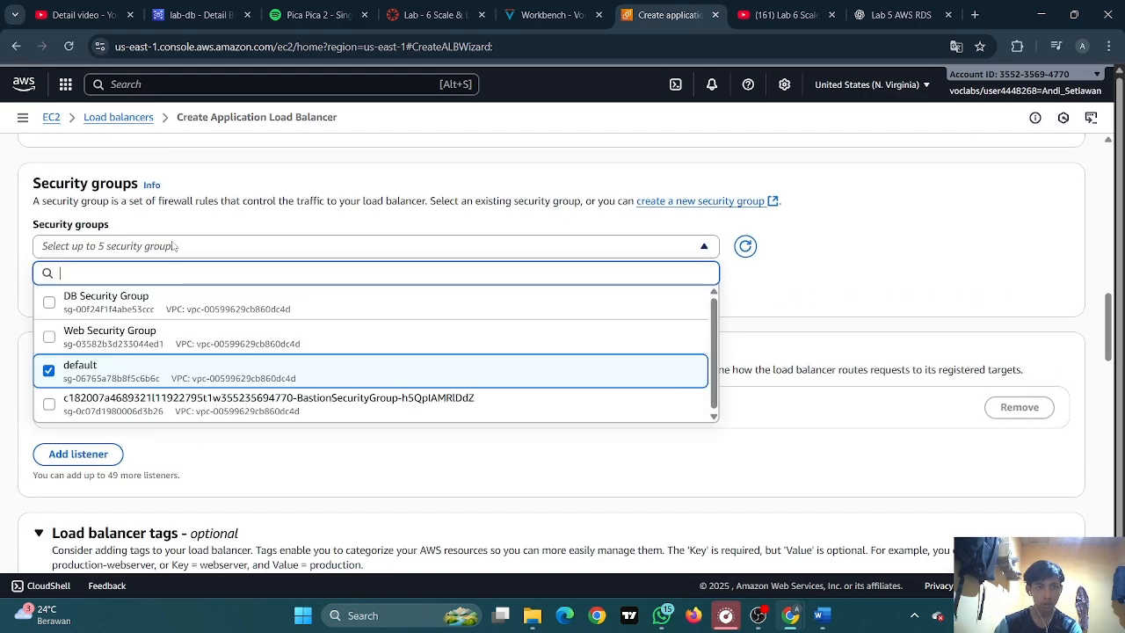
{"action": "left_click", "coordinate": [48, 369]}
Assign Web Security Group to the load balancer and return to the lab instructions for the listener's default action
{"action": "left_click", "coordinate": [545, 15]}
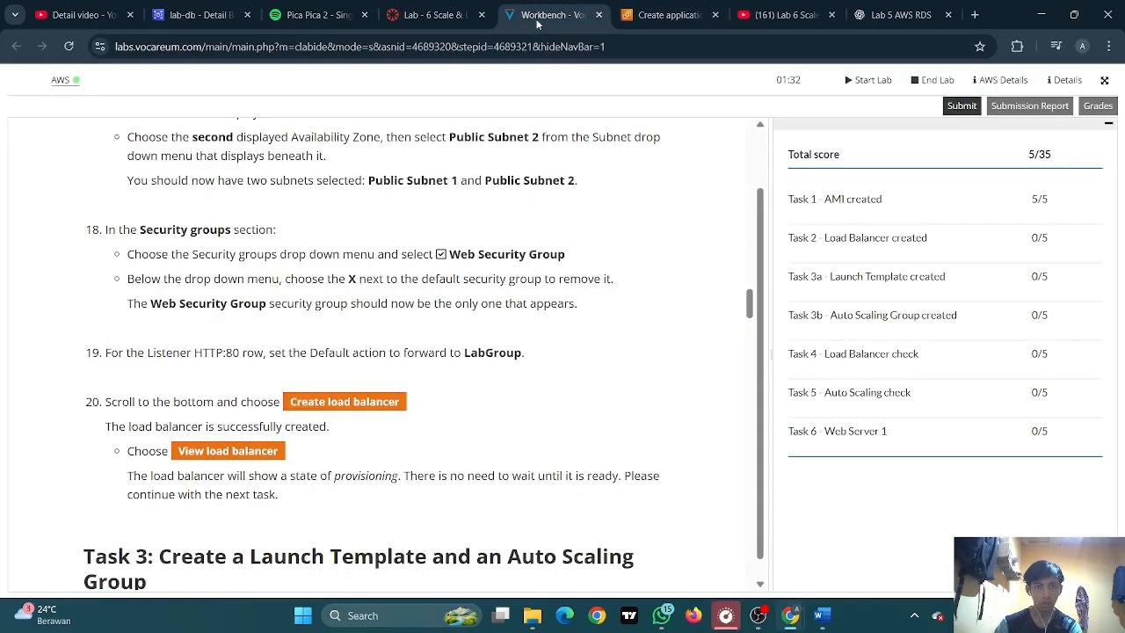
{"action": "left_click", "coordinate": [617, 11]}
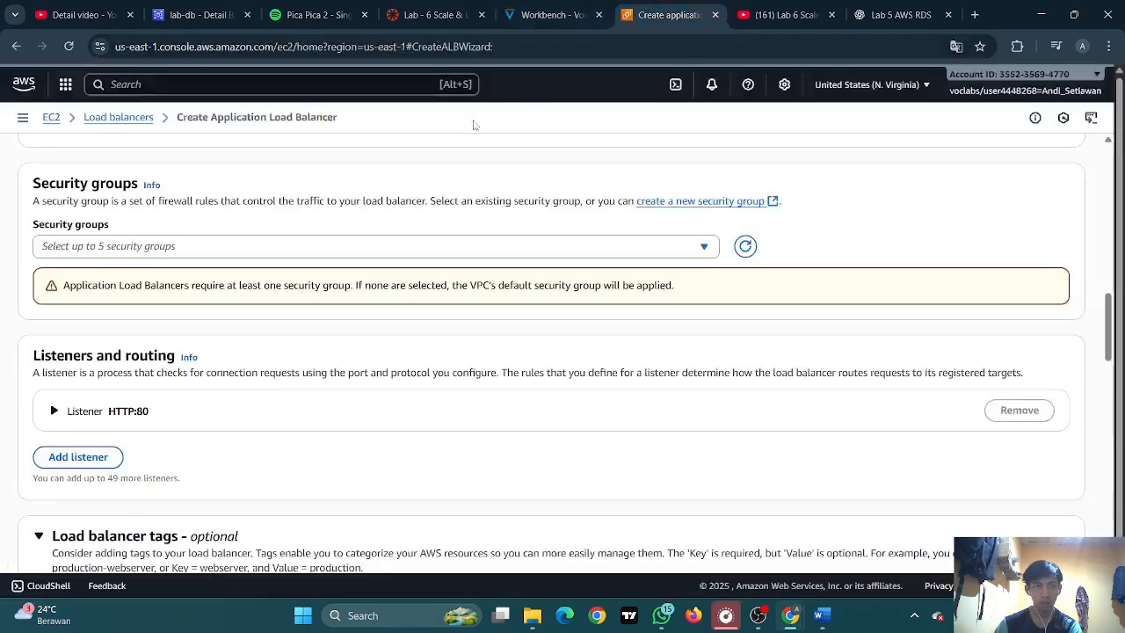
{"action": "left_click", "coordinate": [204, 250]}
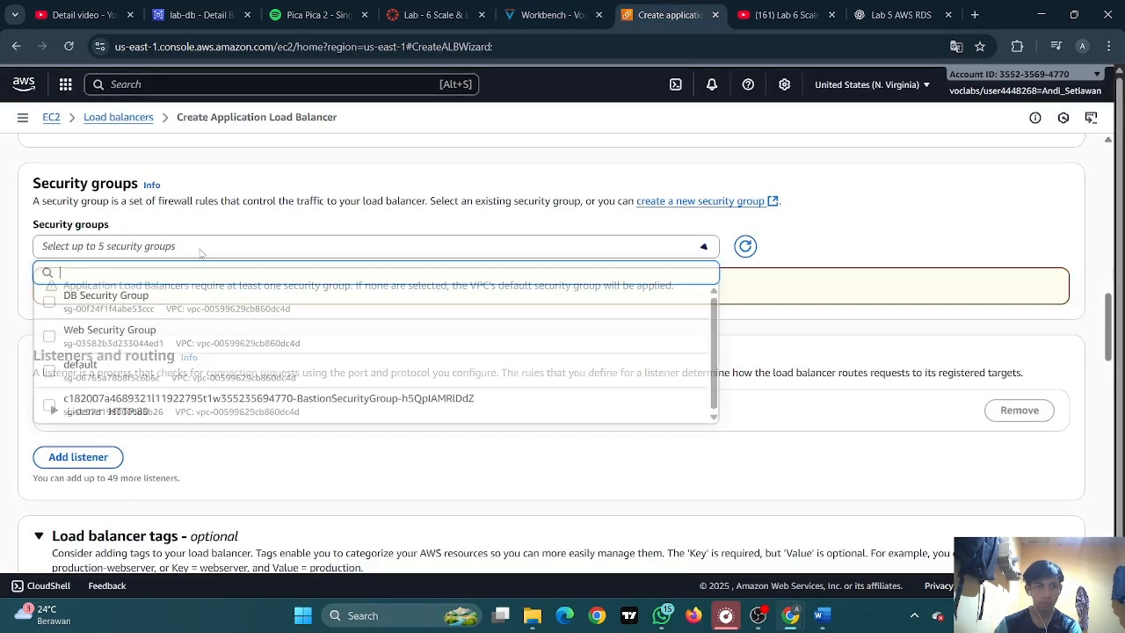
{"action": "left_click", "coordinate": [109, 332]}
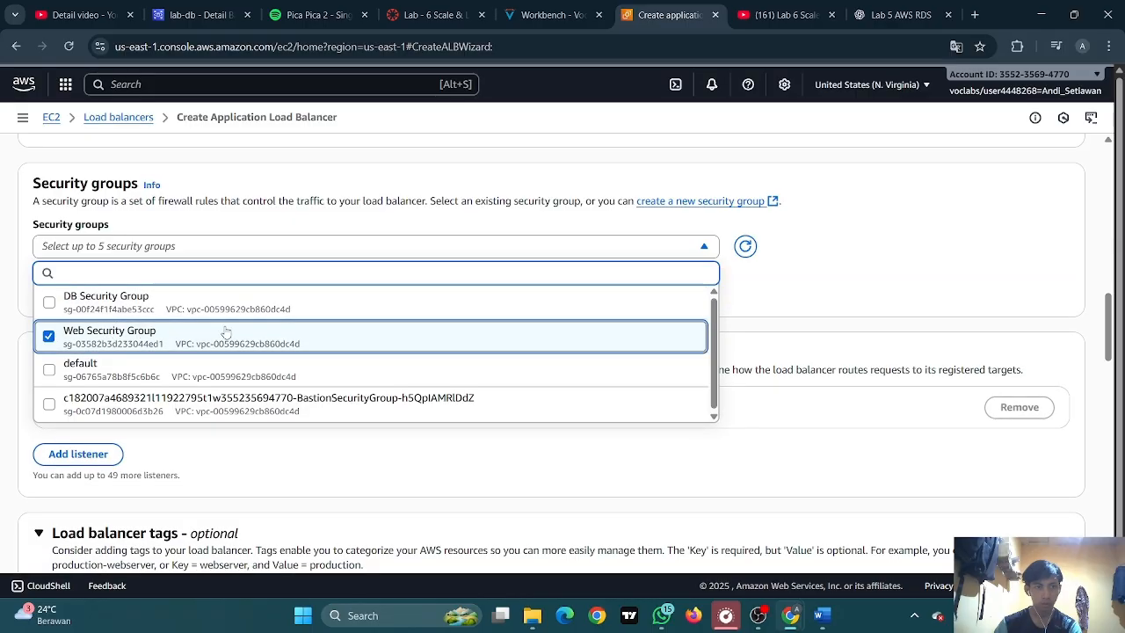
{"action": "left_click", "coordinate": [793, 292]}
{"action": "scroll", "coordinate": [457, 278], "scroll_direction": "down", "scroll_amount": 2}
{"action": "left_click", "coordinate": [552, 14]}
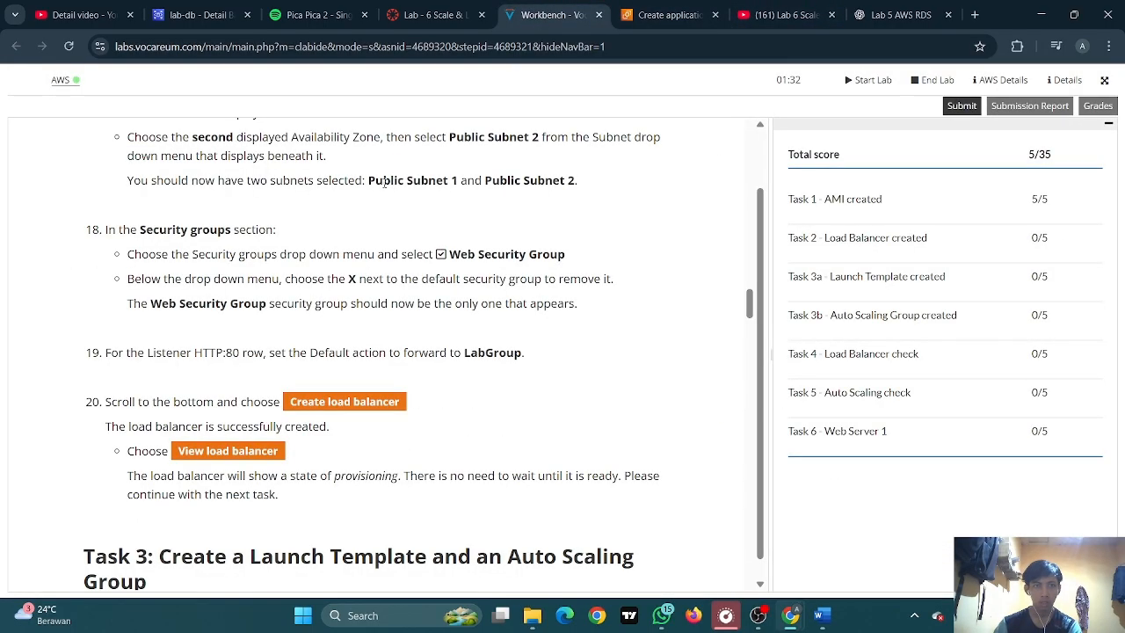
Review the lab's listener instruction and expand the HTTP:80 listener's settings in the load balancer form
{"action": "scroll", "coordinate": [352, 200], "scroll_direction": "down", "scroll_amount": 1}
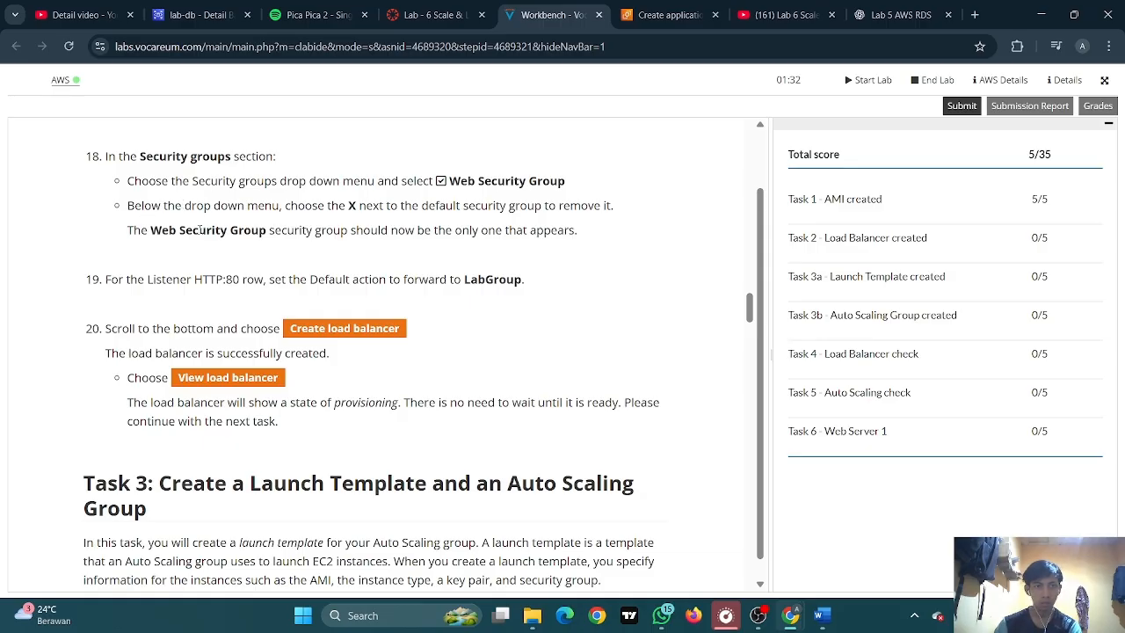
{"action": "scroll", "coordinate": [298, 235], "scroll_direction": "down", "scroll_amount": 1}
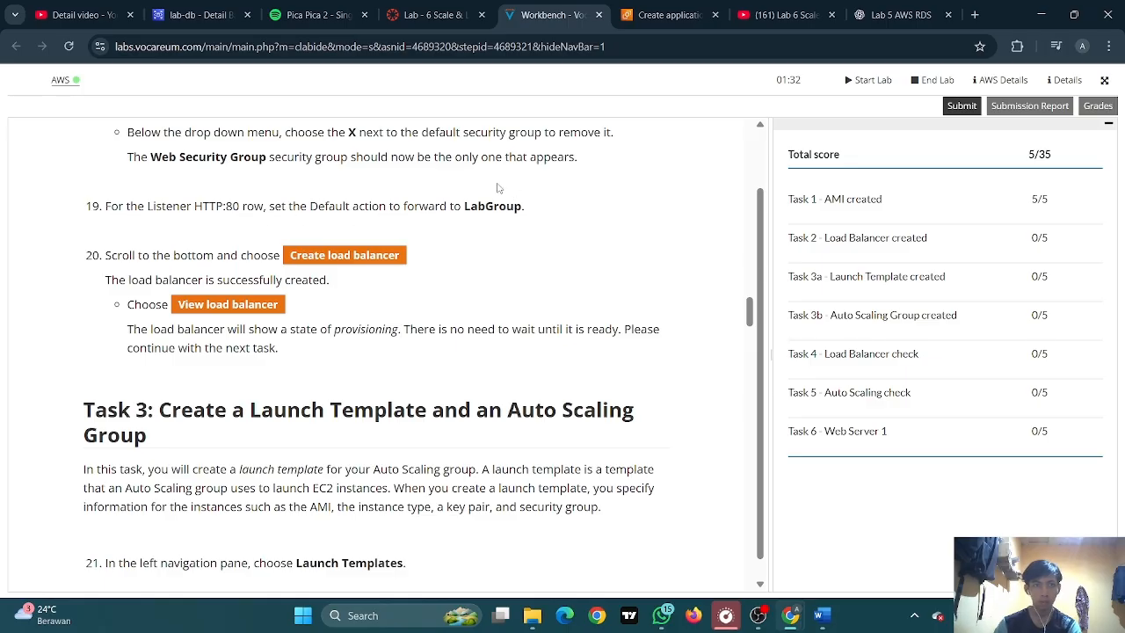
{"action": "left_click", "coordinate": [434, 15]}
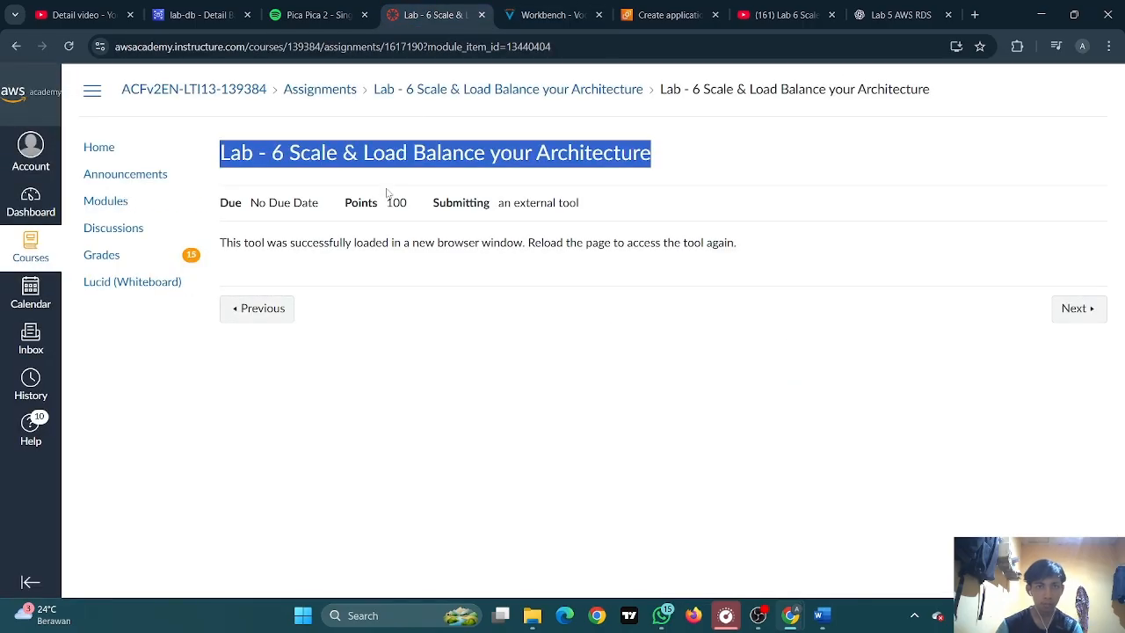
{"action": "left_click", "coordinate": [654, 15]}
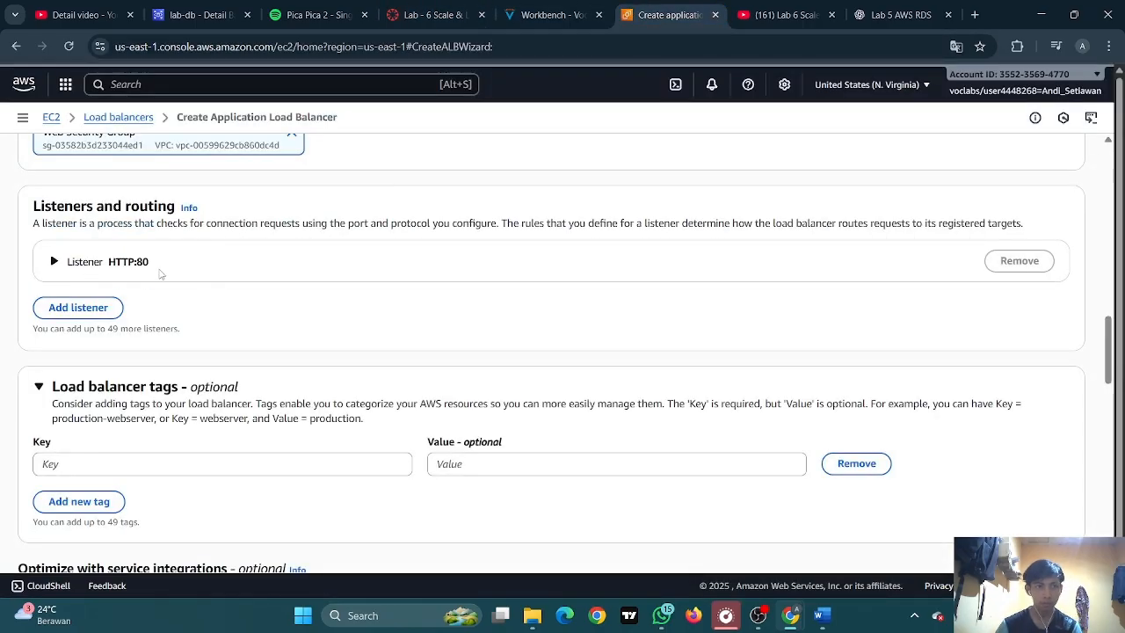
{"action": "left_click", "coordinate": [54, 263]}
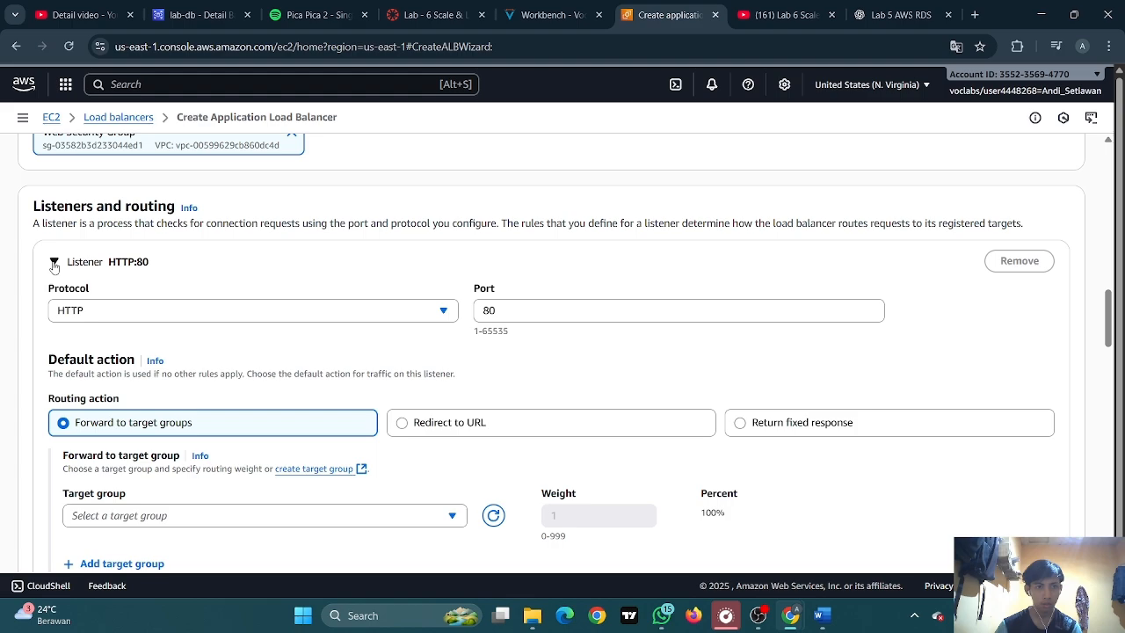
{"action": "left_click", "coordinate": [131, 309]}
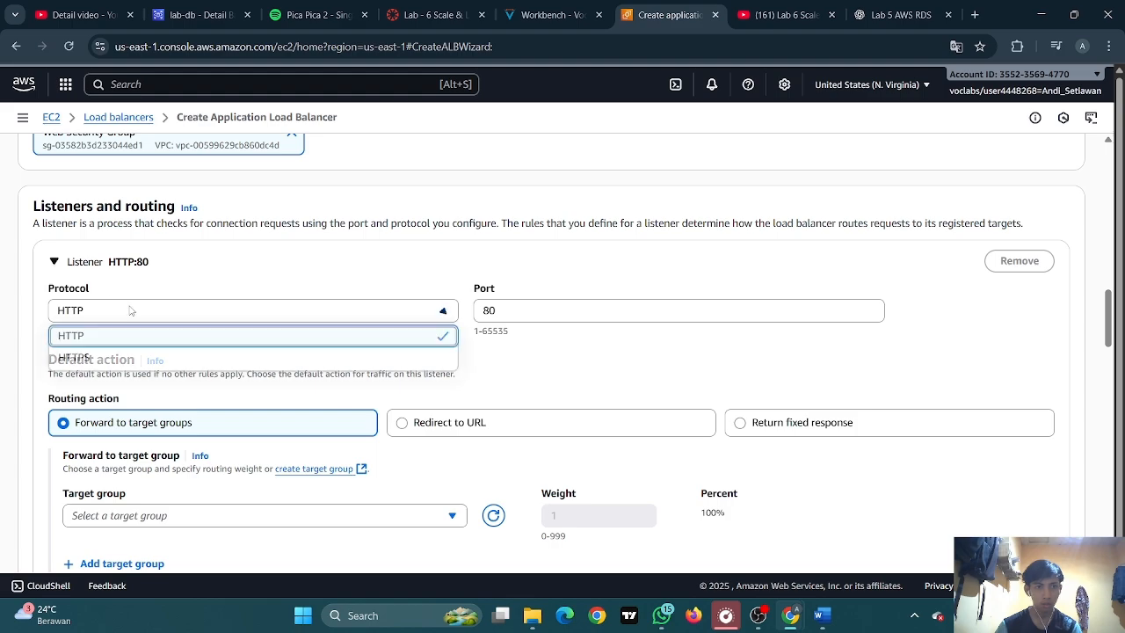
Recheck the lab's default action instruction and set the HTTP:80 listener to forward to the LabGroup target group
{"action": "left_click", "coordinate": [552, 15]}
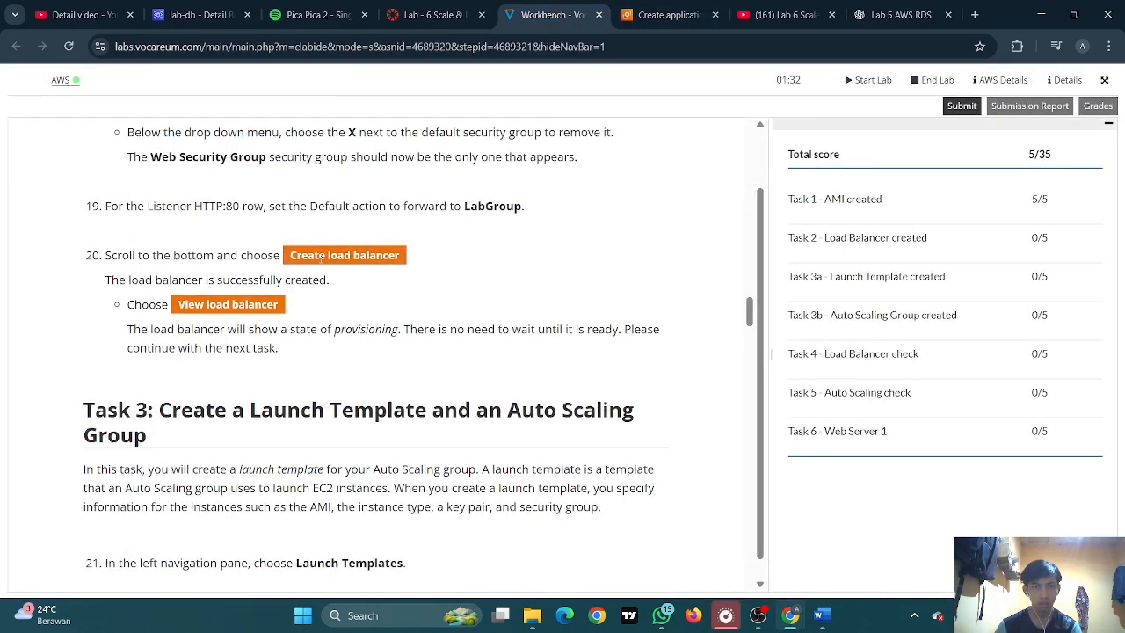
{"action": "scroll", "coordinate": [290, 272], "scroll_direction": "up", "scroll_amount": 1}
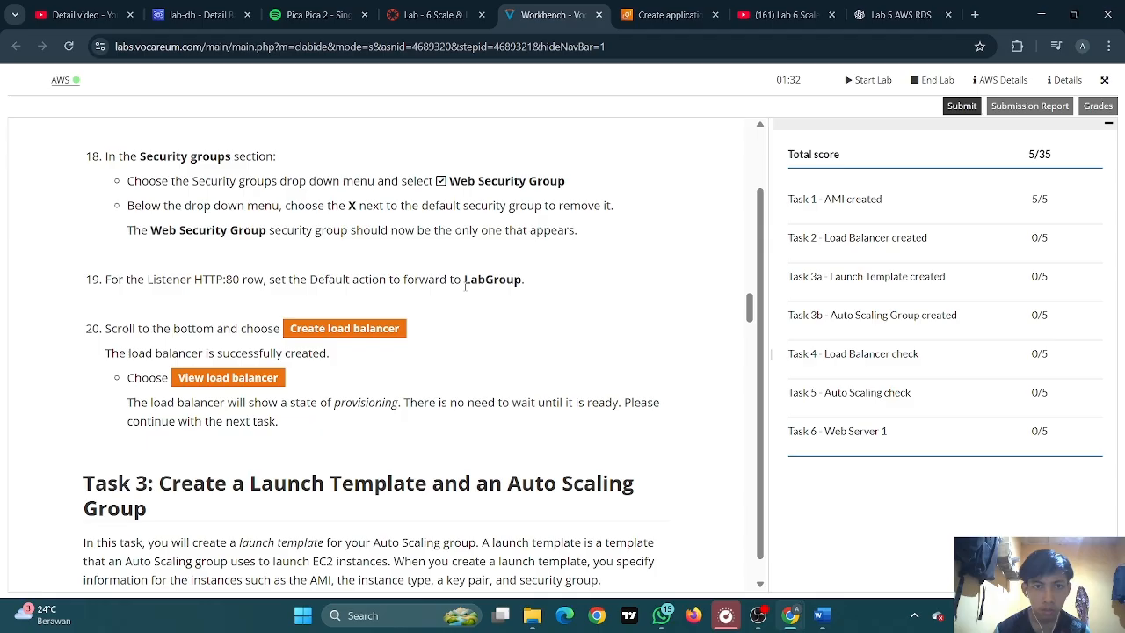
{"action": "left_click_drag", "start_coordinate": [464, 287], "coordinate": [571, 288]}
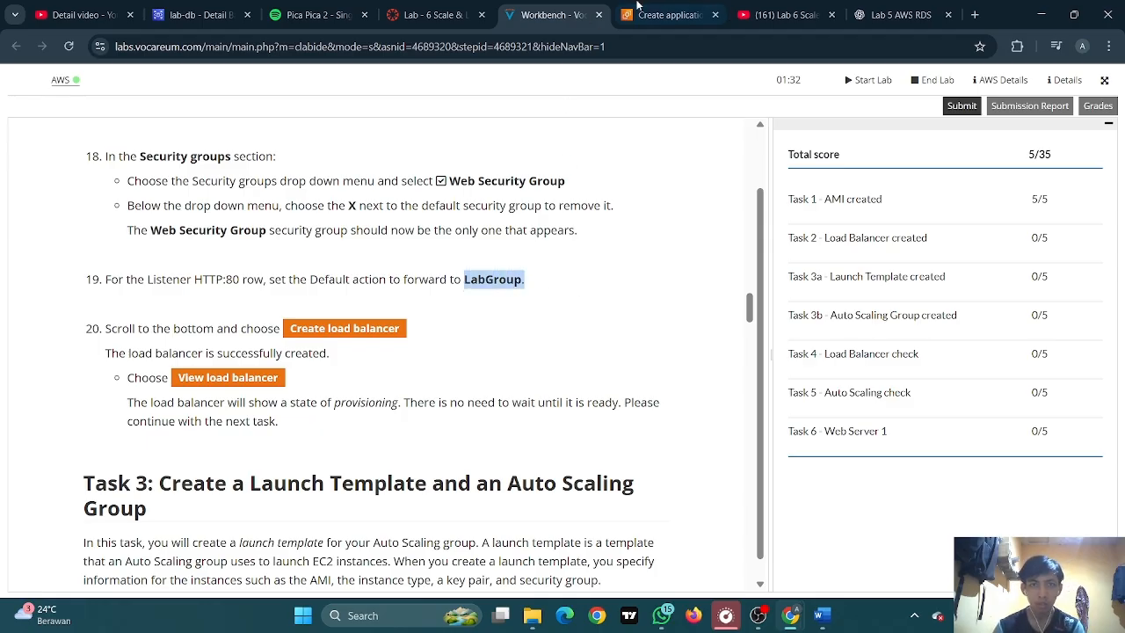
{"action": "left_click", "coordinate": [668, 15]}
{"action": "scroll", "coordinate": [332, 281], "scroll_direction": "down", "scroll_amount": 1}
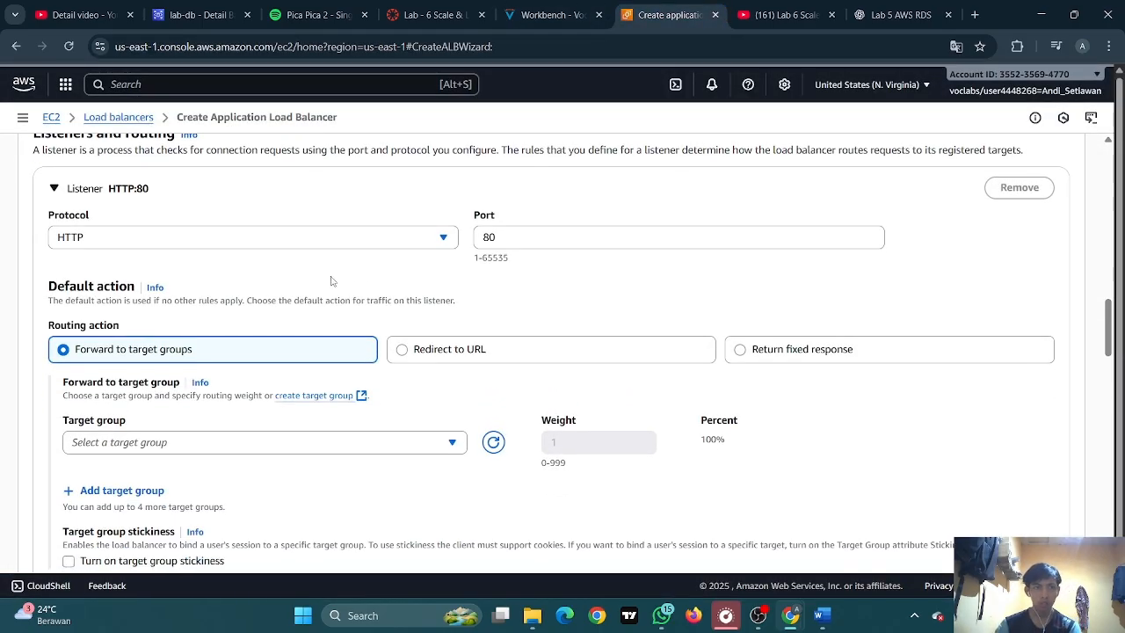
{"action": "left_click", "coordinate": [248, 248]}
{"action": "left_click", "coordinate": [255, 239]}
{"action": "scroll", "coordinate": [307, 243], "scroll_direction": "down", "scroll_amount": 1}
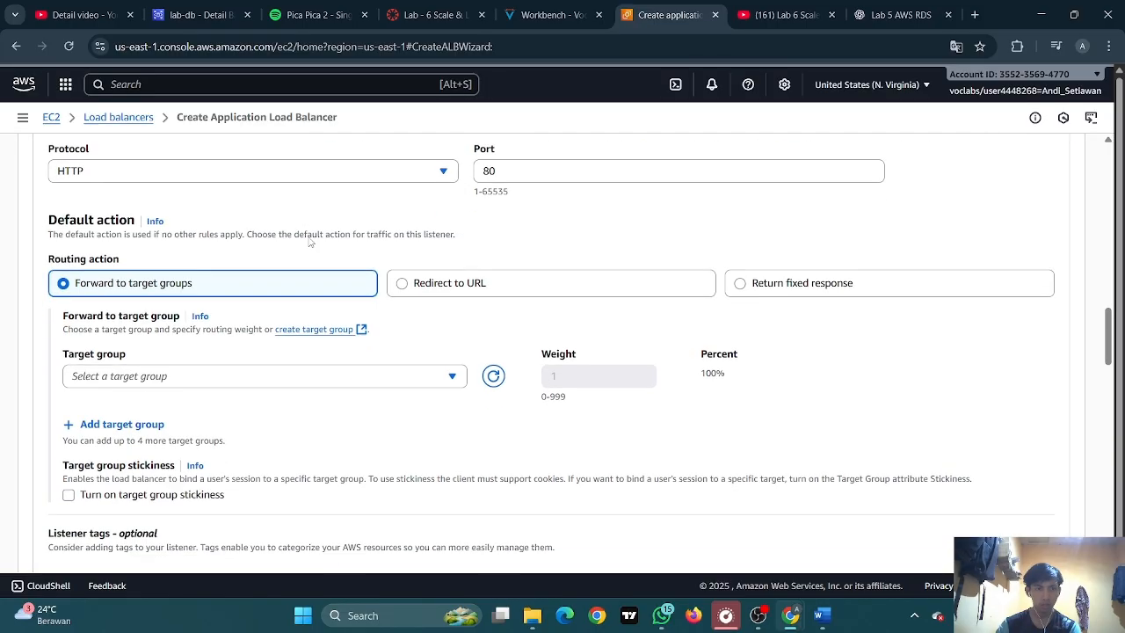
{"action": "scroll", "coordinate": [310, 242], "scroll_direction": "up", "scroll_amount": 1}
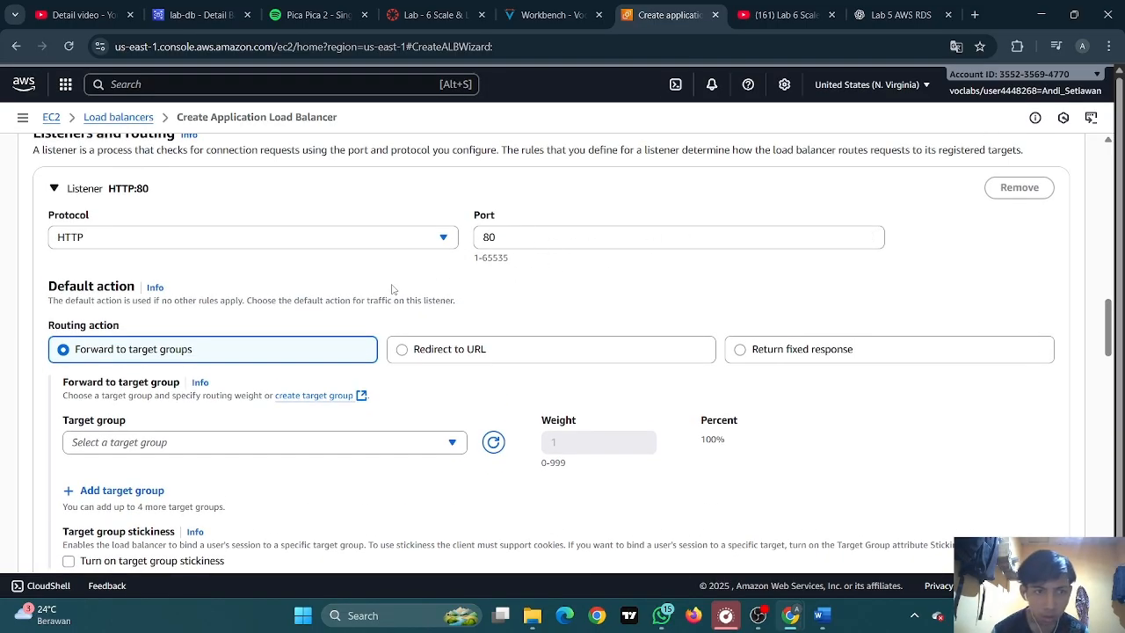
{"action": "scroll", "coordinate": [387, 292], "scroll_direction": "down", "scroll_amount": 1}
{"action": "left_click", "coordinate": [185, 369]}
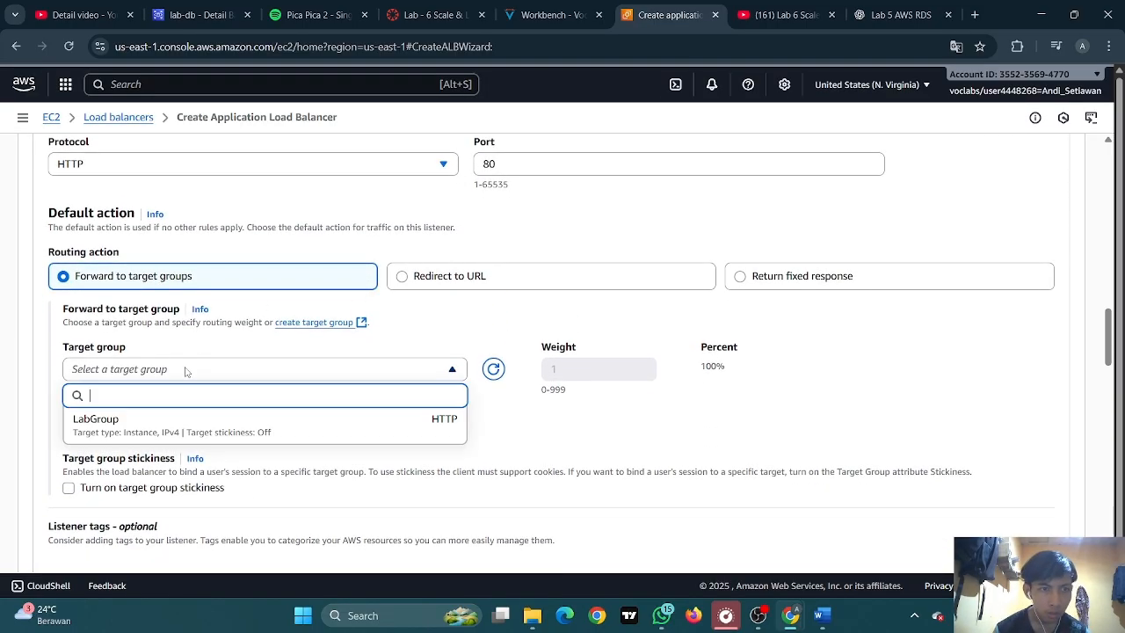
{"action": "left_click", "coordinate": [156, 420]}
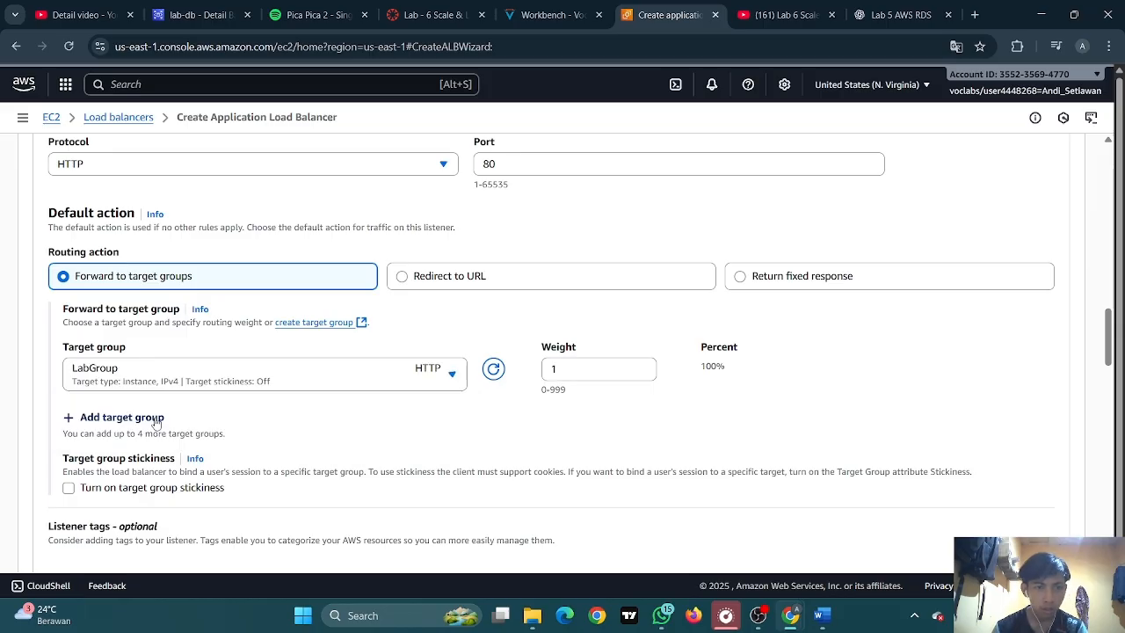
Check the lab's next instruction and create the load balancer, leaving the optional tags and service integrations unset
{"action": "left_click", "coordinate": [549, 15]}
{"action": "scroll", "coordinate": [378, 189], "scroll_direction": "down", "scroll_amount": 2}
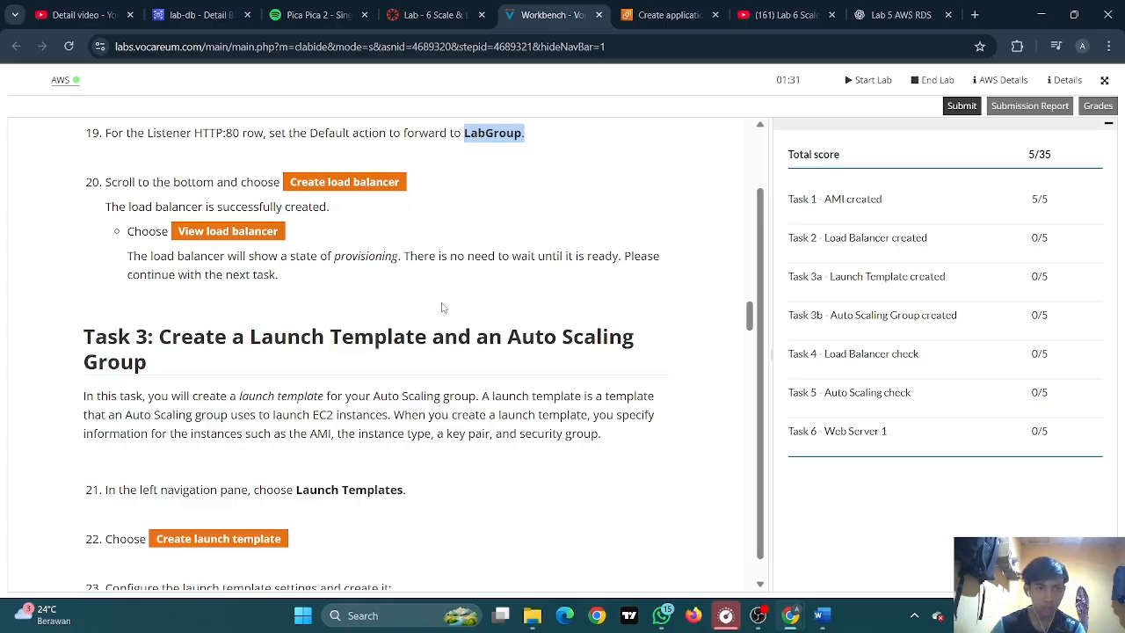
{"action": "key", "text": "alt+Tab"}
{"action": "key", "text": "alt+Tab"}
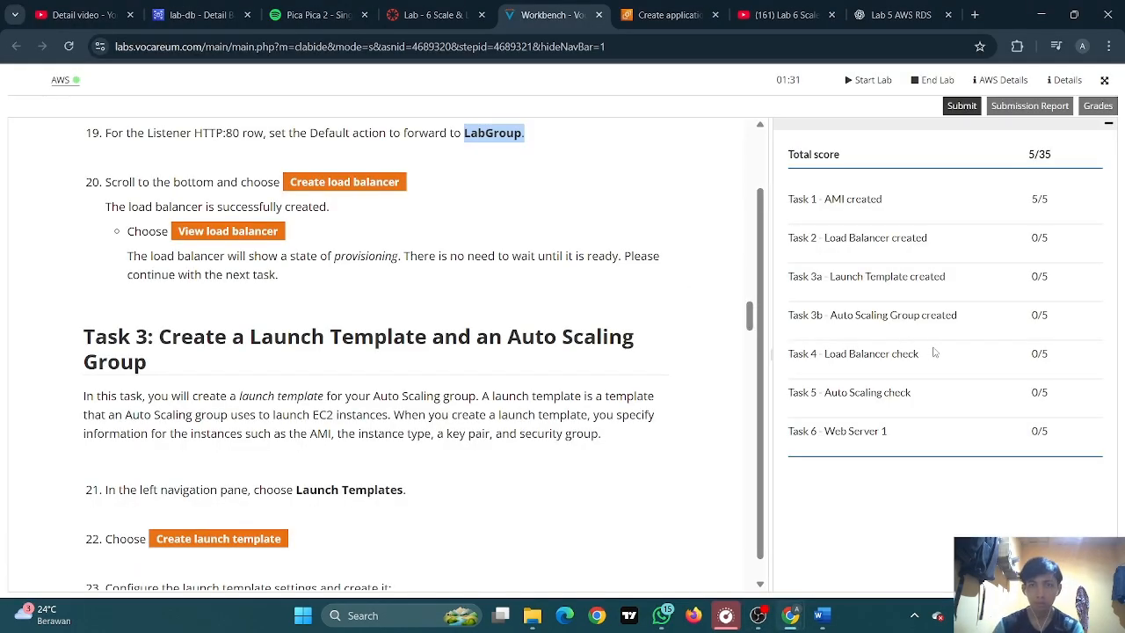
{"action": "scroll", "coordinate": [637, 291], "scroll_direction": "down", "scroll_amount": 1}
{"action": "left_click", "coordinate": [668, 15]}
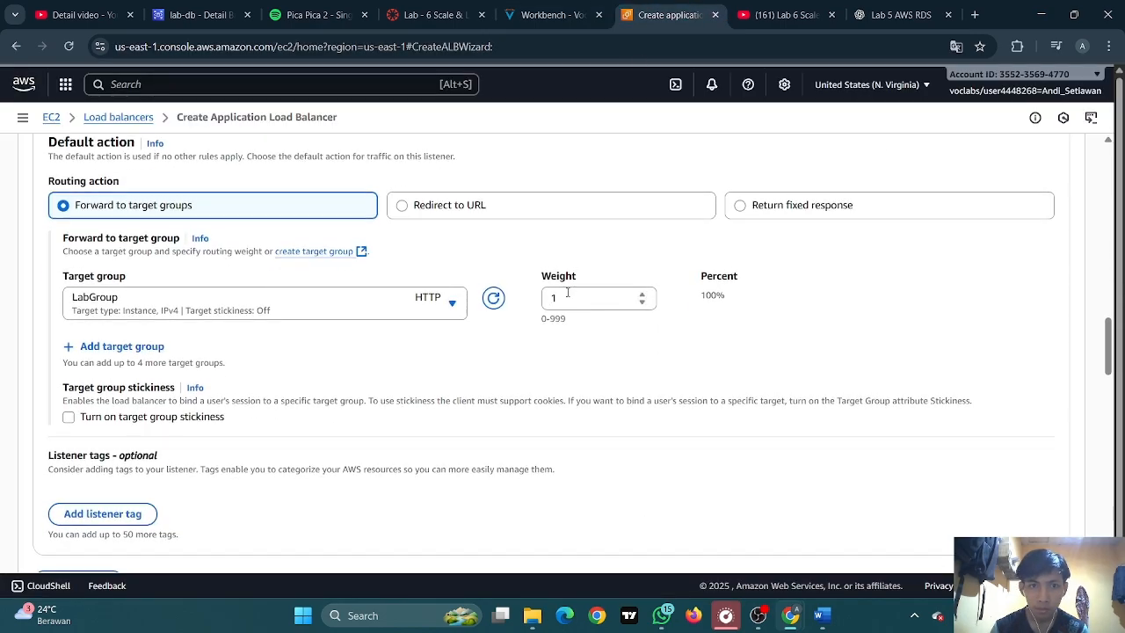
{"action": "scroll", "coordinate": [566, 303], "scroll_direction": "down", "scroll_amount": 6}
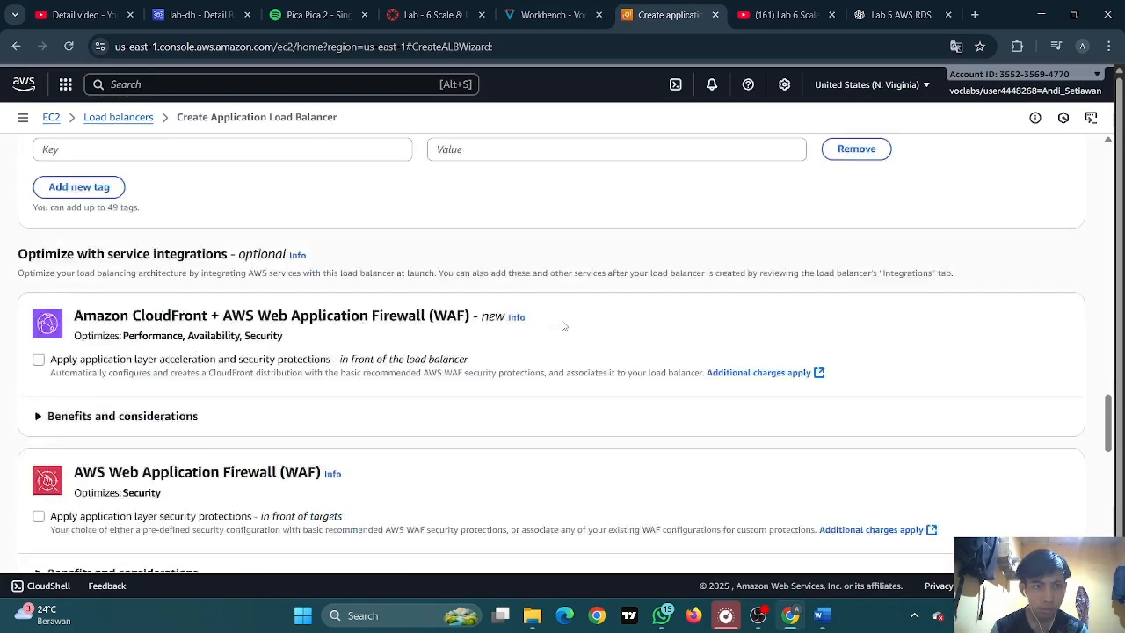
{"action": "scroll", "coordinate": [563, 326], "scroll_direction": "up", "scroll_amount": 2}
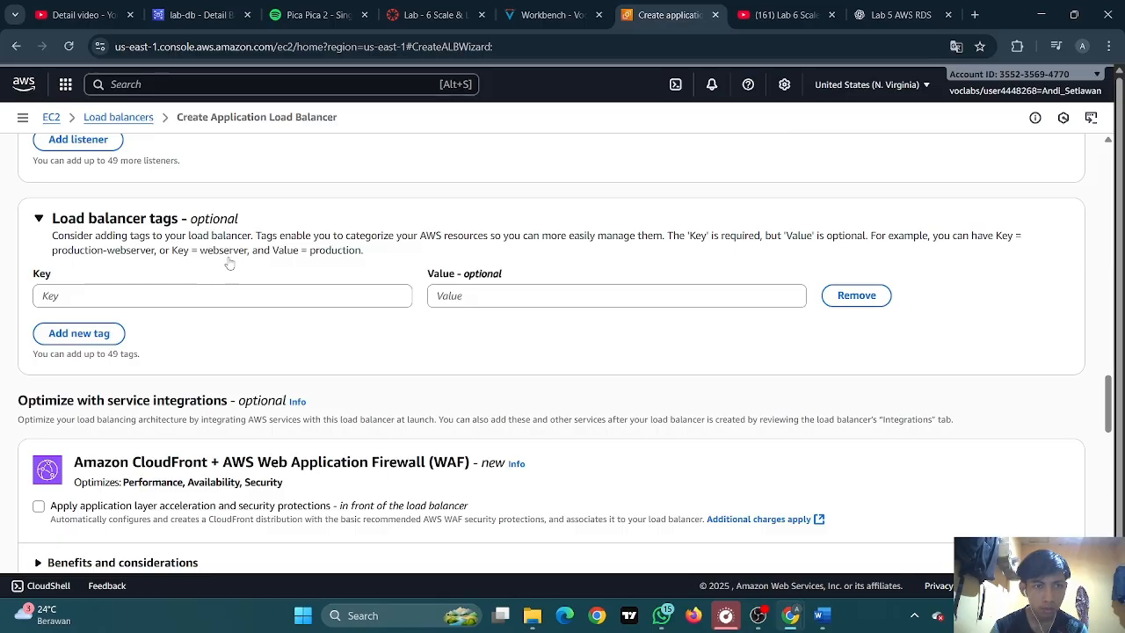
{"action": "scroll", "coordinate": [409, 300], "scroll_direction": "down", "scroll_amount": 15}
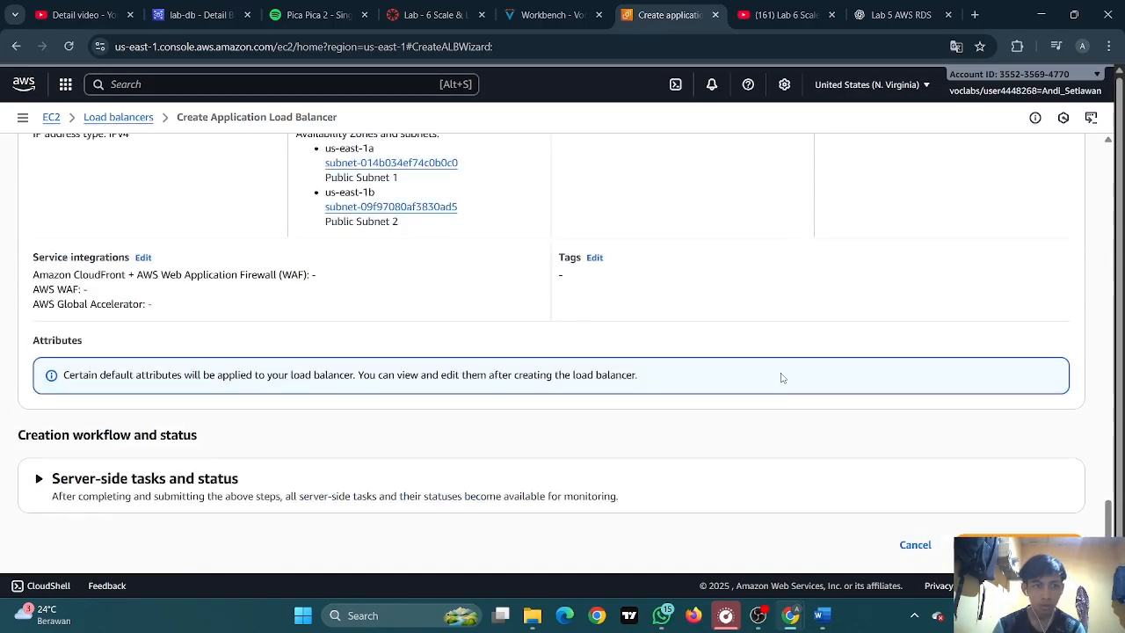
{"action": "left_click", "coordinate": [1000, 529]}
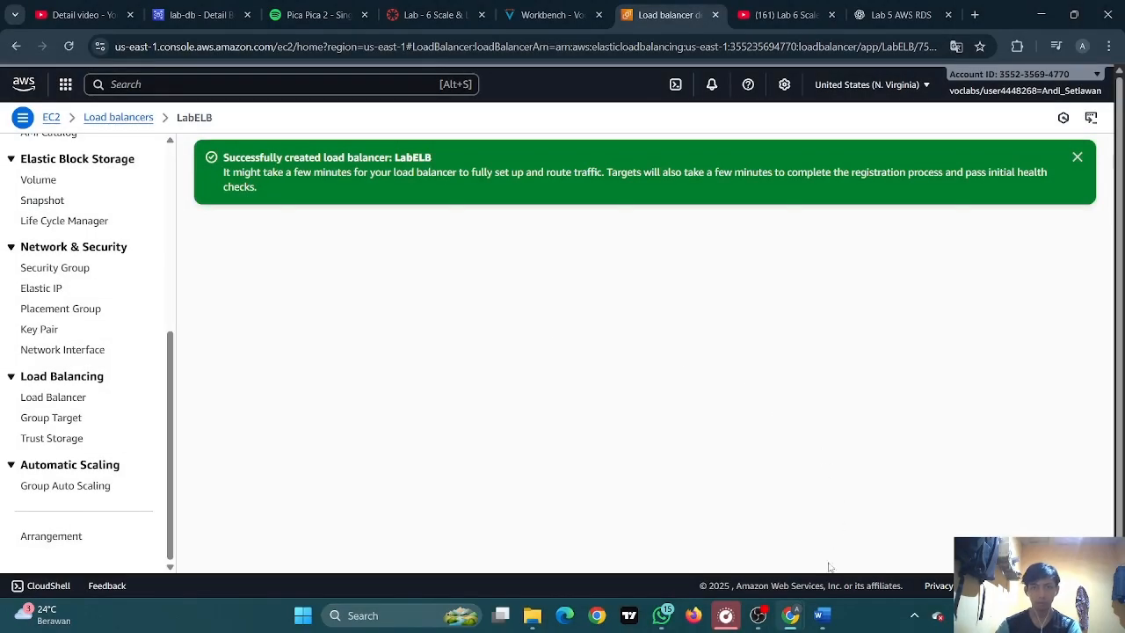
Switch to the Word document Dokumen2, paste the screenshot of the LabELB creation page below the existing image, and return to the browser
{"action": "mouse_move", "coordinate": [822, 615]}
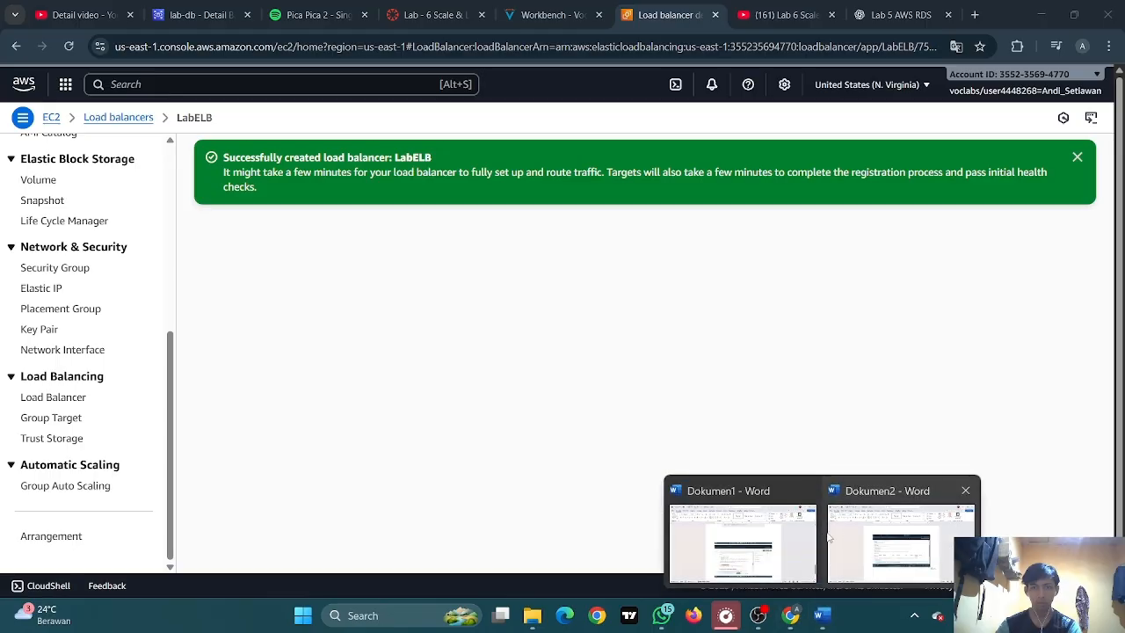
{"action": "left_click", "coordinate": [888, 545]}
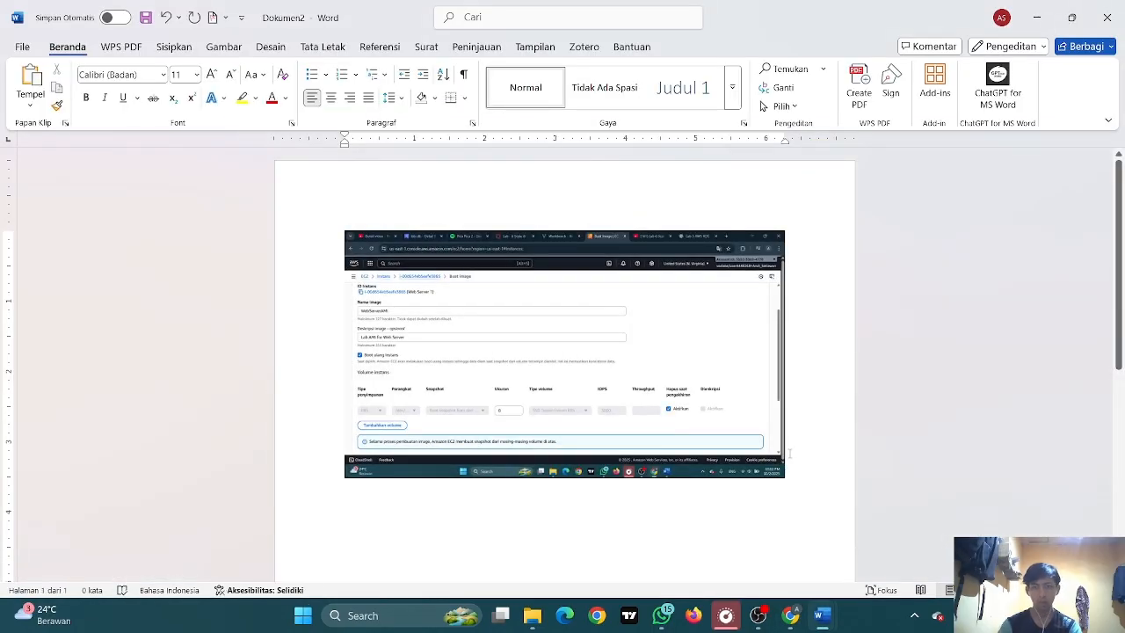
{"action": "key", "text": "ctrl+v"}
{"action": "scroll", "coordinate": [789, 457], "scroll_direction": "up", "scroll_amount": 3}
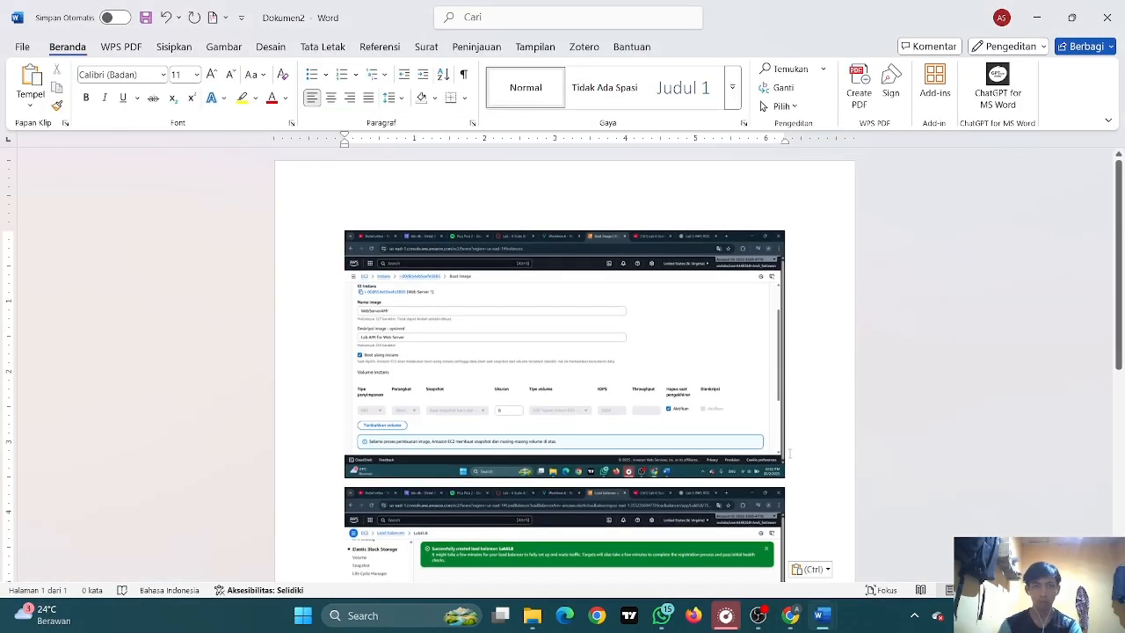
{"action": "scroll", "coordinate": [789, 455], "scroll_direction": "down", "scroll_amount": 5}
{"action": "key", "text": "alt+Tab"}
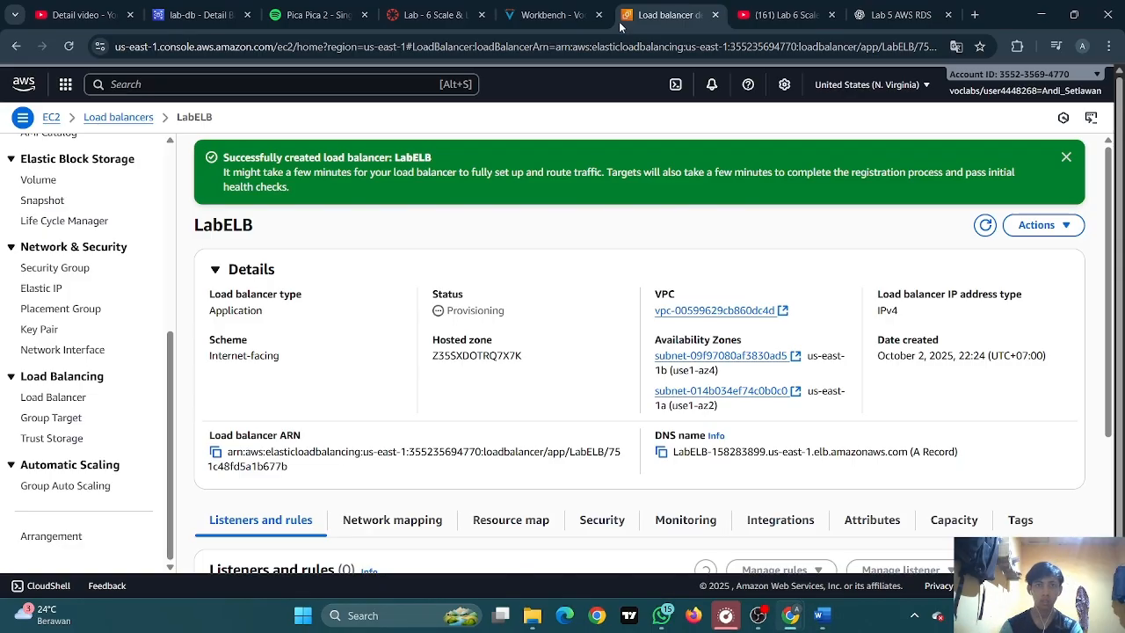
Return to the lab workbench and submit the lab for grading of the load balancer task
{"action": "left_click", "coordinate": [554, 15]}
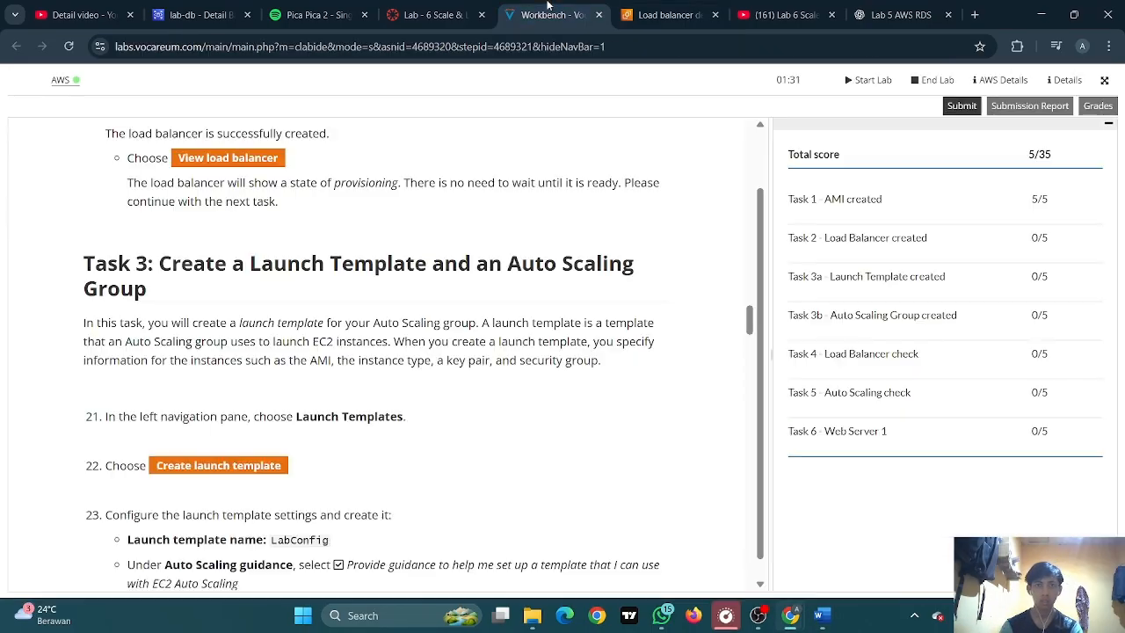
{"action": "scroll", "coordinate": [480, 180], "scroll_direction": "down", "scroll_amount": 1}
{"action": "scroll", "coordinate": [470, 217], "scroll_direction": "up", "scroll_amount": 1}
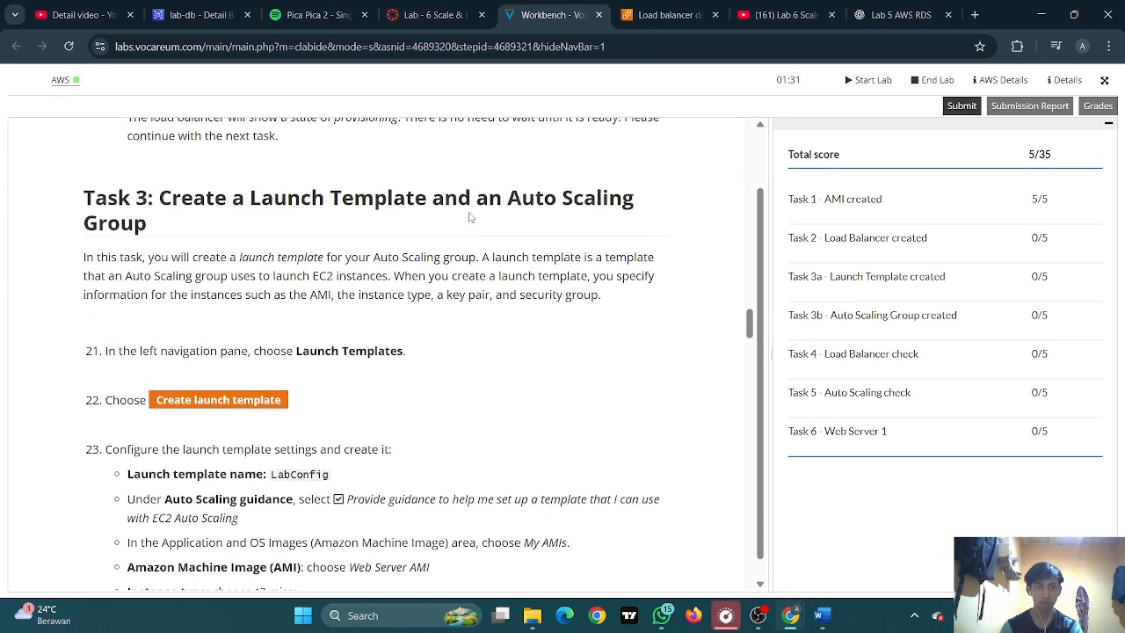
{"action": "scroll", "coordinate": [470, 217], "scroll_direction": "up", "scroll_amount": 1}
{"action": "scroll", "coordinate": [470, 217], "scroll_direction": "down", "scroll_amount": 1}
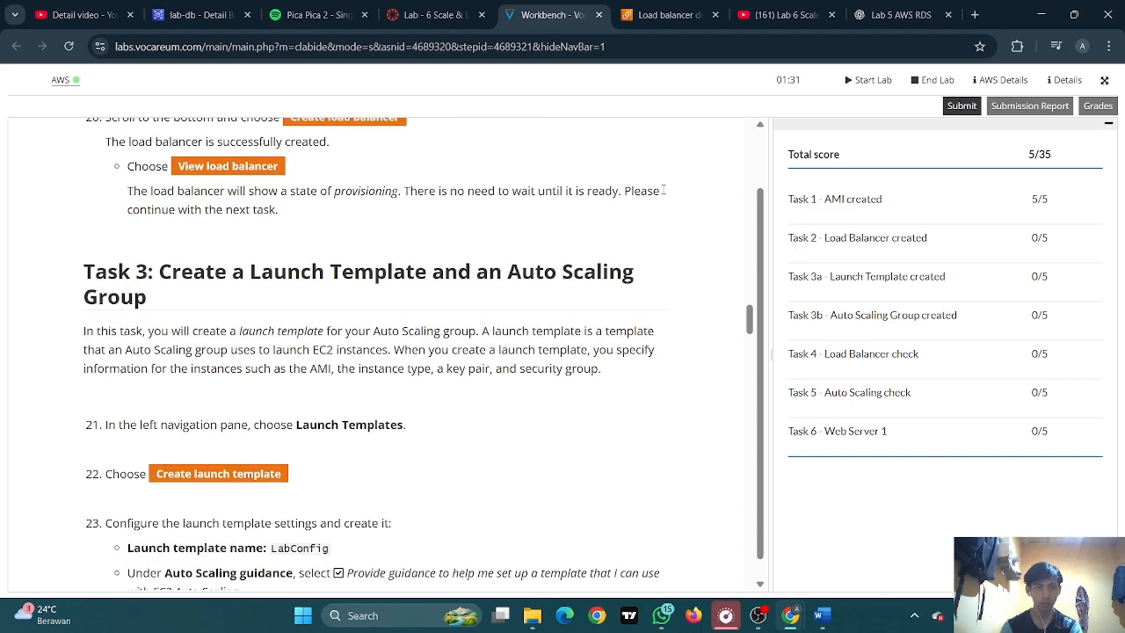
{"action": "left_click", "coordinate": [963, 107]}
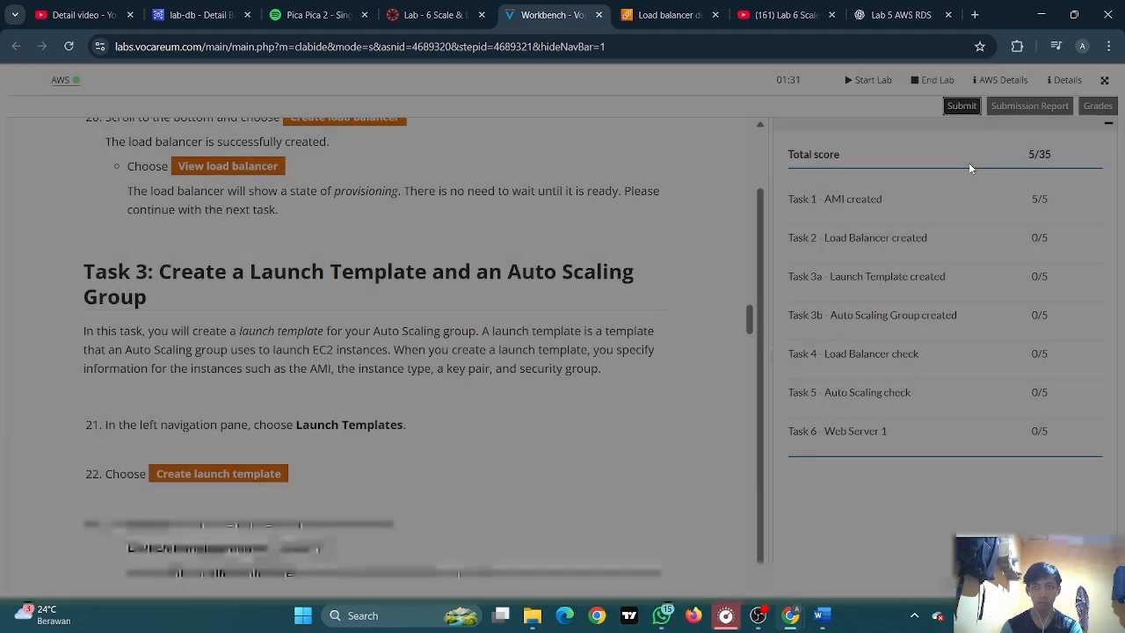
{"action": "left_click", "coordinate": [907, 178]}
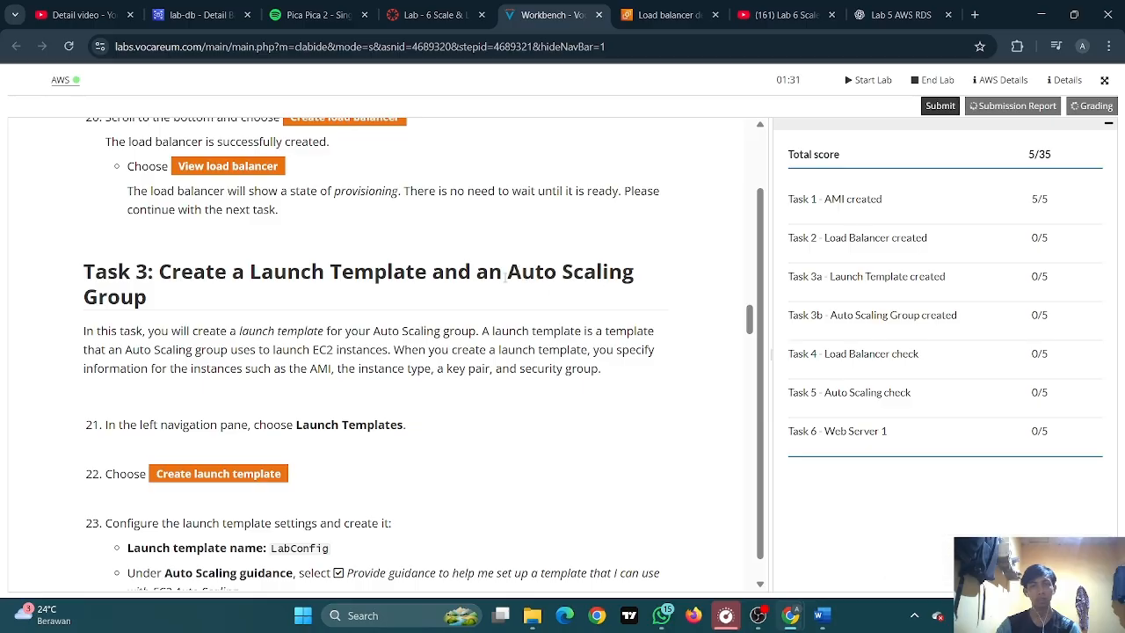
Read the Task 3 instructions for creating the LabConfig launch template and check the updated task scores
{"action": "scroll", "coordinate": [505, 274], "scroll_direction": "down", "scroll_amount": 2}
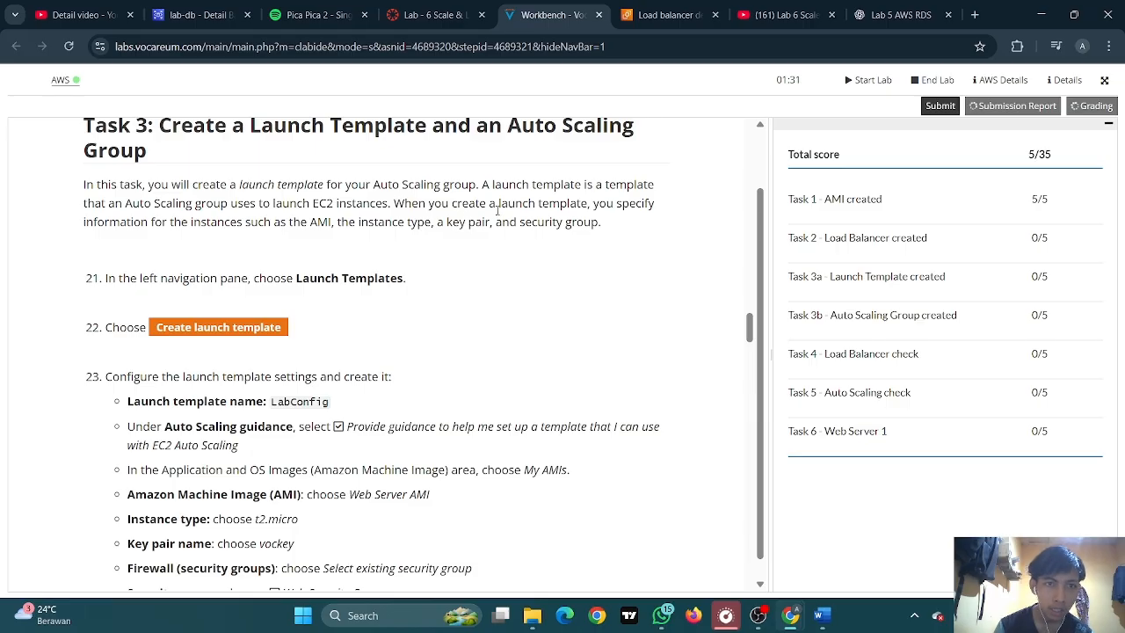
{"action": "left_click_drag", "start_coordinate": [249, 186], "coordinate": [497, 281]}
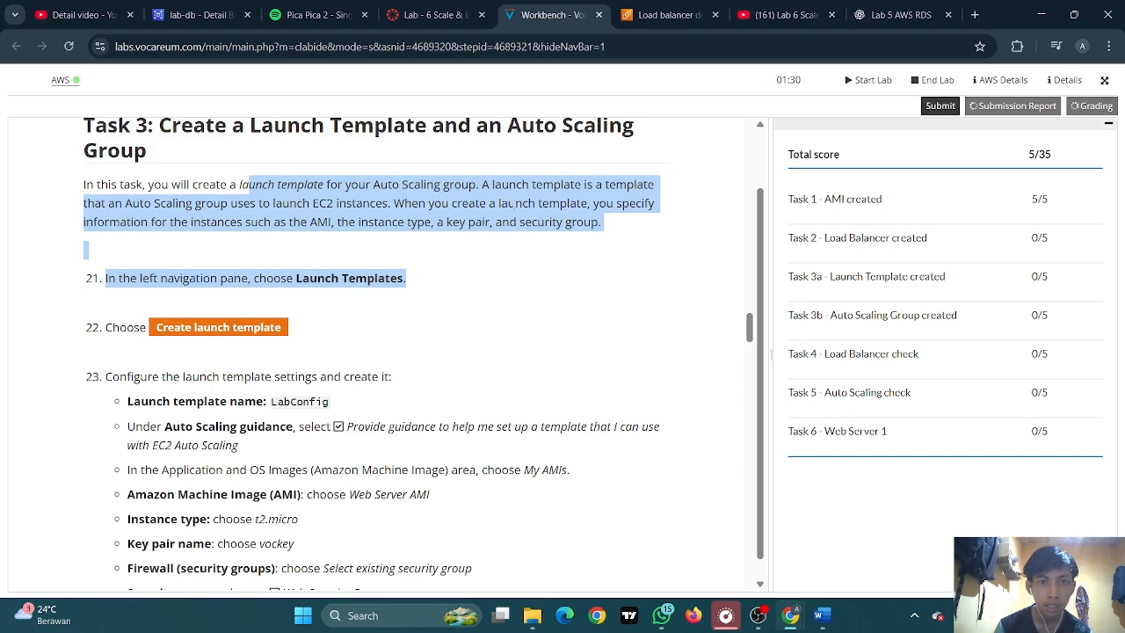
{"action": "left_click", "coordinate": [529, 204]}
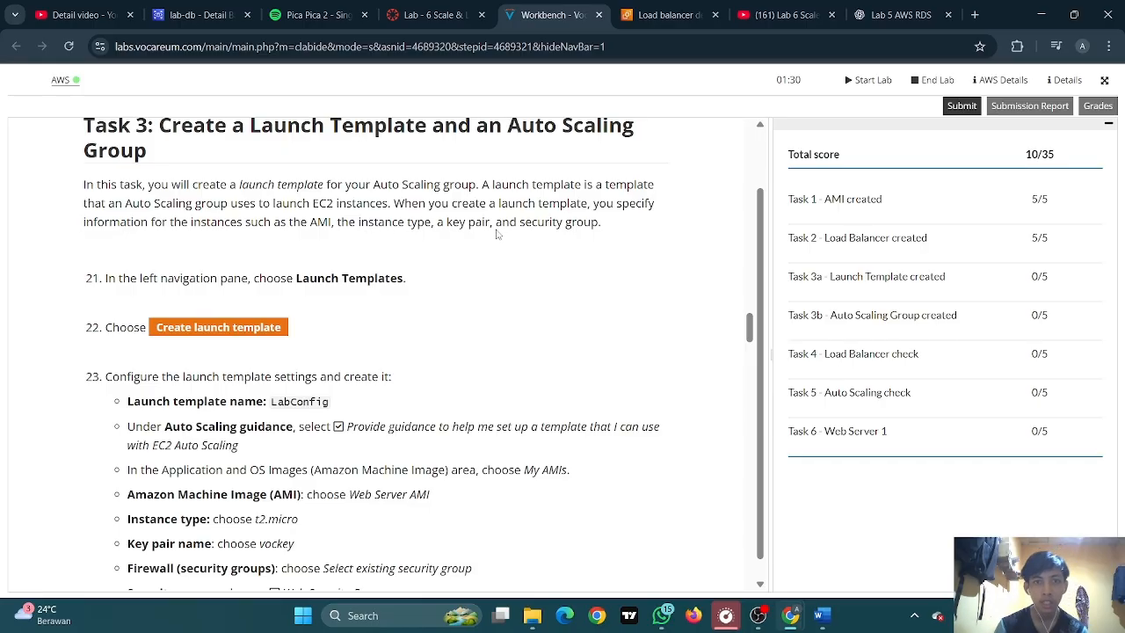
{"action": "scroll", "coordinate": [444, 220], "scroll_direction": "down", "scroll_amount": 2}
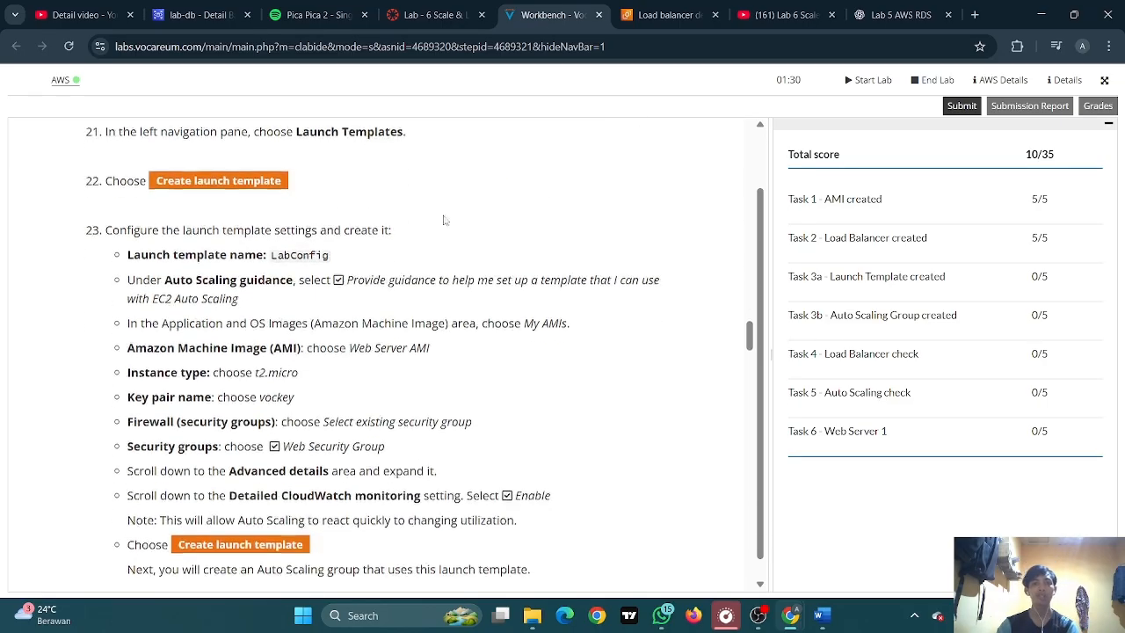
{"action": "scroll", "coordinate": [303, 208], "scroll_direction": "up", "scroll_amount": 1}
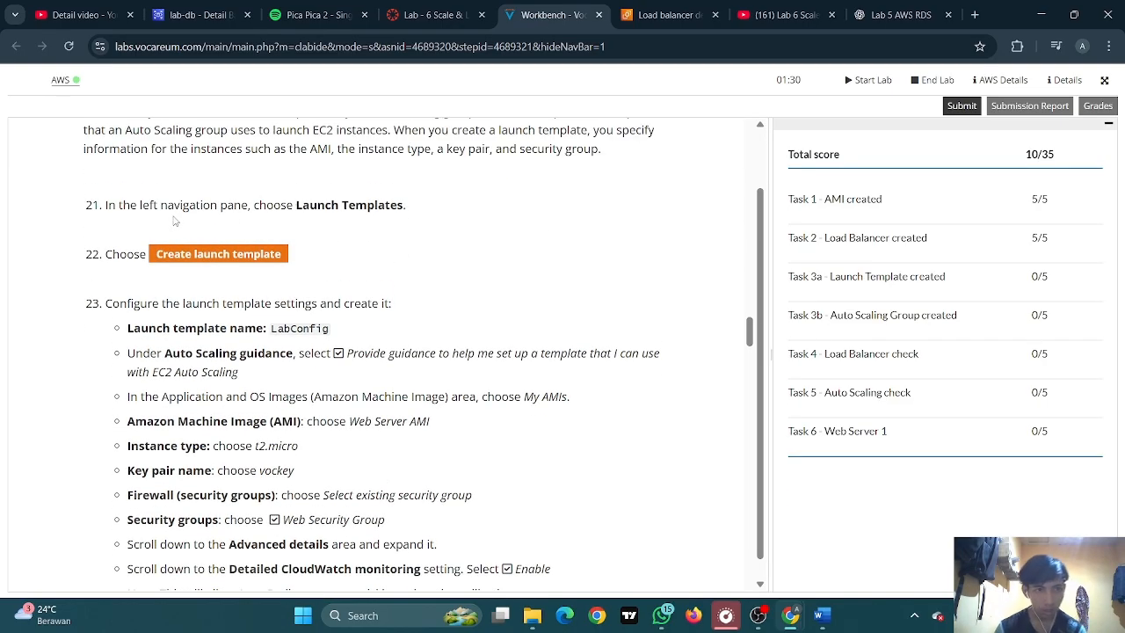
Switch to the AWS console and open the EC2 Launch Templates page
{"action": "left_click", "coordinate": [664, 15]}
{"action": "scroll", "coordinate": [106, 314], "scroll_direction": "up", "scroll_amount": 1}
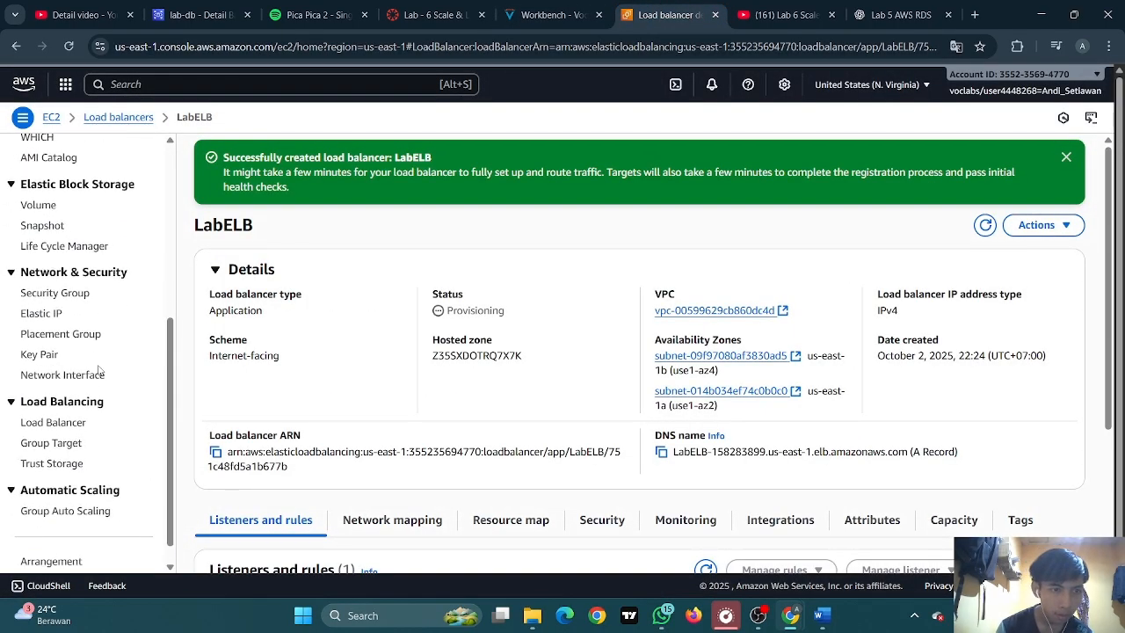
{"action": "scroll", "coordinate": [104, 405], "scroll_direction": "down", "scroll_amount": 1}
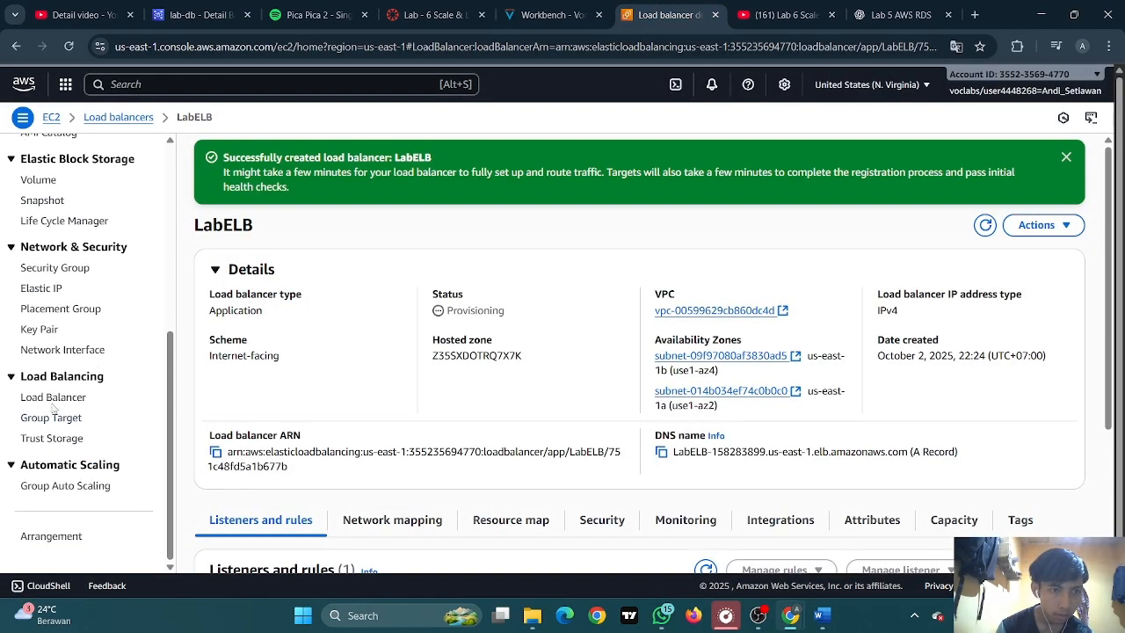
{"action": "scroll", "coordinate": [63, 329], "scroll_direction": "up", "scroll_amount": 4}
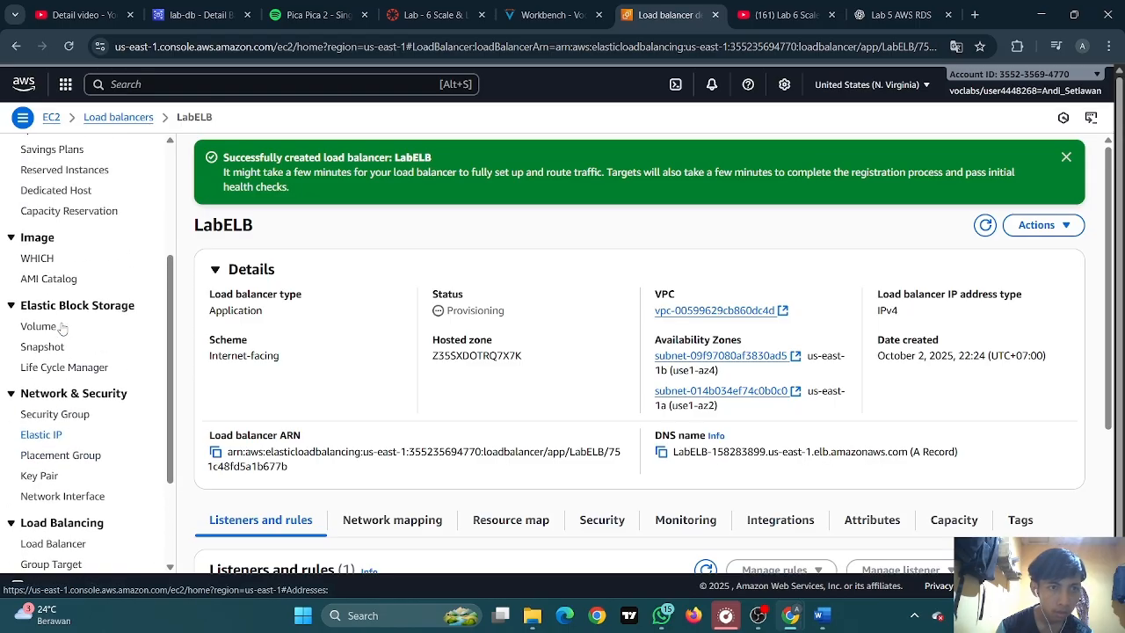
{"action": "scroll", "coordinate": [64, 327], "scroll_direction": "up", "scroll_amount": 1}
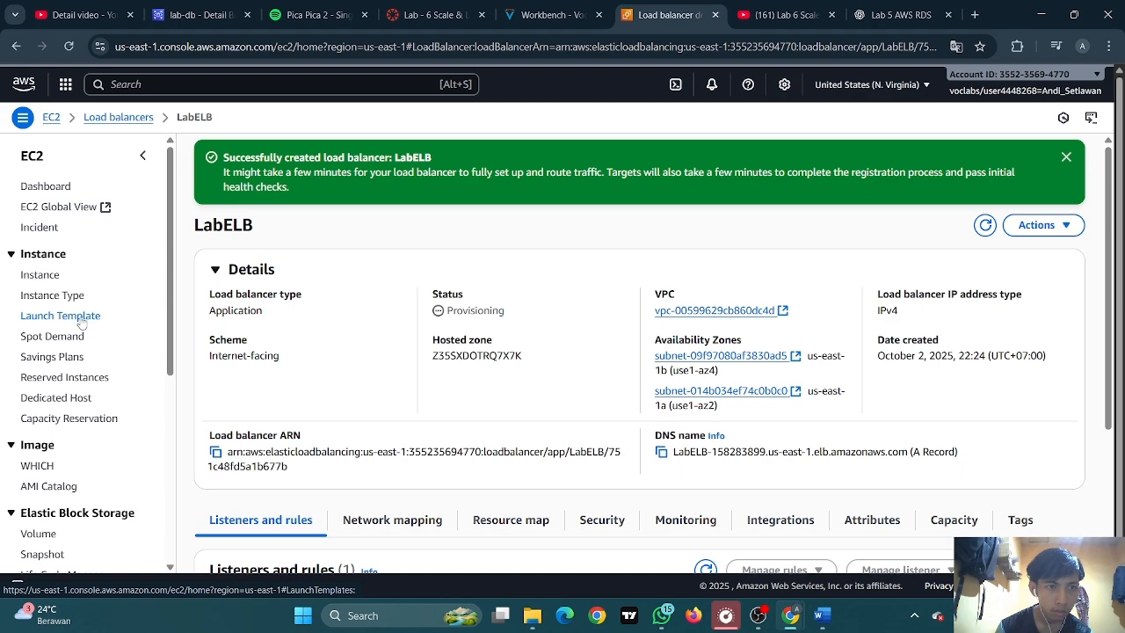
{"action": "left_click", "coordinate": [77, 318]}
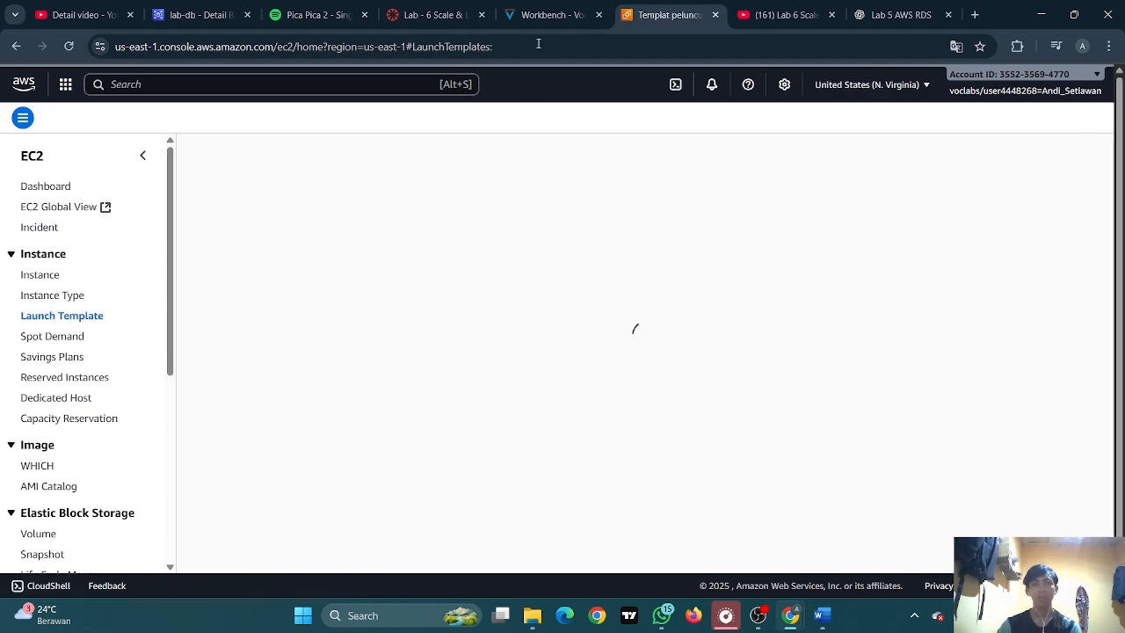
Check step 23 of the lab instructions and start creating a new launch template
{"action": "key", "text": "ctrl+shift+Tab"}
{"action": "scroll", "coordinate": [165, 304], "scroll_direction": "down", "scroll_amount": 1}
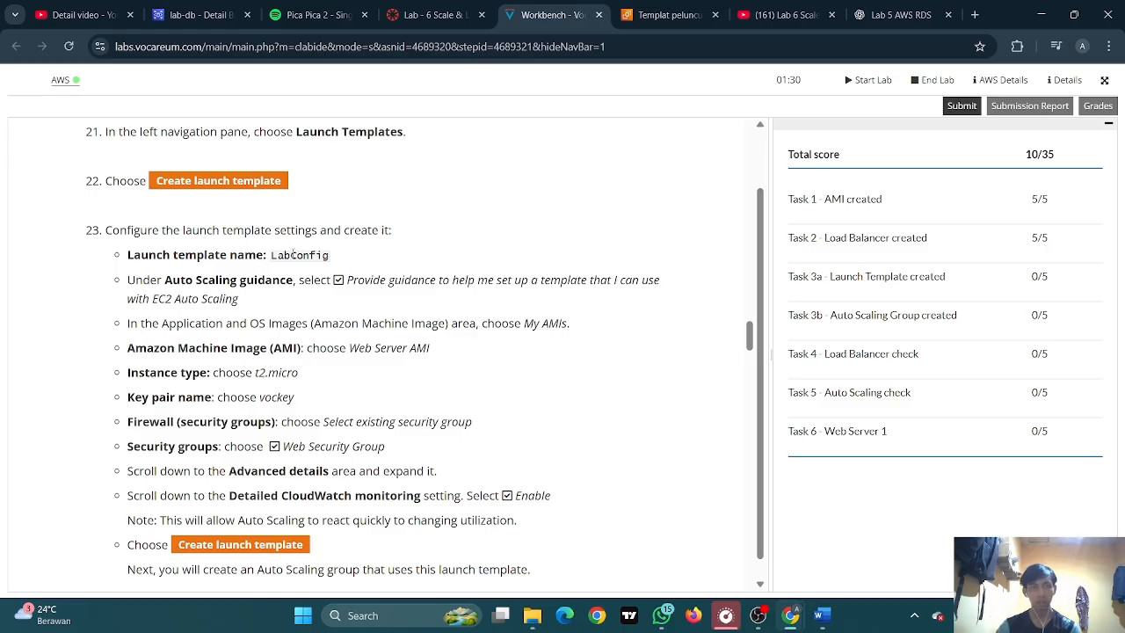
{"action": "left_click", "coordinate": [667, 15]}
{"action": "scroll", "coordinate": [627, 224], "scroll_direction": "down", "scroll_amount": 3}
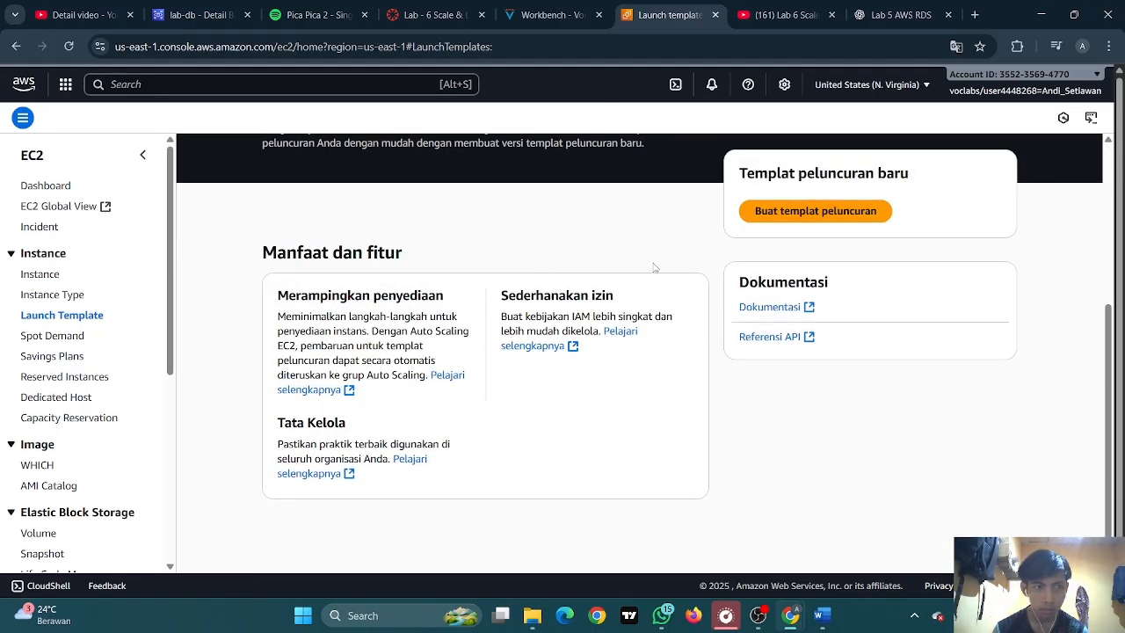
{"action": "left_click", "coordinate": [785, 214]}
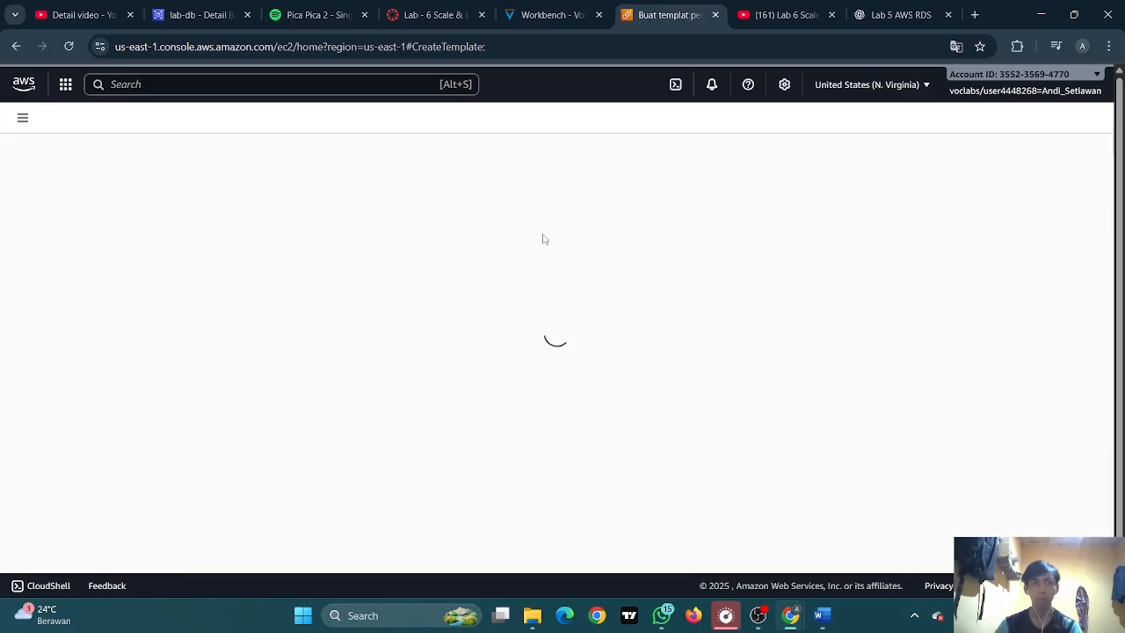
{"action": "left_click", "coordinate": [605, 7]}
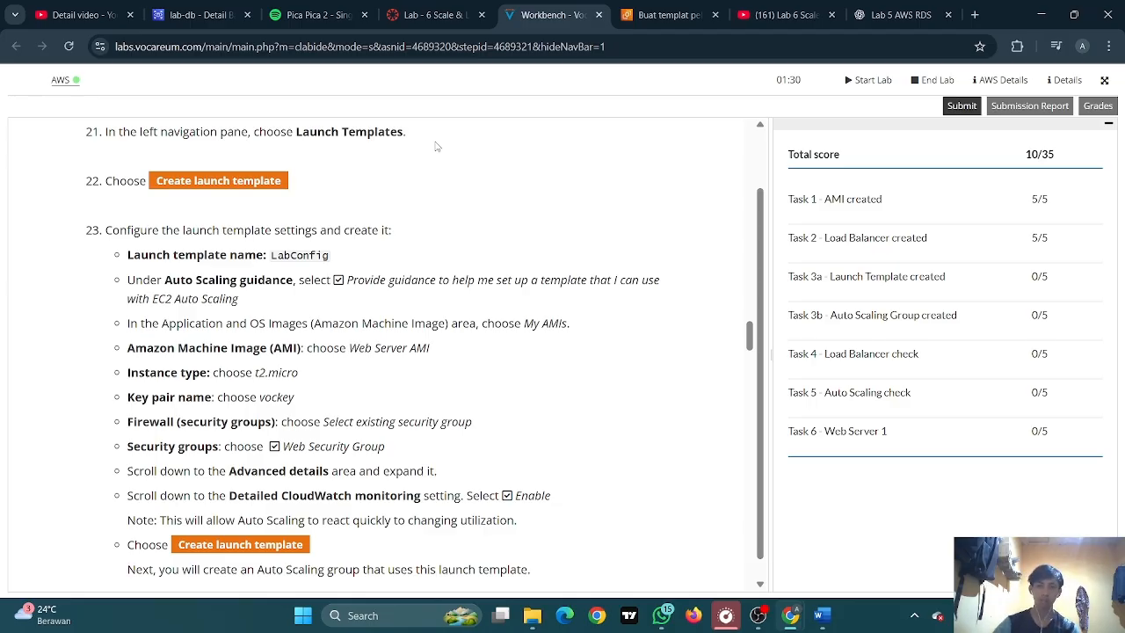
{"action": "left_click", "coordinate": [669, 15]}
{"action": "left_click", "coordinate": [520, 8]}
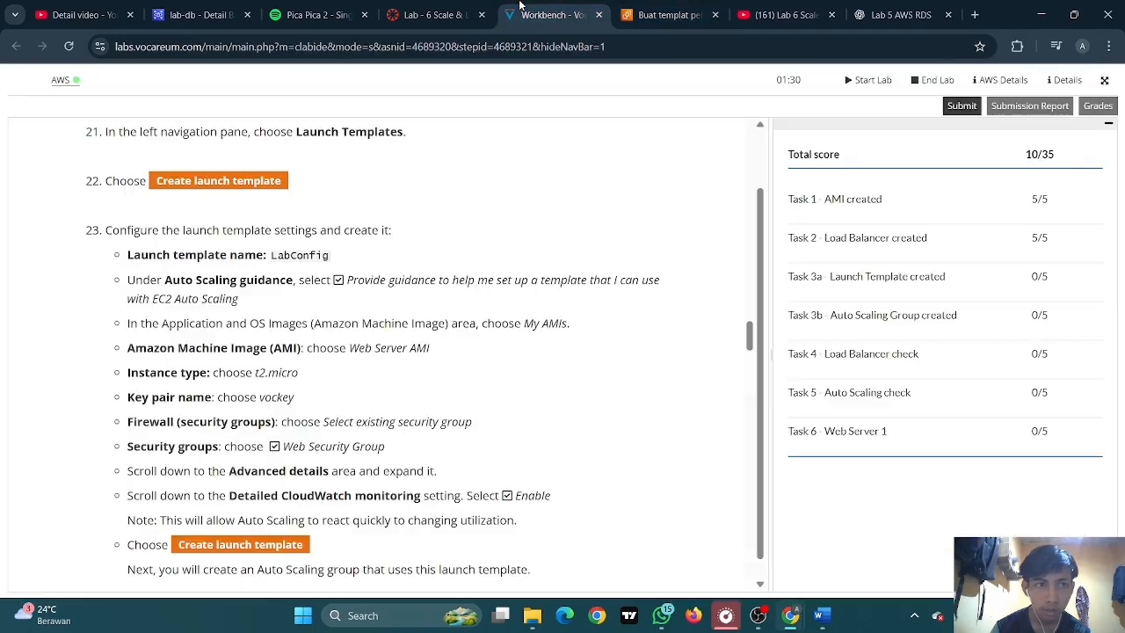
{"action": "left_click", "coordinate": [670, 15]}
{"action": "left_click", "coordinate": [432, 15]}
{"action": "left_click", "coordinate": [576, 8]}
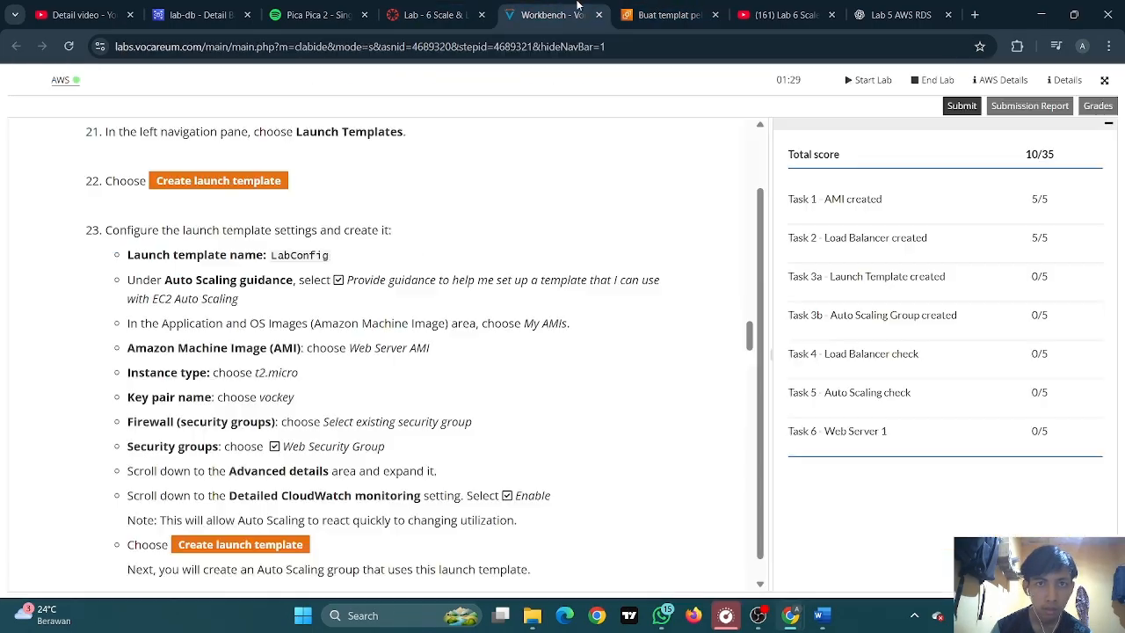
{"action": "left_click", "coordinate": [669, 15]}
{"action": "left_click", "coordinate": [552, 15]}
{"action": "left_click", "coordinate": [1035, 10]}
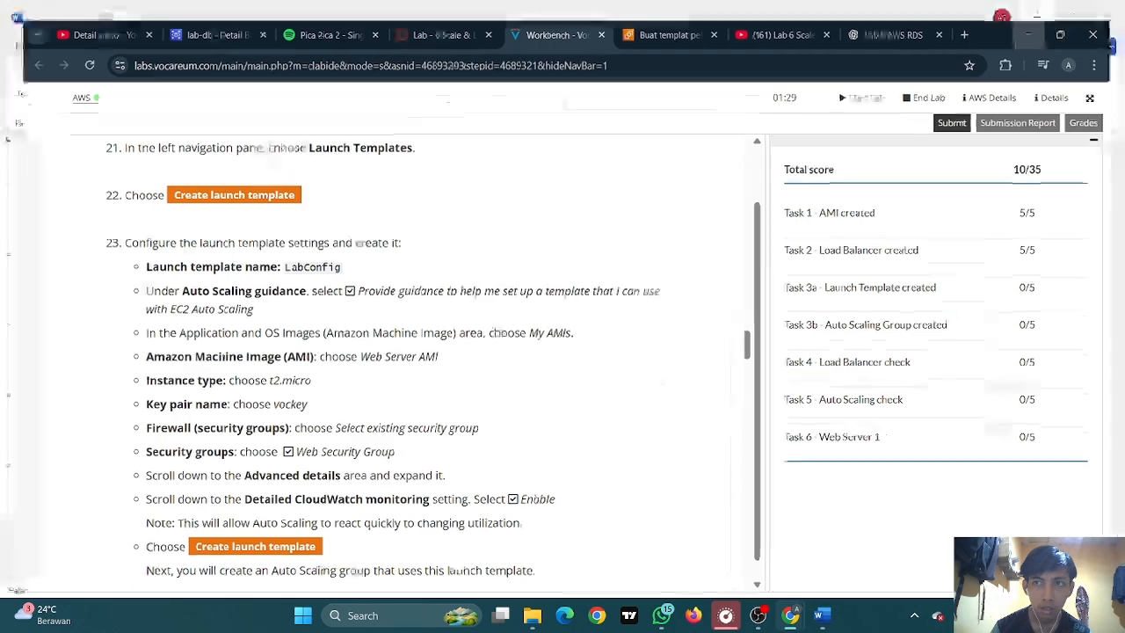
{"action": "left_click", "coordinate": [1035, 11]}
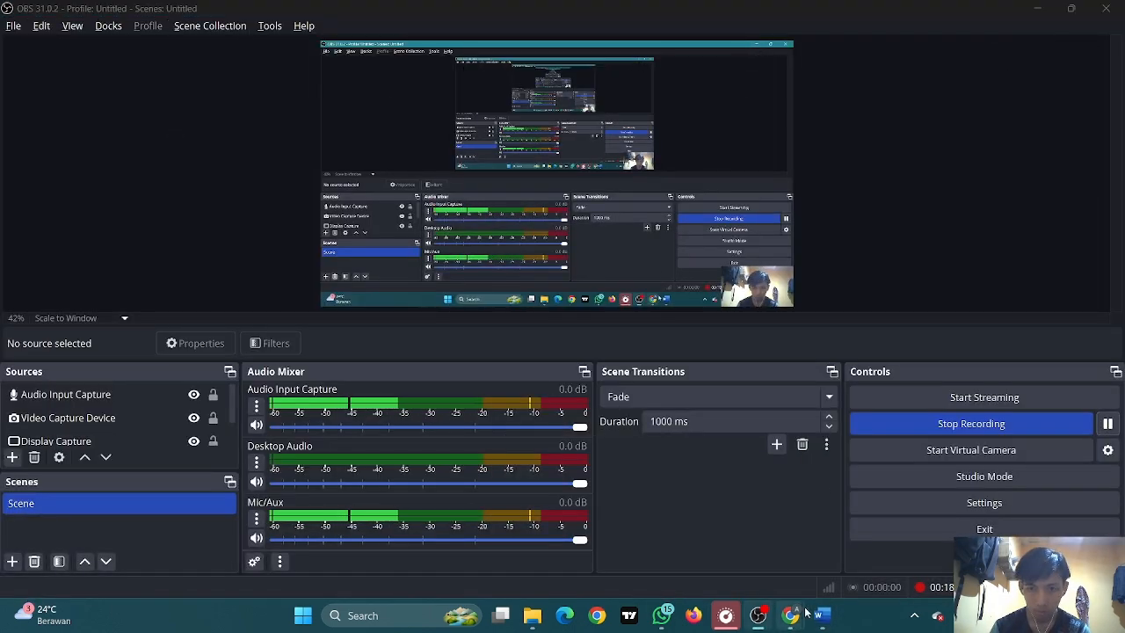
{"action": "mouse_move", "coordinate": [790, 617]}
{"action": "left_click", "coordinate": [710, 536]}
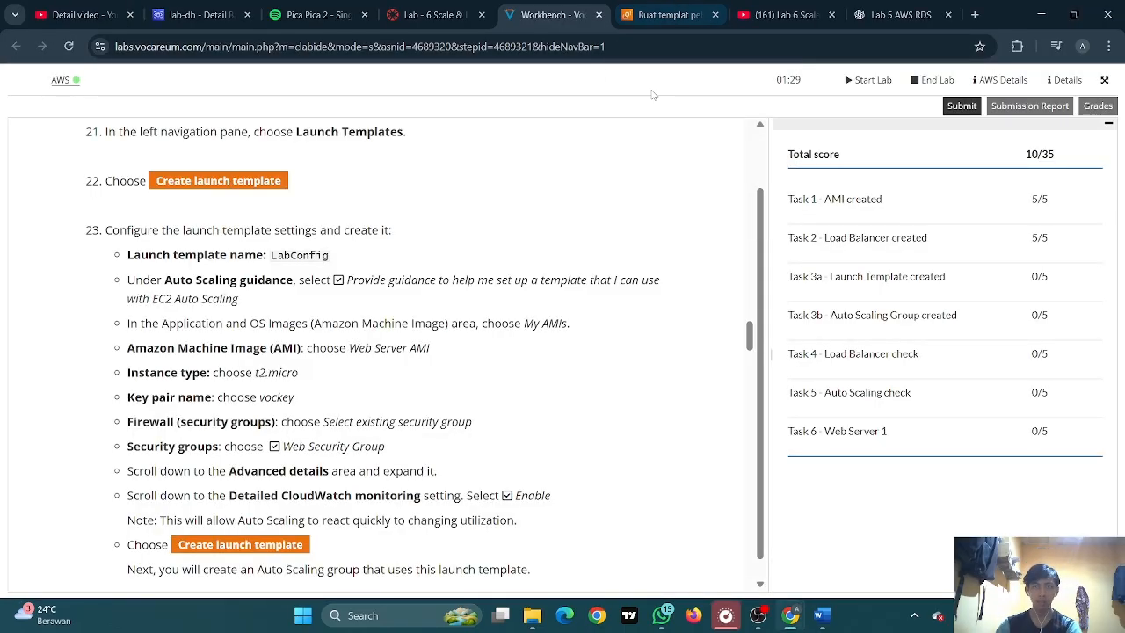
Copy the launch template name LabConfig from the lab instructions into the name field of the new template
{"action": "scroll", "coordinate": [400, 166], "scroll_direction": "down", "scroll_amount": 1}
{"action": "scroll", "coordinate": [400, 167], "scroll_direction": "down", "scroll_amount": 1}
{"action": "scroll", "coordinate": [400, 167], "scroll_direction": "up", "scroll_amount": 2}
{"action": "scroll", "coordinate": [263, 194], "scroll_direction": "down", "scroll_amount": 1}
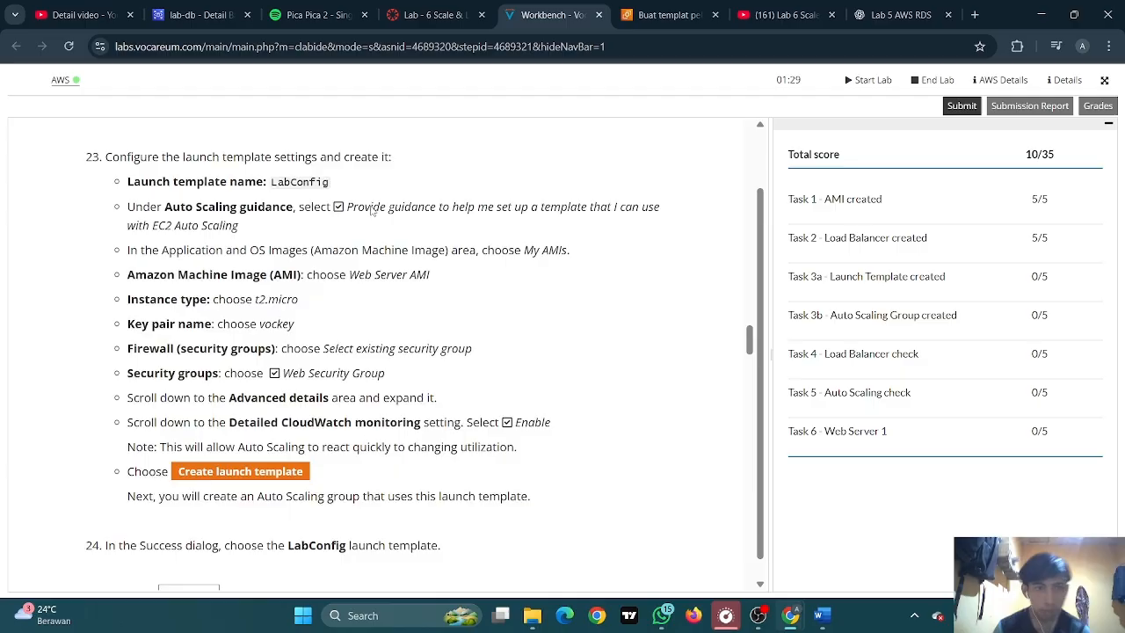
{"action": "scroll", "coordinate": [225, 200], "scroll_direction": "up", "scroll_amount": 1}
{"action": "scroll", "coordinate": [225, 201], "scroll_direction": "up", "scroll_amount": 1}
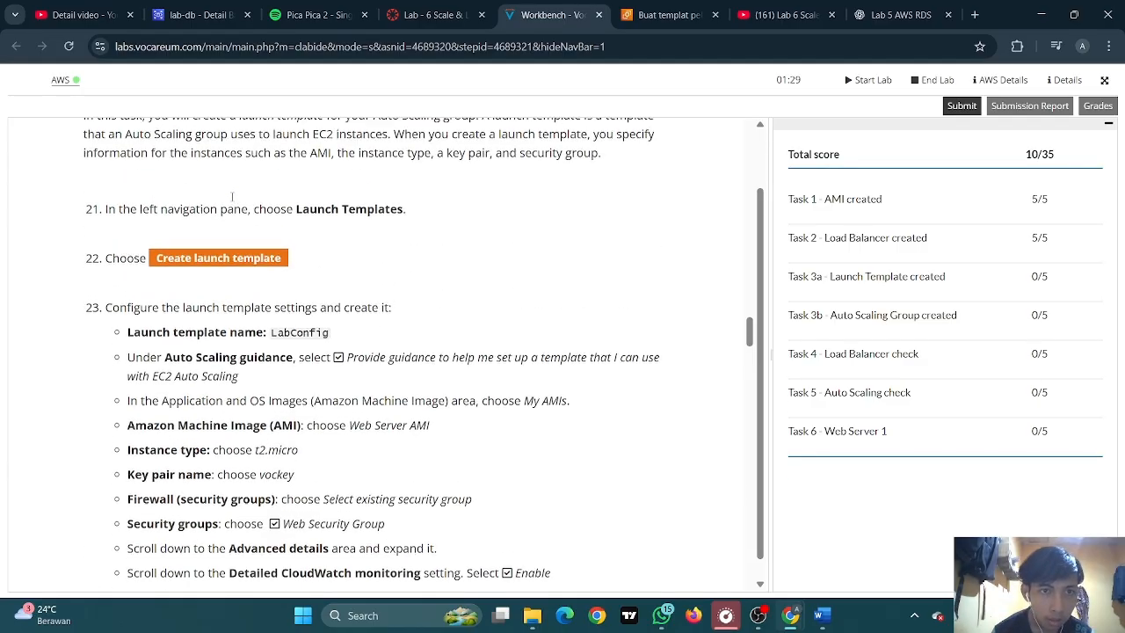
{"action": "scroll", "coordinate": [225, 201], "scroll_direction": "up", "scroll_amount": 2}
{"action": "scroll", "coordinate": [202, 194], "scroll_direction": "down", "scroll_amount": 3}
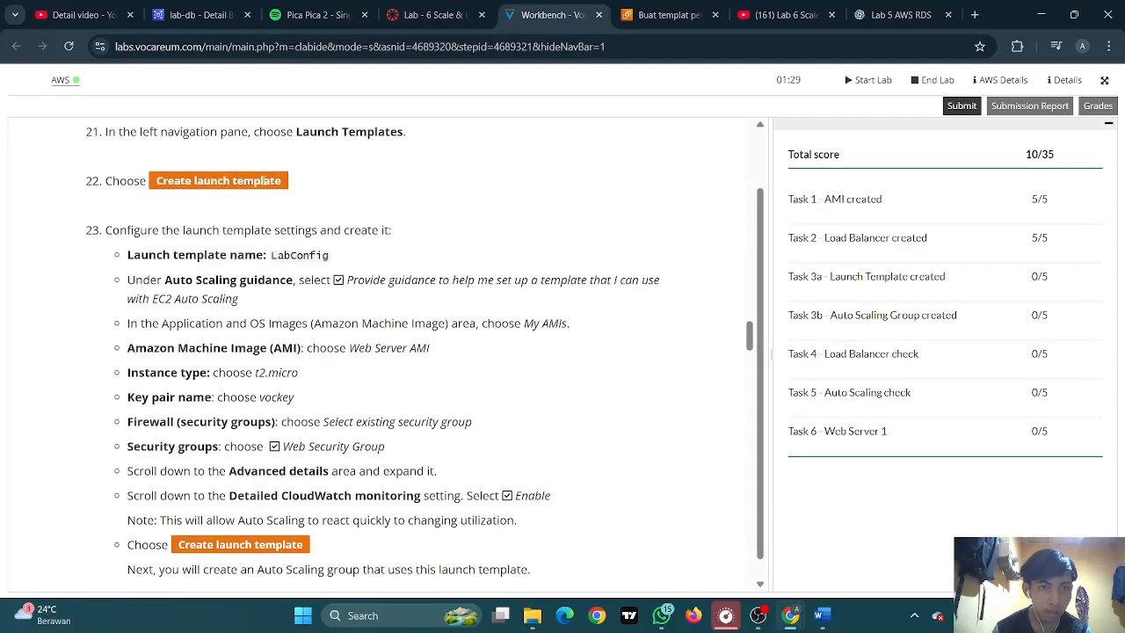
{"action": "left_click_drag", "start_coordinate": [271, 254], "coordinate": [334, 256]}
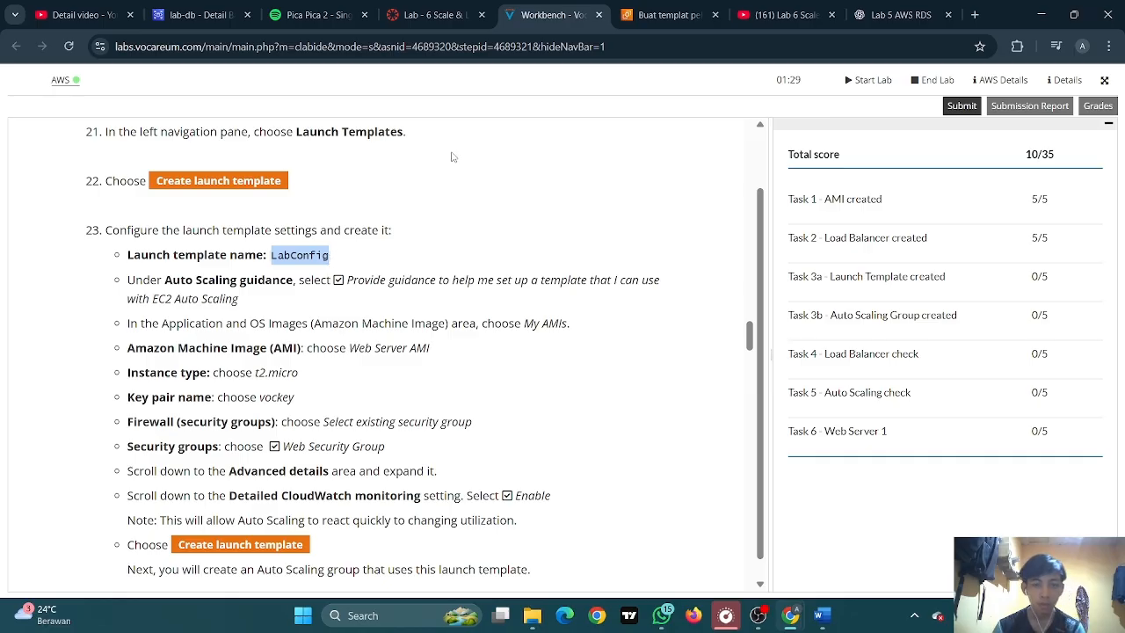
{"action": "key", "text": "ctrl+c"}
{"action": "key", "text": "ctrl+Tab"}
{"action": "key", "text": "ctrl+v"}
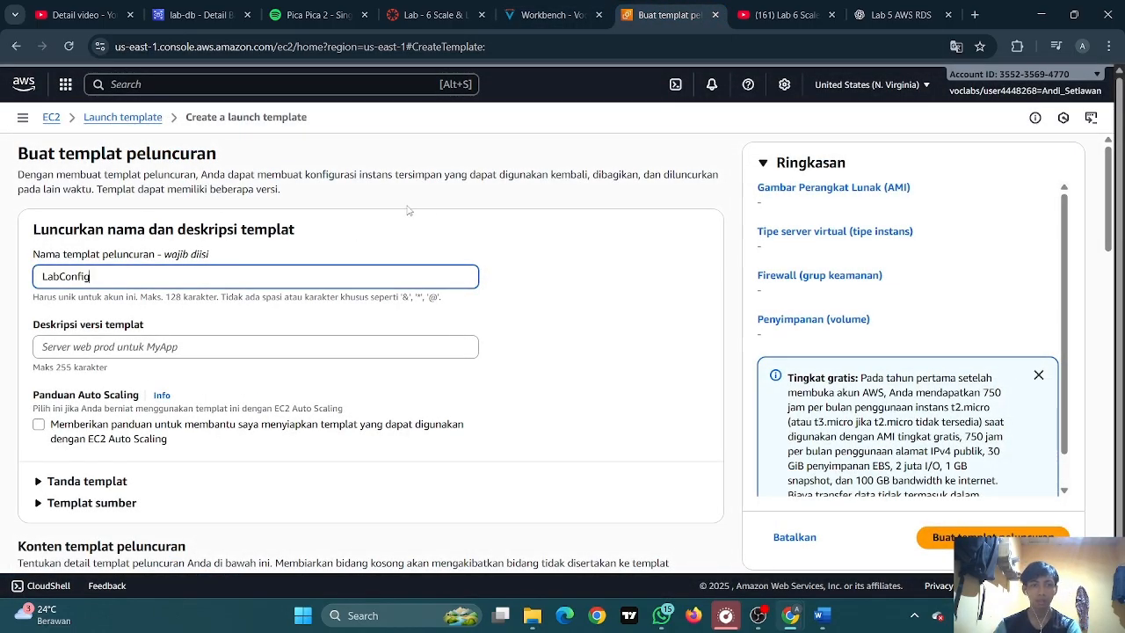
Check the lab's Auto Scaling guidance instruction and compare it with the options on the launch template form
{"action": "left_click", "coordinate": [540, 20]}
{"action": "scroll", "coordinate": [324, 217], "scroll_direction": "down", "scroll_amount": 1}
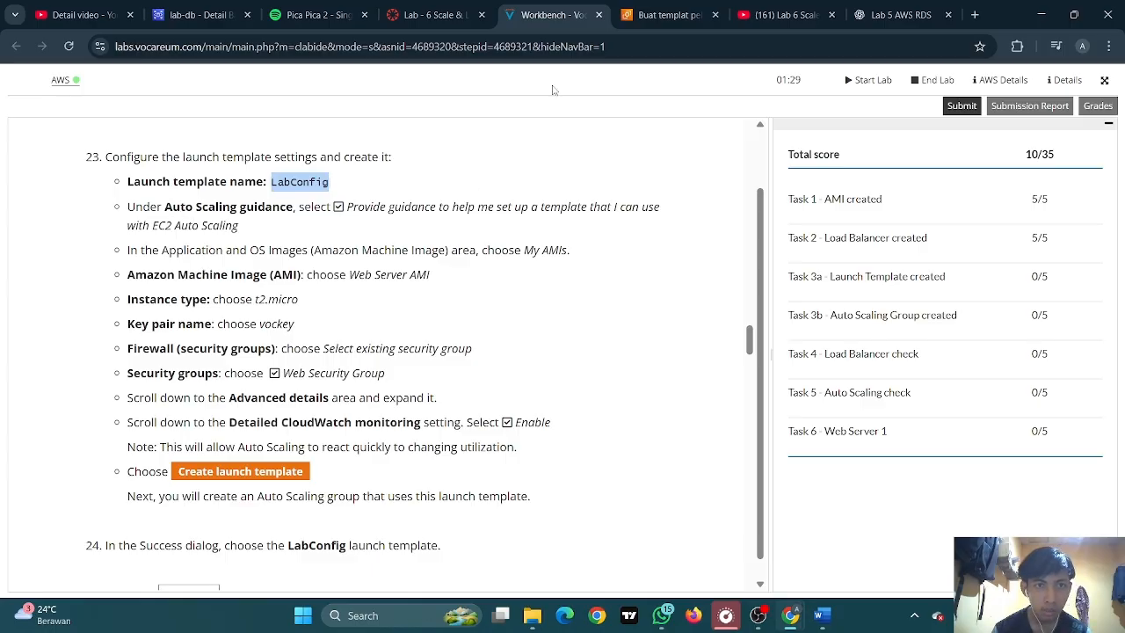
{"action": "key", "text": "ctrl+Tab"}
{"action": "key", "text": "Tab"}
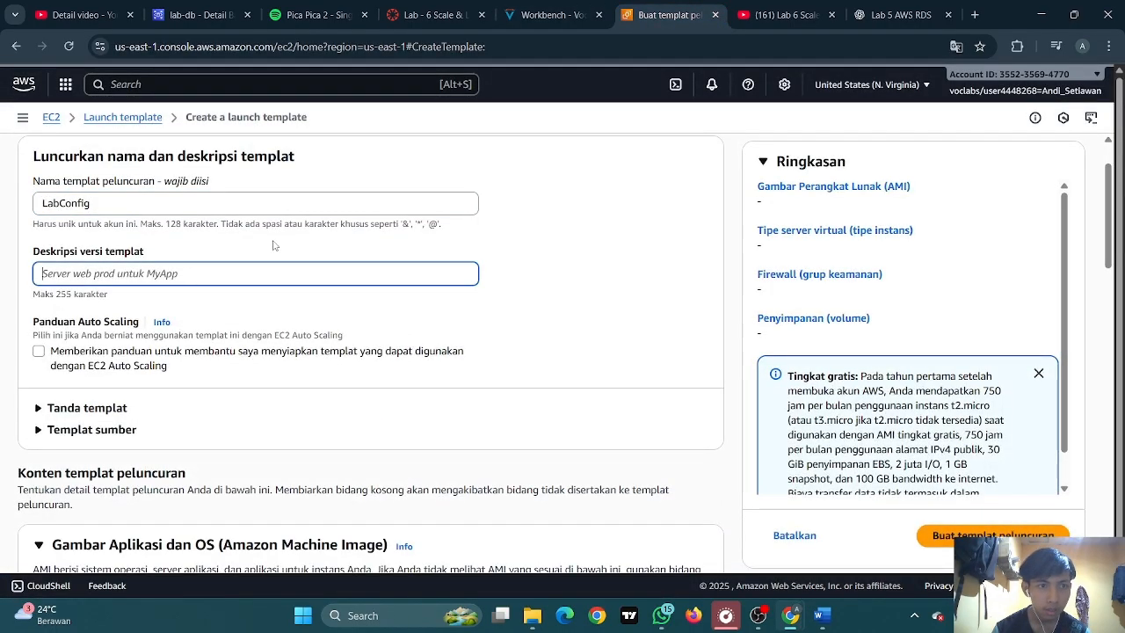
{"action": "key", "text": "ctrl+shift+Tab"}
{"action": "scroll", "coordinate": [374, 171], "scroll_direction": "up", "scroll_amount": 1}
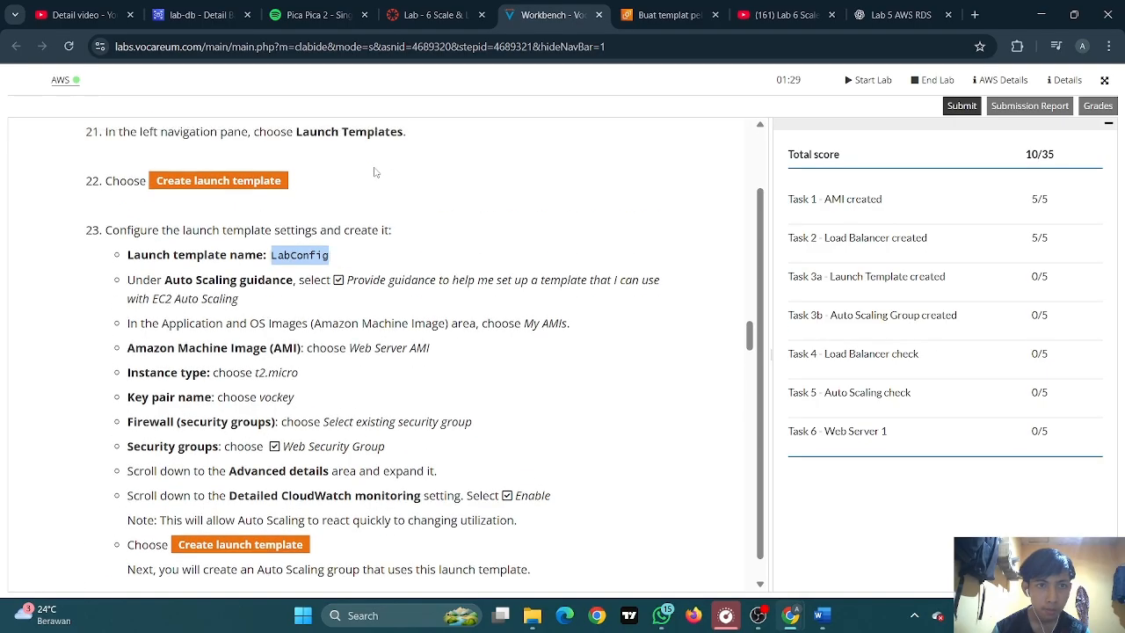
{"action": "scroll", "coordinate": [373, 172], "scroll_direction": "down", "scroll_amount": 1}
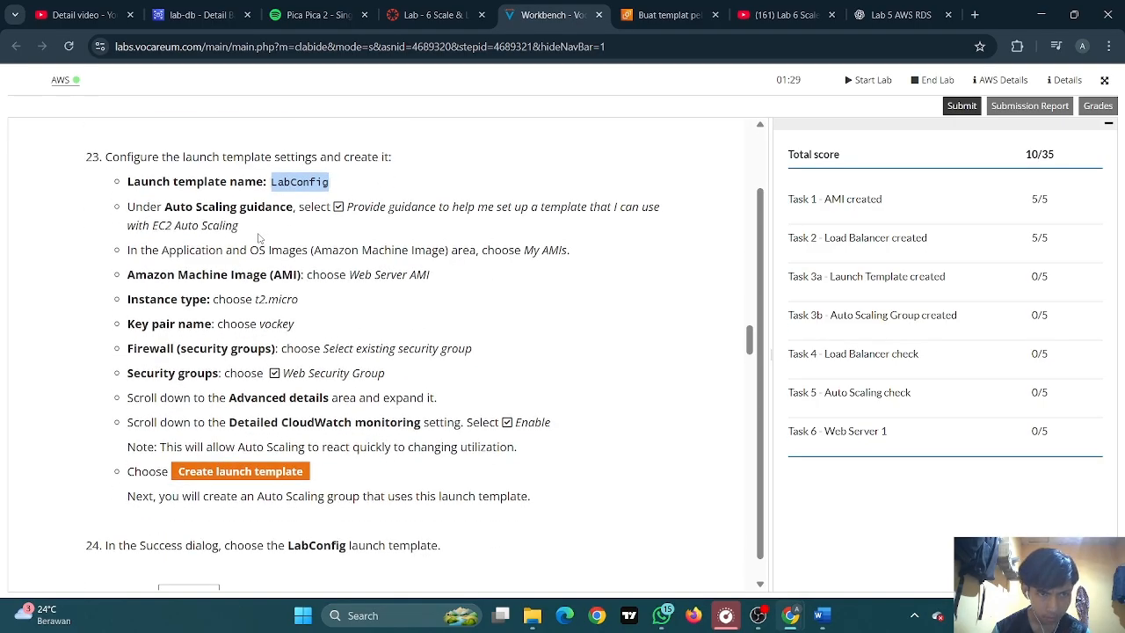
{"action": "key", "text": "ctrl+Tab"}
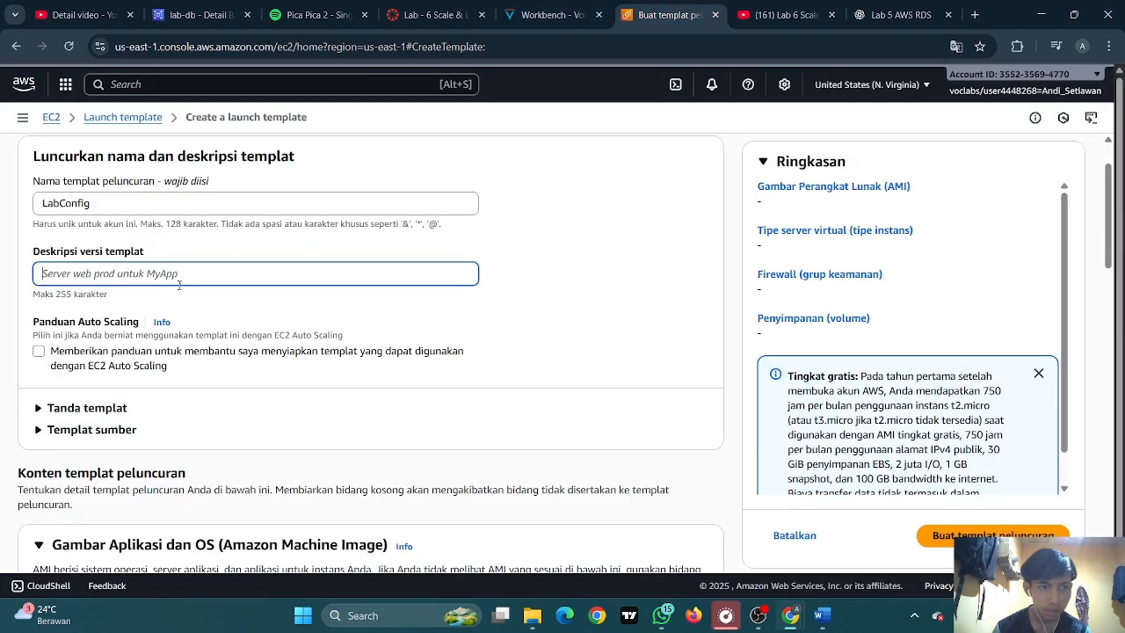
{"action": "scroll", "coordinate": [179, 284], "scroll_direction": "down", "scroll_amount": 1}
{"action": "scroll", "coordinate": [181, 269], "scroll_direction": "up", "scroll_amount": 2}
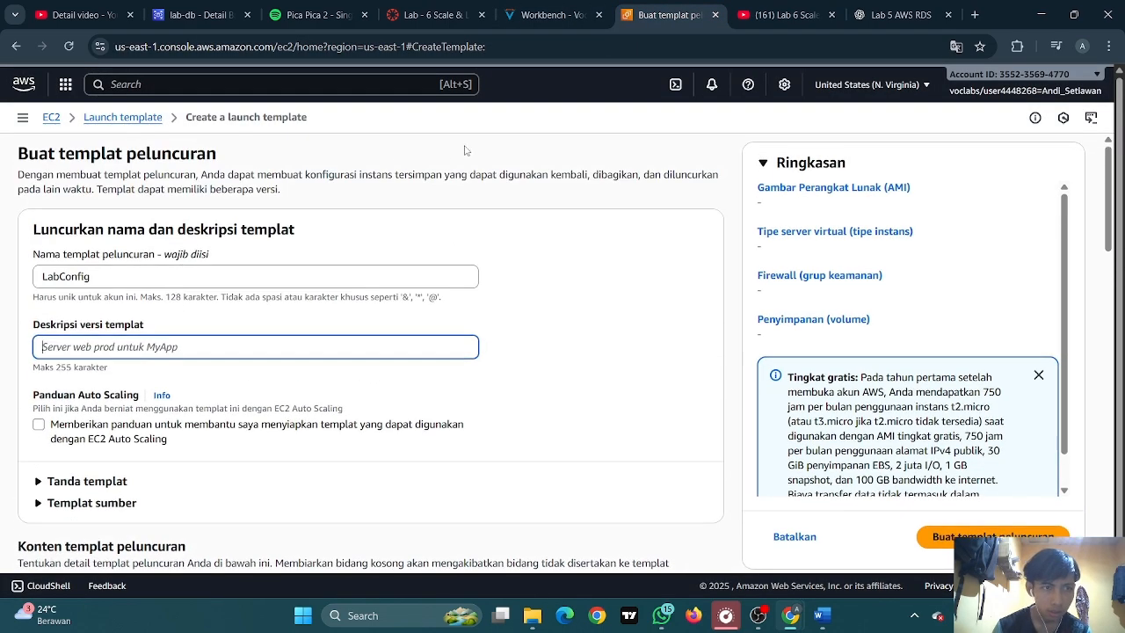
Translate the launch template form to English and try to enable the EC2 Auto Scaling guidance option
{"action": "left_click", "coordinate": [955, 46]}
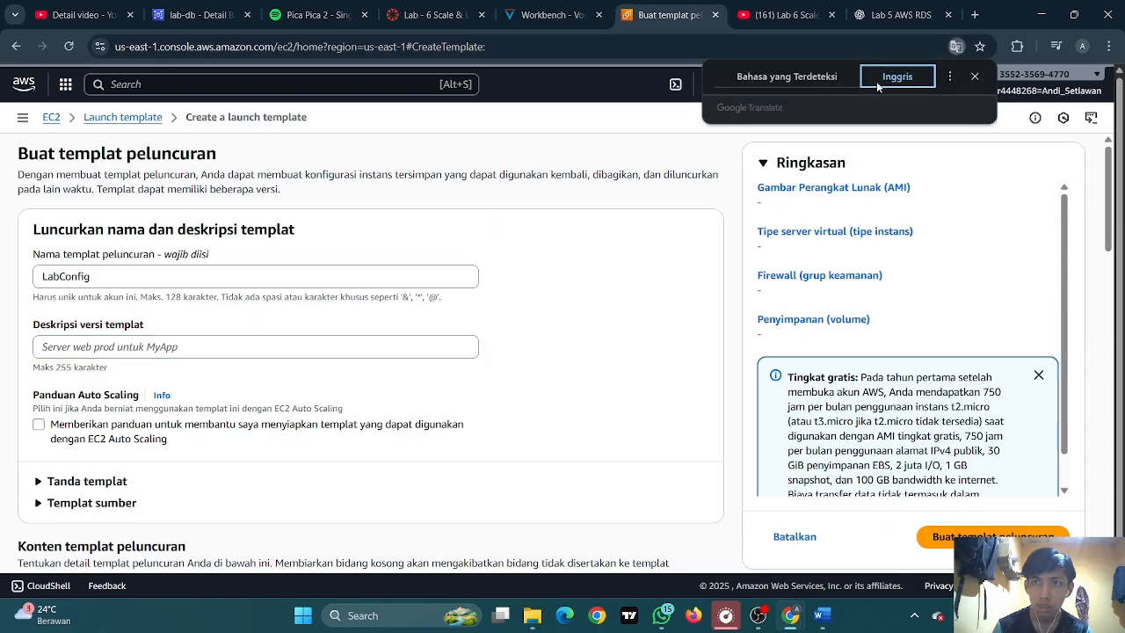
{"action": "left_click", "coordinate": [883, 80]}
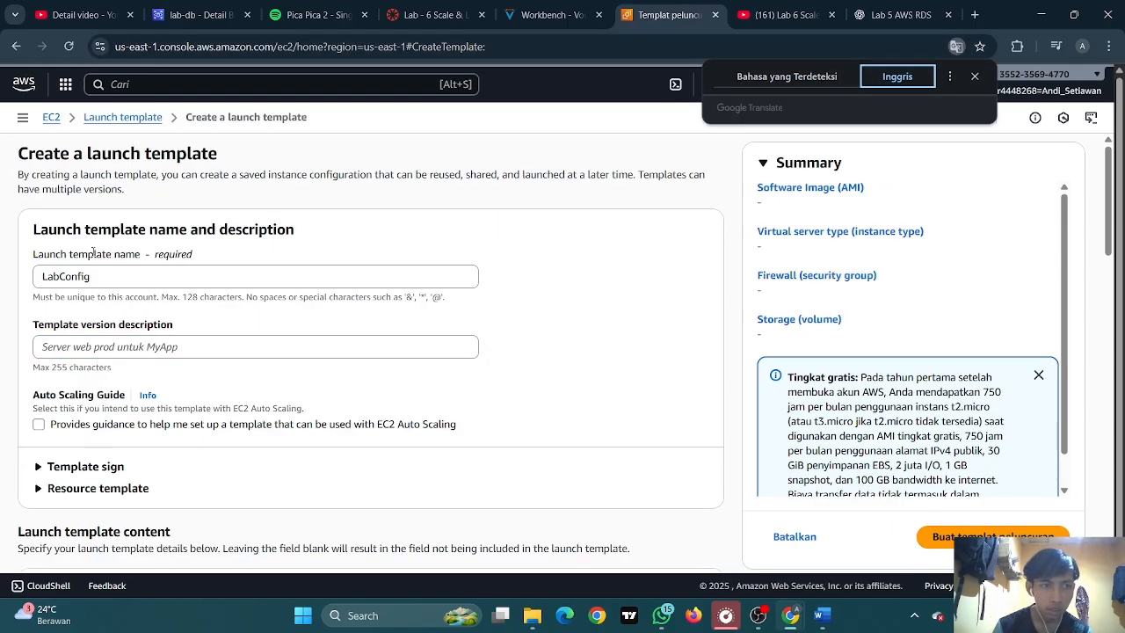
{"action": "scroll", "coordinate": [94, 253], "scroll_direction": "down", "scroll_amount": 2}
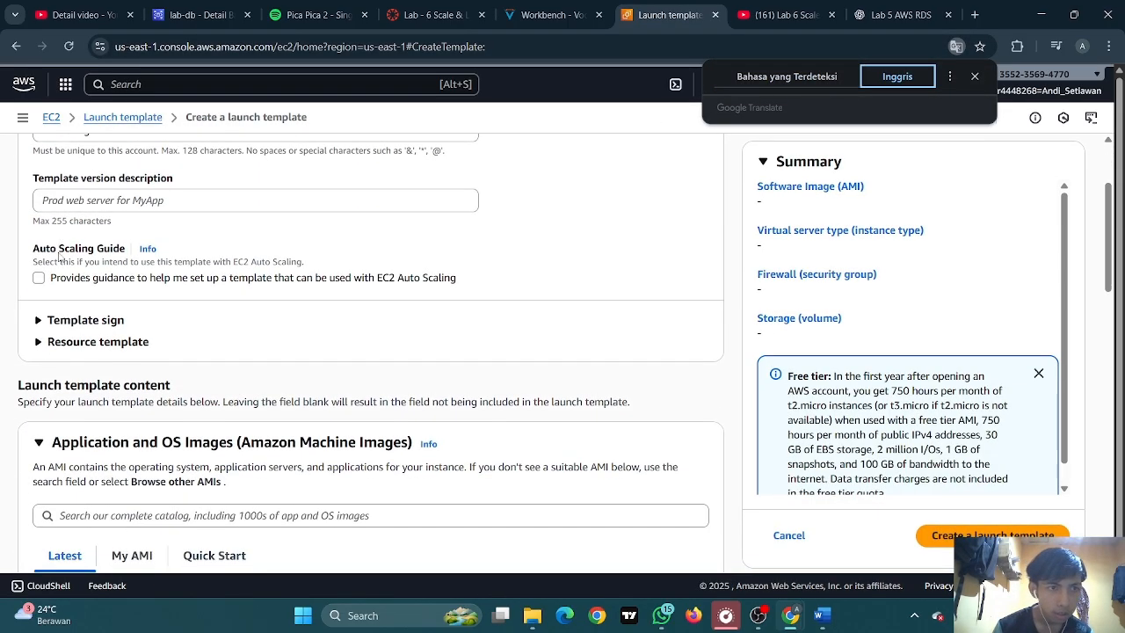
{"action": "left_click", "coordinate": [40, 278]}
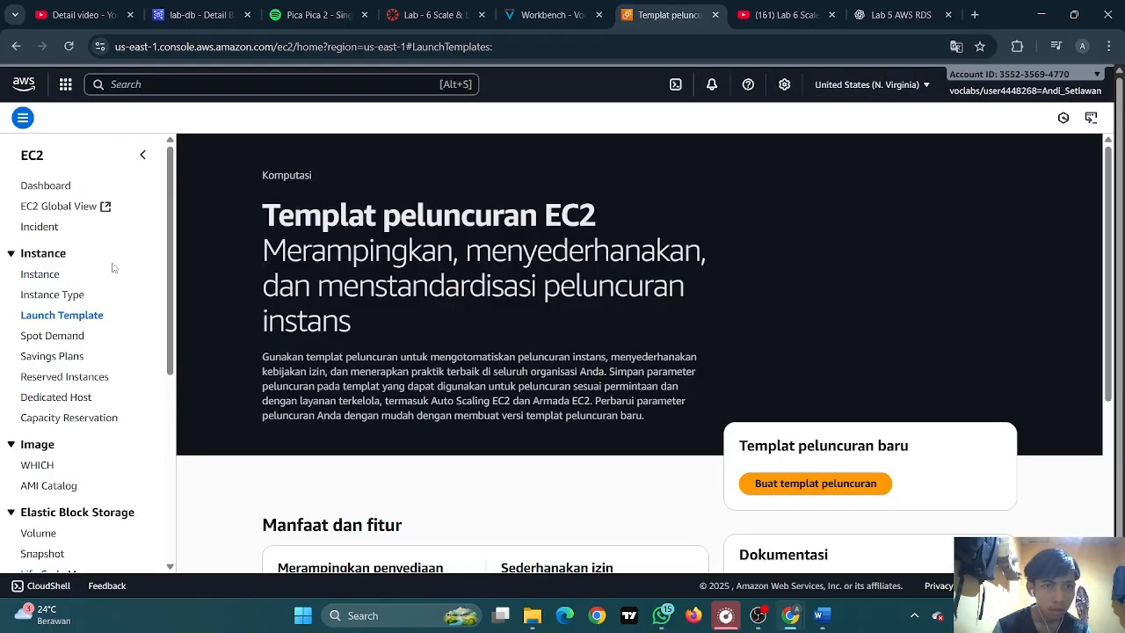
Reopen the launch template creation form, name the template LabConfig and recheck the Auto Scaling guidance instruction
{"action": "scroll", "coordinate": [455, 253], "scroll_direction": "down", "scroll_amount": 2}
{"action": "left_click", "coordinate": [826, 336]}
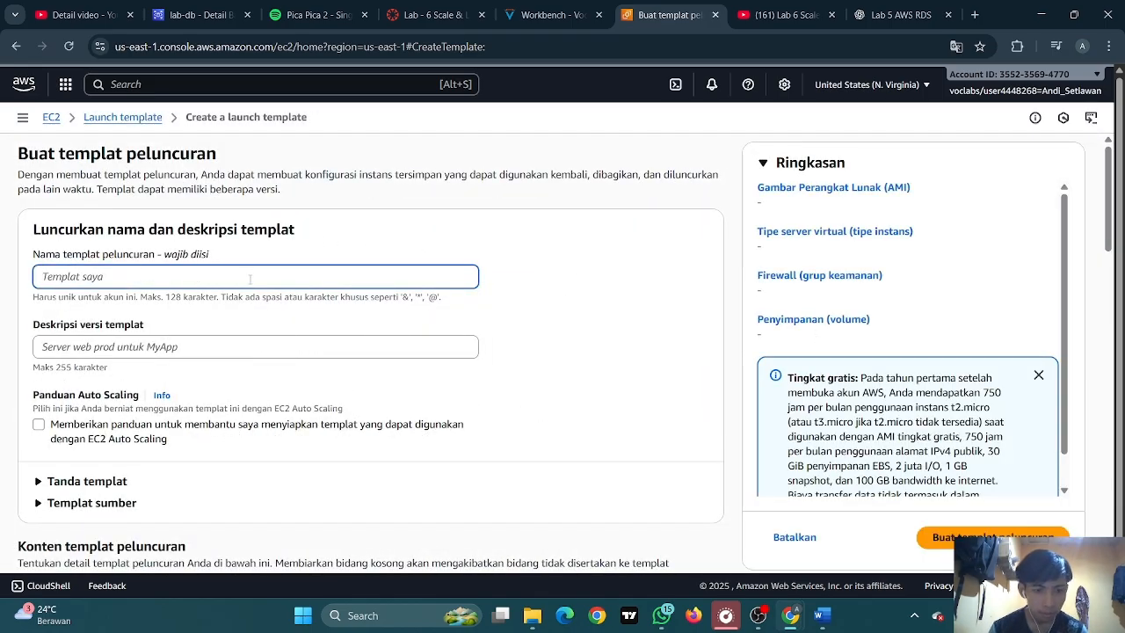
{"action": "key", "text": "ctrl+v"}
{"action": "left_click", "coordinate": [544, 15]}
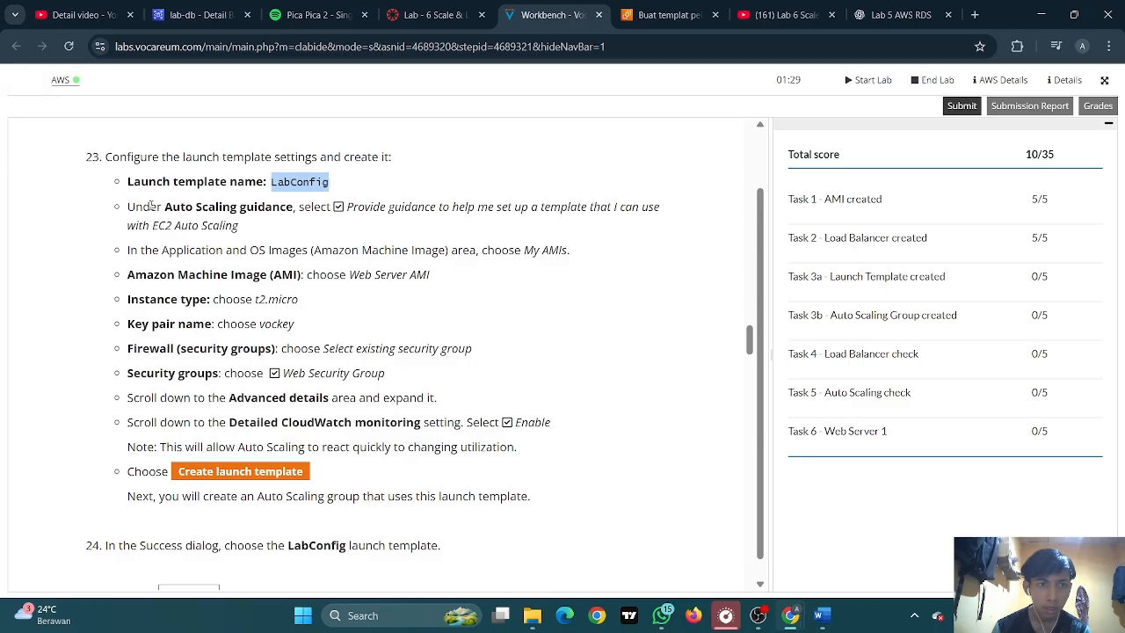
{"action": "left_click", "coordinate": [664, 15]}
{"action": "scroll", "coordinate": [359, 246], "scroll_direction": "down", "scroll_amount": 1}
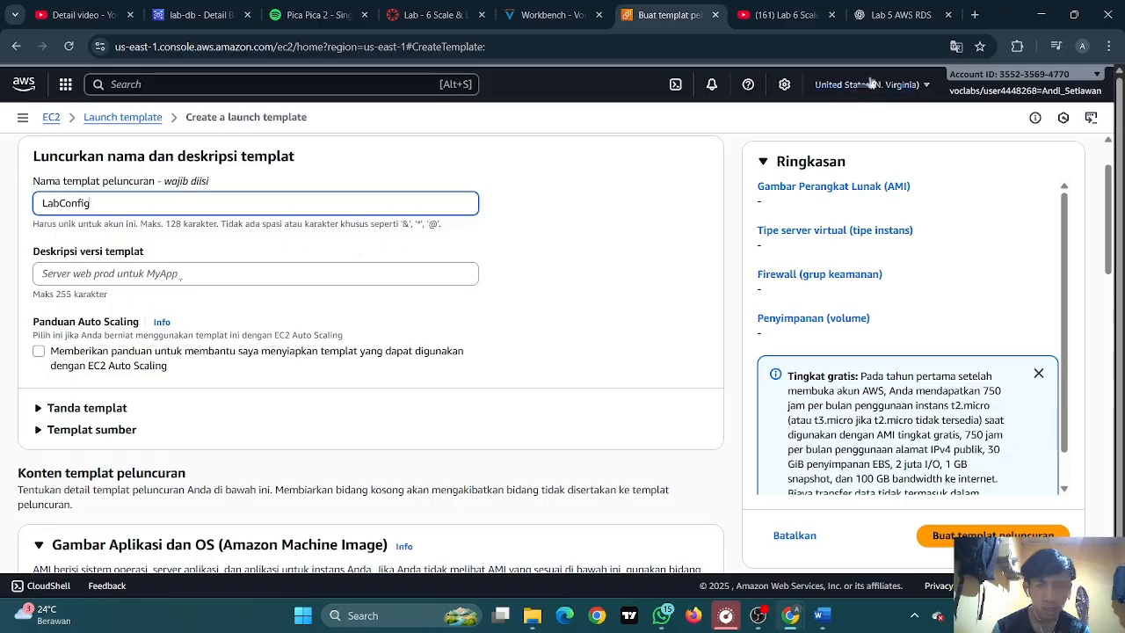
Translate the launch template form into English and try to enable the EC2 Auto Scaling guidance option
{"action": "left_click", "coordinate": [956, 45]}
{"action": "left_click", "coordinate": [835, 70]}
{"action": "left_click", "coordinate": [896, 77]}
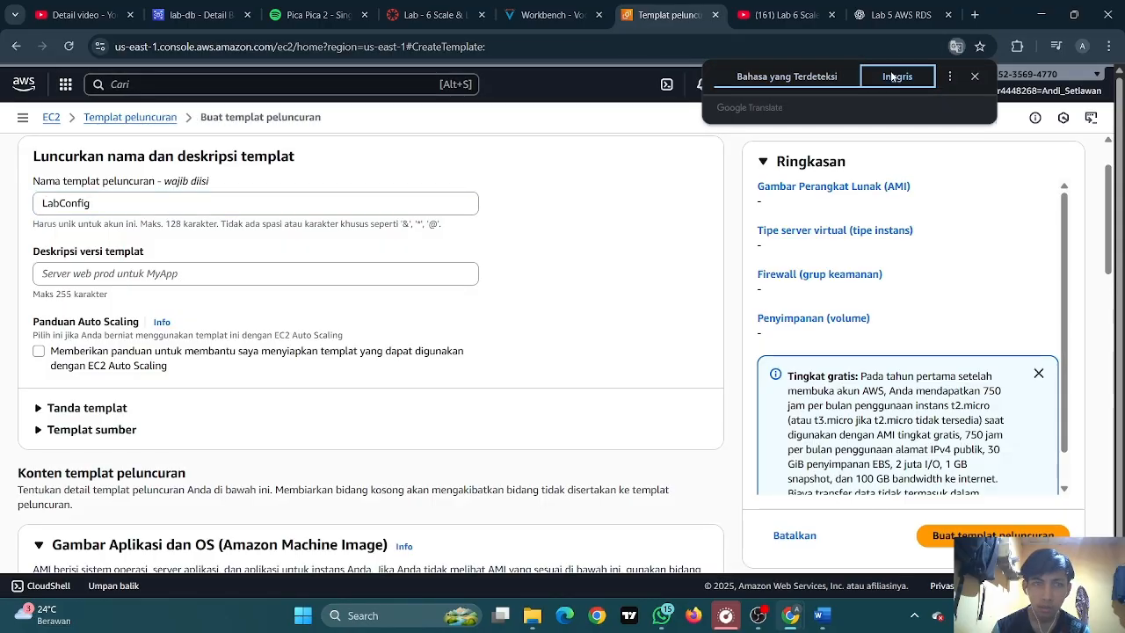
{"action": "scroll", "coordinate": [265, 247], "scroll_direction": "down", "scroll_amount": 1}
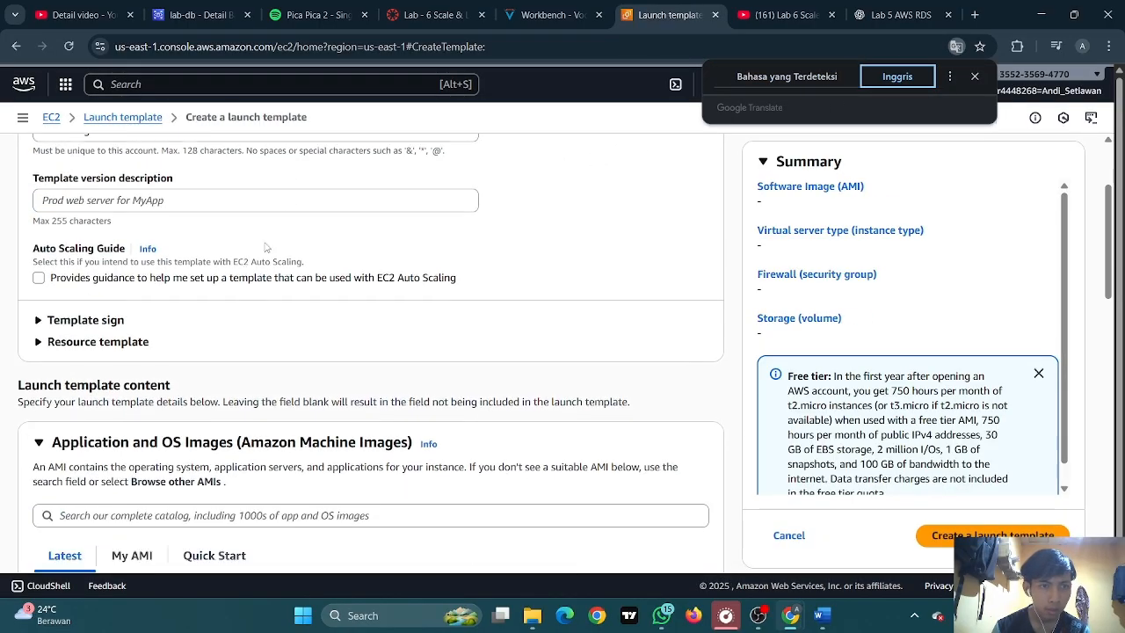
{"action": "left_click", "coordinate": [206, 280]}
{"action": "scroll", "coordinate": [556, 293], "scroll_direction": "down", "scroll_amount": 2}
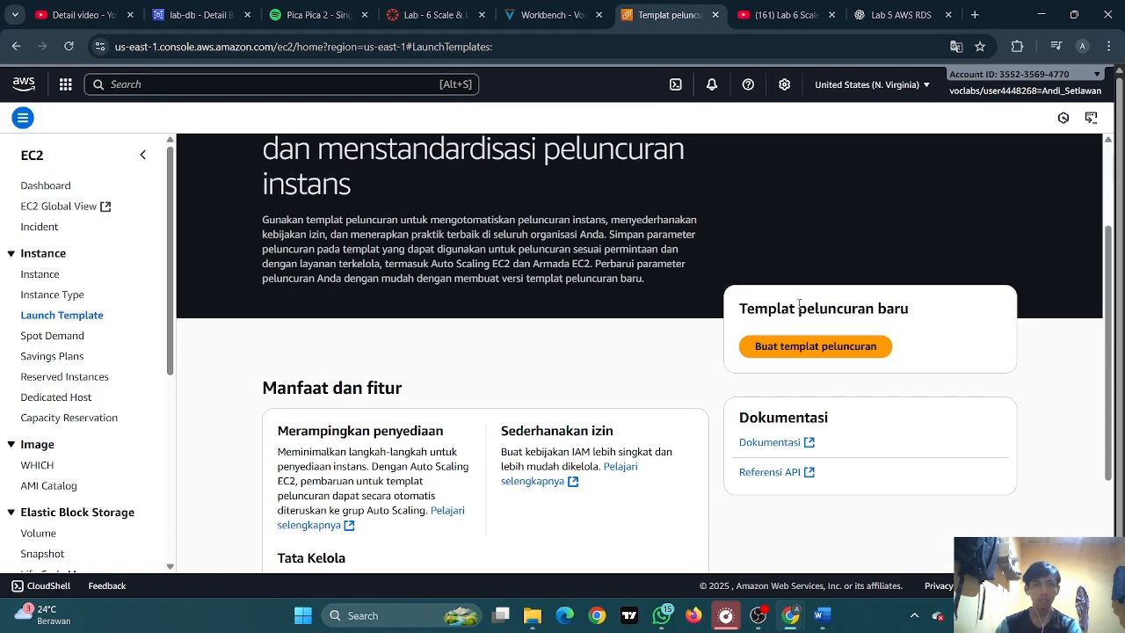
Start a new launch template and name it LabConfig
{"action": "left_click", "coordinate": [806, 339]}
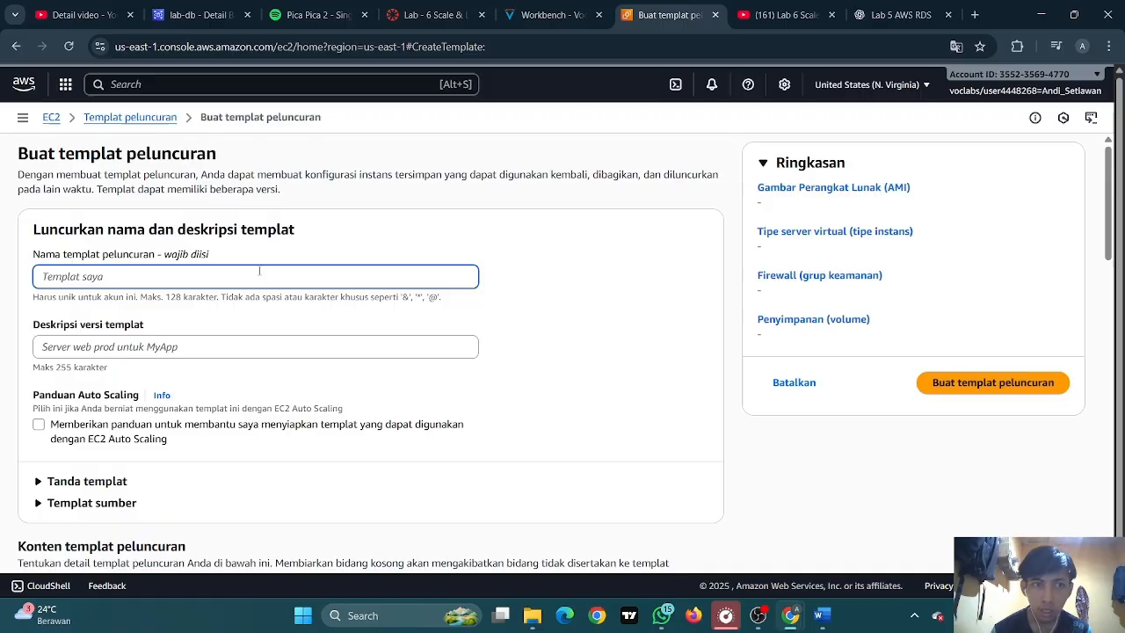
{"action": "type", "text": "LabConfig"}
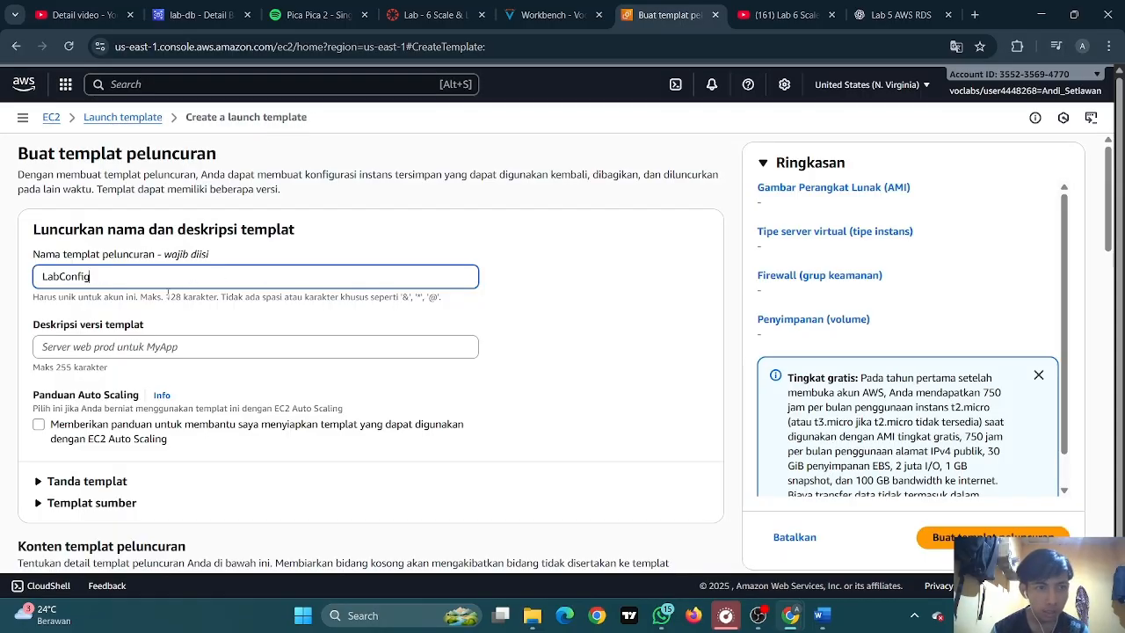
{"action": "scroll", "coordinate": [167, 294], "scroll_direction": "down", "scroll_amount": 2}
{"action": "key", "text": "Tab"}
Switch to the Vocareum lab instructions and review the launch template settings in step 23
{"action": "left_click", "coordinate": [552, 15]}
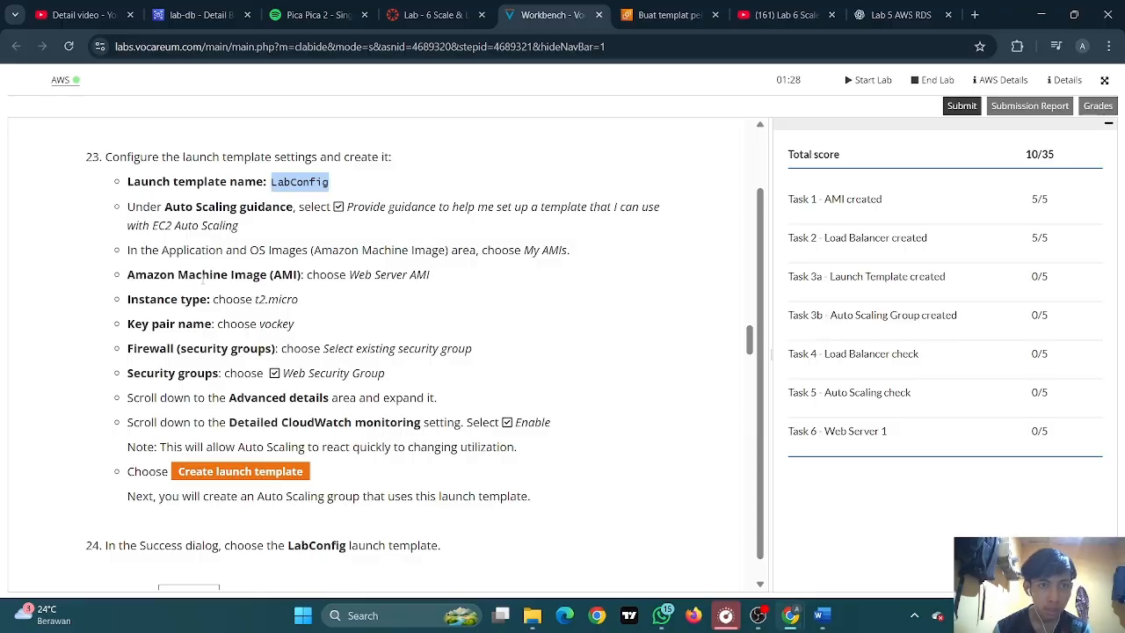
{"action": "scroll", "coordinate": [378, 268], "scroll_direction": "down", "scroll_amount": 1}
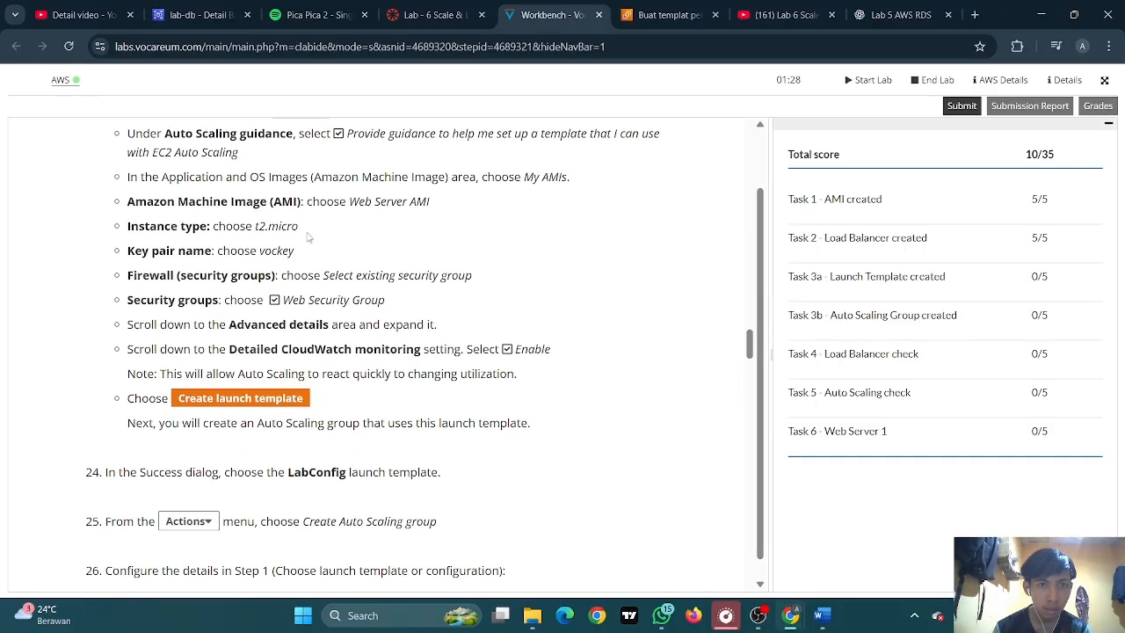
{"action": "left_click", "coordinate": [679, 9]}
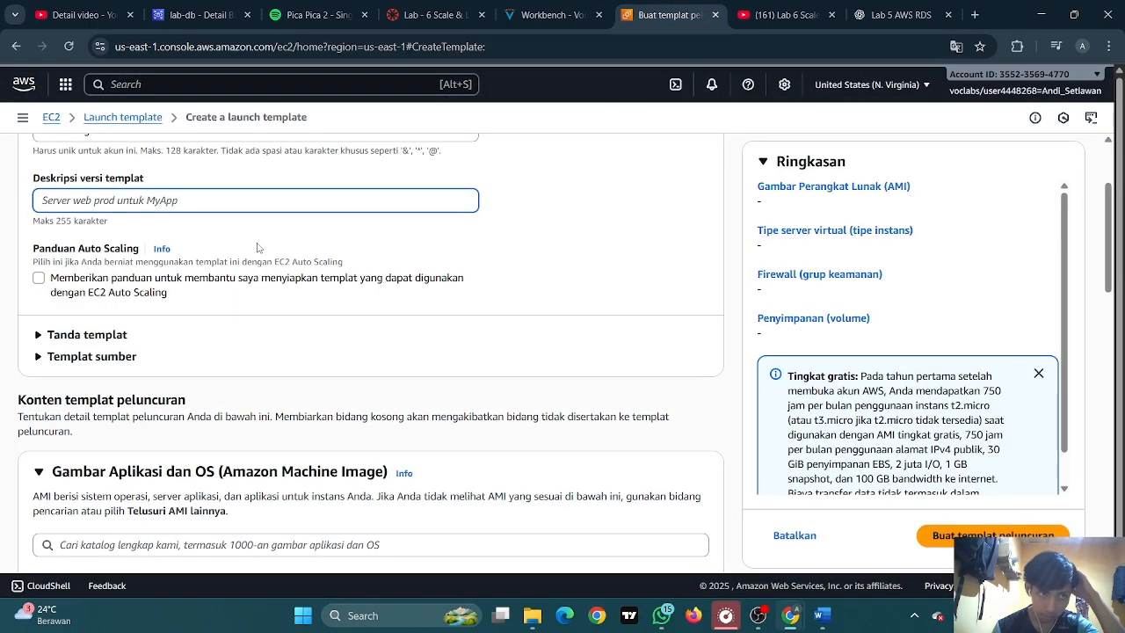
Translate the LabConfig template form into English and expand its template tags and source template sections
{"action": "scroll", "coordinate": [240, 261], "scroll_direction": "down", "scroll_amount": 1}
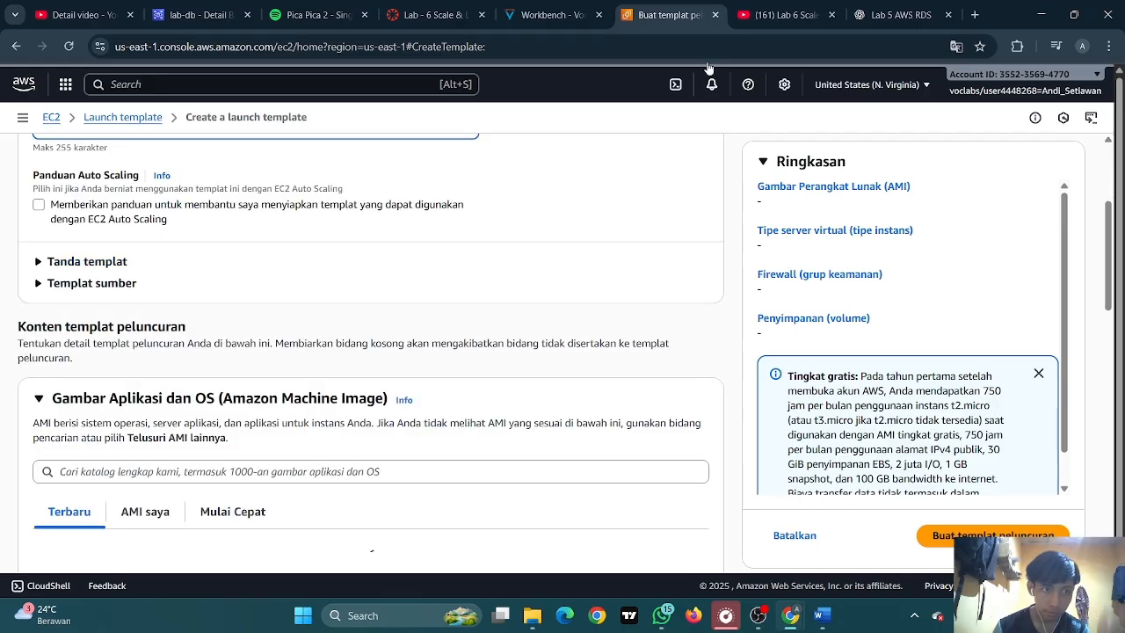
{"action": "left_click", "coordinate": [956, 46]}
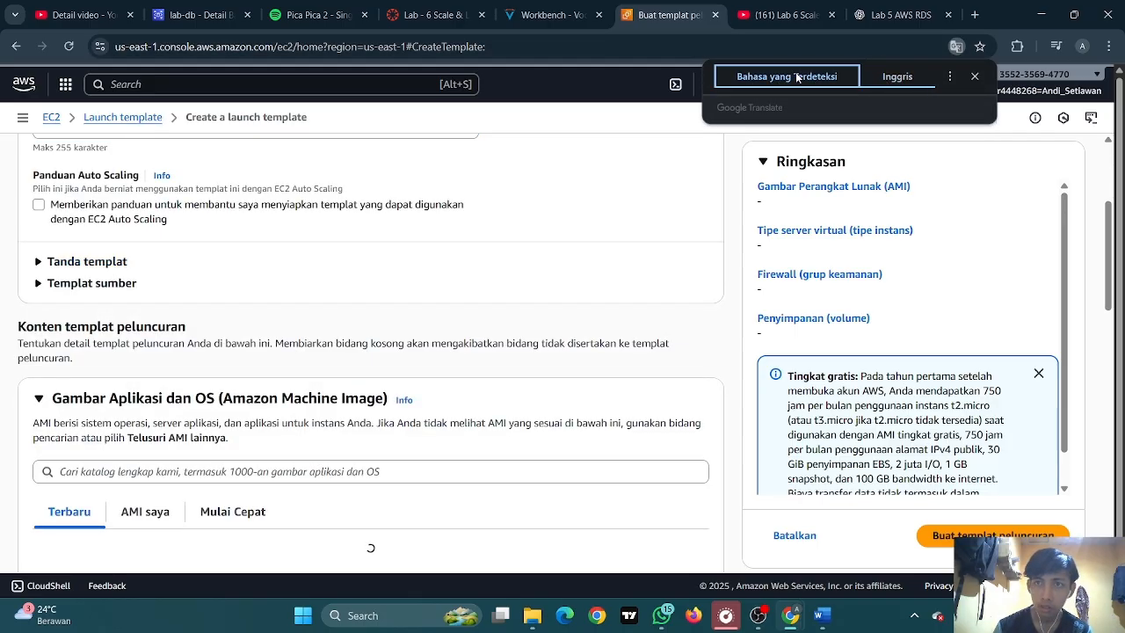
{"action": "left_click", "coordinate": [105, 247]}
{"action": "scroll", "coordinate": [193, 235], "scroll_direction": "down", "scroll_amount": 1}
{"action": "left_click", "coordinate": [111, 273]}
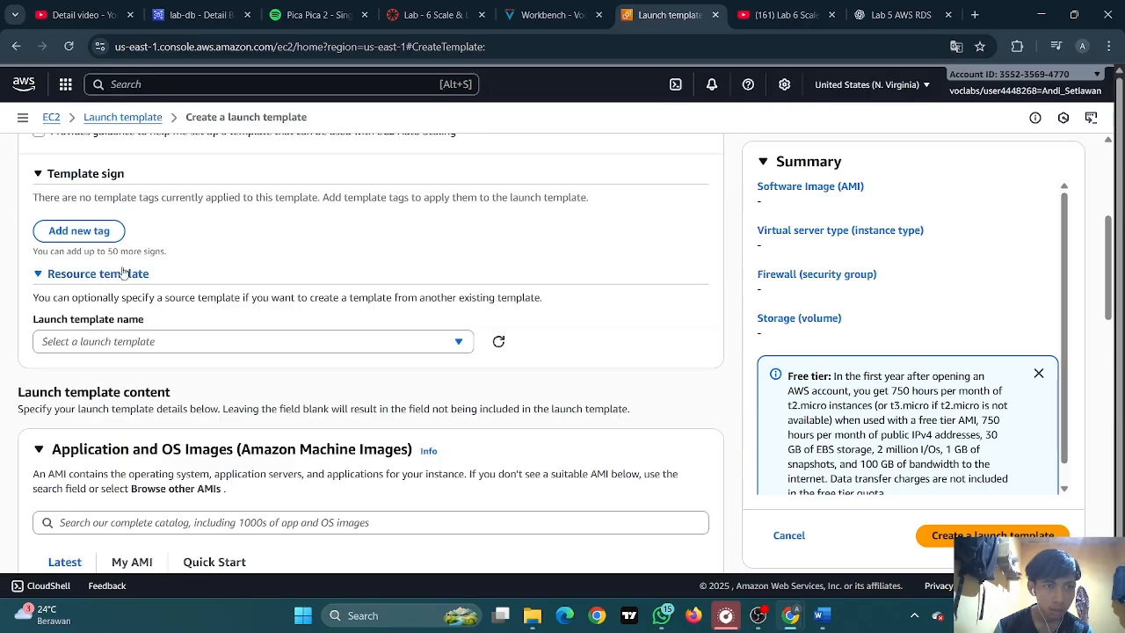
Search the source launch templates for "ami", and clear the search text
{"action": "scroll", "coordinate": [150, 268], "scroll_direction": "down", "scroll_amount": 1}
{"action": "left_click", "coordinate": [169, 268]}
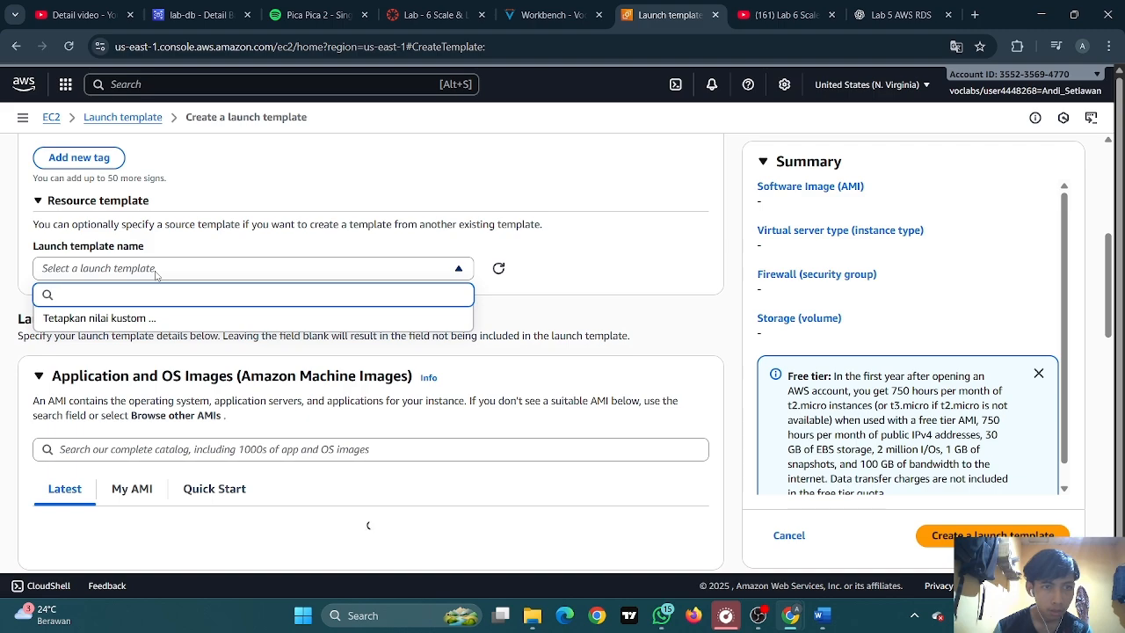
{"action": "type", "text": "ami"}
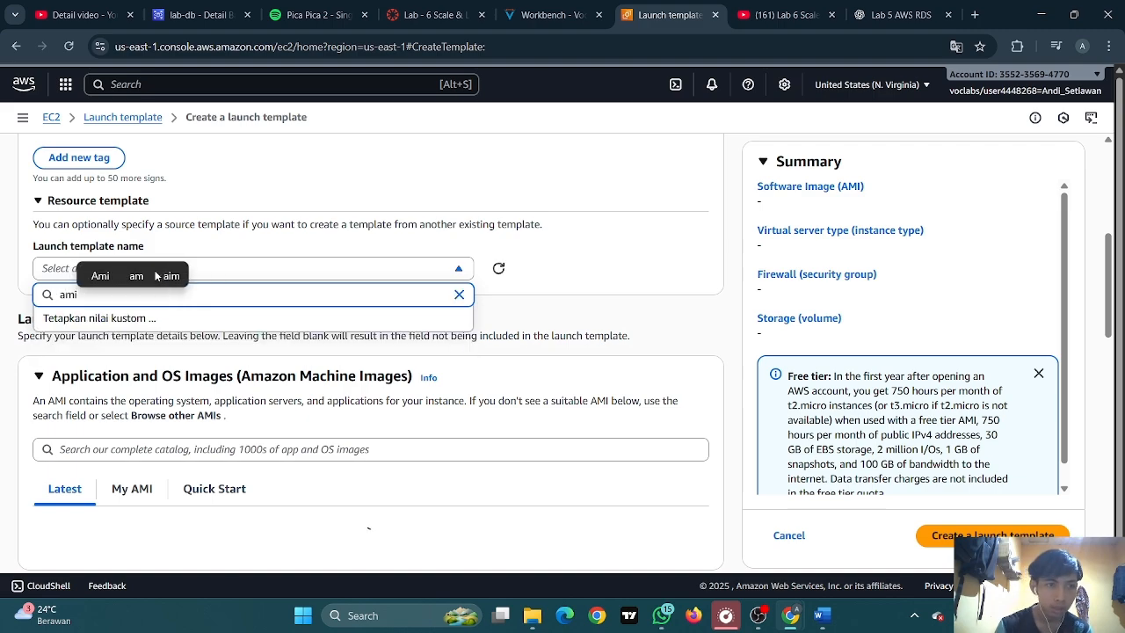
{"action": "key", "text": "BackSpace"}
{"action": "key", "text": "BackSpace"}
{"action": "key", "text": "BackSpace"}
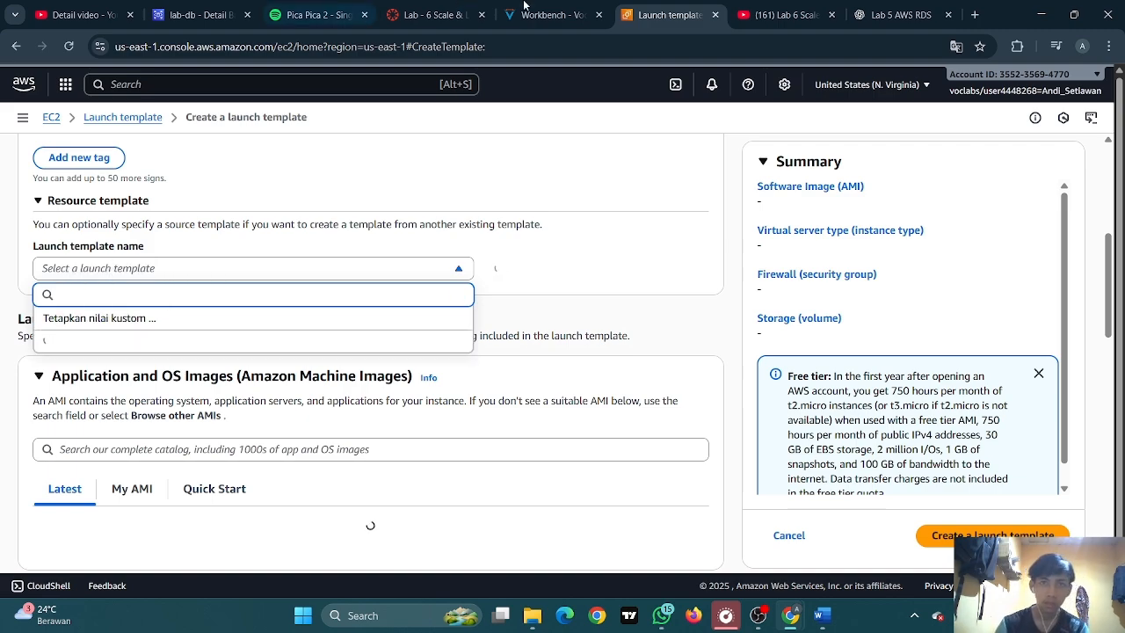
Recheck the Auto Scaling guidance and AMI settings in the Vocareum lab instructions
{"action": "left_click", "coordinate": [569, 8]}
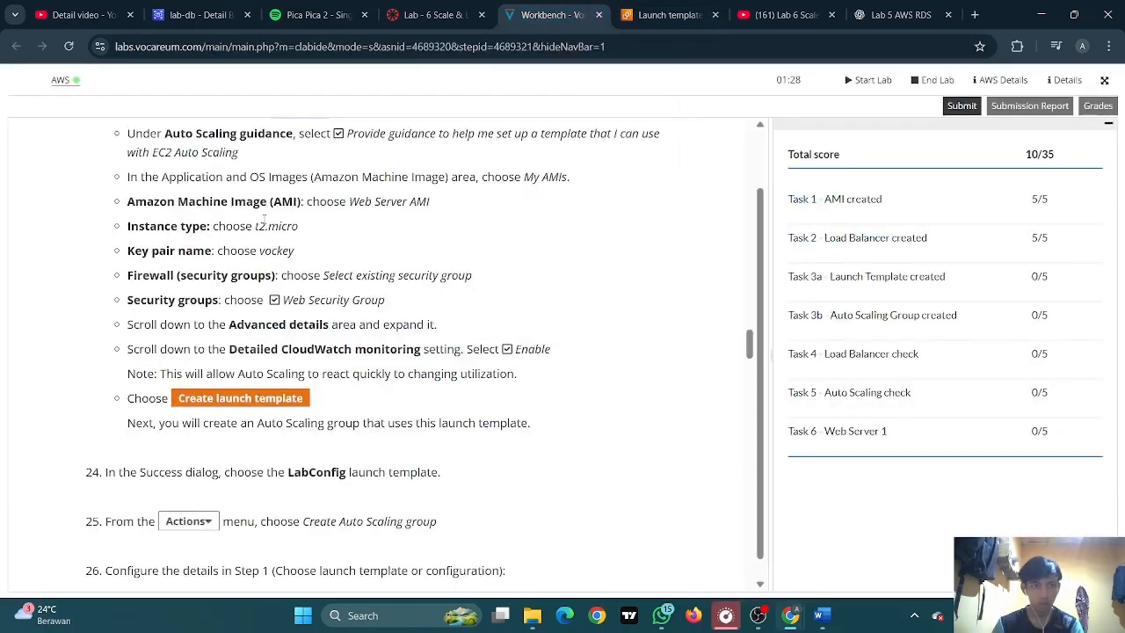
{"action": "scroll", "coordinate": [260, 221], "scroll_direction": "up", "scroll_amount": 1}
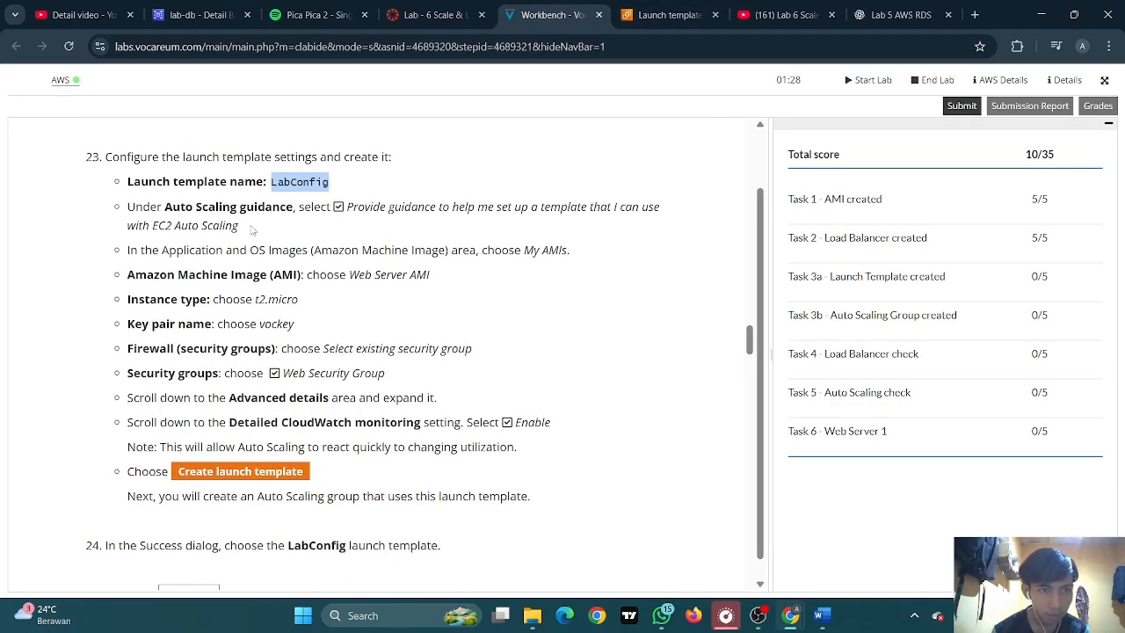
{"action": "scroll", "coordinate": [252, 229], "scroll_direction": "down", "scroll_amount": 1}
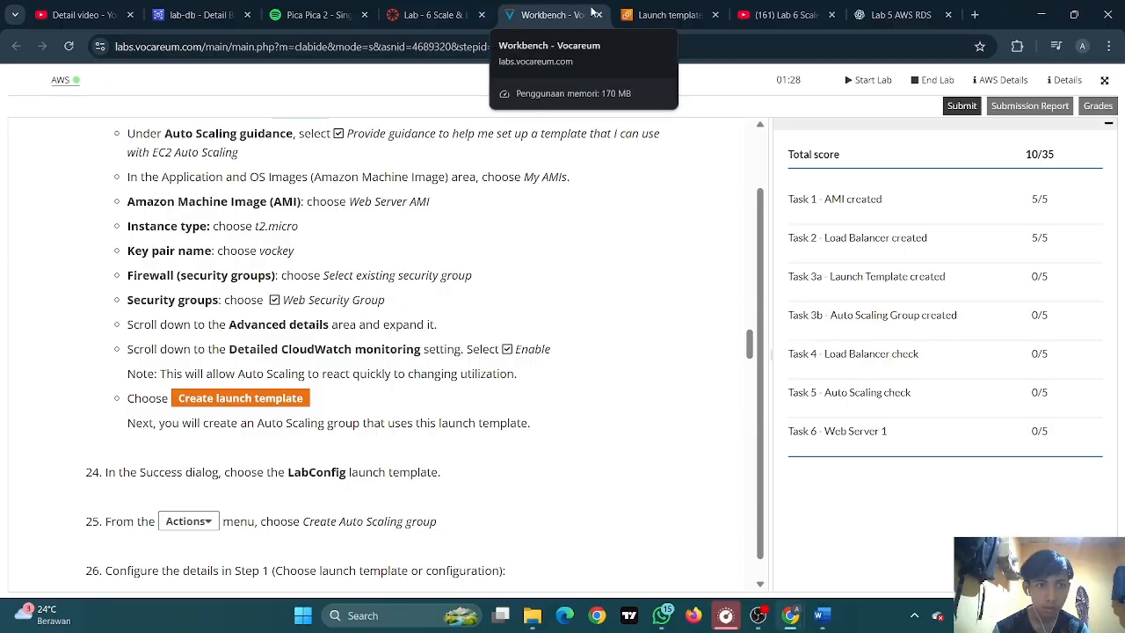
{"action": "left_click", "coordinate": [667, 15]}
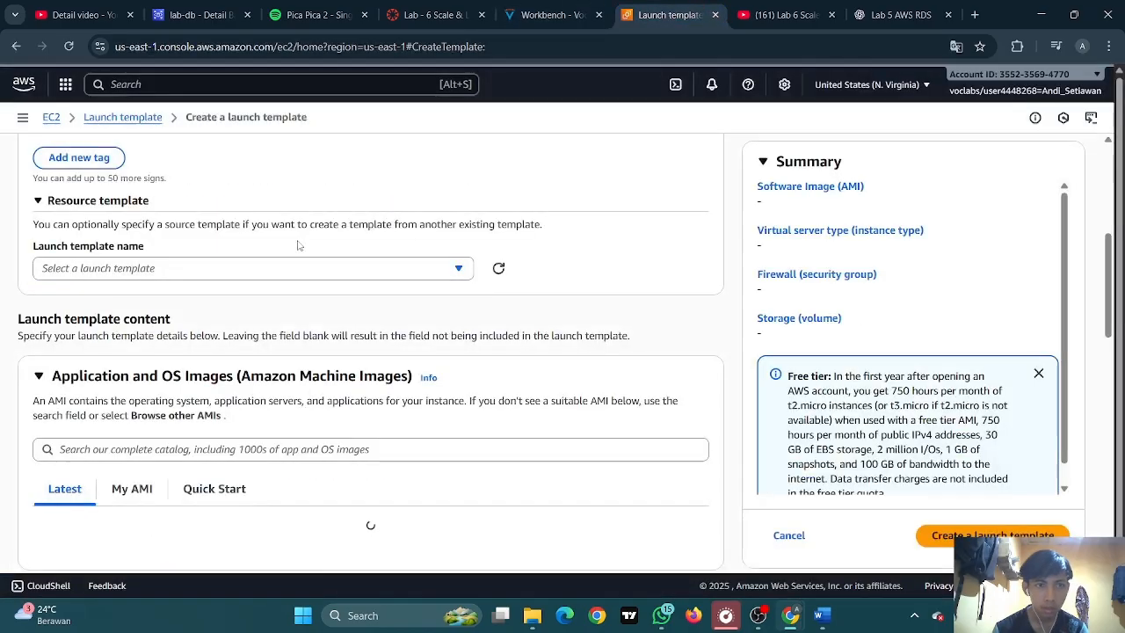
Collapse the source template section and try to show My AMIs under the application and OS images
{"action": "left_click", "coordinate": [77, 202]}
{"action": "scroll", "coordinate": [157, 249], "scroll_direction": "down", "scroll_amount": 1}
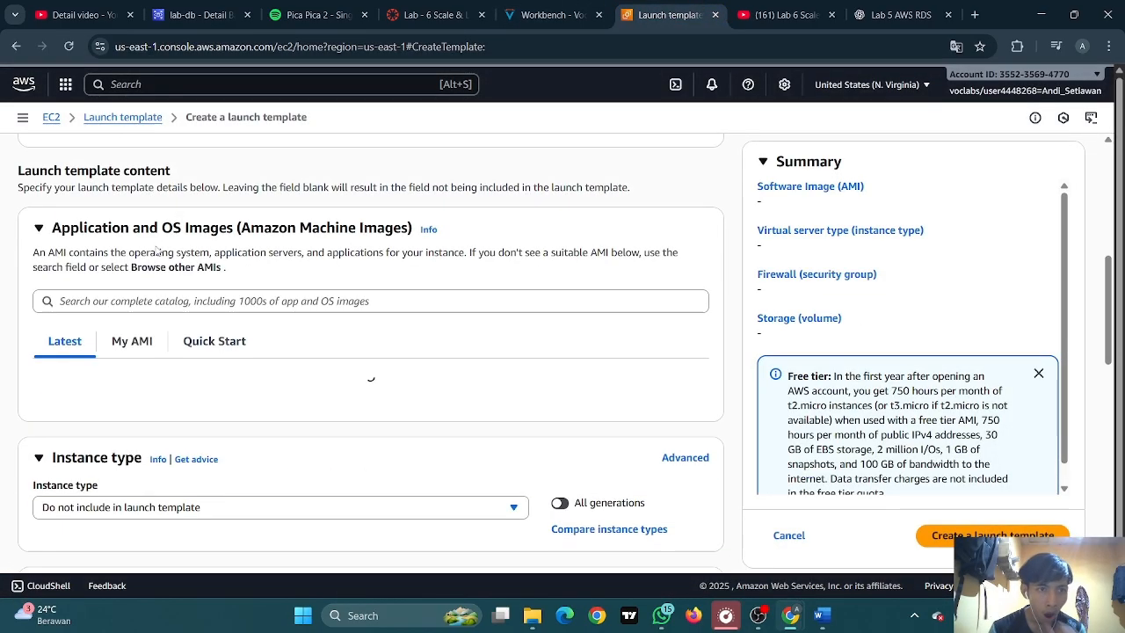
{"action": "scroll", "coordinate": [133, 248], "scroll_direction": "down", "scroll_amount": 2}
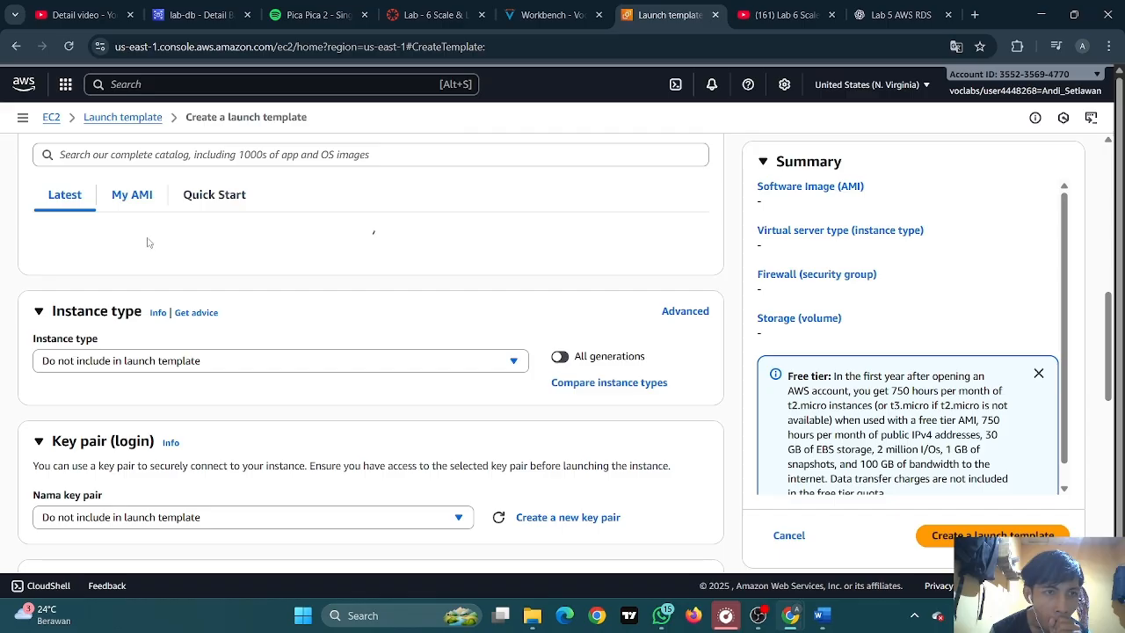
{"action": "left_click", "coordinate": [135, 198]}
{"action": "scroll", "coordinate": [417, 228], "scroll_direction": "down", "scroll_amount": 2}
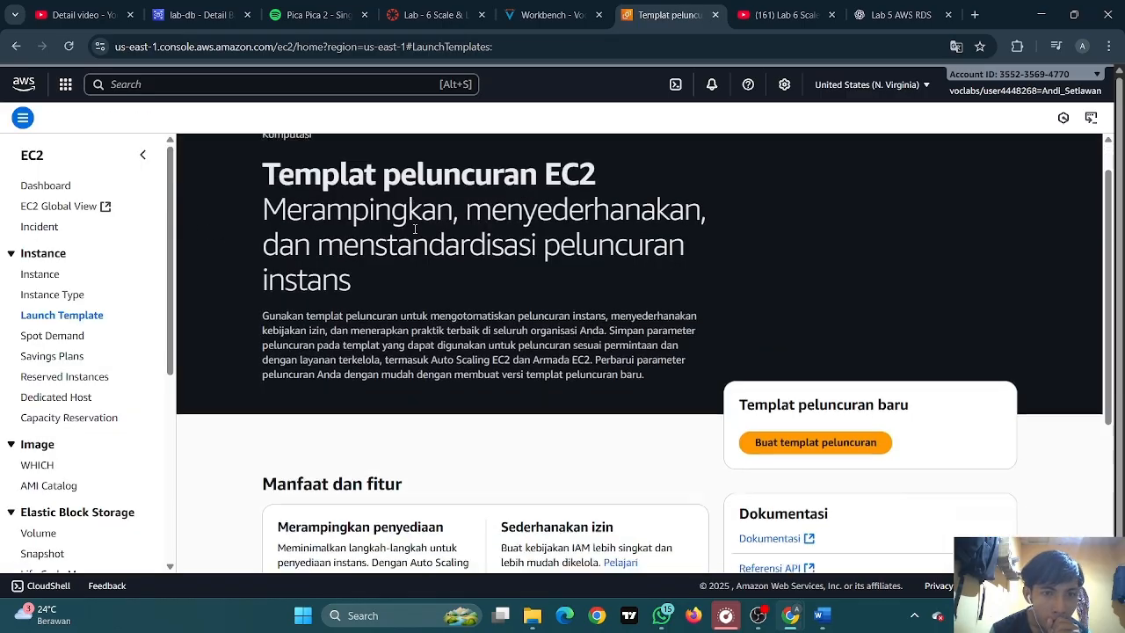
Open a fresh launch template creation form from the EC2 launch templates page
{"action": "scroll", "coordinate": [728, 257], "scroll_direction": "down", "scroll_amount": 2}
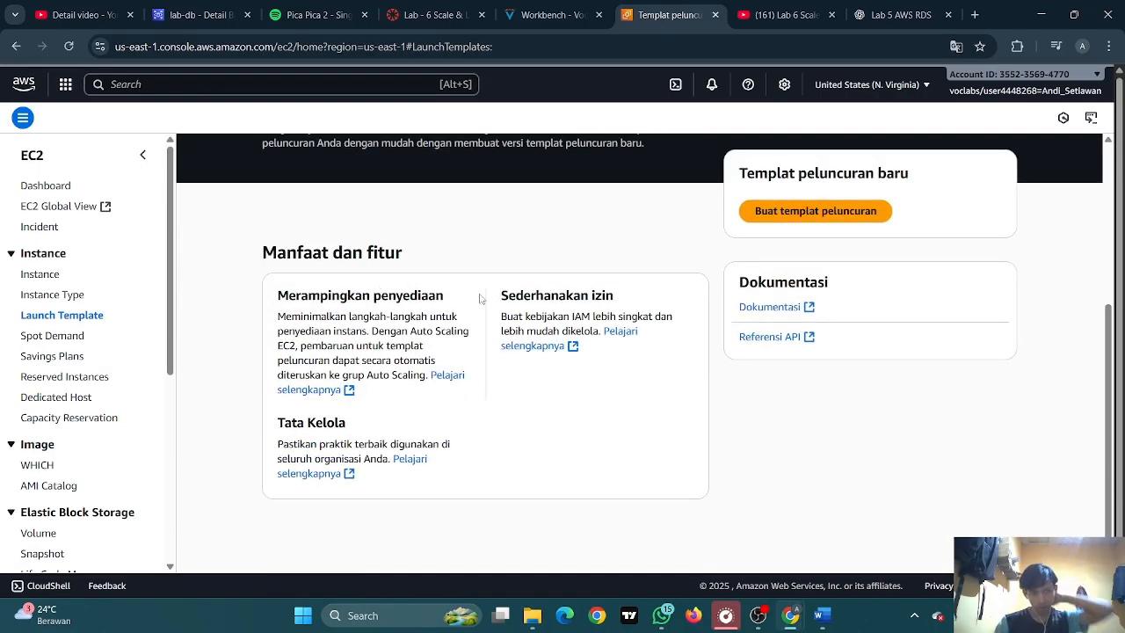
{"action": "left_click", "coordinate": [831, 215]}
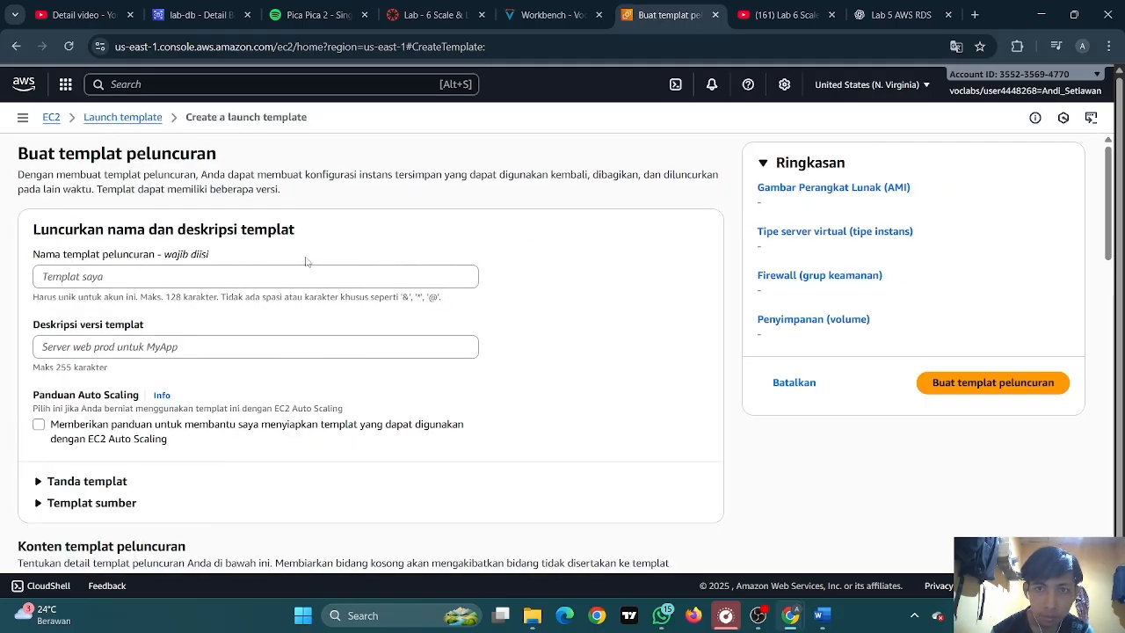
{"action": "scroll", "coordinate": [115, 232], "scroll_direction": "down", "scroll_amount": 1}
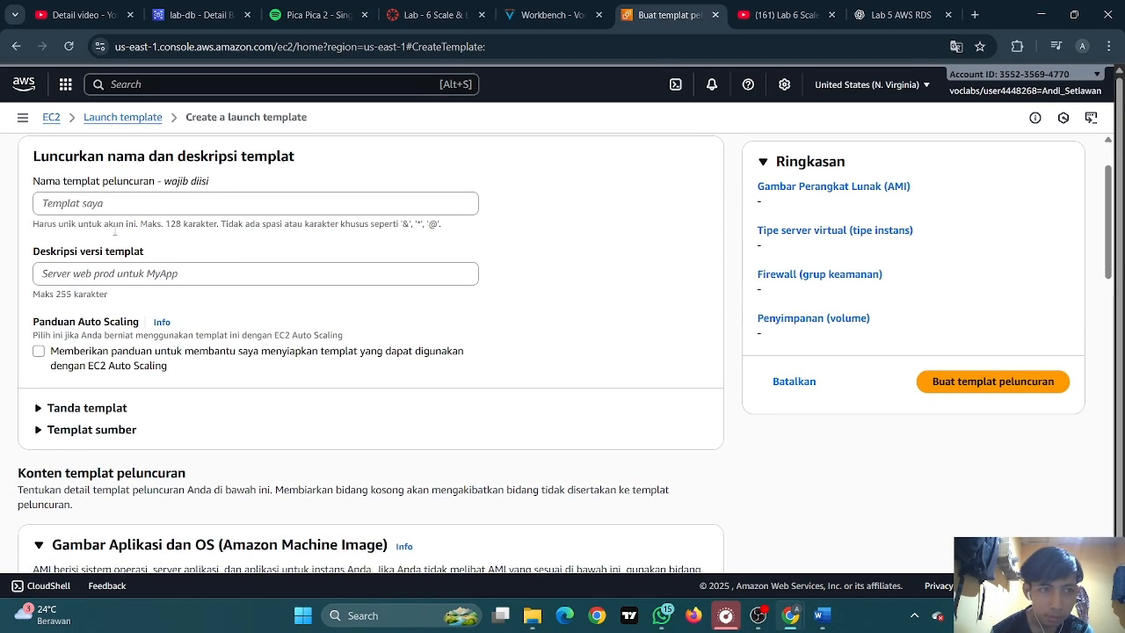
Read through the Vocareum lab steps for creating the launch template and the Auto Scaling group
{"action": "left_click", "coordinate": [555, 15]}
{"action": "scroll", "coordinate": [306, 231], "scroll_direction": "up", "scroll_amount": 1}
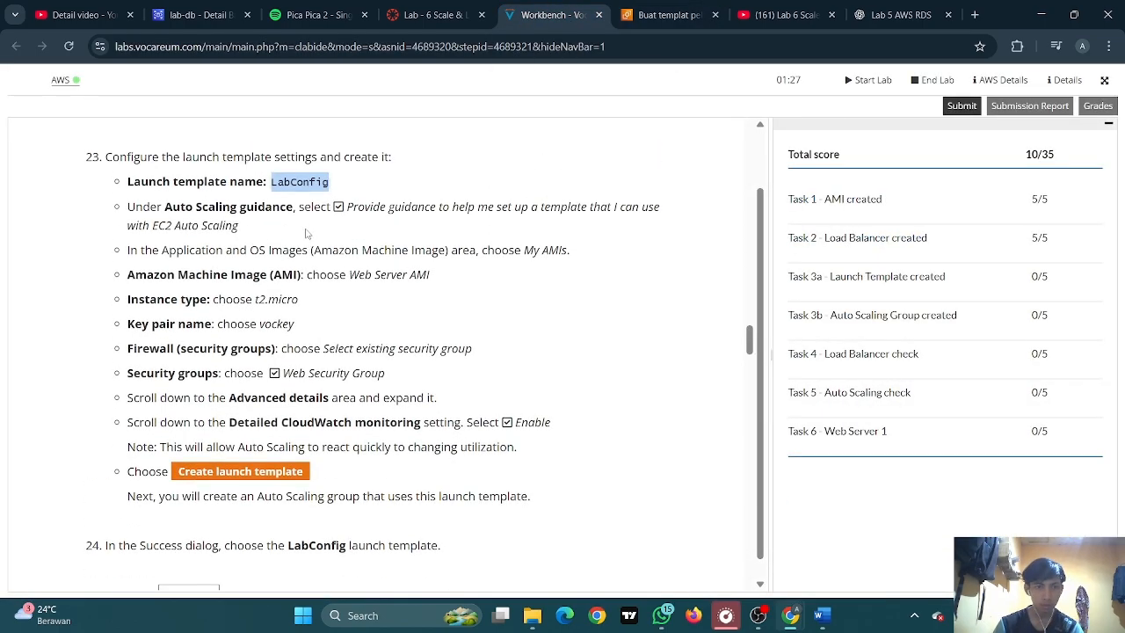
{"action": "scroll", "coordinate": [306, 231], "scroll_direction": "down", "scroll_amount": 9}
{"action": "scroll", "coordinate": [307, 231], "scroll_direction": "down", "scroll_amount": 10}
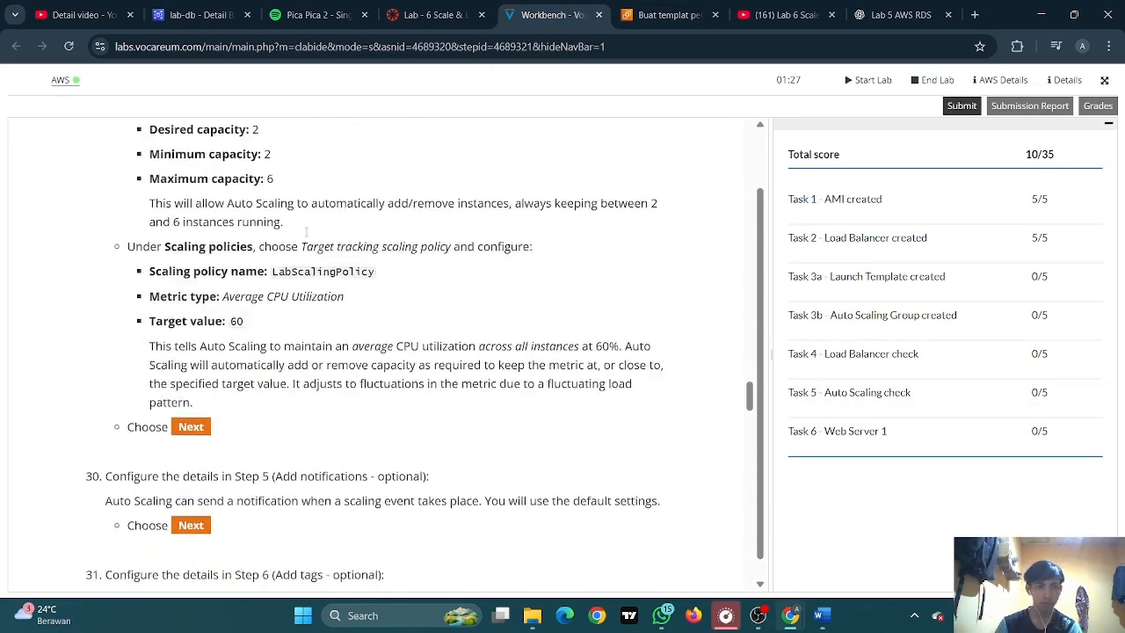
{"action": "scroll", "coordinate": [306, 237], "scroll_direction": "up", "scroll_amount": 1}
{"action": "scroll", "coordinate": [306, 235], "scroll_direction": "up", "scroll_amount": 1}
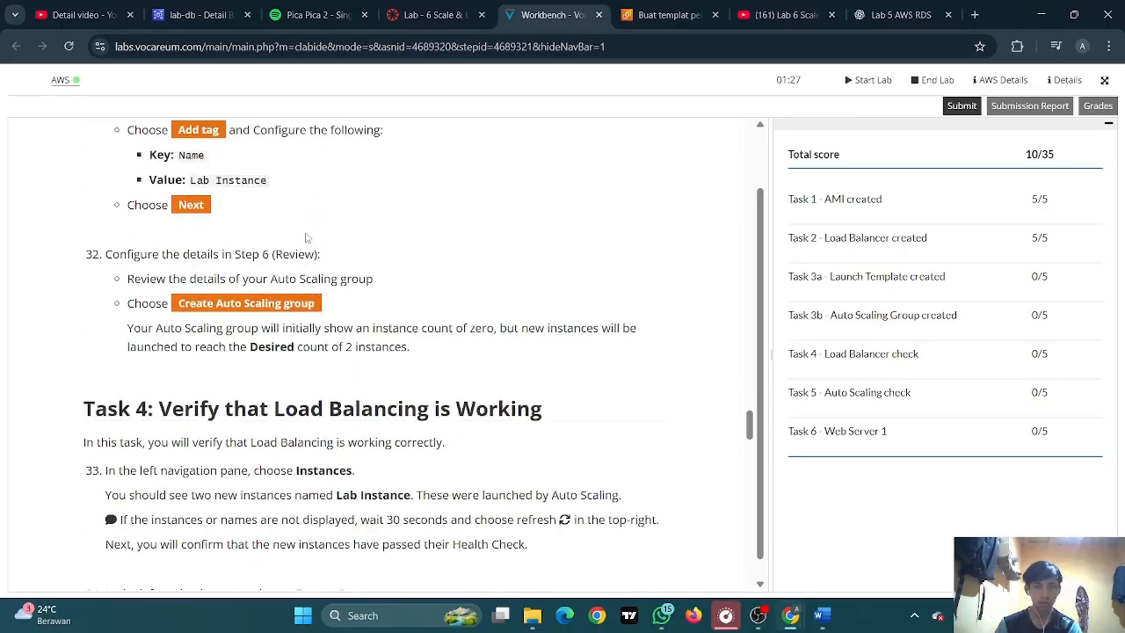
{"action": "scroll", "coordinate": [318, 254], "scroll_direction": "up", "scroll_amount": 14}
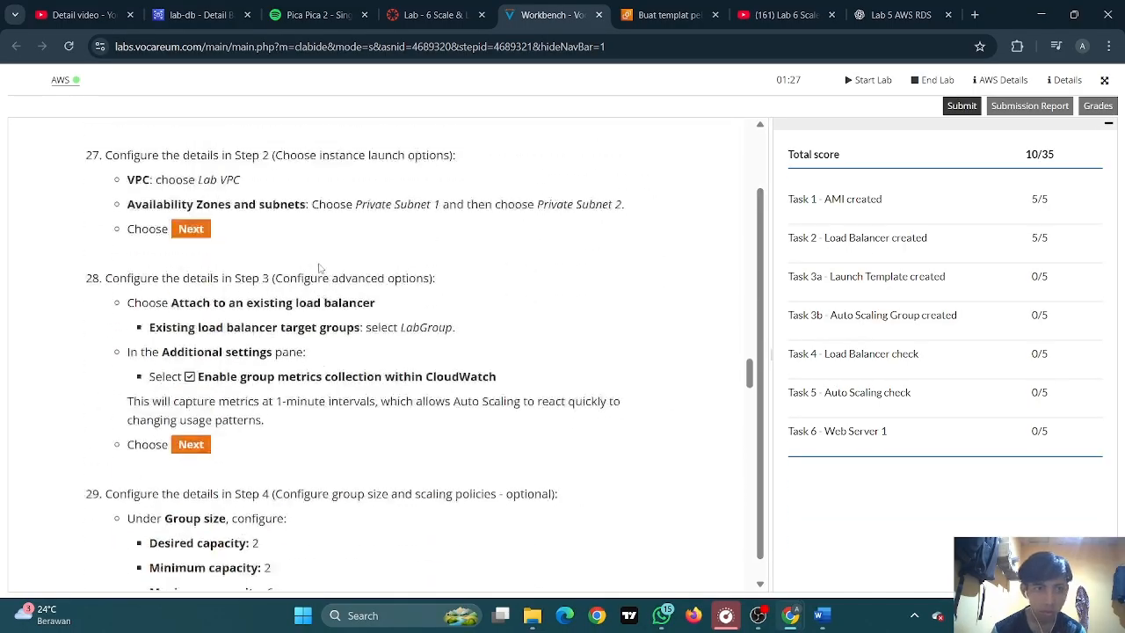
{"action": "scroll", "coordinate": [321, 263], "scroll_direction": "up", "scroll_amount": 2}
{"action": "scroll", "coordinate": [264, 299], "scroll_direction": "down", "scroll_amount": 5}
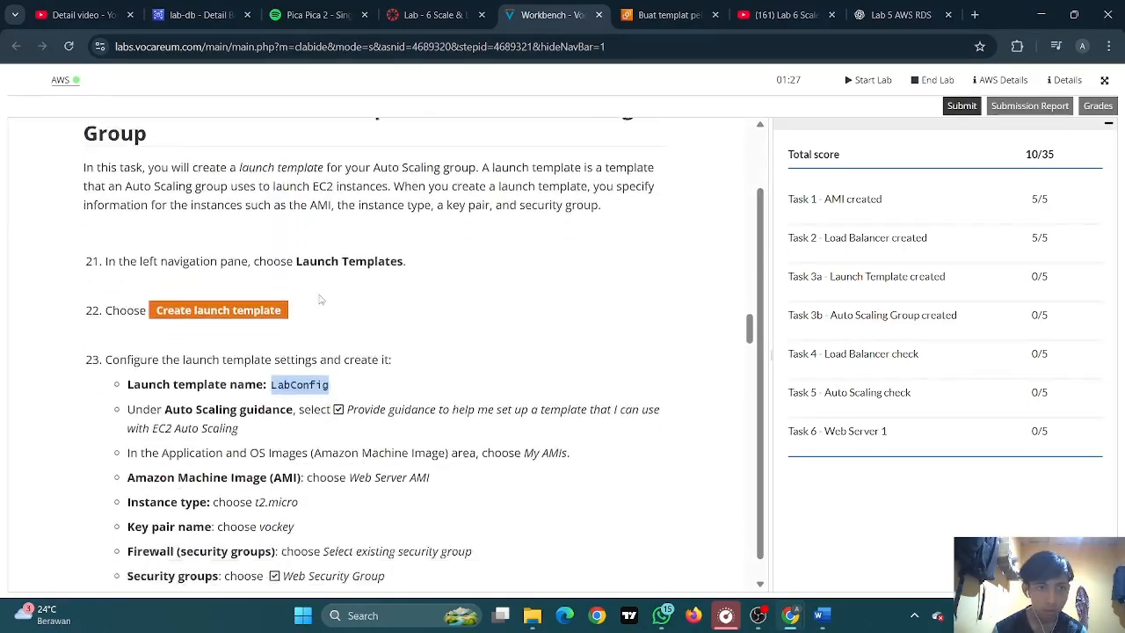
{"action": "scroll", "coordinate": [220, 333], "scroll_direction": "down", "scroll_amount": 1}
{"action": "left_click", "coordinate": [183, 307]}
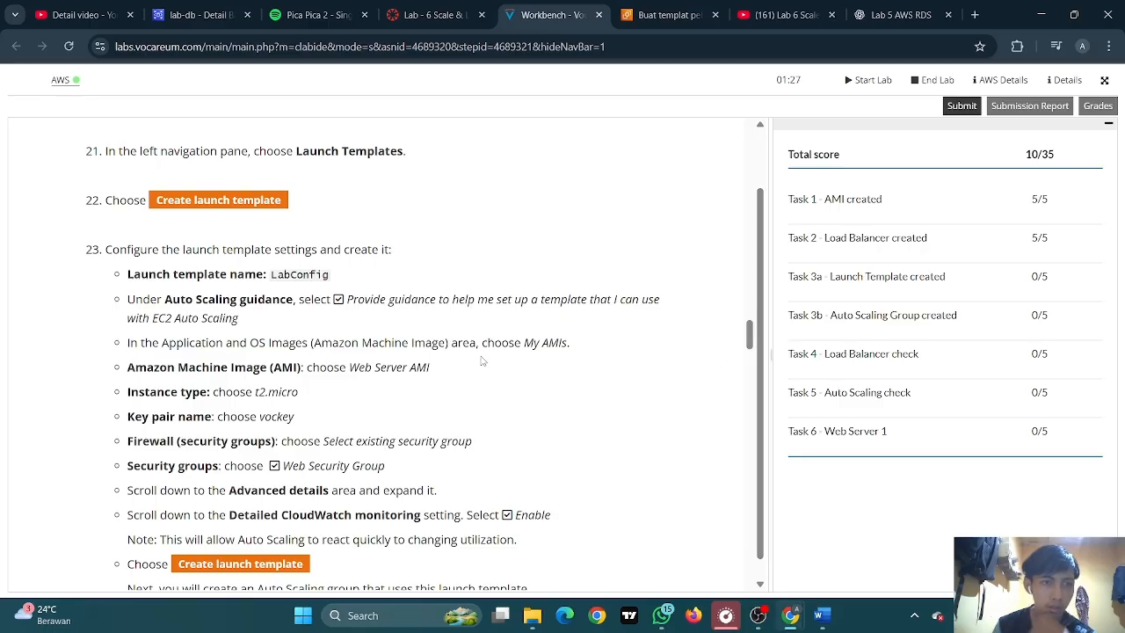
Return to the EC2 launch template form, translate it into English, and activate the template name field
{"action": "left_click", "coordinate": [668, 15]}
{"action": "scroll", "coordinate": [194, 259], "scroll_direction": "up", "scroll_amount": 1}
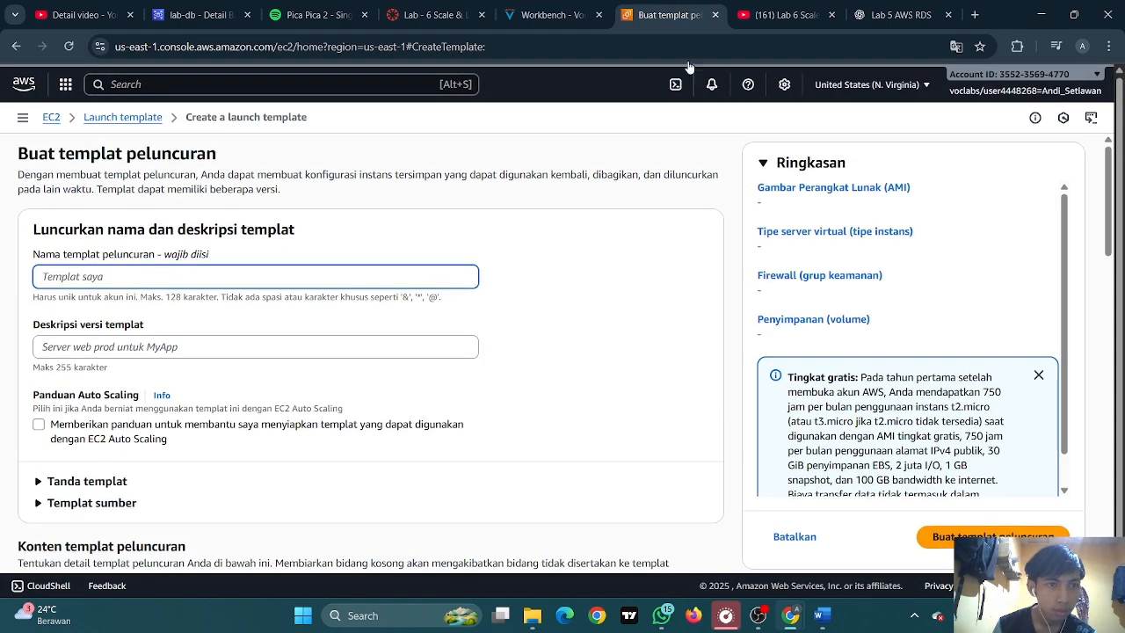
{"action": "left_click", "coordinate": [956, 46]}
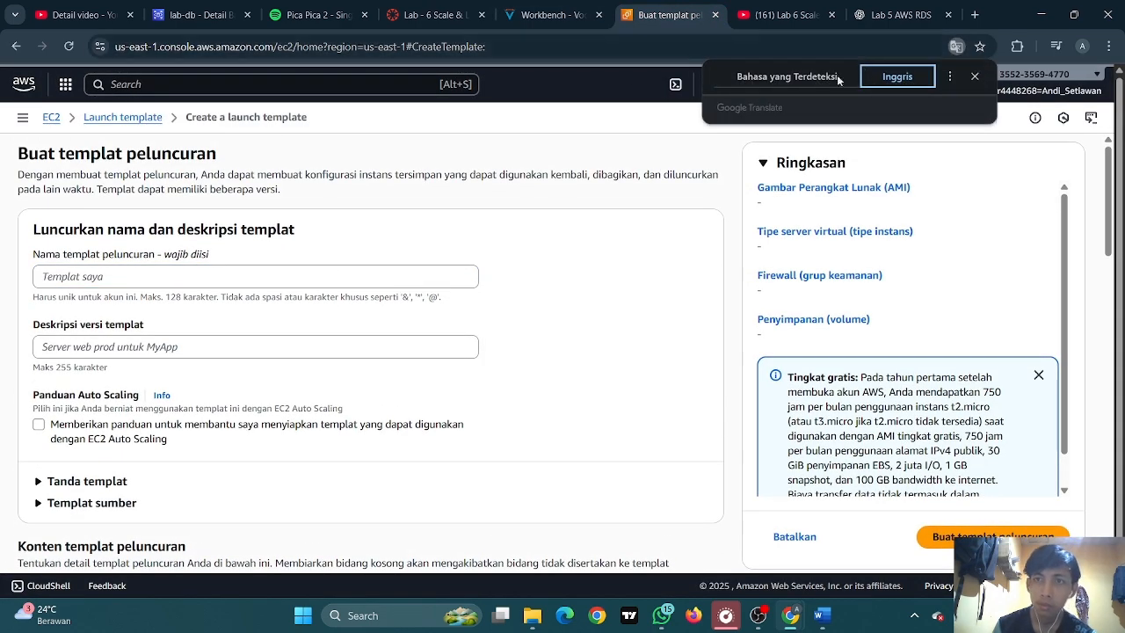
{"action": "left_click", "coordinate": [897, 76]}
{"action": "left_click", "coordinate": [113, 278]}
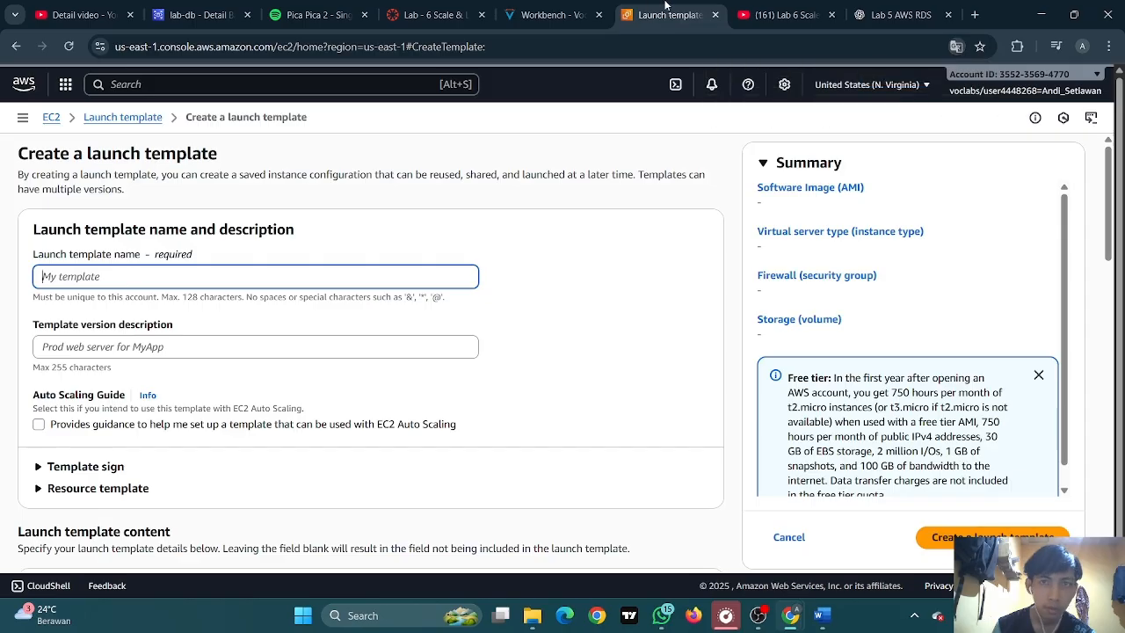
Copy the launch template name LabConfig from step 23 of the Vocareum lab instructions
{"action": "left_click", "coordinate": [552, 15]}
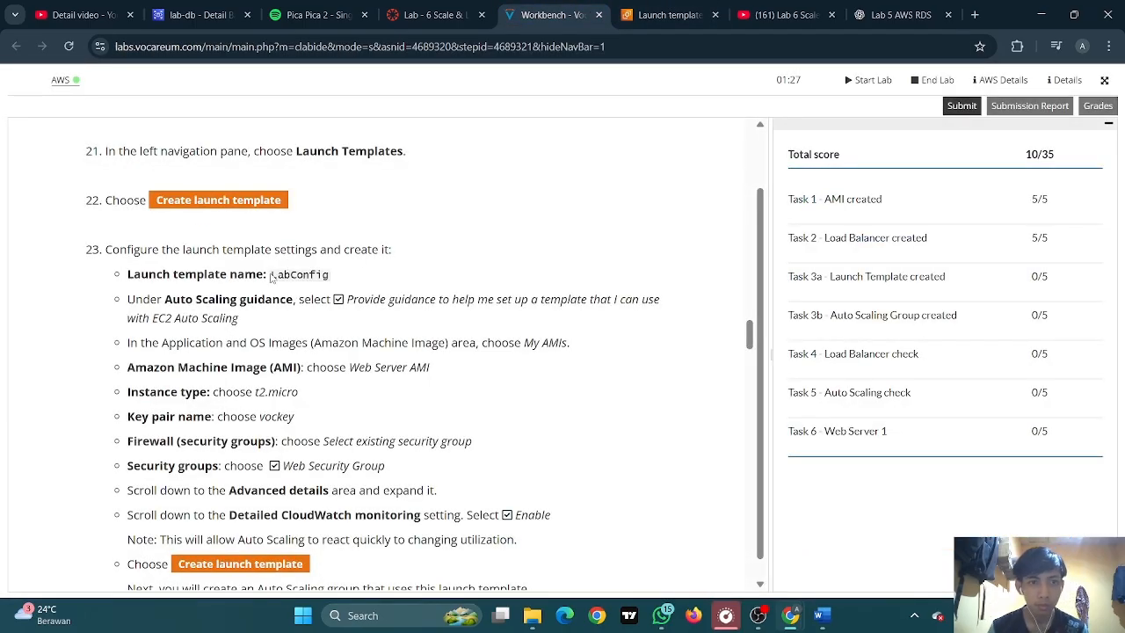
{"action": "left_click_drag", "start_coordinate": [273, 278], "coordinate": [376, 275]}
{"action": "key", "text": "ctrl+c"}
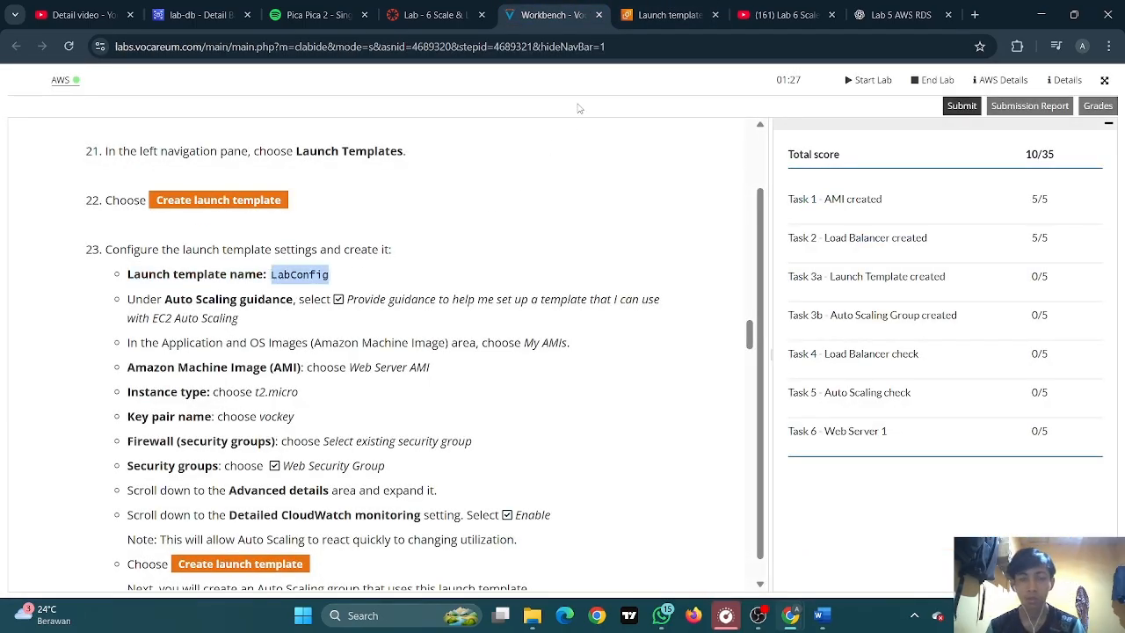
Return to the EC2 launch templates page, open a new creation form, and name the template LabConfig
{"action": "left_click", "coordinate": [668, 15]}
{"action": "key", "text": "ctrl+v"}
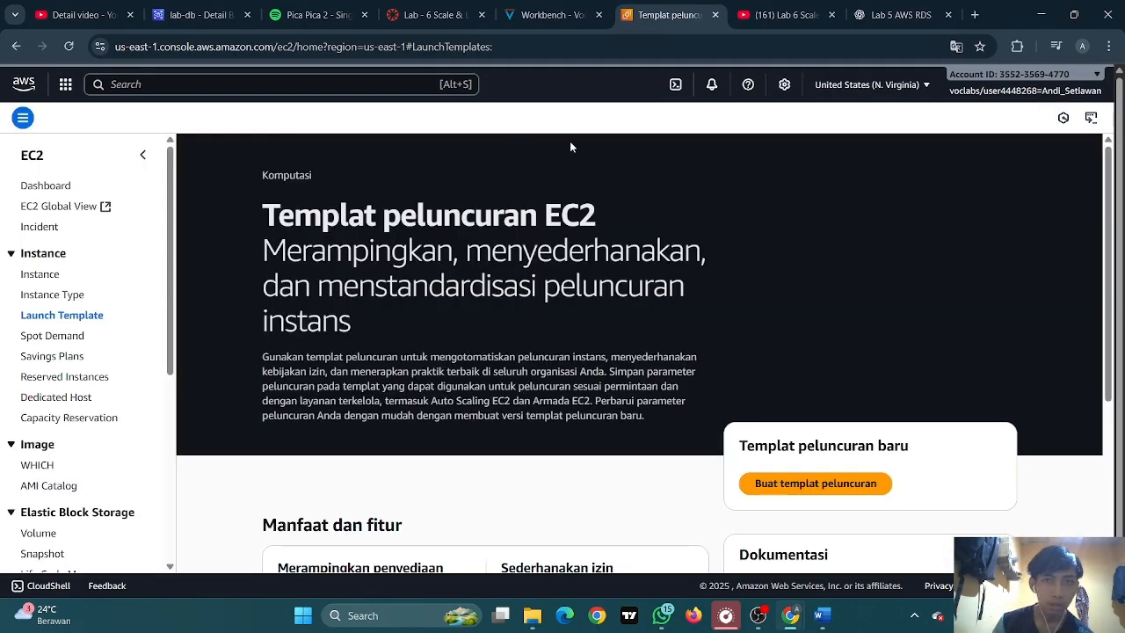
{"action": "scroll", "coordinate": [570, 146], "scroll_direction": "down", "scroll_amount": 3}
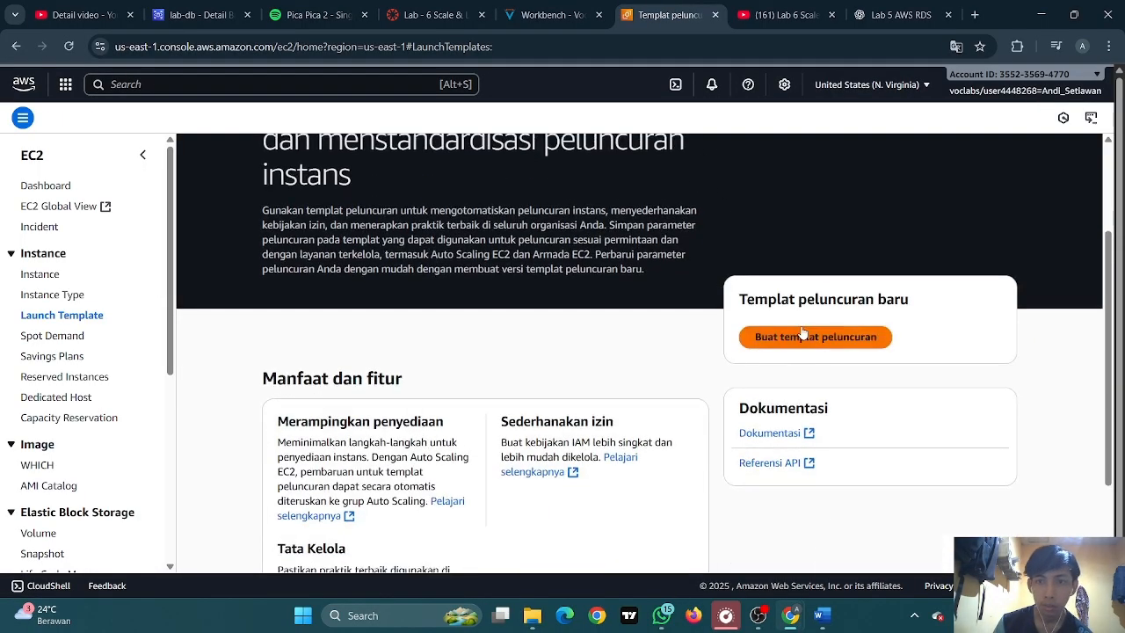
{"action": "left_click", "coordinate": [799, 336]}
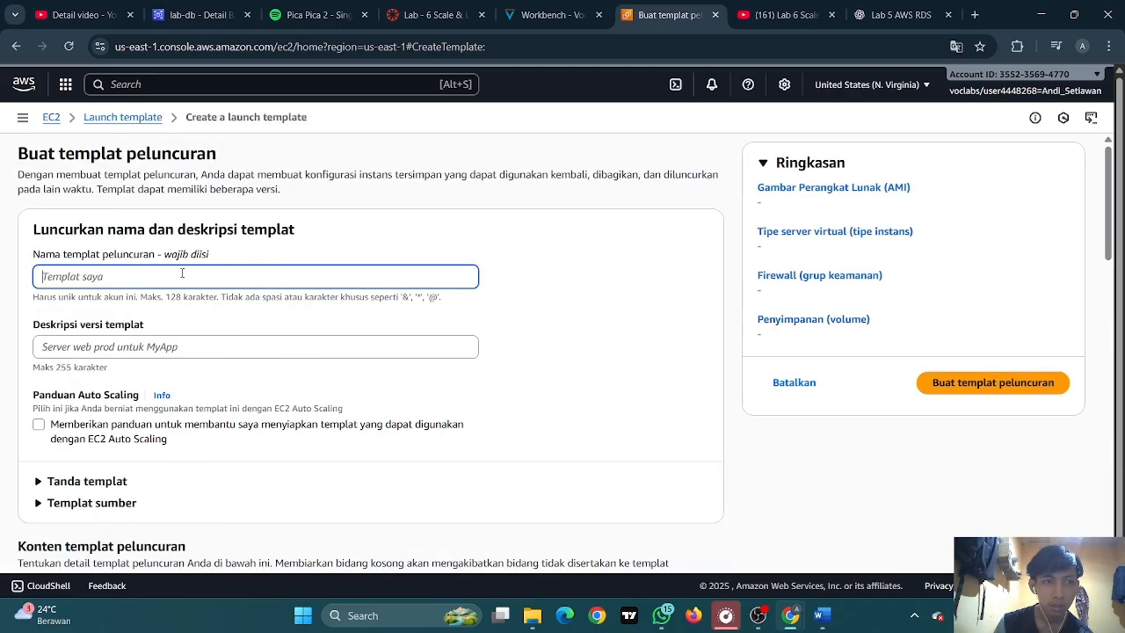
{"action": "key", "text": "ctrl+v"}
{"action": "scroll", "coordinate": [139, 250], "scroll_direction": "down", "scroll_amount": 1}
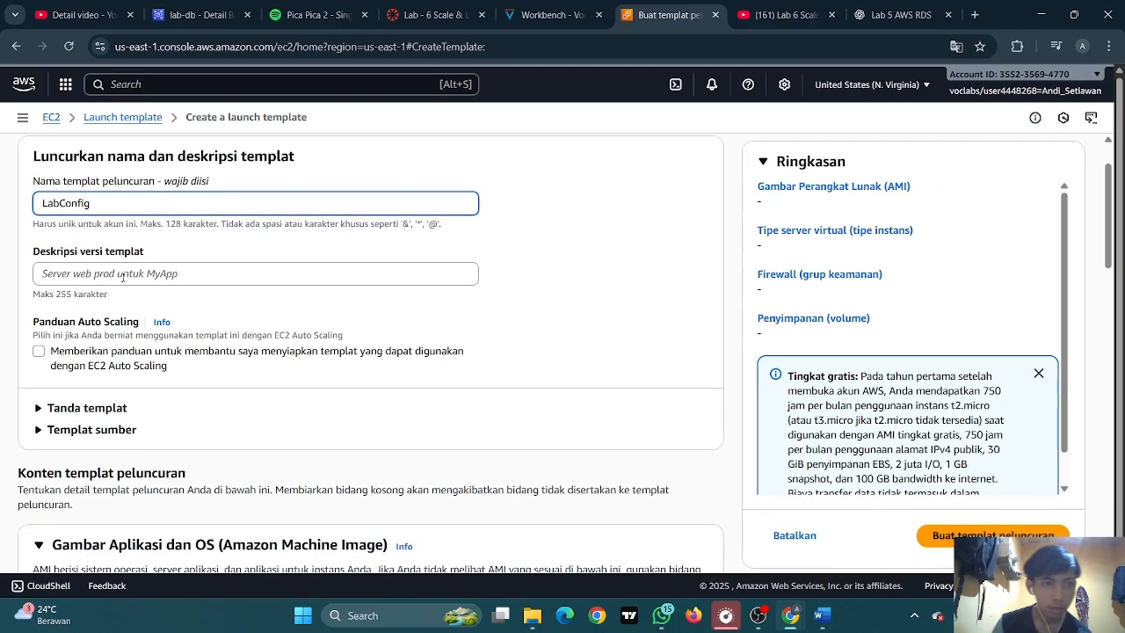
{"action": "left_click", "coordinate": [123, 276]}
{"action": "scroll", "coordinate": [132, 273], "scroll_direction": "down", "scroll_amount": 2}
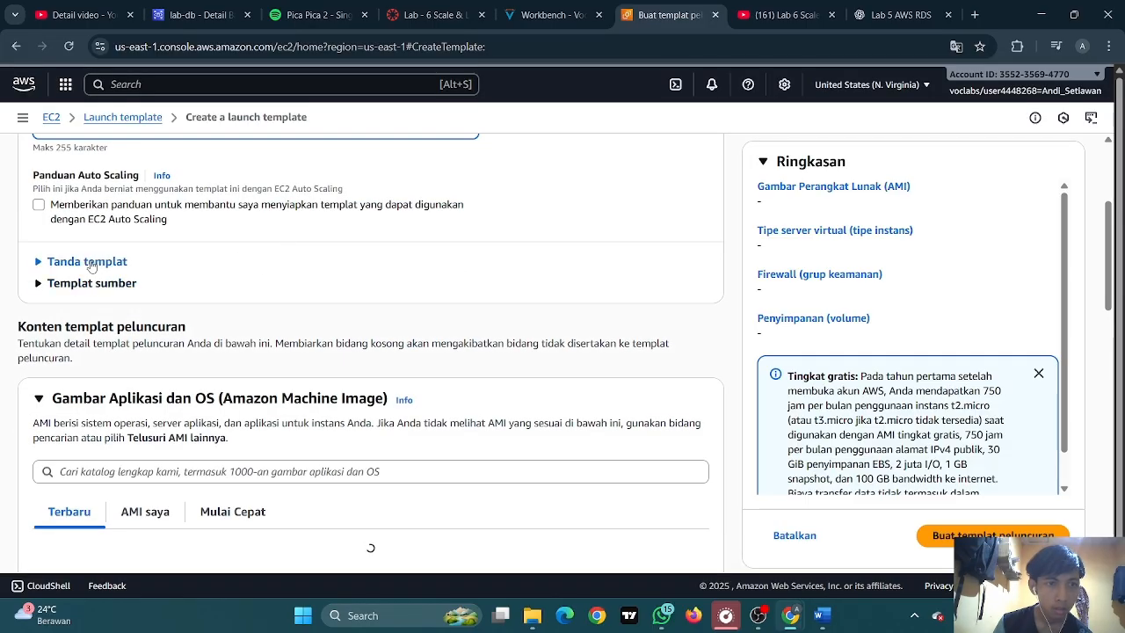
Check the AMI requirement in lab step 23 and select WebServerAMI from My AMIs in the launch template form
{"action": "key", "text": "ctrl+shift+Tab"}
{"action": "scroll", "coordinate": [347, 214], "scroll_direction": "down", "scroll_amount": 1}
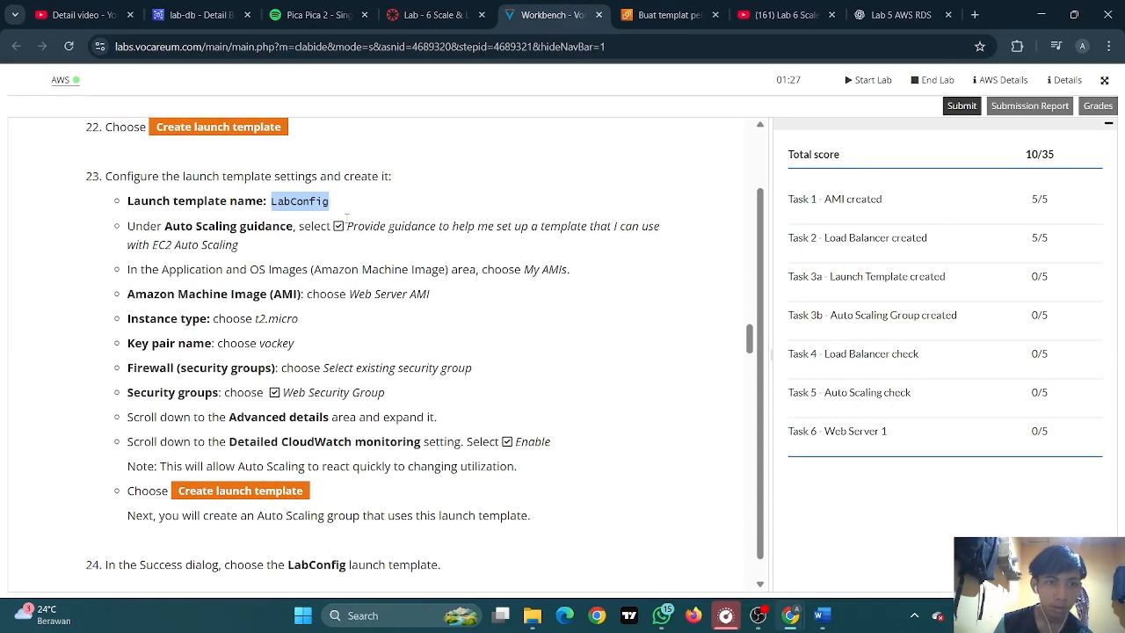
{"action": "scroll", "coordinate": [326, 223], "scroll_direction": "down", "scroll_amount": 1}
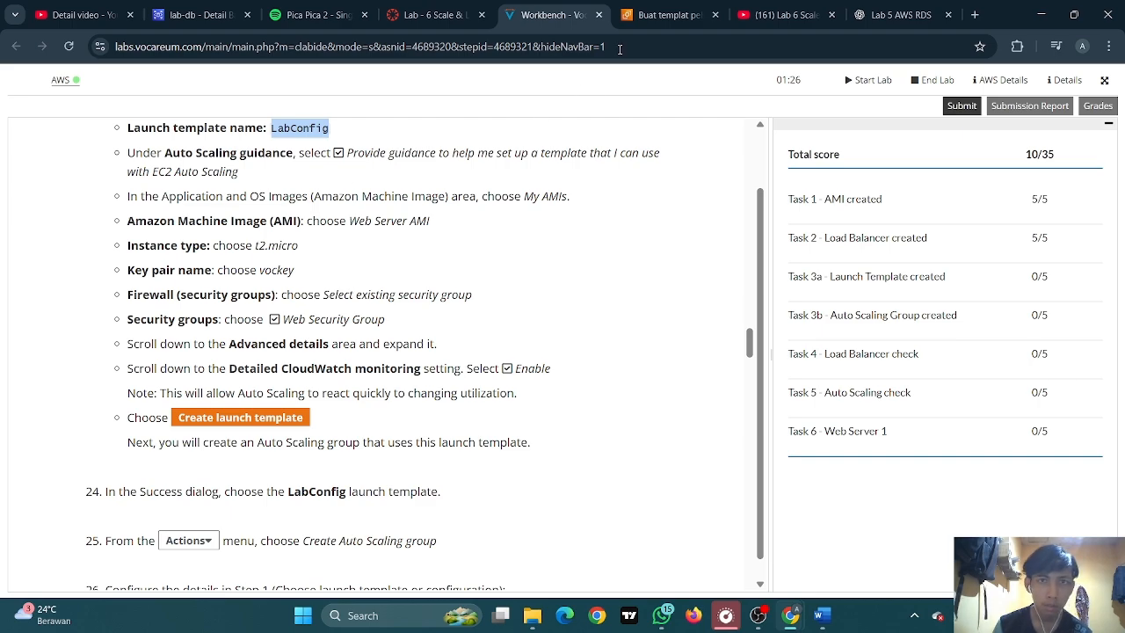
{"action": "left_click", "coordinate": [660, 15]}
{"action": "scroll", "coordinate": [172, 261], "scroll_direction": "down", "scroll_amount": 3}
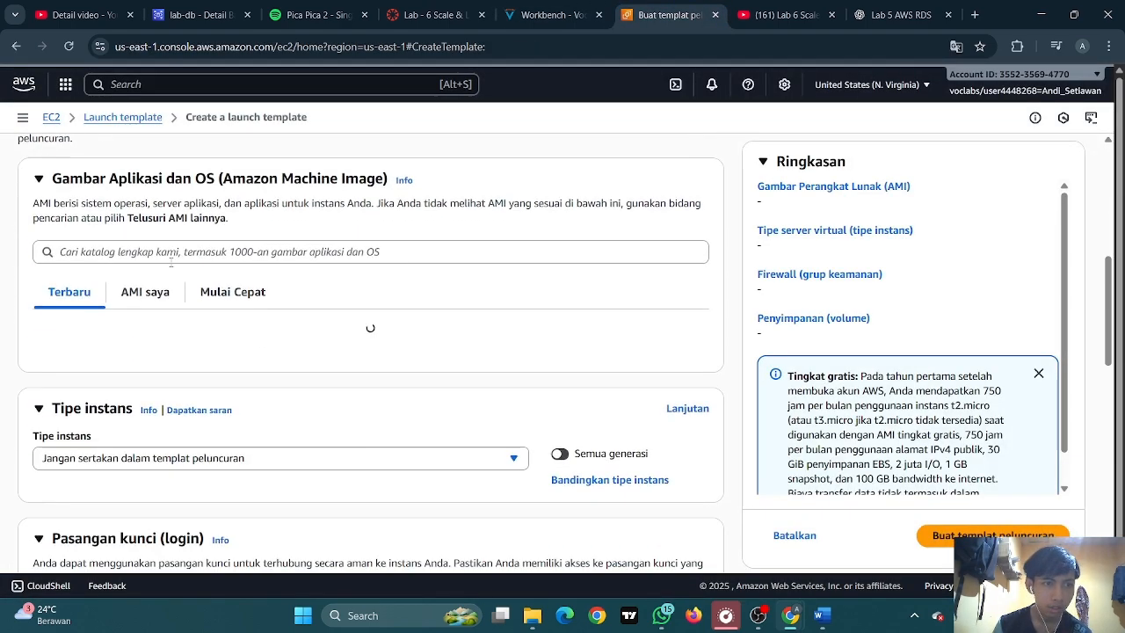
{"action": "left_click", "coordinate": [165, 258]}
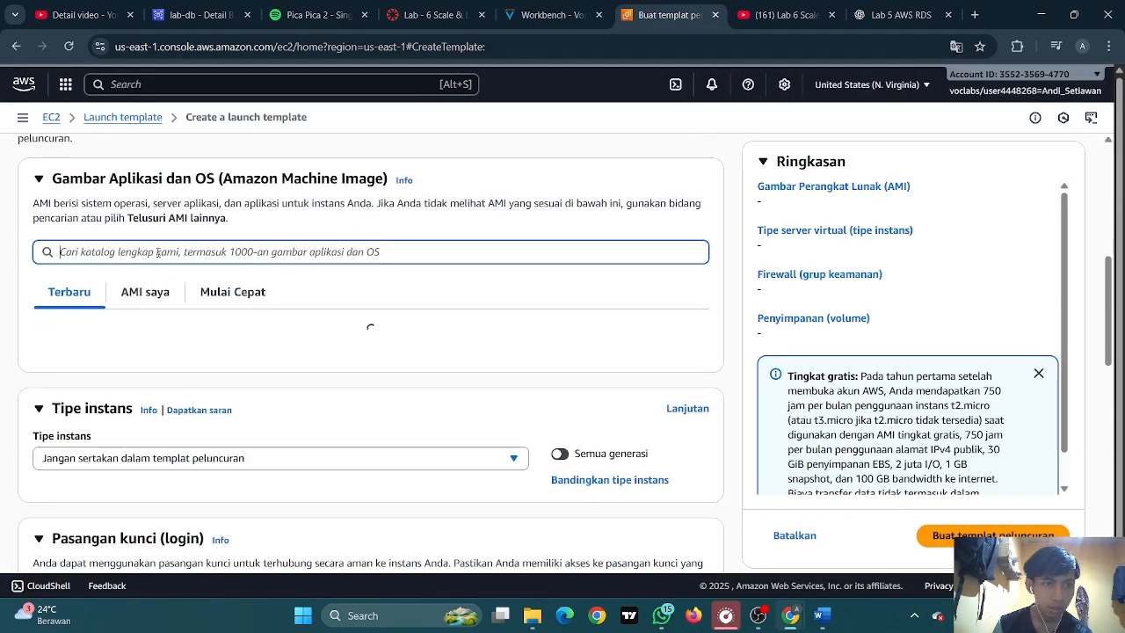
{"action": "left_click", "coordinate": [163, 303]}
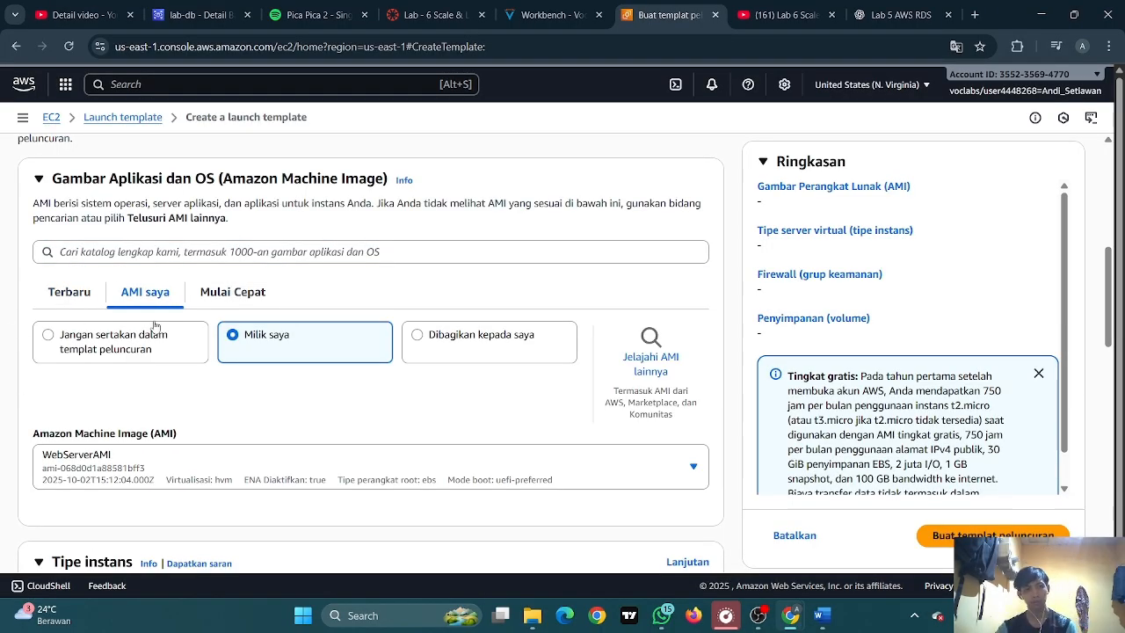
{"action": "scroll", "coordinate": [239, 312], "scroll_direction": "down", "scroll_amount": 1}
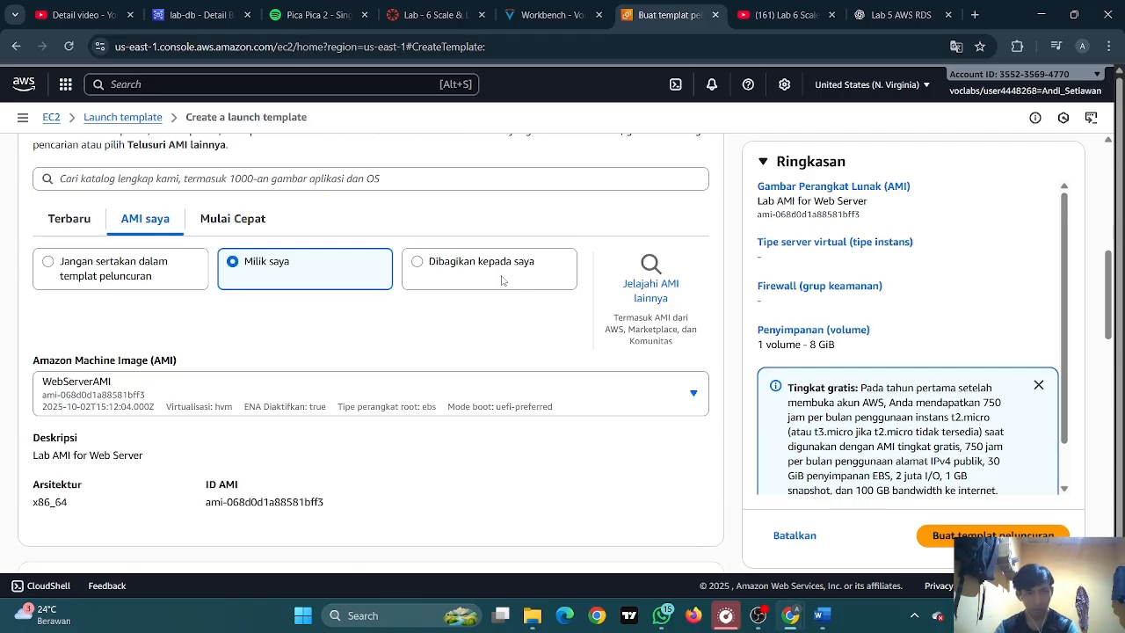
{"action": "left_click", "coordinate": [101, 403]}
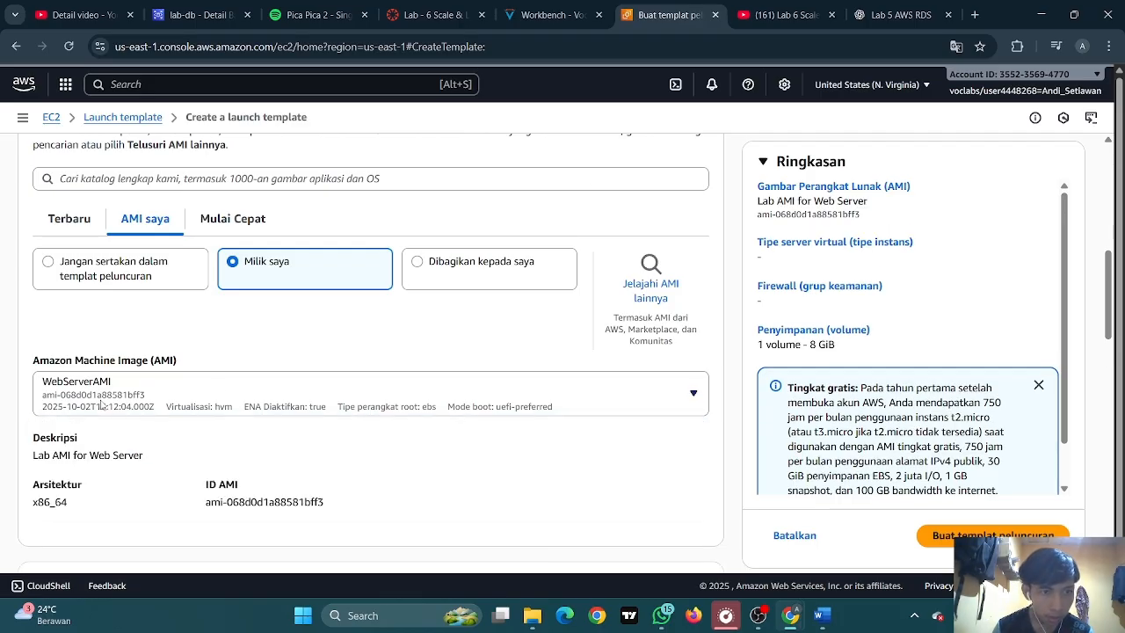
{"action": "left_click", "coordinate": [101, 404]}
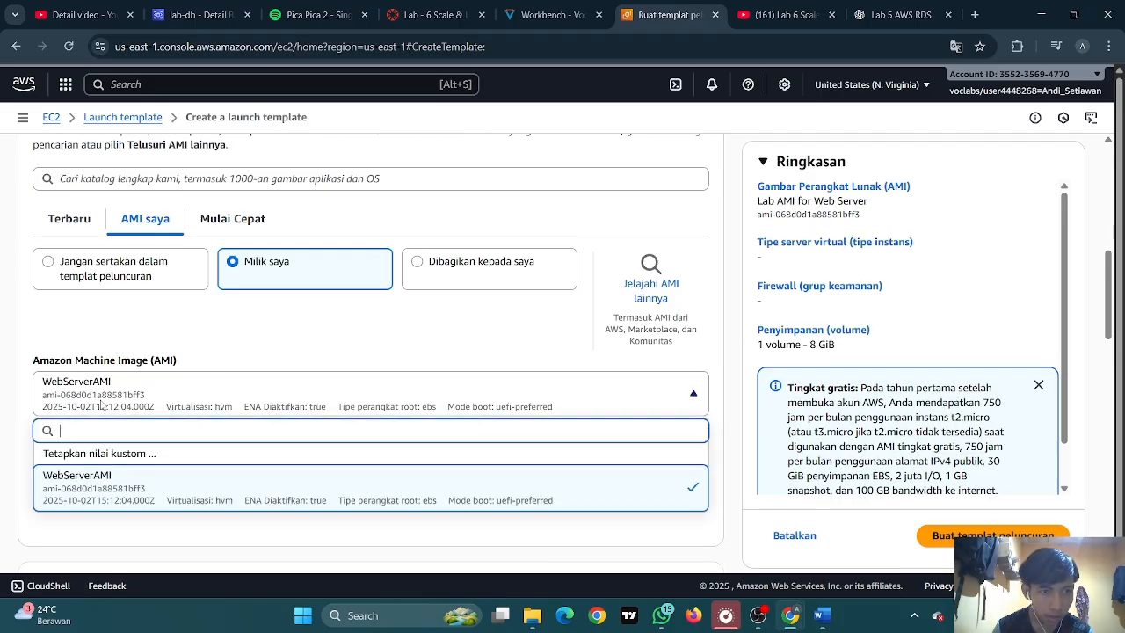
{"action": "left_click", "coordinate": [102, 486]}
{"action": "scroll", "coordinate": [133, 389], "scroll_direction": "down", "scroll_amount": 1}
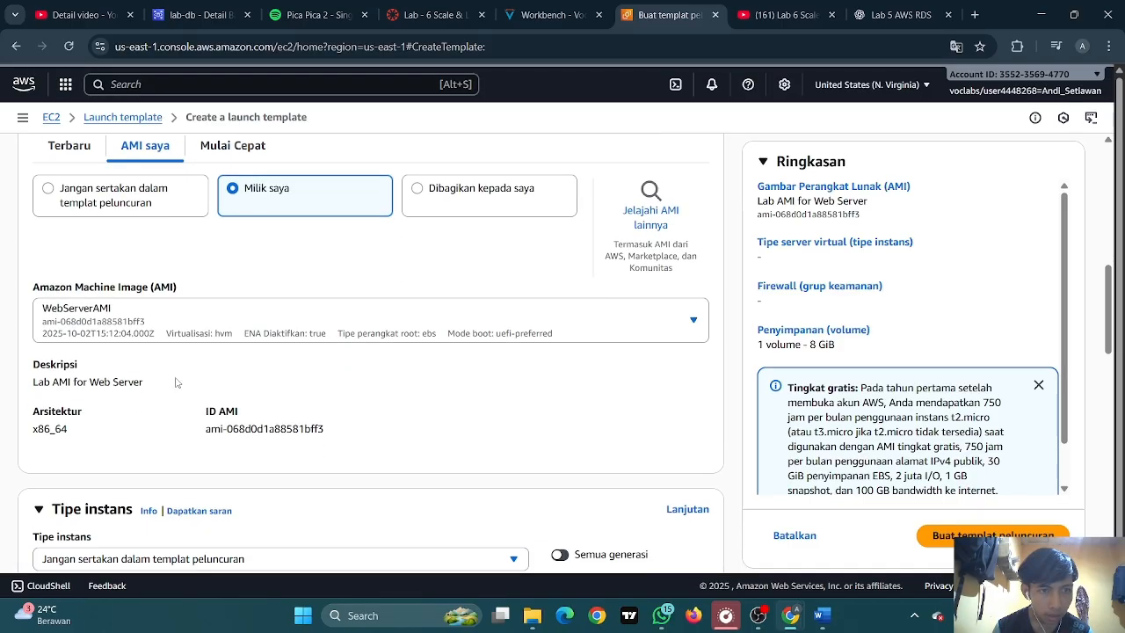
Translate the launch template form into English and compare its AMI and instance type sections with lab step 23
{"action": "left_click", "coordinate": [956, 45]}
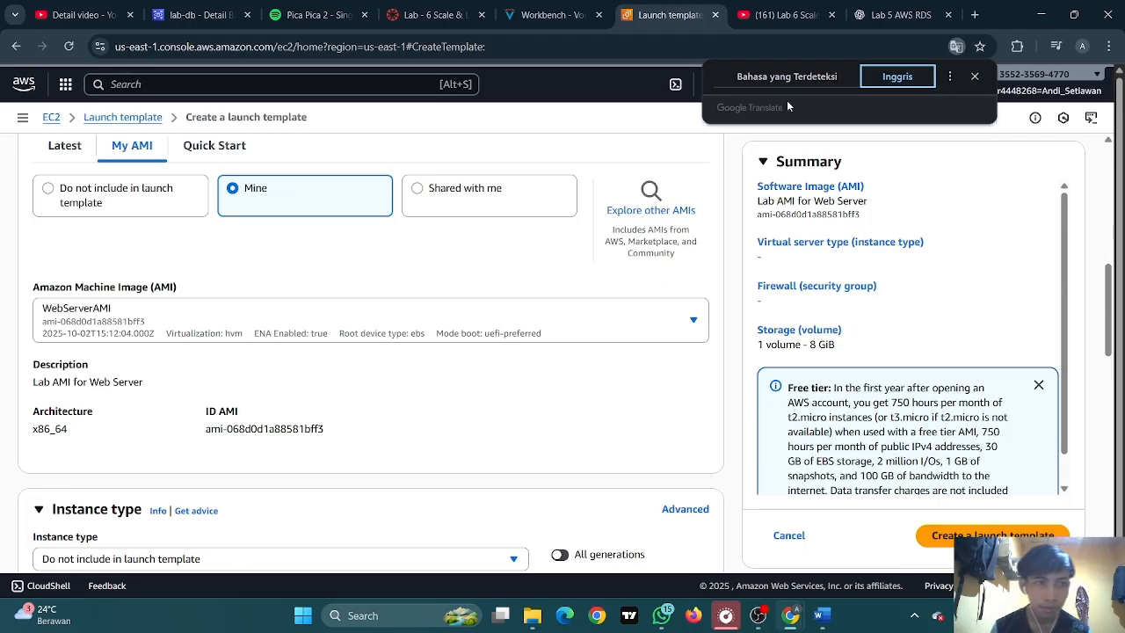
{"action": "left_click", "coordinate": [553, 15]}
{"action": "scroll", "coordinate": [319, 213], "scroll_direction": "up", "scroll_amount": 1}
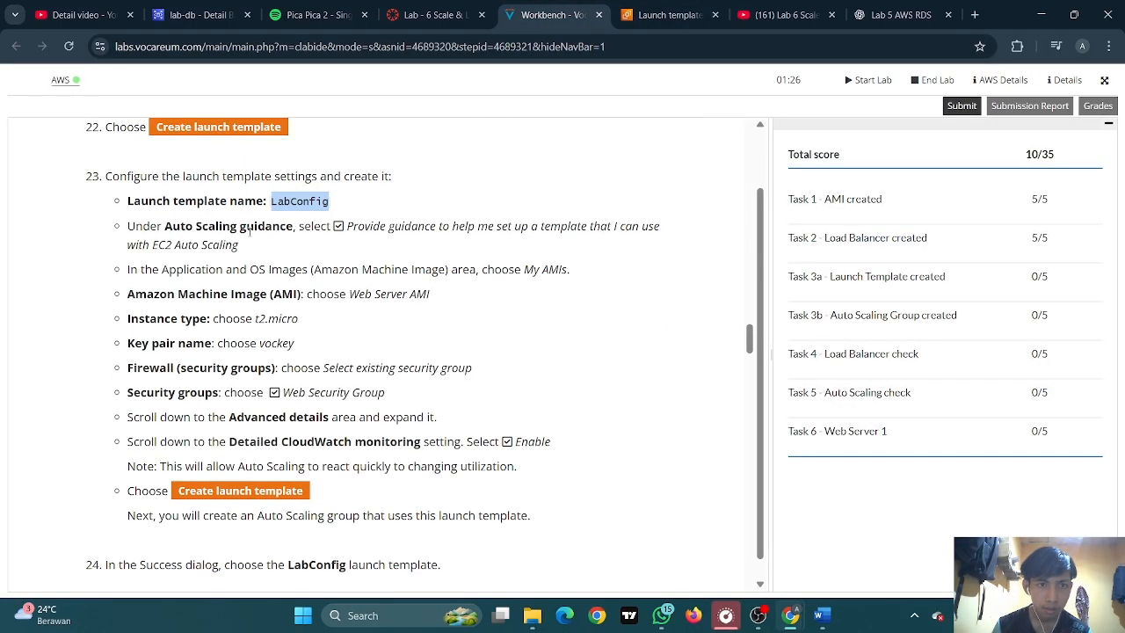
{"action": "scroll", "coordinate": [214, 293], "scroll_direction": "down", "scroll_amount": 1}
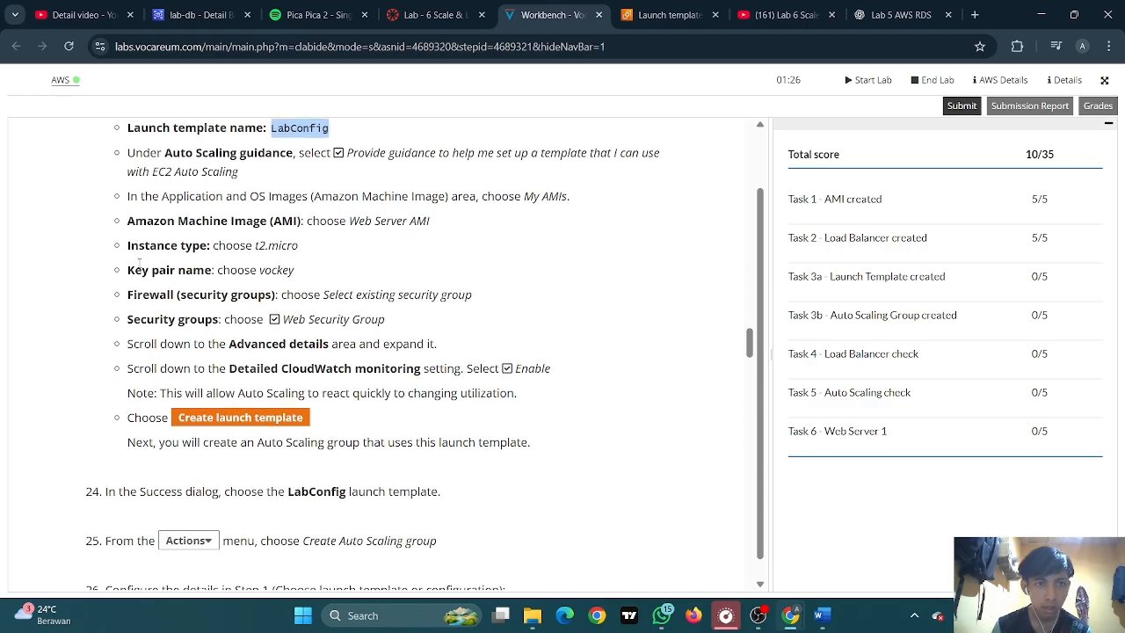
{"action": "left_click", "coordinate": [668, 15]}
{"action": "scroll", "coordinate": [190, 288], "scroll_direction": "down", "scroll_amount": 3}
{"action": "scroll", "coordinate": [189, 291], "scroll_direction": "down", "scroll_amount": 1}
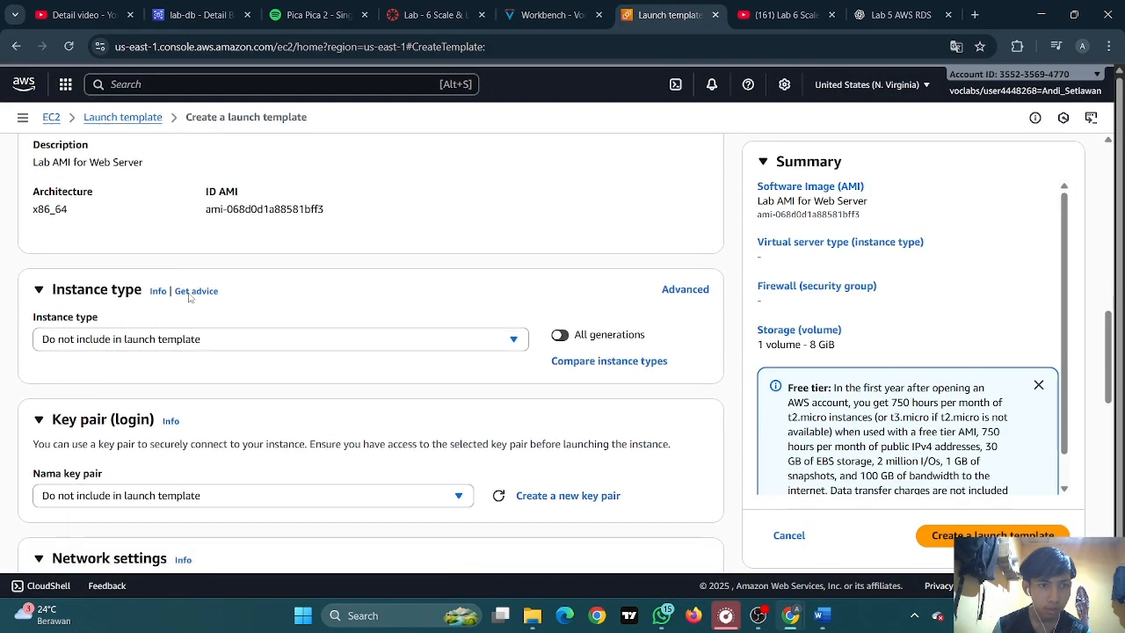
{"action": "scroll", "coordinate": [266, 301], "scroll_direction": "up", "scroll_amount": 2}
{"action": "scroll", "coordinate": [277, 301], "scroll_direction": "up", "scroll_amount": 1}
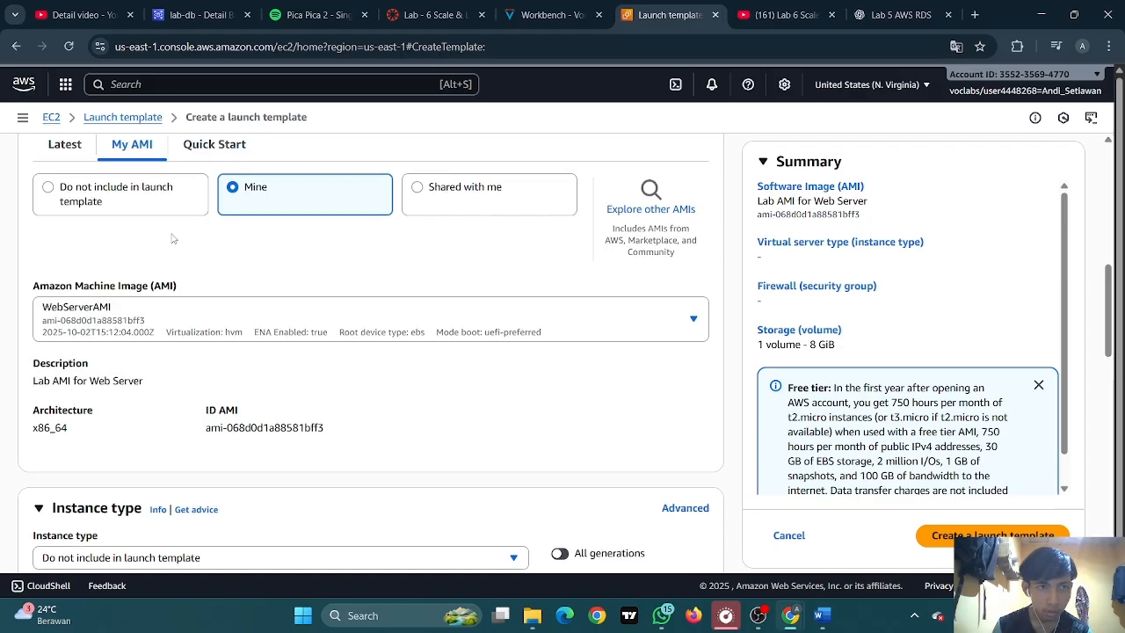
{"action": "scroll", "coordinate": [168, 233], "scroll_direction": "down", "scroll_amount": 2}
{"action": "scroll", "coordinate": [130, 184], "scroll_direction": "up", "scroll_amount": 2}
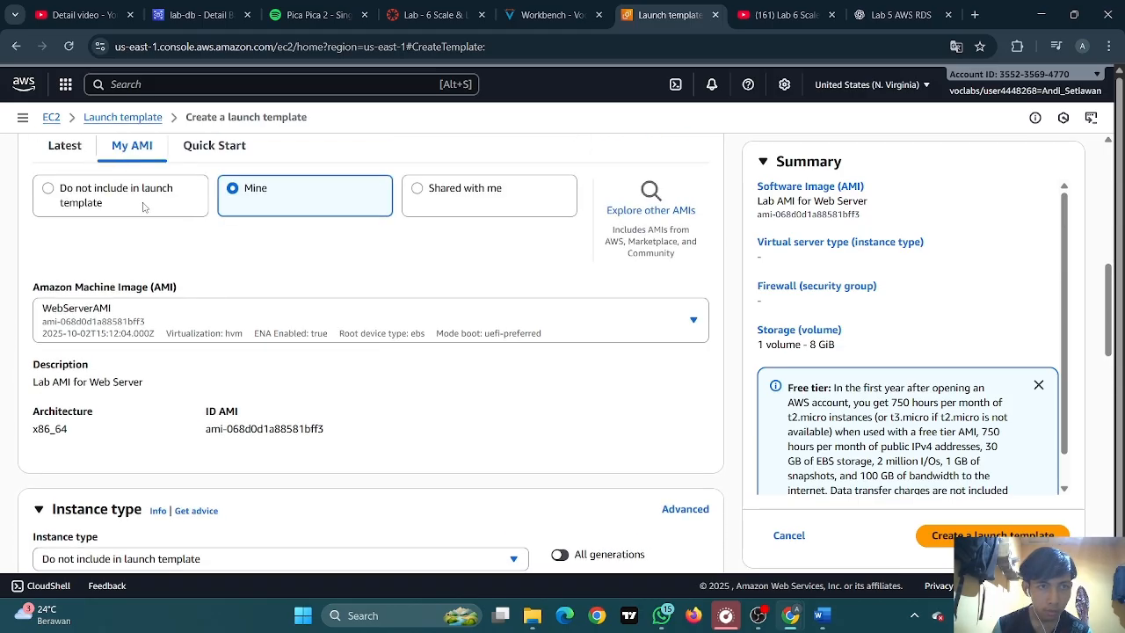
Open a fresh launch template form from the EC2 launch templates page and name the template LabConfig
{"action": "scroll", "coordinate": [572, 264], "scroll_direction": "down", "scroll_amount": 3}
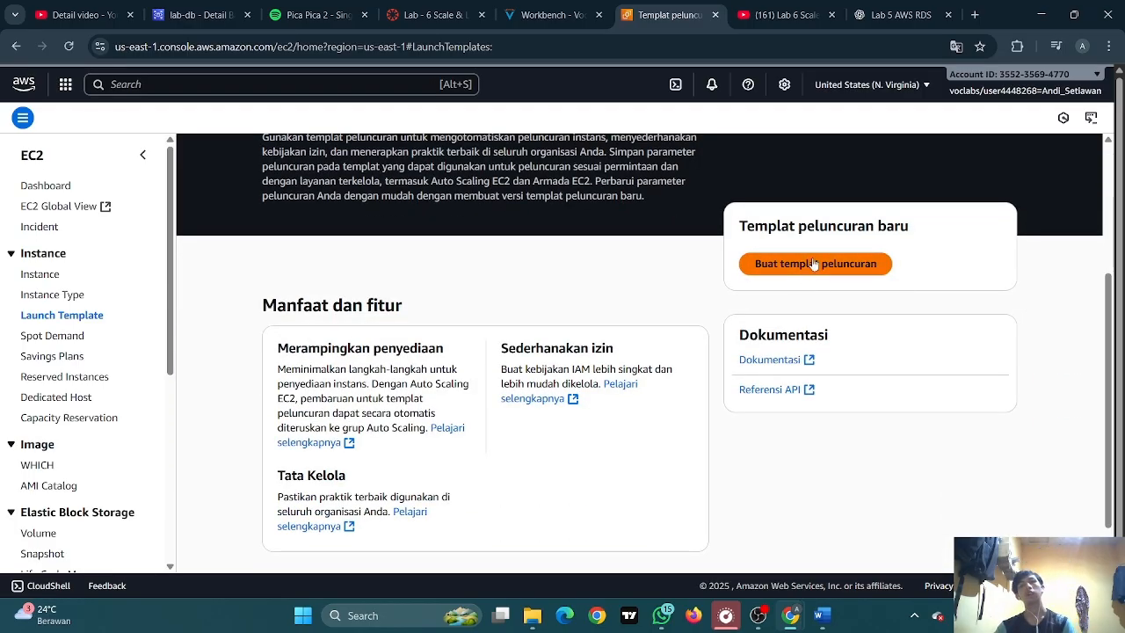
{"action": "left_click", "coordinate": [811, 265]}
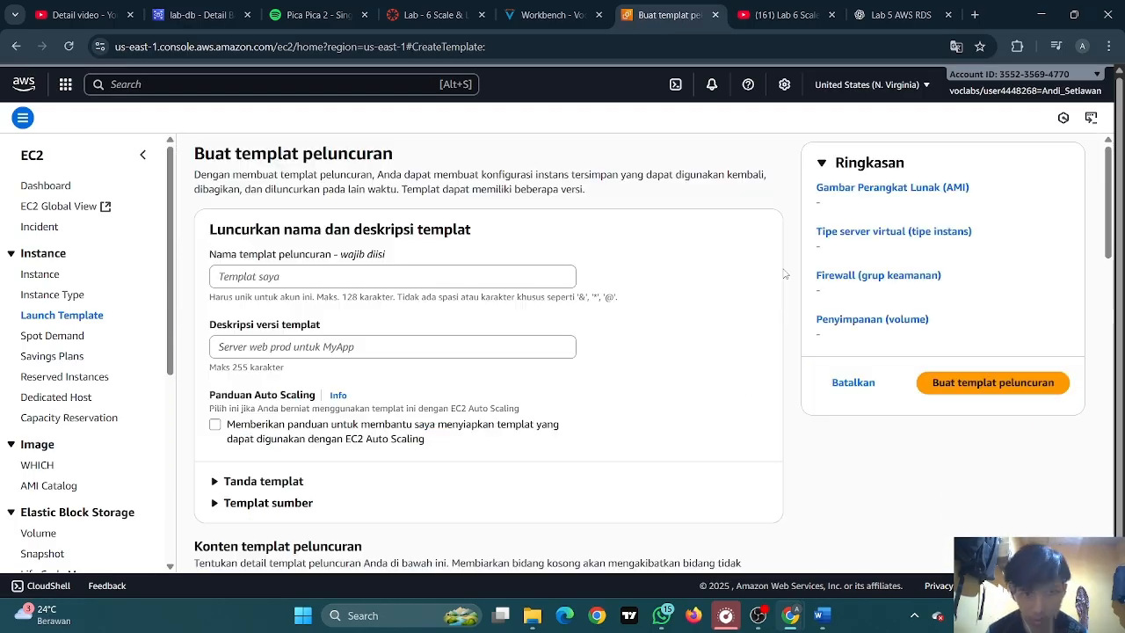
{"action": "left_click", "coordinate": [178, 275]}
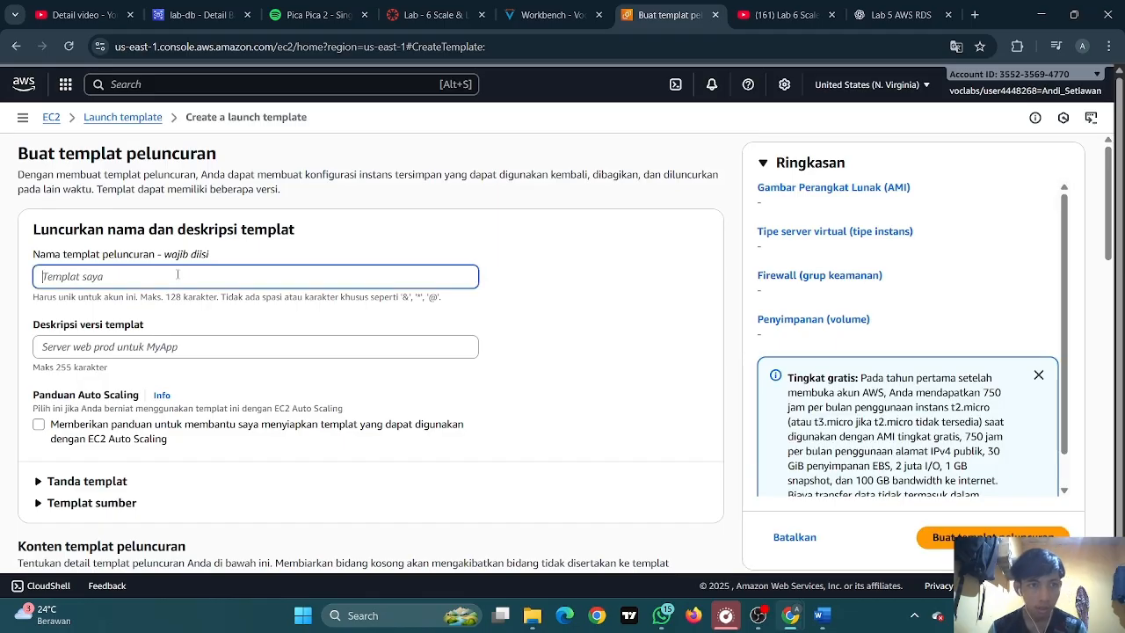
{"action": "type", "text": "LabConfig"}
Use WebServerAMI from My AMIs as the launch template's Amazon Machine Image
{"action": "scroll", "coordinate": [220, 271], "scroll_direction": "down", "scroll_amount": 3}
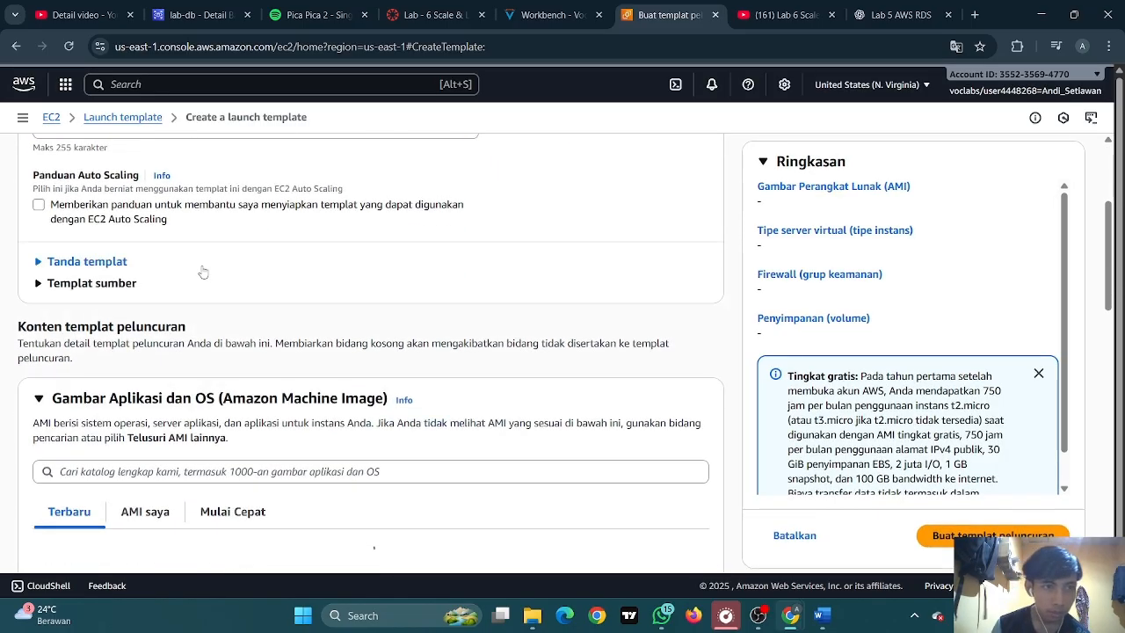
{"action": "scroll", "coordinate": [132, 281], "scroll_direction": "down", "scroll_amount": 1}
{"action": "left_click", "coordinate": [161, 364]}
{"action": "scroll", "coordinate": [175, 334], "scroll_direction": "down", "scroll_amount": 3}
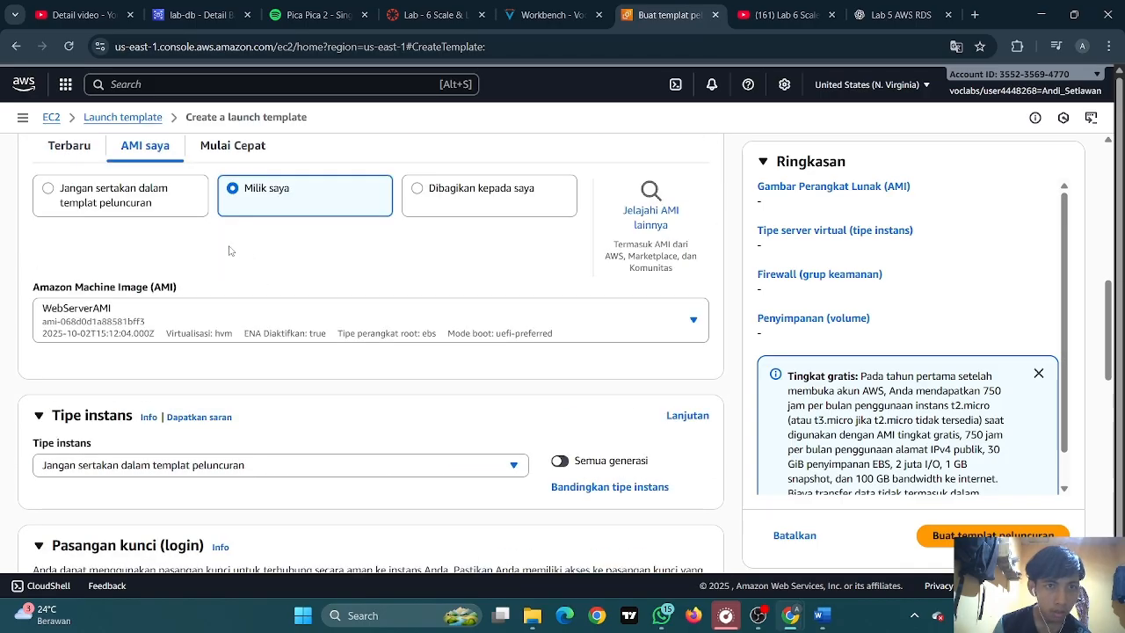
{"action": "scroll", "coordinate": [213, 270], "scroll_direction": "down", "scroll_amount": 1}
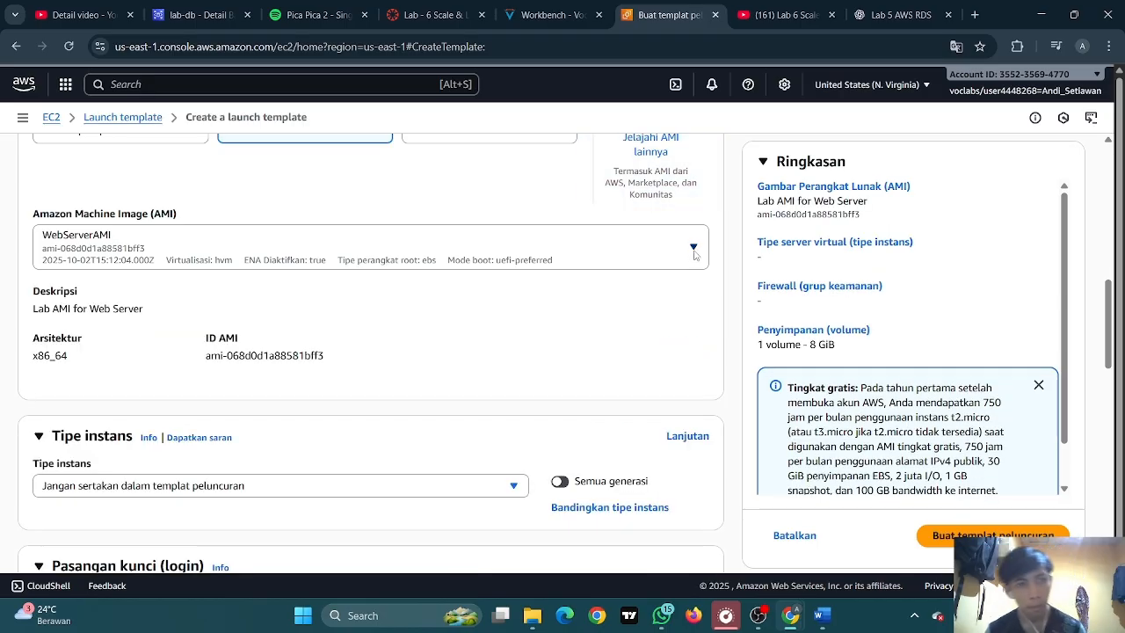
{"action": "left_click", "coordinate": [693, 248]}
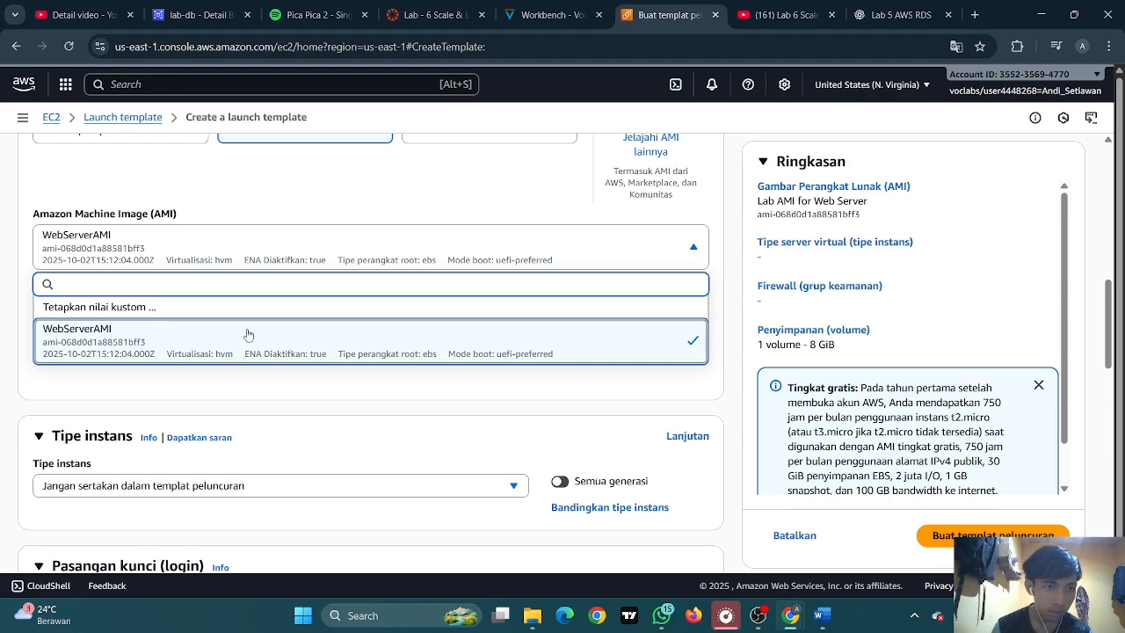
{"action": "scroll", "coordinate": [257, 283], "scroll_direction": "down", "scroll_amount": 2}
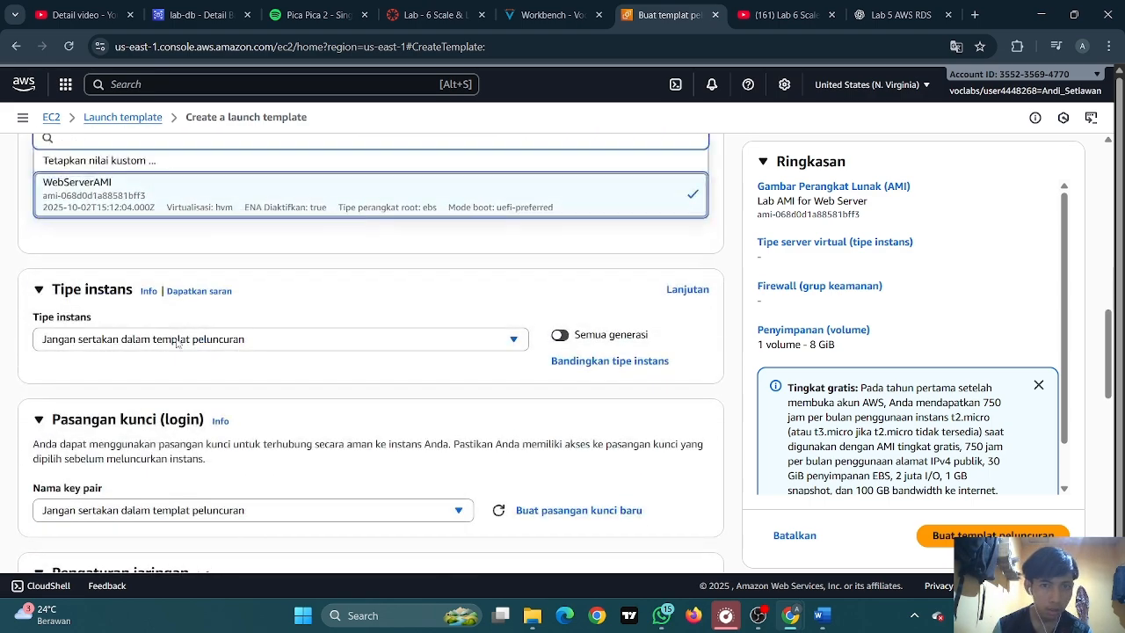
{"action": "left_click", "coordinate": [180, 340]}
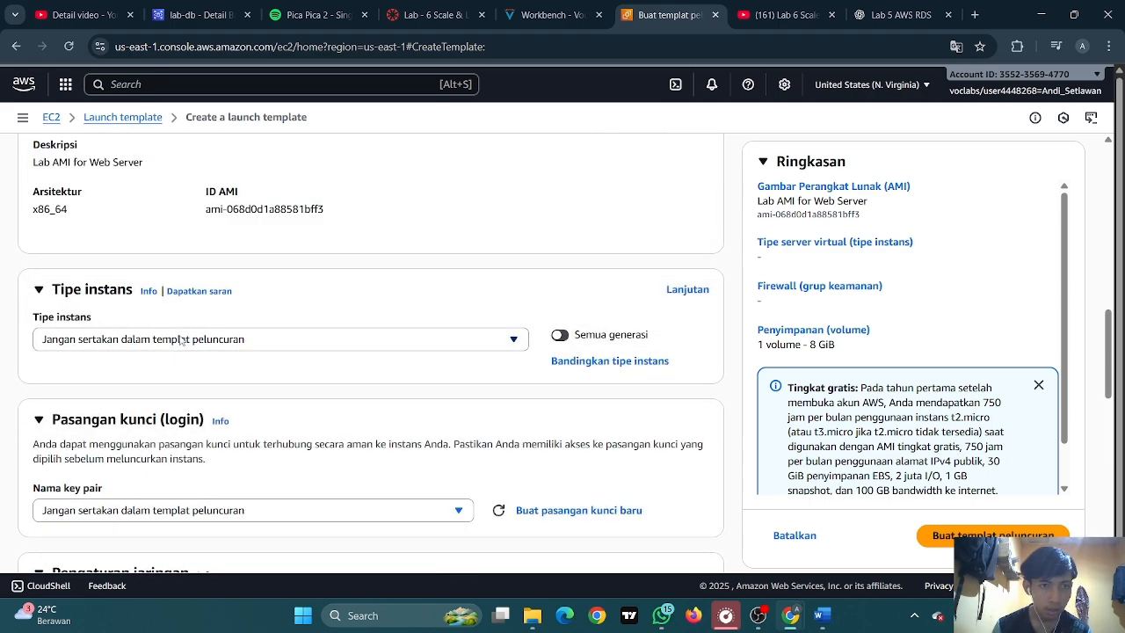
Set the launch template's instance type to t2.micro
{"action": "left_click", "coordinate": [313, 332]}
{"action": "scroll", "coordinate": [322, 329], "scroll_direction": "up", "scroll_amount": 3}
{"action": "scroll", "coordinate": [322, 328], "scroll_direction": "down", "scroll_amount": 4}
{"action": "scroll", "coordinate": [141, 385], "scroll_direction": "down", "scroll_amount": 2}
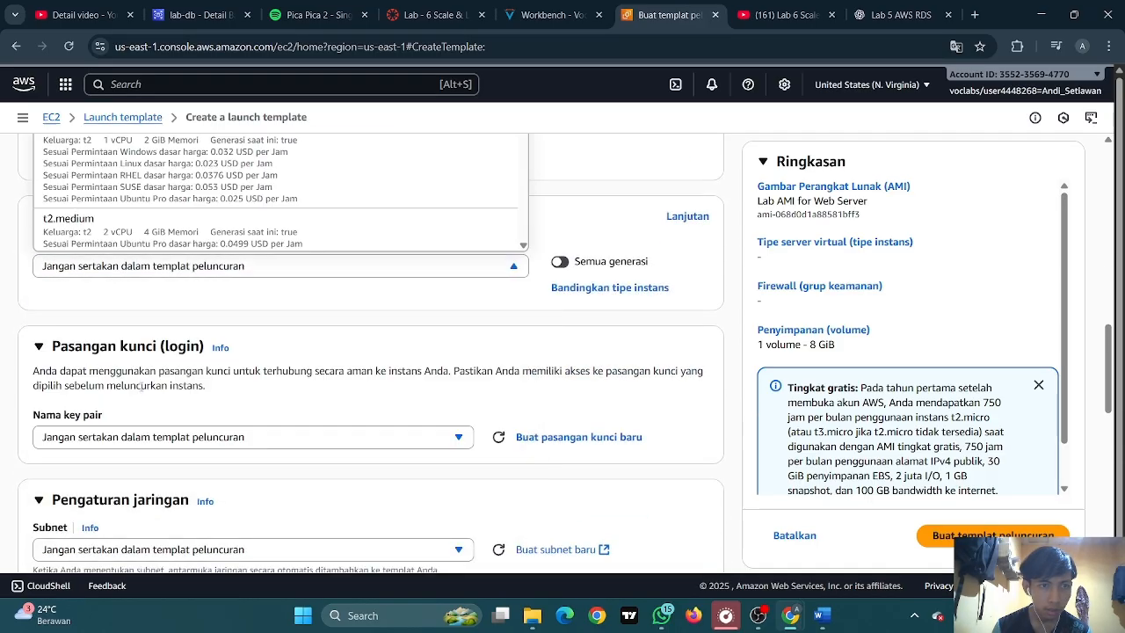
{"action": "scroll", "coordinate": [234, 314], "scroll_direction": "up", "scroll_amount": 2}
{"action": "scroll", "coordinate": [136, 256], "scroll_direction": "down", "scroll_amount": 1}
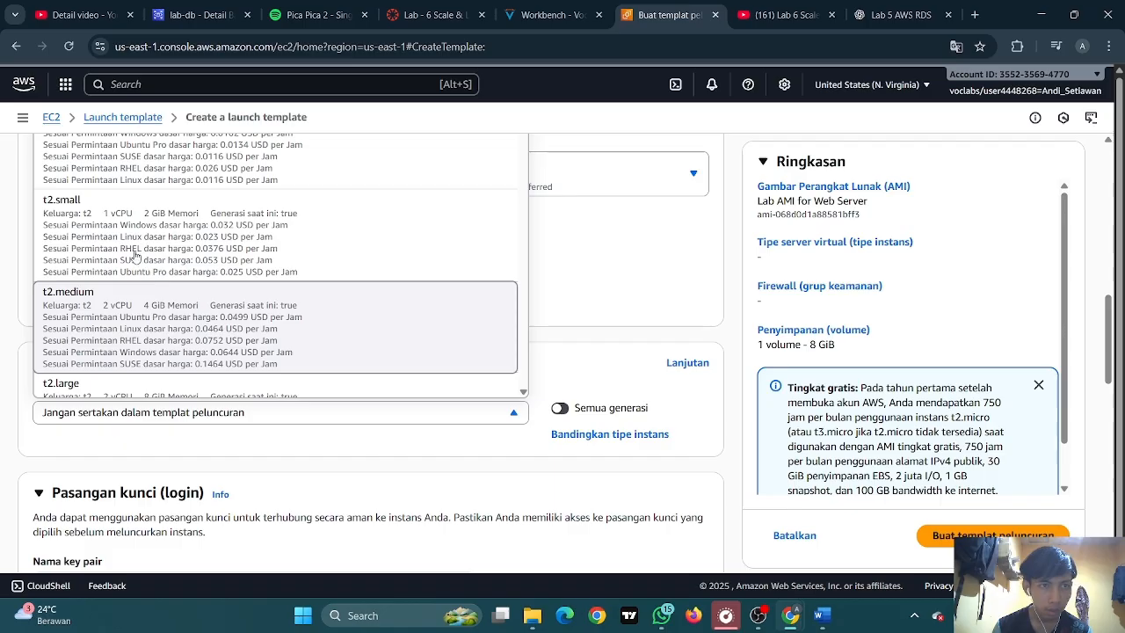
{"action": "scroll", "coordinate": [158, 251], "scroll_direction": "up", "scroll_amount": 2}
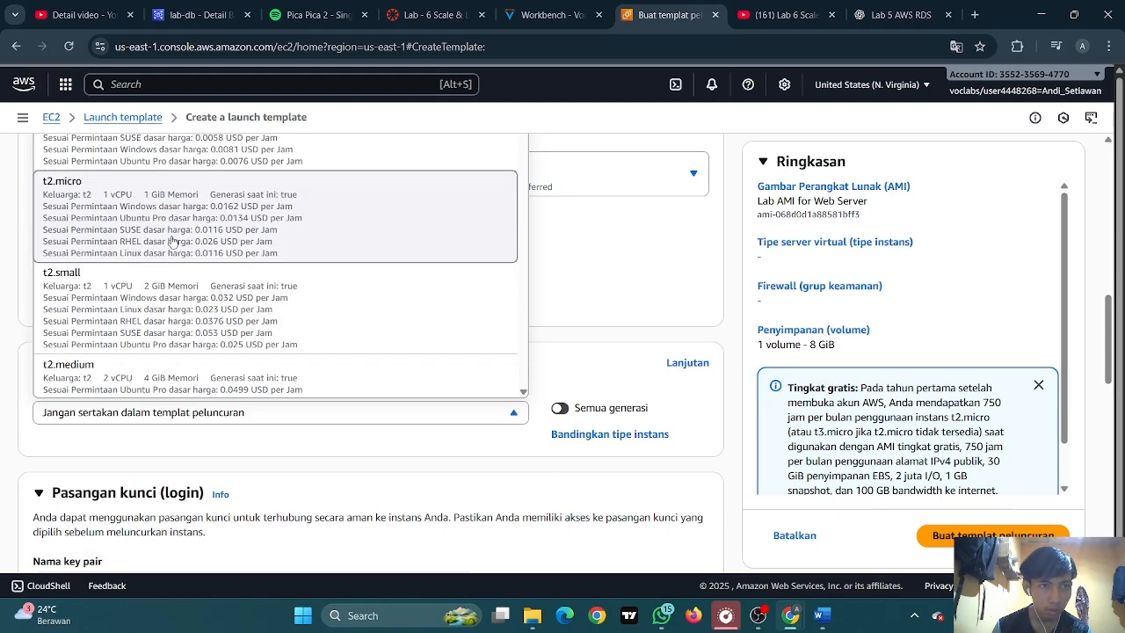
{"action": "left_click", "coordinate": [195, 234]}
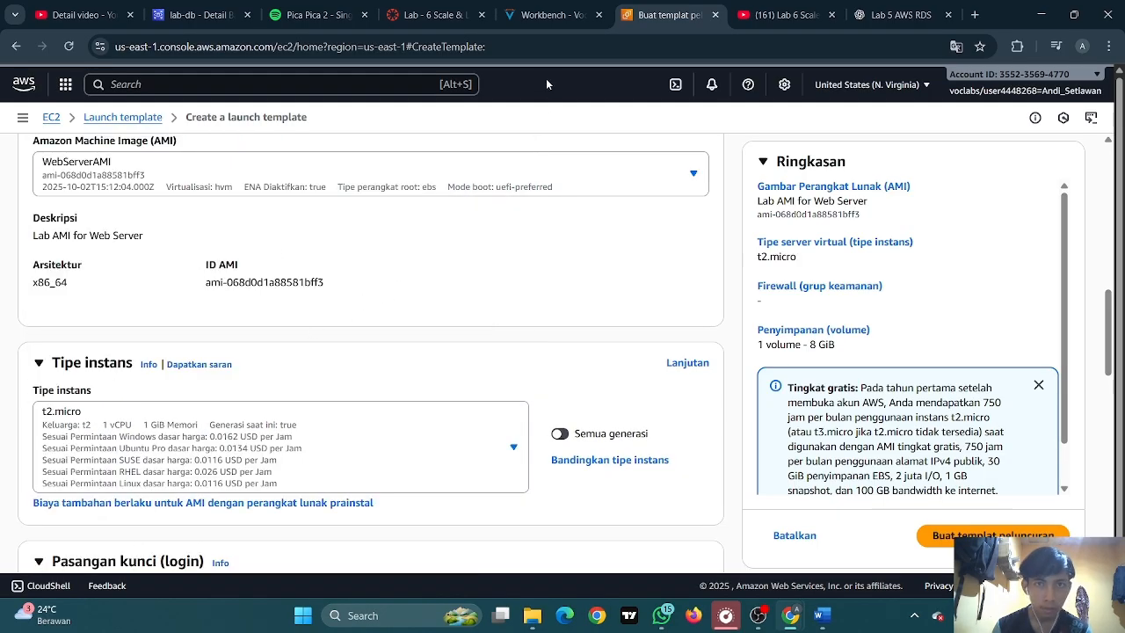
Check the key pair and security group settings in lab step 23 and return to the launch template form
{"action": "left_click", "coordinate": [549, 15]}
{"action": "scroll", "coordinate": [147, 242], "scroll_direction": "down", "scroll_amount": 1}
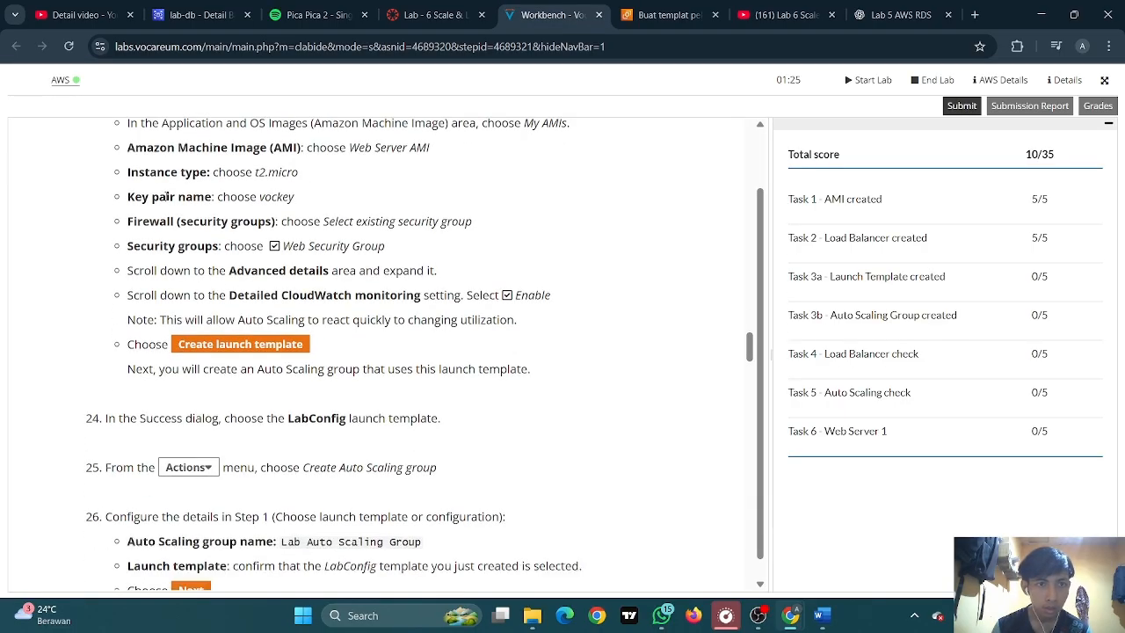
{"action": "left_click", "coordinate": [667, 15]}
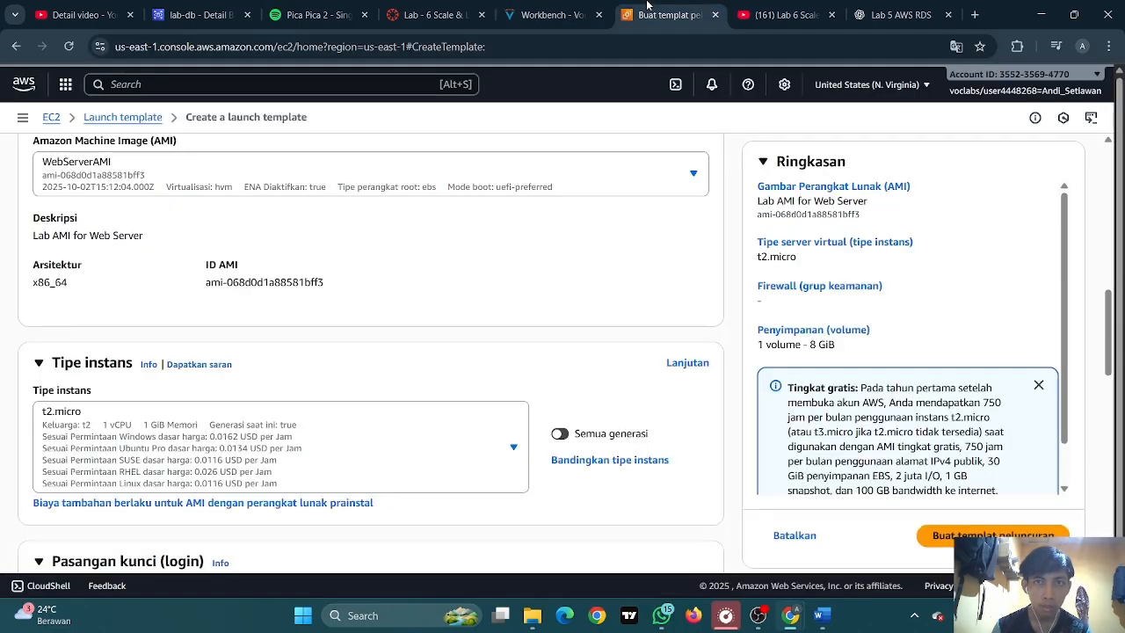
Set the launch template's key pair to vockey
{"action": "scroll", "coordinate": [186, 319], "scroll_direction": "down", "scroll_amount": 5}
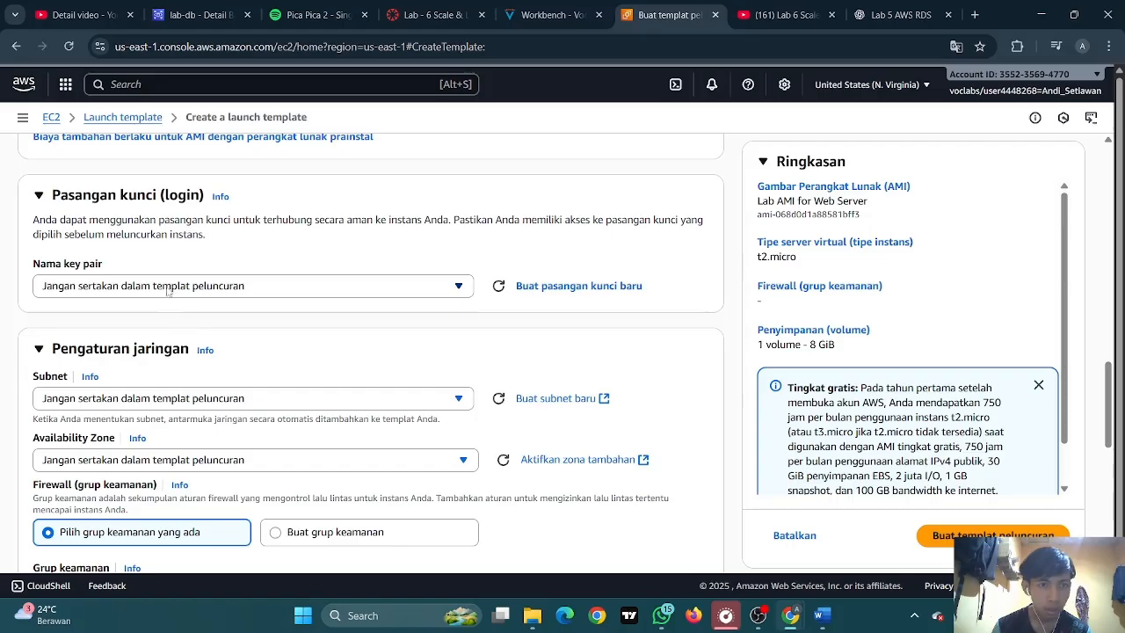
{"action": "left_click", "coordinate": [170, 289]}
{"action": "left_click", "coordinate": [127, 381]}
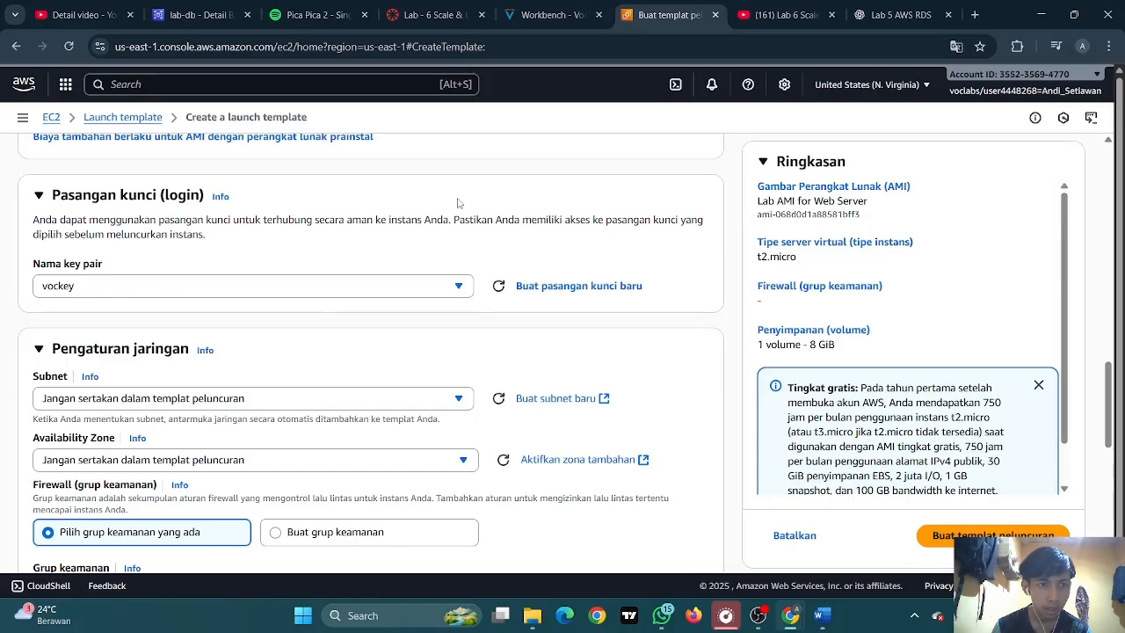
Check which security group option lab step 23 asks for and return to the form's network settings
{"action": "left_click", "coordinate": [549, 15]}
{"action": "scroll", "coordinate": [290, 242], "scroll_direction": "down", "scroll_amount": 1}
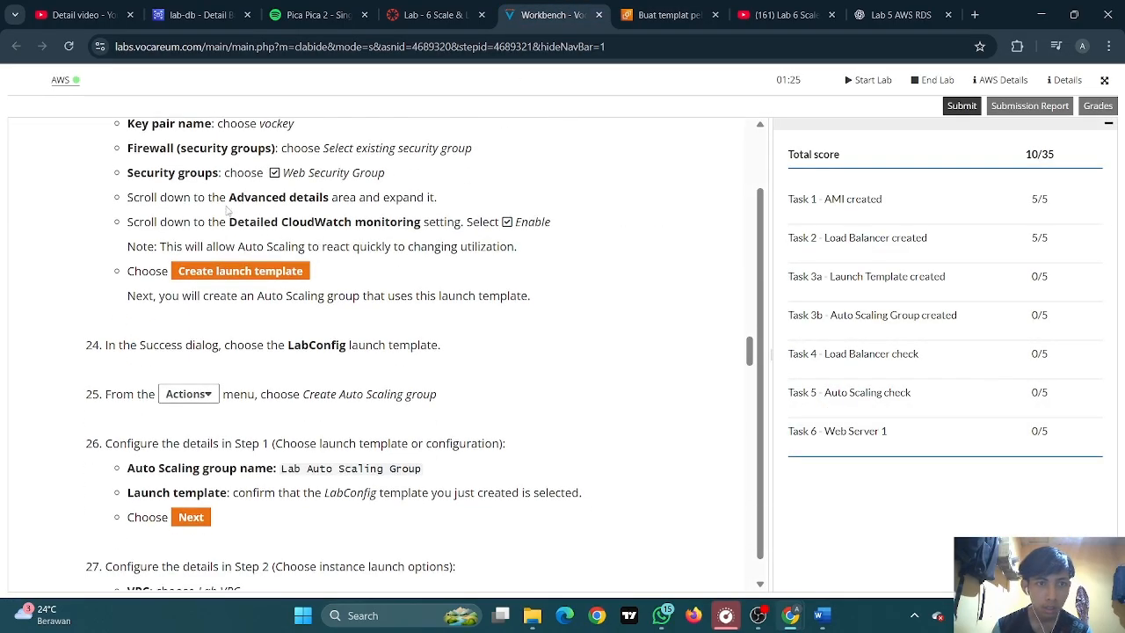
{"action": "scroll", "coordinate": [226, 209], "scroll_direction": "up", "scroll_amount": 1}
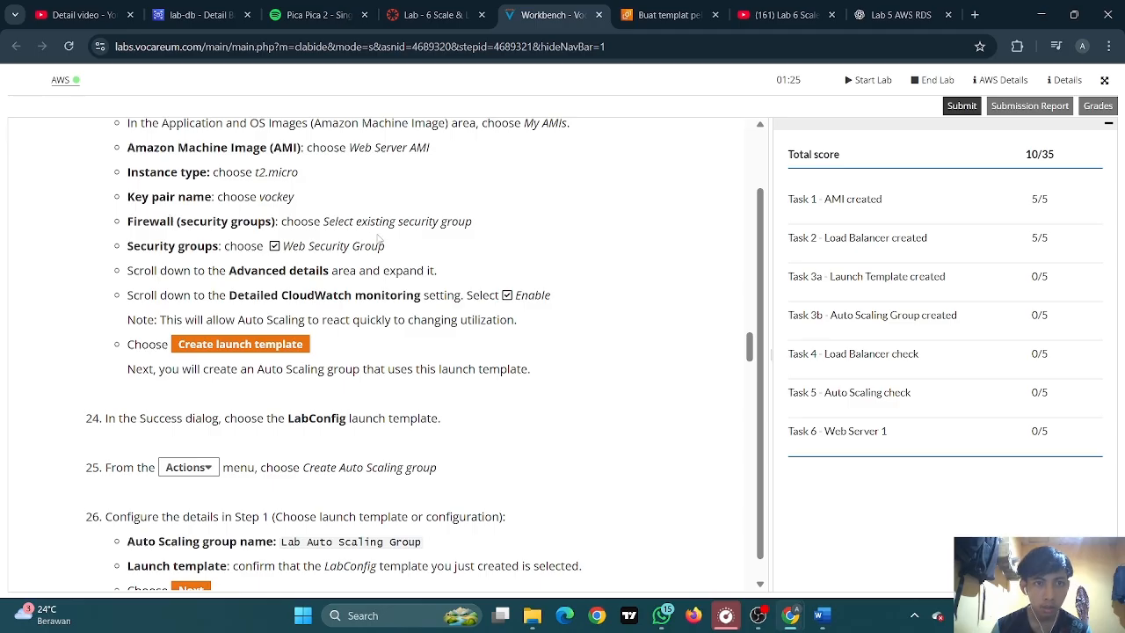
{"action": "left_click", "coordinate": [615, 21]}
{"action": "scroll", "coordinate": [314, 264], "scroll_direction": "down", "scroll_amount": 2}
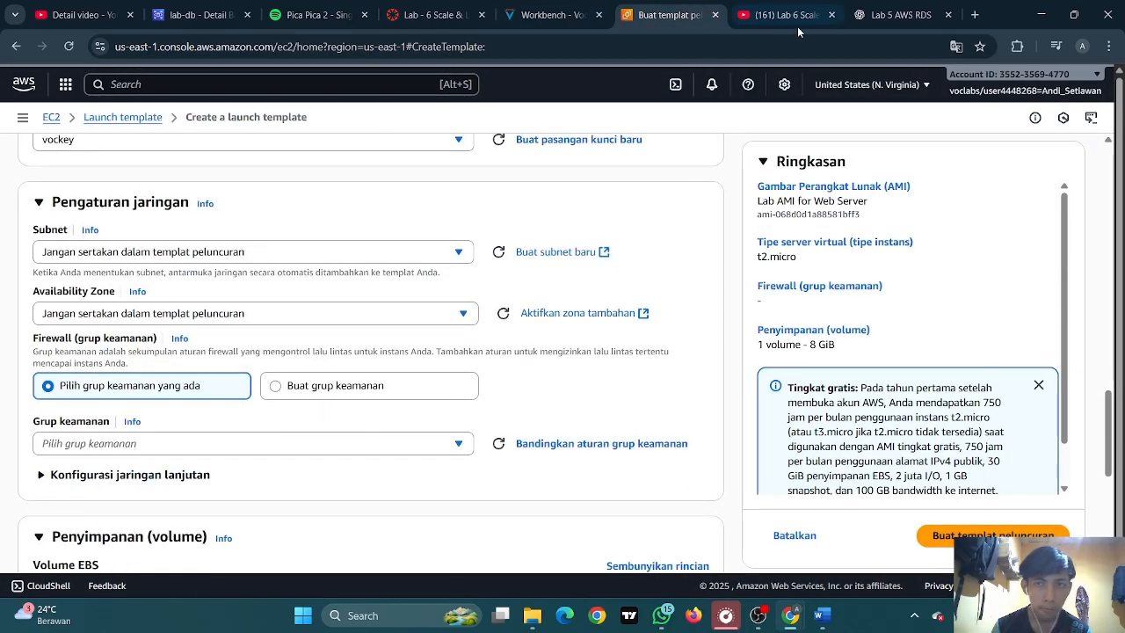
Translate the launch template page from the detected language into English
{"action": "left_click", "coordinate": [883, 48]}
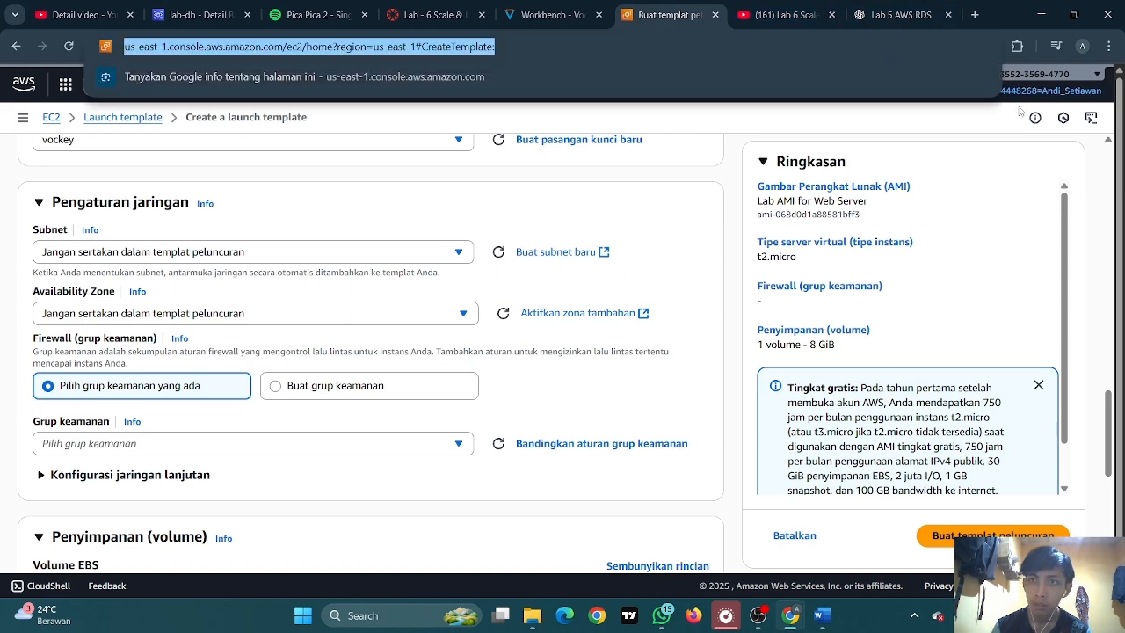
{"action": "left_click", "coordinate": [985, 155]}
{"action": "left_click", "coordinate": [811, 77]}
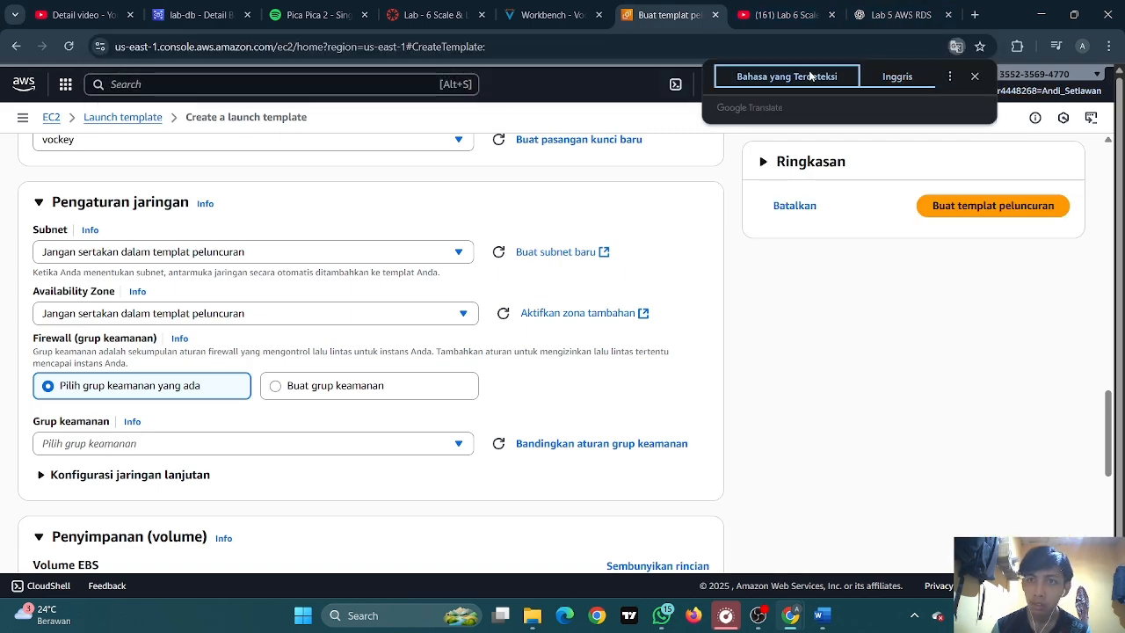
{"action": "left_click", "coordinate": [884, 78]}
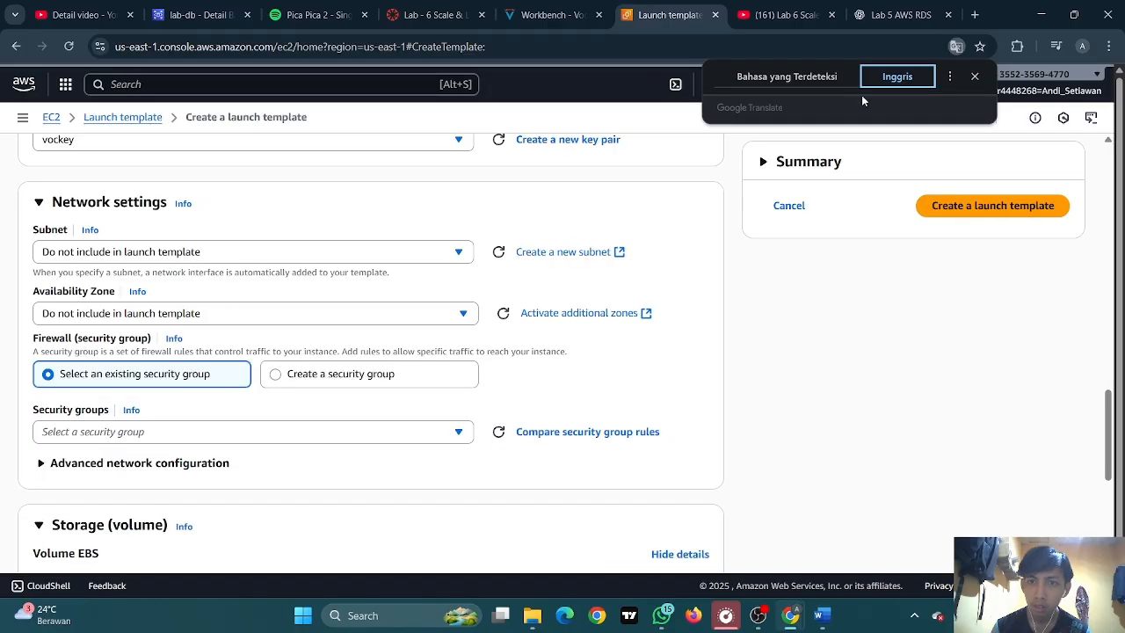
Examine the key pair and network settings of the launch template, including the available subnets
{"action": "scroll", "coordinate": [293, 236], "scroll_direction": "down", "scroll_amount": 1}
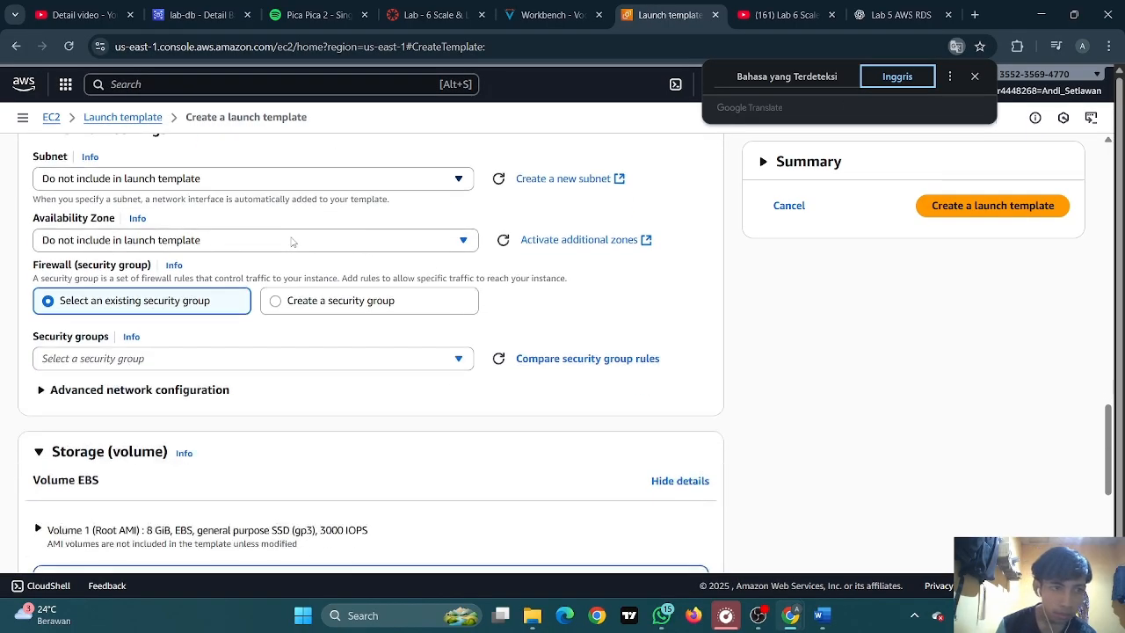
{"action": "scroll", "coordinate": [351, 226], "scroll_direction": "up", "scroll_amount": 1}
{"action": "scroll", "coordinate": [272, 262], "scroll_direction": "down", "scroll_amount": 1}
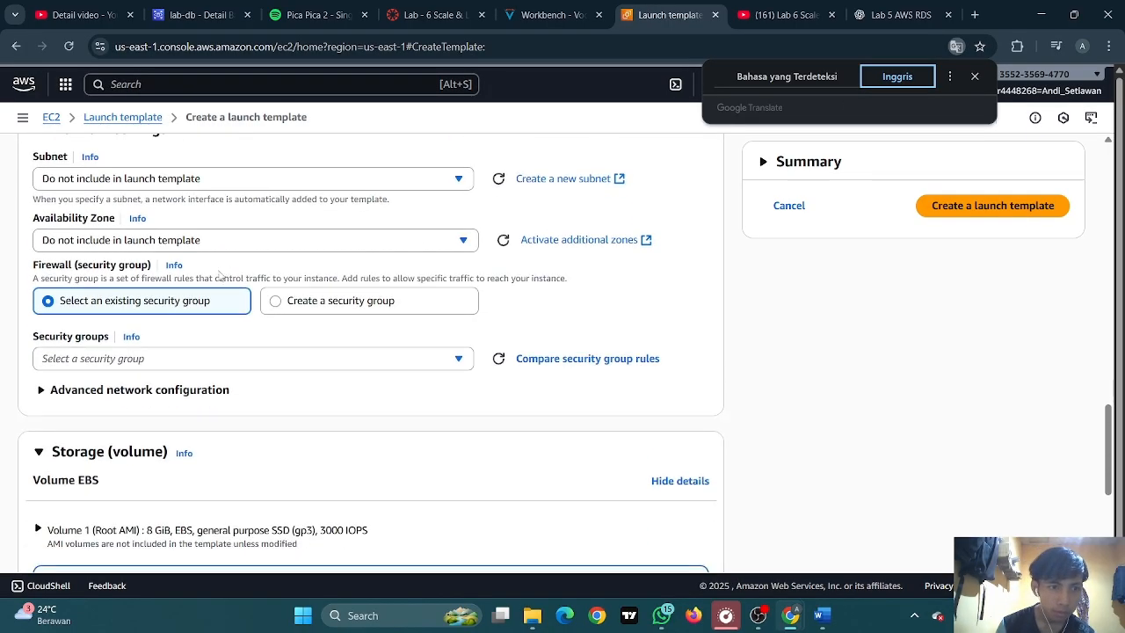
{"action": "scroll", "coordinate": [220, 272], "scroll_direction": "up", "scroll_amount": 1}
{"action": "scroll", "coordinate": [215, 274], "scroll_direction": "up", "scroll_amount": 2}
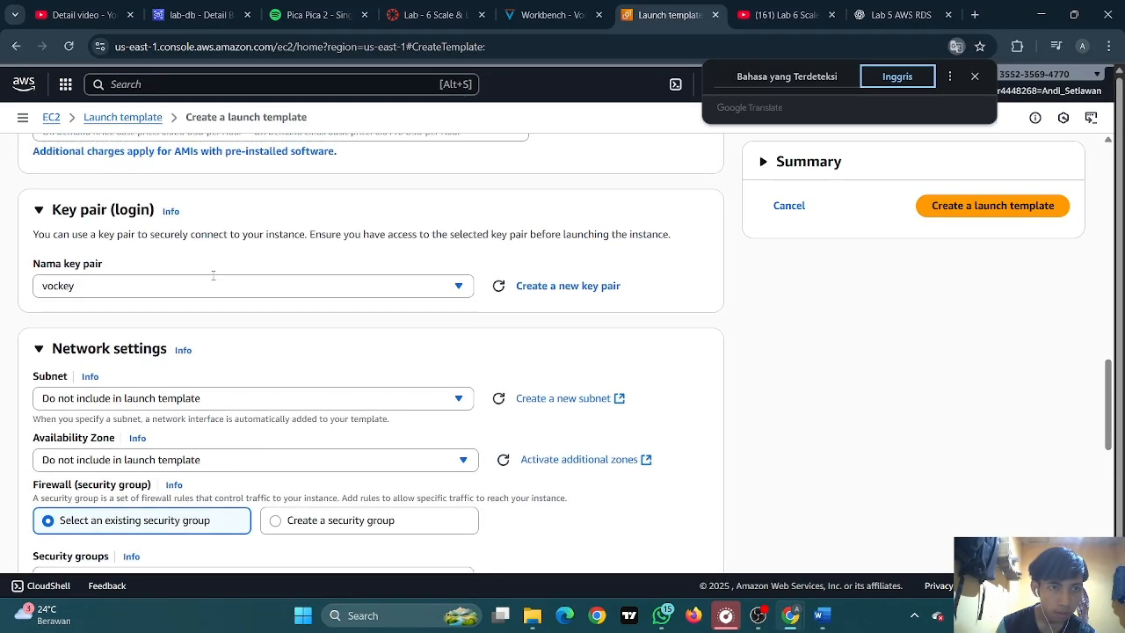
{"action": "scroll", "coordinate": [176, 275], "scroll_direction": "down", "scroll_amount": 1}
{"action": "left_click", "coordinate": [191, 325]}
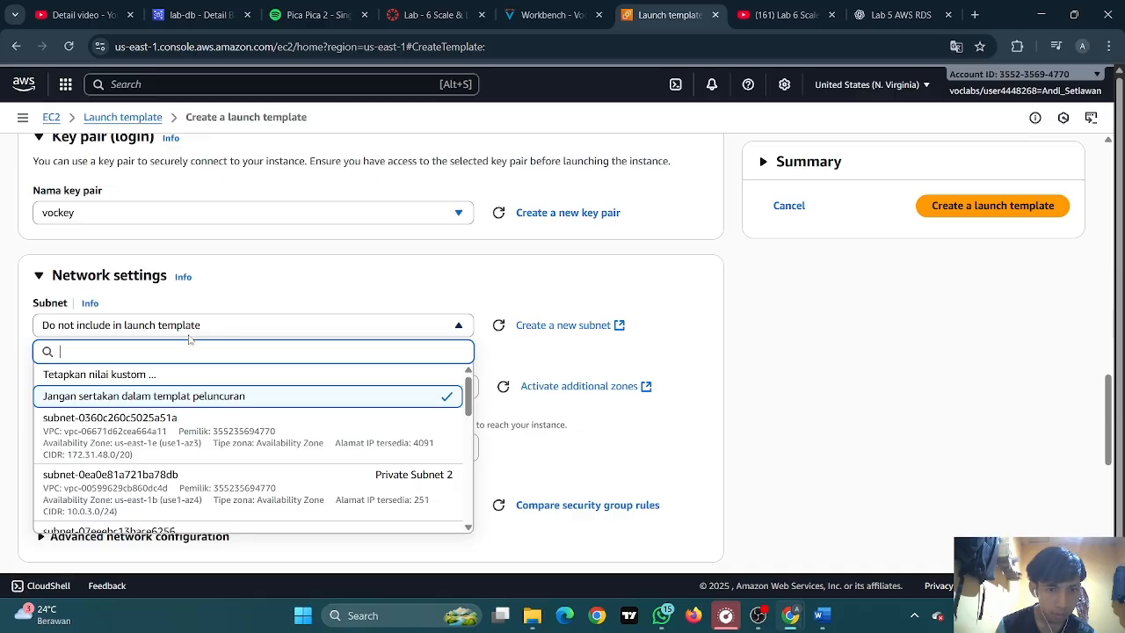
Compare lab step 23 with the form's network, storage and resource tag sections, and examine the Availability Zone choices
{"action": "left_click", "coordinate": [525, 8]}
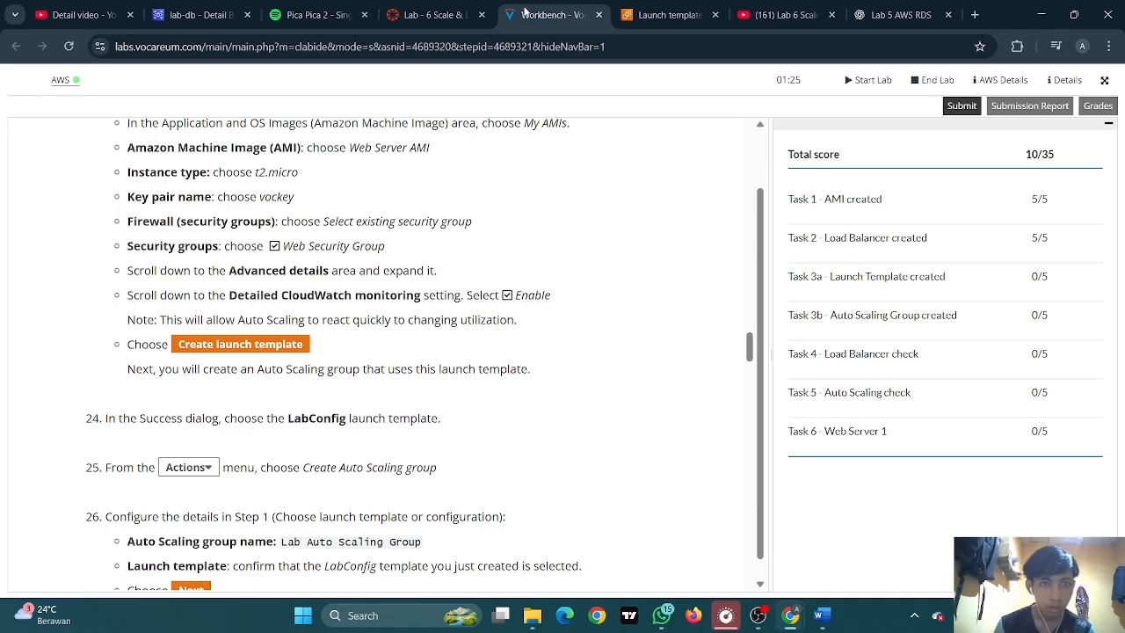
{"action": "left_click", "coordinate": [632, 15]}
{"action": "scroll", "coordinate": [264, 220], "scroll_direction": "down", "scroll_amount": 1}
{"action": "scroll", "coordinate": [255, 230], "scroll_direction": "down", "scroll_amount": 2}
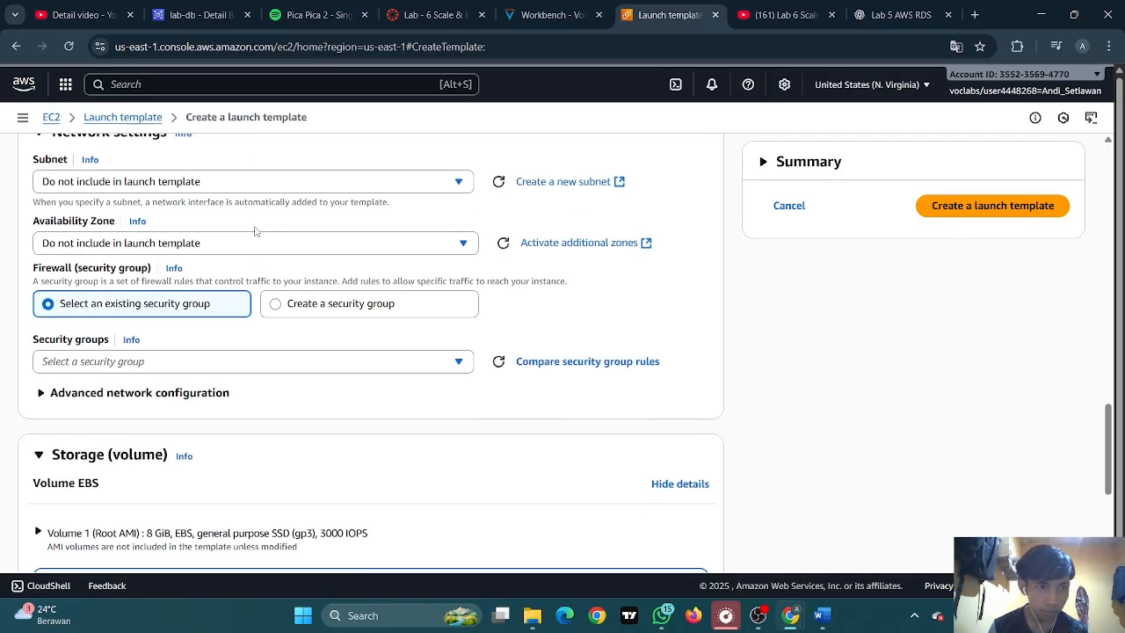
{"action": "scroll", "coordinate": [253, 233], "scroll_direction": "down", "scroll_amount": 3}
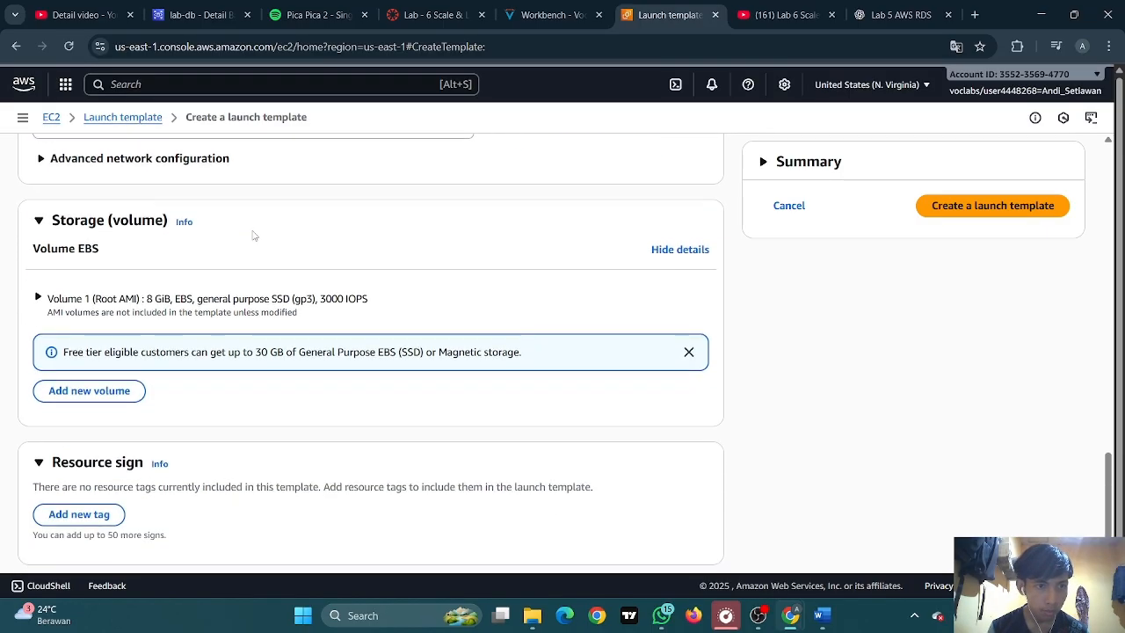
{"action": "scroll", "coordinate": [253, 241], "scroll_direction": "up", "scroll_amount": 6}
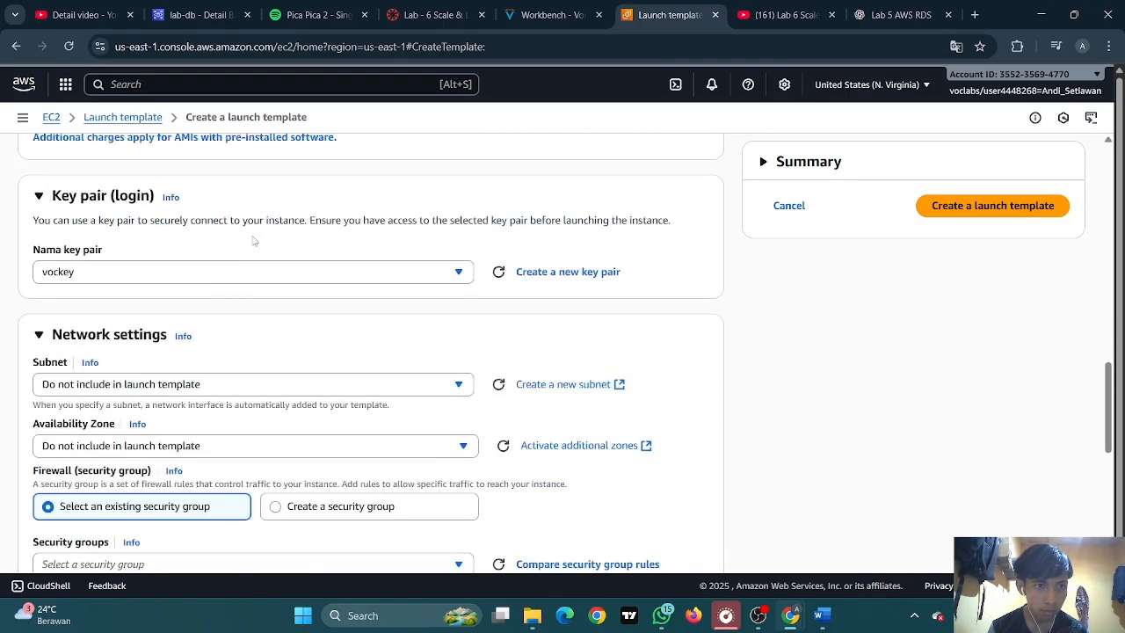
{"action": "scroll", "coordinate": [253, 241], "scroll_direction": "down", "scroll_amount": 2}
{"action": "scroll", "coordinate": [253, 240], "scroll_direction": "down", "scroll_amount": 2}
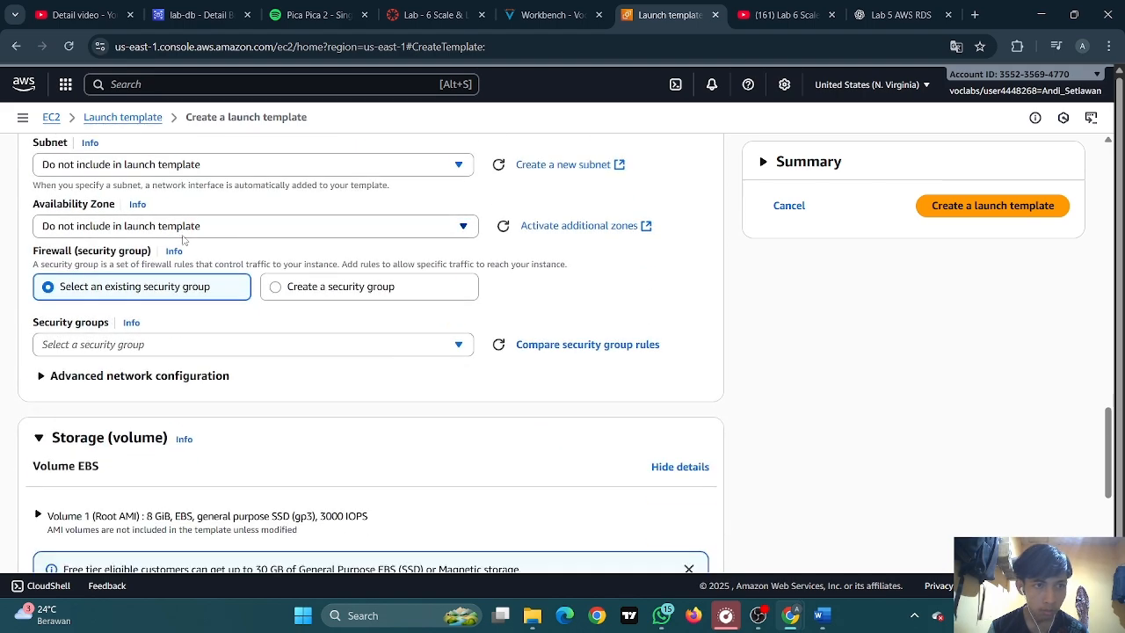
{"action": "left_click", "coordinate": [205, 226]}
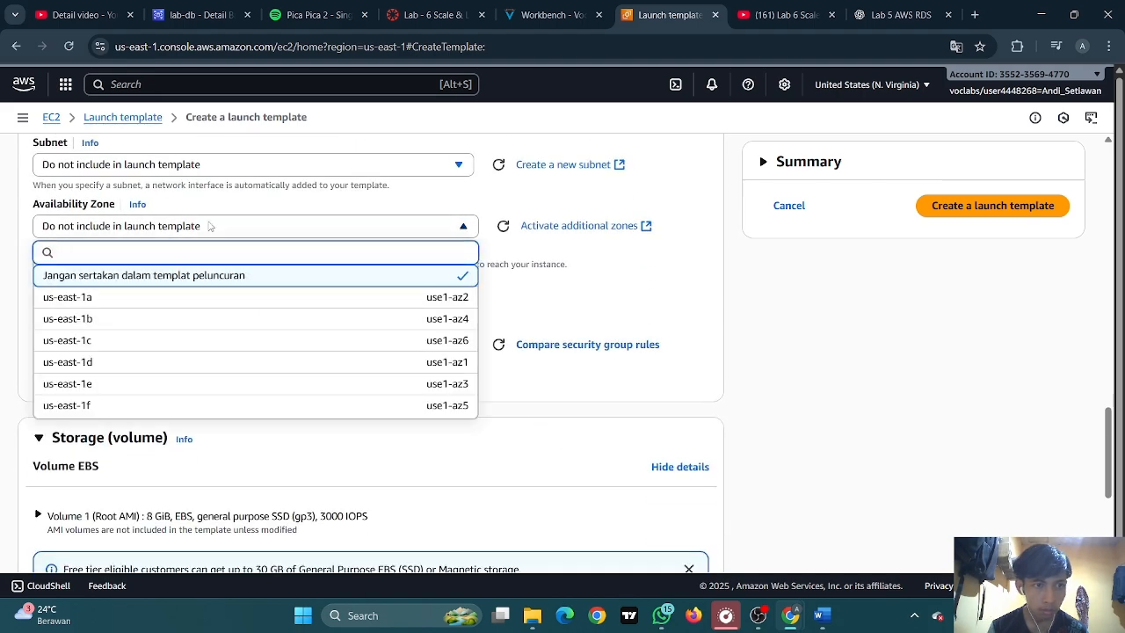
{"action": "left_click", "coordinate": [209, 226]}
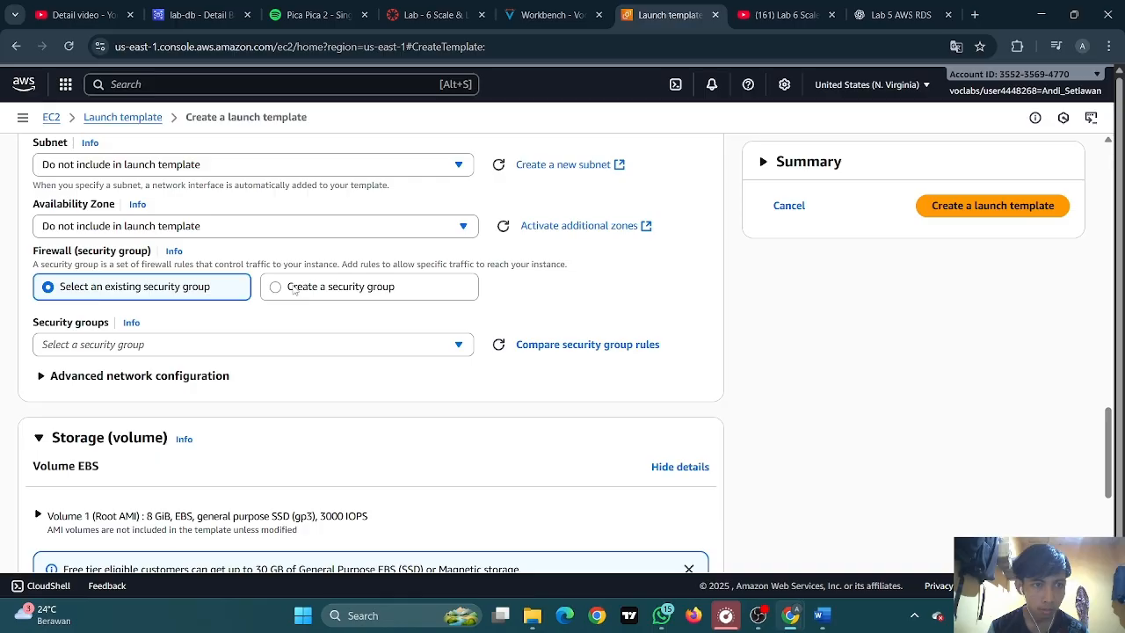
Abandon the current form, start a new launch template from the launch templates page and name it LabConfig
{"action": "key", "text": "alt+Left"}
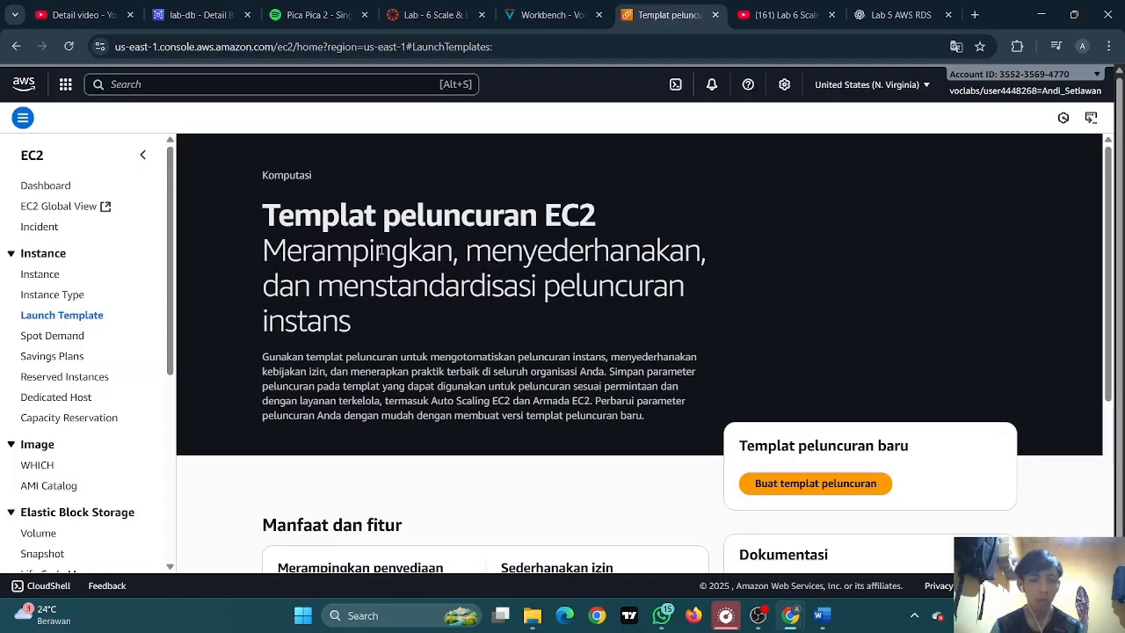
{"action": "scroll", "coordinate": [382, 252], "scroll_direction": "down", "scroll_amount": 2}
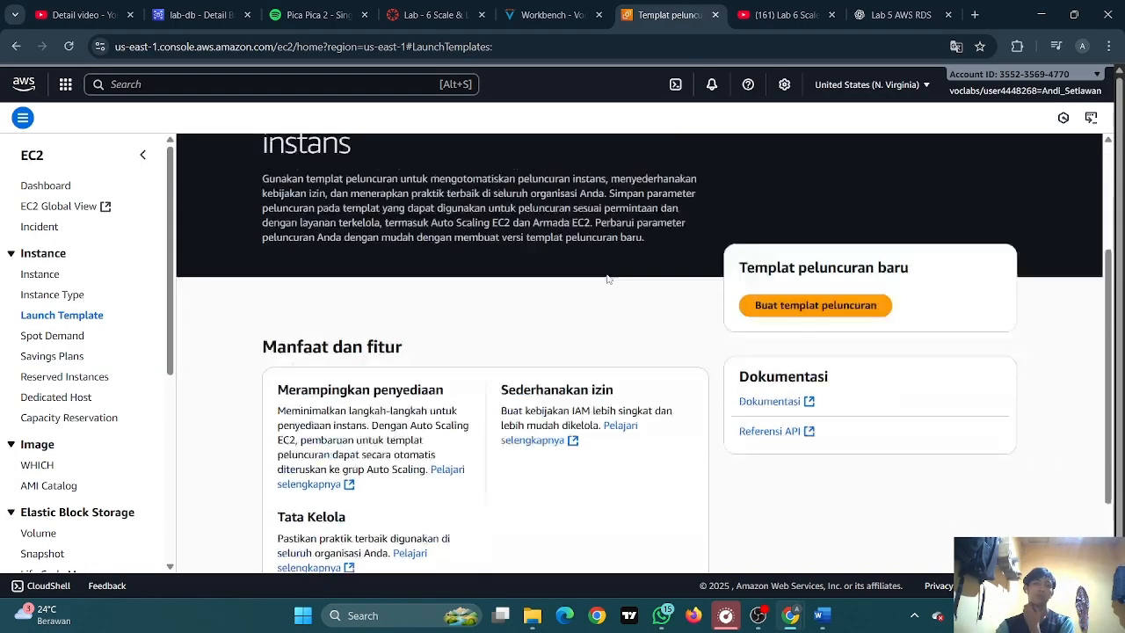
{"action": "scroll", "coordinate": [607, 278], "scroll_direction": "up", "scroll_amount": 2}
{"action": "scroll", "coordinate": [665, 274], "scroll_direction": "down", "scroll_amount": 2}
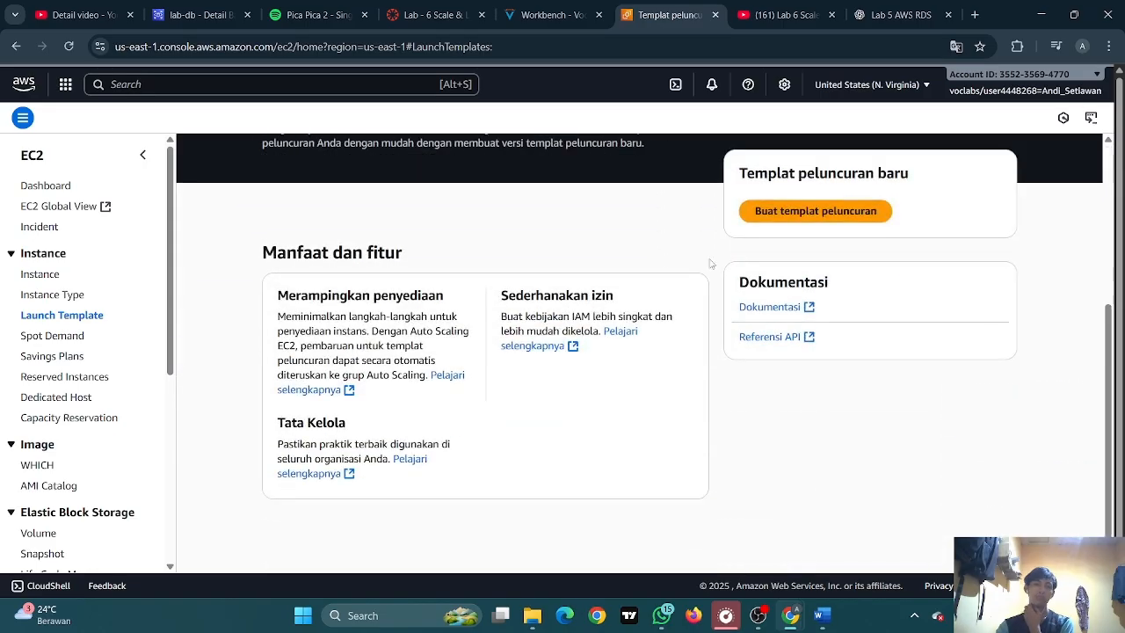
{"action": "left_click", "coordinate": [801, 211]}
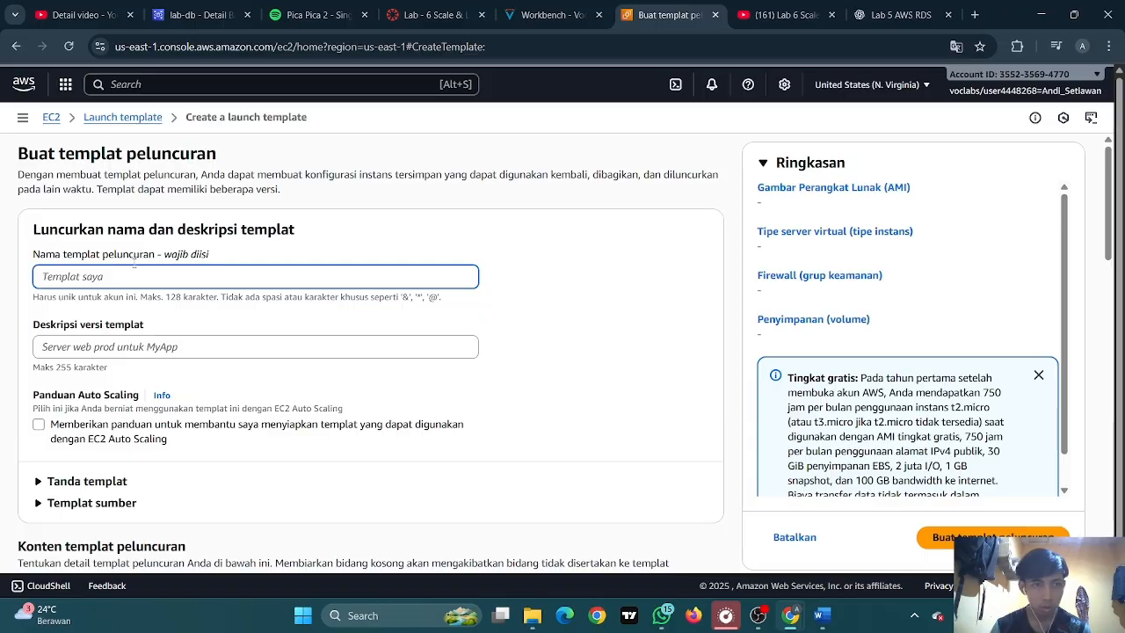
{"action": "type", "text": "LabConfig"}
Enable the Auto Scaling guidance option for the LabConfig launch template
{"action": "scroll", "coordinate": [190, 254], "scroll_direction": "down", "scroll_amount": 2}
{"action": "scroll", "coordinate": [171, 237], "scroll_direction": "down", "scroll_amount": 1}
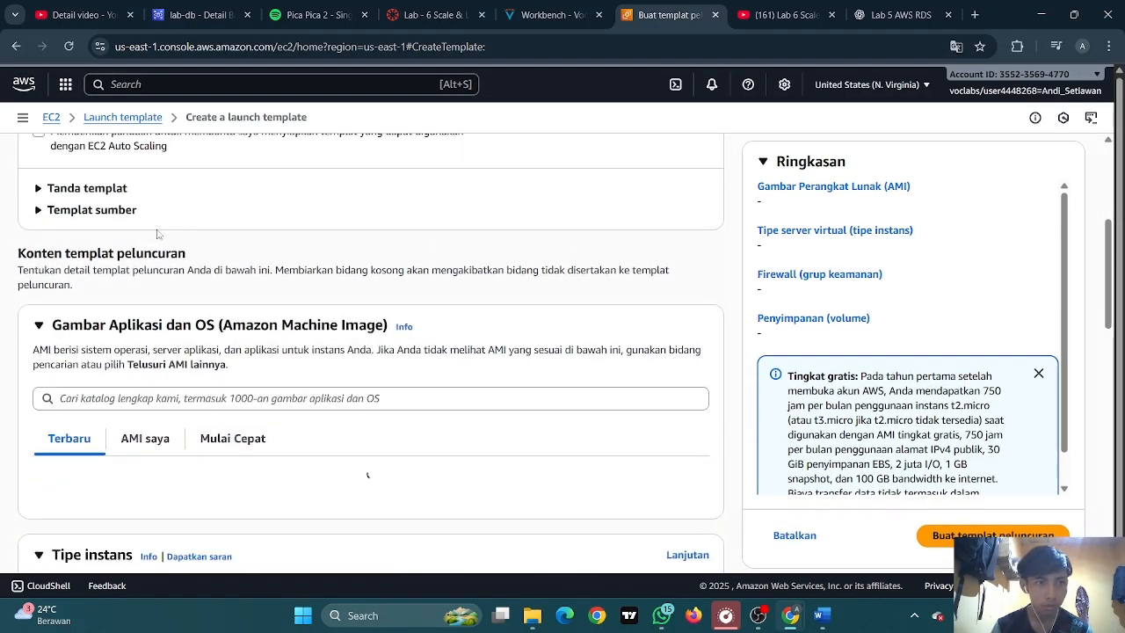
{"action": "scroll", "coordinate": [159, 233], "scroll_direction": "up", "scroll_amount": 1}
{"action": "scroll", "coordinate": [161, 236], "scroll_direction": "down", "scroll_amount": 1}
{"action": "scroll", "coordinate": [130, 243], "scroll_direction": "up", "scroll_amount": 1}
{"action": "left_click", "coordinate": [38, 206]}
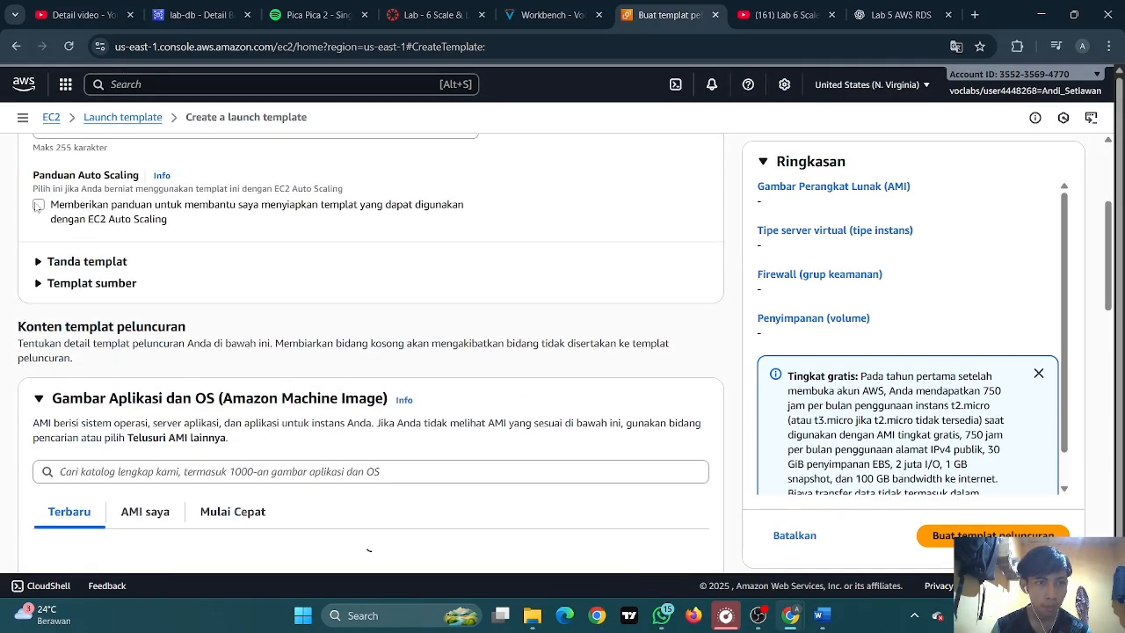
Use WebServerAMI, owned by this account under My AMIs, as the template's Amazon Machine Image
{"action": "scroll", "coordinate": [198, 216], "scroll_direction": "down", "scroll_amount": 2}
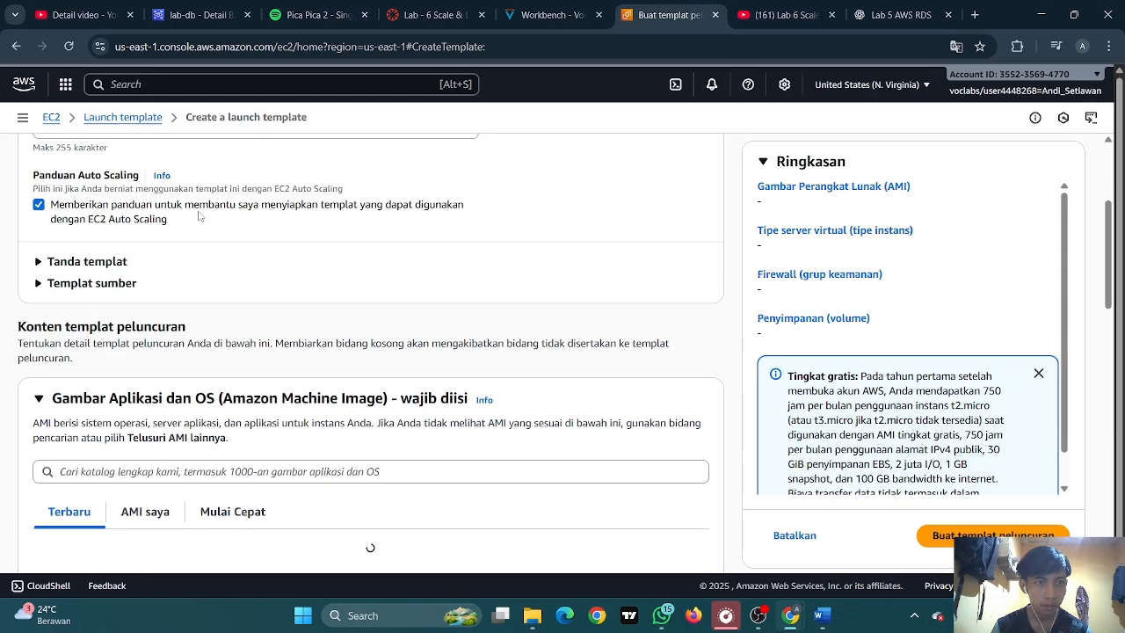
{"action": "left_click", "coordinate": [145, 364]}
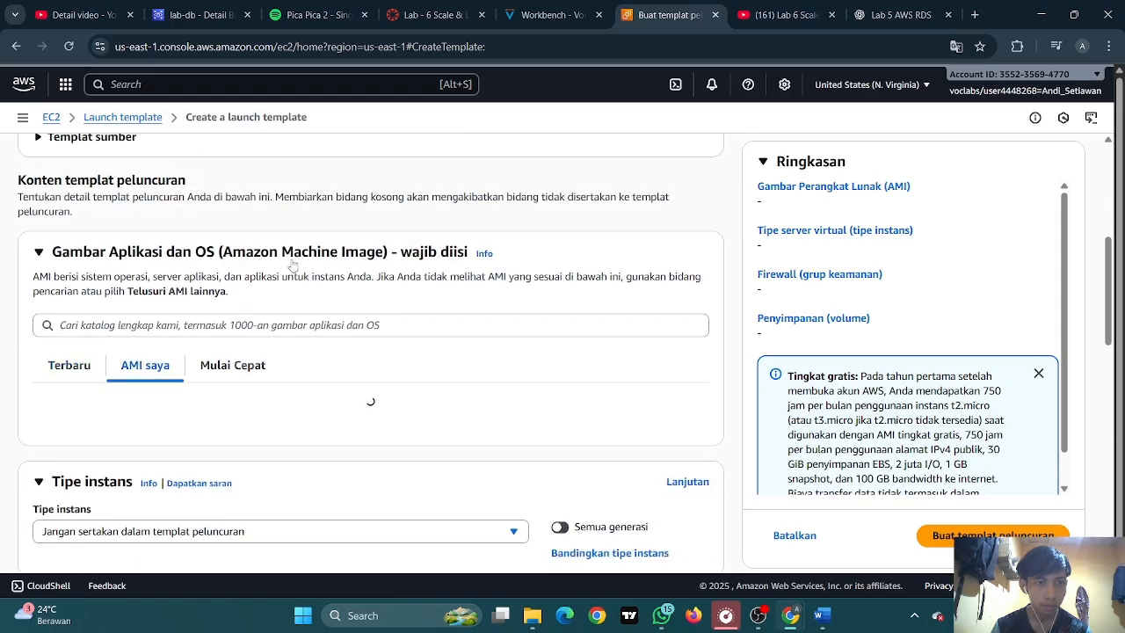
{"action": "scroll", "coordinate": [298, 263], "scroll_direction": "down", "scroll_amount": 2}
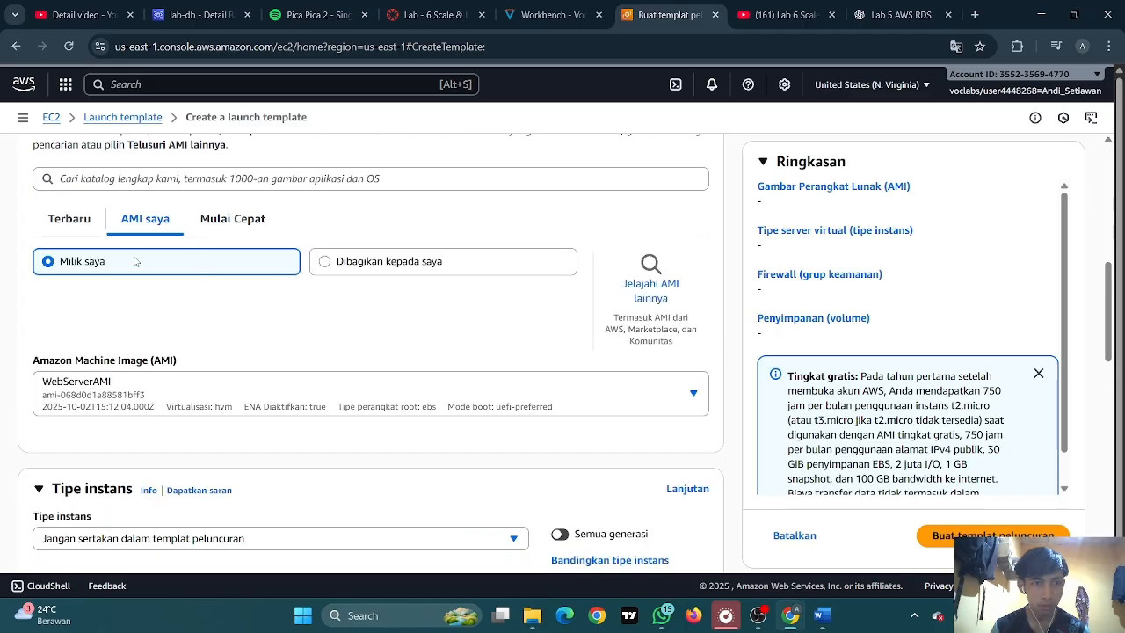
{"action": "scroll", "coordinate": [134, 261], "scroll_direction": "down", "scroll_amount": 1}
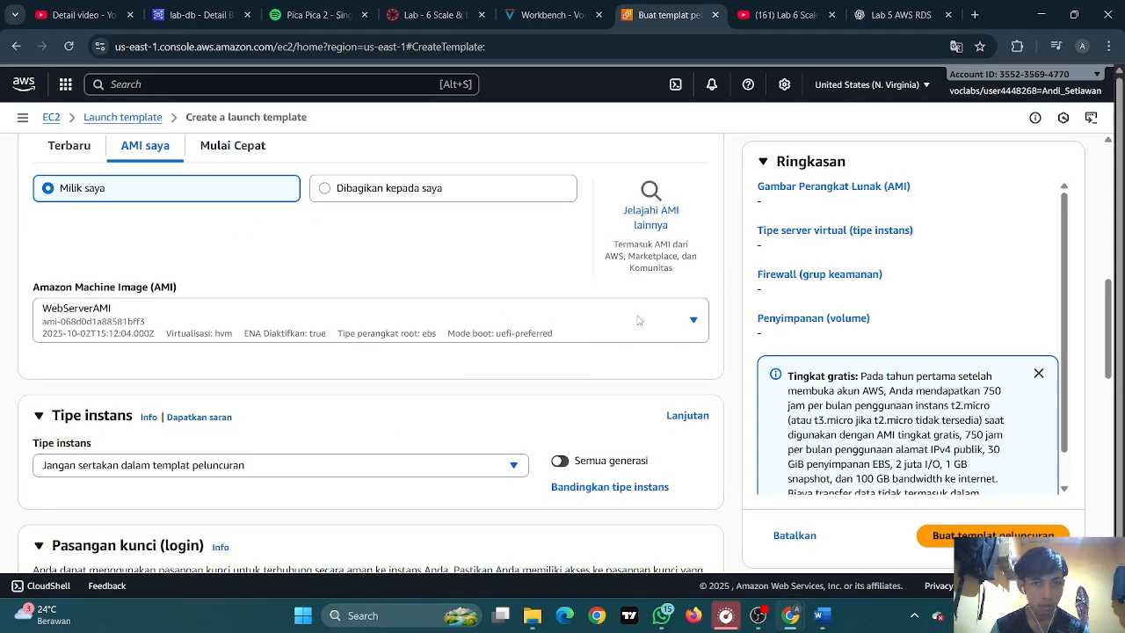
{"action": "left_click", "coordinate": [692, 324]}
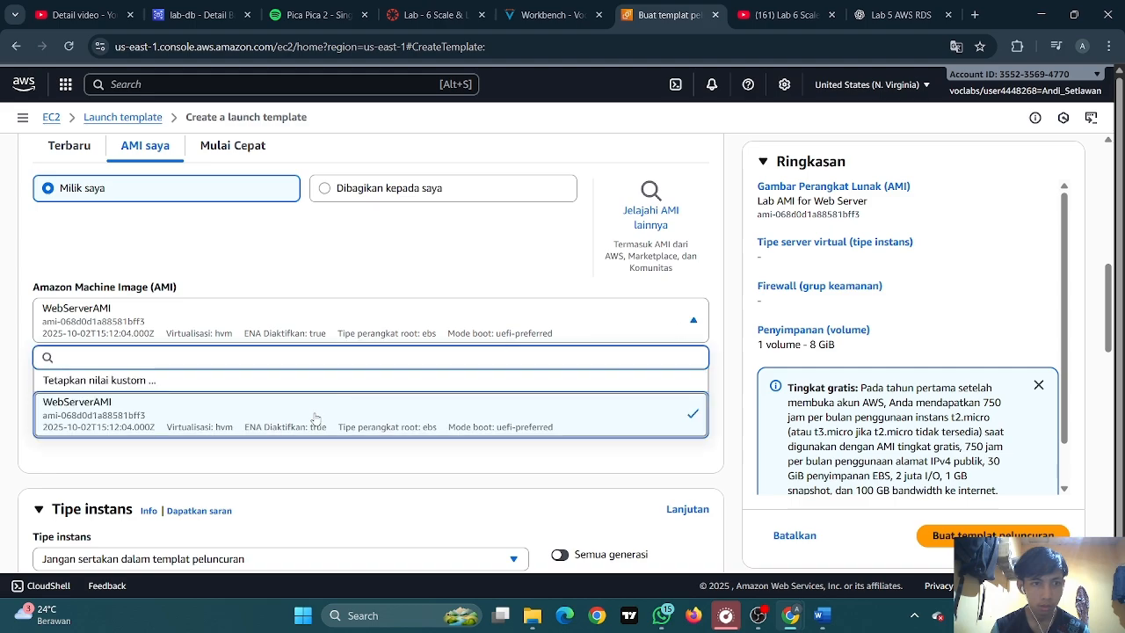
{"action": "scroll", "coordinate": [314, 419], "scroll_direction": "down", "scroll_amount": 4}
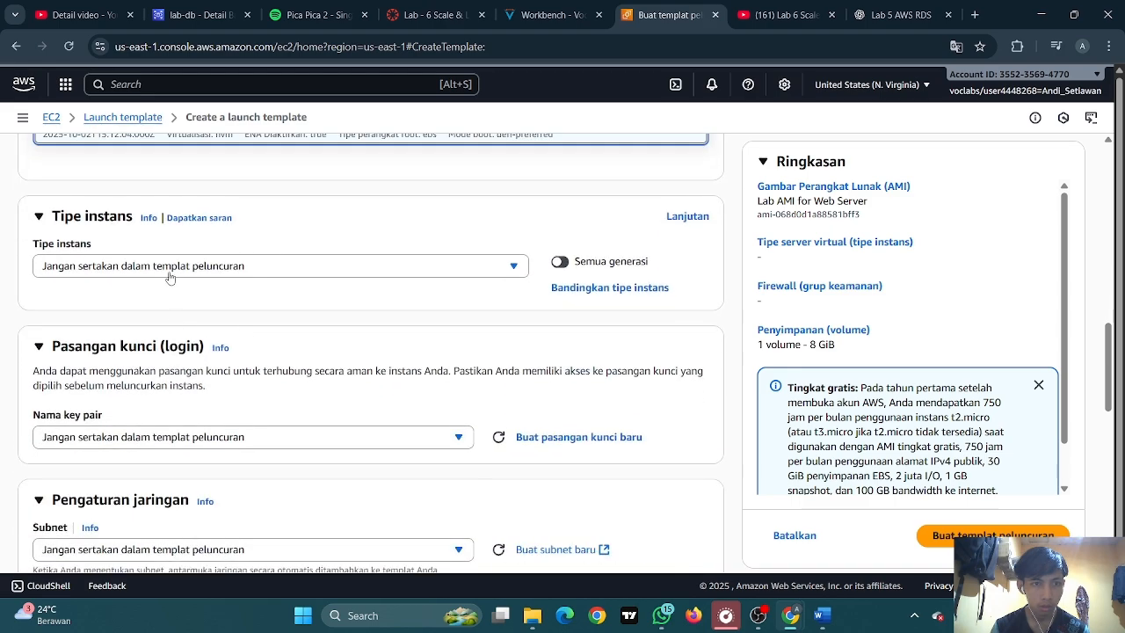
{"action": "left_click", "coordinate": [183, 296]}
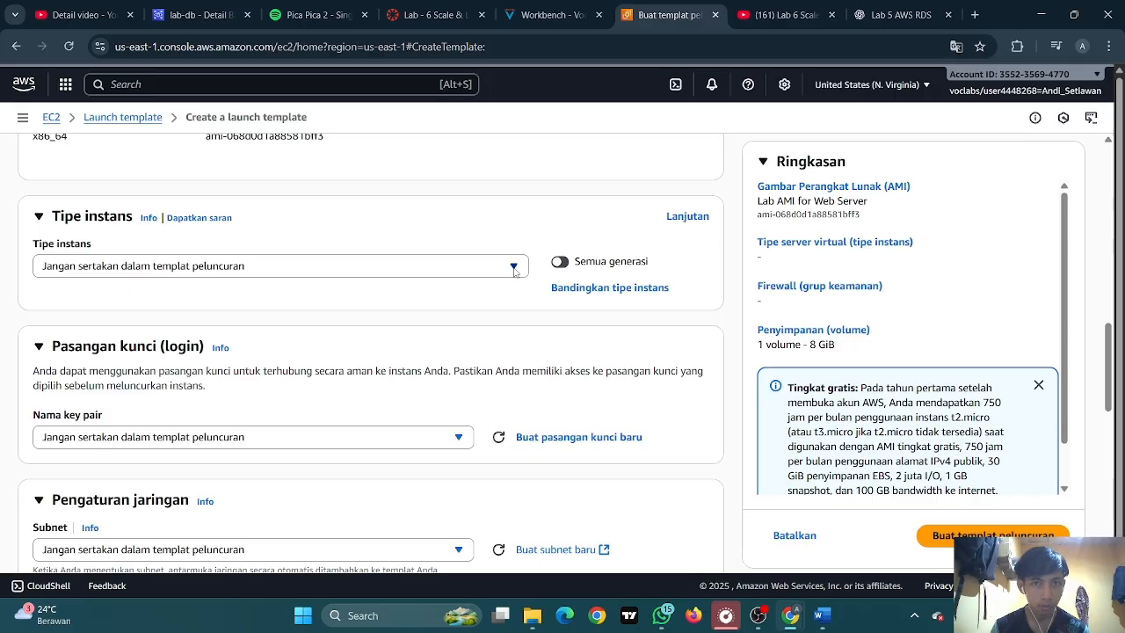
Choose t2.micro as the instance type for the new LabConfig template
{"action": "left_click", "coordinate": [481, 266]}
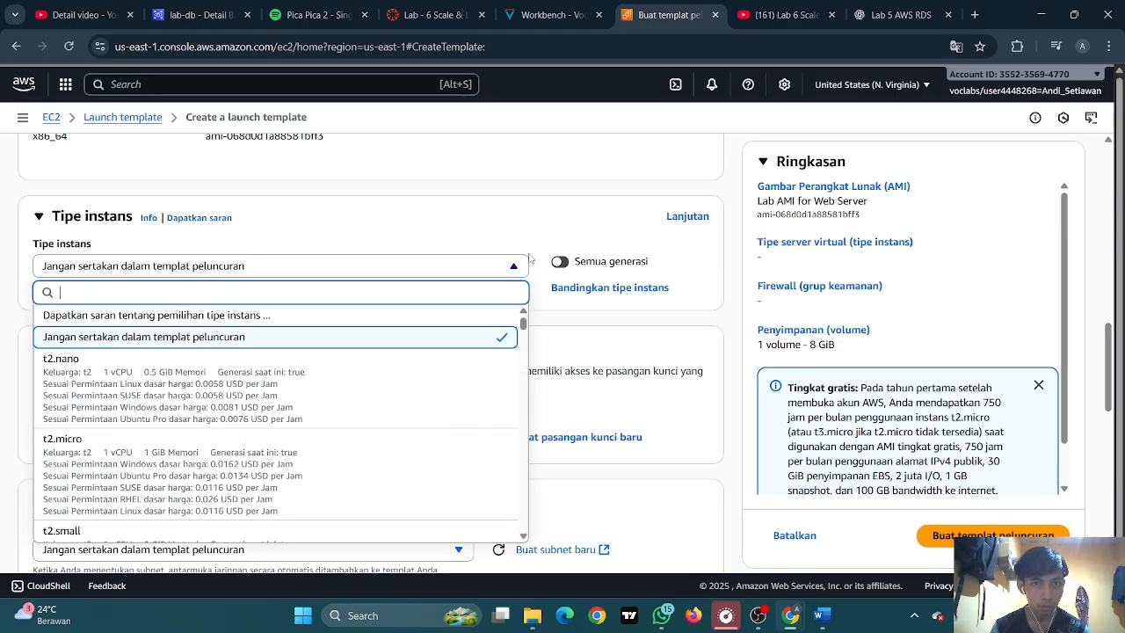
{"action": "left_click", "coordinate": [172, 451]}
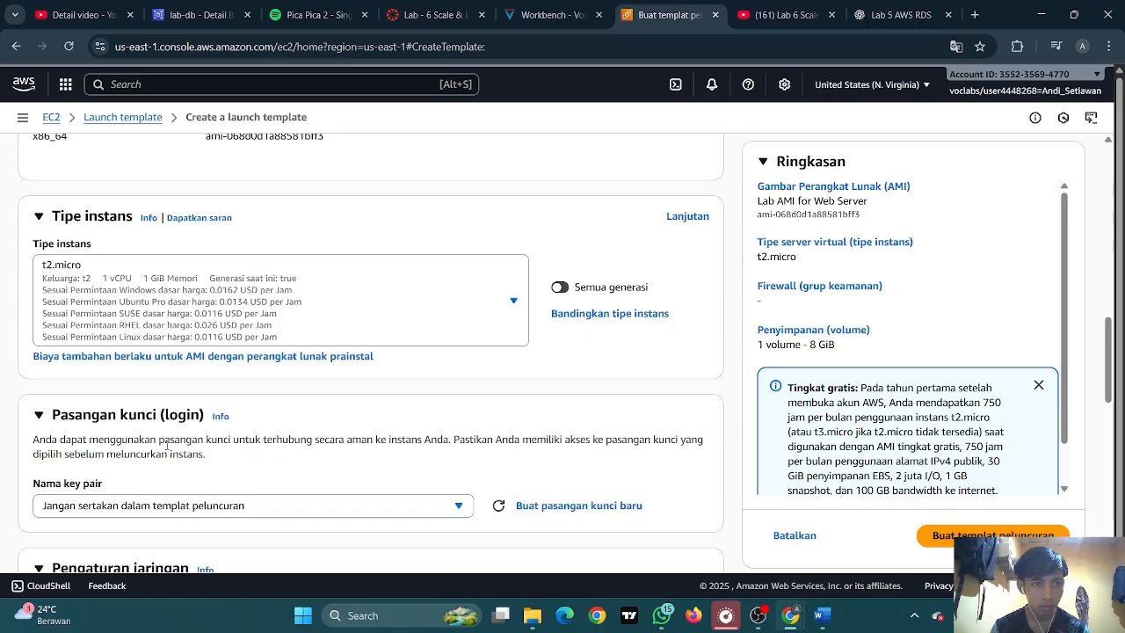
{"action": "scroll", "coordinate": [108, 326], "scroll_direction": "down", "scroll_amount": 3}
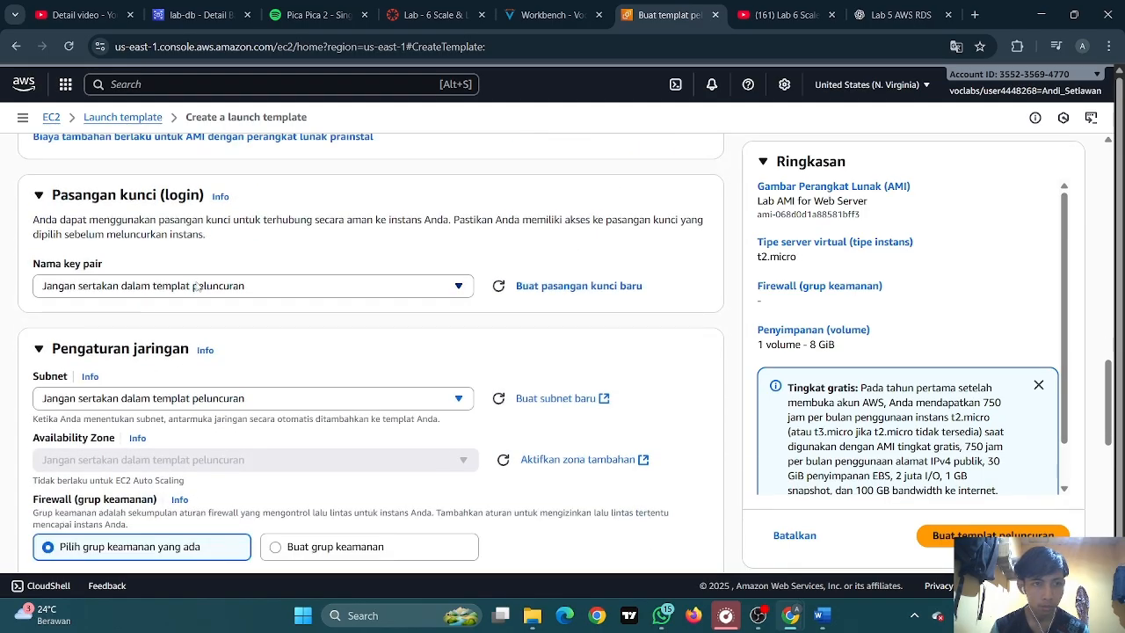
Translate the launch template form into English and review its key pair and network settings
{"action": "scroll", "coordinate": [223, 275], "scroll_direction": "down", "scroll_amount": 1}
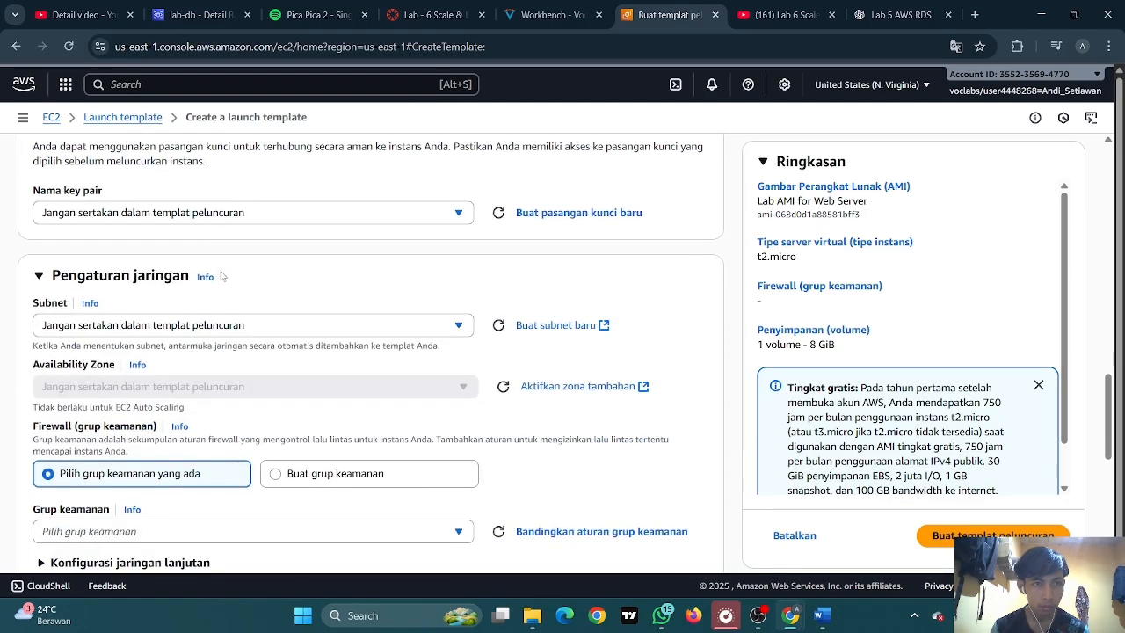
{"action": "left_click", "coordinate": [956, 49]}
{"action": "left_click", "coordinate": [893, 77]}
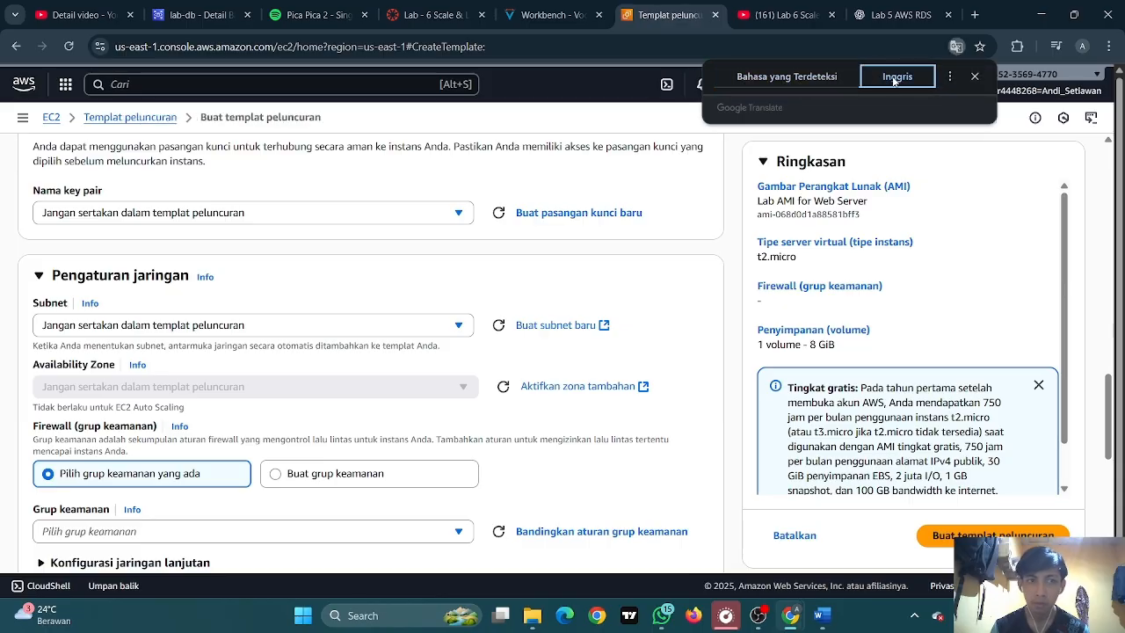
{"action": "scroll", "coordinate": [333, 242], "scroll_direction": "down", "scroll_amount": 1}
{"action": "scroll", "coordinate": [333, 243], "scroll_direction": "up", "scroll_amount": 2}
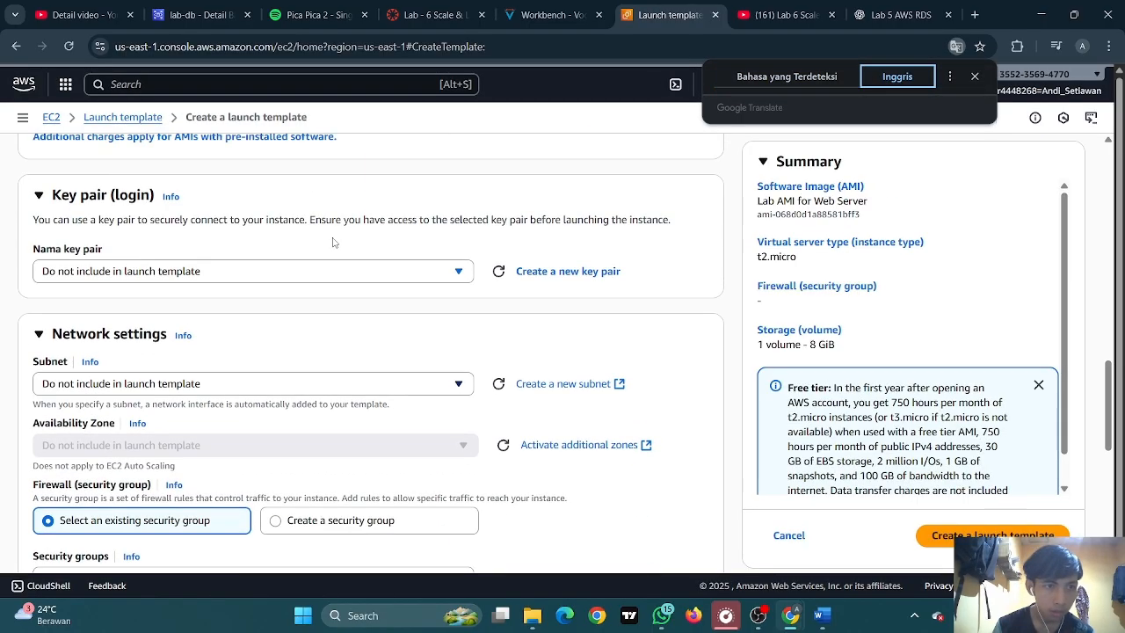
{"action": "scroll", "coordinate": [332, 244], "scroll_direction": "up", "scroll_amount": 1}
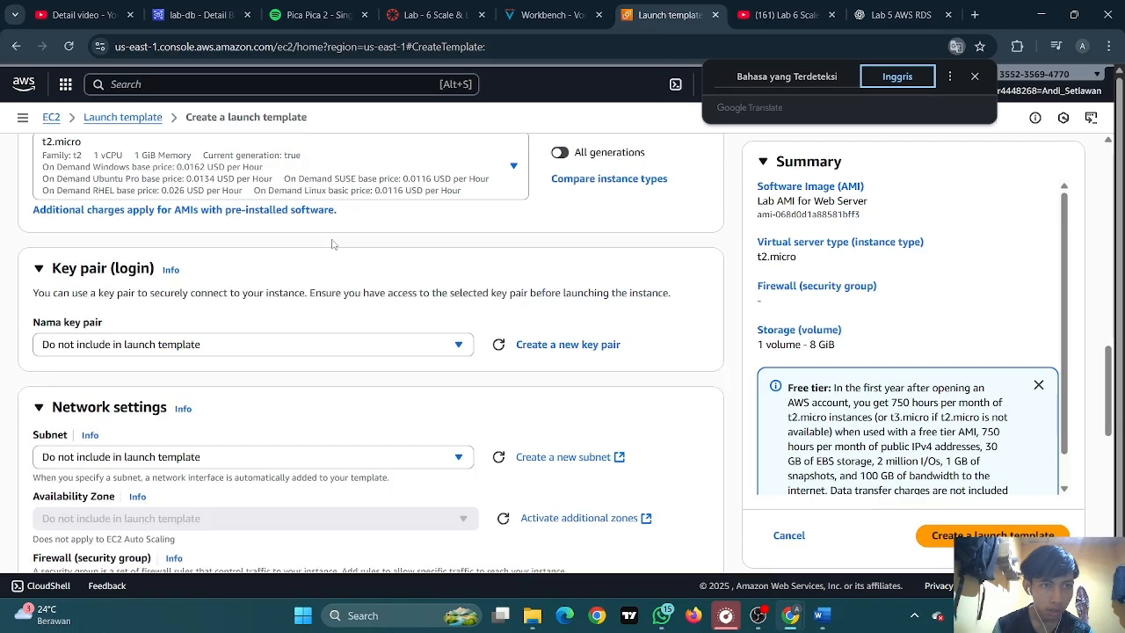
{"action": "scroll", "coordinate": [332, 243], "scroll_direction": "down", "scroll_amount": 4}
{"action": "scroll", "coordinate": [332, 244], "scroll_direction": "down", "scroll_amount": 1}
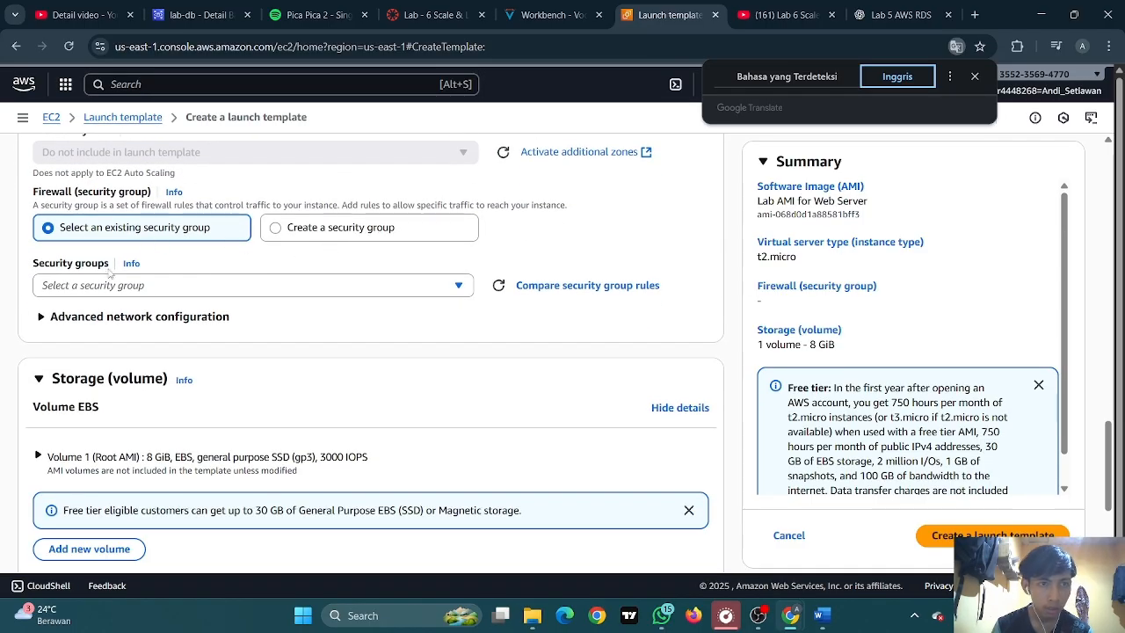
Check the lab instructions for the security group, then try to pick one in the template's network settings
{"action": "left_click", "coordinate": [549, 15]}
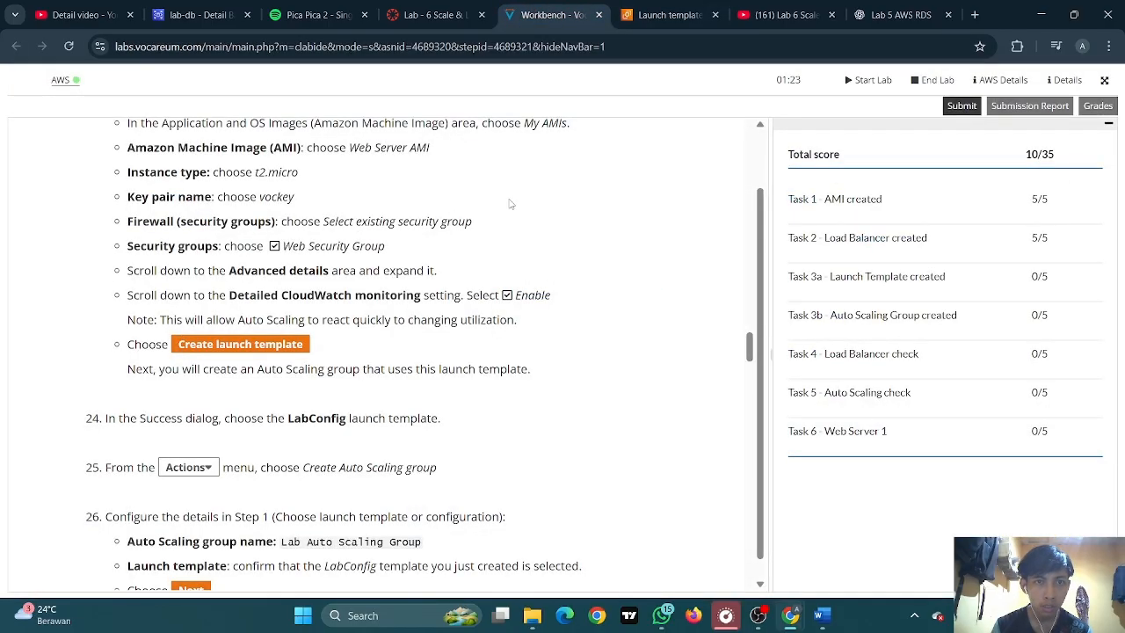
{"action": "left_click", "coordinate": [661, 17]}
{"action": "scroll", "coordinate": [263, 264], "scroll_direction": "down", "scroll_amount": 1}
{"action": "left_click", "coordinate": [139, 214]}
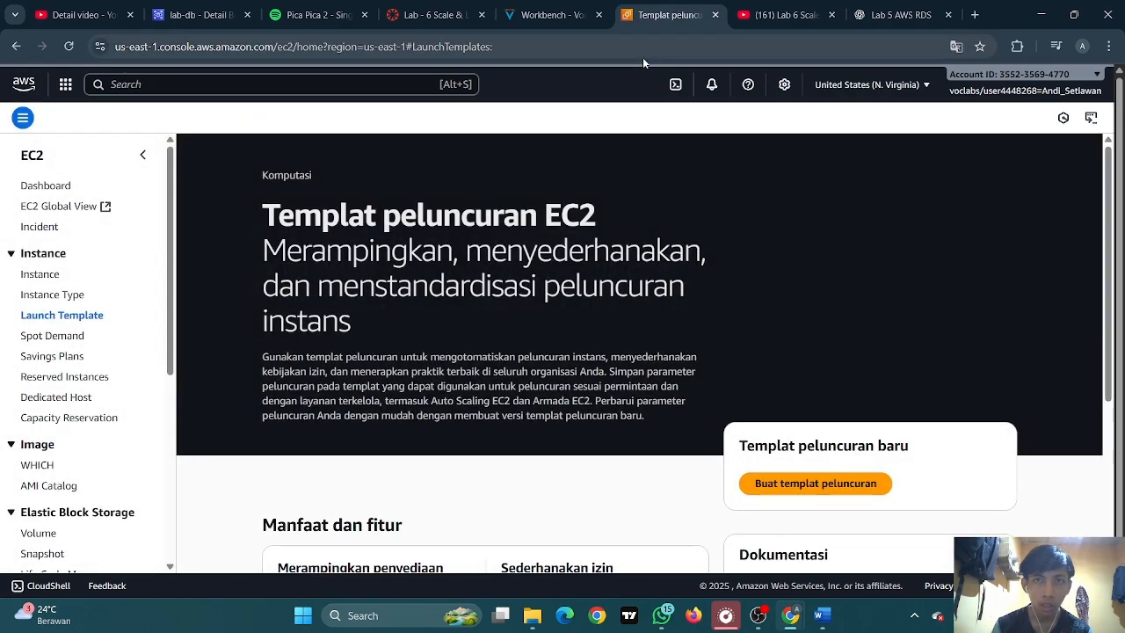
Start a new launch template named LabConfig and enable its Auto Scaling guidance
{"action": "left_click", "coordinate": [803, 490]}
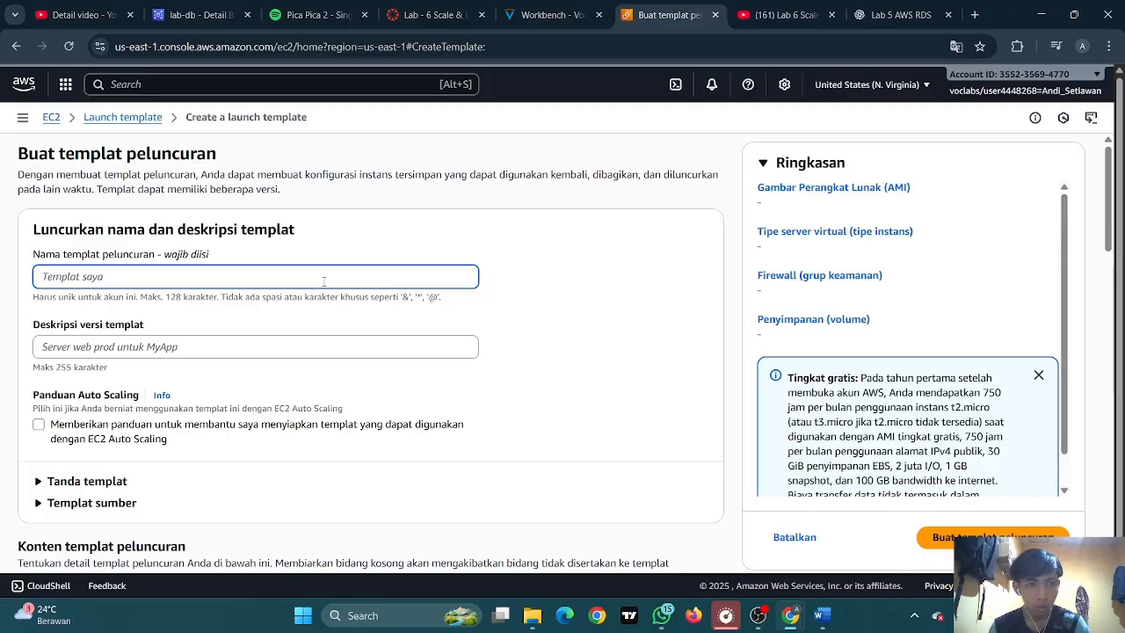
{"action": "type", "text": "LabConfig"}
{"action": "scroll", "coordinate": [228, 256], "scroll_direction": "down", "scroll_amount": 2}
{"action": "scroll", "coordinate": [228, 257], "scroll_direction": "down", "scroll_amount": 3}
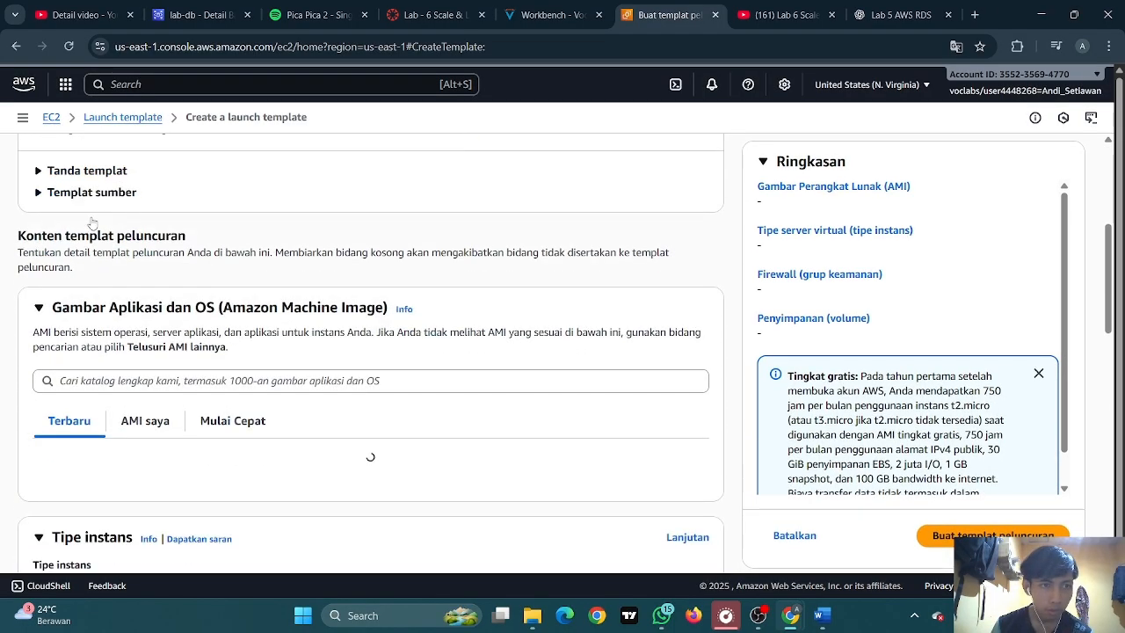
{"action": "scroll", "coordinate": [97, 225], "scroll_direction": "up", "scroll_amount": 2}
{"action": "scroll", "coordinate": [102, 225], "scroll_direction": "down", "scroll_amount": 3}
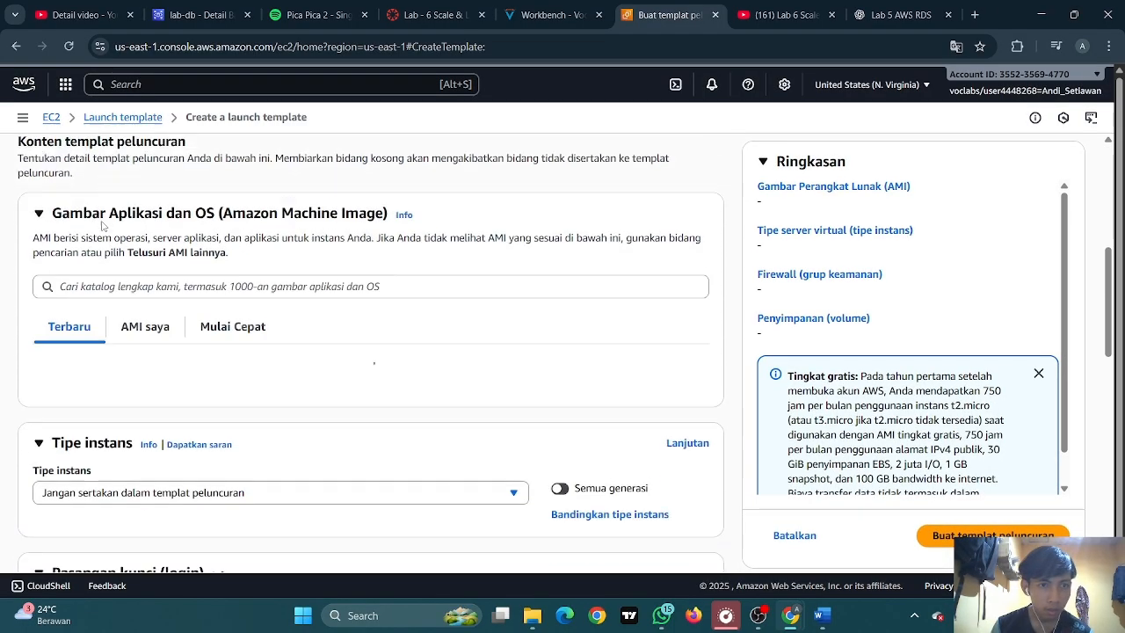
{"action": "scroll", "coordinate": [59, 235], "scroll_direction": "up", "scroll_amount": 2}
{"action": "scroll", "coordinate": [59, 236], "scroll_direction": "up", "scroll_amount": 2}
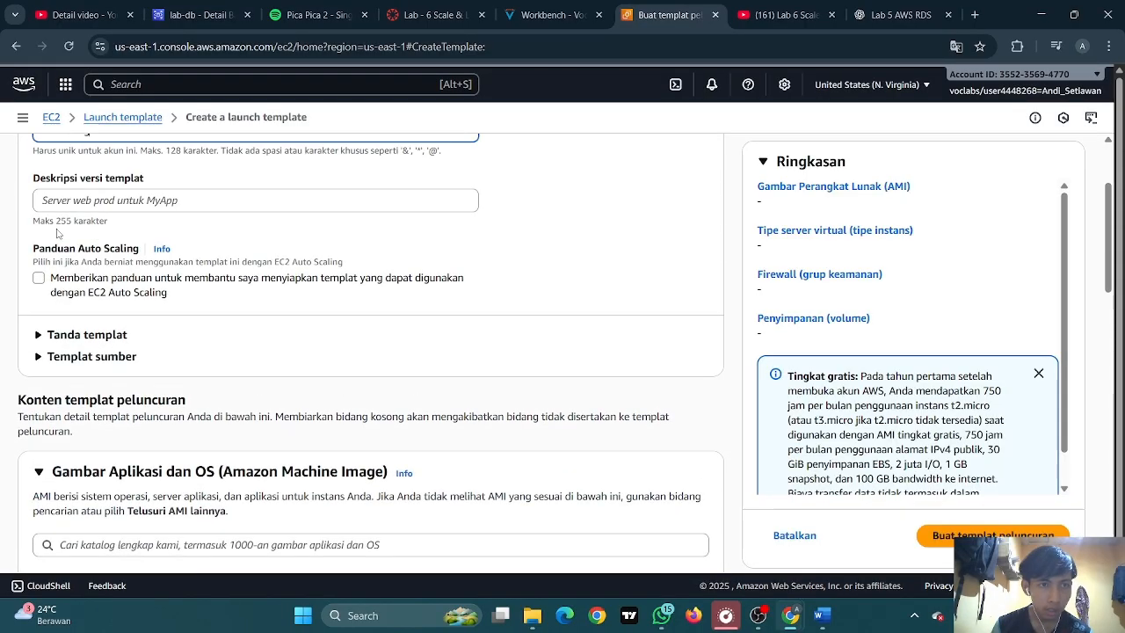
{"action": "left_click", "coordinate": [43, 279]}
Use the account-owned WebServerAMI from My AMIs as the Amazon Machine Image
{"action": "scroll", "coordinate": [170, 254], "scroll_direction": "down", "scroll_amount": 4}
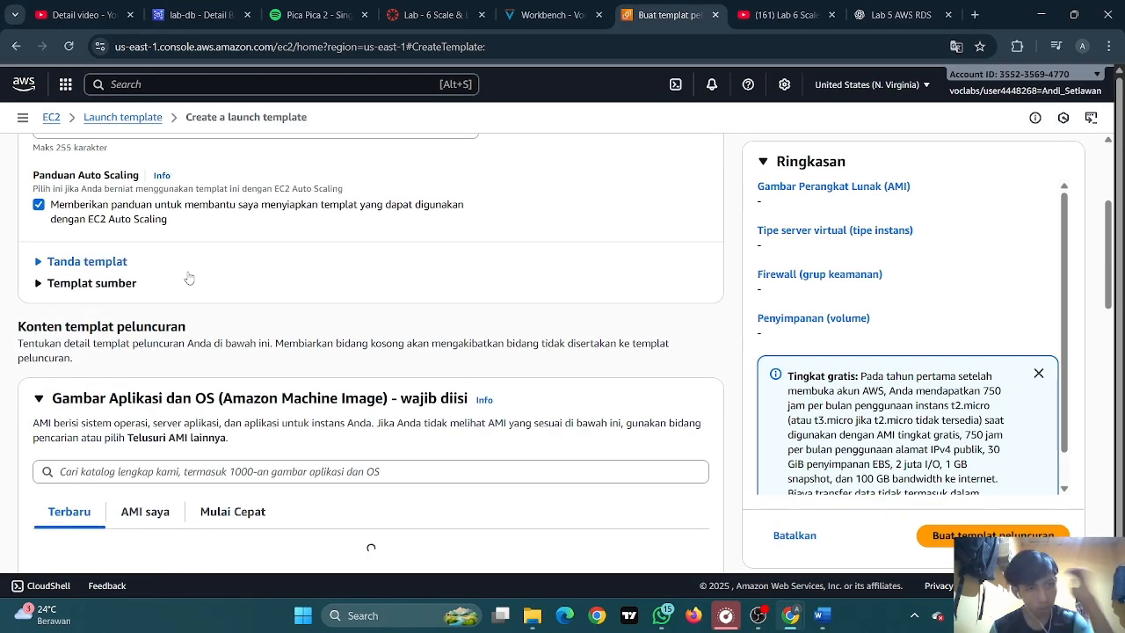
{"action": "left_click", "coordinate": [153, 290]}
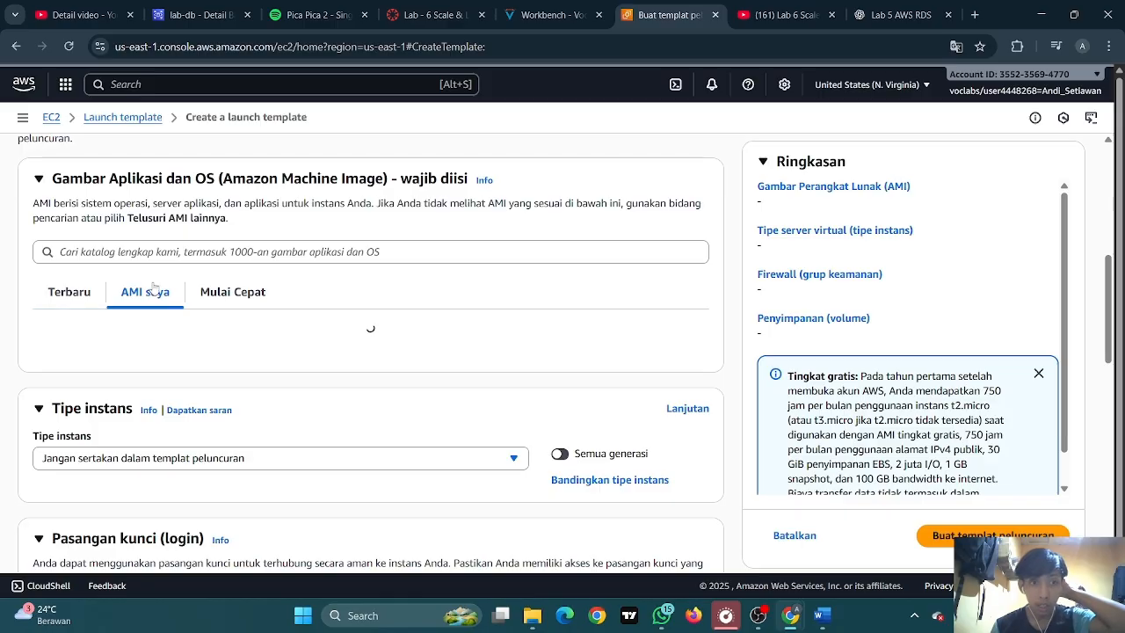
{"action": "scroll", "coordinate": [170, 253], "scroll_direction": "down", "scroll_amount": 2}
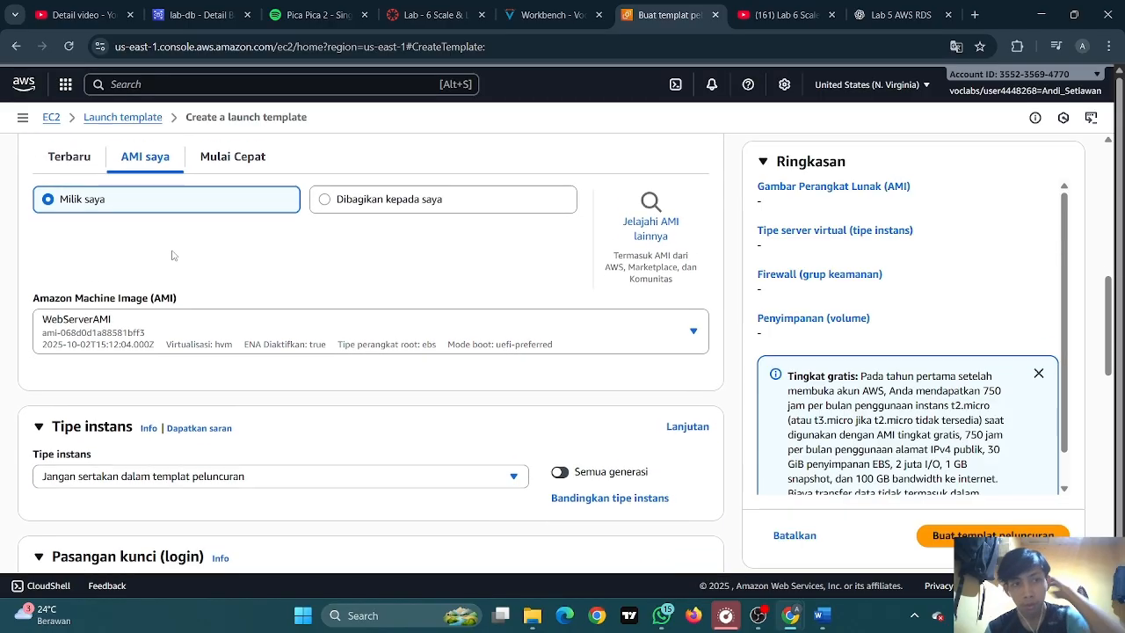
{"action": "left_click", "coordinate": [693, 324]}
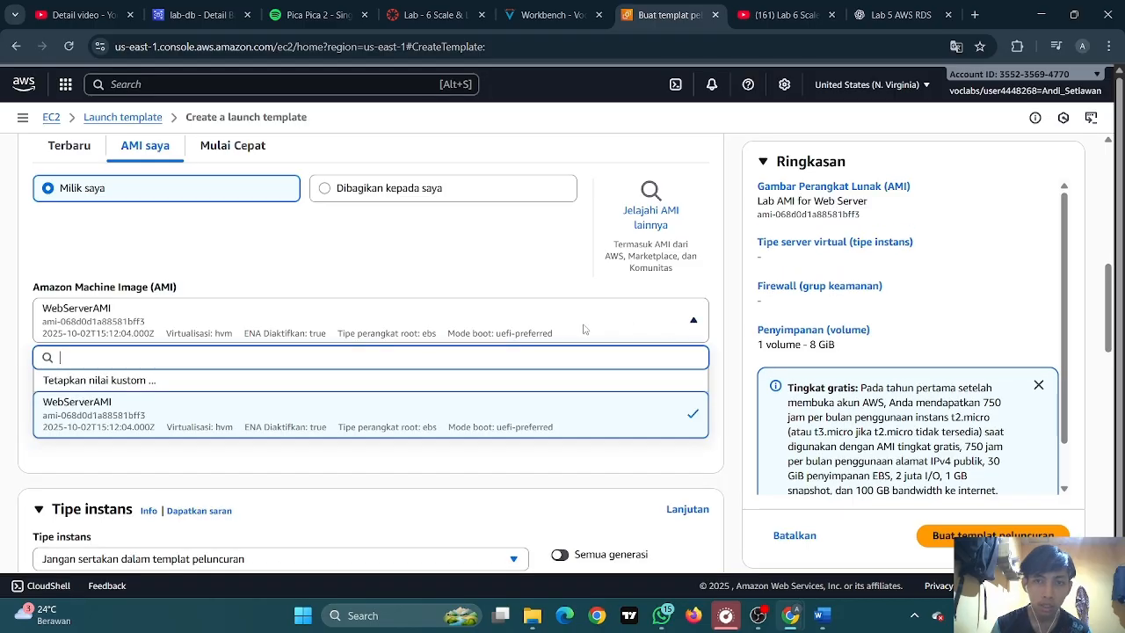
Set the LabConfig template's instance type to t2.micro
{"action": "scroll", "coordinate": [268, 338], "scroll_direction": "down", "scroll_amount": 2}
{"action": "scroll", "coordinate": [264, 338], "scroll_direction": "down", "scroll_amount": 1}
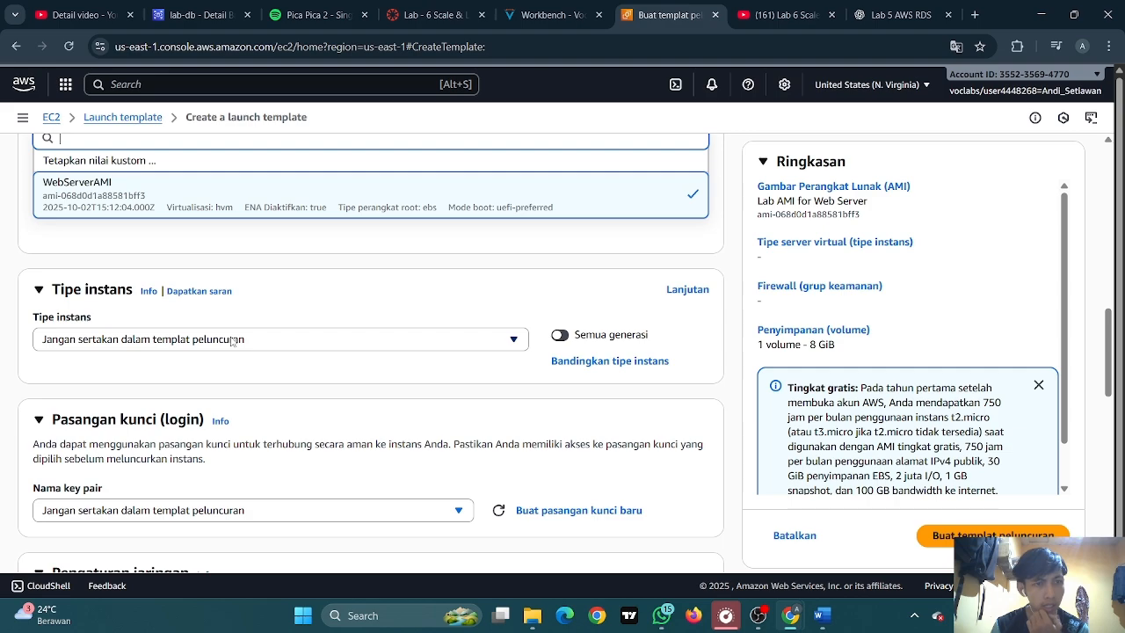
{"action": "left_click", "coordinate": [233, 341]}
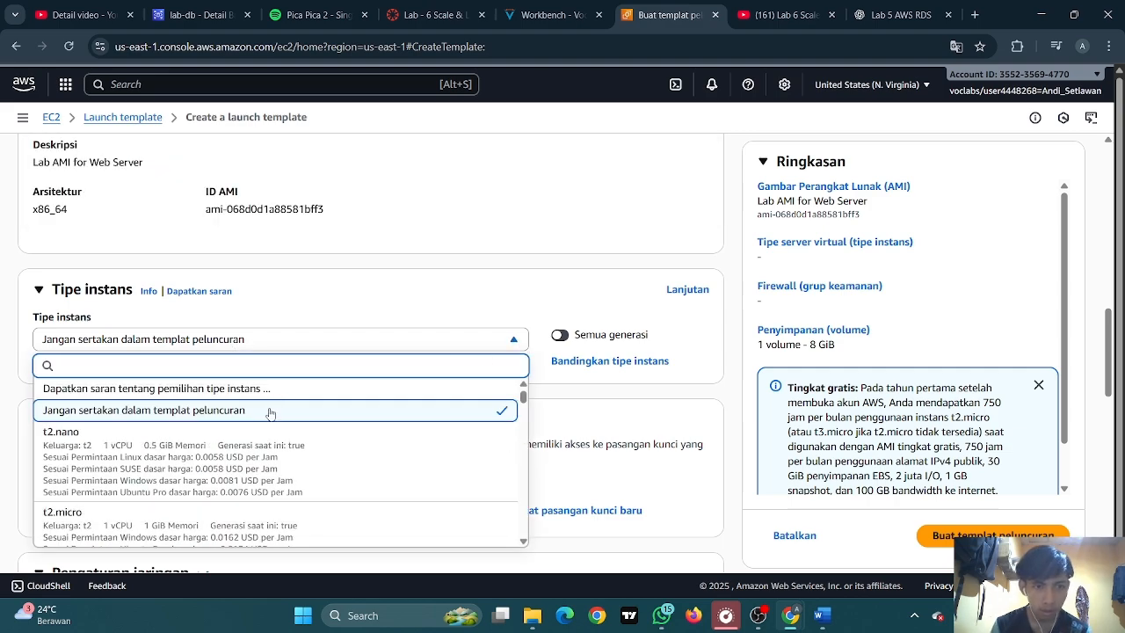
{"action": "scroll", "coordinate": [162, 460], "scroll_direction": "down", "scroll_amount": 1}
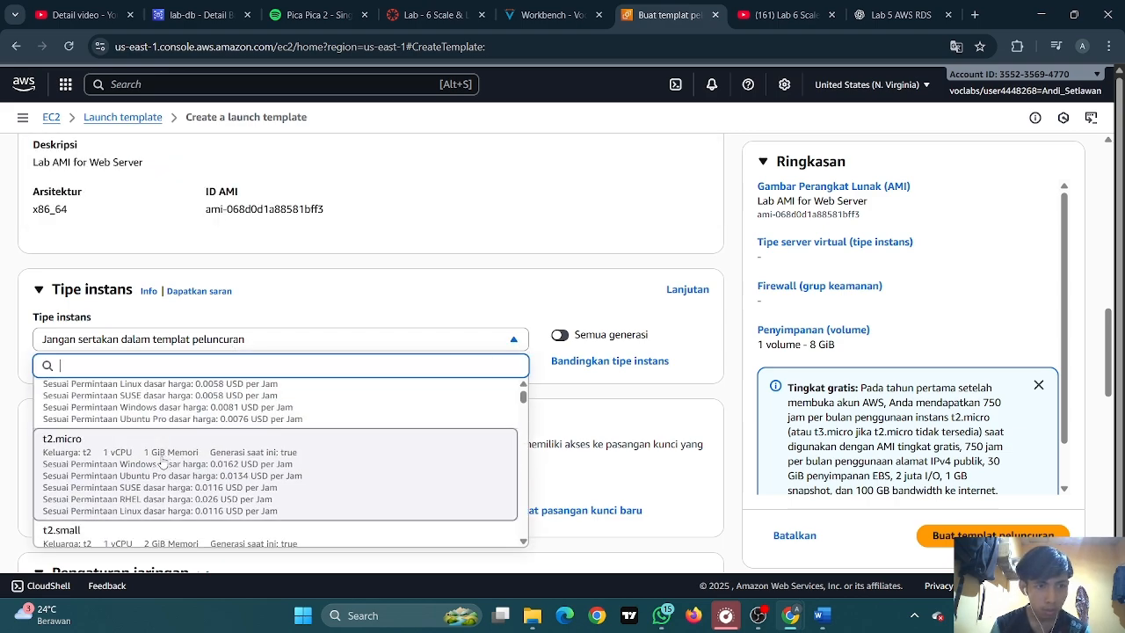
{"action": "left_click", "coordinate": [163, 464]}
Check the lab instructions and assign the existing Web Security Group in the template's network settings
{"action": "scroll", "coordinate": [151, 279], "scroll_direction": "down", "scroll_amount": 3}
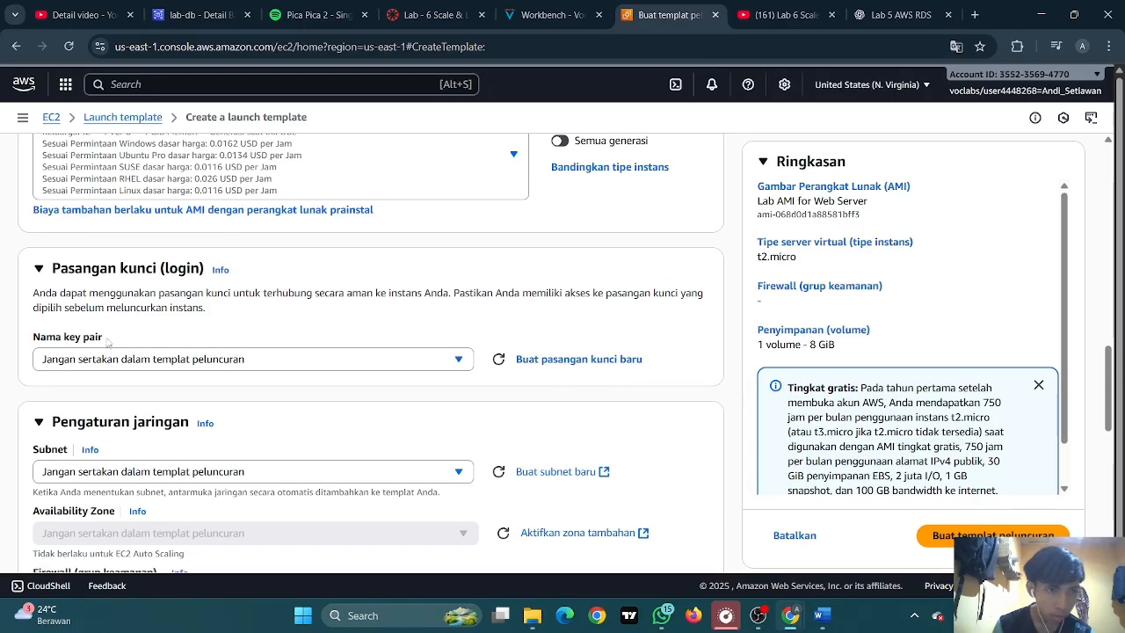
{"action": "scroll", "coordinate": [151, 279], "scroll_direction": "down", "scroll_amount": 2}
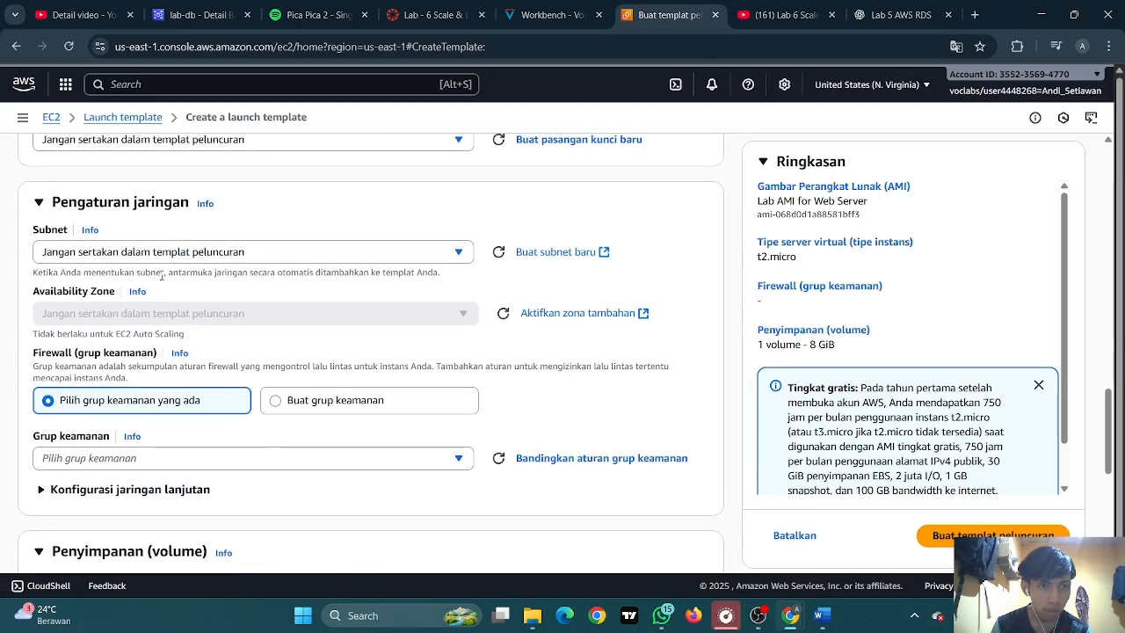
{"action": "scroll", "coordinate": [162, 276], "scroll_direction": "down", "scroll_amount": 1}
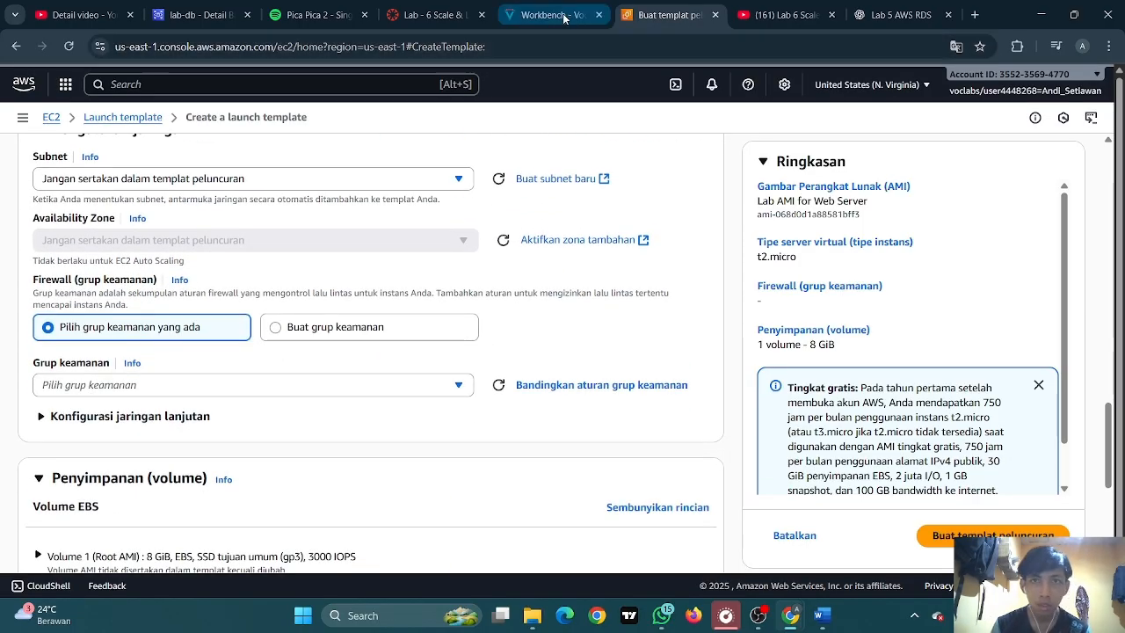
{"action": "left_click", "coordinate": [531, 20]}
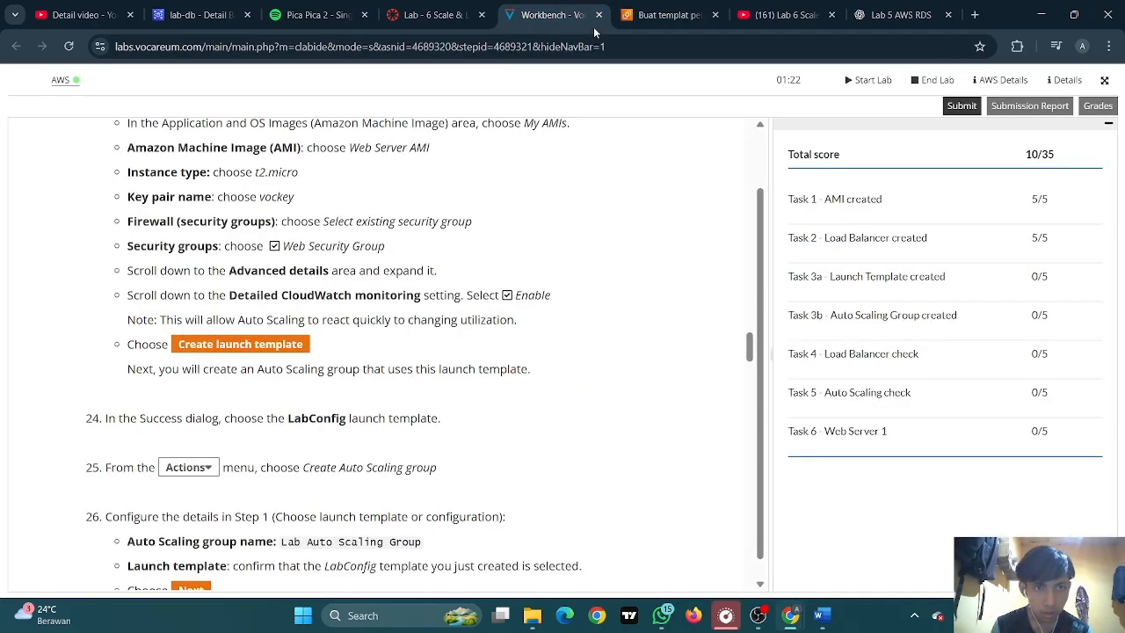
{"action": "left_click", "coordinate": [668, 15]}
{"action": "left_click", "coordinate": [100, 386]}
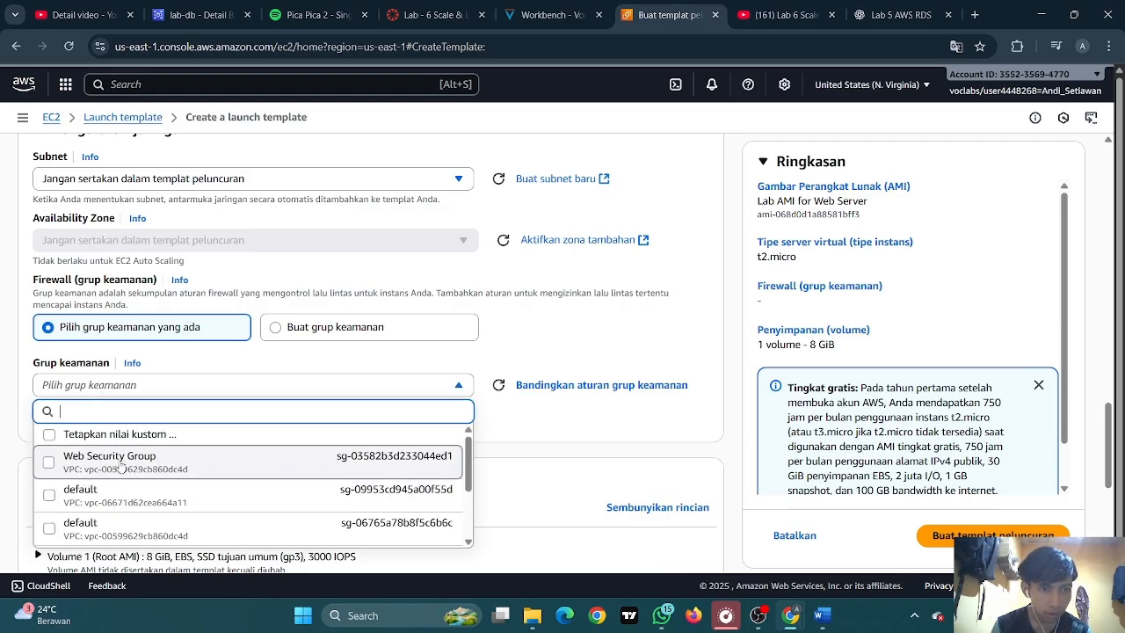
{"action": "left_click", "coordinate": [149, 466]}
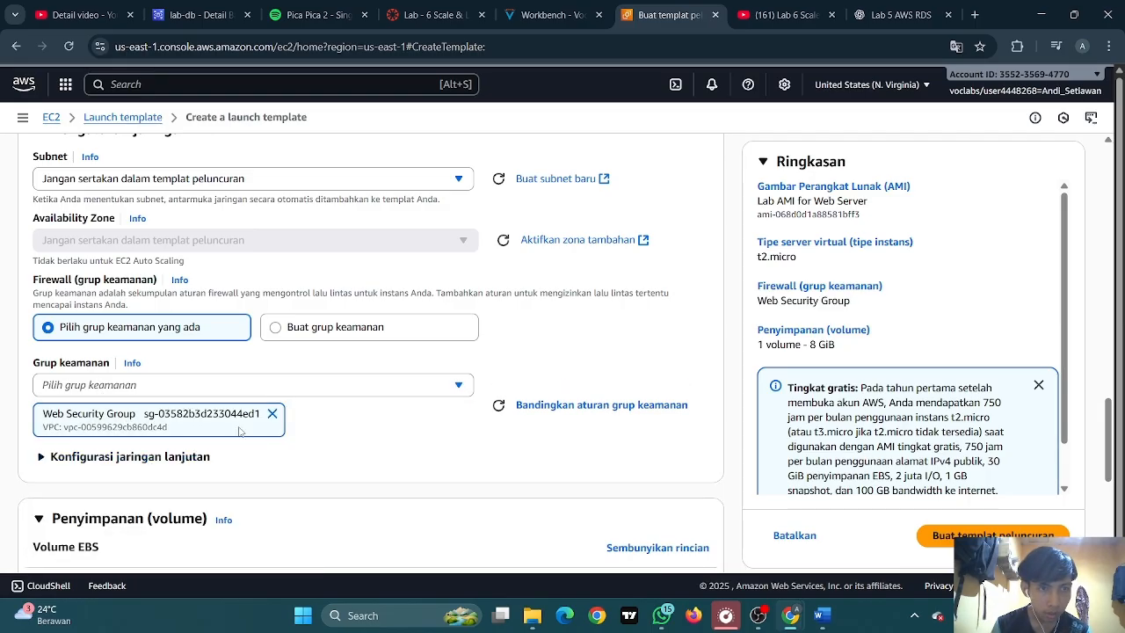
Translate the partly filled launch template page into English
{"action": "left_click", "coordinate": [877, 58]}
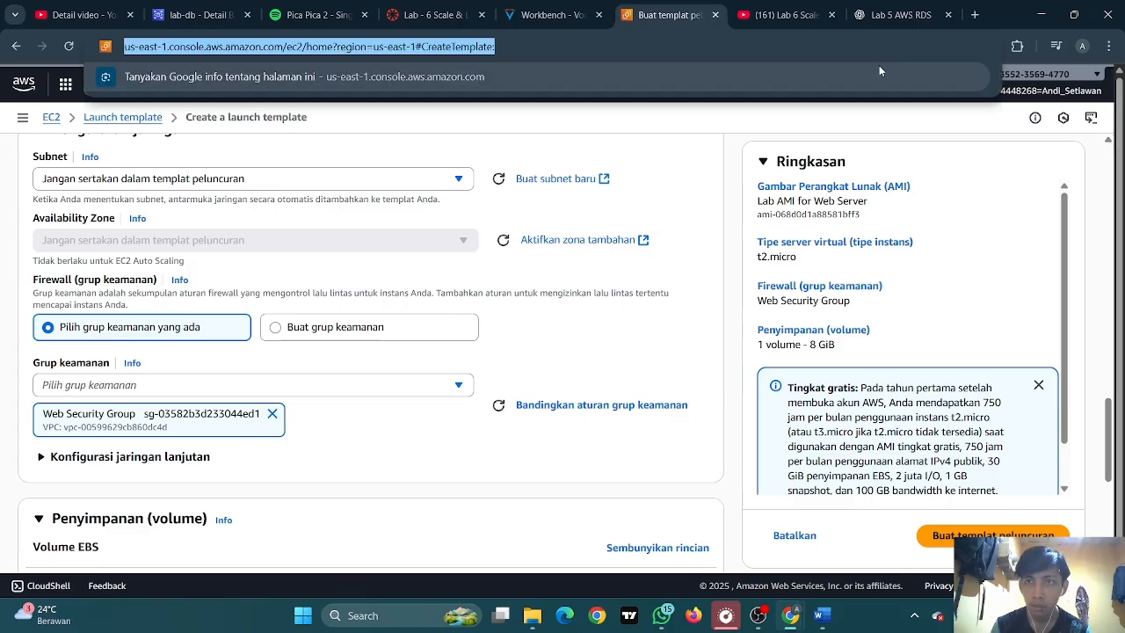
{"action": "left_click", "coordinate": [964, 109]}
{"action": "left_click", "coordinate": [956, 46]}
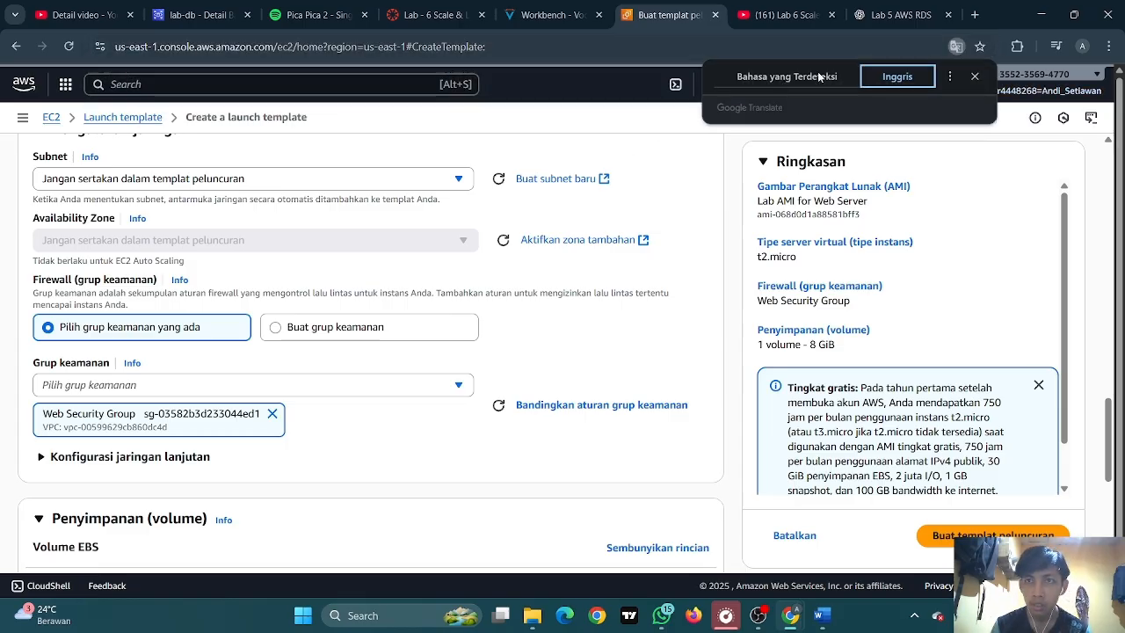
{"action": "left_click", "coordinate": [884, 77]}
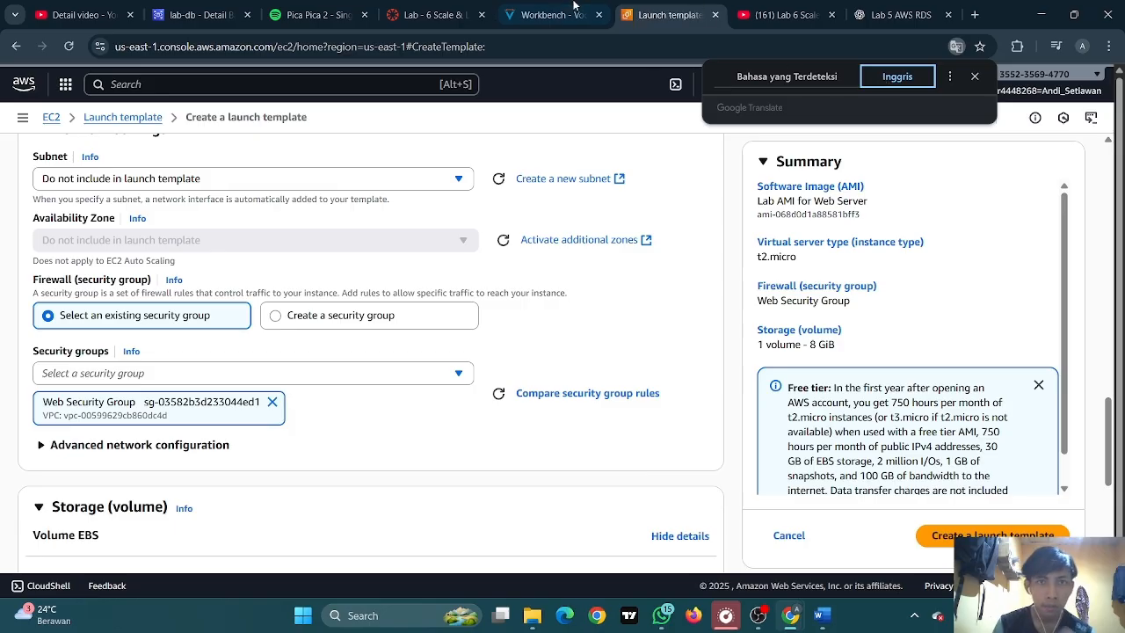
Check the lab's key pair instruction and try to choose vockey as the template's key pair
{"action": "left_click", "coordinate": [551, 15]}
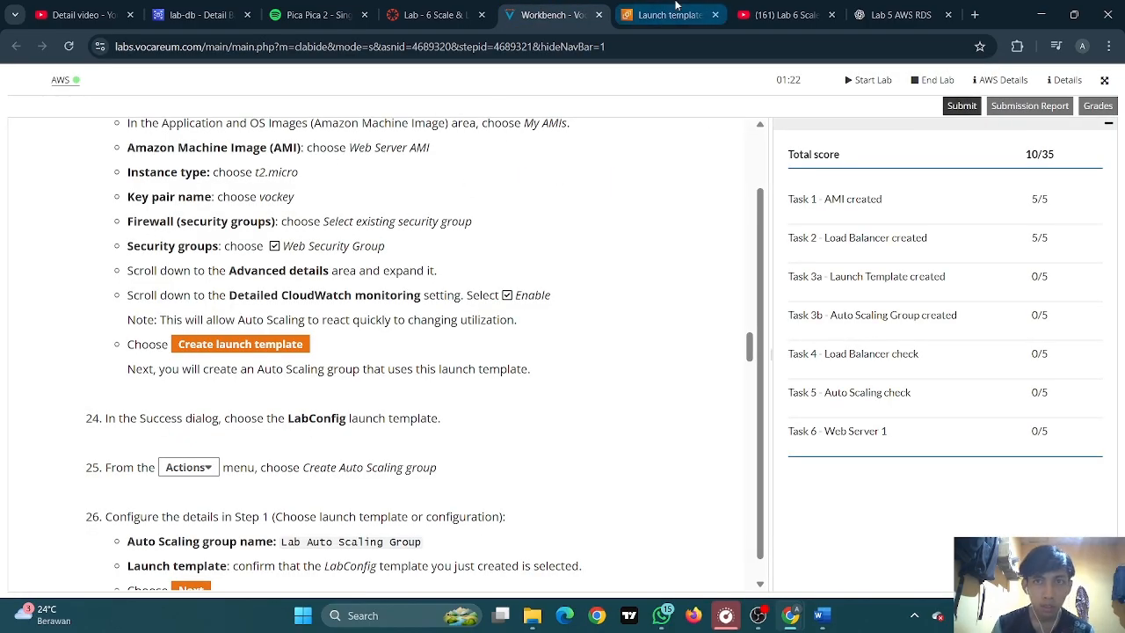
{"action": "key", "text": "ctrl+Tab"}
{"action": "scroll", "coordinate": [162, 261], "scroll_direction": "up", "scroll_amount": 3}
{"action": "scroll", "coordinate": [163, 261], "scroll_direction": "up", "scroll_amount": 3}
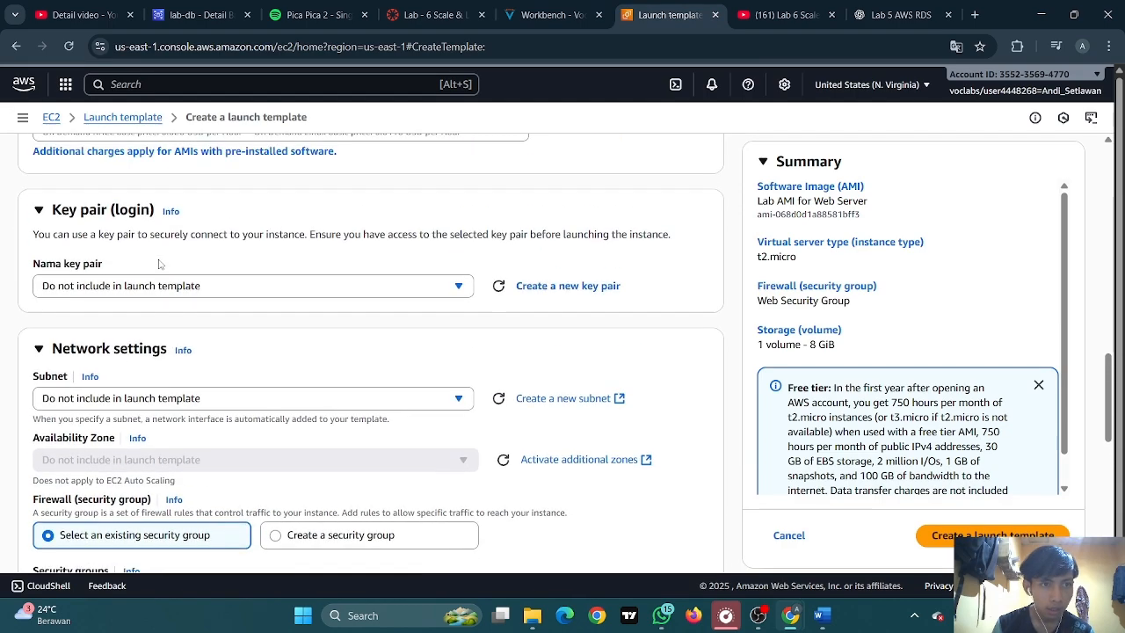
{"action": "scroll", "coordinate": [159, 258], "scroll_direction": "down", "scroll_amount": 1}
{"action": "left_click", "coordinate": [145, 288]}
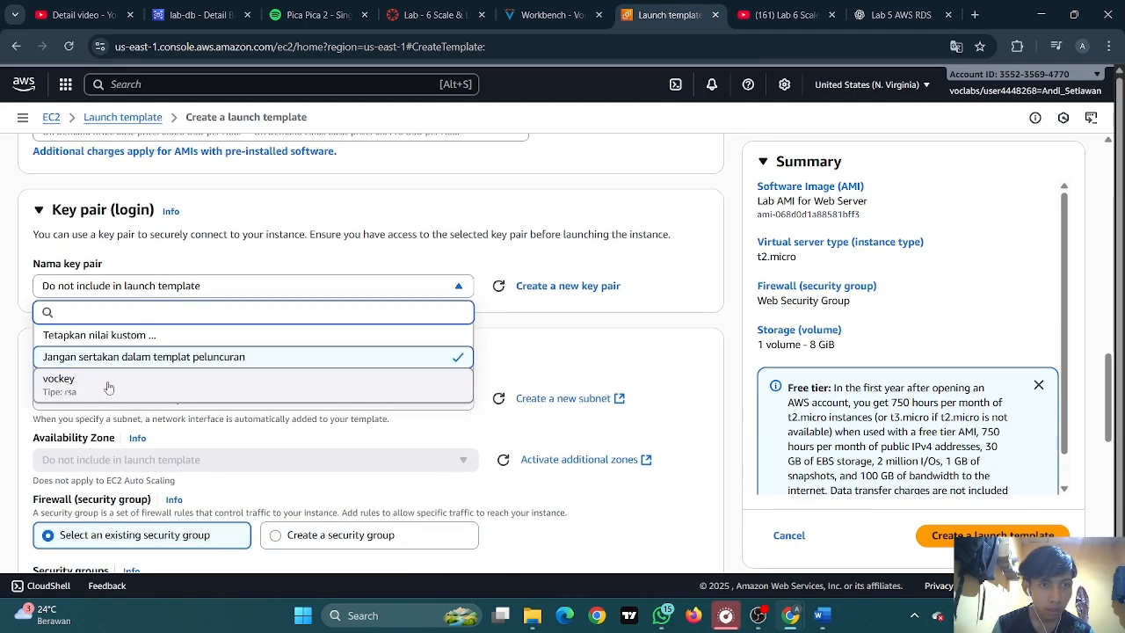
{"action": "left_click", "coordinate": [119, 381]}
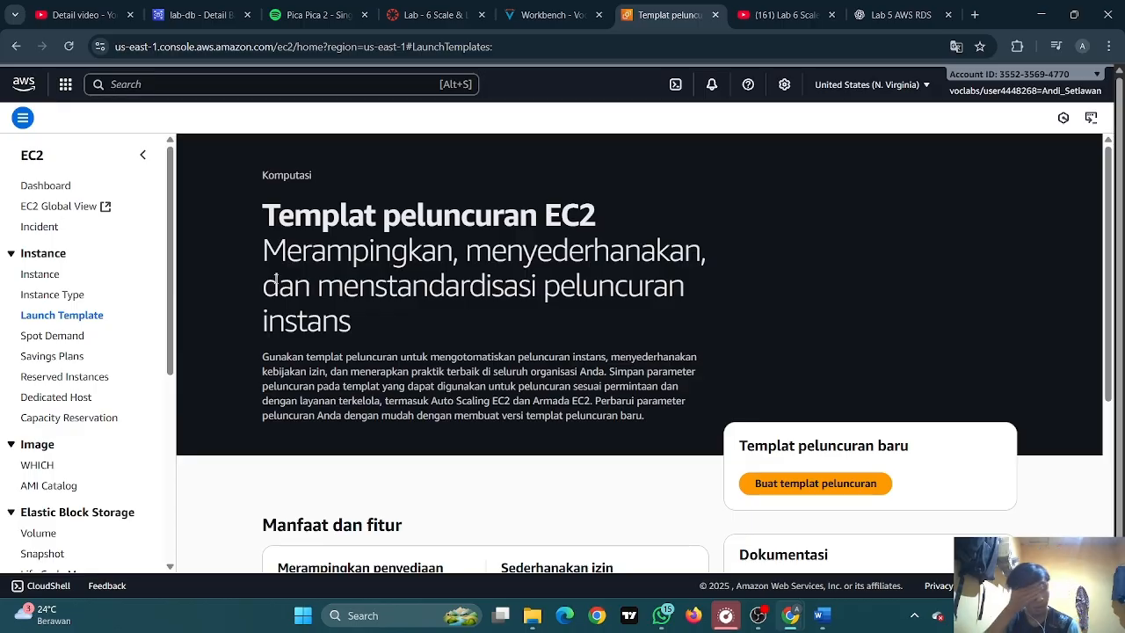
Create a fresh launch template form, name the template LabConfig and turn on the Auto Scaling guidance
{"action": "scroll", "coordinate": [276, 278], "scroll_direction": "down", "scroll_amount": 3}
{"action": "left_click", "coordinate": [823, 337]}
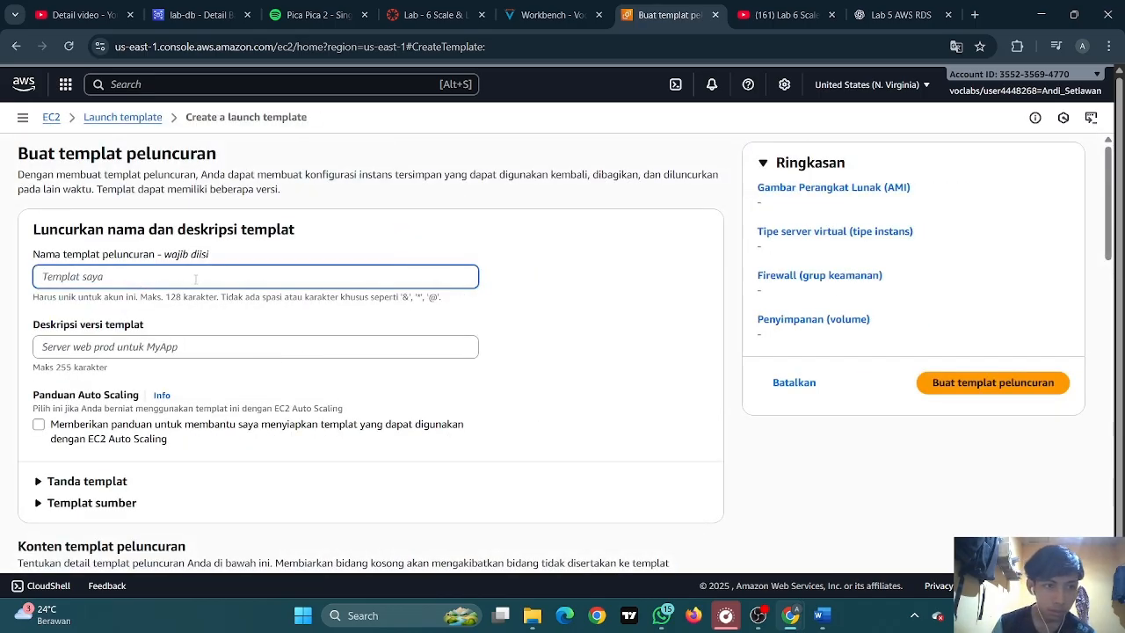
{"action": "type", "text": "LabConfig"}
{"action": "scroll", "coordinate": [154, 265], "scroll_direction": "down", "scroll_amount": 1}
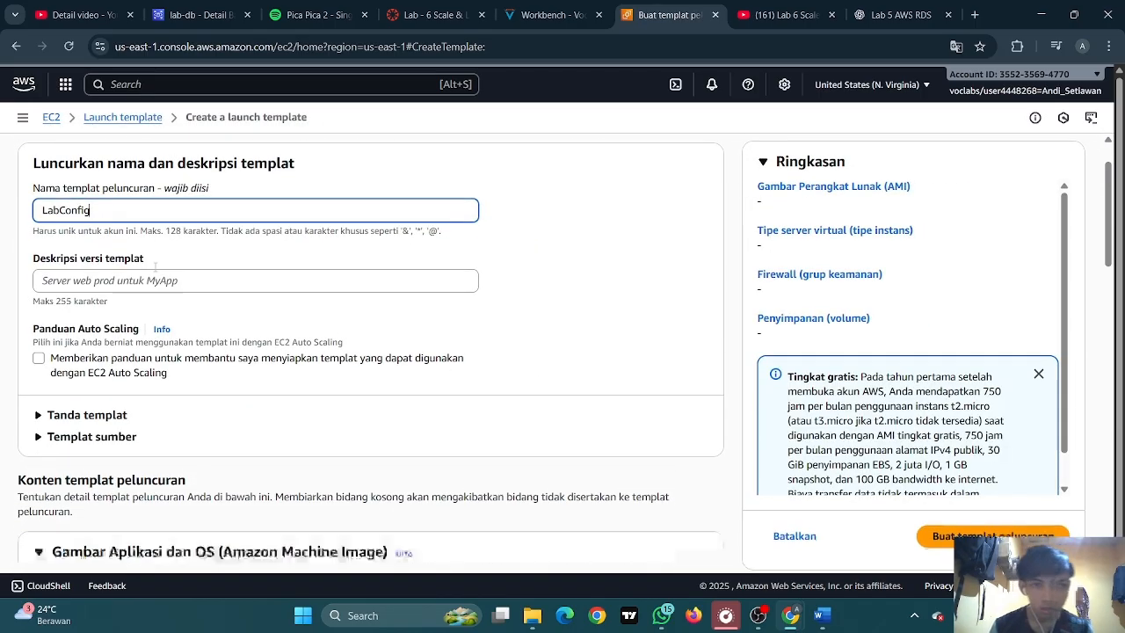
{"action": "scroll", "coordinate": [94, 294], "scroll_direction": "down", "scroll_amount": 1}
{"action": "left_click", "coordinate": [39, 278]}
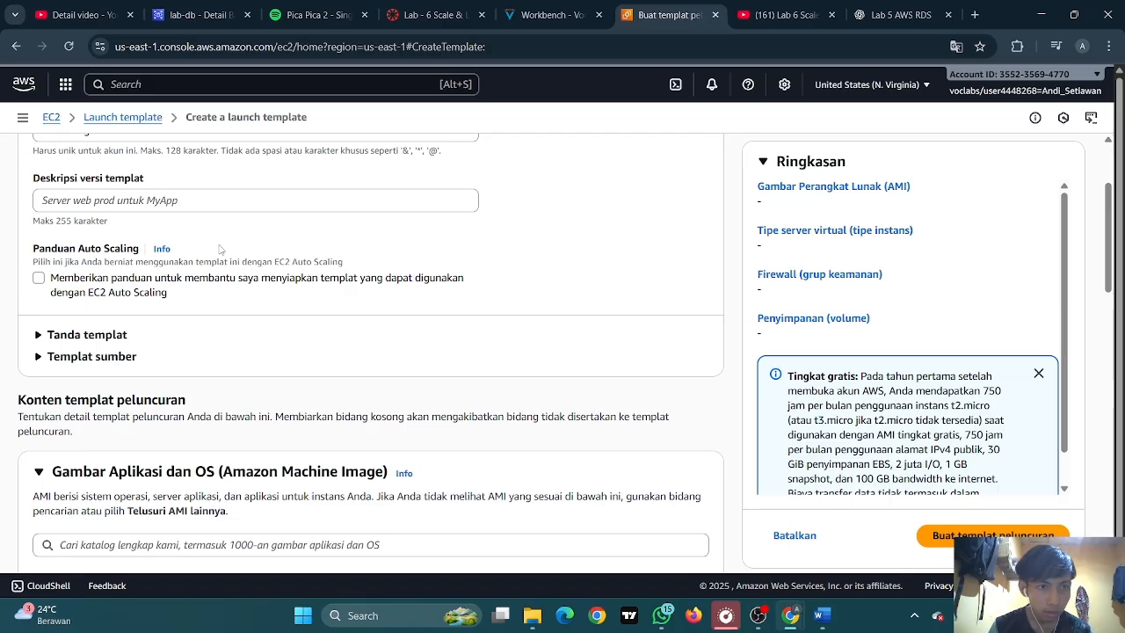
Select WebServerAMI from the account's own AMIs and set the template's instance type to t2.micro
{"action": "scroll", "coordinate": [167, 236], "scroll_direction": "down", "scroll_amount": 1}
{"action": "scroll", "coordinate": [164, 236], "scroll_direction": "down", "scroll_amount": 2}
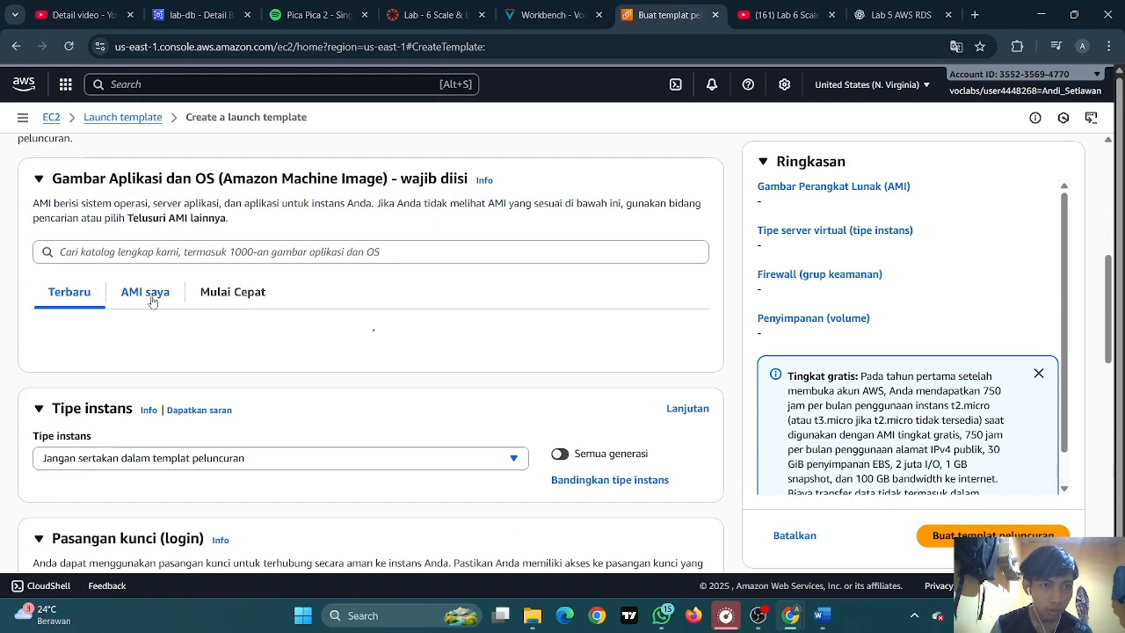
{"action": "left_click", "coordinate": [150, 296]}
{"action": "scroll", "coordinate": [242, 287], "scroll_direction": "down", "scroll_amount": 2}
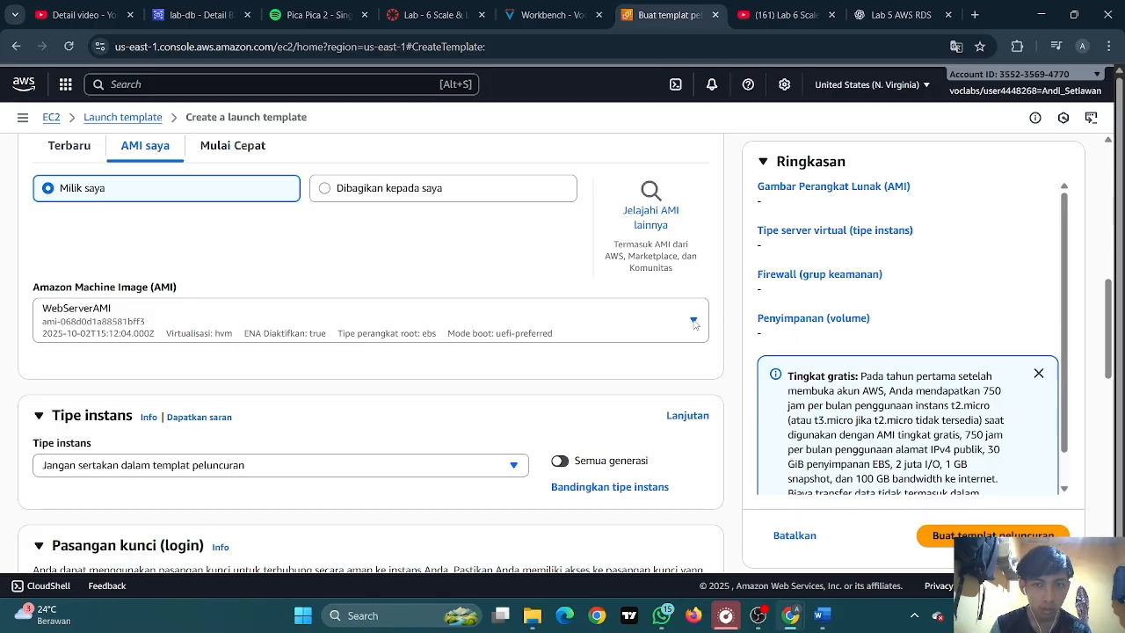
{"action": "left_click", "coordinate": [317, 329]}
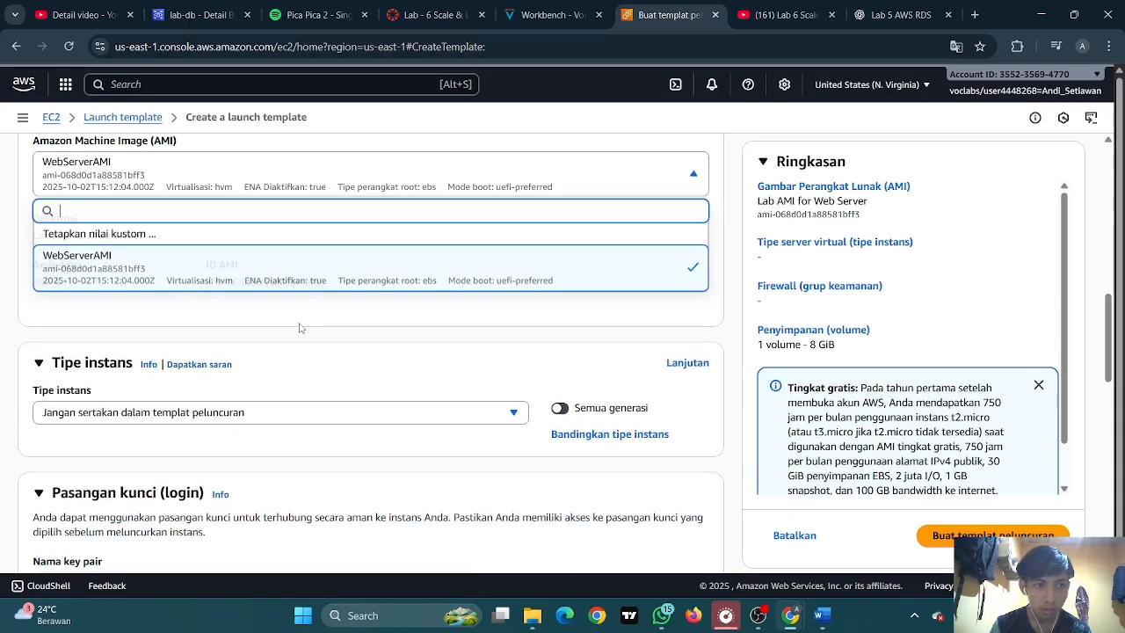
{"action": "left_click", "coordinate": [211, 272]}
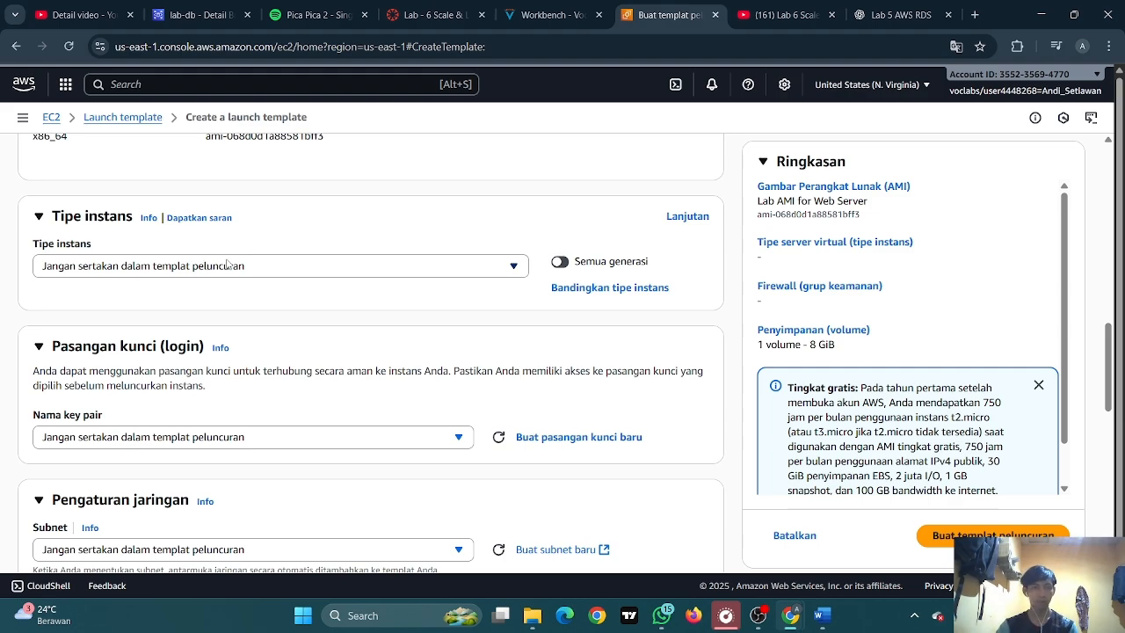
{"action": "left_click", "coordinate": [281, 265]}
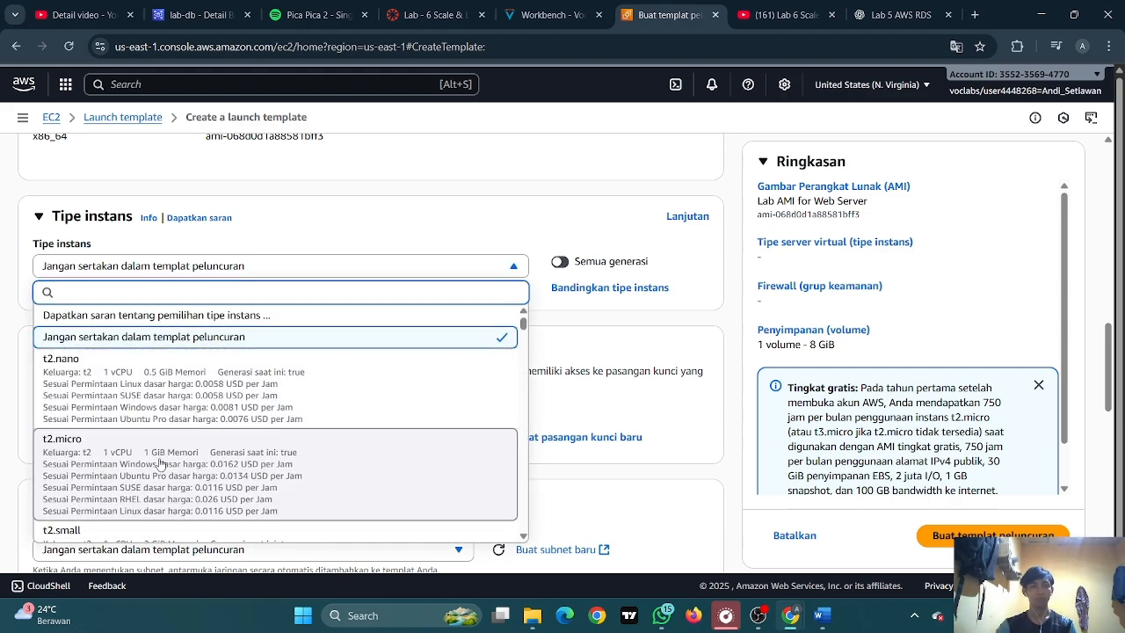
{"action": "left_click", "coordinate": [153, 457]}
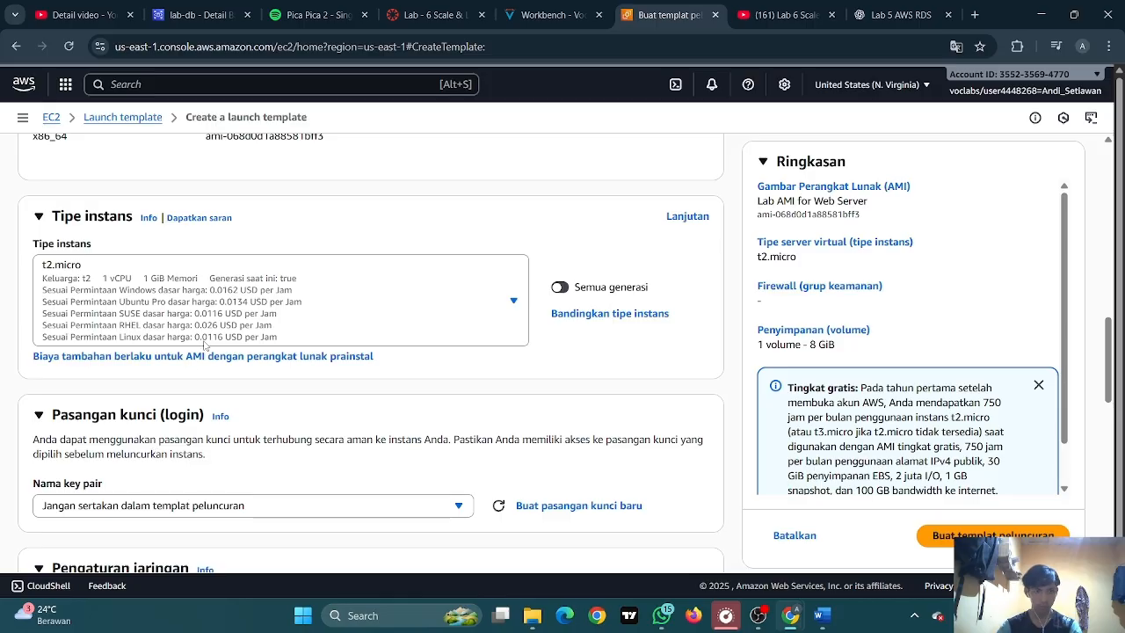
Assign the existing Web Security Group in the new template's network settings
{"action": "scroll", "coordinate": [211, 343], "scroll_direction": "down", "scroll_amount": 3}
{"action": "scroll", "coordinate": [245, 319], "scroll_direction": "down", "scroll_amount": 2}
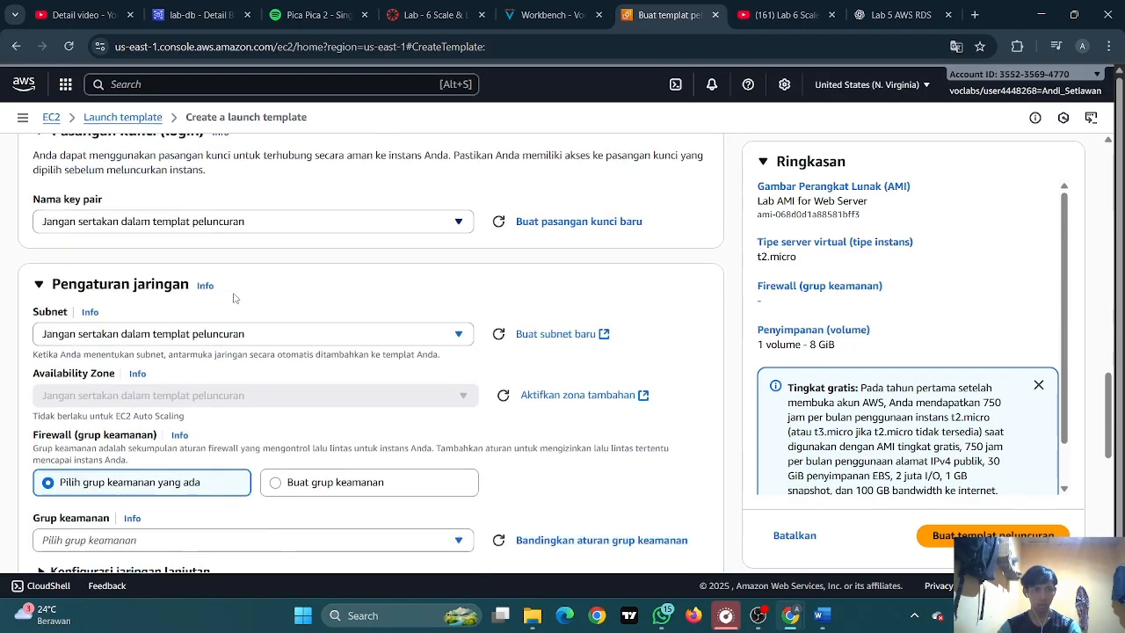
{"action": "scroll", "coordinate": [156, 326], "scroll_direction": "down", "scroll_amount": 1}
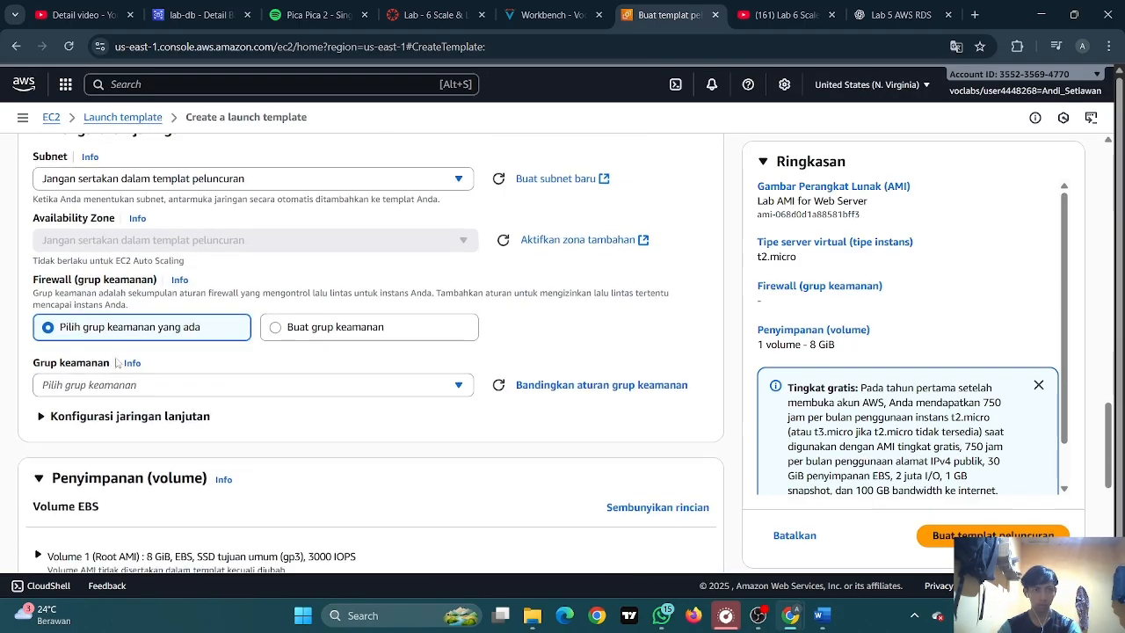
{"action": "left_click", "coordinate": [86, 391]}
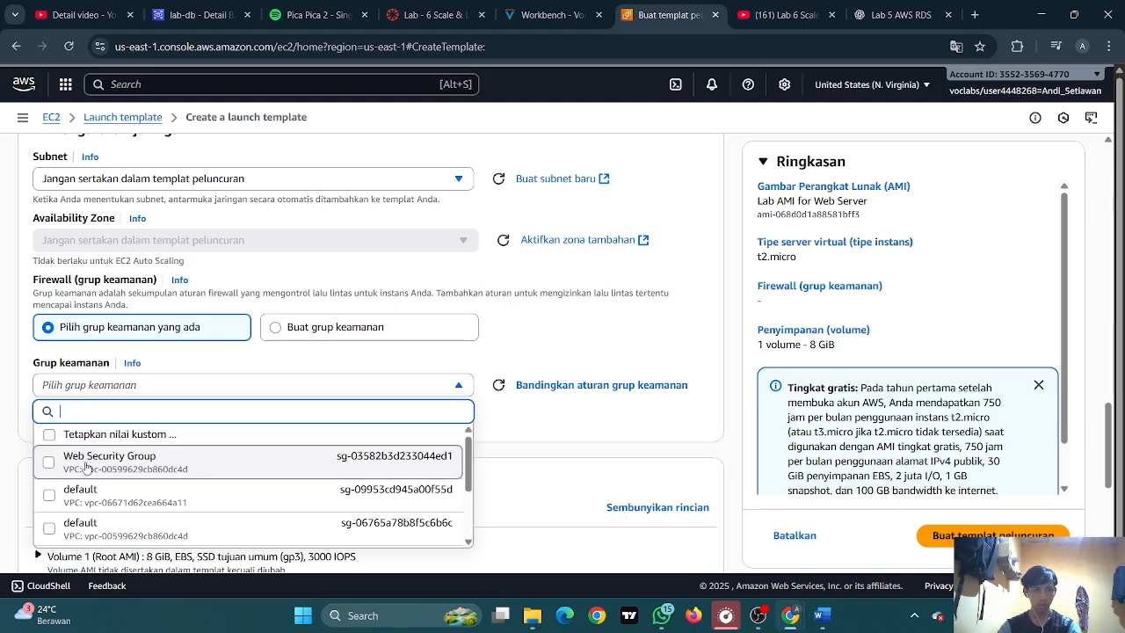
{"action": "left_click", "coordinate": [50, 463]}
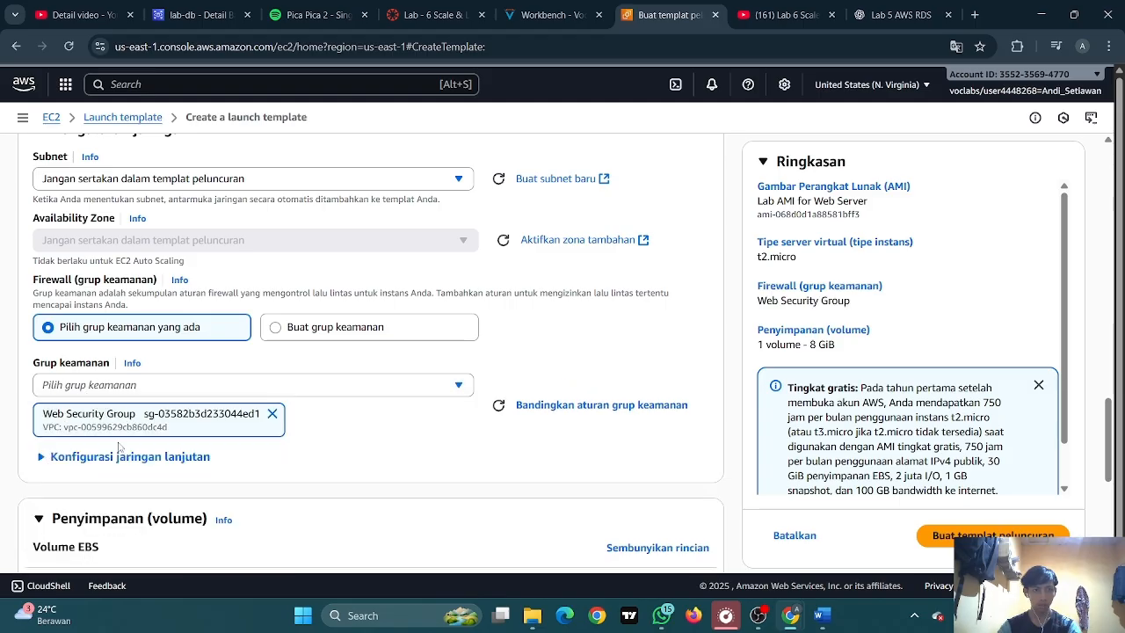
Check the lab's remaining template instructions and expand the form's advanced details
{"action": "scroll", "coordinate": [121, 447], "scroll_direction": "down", "scroll_amount": 1}
{"action": "left_click", "coordinate": [544, 15]}
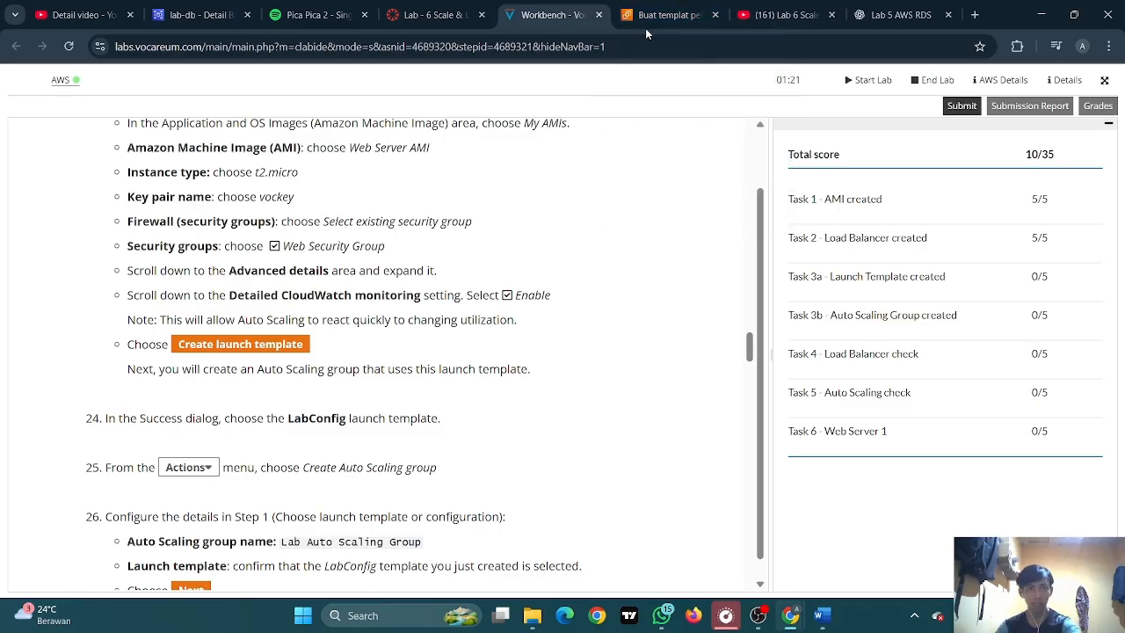
{"action": "mouse_move", "coordinate": [666, 26]}
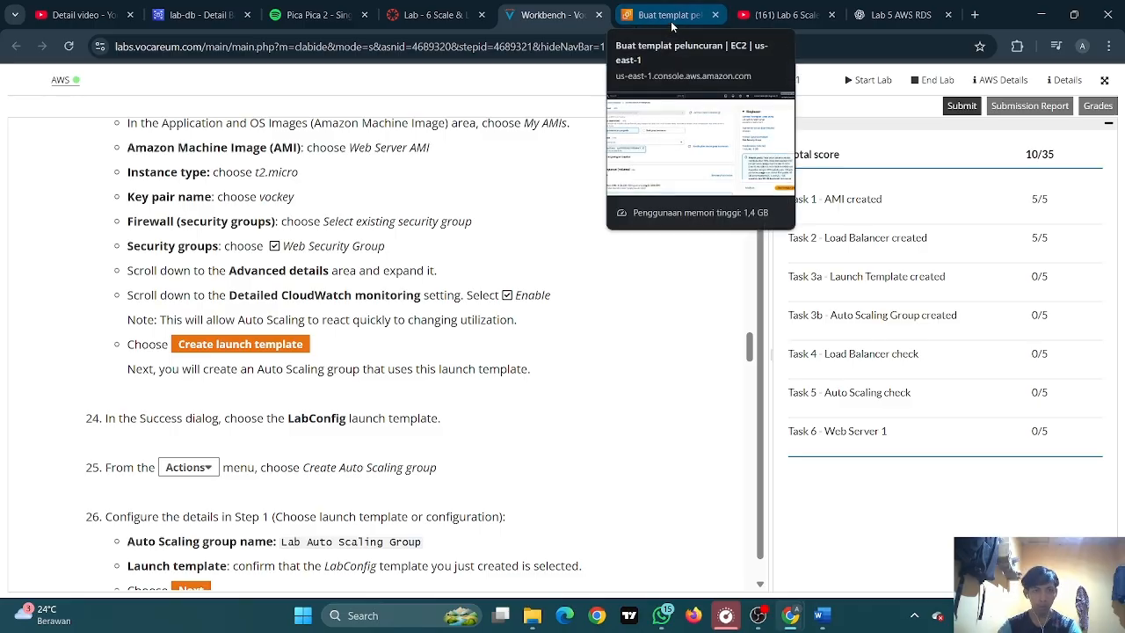
{"action": "left_click", "coordinate": [671, 27]}
{"action": "scroll", "coordinate": [166, 312], "scroll_direction": "down", "scroll_amount": 2}
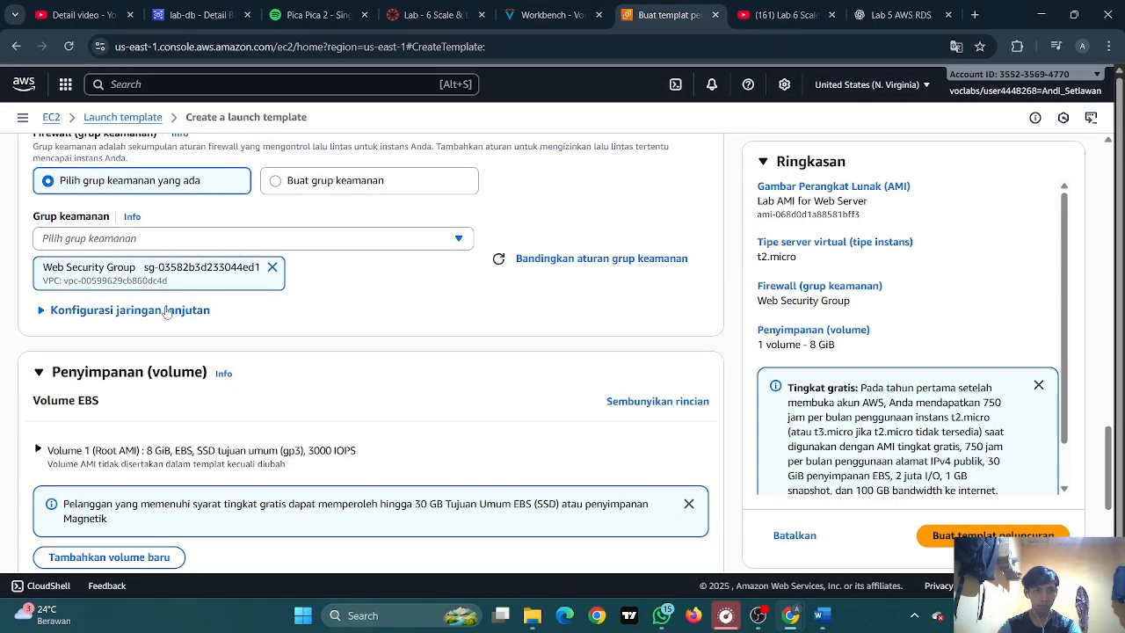
{"action": "scroll", "coordinate": [149, 315], "scroll_direction": "up", "scroll_amount": 2}
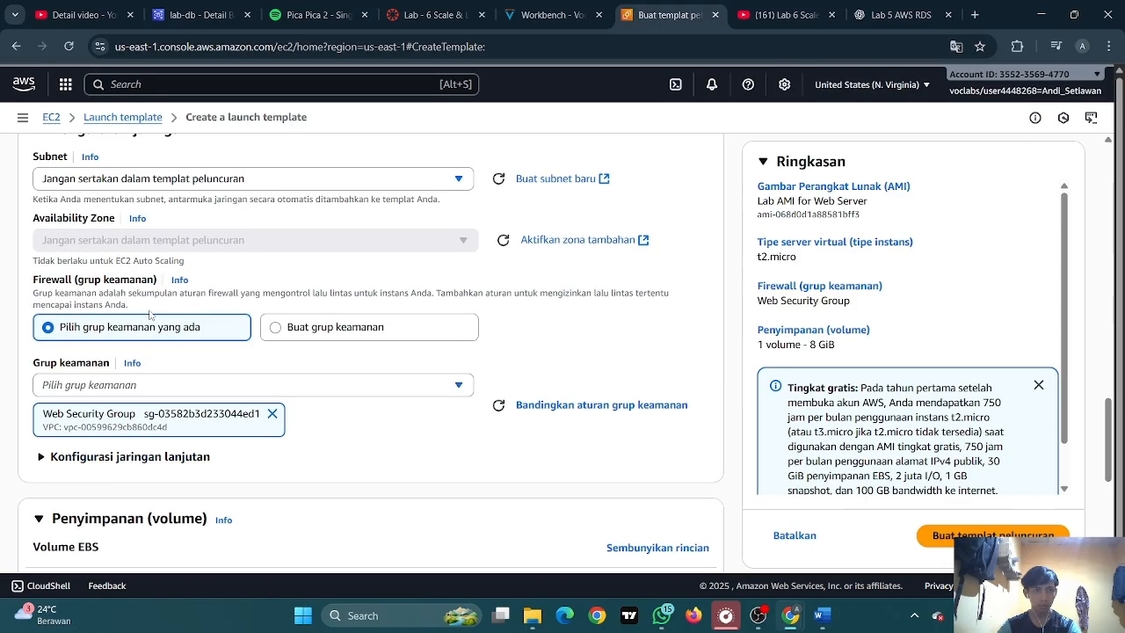
{"action": "scroll", "coordinate": [150, 315], "scroll_direction": "down", "scroll_amount": 5}
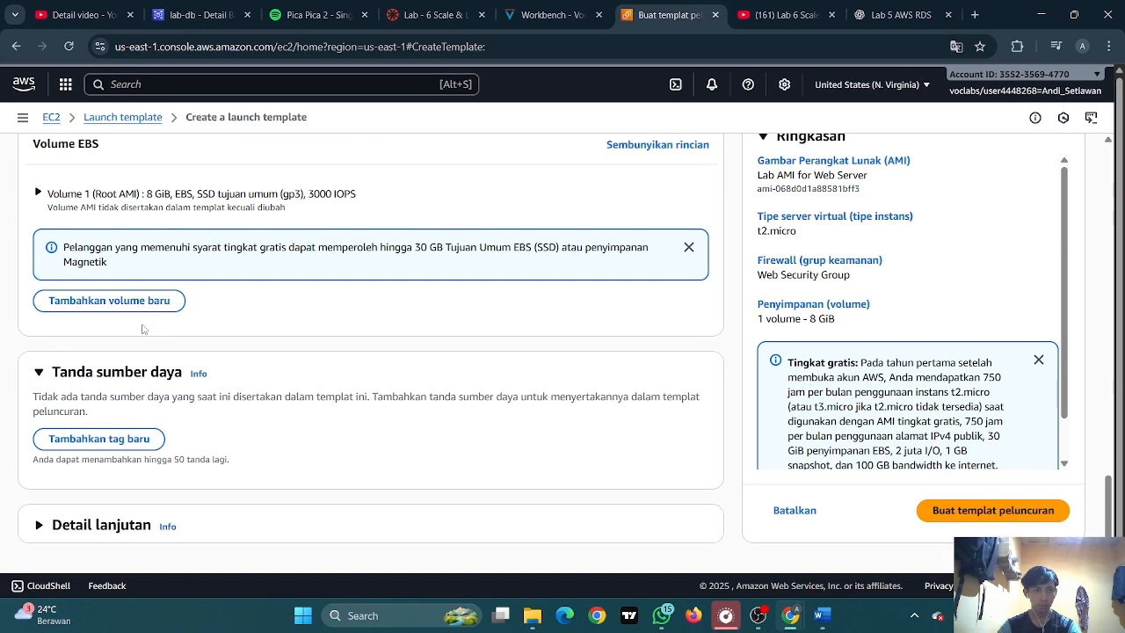
{"action": "left_click", "coordinate": [551, 15]}
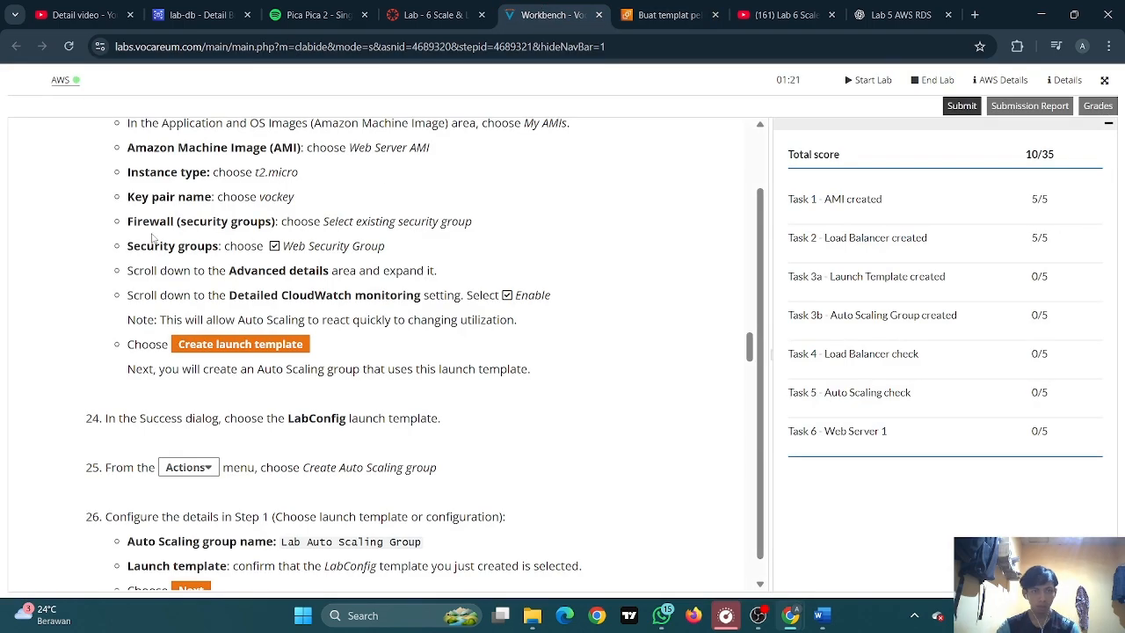
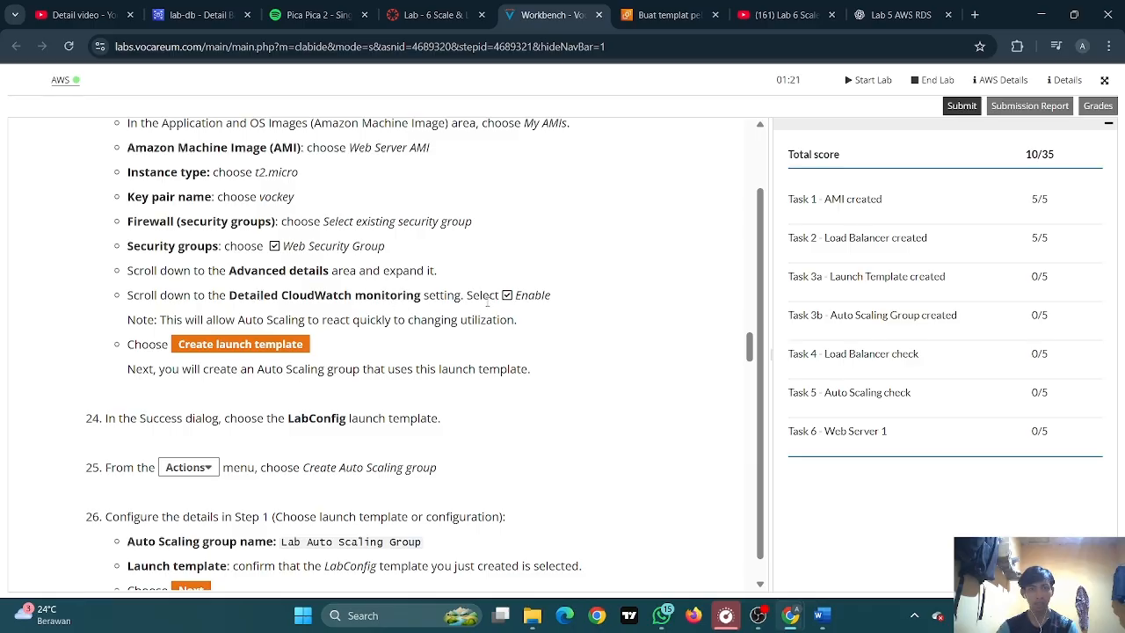
{"action": "left_click", "coordinate": [668, 15]}
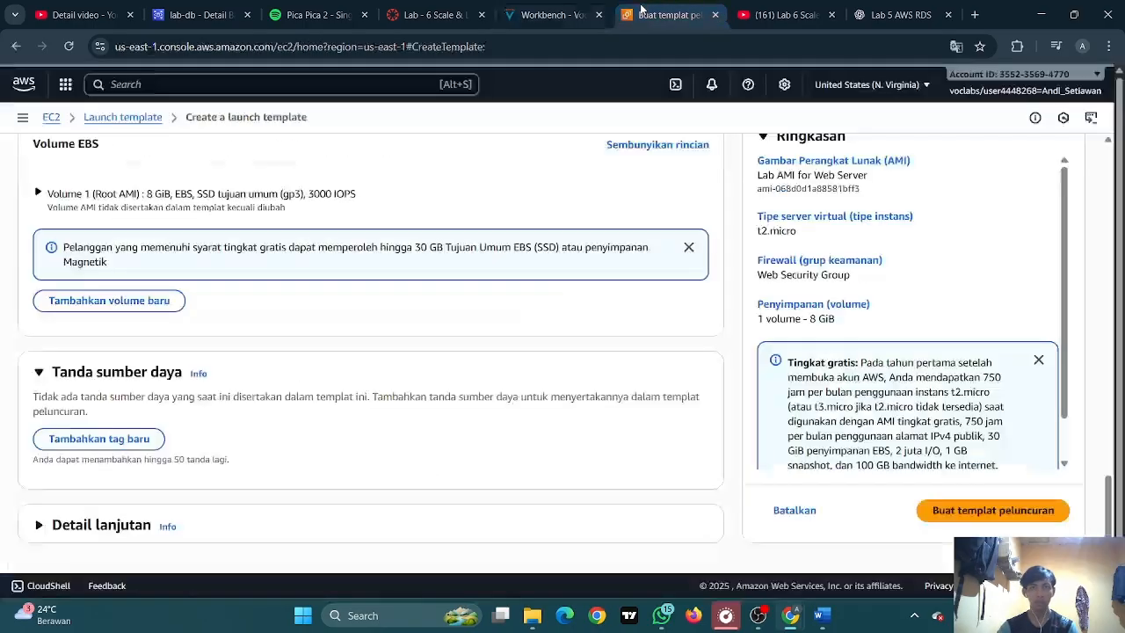
{"action": "left_click", "coordinate": [79, 525]}
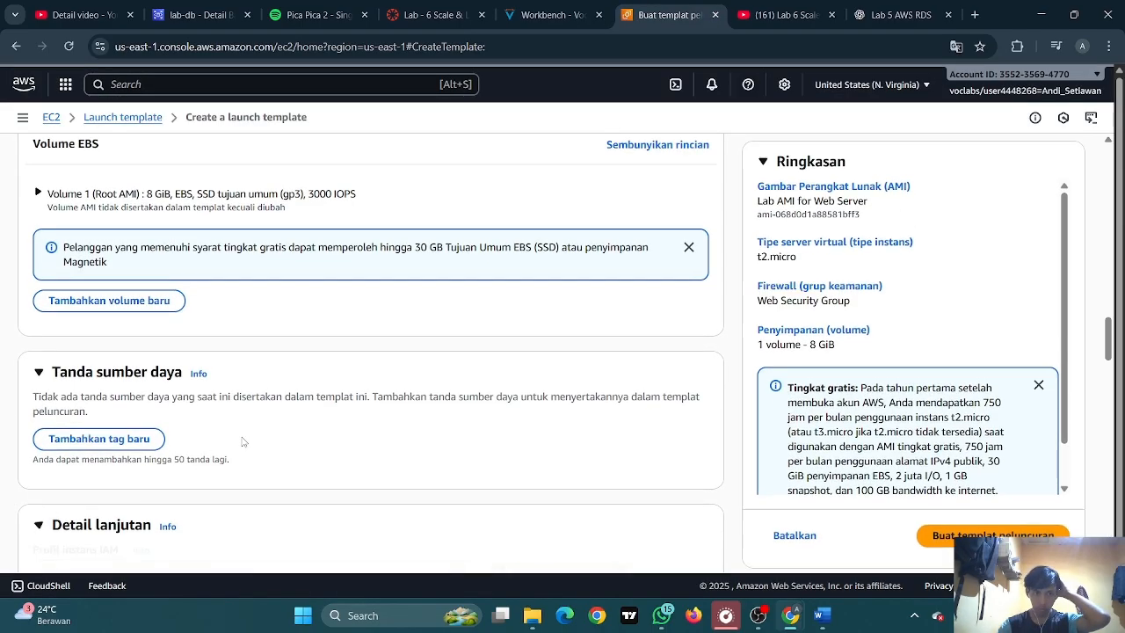
{"action": "scroll", "coordinate": [276, 432], "scroll_direction": "down", "scroll_amount": 4}
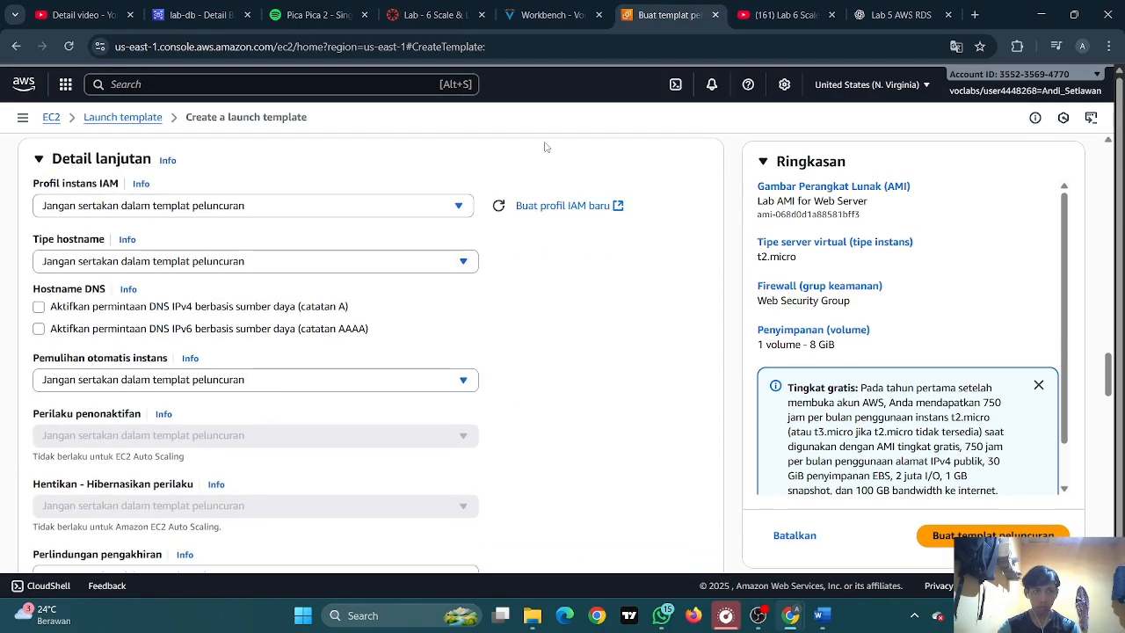
Translate the launch template form into English and find the Detailed CloudWatch monitoring setting in its advanced details
{"action": "left_click", "coordinate": [956, 49]}
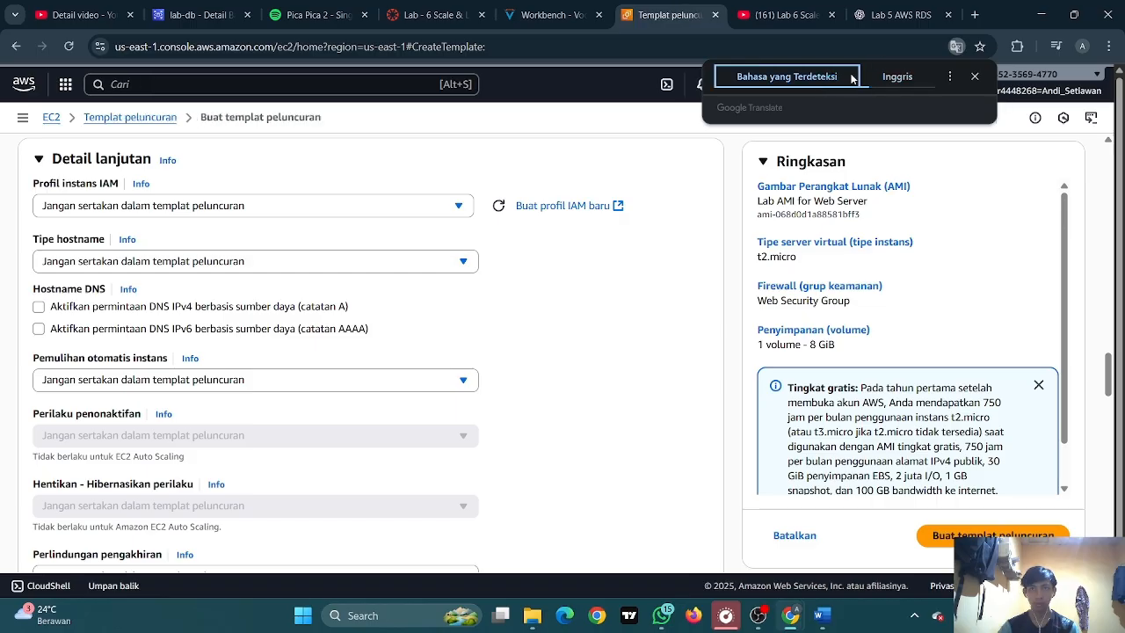
{"action": "left_click", "coordinate": [552, 16]}
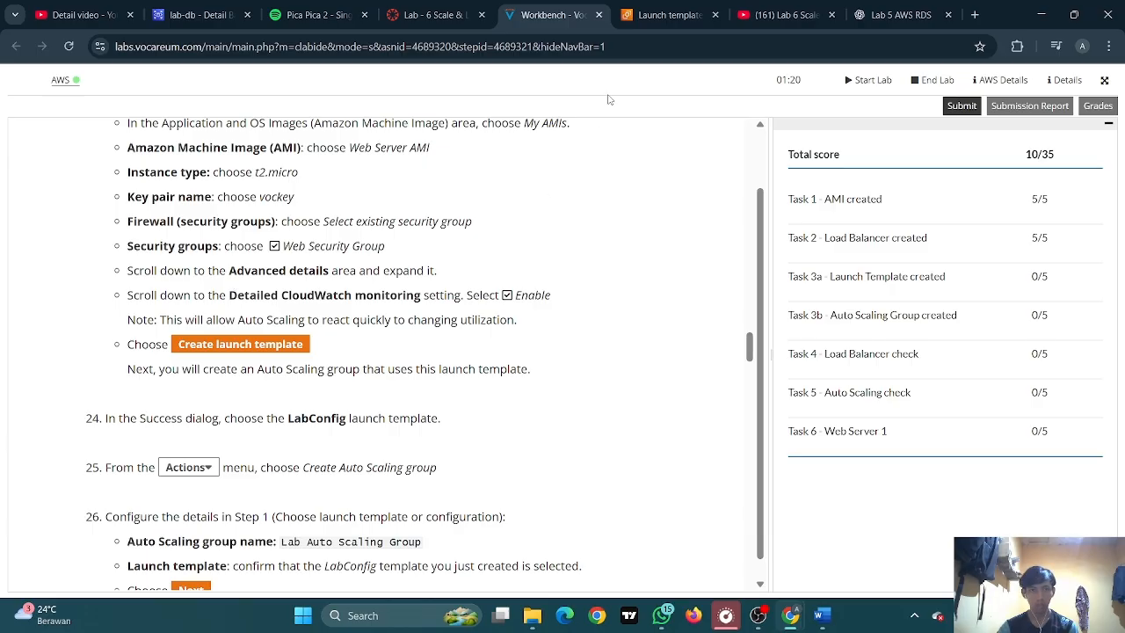
{"action": "left_click", "coordinate": [668, 15]}
{"action": "scroll", "coordinate": [99, 281], "scroll_direction": "up", "scroll_amount": 1}
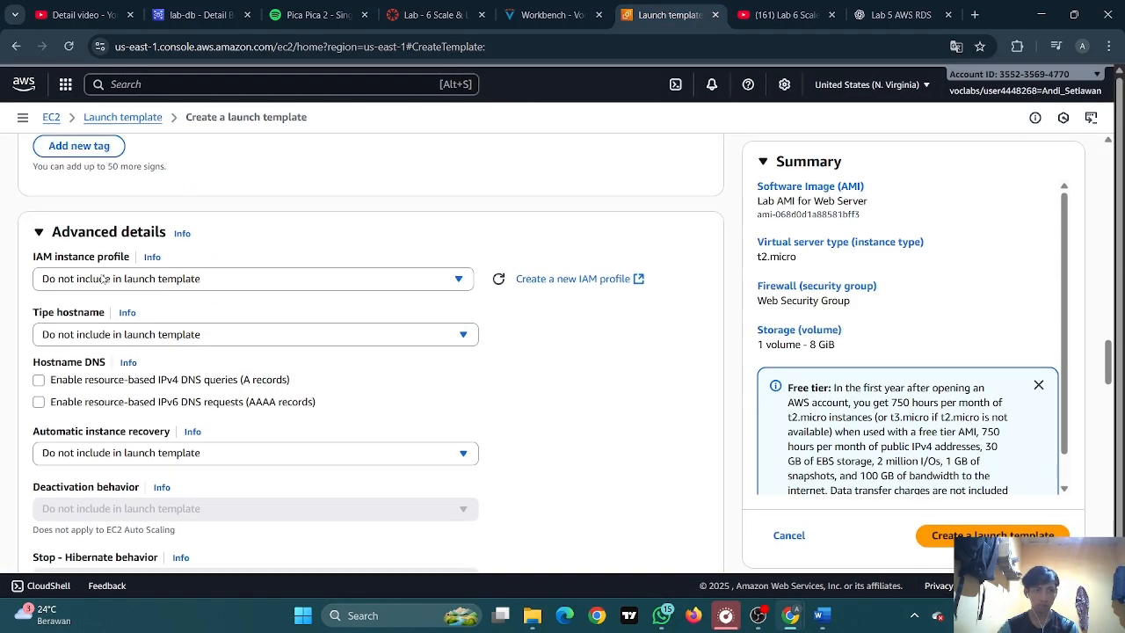
{"action": "scroll", "coordinate": [140, 273], "scroll_direction": "down", "scroll_amount": 4}
{"action": "scroll", "coordinate": [186, 268], "scroll_direction": "down", "scroll_amount": 3}
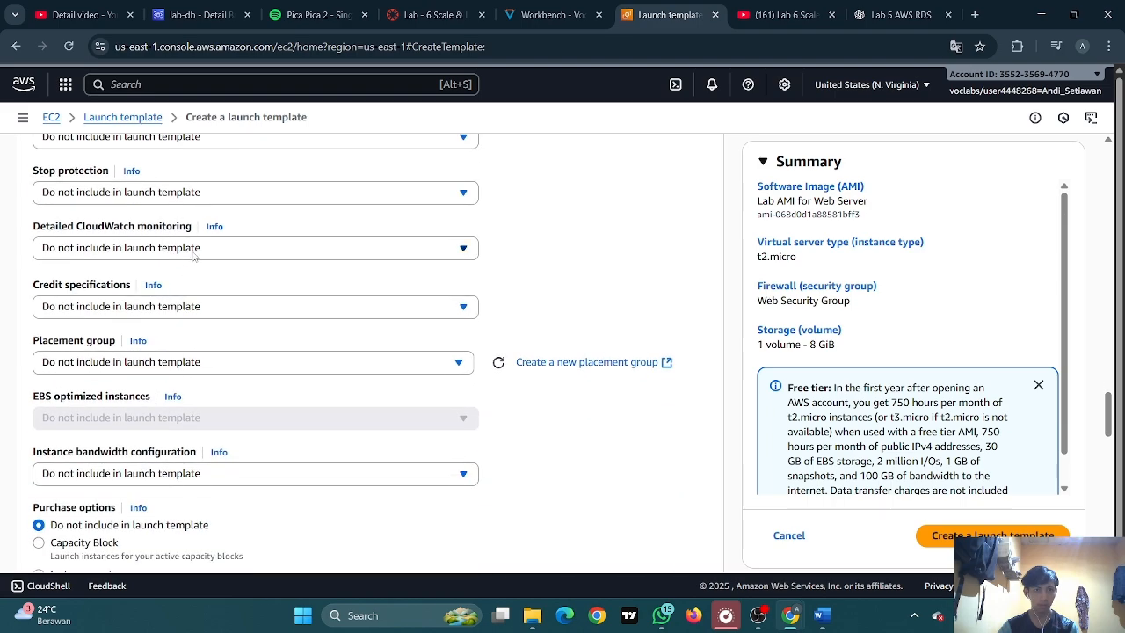
Check the lab's monitoring instruction and try to enable Detailed CloudWatch monitoring for the template
{"action": "left_click", "coordinate": [538, 16]}
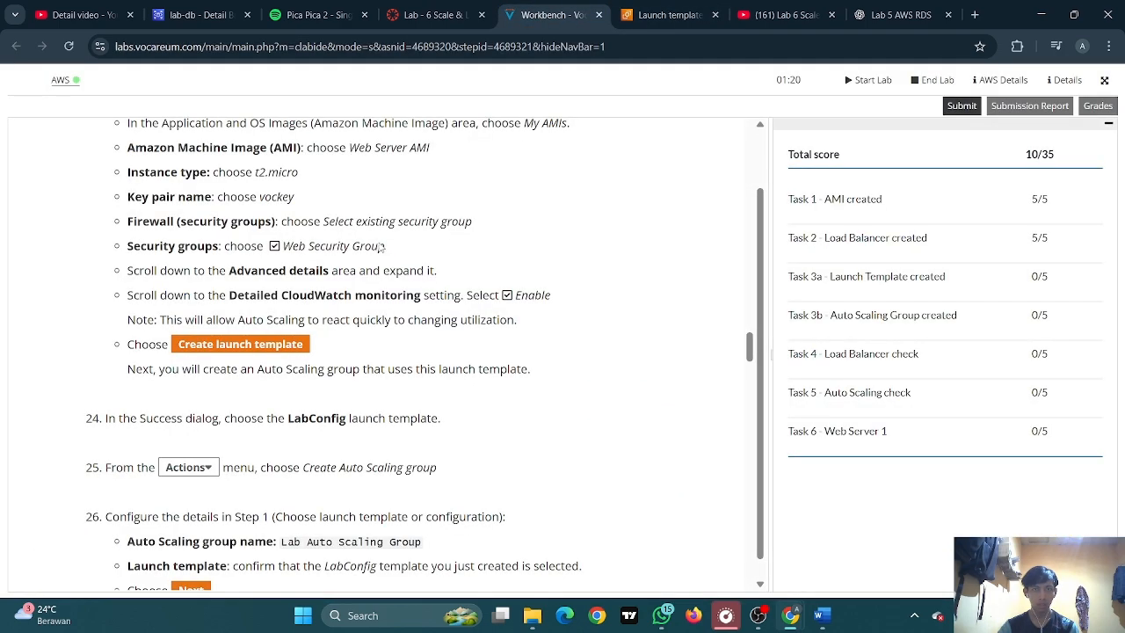
{"action": "left_click", "coordinate": [668, 15]}
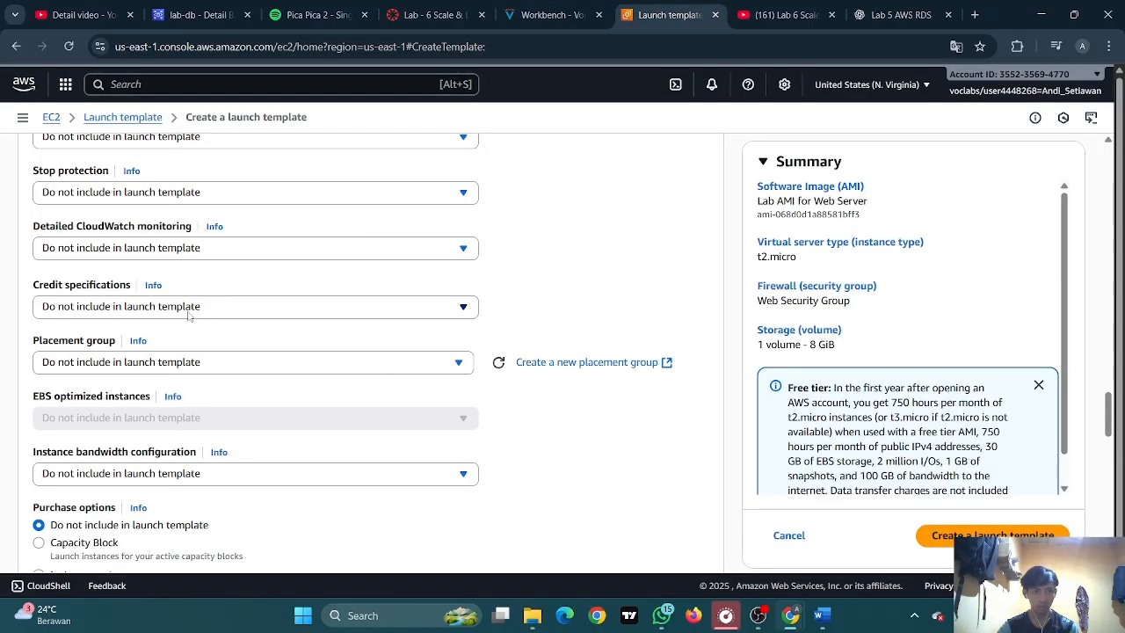
{"action": "left_click", "coordinate": [200, 250]}
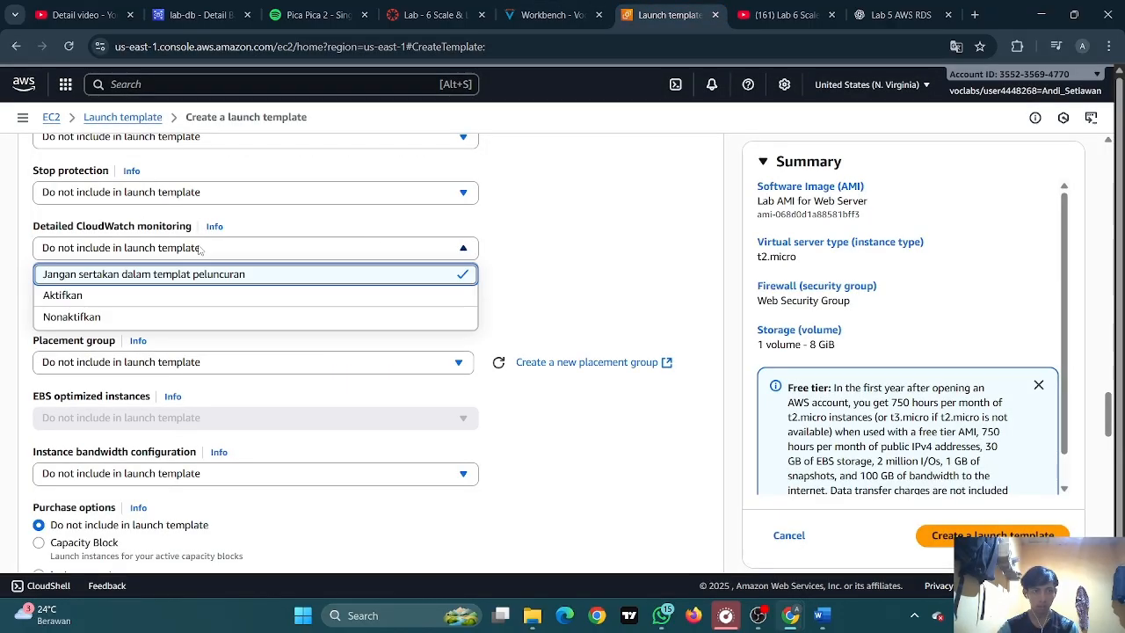
{"action": "left_click", "coordinate": [166, 300]}
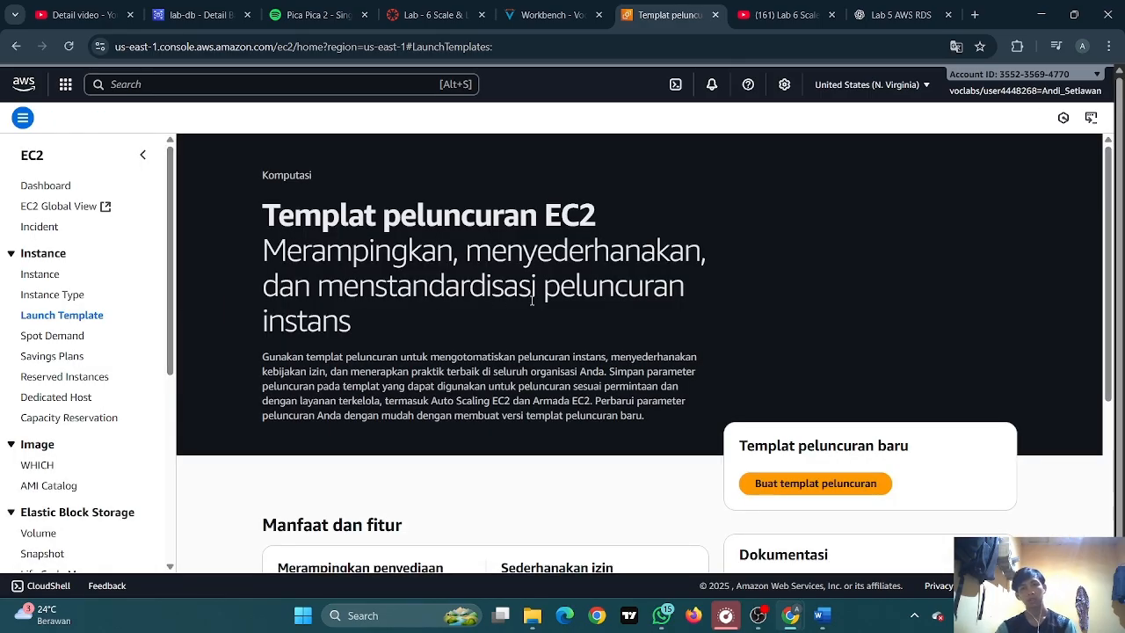
Start another blank launch template from the EC2 launch templates page
{"action": "scroll", "coordinate": [553, 301], "scroll_direction": "down", "scroll_amount": 2}
{"action": "scroll", "coordinate": [554, 301], "scroll_direction": "down", "scroll_amount": 2}
{"action": "scroll", "coordinate": [715, 321], "scroll_direction": "up", "scroll_amount": 1}
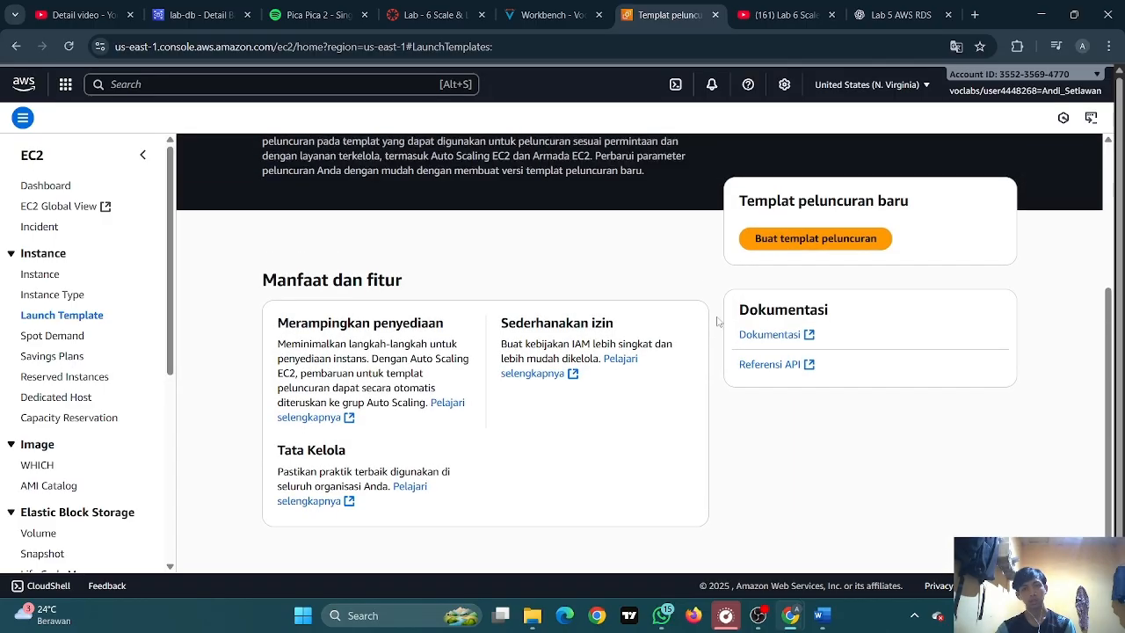
{"action": "left_click", "coordinate": [781, 293]}
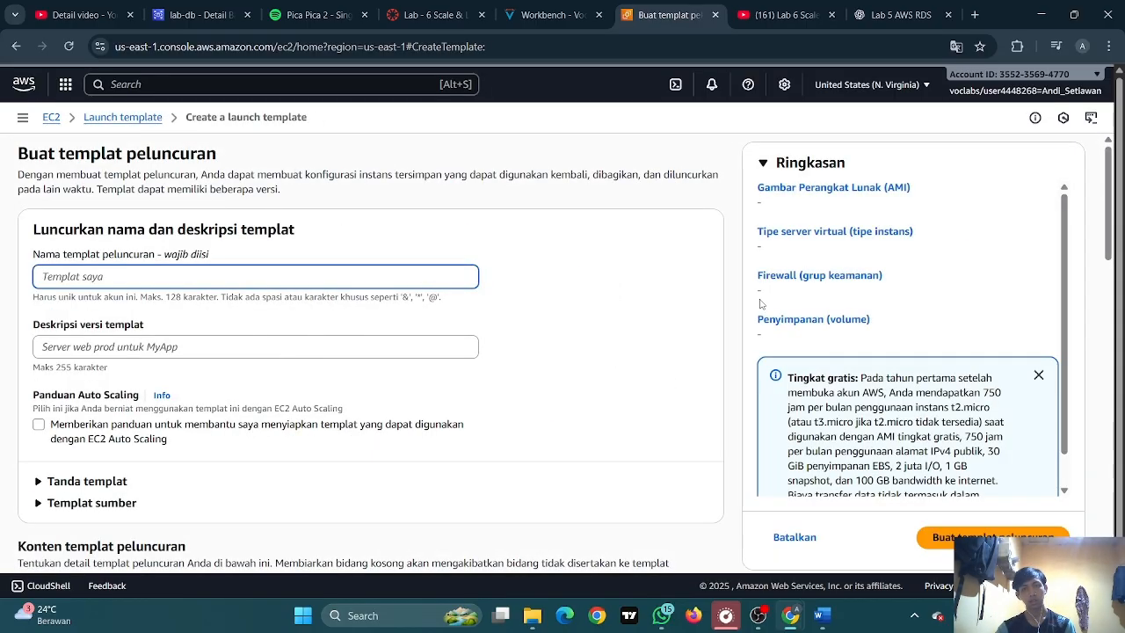
Read the lab instructions from the end of the launch template task through the Auto Scaling group setup to Task 4
{"action": "left_click", "coordinate": [552, 15]}
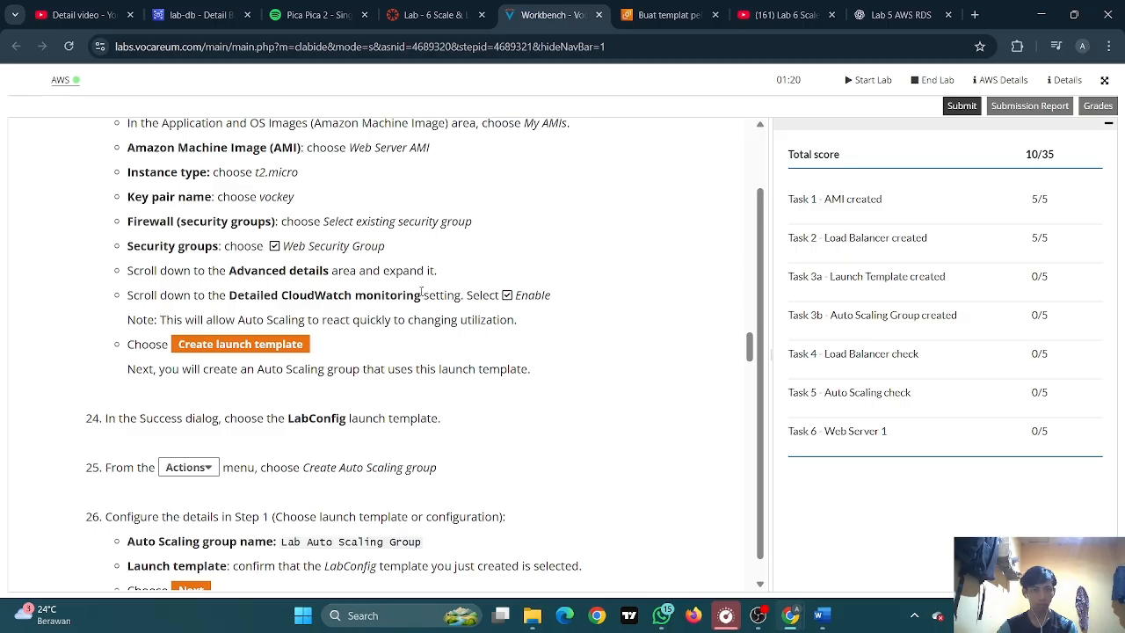
{"action": "scroll", "coordinate": [421, 294], "scroll_direction": "down", "scroll_amount": 3}
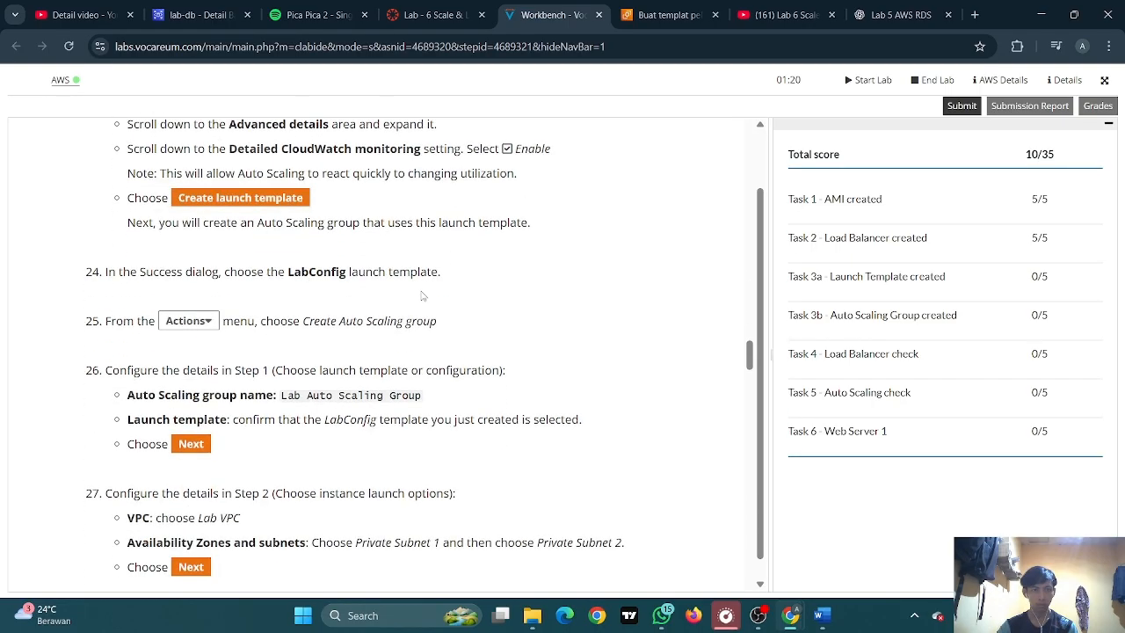
{"action": "scroll", "coordinate": [422, 295], "scroll_direction": "down", "scroll_amount": 2}
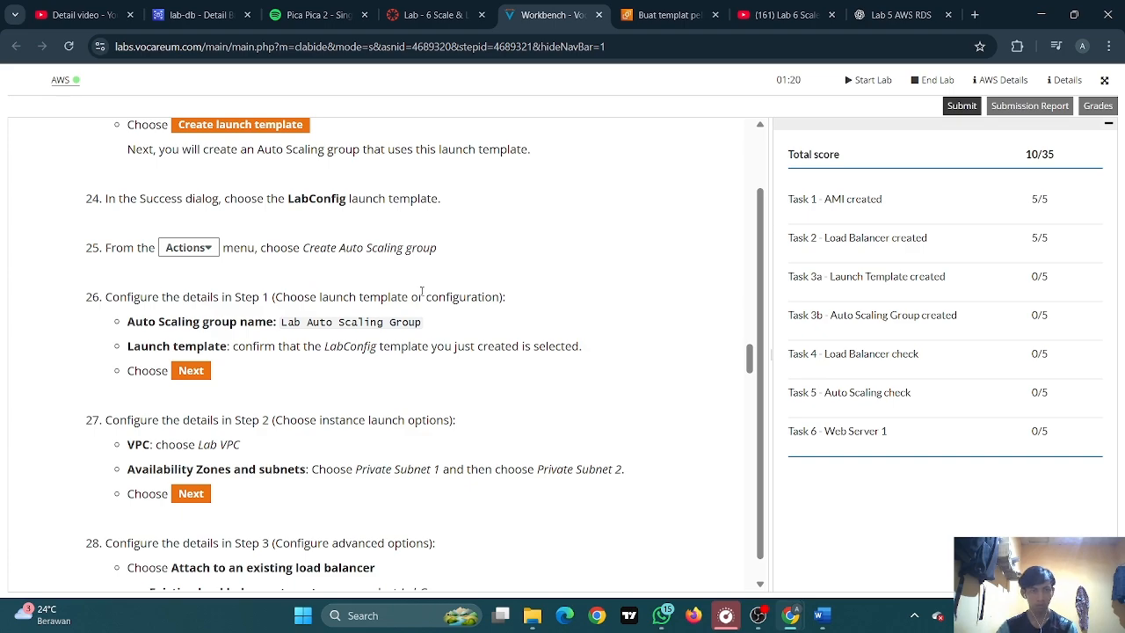
{"action": "scroll", "coordinate": [422, 290], "scroll_direction": "down", "scroll_amount": 2}
{"action": "scroll", "coordinate": [422, 296], "scroll_direction": "down", "scroll_amount": 15}
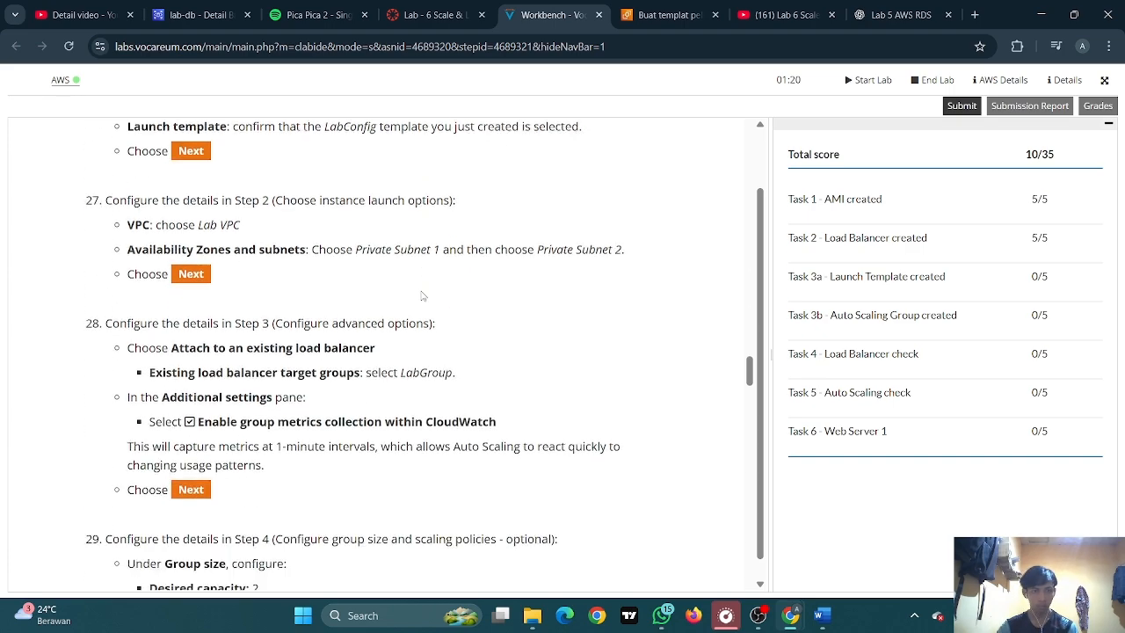
{"action": "scroll", "coordinate": [421, 296], "scroll_direction": "down", "scroll_amount": 10}
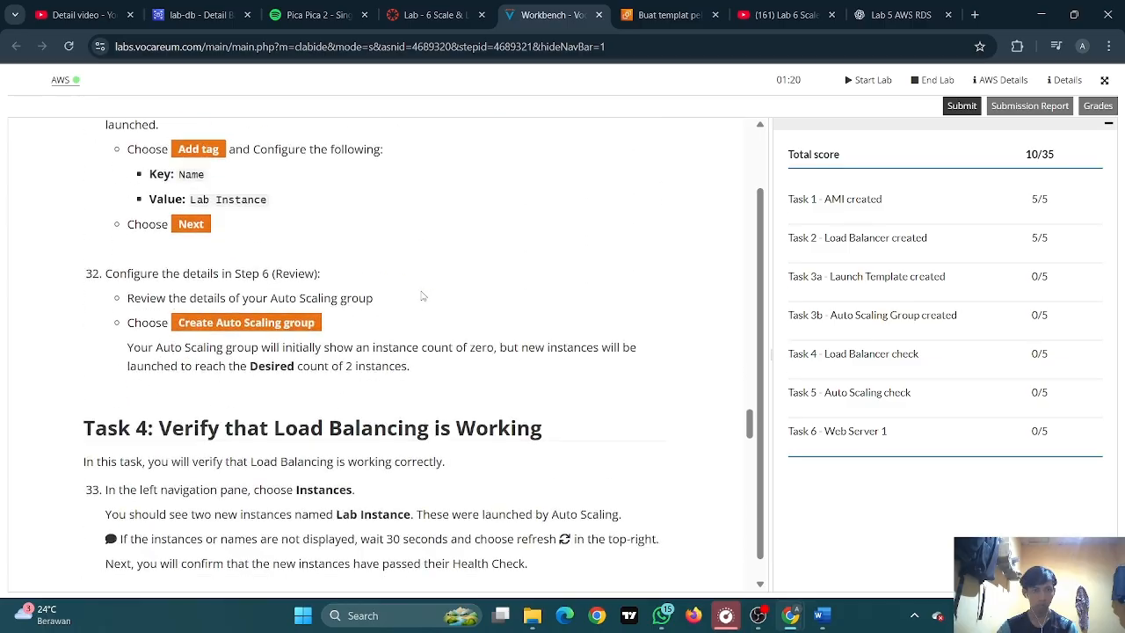
Check the lab's launch template settings, name the new template LabConfig and enable the EC2 Auto Scaling guidance
{"action": "scroll", "coordinate": [422, 296], "scroll_direction": "up", "scroll_amount": 15}
{"action": "scroll", "coordinate": [422, 296], "scroll_direction": "up", "scroll_amount": 12}
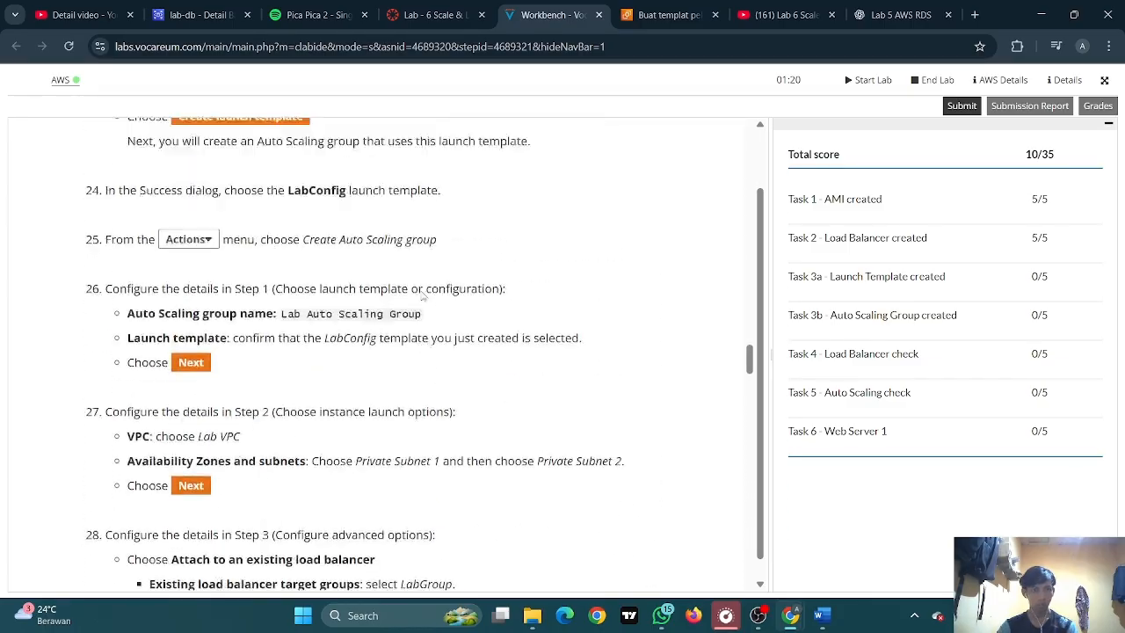
{"action": "scroll", "coordinate": [422, 296], "scroll_direction": "down", "scroll_amount": 3}
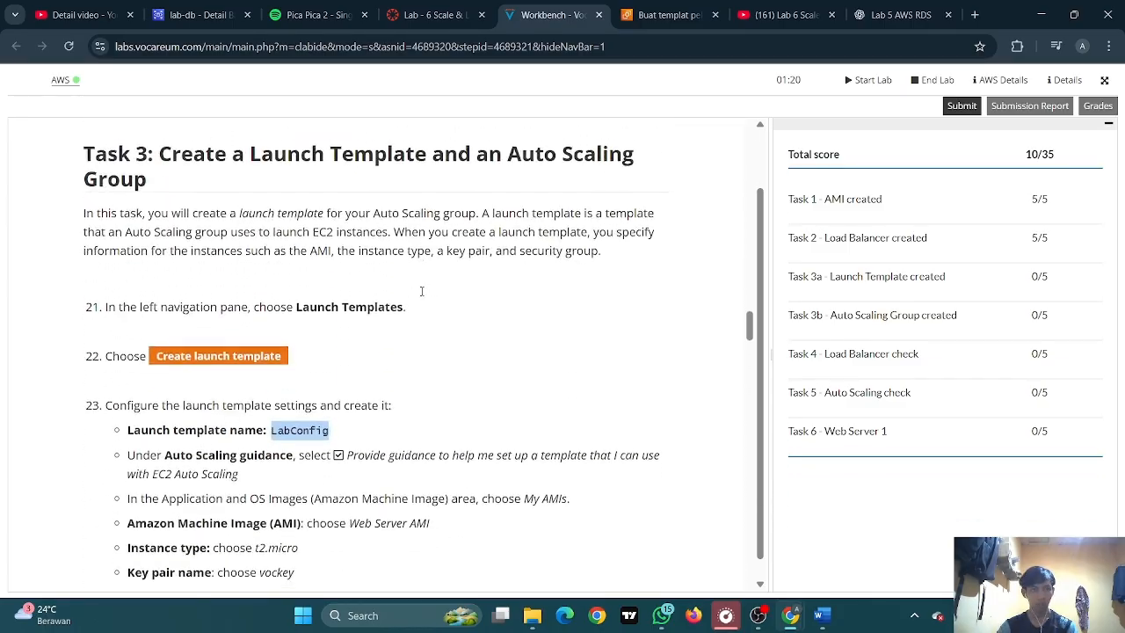
{"action": "left_click", "coordinate": [642, 10]}
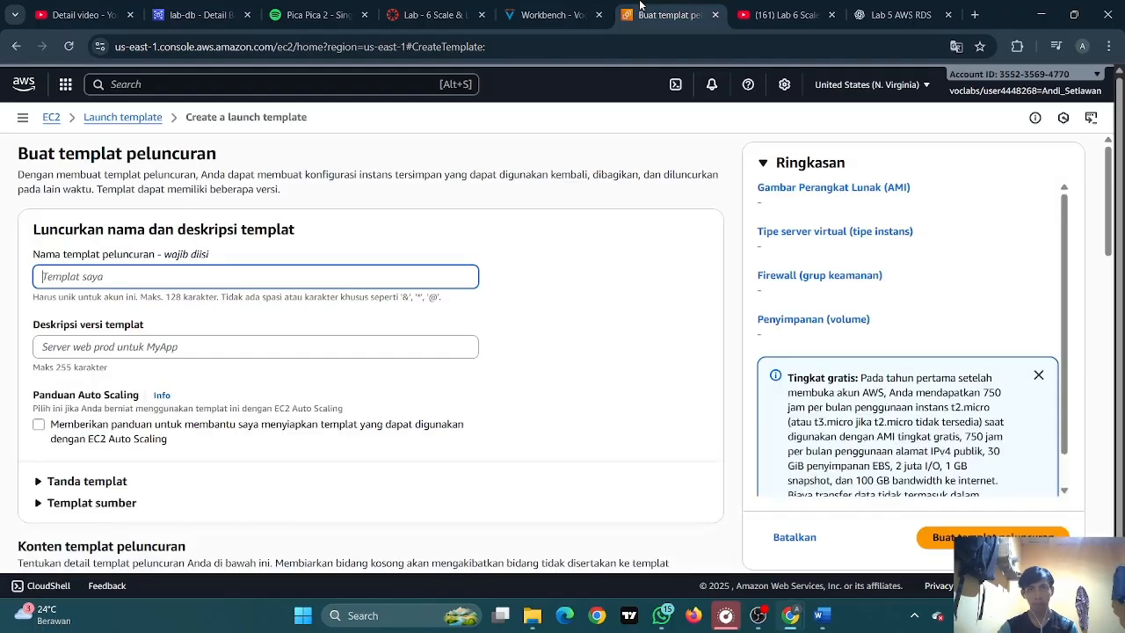
{"action": "type", "text": "LabConfig"}
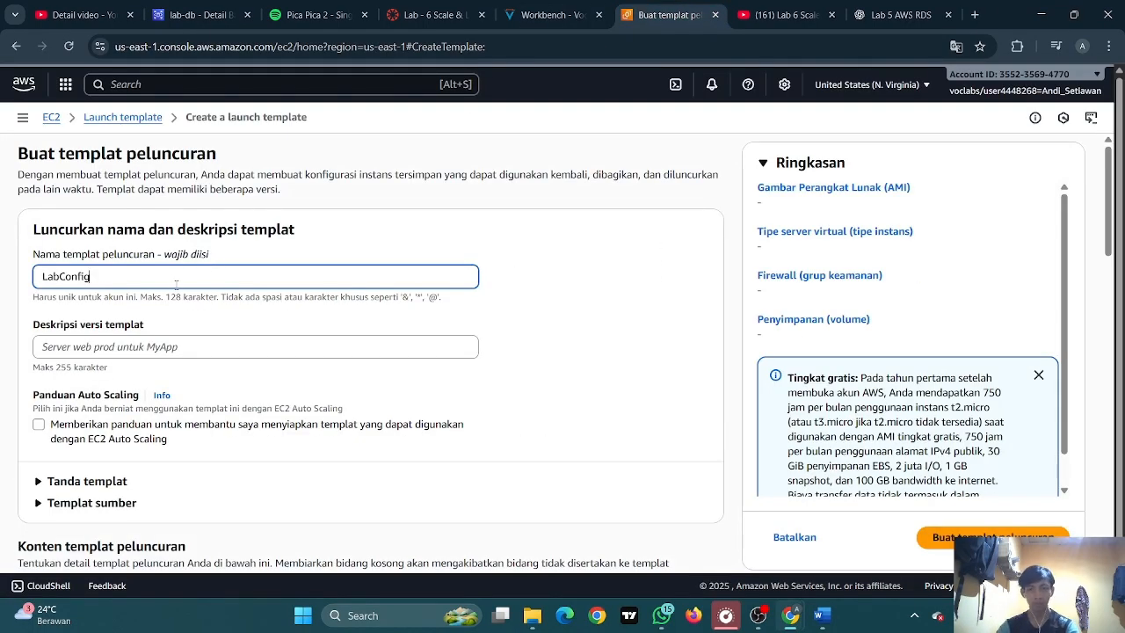
{"action": "left_click", "coordinate": [175, 347]}
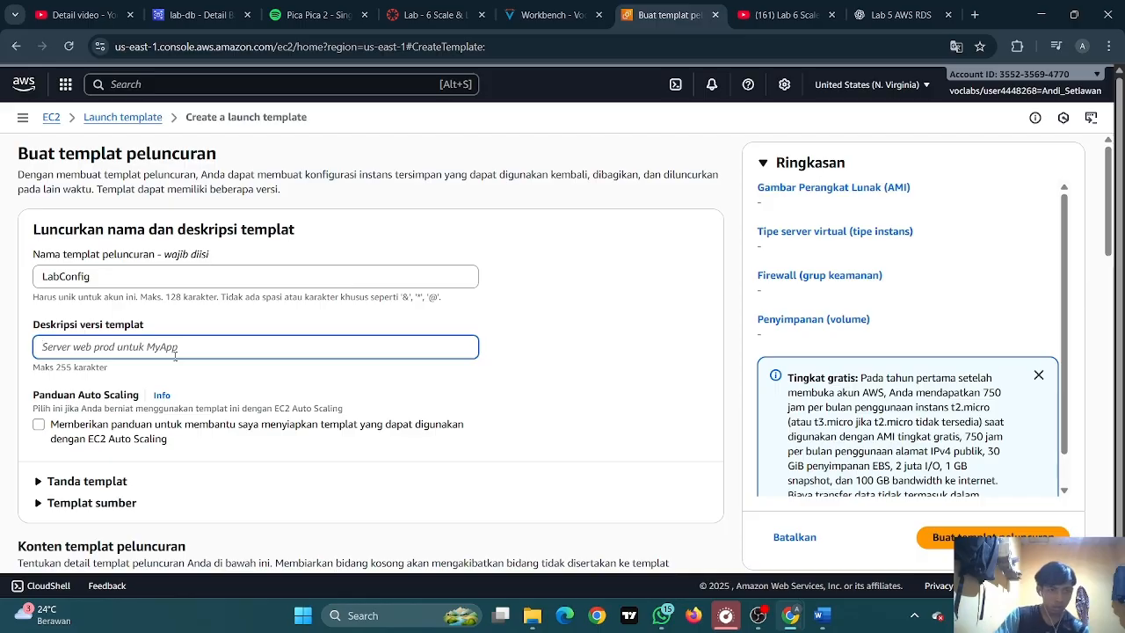
{"action": "scroll", "coordinate": [141, 366], "scroll_direction": "down", "scroll_amount": 1}
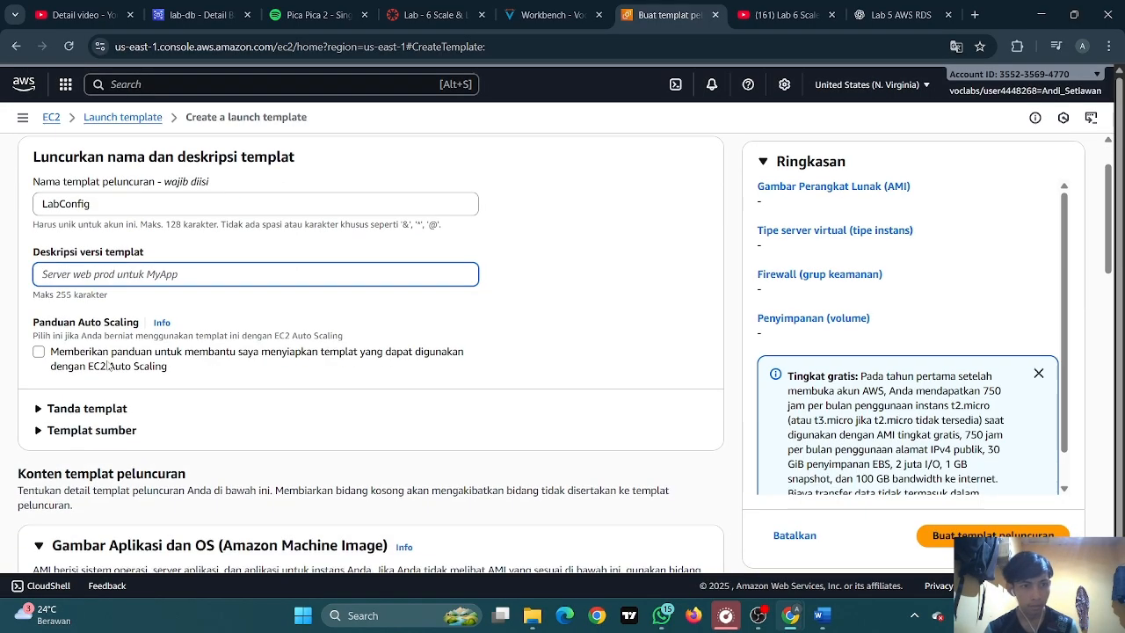
{"action": "left_click", "coordinate": [38, 352]}
Choose WebServerAMI from the account's own AMIs as the template's machine image
{"action": "scroll", "coordinate": [243, 282], "scroll_direction": "down", "scroll_amount": 3}
{"action": "scroll", "coordinate": [217, 297], "scroll_direction": "down", "scroll_amount": 1}
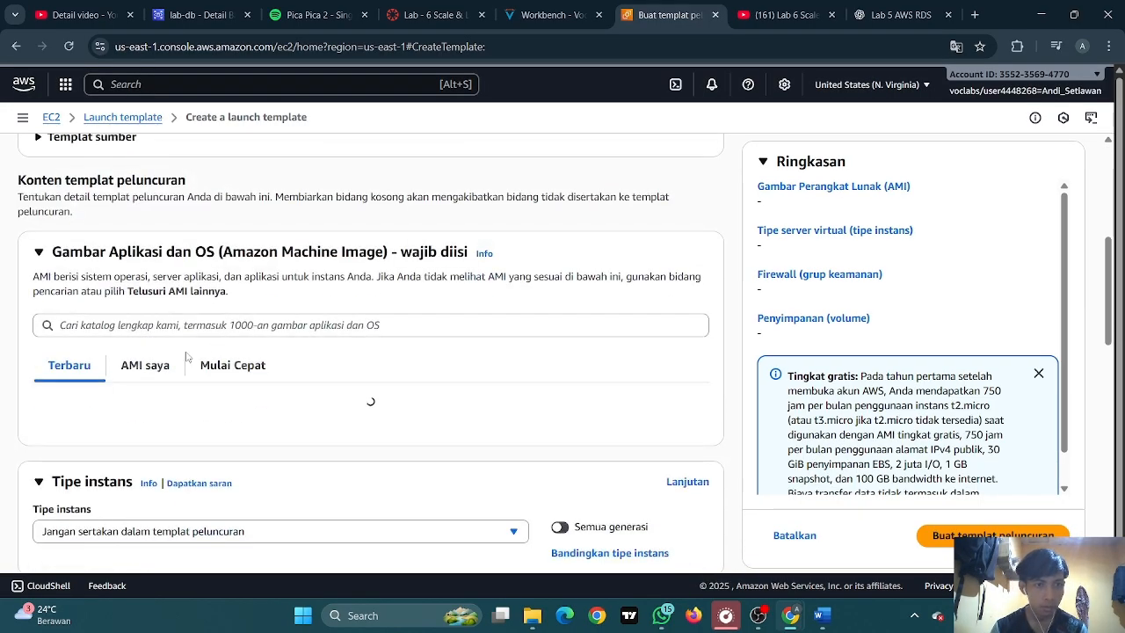
{"action": "left_click", "coordinate": [159, 365]}
{"action": "scroll", "coordinate": [194, 307], "scroll_direction": "down", "scroll_amount": 2}
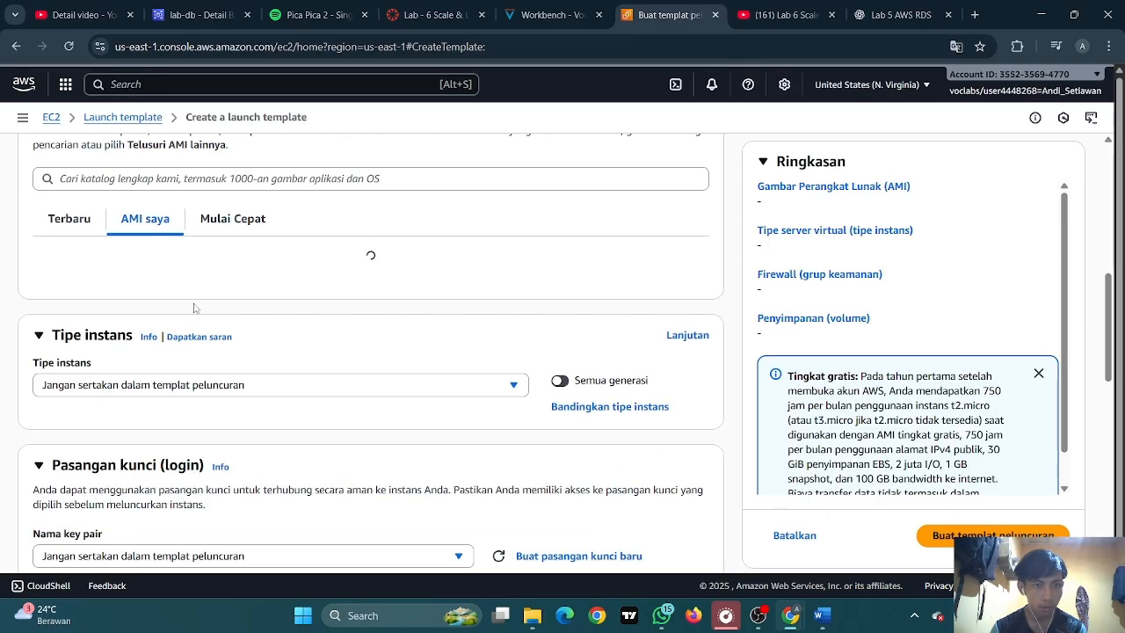
{"action": "scroll", "coordinate": [322, 312], "scroll_direction": "down", "scroll_amount": 1}
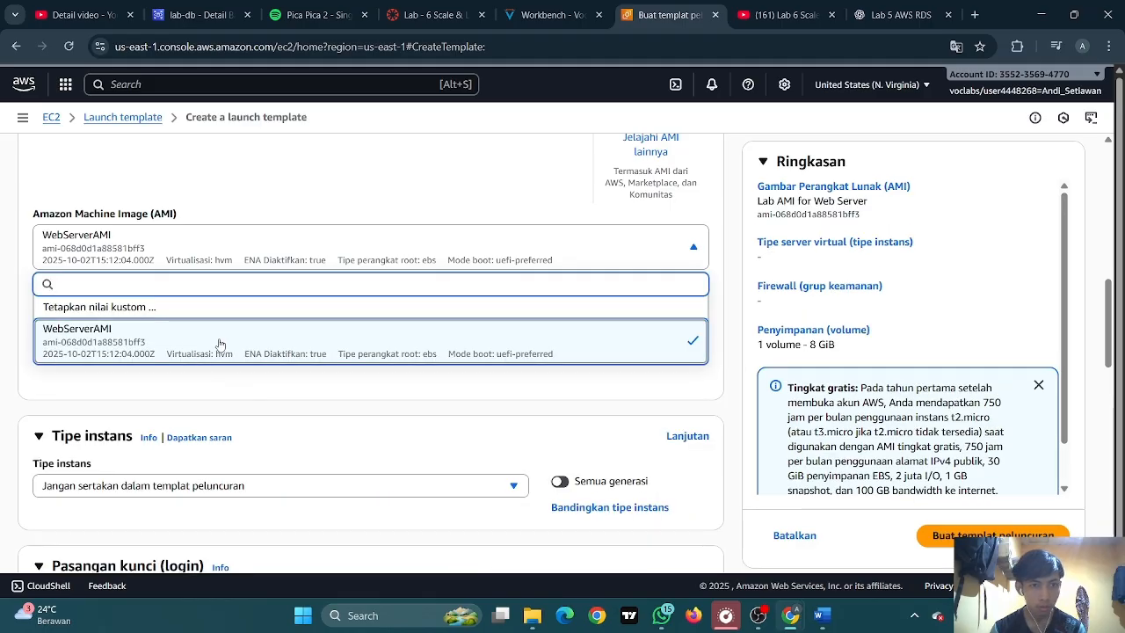
Set the template's instance type to t2.micro and its key pair to vockey
{"action": "scroll", "coordinate": [202, 338], "scroll_direction": "down", "scroll_amount": 3}
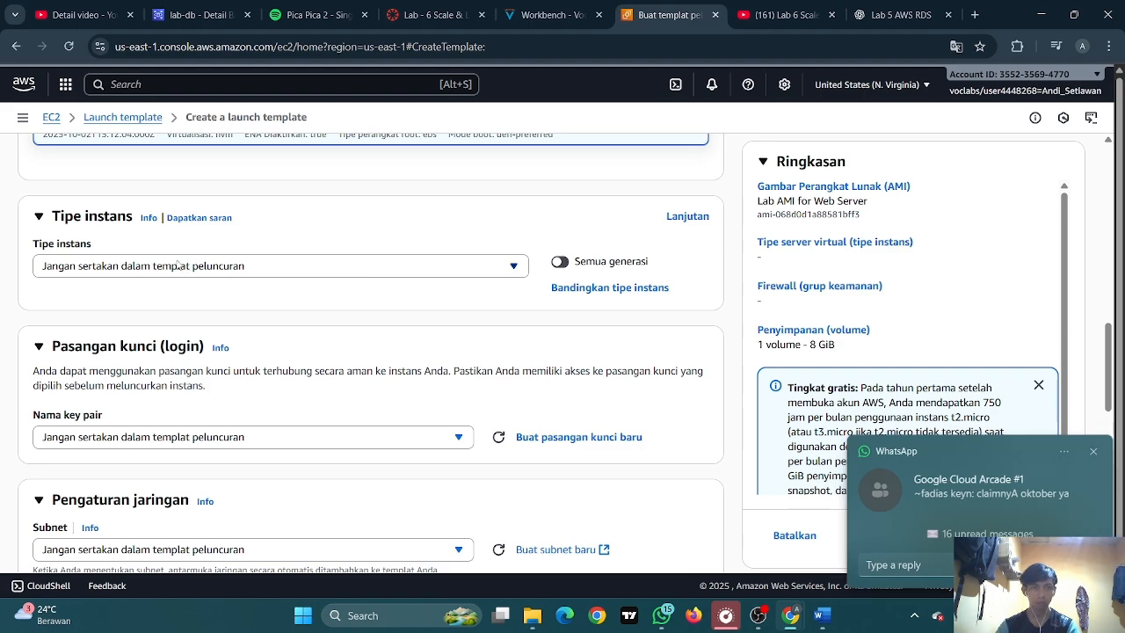
{"action": "left_click", "coordinate": [179, 265]}
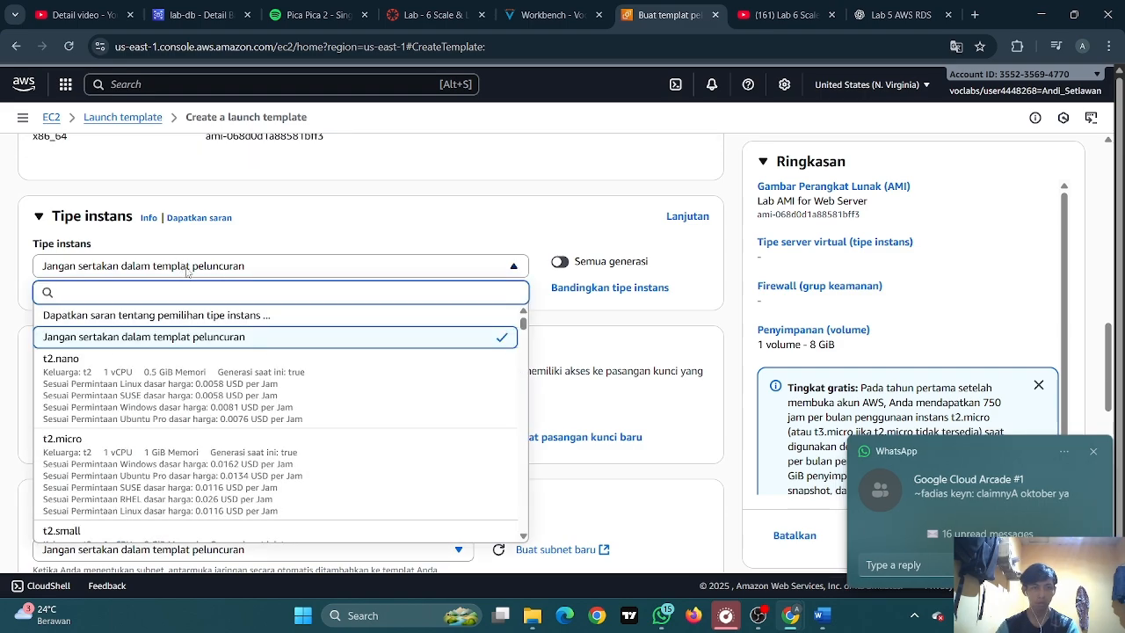
{"action": "left_click", "coordinate": [128, 465]}
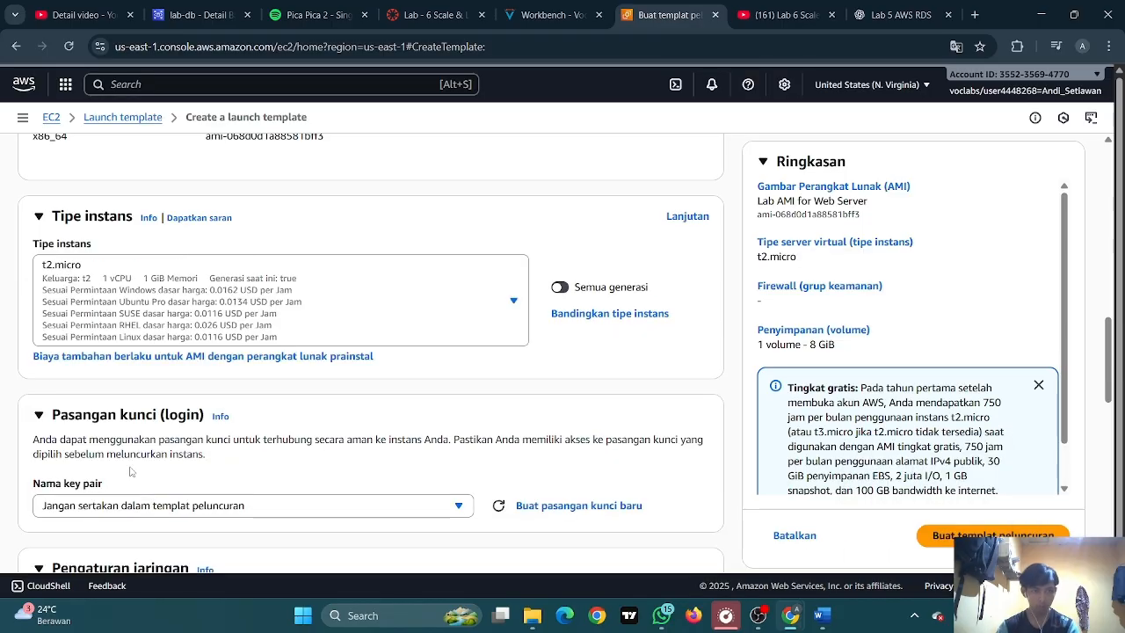
{"action": "scroll", "coordinate": [152, 331], "scroll_direction": "down", "scroll_amount": 2}
{"action": "left_click", "coordinate": [141, 358]}
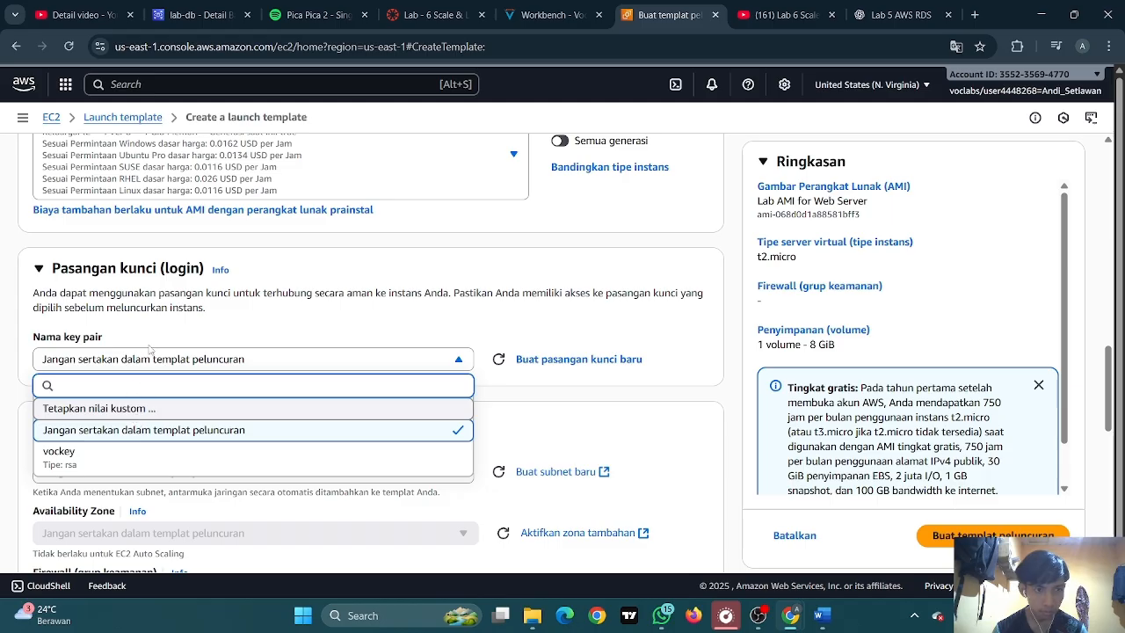
{"action": "left_click", "coordinate": [132, 453]}
Assign the existing Web Security Group to the template's network settings
{"action": "scroll", "coordinate": [132, 365], "scroll_direction": "down", "scroll_amount": 4}
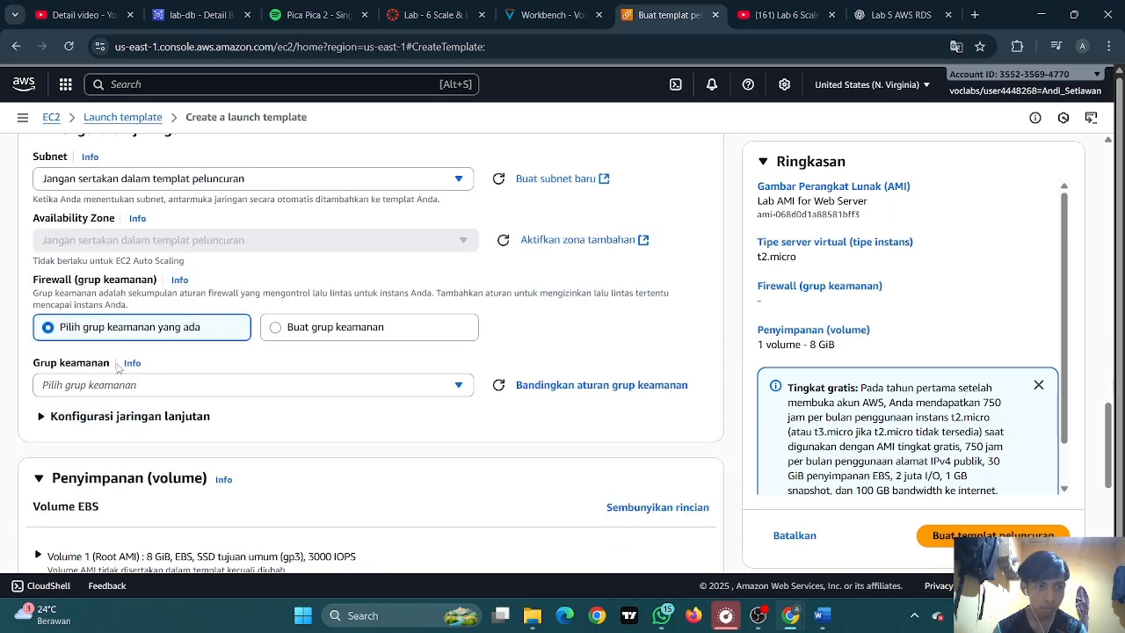
{"action": "scroll", "coordinate": [127, 366], "scroll_direction": "up", "scroll_amount": 1}
{"action": "scroll", "coordinate": [118, 368], "scroll_direction": "down", "scroll_amount": 2}
{"action": "scroll", "coordinate": [117, 370], "scroll_direction": "down", "scroll_amount": 1}
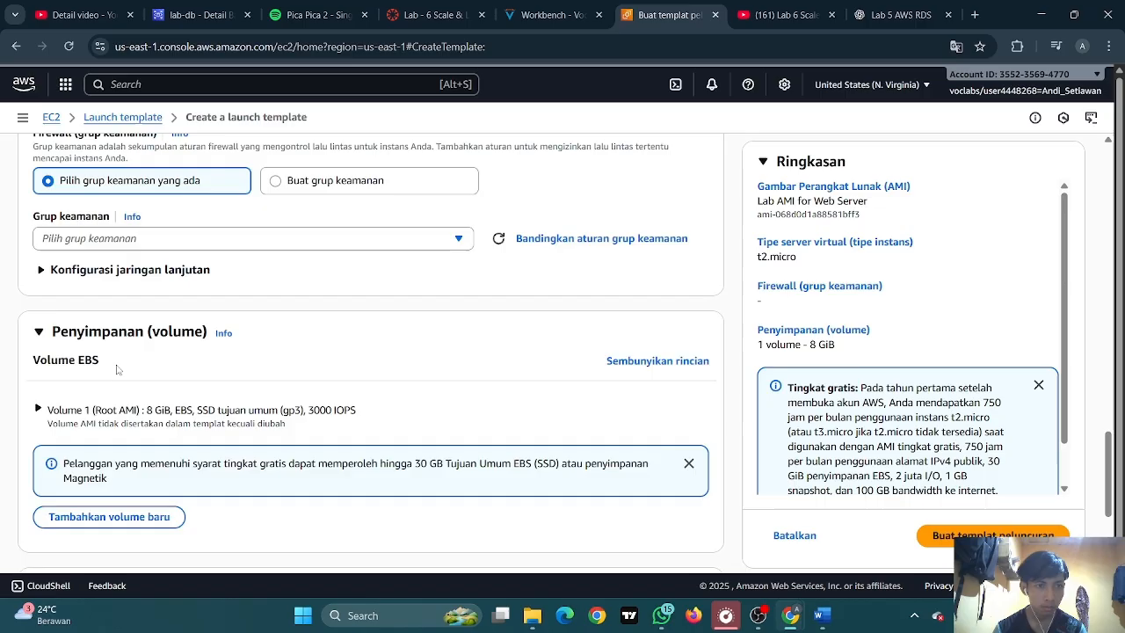
{"action": "left_click", "coordinate": [158, 239]}
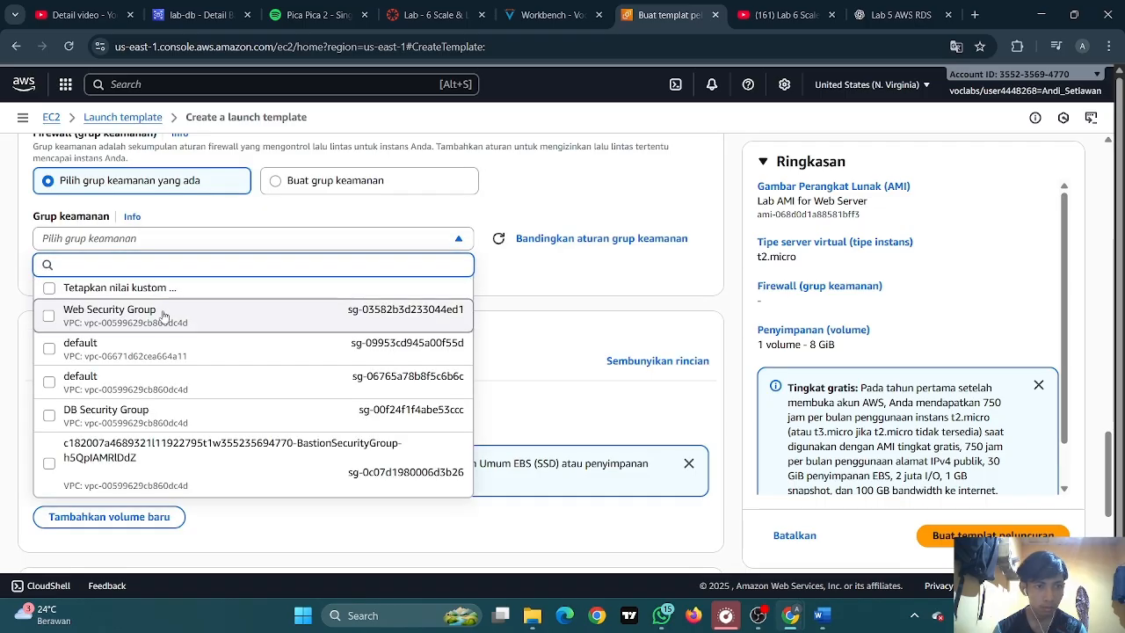
{"action": "left_click", "coordinate": [50, 318]}
{"action": "scroll", "coordinate": [137, 315], "scroll_direction": "up", "scroll_amount": 1}
{"action": "scroll", "coordinate": [137, 315], "scroll_direction": "down", "scroll_amount": 1}
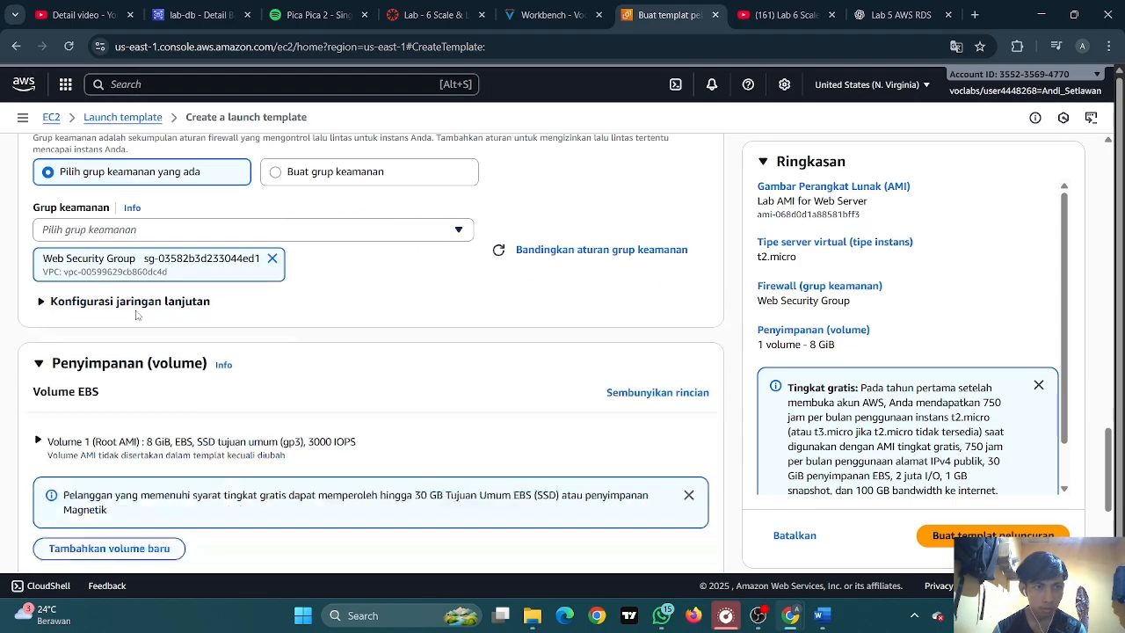
Review the storage and resource tag sections, expand the template's advanced details and look through them to the user data field
{"action": "scroll", "coordinate": [136, 315], "scroll_direction": "down", "scroll_amount": 4}
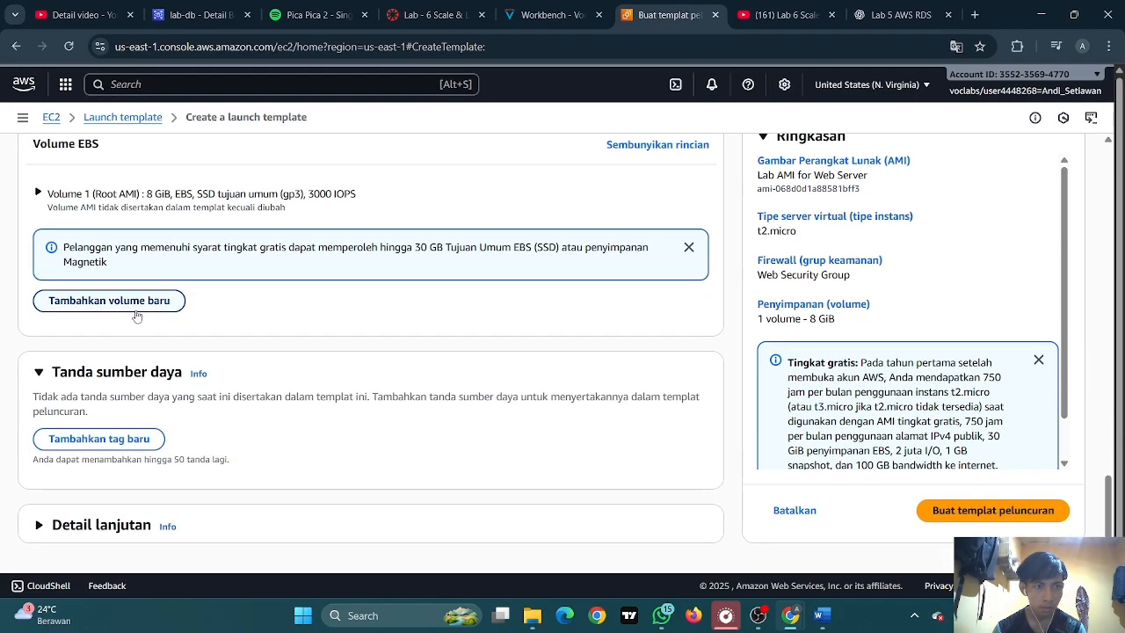
{"action": "scroll", "coordinate": [136, 315], "scroll_direction": "up", "scroll_amount": 4}
{"action": "scroll", "coordinate": [132, 319], "scroll_direction": "down", "scroll_amount": 2}
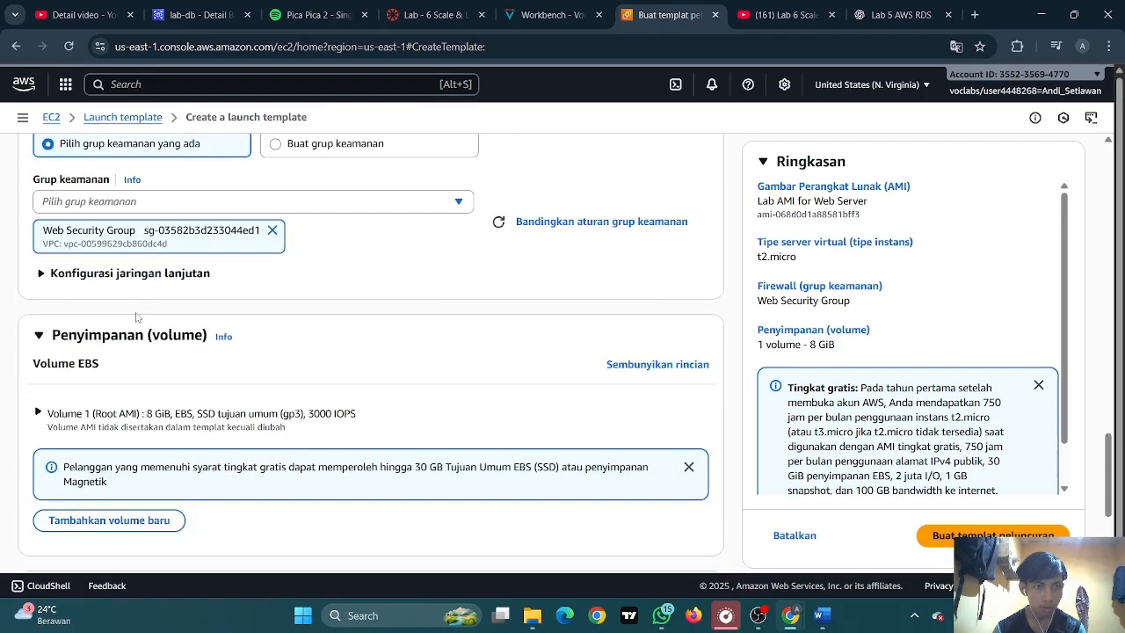
{"action": "scroll", "coordinate": [106, 316], "scroll_direction": "down", "scroll_amount": 2}
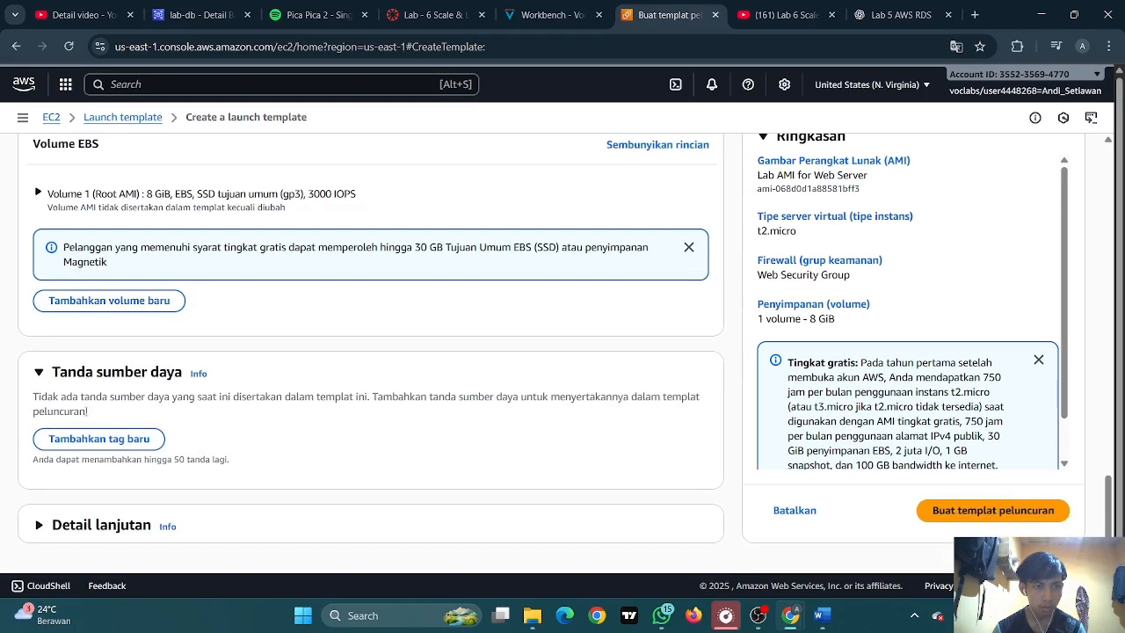
{"action": "left_click", "coordinate": [79, 525]}
{"action": "scroll", "coordinate": [210, 369], "scroll_direction": "down", "scroll_amount": 3}
{"action": "scroll", "coordinate": [211, 378], "scroll_direction": "down", "scroll_amount": 10}
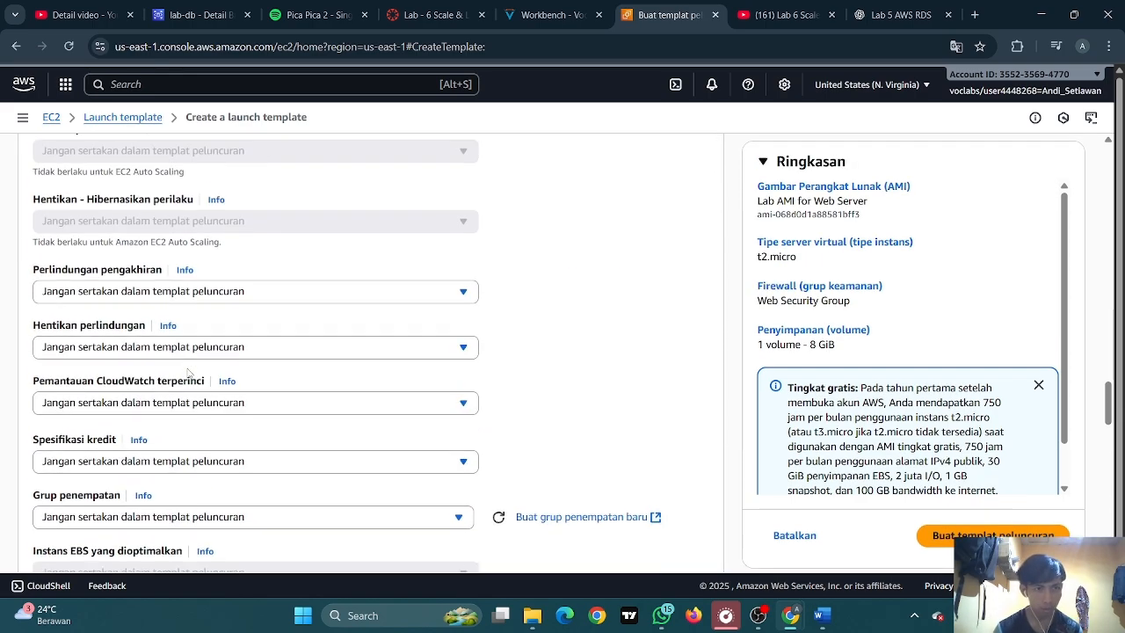
{"action": "scroll", "coordinate": [185, 379], "scroll_direction": "down", "scroll_amount": 8}
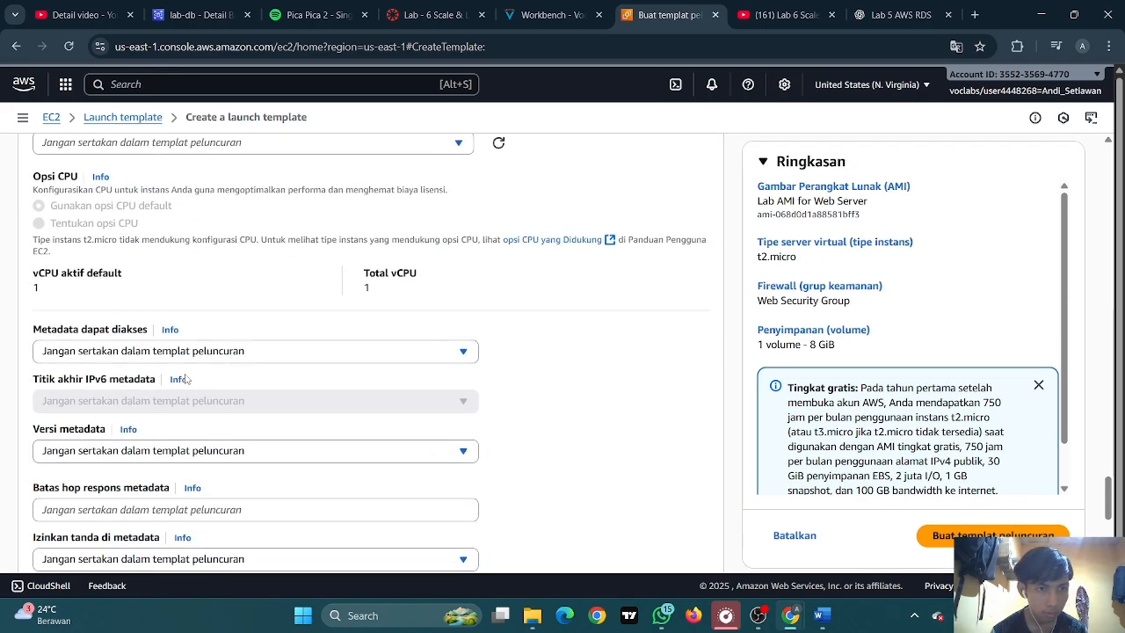
{"action": "scroll", "coordinate": [186, 379], "scroll_direction": "down", "scroll_amount": 1}
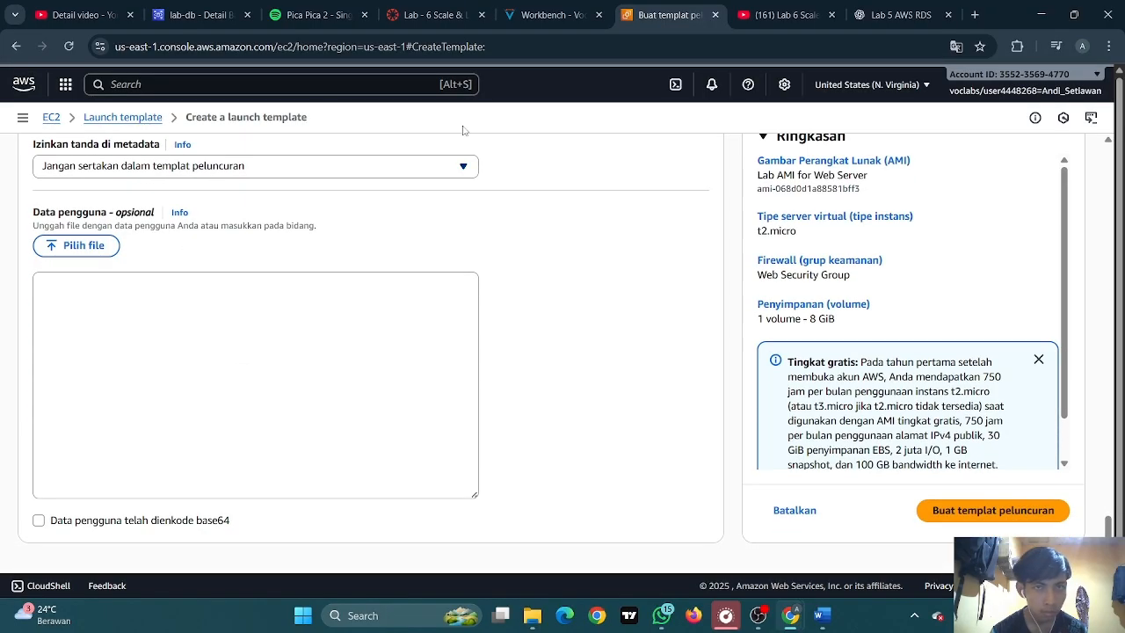
Compare the lab's launch template instructions, including the Detailed CloudWatch monitoring setting, with the form's advanced details
{"action": "left_click", "coordinate": [552, 15]}
{"action": "scroll", "coordinate": [331, 220], "scroll_direction": "down", "scroll_amount": 3}
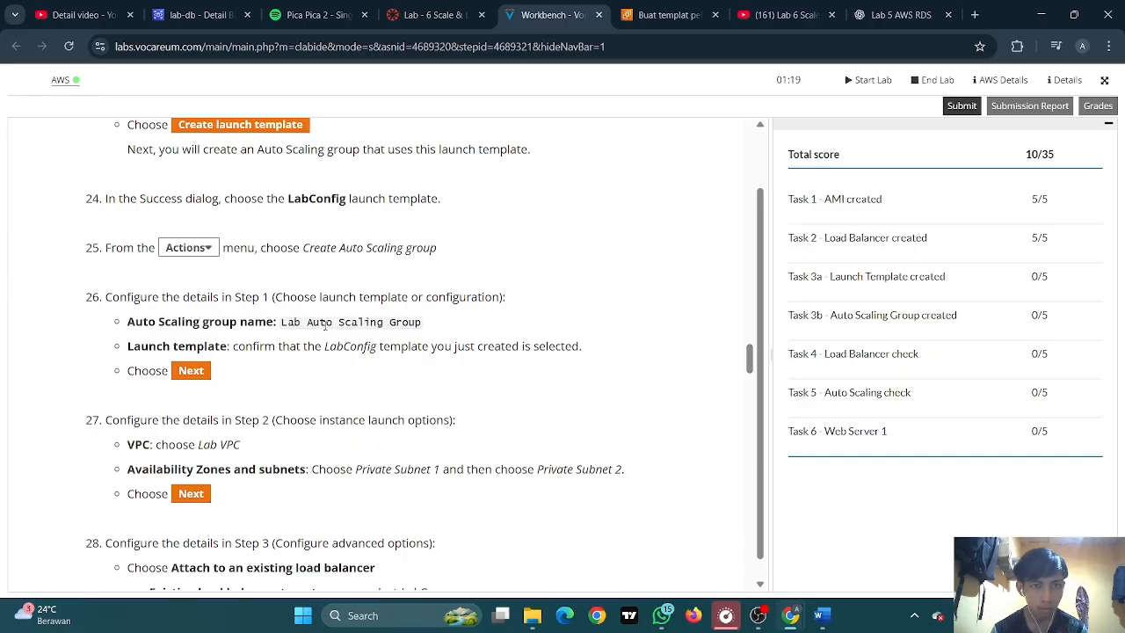
{"action": "scroll", "coordinate": [297, 339], "scroll_direction": "up", "scroll_amount": 5}
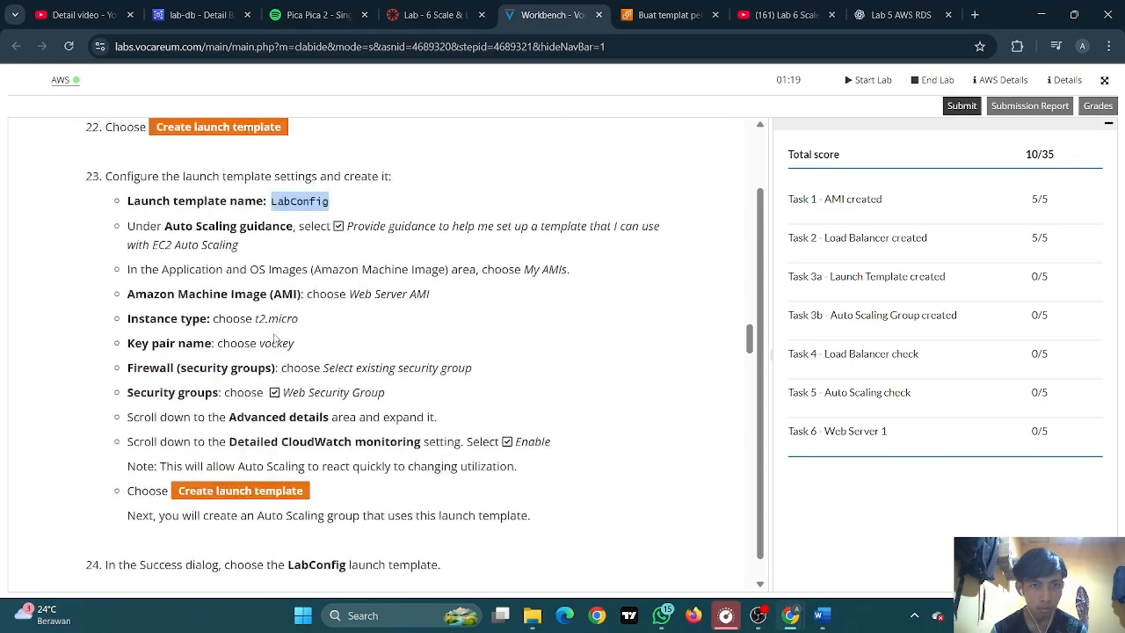
{"action": "scroll", "coordinate": [275, 339], "scroll_direction": "down", "scroll_amount": 3}
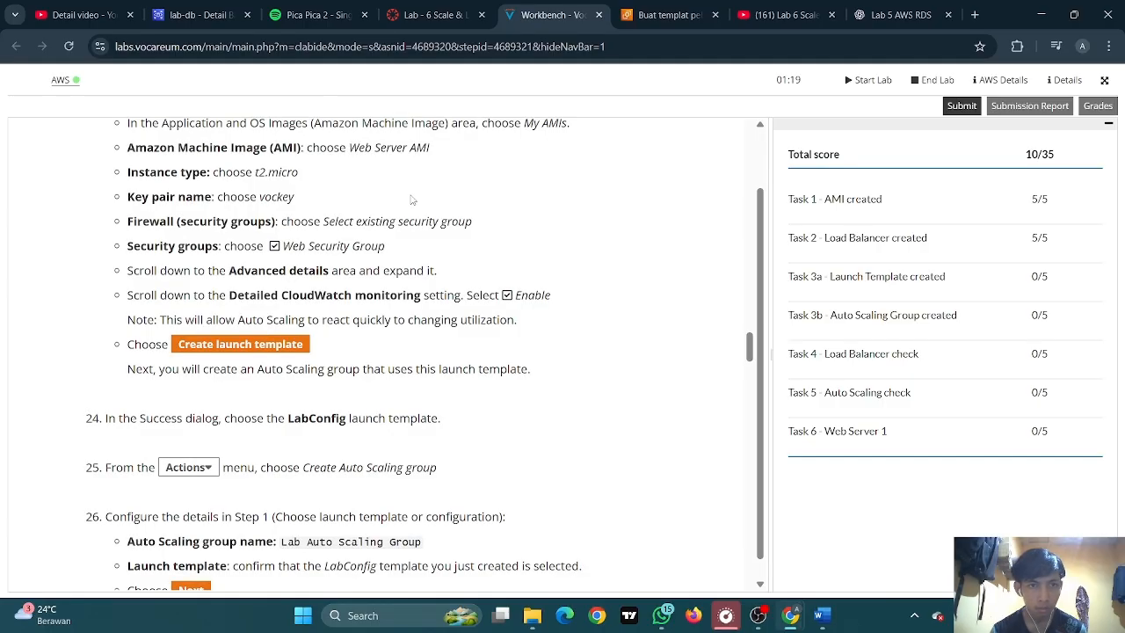
{"action": "key", "text": "ctrl+Tab"}
{"action": "scroll", "coordinate": [372, 246], "scroll_direction": "up", "scroll_amount": 3}
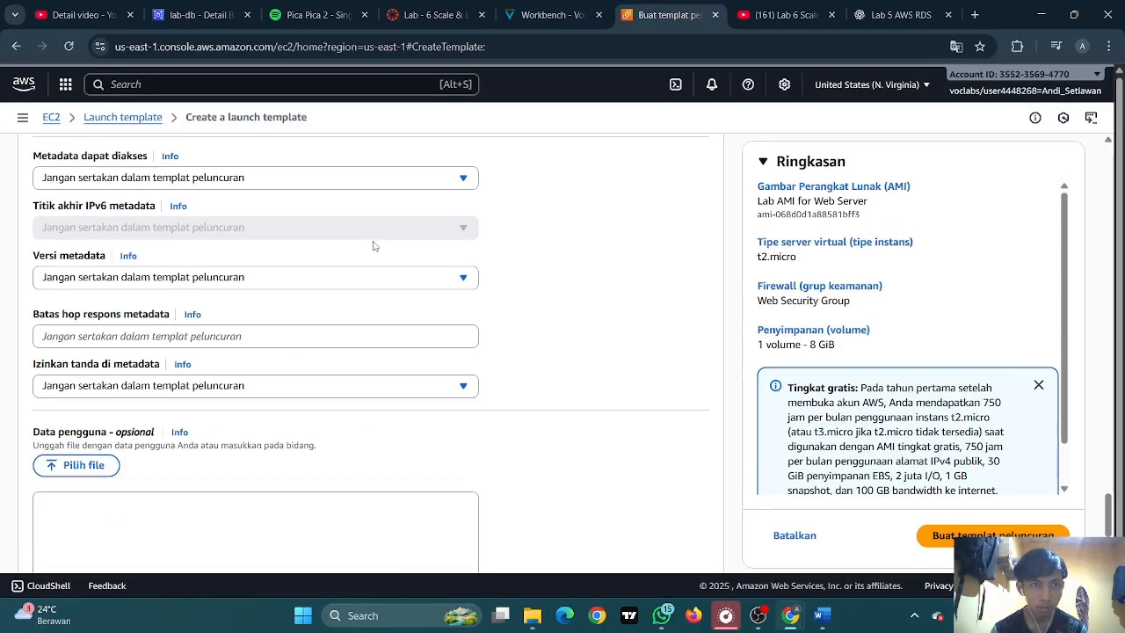
{"action": "scroll", "coordinate": [373, 246], "scroll_direction": "up", "scroll_amount": 1}
Read the lab instructions for configuring the Auto Scaling group through Task 4, and recheck the end of the launch template task
{"action": "left_click", "coordinate": [549, 15]}
{"action": "scroll", "coordinate": [329, 349], "scroll_direction": "down", "scroll_amount": 7}
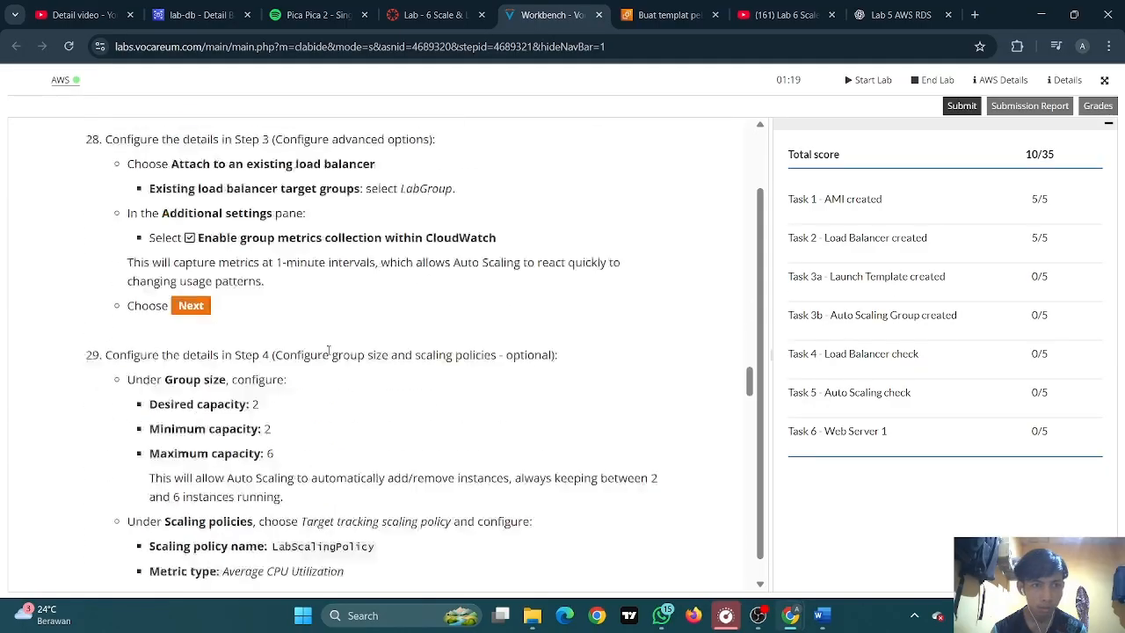
{"action": "scroll", "coordinate": [328, 350], "scroll_direction": "down", "scroll_amount": 14}
{"action": "scroll", "coordinate": [326, 354], "scroll_direction": "up", "scroll_amount": 4}
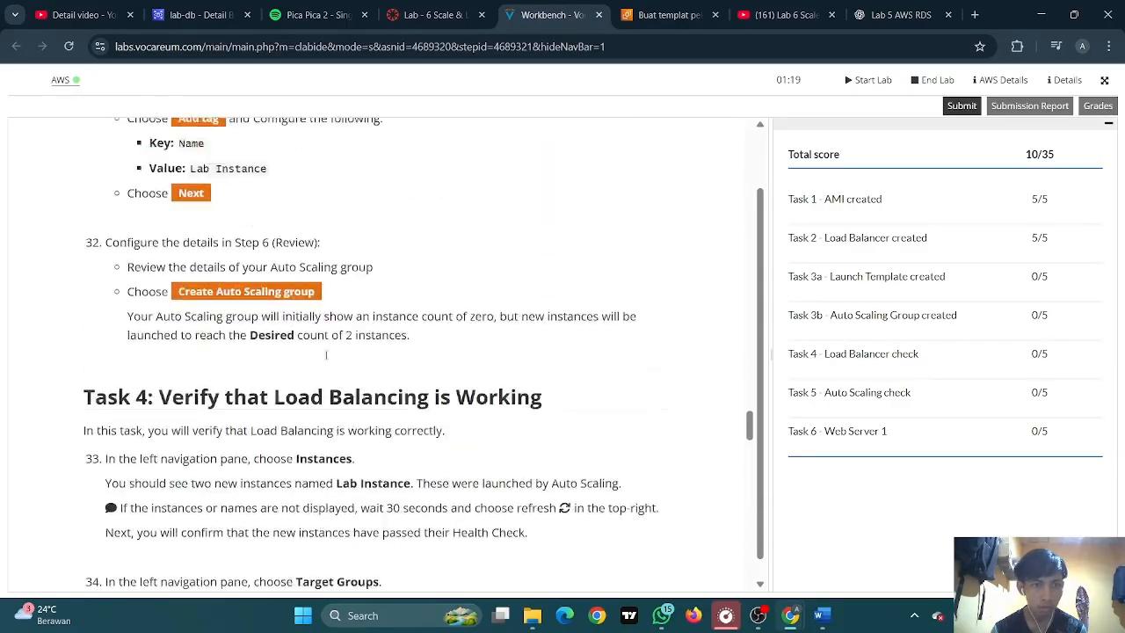
{"action": "scroll", "coordinate": [326, 354], "scroll_direction": "up", "scroll_amount": 10}
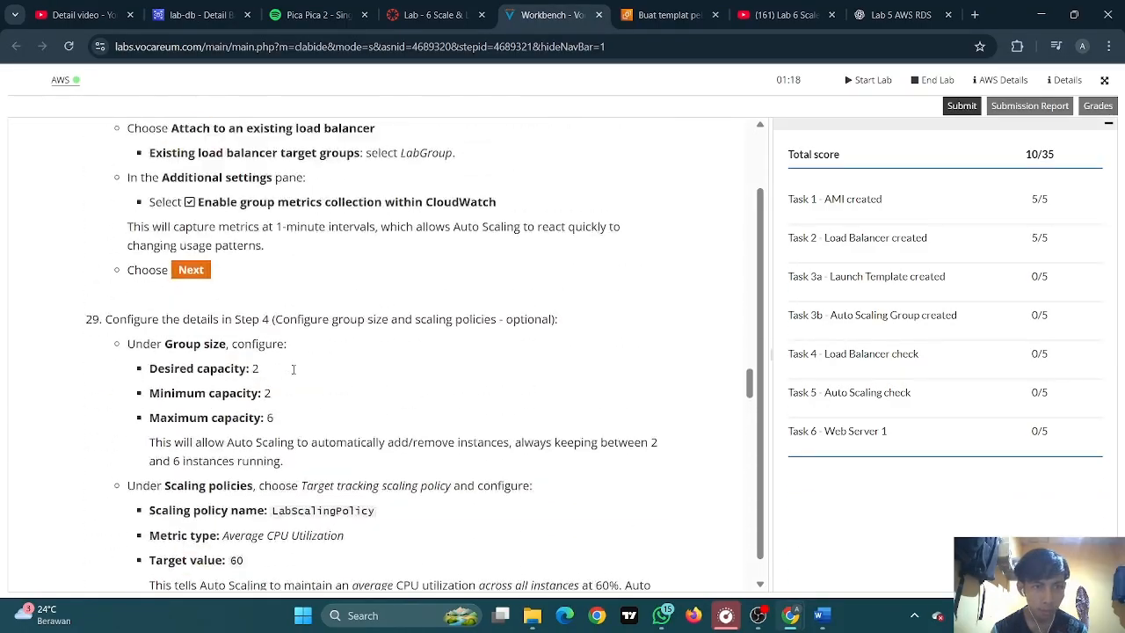
{"action": "scroll", "coordinate": [293, 369], "scroll_direction": "down", "scroll_amount": 2}
{"action": "scroll", "coordinate": [296, 369], "scroll_direction": "up", "scroll_amount": 7}
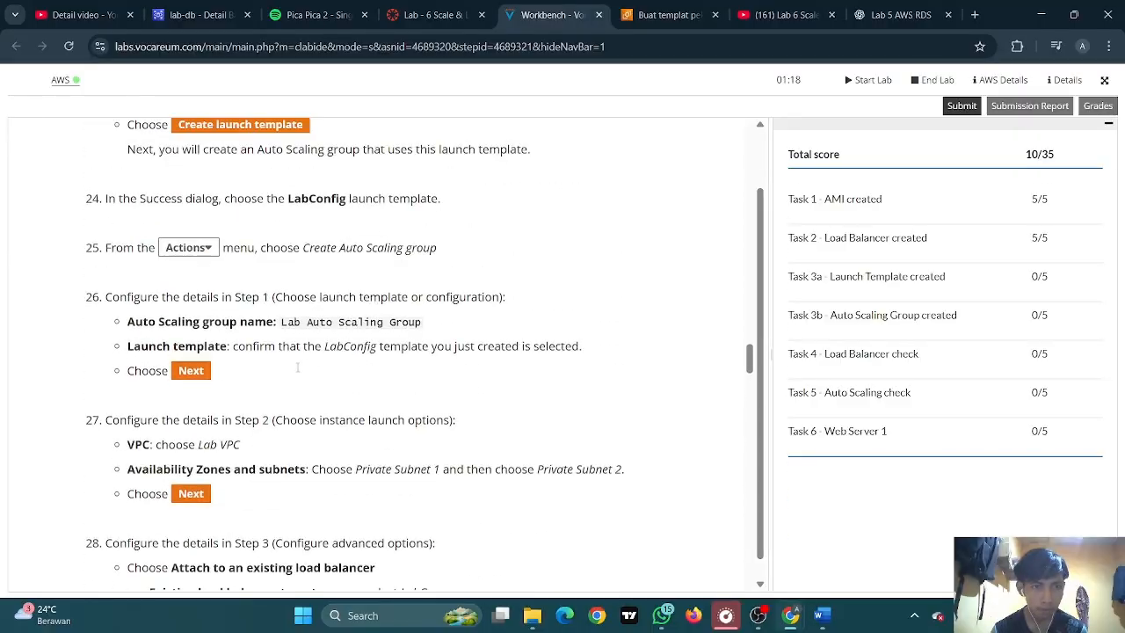
{"action": "scroll", "coordinate": [297, 367], "scroll_direction": "up", "scroll_amount": 4}
{"action": "scroll", "coordinate": [296, 371], "scroll_direction": "down", "scroll_amount": 4}
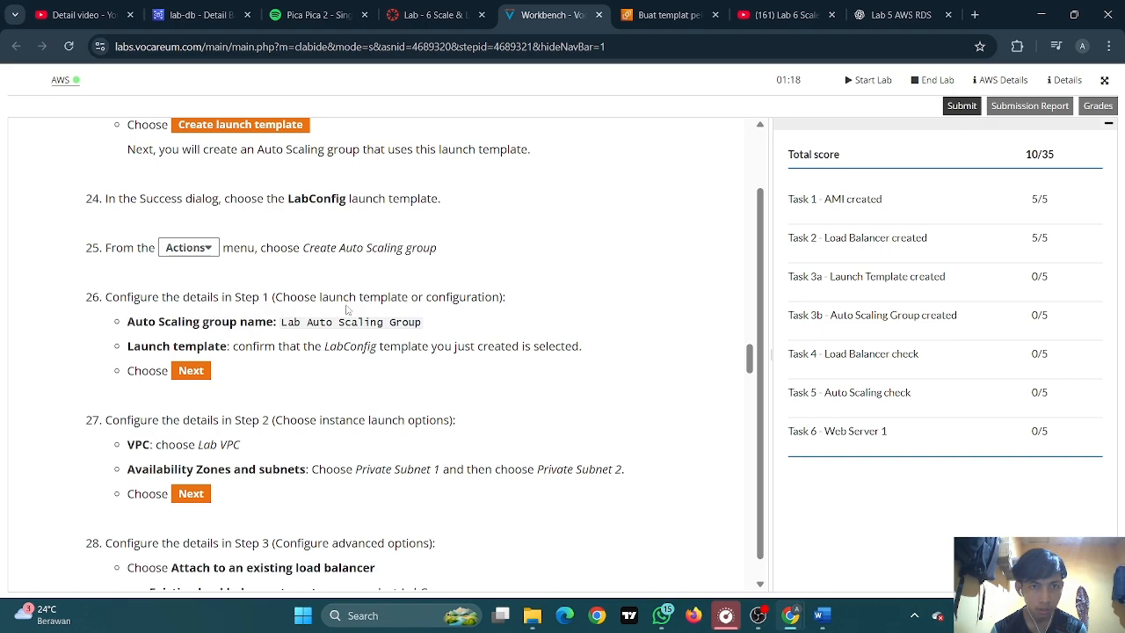
{"action": "scroll", "coordinate": [347, 309], "scroll_direction": "up", "scroll_amount": 1}
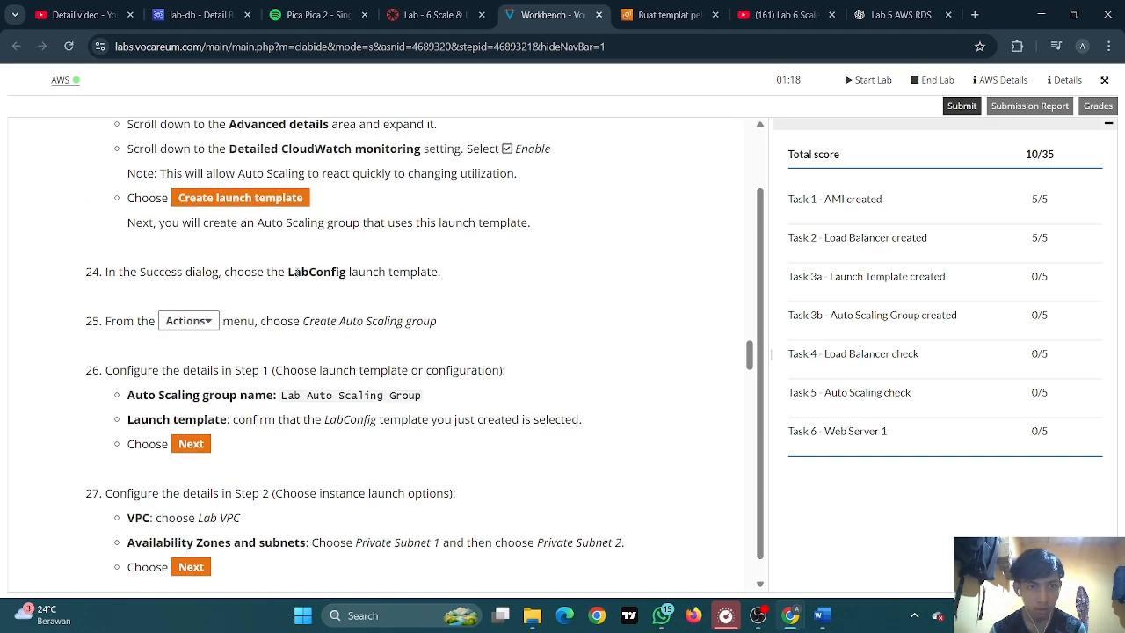
Return to the launch template form at its advanced details and translate the page into English
{"action": "left_click", "coordinate": [634, 5]}
{"action": "left_click", "coordinate": [428, 6]}
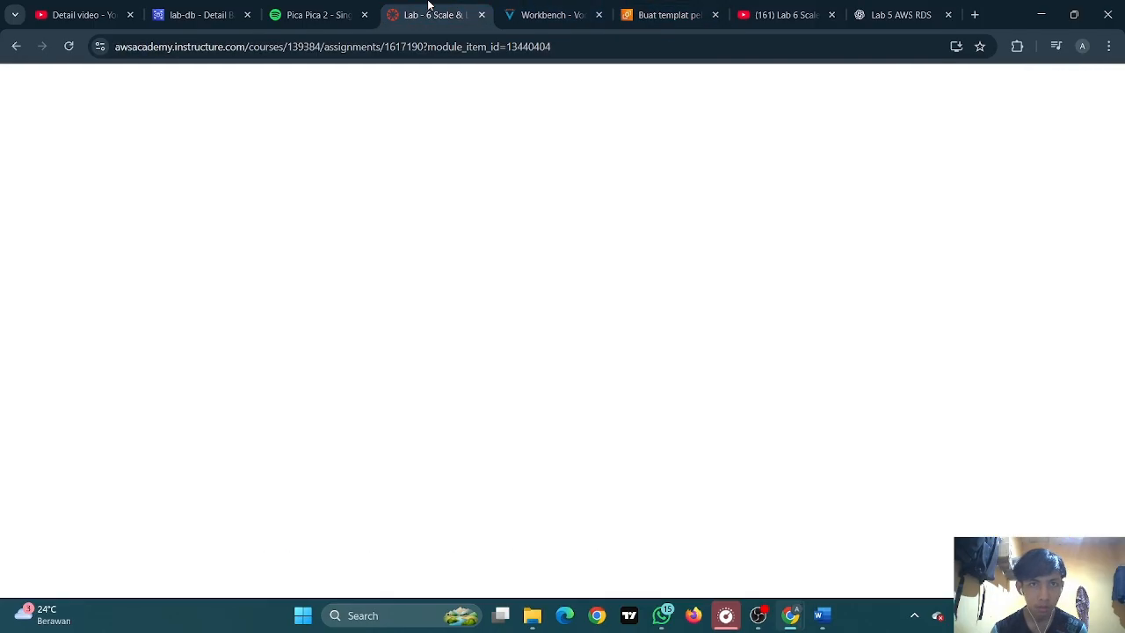
{"action": "left_click", "coordinate": [664, 9]}
{"action": "scroll", "coordinate": [352, 264], "scroll_direction": "down", "scroll_amount": 3}
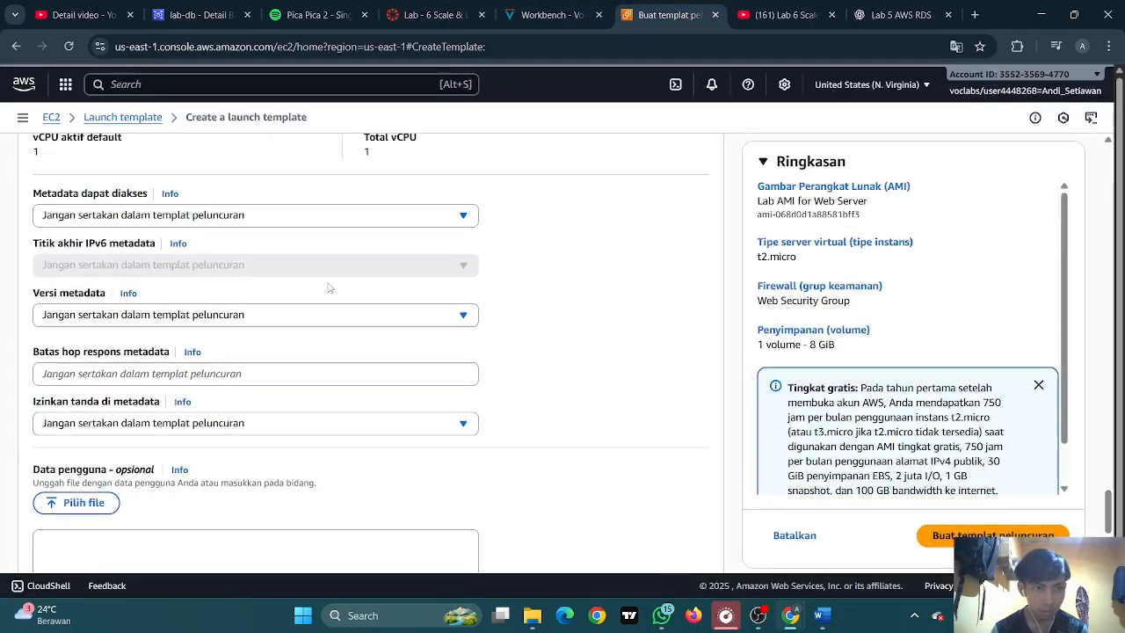
{"action": "scroll", "coordinate": [197, 270], "scroll_direction": "up", "scroll_amount": 5}
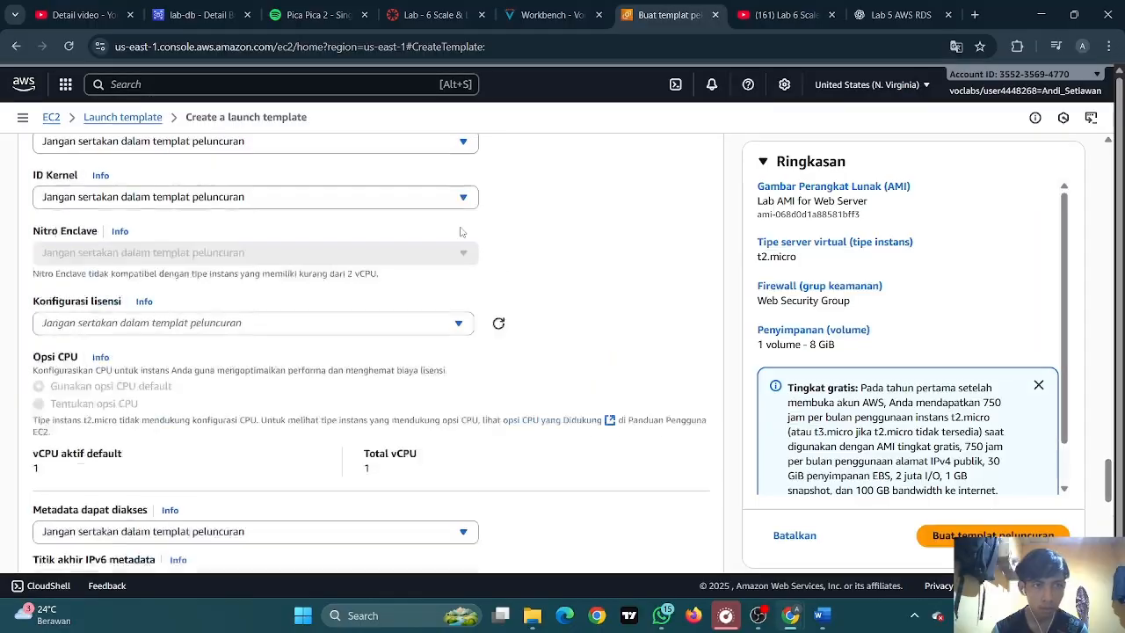
{"action": "left_click", "coordinate": [956, 46]}
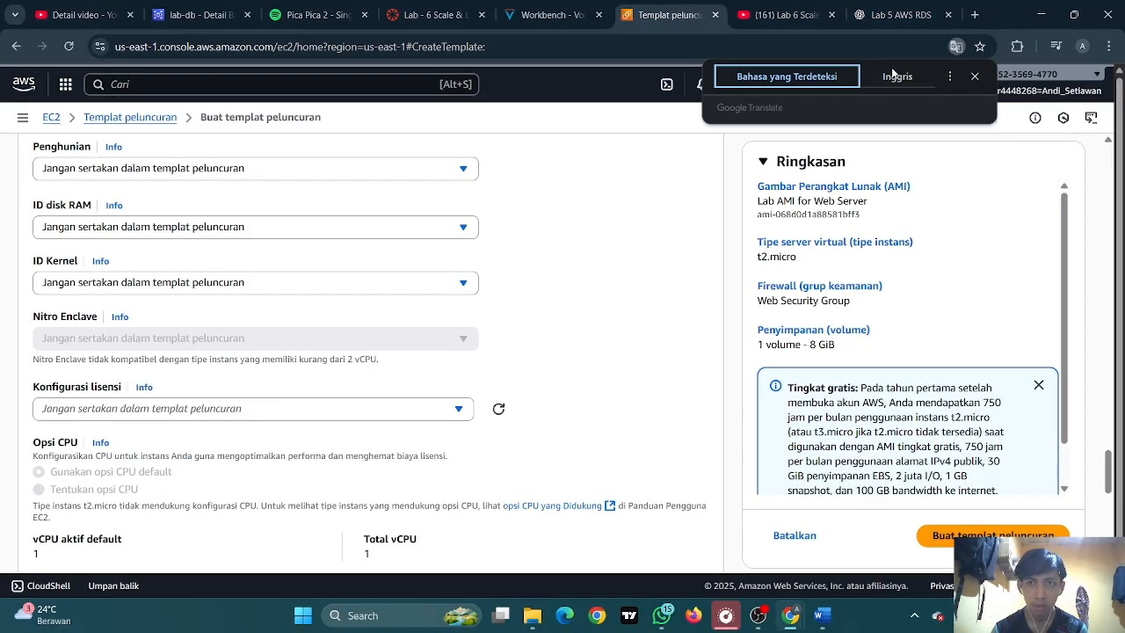
{"action": "scroll", "coordinate": [324, 239], "scroll_direction": "up", "scroll_amount": 2}
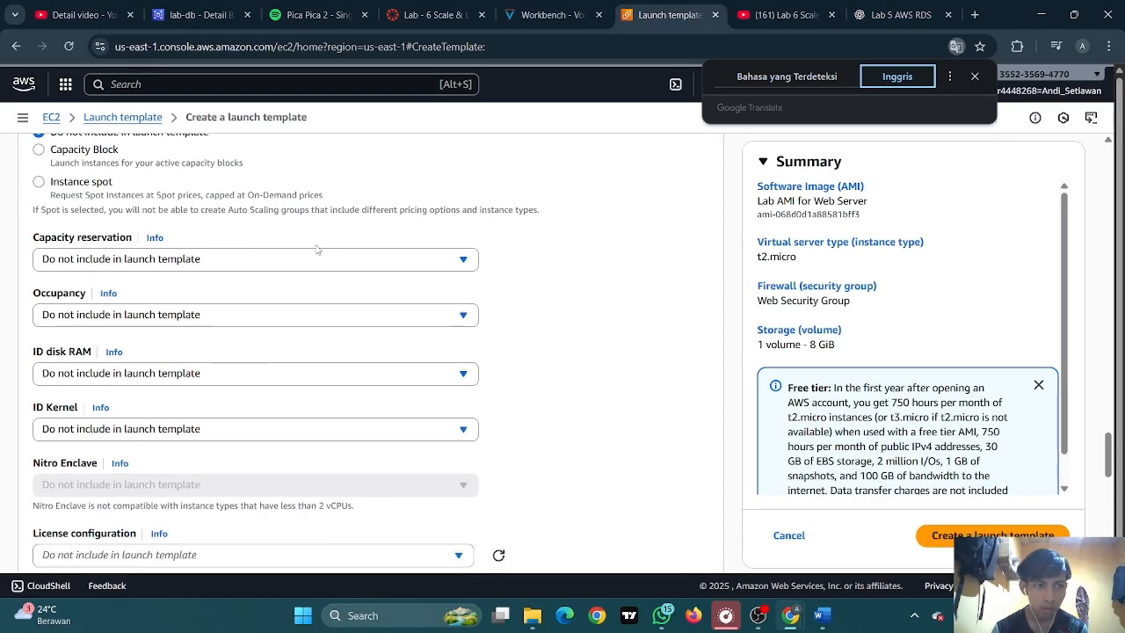
{"action": "scroll", "coordinate": [317, 249], "scroll_direction": "up", "scroll_amount": 1}
{"action": "left_click", "coordinate": [799, 75]}
{"action": "left_click", "coordinate": [894, 76]}
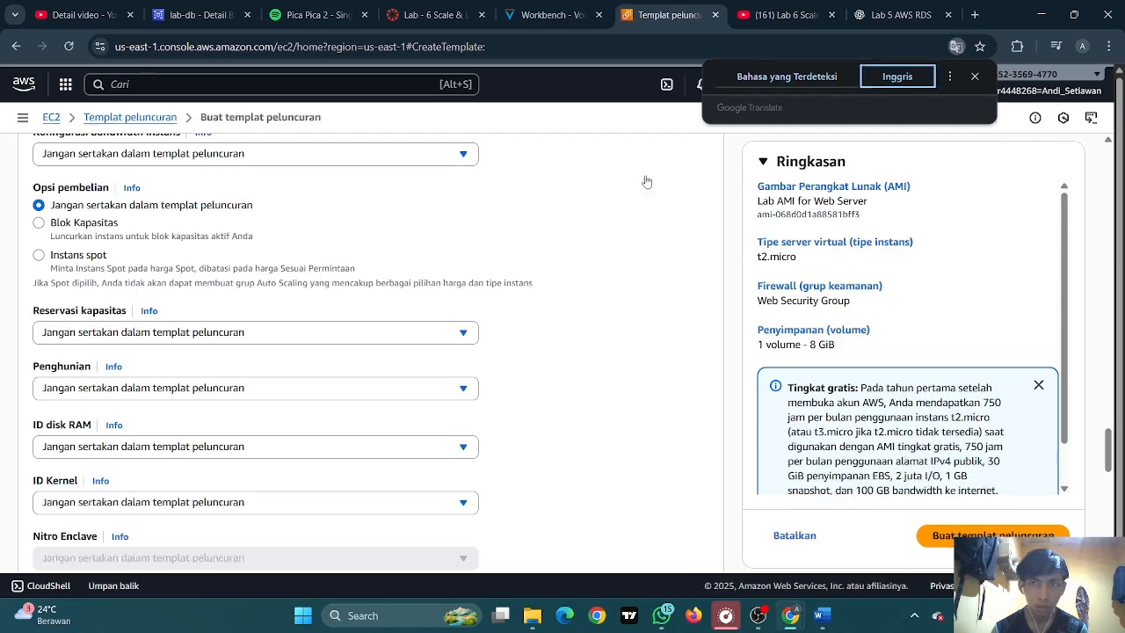
Try to enable Detailed CloudWatch monitoring in the launch template's advanced details
{"action": "scroll", "coordinate": [303, 276], "scroll_direction": "down", "scroll_amount": 2}
{"action": "scroll", "coordinate": [303, 276], "scroll_direction": "down", "scroll_amount": 2}
{"action": "scroll", "coordinate": [246, 283], "scroll_direction": "up", "scroll_amount": 3}
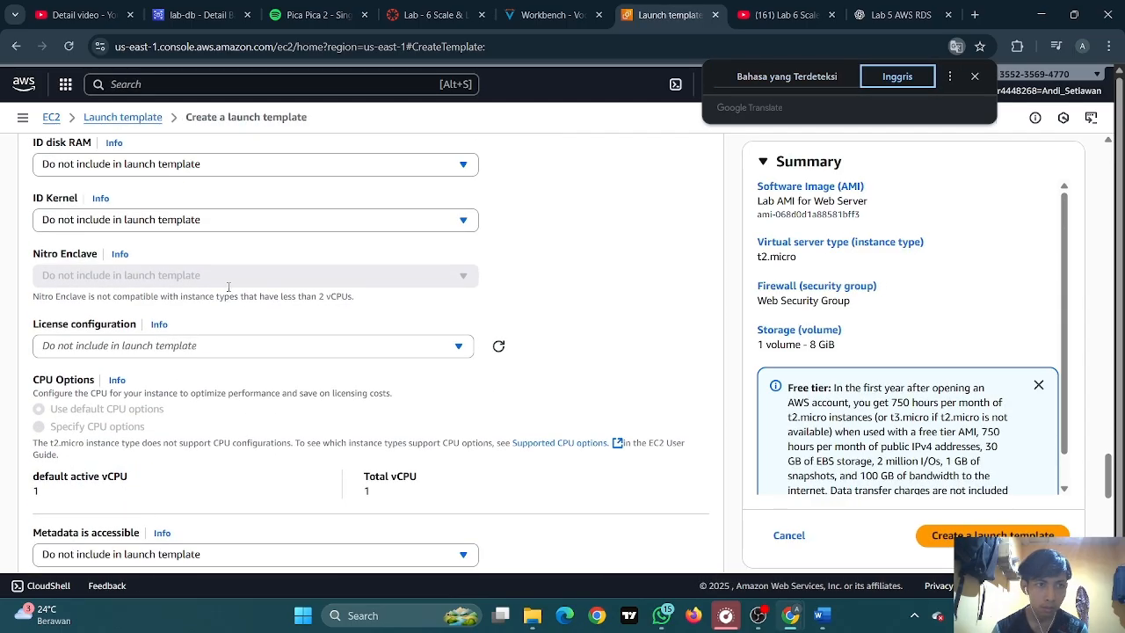
{"action": "scroll", "coordinate": [237, 288], "scroll_direction": "up", "scroll_amount": 4}
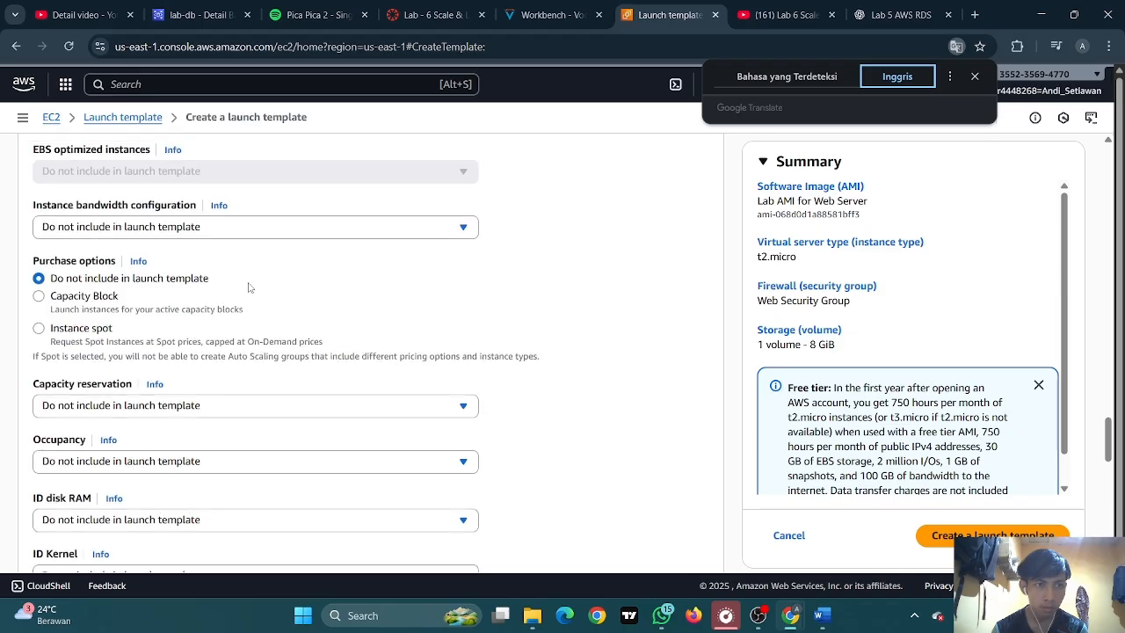
{"action": "scroll", "coordinate": [251, 289], "scroll_direction": "up", "scroll_amount": 2}
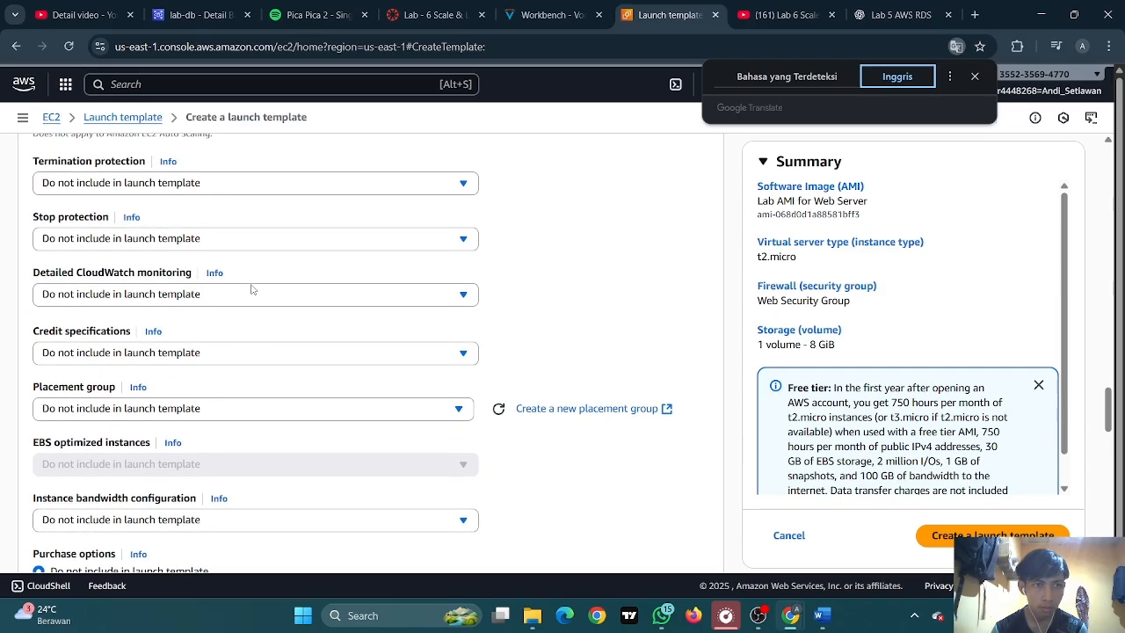
{"action": "left_click", "coordinate": [249, 295]}
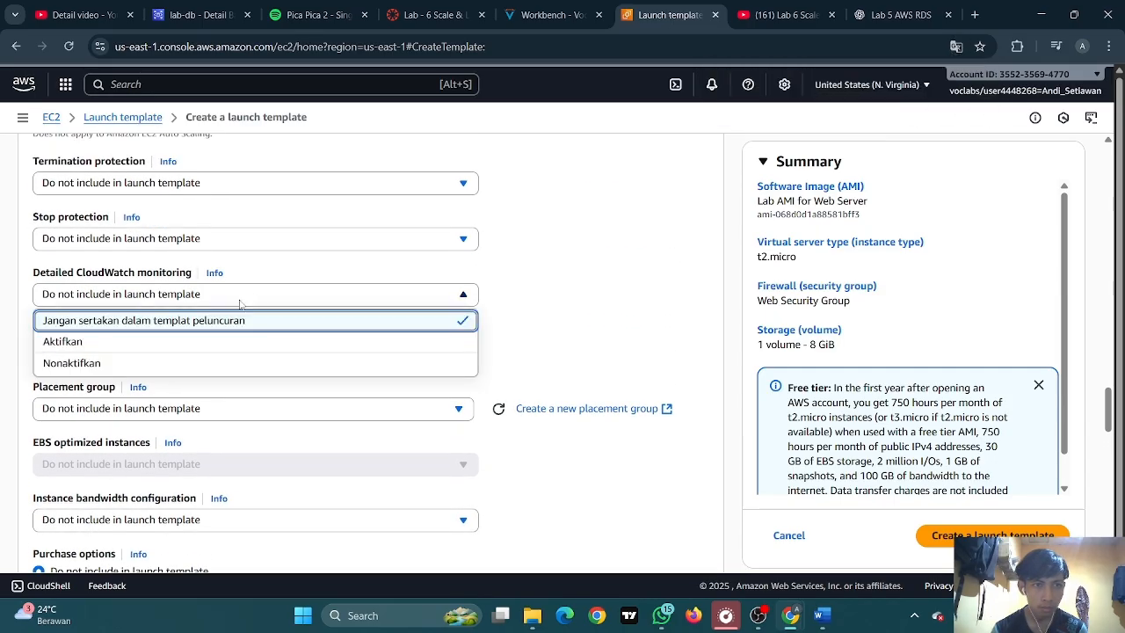
{"action": "left_click", "coordinate": [51, 344]}
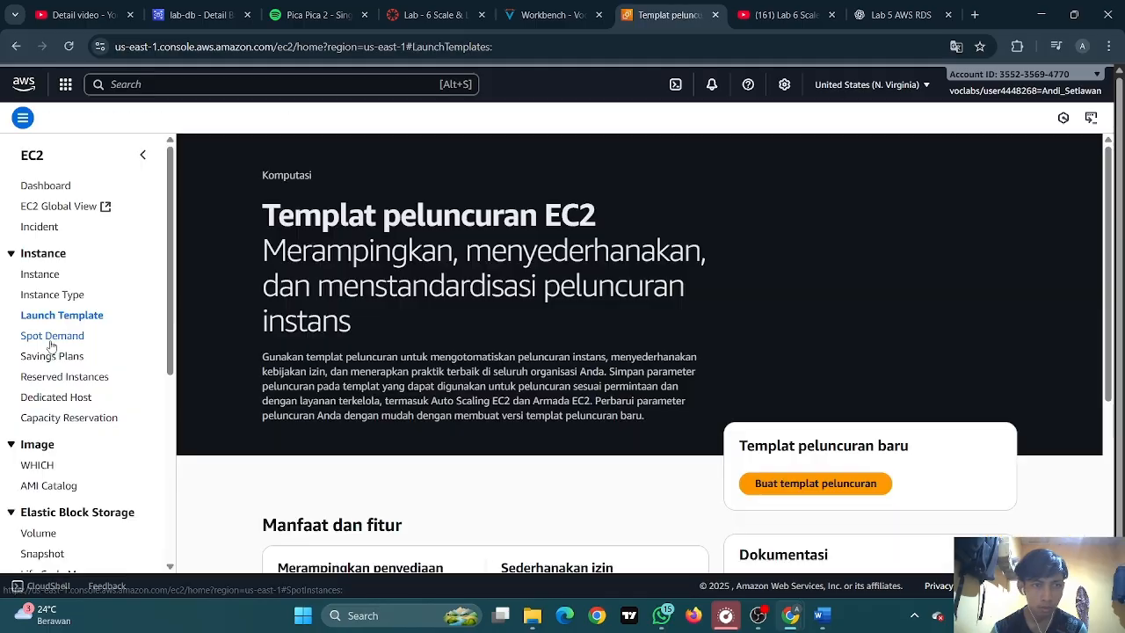
Start a new launch template named LabConfig and enable the EC2 Auto Scaling guidance
{"action": "left_click", "coordinate": [813, 490]}
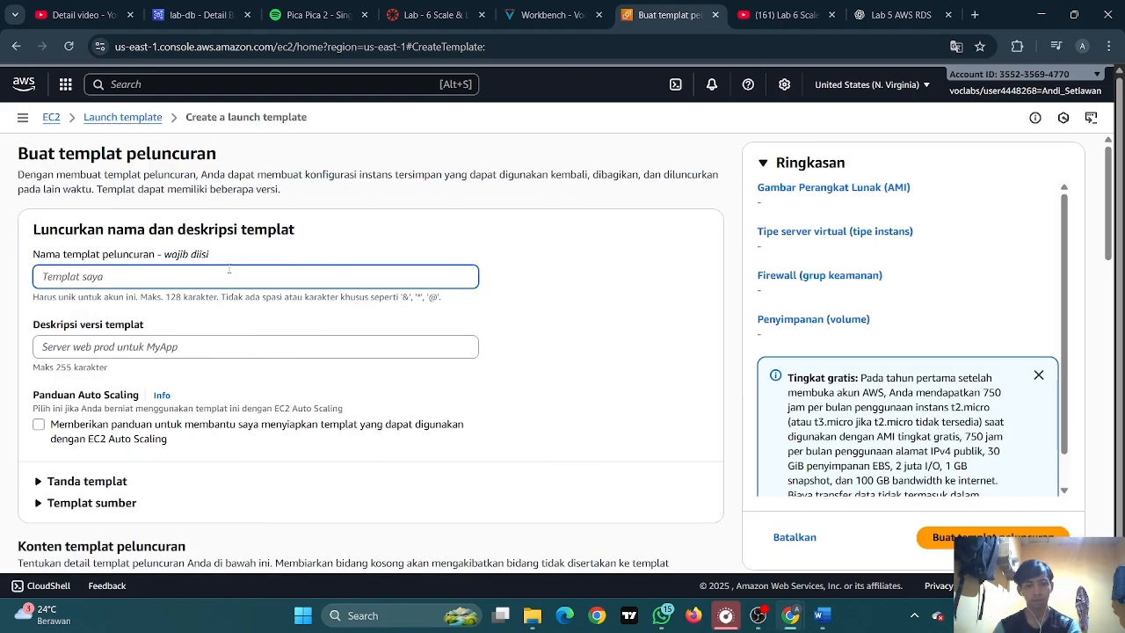
{"action": "type", "text": "LabConfig"}
{"action": "scroll", "coordinate": [198, 252], "scroll_direction": "down", "scroll_amount": 4}
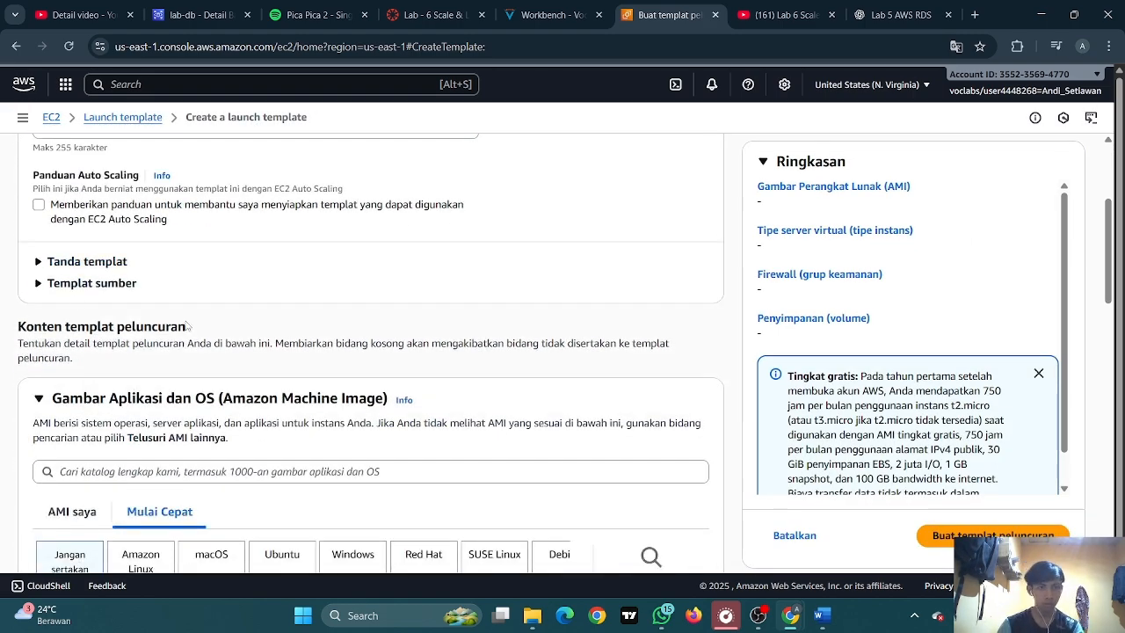
{"action": "scroll", "coordinate": [123, 263], "scroll_direction": "up", "scroll_amount": 1}
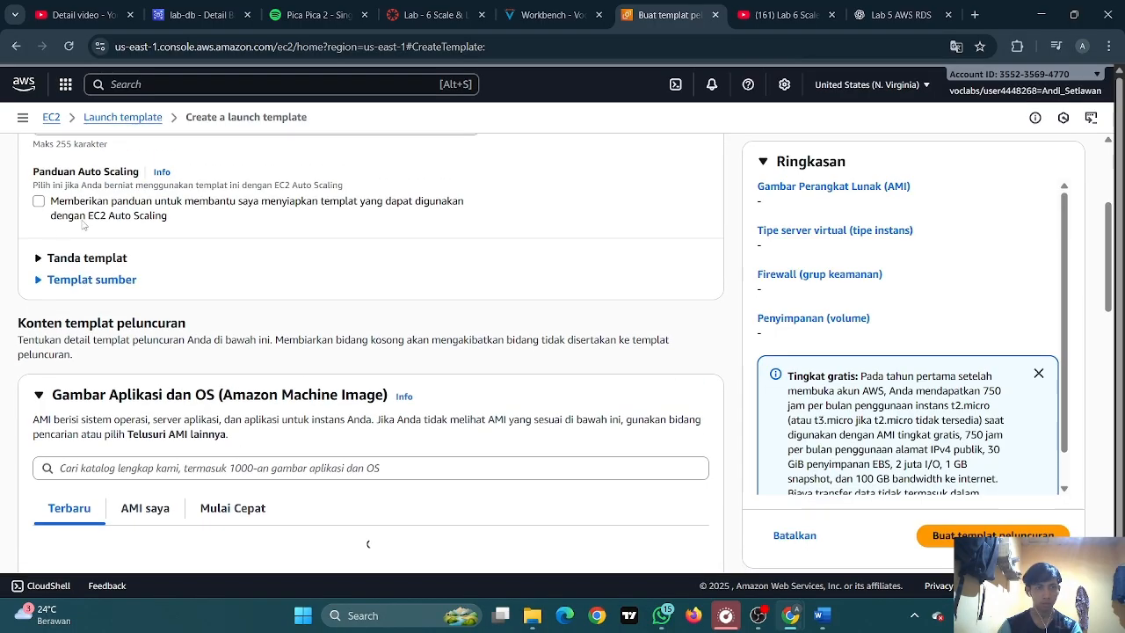
{"action": "left_click", "coordinate": [112, 220]}
{"action": "scroll", "coordinate": [113, 240], "scroll_direction": "down", "scroll_amount": 4}
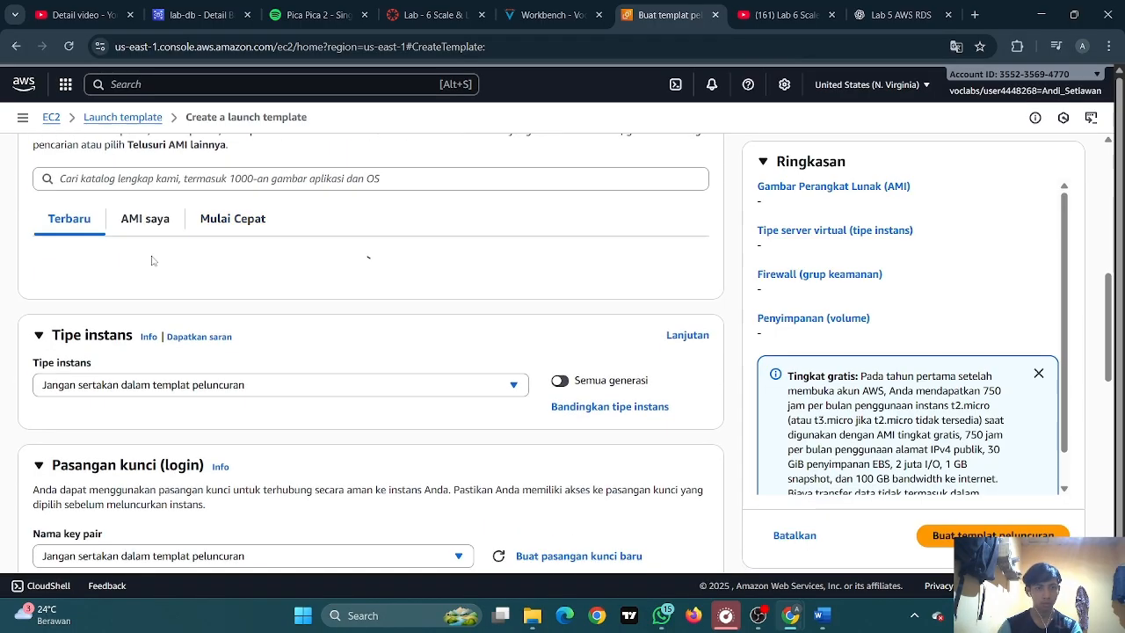
Use WebServerAMI from the owned AMIs as the template's machine image
{"action": "left_click", "coordinate": [141, 225]}
{"action": "scroll", "coordinate": [275, 297], "scroll_direction": "down", "scroll_amount": 1}
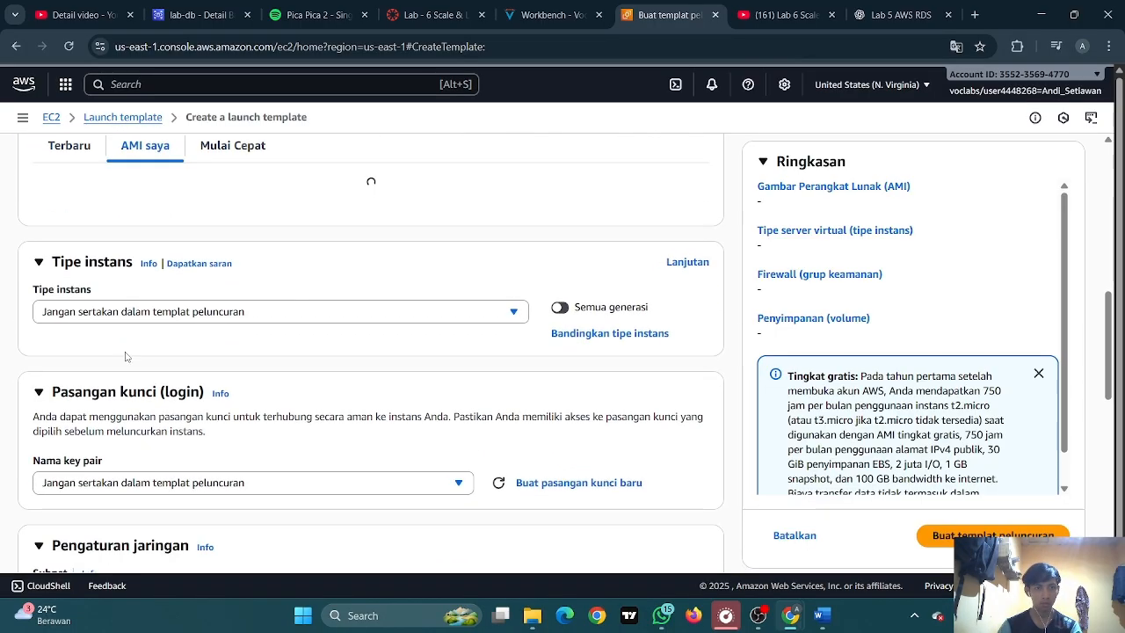
{"action": "left_click", "coordinate": [137, 311]}
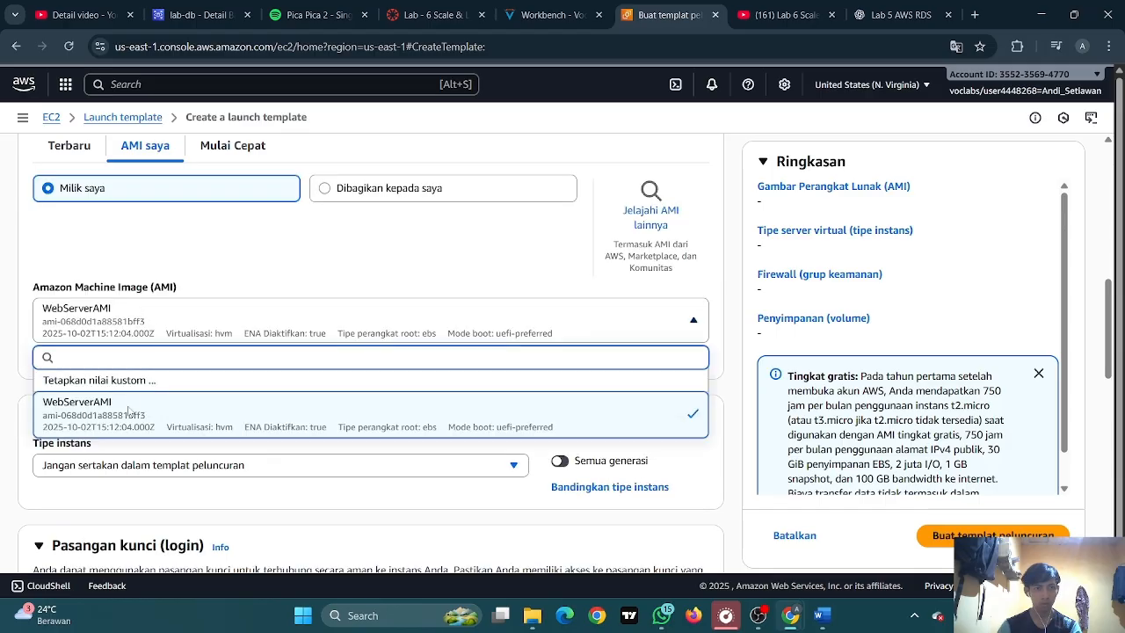
{"action": "scroll", "coordinate": [172, 317], "scroll_direction": "down", "scroll_amount": 2}
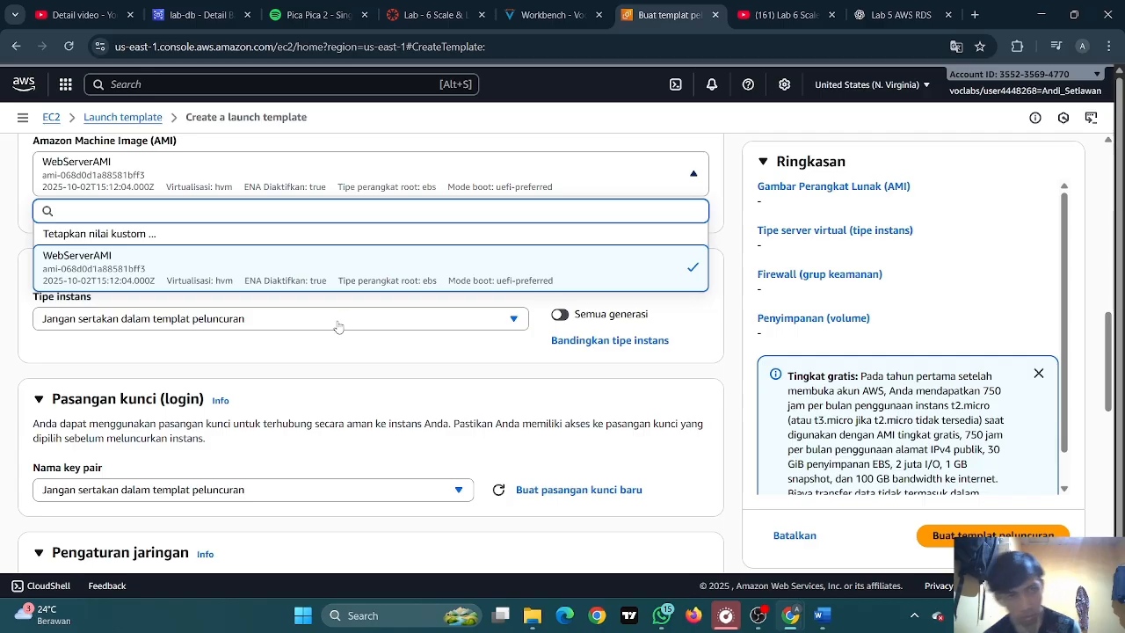
{"action": "scroll", "coordinate": [409, 321], "scroll_direction": "up", "scroll_amount": 1}
{"action": "scroll", "coordinate": [439, 343], "scroll_direction": "down", "scroll_amount": 1}
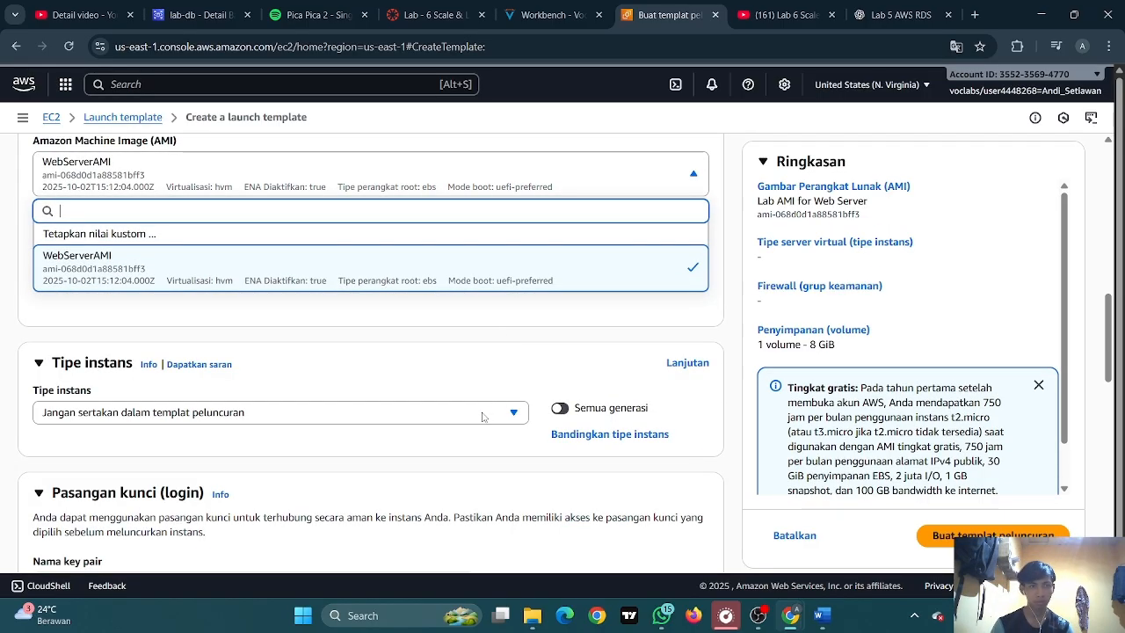
Set the template's instance type to t2.micro
{"action": "left_click", "coordinate": [487, 417]}
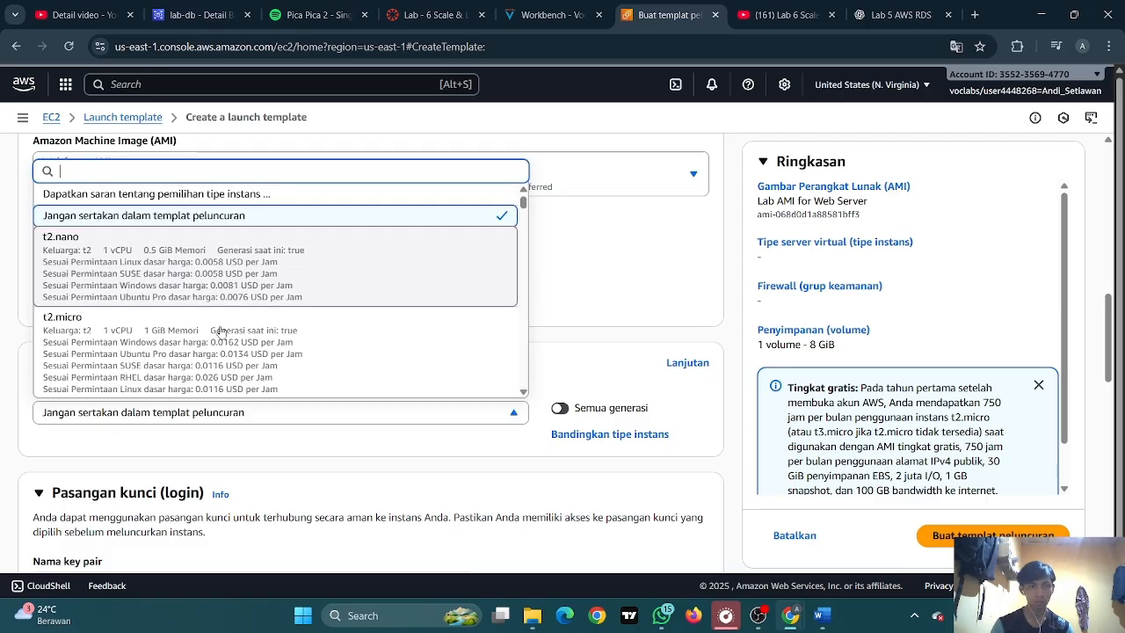
{"action": "scroll", "coordinate": [220, 332], "scroll_direction": "down", "scroll_amount": 1}
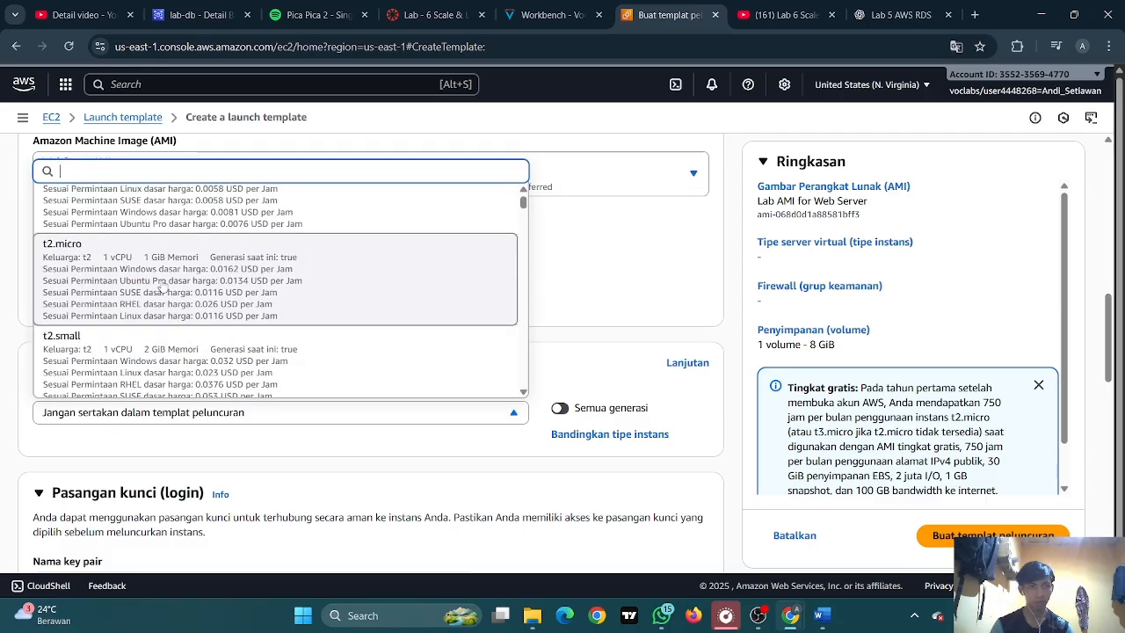
{"action": "left_click", "coordinate": [163, 283]}
{"action": "scroll", "coordinate": [174, 296], "scroll_direction": "down", "scroll_amount": 4}
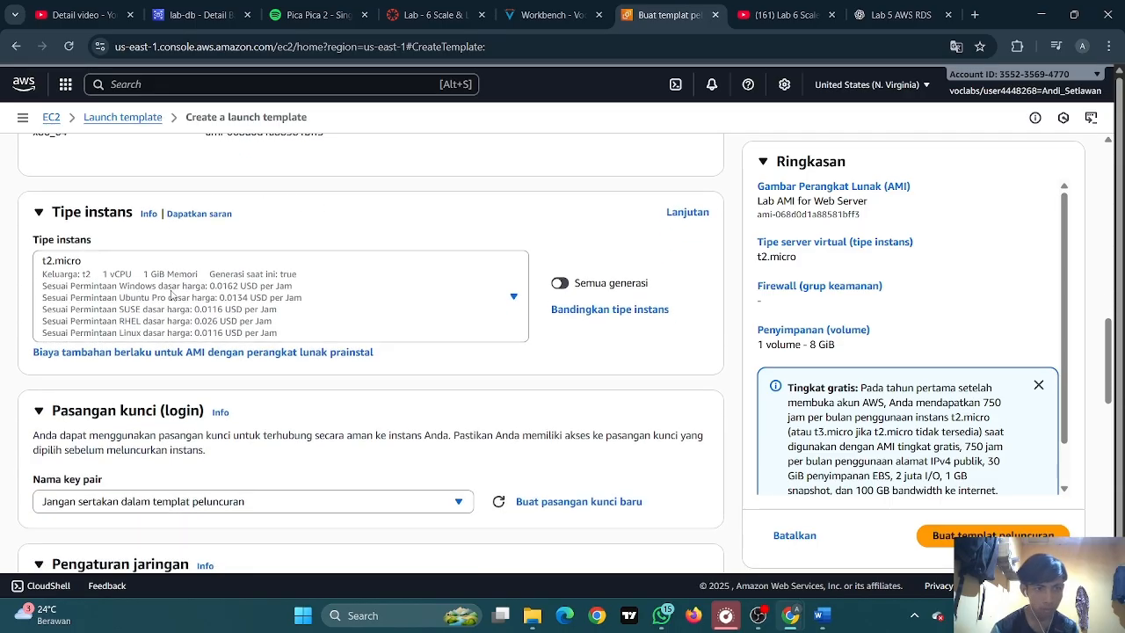
Assign the existing Web Security Group as the new template's firewall
{"action": "scroll", "coordinate": [174, 296], "scroll_direction": "down", "scroll_amount": 3}
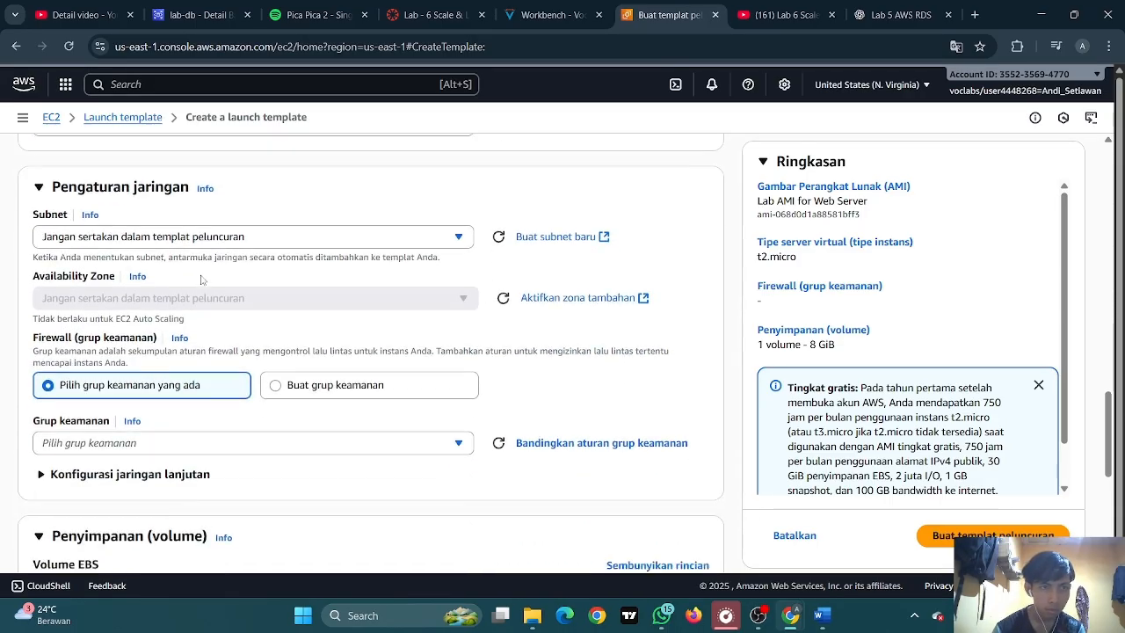
{"action": "scroll", "coordinate": [226, 252], "scroll_direction": "down", "scroll_amount": 1}
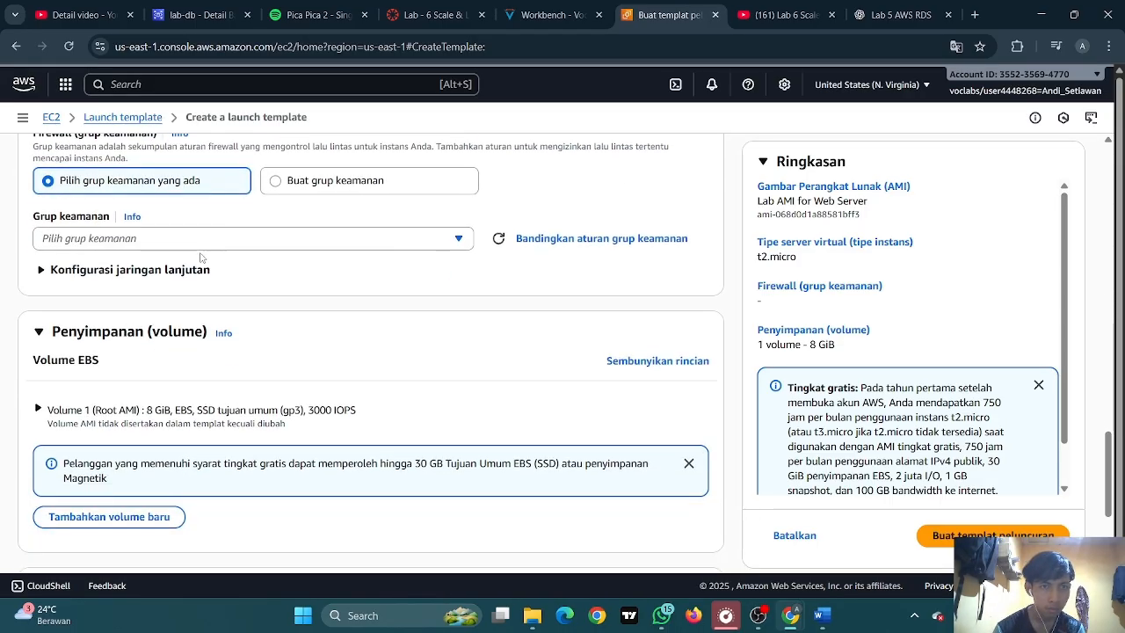
{"action": "left_click", "coordinate": [99, 239]}
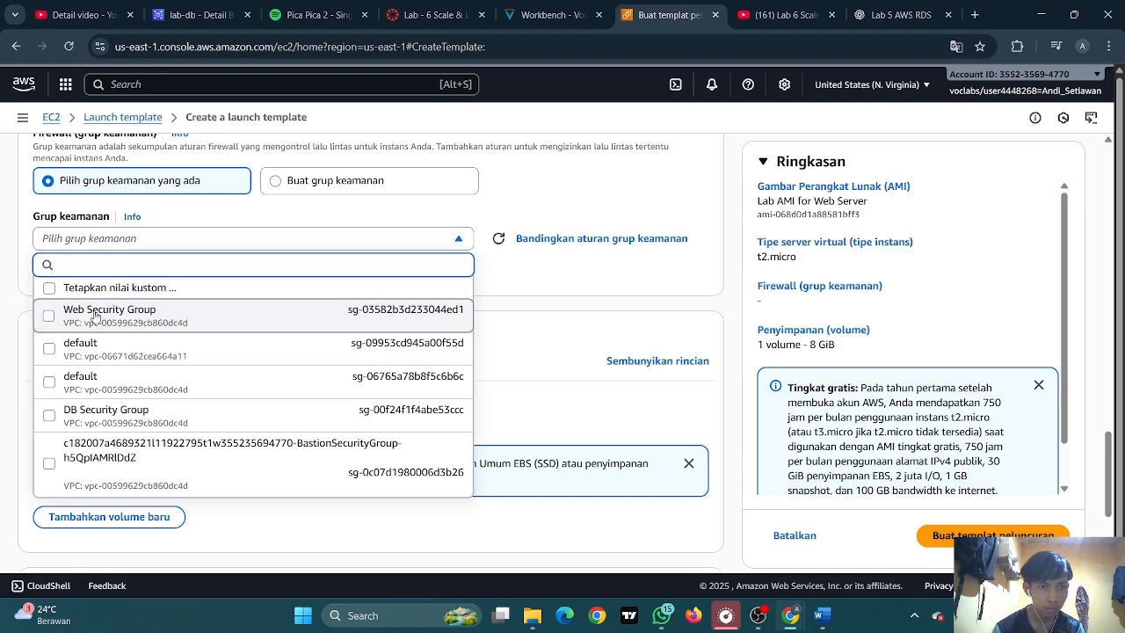
{"action": "left_click", "coordinate": [97, 314]}
{"action": "scroll", "coordinate": [136, 285], "scroll_direction": "down", "scroll_amount": 3}
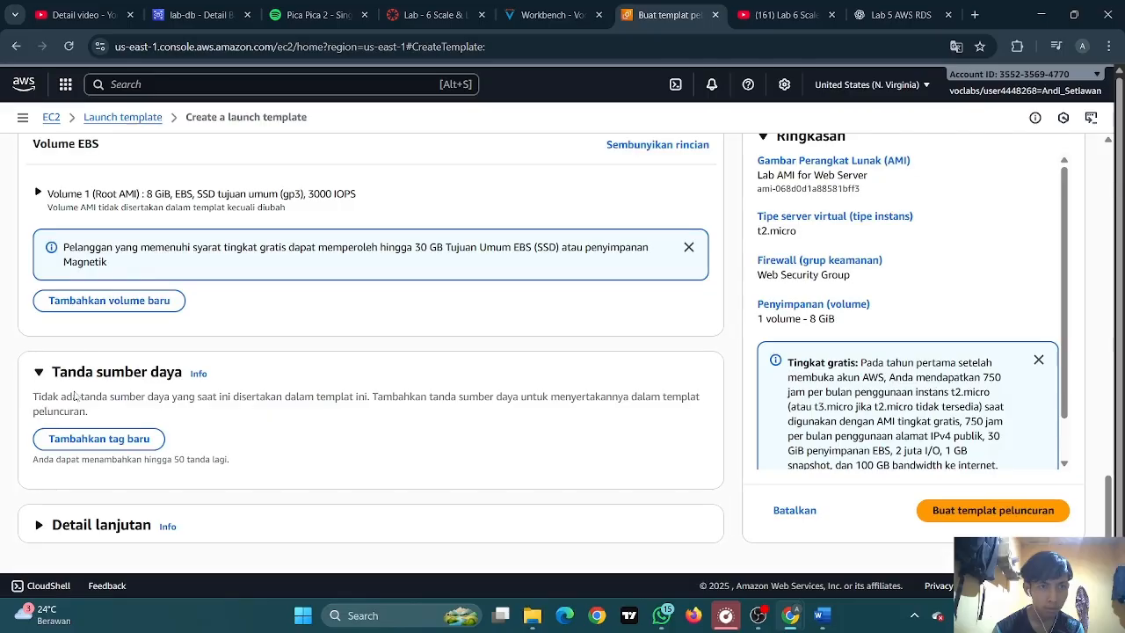
Expand and go through the advanced details, create the LabConfig launch template and open the list of launch templates
{"action": "left_click", "coordinate": [50, 526]}
{"action": "scroll", "coordinate": [244, 326], "scroll_direction": "down", "scroll_amount": 15}
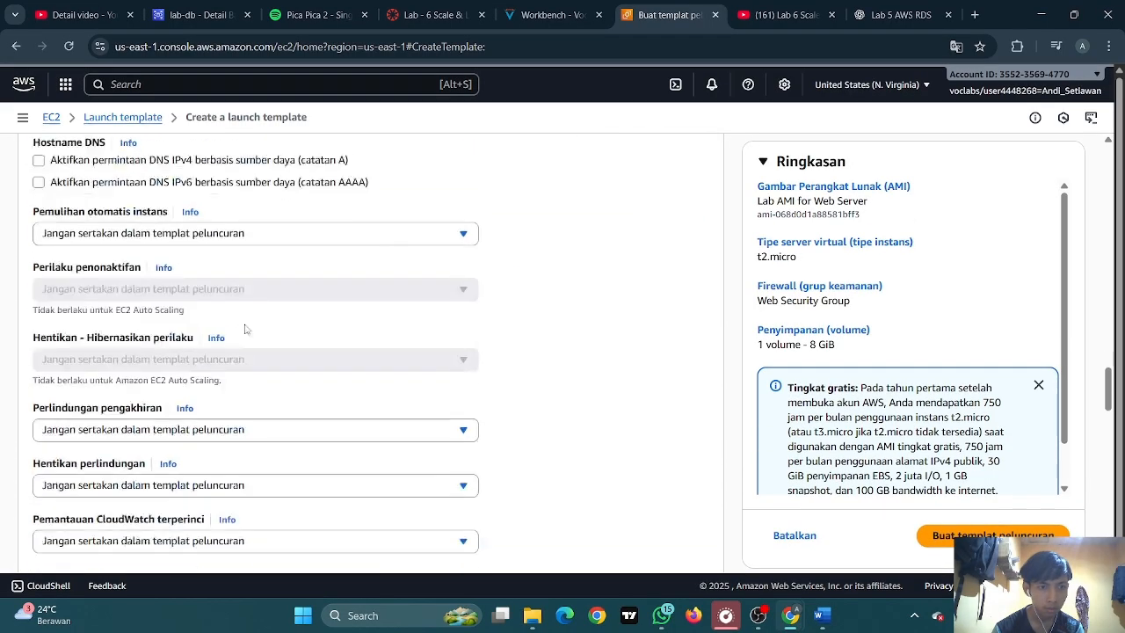
{"action": "scroll", "coordinate": [216, 328], "scroll_direction": "down", "scroll_amount": 10}
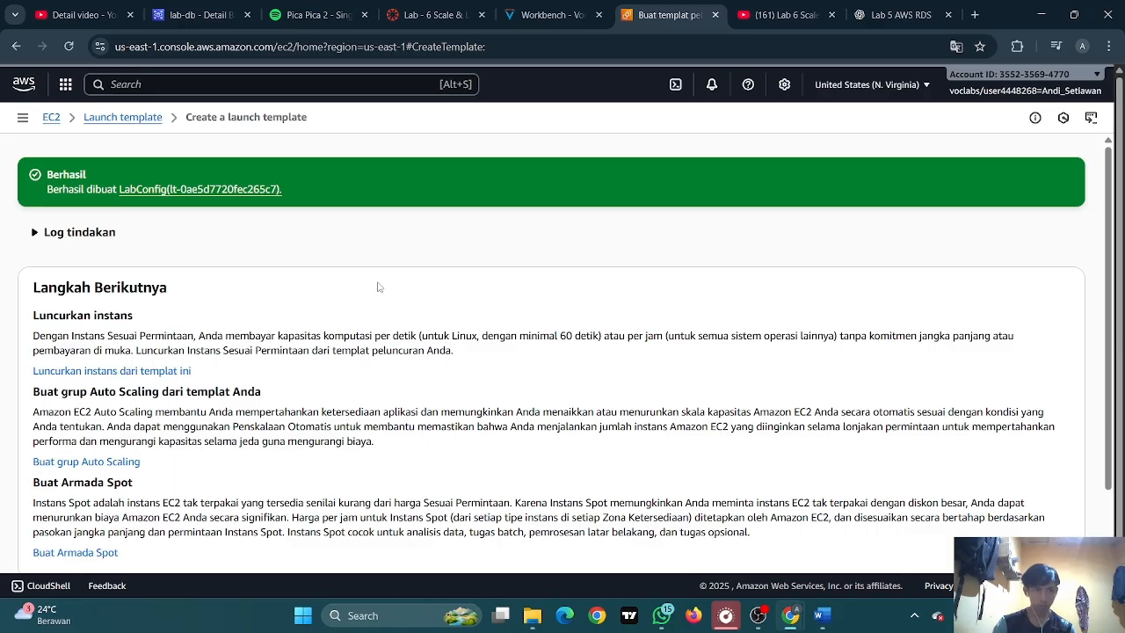
{"action": "scroll", "coordinate": [263, 318], "scroll_direction": "down", "scroll_amount": 1}
{"action": "left_click", "coordinate": [988, 531]}
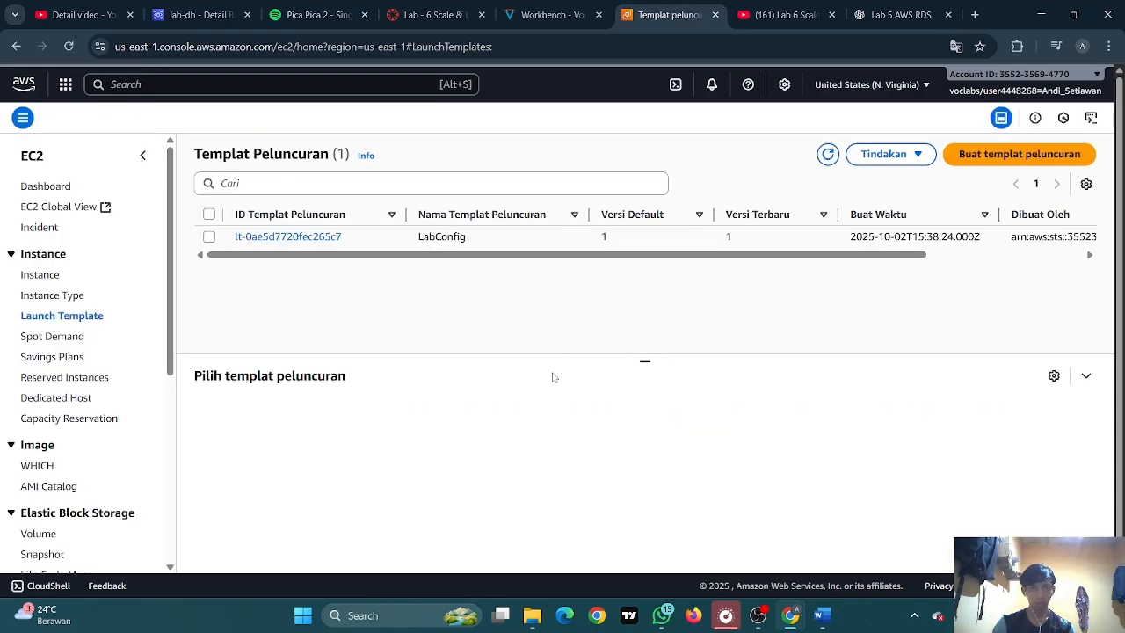
Check the lab instructions for the launch template and select LabConfig in the launch template list
{"action": "left_click", "coordinate": [554, 15]}
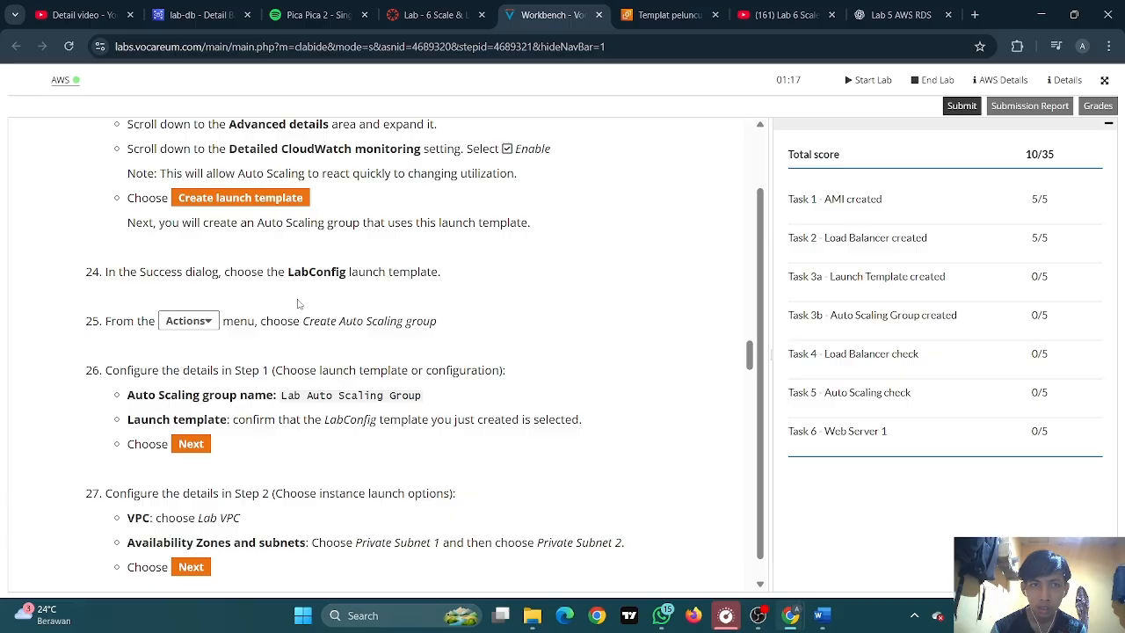
{"action": "scroll", "coordinate": [304, 303], "scroll_direction": "down", "scroll_amount": 2}
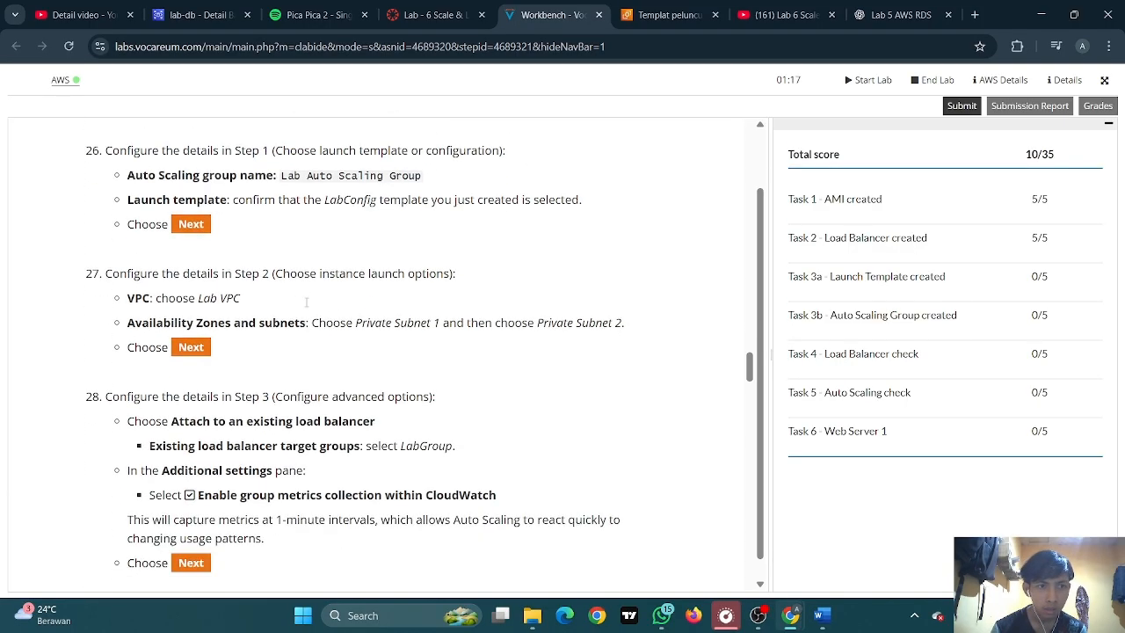
{"action": "scroll", "coordinate": [307, 306], "scroll_direction": "up", "scroll_amount": 3}
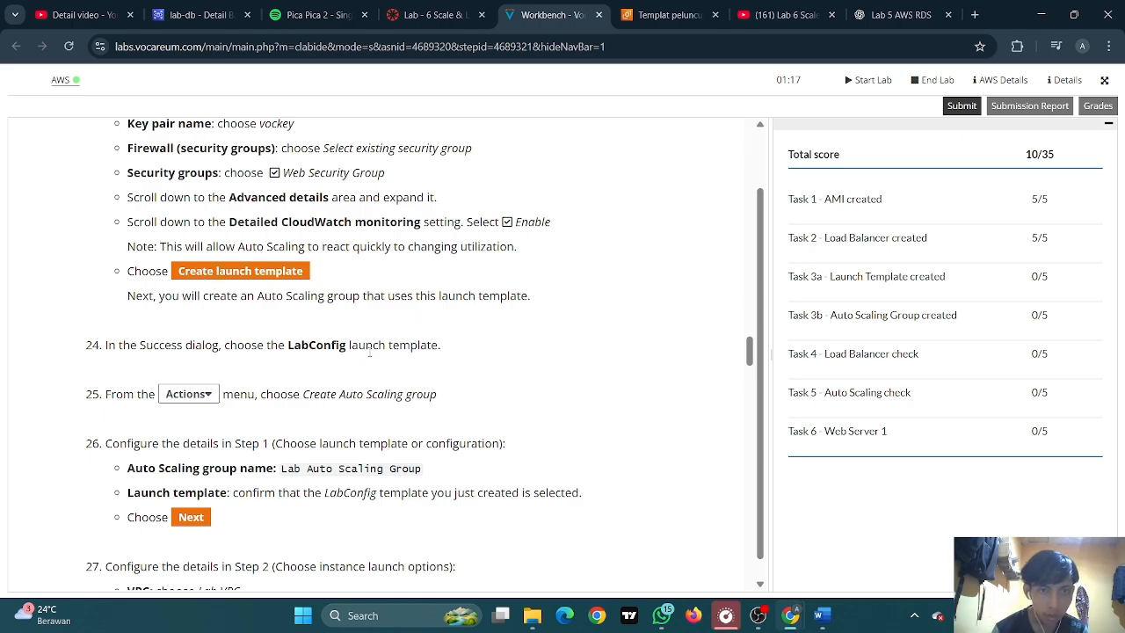
{"action": "left_click", "coordinate": [633, 12]}
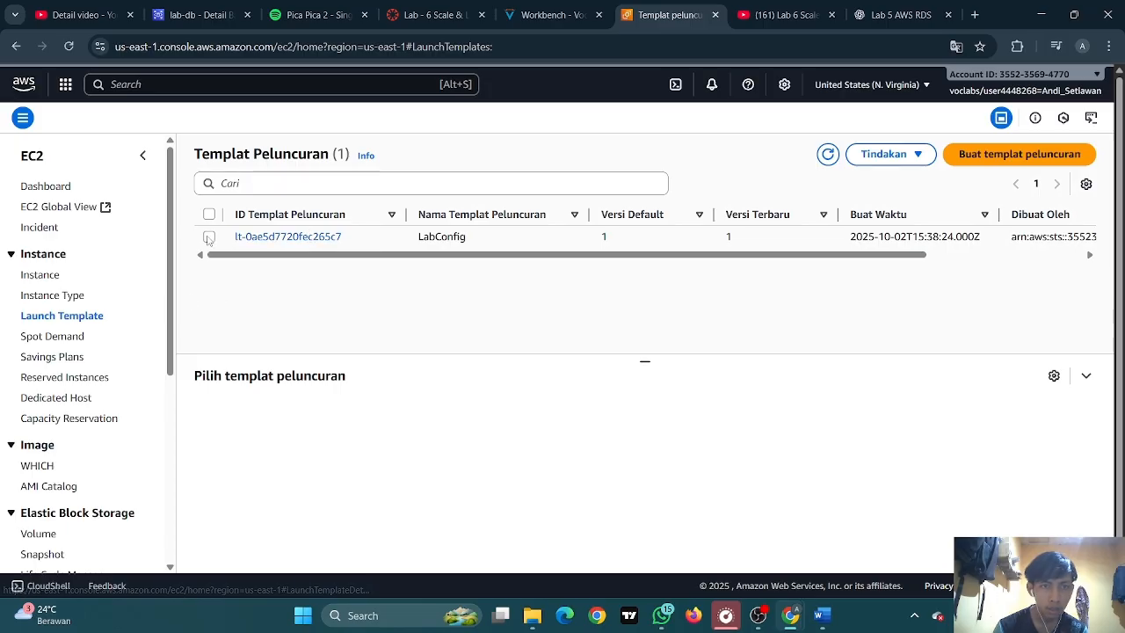
{"action": "left_click", "coordinate": [387, 236]}
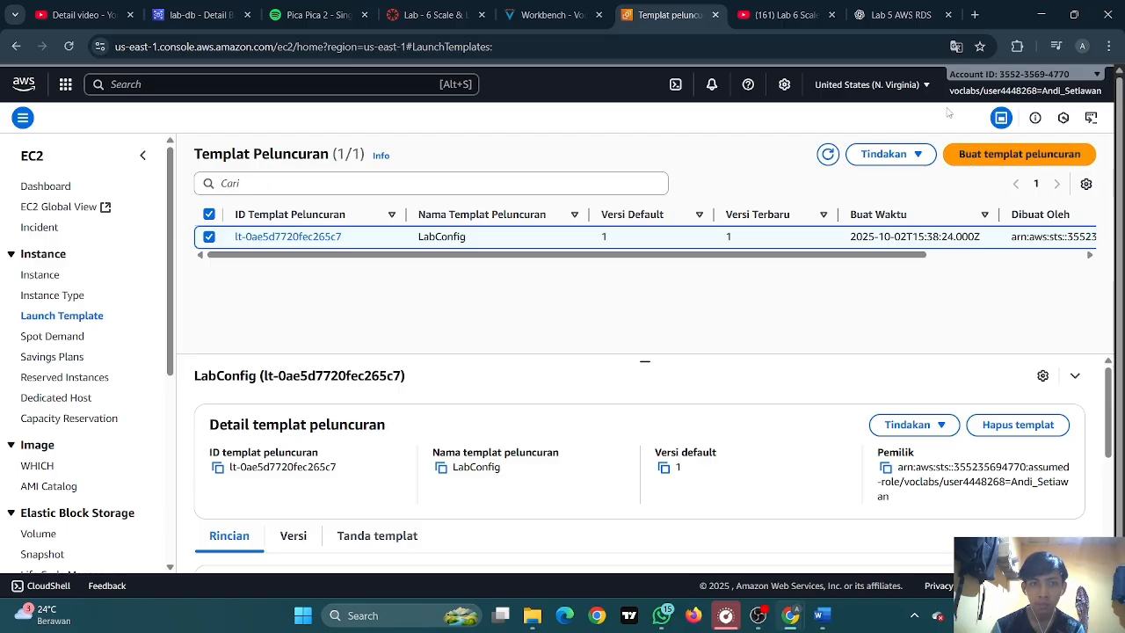
Translate the launch template page into English
{"action": "left_click", "coordinate": [956, 51]}
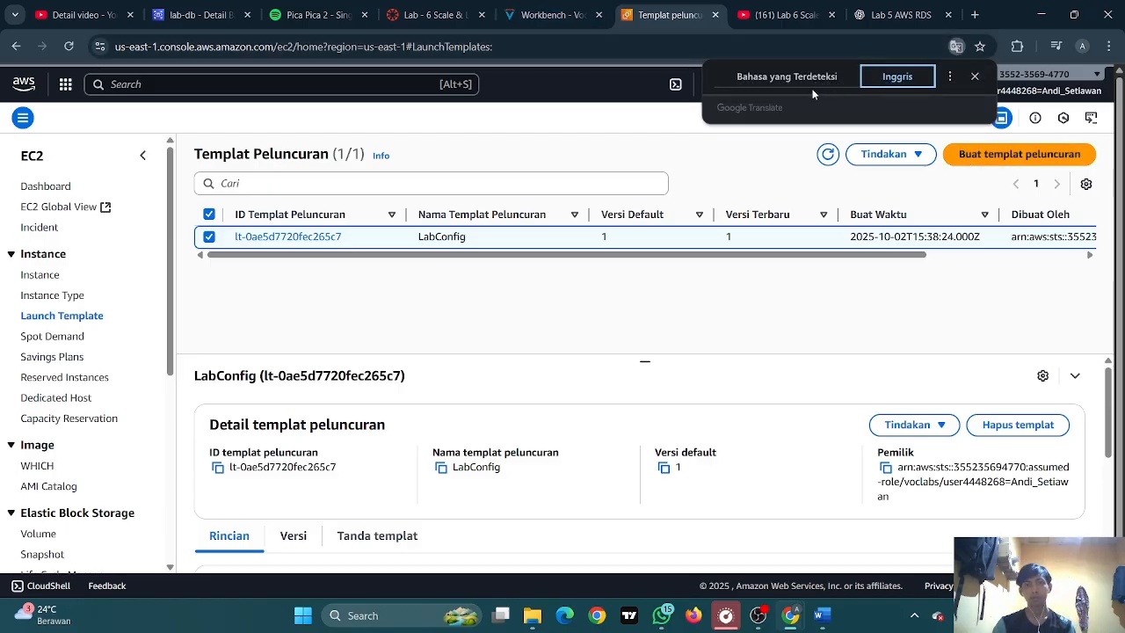
{"action": "left_click", "coordinate": [879, 78]}
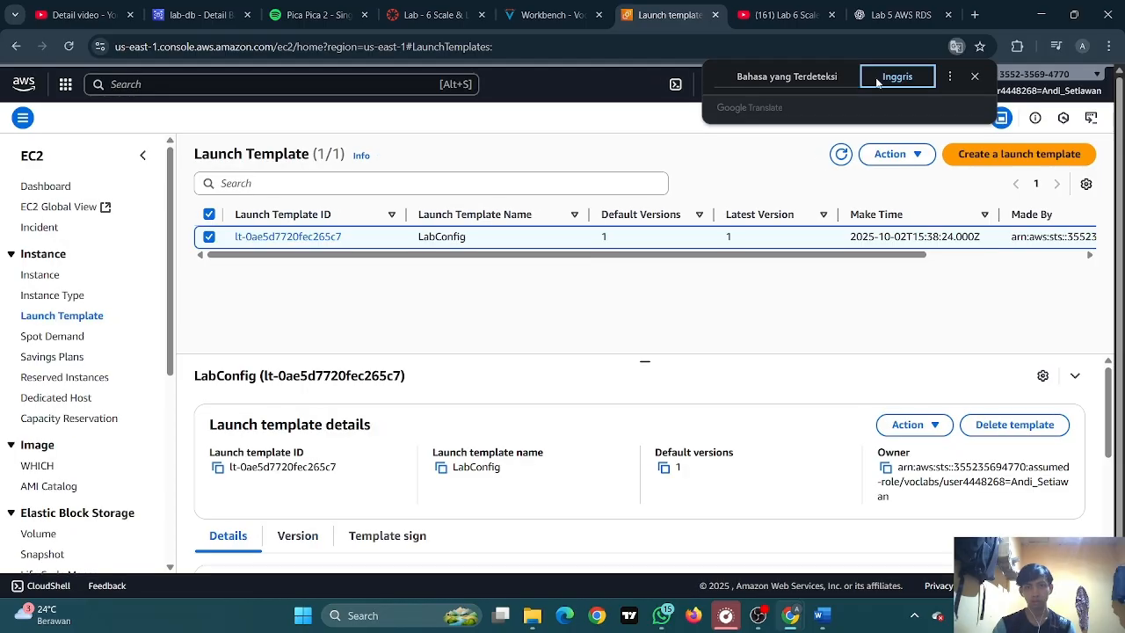
{"action": "left_click", "coordinate": [724, 297]}
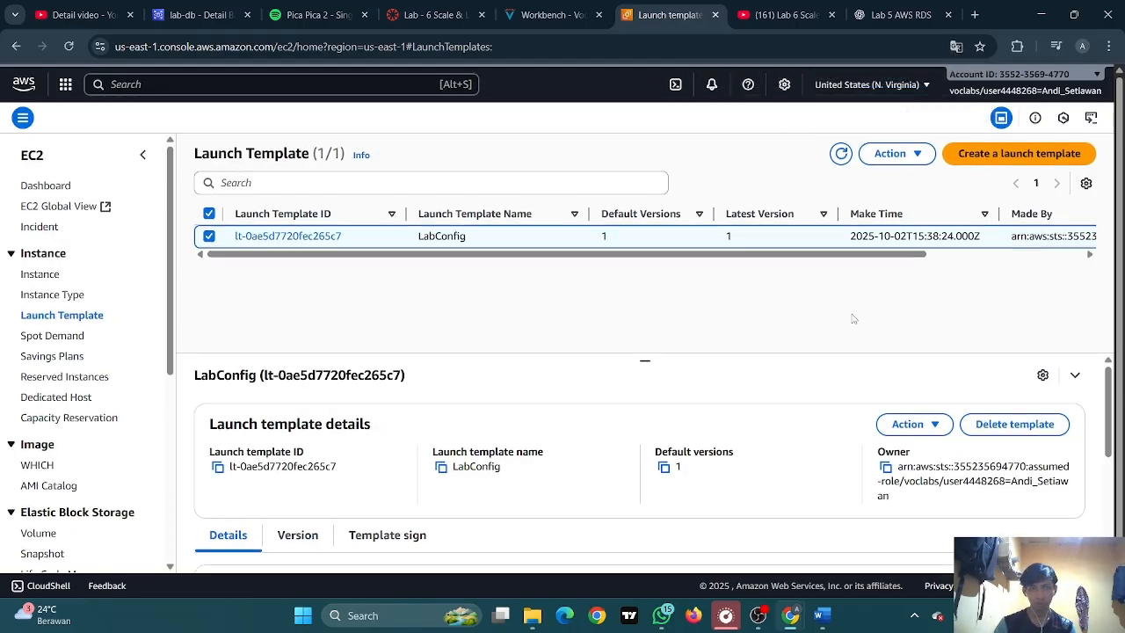
Following the lab instructions, start creating an Auto Scaling group from the selected LabConfig launch template
{"action": "left_click", "coordinate": [557, 15]}
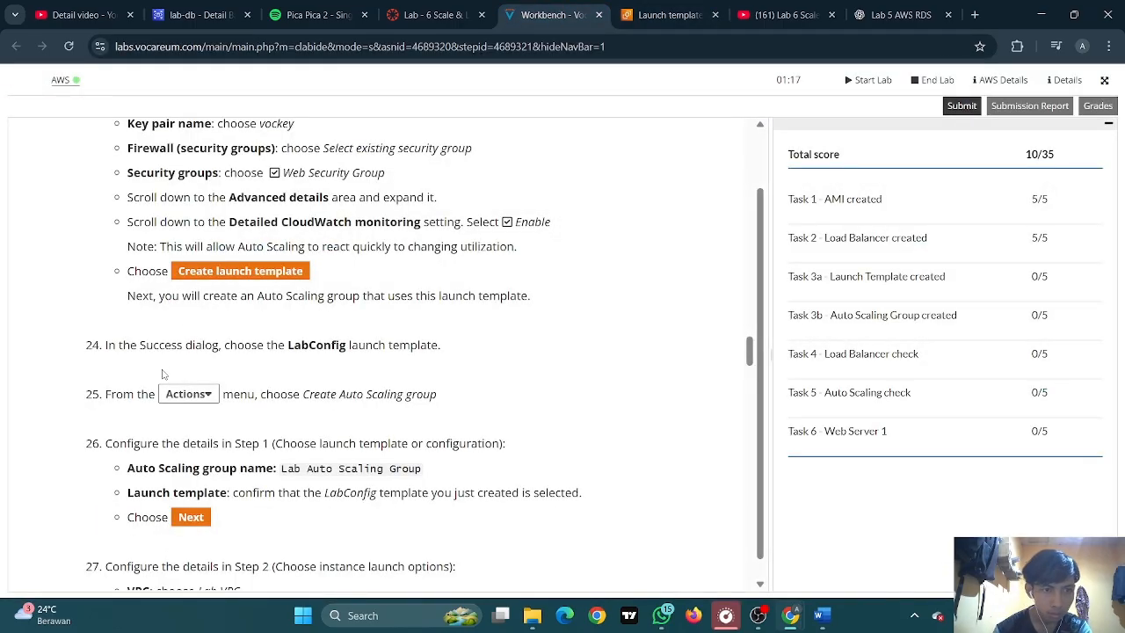
{"action": "scroll", "coordinate": [162, 374], "scroll_direction": "down", "scroll_amount": 1}
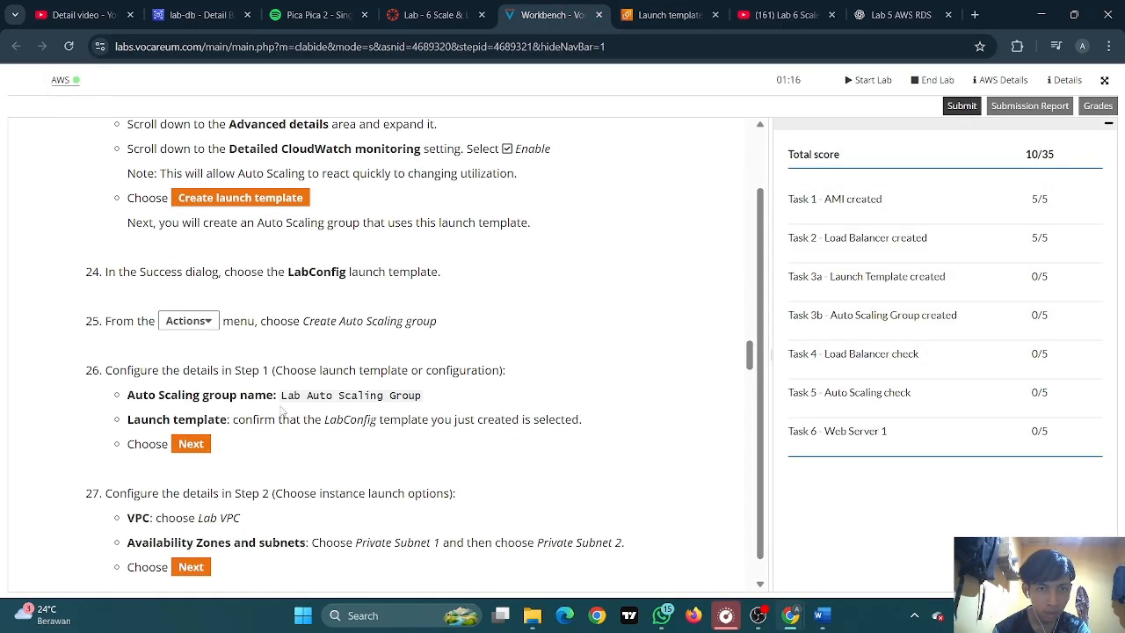
{"action": "scroll", "coordinate": [307, 394], "scroll_direction": "down", "scroll_amount": 1}
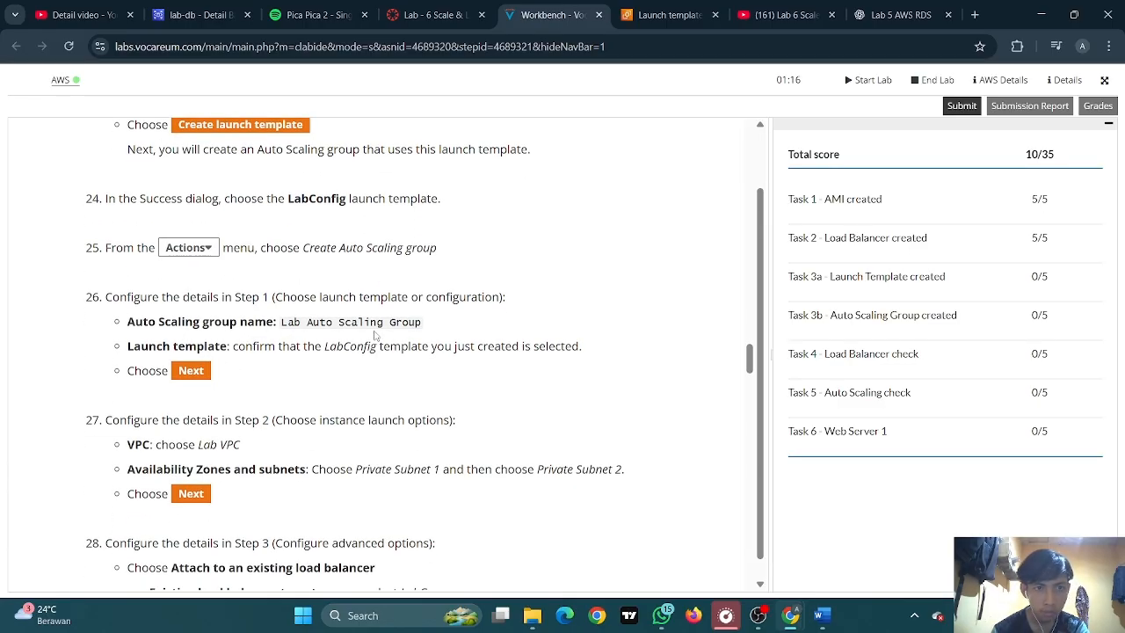
{"action": "left_click", "coordinate": [666, 15]}
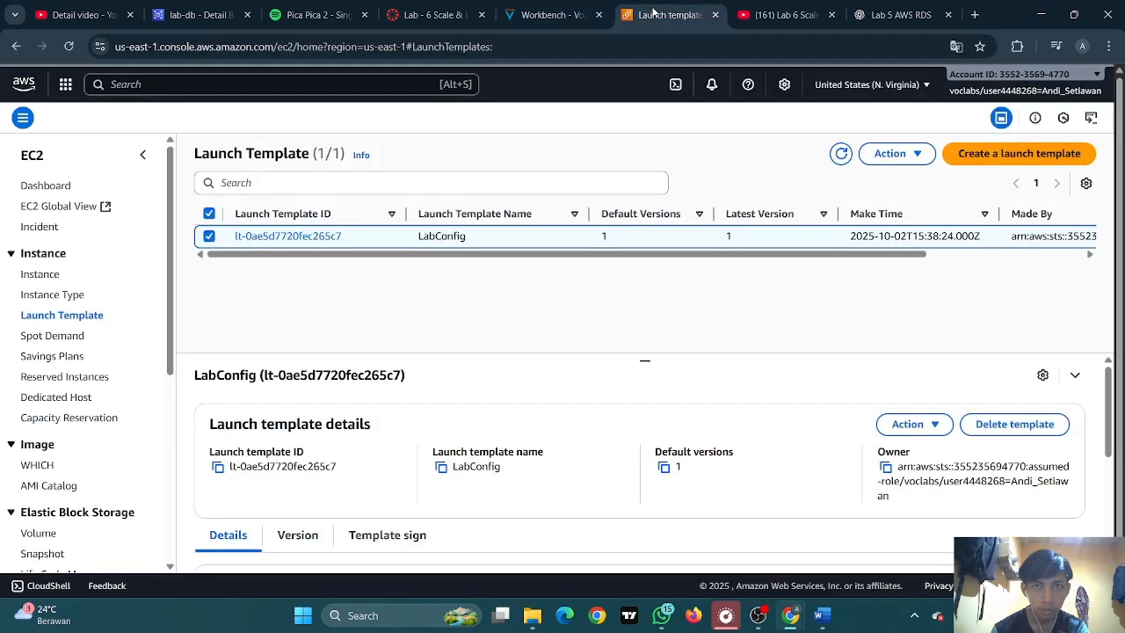
{"action": "left_click", "coordinate": [892, 153]}
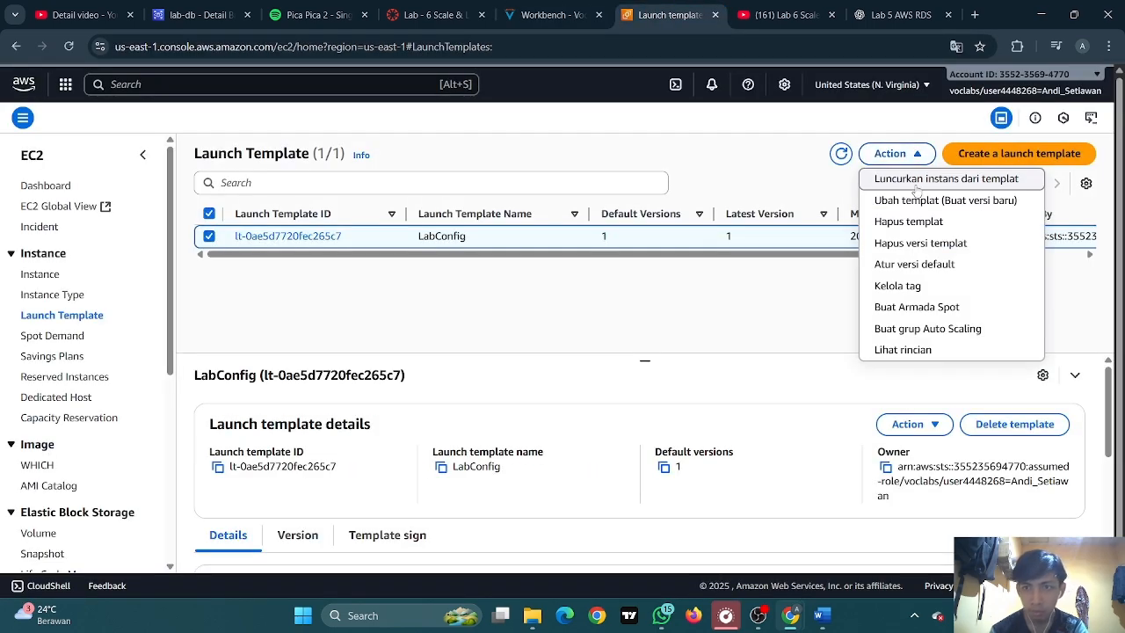
{"action": "left_click", "coordinate": [956, 46]}
{"action": "left_click", "coordinate": [897, 76]}
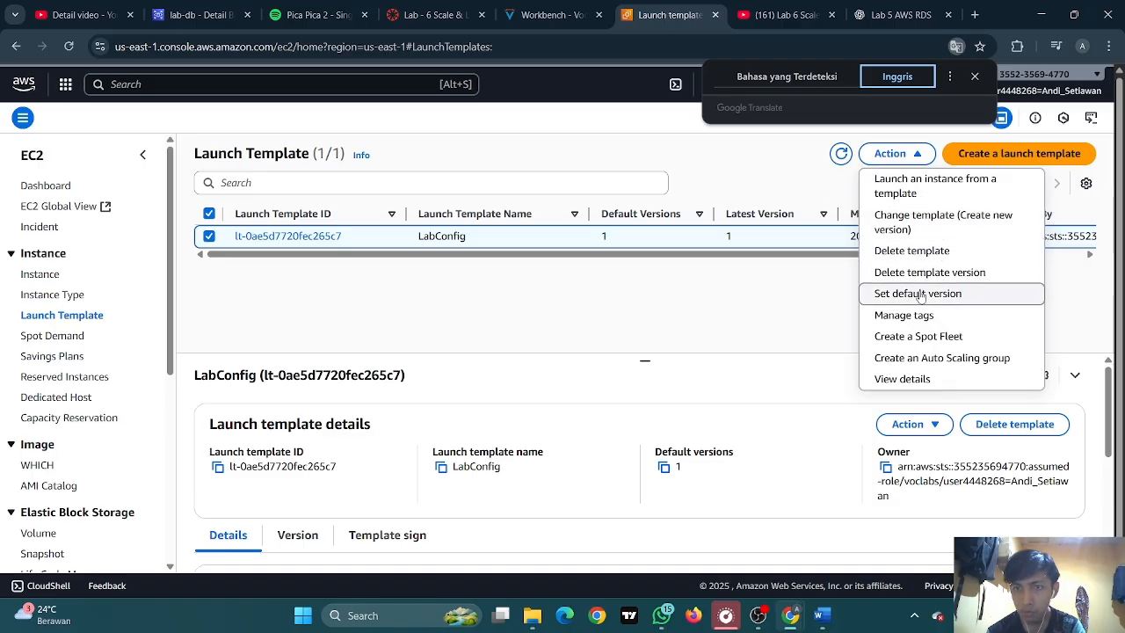
{"action": "left_click", "coordinate": [911, 361]}
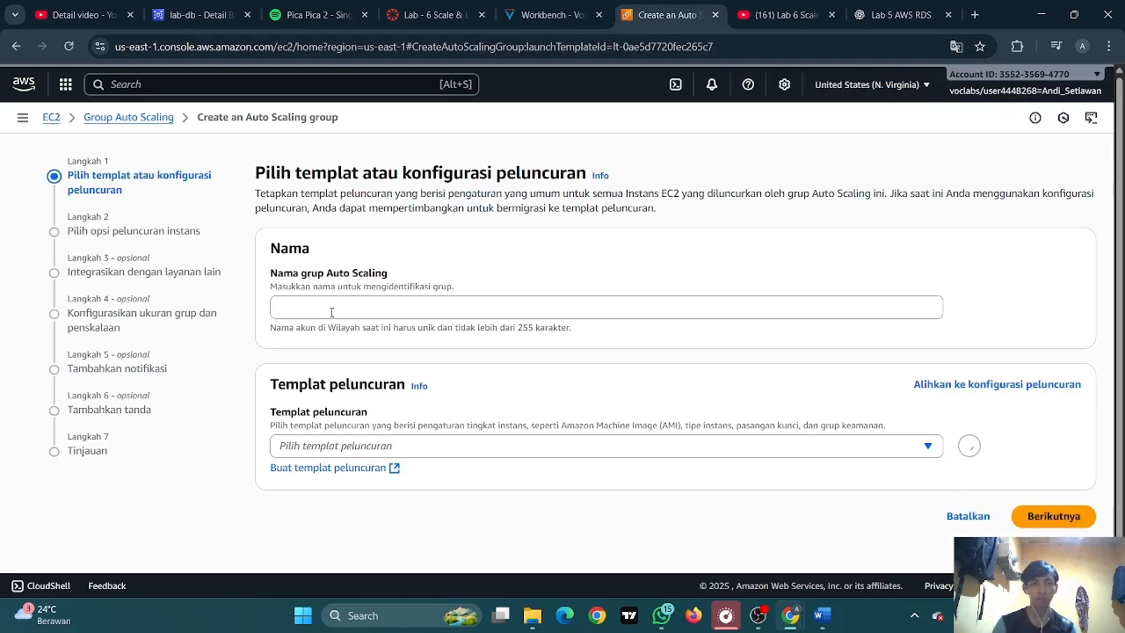
Name the Auto Scaling group Lab Auto Scaling Group, copying the name from the lab instructions
{"action": "left_click", "coordinate": [331, 312]}
{"action": "type", "text": "LabConfig"}
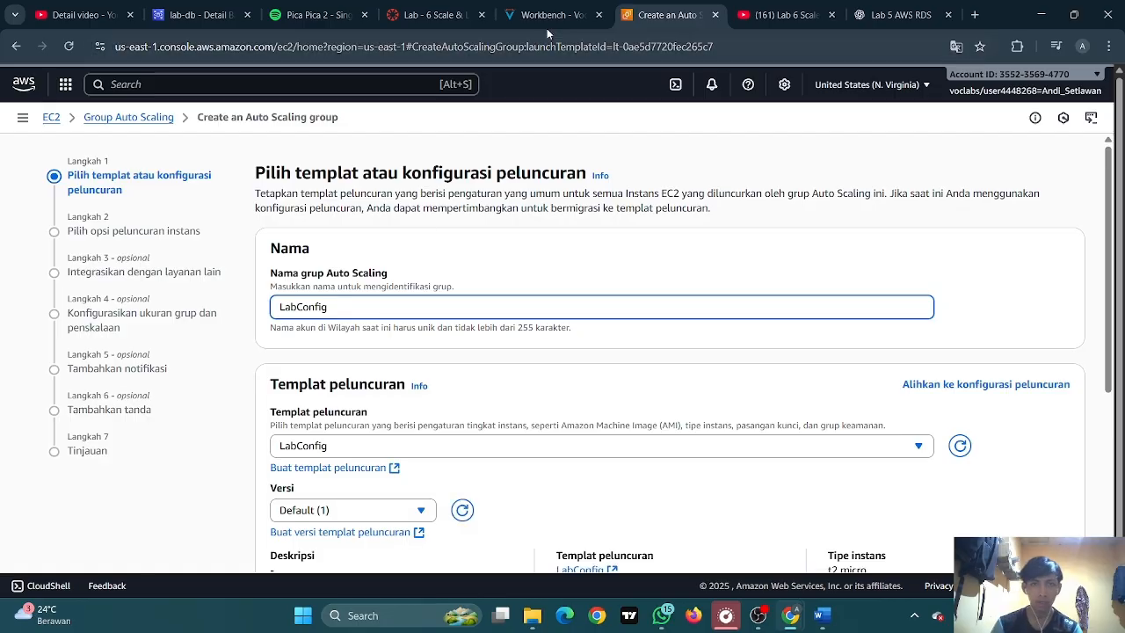
{"action": "left_click", "coordinate": [551, 16]}
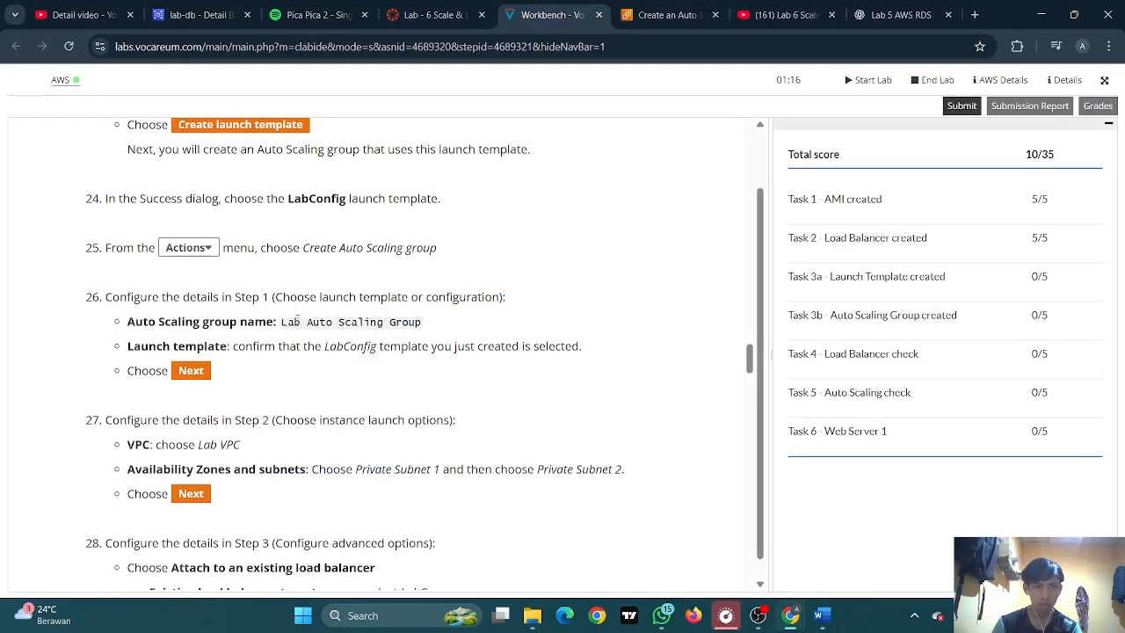
{"action": "left_click_drag", "start_coordinate": [281, 322], "coordinate": [475, 326]}
{"action": "right_click", "coordinate": [349, 320]}
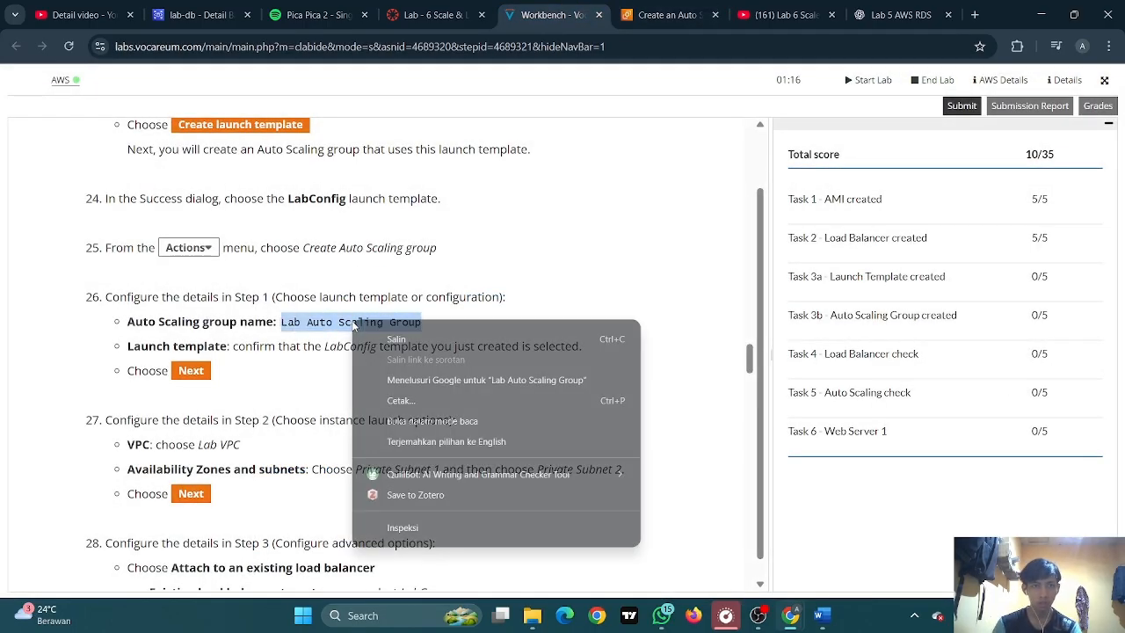
{"action": "left_click", "coordinate": [387, 334]}
{"action": "left_click", "coordinate": [665, 15]}
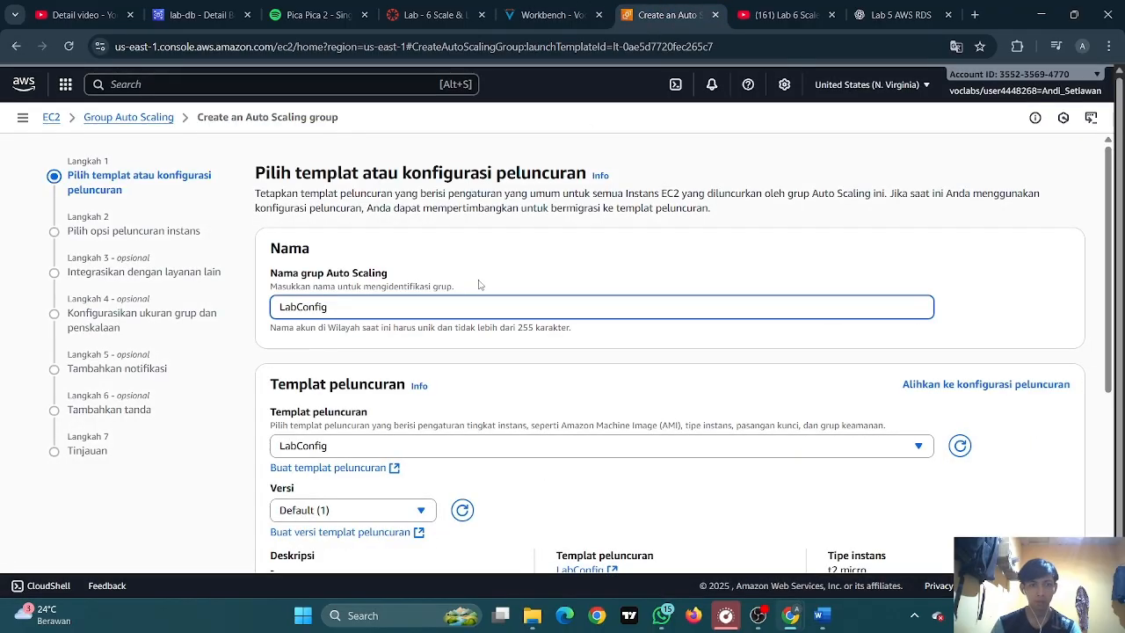
{"action": "key", "text": "ctrl+a"}
{"action": "key", "text": "ctrl+v"}
{"action": "scroll", "coordinate": [420, 339], "scroll_direction": "down", "scroll_amount": 1}
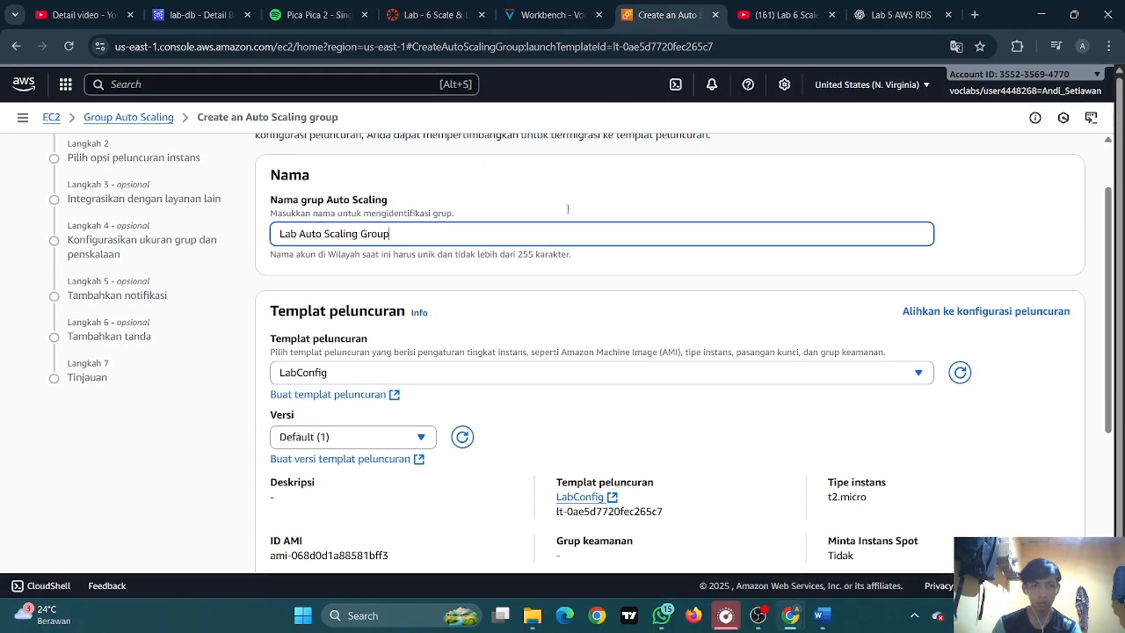
Review the LabConfig template settings for the Auto Scaling group and continue to the instance launch options
{"action": "left_click", "coordinate": [554, 15]}
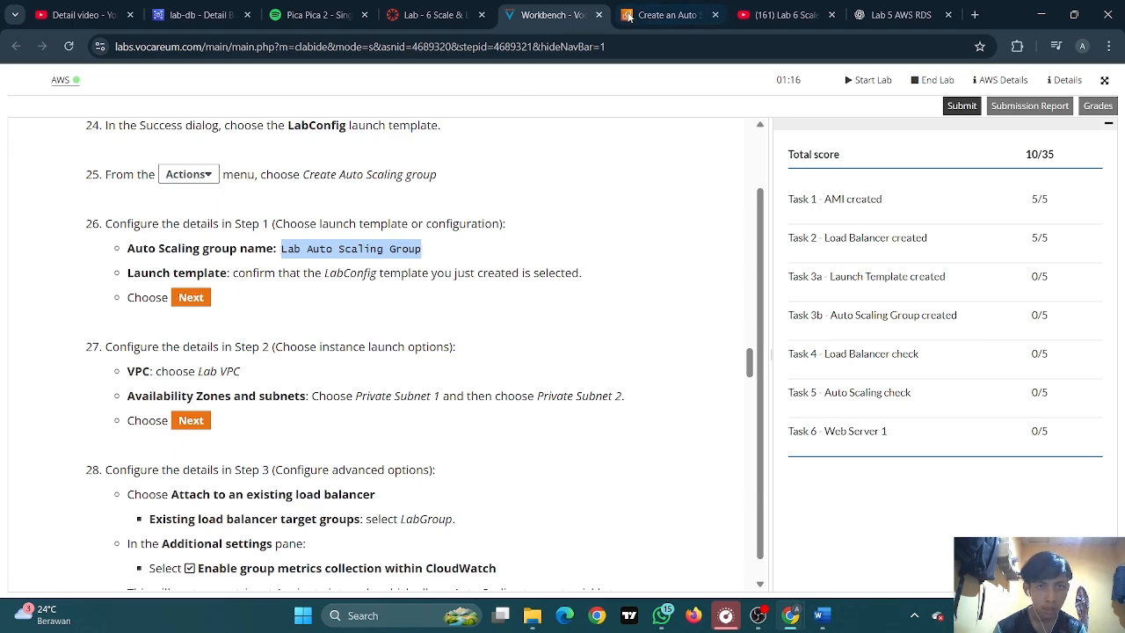
{"action": "left_click", "coordinate": [665, 15]}
{"action": "scroll", "coordinate": [613, 230], "scroll_direction": "down", "scroll_amount": 1}
{"action": "scroll", "coordinate": [613, 231], "scroll_direction": "down", "scroll_amount": 5}
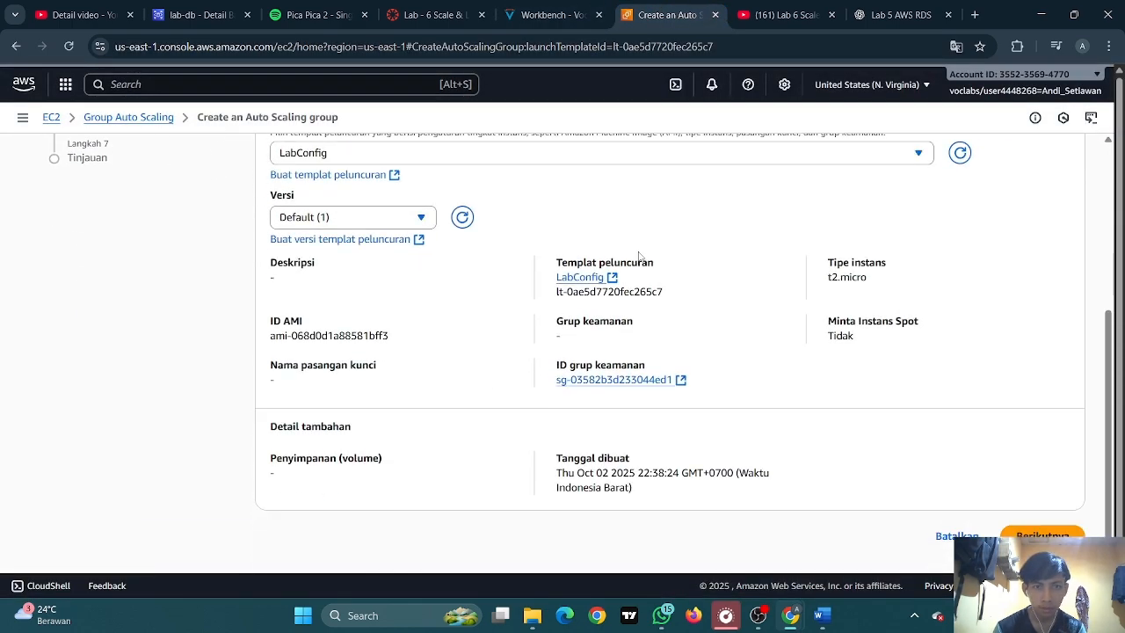
{"action": "left_click", "coordinate": [1032, 530]}
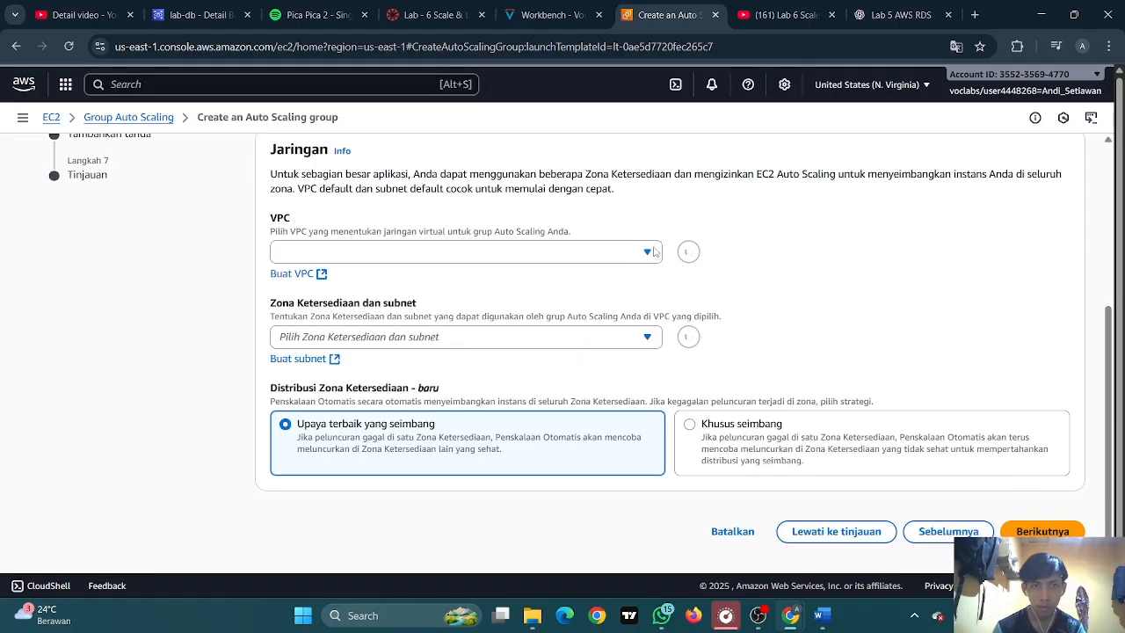
Look up the required network in the lab instructions and set the group's VPC to Lab VPC
{"action": "left_click", "coordinate": [553, 15]}
{"action": "scroll", "coordinate": [359, 211], "scroll_direction": "down", "scroll_amount": 2}
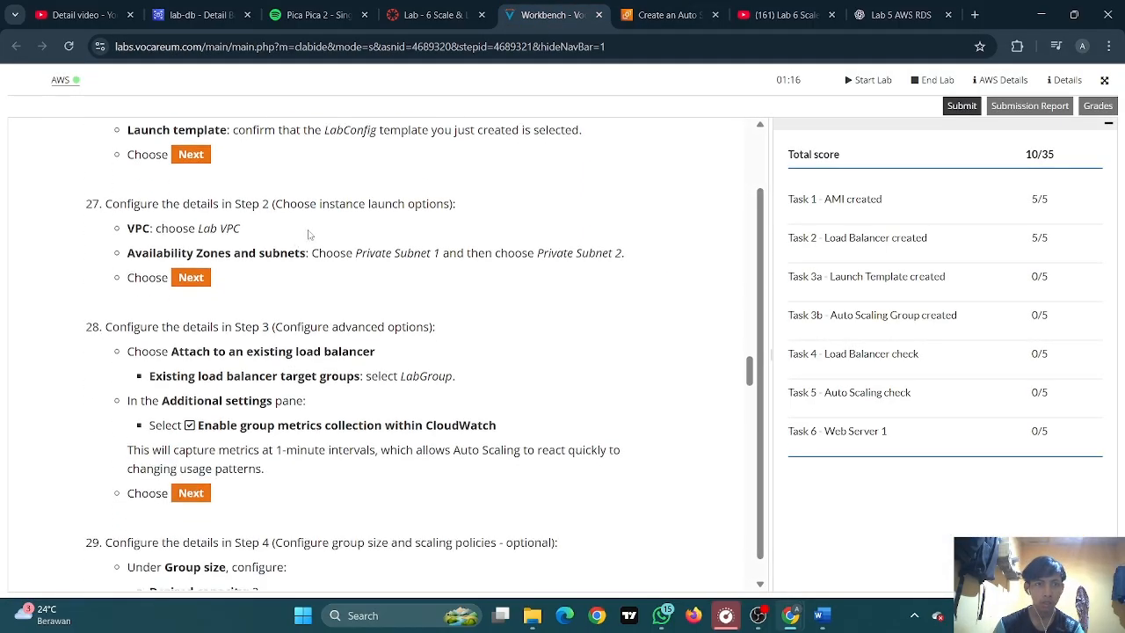
{"action": "left_click_drag", "start_coordinate": [156, 225], "coordinate": [263, 233]}
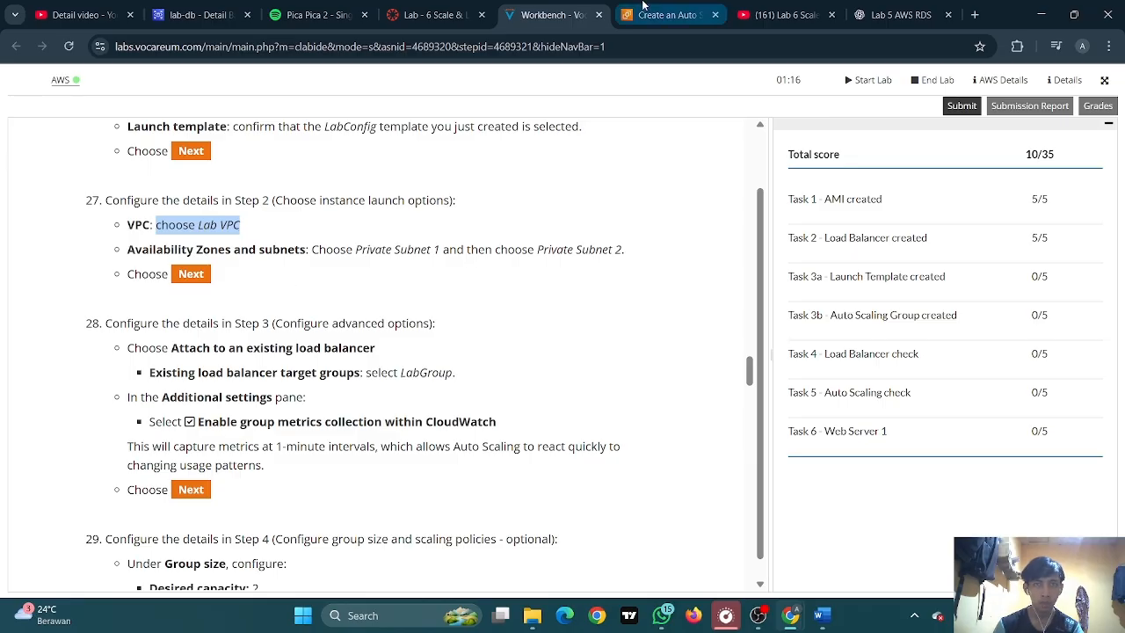
{"action": "left_click", "coordinate": [668, 15]}
{"action": "scroll", "coordinate": [399, 329], "scroll_direction": "down", "scroll_amount": 1}
{"action": "left_click", "coordinate": [432, 331]}
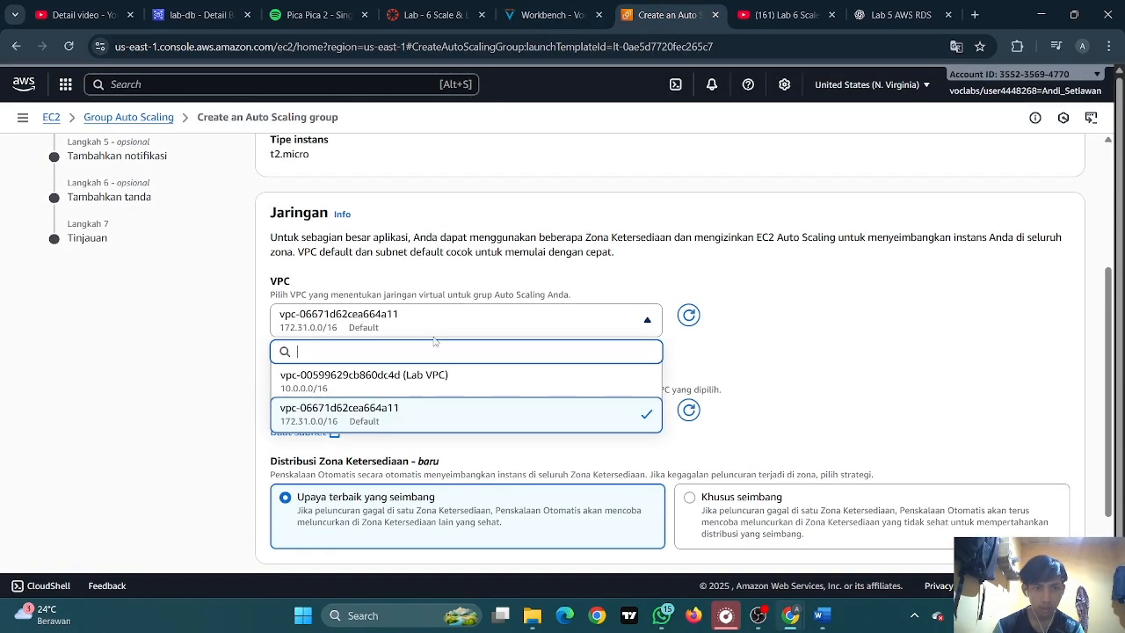
{"action": "left_click", "coordinate": [403, 379]}
{"action": "scroll", "coordinate": [440, 343], "scroll_direction": "down", "scroll_amount": 1}
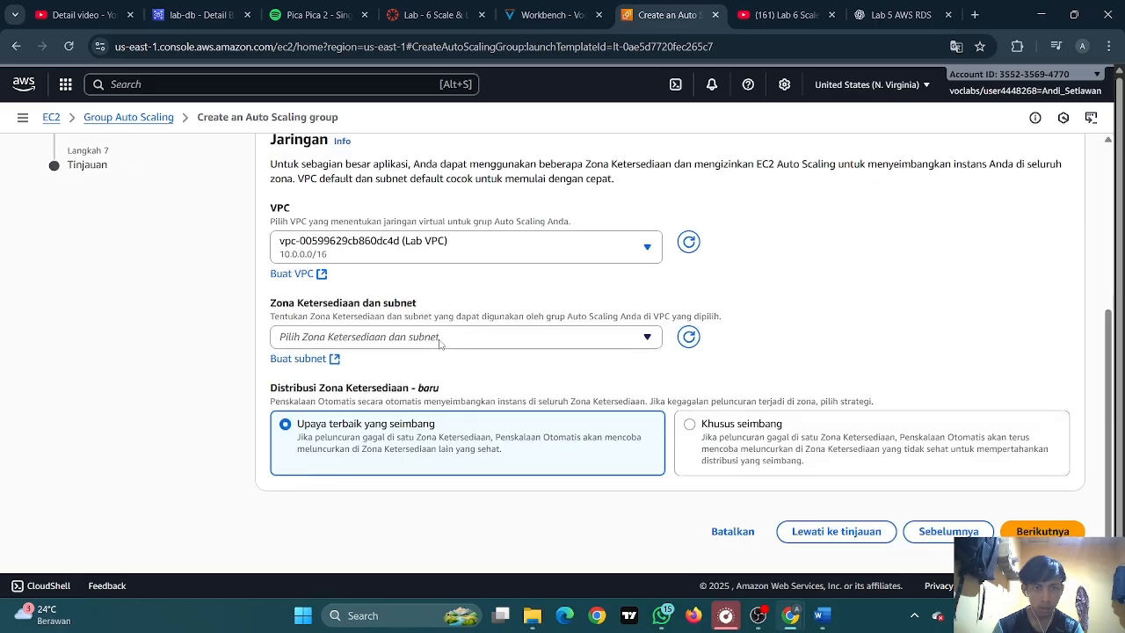
Add Private Subnet 2 (us-east-1b) as the group's subnet and continue to the service integration settings
{"action": "left_click", "coordinate": [533, 9]}
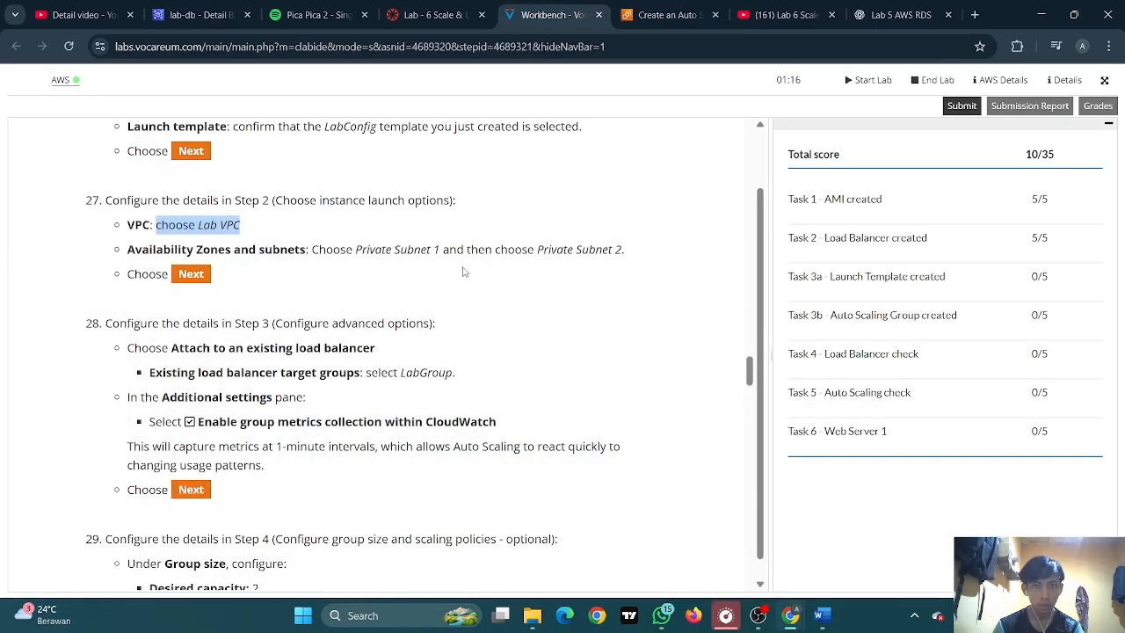
{"action": "left_click", "coordinate": [668, 15]}
{"action": "left_click", "coordinate": [433, 339]}
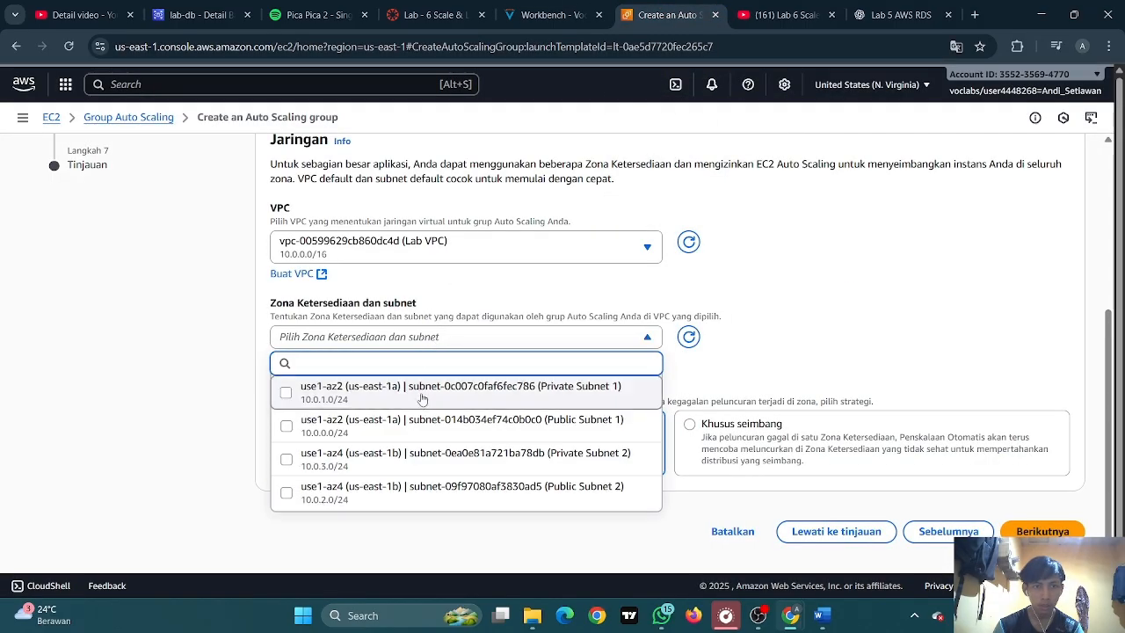
{"action": "left_click", "coordinate": [442, 458]}
{"action": "scroll", "coordinate": [790, 421], "scroll_direction": "down", "scroll_amount": 1}
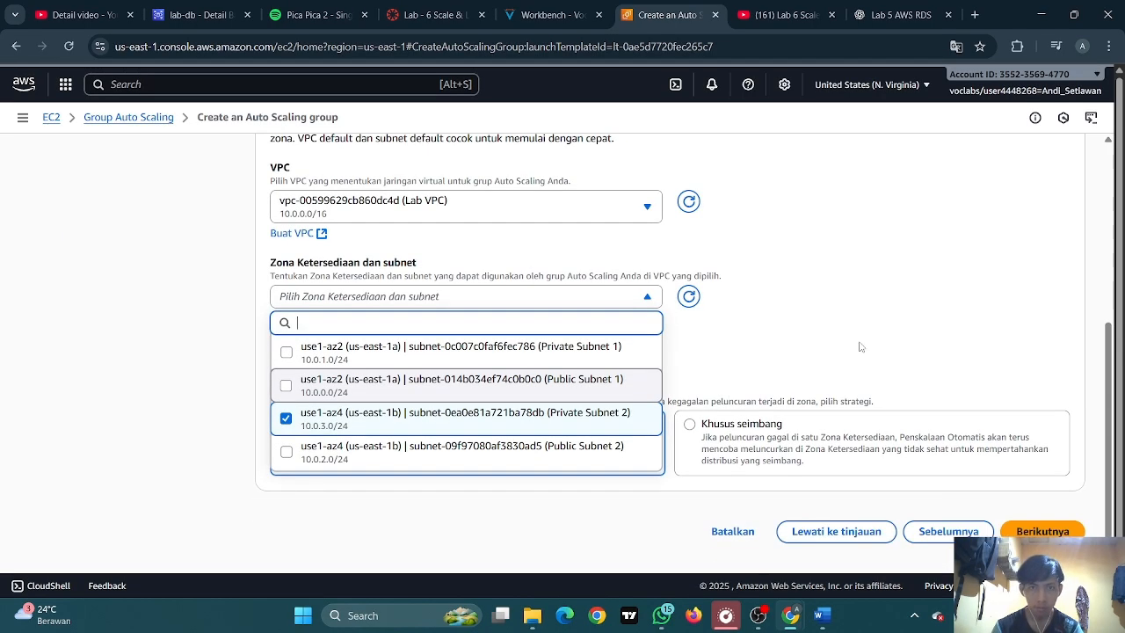
{"action": "left_click", "coordinate": [785, 352]}
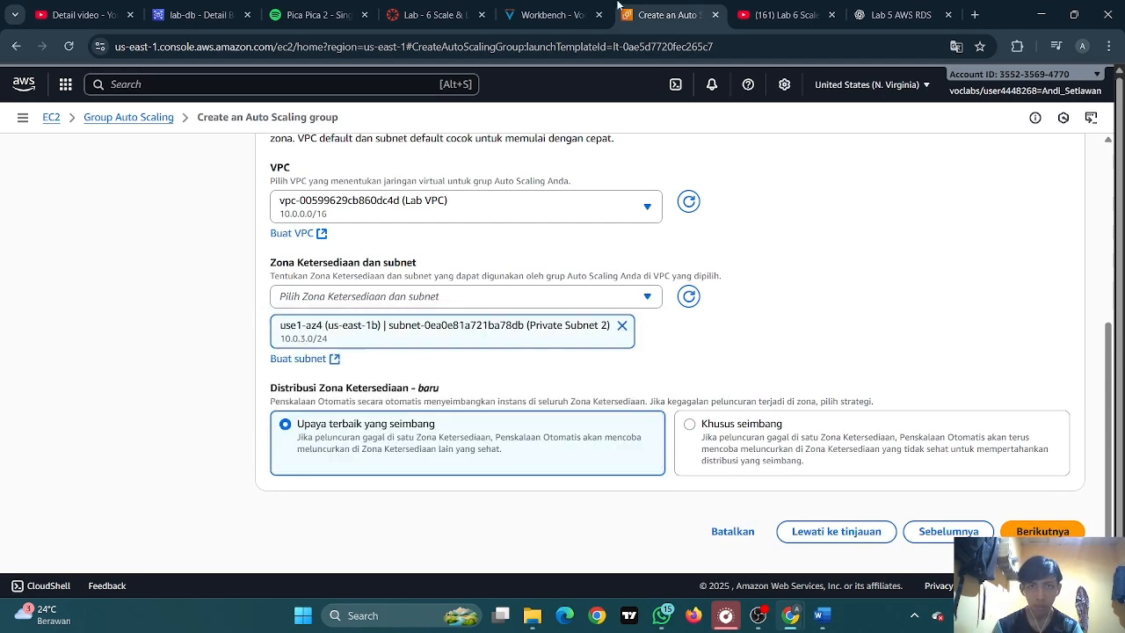
{"action": "left_click", "coordinate": [551, 15]}
{"action": "left_click", "coordinate": [639, 8]}
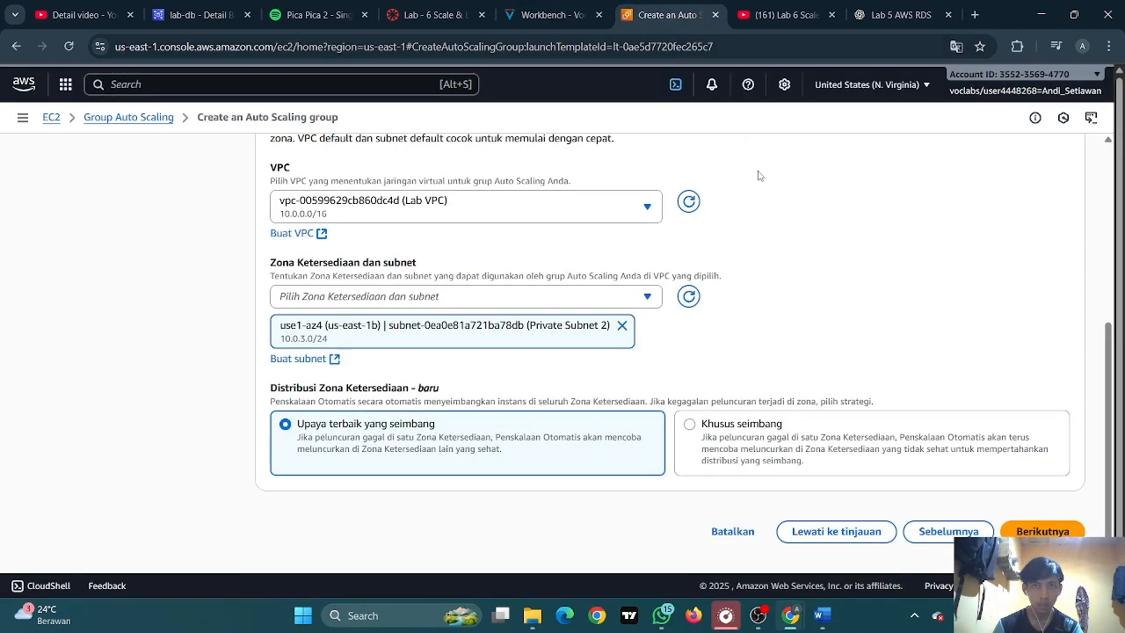
{"action": "left_click", "coordinate": [1042, 530]}
Look up the advanced options for Step 3 in the lab instructions and translate the service integration page into English
{"action": "scroll", "coordinate": [655, 396], "scroll_direction": "down", "scroll_amount": 3}
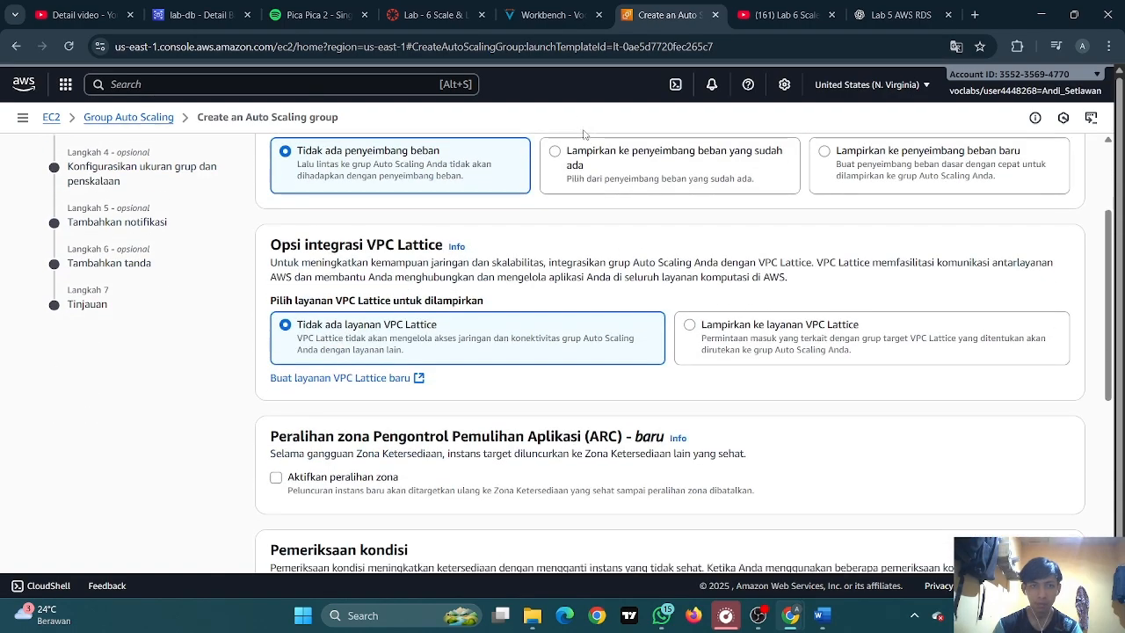
{"action": "left_click", "coordinate": [552, 15]}
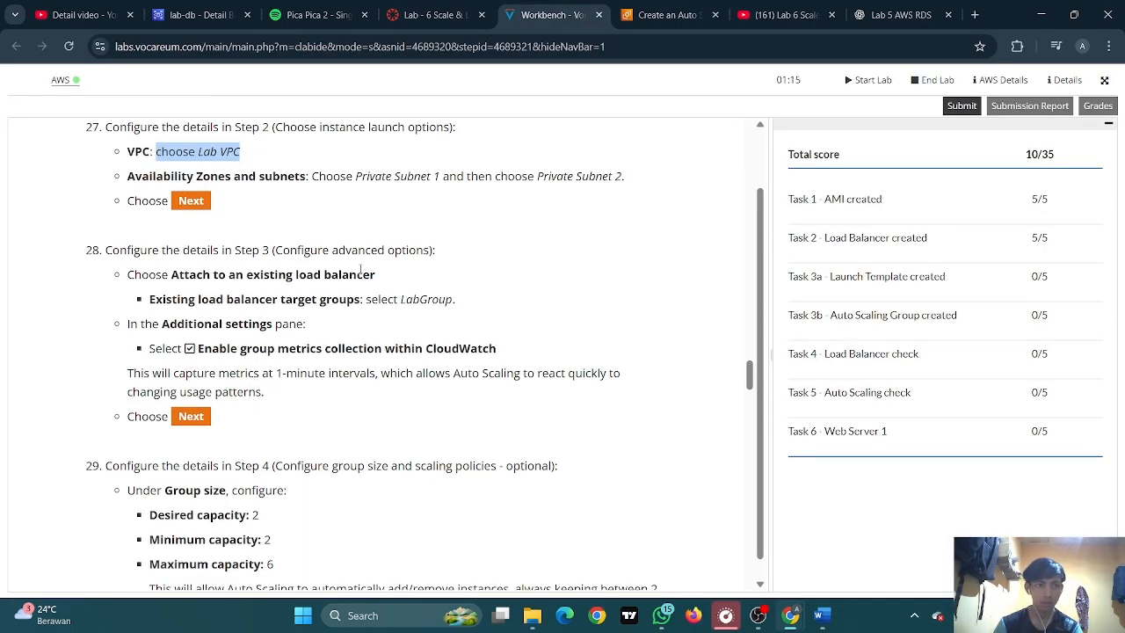
{"action": "scroll", "coordinate": [165, 225], "scroll_direction": "down", "scroll_amount": 1}
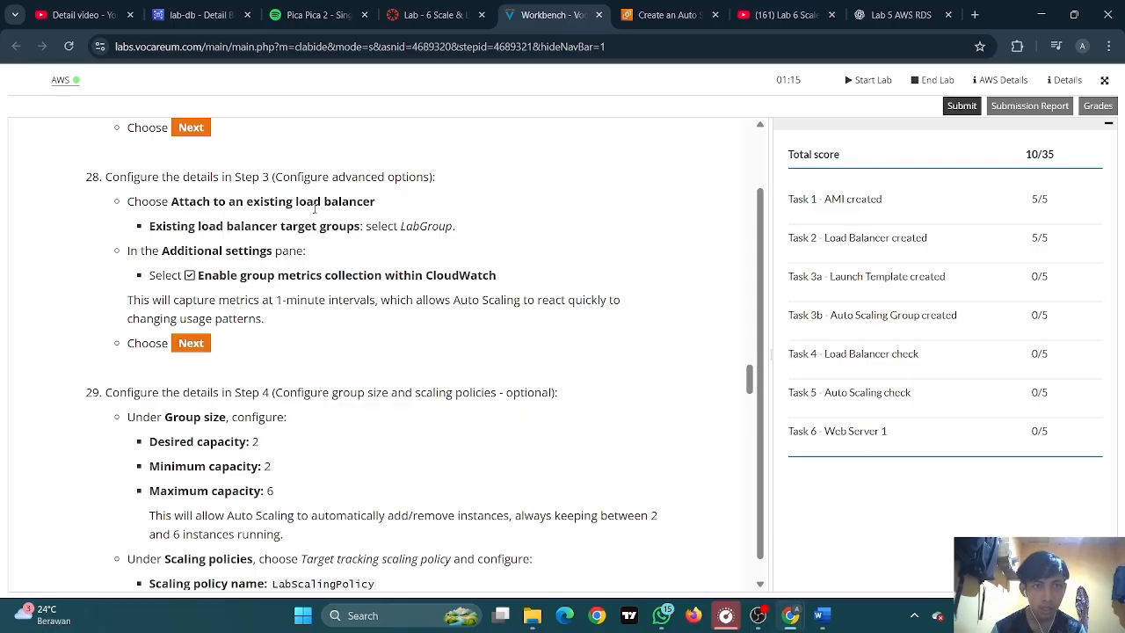
{"action": "left_click", "coordinate": [640, 14]}
{"action": "scroll", "coordinate": [544, 188], "scroll_direction": "up", "scroll_amount": 2}
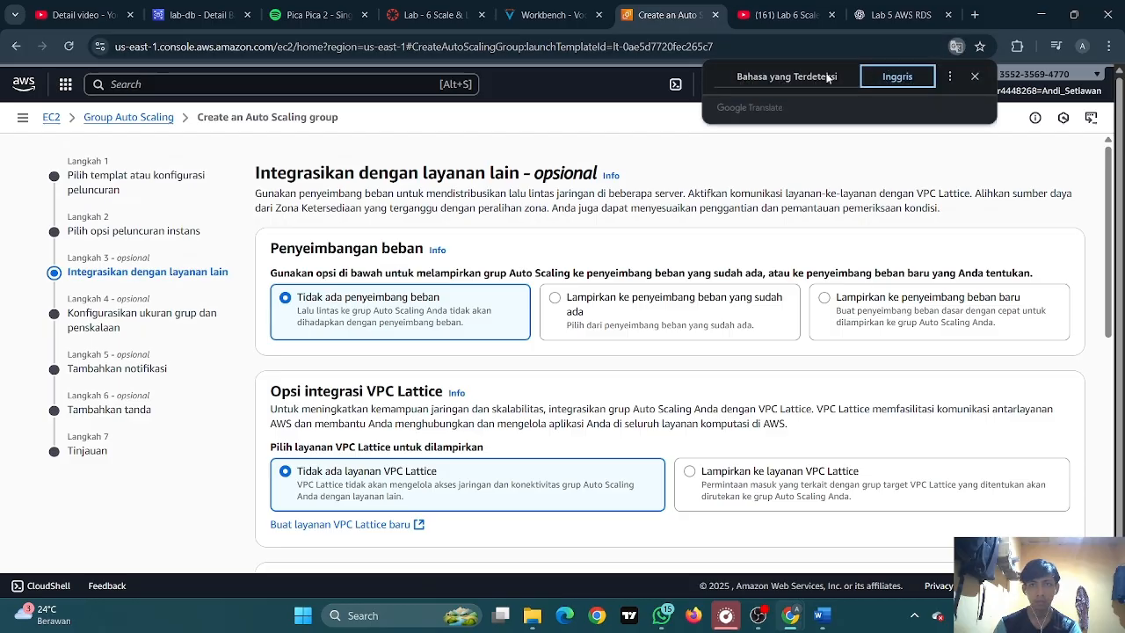
{"action": "left_click", "coordinate": [898, 77]}
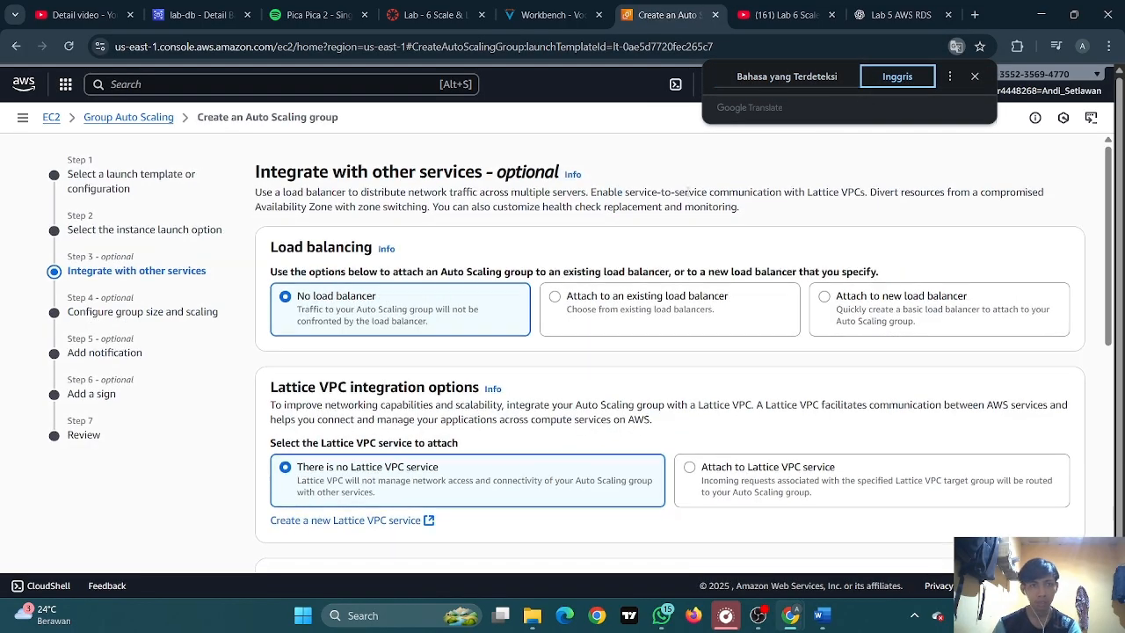
Recheck the lab's load balancer instruction and set load balancing to Attach to an existing load balancer
{"action": "scroll", "coordinate": [572, 250], "scroll_direction": "down", "scroll_amount": 1}
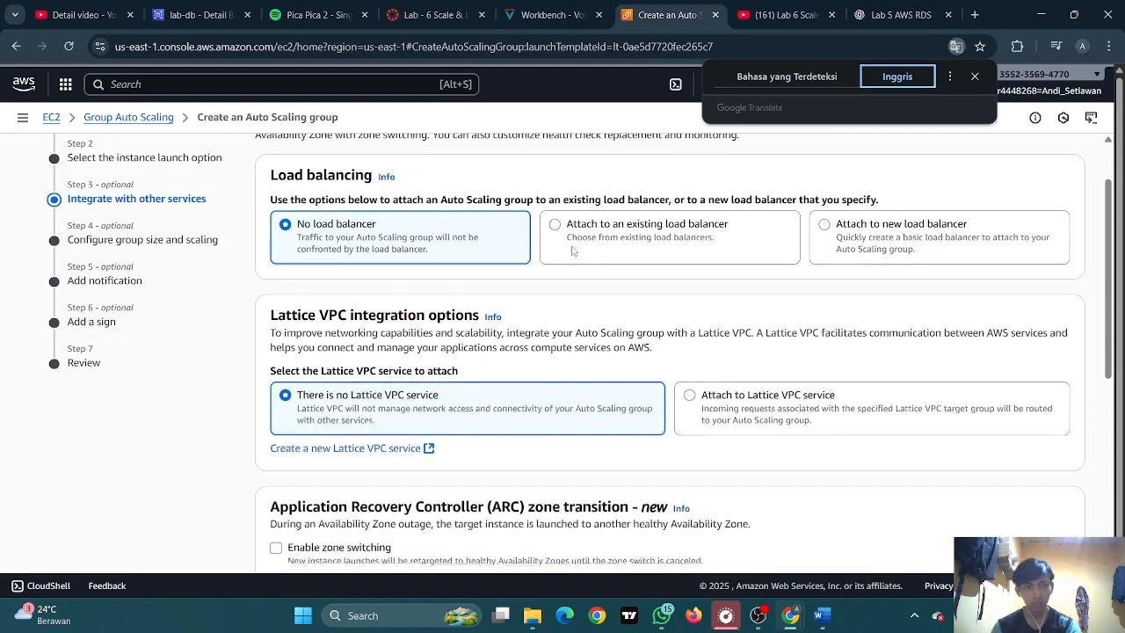
{"action": "left_click", "coordinate": [644, 166]}
{"action": "left_click", "coordinate": [549, 15]}
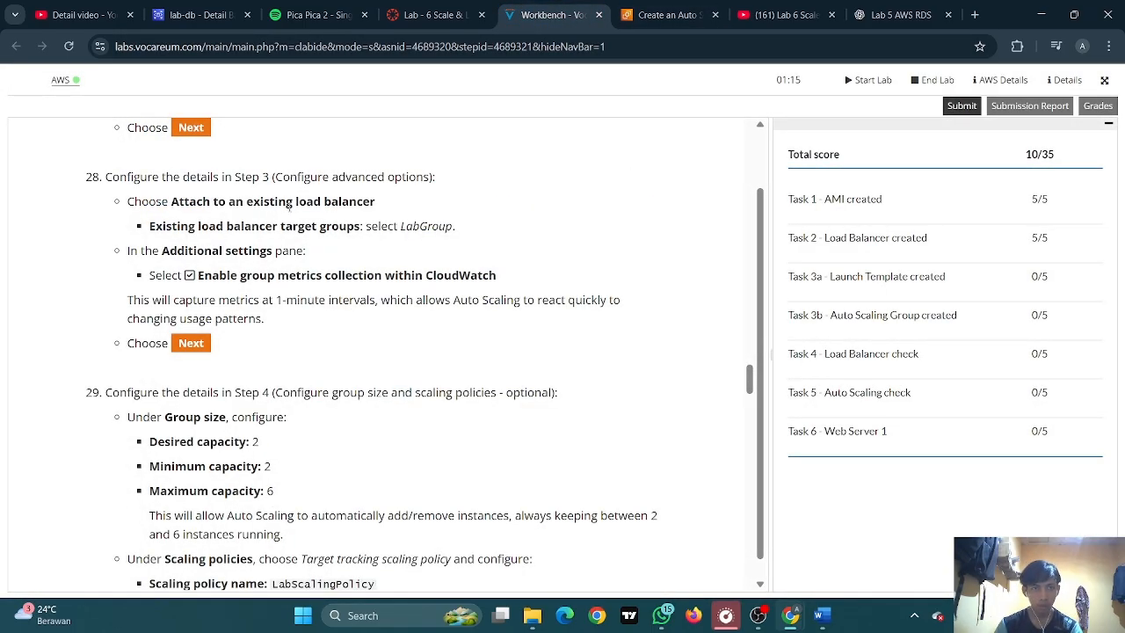
{"action": "left_click", "coordinate": [666, 15]}
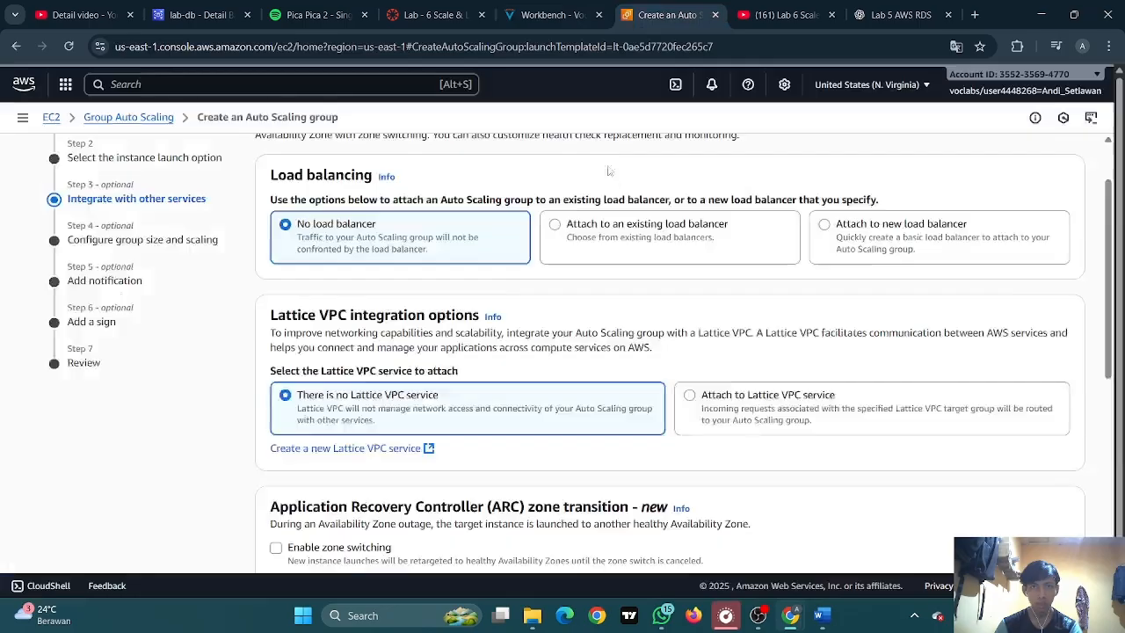
{"action": "left_click", "coordinate": [607, 235]}
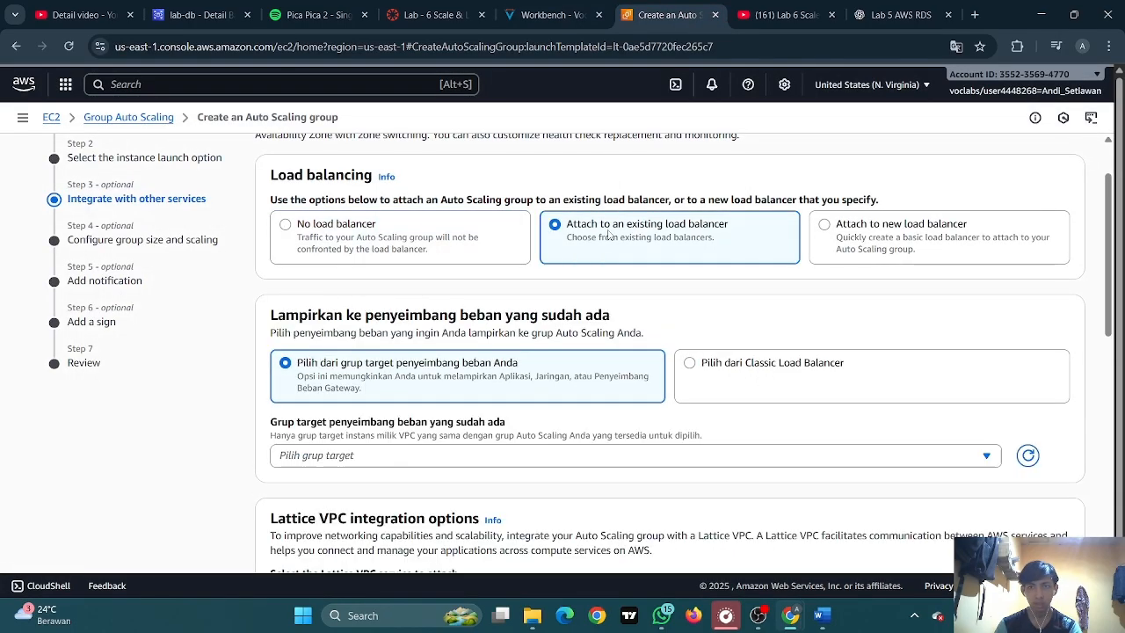
Translate the existing load balancer section into English and select the LabGroup | HTTP target group named in the lab instructions
{"action": "scroll", "coordinate": [608, 234], "scroll_direction": "down", "scroll_amount": 1}
{"action": "left_click", "coordinate": [540, 22]}
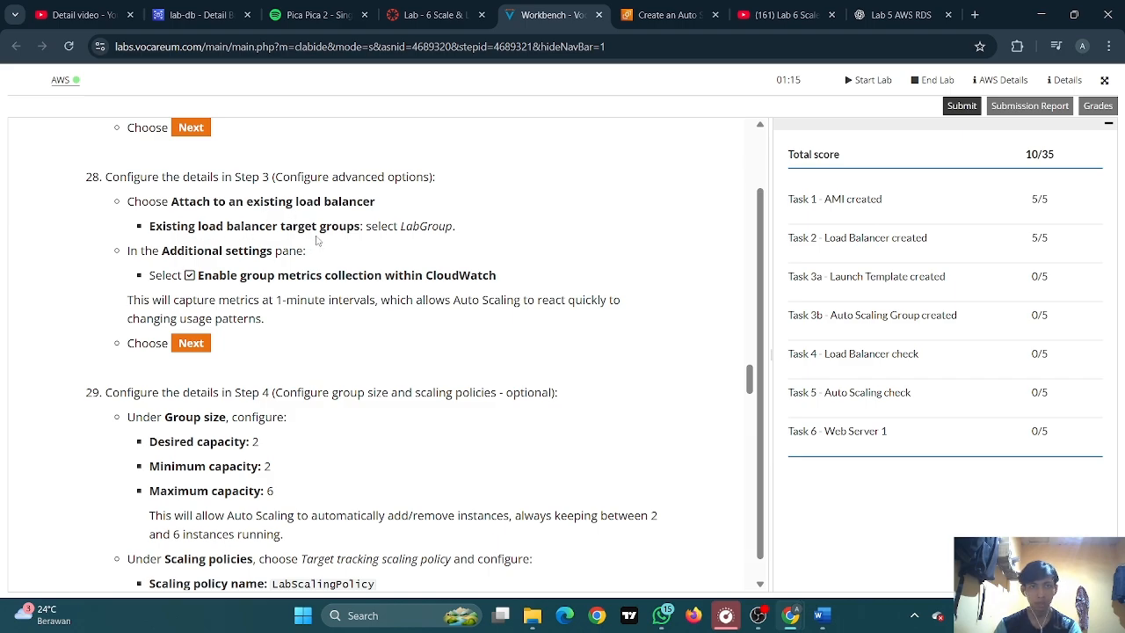
{"action": "left_click", "coordinate": [666, 15]}
{"action": "scroll", "coordinate": [493, 237], "scroll_direction": "down", "scroll_amount": 1}
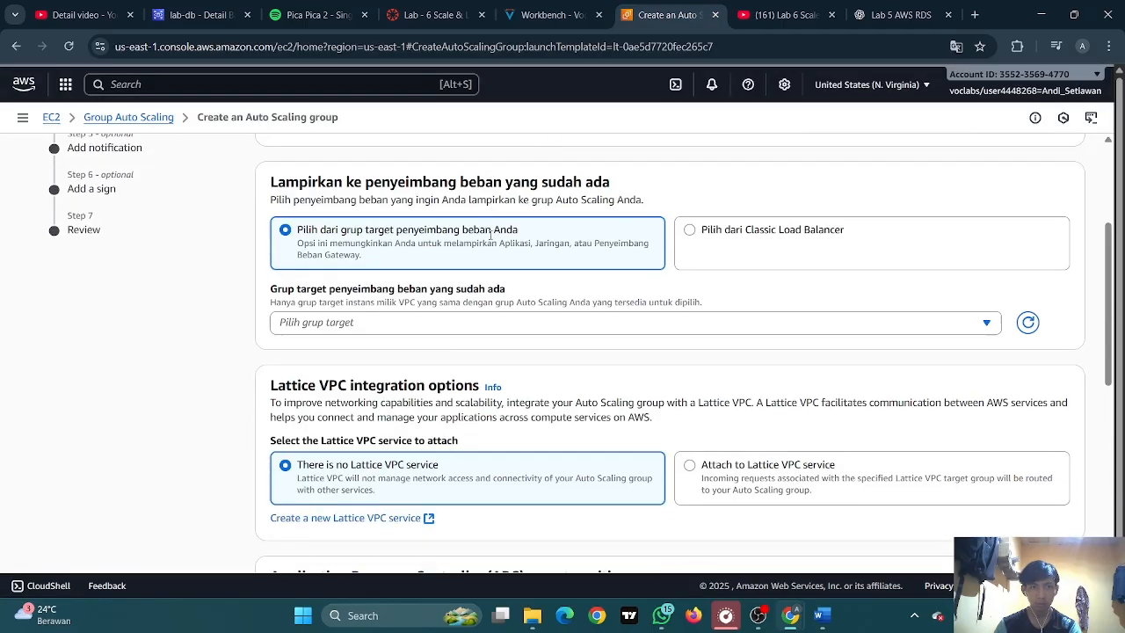
{"action": "scroll", "coordinate": [492, 239], "scroll_direction": "down", "scroll_amount": 1}
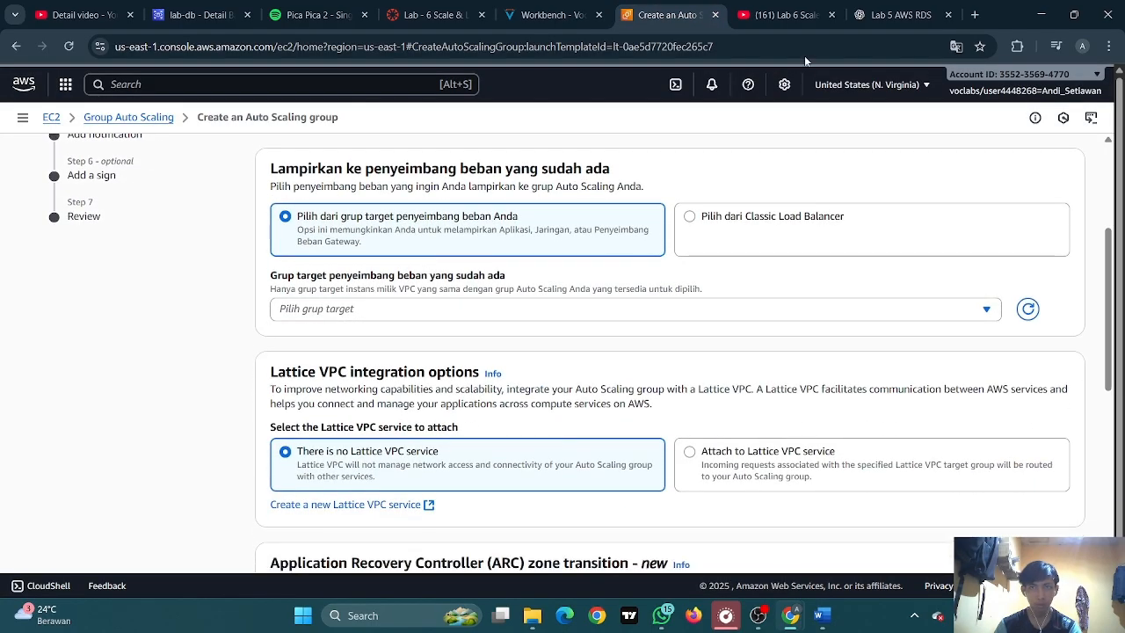
{"action": "left_click", "coordinate": [956, 46]}
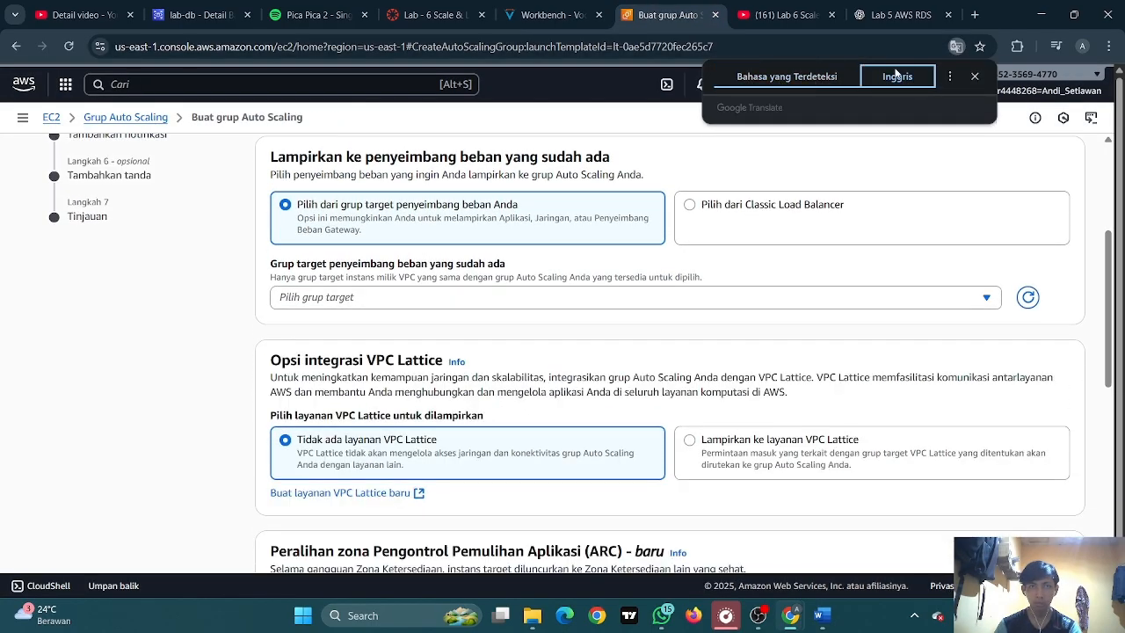
{"action": "left_click", "coordinate": [896, 77]}
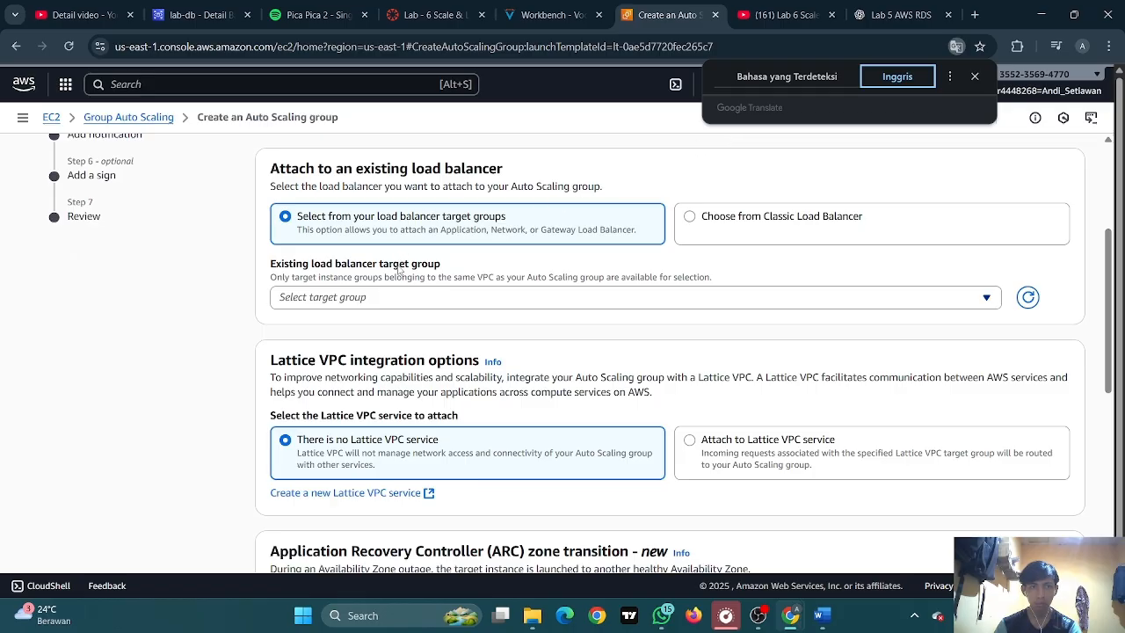
{"action": "left_click", "coordinate": [395, 297]}
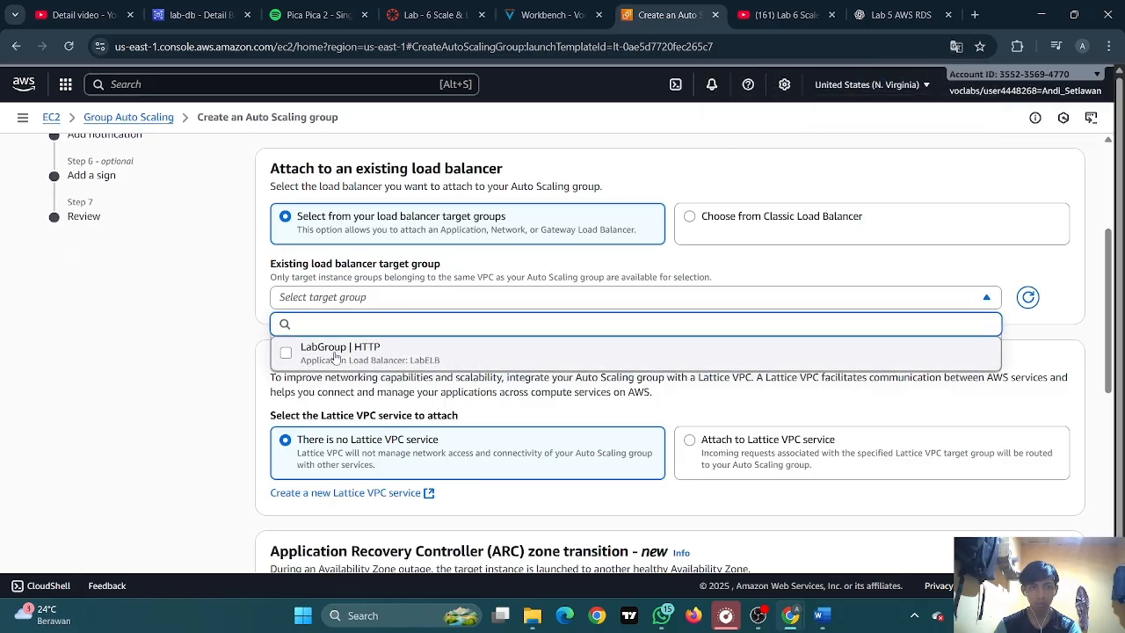
{"action": "left_click", "coordinate": [307, 356]}
Compare the load balancer settings with the lab instructions and look through the page for the CloudWatch group metrics collection option
{"action": "left_click", "coordinate": [549, 15]}
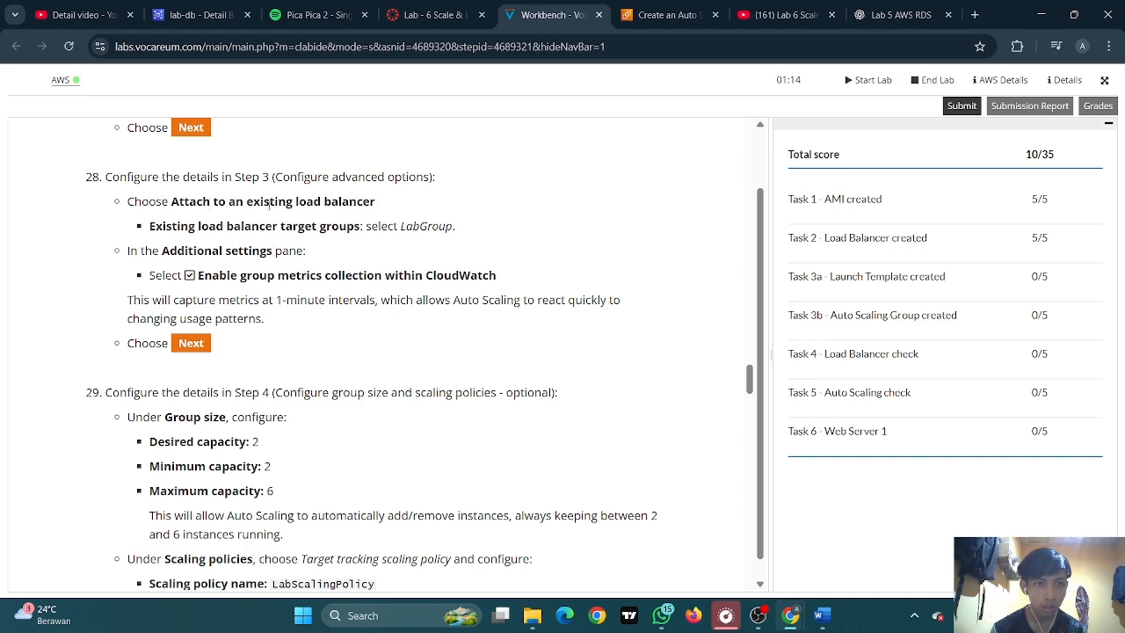
{"action": "left_click", "coordinate": [668, 15]}
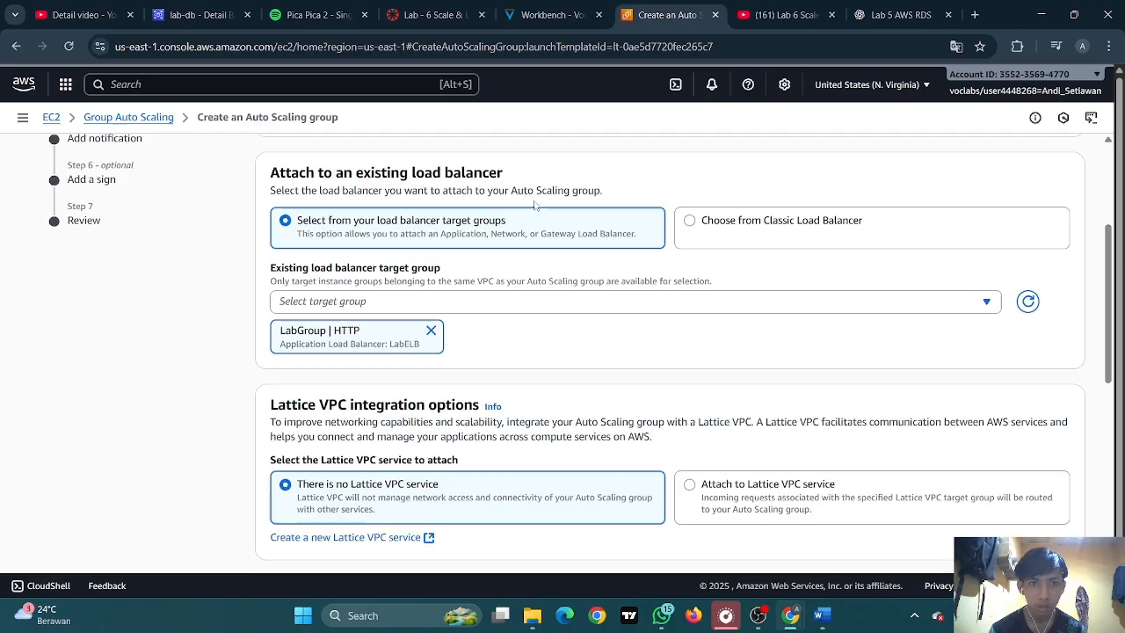
{"action": "scroll", "coordinate": [757, 165], "scroll_direction": "up", "scroll_amount": 1}
{"action": "scroll", "coordinate": [758, 165], "scroll_direction": "up", "scroll_amount": 2}
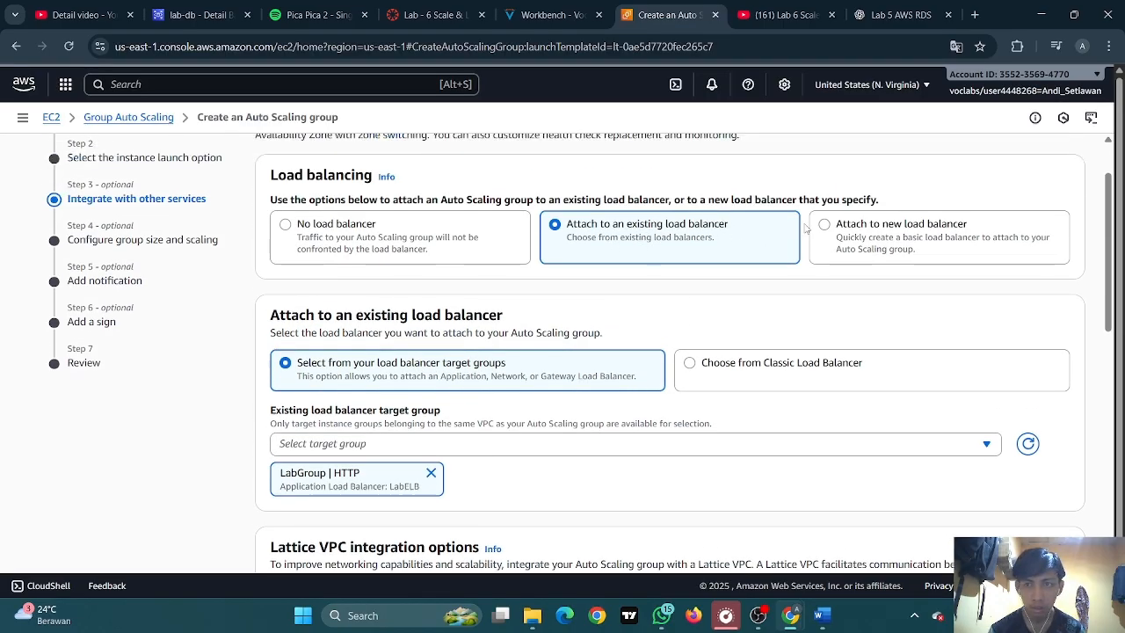
{"action": "scroll", "coordinate": [580, 268], "scroll_direction": "down", "scroll_amount": 2}
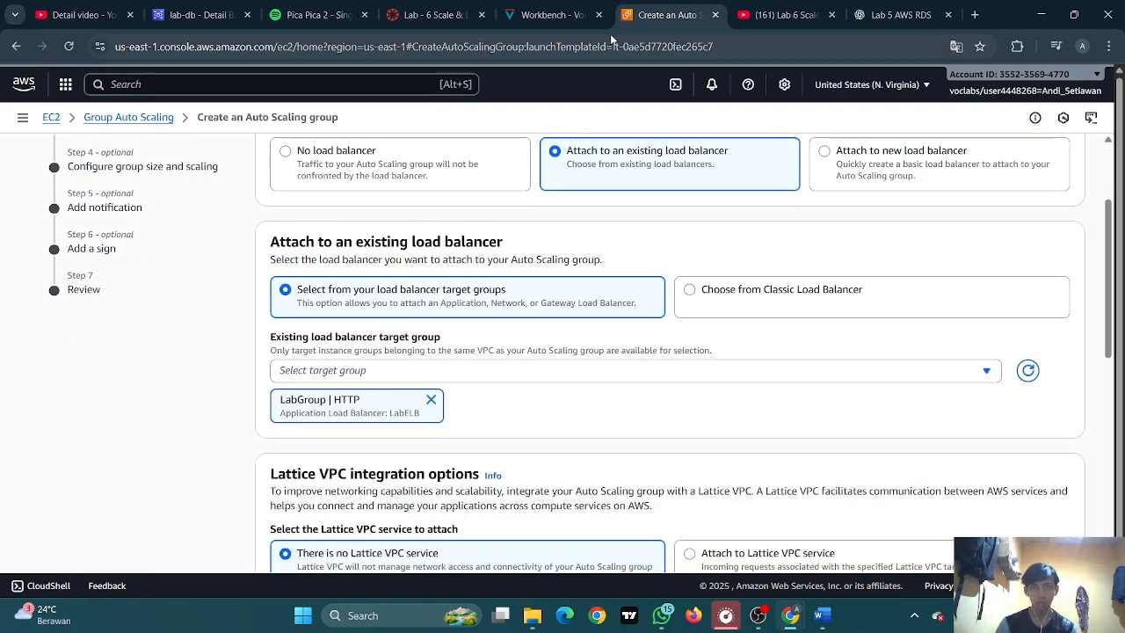
{"action": "left_click", "coordinate": [550, 15]}
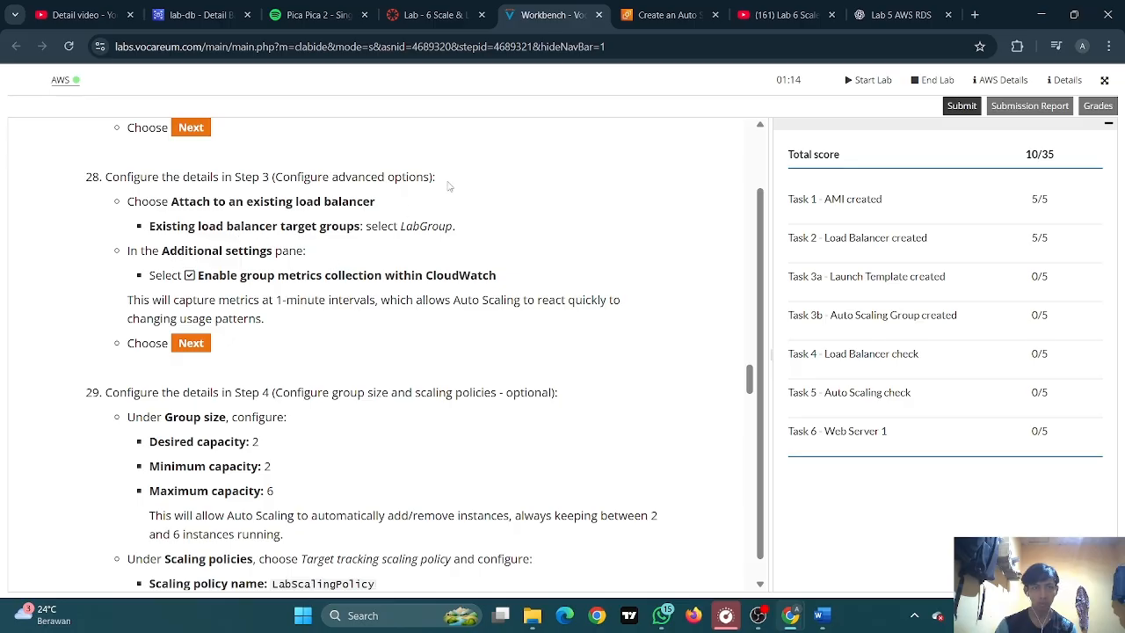
{"action": "left_click", "coordinate": [668, 15]}
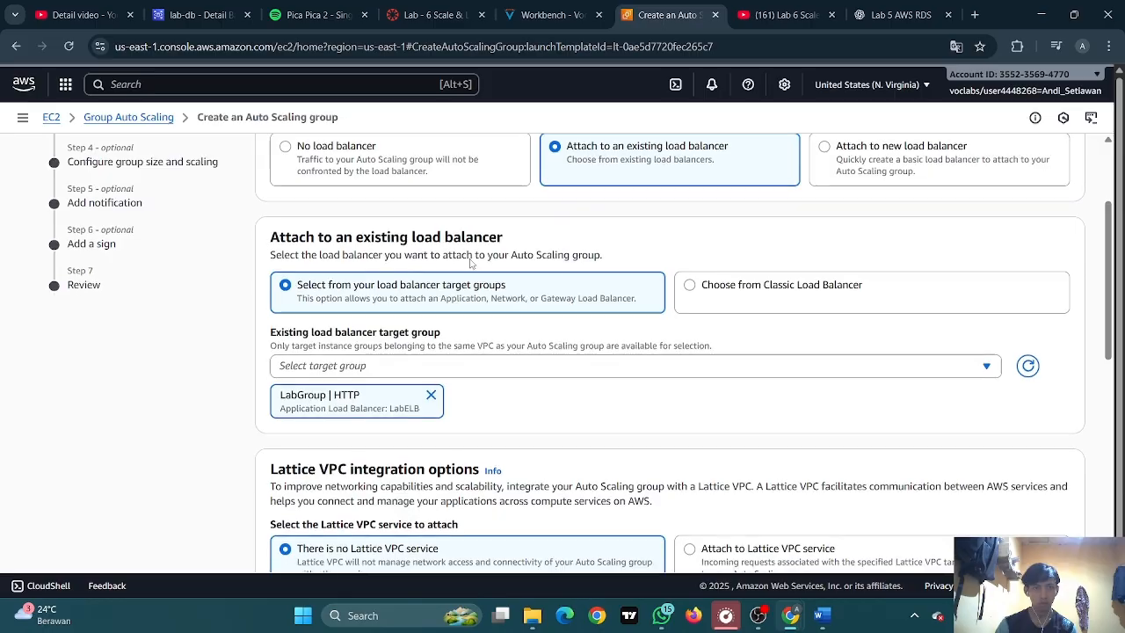
{"action": "scroll", "coordinate": [470, 263], "scroll_direction": "down", "scroll_amount": 8}
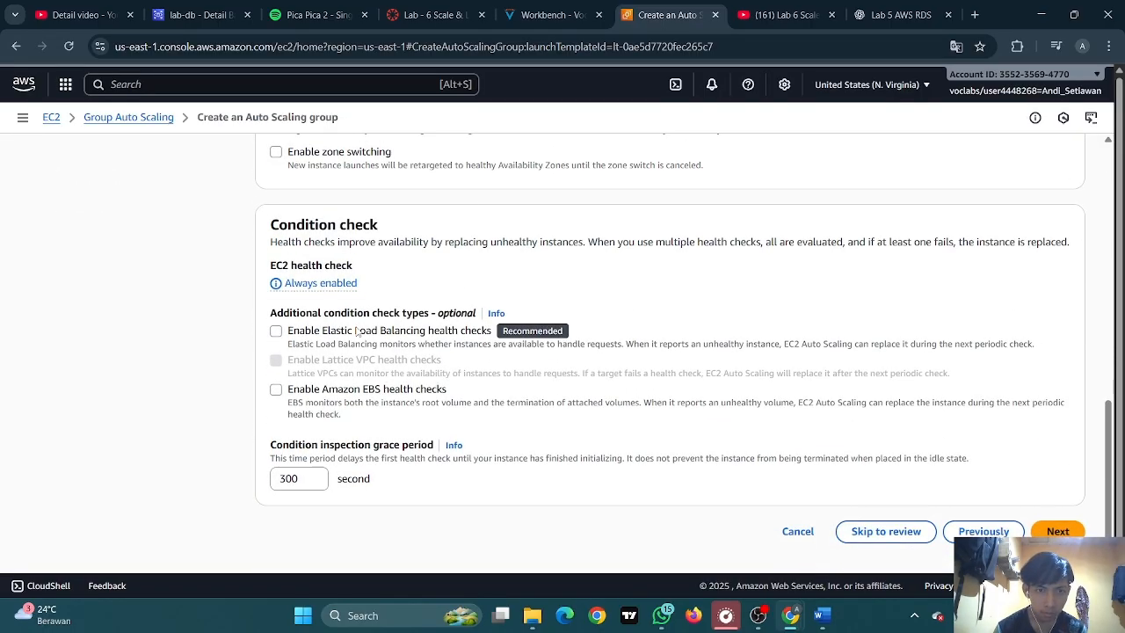
{"action": "scroll", "coordinate": [360, 330], "scroll_direction": "up", "scroll_amount": 3}
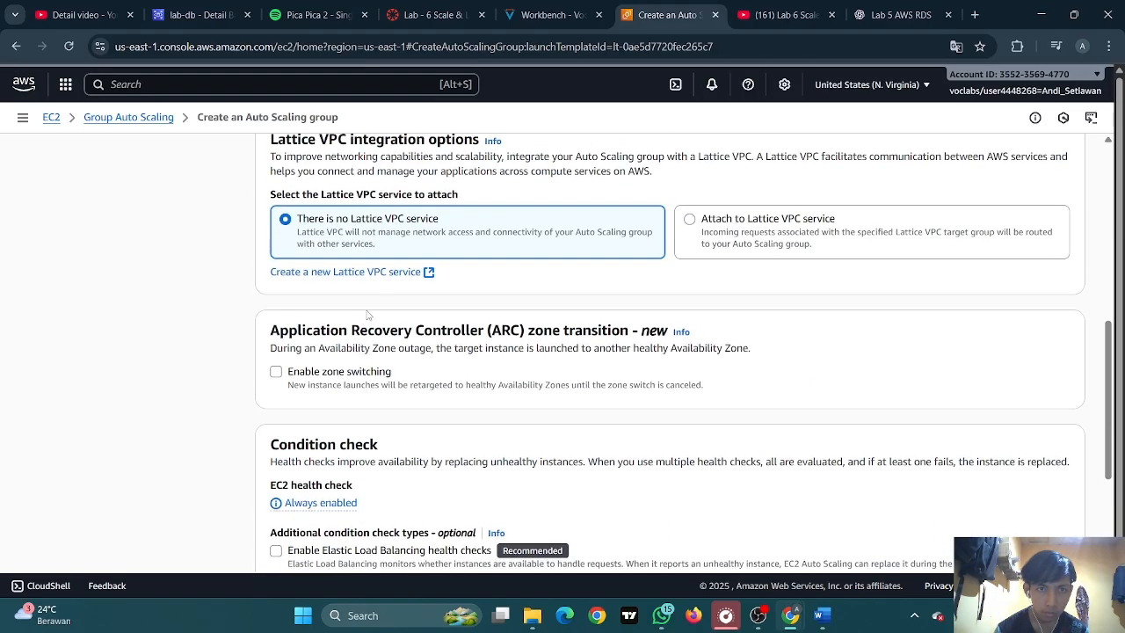
{"action": "scroll", "coordinate": [367, 314], "scroll_direction": "up", "scroll_amount": 2}
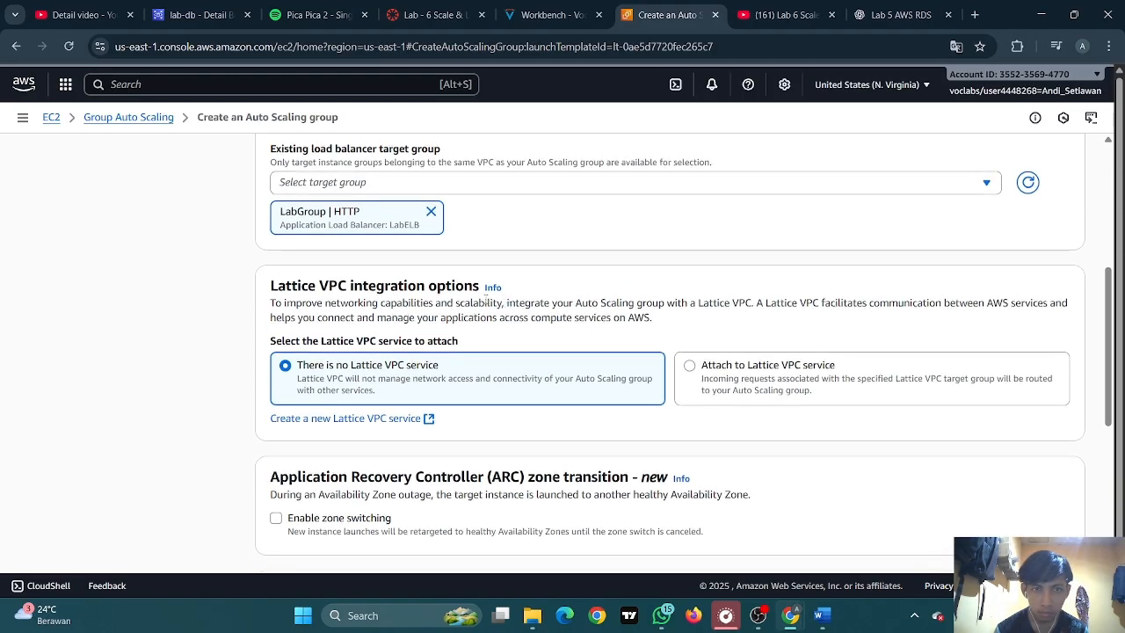
{"action": "scroll", "coordinate": [379, 288], "scroll_direction": "up", "scroll_amount": 1}
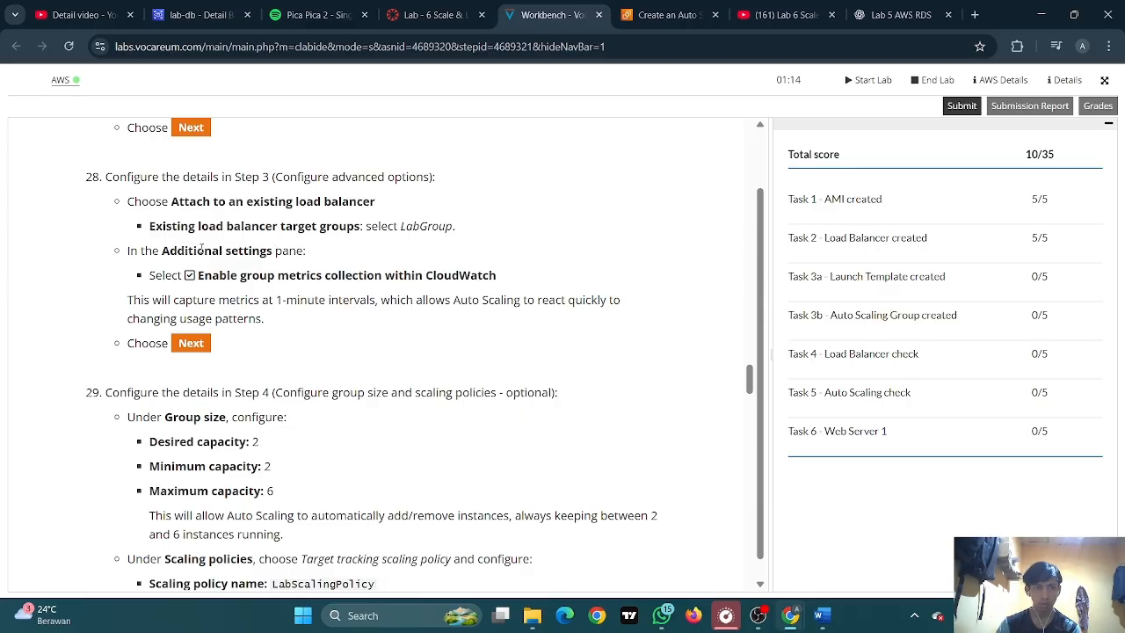
{"action": "left_click", "coordinate": [653, 14]}
{"action": "scroll", "coordinate": [668, 352], "scroll_direction": "down", "scroll_amount": 6}
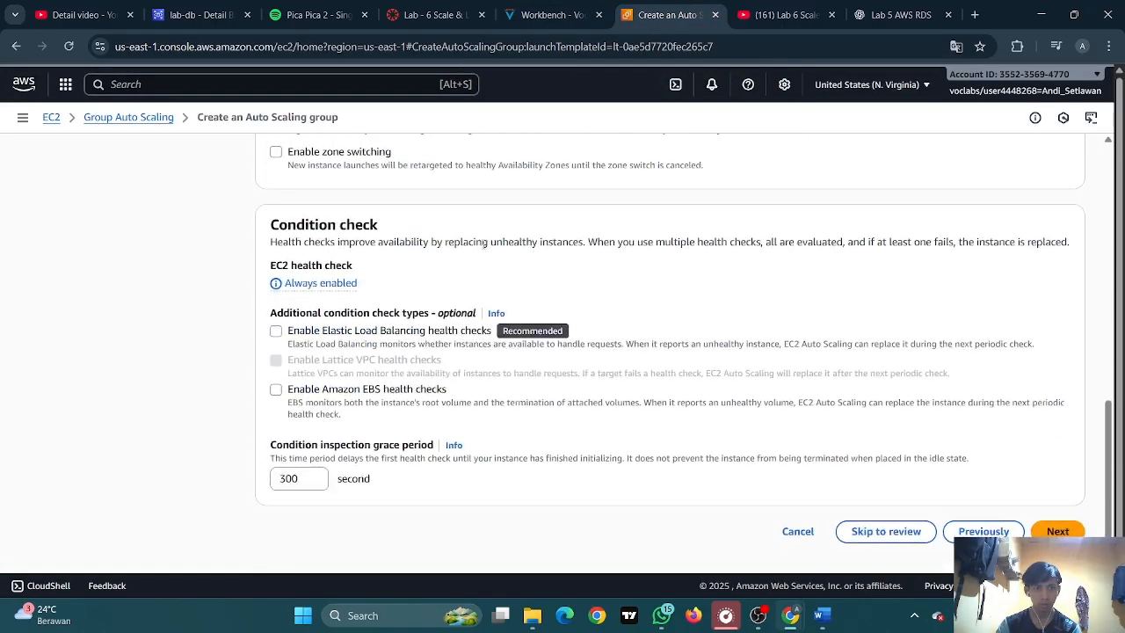
{"action": "left_click", "coordinate": [276, 152]}
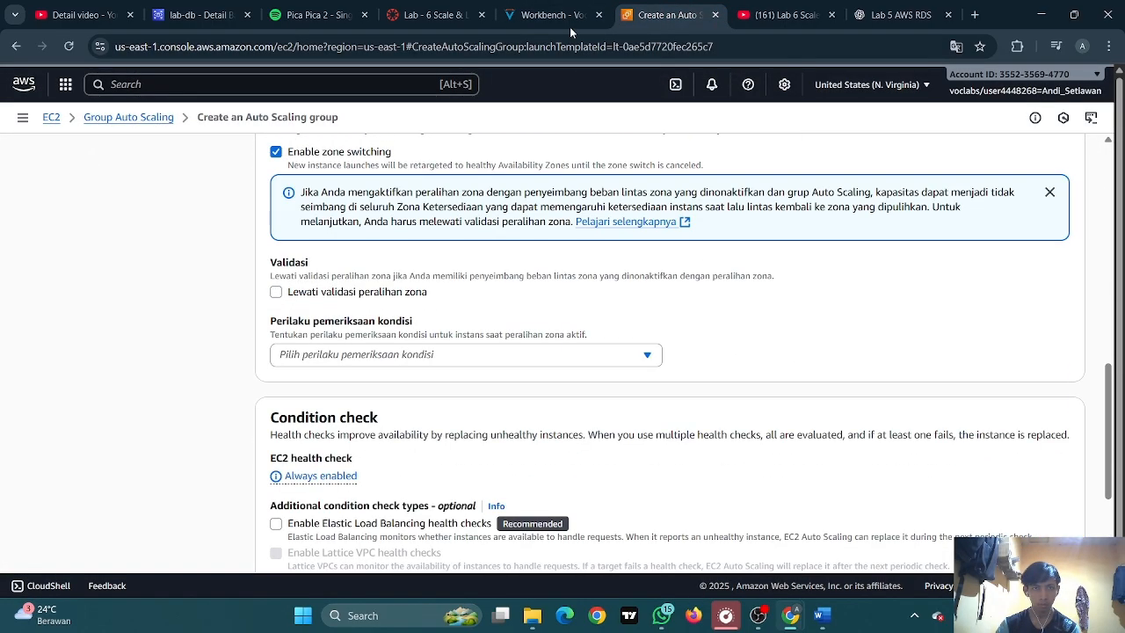
{"action": "left_click", "coordinate": [554, 15]}
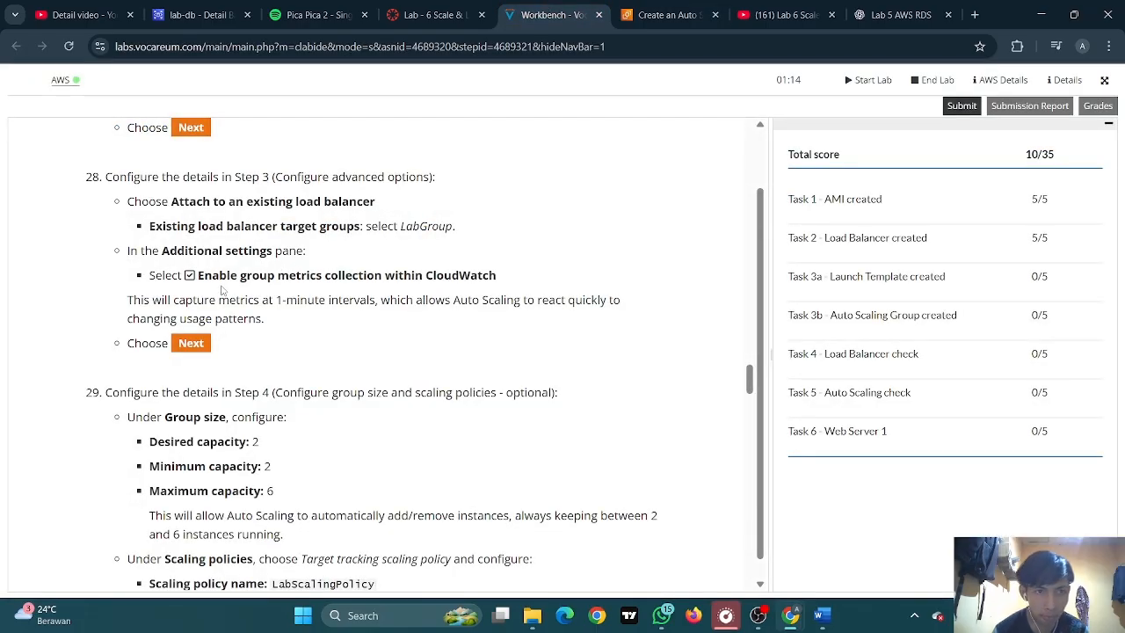
{"action": "left_click", "coordinate": [668, 15]}
{"action": "scroll", "coordinate": [278, 301], "scroll_direction": "up", "scroll_amount": 2}
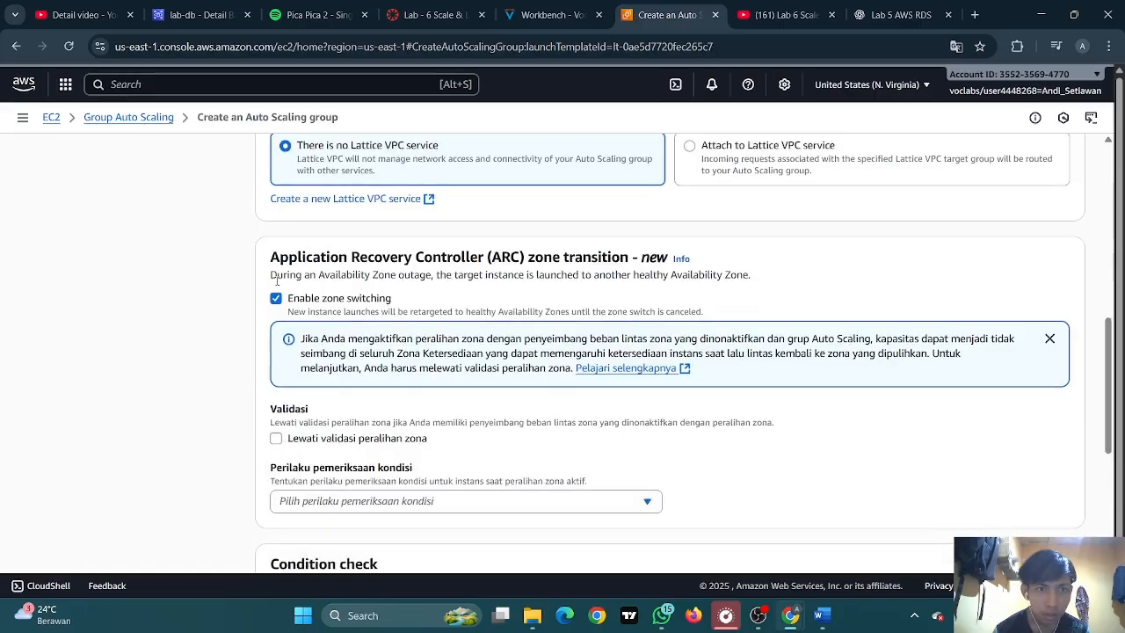
{"action": "left_click", "coordinate": [276, 299]}
Disable zone switching and check the rest of the integration page against the lab's Step 3 instructions for the CloudWatch metrics option
{"action": "scroll", "coordinate": [370, 349], "scroll_direction": "down", "scroll_amount": 2}
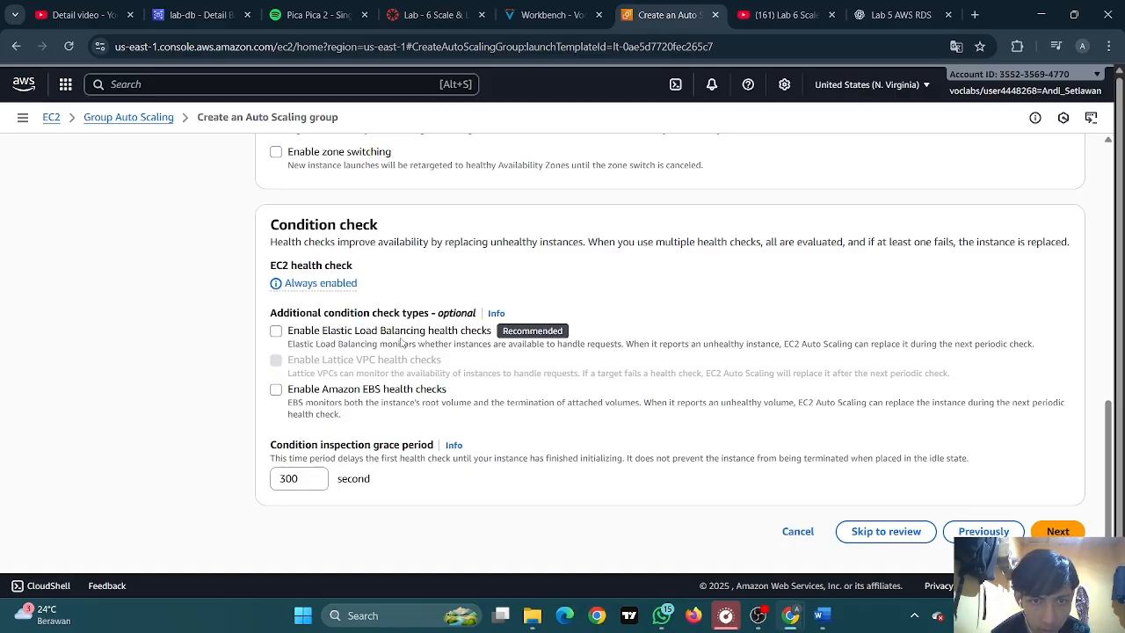
{"action": "scroll", "coordinate": [403, 341], "scroll_direction": "up", "scroll_amount": 5}
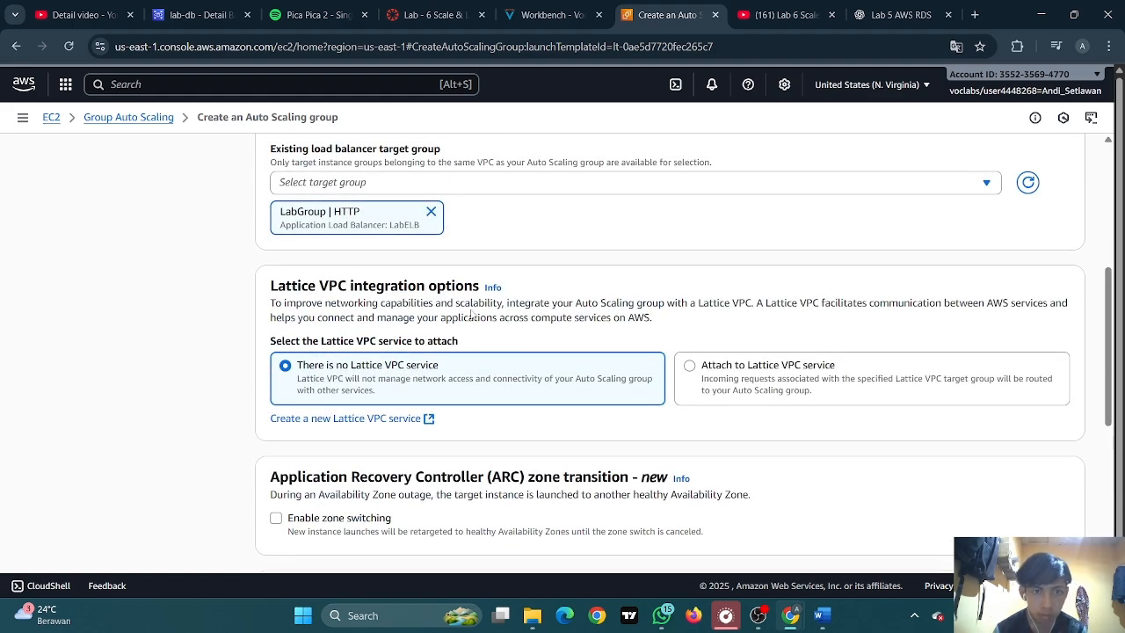
{"action": "scroll", "coordinate": [750, 298], "scroll_direction": "down", "scroll_amount": 1}
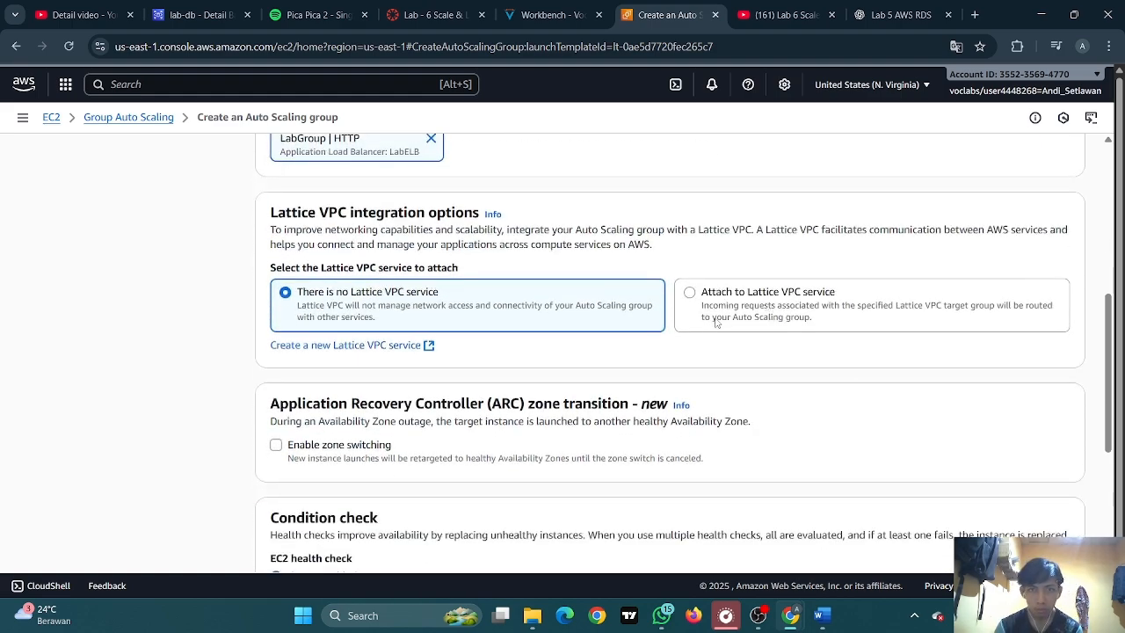
{"action": "left_click", "coordinate": [558, 15]}
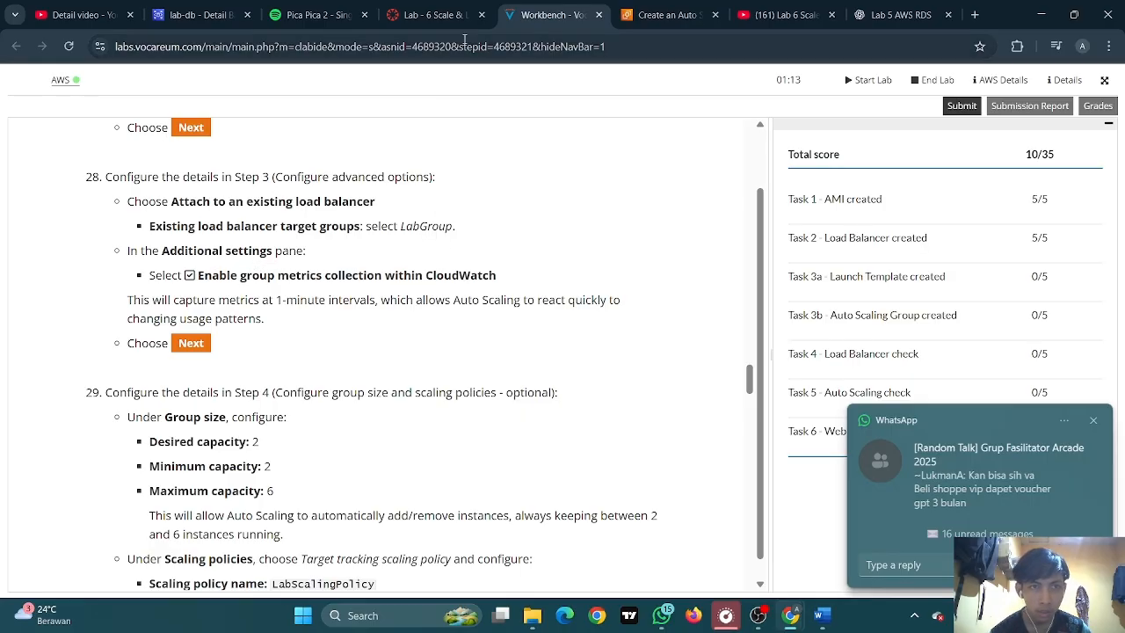
{"action": "left_click", "coordinate": [435, 15]}
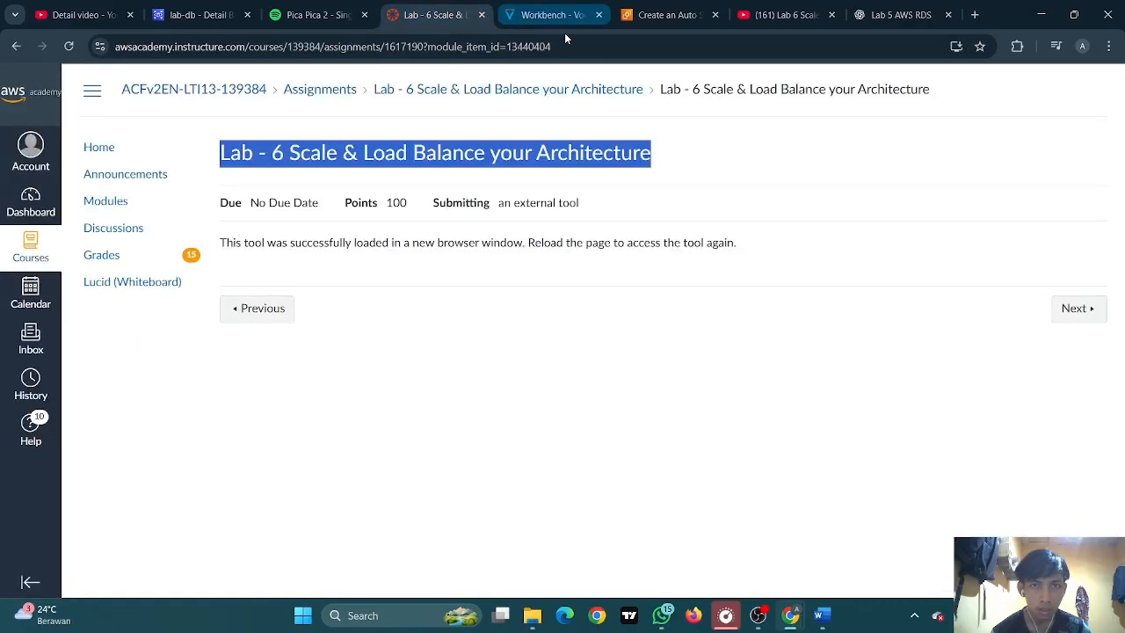
{"action": "left_click", "coordinate": [668, 15]}
{"action": "scroll", "coordinate": [452, 227], "scroll_direction": "down", "scroll_amount": 4}
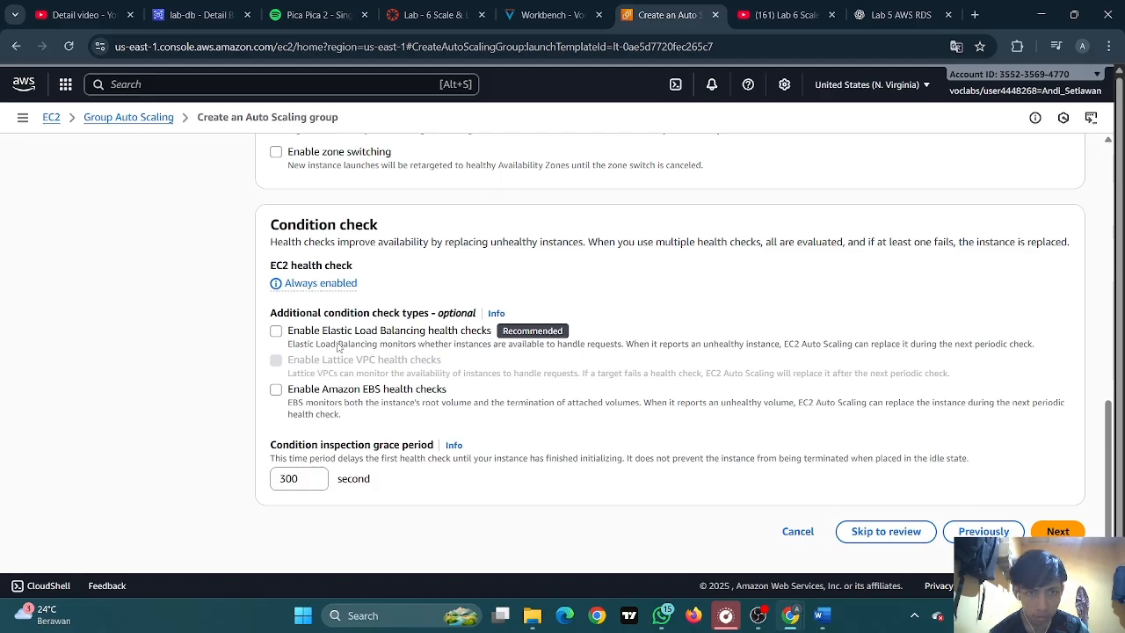
{"action": "scroll", "coordinate": [348, 341], "scroll_direction": "up", "scroll_amount": 2}
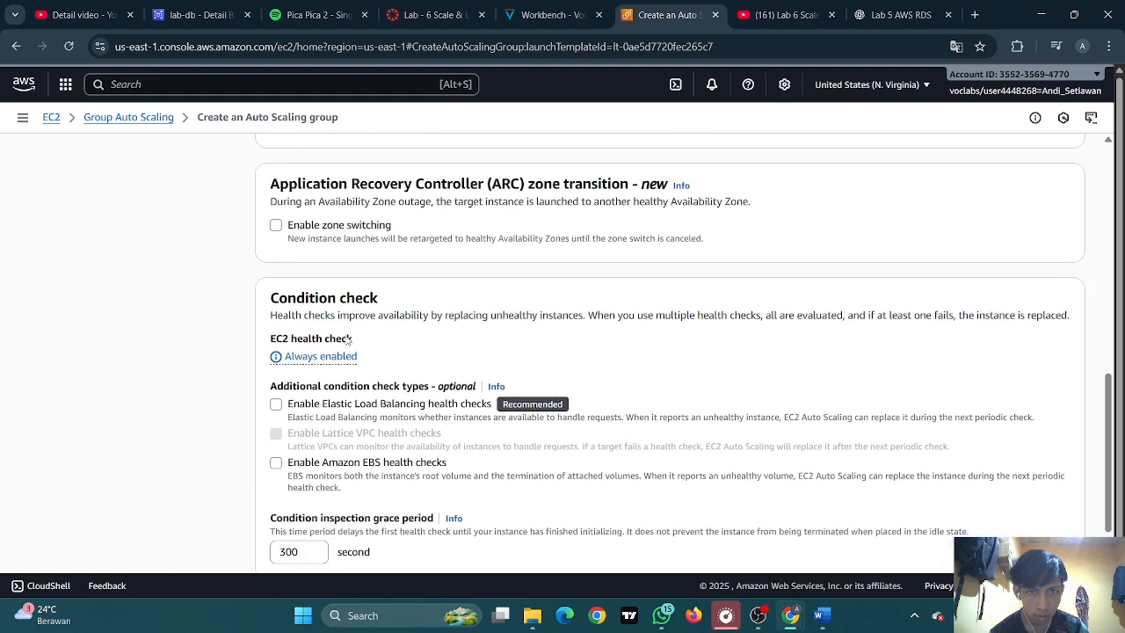
{"action": "scroll", "coordinate": [461, 306], "scroll_direction": "up", "scroll_amount": 2}
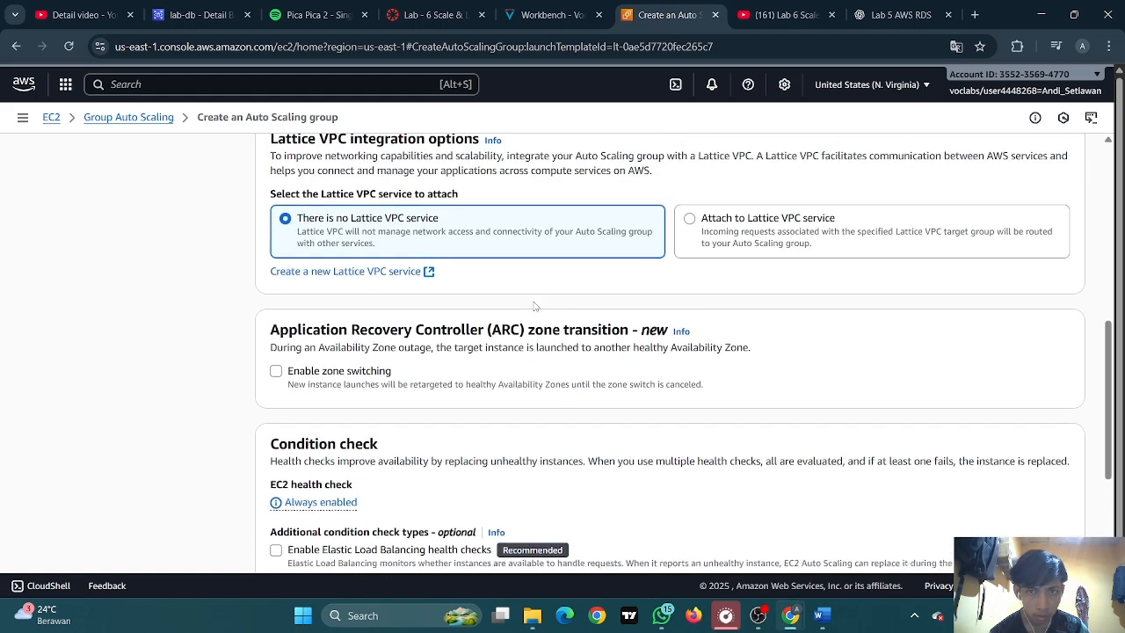
{"action": "left_click", "coordinate": [706, 299]}
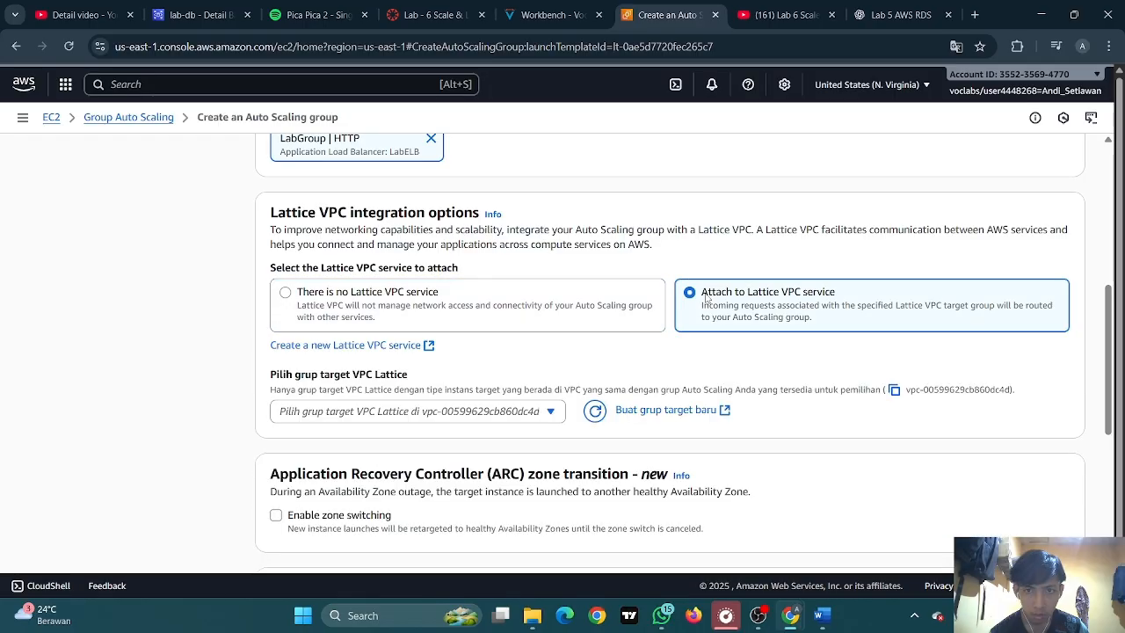
{"action": "left_click", "coordinate": [443, 413]}
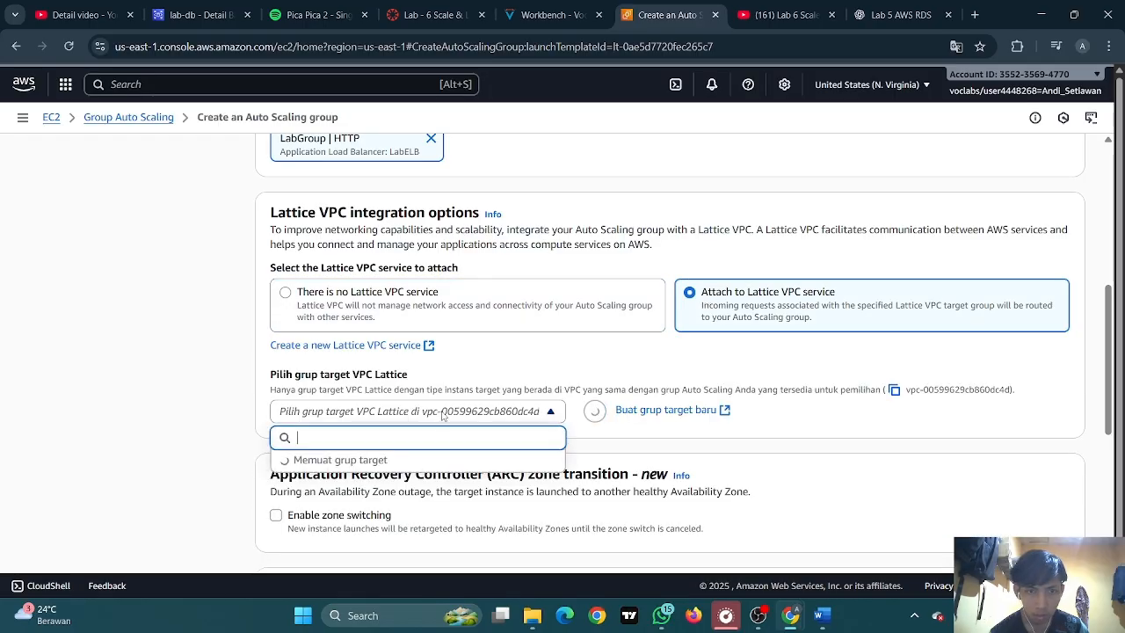
{"action": "left_click", "coordinate": [443, 413]}
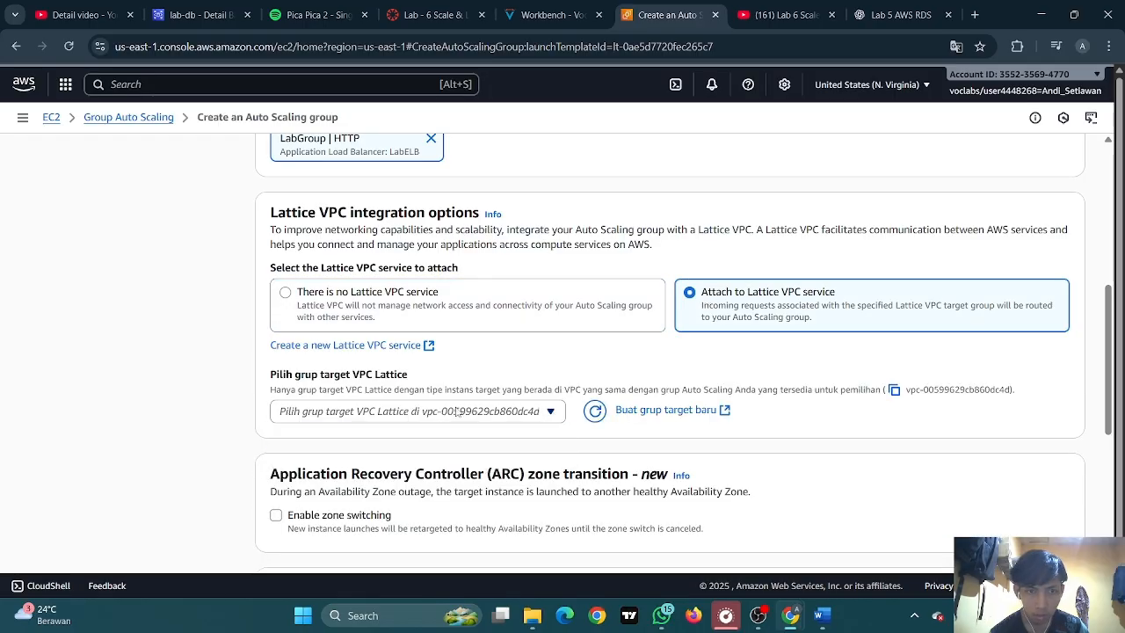
{"action": "left_click", "coordinate": [456, 412]}
{"action": "left_click", "coordinate": [456, 412]}
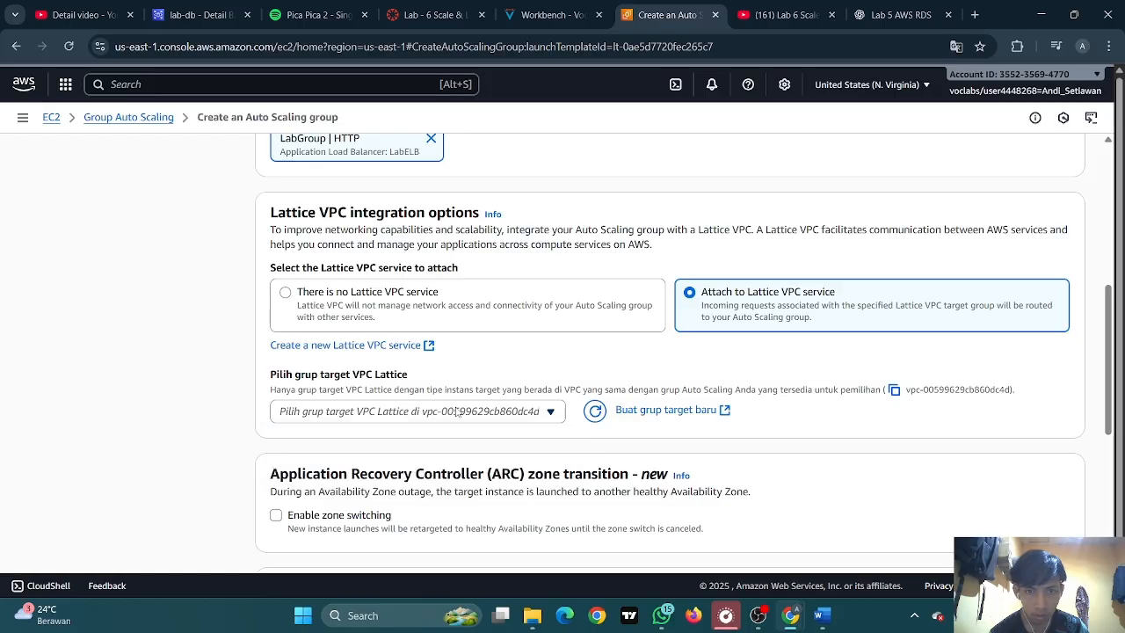
{"action": "left_click", "coordinate": [475, 323]}
Review the load balancing and health check sections and reread the lab instructions for Steps 2 and 3
{"action": "scroll", "coordinate": [474, 323], "scroll_direction": "up", "scroll_amount": 3}
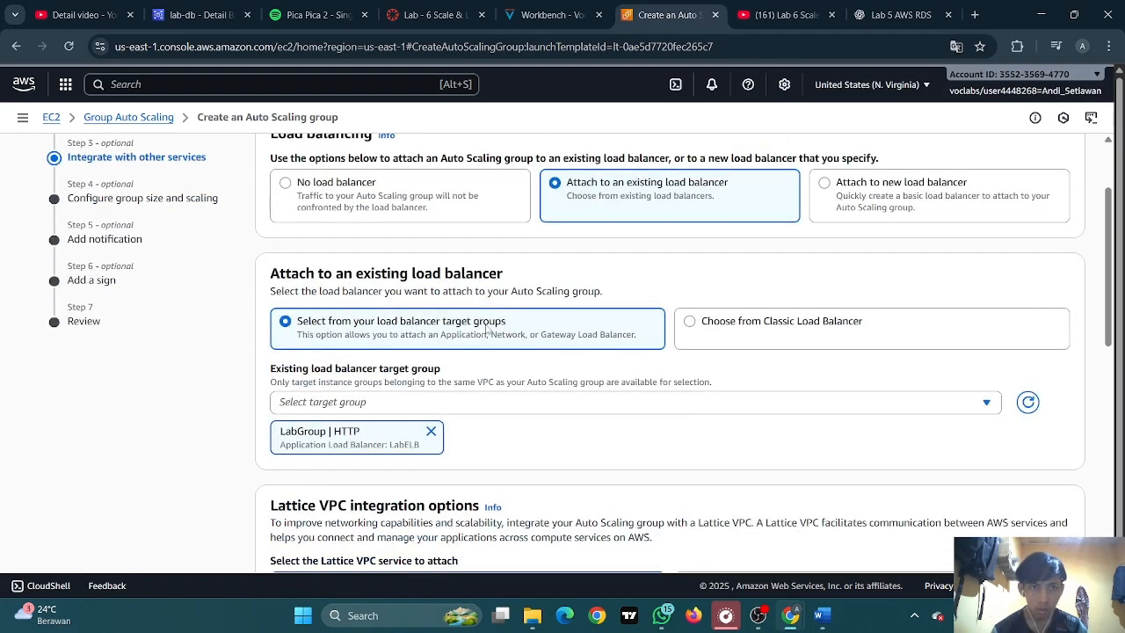
{"action": "scroll", "coordinate": [485, 356], "scroll_direction": "up", "scroll_amount": 2}
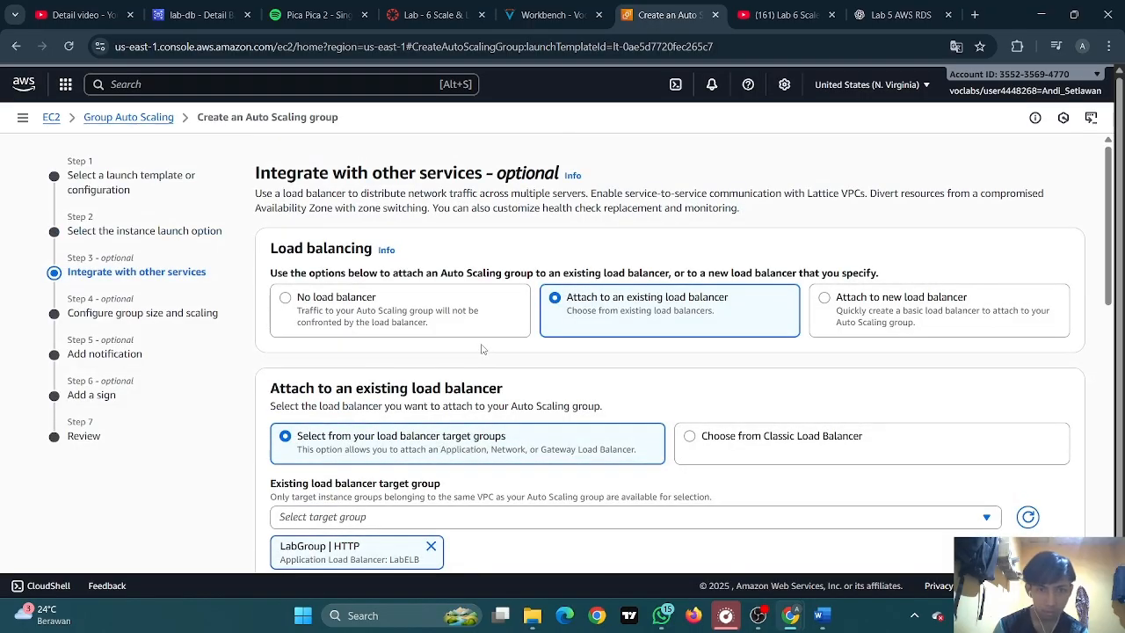
{"action": "scroll", "coordinate": [484, 351], "scroll_direction": "down", "scroll_amount": 1}
{"action": "scroll", "coordinate": [482, 349], "scroll_direction": "down", "scroll_amount": 10}
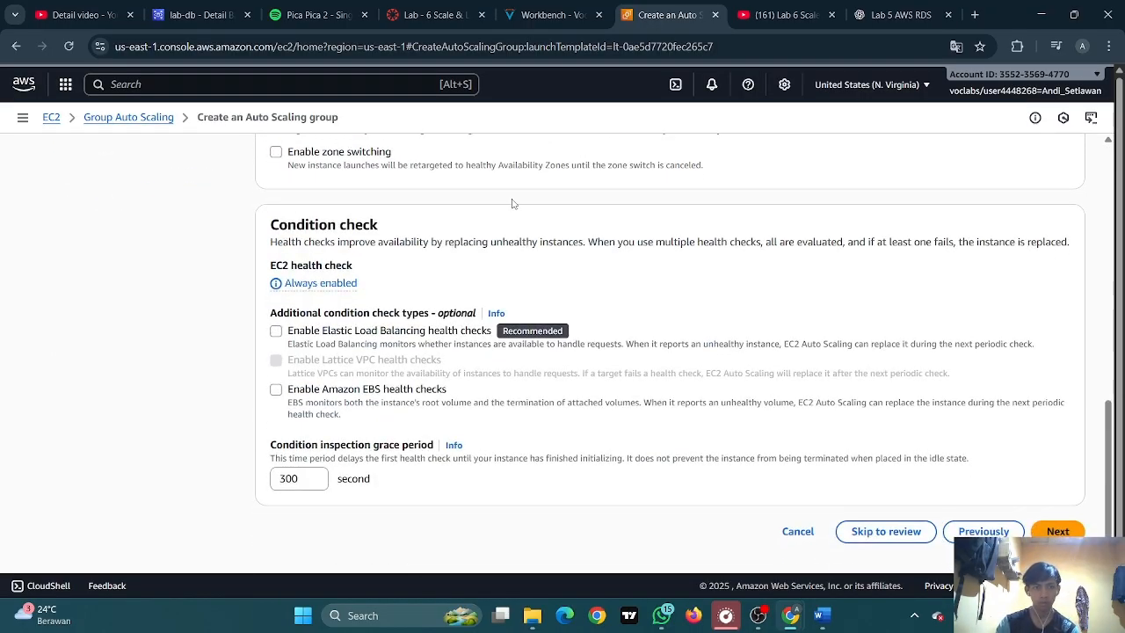
{"action": "left_click", "coordinate": [550, 15]}
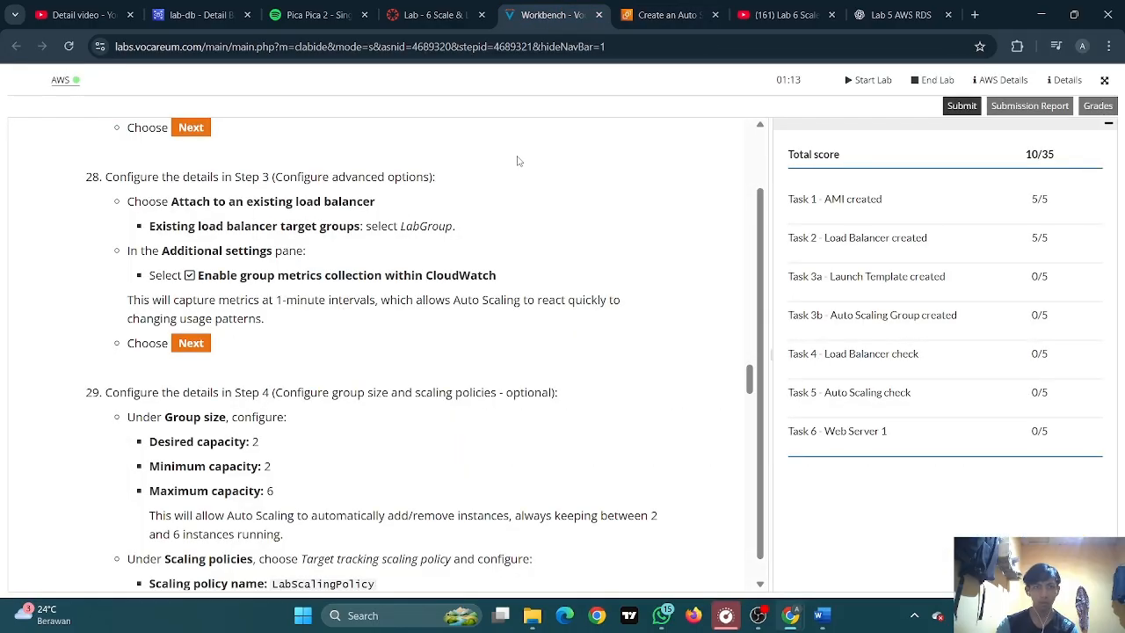
{"action": "left_click", "coordinate": [631, 15]}
{"action": "left_click", "coordinate": [561, 15]}
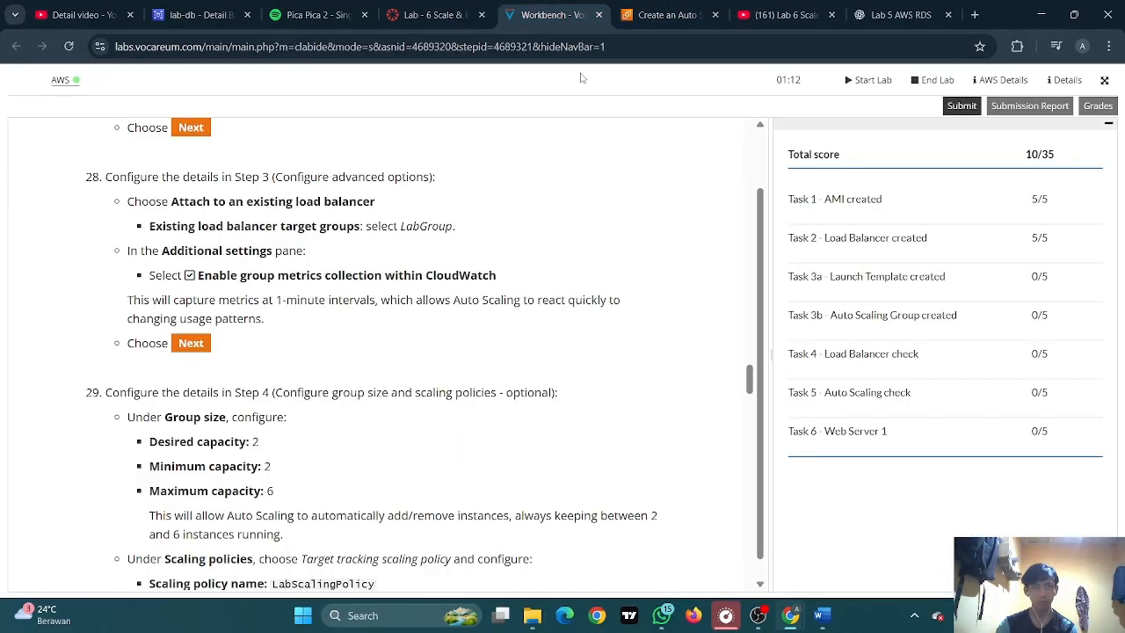
{"action": "key", "text": "super+d"}
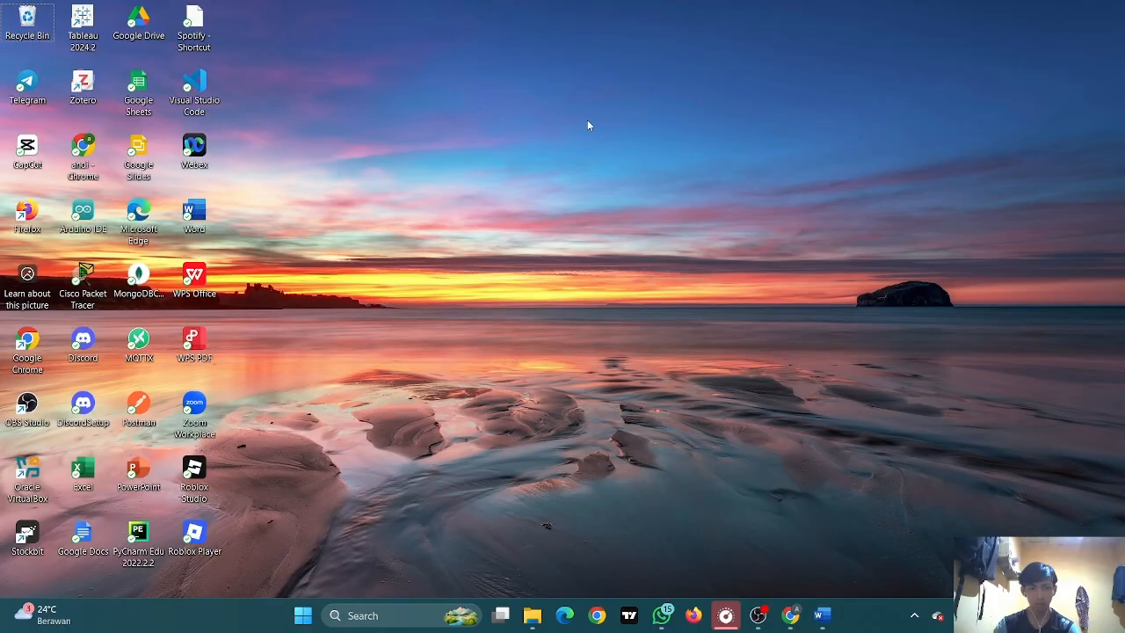
{"action": "key", "text": "alt+Tab"}
{"action": "scroll", "coordinate": [384, 235], "scroll_direction": "up", "scroll_amount": 2}
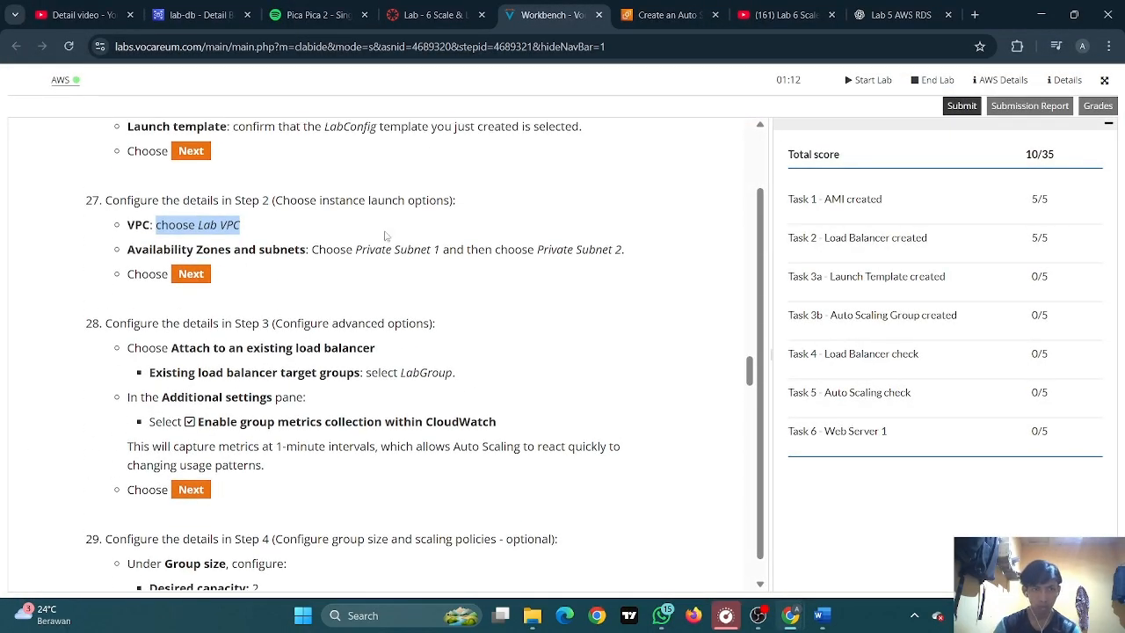
{"action": "left_click", "coordinate": [220, 244]}
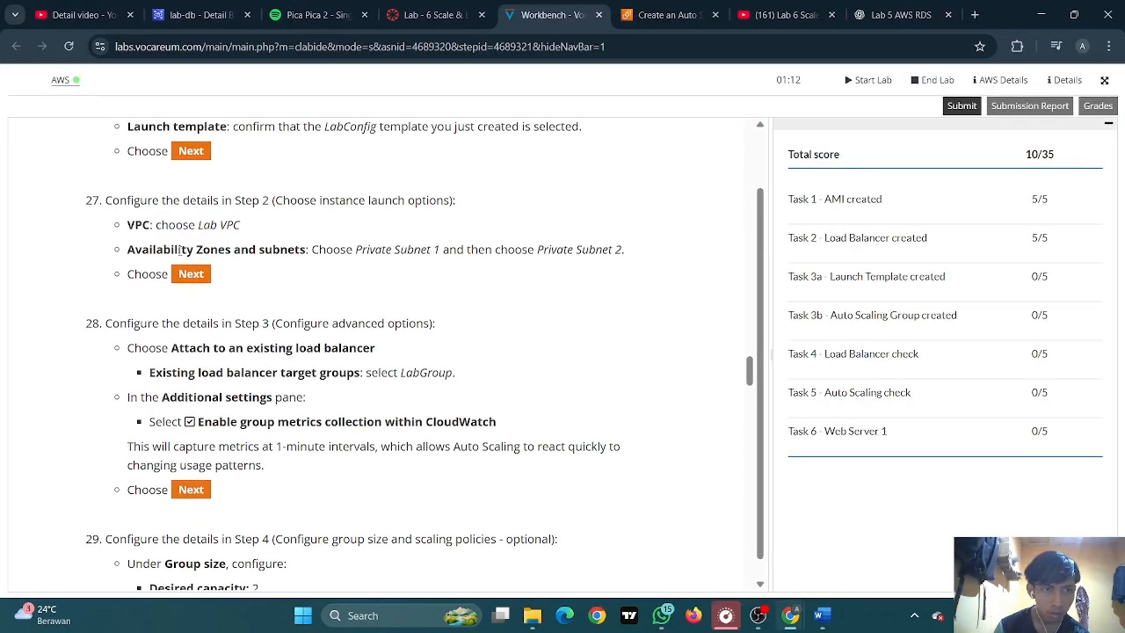
{"action": "scroll", "coordinate": [278, 236], "scroll_direction": "down", "scroll_amount": 1}
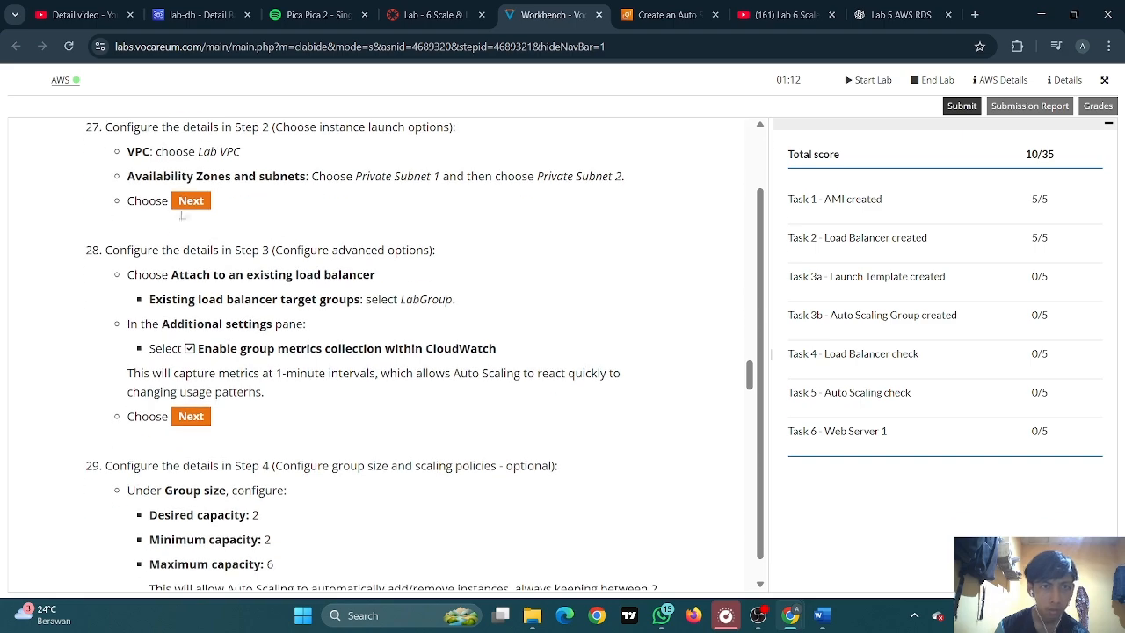
{"action": "scroll", "coordinate": [316, 201], "scroll_direction": "down", "scroll_amount": 1}
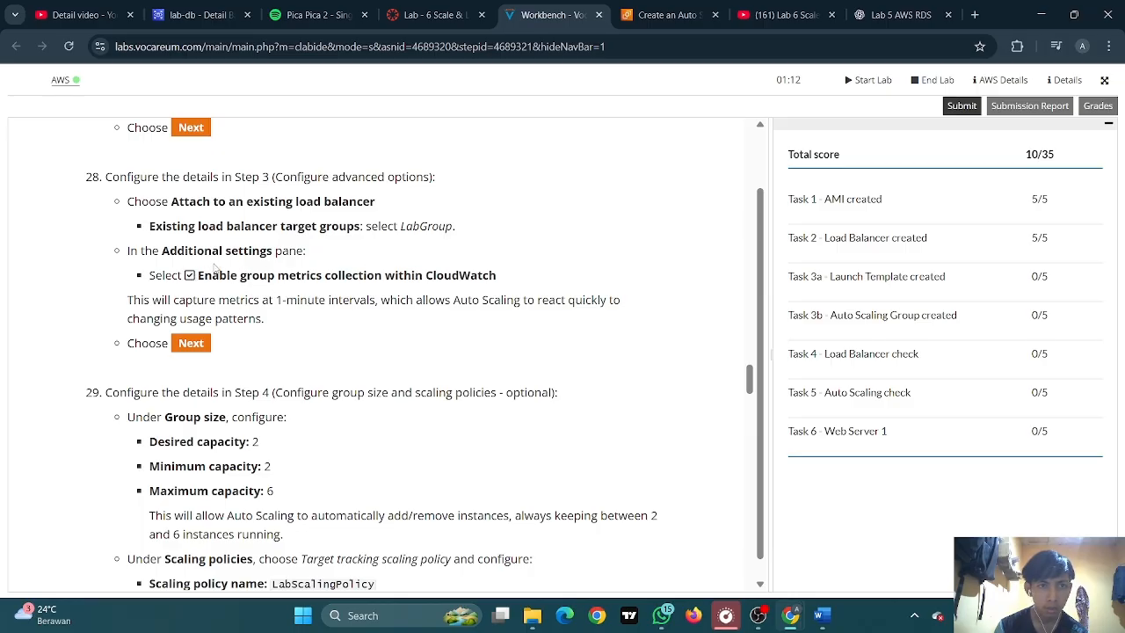
Search the whole service integration page for the Additional settings and group metrics collection option
{"action": "left_click", "coordinate": [650, 16]}
{"action": "scroll", "coordinate": [459, 227], "scroll_direction": "up", "scroll_amount": 2}
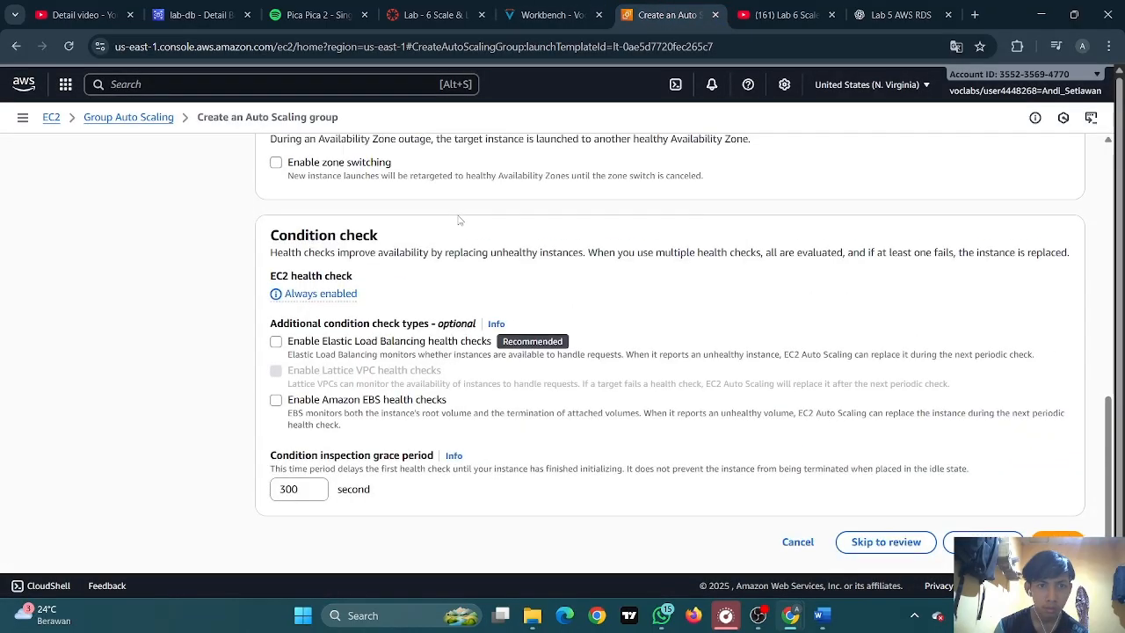
{"action": "scroll", "coordinate": [458, 227], "scroll_direction": "down", "scroll_amount": 1}
{"action": "scroll", "coordinate": [461, 242], "scroll_direction": "up", "scroll_amount": 2}
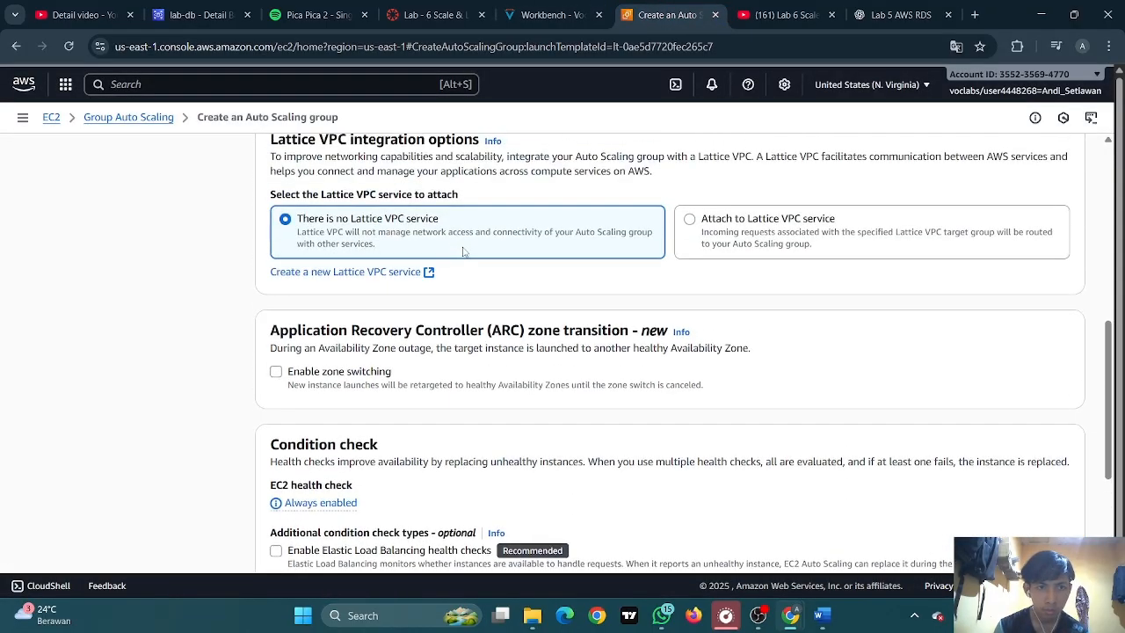
{"action": "scroll", "coordinate": [482, 271], "scroll_direction": "up", "scroll_amount": 3}
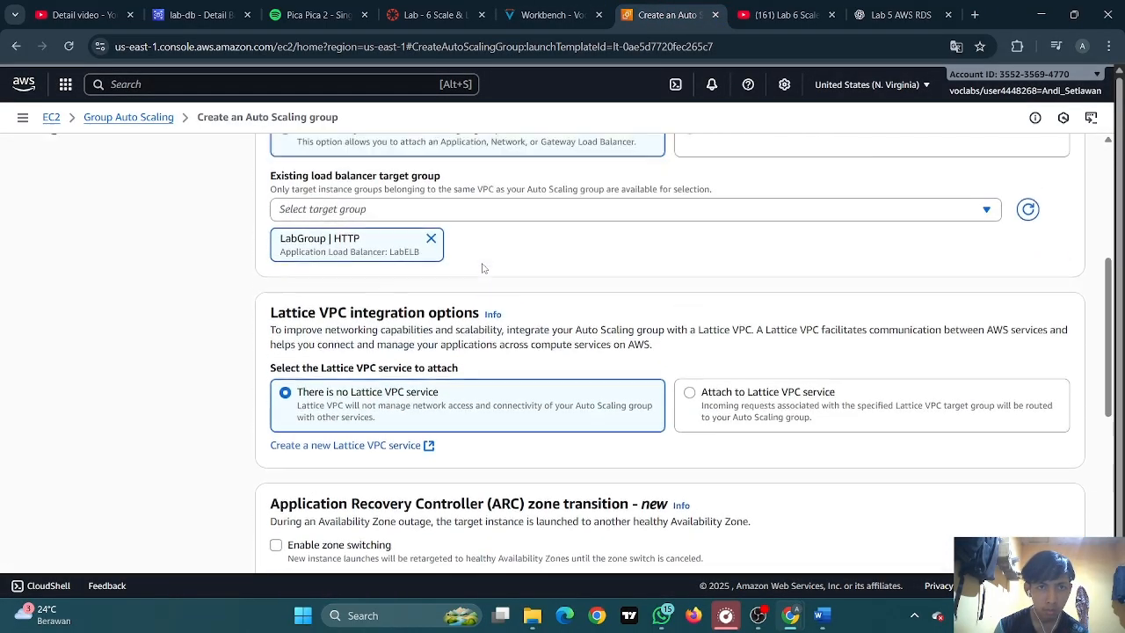
{"action": "scroll", "coordinate": [483, 271], "scroll_direction": "up", "scroll_amount": 2}
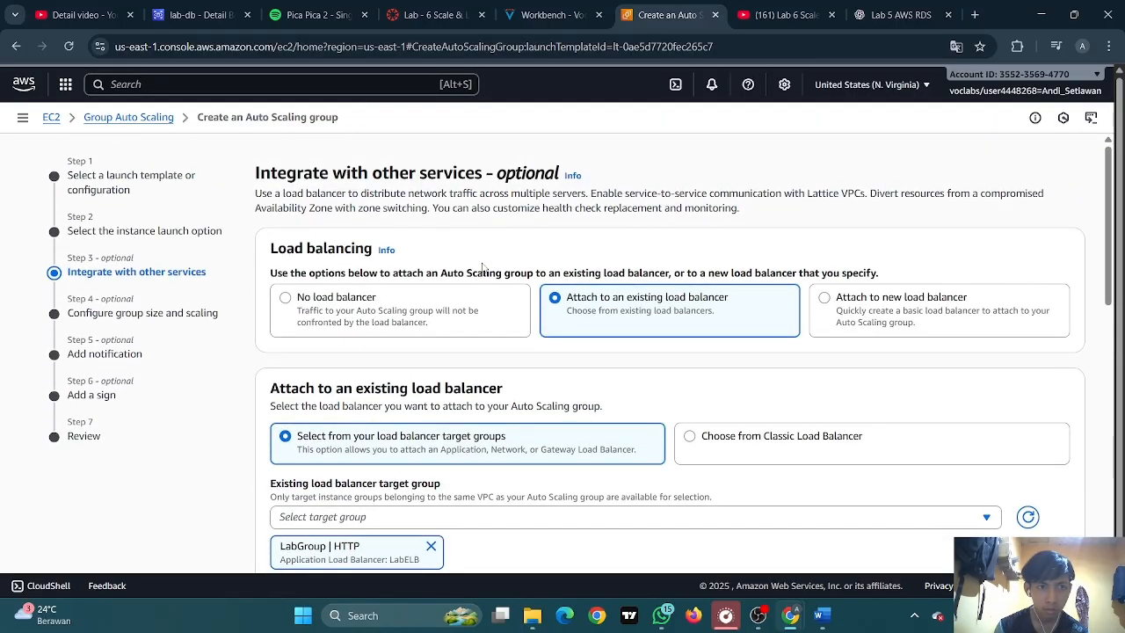
{"action": "scroll", "coordinate": [482, 268], "scroll_direction": "down", "scroll_amount": 7}
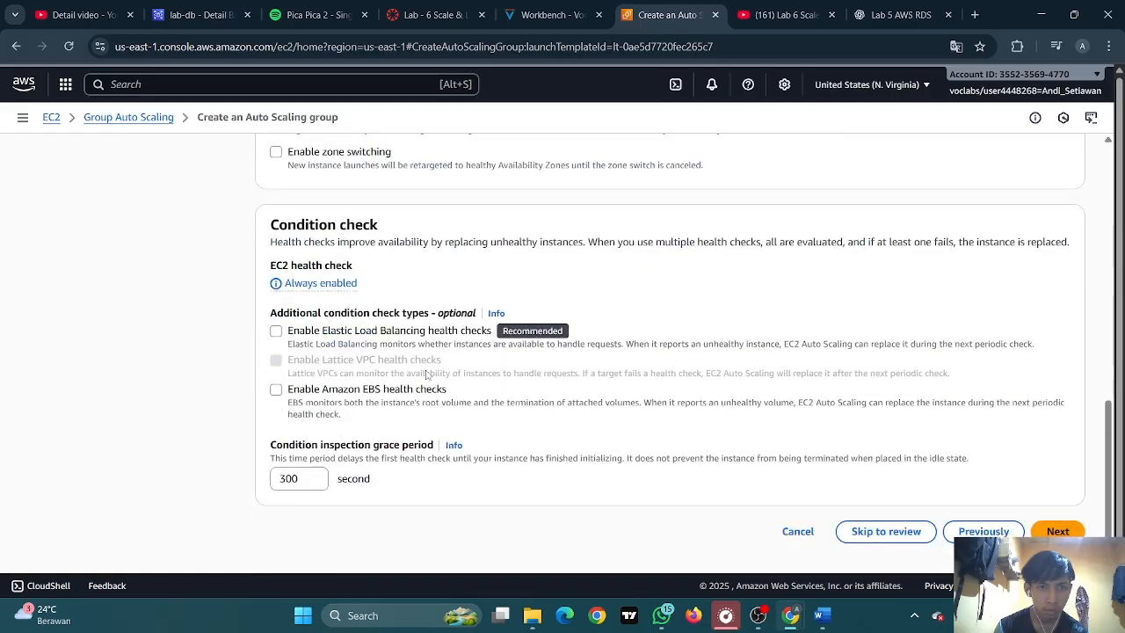
{"action": "left_click", "coordinate": [291, 397]}
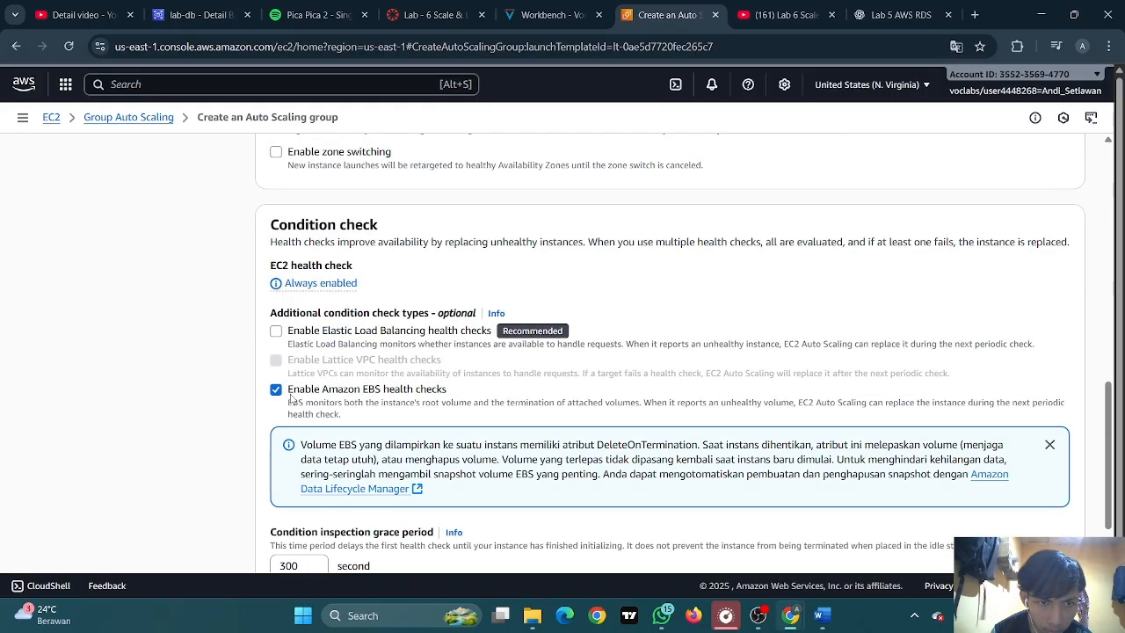
{"action": "scroll", "coordinate": [325, 398], "scroll_direction": "down", "scroll_amount": 1}
{"action": "left_click", "coordinate": [308, 303]}
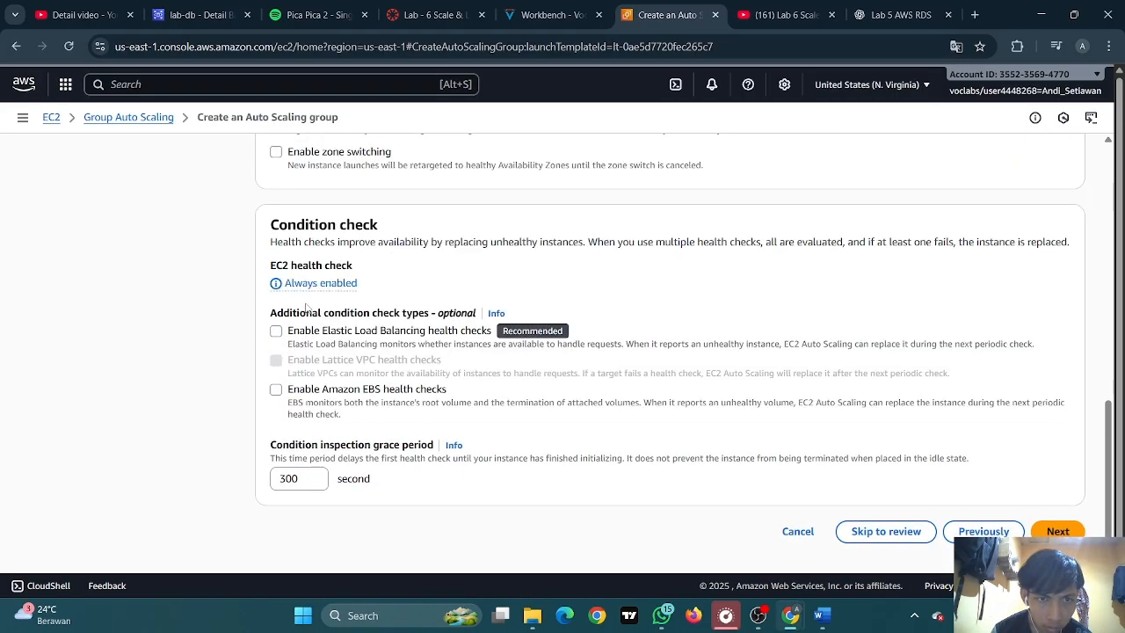
{"action": "left_click", "coordinate": [303, 331]}
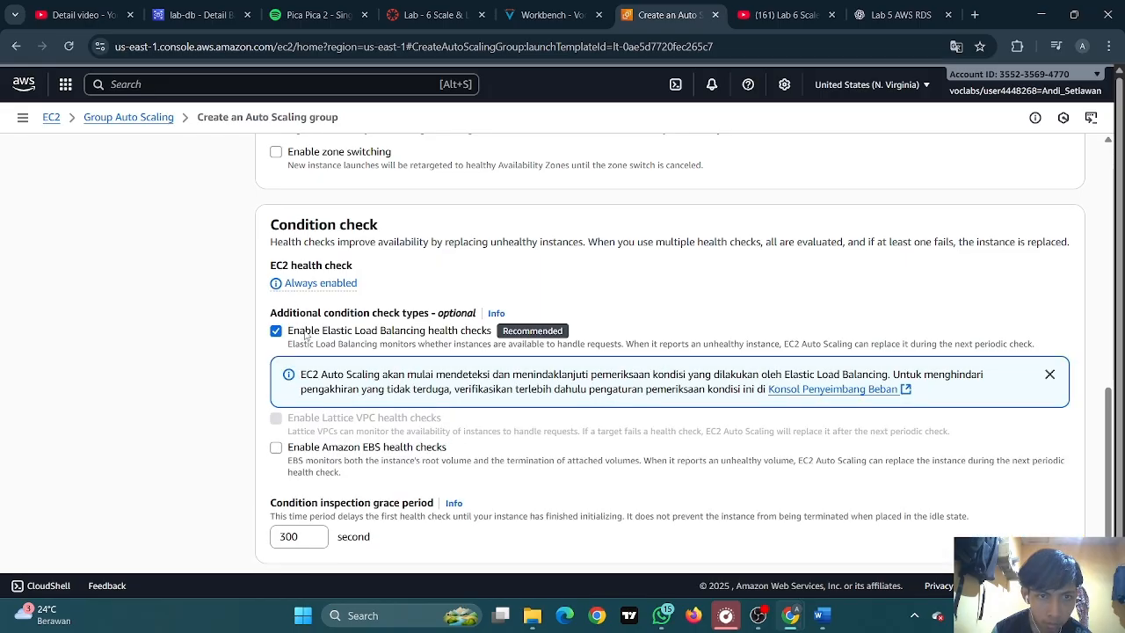
{"action": "left_click", "coordinate": [307, 332]}
Continue to the group size and scaling configuration and bring up the lab instructions for Step 4
{"action": "scroll", "coordinate": [472, 327], "scroll_direction": "up", "scroll_amount": 3}
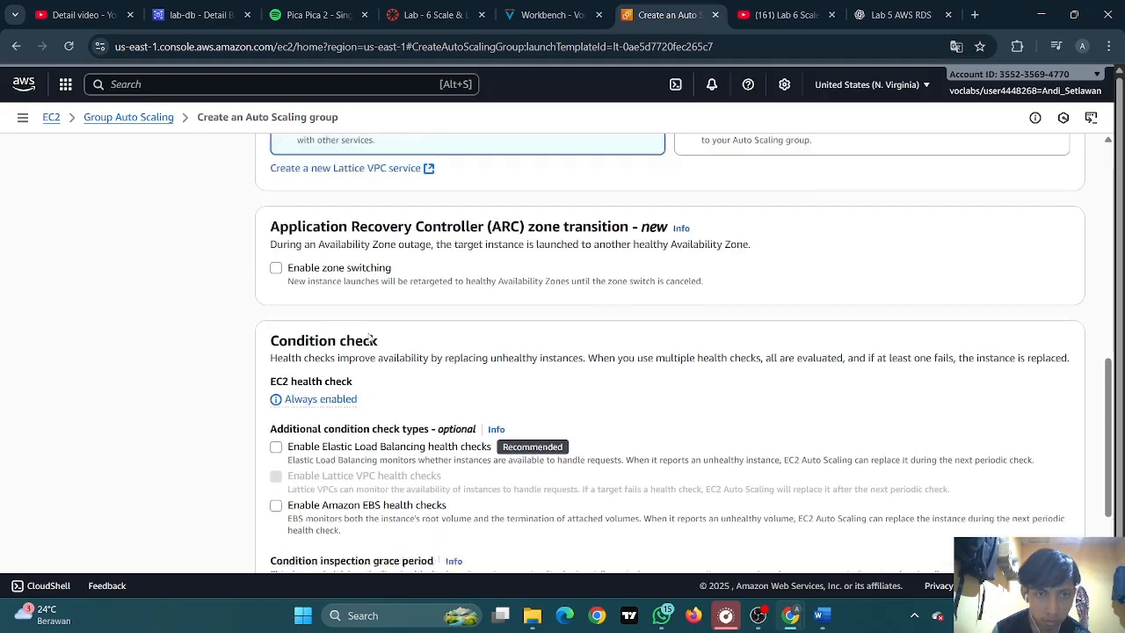
{"action": "scroll", "coordinate": [472, 327], "scroll_direction": "up", "scroll_amount": 3}
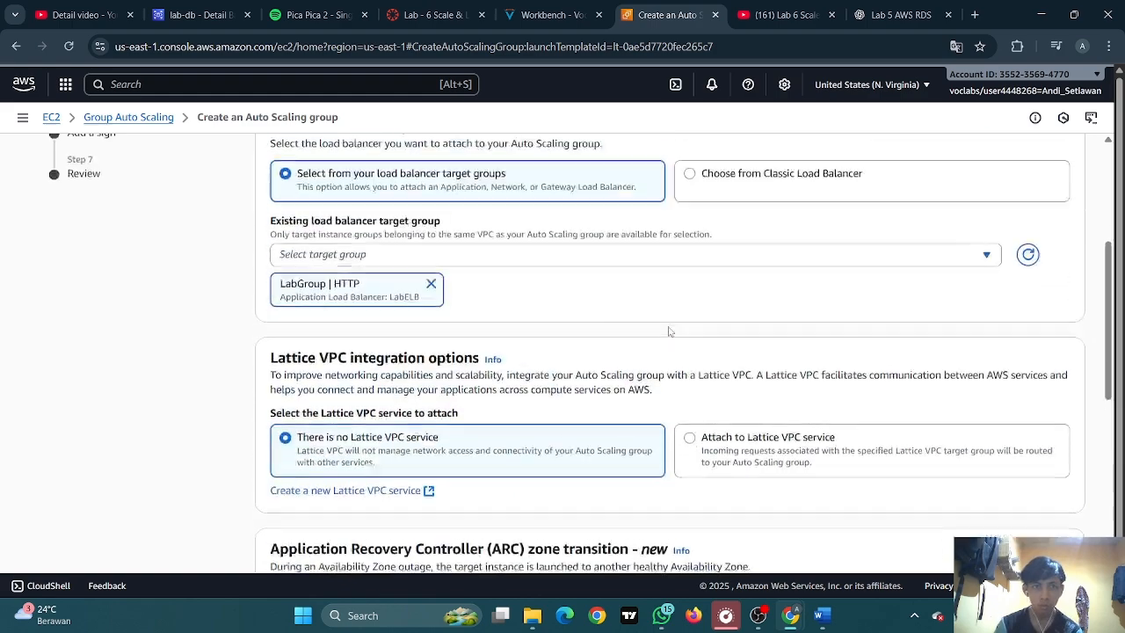
{"action": "scroll", "coordinate": [1037, 484], "scroll_direction": "down", "scroll_amount": 6}
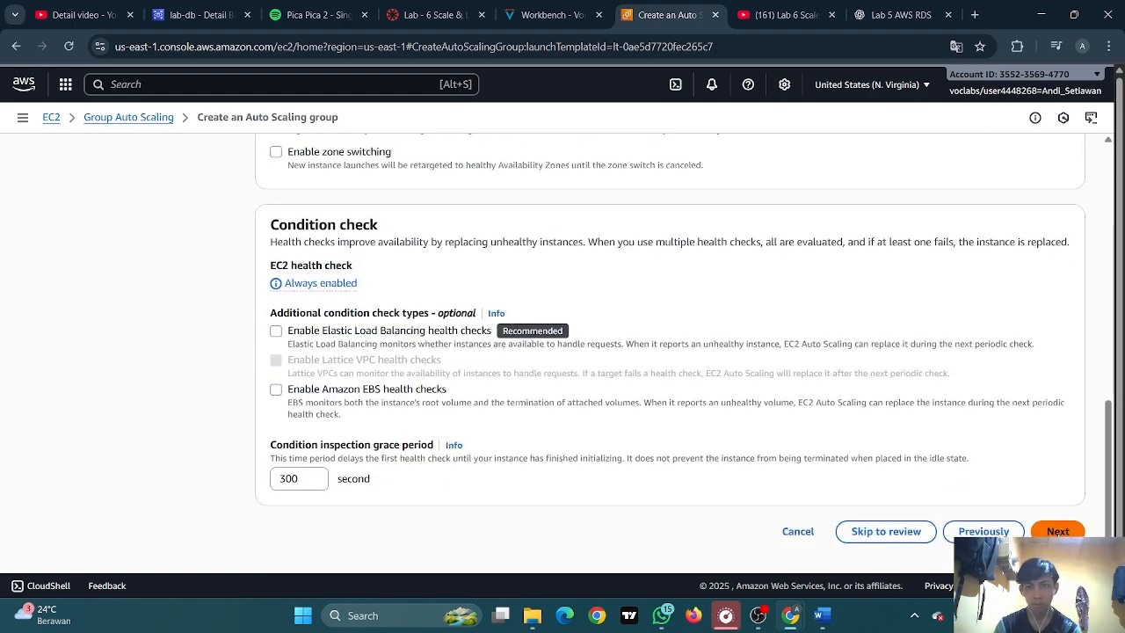
{"action": "left_click", "coordinate": [1057, 530]}
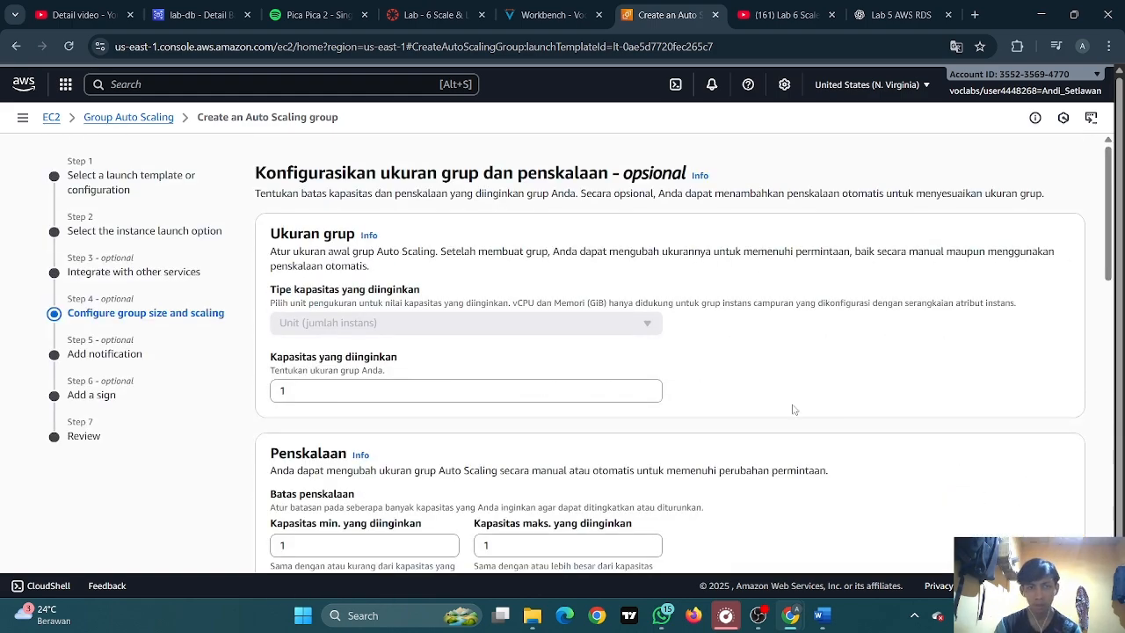
{"action": "left_click", "coordinate": [538, 15]}
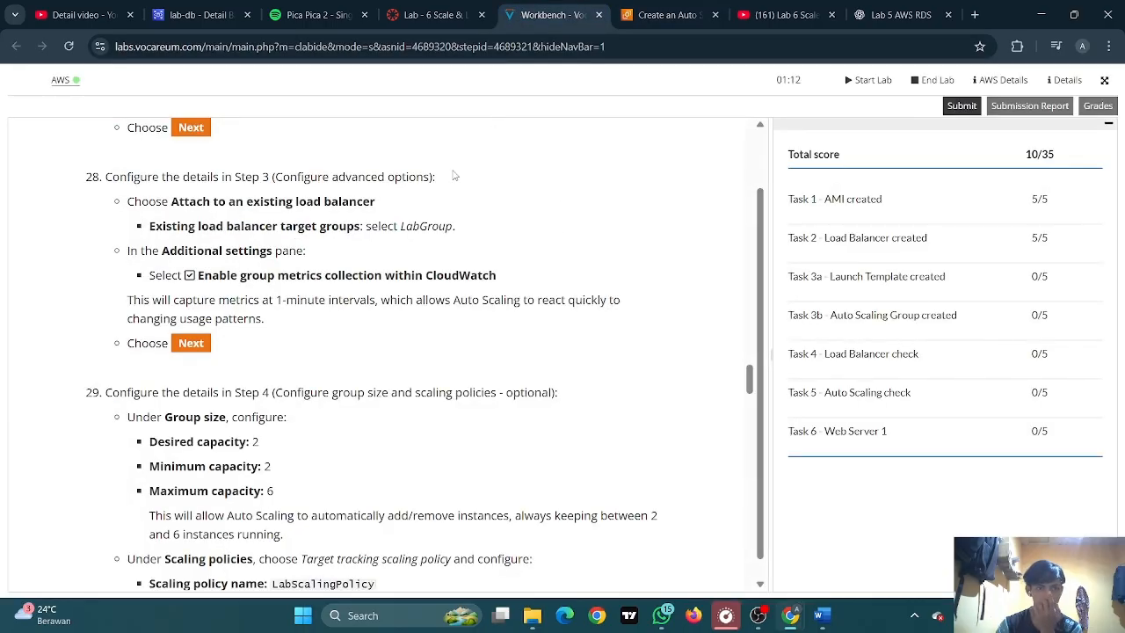
Read the lab's Step 4 group size values, then set the group's desired capacity and minimum capacity to 2 each
{"action": "scroll", "coordinate": [352, 282], "scroll_direction": "down", "scroll_amount": 2}
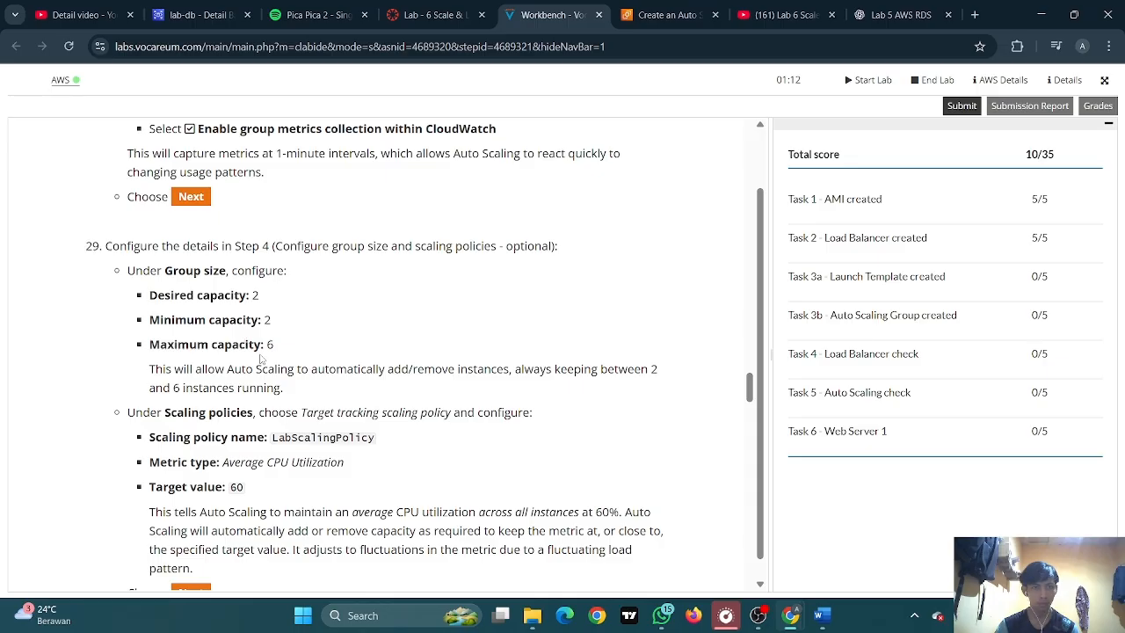
{"action": "left_click", "coordinate": [666, 15]}
{"action": "scroll", "coordinate": [369, 316], "scroll_direction": "down", "scroll_amount": 1}
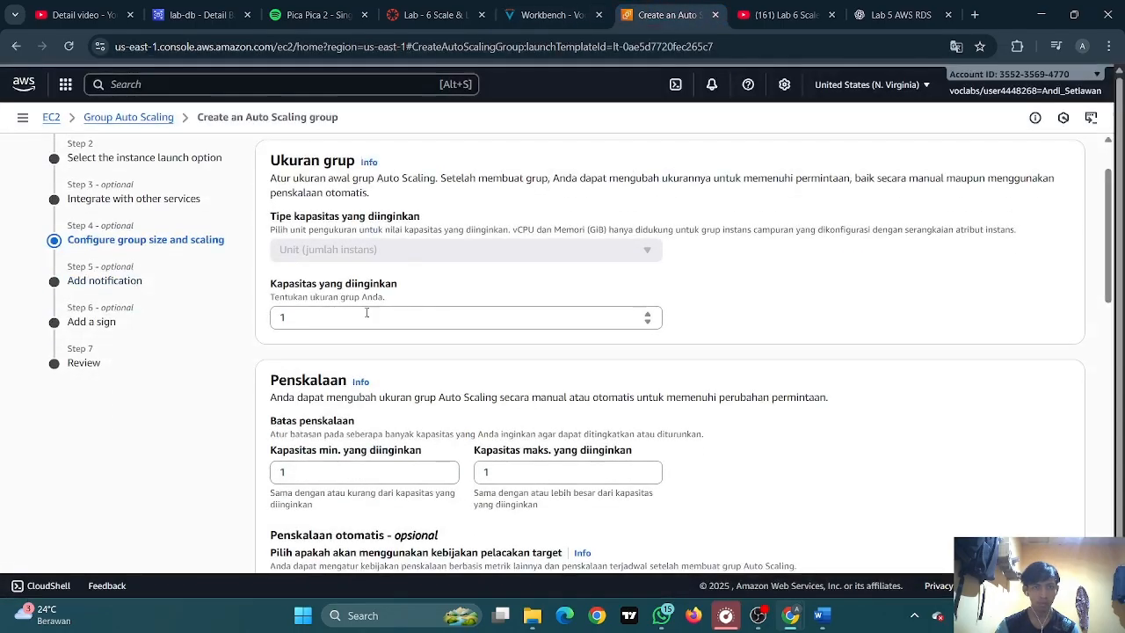
{"action": "left_click", "coordinate": [361, 323]}
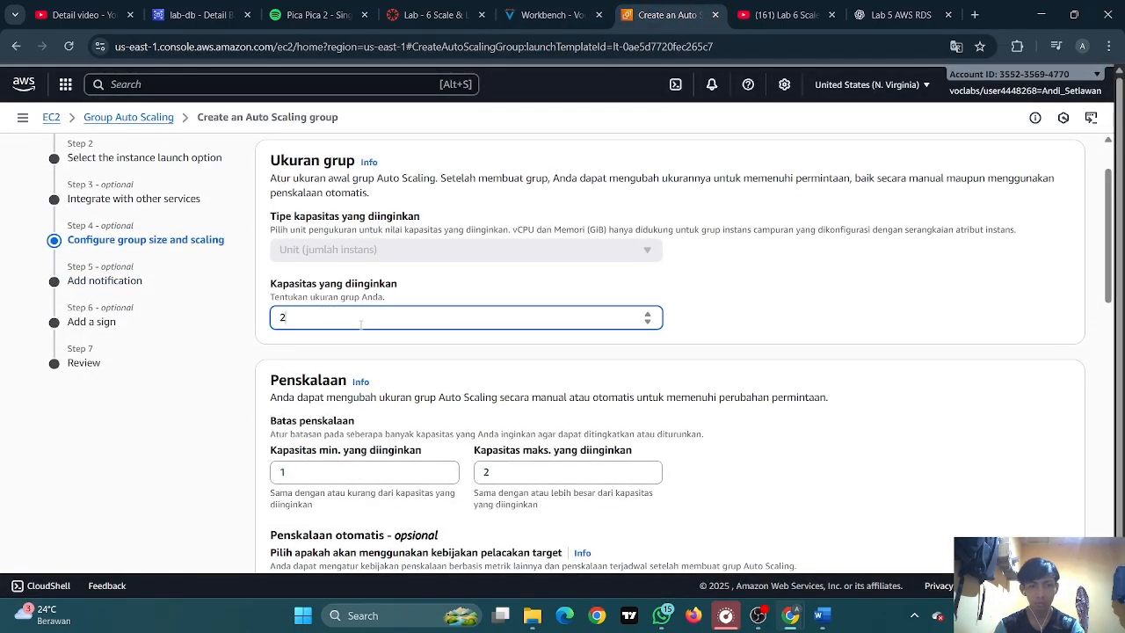
{"action": "left_click", "coordinate": [327, 480]}
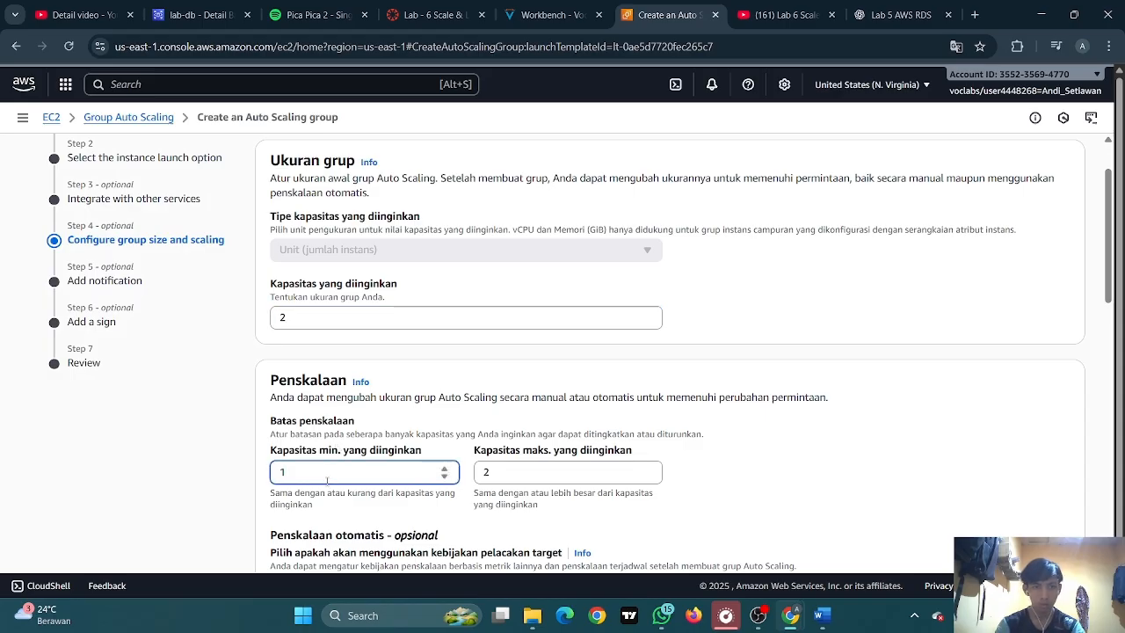
Start editing the maximum desired capacity in the scaling limits of the Auto Scaling group
{"action": "scroll", "coordinate": [327, 480], "scroll_direction": "down", "scroll_amount": 4}
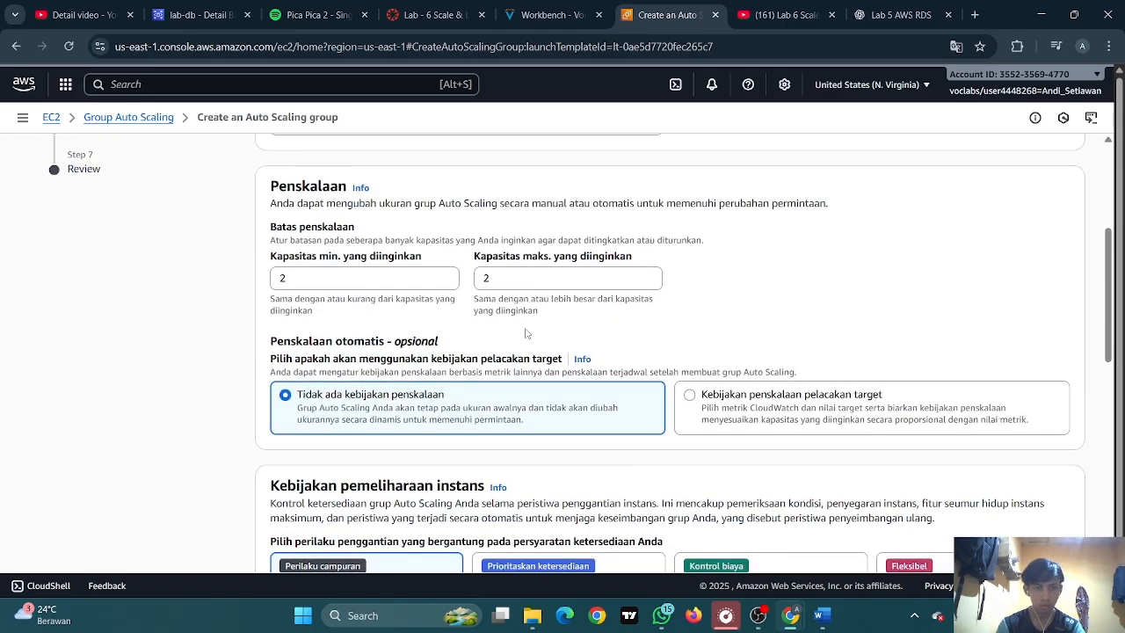
{"action": "scroll", "coordinate": [525, 332], "scroll_direction": "up", "scroll_amount": 1}
{"action": "left_click", "coordinate": [560, 252]}
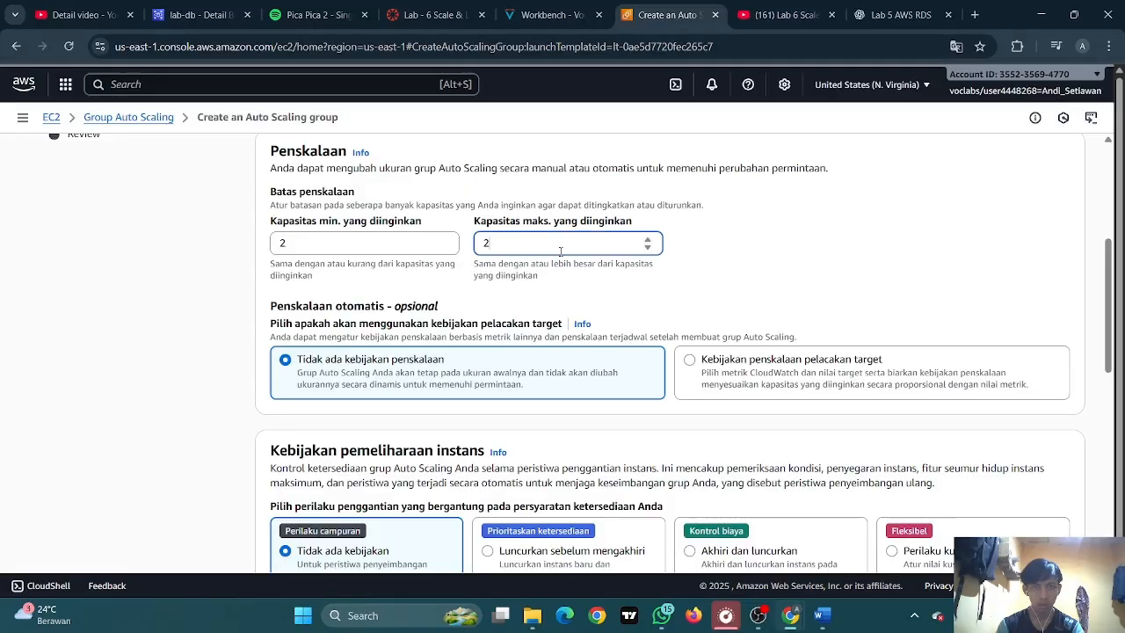
Set the desired maximum capacity to 6 and translate the Auto Scaling group page into English
{"action": "type", "text": "6"}
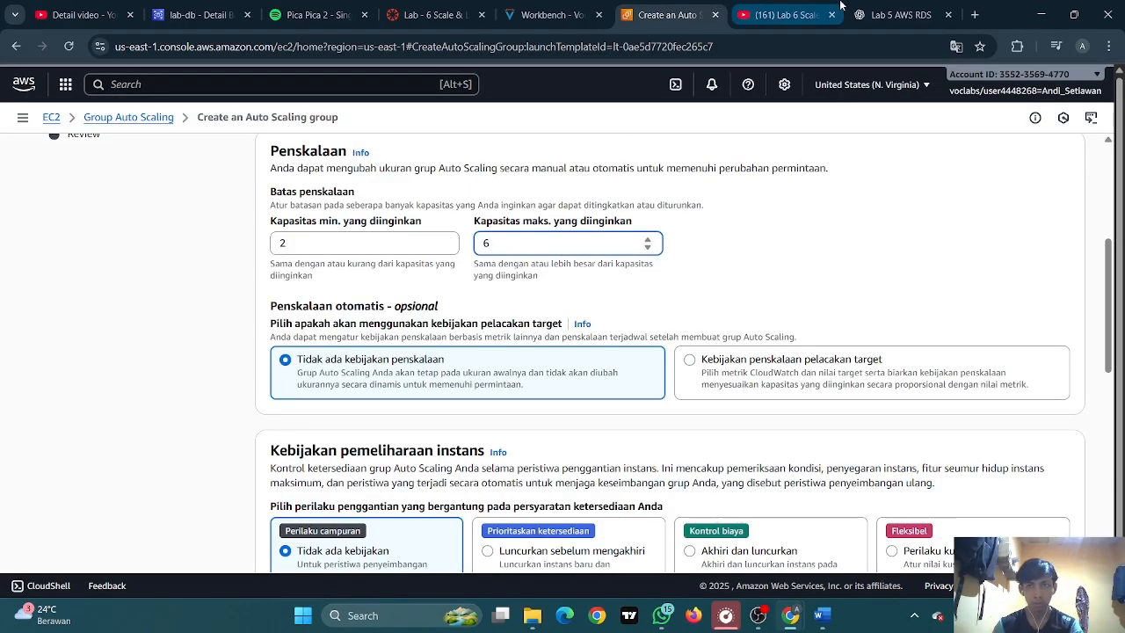
{"action": "left_click", "coordinate": [956, 46]}
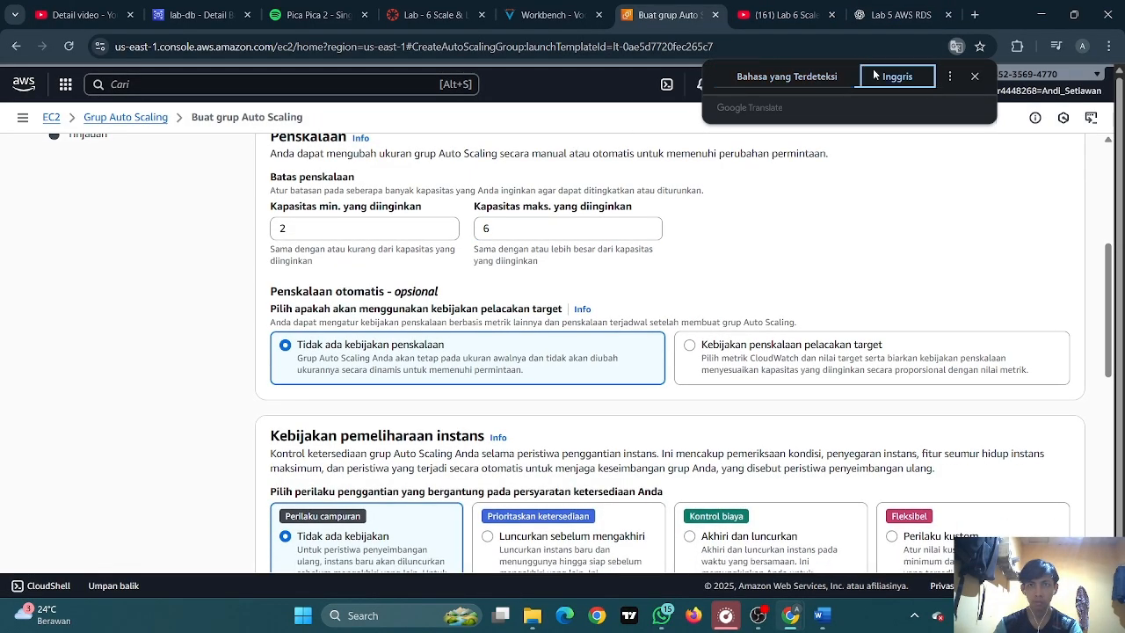
{"action": "left_click", "coordinate": [879, 75]}
{"action": "scroll", "coordinate": [633, 292], "scroll_direction": "up", "scroll_amount": 2}
Compare the group size and scaling settings with step 29 of the Vocareum lab instructions
{"action": "left_click", "coordinate": [547, 15]}
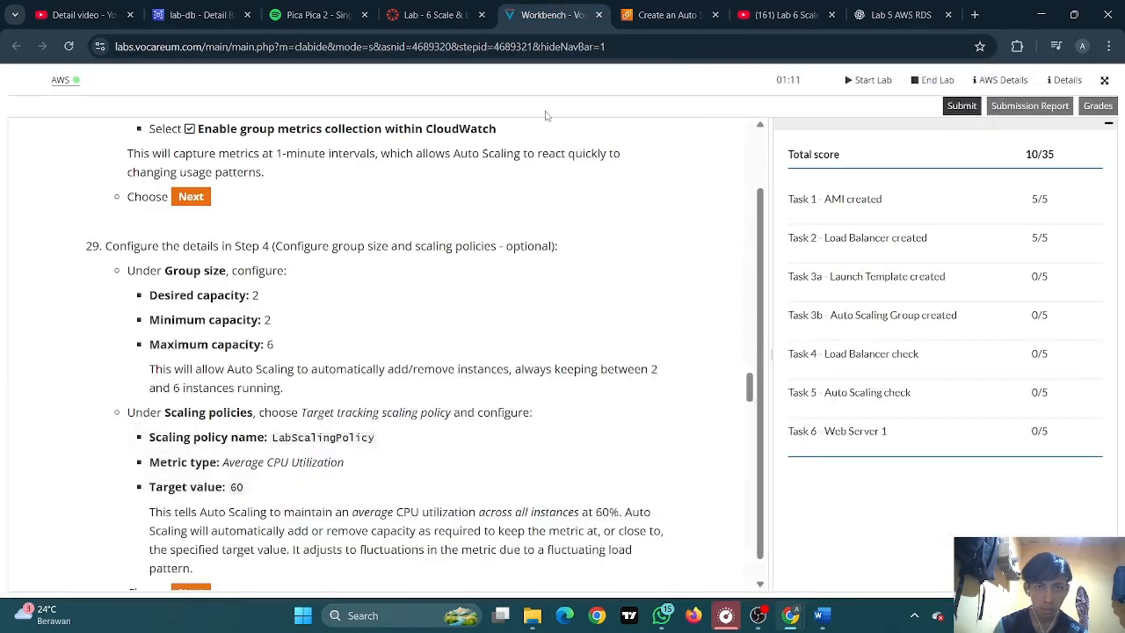
{"action": "left_click", "coordinate": [668, 15]}
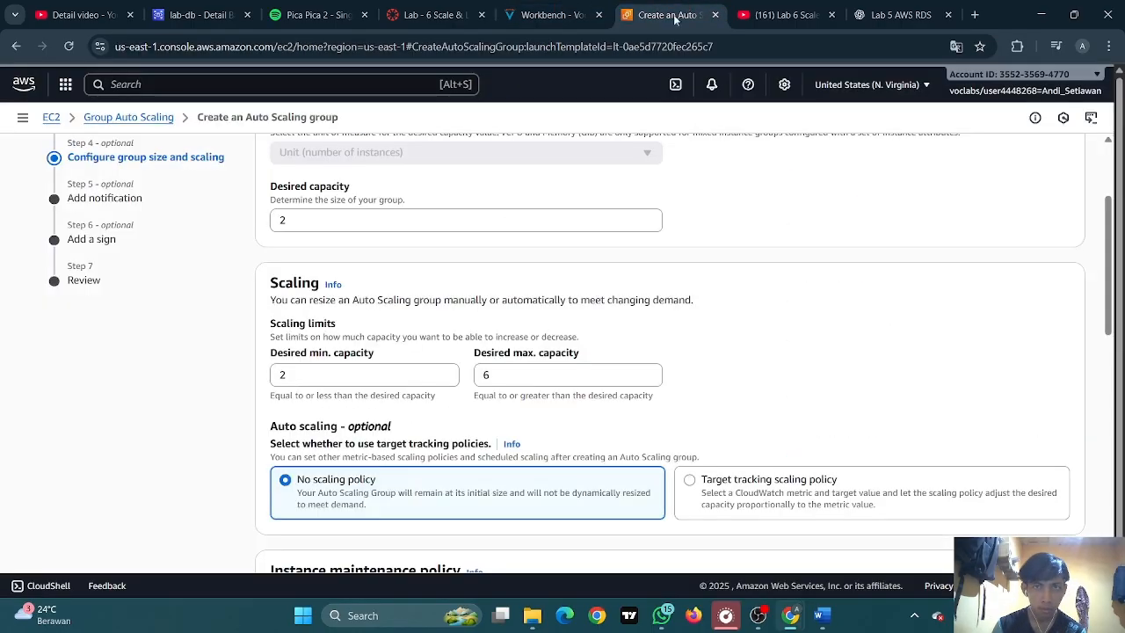
{"action": "scroll", "coordinate": [450, 286], "scroll_direction": "up", "scroll_amount": 2}
{"action": "scroll", "coordinate": [446, 289], "scroll_direction": "down", "scroll_amount": 3}
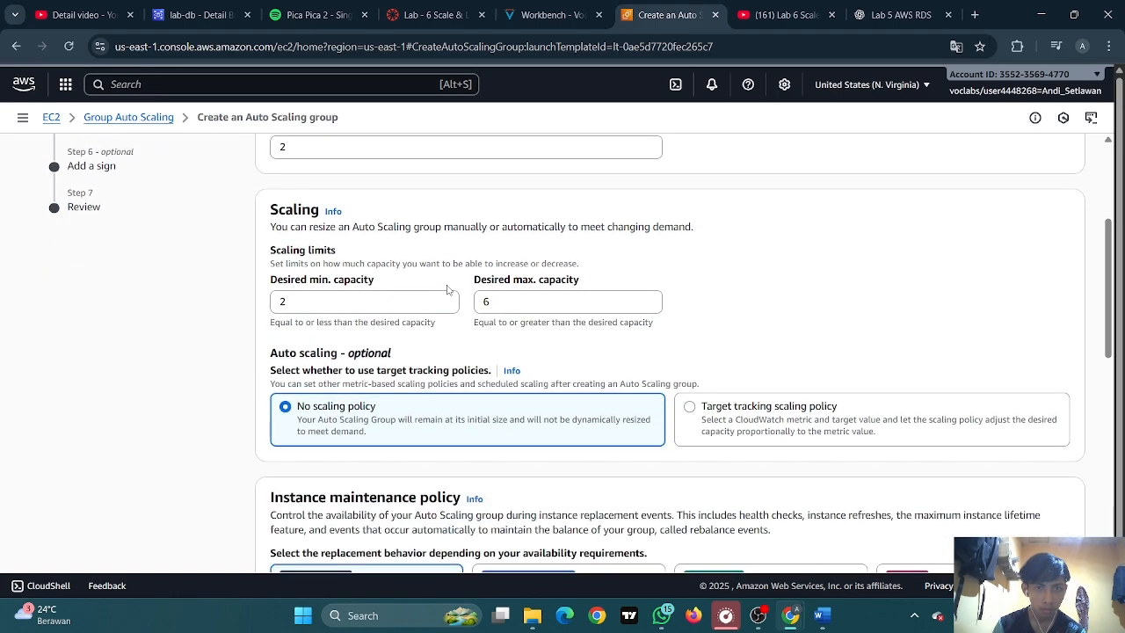
{"action": "scroll", "coordinate": [446, 288], "scroll_direction": "down", "scroll_amount": 1}
{"action": "scroll", "coordinate": [484, 249], "scroll_direction": "down", "scroll_amount": 1}
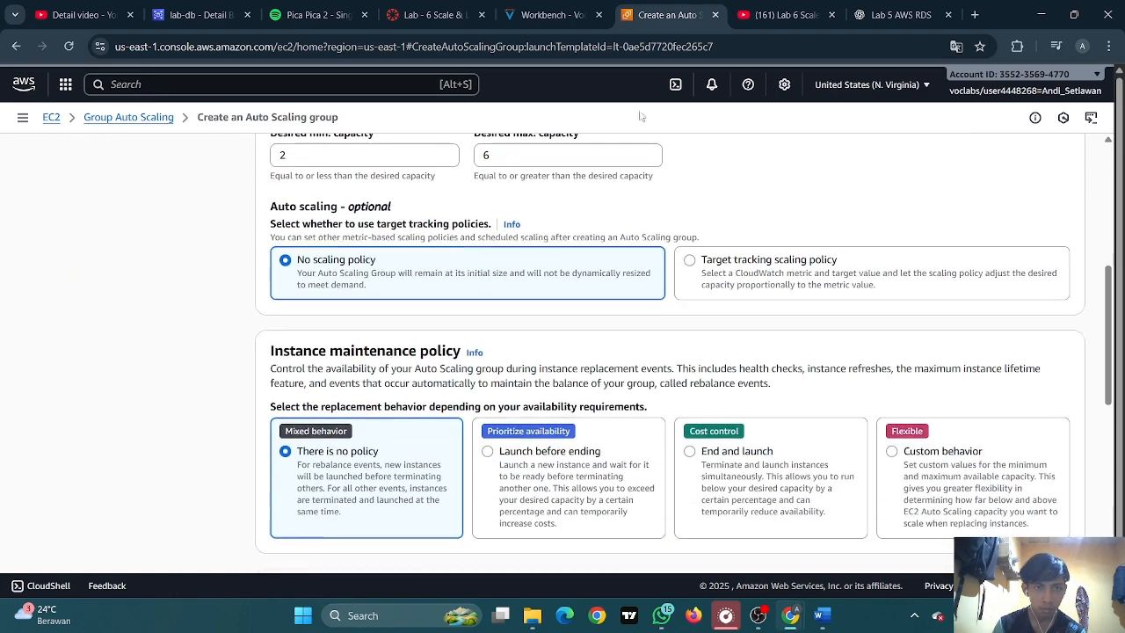
{"action": "left_click", "coordinate": [782, 15]}
{"action": "left_click", "coordinate": [569, 7]}
{"action": "scroll", "coordinate": [351, 261], "scroll_direction": "down", "scroll_amount": 2}
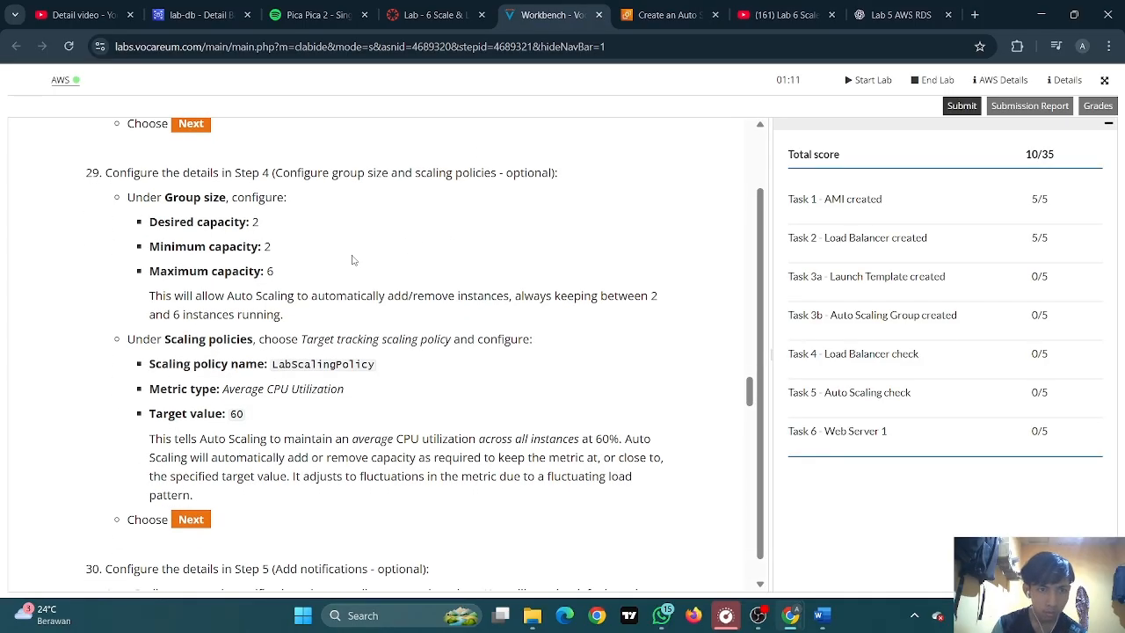
{"action": "scroll", "coordinate": [178, 233], "scroll_direction": "down", "scroll_amount": 1}
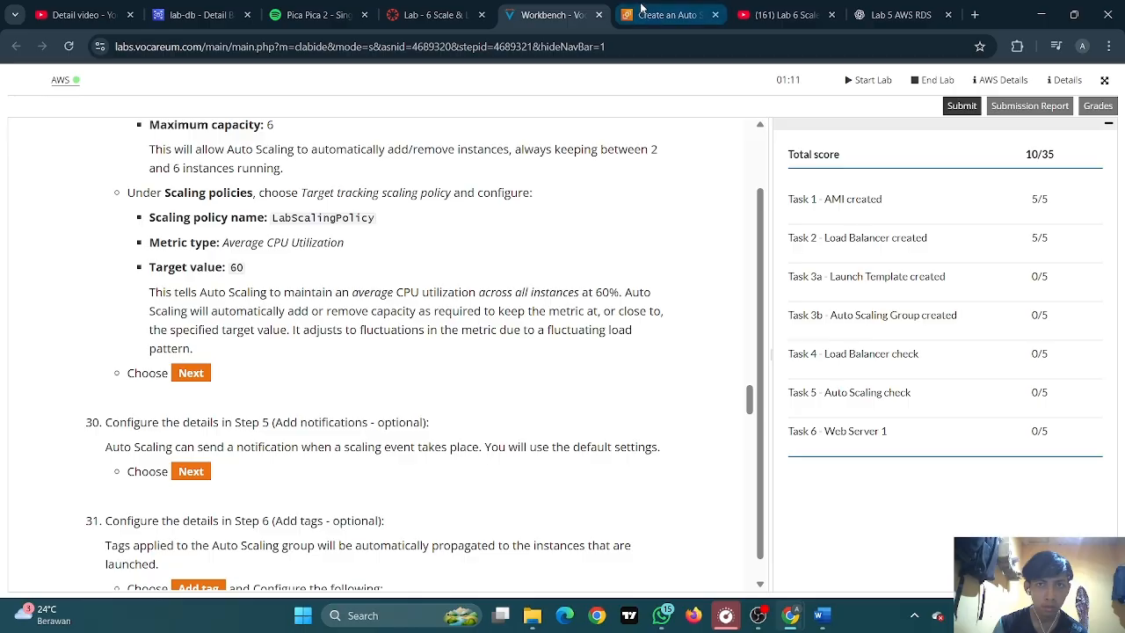
{"action": "left_click", "coordinate": [668, 14]}
{"action": "scroll", "coordinate": [501, 223], "scroll_direction": "down", "scroll_amount": 1}
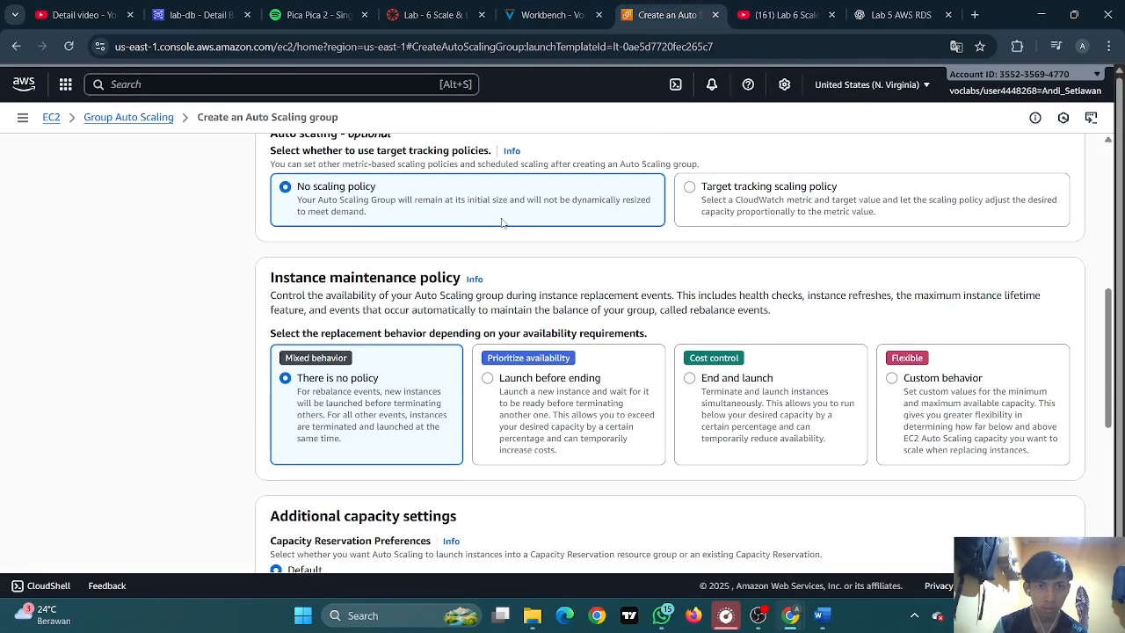
{"action": "scroll", "coordinate": [502, 224], "scroll_direction": "down", "scroll_amount": 1}
{"action": "scroll", "coordinate": [501, 219], "scroll_direction": "down", "scroll_amount": 1}
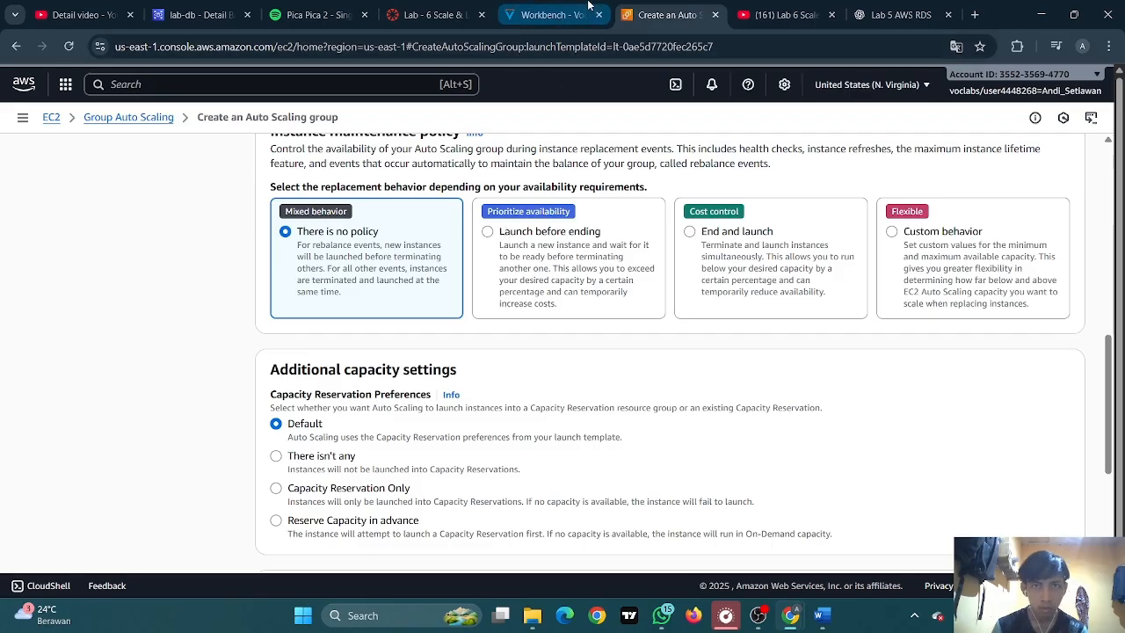
Copy the scaling policy name LabScalingPolicy from step 29 of the lab instructions
{"action": "left_click", "coordinate": [552, 15]}
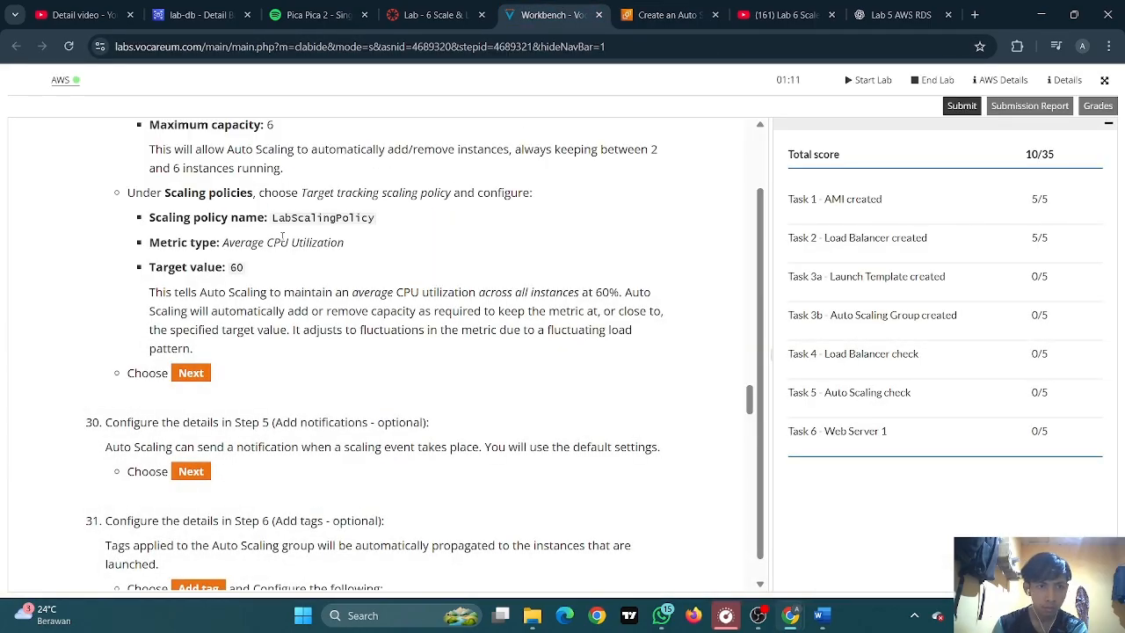
{"action": "left_click_drag", "start_coordinate": [273, 217], "coordinate": [376, 219]}
{"action": "key", "text": "ctrl+c"}
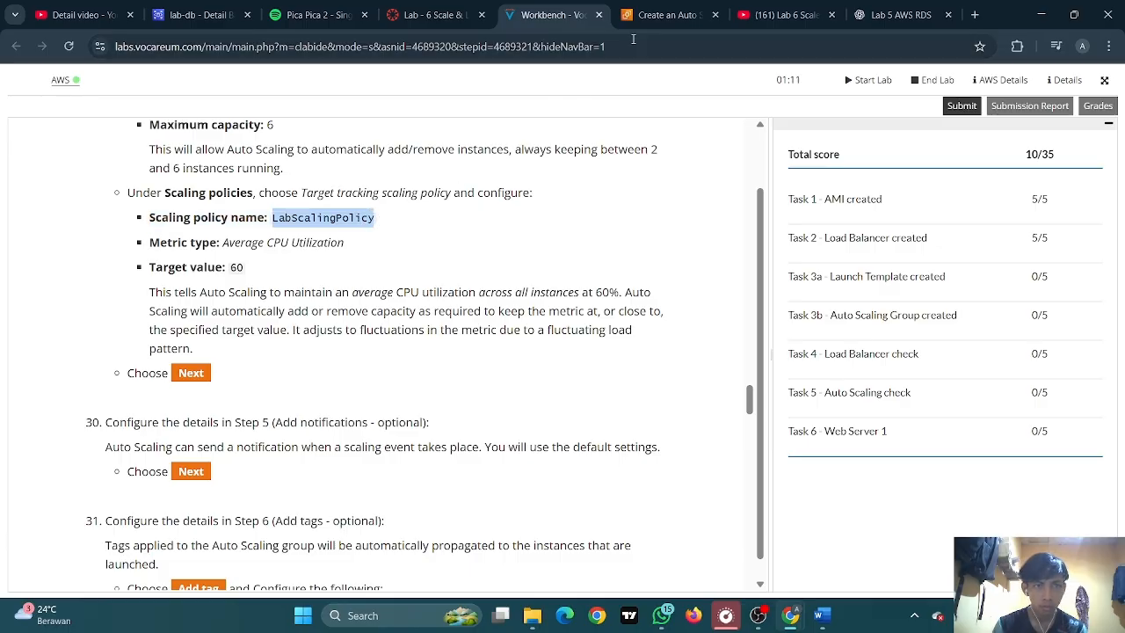
Choose a target tracking scaling policy for the Auto Scaling group and name it LabScalingPolicy
{"action": "left_click", "coordinate": [668, 15]}
{"action": "scroll", "coordinate": [415, 184], "scroll_direction": "down", "scroll_amount": 2}
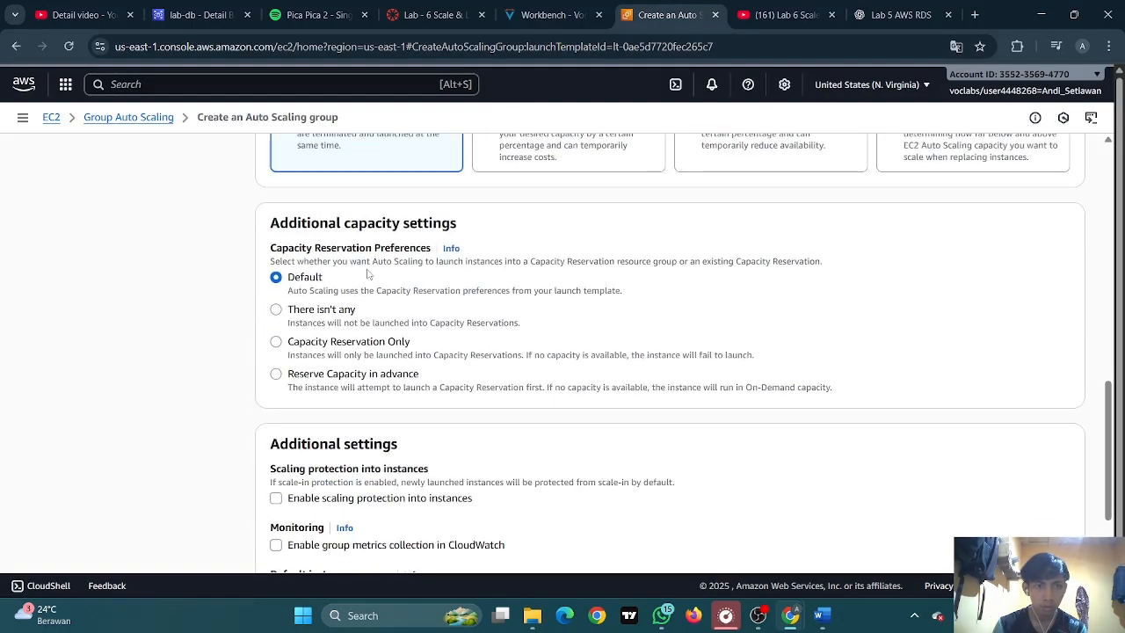
{"action": "scroll", "coordinate": [345, 334], "scroll_direction": "down", "scroll_amount": 2}
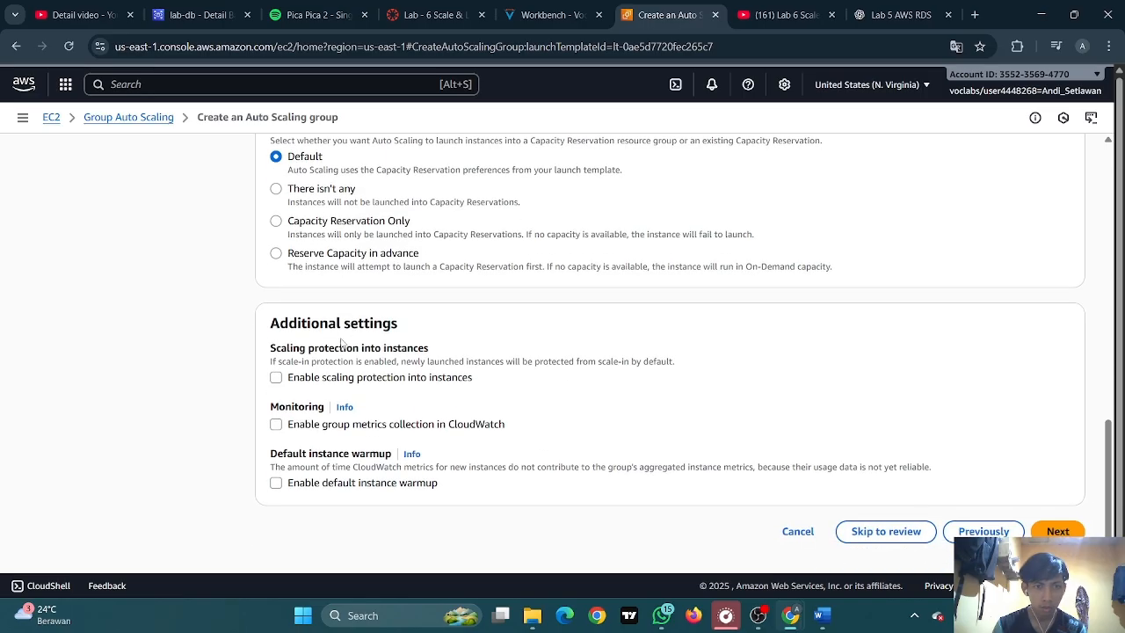
{"action": "scroll", "coordinate": [484, 326], "scroll_direction": "up", "scroll_amount": 5}
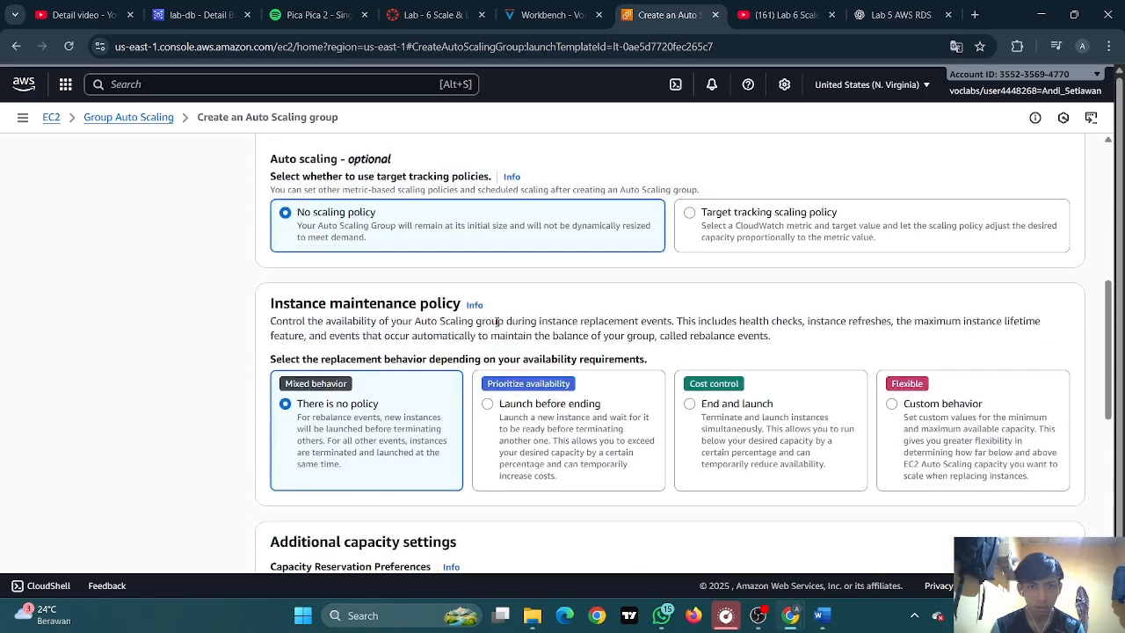
{"action": "scroll", "coordinate": [497, 322], "scroll_direction": "up", "scroll_amount": 2}
{"action": "scroll", "coordinate": [498, 327], "scroll_direction": "down", "scroll_amount": 2}
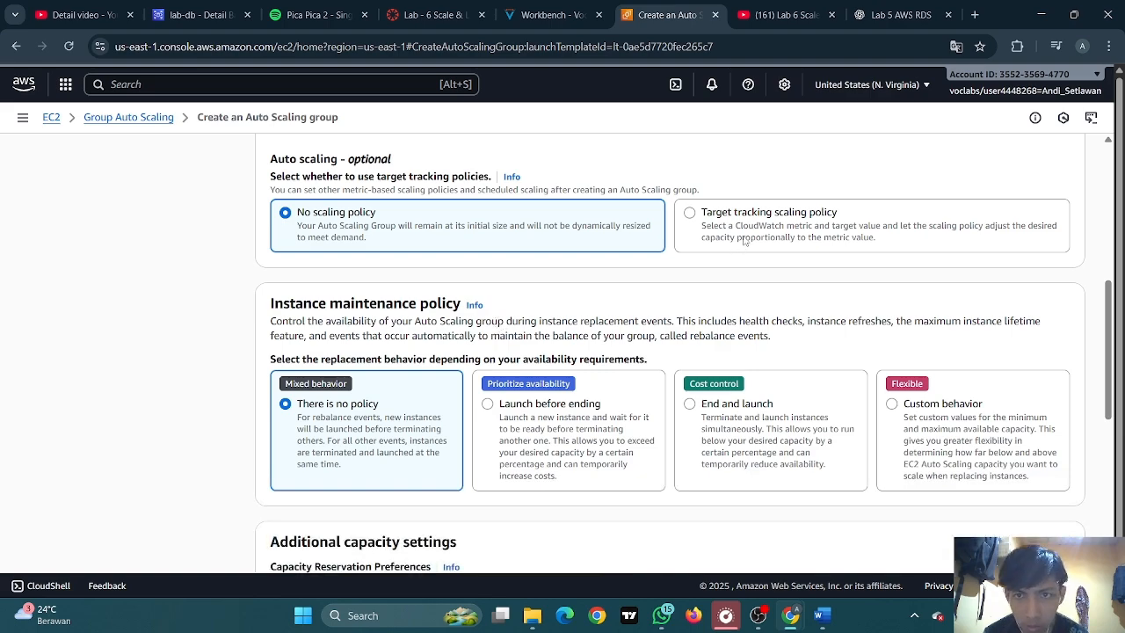
{"action": "left_click", "coordinate": [555, 7]}
{"action": "scroll", "coordinate": [478, 238], "scroll_direction": "up", "scroll_amount": 1}
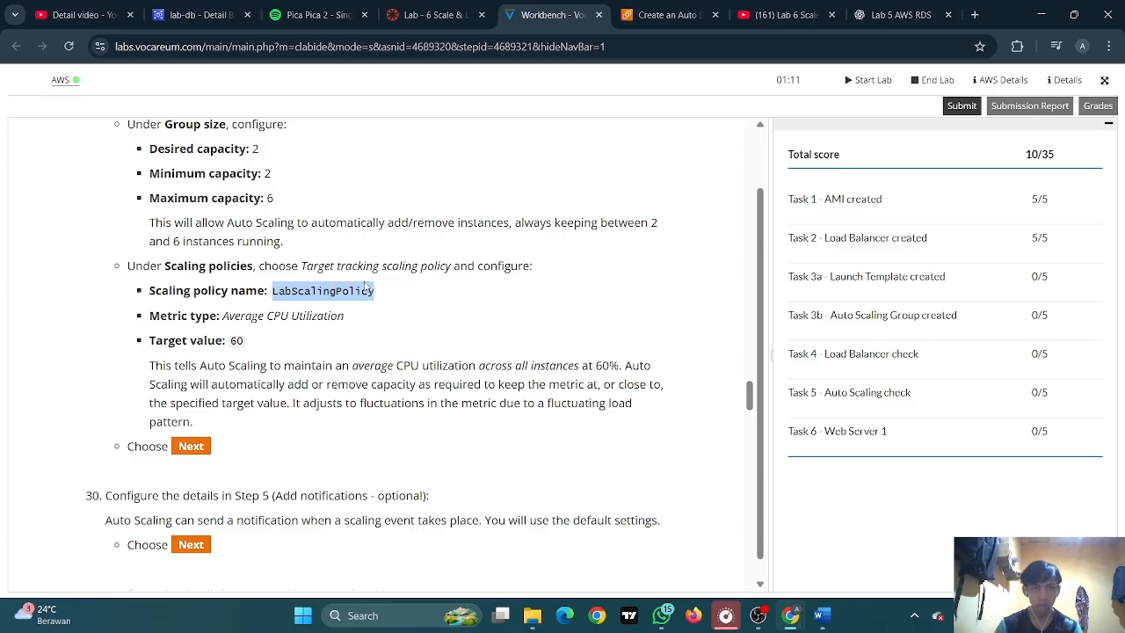
{"action": "left_click", "coordinate": [667, 15]}
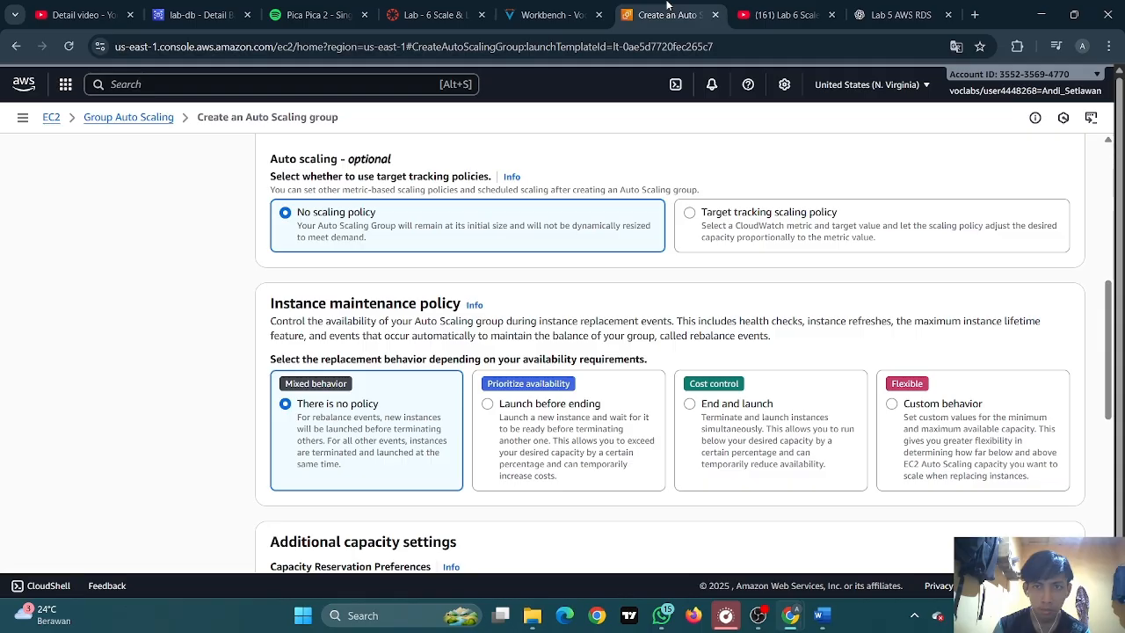
{"action": "left_click", "coordinate": [683, 217]}
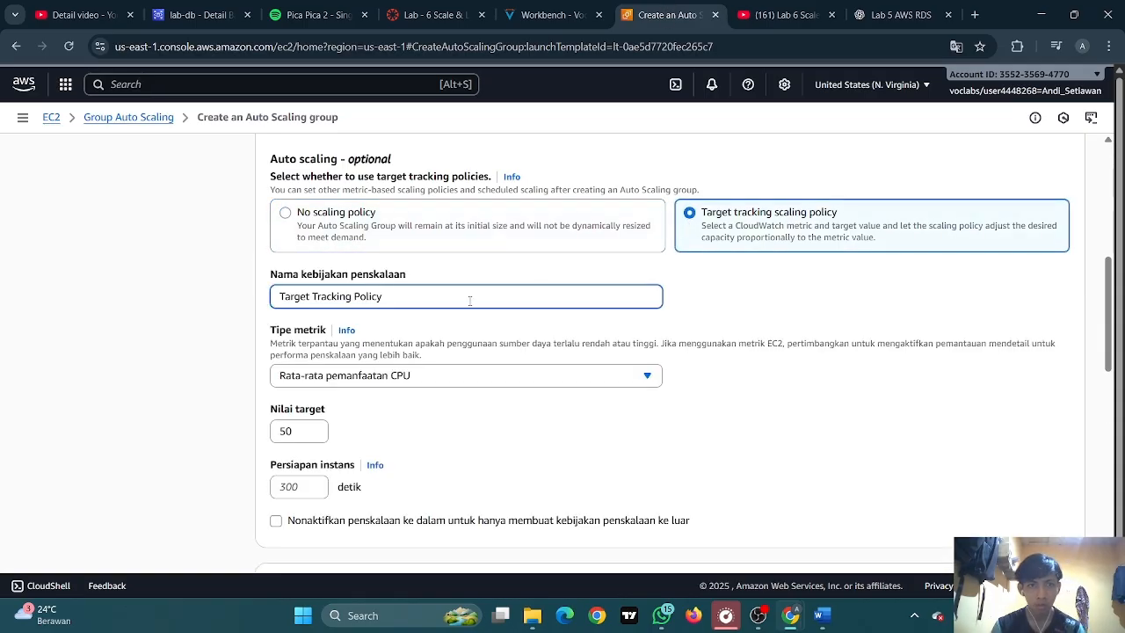
{"action": "key", "text": "ctrl+a"}
{"action": "key", "text": "ctrl+v"}
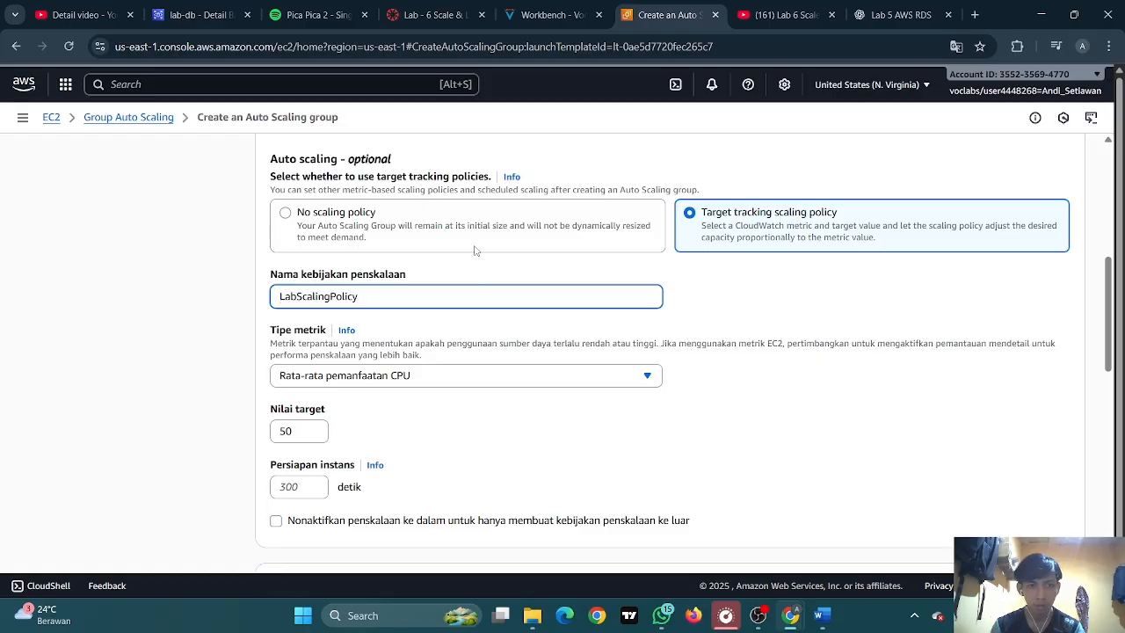
Translate the new scaling policy fields into English and keep Average CPU utilization as the metric type
{"action": "left_click", "coordinate": [531, 7]}
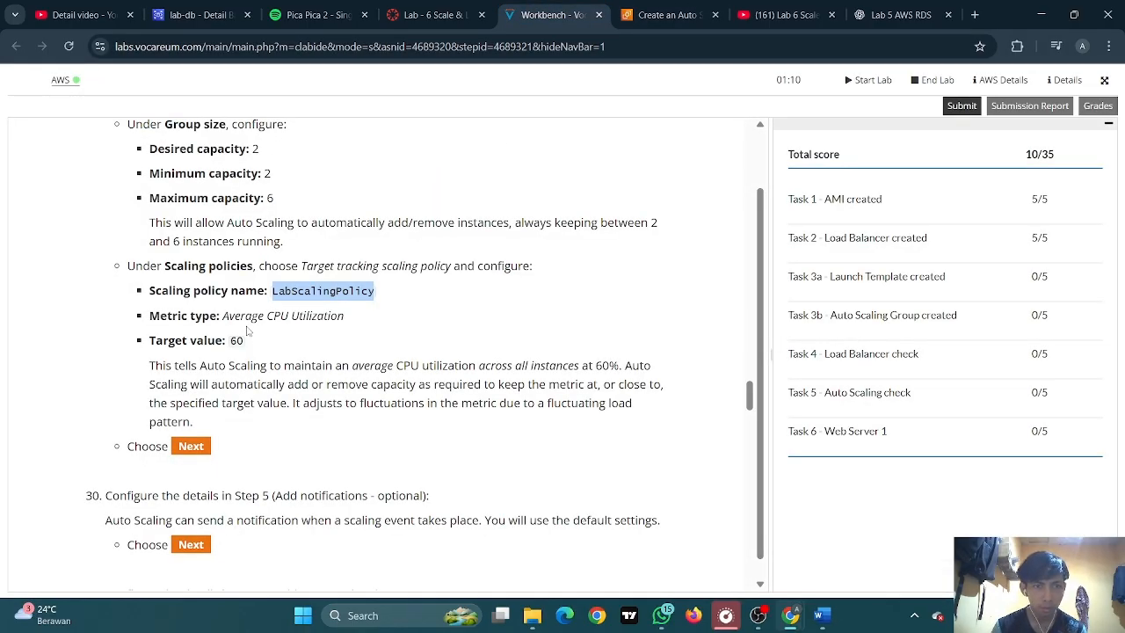
{"action": "left_click", "coordinate": [661, 15]}
{"action": "scroll", "coordinate": [430, 255], "scroll_direction": "down", "scroll_amount": 1}
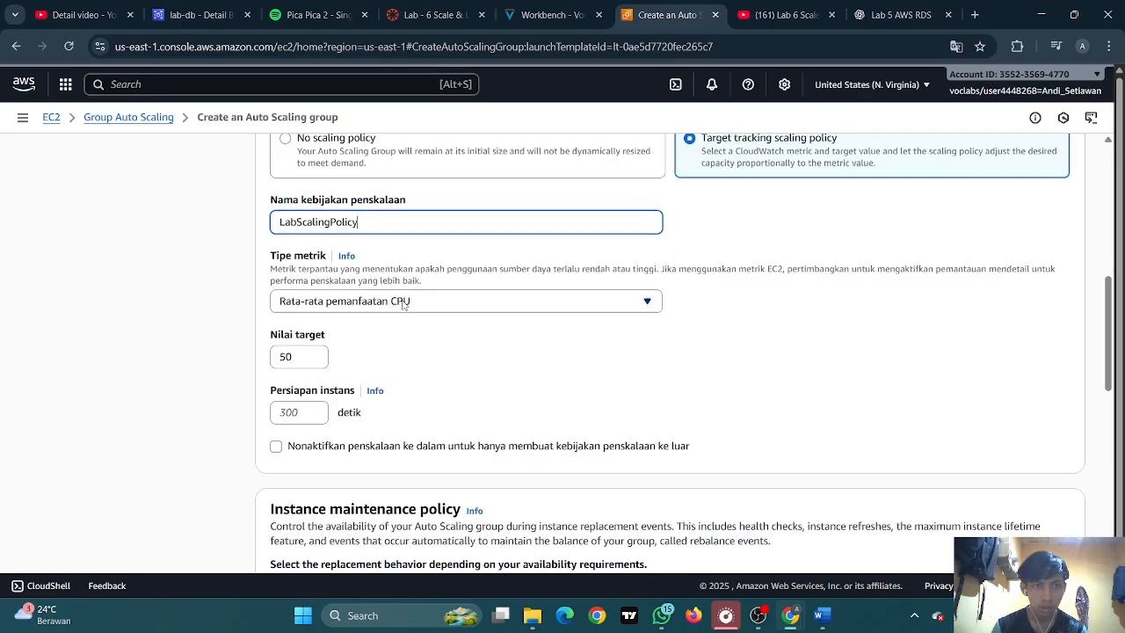
{"action": "scroll", "coordinate": [402, 304], "scroll_direction": "down", "scroll_amount": 1}
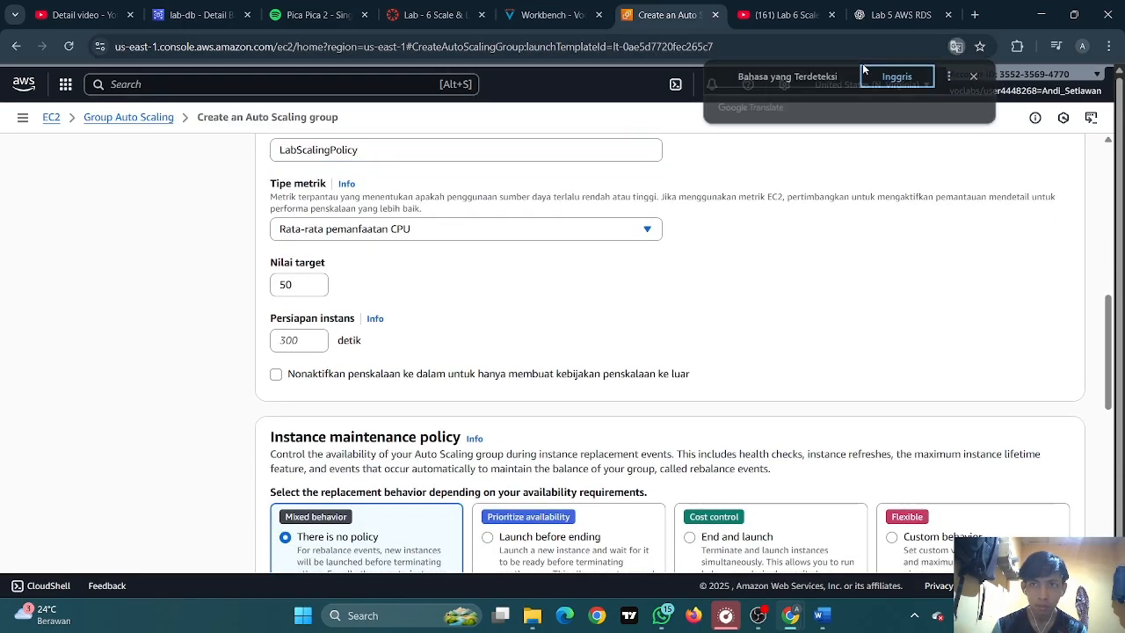
{"action": "left_click", "coordinate": [887, 77]}
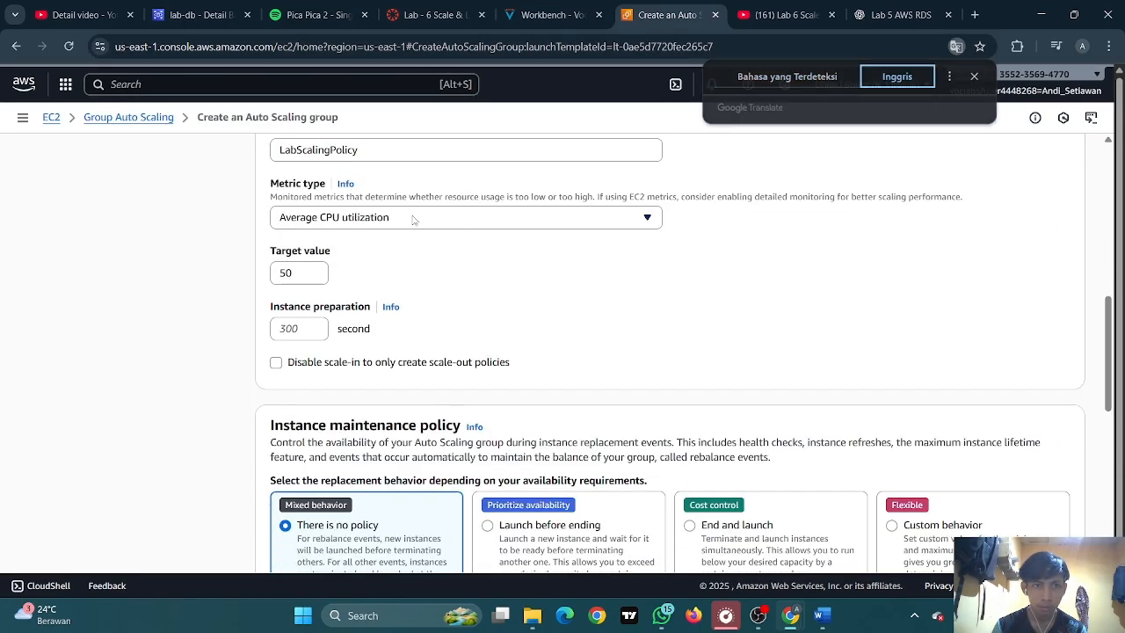
{"action": "left_click", "coordinate": [413, 219]}
{"action": "left_click", "coordinate": [413, 219]}
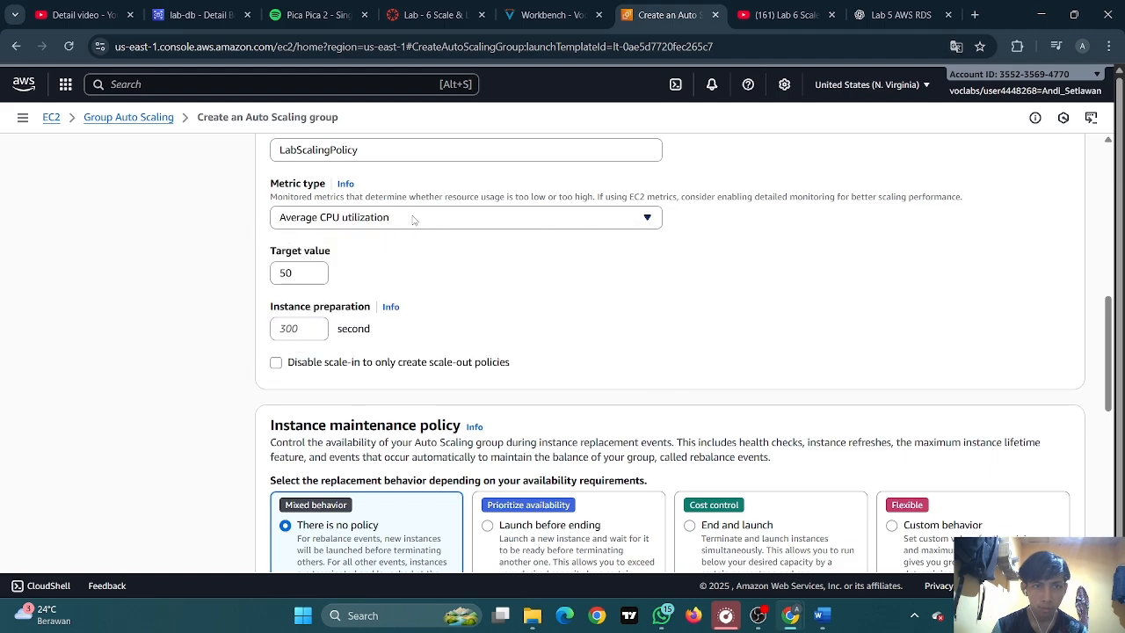
{"action": "scroll", "coordinate": [391, 232], "scroll_direction": "down", "scroll_amount": 1}
Set the scaling policy's target value to 60, as specified in the lab instructions
{"action": "left_click", "coordinate": [552, 15]}
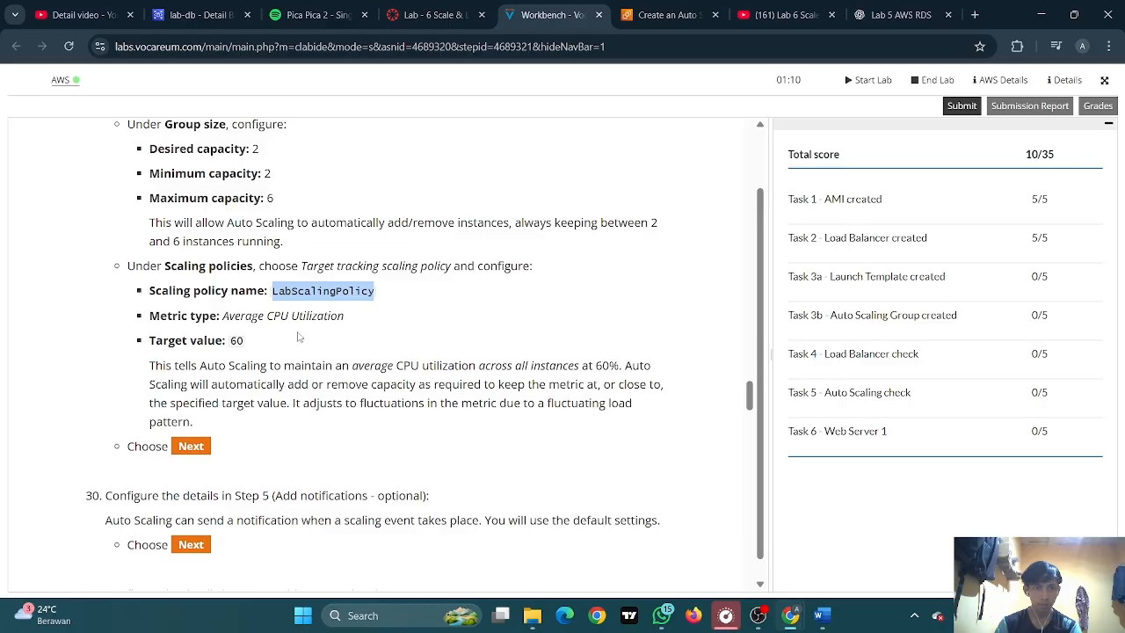
{"action": "left_click", "coordinate": [665, 18]}
{"action": "scroll", "coordinate": [395, 212], "scroll_direction": "down", "scroll_amount": 1}
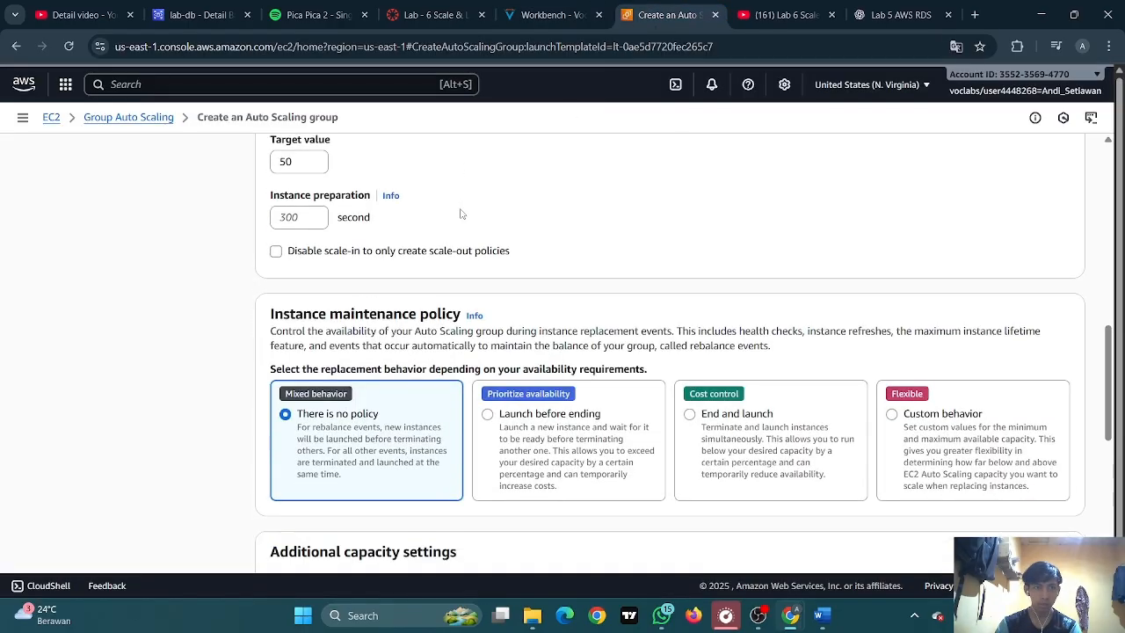
{"action": "scroll", "coordinate": [396, 212], "scroll_direction": "up", "scroll_amount": 1}
{"action": "left_click", "coordinate": [305, 200]}
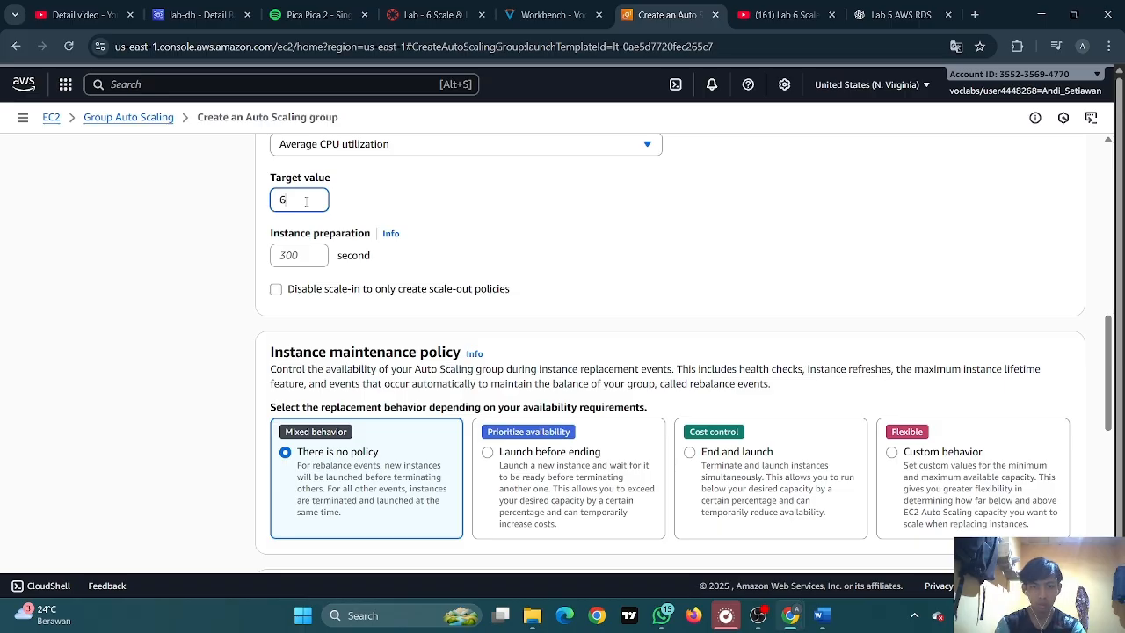
Check the lab's notification step, accept the scaling settings and default notifications, and proceed to the tags step
{"action": "left_click", "coordinate": [564, 7]}
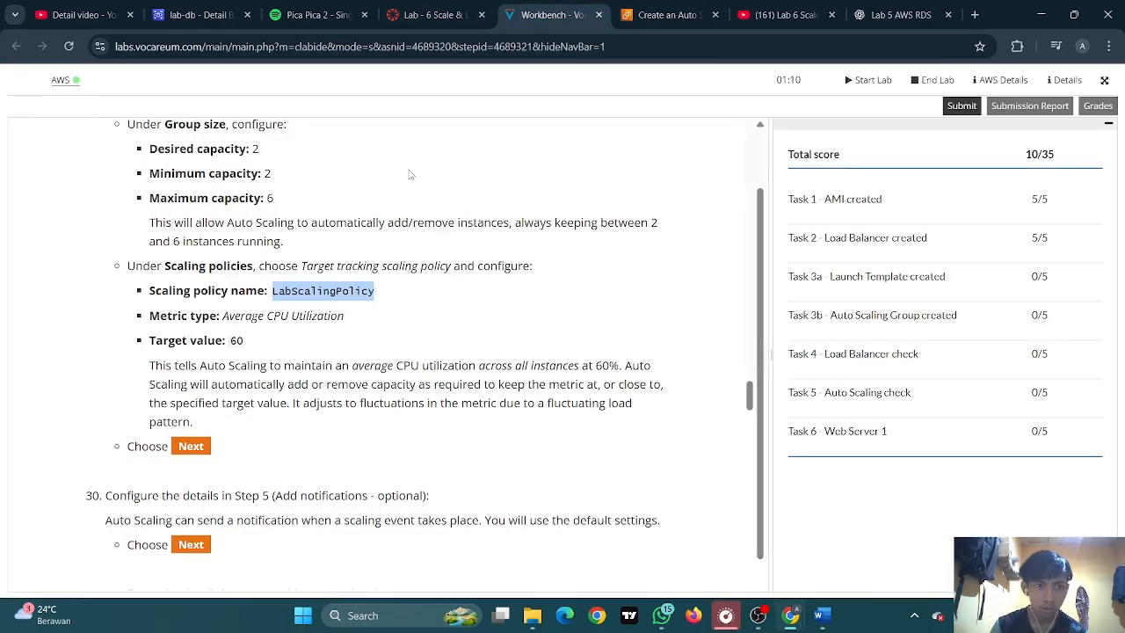
{"action": "scroll", "coordinate": [301, 279], "scroll_direction": "down", "scroll_amount": 3}
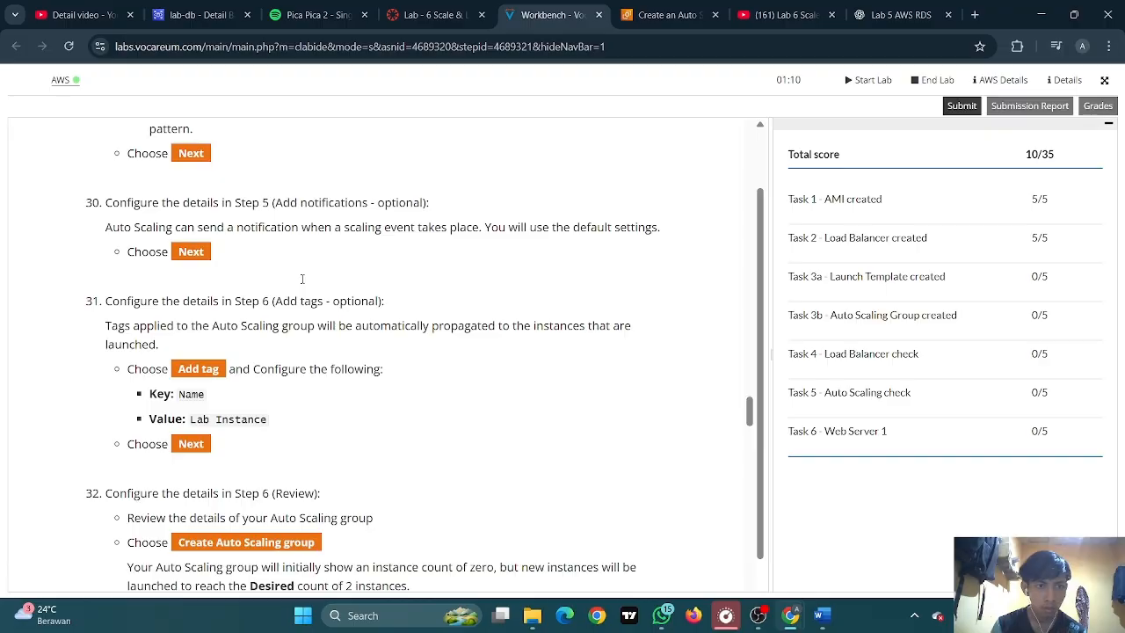
{"action": "scroll", "coordinate": [290, 283], "scroll_direction": "down", "scroll_amount": 1}
{"action": "left_click", "coordinate": [665, 15]}
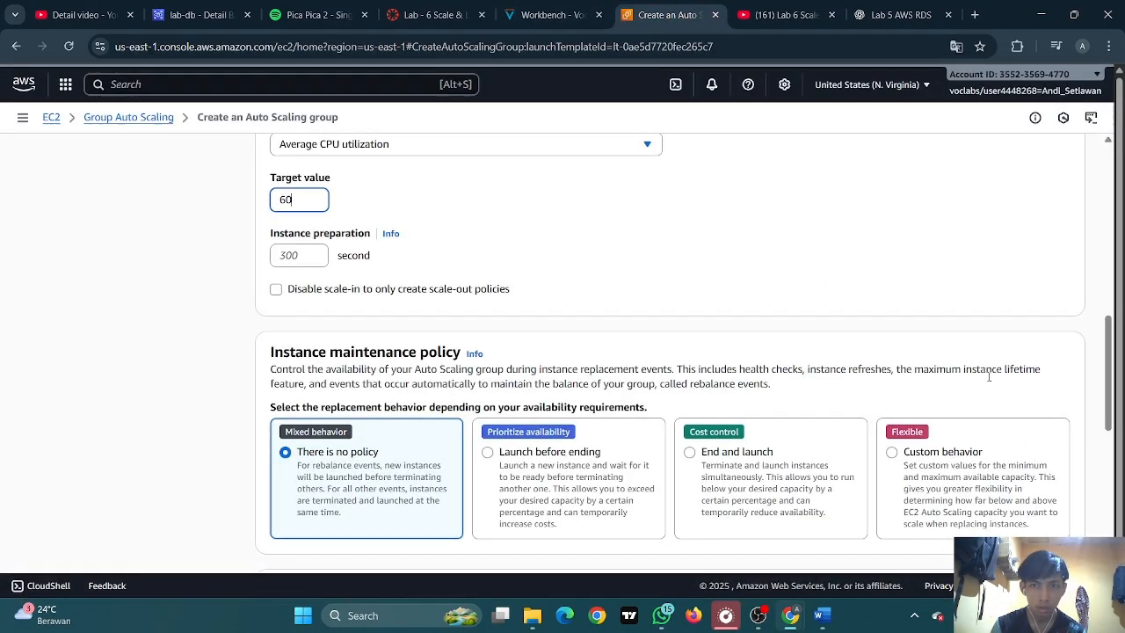
{"action": "scroll", "coordinate": [984, 422], "scroll_direction": "down", "scroll_amount": 6}
{"action": "left_click", "coordinate": [1057, 531]}
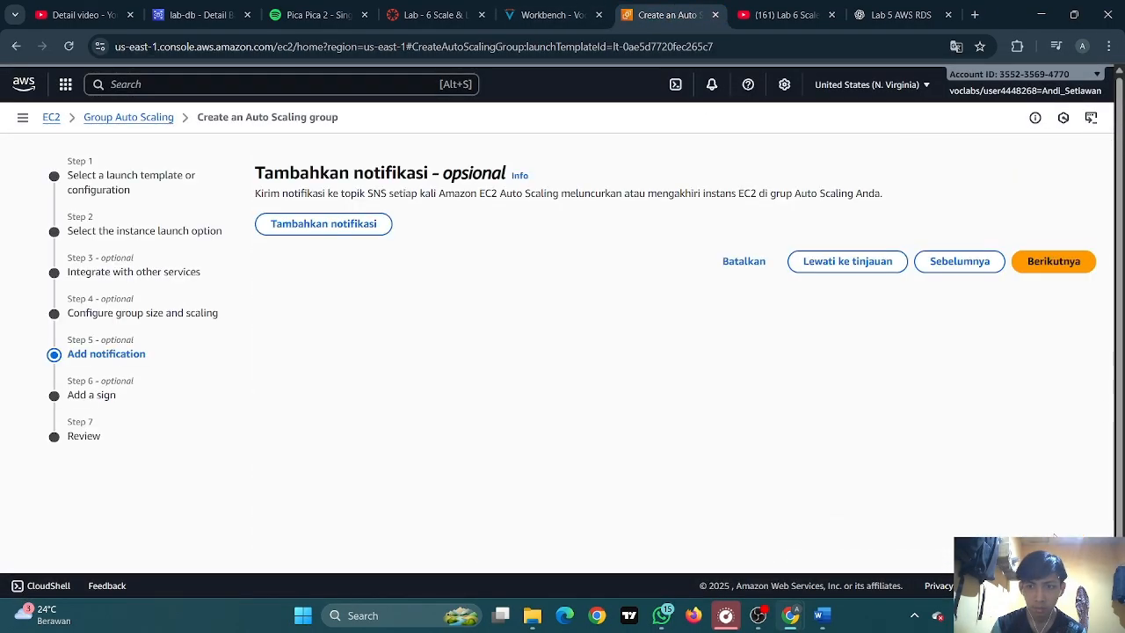
{"action": "left_click", "coordinate": [1067, 262]}
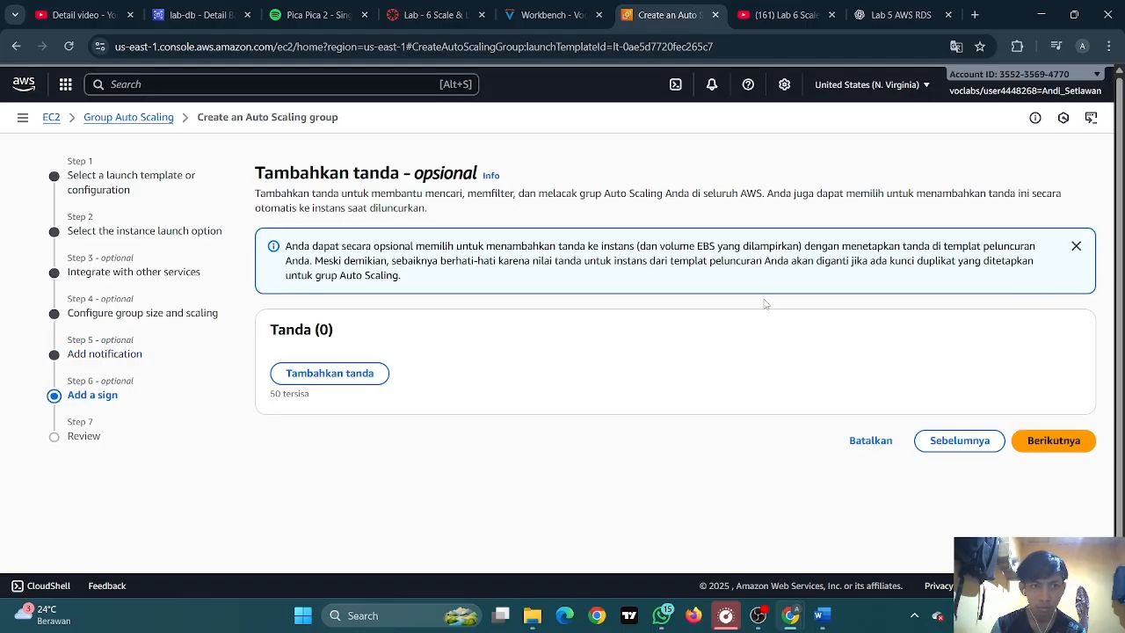
Add a tag to the Auto Scaling group with the key Name, copied from step 31 of the lab instructions
{"action": "left_click", "coordinate": [549, 15]}
{"action": "scroll", "coordinate": [261, 265], "scroll_direction": "down", "scroll_amount": 3}
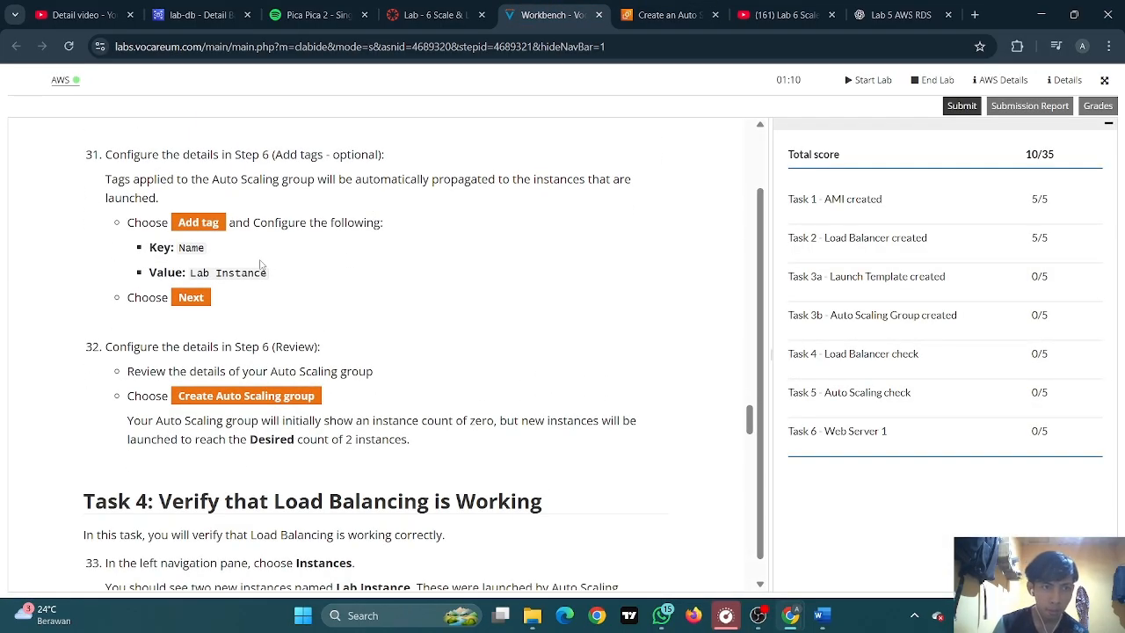
{"action": "scroll", "coordinate": [261, 265], "scroll_direction": "down", "scroll_amount": 1}
{"action": "scroll", "coordinate": [187, 195], "scroll_direction": "up", "scroll_amount": 1}
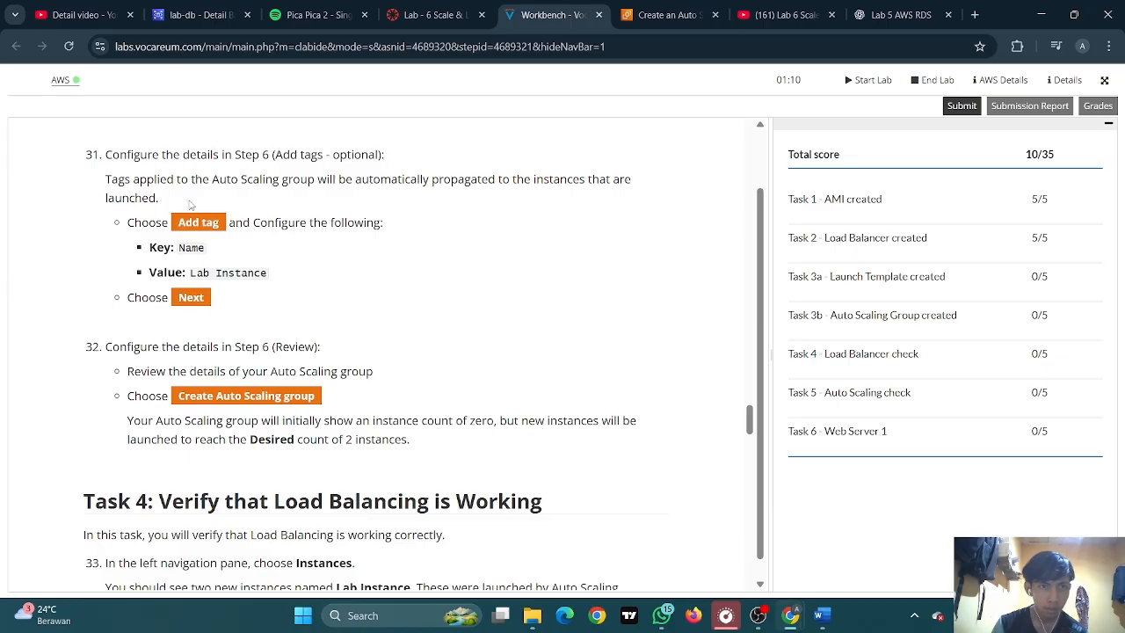
{"action": "scroll", "coordinate": [189, 224], "scroll_direction": "up", "scroll_amount": 1}
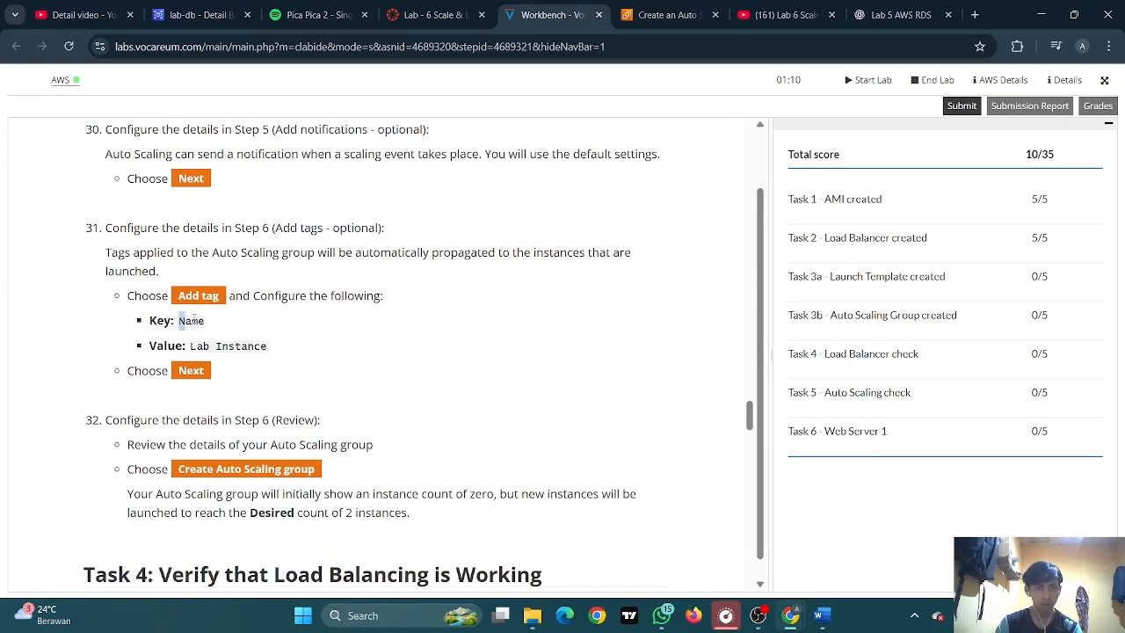
{"action": "left_click_drag", "start_coordinate": [180, 321], "coordinate": [236, 321]}
{"action": "key", "text": "ctrl+c"}
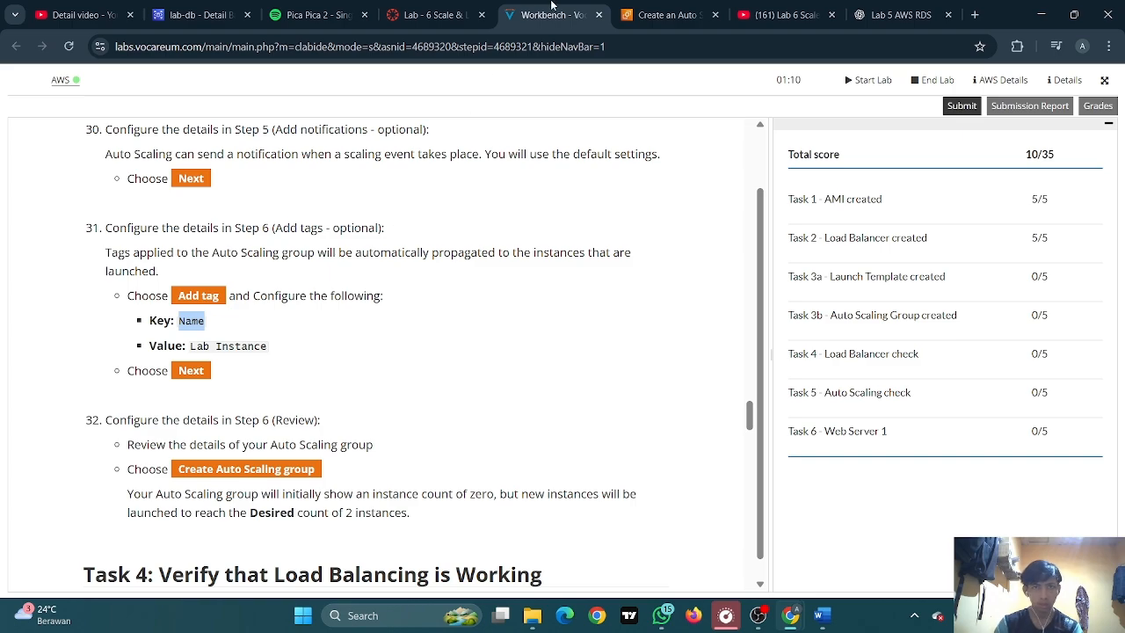
{"action": "left_click", "coordinate": [629, 17]}
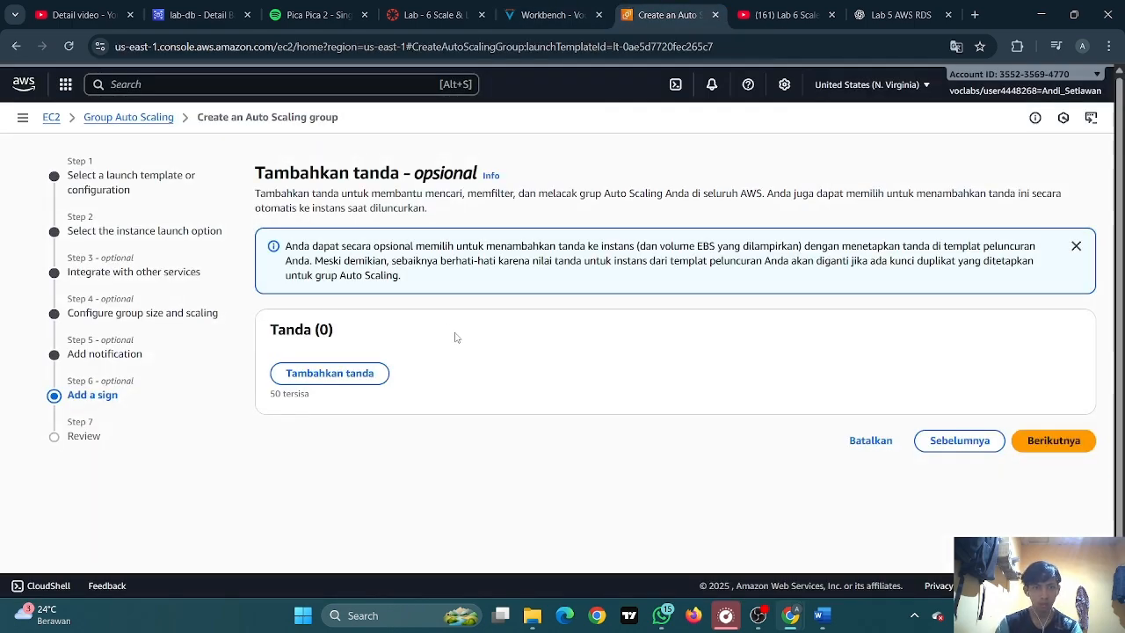
{"action": "left_click", "coordinate": [369, 373]}
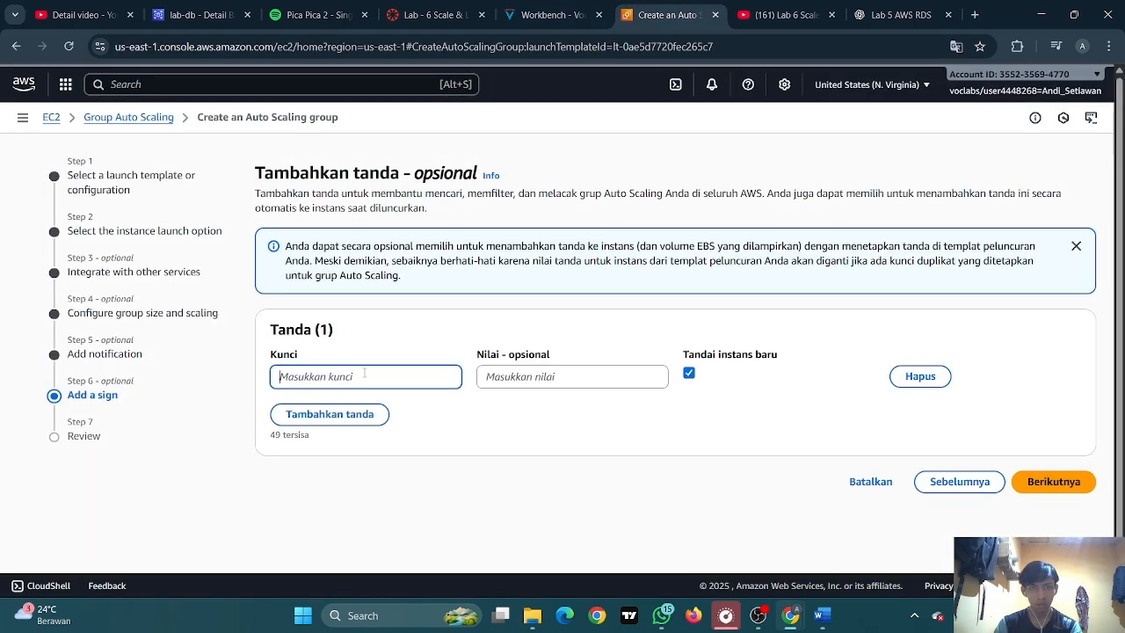
{"action": "key", "text": "ctrl+v"}
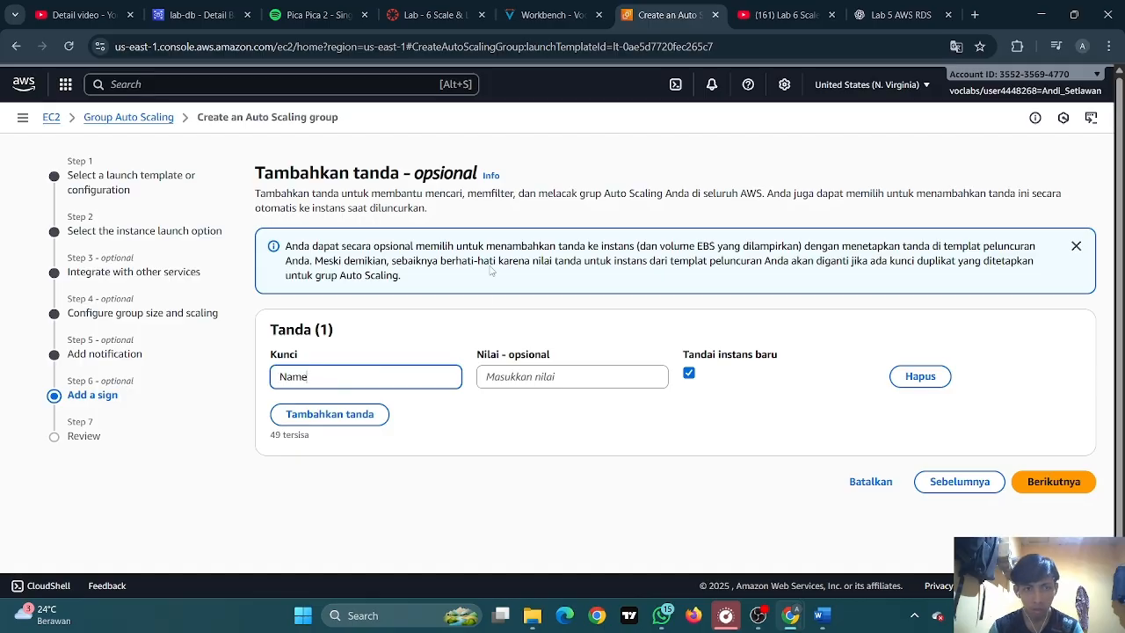
Set the tag's value to Lab Instance, copied from the lab instructions, and proceed to the review step
{"action": "left_click", "coordinate": [552, 15]}
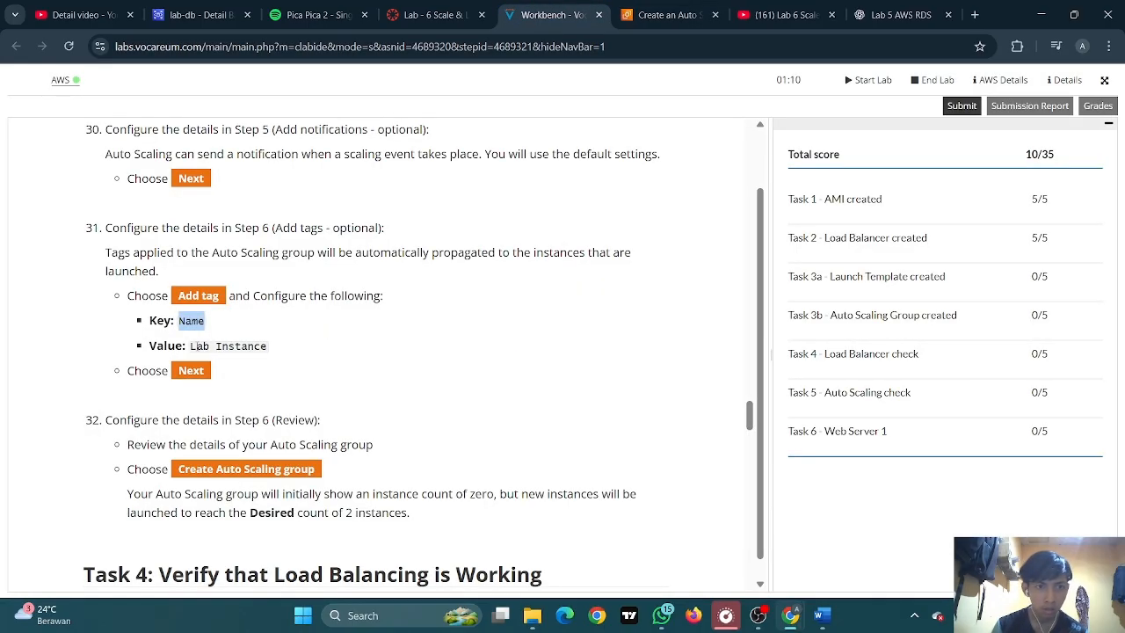
{"action": "left_click_drag", "start_coordinate": [191, 345], "coordinate": [275, 350]}
{"action": "key", "text": "ctrl+c"}
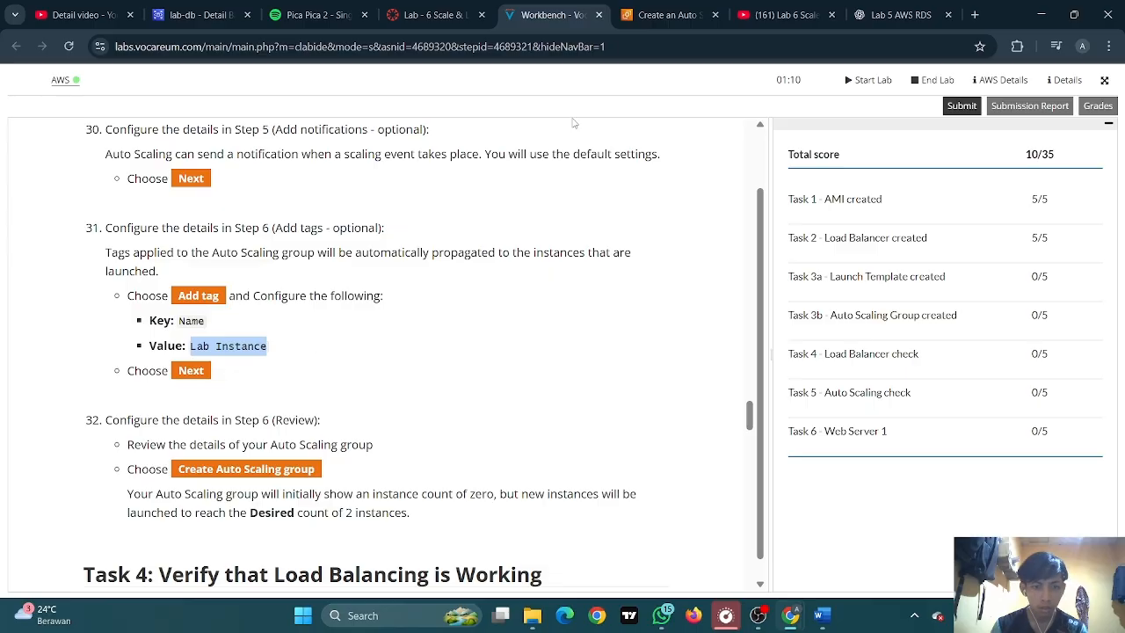
{"action": "left_click", "coordinate": [668, 15]}
{"action": "left_click", "coordinate": [576, 385]}
{"action": "key", "text": "ctrl+v"}
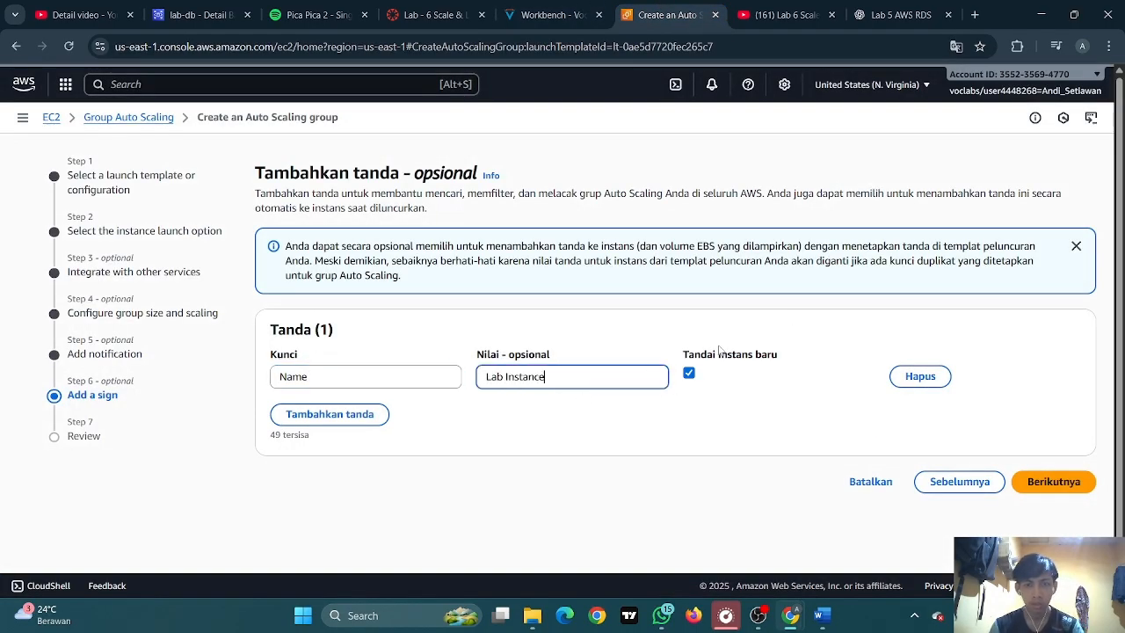
{"action": "left_click", "coordinate": [1053, 482]}
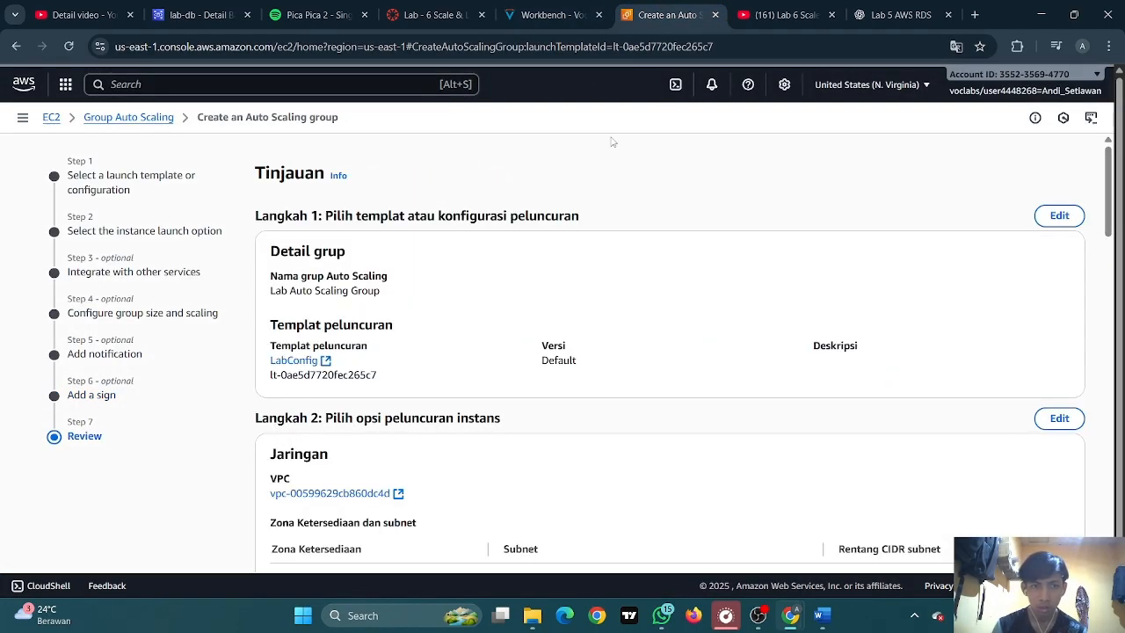
Check the lab's review instructions, look over the group's configuration summary and create the Auto Scaling group
{"action": "left_click", "coordinate": [552, 15]}
{"action": "scroll", "coordinate": [457, 264], "scroll_direction": "down", "scroll_amount": 3}
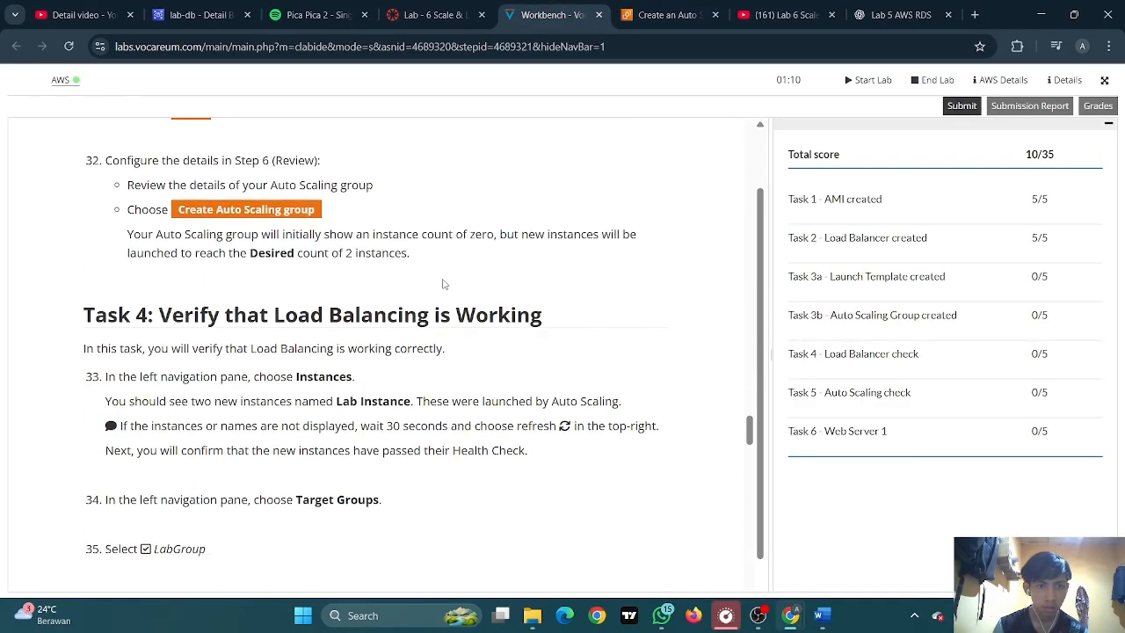
{"action": "scroll", "coordinate": [444, 283], "scroll_direction": "down", "scroll_amount": 1}
{"action": "left_click", "coordinate": [652, 20]}
{"action": "scroll", "coordinate": [1064, 477], "scroll_direction": "down", "scroll_amount": 3}
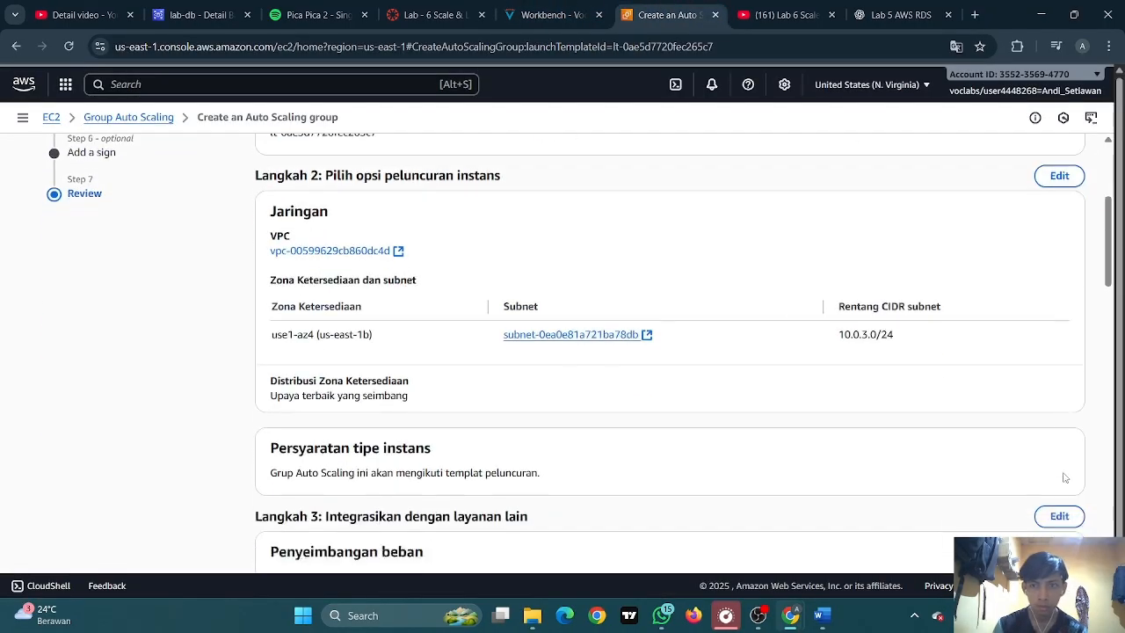
{"action": "scroll", "coordinate": [1011, 484], "scroll_direction": "down", "scroll_amount": 15}
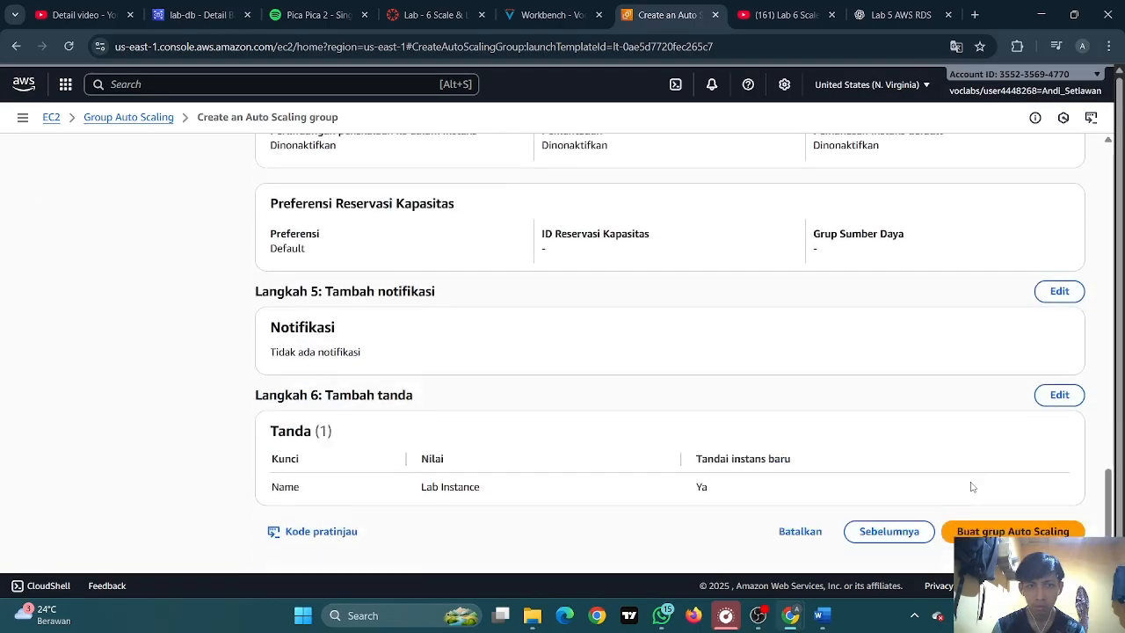
{"action": "left_click", "coordinate": [1050, 530]}
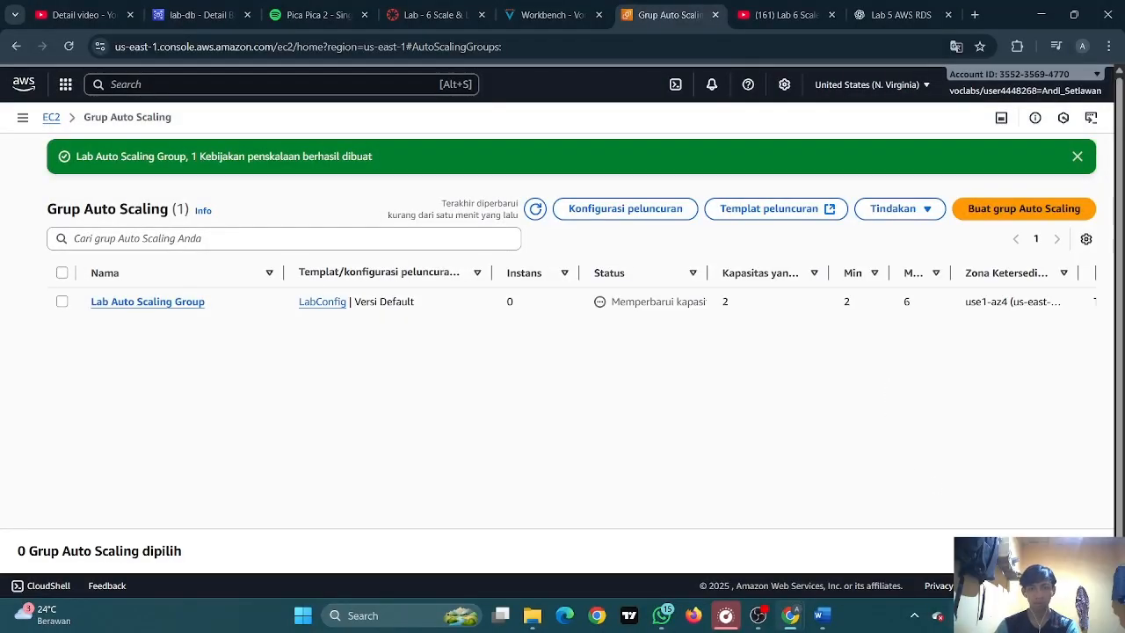
Paste a screenshot of the Auto Scaling groups page below the previous image in the Word document Dokumen2, and return to the browser
{"action": "mouse_move", "coordinate": [826, 618]}
{"action": "left_click", "coordinate": [874, 541]}
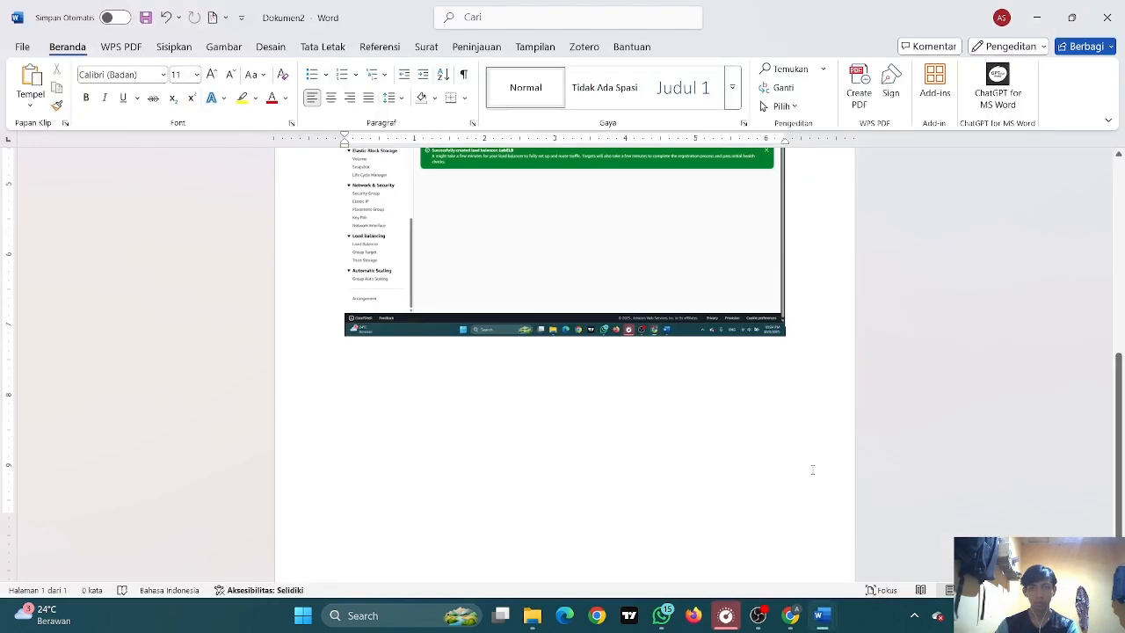
{"action": "scroll", "coordinate": [812, 468], "scroll_direction": "down", "scroll_amount": 6}
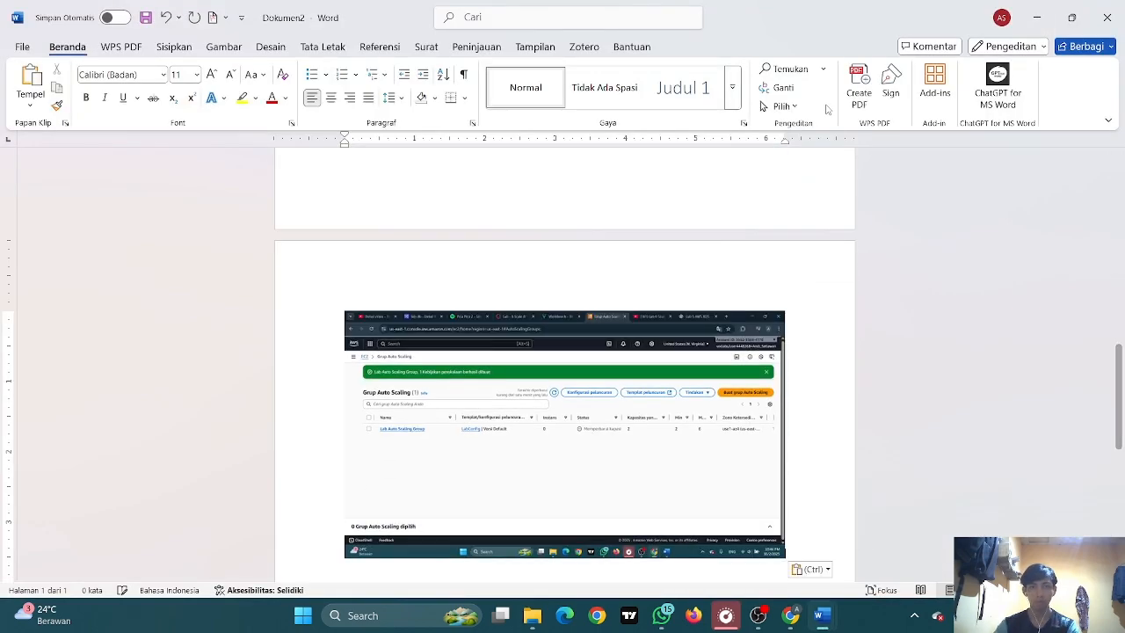
{"action": "key", "text": "alt+Tab"}
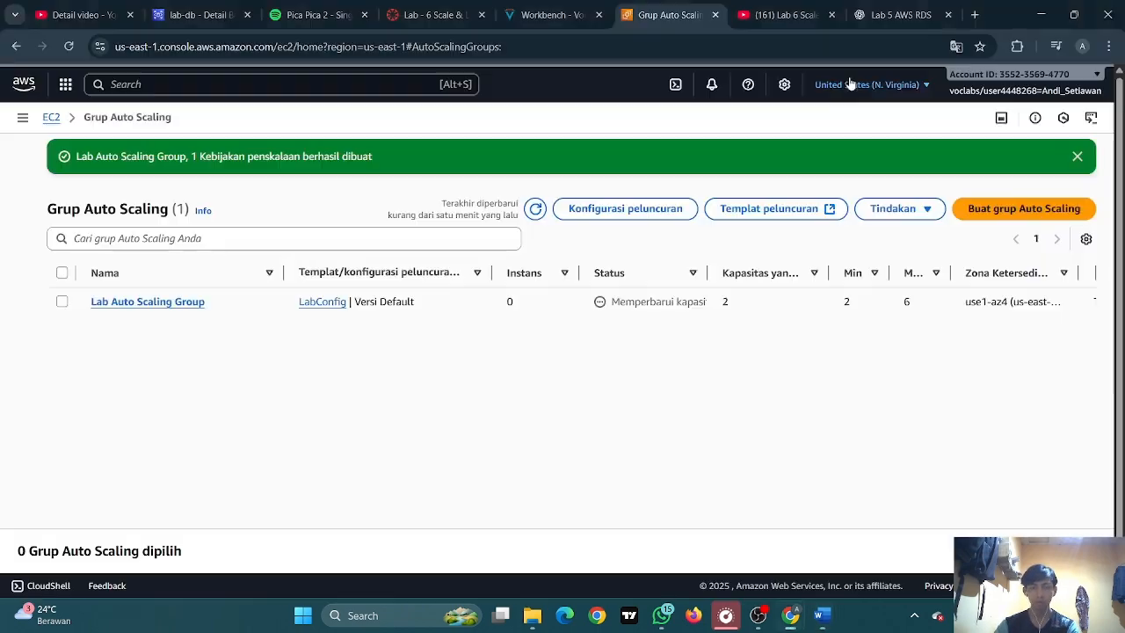
Submit the lab work for grading in the Vocareum workbench and bring up the Task 4 instructions
{"action": "left_click", "coordinate": [575, 11]}
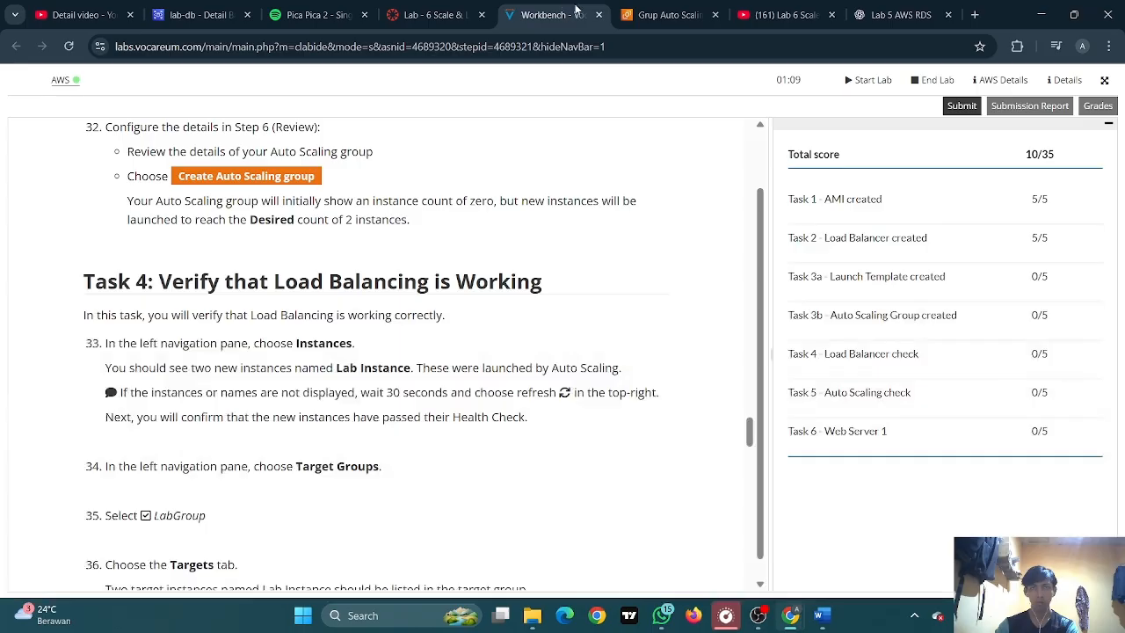
{"action": "left_click", "coordinate": [961, 105]}
{"action": "left_click", "coordinate": [893, 178]}
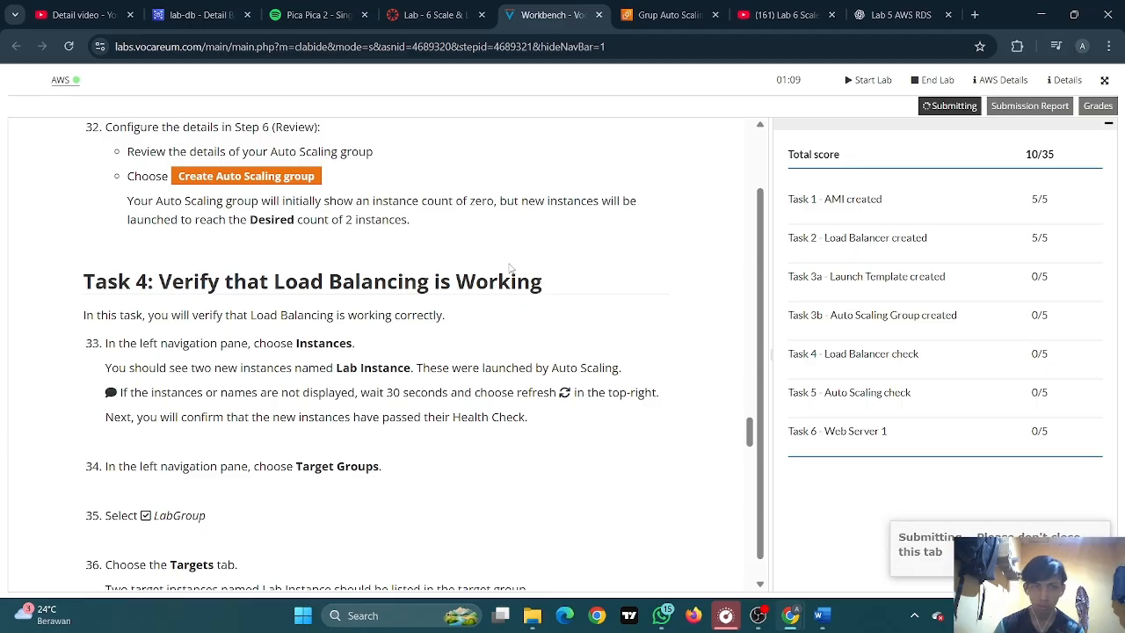
{"action": "scroll", "coordinate": [394, 271], "scroll_direction": "down", "scroll_amount": 3}
{"action": "scroll", "coordinate": [394, 270], "scroll_direction": "up", "scroll_amount": 1}
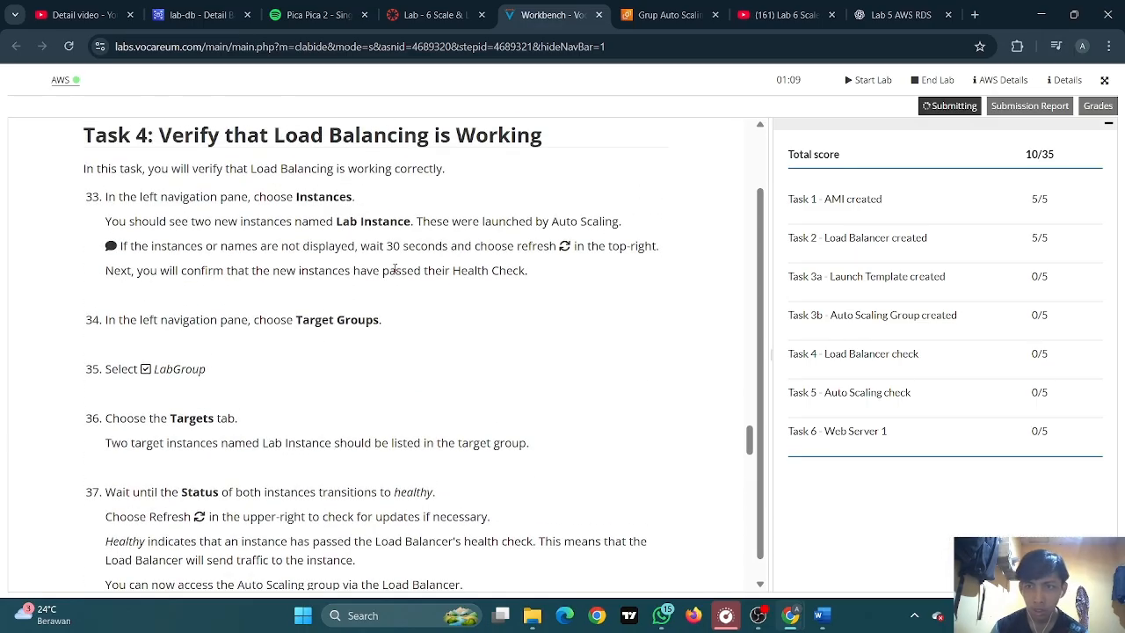
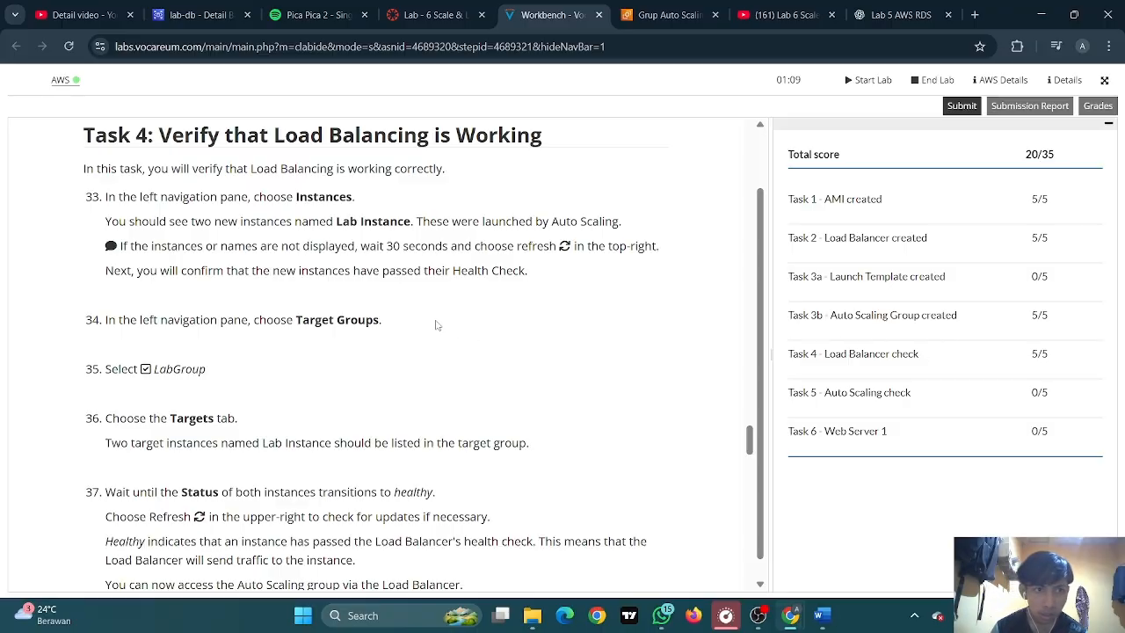
Read ahead through the Task 4 and Task 5 instructions, check the Task 3a score and submit the lab for grading again
{"action": "scroll", "coordinate": [435, 325], "scroll_direction": "down", "scroll_amount": 3}
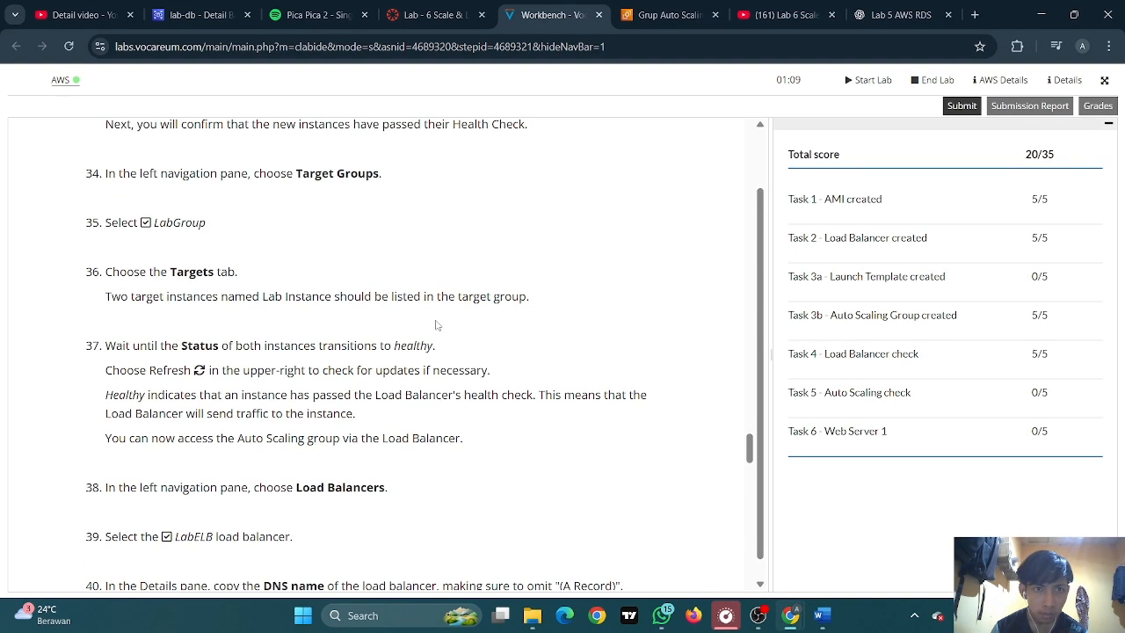
{"action": "scroll", "coordinate": [436, 325], "scroll_direction": "down", "scroll_amount": 9}
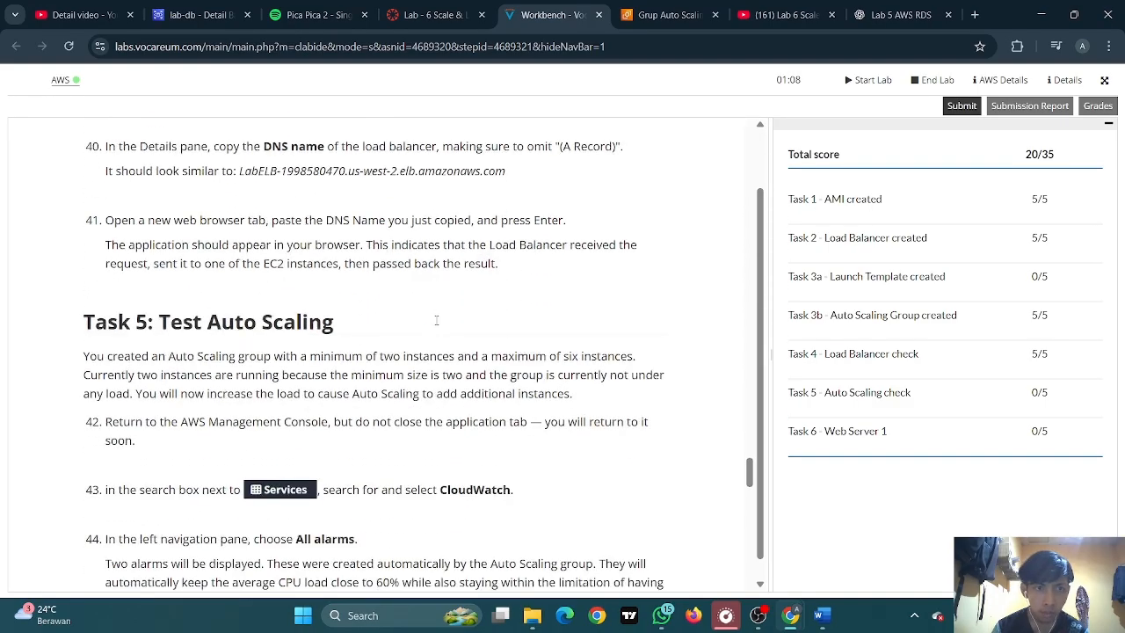
{"action": "scroll", "coordinate": [436, 320], "scroll_direction": "down", "scroll_amount": 6}
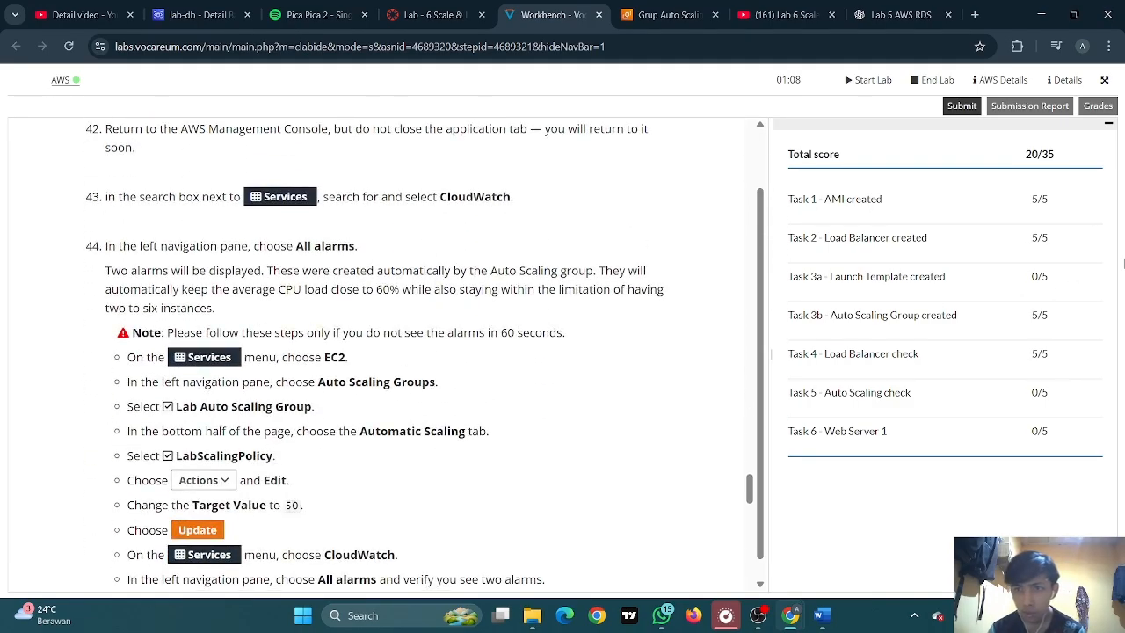
{"action": "left_click_drag", "start_coordinate": [1068, 280], "coordinate": [788, 279]}
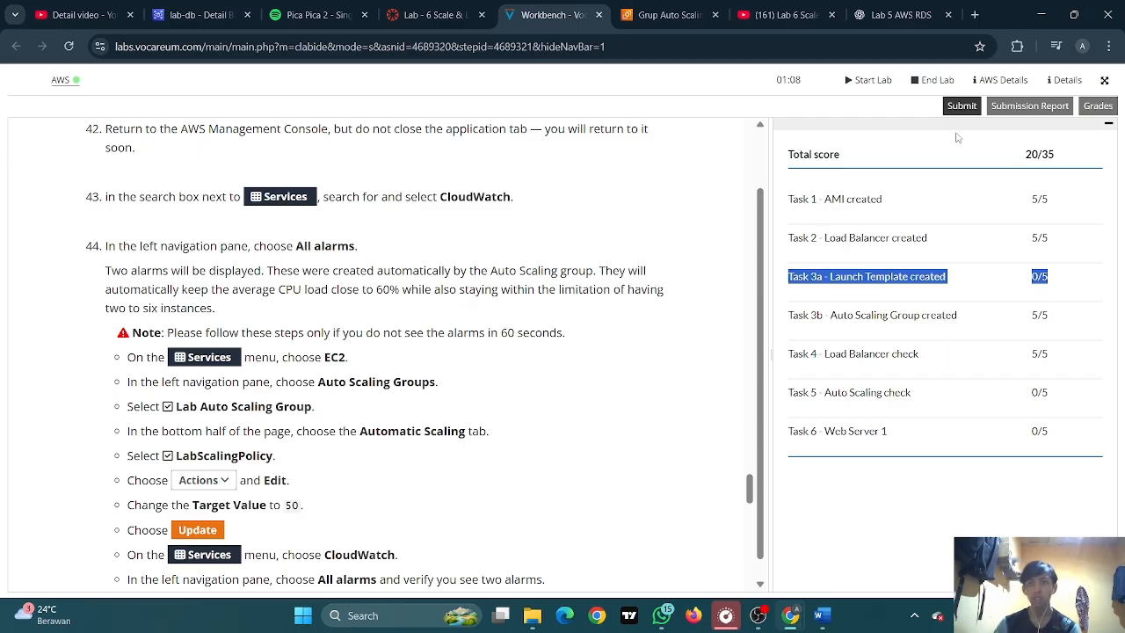
{"action": "left_click", "coordinate": [959, 107]}
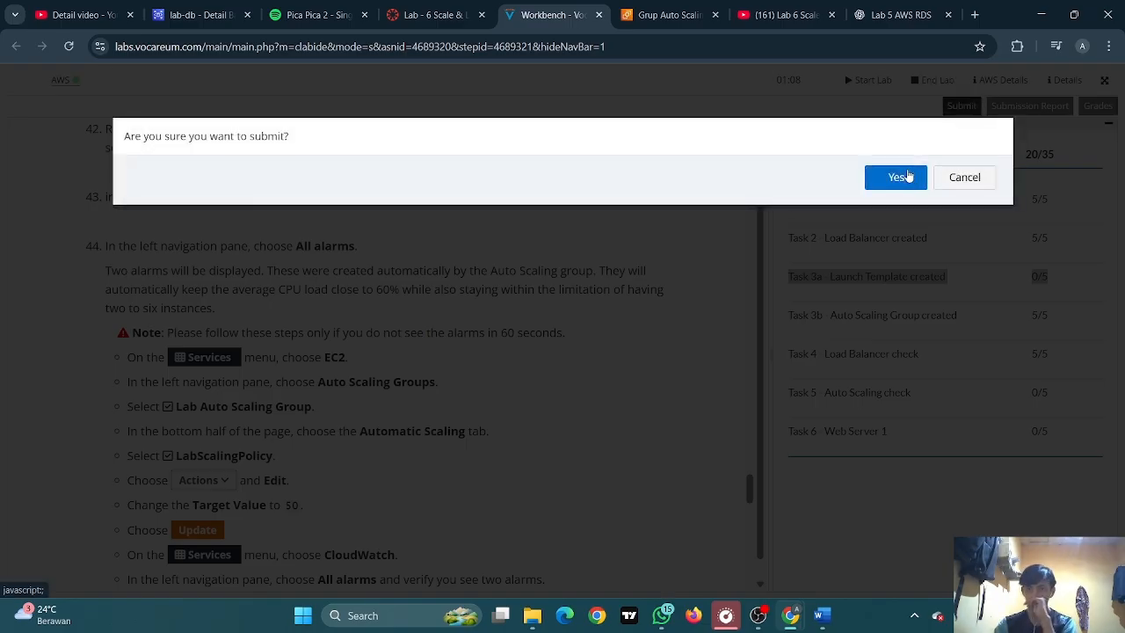
{"action": "left_click", "coordinate": [908, 175]}
{"action": "left_click", "coordinate": [921, 290]}
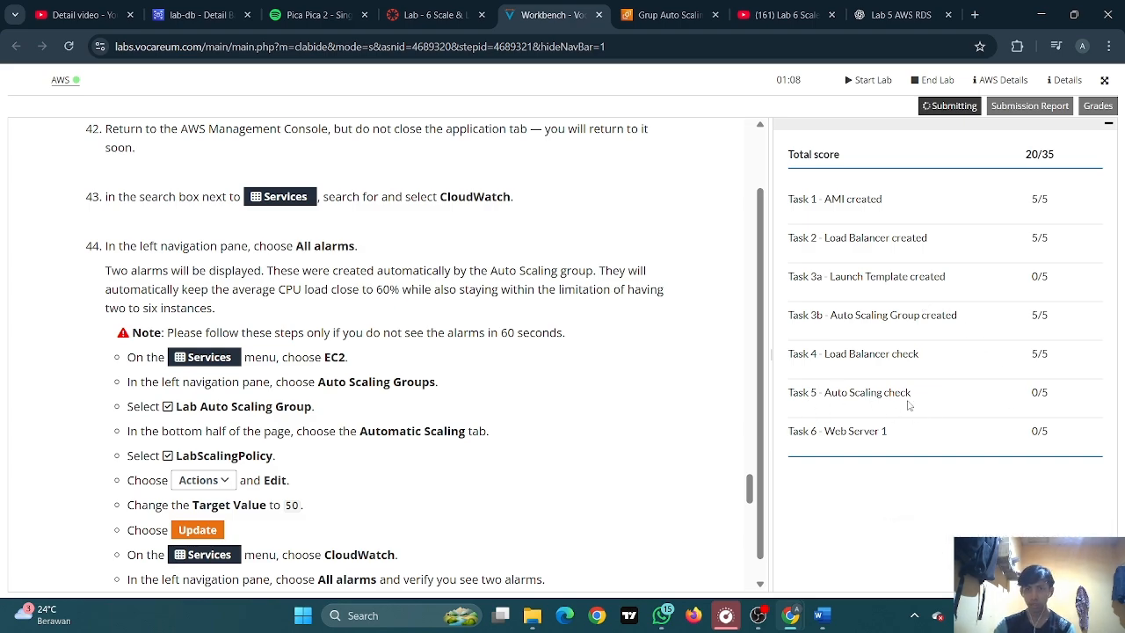
Look up the service named in step 43 of Task 5 and open CloudWatch in the AWS console
{"action": "scroll", "coordinate": [339, 369], "scroll_direction": "up", "scroll_amount": 3}
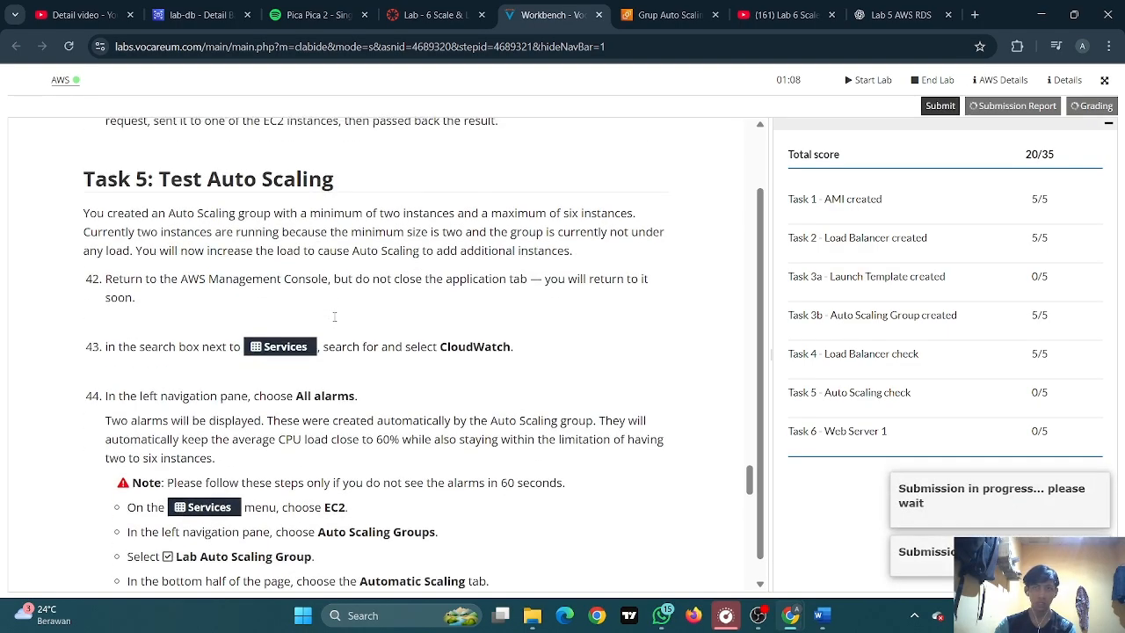
{"action": "scroll", "coordinate": [334, 316], "scroll_direction": "down", "scroll_amount": 1}
{"action": "scroll", "coordinate": [367, 251], "scroll_direction": "up", "scroll_amount": 2}
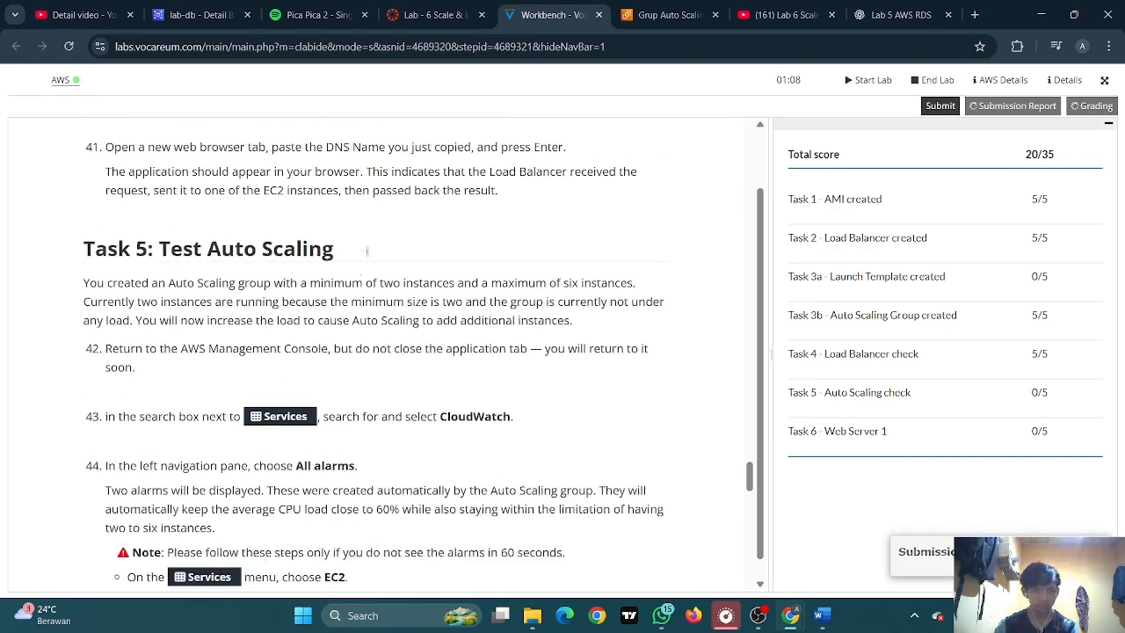
{"action": "scroll", "coordinate": [422, 275], "scroll_direction": "down", "scroll_amount": 1}
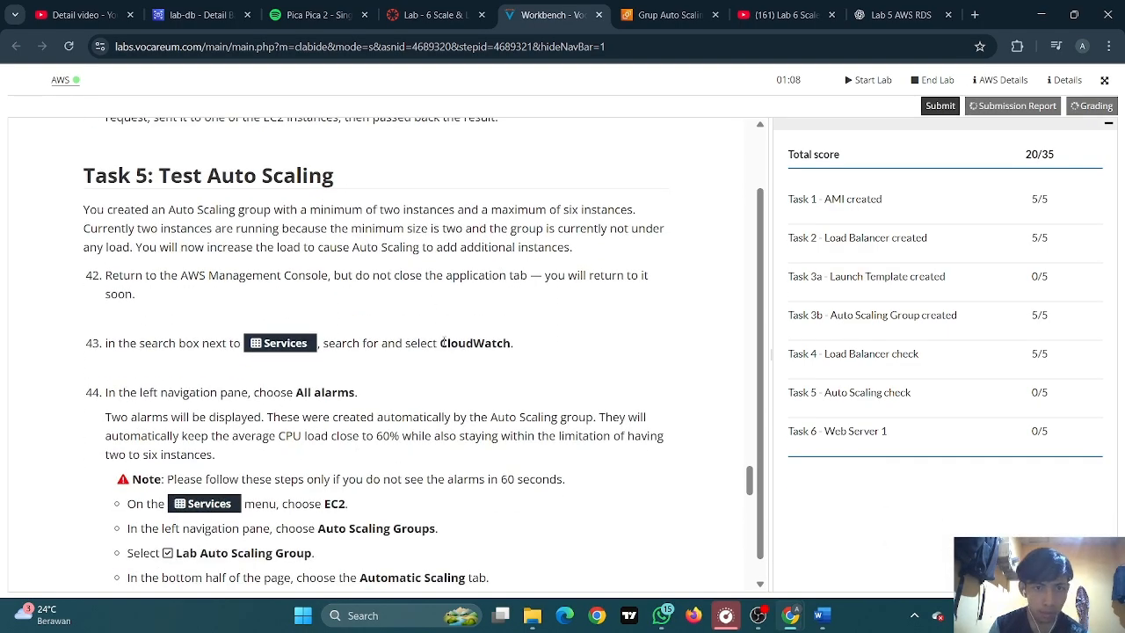
{"action": "left_click_drag", "start_coordinate": [442, 342], "coordinate": [525, 347]}
{"action": "key", "text": "ctrl+c"}
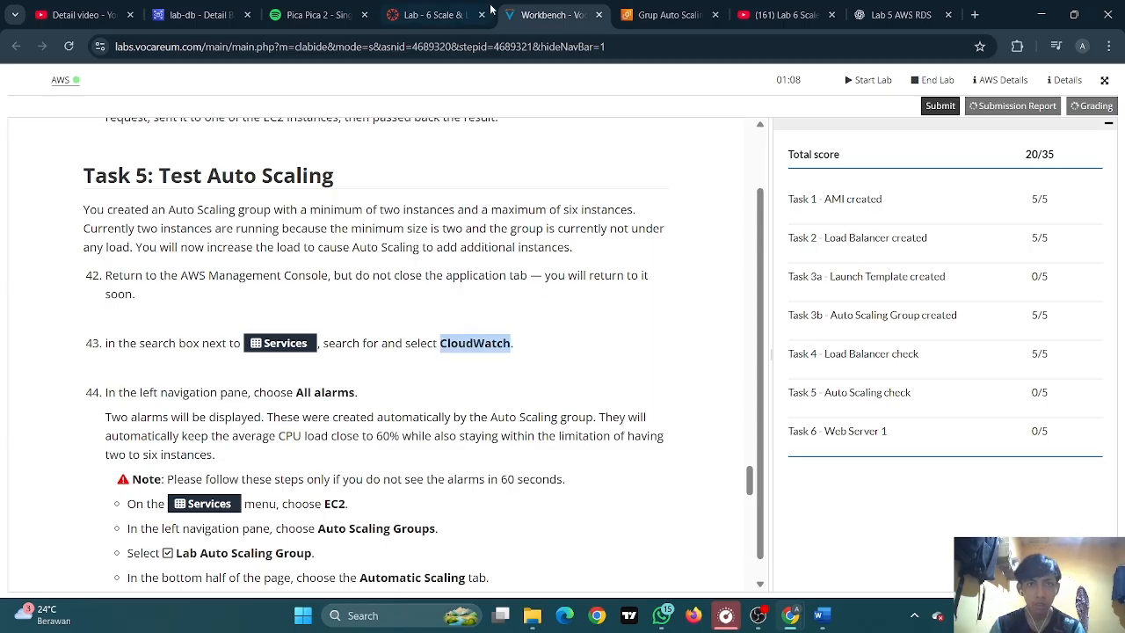
{"action": "left_click", "coordinate": [639, 11]}
{"action": "left_click", "coordinate": [206, 77]}
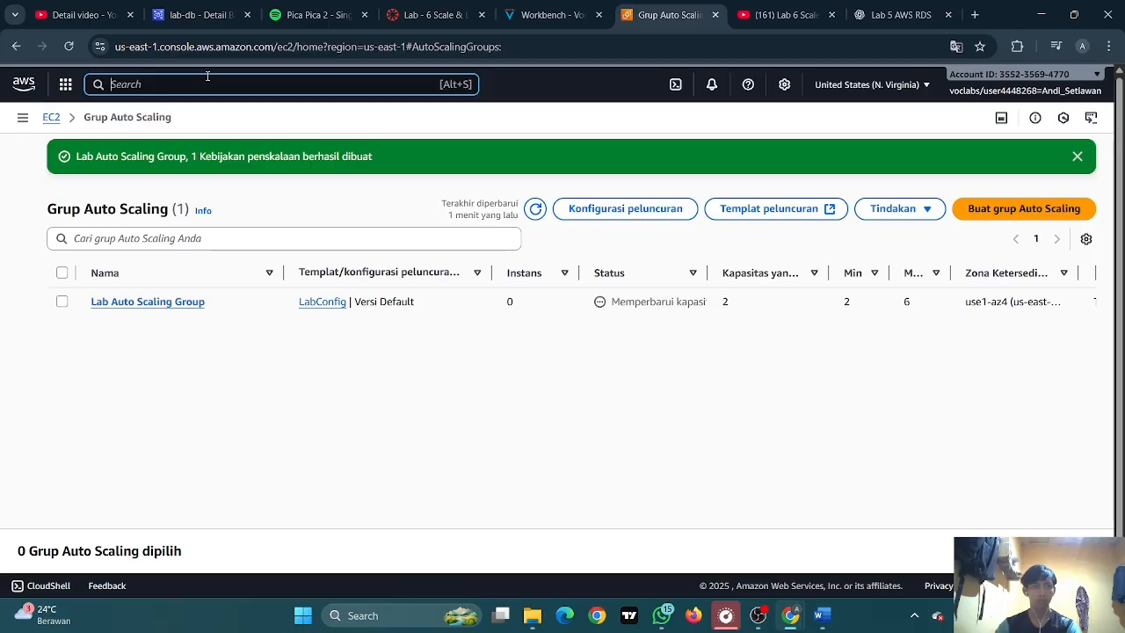
{"action": "key", "text": "ctrl+v"}
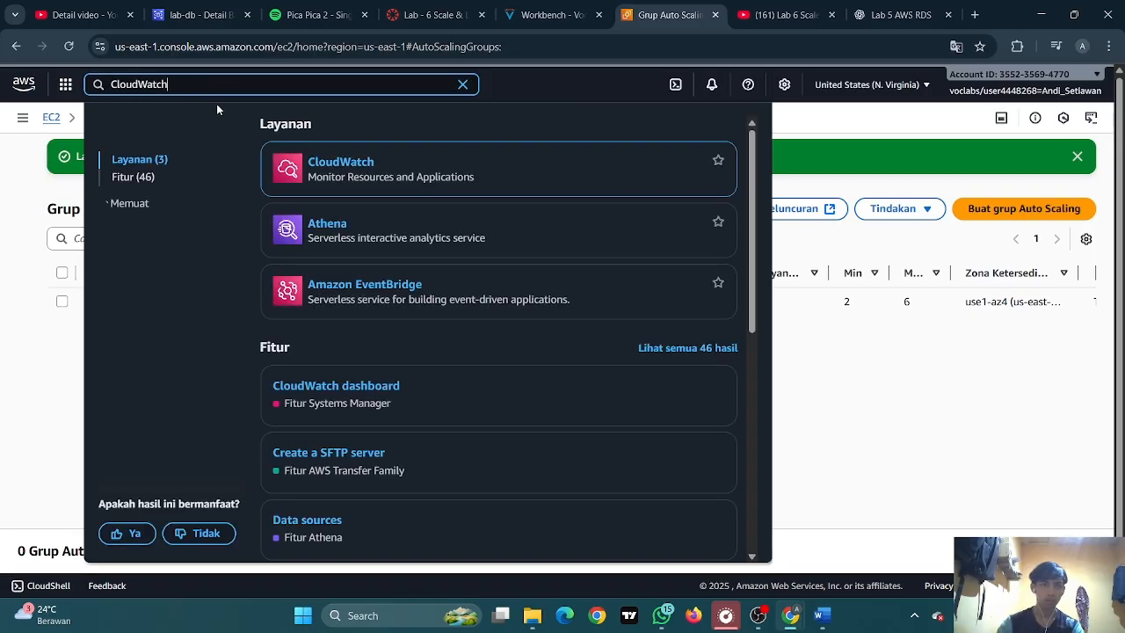
{"action": "left_click", "coordinate": [334, 172]}
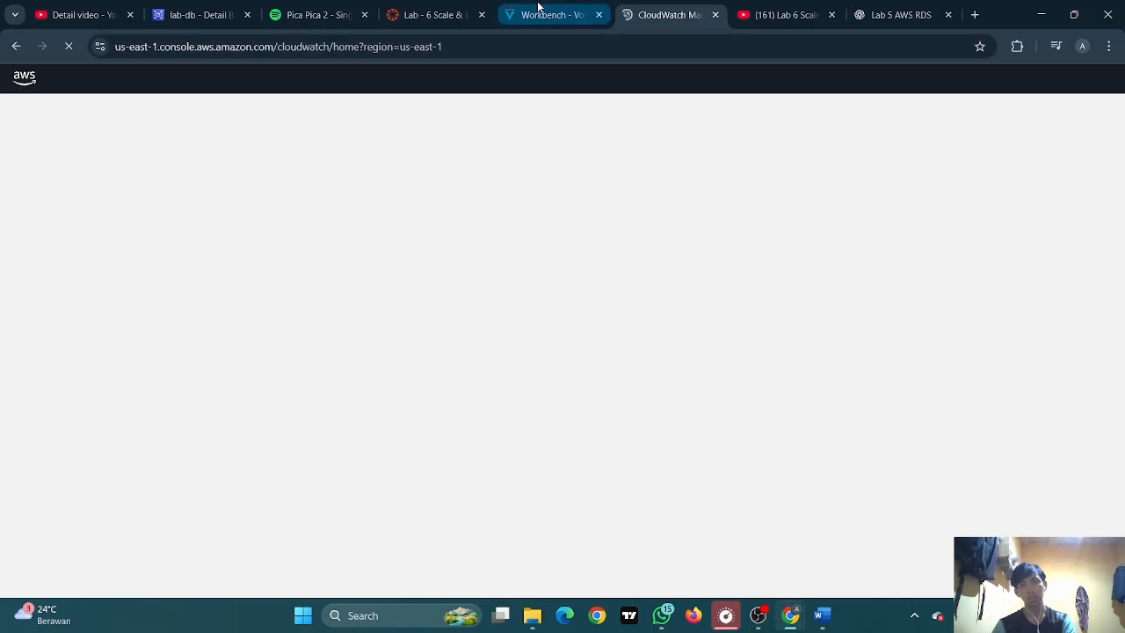
Look up step 44 of the Task 5 instructions in the workbench and return to CloudWatch
{"action": "left_click", "coordinate": [535, 14]}
{"action": "scroll", "coordinate": [407, 204], "scroll_direction": "down", "scroll_amount": 2}
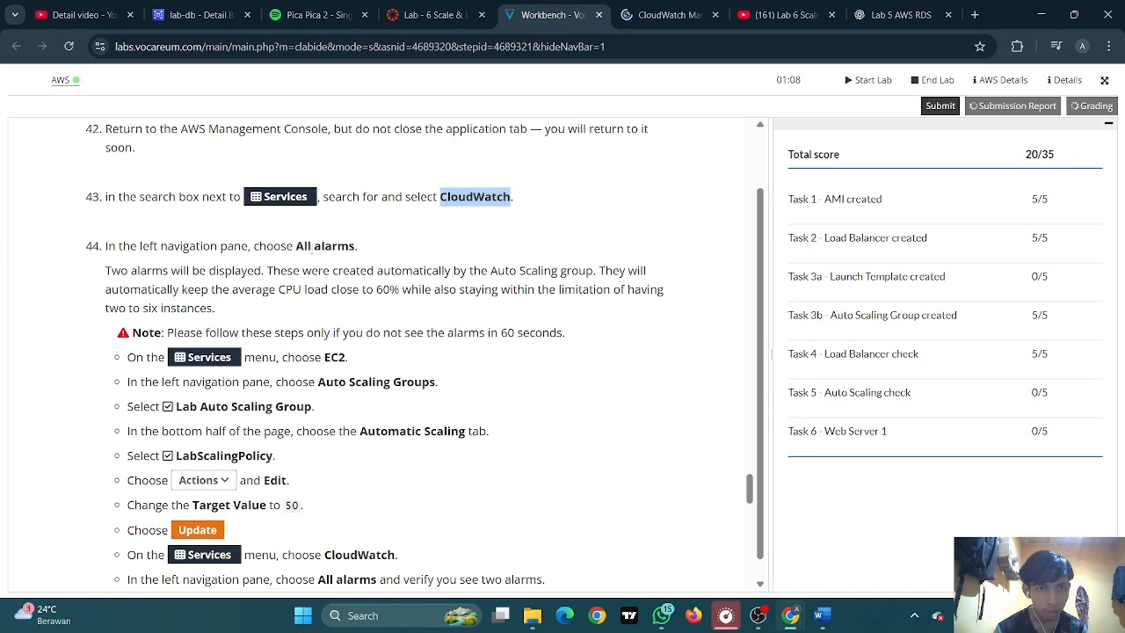
{"action": "left_click", "coordinate": [655, 15]}
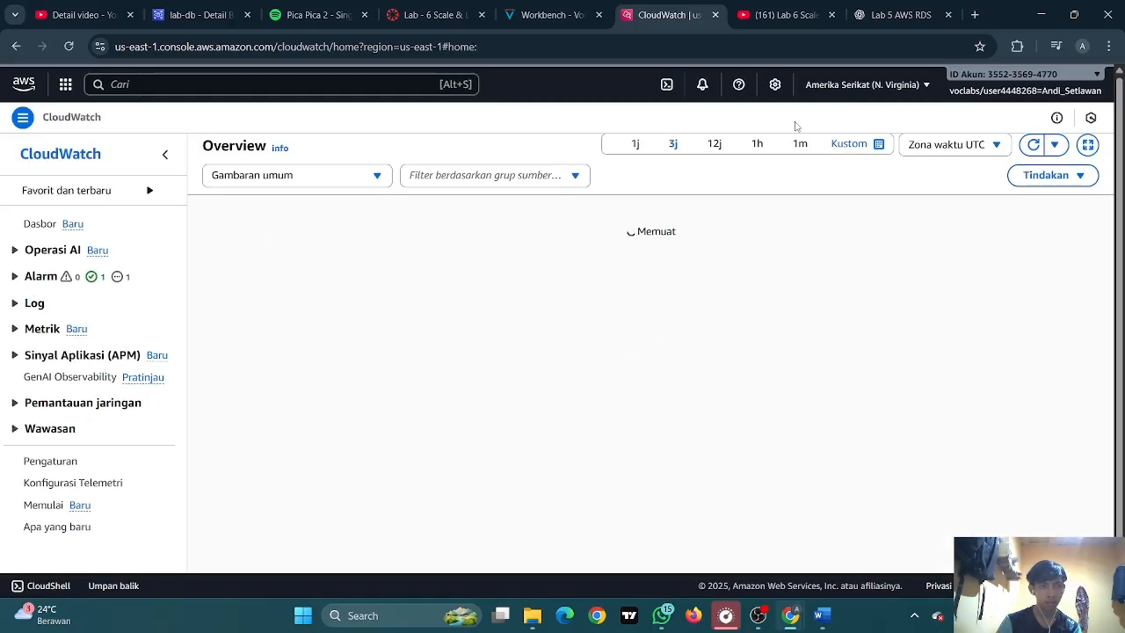
Translate the CloudWatch console page with the browser's translator, setting the target language to Inggris
{"action": "left_click", "coordinate": [1109, 46]}
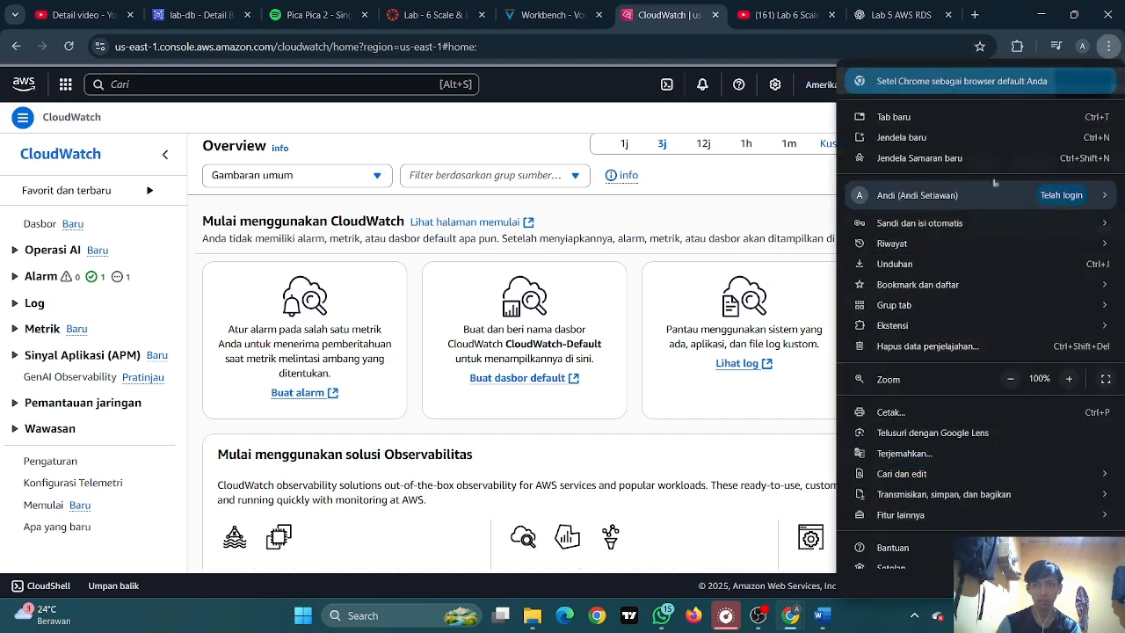
{"action": "left_click", "coordinate": [896, 453]}
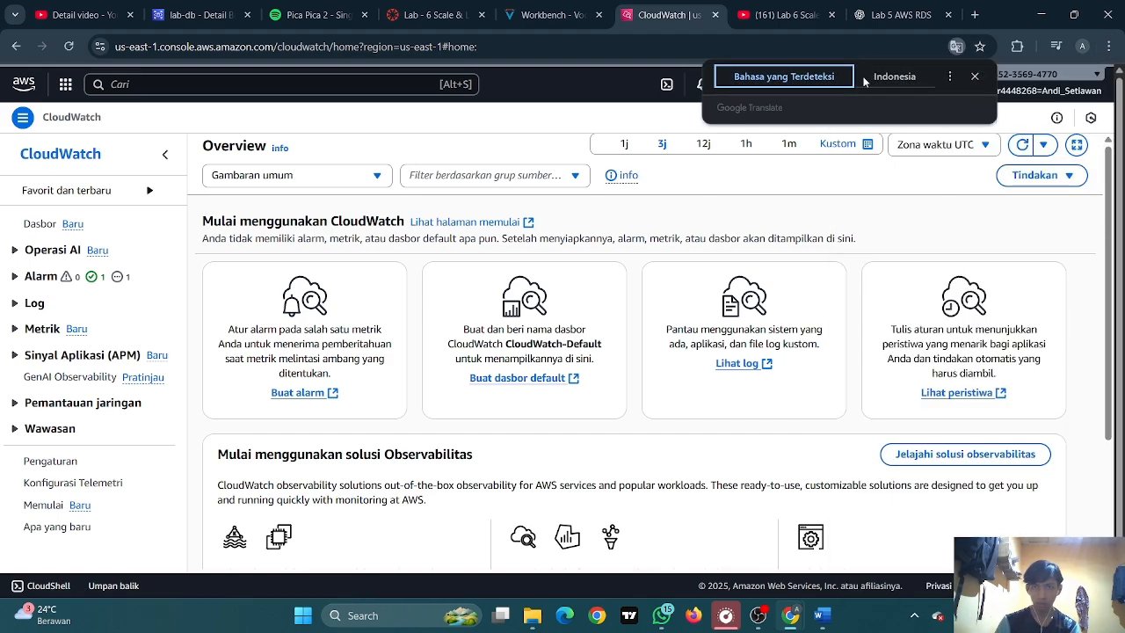
{"action": "left_click", "coordinate": [949, 77]}
{"action": "key", "text": "Escape"}
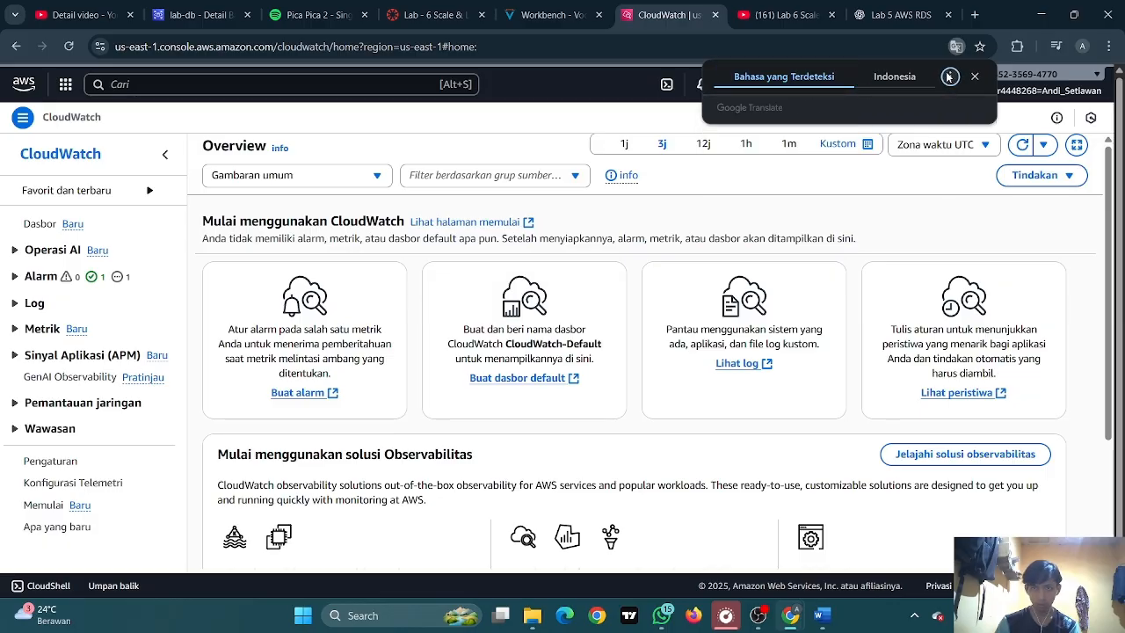
{"action": "key", "text": "Return"}
{"action": "left_click", "coordinate": [841, 108]}
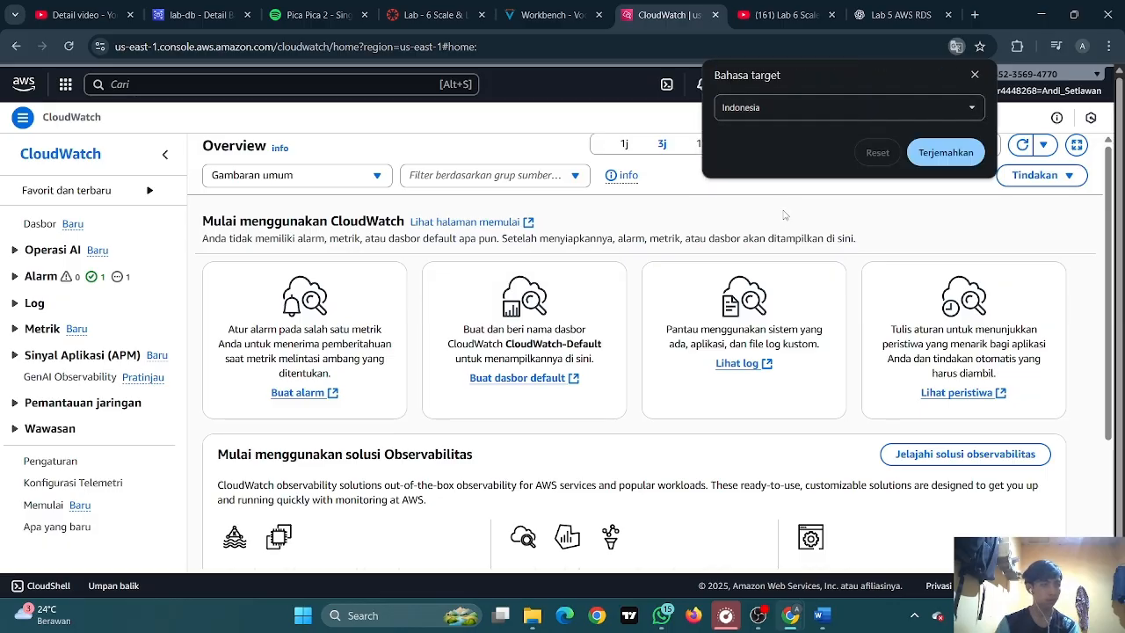
{"action": "left_click", "coordinate": [864, 116]}
{"action": "scroll", "coordinate": [827, 190], "scroll_direction": "down", "scroll_amount": 5}
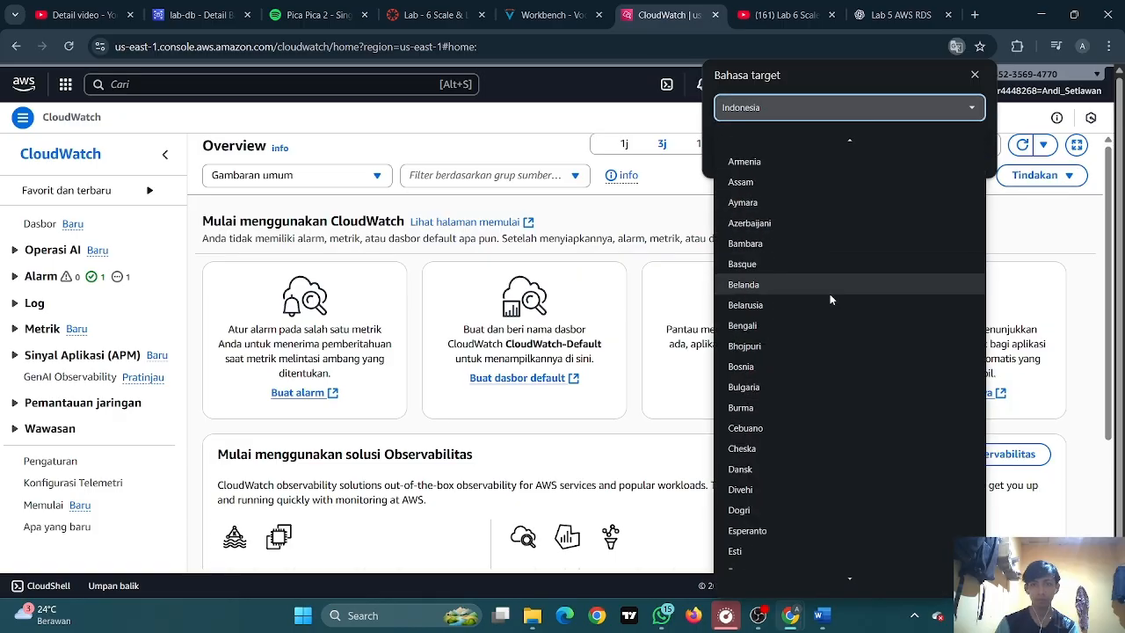
{"action": "scroll", "coordinate": [787, 361], "scroll_direction": "down", "scroll_amount": 3}
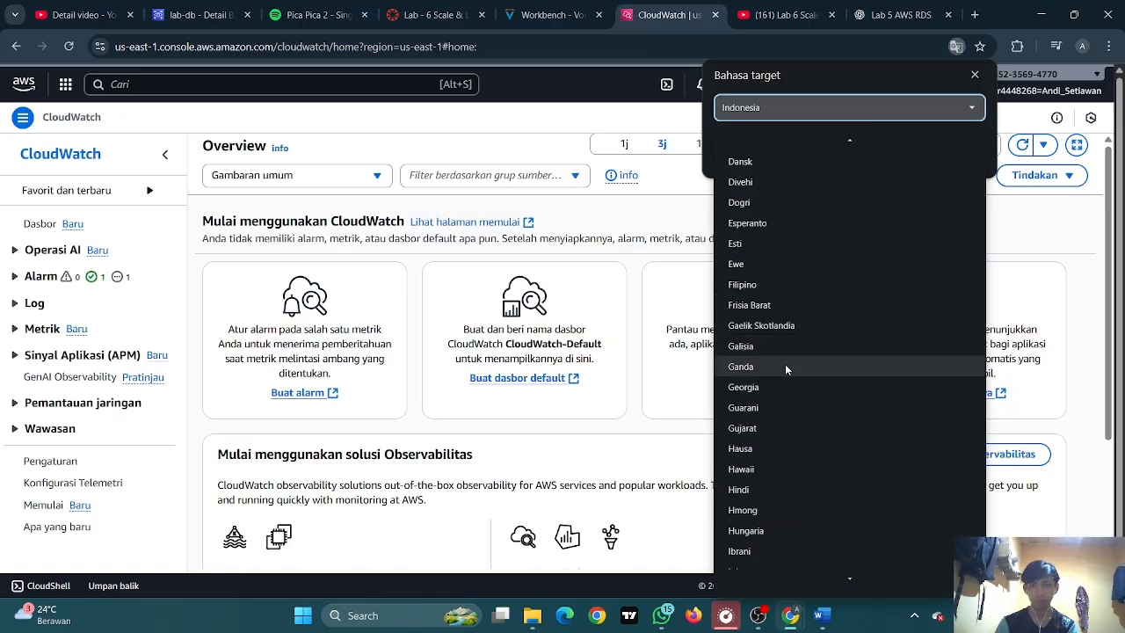
{"action": "scroll", "coordinate": [772, 389], "scroll_direction": "down", "scroll_amount": 1}
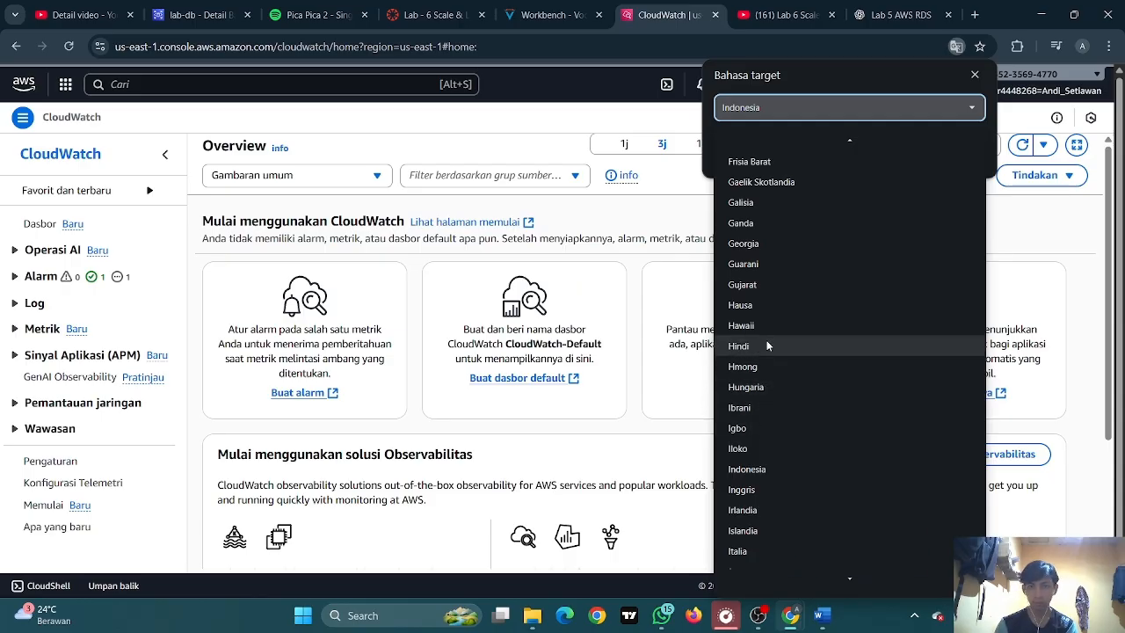
{"action": "scroll", "coordinate": [772, 360], "scroll_direction": "down", "scroll_amount": 1}
{"action": "left_click", "coordinate": [762, 470]}
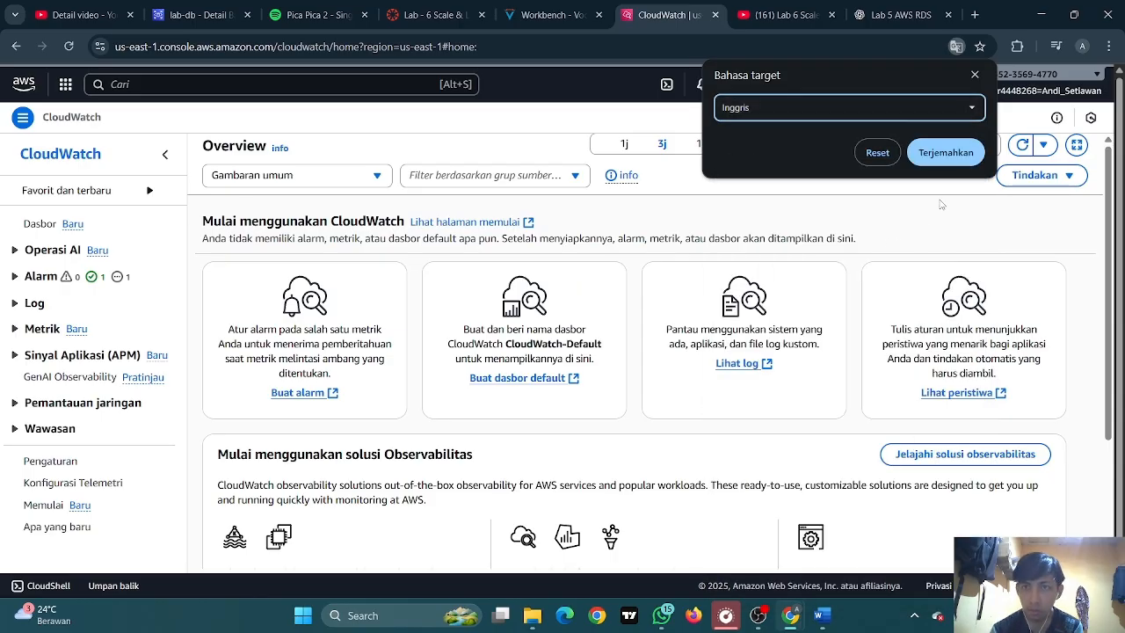
{"action": "left_click", "coordinate": [941, 154]}
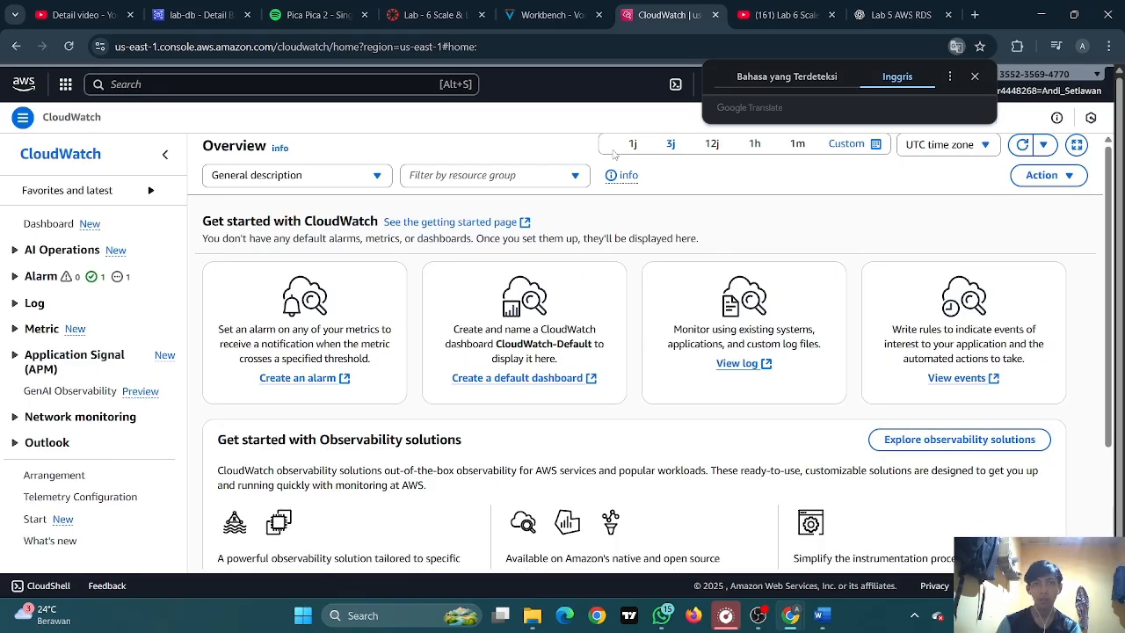
{"action": "left_click", "coordinate": [542, 129]}
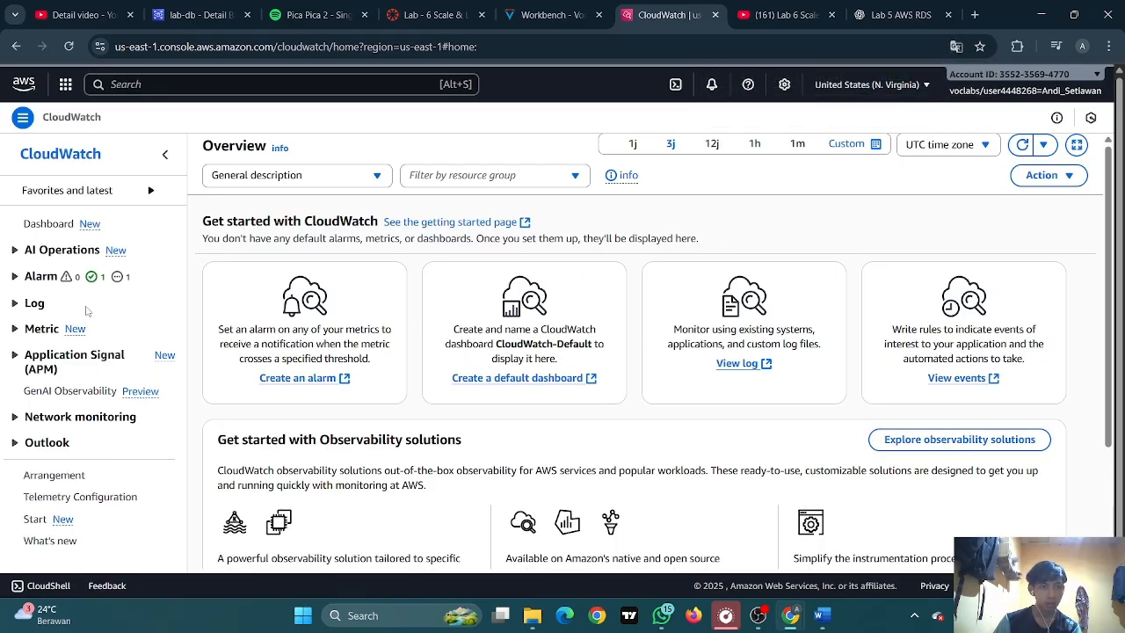
List all CloudWatch alarms and read ahead through steps 44 to 50 of the lab instructions in the workbench
{"action": "left_click", "coordinate": [18, 278]}
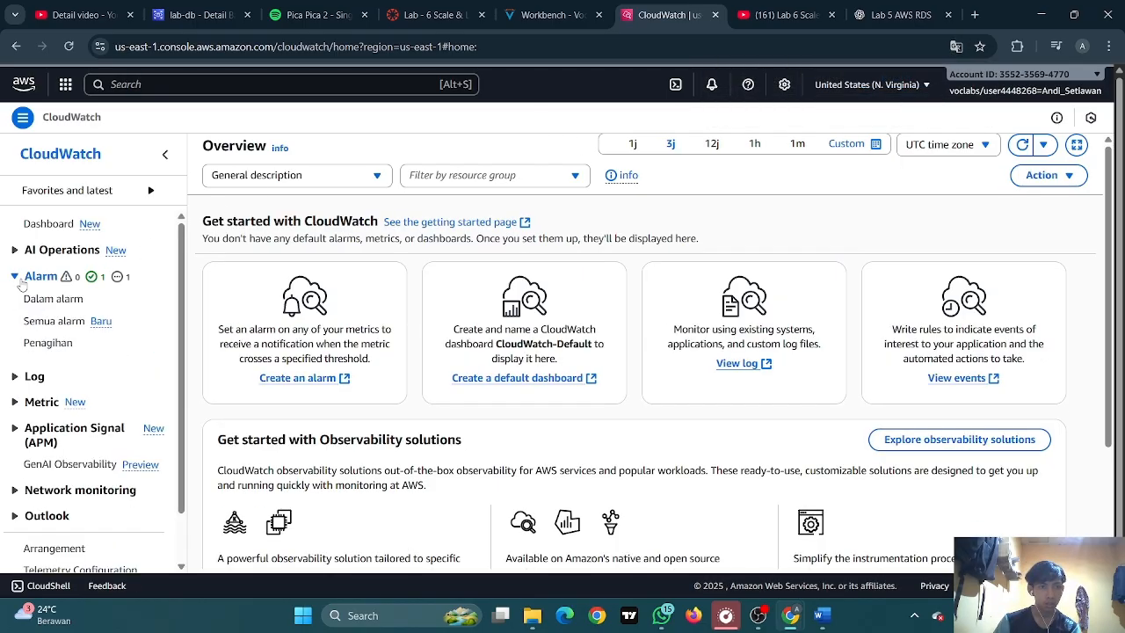
{"action": "left_click", "coordinate": [48, 322]}
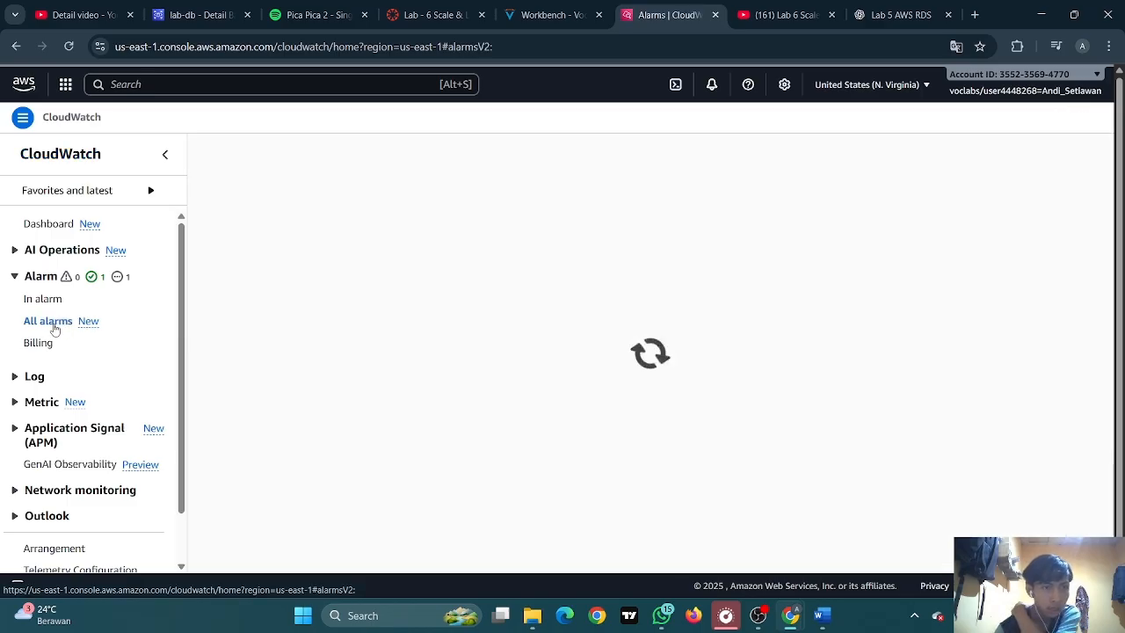
{"action": "left_click", "coordinate": [549, 15]}
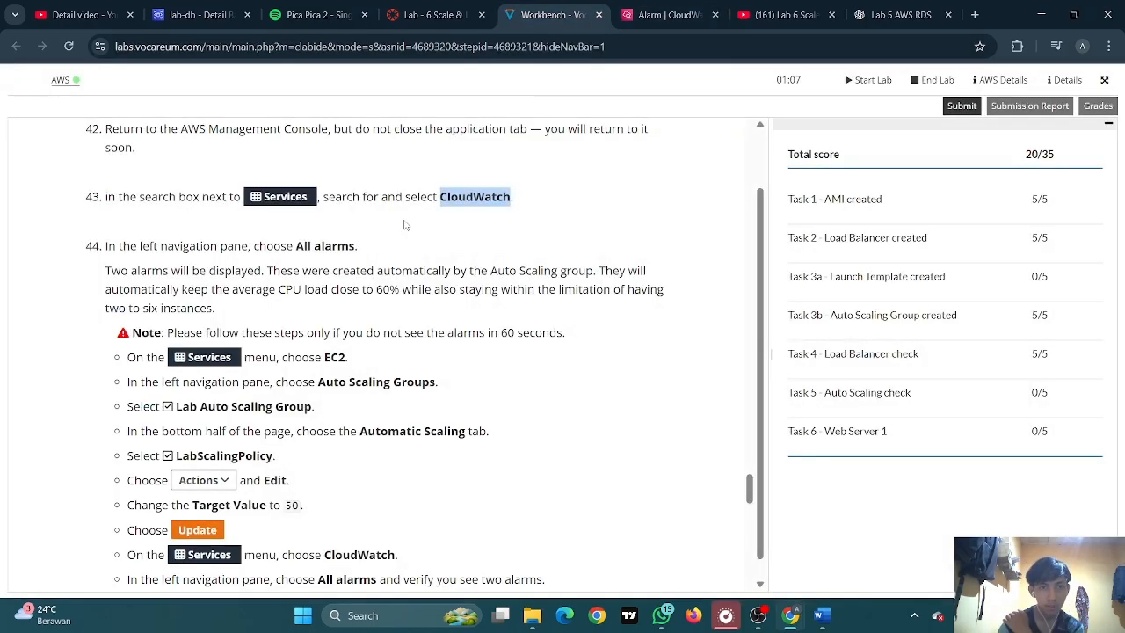
{"action": "scroll", "coordinate": [233, 351], "scroll_direction": "down", "scroll_amount": 1}
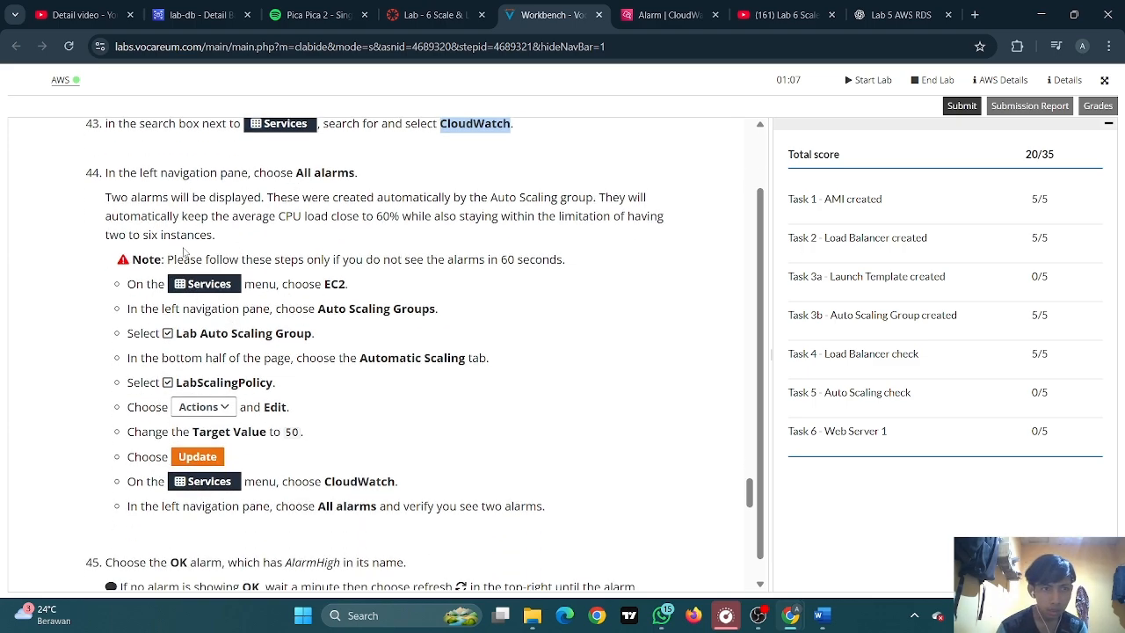
{"action": "scroll", "coordinate": [302, 283], "scroll_direction": "down", "scroll_amount": 1}
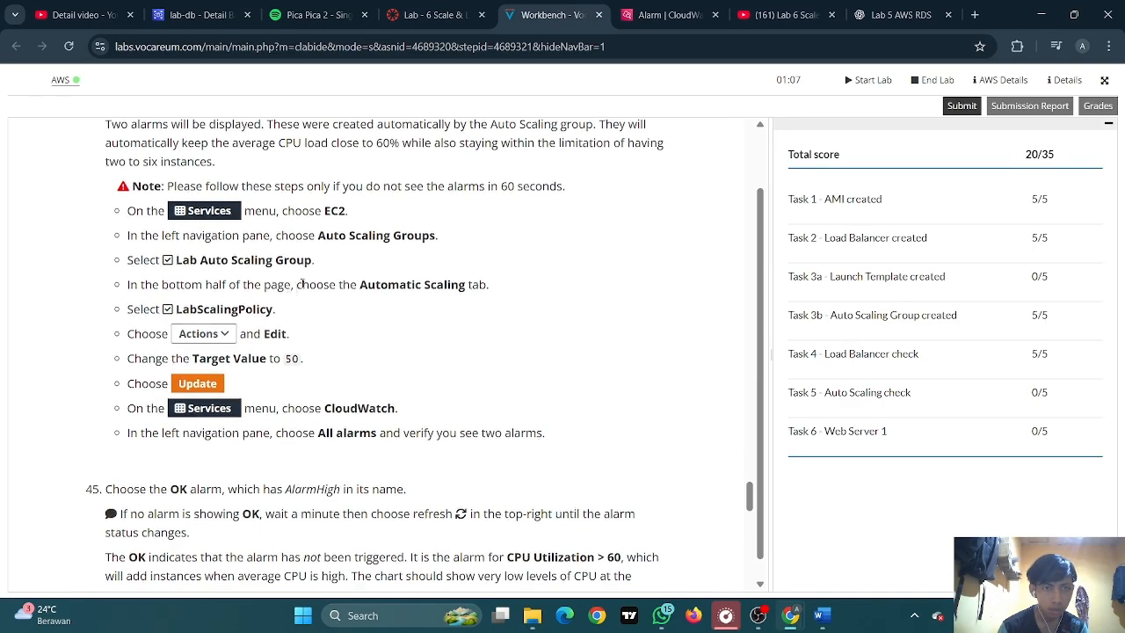
{"action": "scroll", "coordinate": [409, 242], "scroll_direction": "down", "scroll_amount": 2}
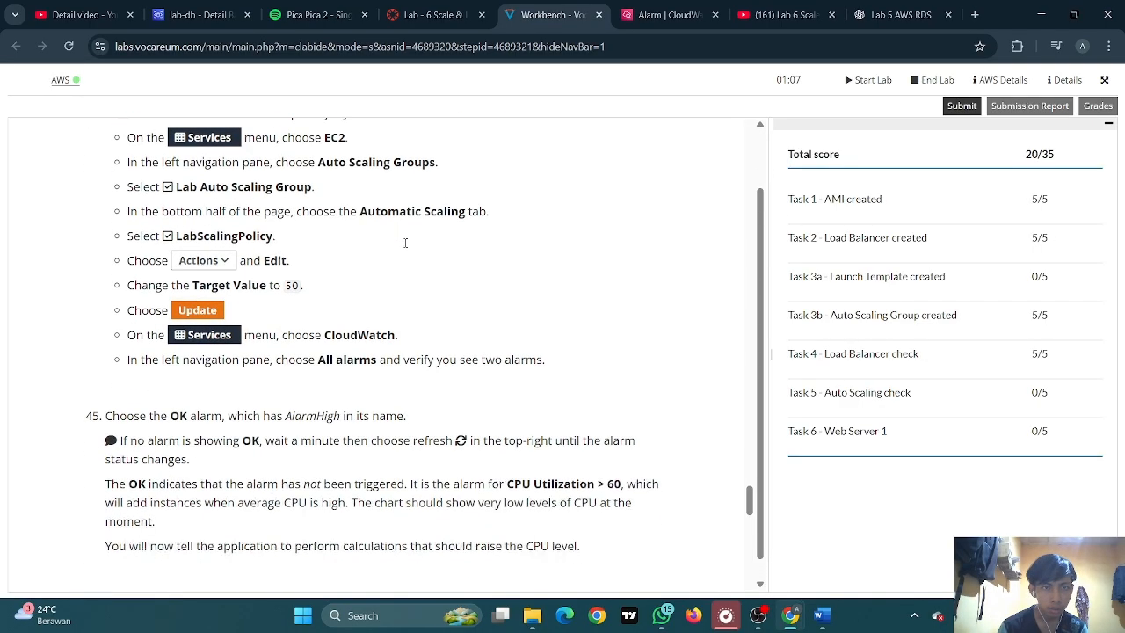
{"action": "scroll", "coordinate": [416, 241], "scroll_direction": "down", "scroll_amount": 1}
{"action": "scroll", "coordinate": [420, 241], "scroll_direction": "down", "scroll_amount": 6}
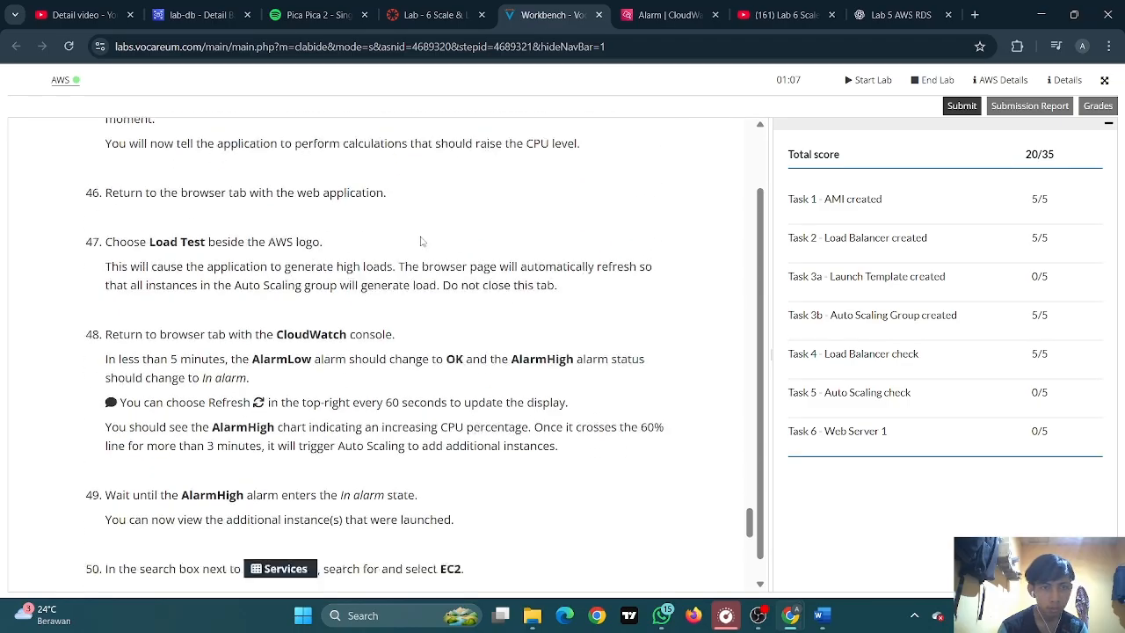
{"action": "scroll", "coordinate": [421, 243], "scroll_direction": "up", "scroll_amount": 10}
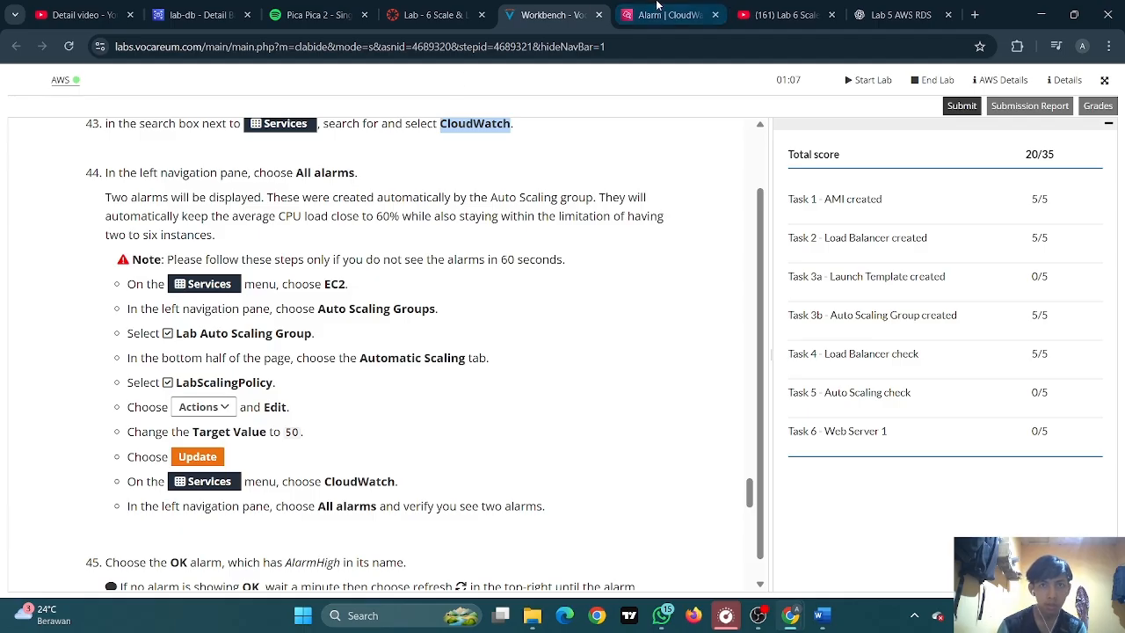
Compare the alarm list with step 44 and open the Lab Auto Scaling Group's AlarmHigh alarm
{"action": "left_click", "coordinate": [667, 15]}
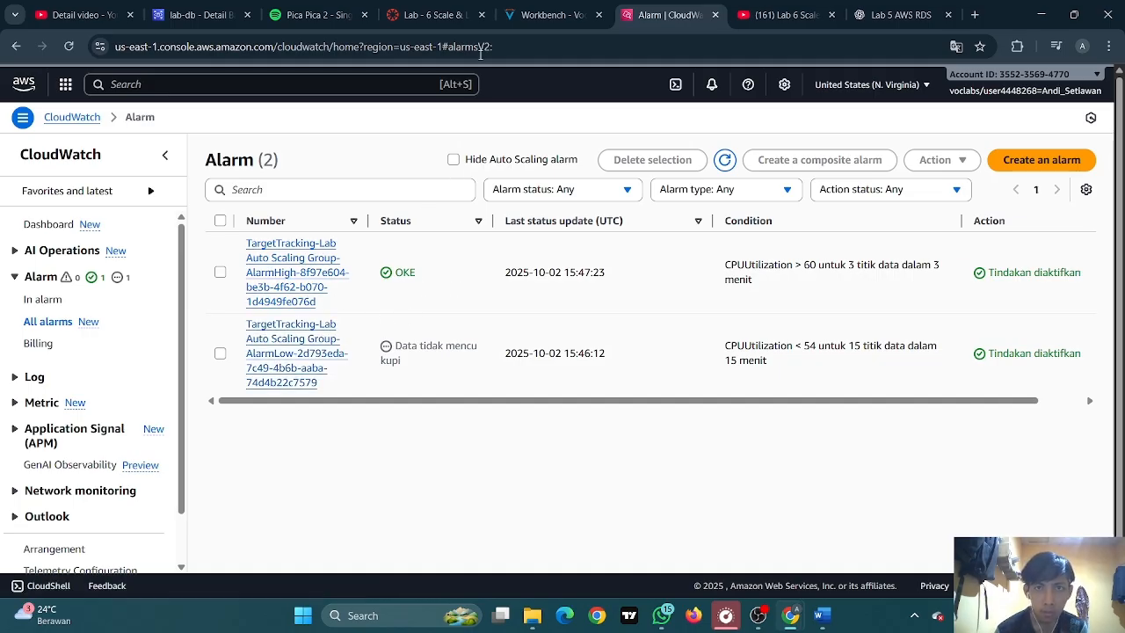
{"action": "left_click", "coordinate": [551, 15]}
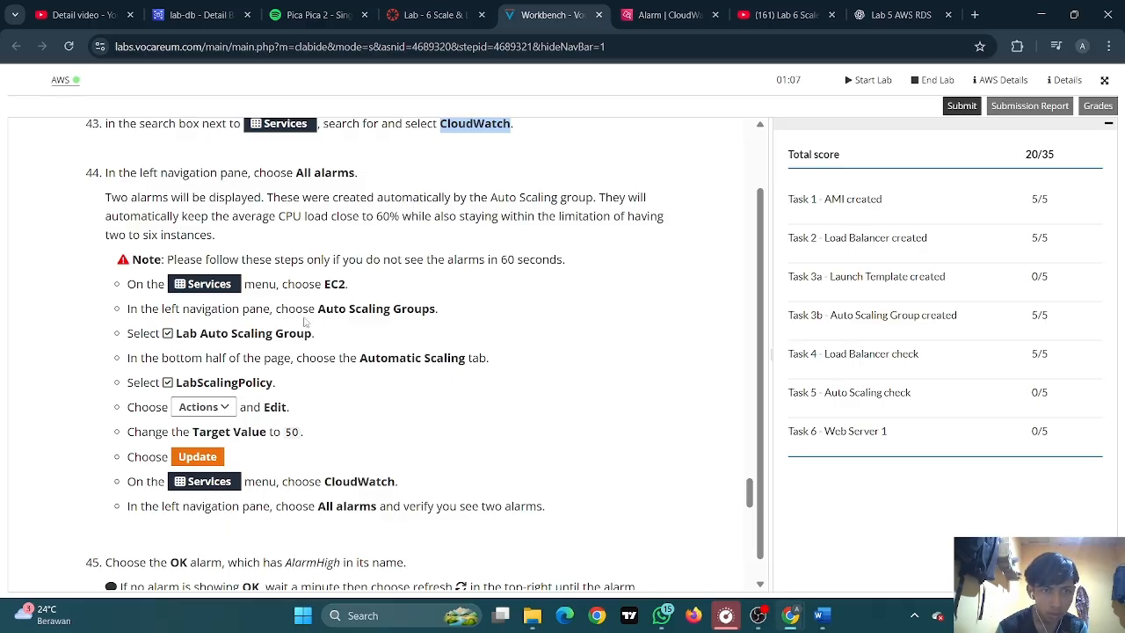
{"action": "left_click", "coordinate": [668, 15]}
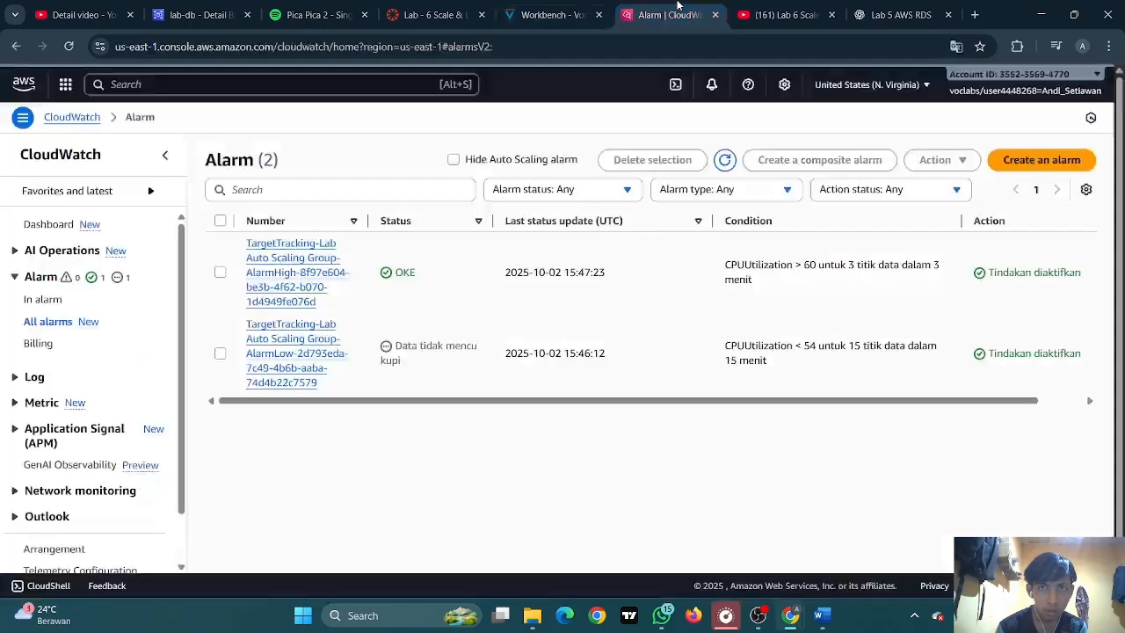
{"action": "left_click", "coordinate": [314, 272]}
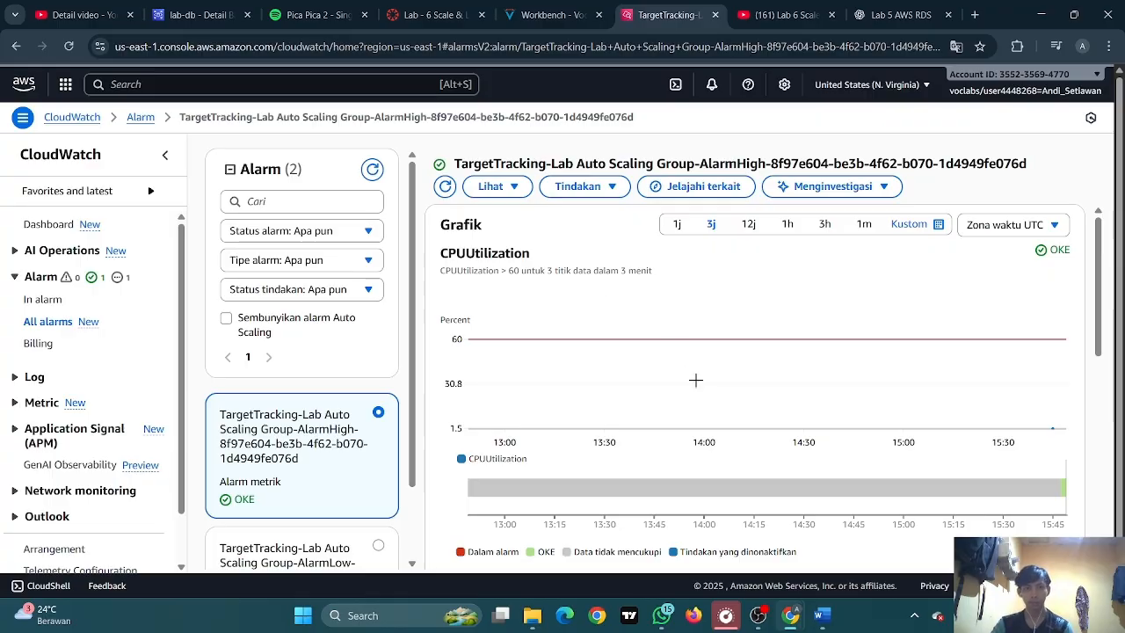
{"action": "left_click", "coordinate": [758, 615]}
{"action": "left_click", "coordinate": [1107, 424]}
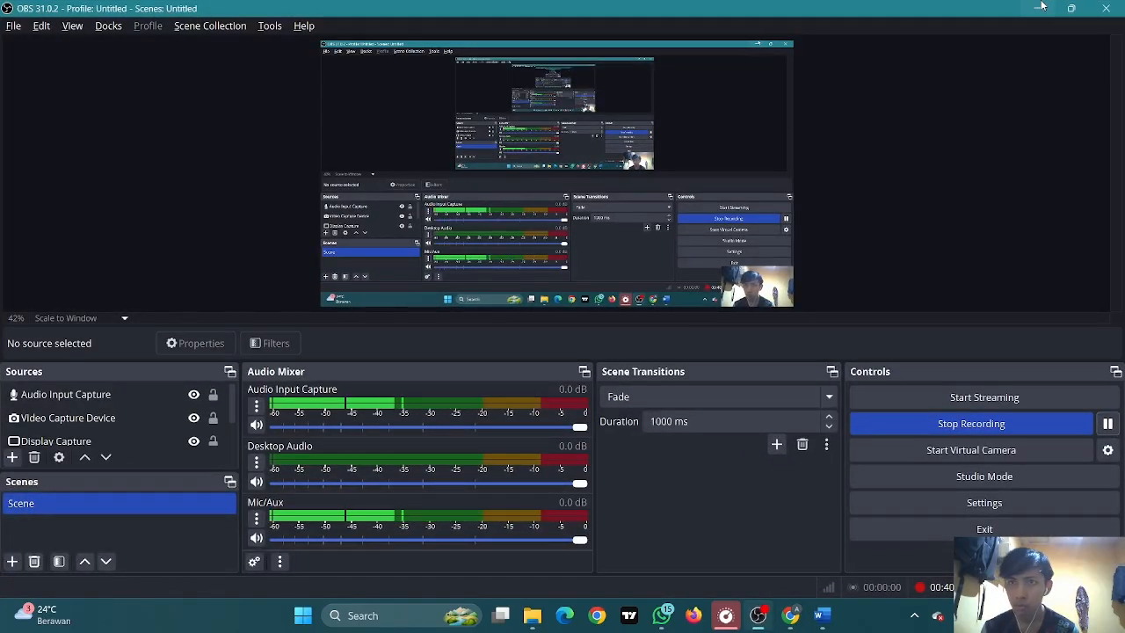
{"action": "left_click", "coordinate": [1038, 8]}
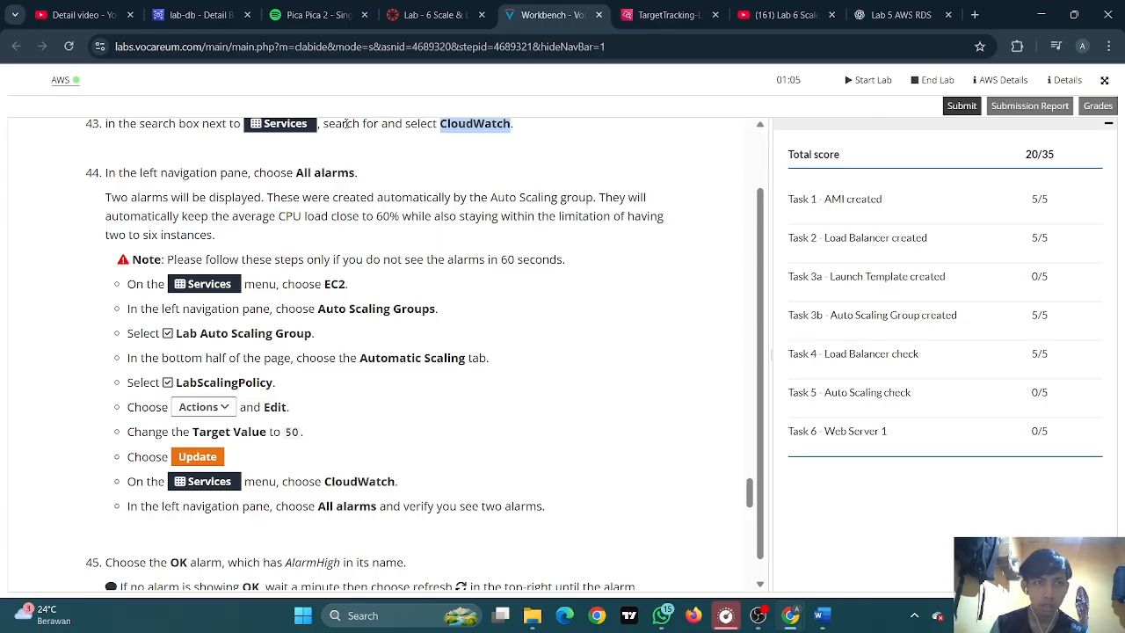
Review the Task 4 and Task 5 instructions in the workbench, and open the EC2 service in the AWS console
{"action": "scroll", "coordinate": [465, 132], "scroll_direction": "up", "scroll_amount": 3}
{"action": "scroll", "coordinate": [465, 132], "scroll_direction": "up", "scroll_amount": 3}
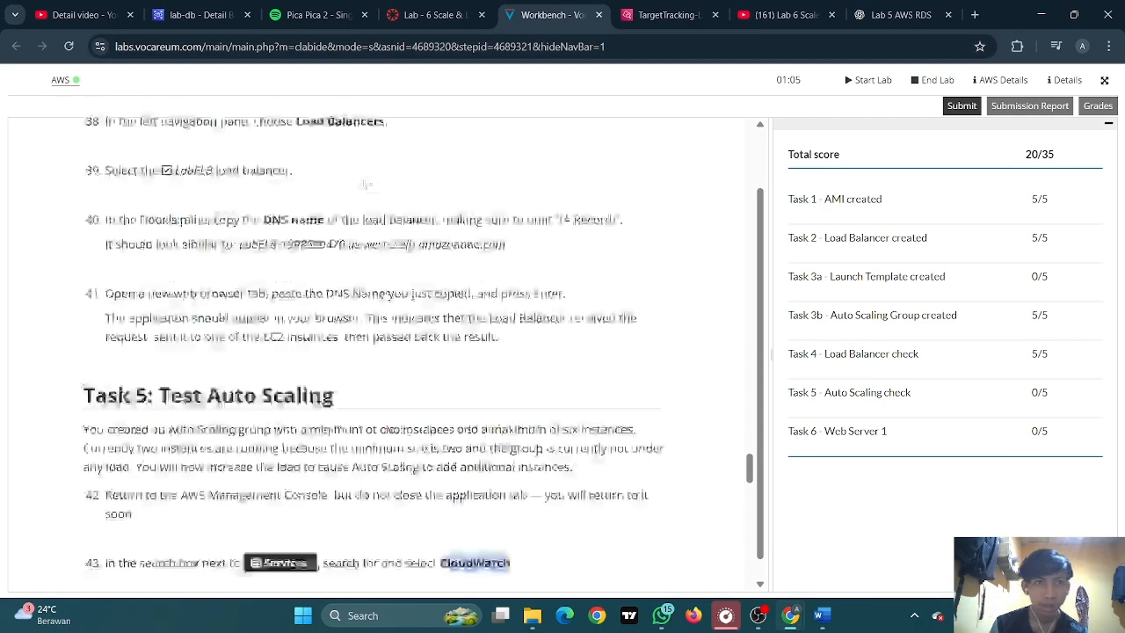
{"action": "scroll", "coordinate": [365, 183], "scroll_direction": "down", "scroll_amount": 2}
{"action": "left_click", "coordinate": [628, 15]}
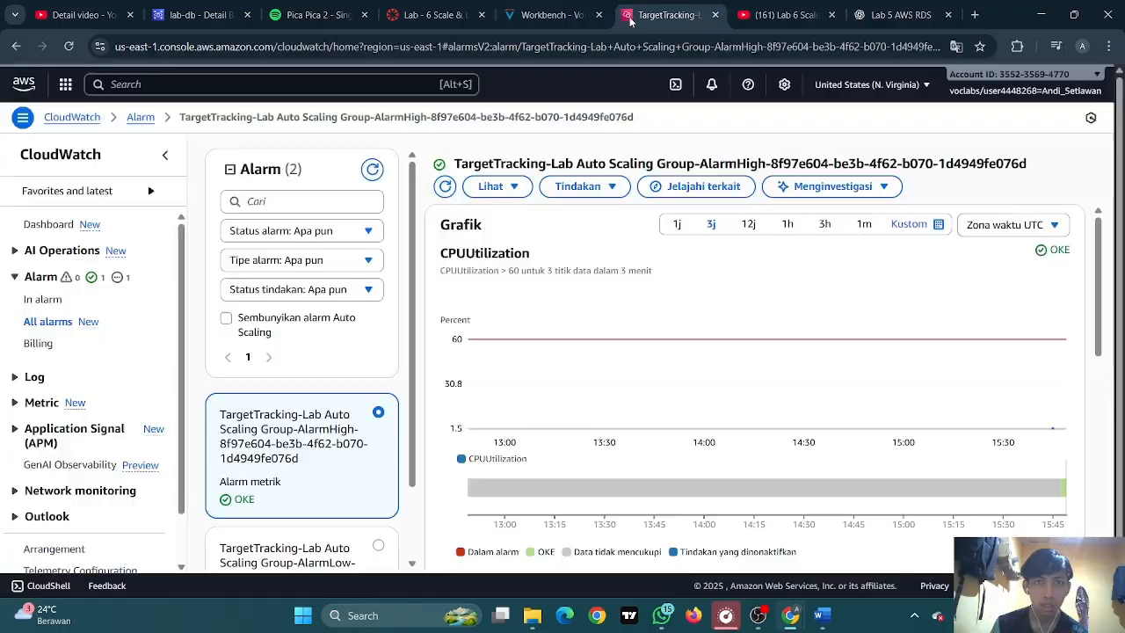
{"action": "left_click", "coordinate": [304, 88]}
{"action": "type", "text": "ec2"}
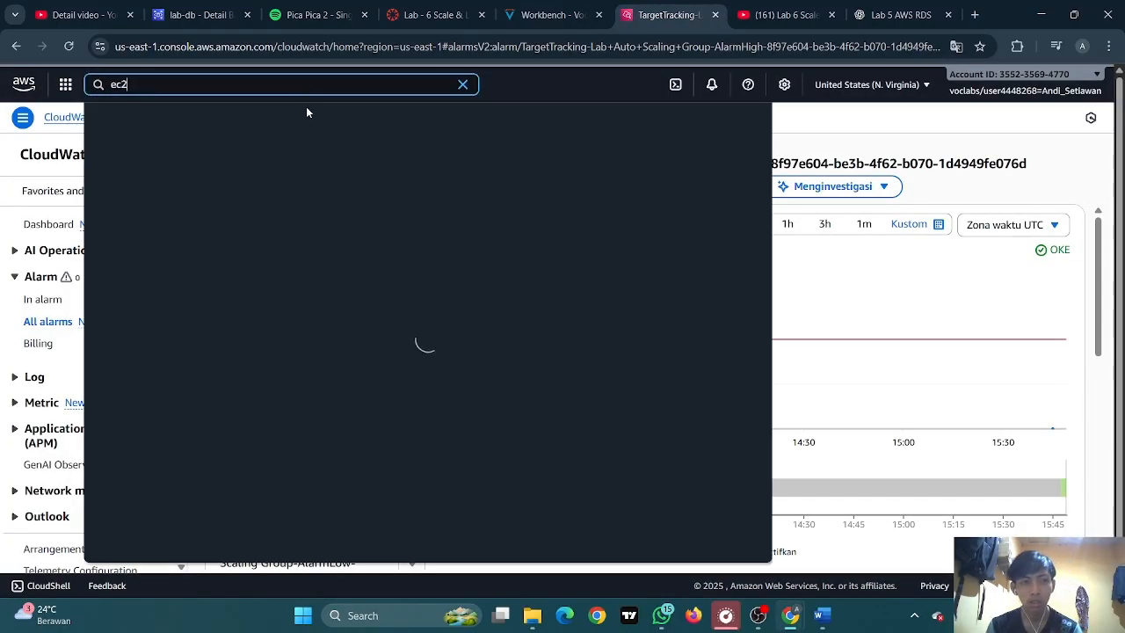
{"action": "left_click", "coordinate": [319, 162]}
Check the substeps of step 44 and select Lab Auto Scaling Group among the Auto Scaling groups in EC2
{"action": "left_click", "coordinate": [532, 15]}
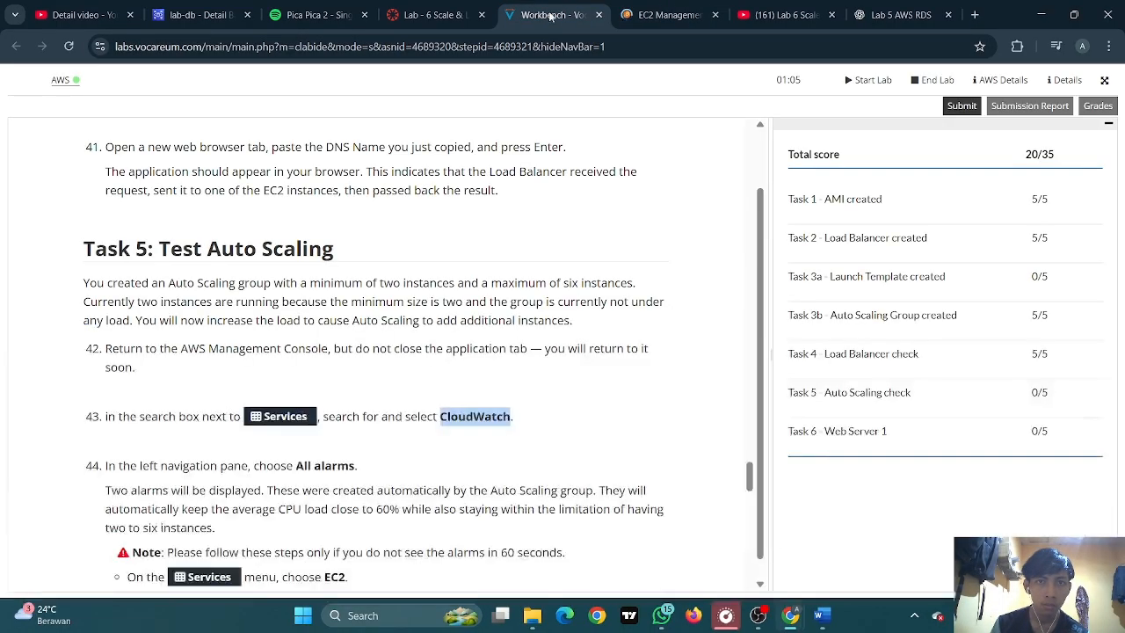
{"action": "scroll", "coordinate": [304, 236], "scroll_direction": "down", "scroll_amount": 5}
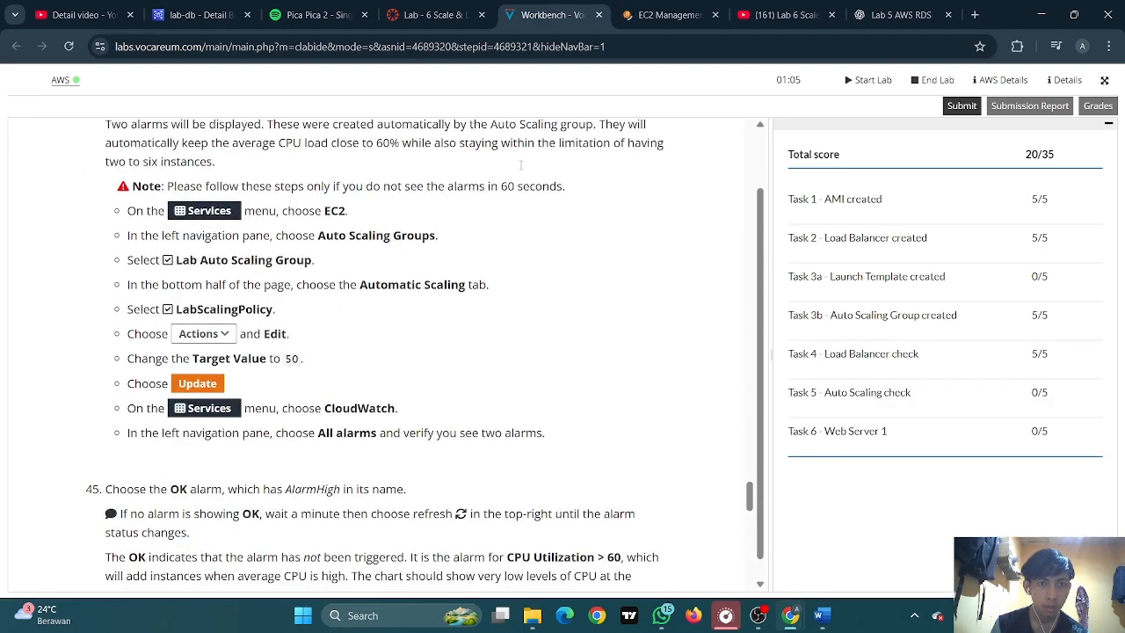
{"action": "key", "text": "ctrl+Tab"}
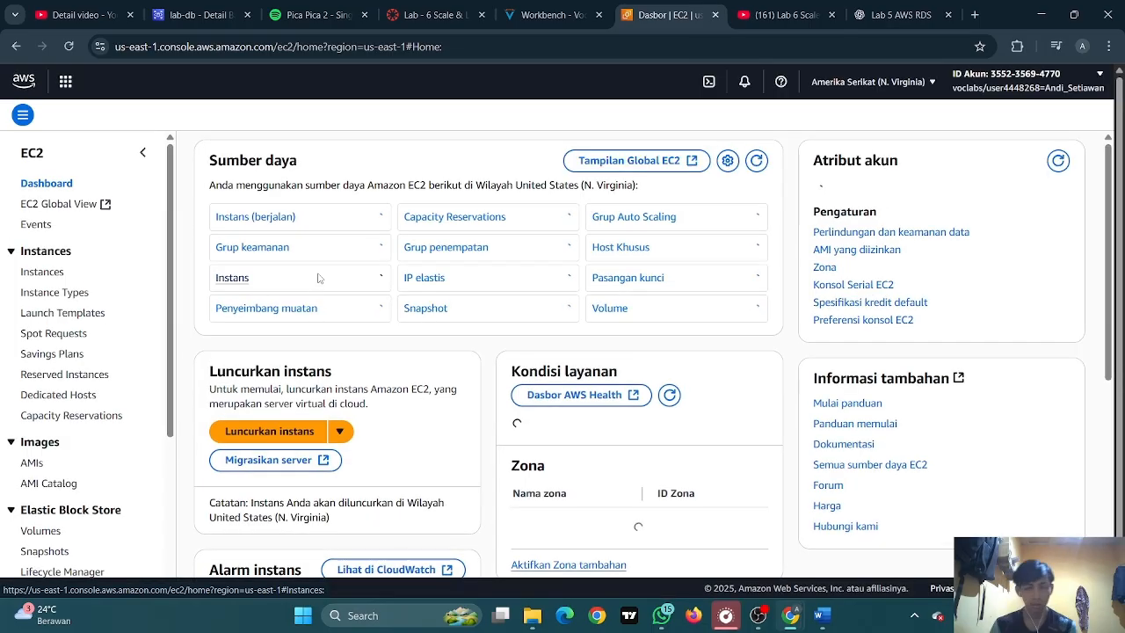
{"action": "scroll", "coordinate": [62, 299], "scroll_direction": "down", "scroll_amount": 5}
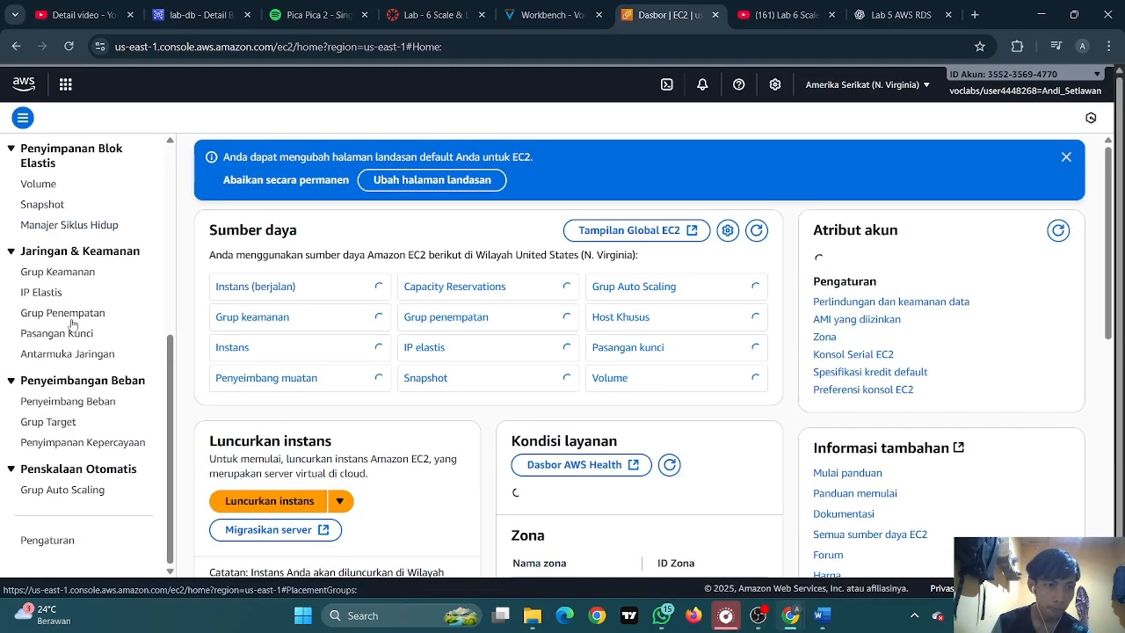
{"action": "left_click", "coordinate": [81, 491]}
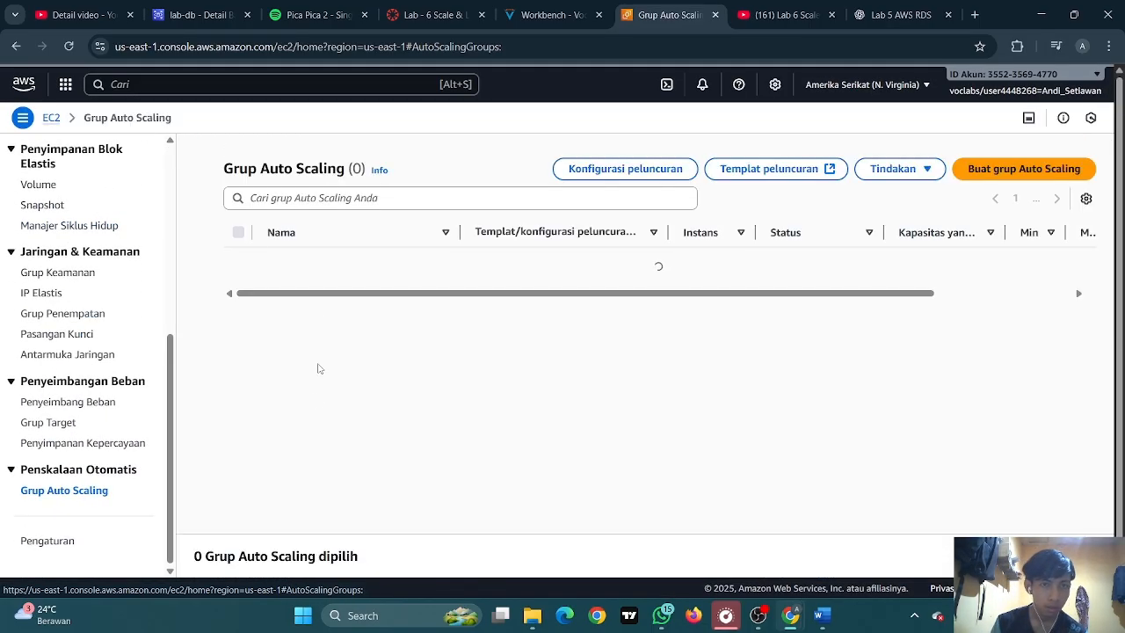
{"action": "left_click", "coordinate": [283, 285]}
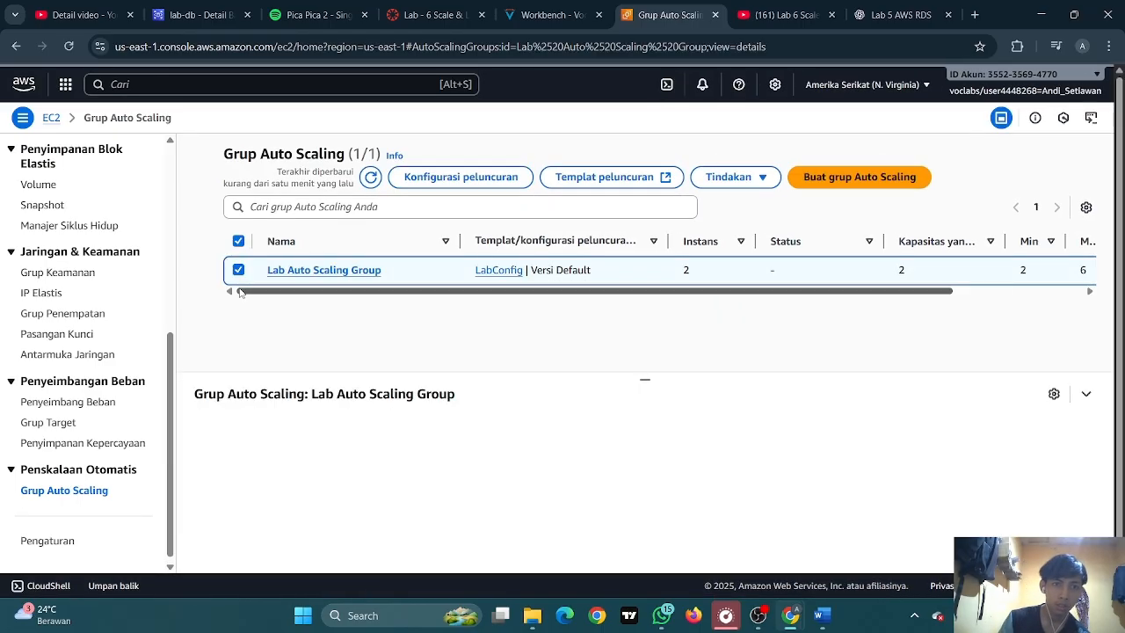
Show the Lab Auto Scaling Group's automatic scaling policies in an enlarged details pane and look through them
{"action": "left_click", "coordinate": [442, 431]}
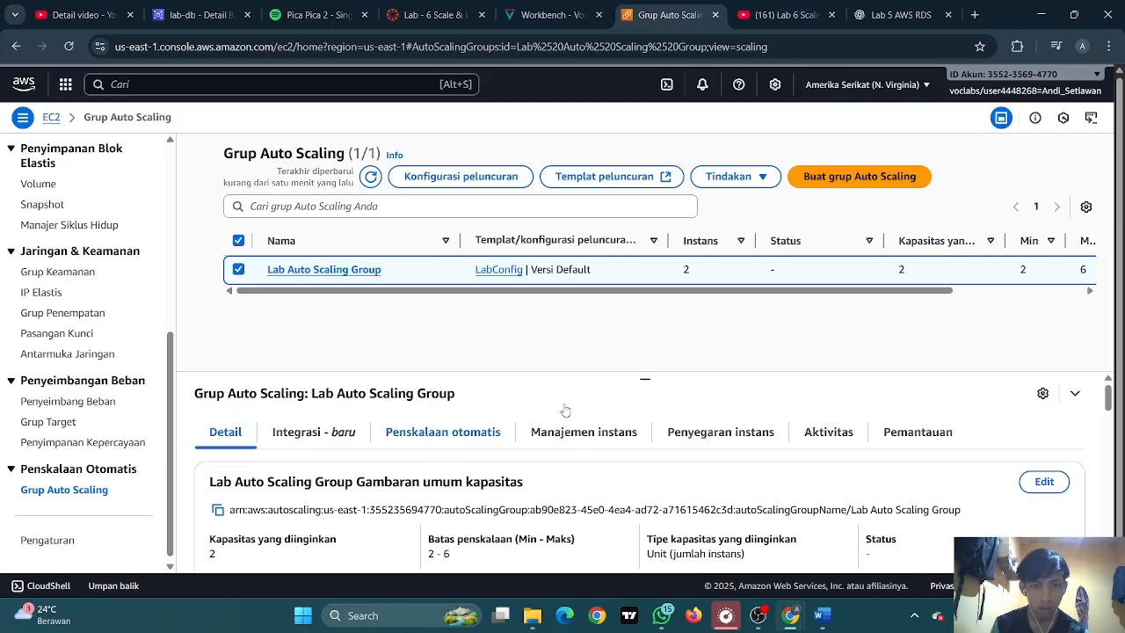
{"action": "scroll", "coordinate": [481, 393], "scroll_direction": "down", "scroll_amount": 2}
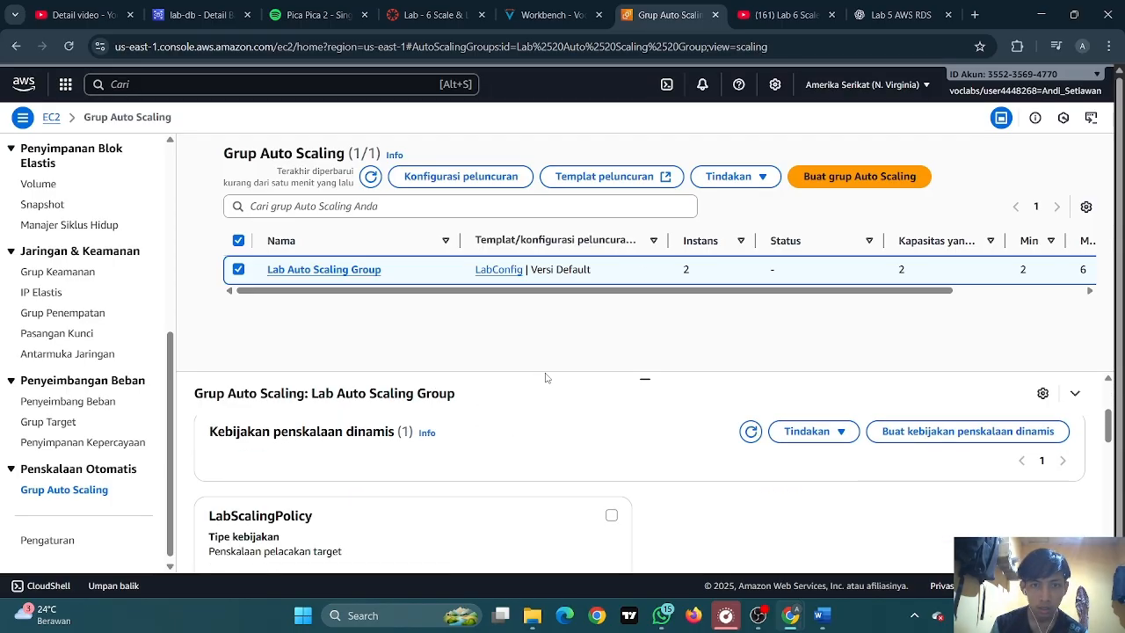
{"action": "left_click_drag", "start_coordinate": [644, 379], "coordinate": [658, 262]}
{"action": "scroll", "coordinate": [518, 395], "scroll_direction": "down", "scroll_amount": 3}
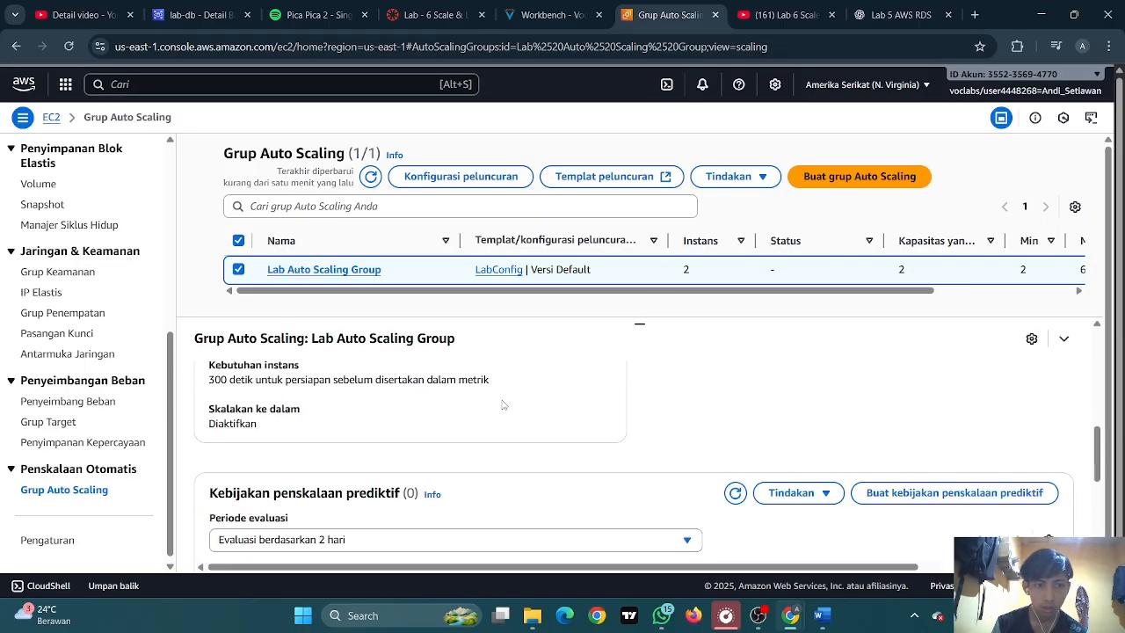
{"action": "scroll", "coordinate": [506, 400], "scroll_direction": "up", "scroll_amount": 5}
Check the substeps of step 44 in the workbench and select LabScalingPolicy among the group's dynamic scaling policies
{"action": "left_click", "coordinate": [554, 15]}
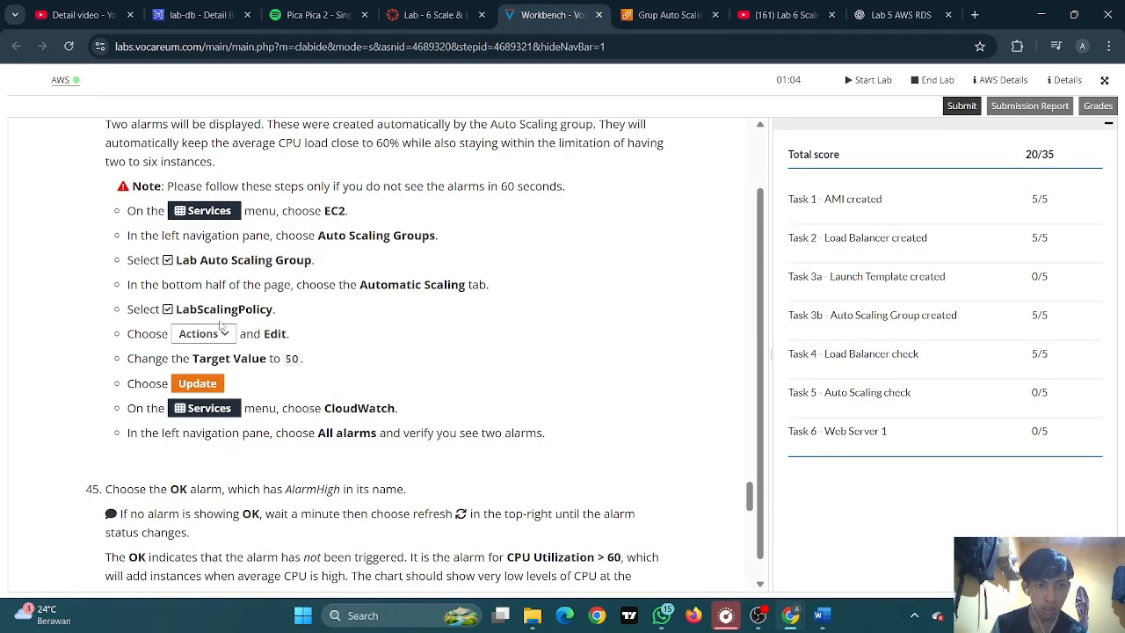
{"action": "key", "text": "ctrl+Tab"}
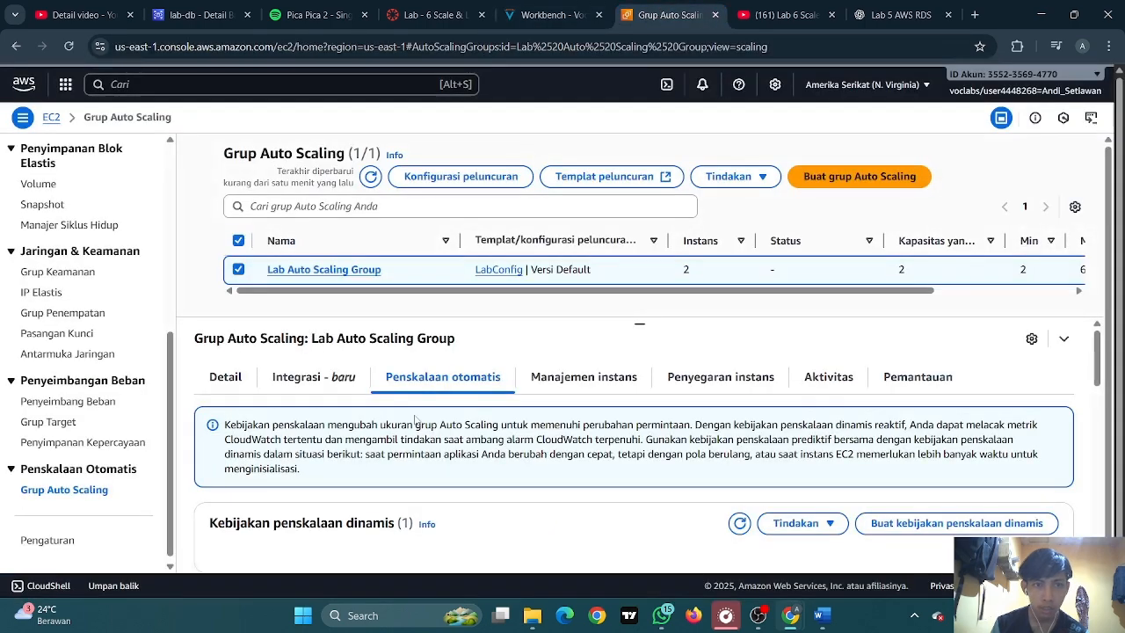
{"action": "scroll", "coordinate": [475, 418], "scroll_direction": "down", "scroll_amount": 3}
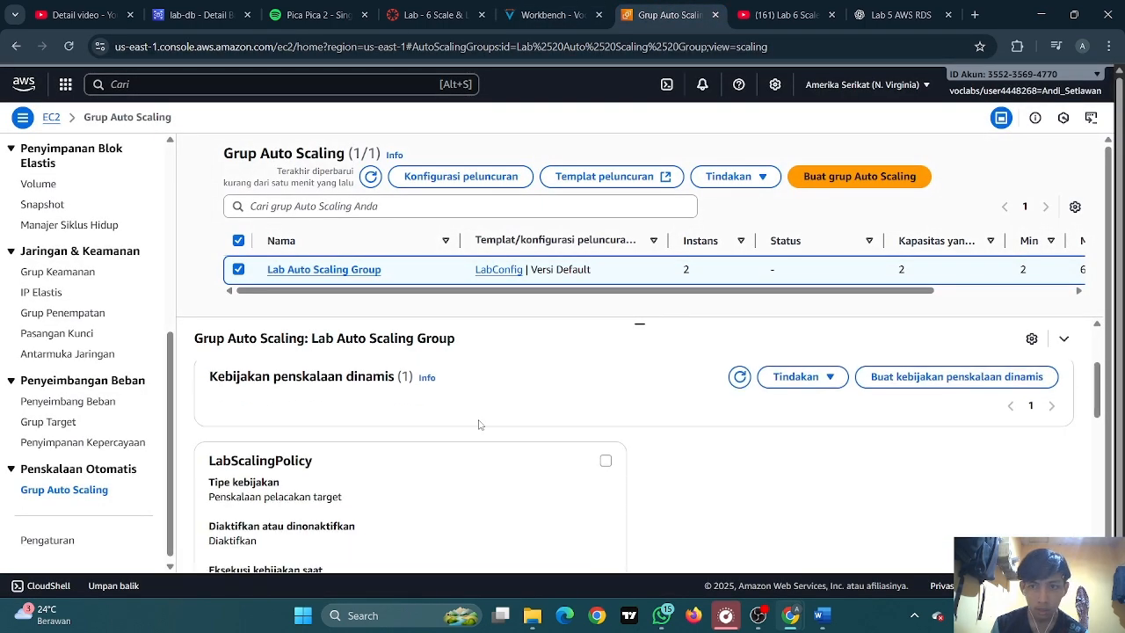
{"action": "scroll", "coordinate": [479, 424], "scroll_direction": "down", "scroll_amount": 2}
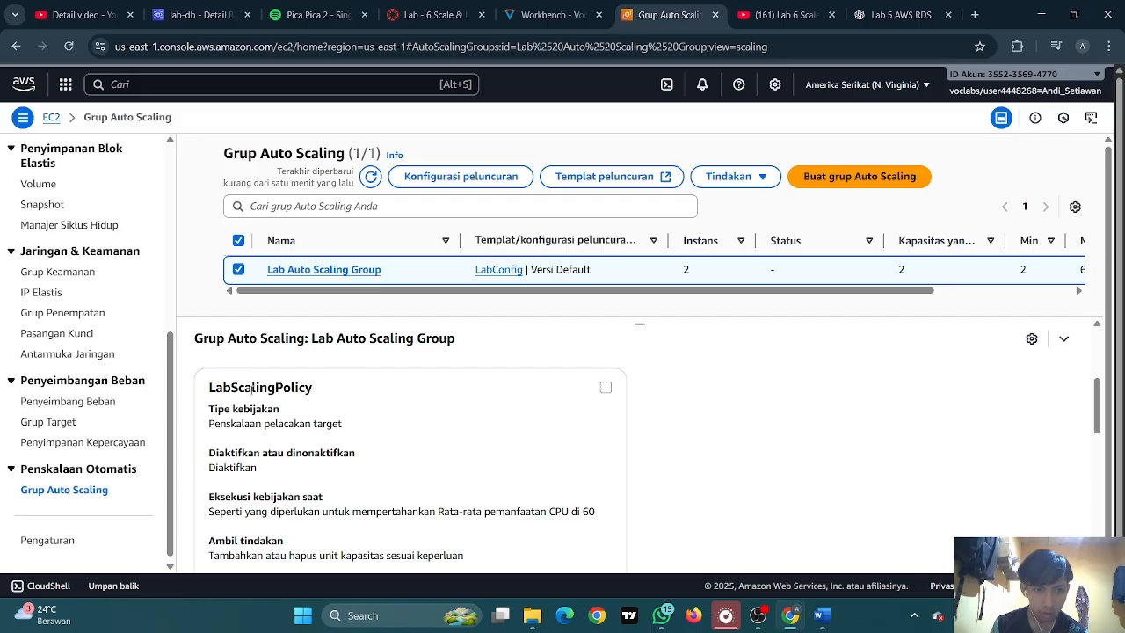
{"action": "left_click", "coordinate": [605, 388]}
{"action": "scroll", "coordinate": [415, 430], "scroll_direction": "down", "scroll_amount": 5}
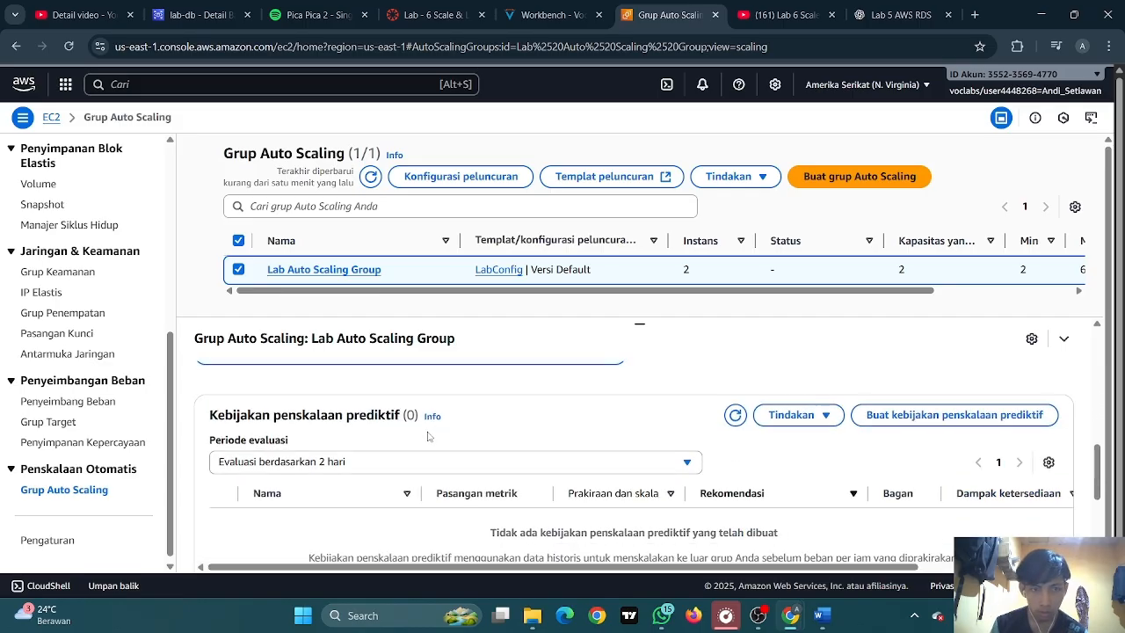
{"action": "scroll", "coordinate": [426, 435], "scroll_direction": "down", "scroll_amount": 1}
{"action": "scroll", "coordinate": [446, 430], "scroll_direction": "up", "scroll_amount": 2}
{"action": "scroll", "coordinate": [439, 435], "scroll_direction": "up", "scroll_amount": 4}
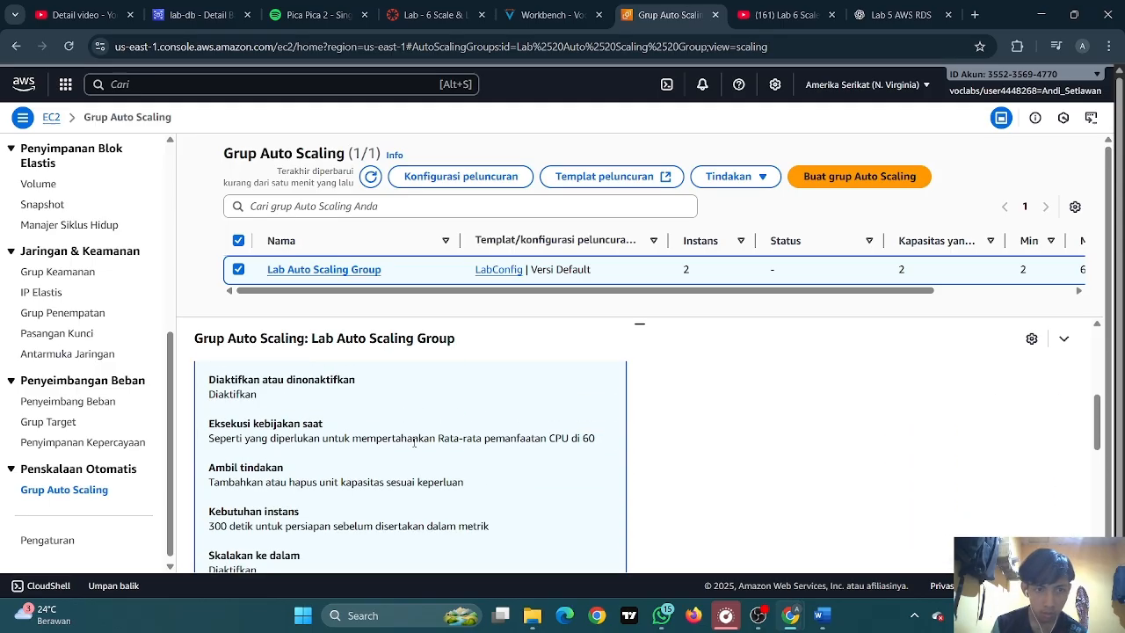
{"action": "left_click", "coordinate": [553, 15]}
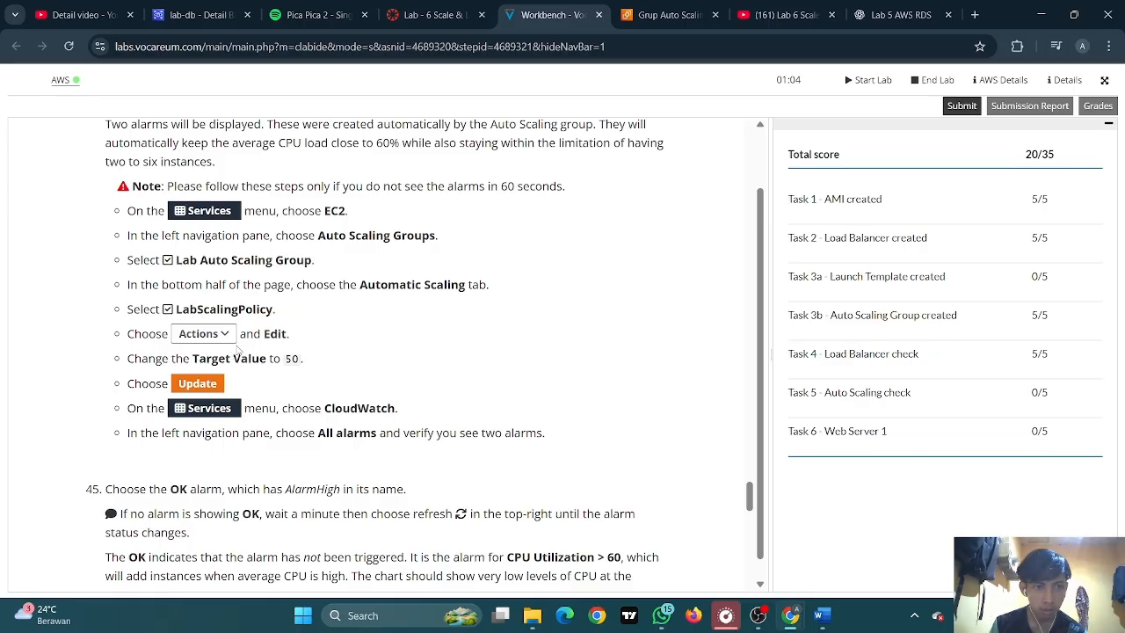
{"action": "left_click", "coordinate": [666, 15]}
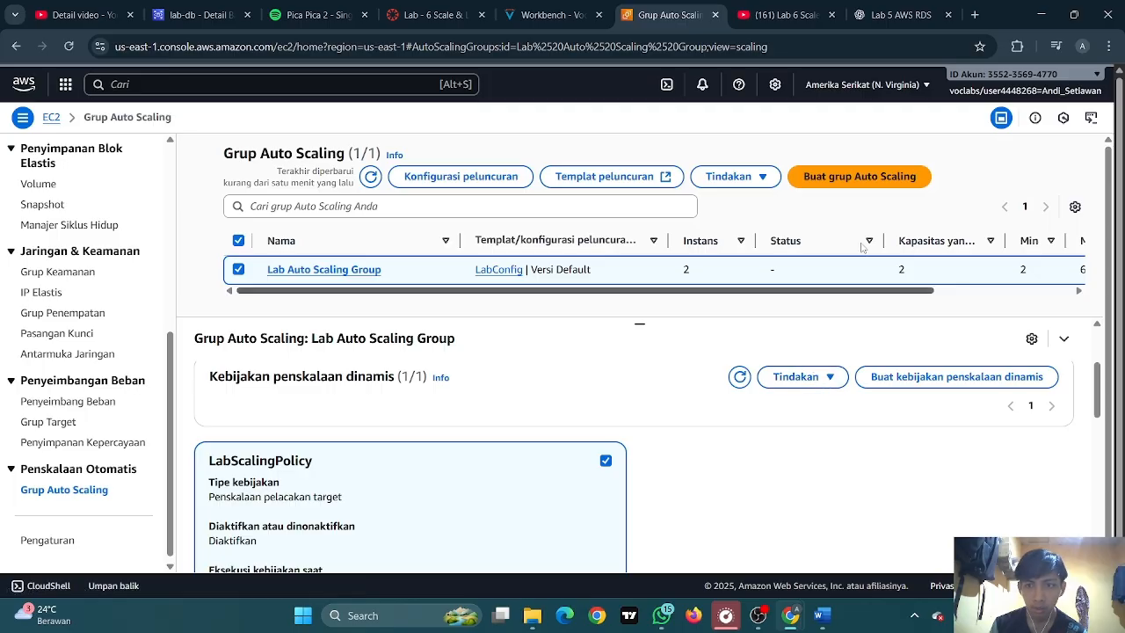
Translate the Auto Scaling groups page with the browser's translator, using English (Inggris) as the target language
{"action": "left_click", "coordinate": [1109, 48]}
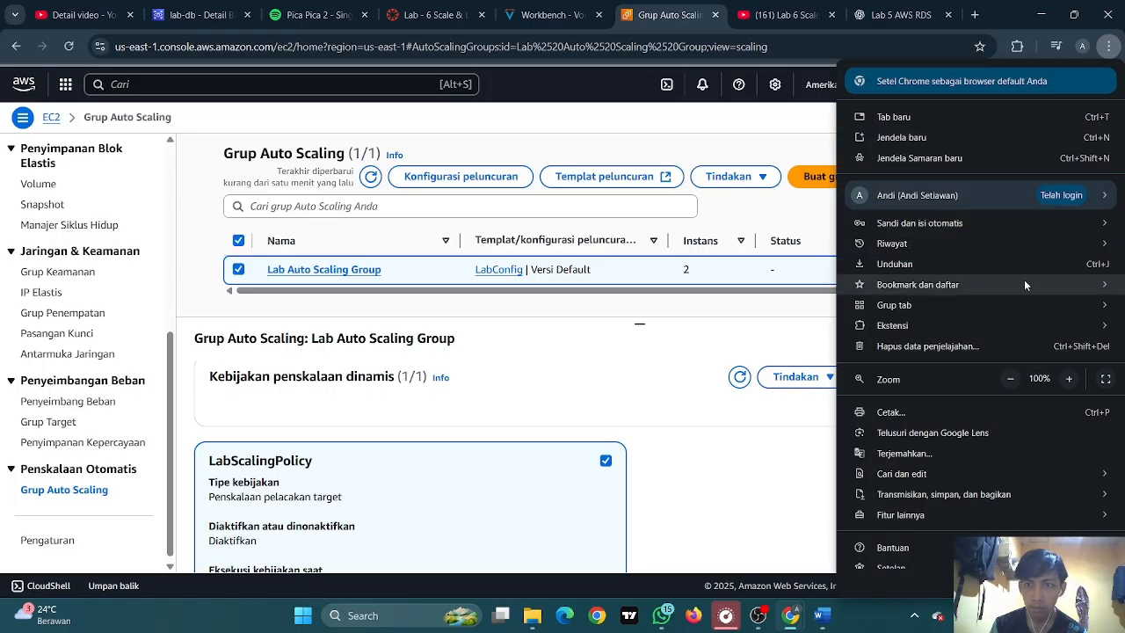
{"action": "left_click", "coordinate": [927, 454]}
{"action": "left_click", "coordinate": [904, 77]}
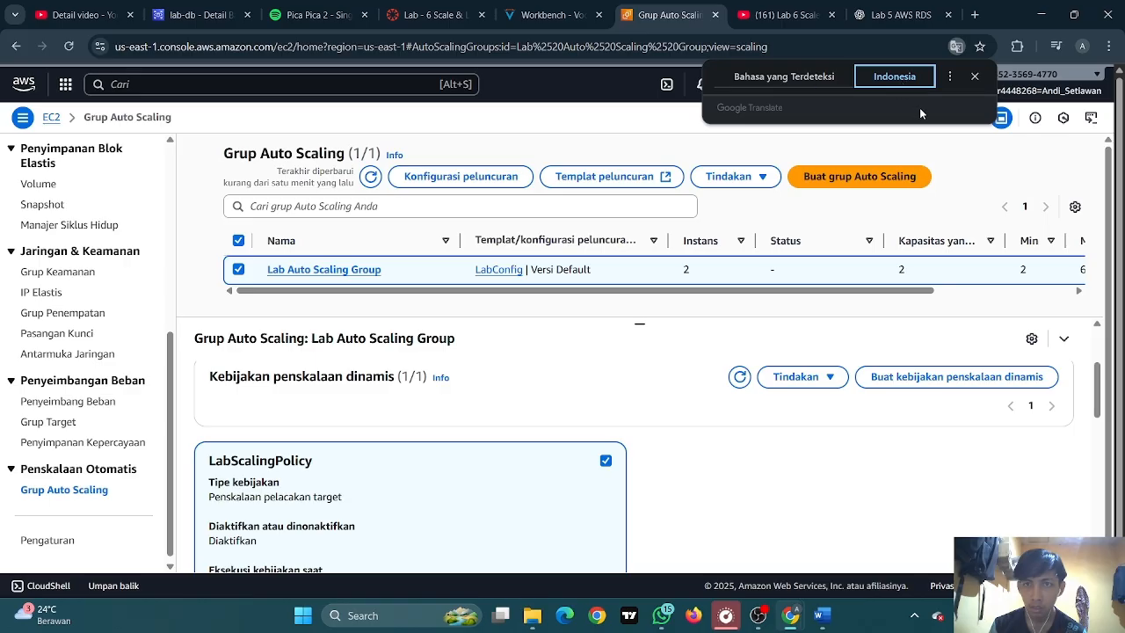
{"action": "left_click", "coordinate": [949, 77]}
{"action": "left_click", "coordinate": [868, 103]}
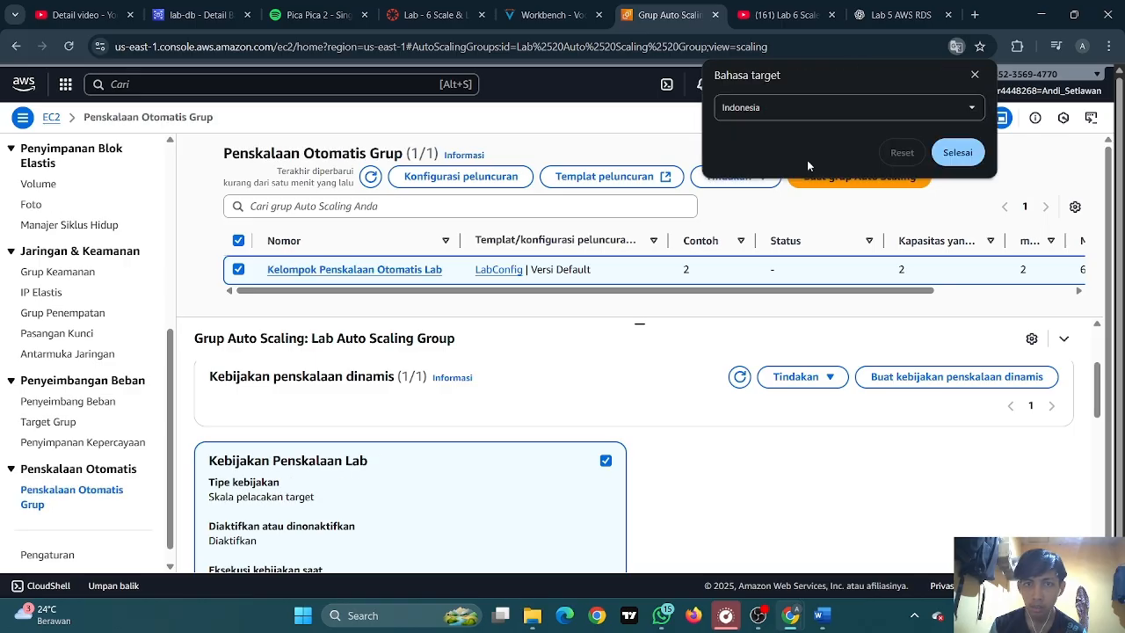
{"action": "left_click", "coordinate": [826, 105]}
{"action": "scroll", "coordinate": [824, 209], "scroll_direction": "down", "scroll_amount": 6}
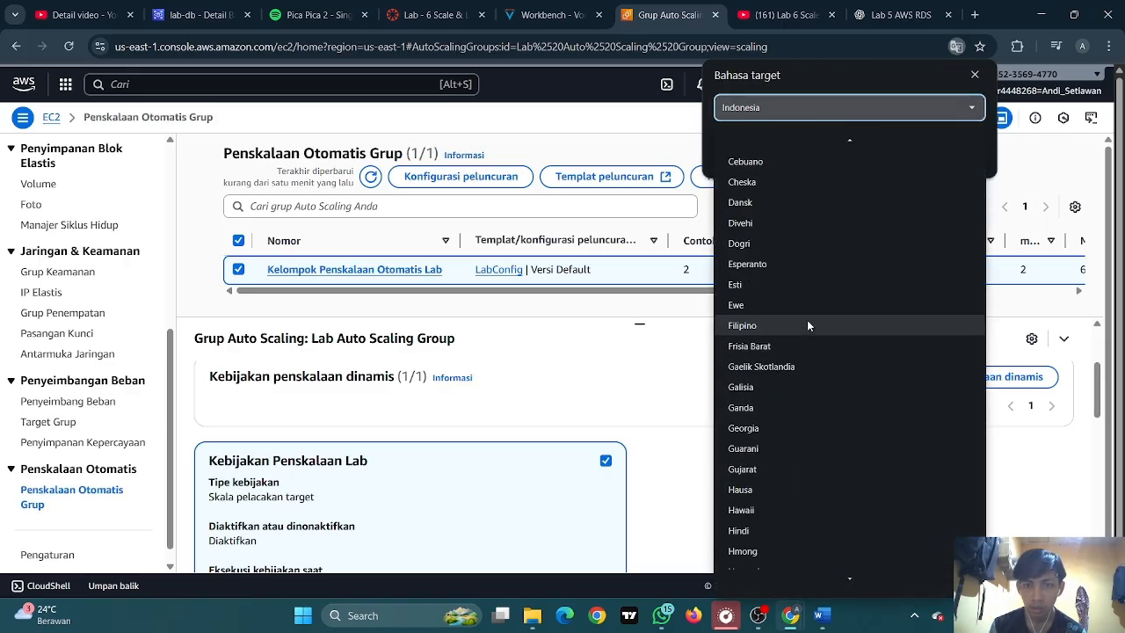
{"action": "scroll", "coordinate": [795, 338], "scroll_direction": "down", "scroll_amount": 3}
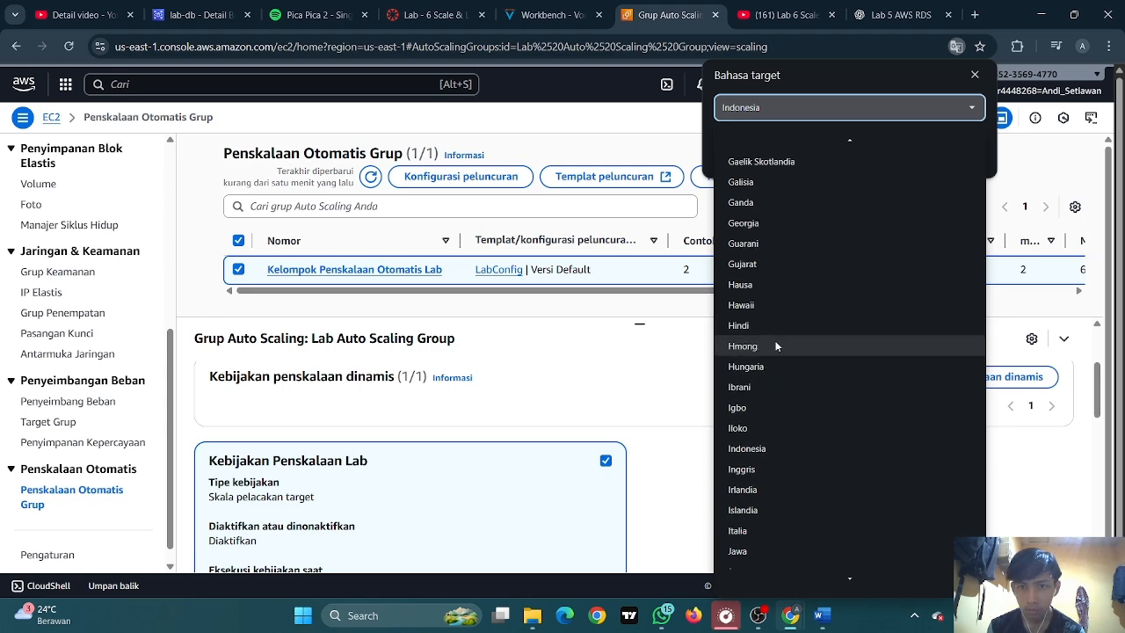
{"action": "left_click", "coordinate": [759, 469]}
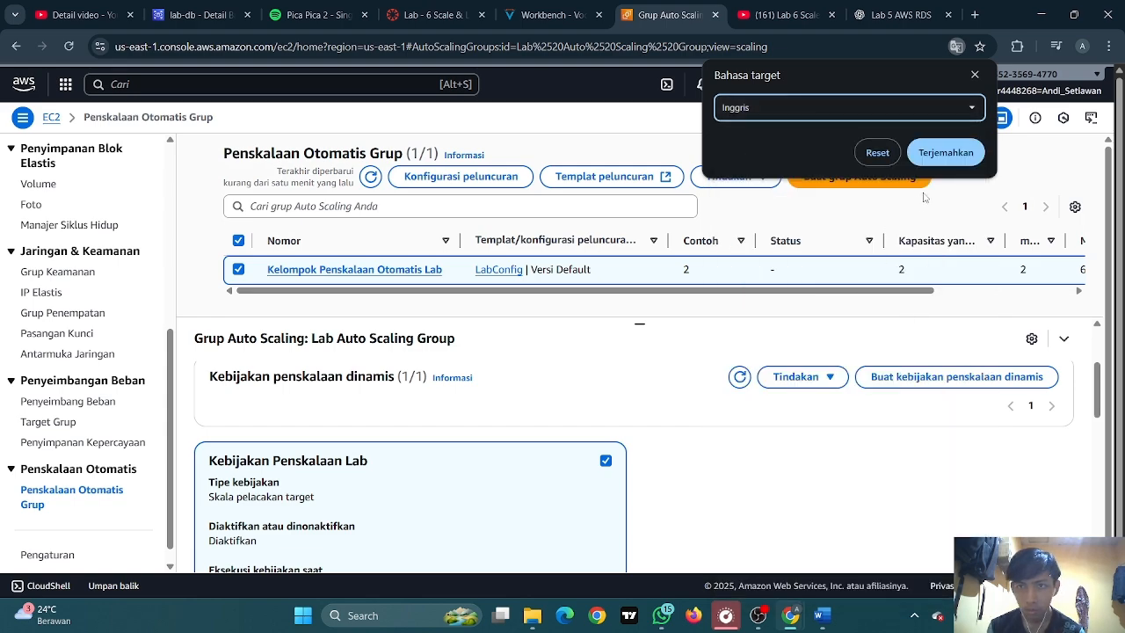
{"action": "left_click", "coordinate": [949, 159]}
Open LabScalingPolicy for editing, check the instructions, and set its target value to 50
{"action": "left_click", "coordinate": [823, 364]}
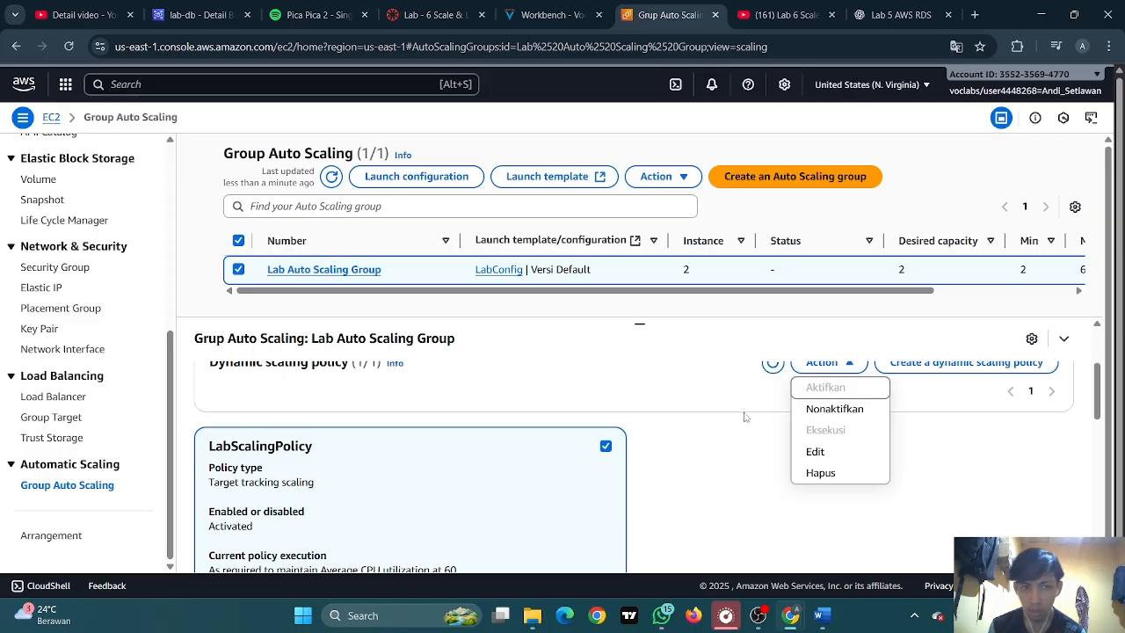
{"action": "left_click", "coordinate": [819, 453]}
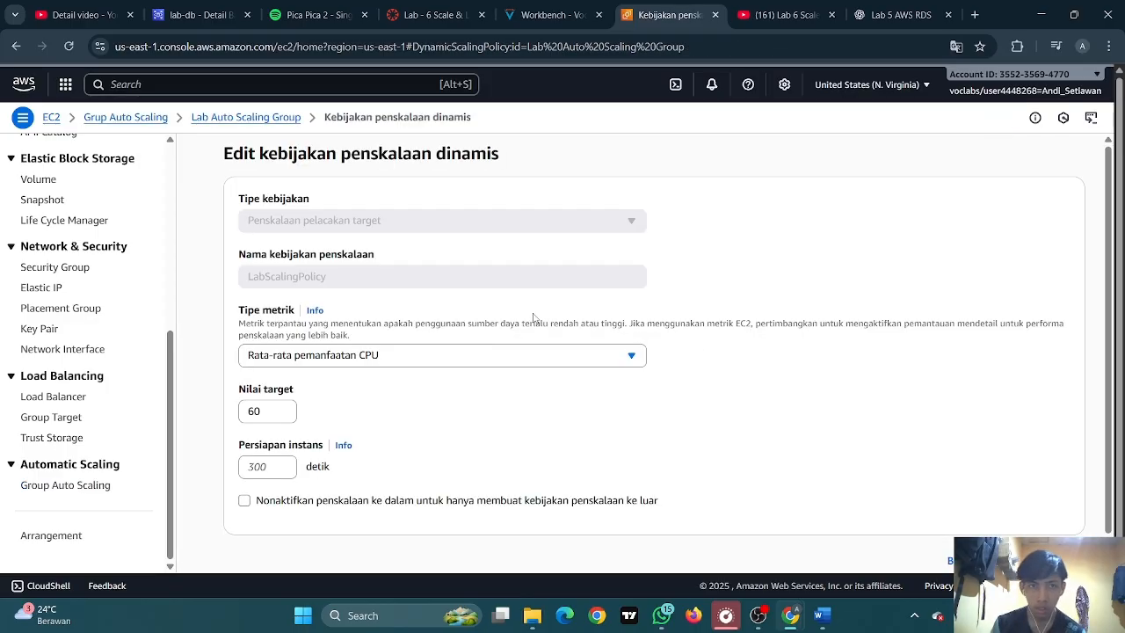
{"action": "left_click", "coordinate": [549, 15]}
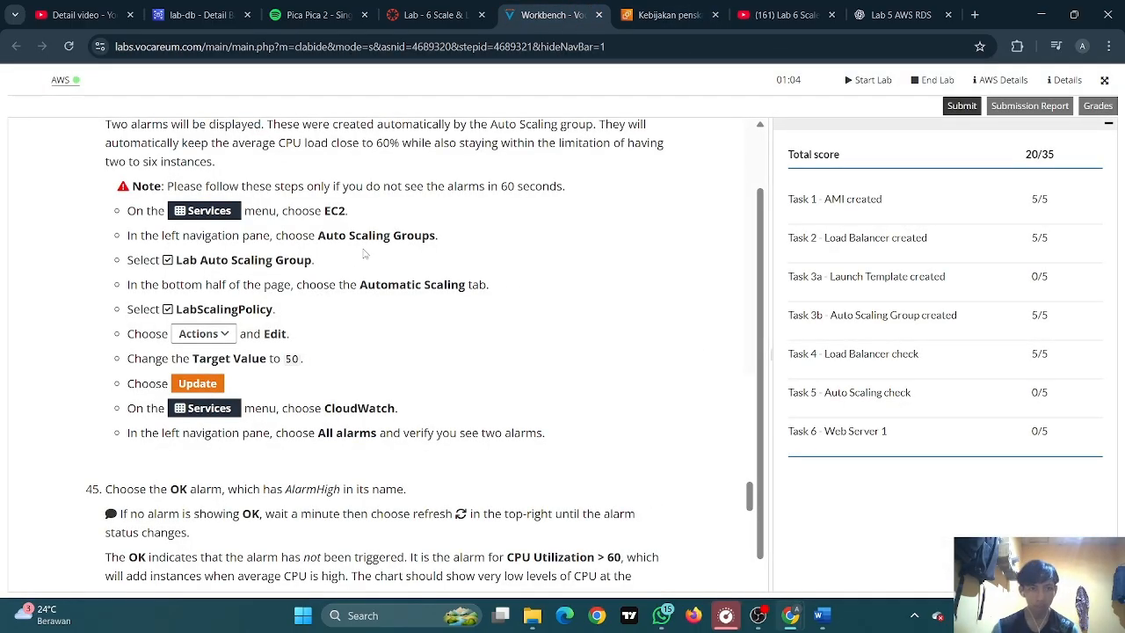
{"action": "scroll", "coordinate": [243, 349], "scroll_direction": "down", "scroll_amount": 1}
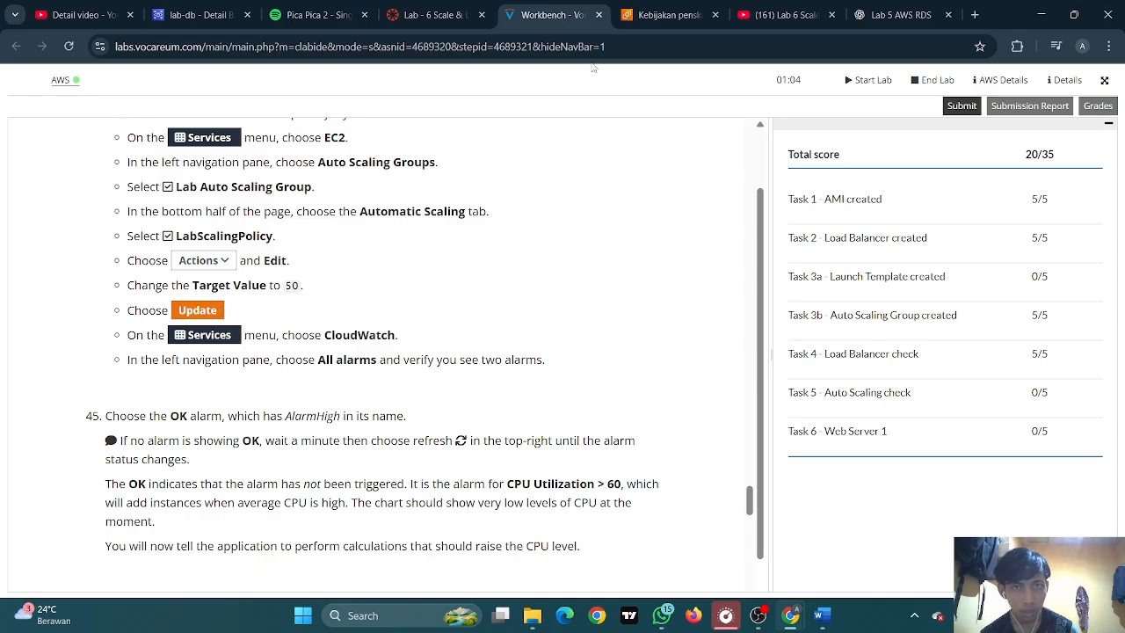
{"action": "left_click", "coordinate": [668, 15]}
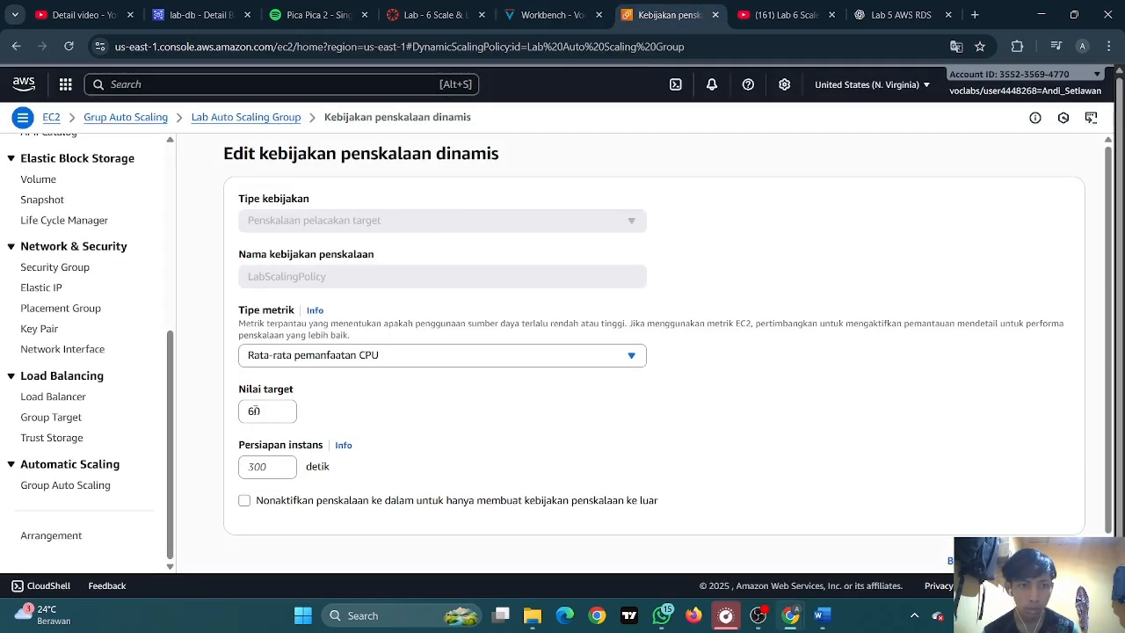
{"action": "left_click", "coordinate": [255, 410]}
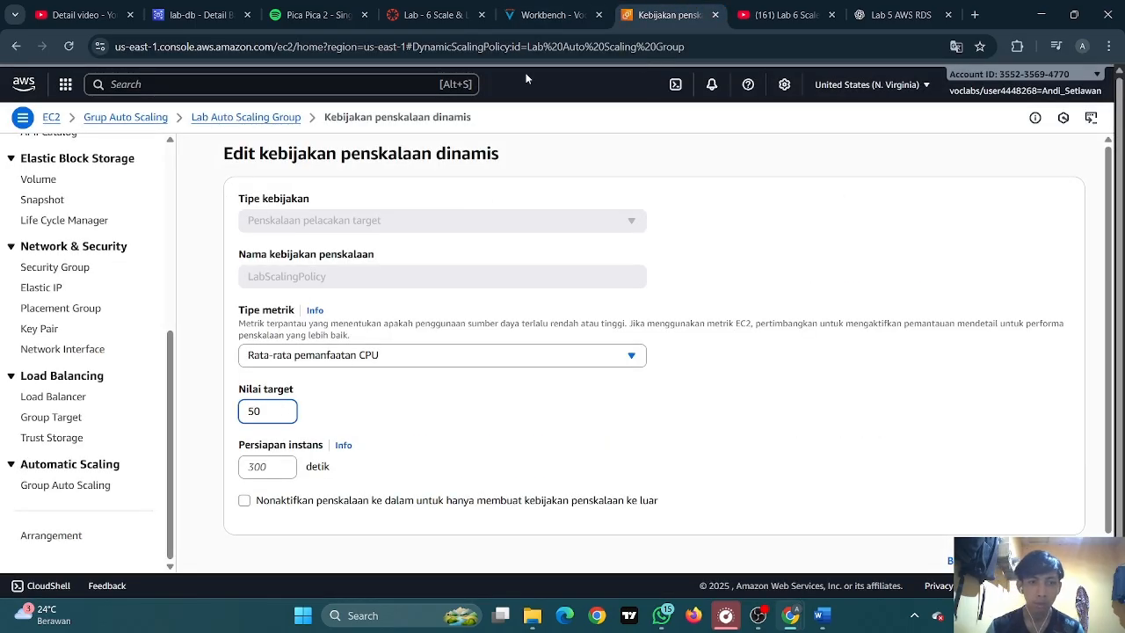
Check the remaining substeps of step 44 in the workbench and save the changes to LabScalingPolicy
{"action": "left_click", "coordinate": [587, 9]}
{"action": "scroll", "coordinate": [399, 131], "scroll_direction": "down", "scroll_amount": 1}
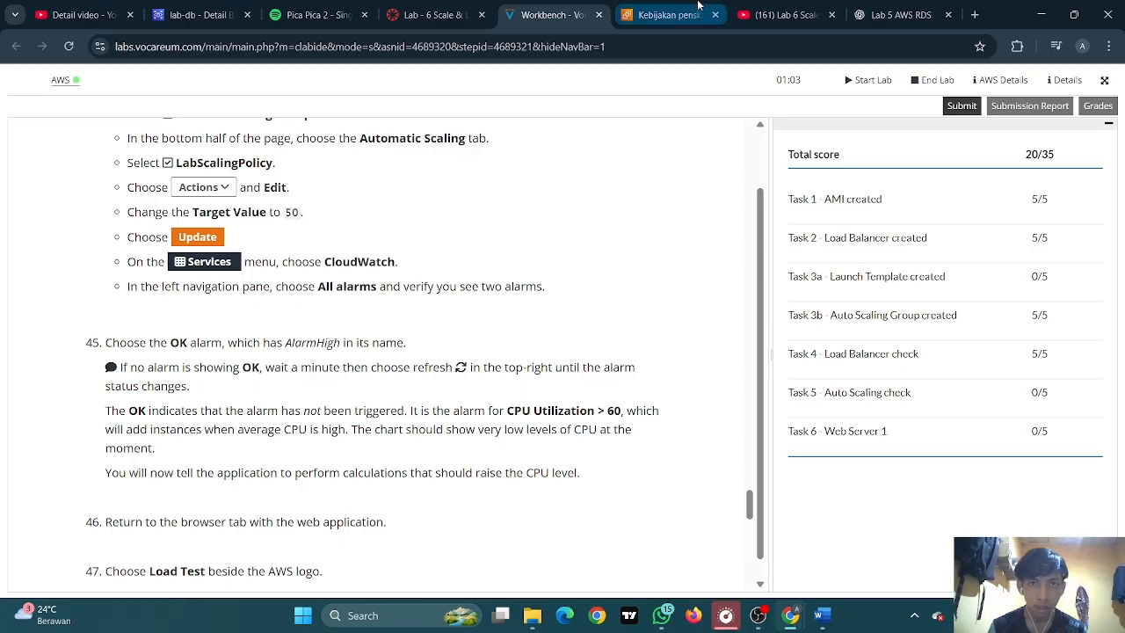
{"action": "left_click", "coordinate": [668, 14]}
{"action": "scroll", "coordinate": [349, 418], "scroll_direction": "down", "scroll_amount": 1}
{"action": "left_click", "coordinate": [1053, 534]}
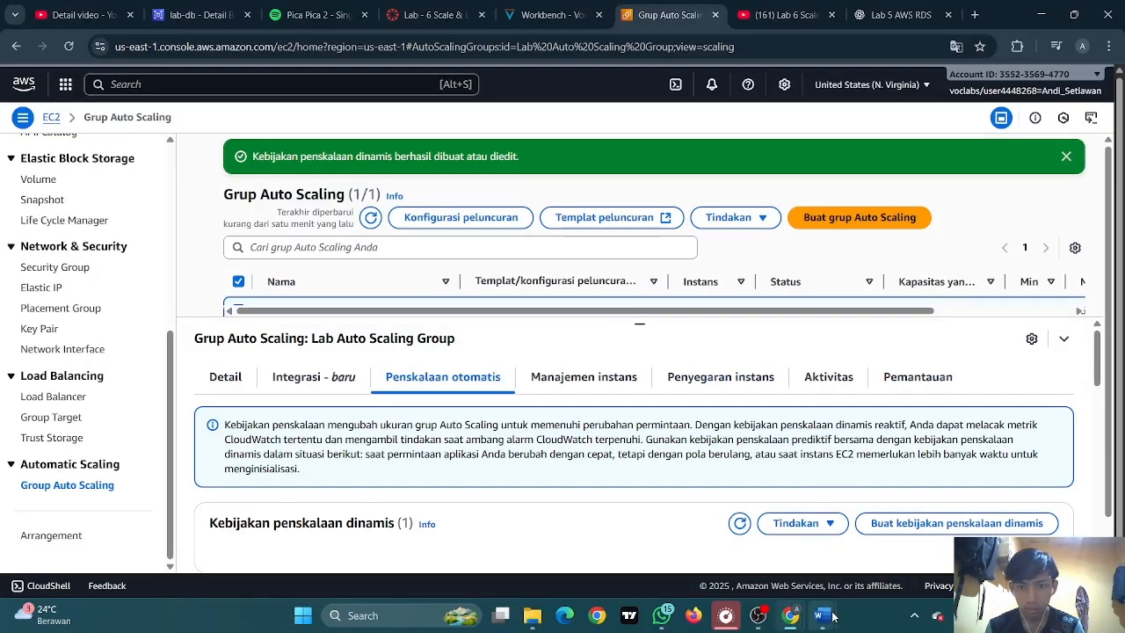
Switch to Word and paste the screenshot of the updated scaling policy below the last image in Dokumen2
{"action": "mouse_move", "coordinate": [833, 615]}
{"action": "left_click", "coordinate": [828, 509]}
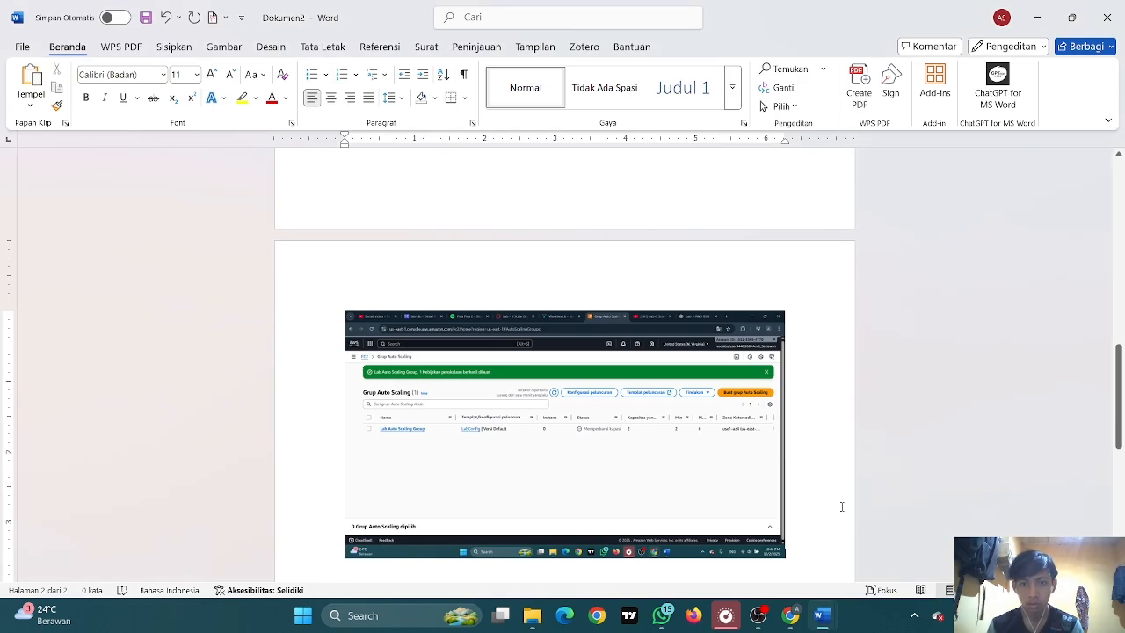
{"action": "key", "text": "ctrl+v"}
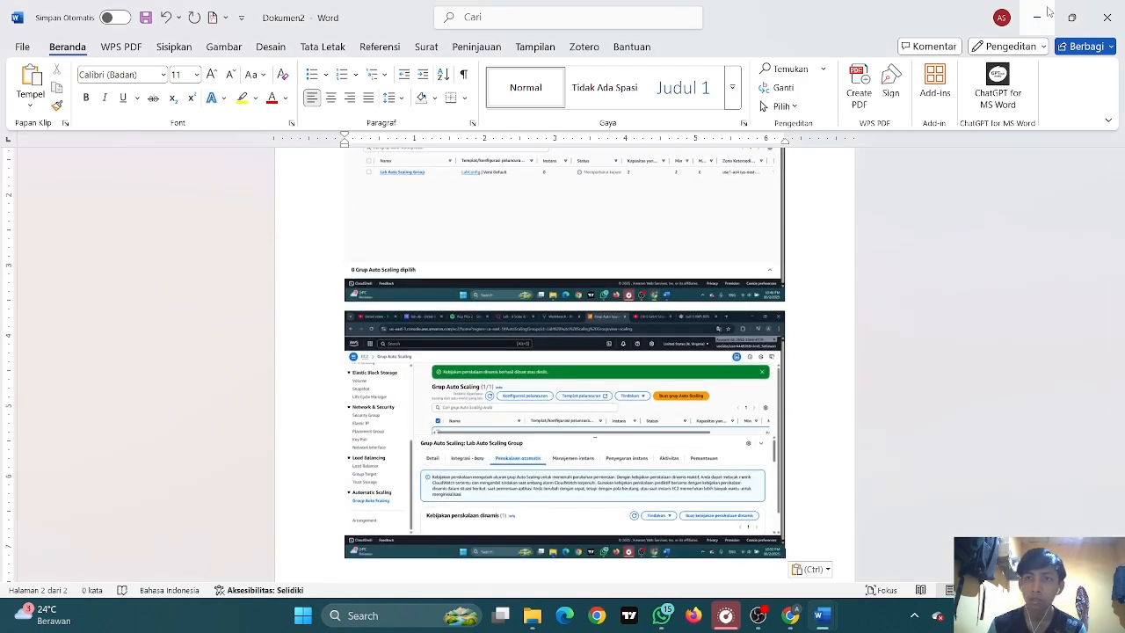
{"action": "left_click", "coordinate": [1038, 17]}
Read steps 44 to 54 of the lab instructions in the workbench, covering the alarms, load test and Web Server 1 termination
{"action": "left_click", "coordinate": [533, 7]}
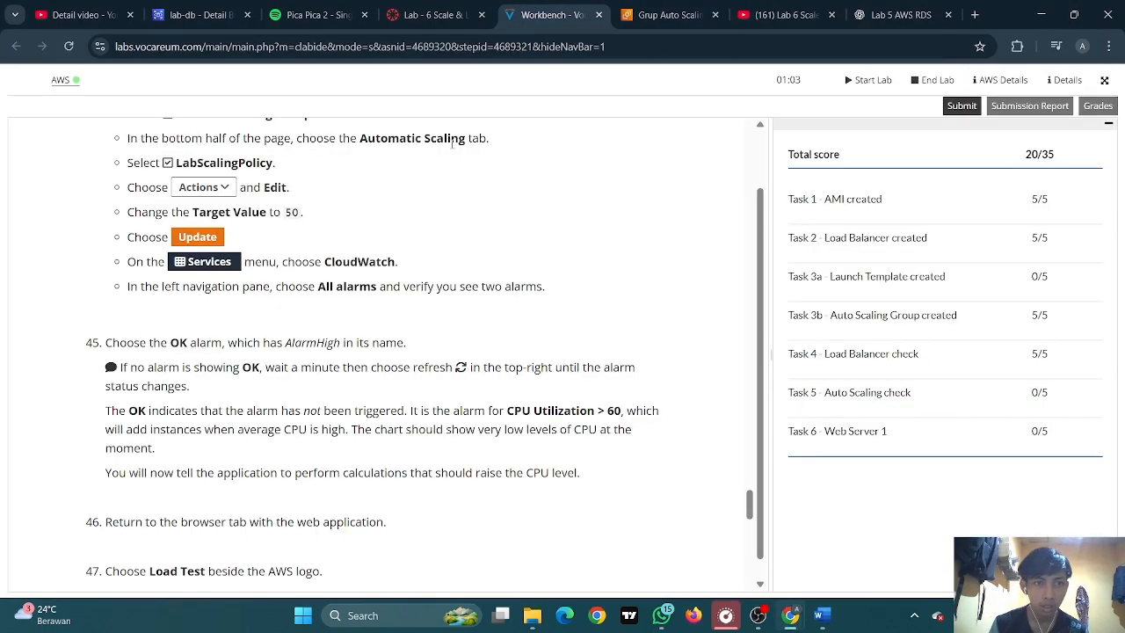
{"action": "scroll", "coordinate": [451, 145], "scroll_direction": "down", "scroll_amount": 2}
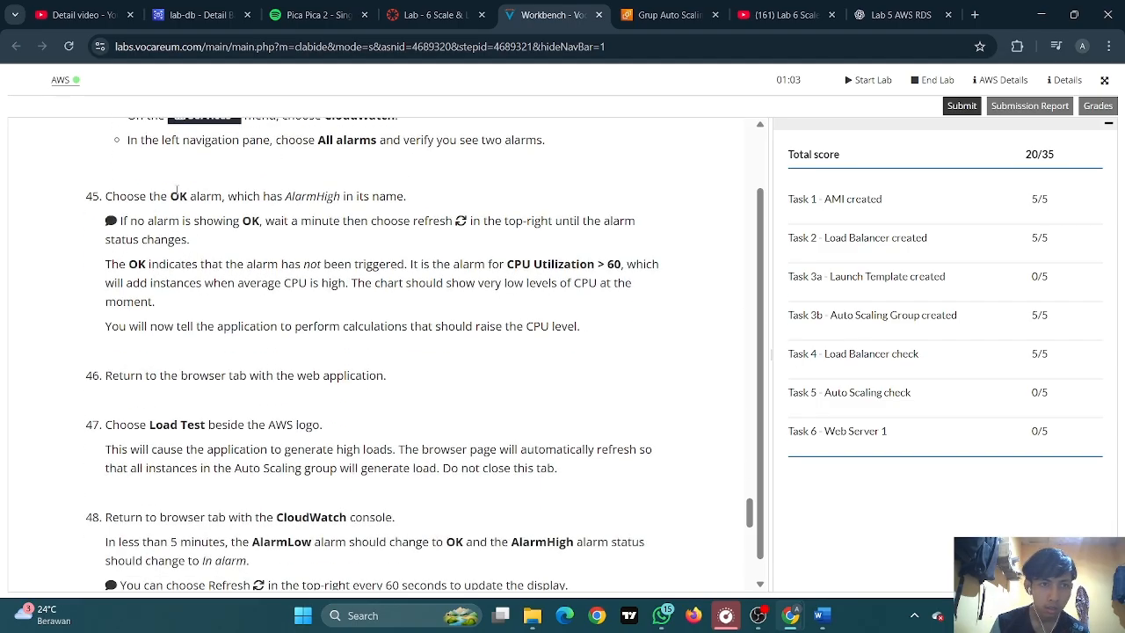
{"action": "scroll", "coordinate": [176, 190], "scroll_direction": "up", "scroll_amount": 1}
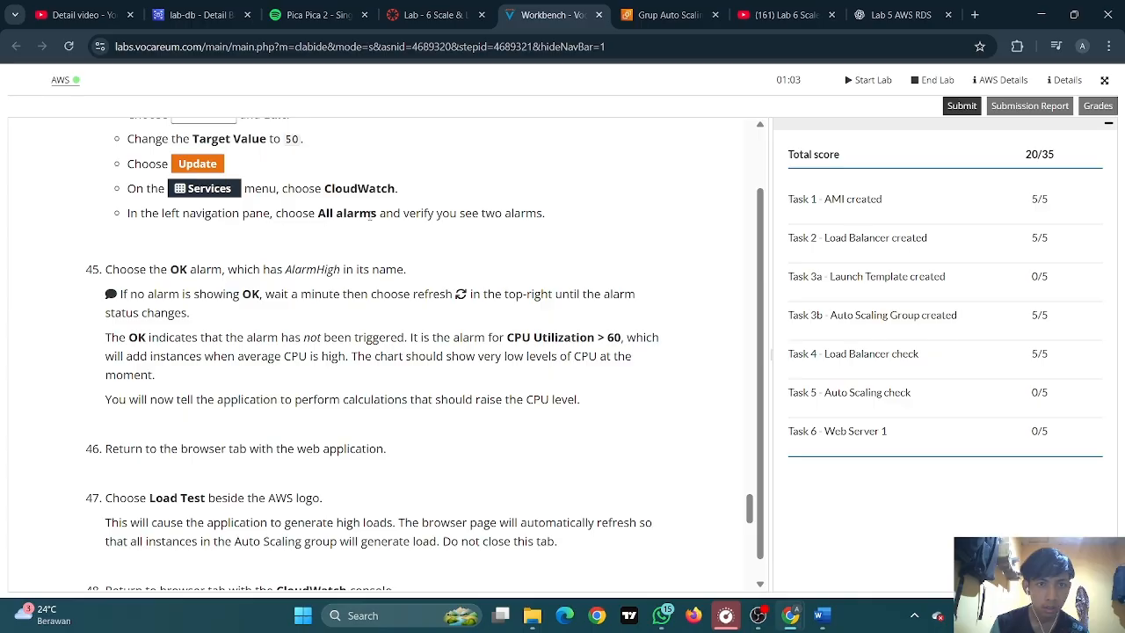
{"action": "scroll", "coordinate": [371, 216], "scroll_direction": "down", "scroll_amount": 9}
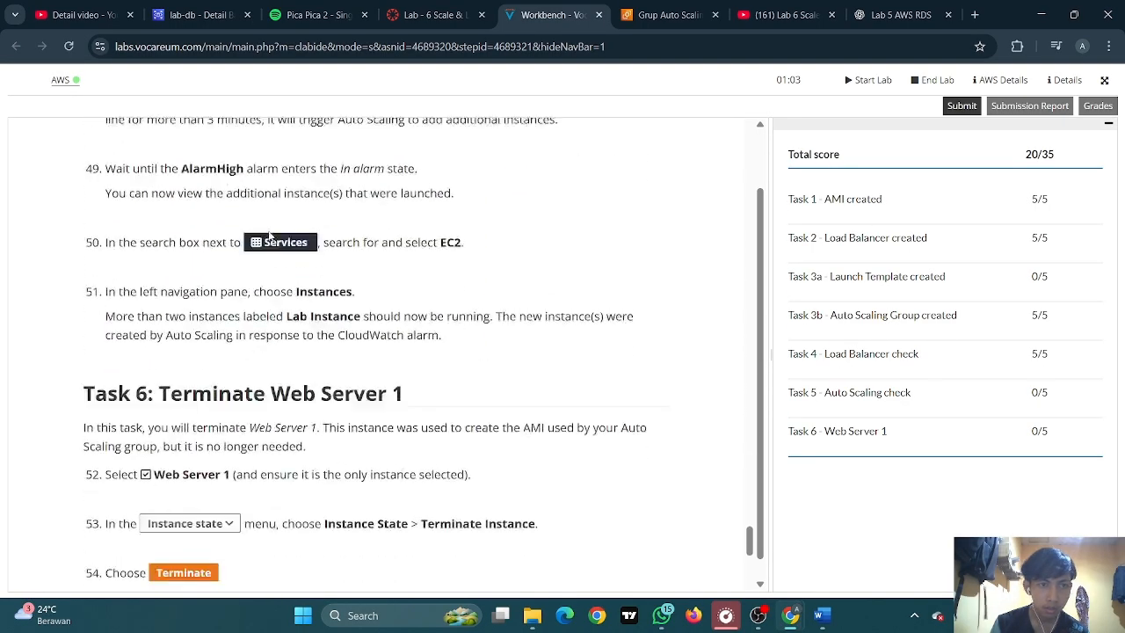
{"action": "scroll", "coordinate": [269, 234], "scroll_direction": "down", "scroll_amount": 2}
{"action": "scroll", "coordinate": [269, 233], "scroll_direction": "up", "scroll_amount": 9}
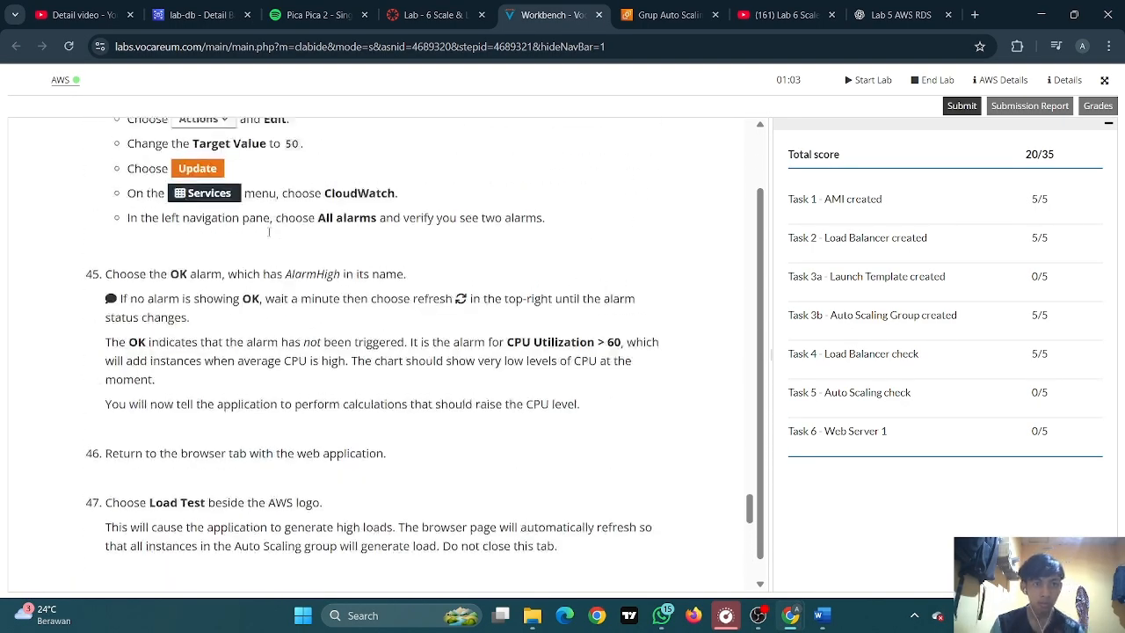
{"action": "scroll", "coordinate": [269, 233], "scroll_direction": "up", "scroll_amount": 1}
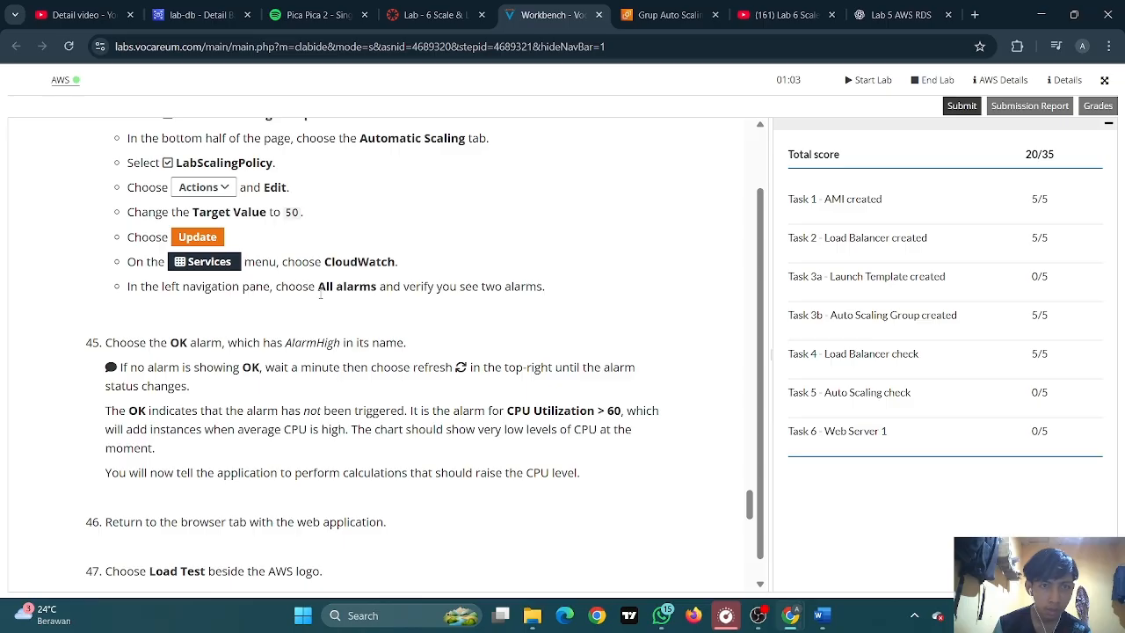
{"action": "left_click", "coordinate": [667, 15]}
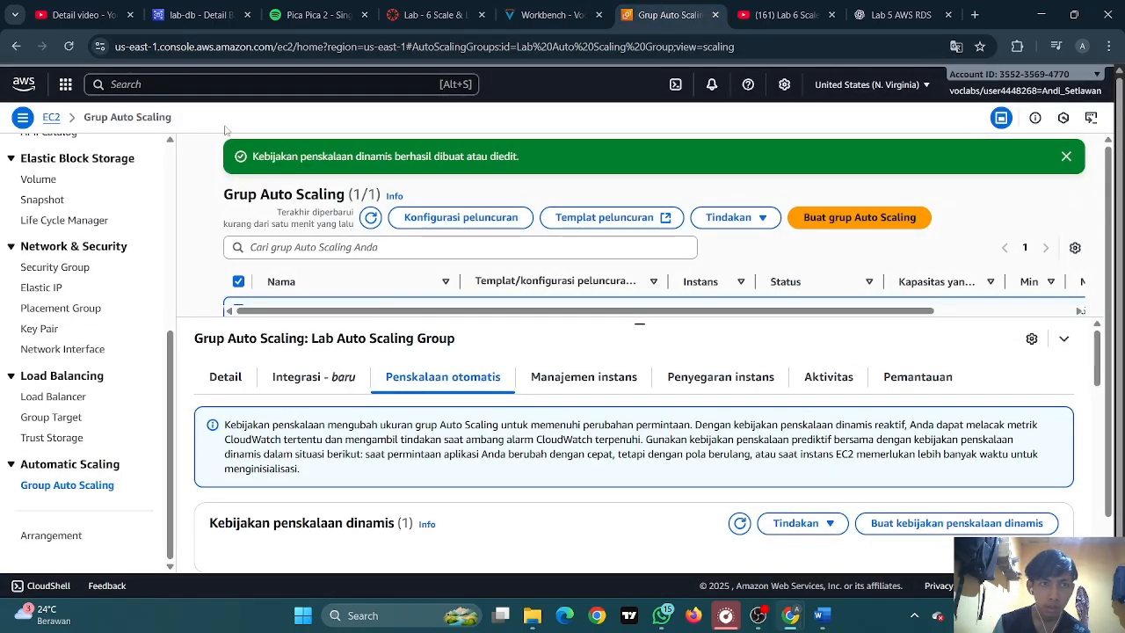
{"action": "left_click", "coordinate": [552, 14]}
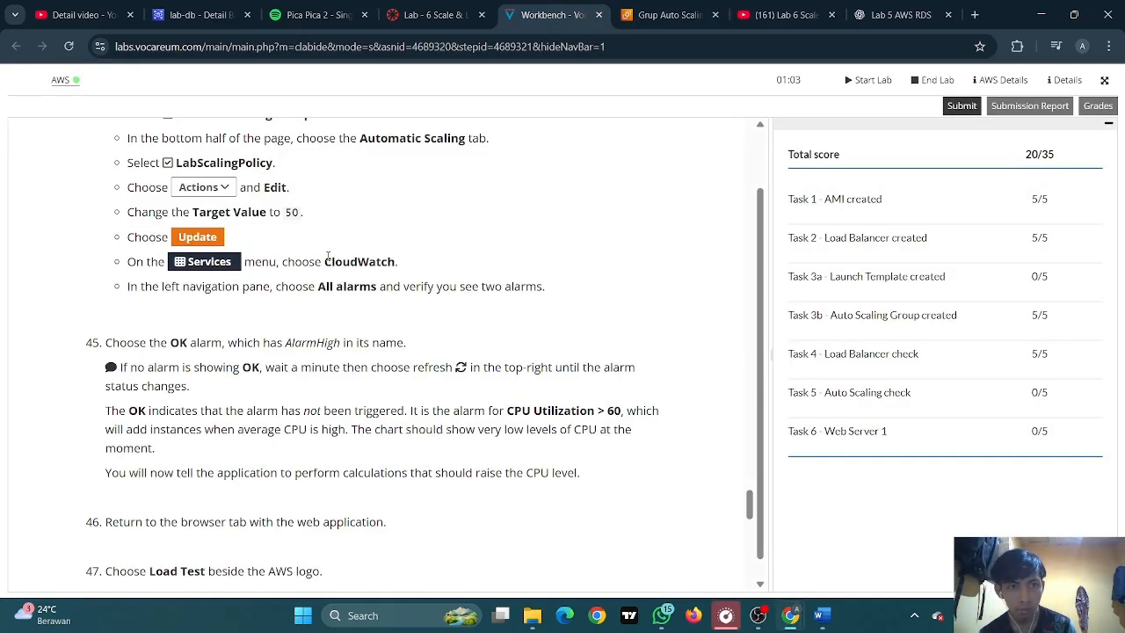
Review the rest of the lab instructions through step 56, covering the CloudWatch alarms, Web Server 1 termination and work submission
{"action": "left_click_drag", "start_coordinate": [325, 260], "coordinate": [408, 261]}
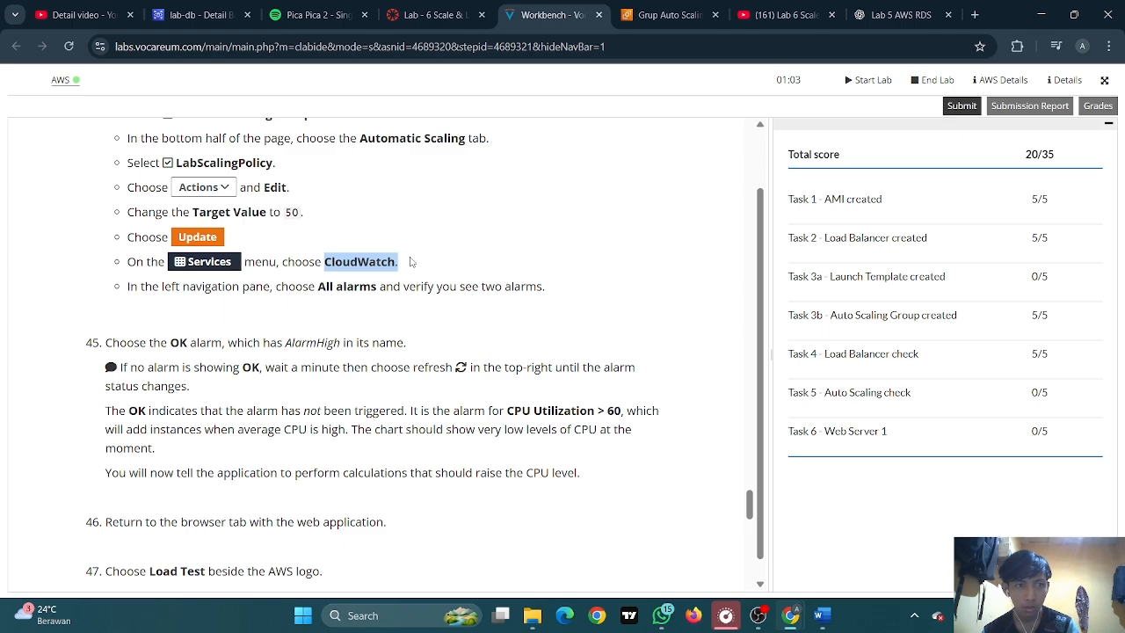
{"action": "scroll", "coordinate": [412, 262], "scroll_direction": "down", "scroll_amount": 1}
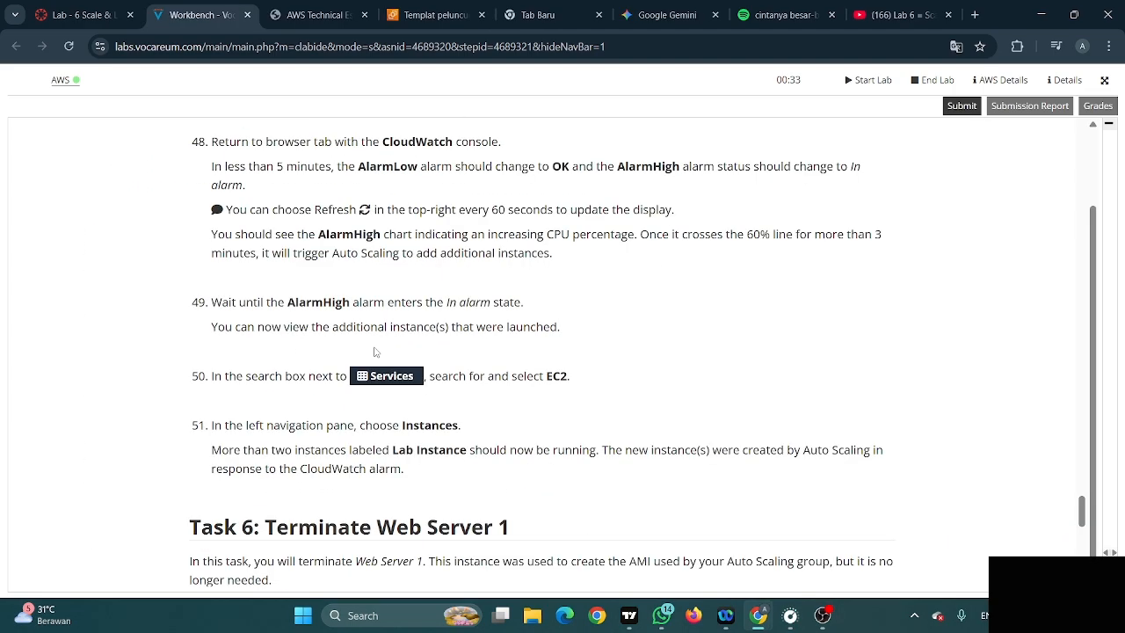
{"action": "scroll", "coordinate": [374, 352], "scroll_direction": "up", "scroll_amount": 1}
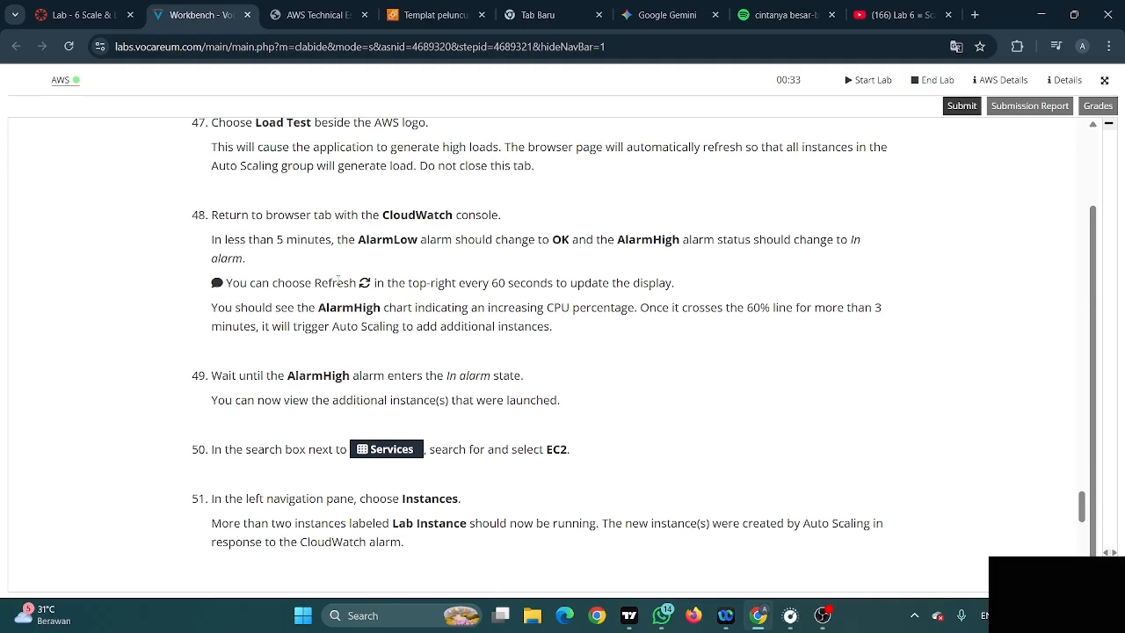
{"action": "left_click_drag", "start_coordinate": [349, 282], "coordinate": [551, 283]}
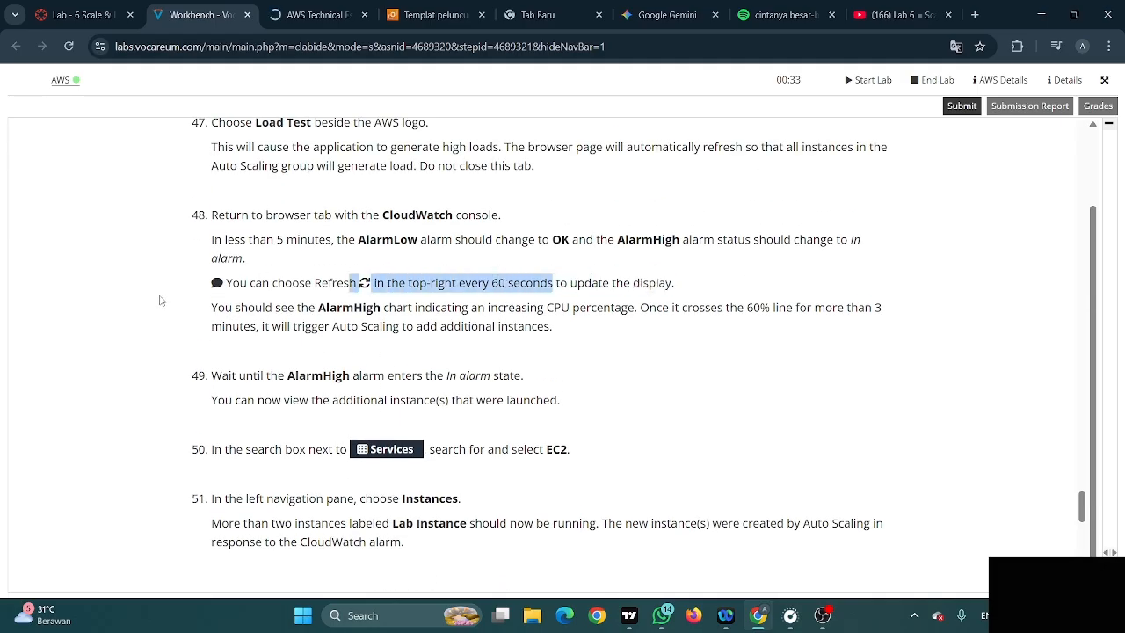
{"action": "left_click_drag", "start_coordinate": [160, 301], "coordinate": [690, 425]}
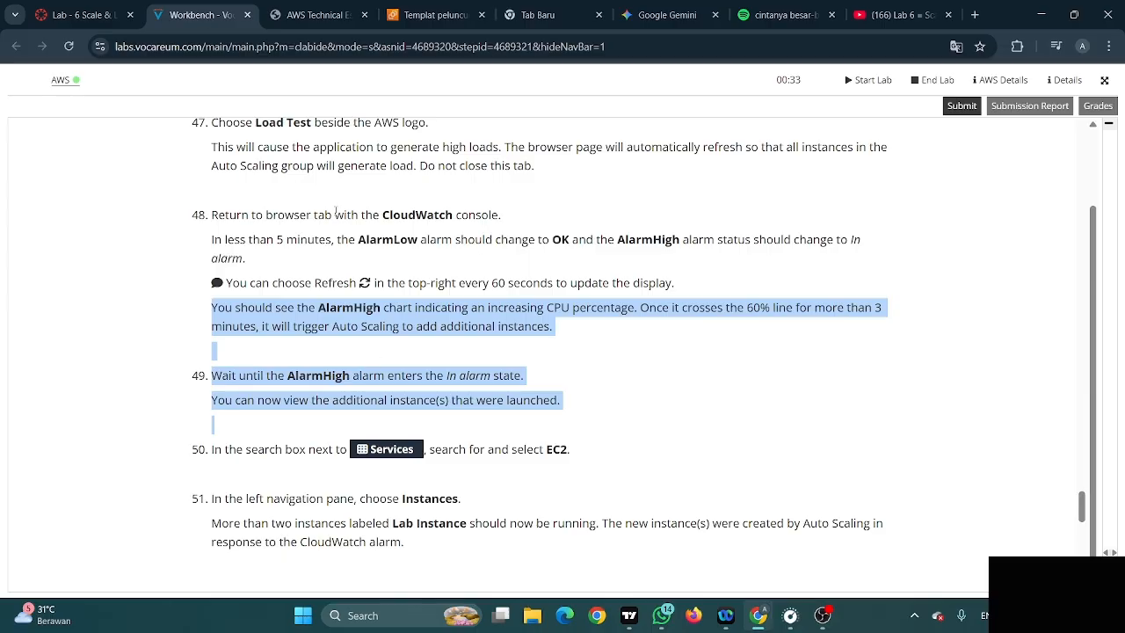
{"action": "left_click", "coordinate": [433, 321]}
{"action": "scroll", "coordinate": [450, 318], "scroll_direction": "down", "scroll_amount": 3}
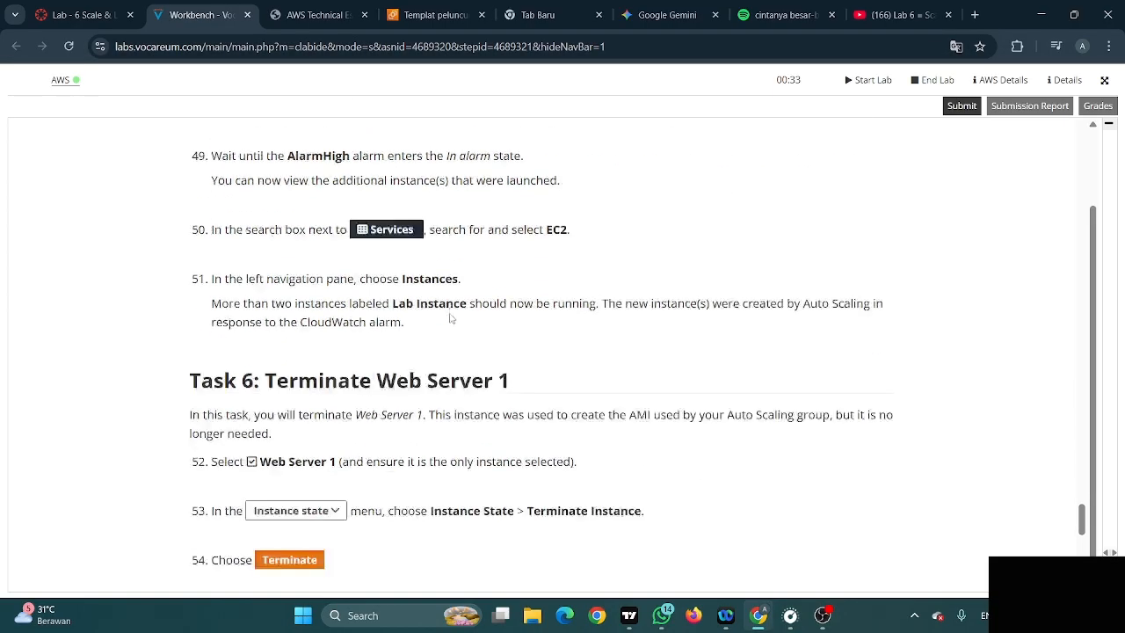
{"action": "scroll", "coordinate": [331, 358], "scroll_direction": "down", "scroll_amount": 1}
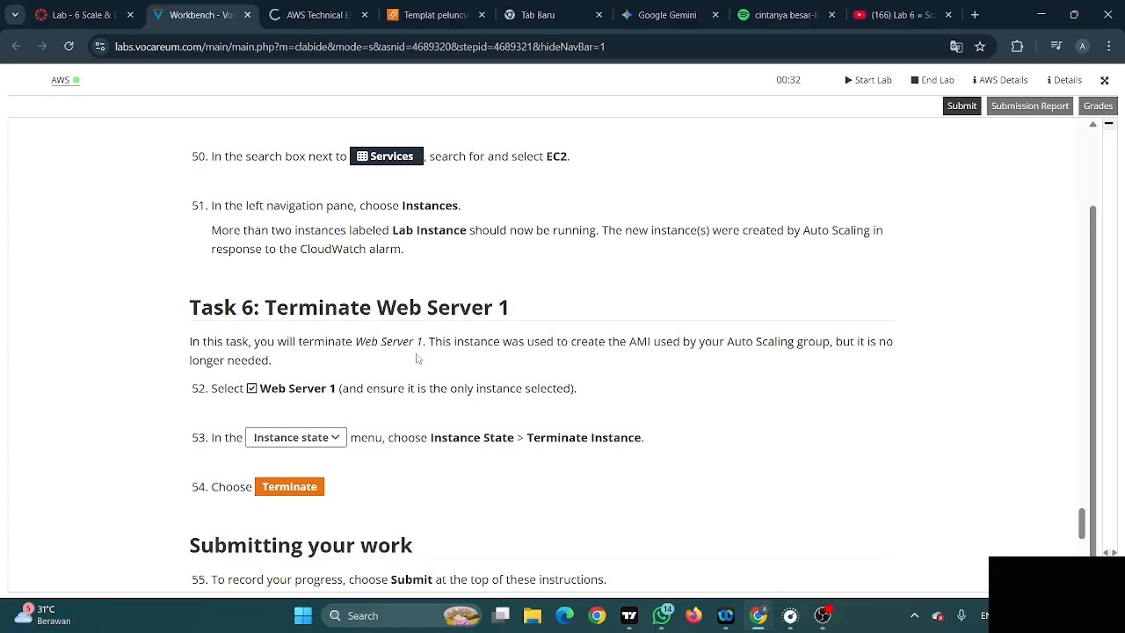
{"action": "scroll", "coordinate": [417, 358], "scroll_direction": "down", "scroll_amount": 1}
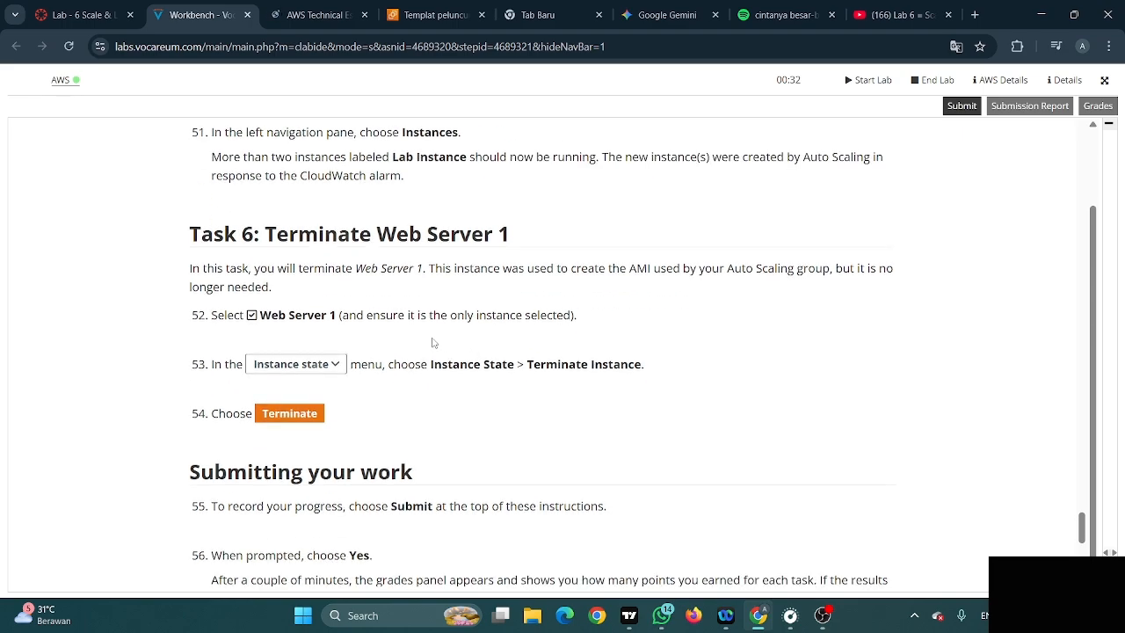
{"action": "scroll", "coordinate": [416, 354], "scroll_direction": "down", "scroll_amount": 1}
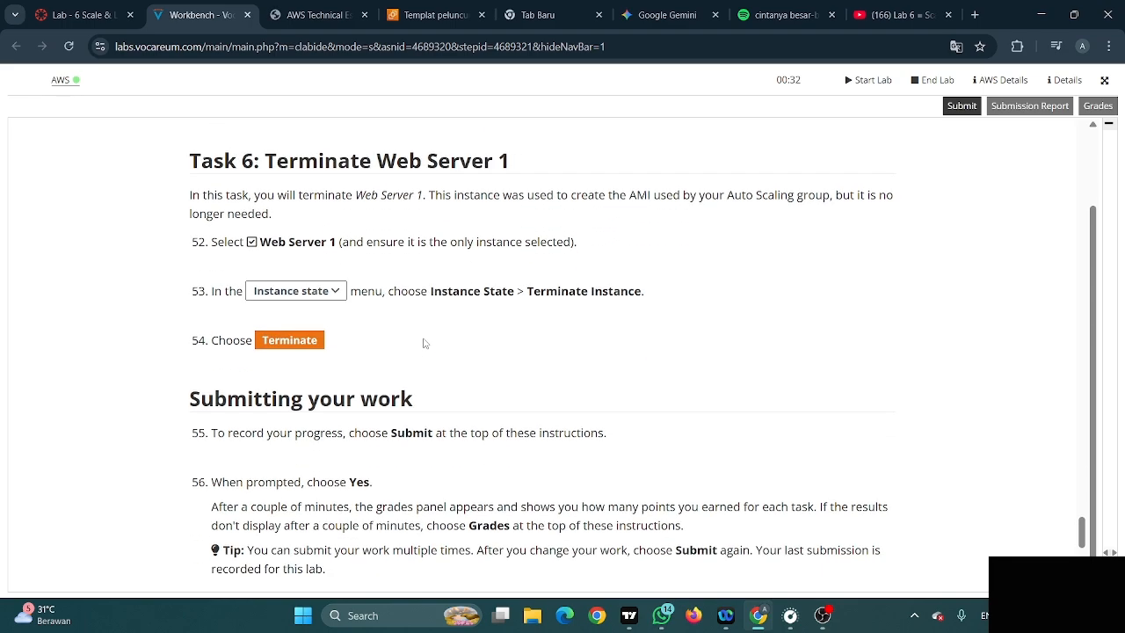
Check the load test page, open the instance list in the EC2 console and select Web Server 1
{"action": "left_click", "coordinate": [312, 15]}
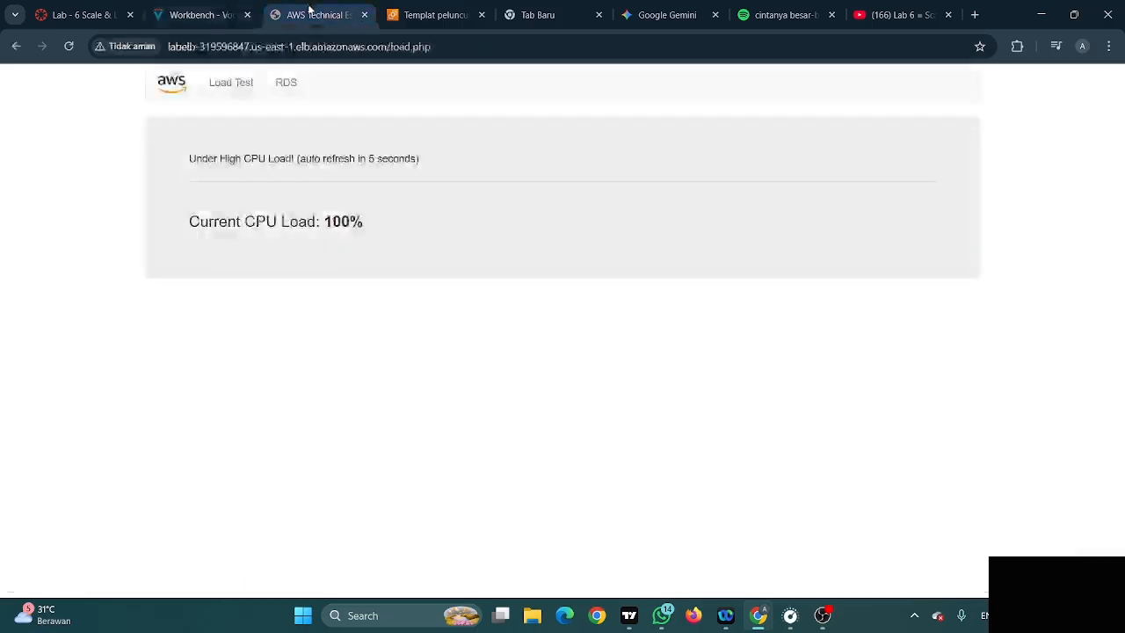
{"action": "left_click", "coordinate": [426, 15]}
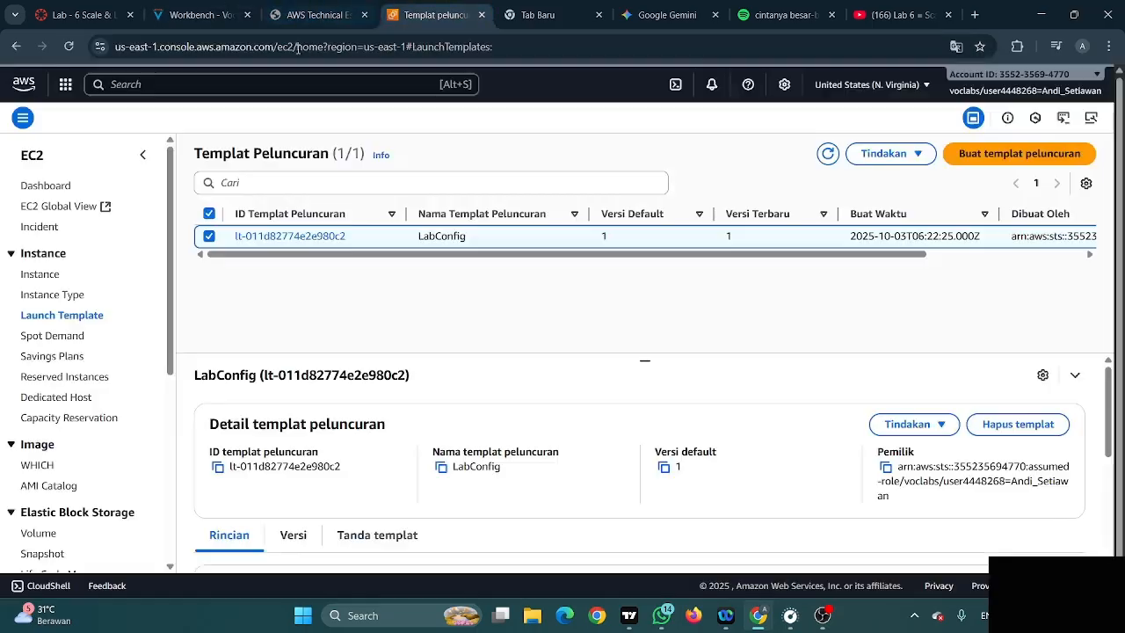
{"action": "left_click", "coordinate": [40, 274]}
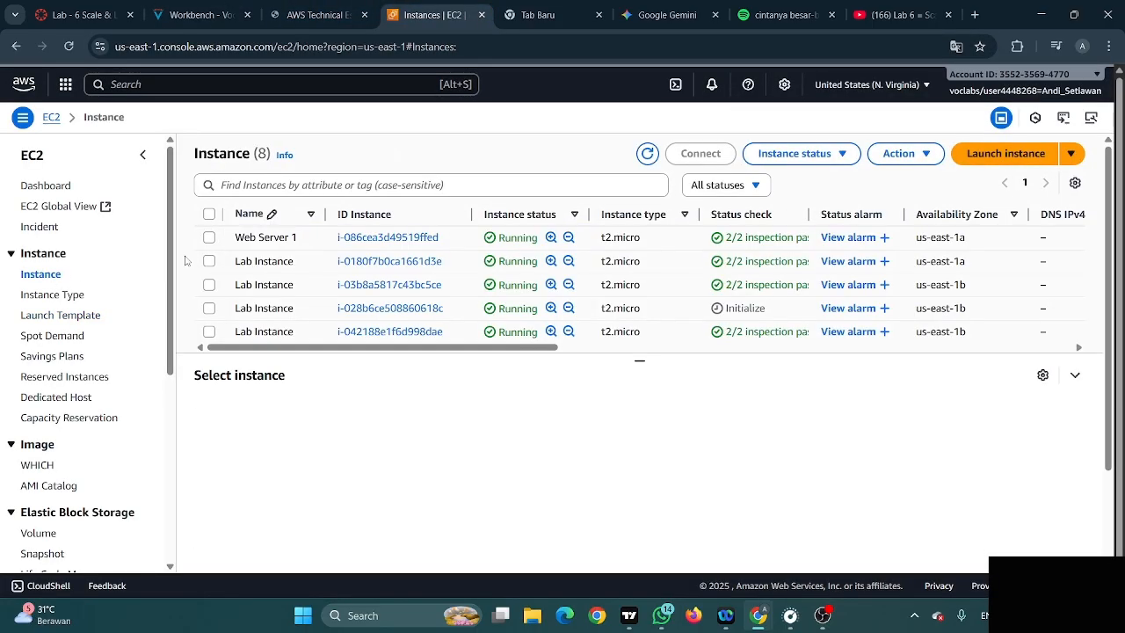
{"action": "left_click", "coordinate": [452, 246]}
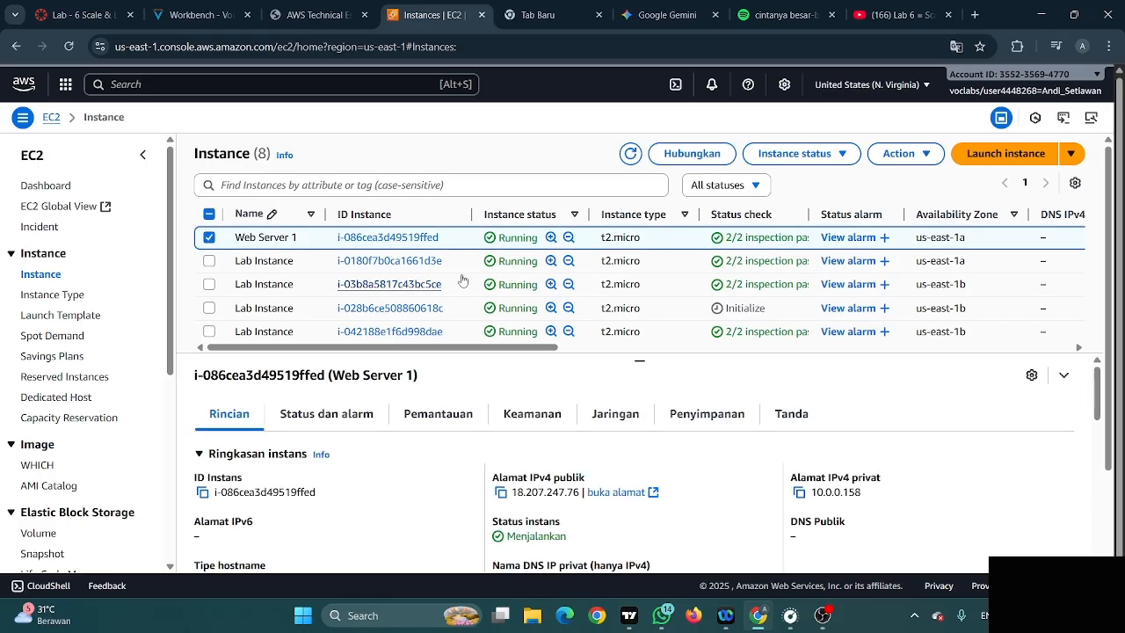
{"action": "left_click", "coordinate": [791, 153]}
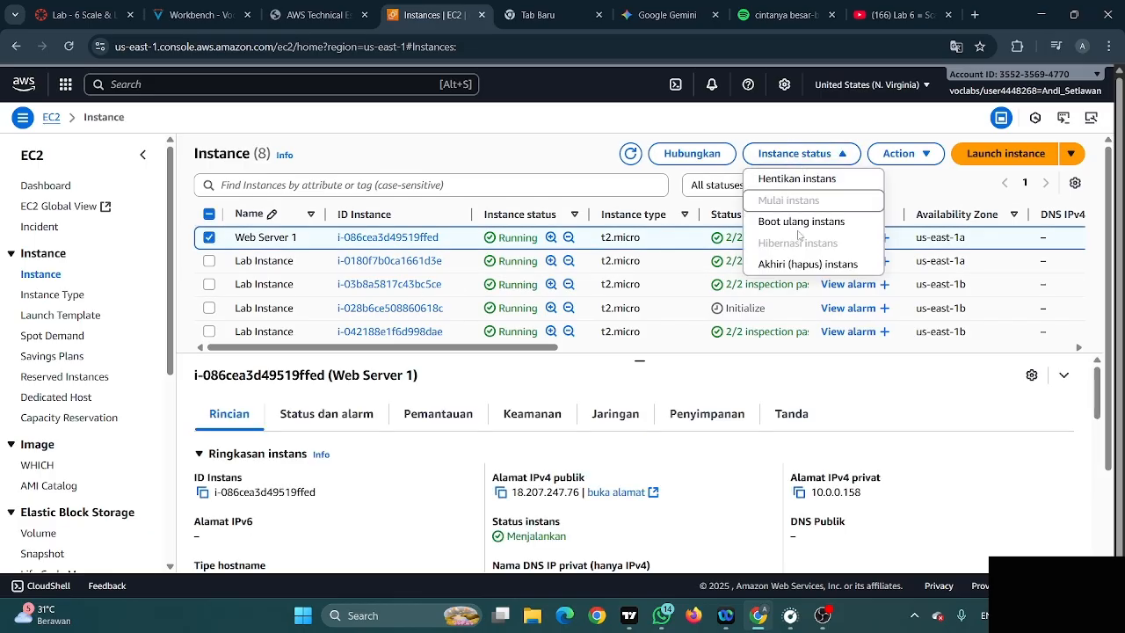
{"action": "left_click", "coordinate": [800, 180]}
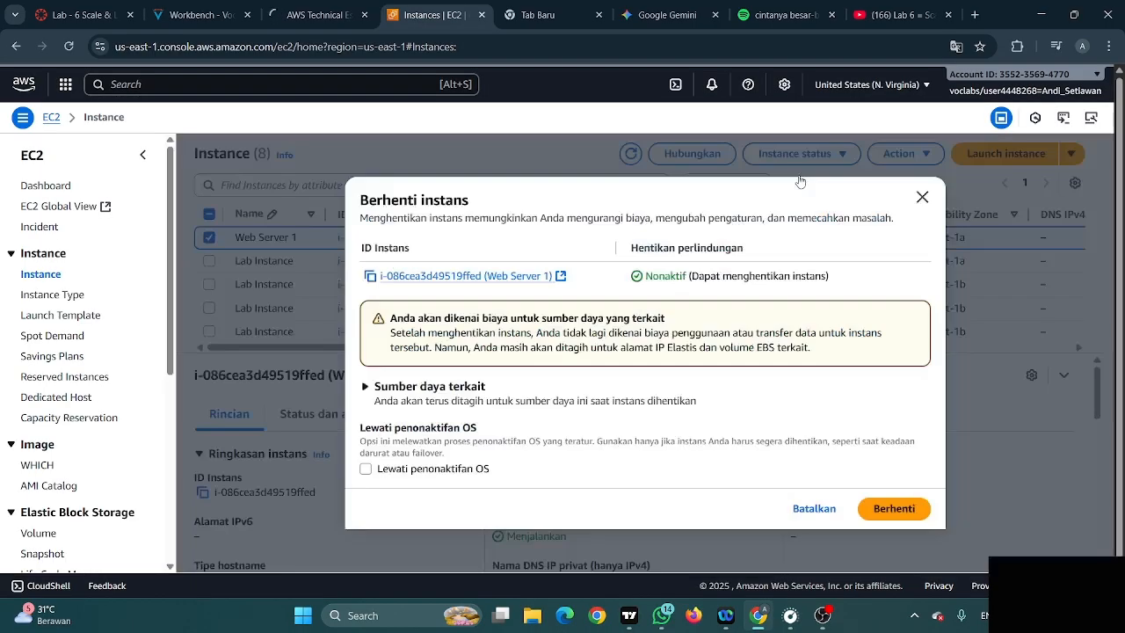
{"action": "left_click", "coordinate": [956, 46]}
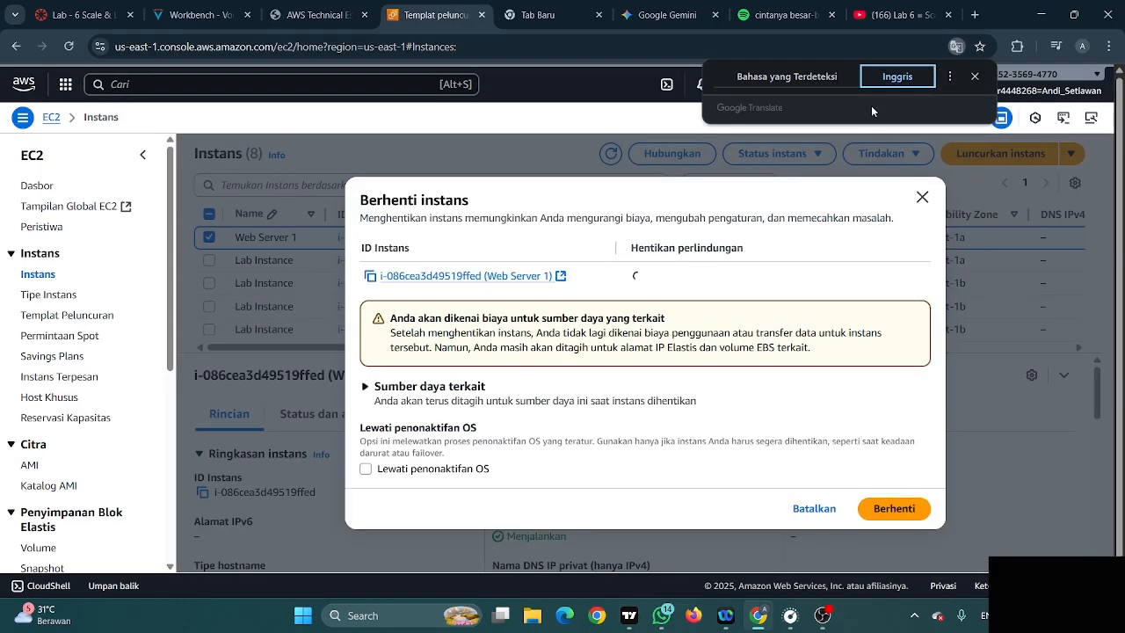
{"action": "left_click", "coordinate": [922, 196]}
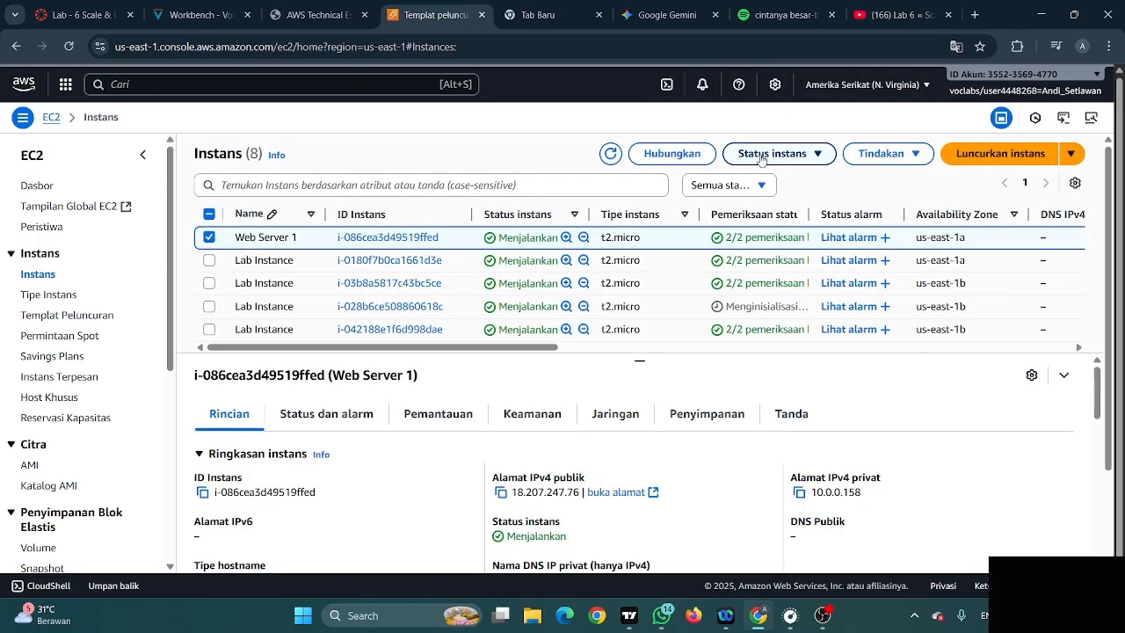
{"action": "left_click", "coordinate": [890, 153]}
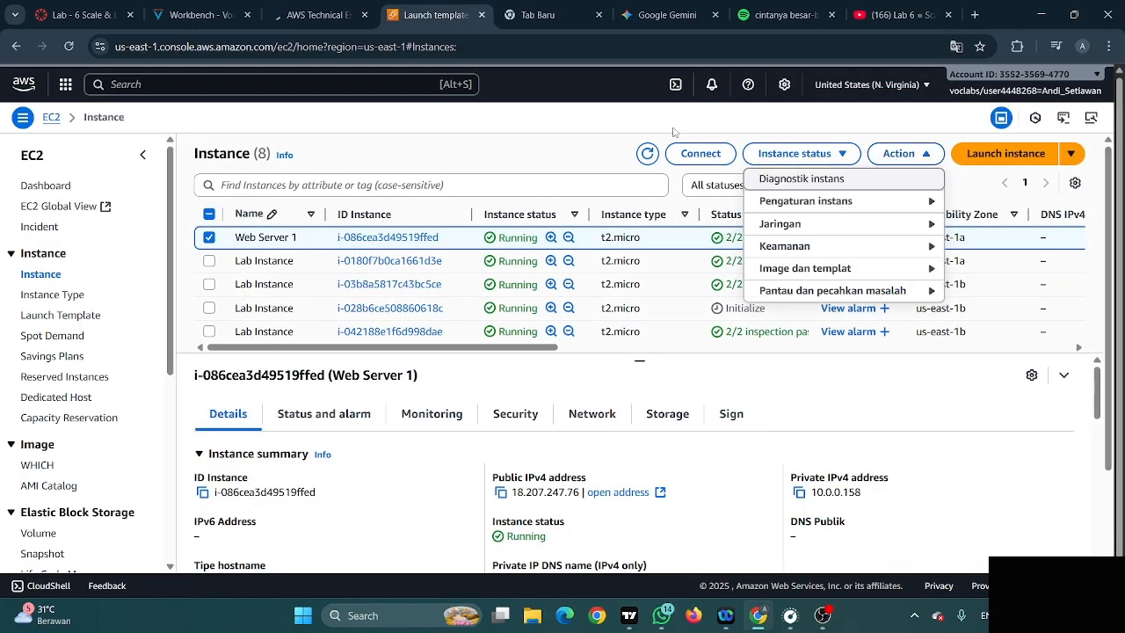
Translate the instance state options to English and terminate the Web Server 1 instance, confirming the deletion
{"action": "left_click", "coordinate": [795, 155]}
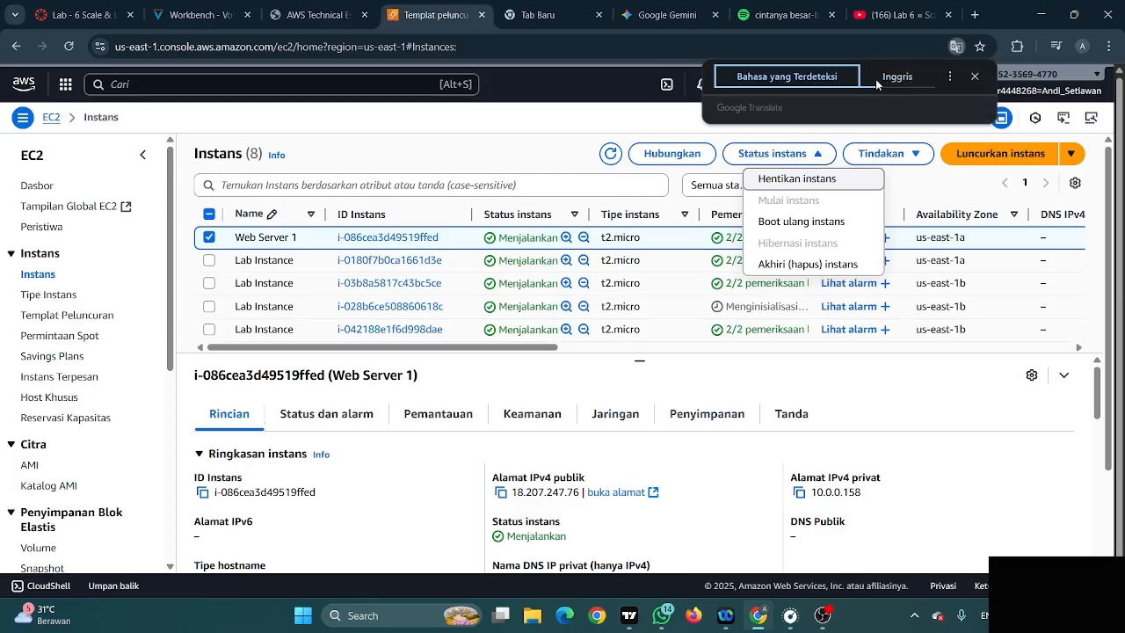
{"action": "left_click", "coordinate": [891, 79]}
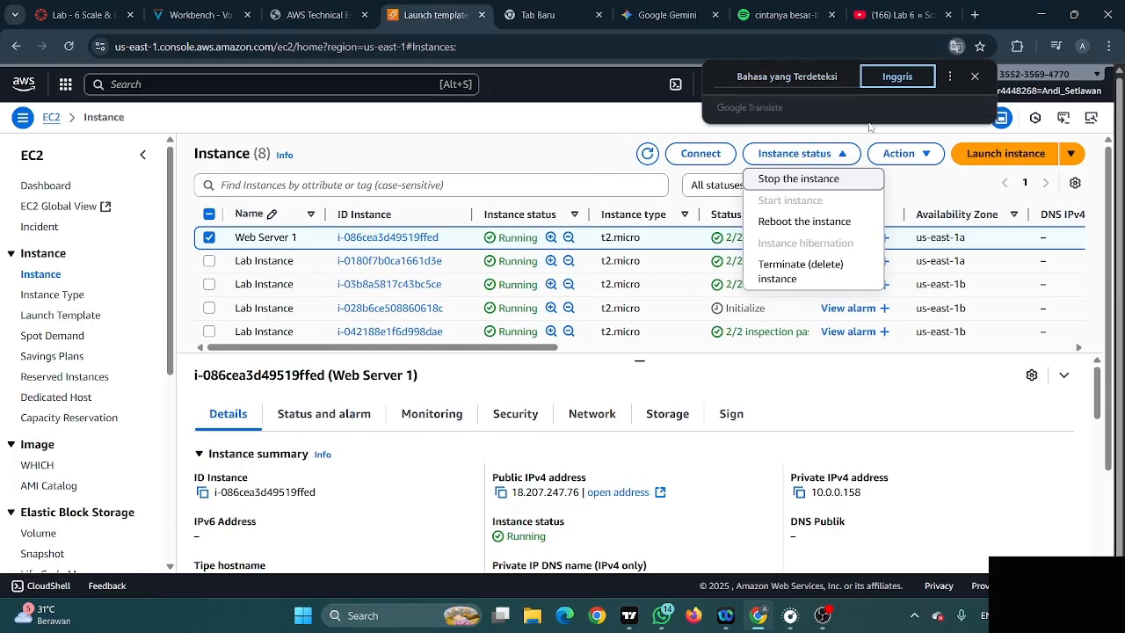
{"action": "left_click", "coordinate": [815, 275]}
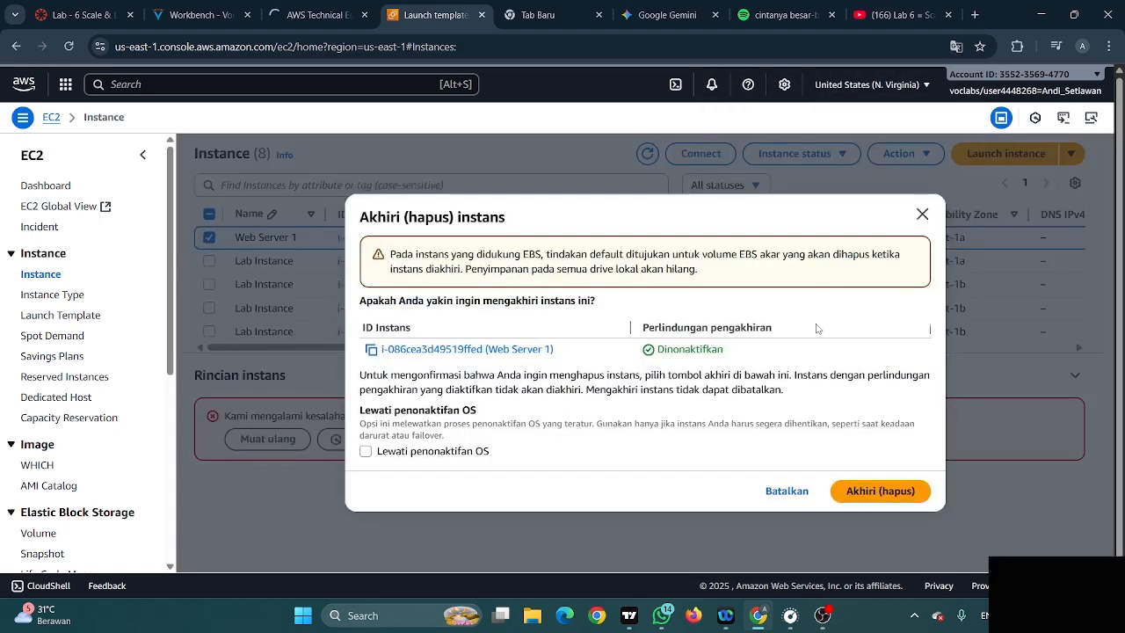
{"action": "left_click", "coordinate": [866, 491]}
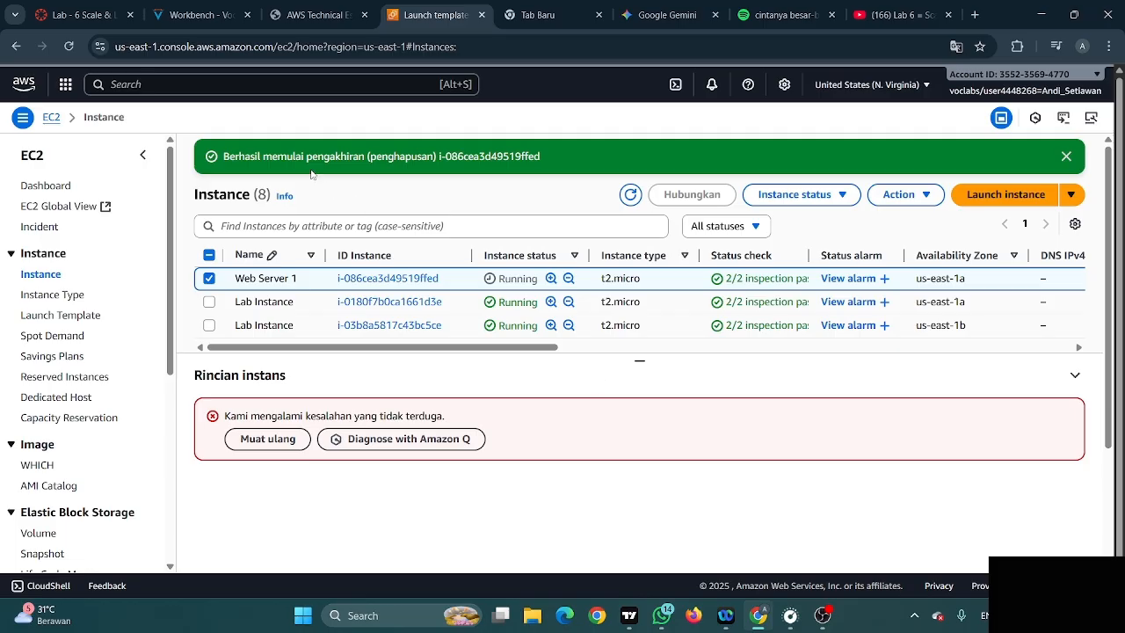
Return to the lab workbench and submit the work for grading, confirming the submission
{"action": "left_click", "coordinate": [304, 10]}
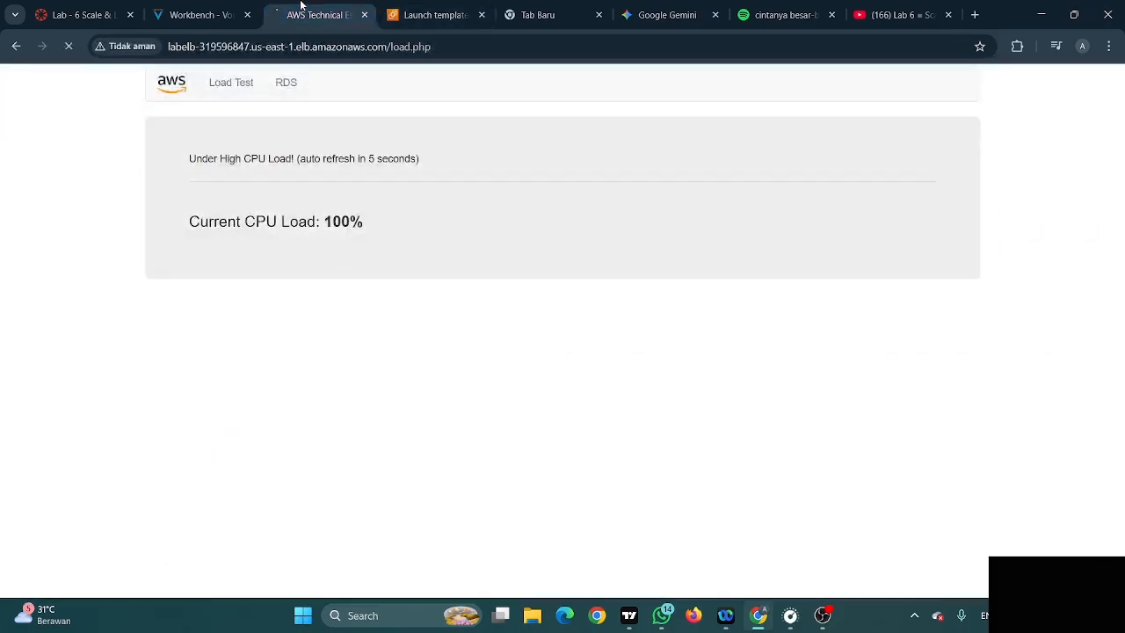
{"action": "left_click", "coordinate": [229, 6]}
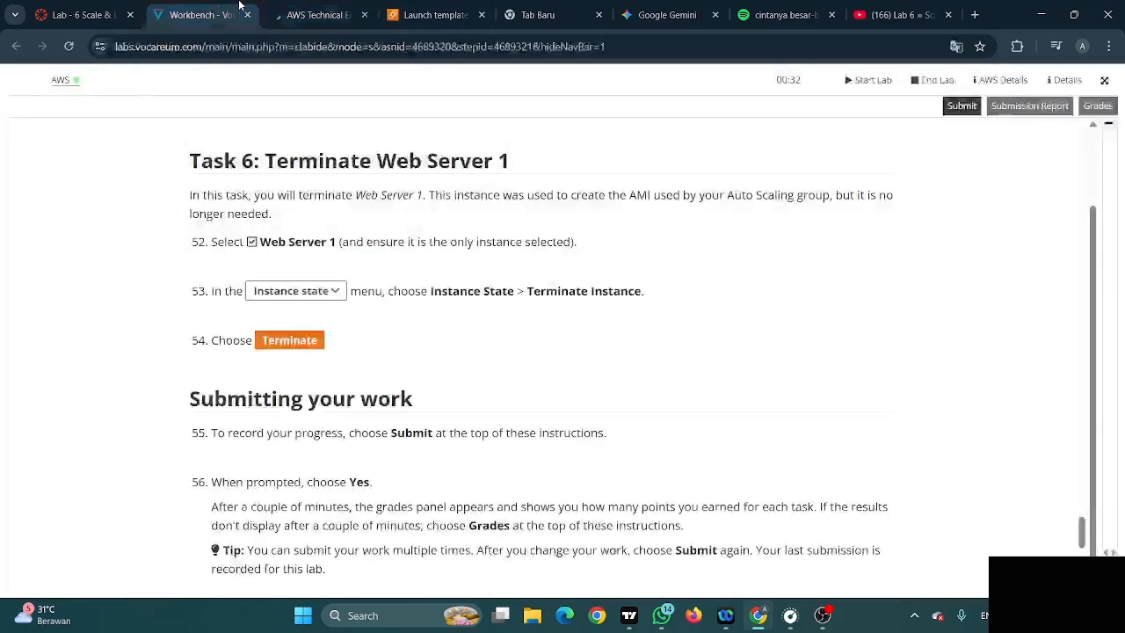
{"action": "left_click", "coordinate": [960, 106]}
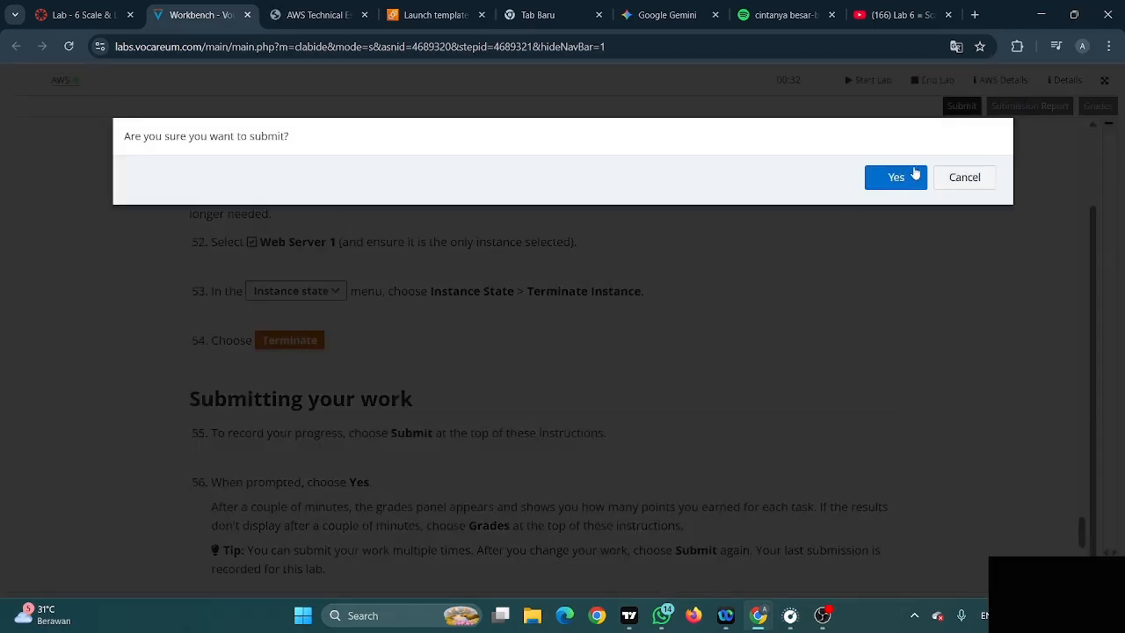
{"action": "left_click", "coordinate": [894, 181]}
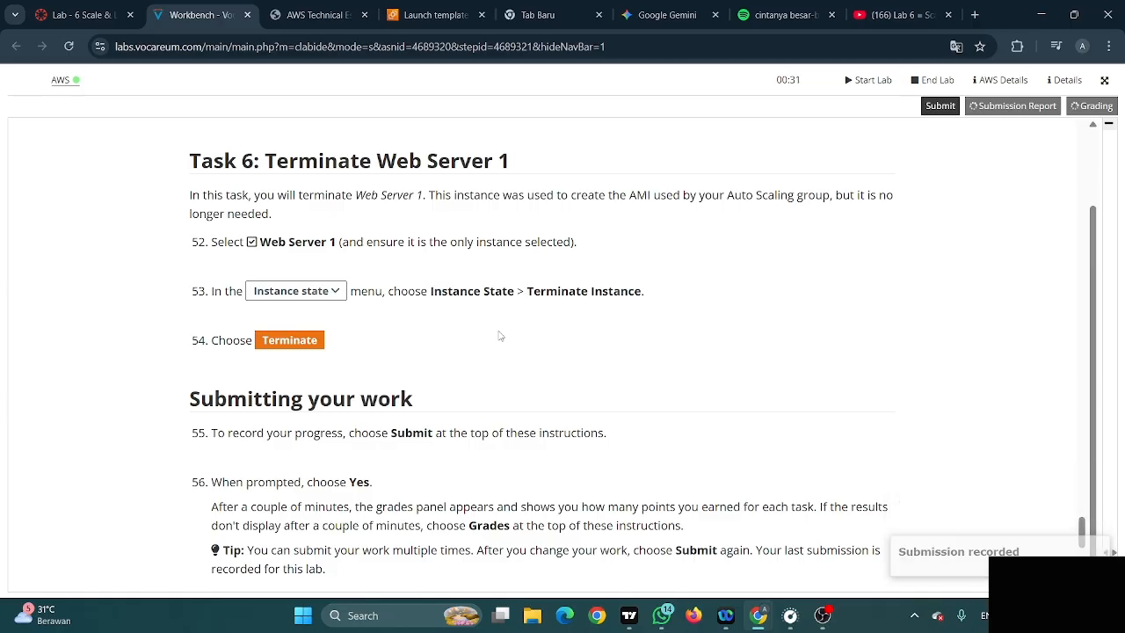
Revisit the load test page and inspect the instance state options for Web Server 1 in English in the EC2 console
{"action": "left_click", "coordinate": [302, 15]}
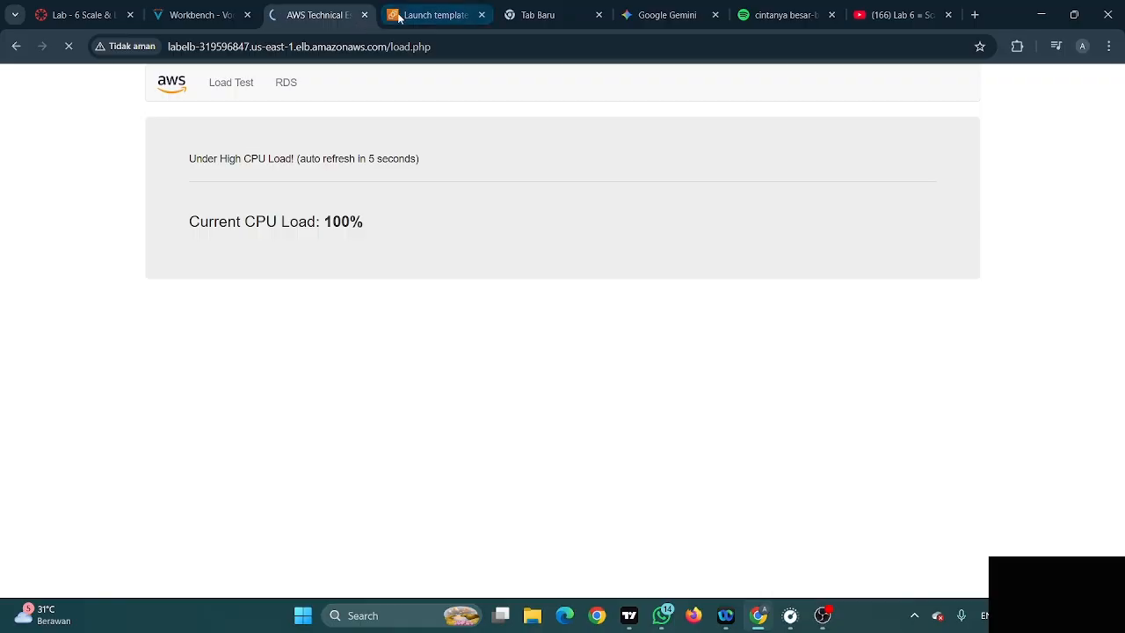
{"action": "left_click", "coordinate": [430, 15]}
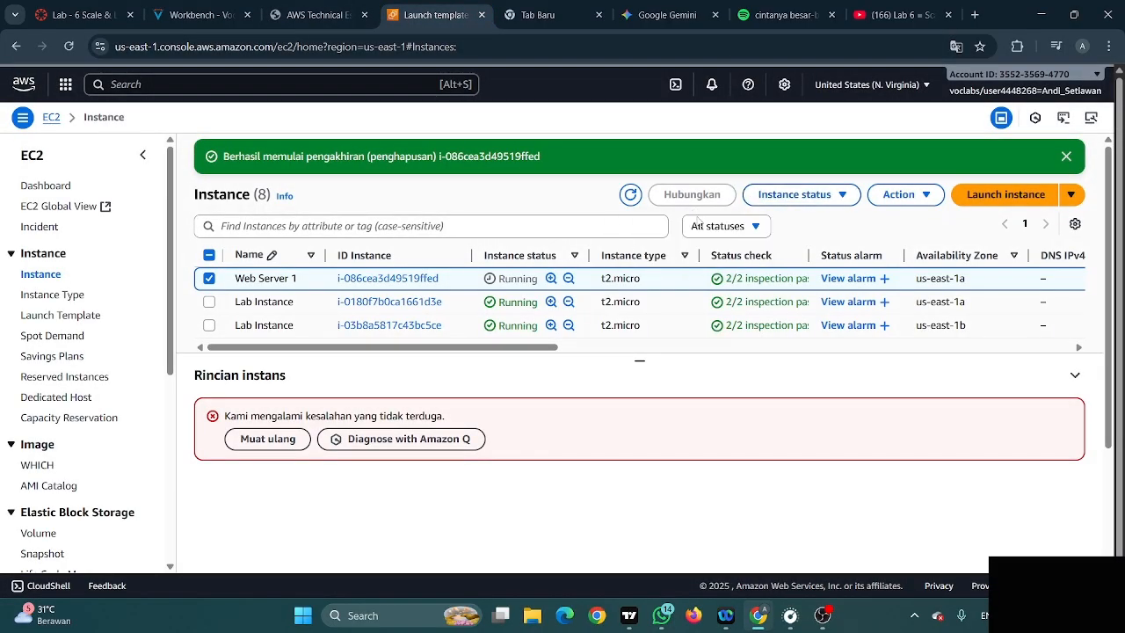
{"action": "left_click", "coordinate": [796, 195]}
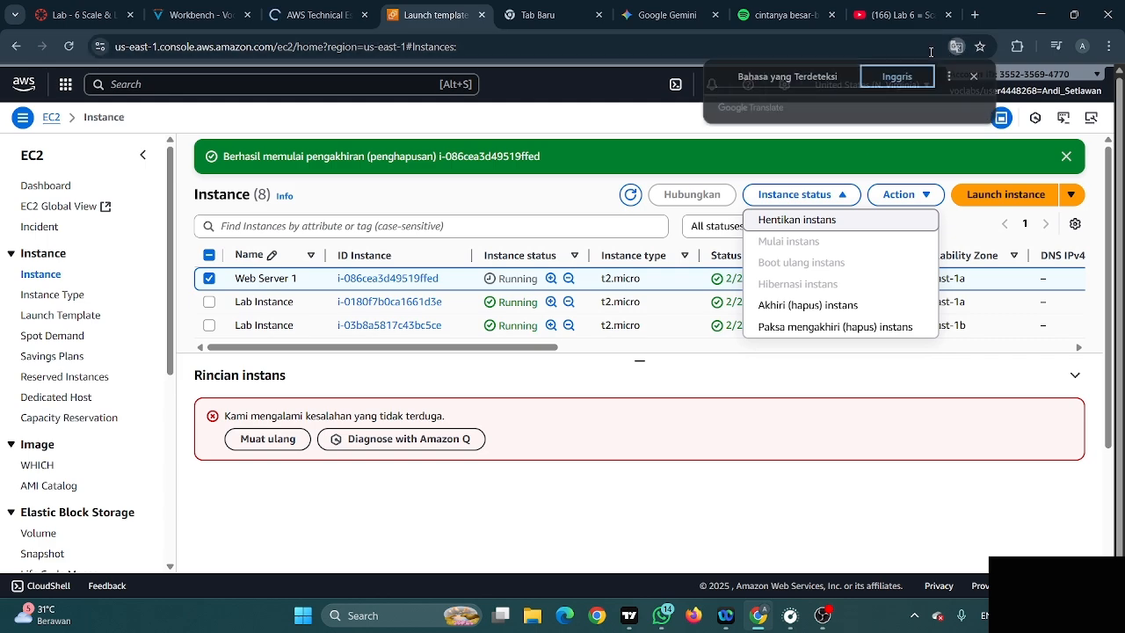
{"action": "left_click", "coordinate": [897, 76]}
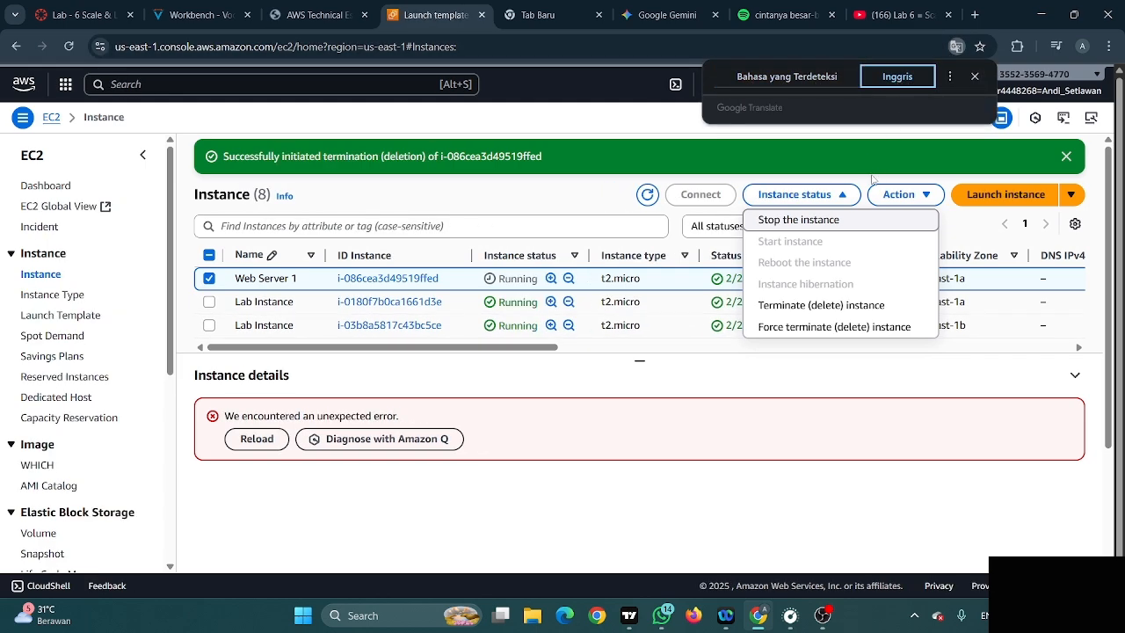
{"action": "left_click", "coordinate": [578, 203]}
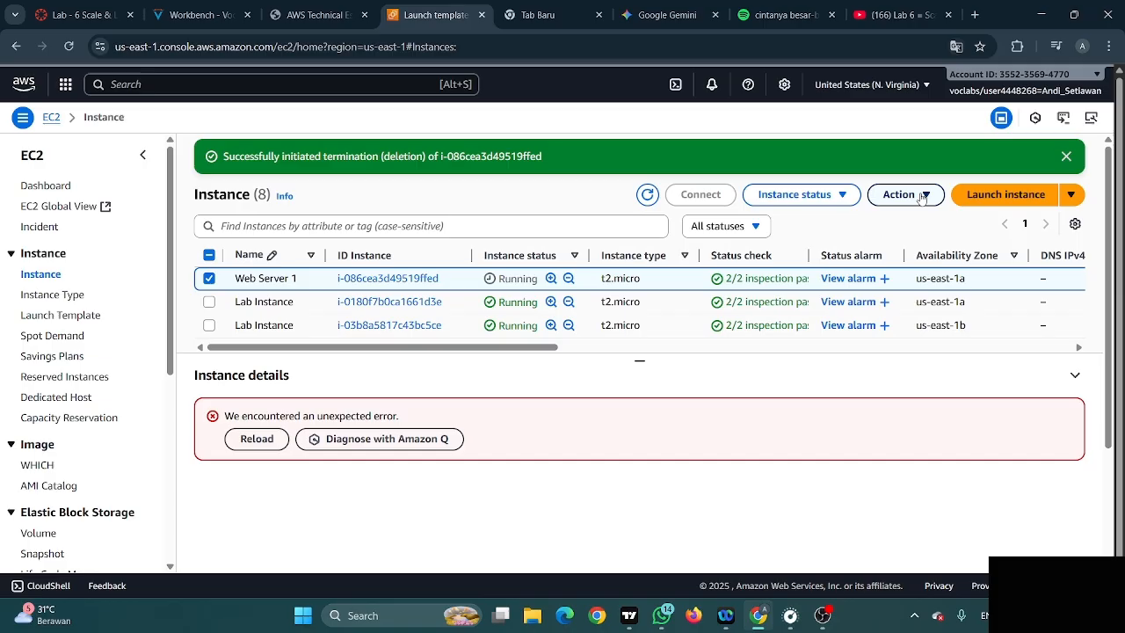
{"action": "left_click", "coordinate": [841, 195]}
Review the task scores in the workbench, focusing on Task 3a - Launch Template created, and look back through the earlier instructions
{"action": "left_click", "coordinate": [191, 14]}
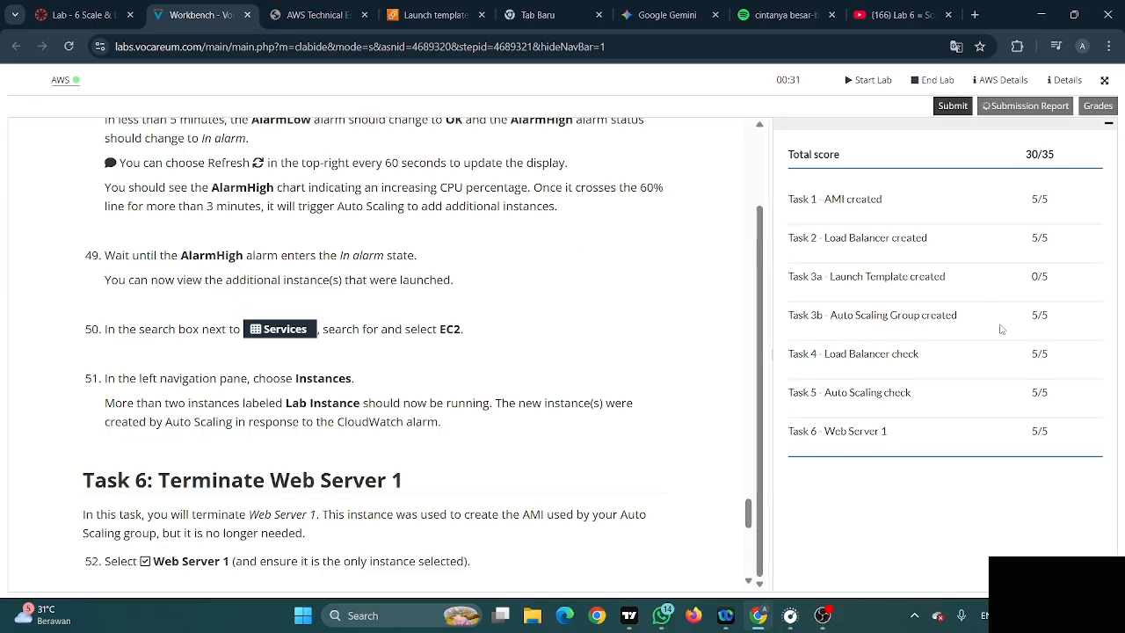
{"action": "left_click_drag", "start_coordinate": [1085, 419], "coordinate": [1032, 253]}
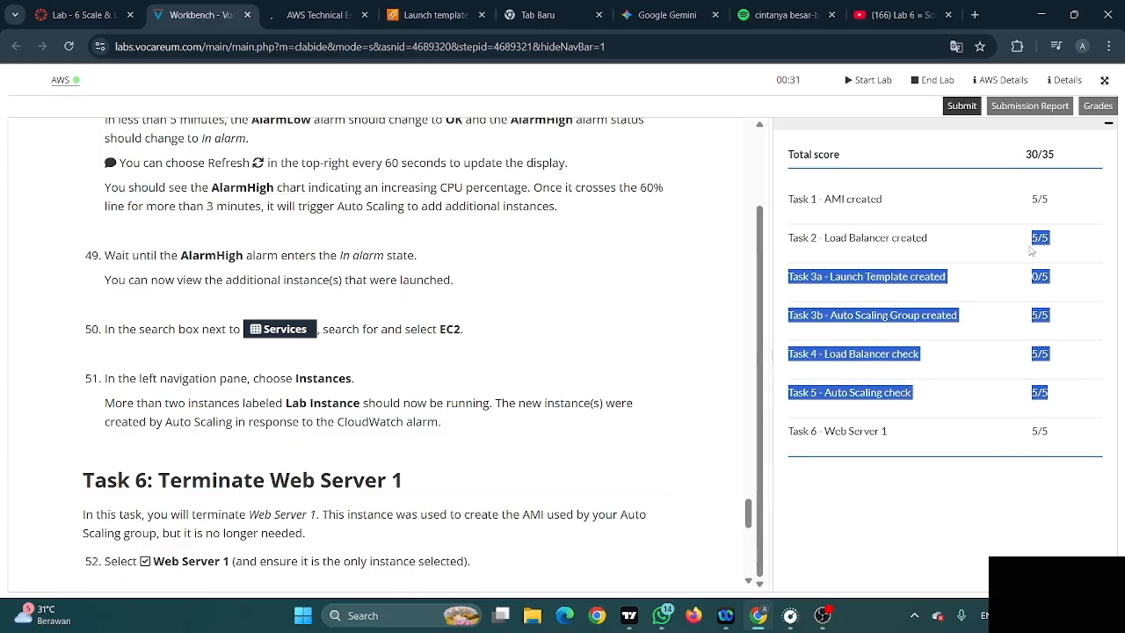
{"action": "left_click_drag", "start_coordinate": [1054, 291], "coordinate": [841, 282]}
{"action": "left_click", "coordinate": [699, 284]}
{"action": "scroll", "coordinate": [527, 257], "scroll_direction": "up", "scroll_amount": 10}
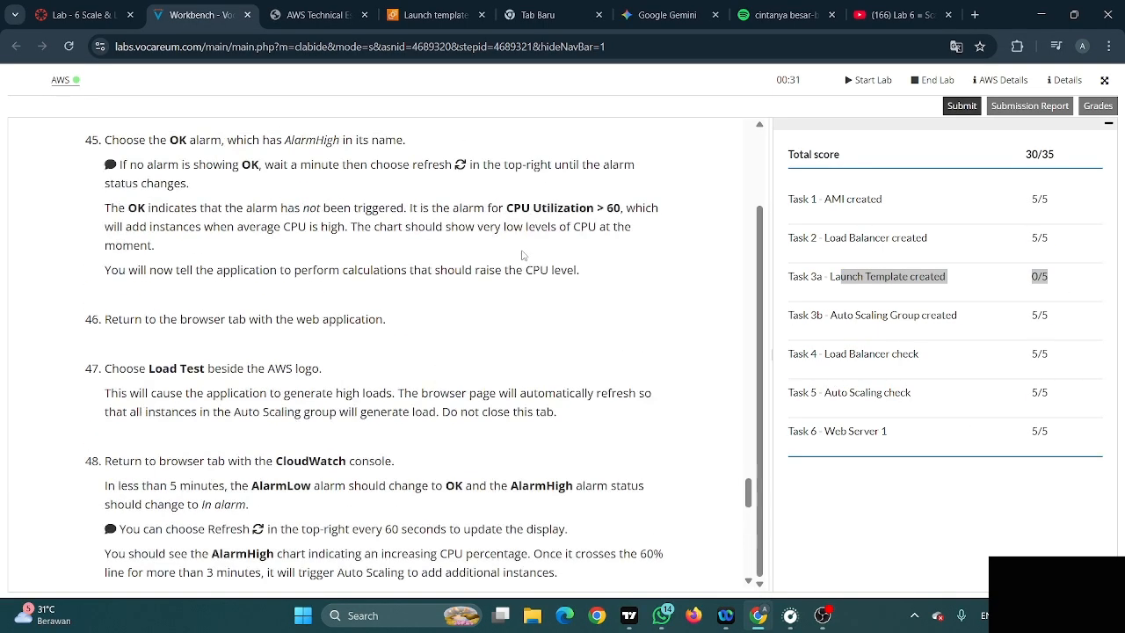
{"action": "scroll", "coordinate": [530, 262], "scroll_direction": "up", "scroll_amount": 15}
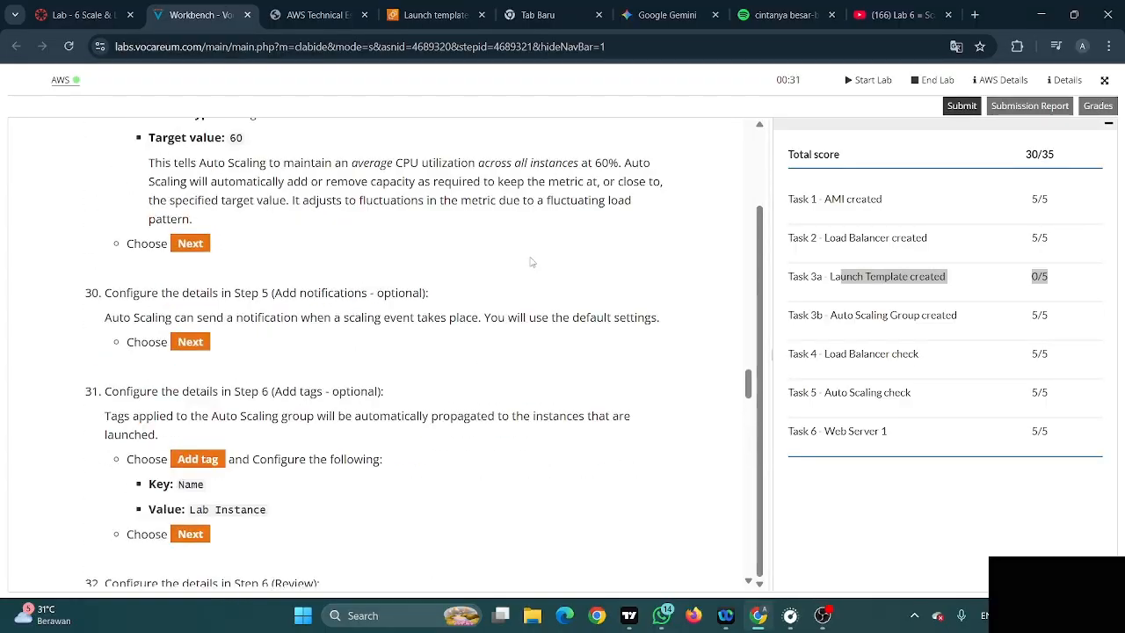
Review the Task 3 launch template instructions, focusing on the Advanced details and Detailed CloudWatch monitoring settings in item 23
{"action": "scroll", "coordinate": [530, 262], "scroll_direction": "up", "scroll_amount": 20}
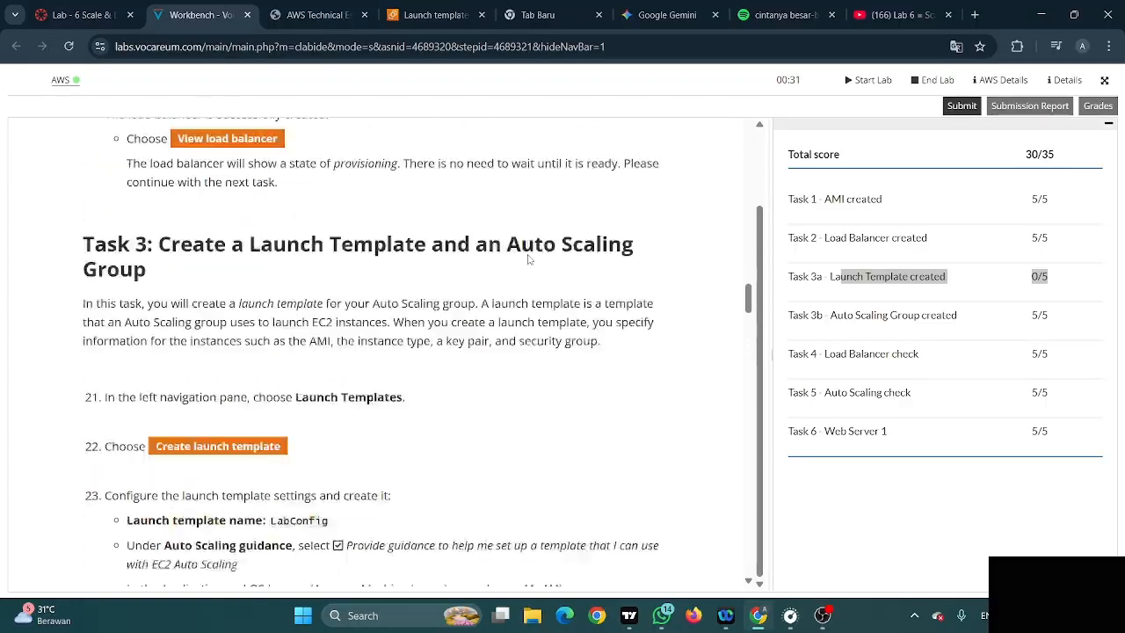
{"action": "scroll", "coordinate": [528, 258], "scroll_direction": "down", "scroll_amount": 5}
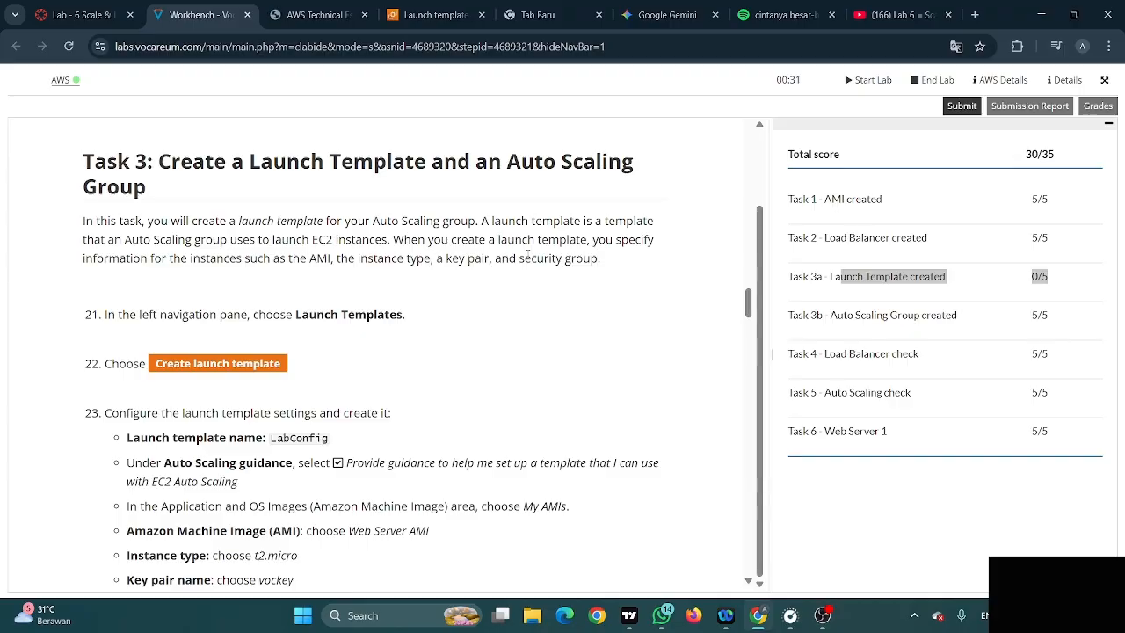
{"action": "scroll", "coordinate": [396, 186], "scroll_direction": "down", "scroll_amount": 1}
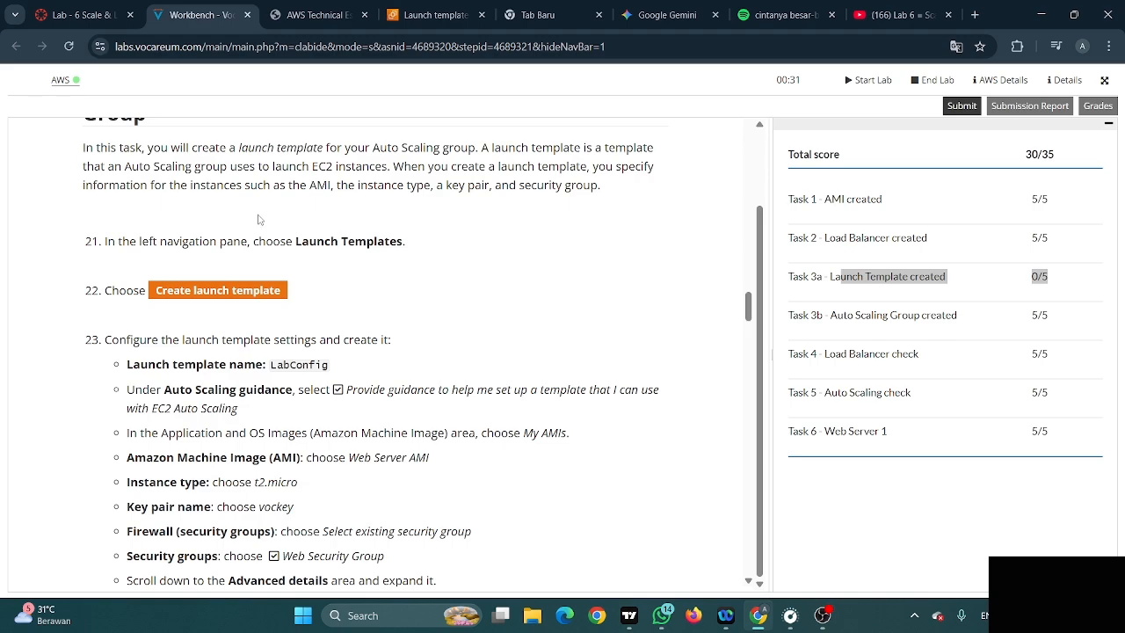
{"action": "scroll", "coordinate": [366, 292], "scroll_direction": "down", "scroll_amount": 2}
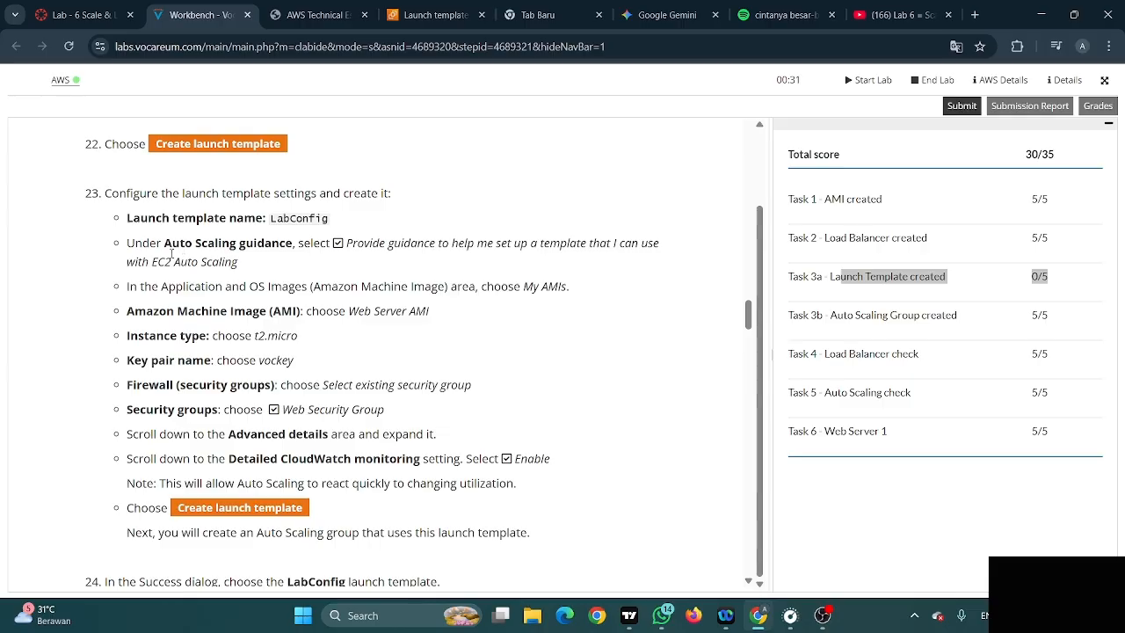
{"action": "scroll", "coordinate": [171, 253], "scroll_direction": "up", "scroll_amount": 1}
{"action": "scroll", "coordinate": [230, 406], "scroll_direction": "down", "scroll_amount": 1}
{"action": "scroll", "coordinate": [163, 454], "scroll_direction": "down", "scroll_amount": 1}
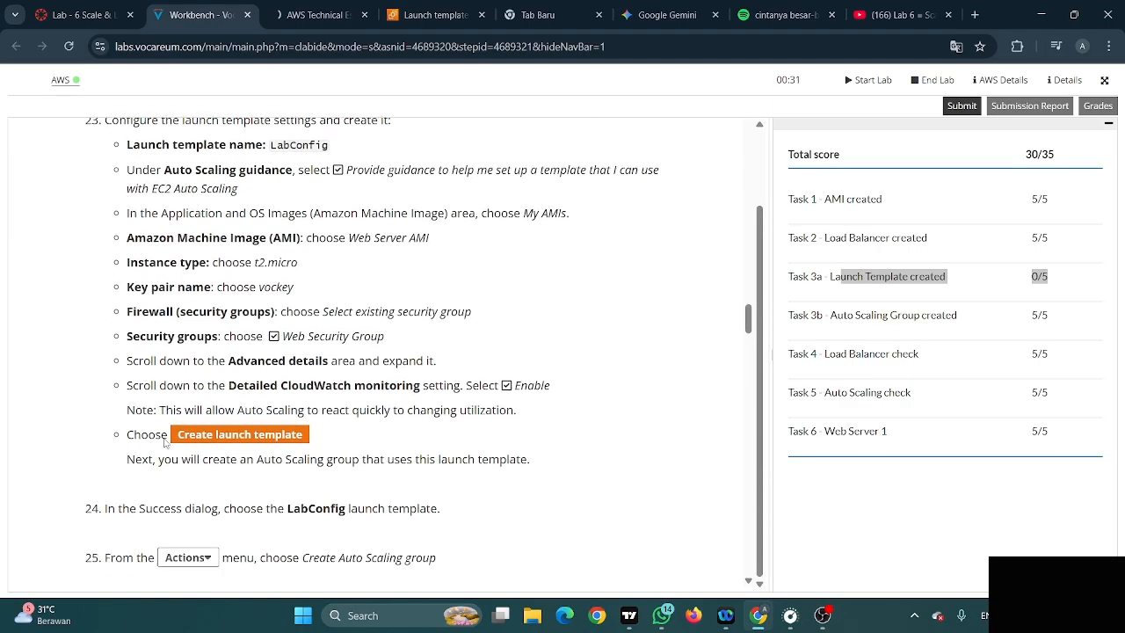
{"action": "left_click_drag", "start_coordinate": [128, 384], "coordinate": [585, 409]}
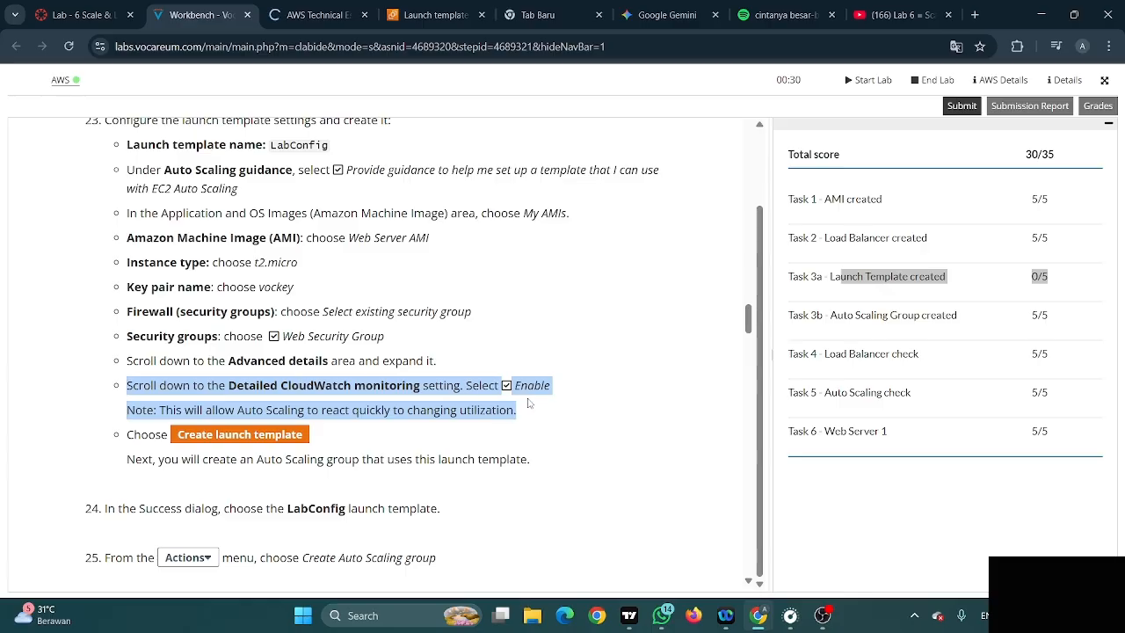
{"action": "scroll", "coordinate": [413, 380], "scroll_direction": "down", "scroll_amount": 2}
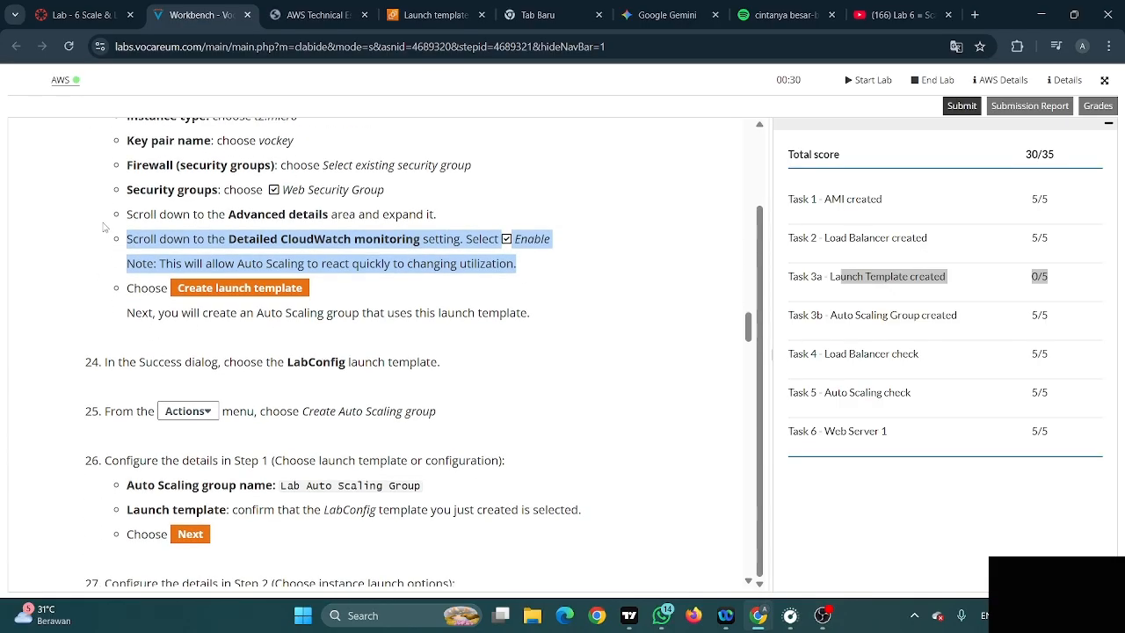
{"action": "left_click_drag", "start_coordinate": [103, 227], "coordinate": [592, 296]}
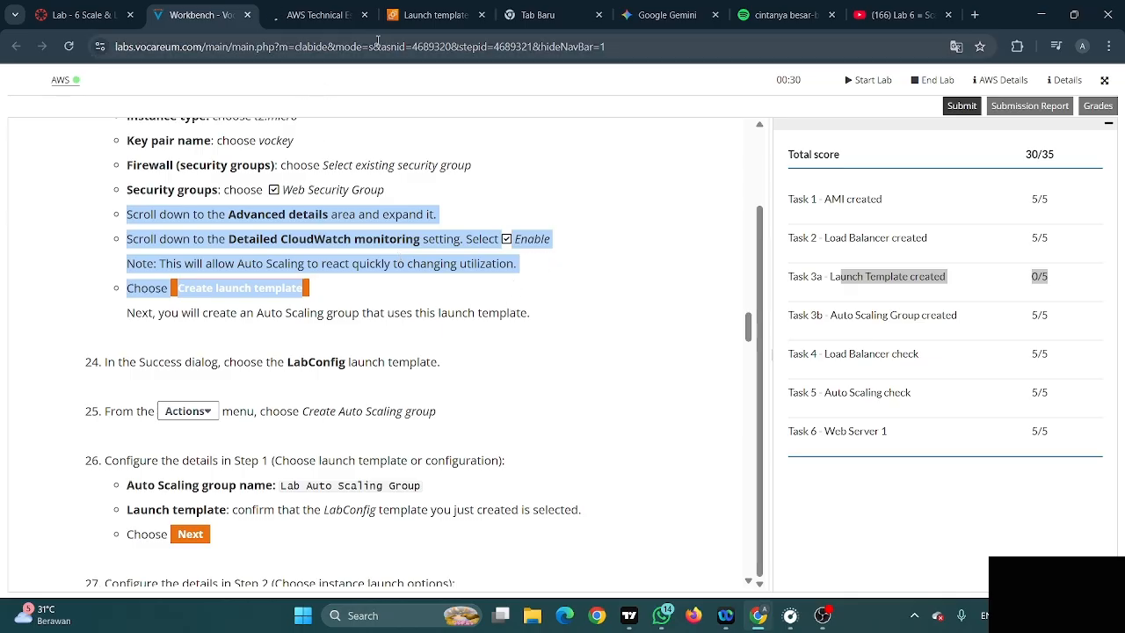
Switch to the EC2 console, open the launch templates list and start creating a new launch template
{"action": "left_click", "coordinate": [431, 15]}
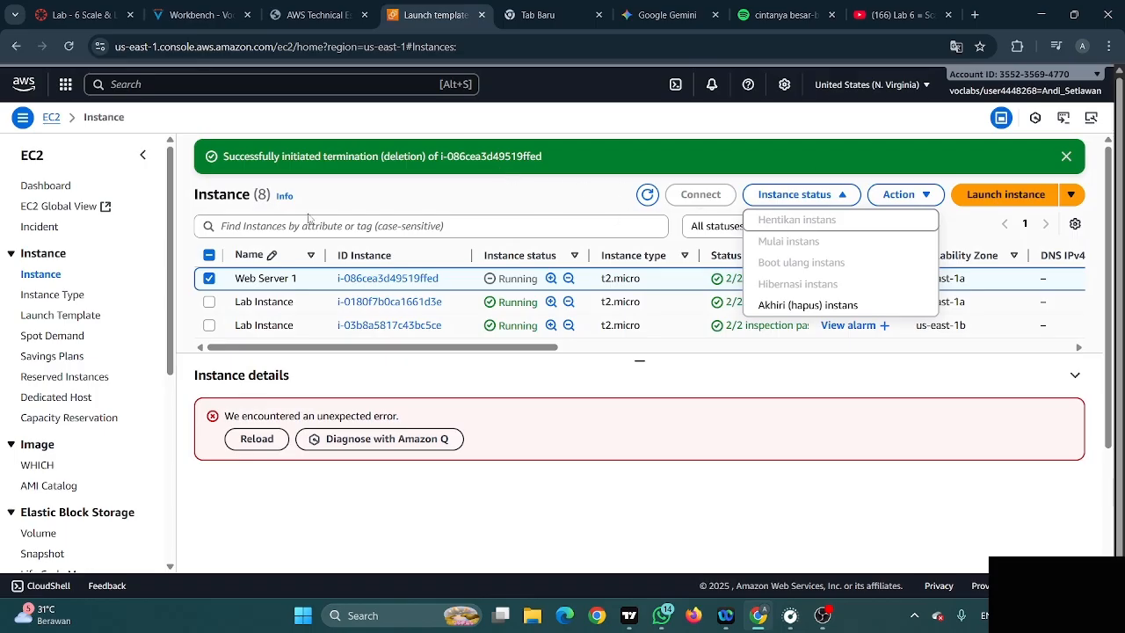
{"action": "left_click", "coordinate": [70, 316]}
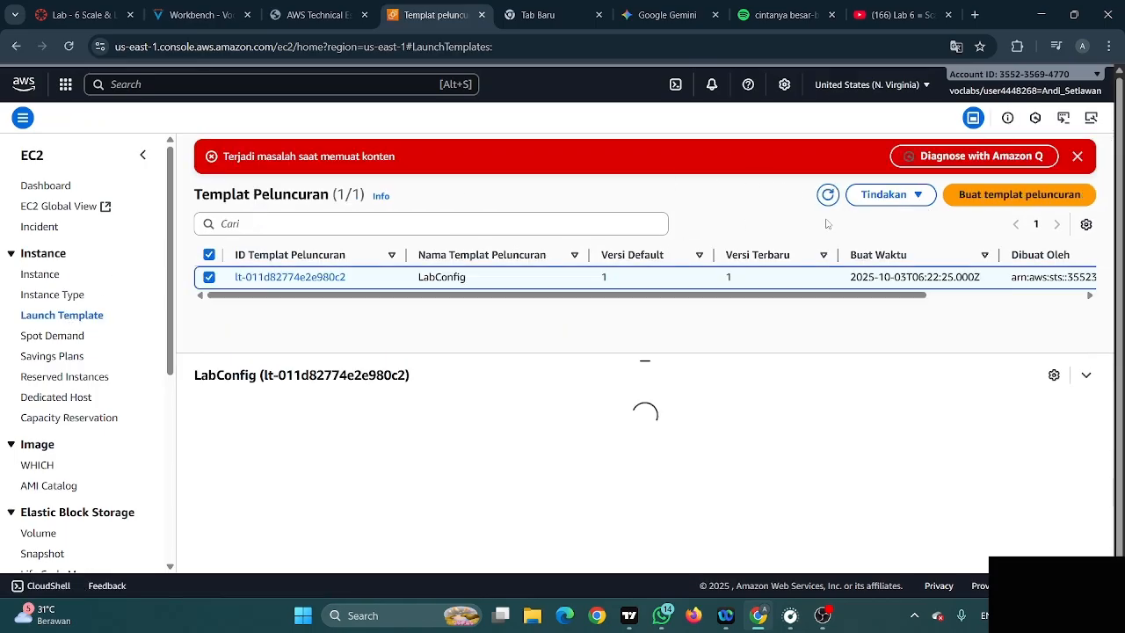
{"action": "left_click", "coordinate": [994, 201]}
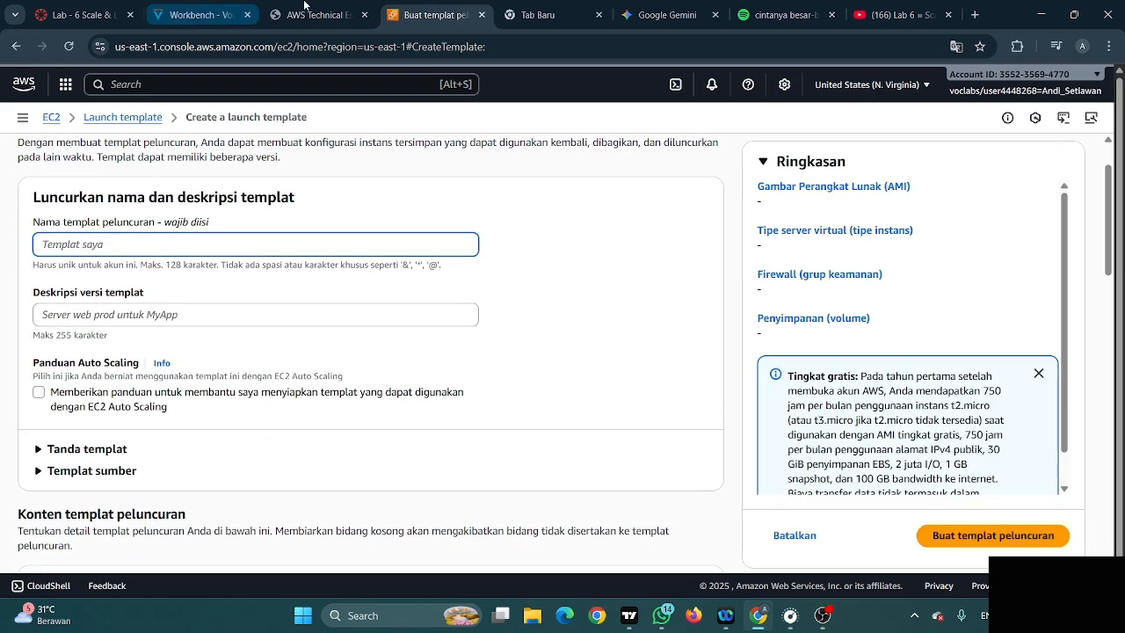
Copy the launch template name LabConfig from the lab instructions and bring the EC2 console tab next to the workbench tab
{"action": "left_click", "coordinate": [209, 15]}
{"action": "scroll", "coordinate": [335, 272], "scroll_direction": "up", "scroll_amount": 3}
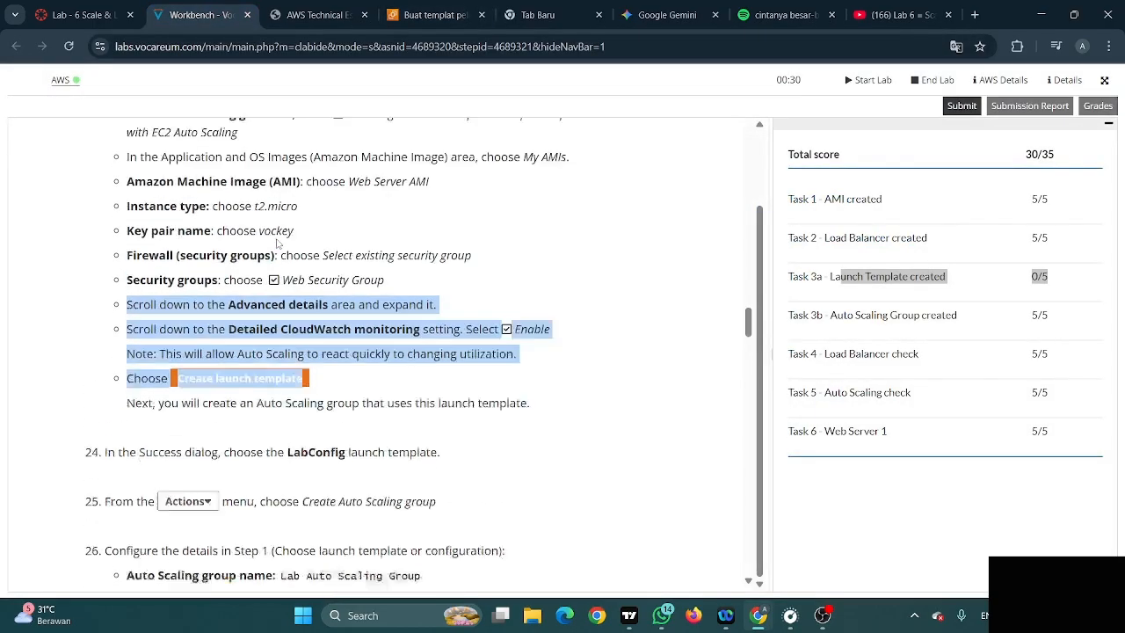
{"action": "left_click", "coordinate": [334, 272]}
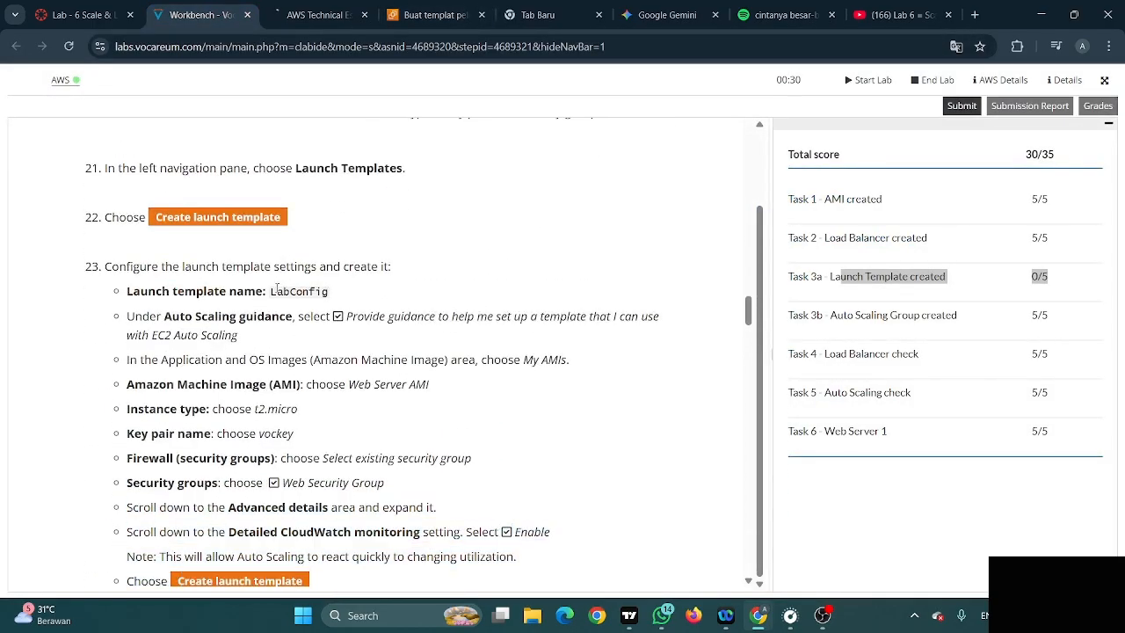
{"action": "left_click_drag", "start_coordinate": [267, 291], "coordinate": [391, 295]}
{"action": "key", "text": "ctrl+c"}
{"action": "left_click", "coordinate": [322, 7]}
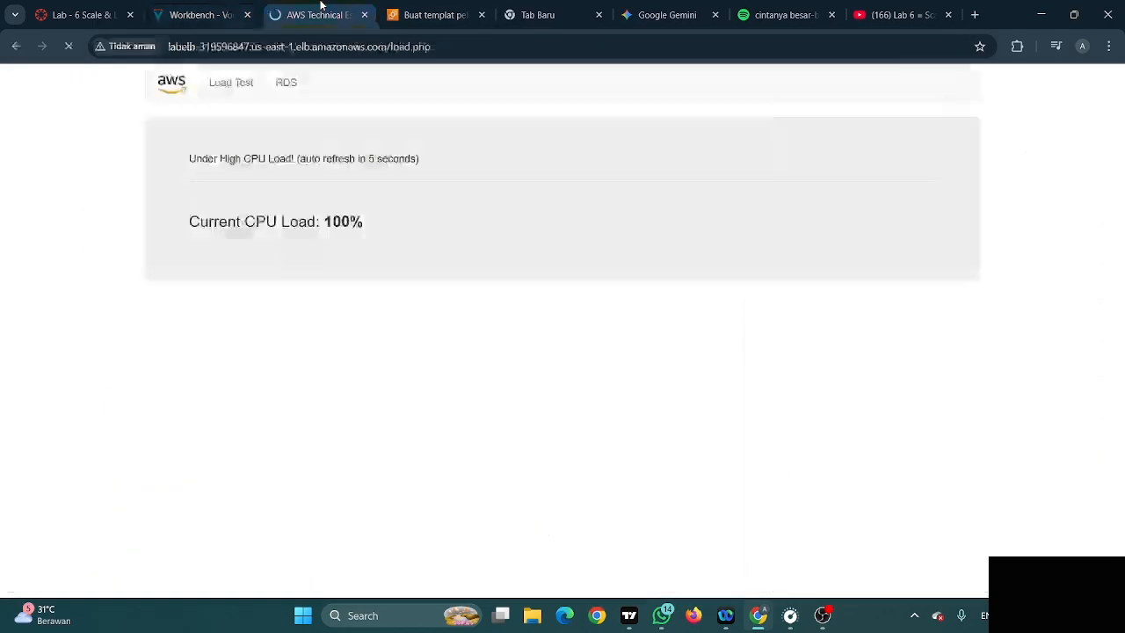
{"action": "left_click_drag", "start_coordinate": [322, 7], "coordinate": [457, 12]}
{"action": "left_click", "coordinate": [320, 16]}
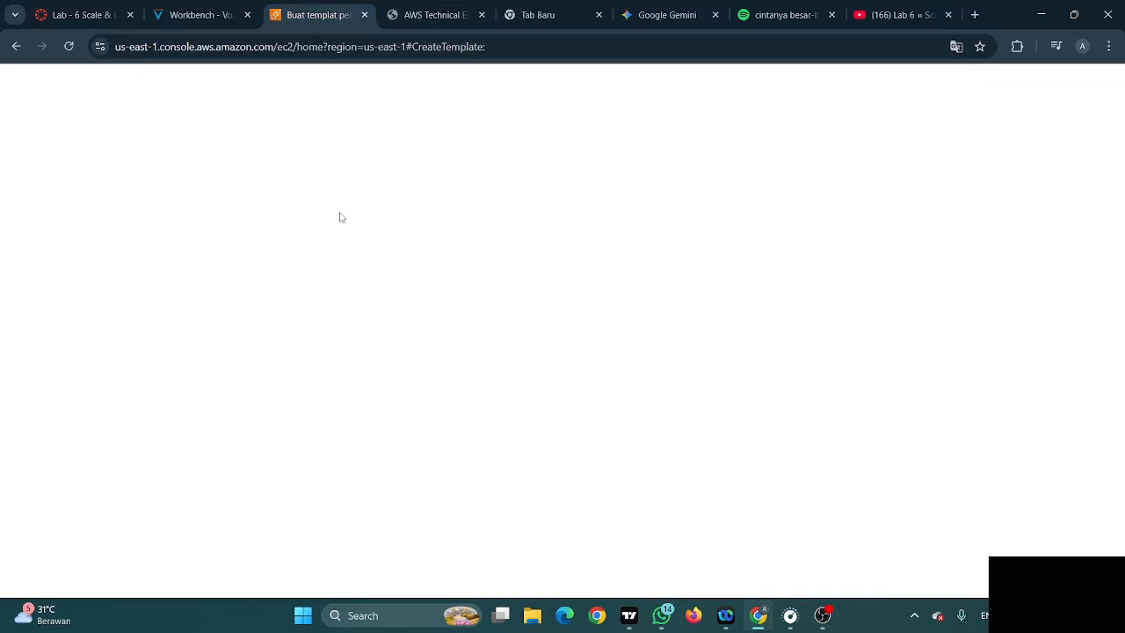
Name the launch template LabConfig and enable the Auto Scaling guidance option, following the lab instructions
{"action": "scroll", "coordinate": [301, 245], "scroll_direction": "up", "scroll_amount": 4}
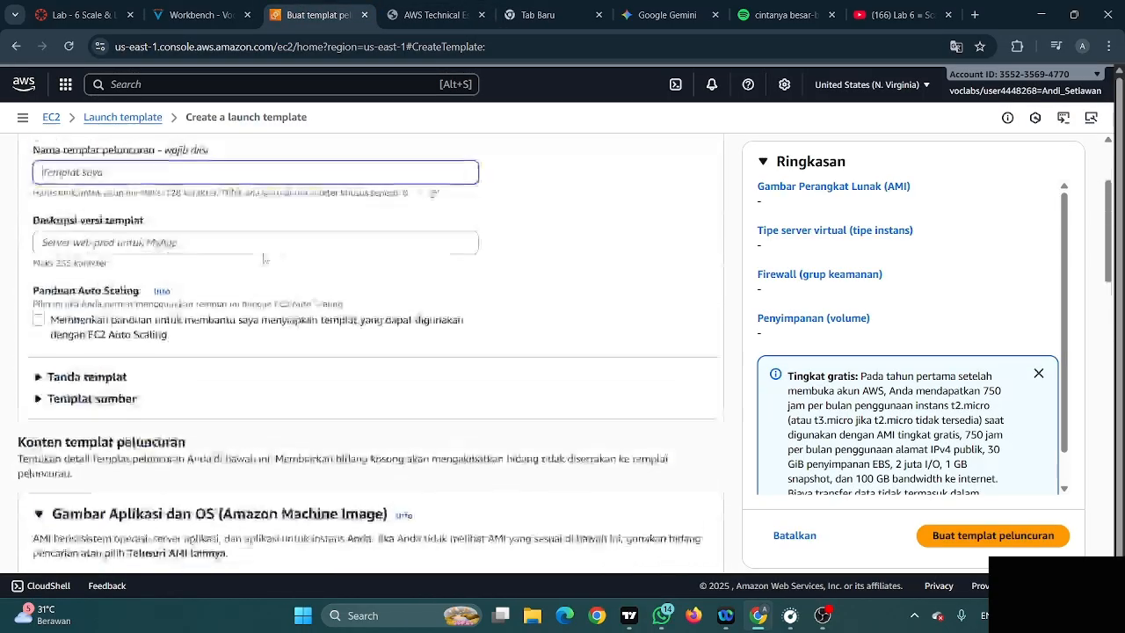
{"action": "key", "text": "ctrl+v"}
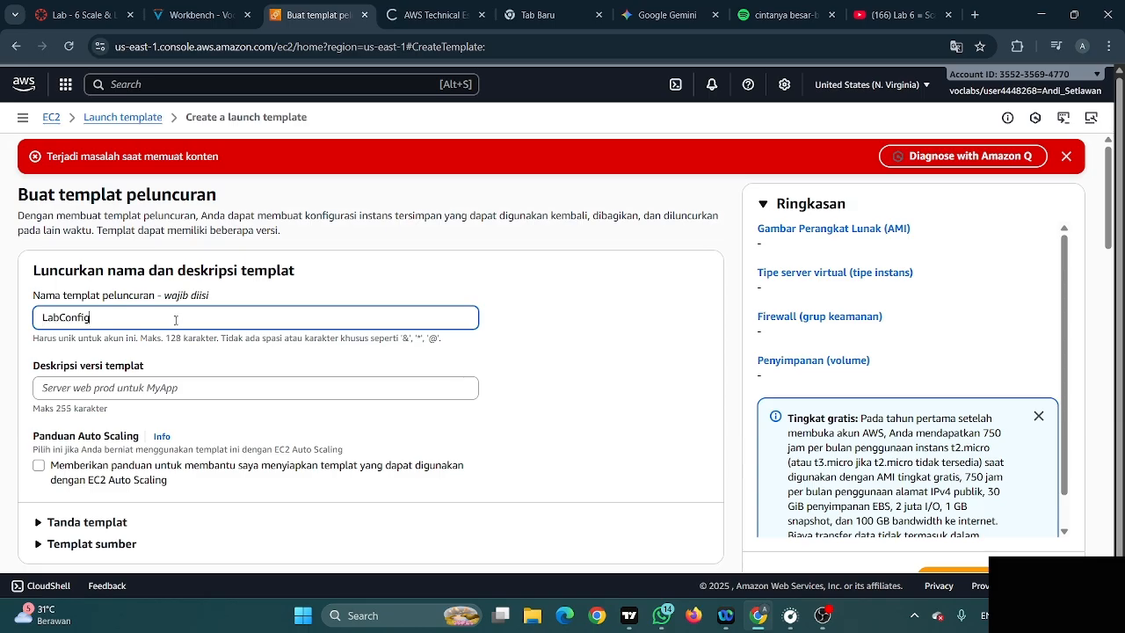
{"action": "scroll", "coordinate": [184, 310], "scroll_direction": "down", "scroll_amount": 1}
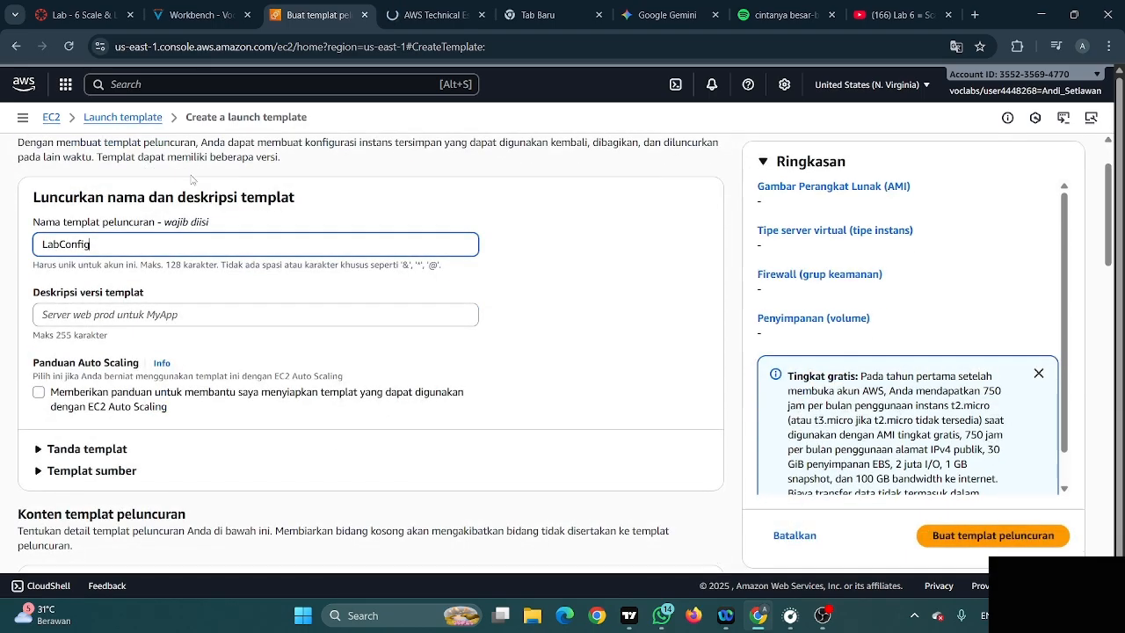
{"action": "left_click", "coordinate": [191, 6]}
{"action": "scroll", "coordinate": [261, 213], "scroll_direction": "down", "scroll_amount": 2}
{"action": "scroll", "coordinate": [308, 194], "scroll_direction": "down", "scroll_amount": 1}
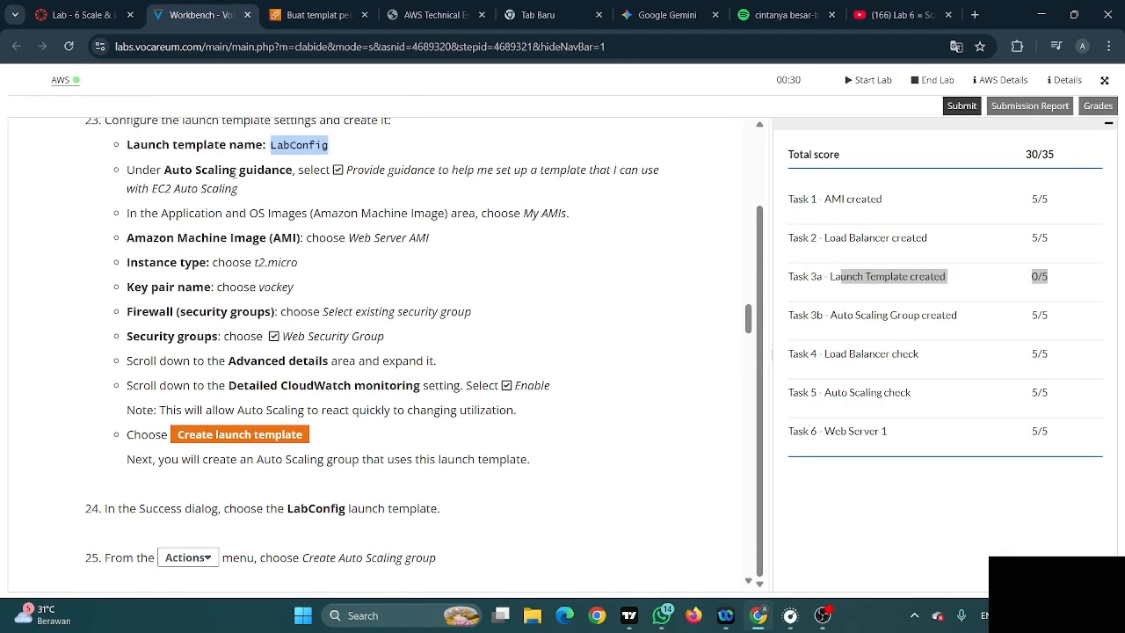
{"action": "left_click", "coordinate": [316, 15]}
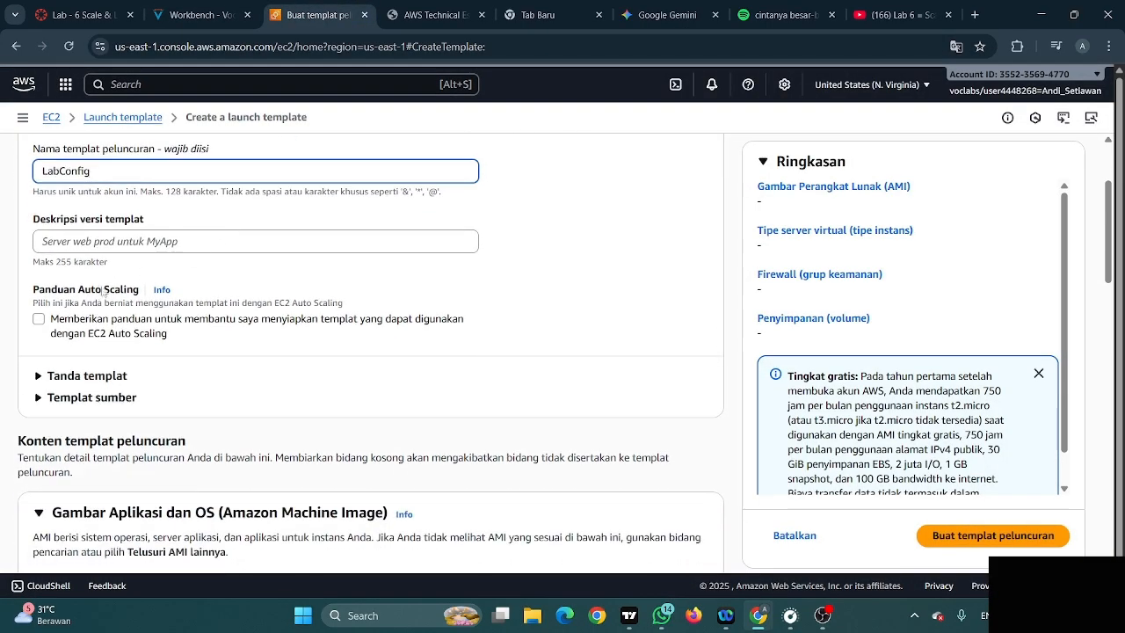
{"action": "left_click", "coordinate": [39, 320]}
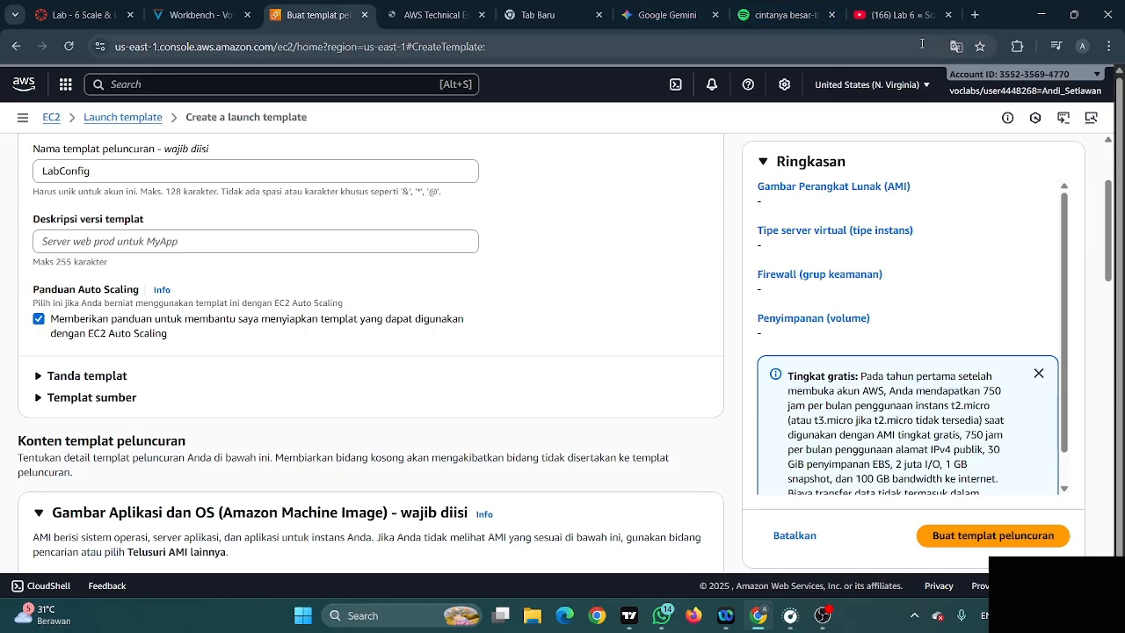
Translate the launch template form to English and try to show the AMIs owned by the account
{"action": "left_click", "coordinate": [956, 46]}
{"action": "left_click", "coordinate": [886, 77]}
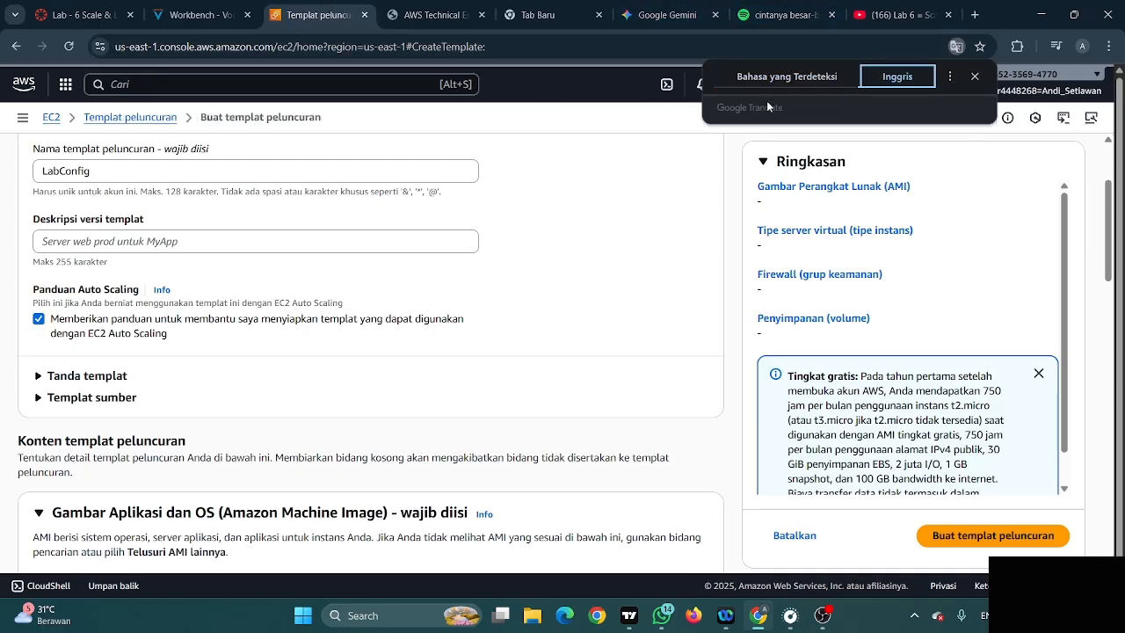
{"action": "scroll", "coordinate": [340, 219], "scroll_direction": "down", "scroll_amount": 4}
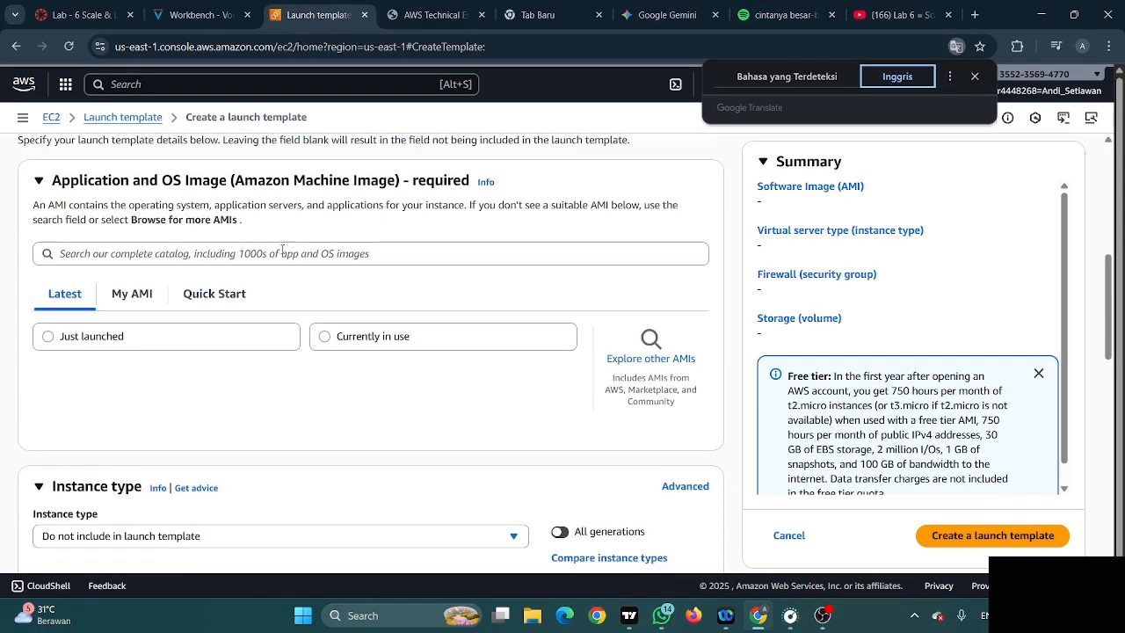
{"action": "left_click", "coordinate": [146, 233]}
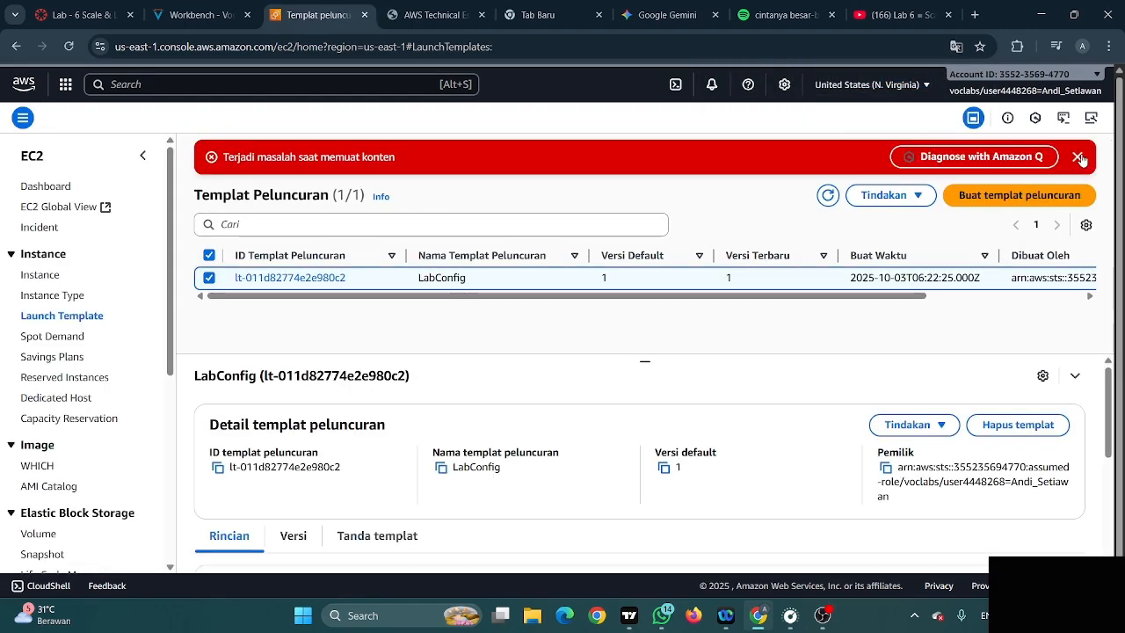
Dismiss the error and restart the launch template creation with the name LabConfig and the Auto Scaling guidance option enabled
{"action": "left_click", "coordinate": [1077, 157]}
{"action": "left_click", "coordinate": [1072, 161]}
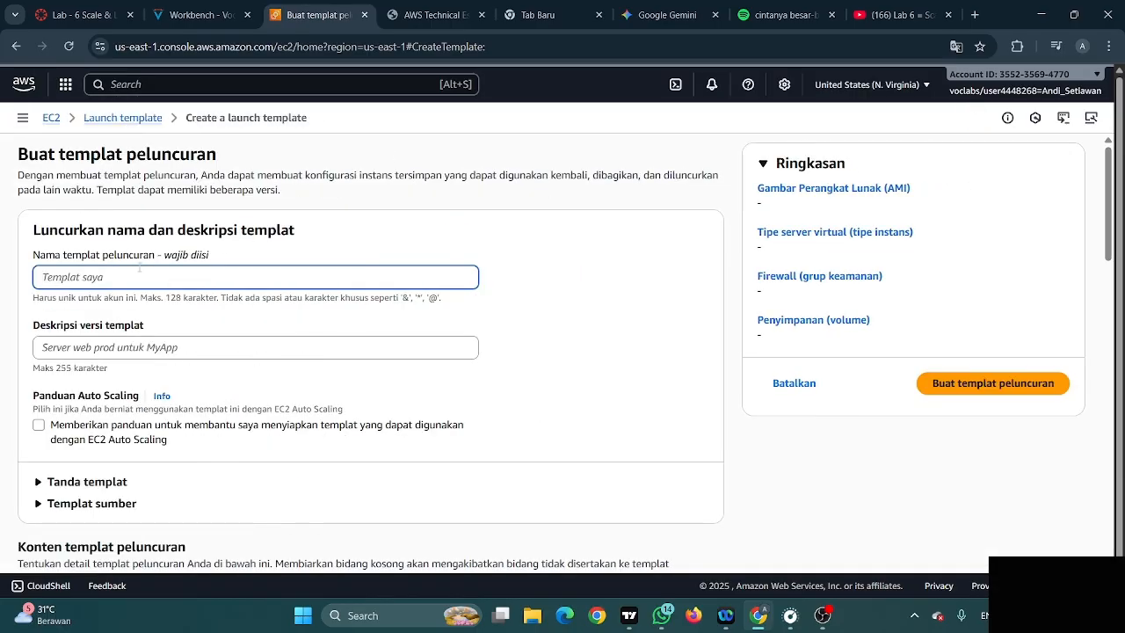
{"action": "key", "text": "ctrl+v"}
{"action": "scroll", "coordinate": [97, 246], "scroll_direction": "down", "scroll_amount": 3}
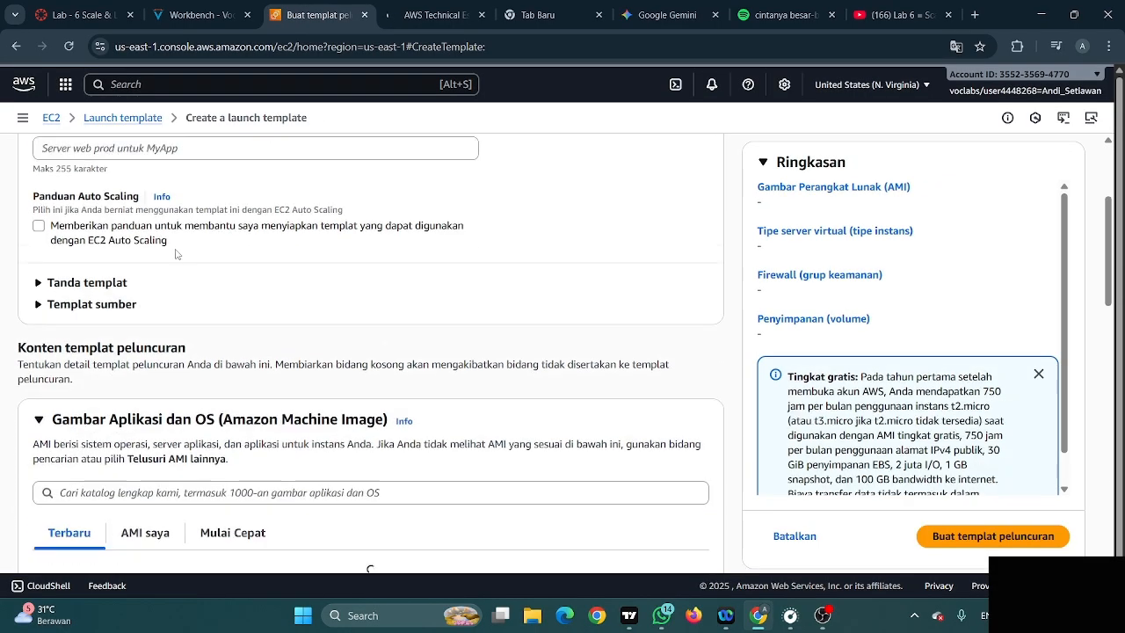
{"action": "left_click", "coordinate": [55, 208]}
{"action": "scroll", "coordinate": [54, 211], "scroll_direction": "down", "scroll_amount": 2}
{"action": "scroll", "coordinate": [70, 215], "scroll_direction": "up", "scroll_amount": 1}
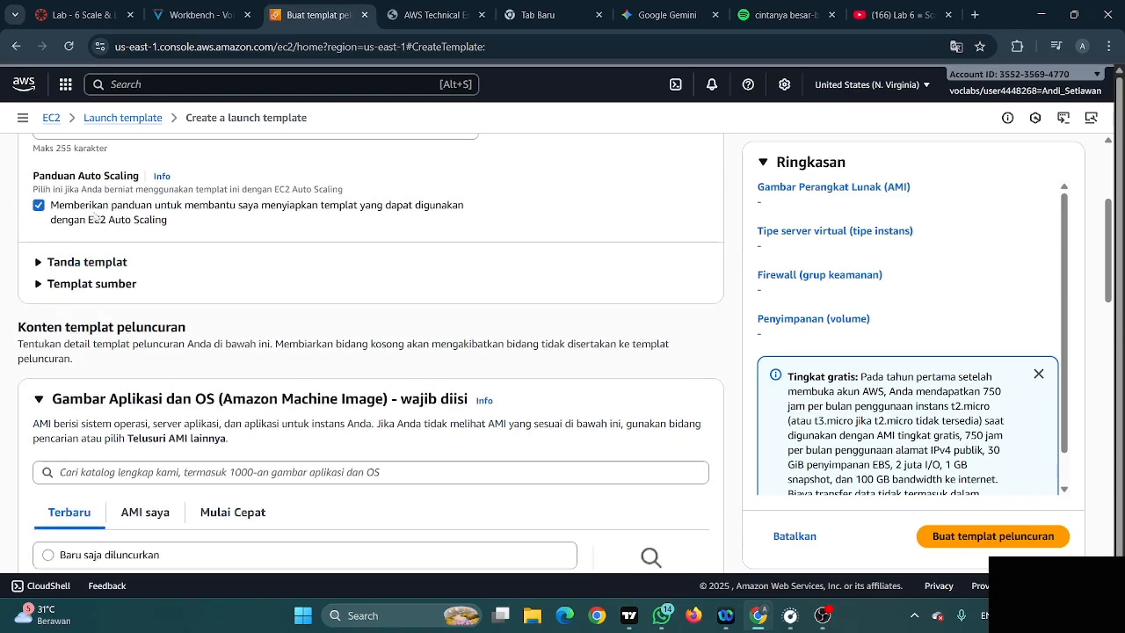
Show the account's own AMIs as the source for the template's application and OS image
{"action": "scroll", "coordinate": [97, 217], "scroll_direction": "down", "scroll_amount": 1}
{"action": "left_click", "coordinate": [149, 367]}
{"action": "scroll", "coordinate": [289, 315], "scroll_direction": "down", "scroll_amount": 2}
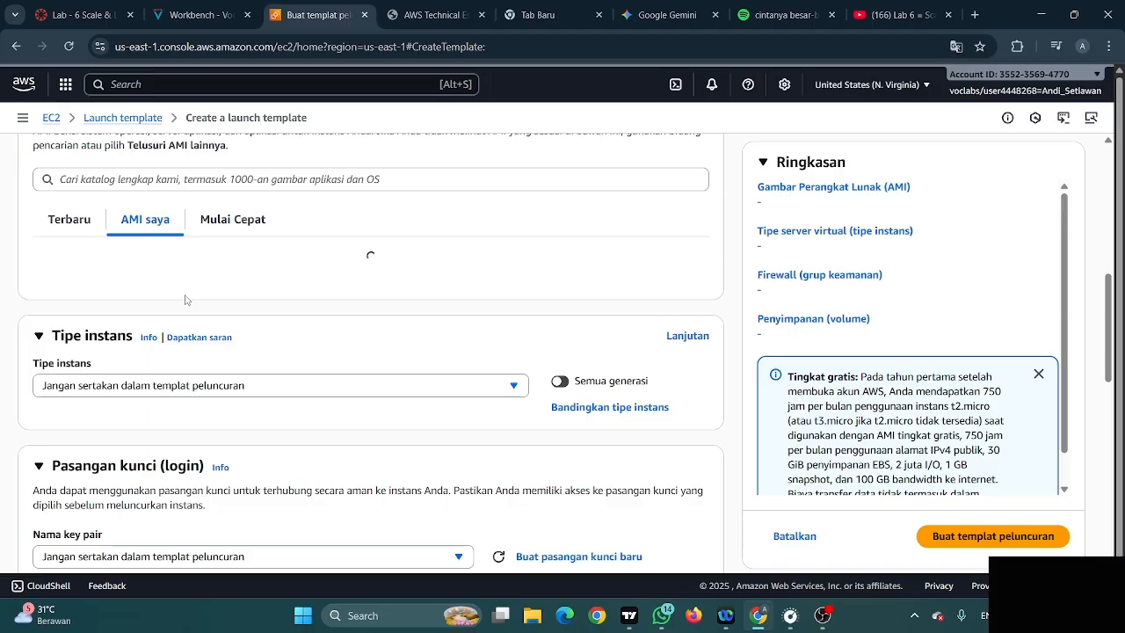
{"action": "scroll", "coordinate": [187, 298], "scroll_direction": "up", "scroll_amount": 1}
{"action": "scroll", "coordinate": [189, 299], "scroll_direction": "down", "scroll_amount": 1}
{"action": "scroll", "coordinate": [189, 299], "scroll_direction": "up", "scroll_amount": 1}
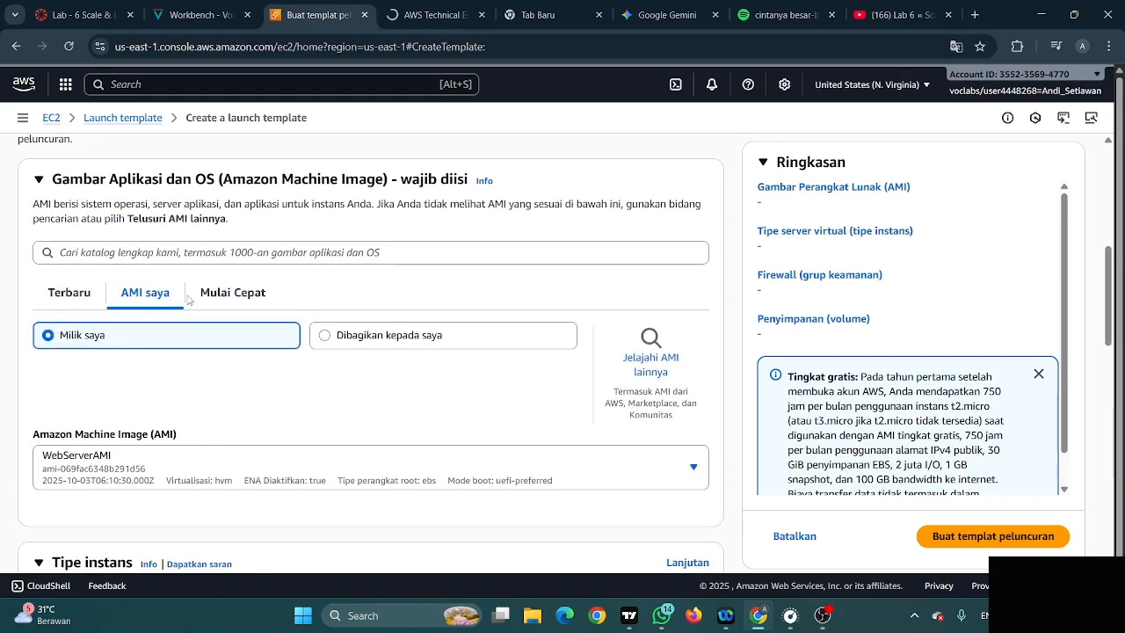
{"action": "scroll", "coordinate": [151, 404], "scroll_direction": "down", "scroll_amount": 1}
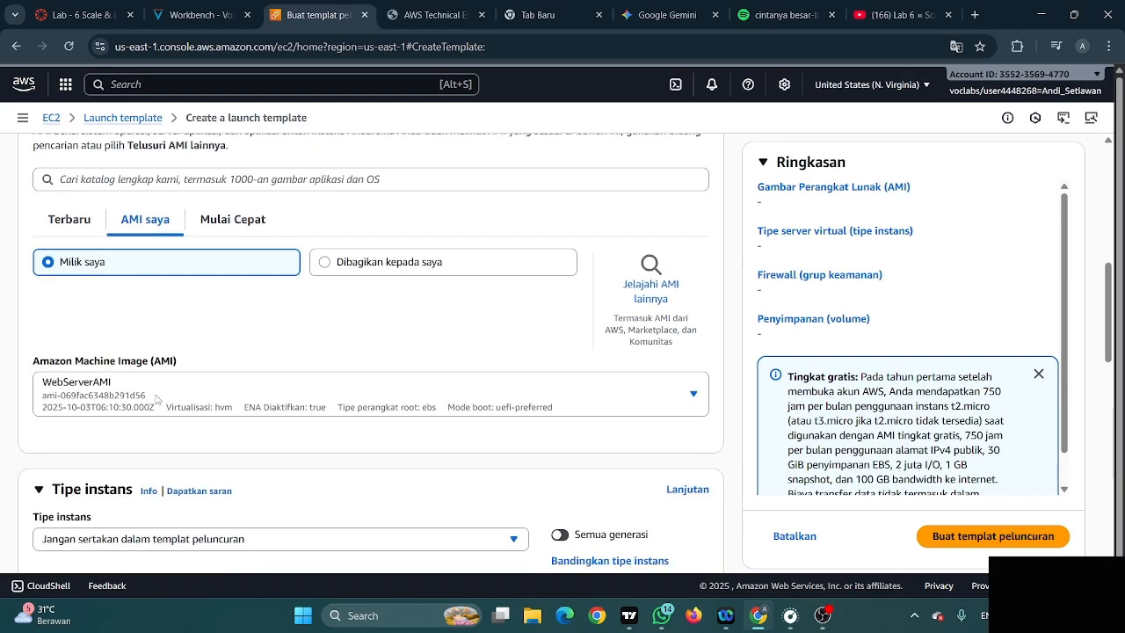
{"action": "scroll", "coordinate": [299, 346], "scroll_direction": "down", "scroll_amount": 2}
{"action": "scroll", "coordinate": [294, 344], "scroll_direction": "up", "scroll_amount": 2}
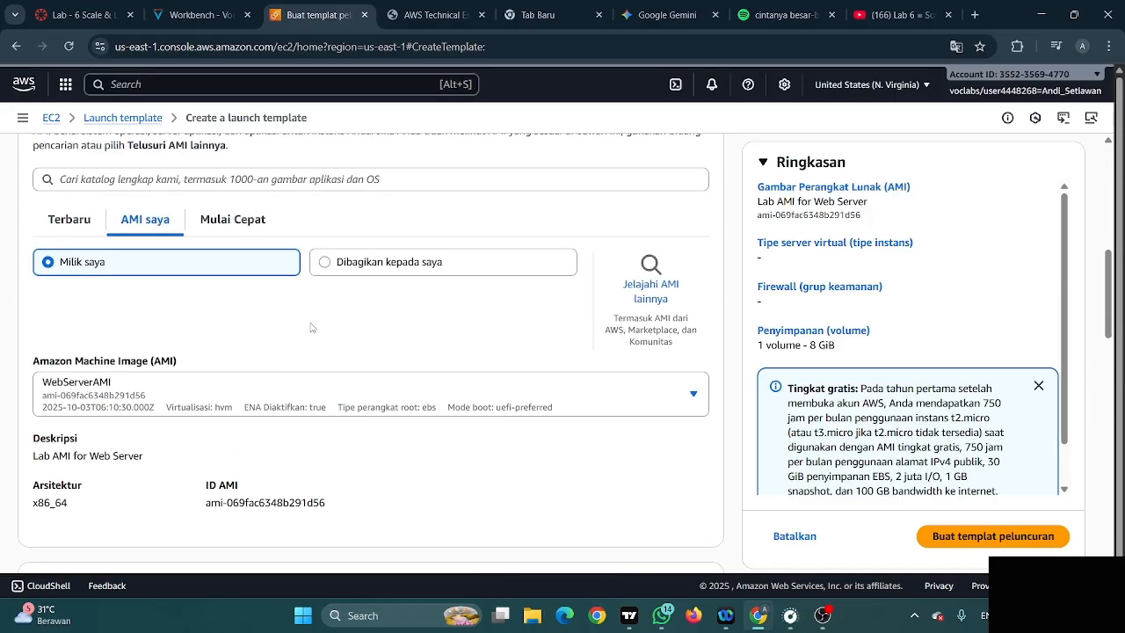
{"action": "scroll", "coordinate": [325, 317], "scroll_direction": "down", "scroll_amount": 1}
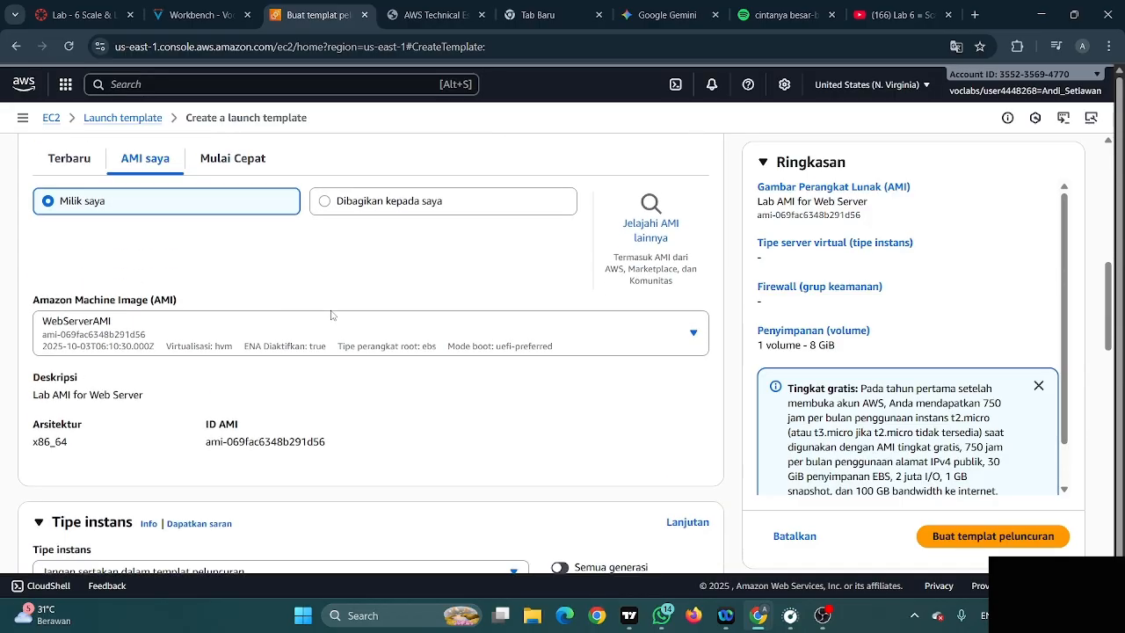
Select WebServerAMI as the Amazon Machine Image for the launch template
{"action": "left_click", "coordinate": [694, 323]}
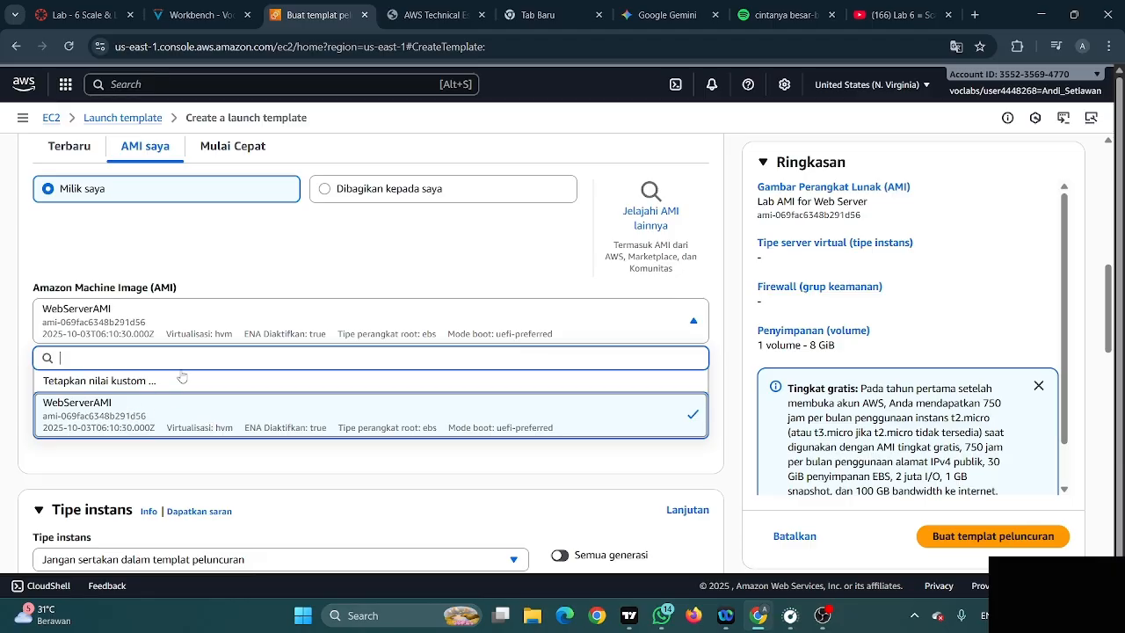
{"action": "scroll", "coordinate": [182, 378], "scroll_direction": "down", "scroll_amount": 2}
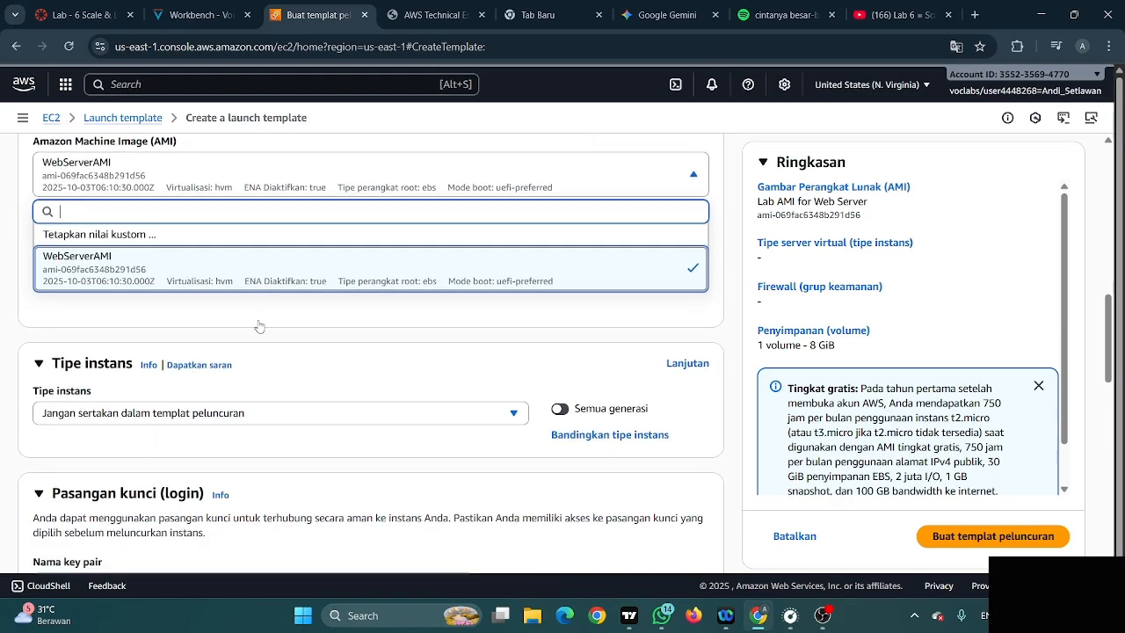
{"action": "left_click", "coordinate": [88, 278]}
{"action": "scroll", "coordinate": [127, 293], "scroll_direction": "down", "scroll_amount": 1}
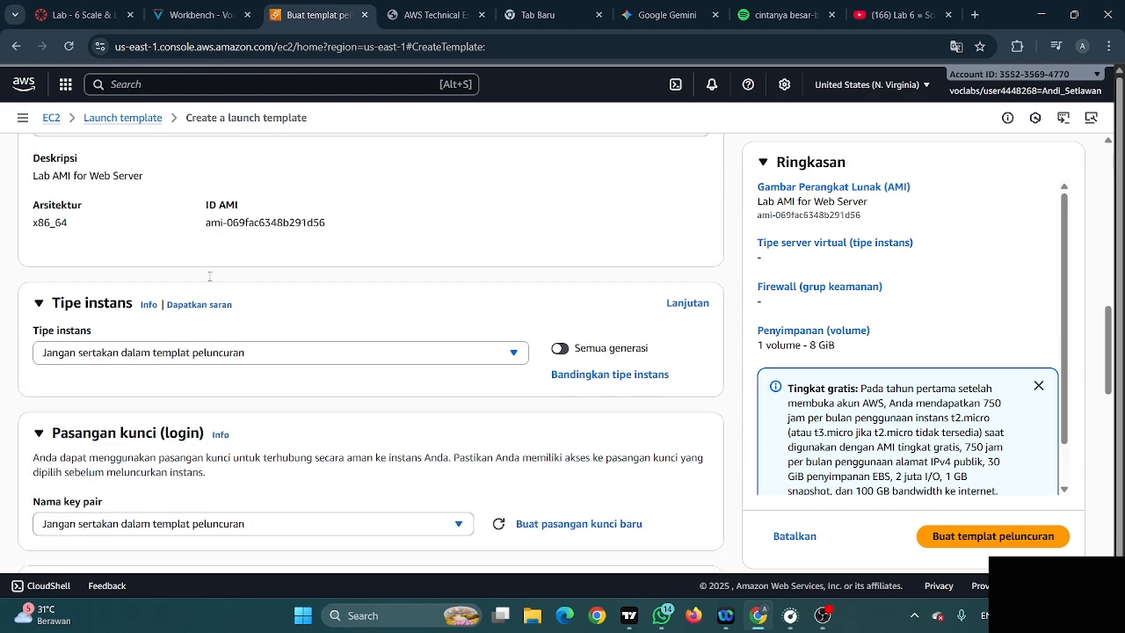
Set the launch template's instance type to t2.micro
{"action": "left_click", "coordinate": [191, 340]}
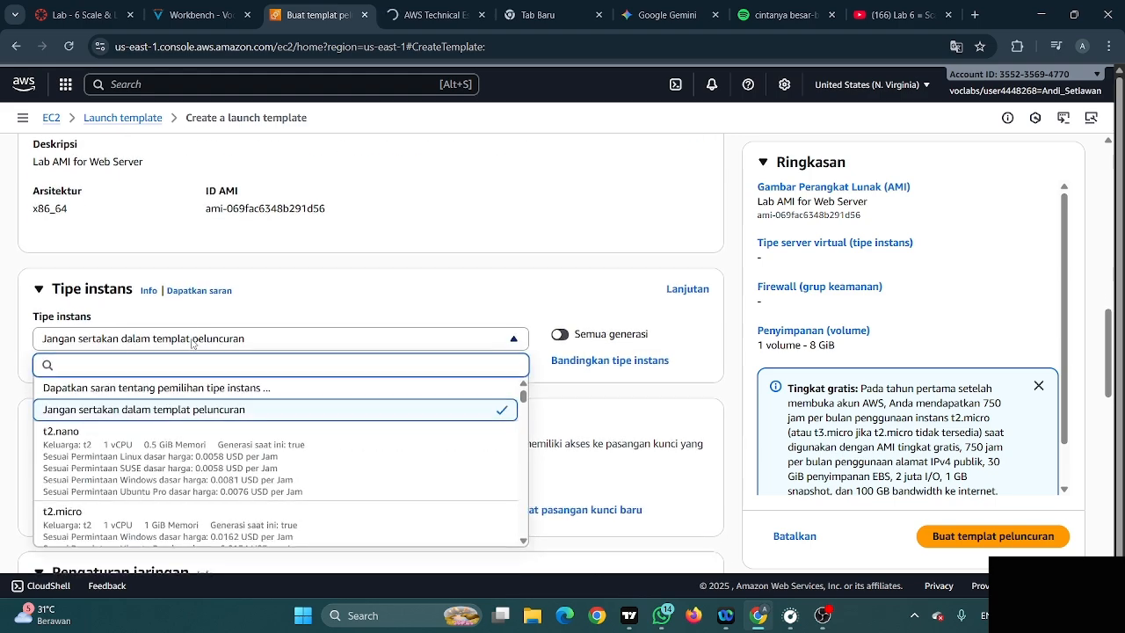
{"action": "scroll", "coordinate": [156, 437], "scroll_direction": "down", "scroll_amount": 1}
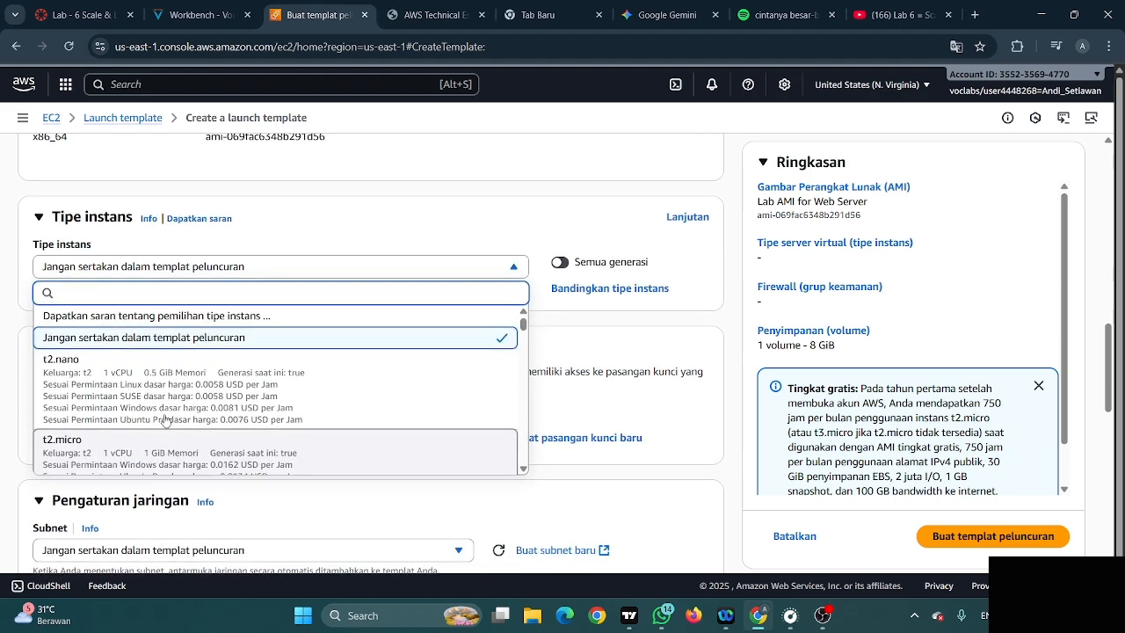
{"action": "left_click", "coordinate": [165, 434]}
{"action": "scroll", "coordinate": [193, 343], "scroll_direction": "down", "scroll_amount": 3}
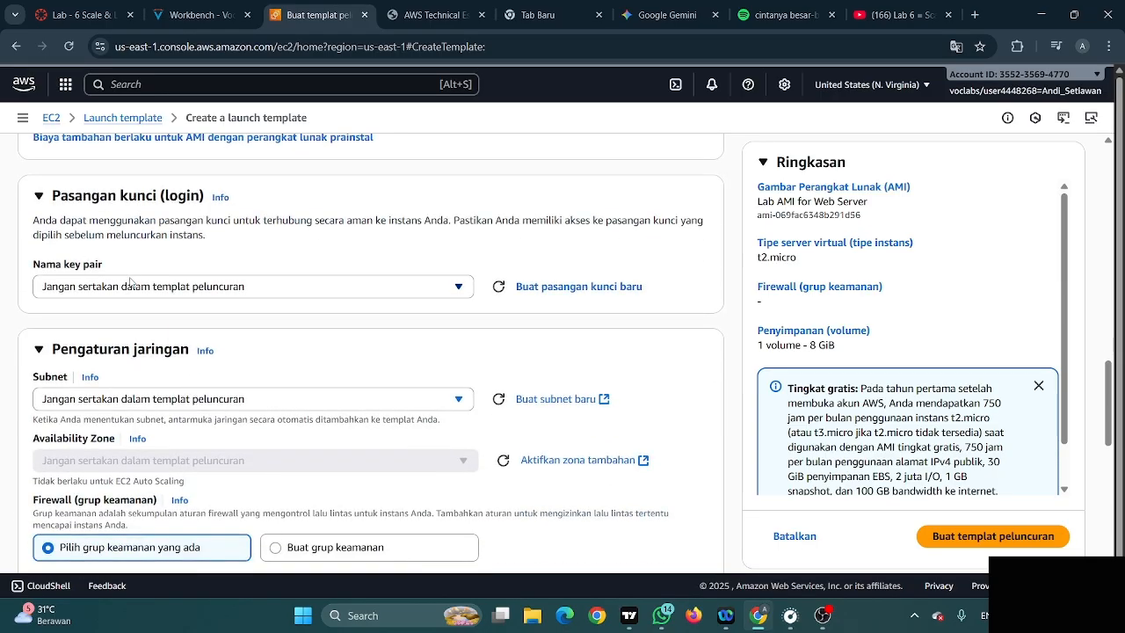
{"action": "scroll", "coordinate": [167, 294], "scroll_direction": "up", "scroll_amount": 2}
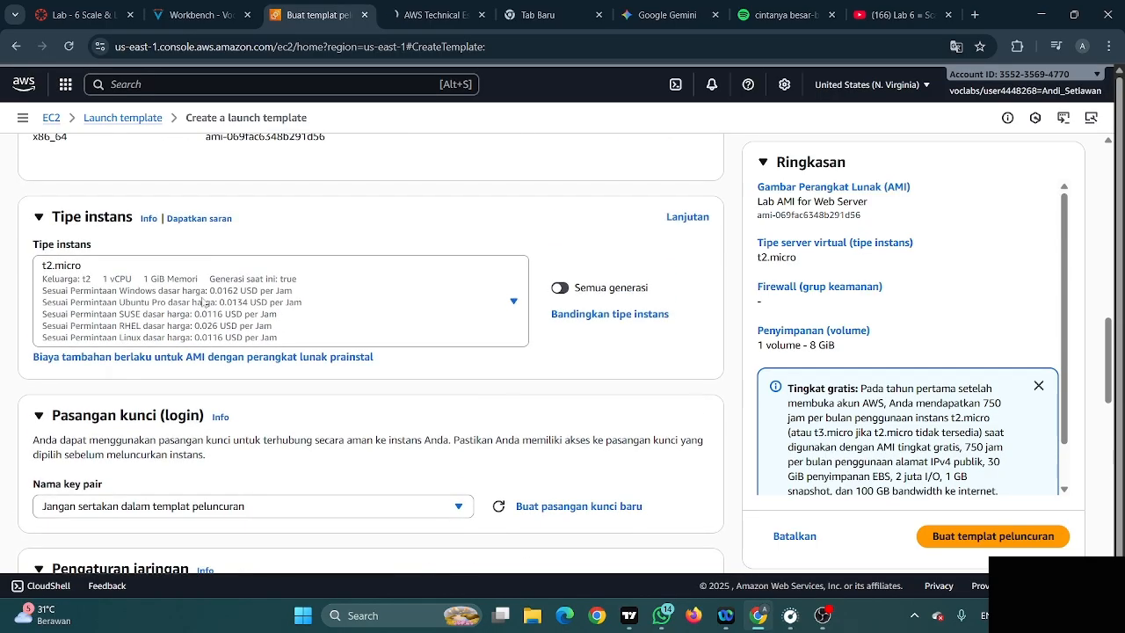
Assign the existing Web Security Group as the security group in the launch template's network settings
{"action": "scroll", "coordinate": [212, 326], "scroll_direction": "down", "scroll_amount": 2}
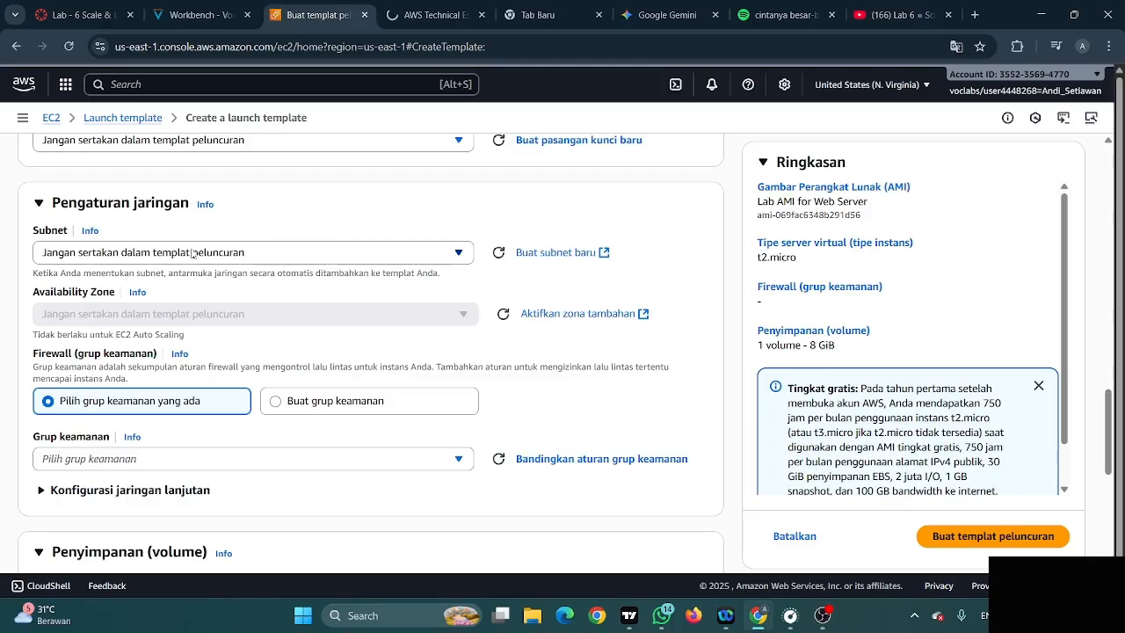
{"action": "scroll", "coordinate": [216, 263], "scroll_direction": "down", "scroll_amount": 2}
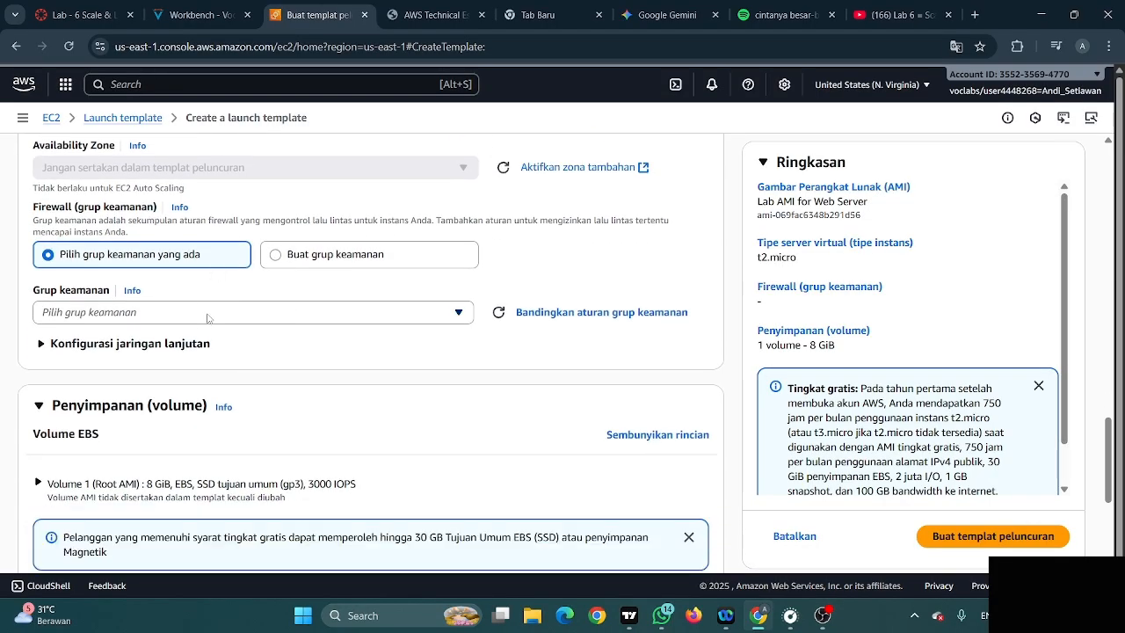
{"action": "left_click", "coordinate": [208, 315]}
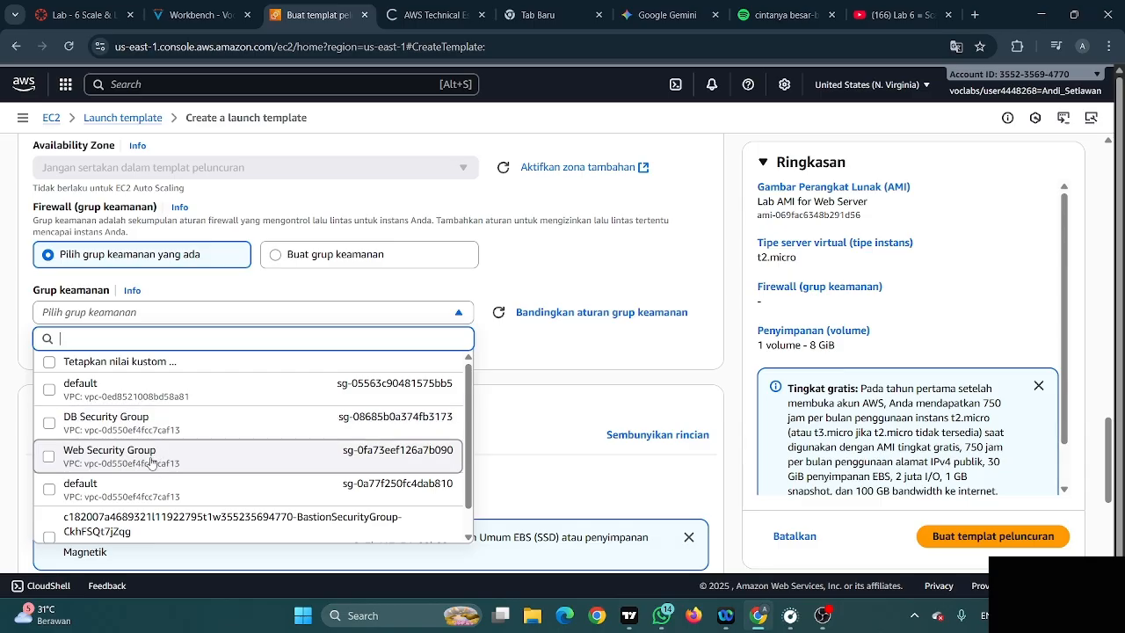
{"action": "left_click", "coordinate": [163, 462]}
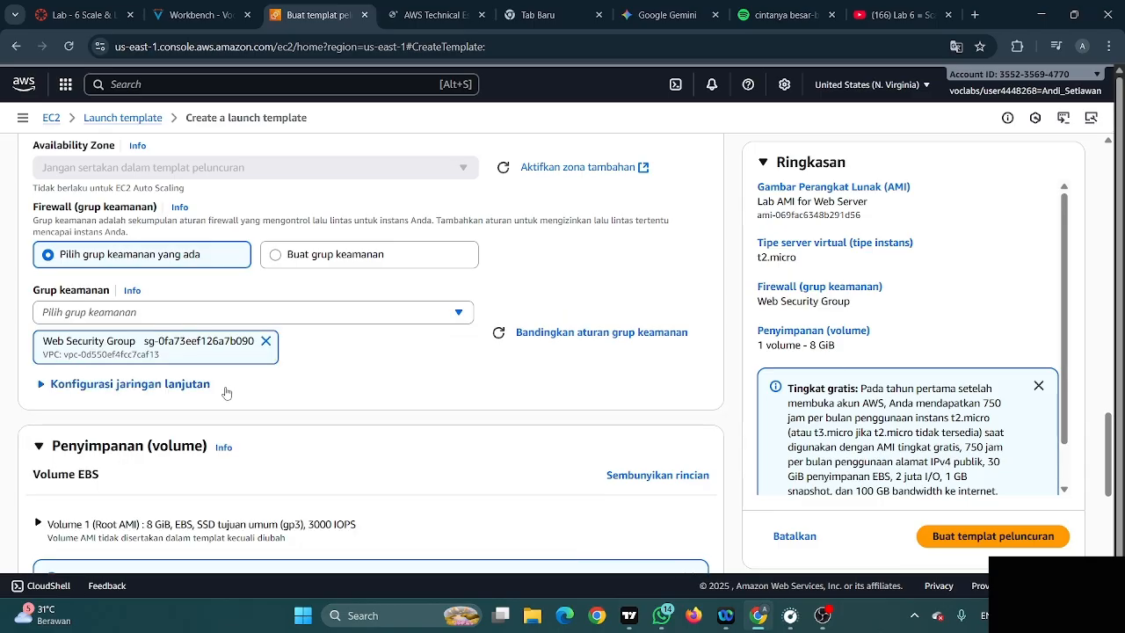
{"action": "scroll", "coordinate": [230, 389], "scroll_direction": "up", "scroll_amount": 3}
{"action": "scroll", "coordinate": [230, 389], "scroll_direction": "down", "scroll_amount": 1}
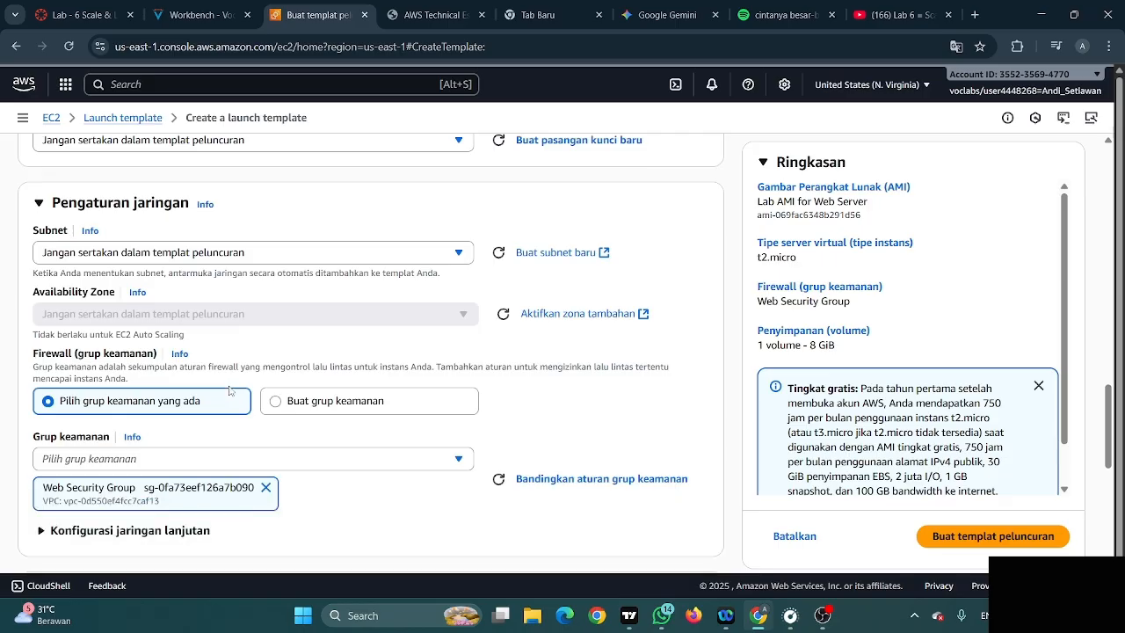
Check the key pair required by the lab instructions and set the launch template's key pair to vockey
{"action": "left_click", "coordinate": [204, 255]}
{"action": "left_click", "coordinate": [204, 255]}
{"action": "scroll", "coordinate": [204, 268], "scroll_direction": "down", "scroll_amount": 2}
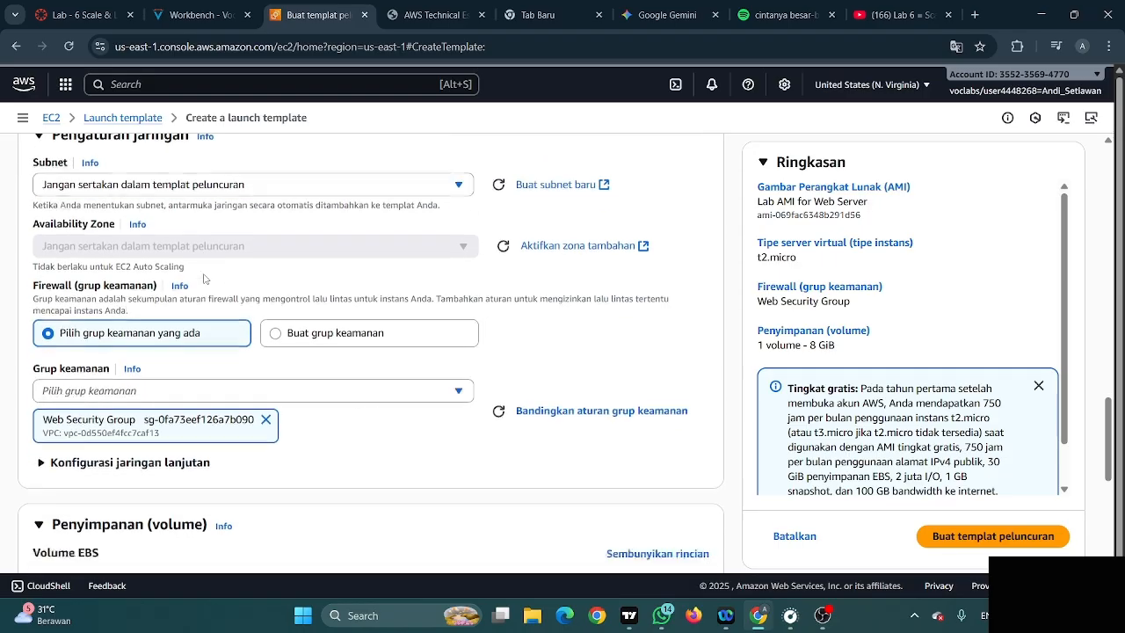
{"action": "scroll", "coordinate": [203, 278], "scroll_direction": "up", "scroll_amount": 2}
{"action": "left_click", "coordinate": [189, 14]}
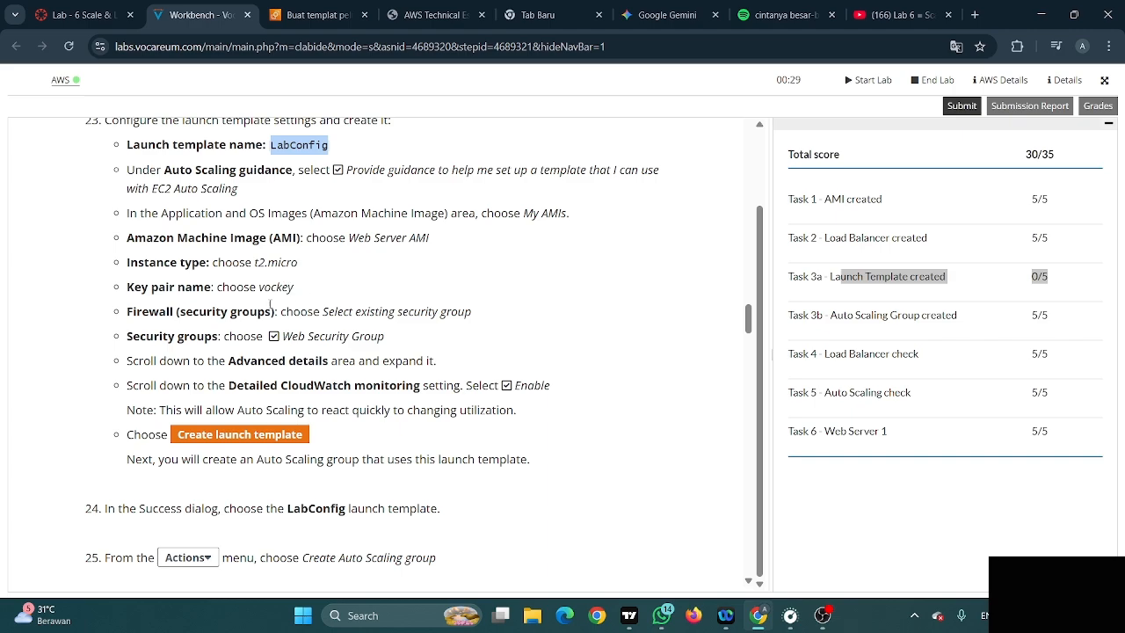
{"action": "left_click", "coordinate": [316, 15]}
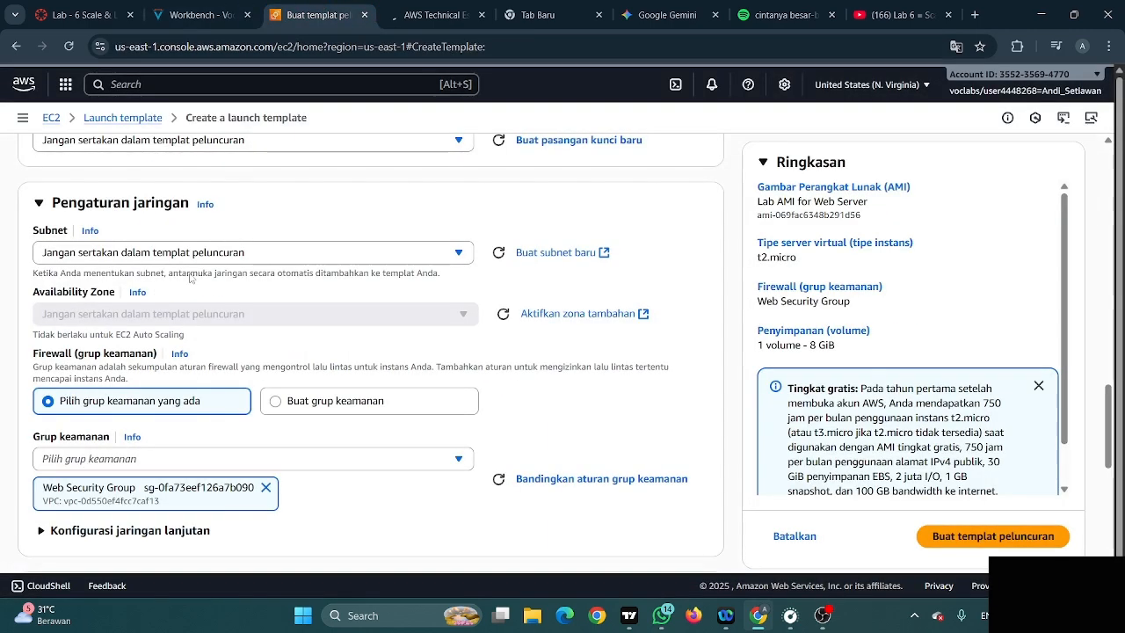
{"action": "scroll", "coordinate": [185, 276], "scroll_direction": "up", "scroll_amount": 1}
{"action": "left_click", "coordinate": [193, 286]}
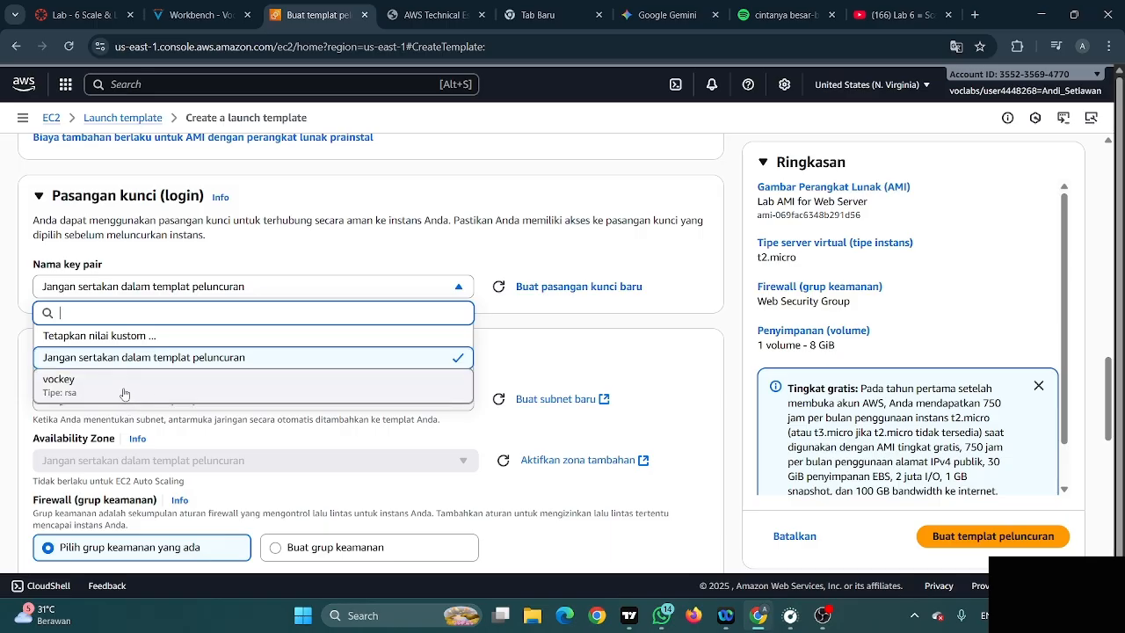
{"action": "left_click", "coordinate": [123, 393]}
Compare the launch template's network and security group settings with the lab instructions
{"action": "scroll", "coordinate": [88, 264], "scroll_direction": "down", "scroll_amount": 2}
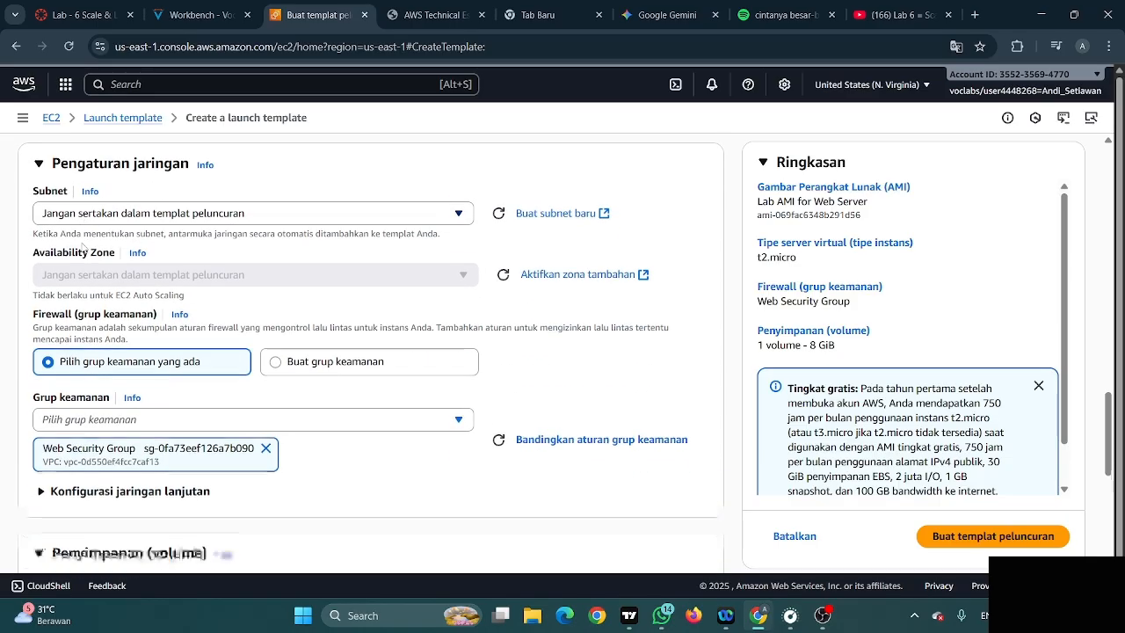
{"action": "scroll", "coordinate": [85, 250], "scroll_direction": "down", "scroll_amount": 3}
{"action": "left_click", "coordinate": [198, 15]}
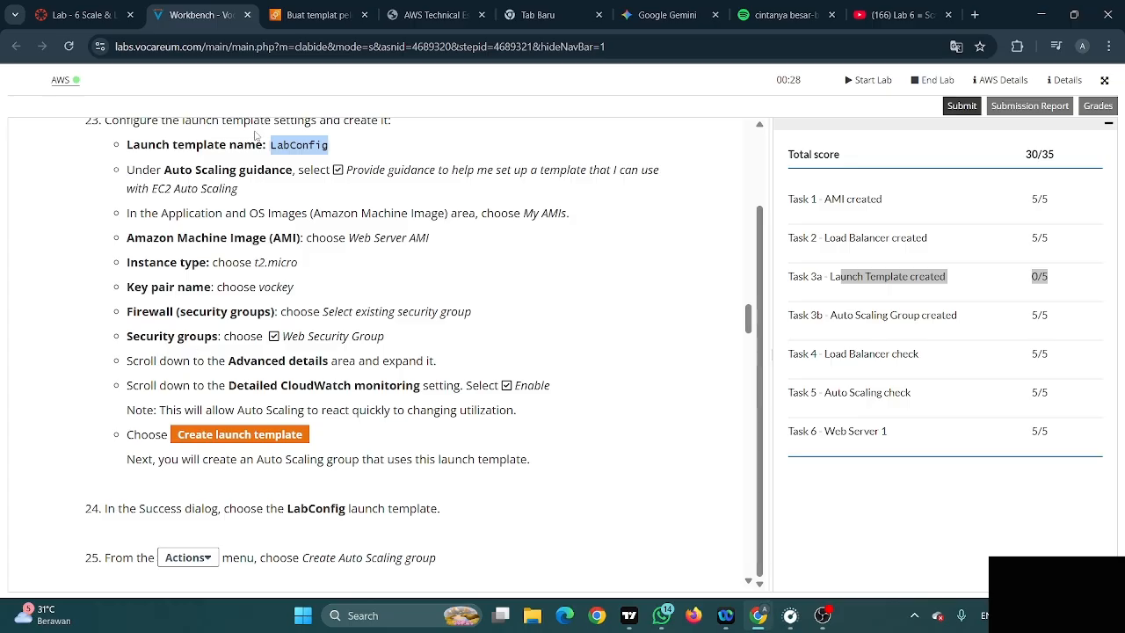
{"action": "scroll", "coordinate": [354, 257], "scroll_direction": "down", "scroll_amount": 1}
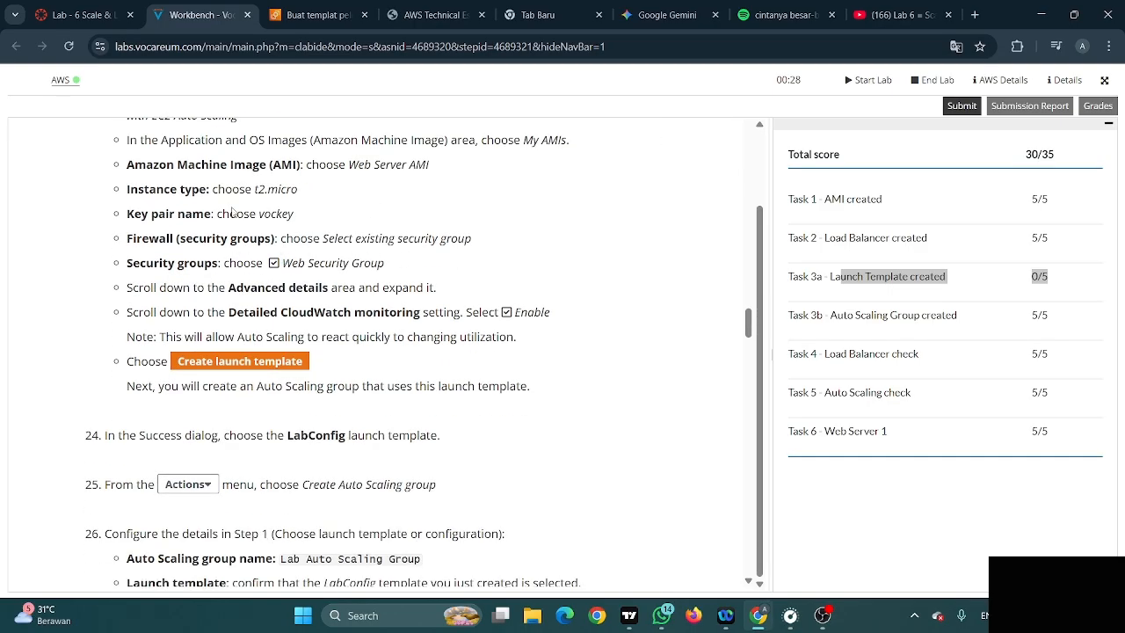
{"action": "key", "text": "ctrl+Tab"}
{"action": "scroll", "coordinate": [242, 227], "scroll_direction": "up", "scroll_amount": 3}
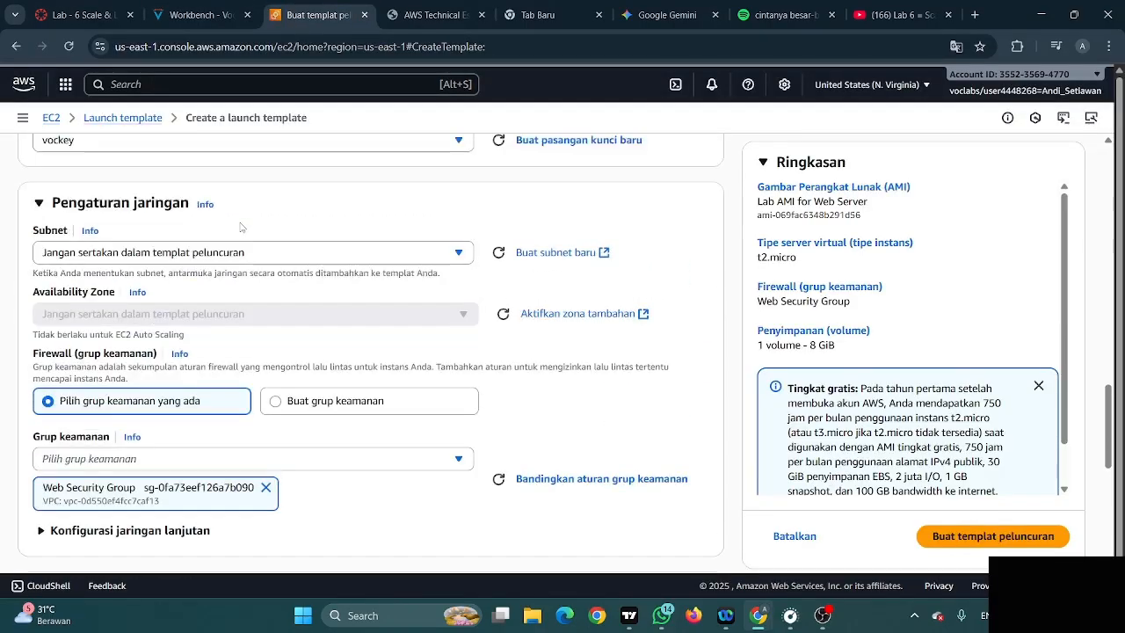
{"action": "scroll", "coordinate": [240, 226], "scroll_direction": "down", "scroll_amount": 3}
{"action": "scroll", "coordinate": [241, 229], "scroll_direction": "up", "scroll_amount": 3}
{"action": "scroll", "coordinate": [241, 230], "scroll_direction": "down", "scroll_amount": 2}
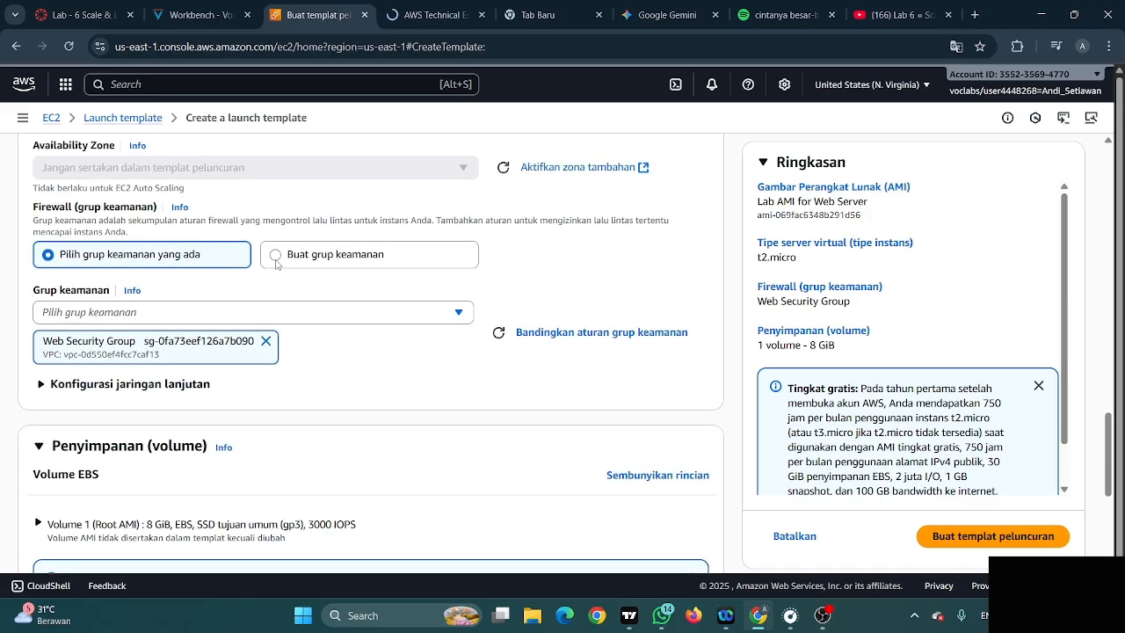
{"action": "left_click", "coordinate": [314, 259]}
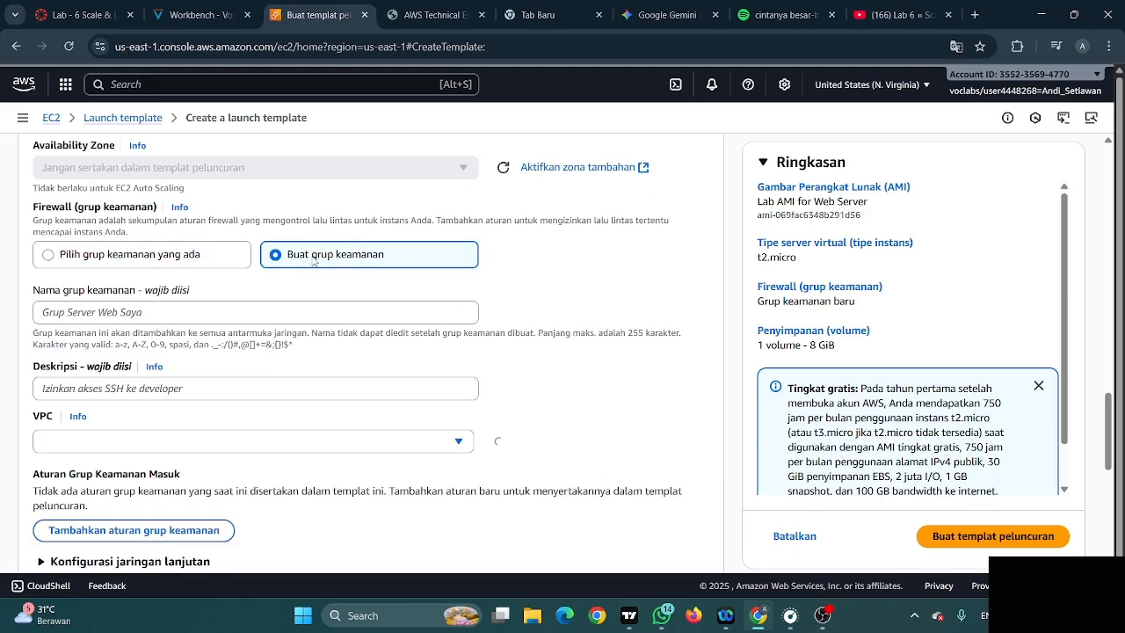
{"action": "left_click", "coordinate": [165, 257]}
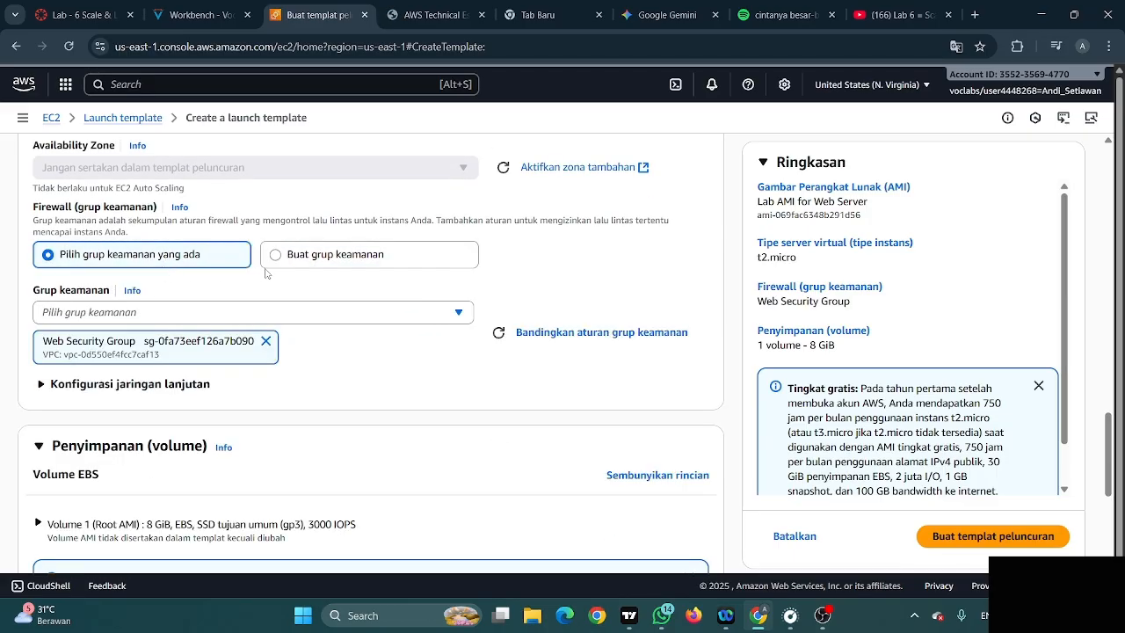
{"action": "scroll", "coordinate": [263, 273], "scroll_direction": "down", "scroll_amount": 2}
{"action": "left_click", "coordinate": [128, 237]}
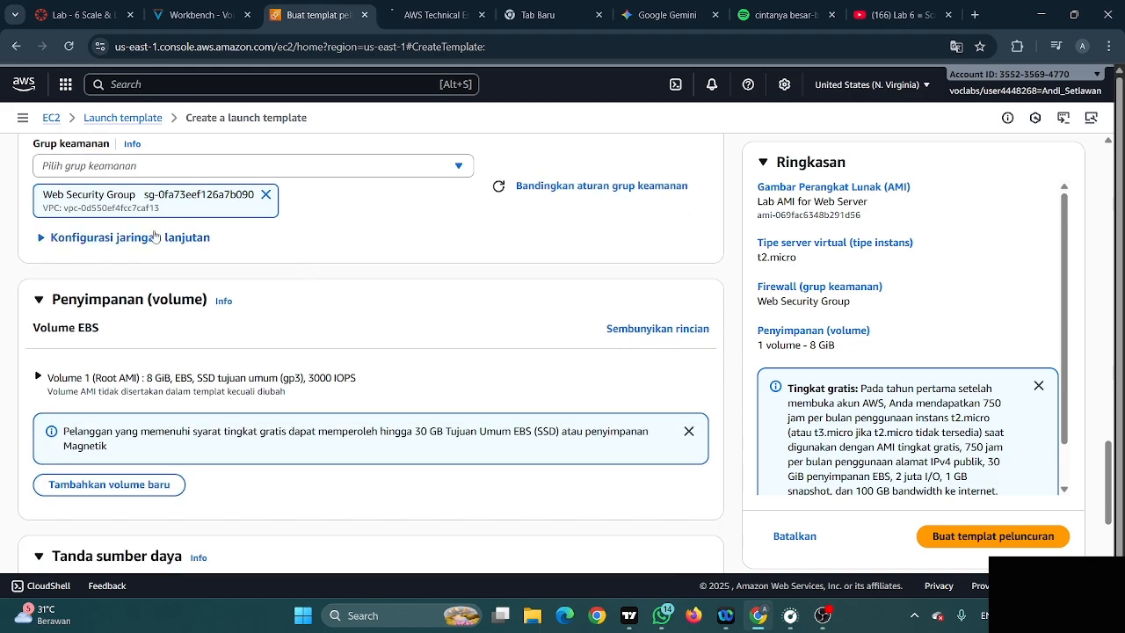
{"action": "left_click", "coordinate": [128, 237]}
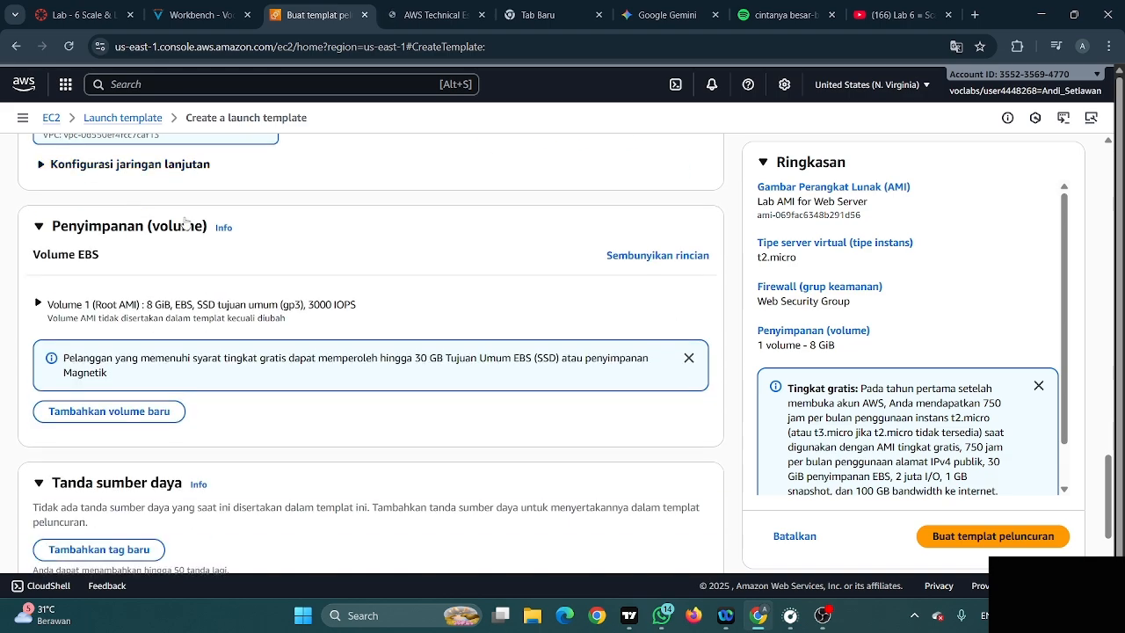
Review the remaining launch template instructions in the lab guide and expand the form's Advanced details section
{"action": "left_click", "coordinate": [198, 11]}
{"action": "scroll", "coordinate": [289, 279], "scroll_direction": "down", "scroll_amount": 1}
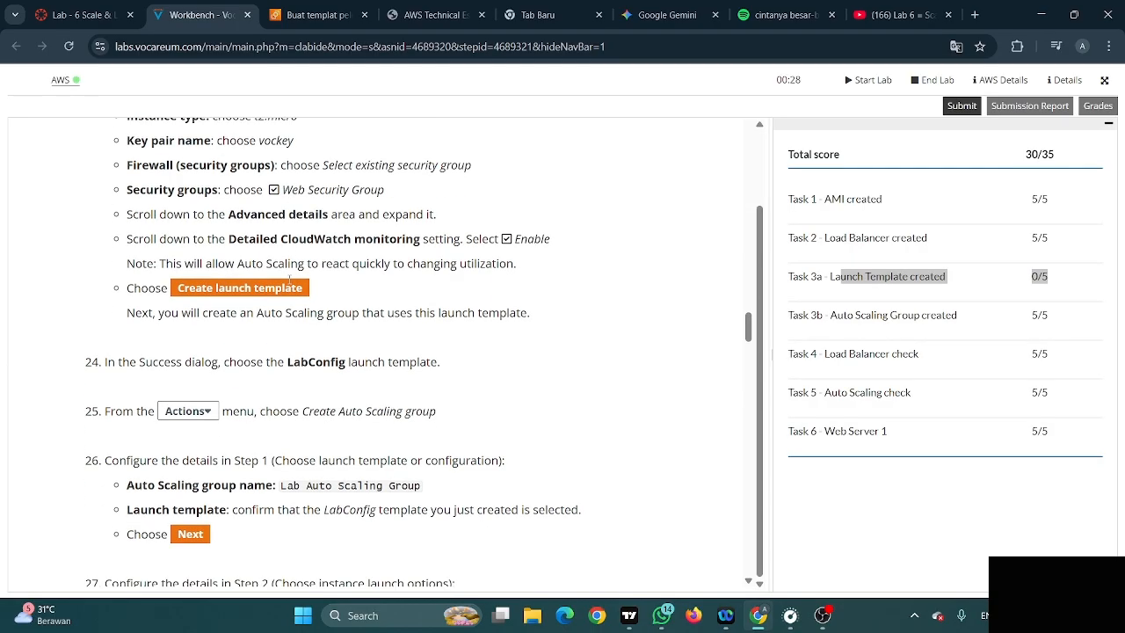
{"action": "scroll", "coordinate": [290, 283], "scroll_direction": "down", "scroll_amount": 1}
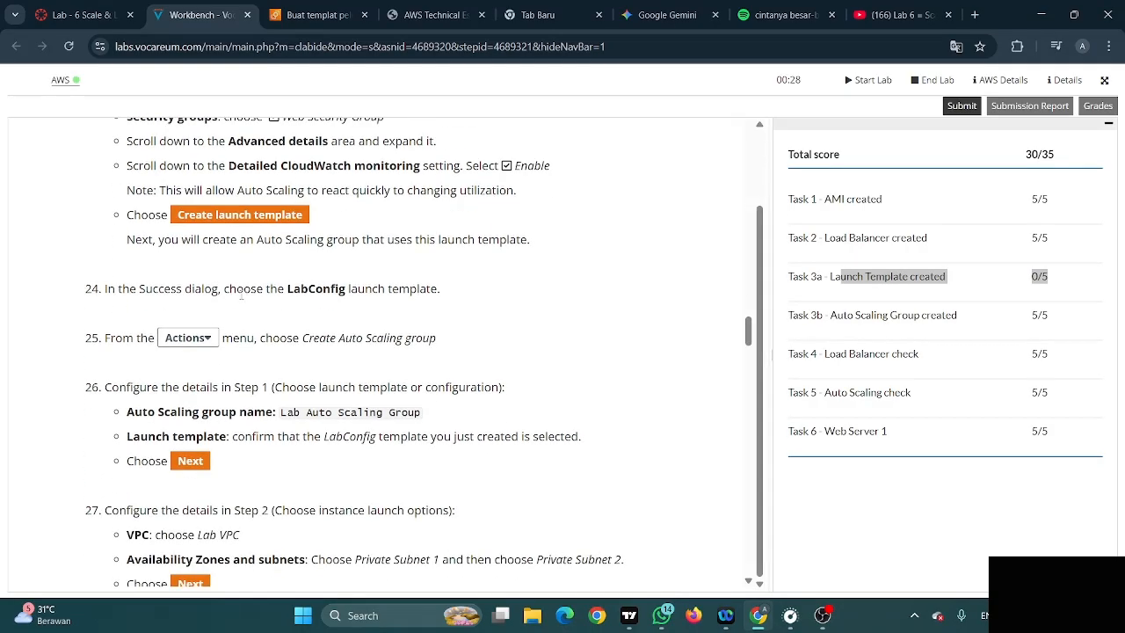
{"action": "scroll", "coordinate": [231, 293], "scroll_direction": "up", "scroll_amount": 1}
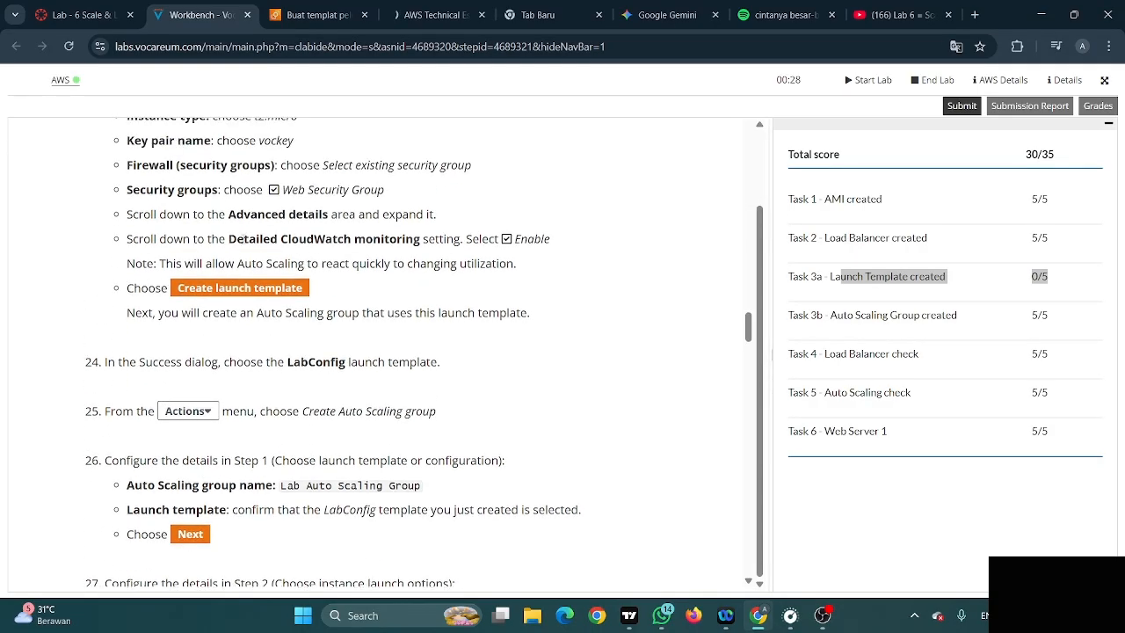
{"action": "left_click", "coordinate": [308, 14]}
{"action": "scroll", "coordinate": [225, 350], "scroll_direction": "down", "scroll_amount": 2}
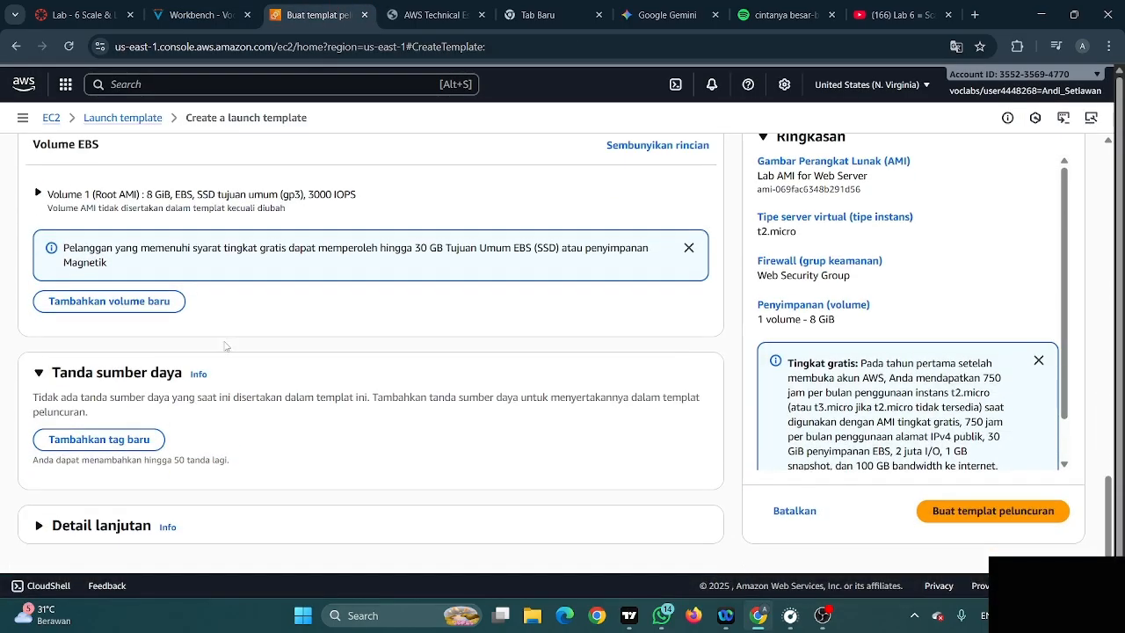
{"action": "left_click", "coordinate": [83, 525]}
Look through the advanced details and translate the launch template form to English
{"action": "scroll", "coordinate": [243, 357], "scroll_direction": "down", "scroll_amount": 12}
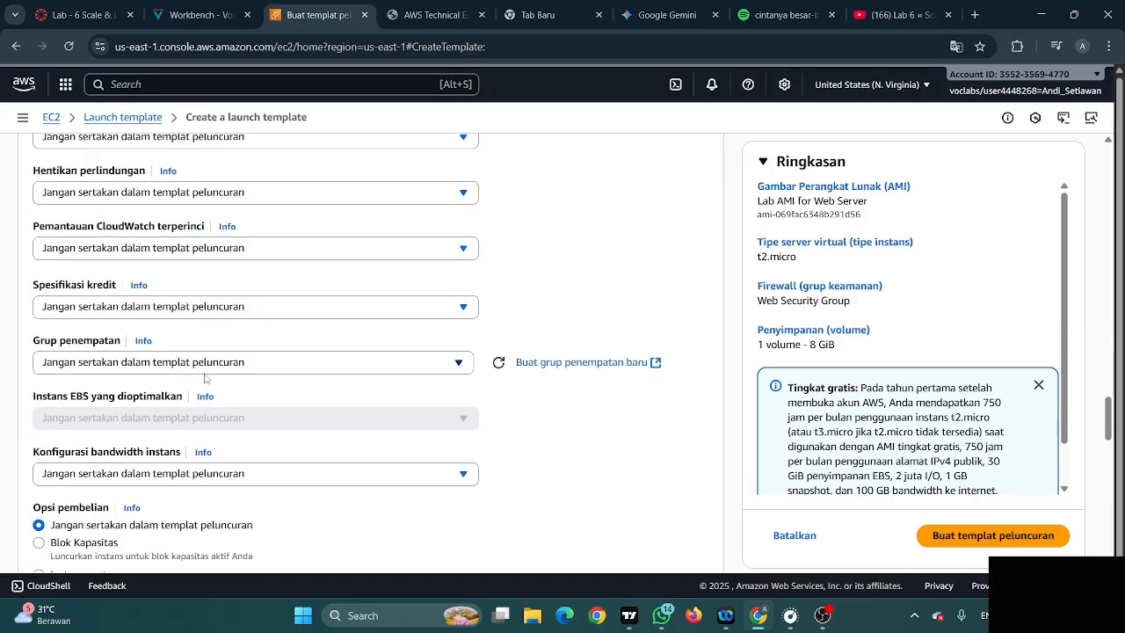
{"action": "scroll", "coordinate": [187, 377], "scroll_direction": "up", "scroll_amount": 6}
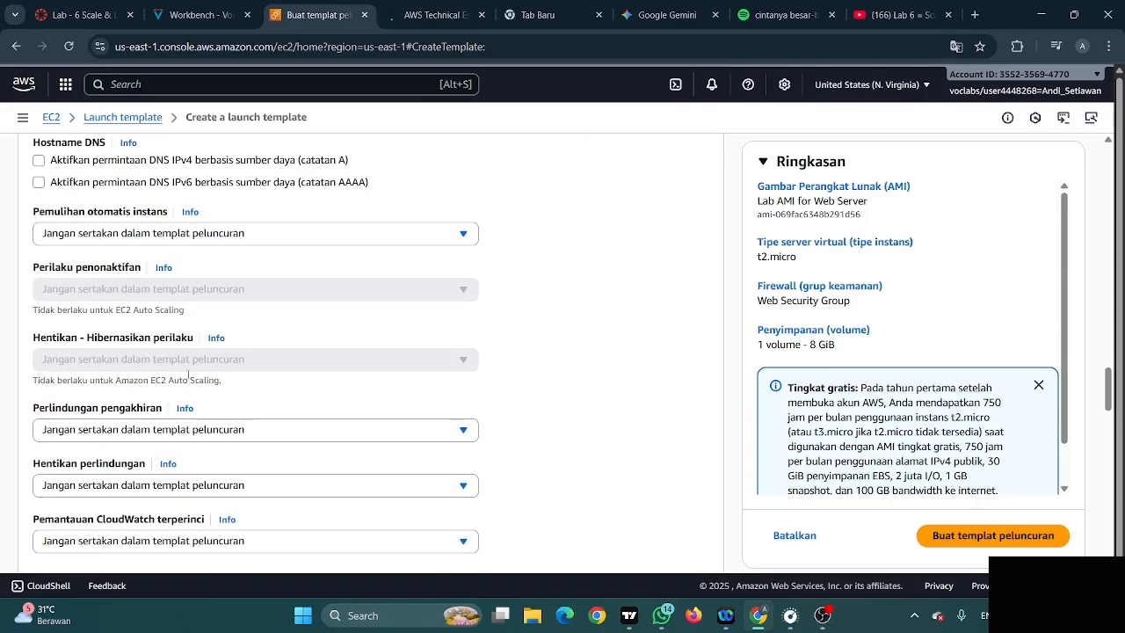
{"action": "scroll", "coordinate": [187, 375], "scroll_direction": "up", "scroll_amount": 3}
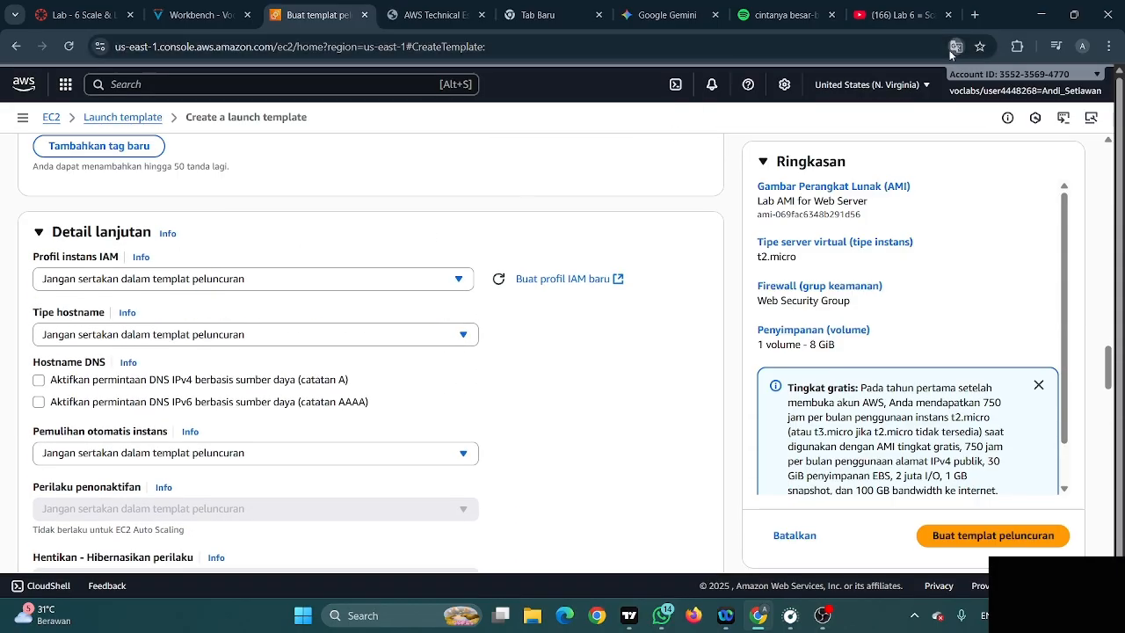
{"action": "left_click", "coordinate": [956, 45]}
{"action": "left_click", "coordinate": [897, 76]}
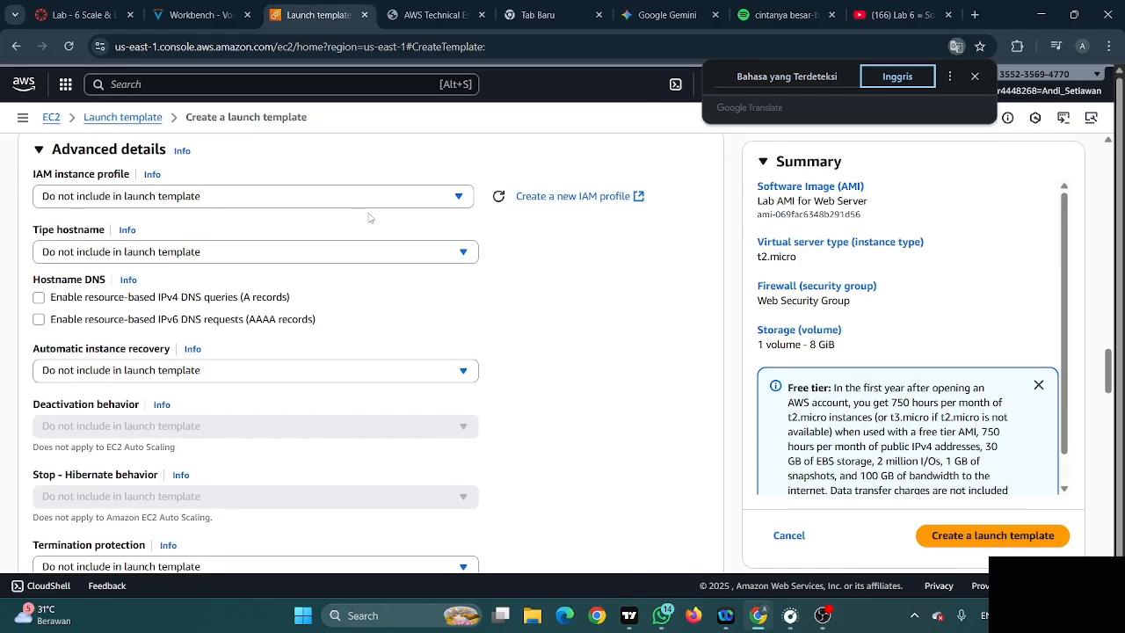
Enable Detailed CloudWatch monitoring (Aktifkan) in the launch template's advanced details
{"action": "scroll", "coordinate": [369, 218], "scroll_direction": "down", "scroll_amount": 3}
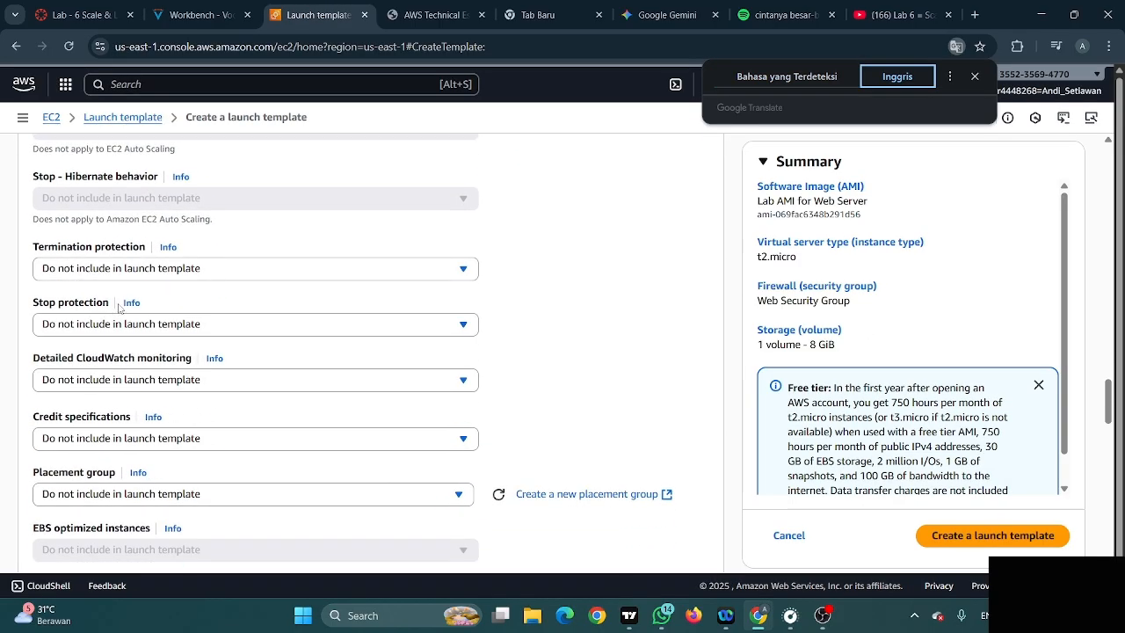
{"action": "scroll", "coordinate": [120, 312], "scroll_direction": "down", "scroll_amount": 1}
{"action": "left_click", "coordinate": [114, 307]}
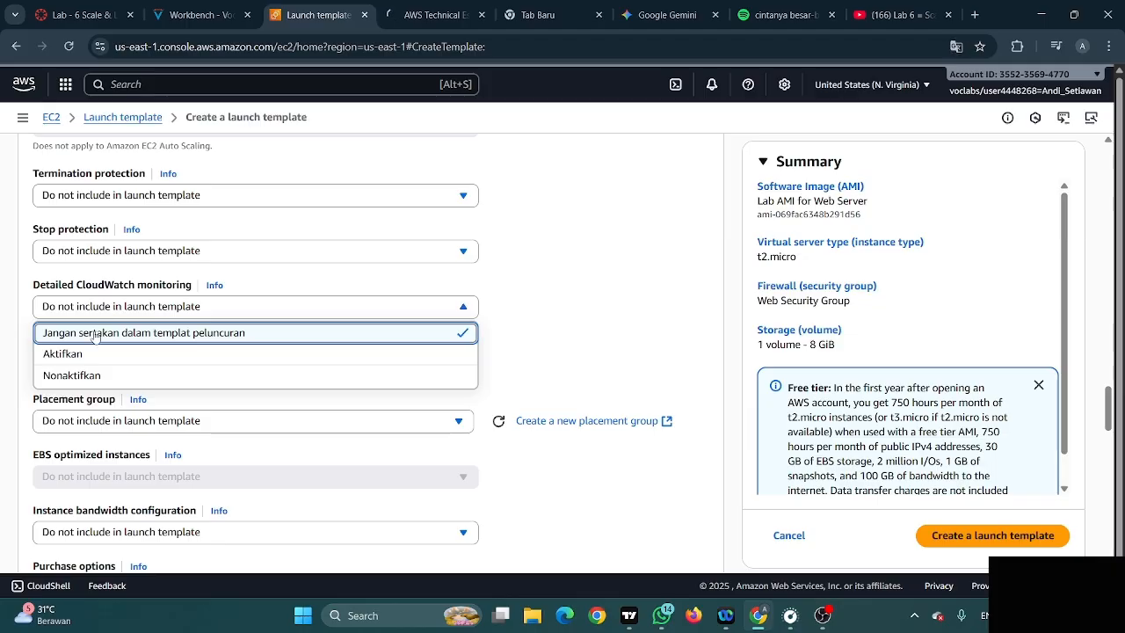
{"action": "left_click", "coordinate": [132, 363]}
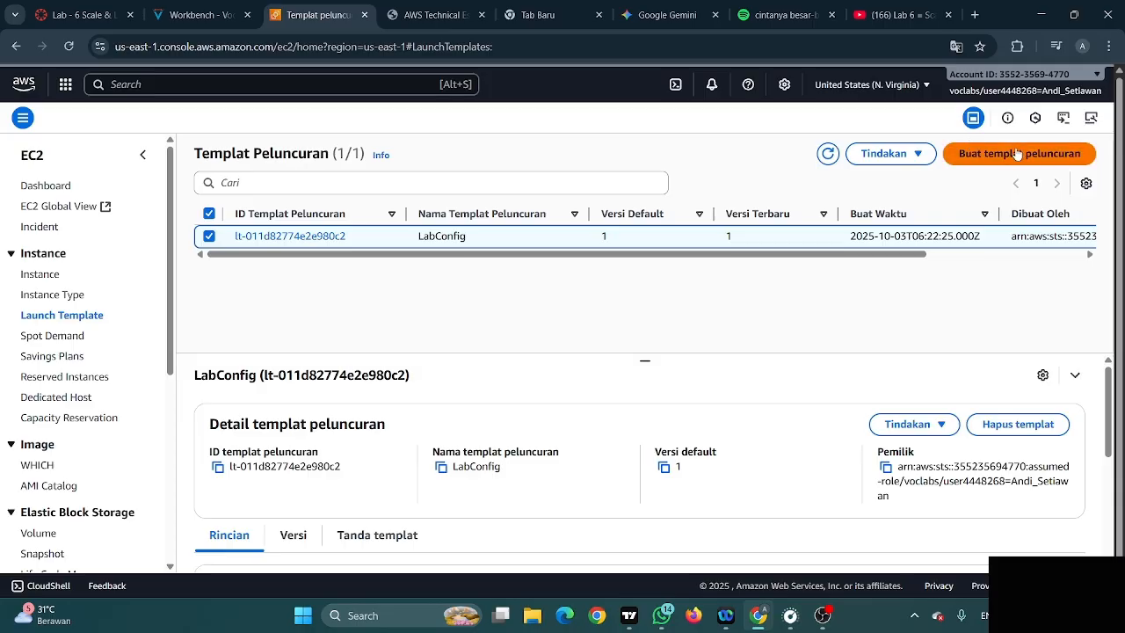
Start a new version of the LabConfig launch template and enter LabConfig as the version description
{"action": "left_click", "coordinate": [884, 153]}
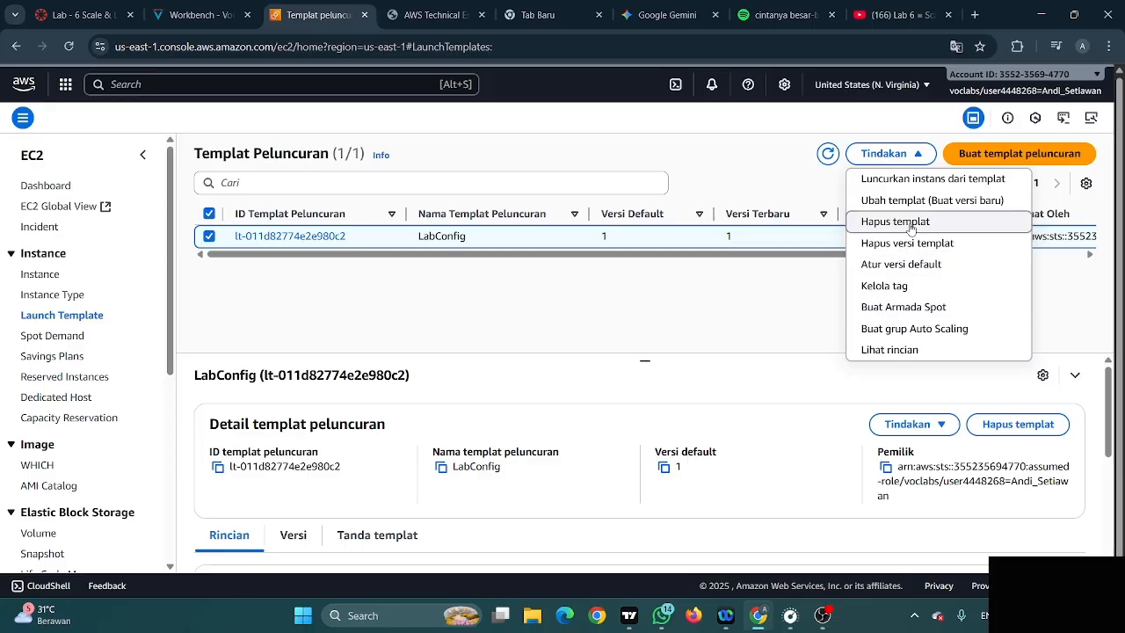
{"action": "left_click", "coordinate": [959, 202]}
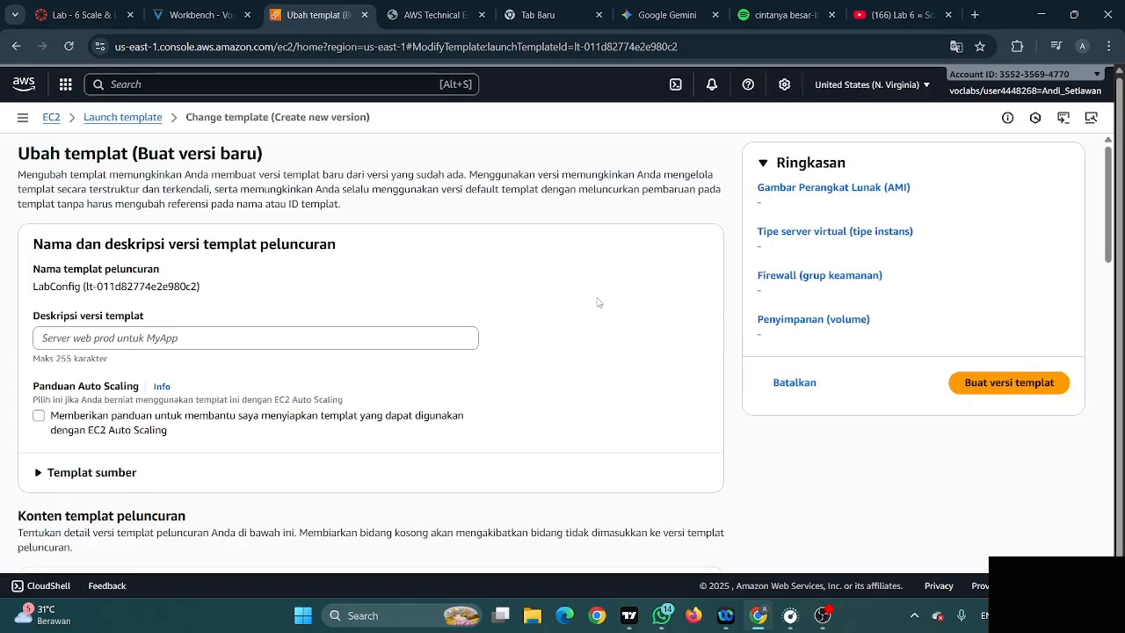
{"action": "scroll", "coordinate": [379, 311], "scroll_direction": "down", "scroll_amount": 3}
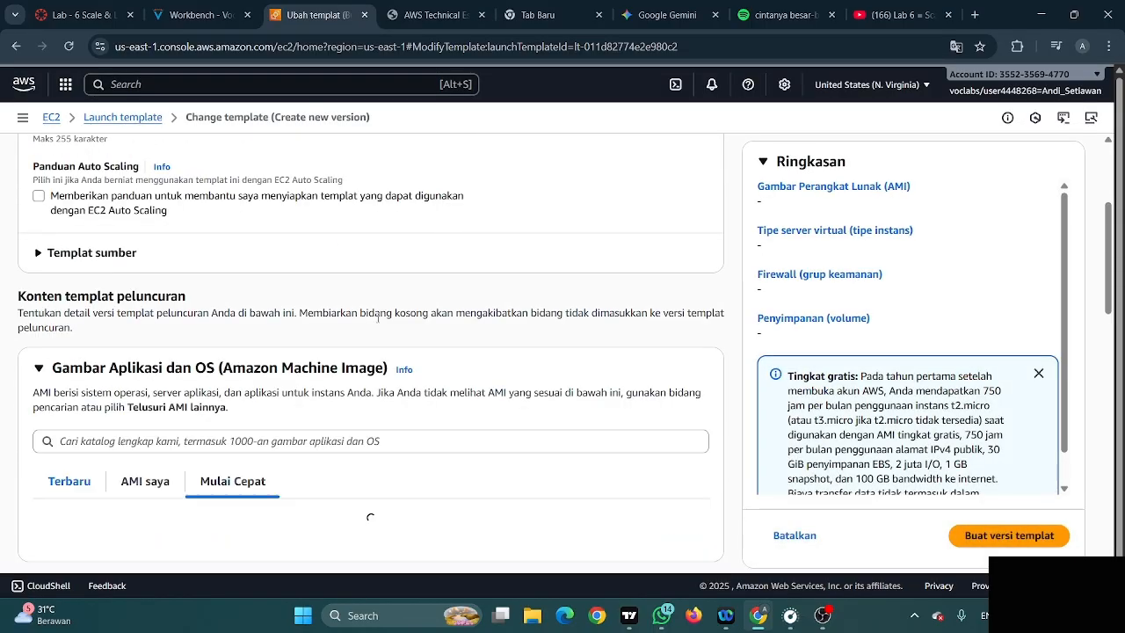
{"action": "scroll", "coordinate": [378, 331], "scroll_direction": "down", "scroll_amount": 1}
{"action": "scroll", "coordinate": [279, 304], "scroll_direction": "up", "scroll_amount": 3}
{"action": "scroll", "coordinate": [278, 304], "scroll_direction": "up", "scroll_amount": 2}
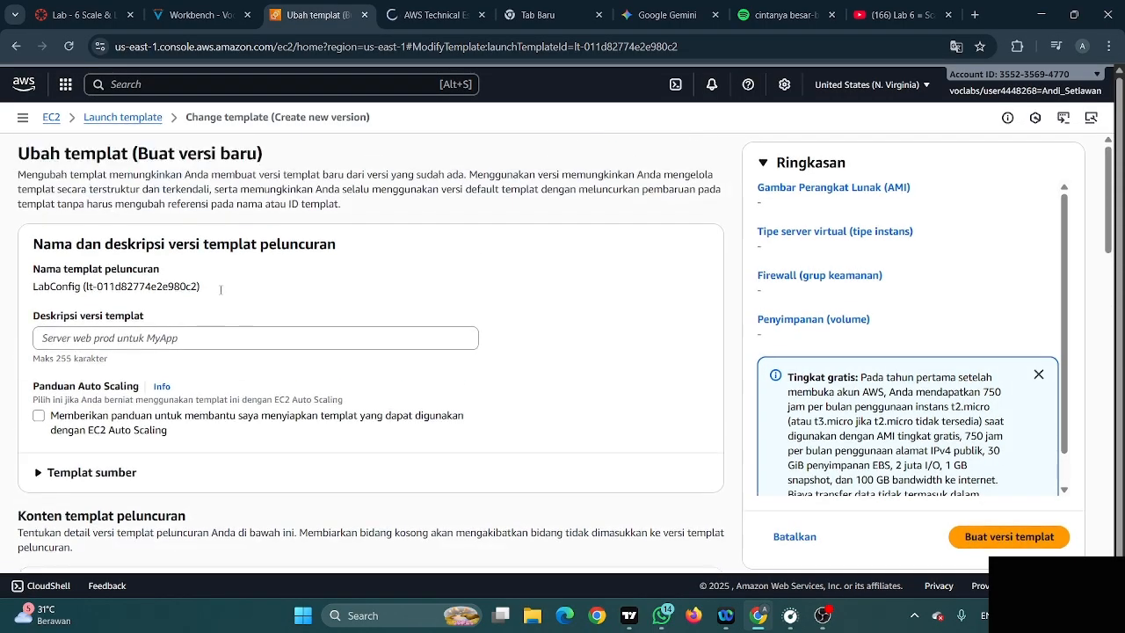
{"action": "scroll", "coordinate": [211, 272], "scroll_direction": "down", "scroll_amount": 2}
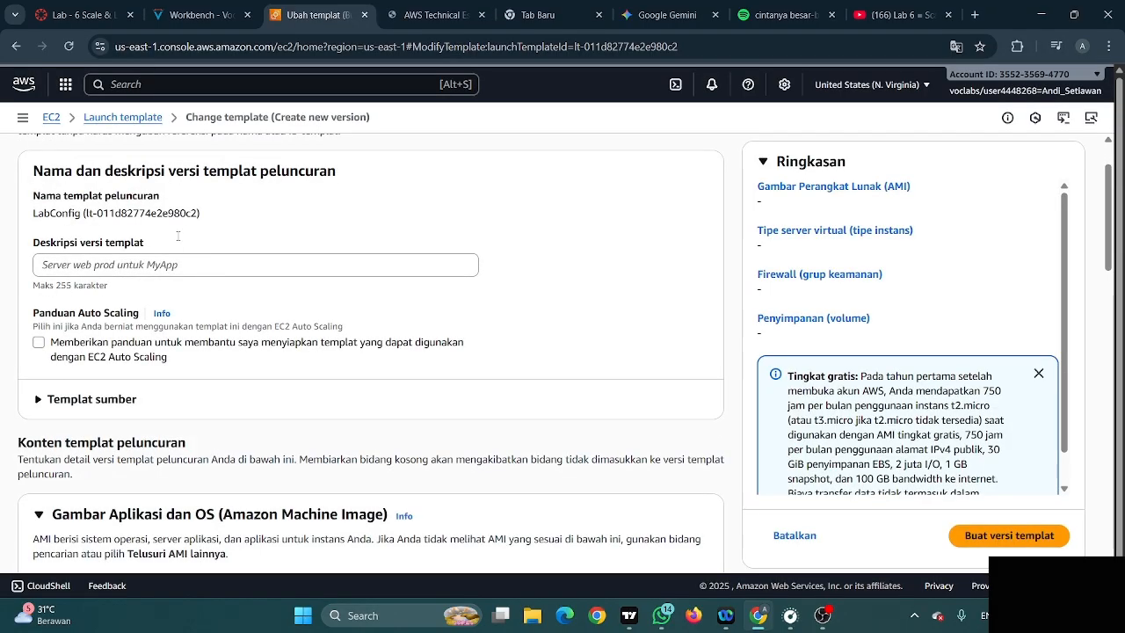
{"action": "left_click", "coordinate": [151, 262]}
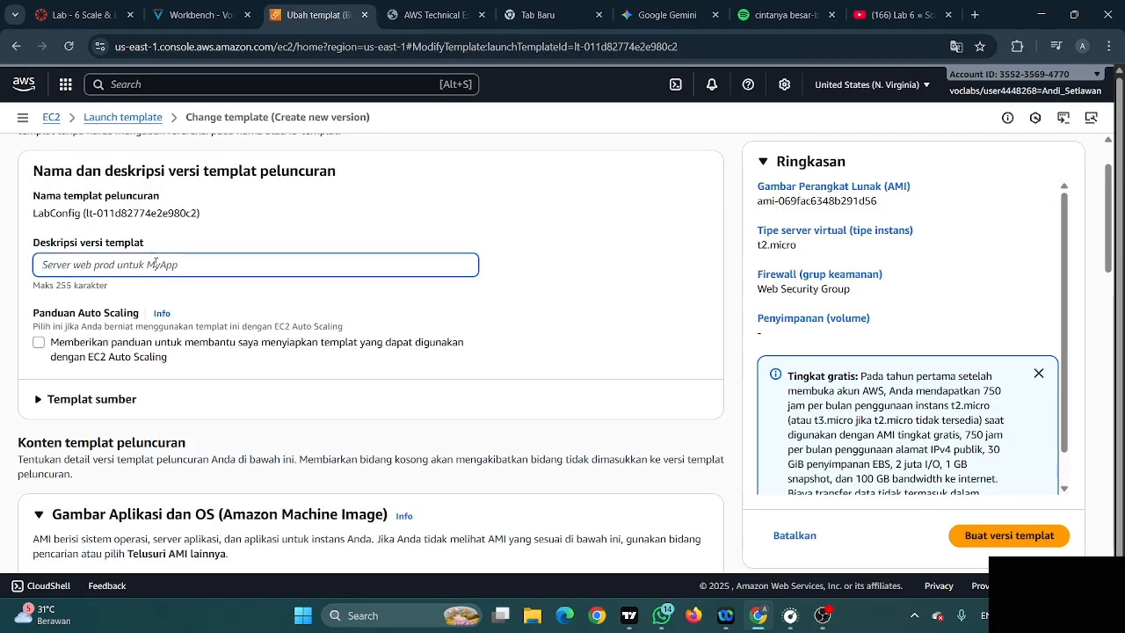
{"action": "type", "text": "LabConfig"}
Enable the EC2 Auto Scaling guidance for the new template version and switch the AMI source to owned AMIs (AMI saya)
{"action": "scroll", "coordinate": [230, 249], "scroll_direction": "down", "scroll_amount": 3}
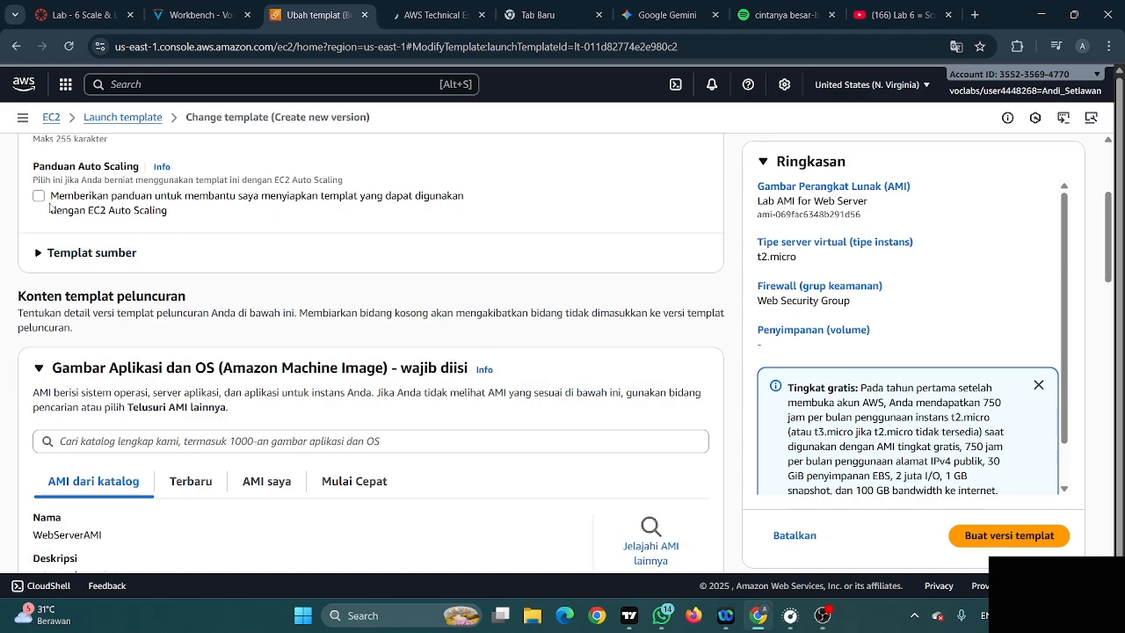
{"action": "left_click", "coordinate": [50, 207]}
{"action": "scroll", "coordinate": [141, 268], "scroll_direction": "down", "scroll_amount": 2}
{"action": "scroll", "coordinate": [140, 268], "scroll_direction": "down", "scroll_amount": 3}
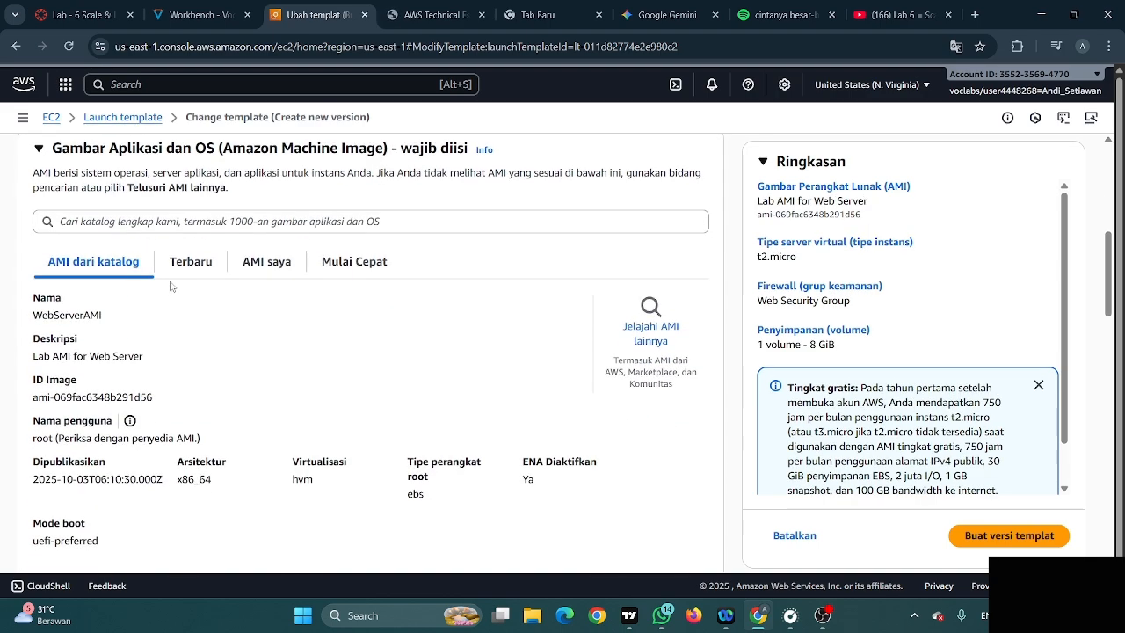
{"action": "left_click", "coordinate": [271, 264]}
Review the template version's instance type, key pair, subnet options and storage settings
{"action": "scroll", "coordinate": [272, 269], "scroll_direction": "down", "scroll_amount": 3}
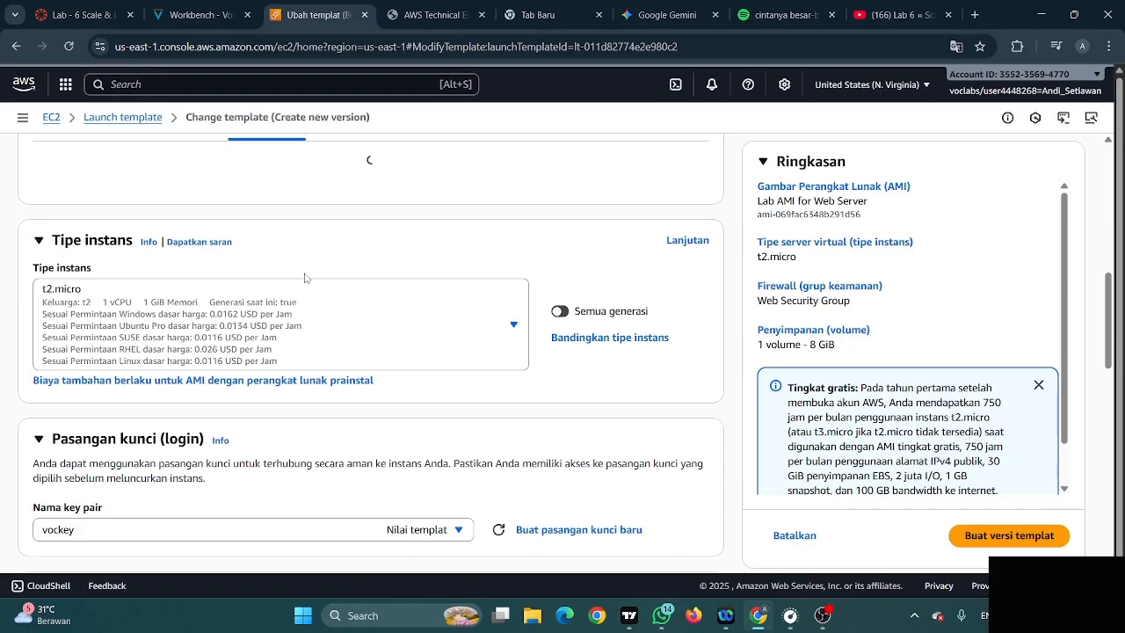
{"action": "scroll", "coordinate": [220, 323], "scroll_direction": "down", "scroll_amount": 2}
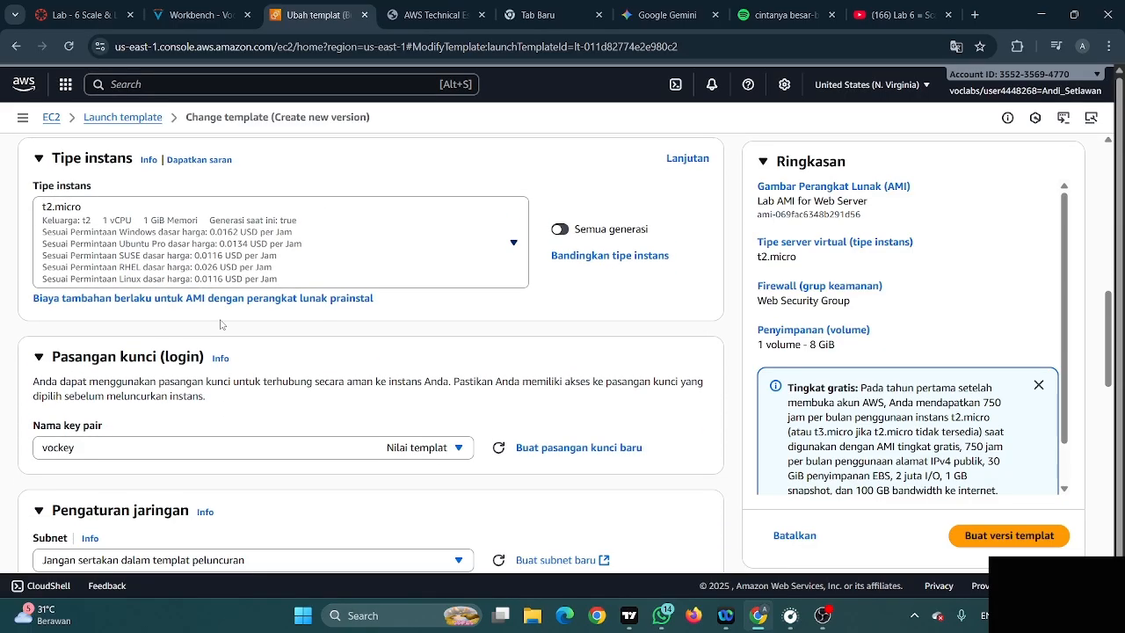
{"action": "scroll", "coordinate": [221, 325], "scroll_direction": "up", "scroll_amount": 5}
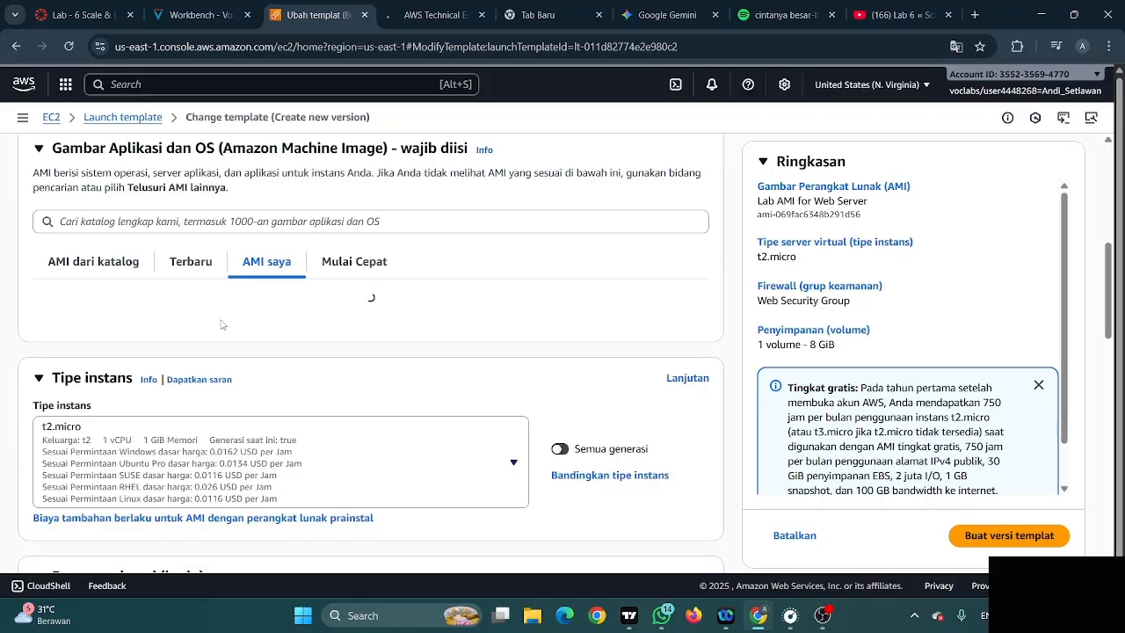
{"action": "scroll", "coordinate": [222, 324], "scroll_direction": "down", "scroll_amount": 8}
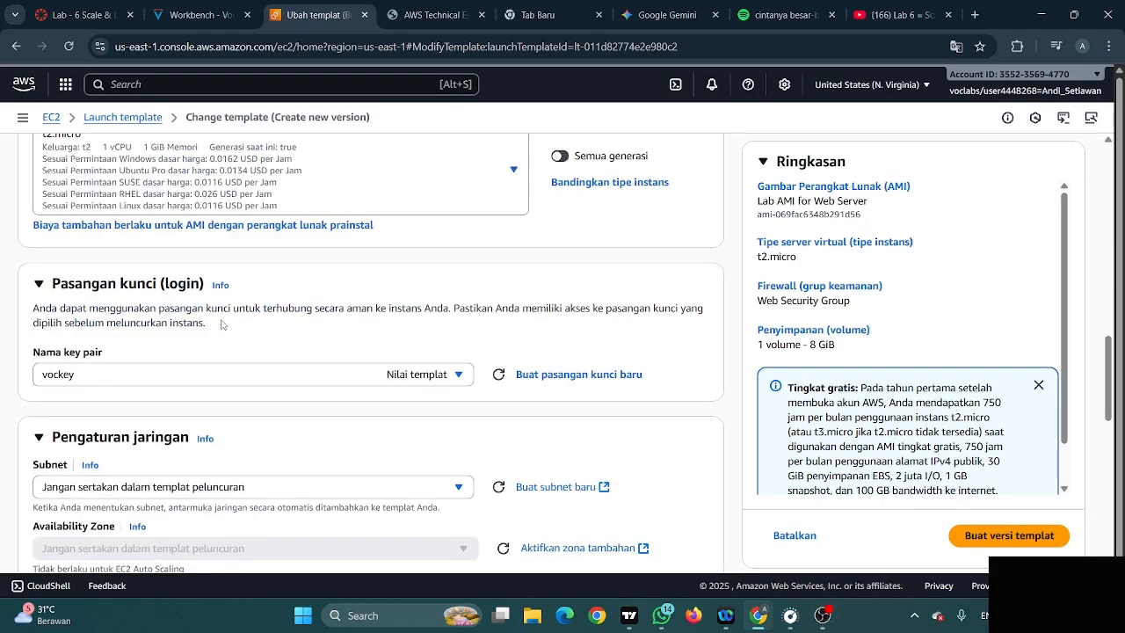
{"action": "scroll", "coordinate": [222, 328], "scroll_direction": "down", "scroll_amount": 1}
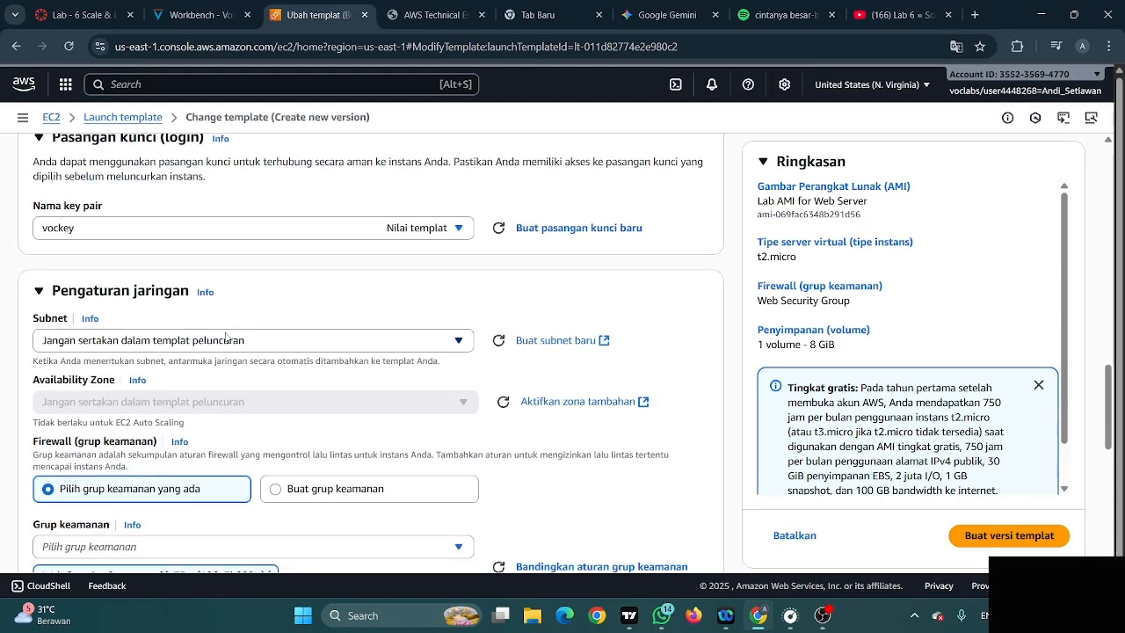
{"action": "scroll", "coordinate": [226, 337], "scroll_direction": "down", "scroll_amount": 1}
{"action": "left_click", "coordinate": [246, 265]}
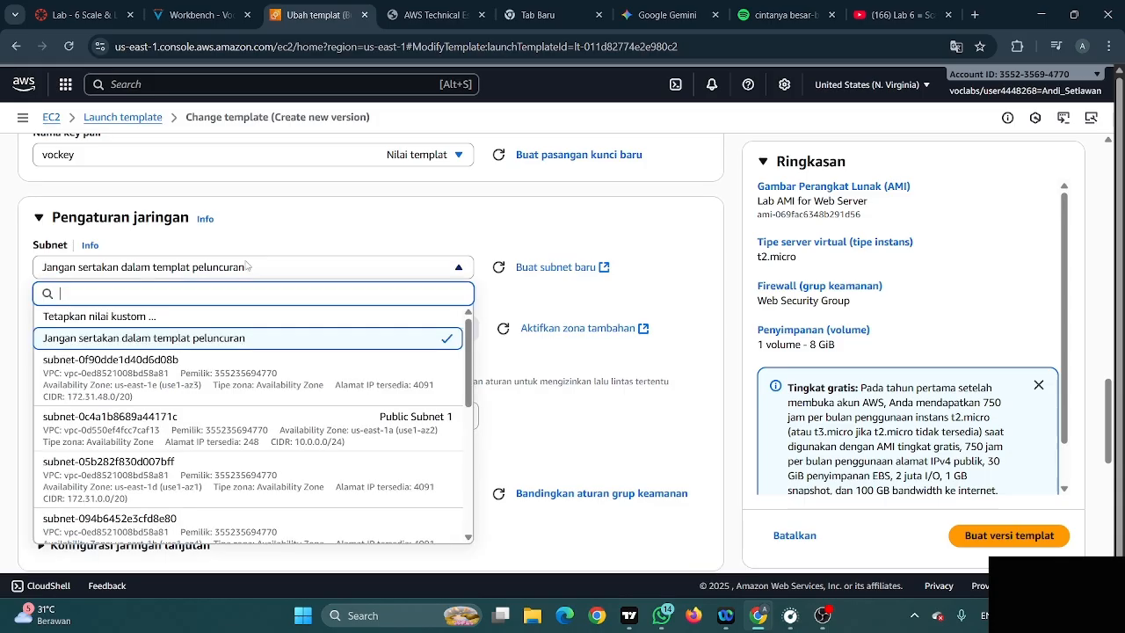
{"action": "left_click", "coordinate": [249, 267]}
{"action": "scroll", "coordinate": [249, 266], "scroll_direction": "down", "scroll_amount": 2}
{"action": "scroll", "coordinate": [229, 293], "scroll_direction": "down", "scroll_amount": 5}
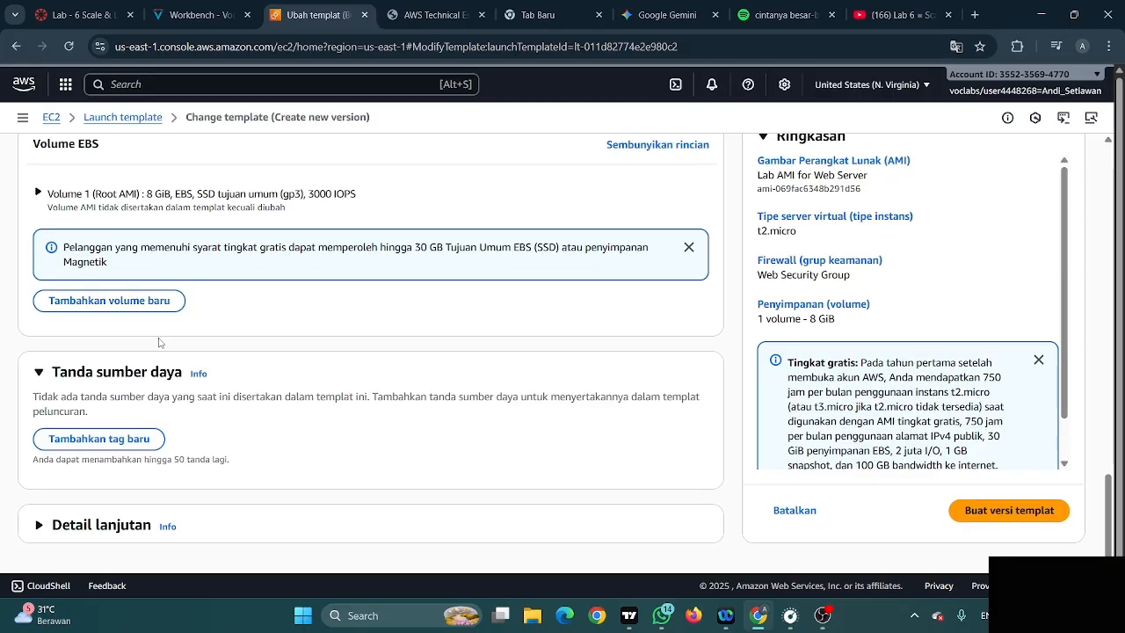
Expand the advanced details of the template version and translate the page to English
{"action": "left_click", "coordinate": [103, 522]}
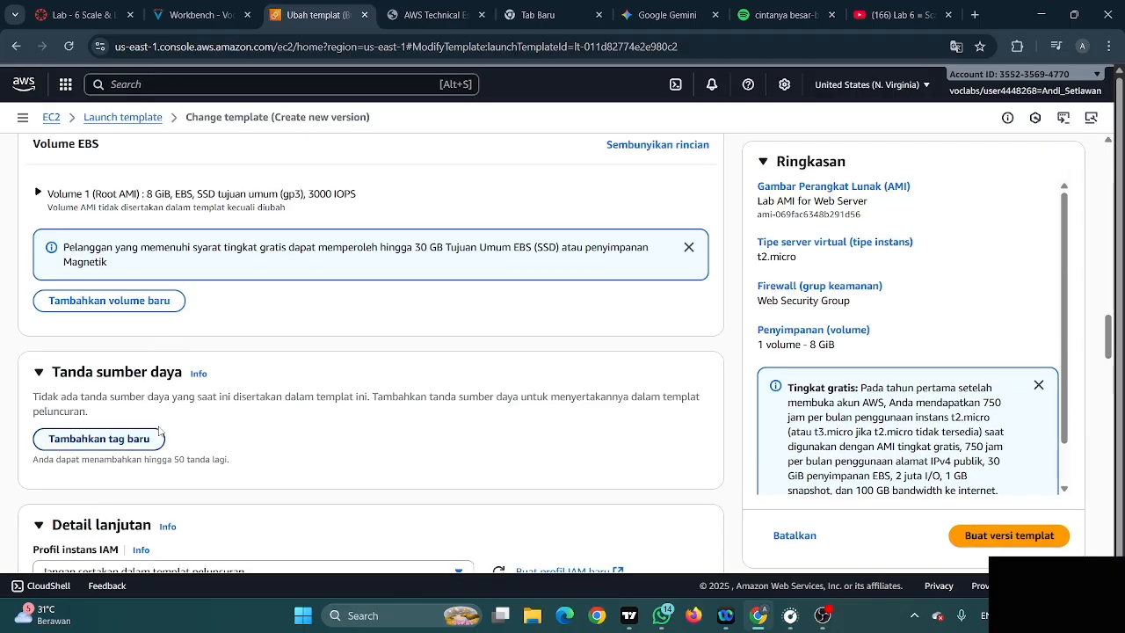
{"action": "scroll", "coordinate": [167, 422], "scroll_direction": "down", "scroll_amount": 7}
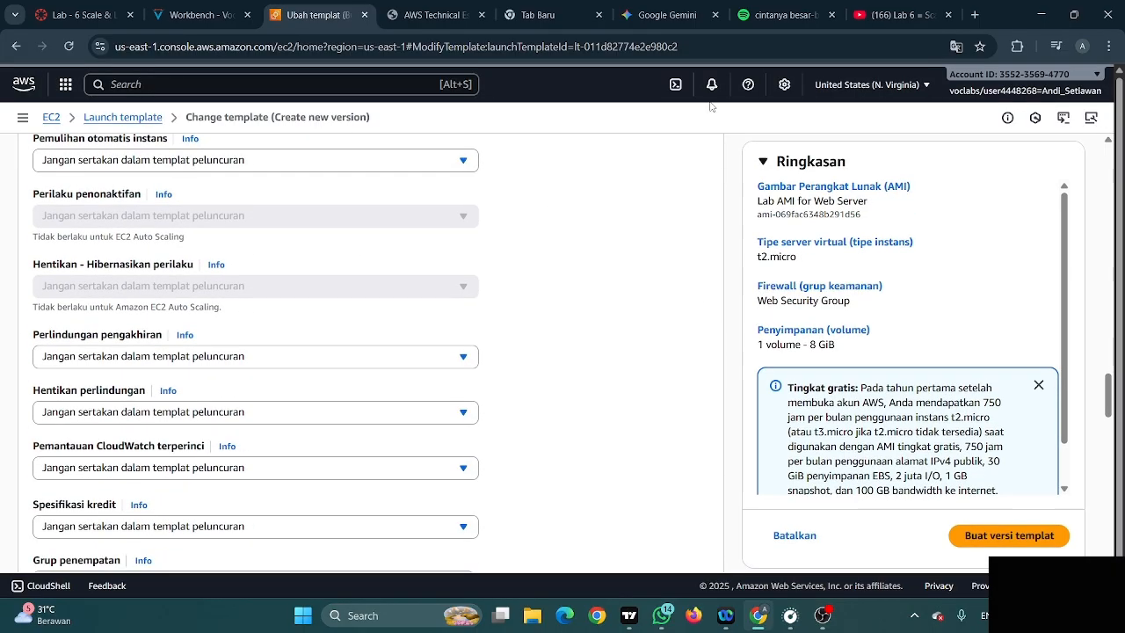
{"action": "left_click", "coordinate": [956, 45]}
{"action": "left_click", "coordinate": [898, 76]}
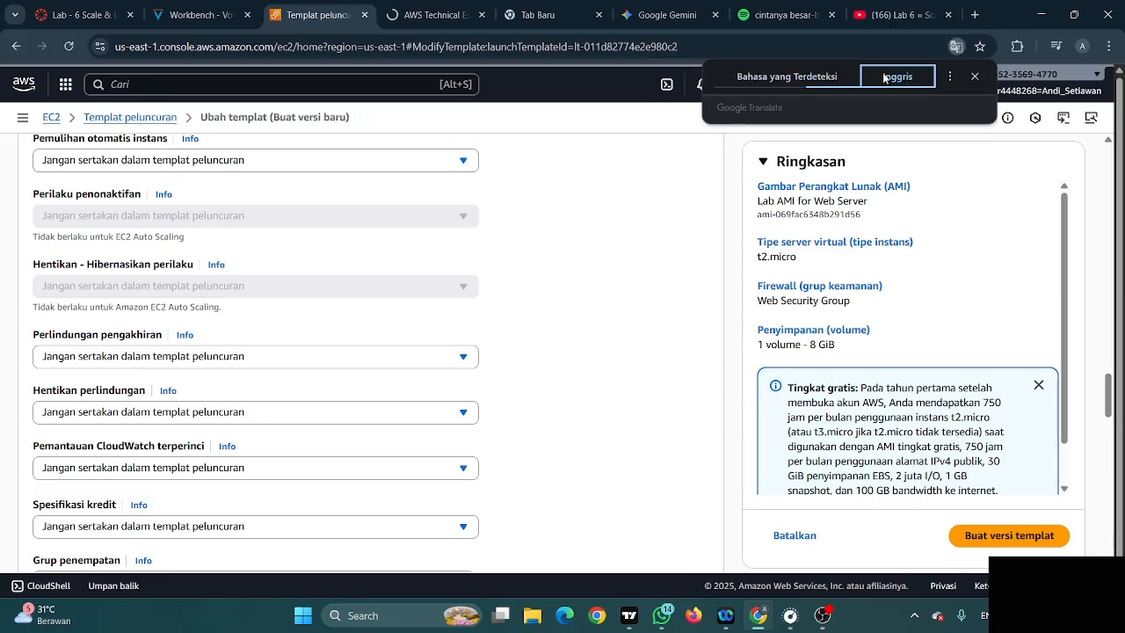
{"action": "scroll", "coordinate": [251, 297], "scroll_direction": "down", "scroll_amount": 1}
{"action": "scroll", "coordinate": [252, 297], "scroll_direction": "down", "scroll_amount": 1}
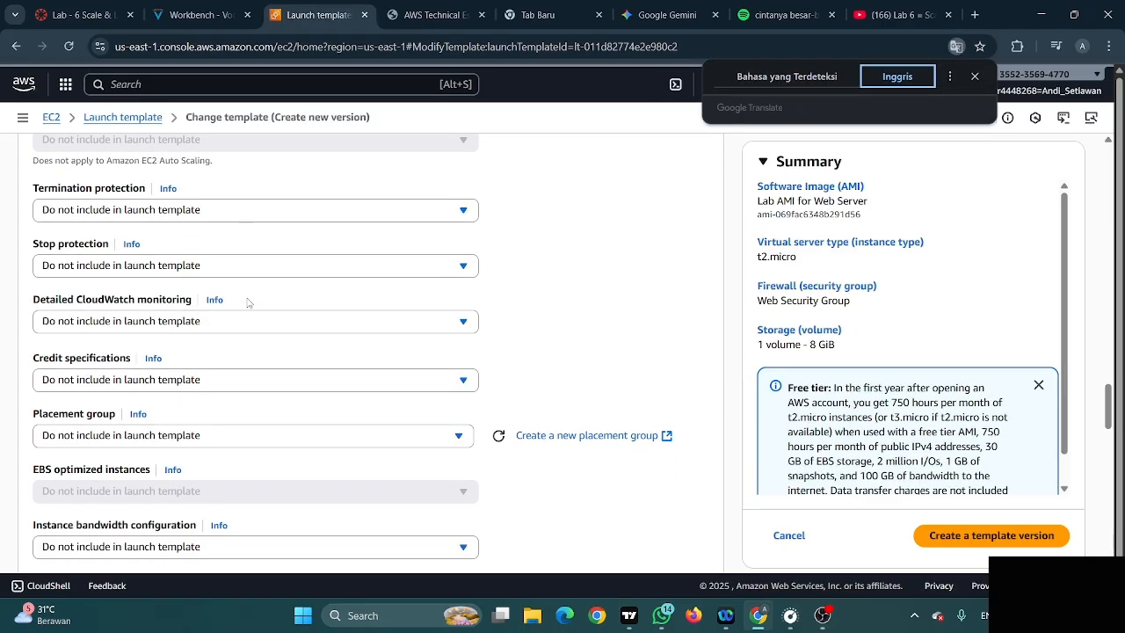
Check the lab guide's monitoring instruction and set Detailed CloudWatch monitoring to Aktifkan in the template version
{"action": "left_click", "coordinate": [220, 327]}
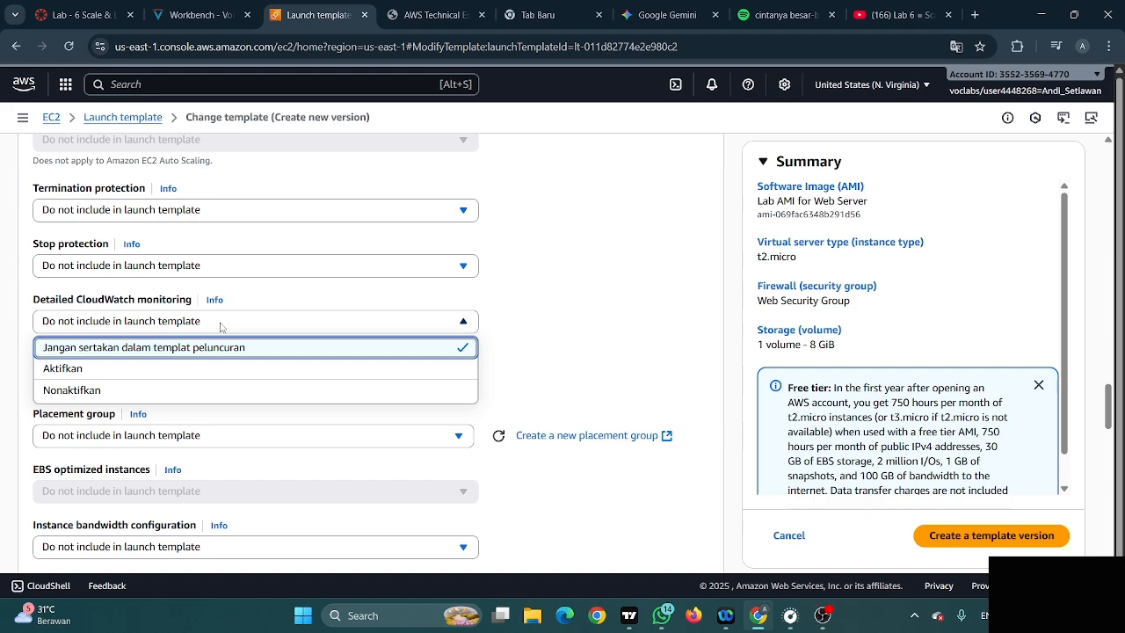
{"action": "left_click", "coordinate": [217, 16]}
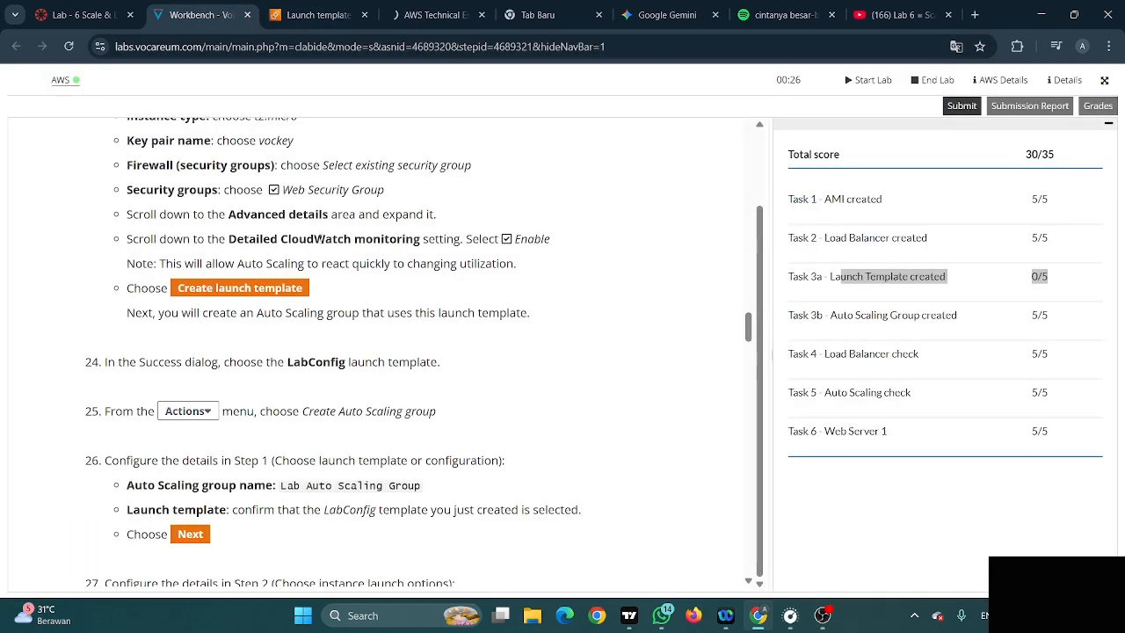
{"action": "left_click", "coordinate": [330, 7]}
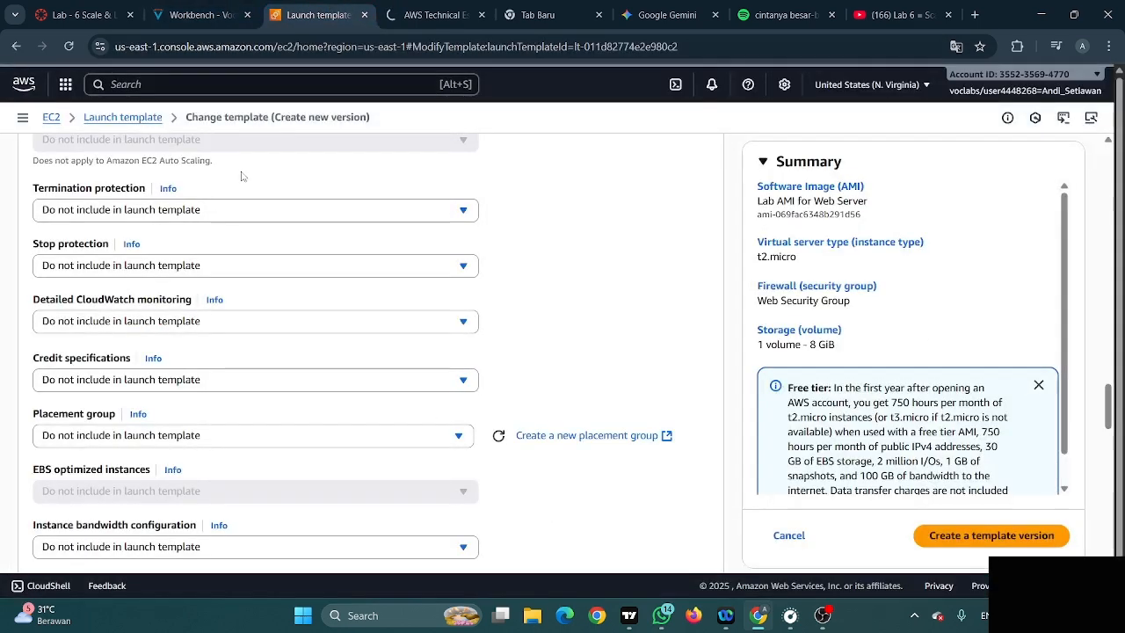
{"action": "left_click", "coordinate": [196, 15]}
{"action": "left_click", "coordinate": [318, 14]}
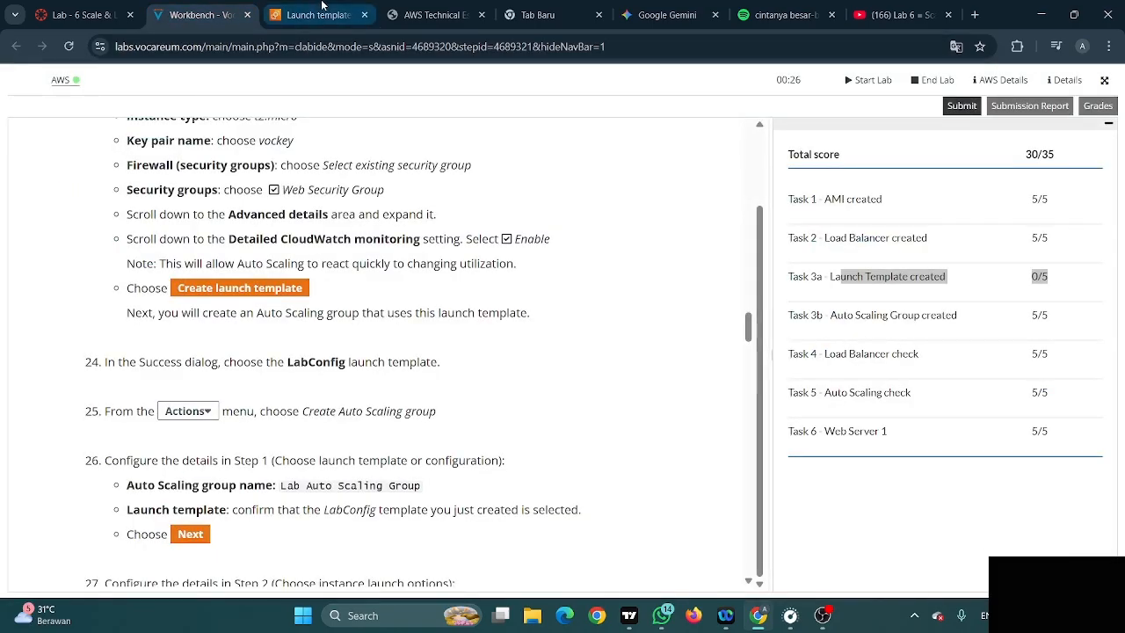
{"action": "left_click", "coordinate": [178, 325]}
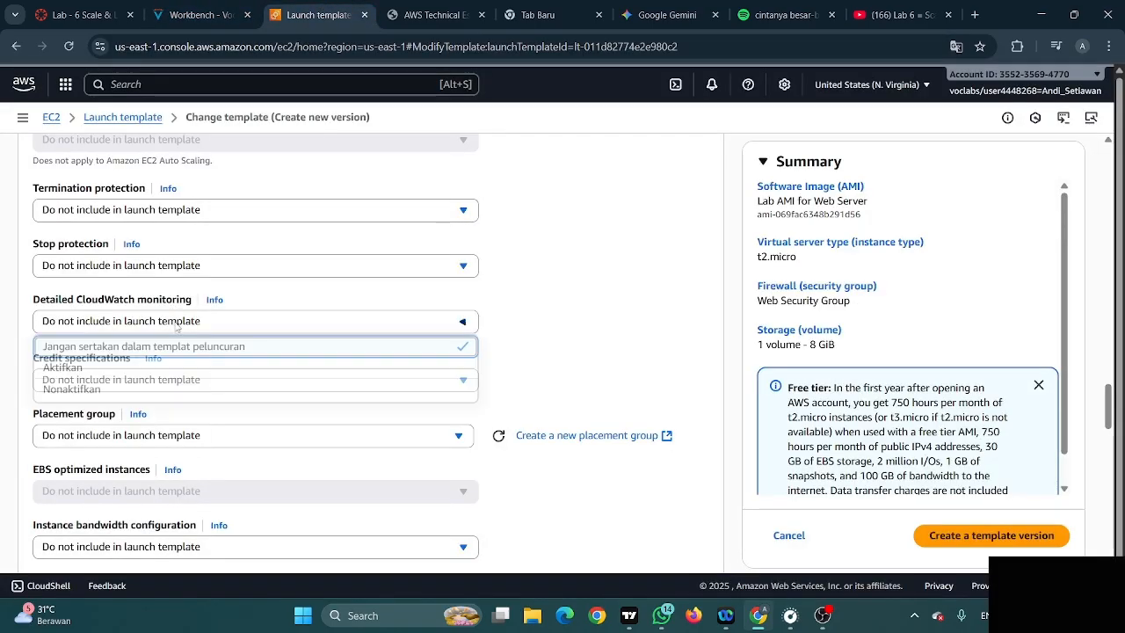
{"action": "left_click", "coordinate": [112, 366]}
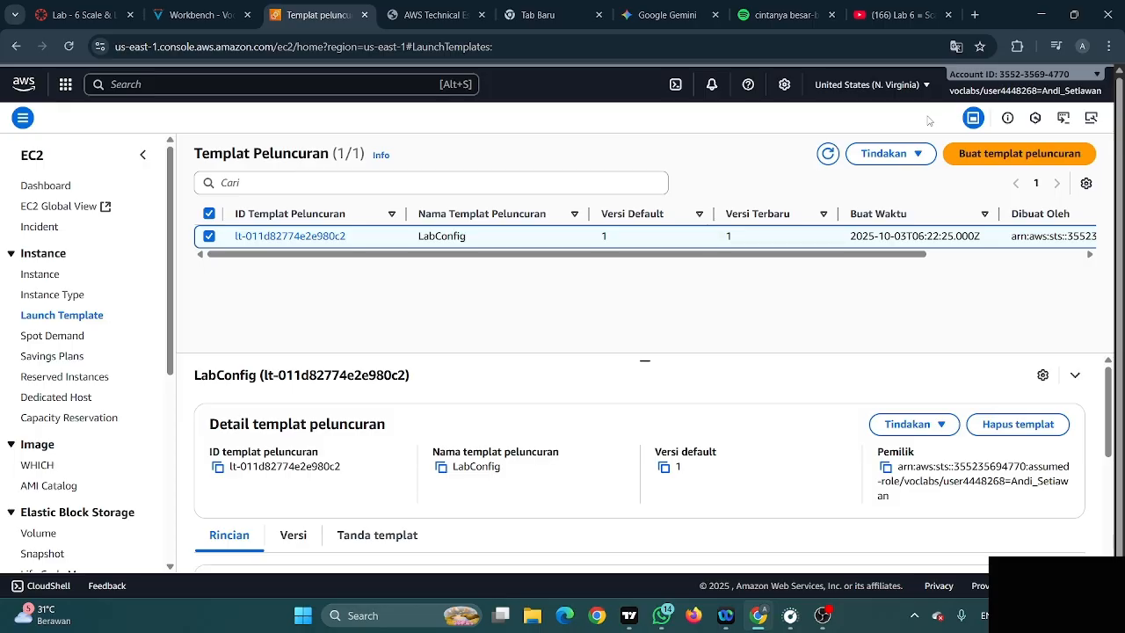
Delete the existing LabConfig launch template, confirming with the word "hapus"
{"action": "left_click", "coordinate": [913, 154]}
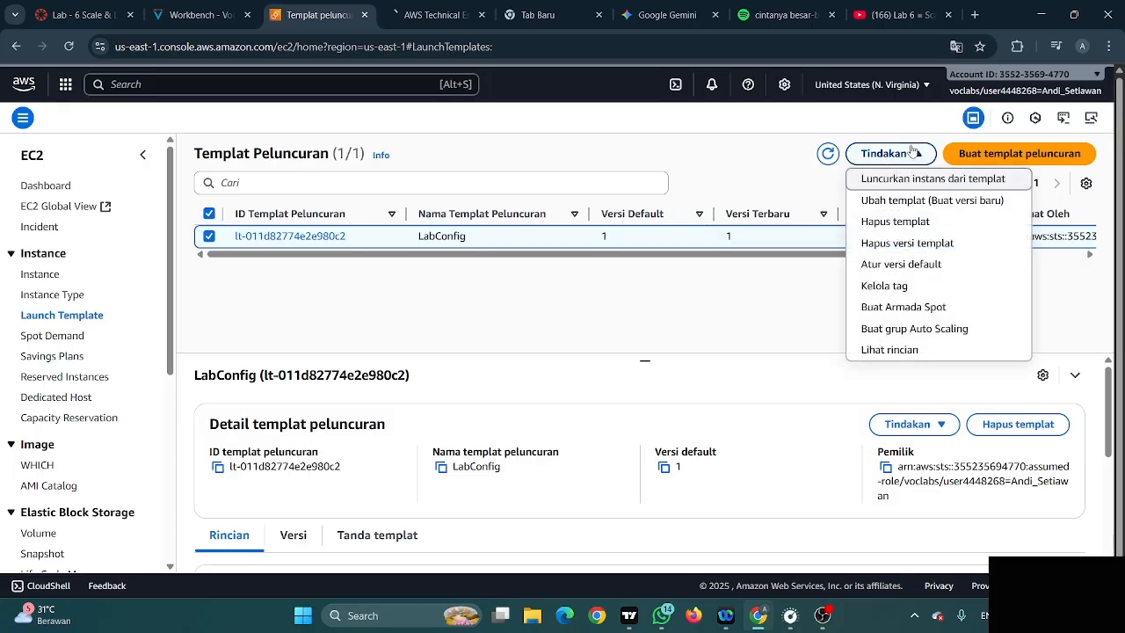
{"action": "left_click", "coordinate": [914, 225]}
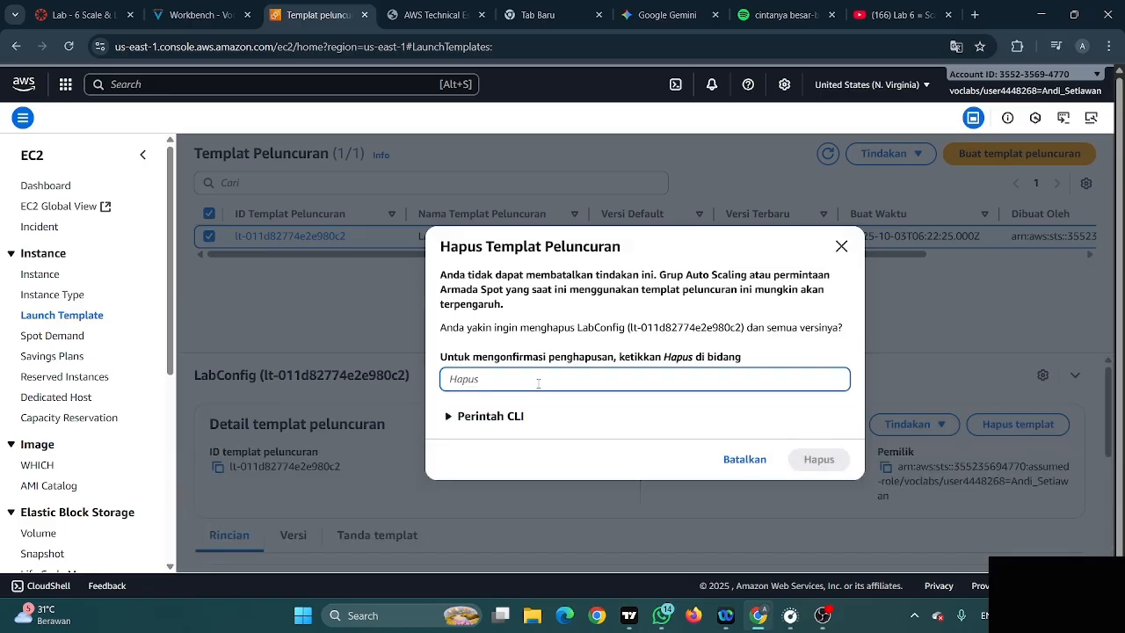
{"action": "type", "text": "hapus"}
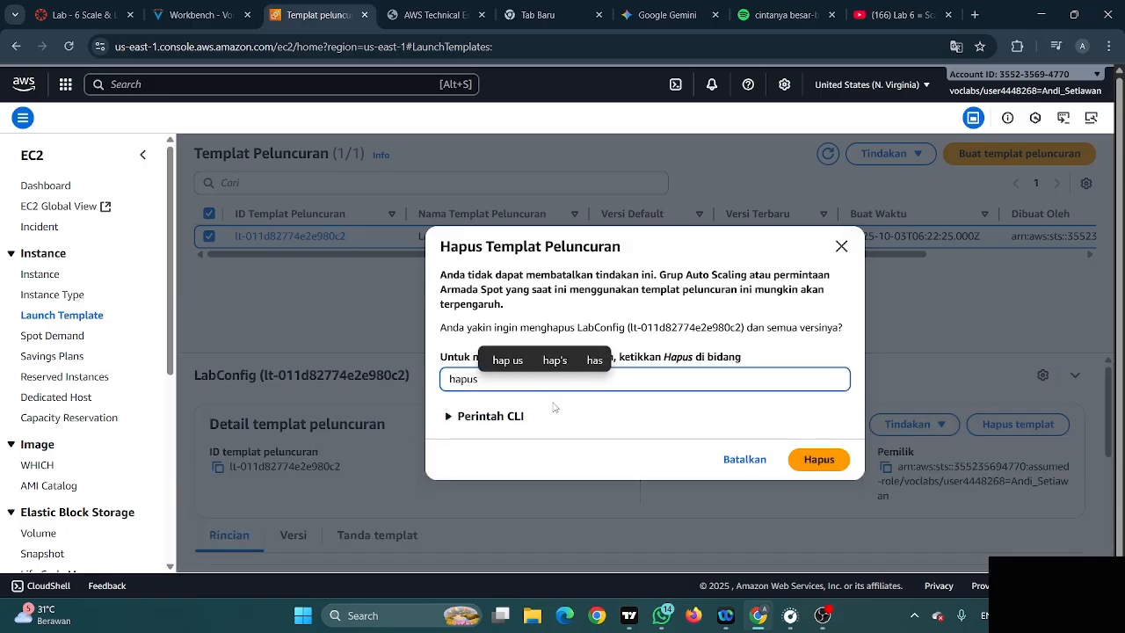
{"action": "left_click", "coordinate": [818, 459]}
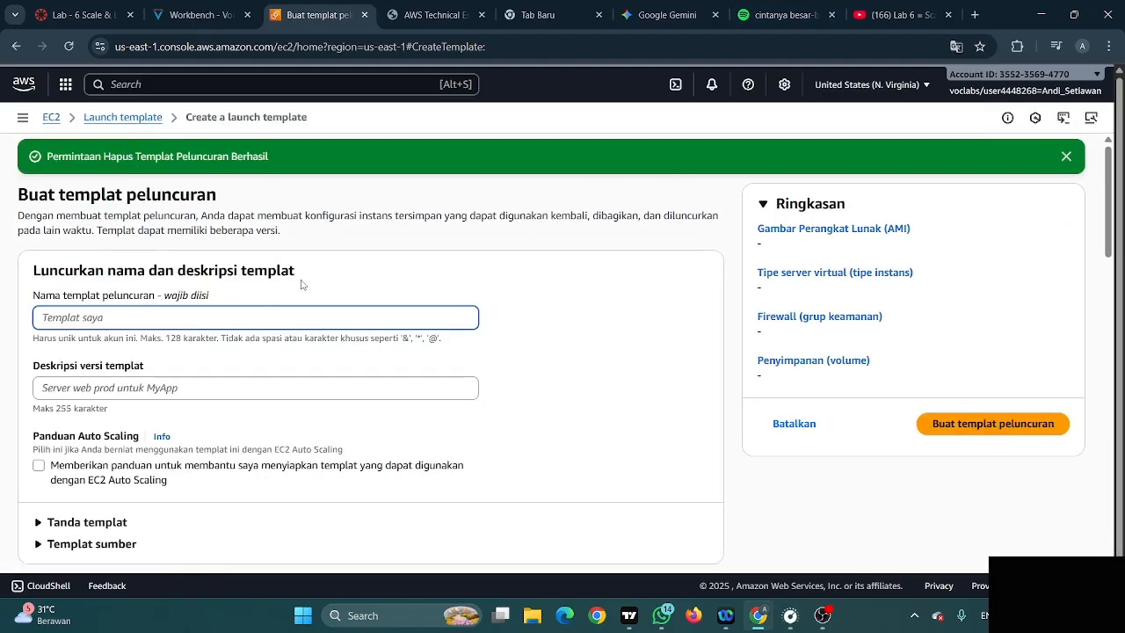
Name the new launch template LabConfig and enable the EC2 Auto Scaling guidance
{"action": "type", "text": "LabConfig"}
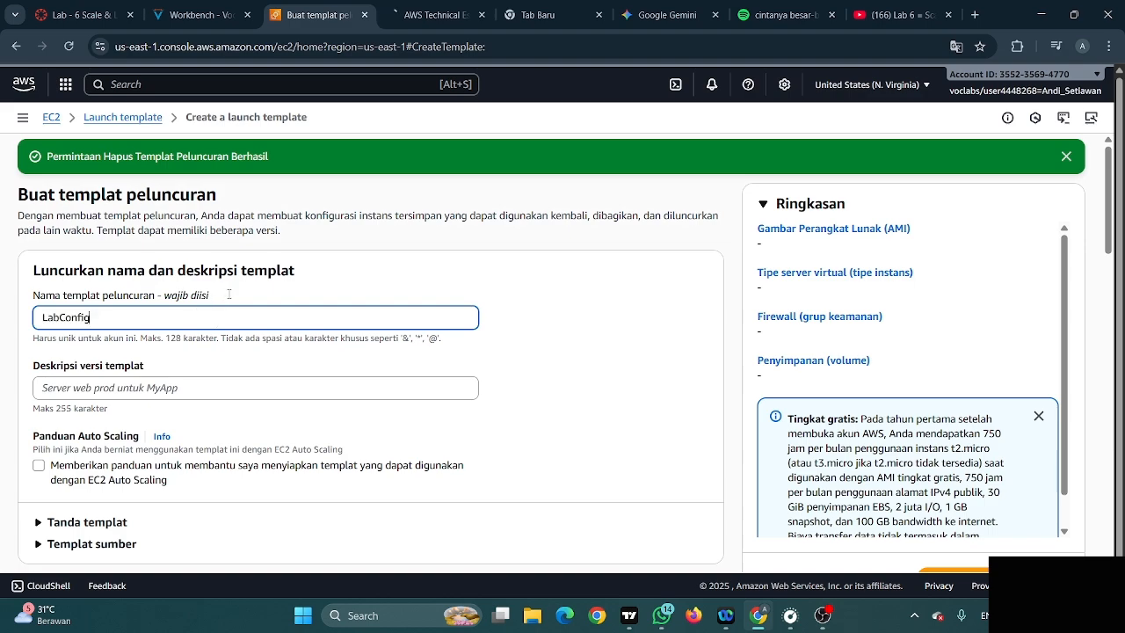
{"action": "key", "text": "Tab"}
{"action": "scroll", "coordinate": [136, 277], "scroll_direction": "down", "scroll_amount": 2}
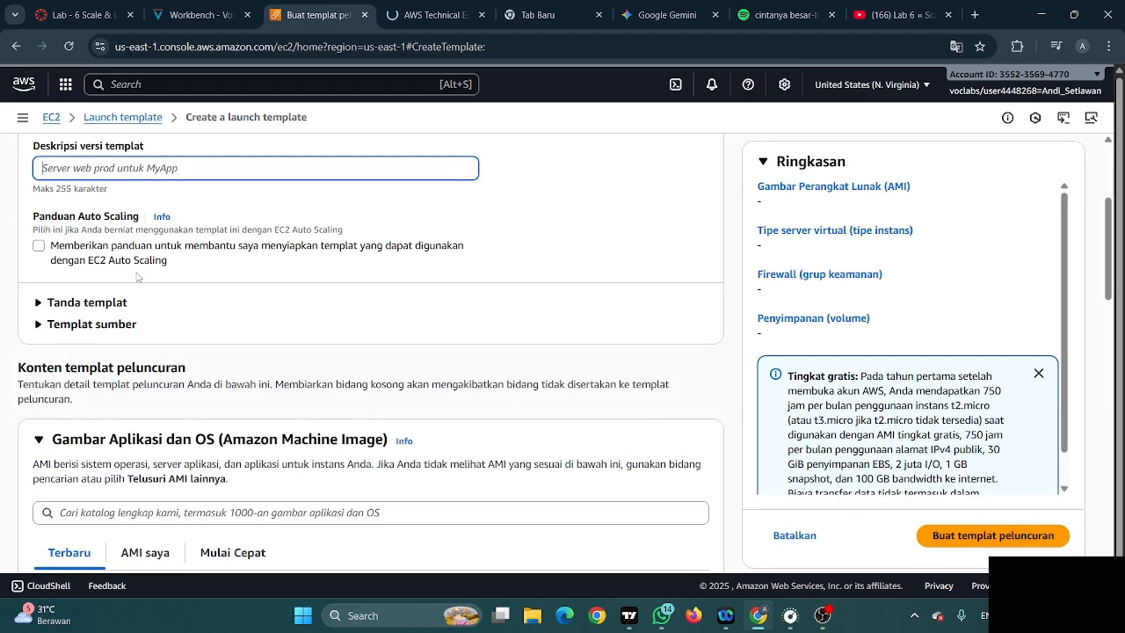
{"action": "left_click", "coordinate": [39, 246]}
{"action": "scroll", "coordinate": [212, 258], "scroll_direction": "down", "scroll_amount": 3}
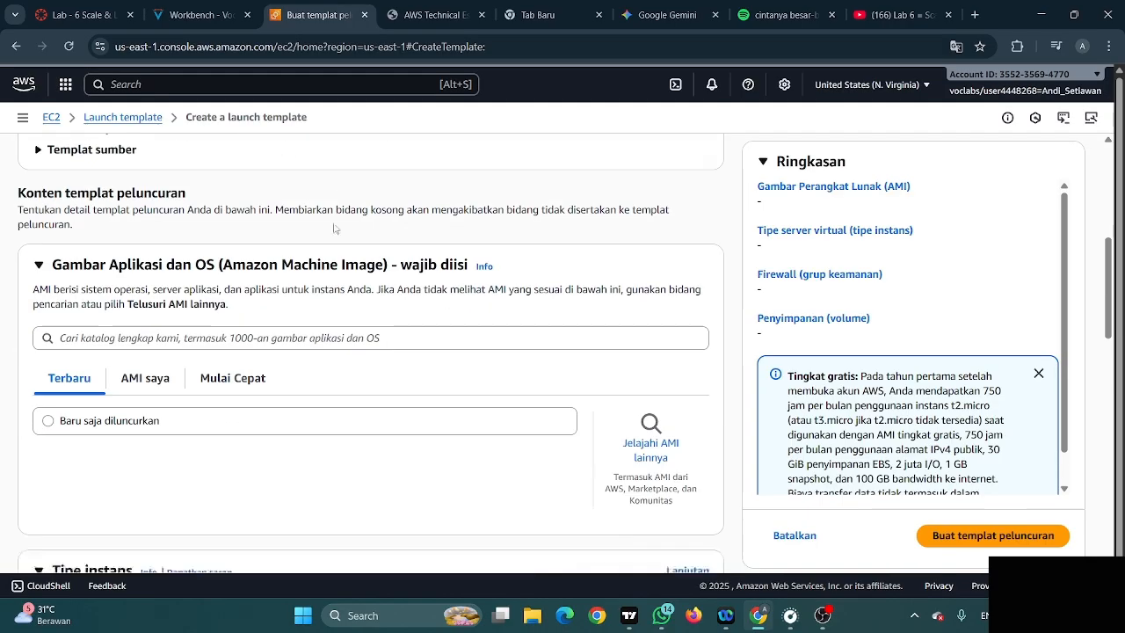
Choose WebServerAMI from the account's own AMIs as the launch template's machine image
{"action": "left_click", "coordinate": [172, 319]}
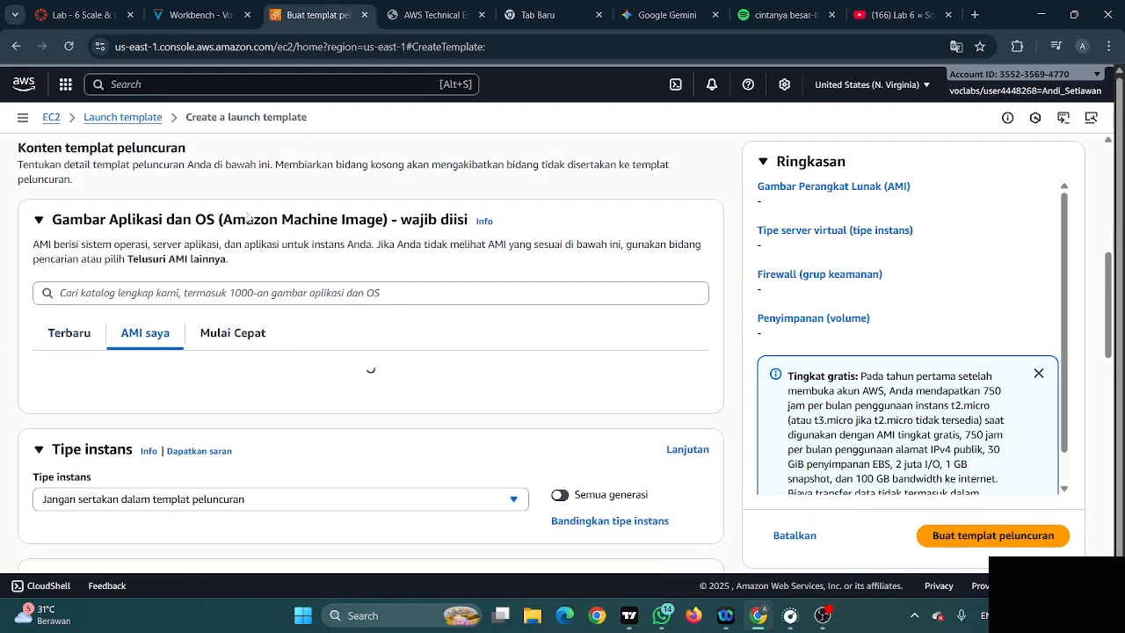
{"action": "scroll", "coordinate": [203, 281], "scroll_direction": "down", "scroll_amount": 2}
{"action": "scroll", "coordinate": [184, 287], "scroll_direction": "down", "scroll_amount": 1}
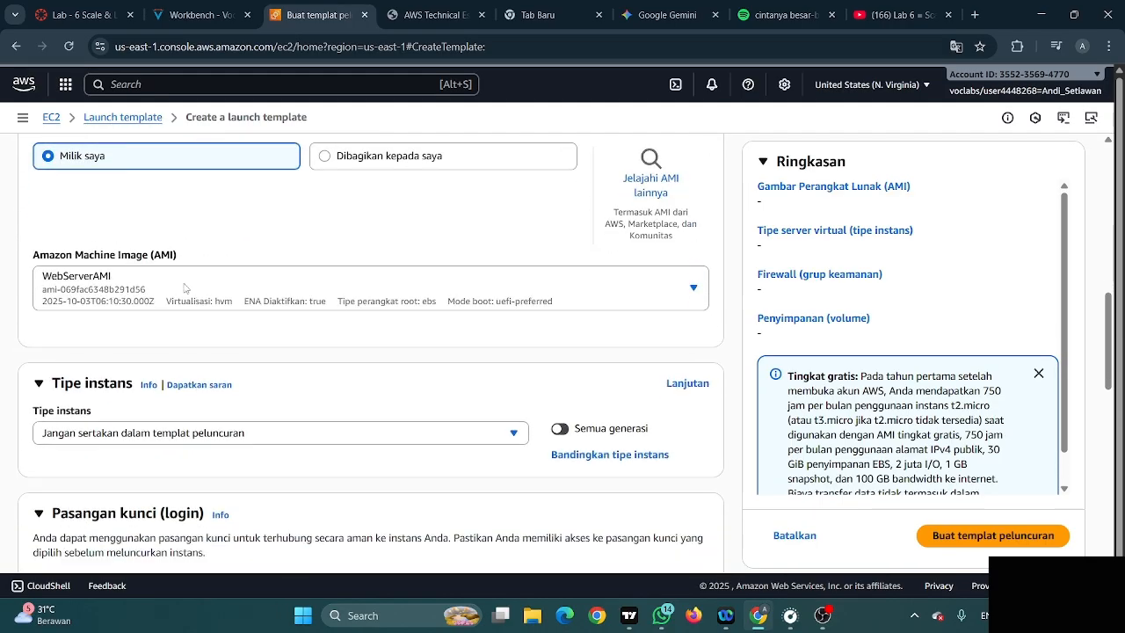
{"action": "left_click", "coordinate": [694, 290]}
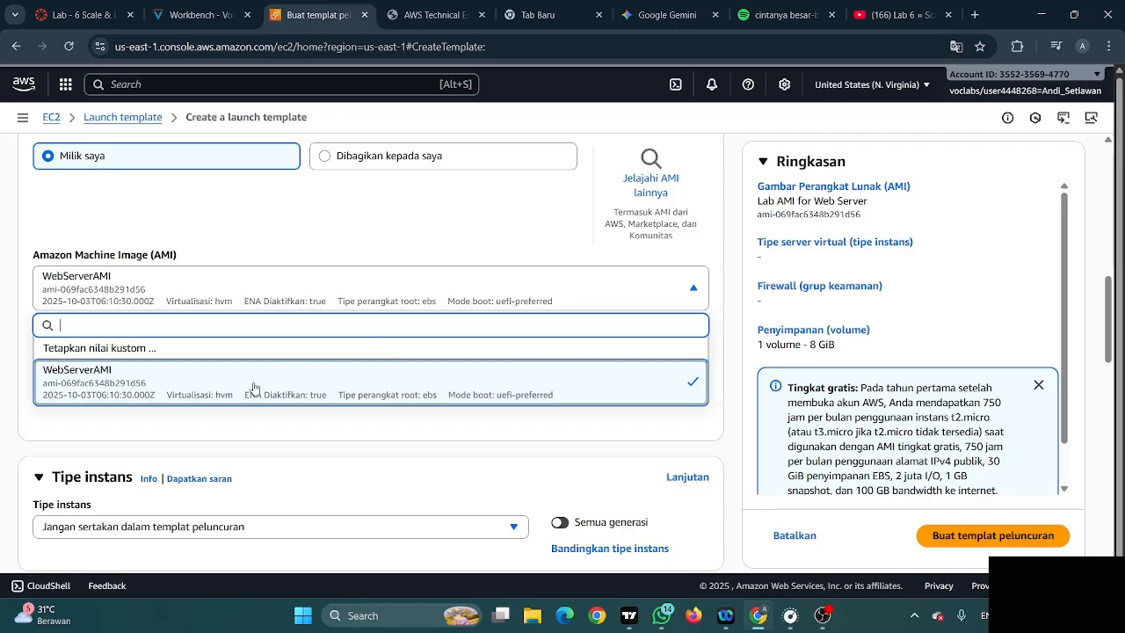
{"action": "scroll", "coordinate": [254, 388], "scroll_direction": "down", "scroll_amount": 3}
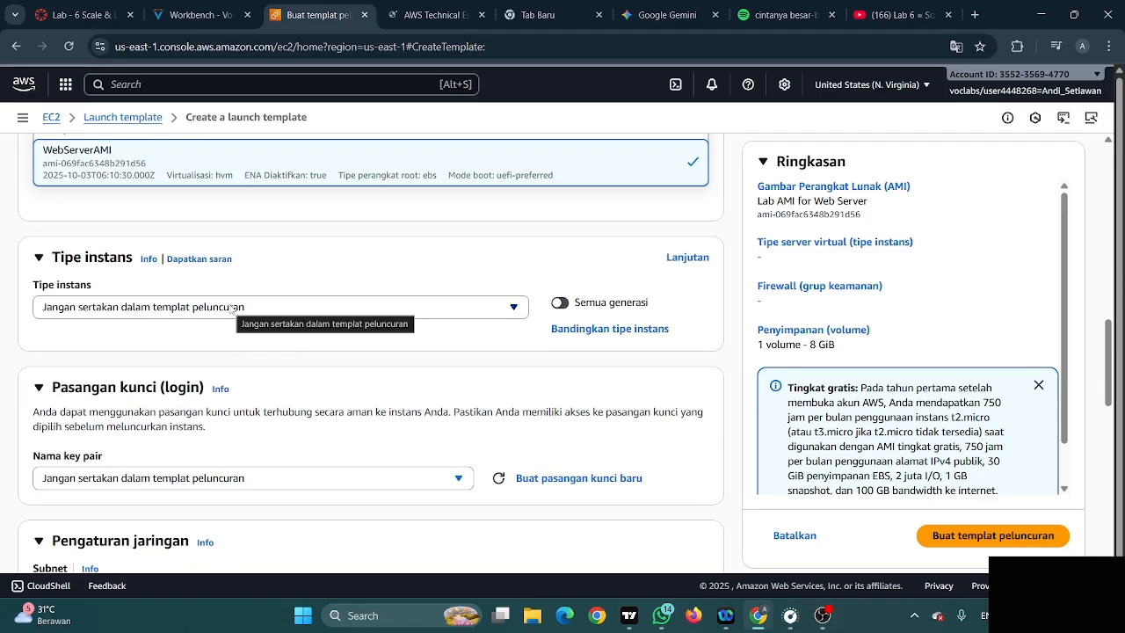
Set the launch template's key pair to vockey
{"action": "left_click", "coordinate": [233, 307]}
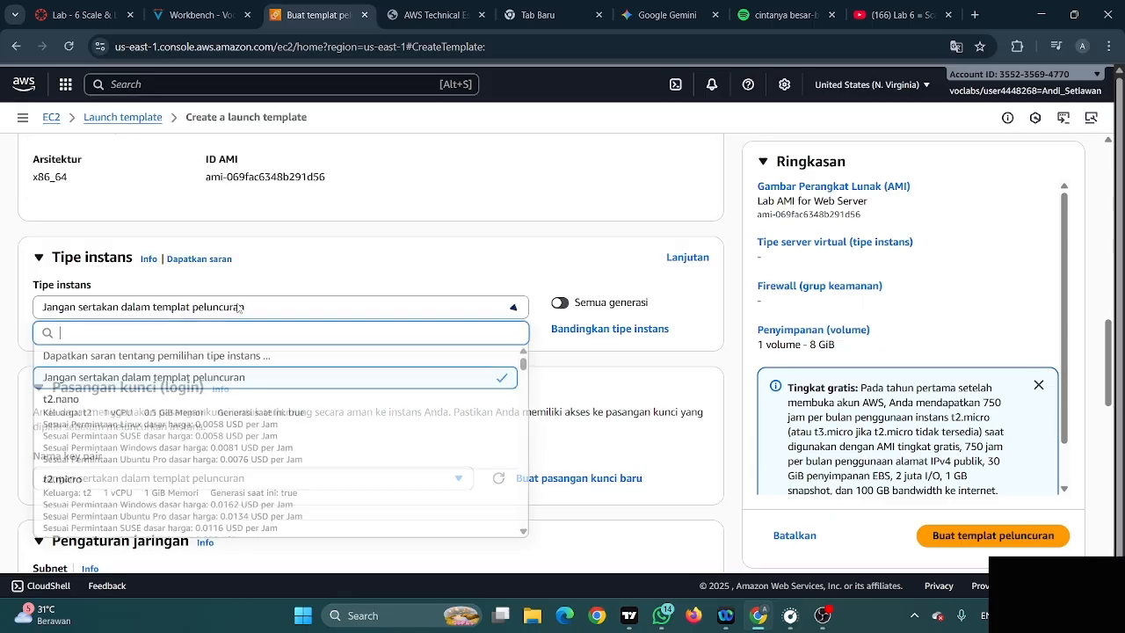
{"action": "scroll", "coordinate": [239, 306], "scroll_direction": "down", "scroll_amount": 3}
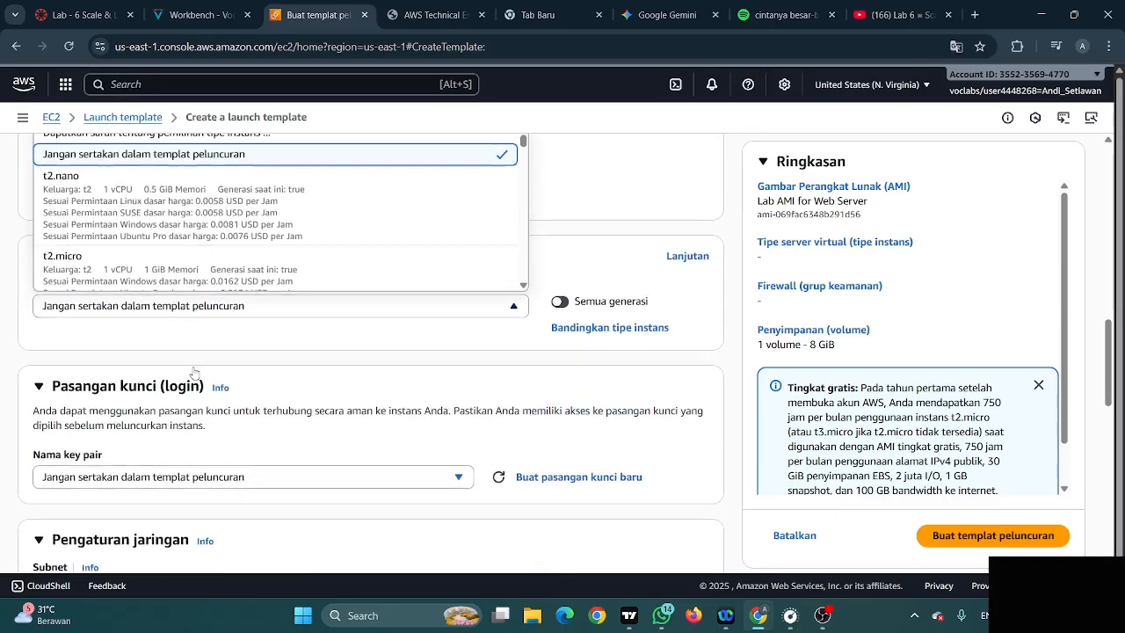
{"action": "scroll", "coordinate": [233, 369], "scroll_direction": "down", "scroll_amount": 2}
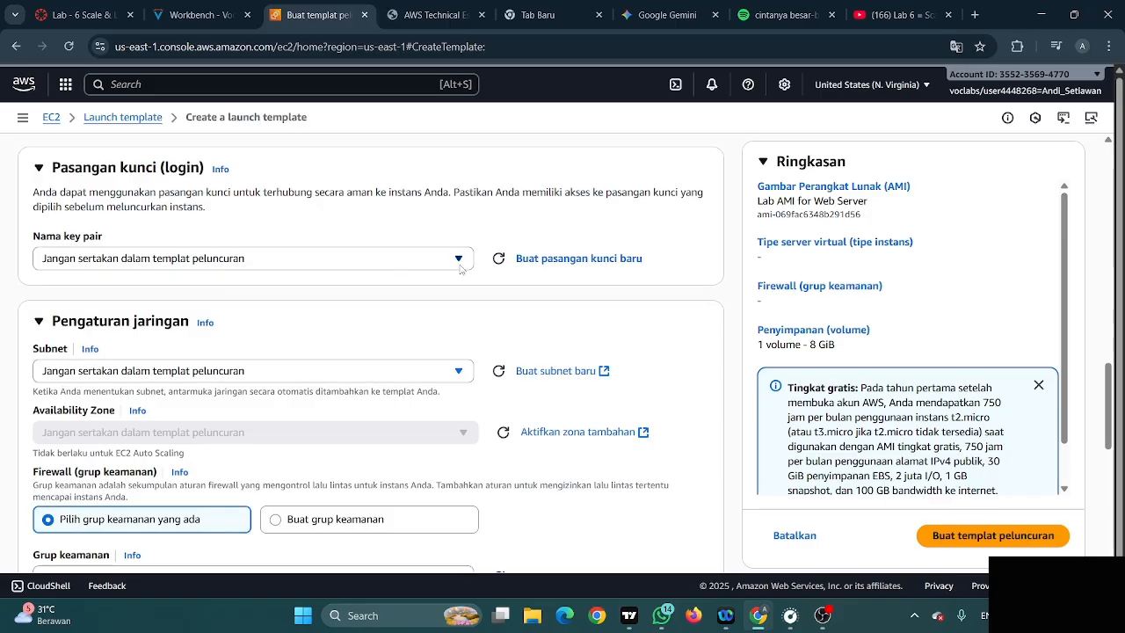
{"action": "left_click", "coordinate": [309, 267]}
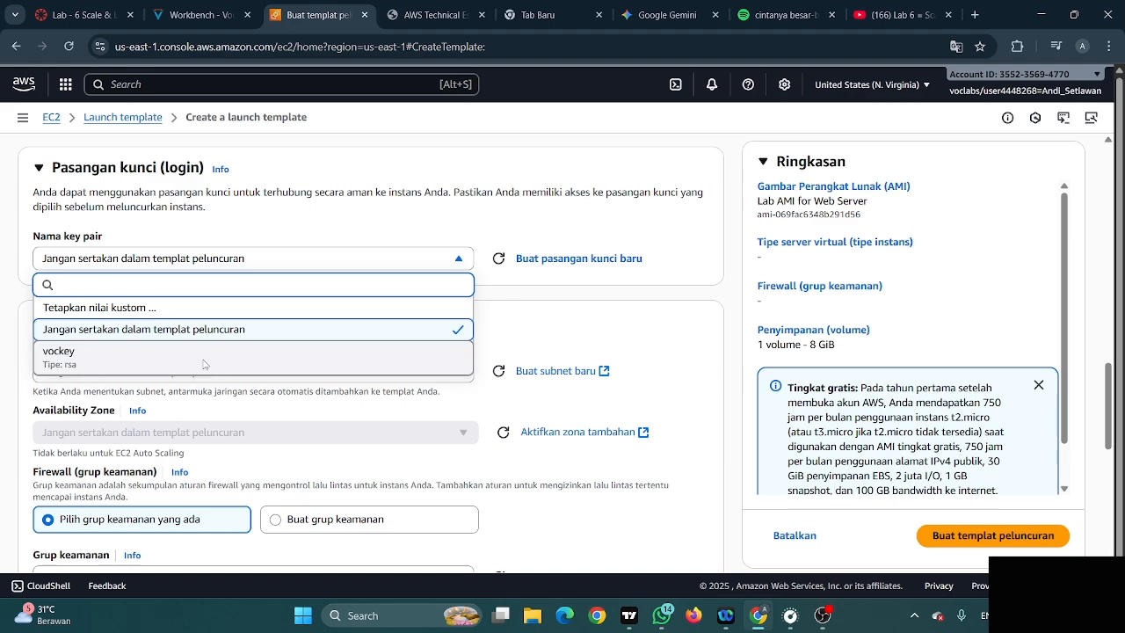
{"action": "left_click", "coordinate": [204, 364]}
Set the launch template's instance type to t2.micro
{"action": "scroll", "coordinate": [349, 291], "scroll_direction": "up", "scroll_amount": 4}
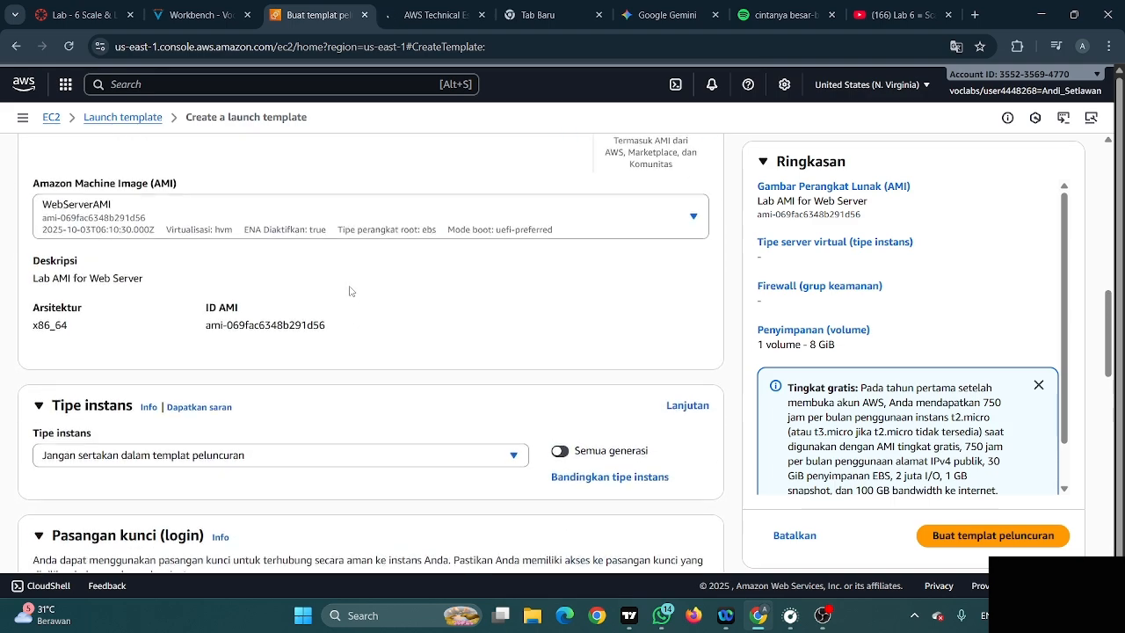
{"action": "scroll", "coordinate": [350, 290], "scroll_direction": "up", "scroll_amount": 4}
{"action": "scroll", "coordinate": [350, 291], "scroll_direction": "down", "scroll_amount": 2}
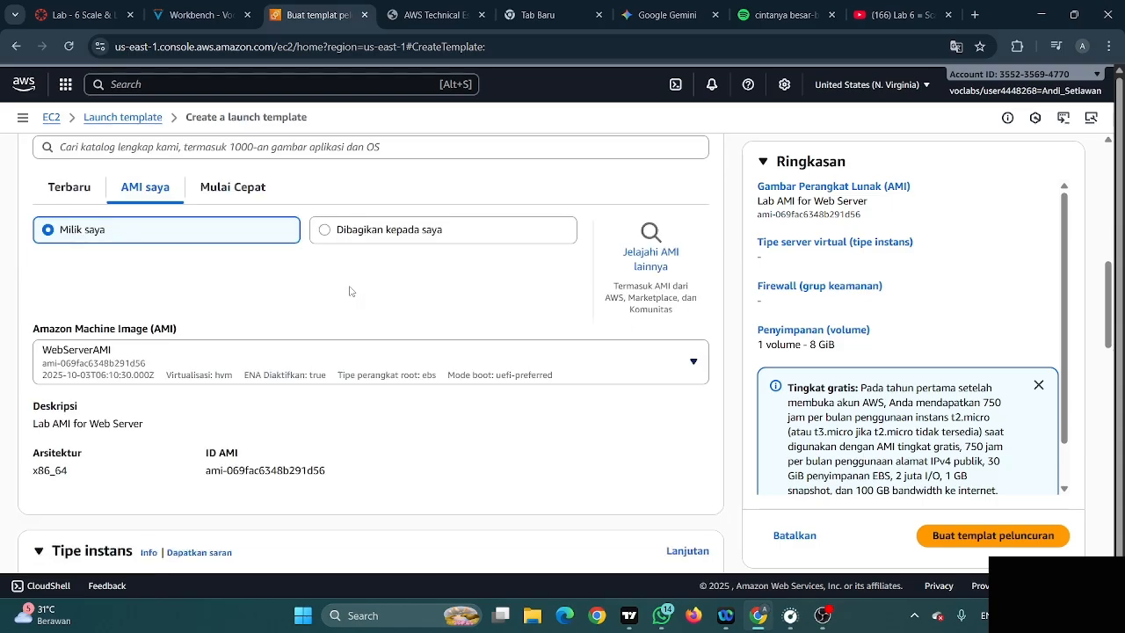
{"action": "scroll", "coordinate": [350, 291], "scroll_direction": "down", "scroll_amount": 2}
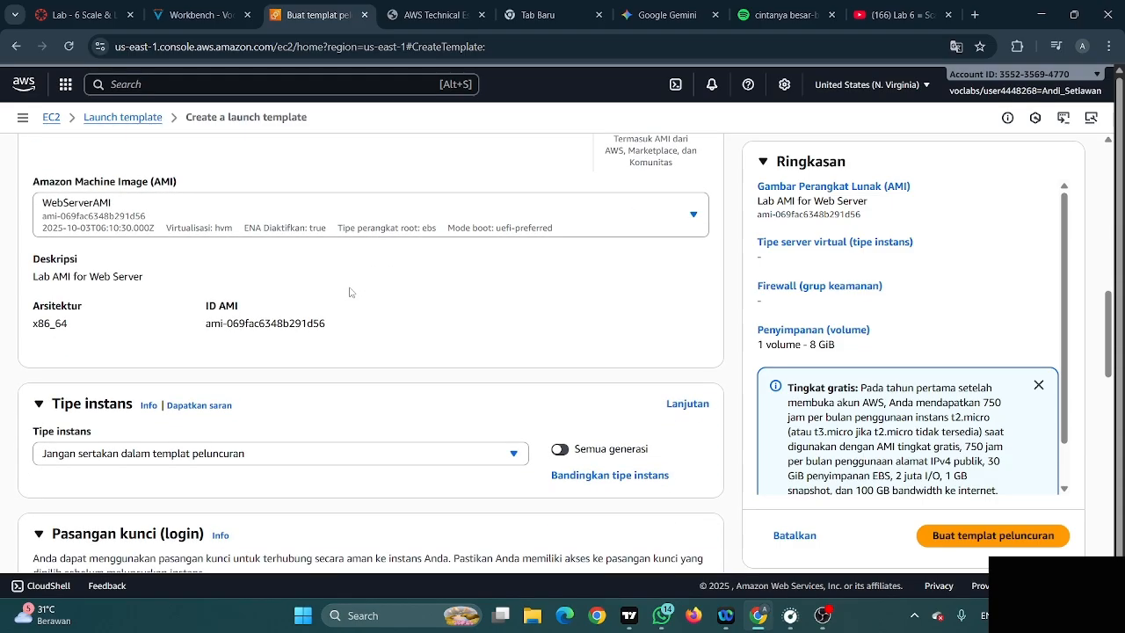
{"action": "scroll", "coordinate": [349, 291], "scroll_direction": "down", "scroll_amount": 1}
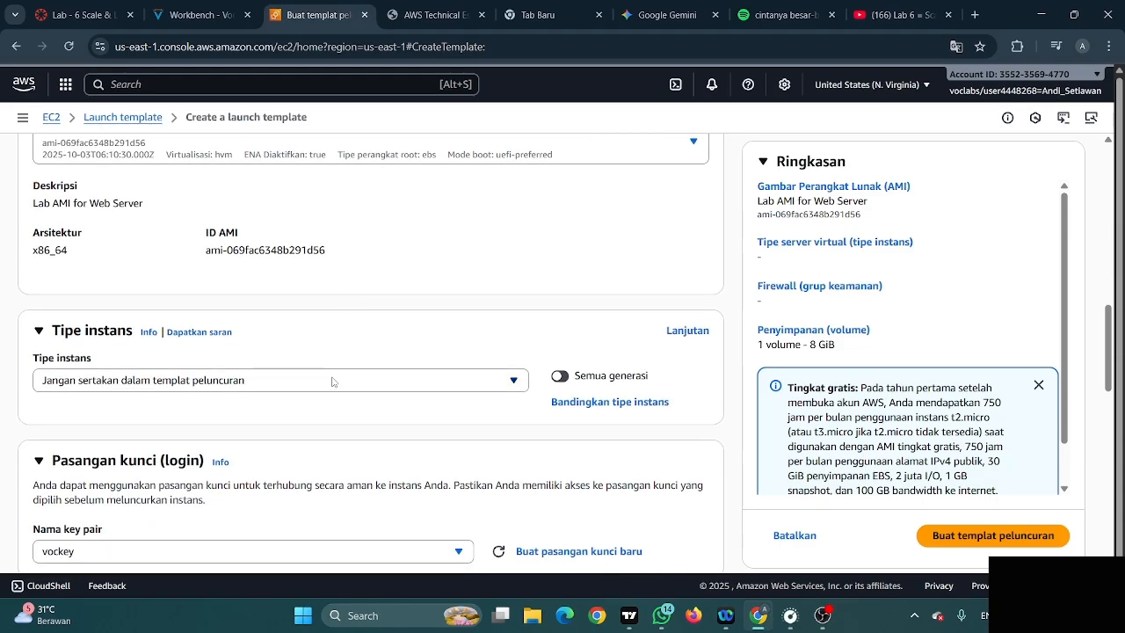
{"action": "scroll", "coordinate": [351, 337], "scroll_direction": "down", "scroll_amount": 1}
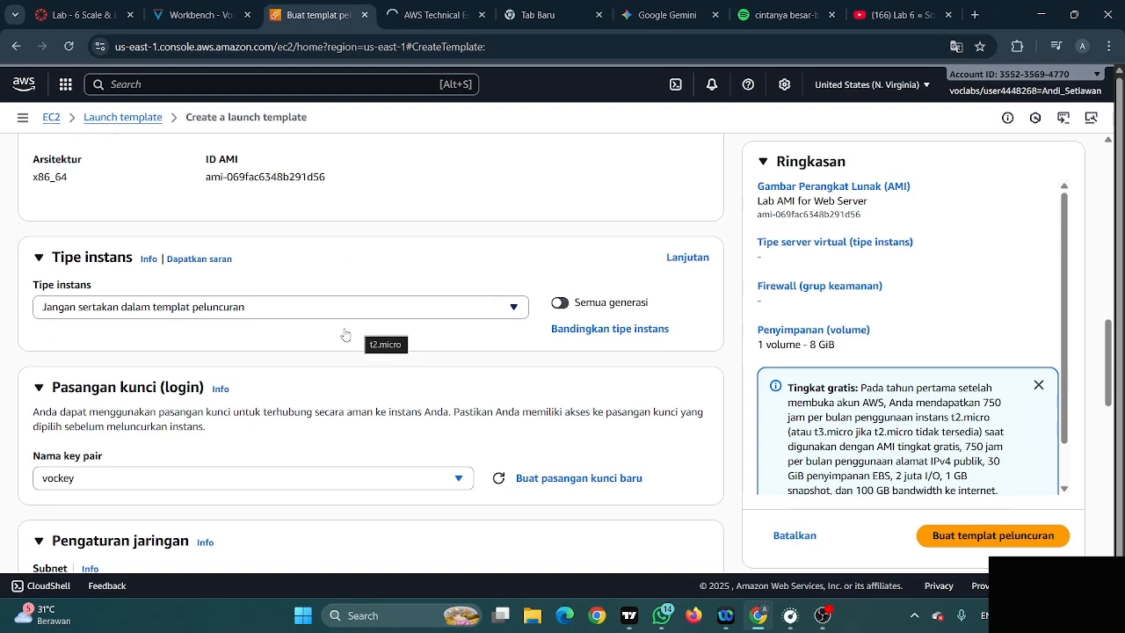
{"action": "left_click", "coordinate": [343, 307]}
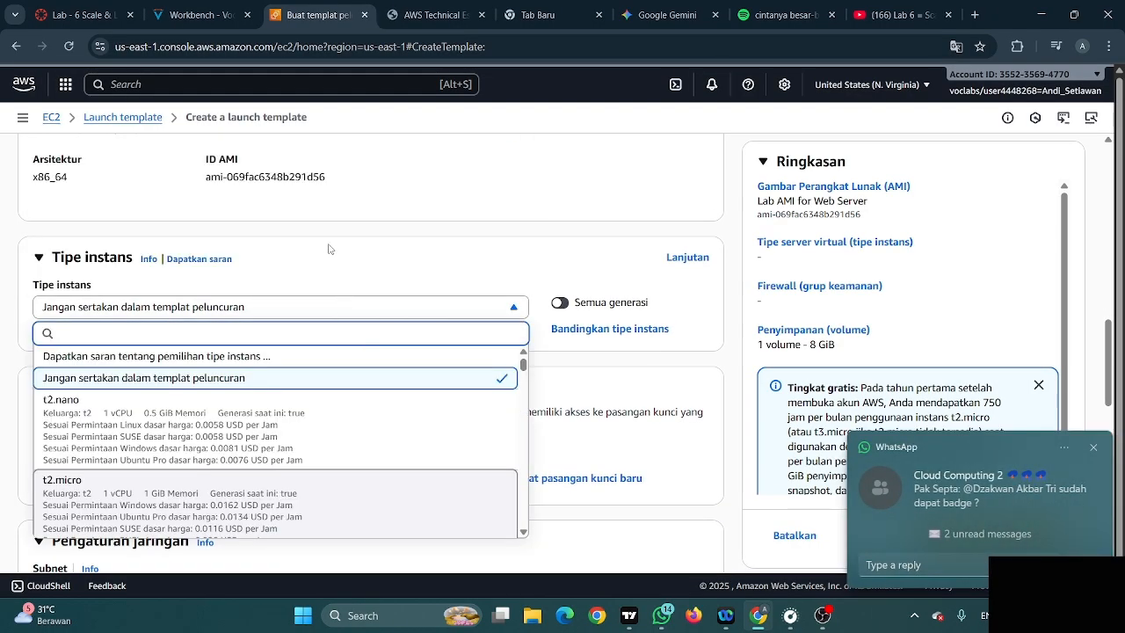
{"action": "scroll", "coordinate": [126, 442], "scroll_direction": "down", "scroll_amount": 1}
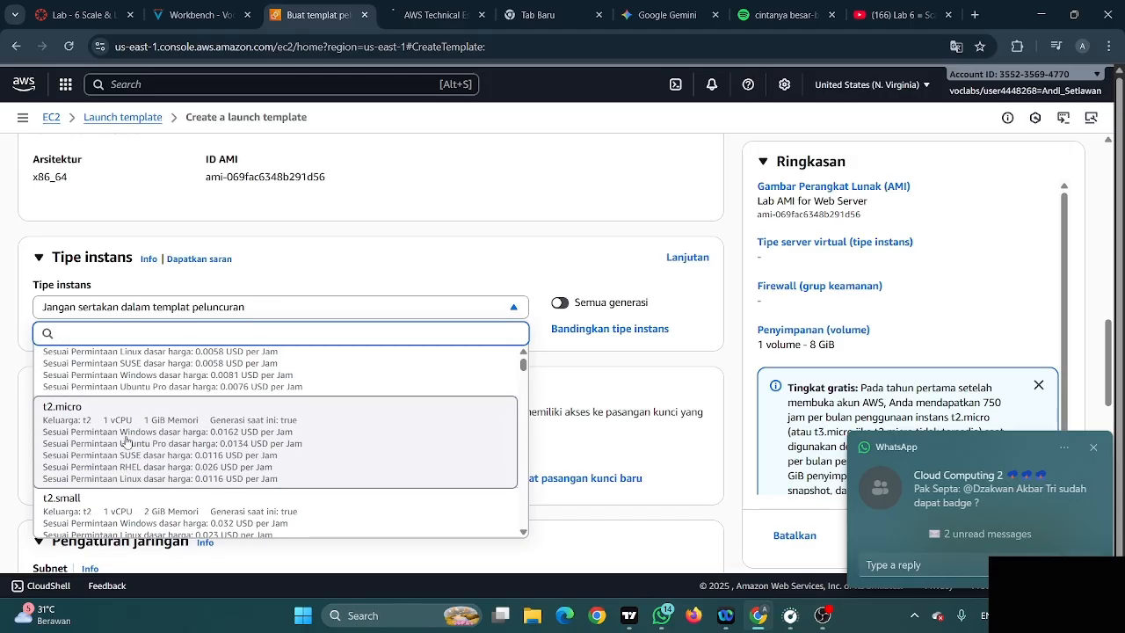
{"action": "left_click", "coordinate": [125, 442]}
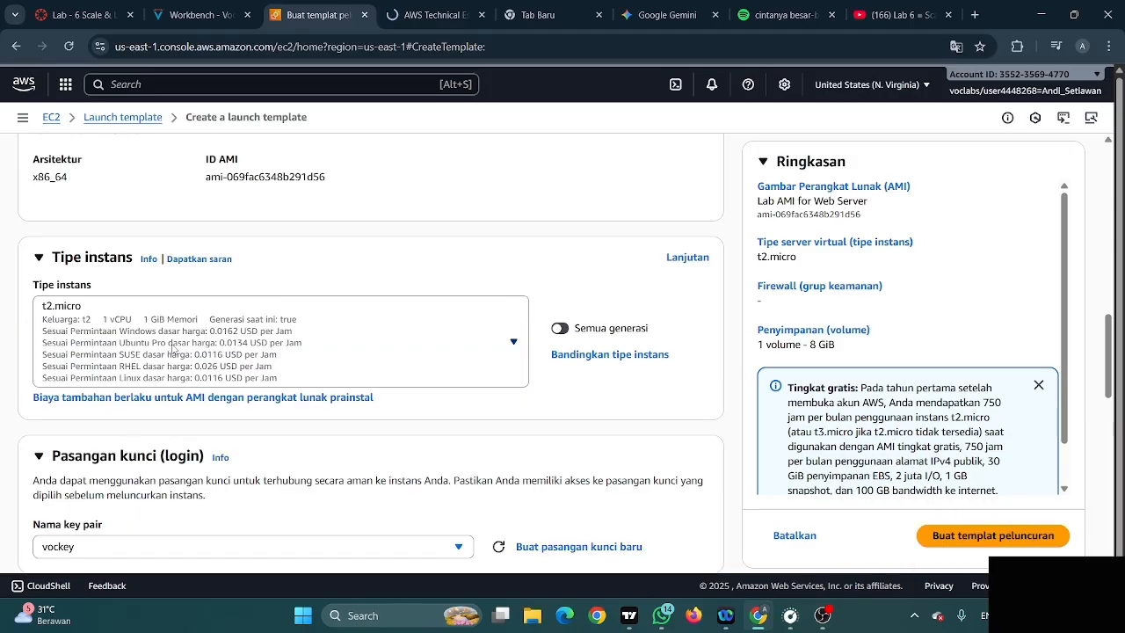
Check the lab guide's firewall instructions and assign the existing Web Security Group to the launch template
{"action": "scroll", "coordinate": [176, 342], "scroll_direction": "down", "scroll_amount": 3}
{"action": "left_click", "coordinate": [222, 4]}
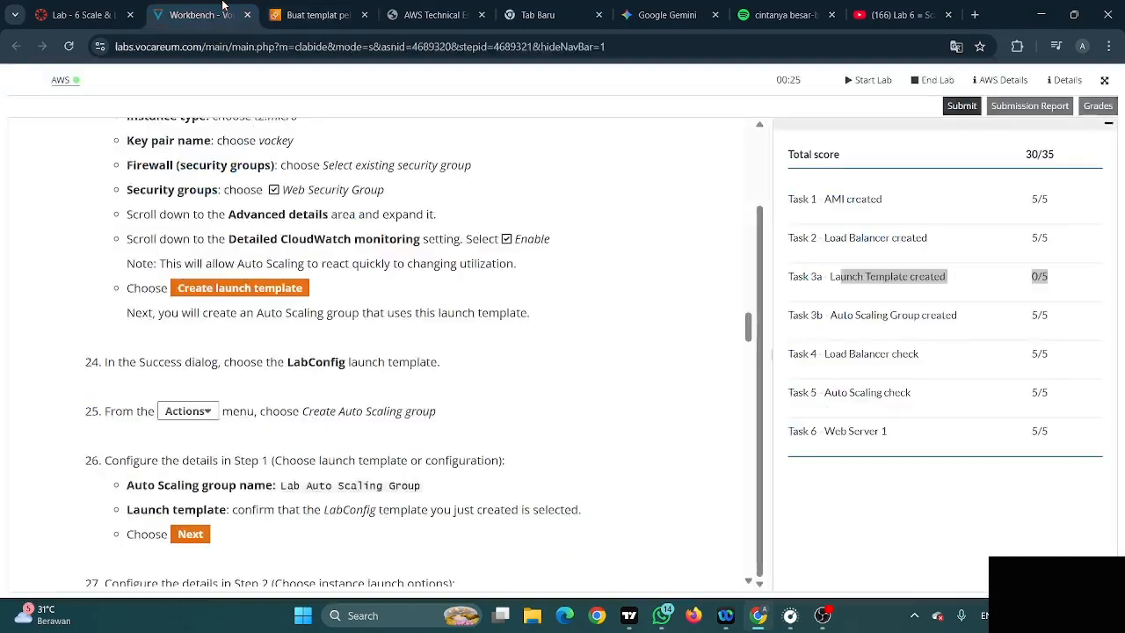
{"action": "scroll", "coordinate": [355, 132], "scroll_direction": "up", "scroll_amount": 3}
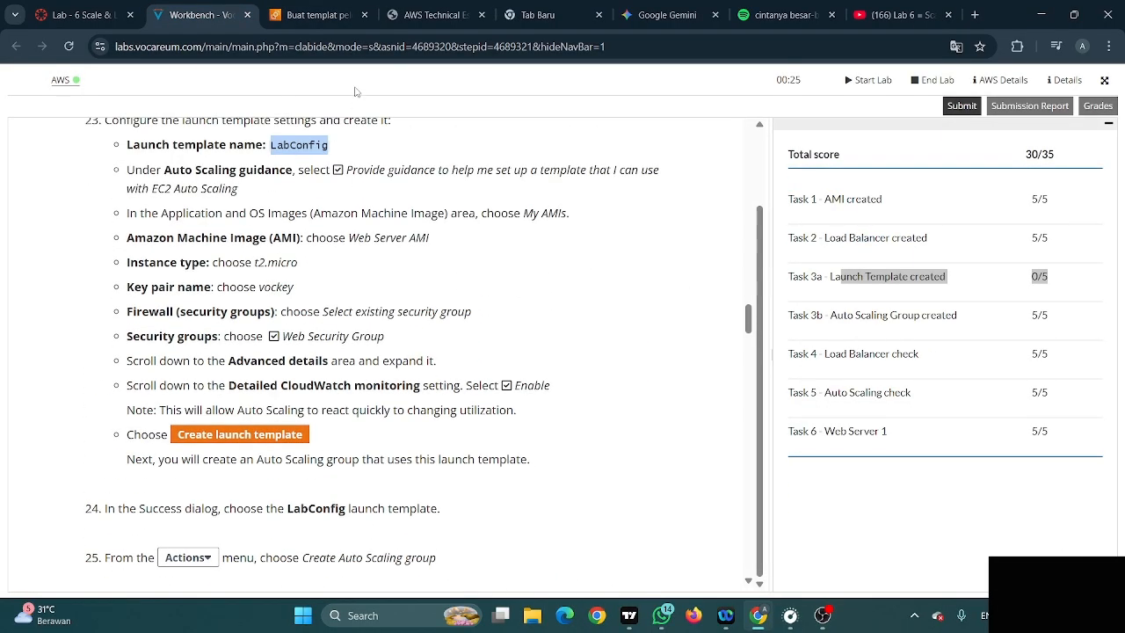
{"action": "left_click", "coordinate": [318, 15]}
{"action": "scroll", "coordinate": [216, 326], "scroll_direction": "down", "scroll_amount": 3}
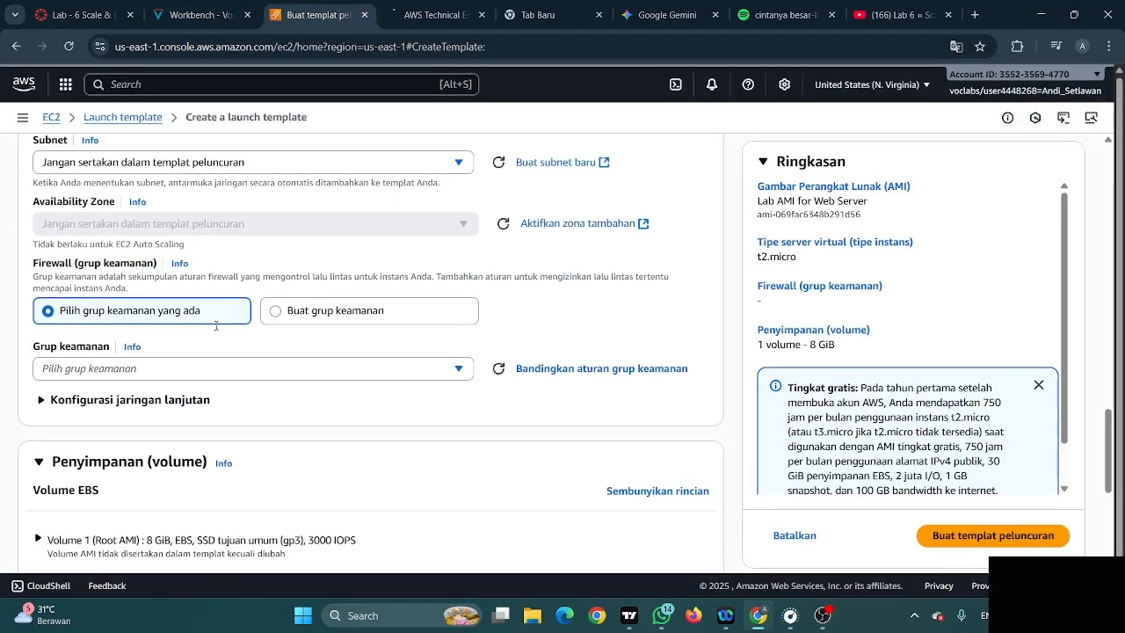
{"action": "scroll", "coordinate": [216, 326], "scroll_direction": "down", "scroll_amount": 1}
{"action": "left_click", "coordinate": [136, 281]}
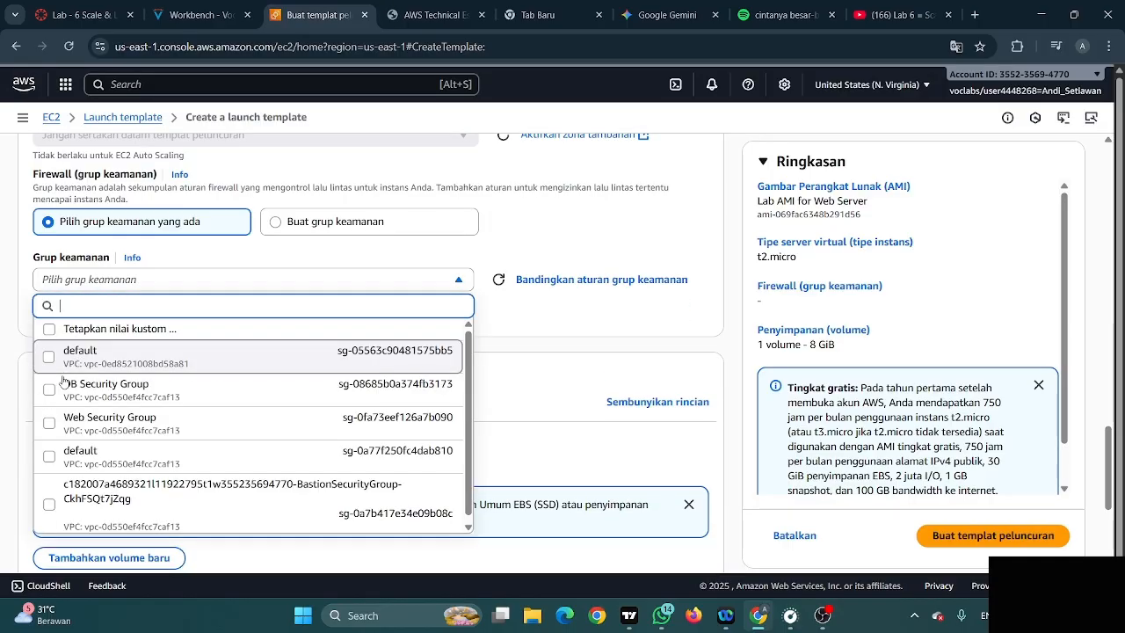
{"action": "left_click", "coordinate": [98, 420]}
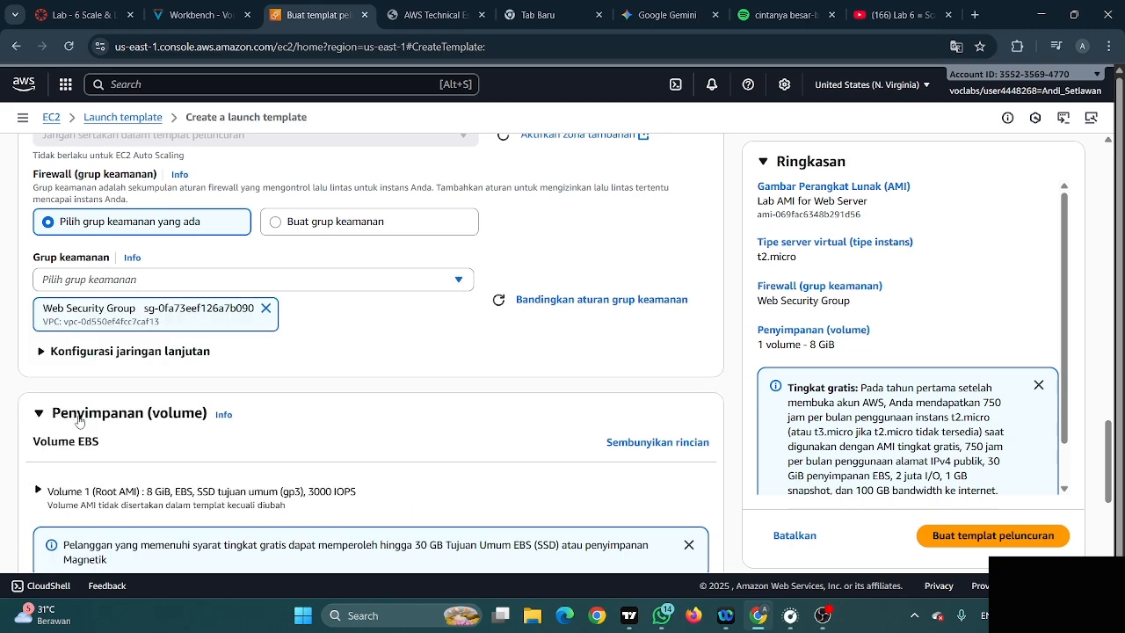
Expand the launch template's advanced details and translate the page to English
{"action": "scroll", "coordinate": [80, 422], "scroll_direction": "down", "scroll_amount": 3}
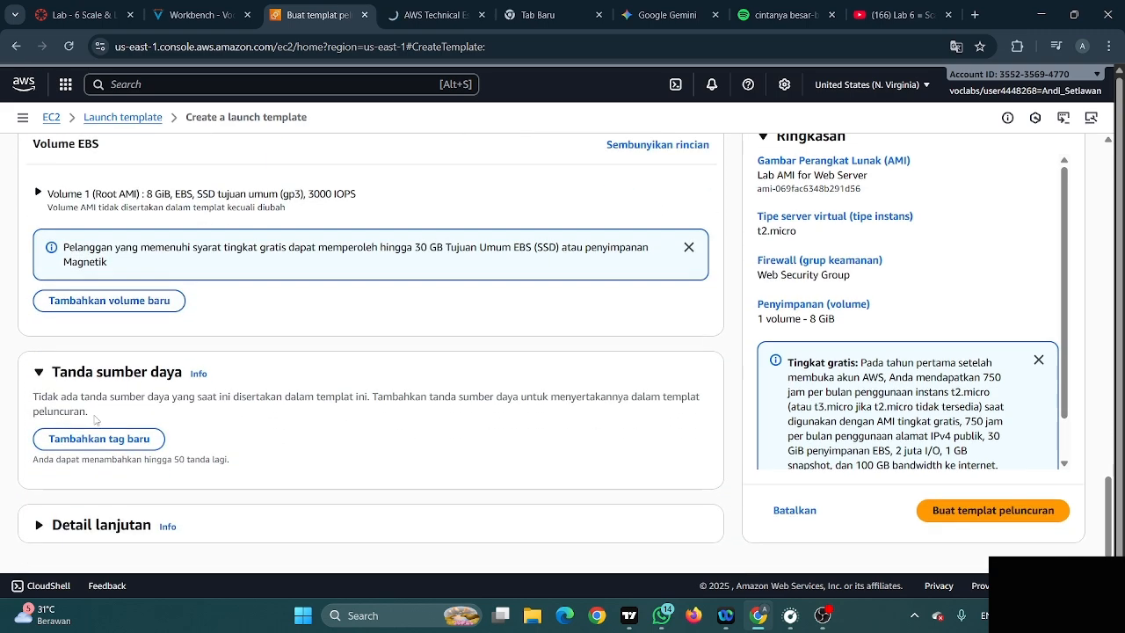
{"action": "left_click", "coordinate": [132, 518]}
{"action": "scroll", "coordinate": [194, 440], "scroll_direction": "down", "scroll_amount": 4}
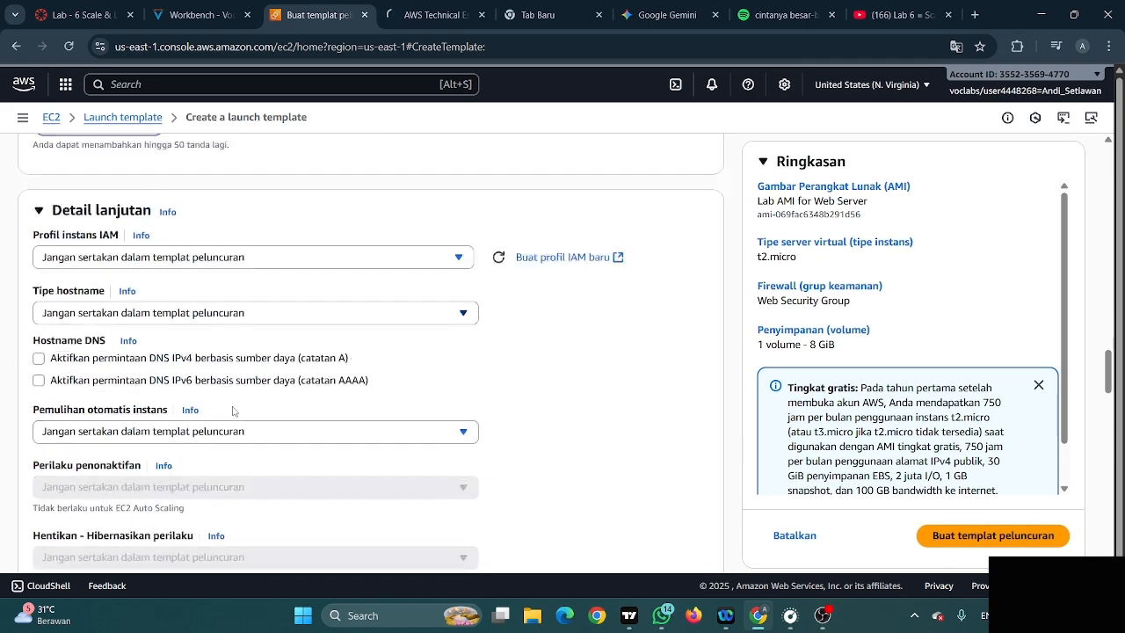
{"action": "scroll", "coordinate": [232, 411], "scroll_direction": "down", "scroll_amount": 3}
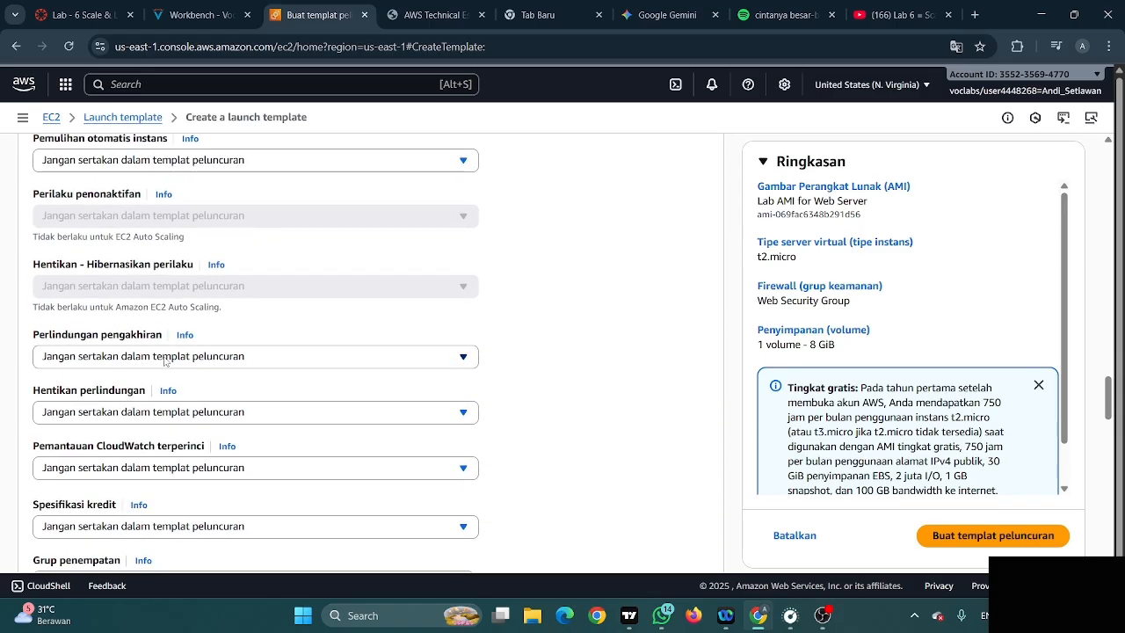
{"action": "scroll", "coordinate": [165, 361], "scroll_direction": "down", "scroll_amount": 5}
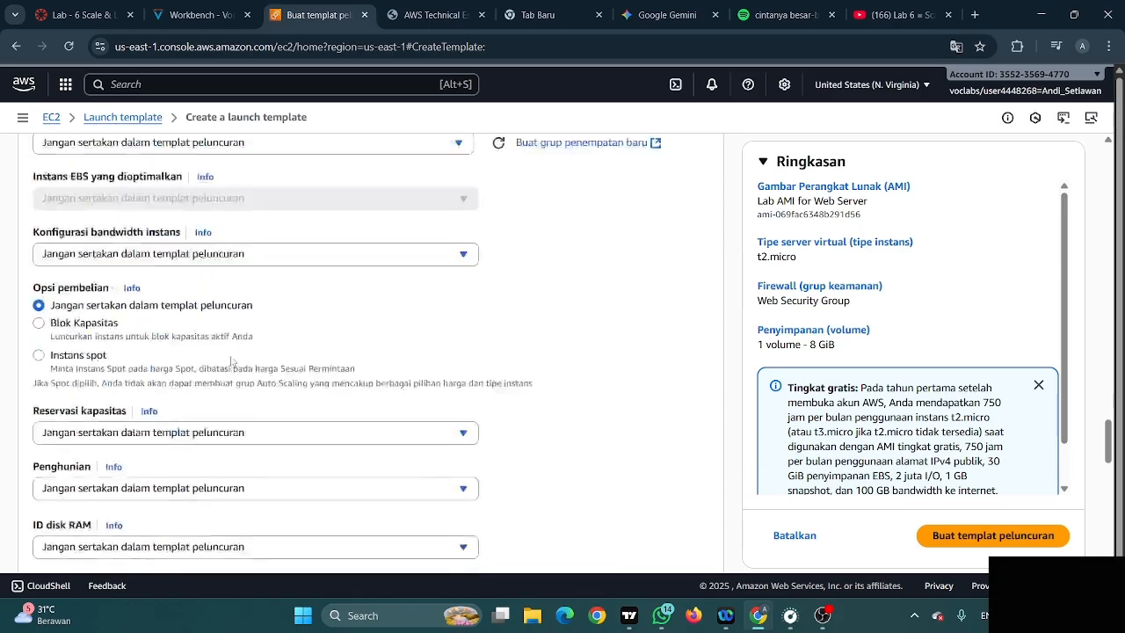
{"action": "scroll", "coordinate": [231, 360], "scroll_direction": "up", "scroll_amount": 1}
{"action": "left_click", "coordinate": [956, 45]}
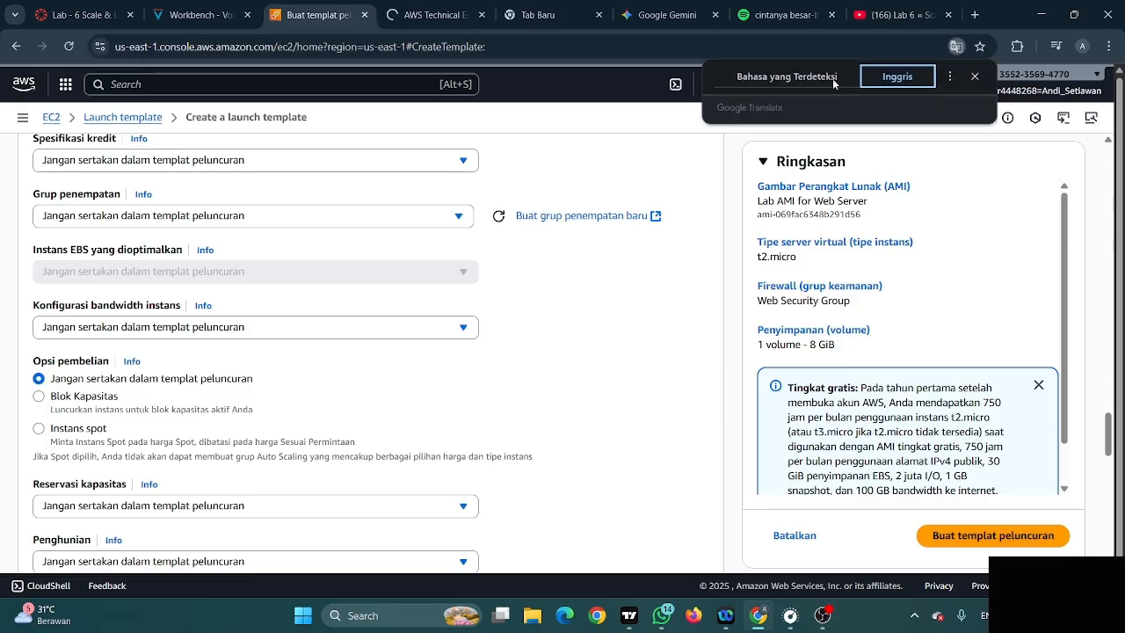
{"action": "left_click", "coordinate": [895, 77]}
Try to set Detailed CloudWatch monitoring to Aktifkan in the launch template's advanced details
{"action": "scroll", "coordinate": [175, 315], "scroll_direction": "up", "scroll_amount": 2}
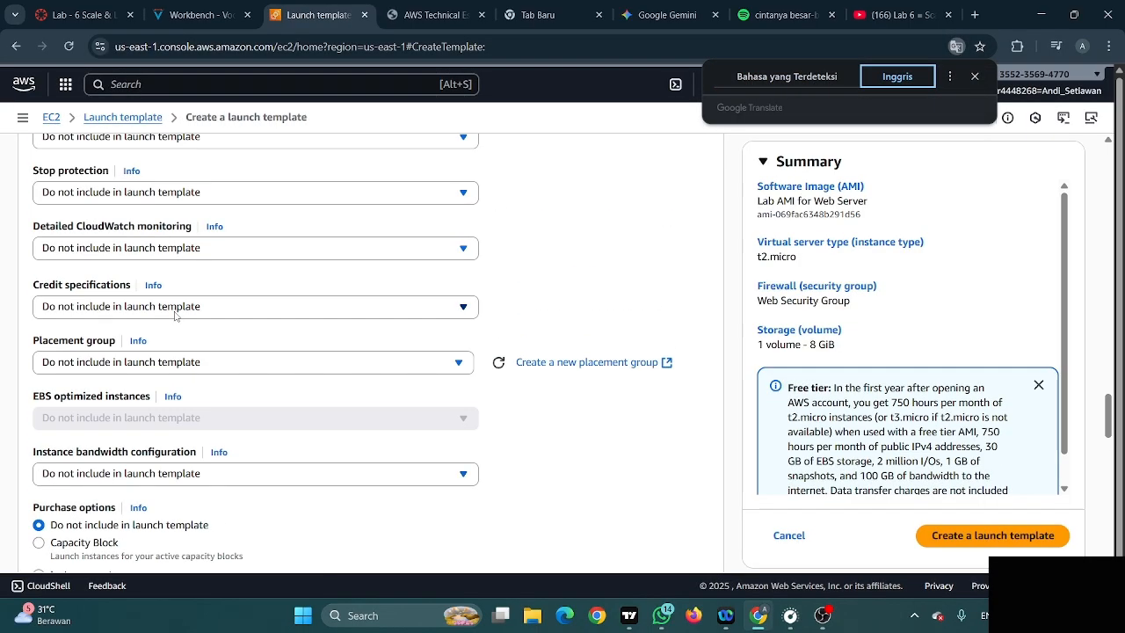
{"action": "scroll", "coordinate": [175, 315], "scroll_direction": "up", "scroll_amount": 5}
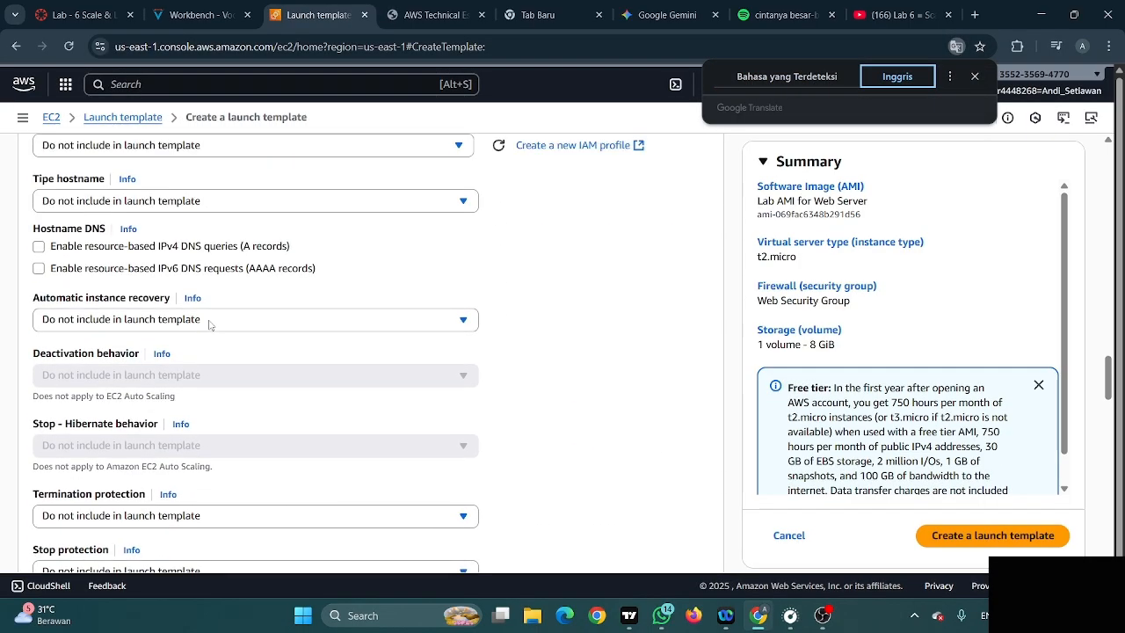
{"action": "scroll", "coordinate": [210, 325], "scroll_direction": "up", "scroll_amount": 1}
{"action": "scroll", "coordinate": [211, 326], "scroll_direction": "down", "scroll_amount": 5}
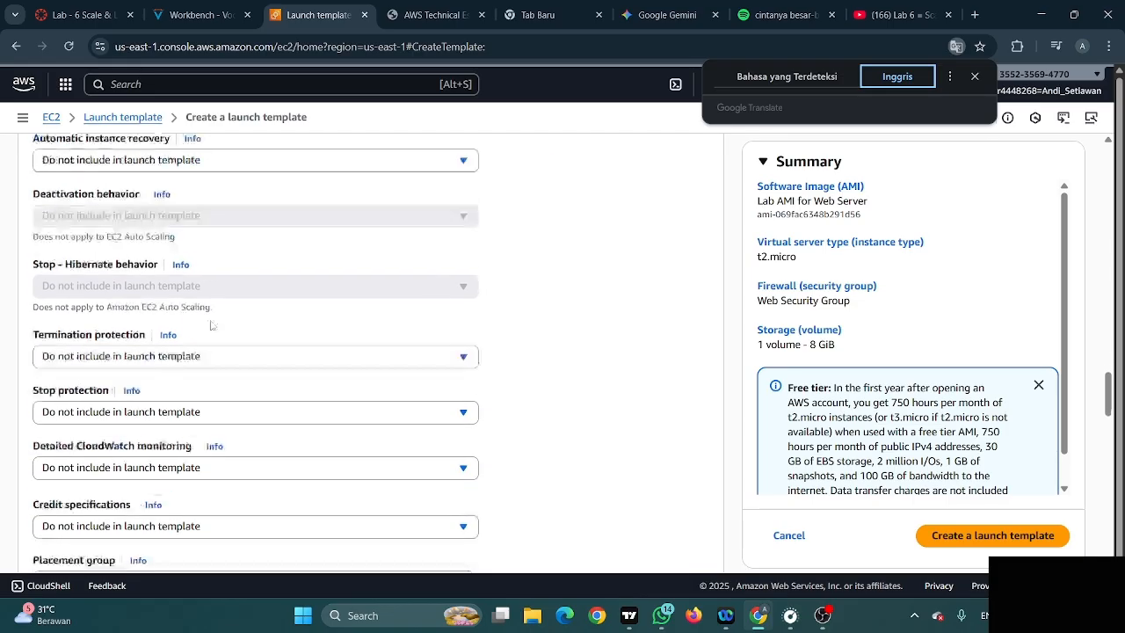
{"action": "left_click", "coordinate": [176, 324]}
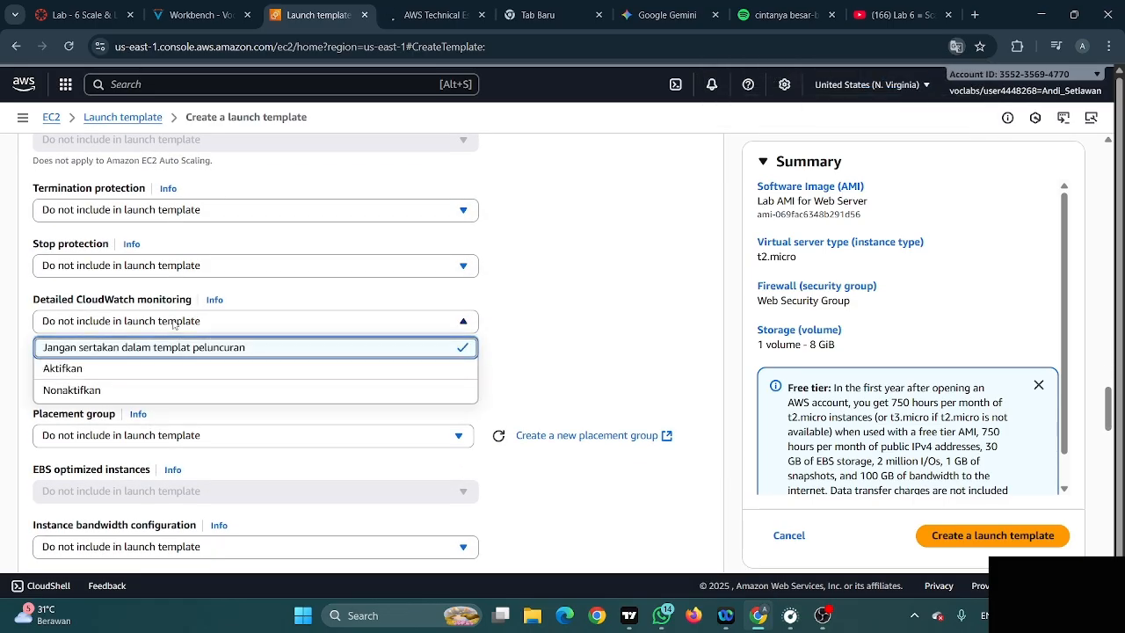
{"action": "left_click", "coordinate": [123, 378]}
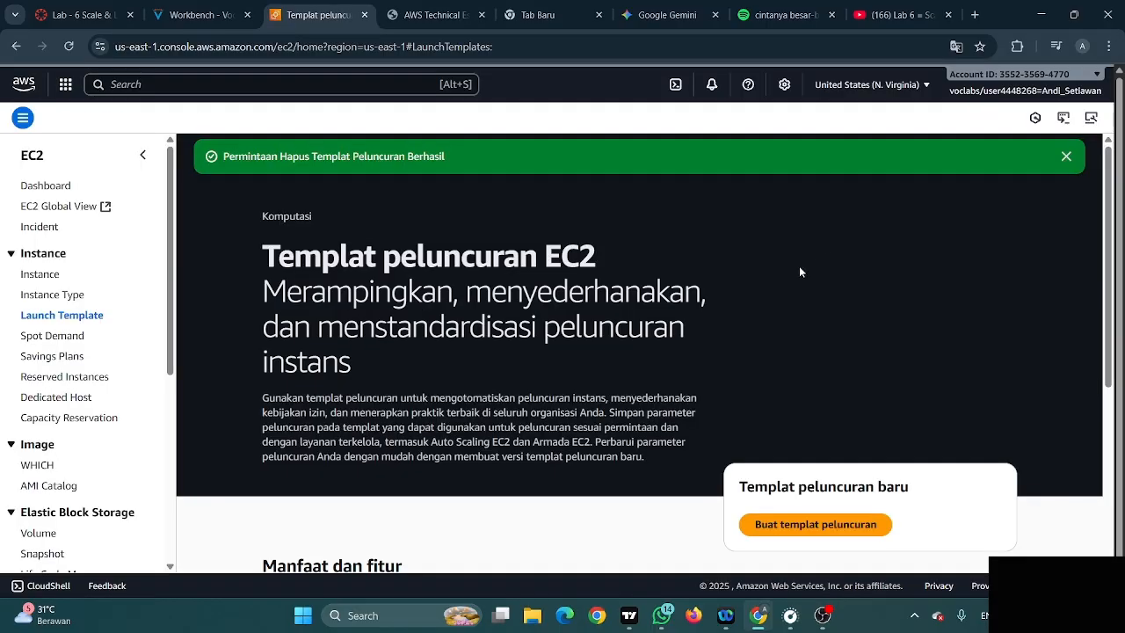
Start a new launch template and name it LabConfig
{"action": "scroll", "coordinate": [684, 288], "scroll_direction": "down", "scroll_amount": 3}
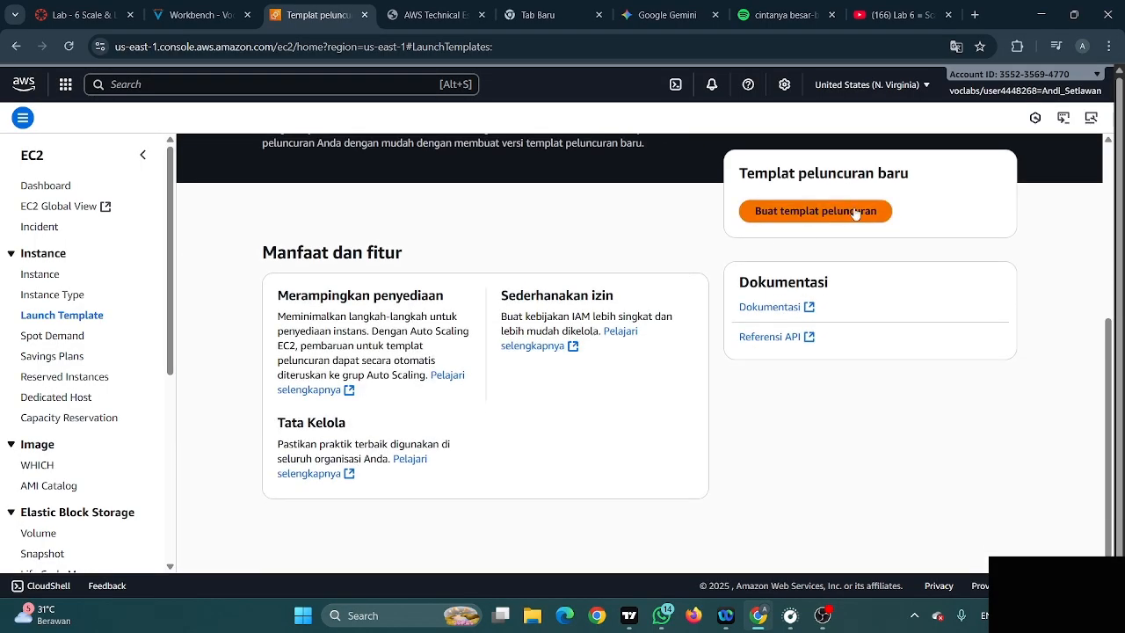
{"action": "left_click", "coordinate": [850, 213]}
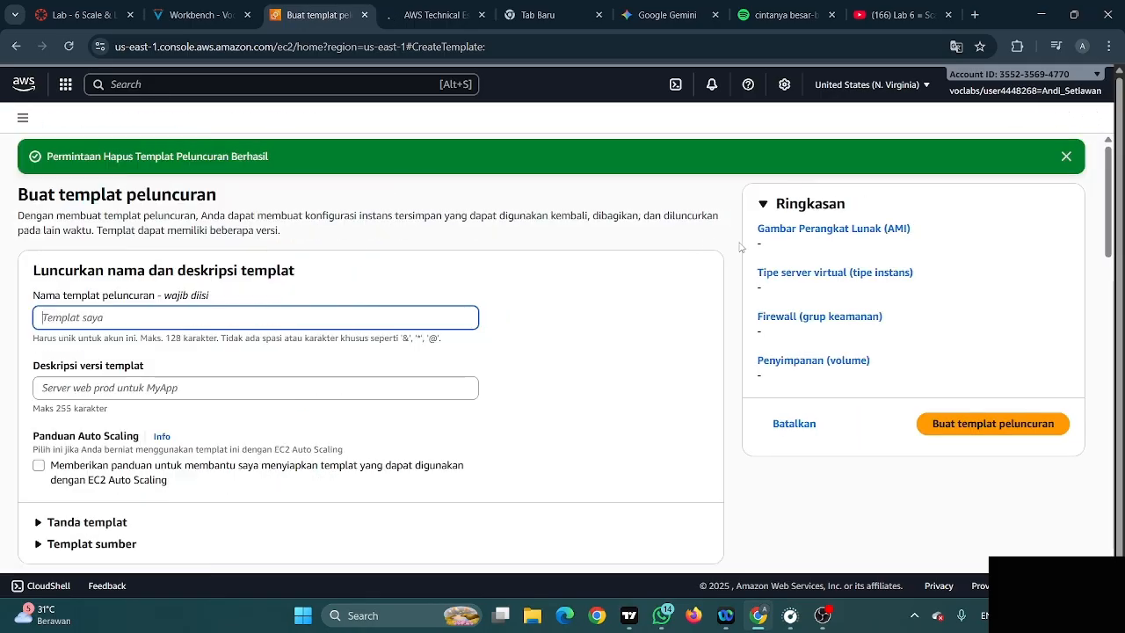
{"action": "scroll", "coordinate": [202, 274], "scroll_direction": "down", "scroll_amount": 2}
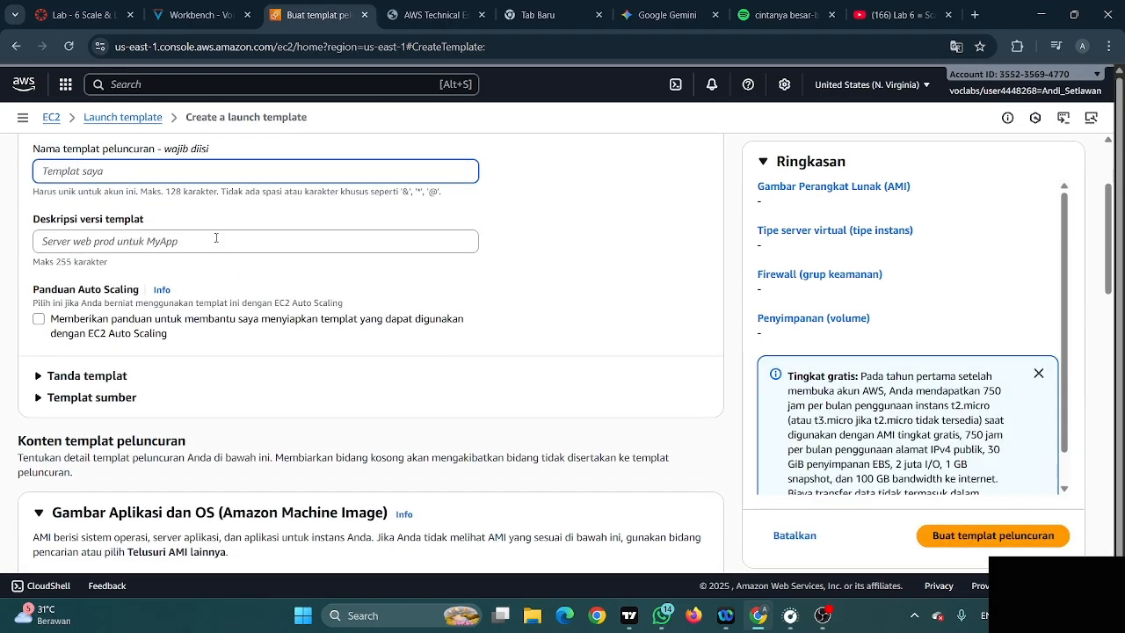
{"action": "type", "text": "LabConfig"}
{"action": "scroll", "coordinate": [50, 248], "scroll_direction": "down", "scroll_amount": 1}
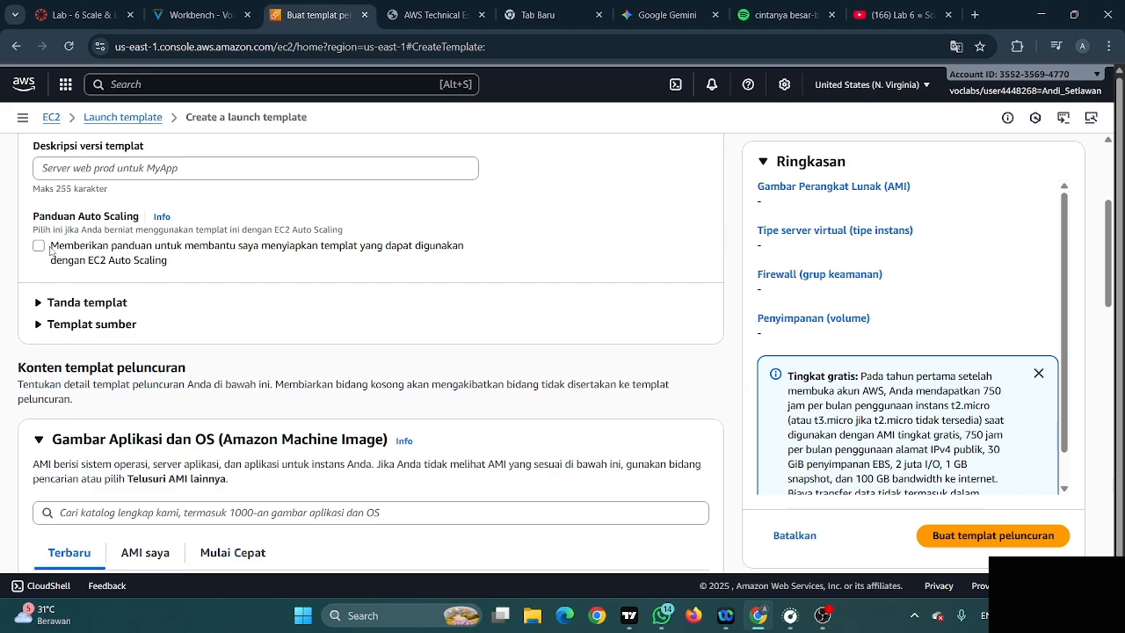
Enable Auto Scaling guidance for the launch template and choose the owned WebServerAMI as its machine image
{"action": "left_click", "coordinate": [38, 246]}
{"action": "scroll", "coordinate": [128, 331], "scroll_direction": "down", "scroll_amount": 3}
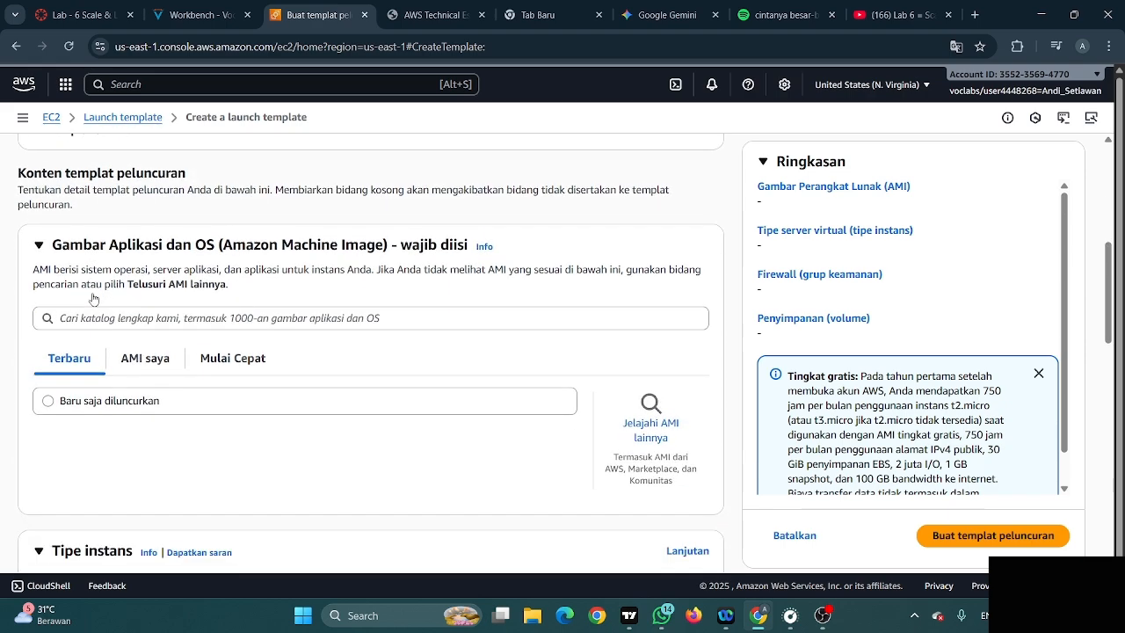
{"action": "left_click", "coordinate": [130, 332]}
{"action": "scroll", "coordinate": [296, 346], "scroll_direction": "down", "scroll_amount": 2}
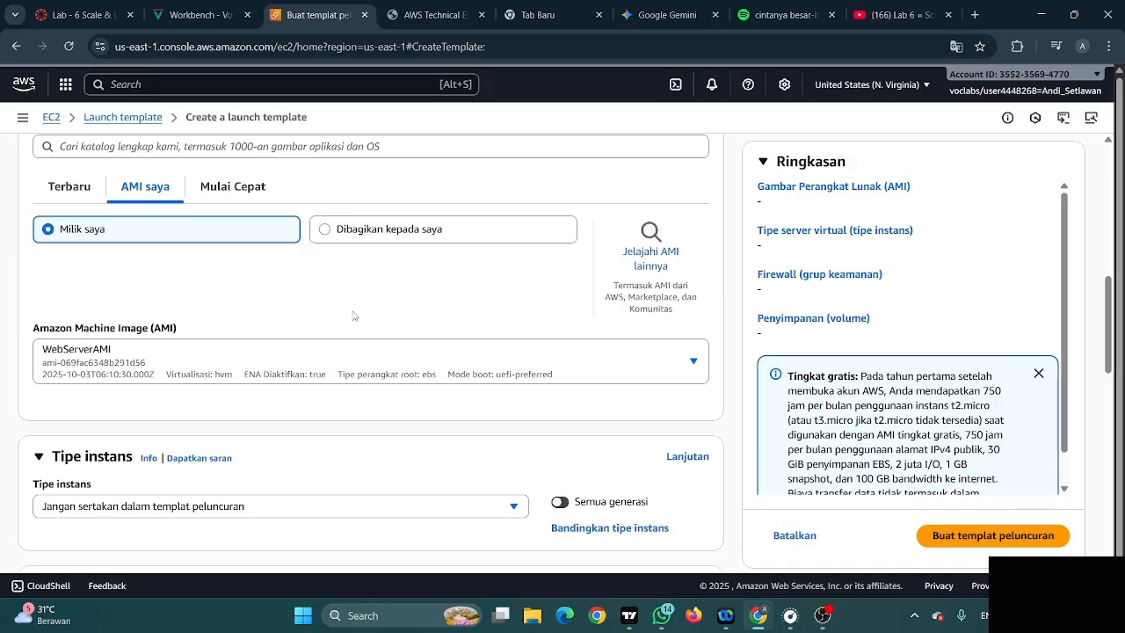
Set the launch template's instance type to t2.micro and its key pair to vockey
{"action": "scroll", "coordinate": [369, 363], "scroll_direction": "down", "scroll_amount": 2}
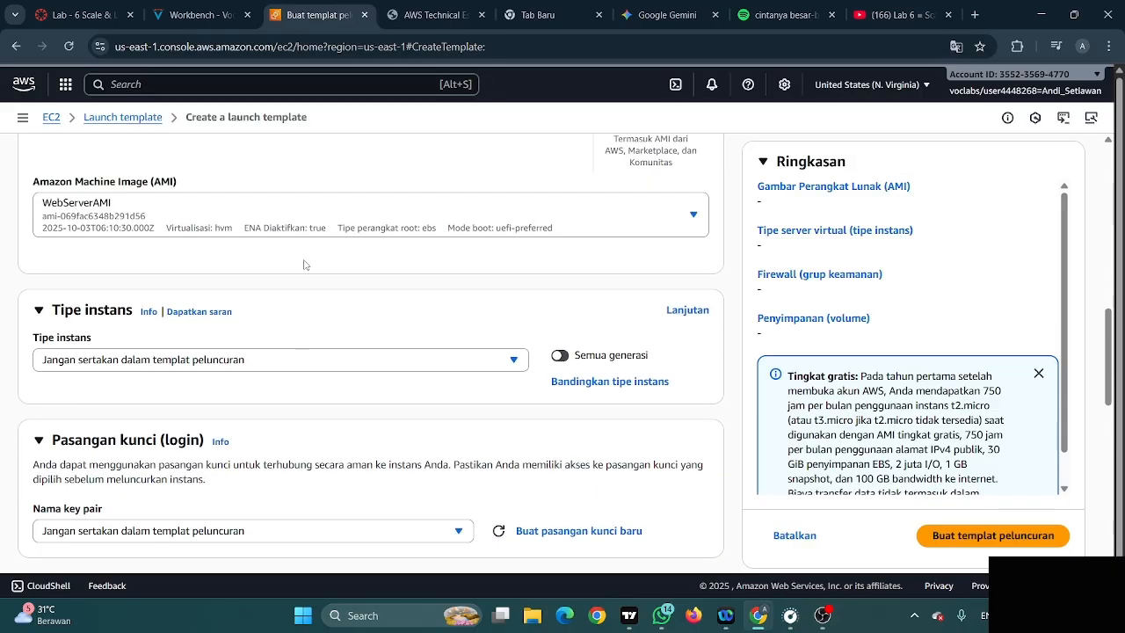
{"action": "scroll", "coordinate": [198, 330], "scroll_direction": "down", "scroll_amount": 2}
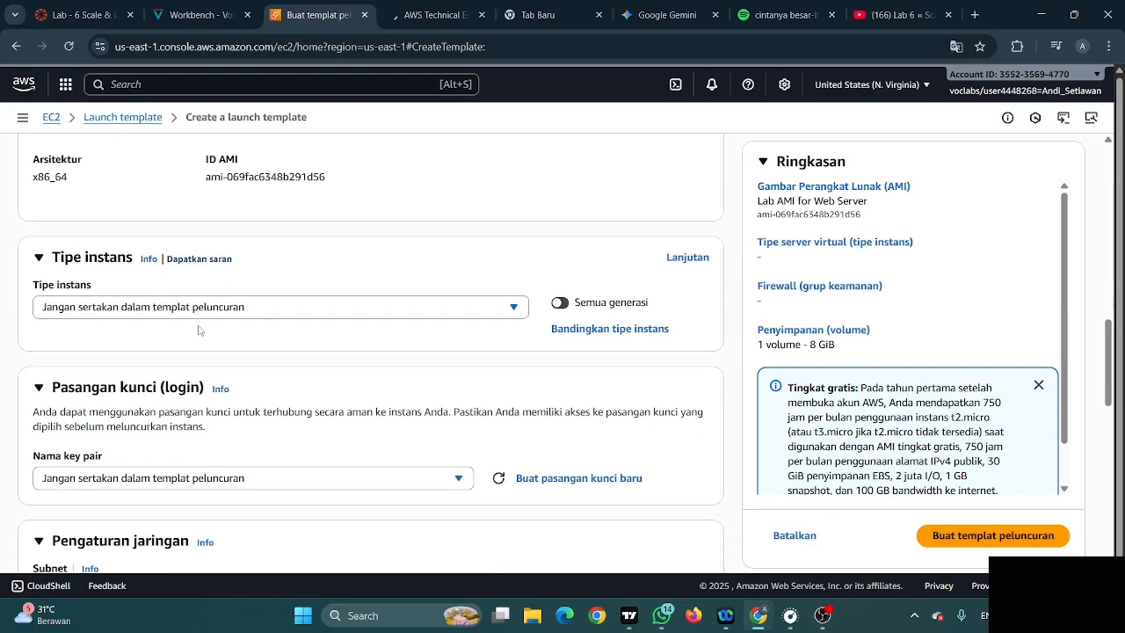
{"action": "left_click", "coordinate": [280, 307]}
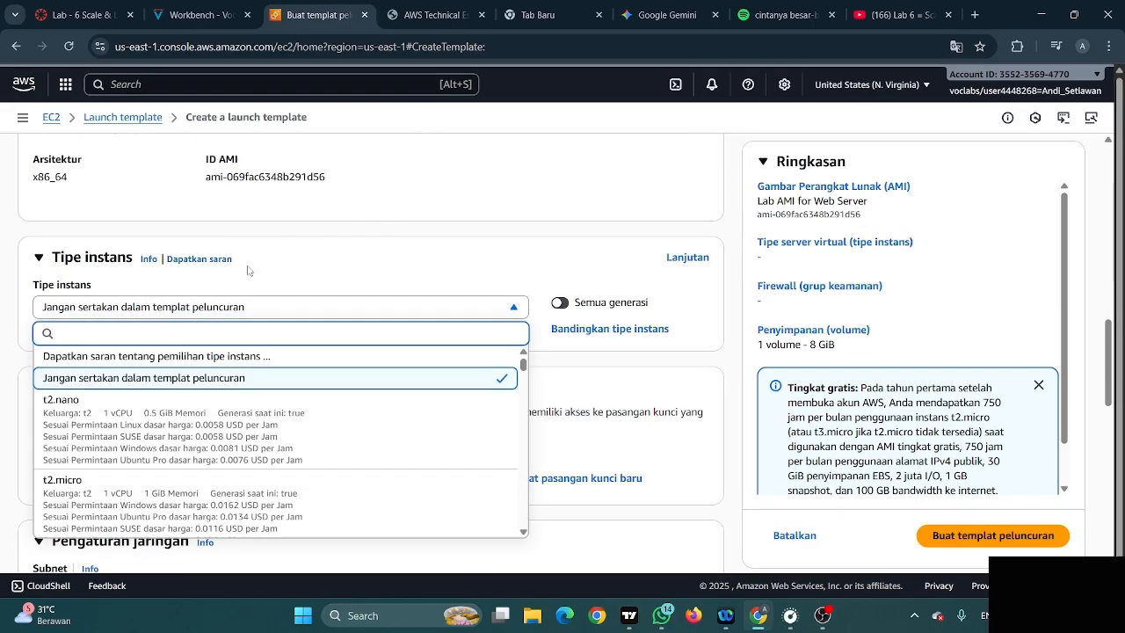
{"action": "left_click", "coordinate": [163, 482]}
{"action": "scroll", "coordinate": [66, 387], "scroll_direction": "down", "scroll_amount": 2}
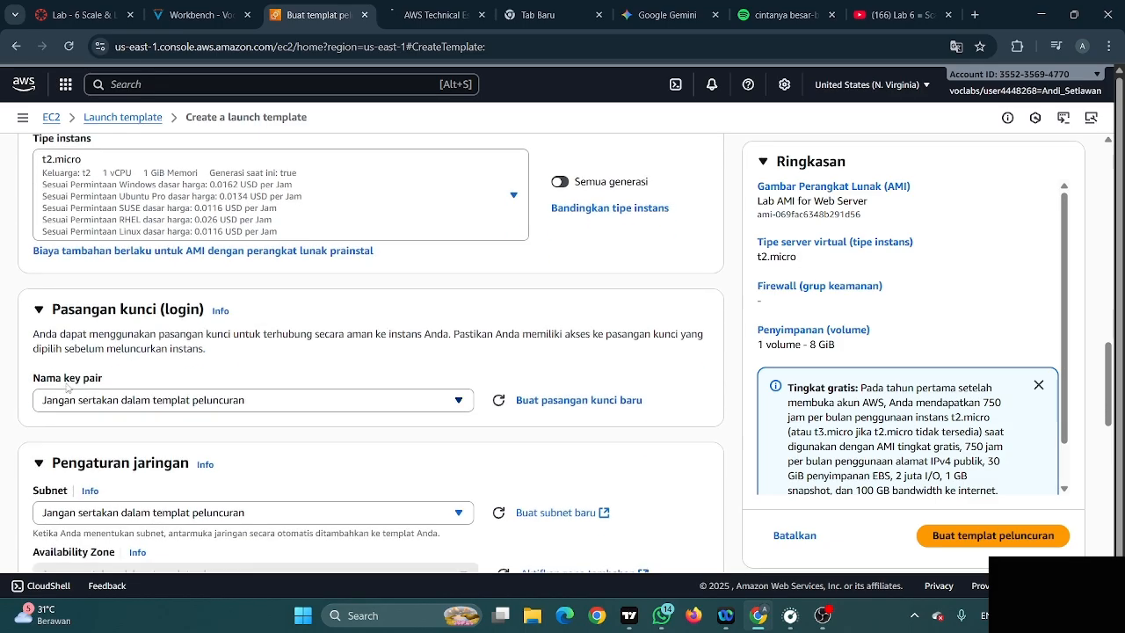
{"action": "left_click", "coordinate": [94, 400]}
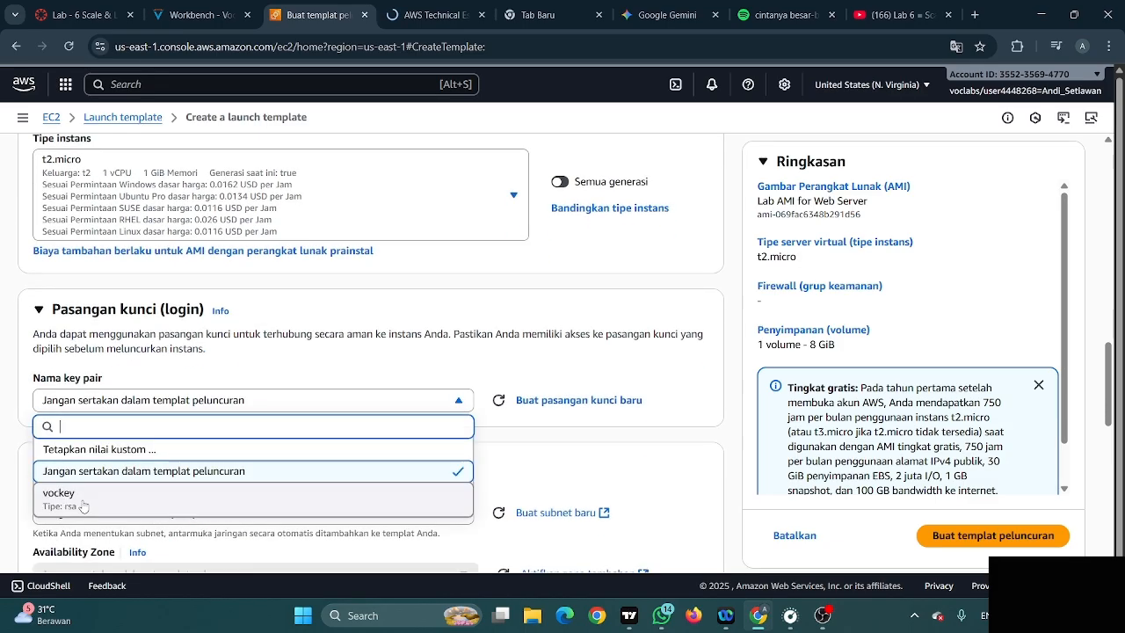
{"action": "left_click", "coordinate": [84, 500]}
Assign the existing Web Security Group to the launch template in its network settings
{"action": "scroll", "coordinate": [107, 232], "scroll_direction": "down", "scroll_amount": 3}
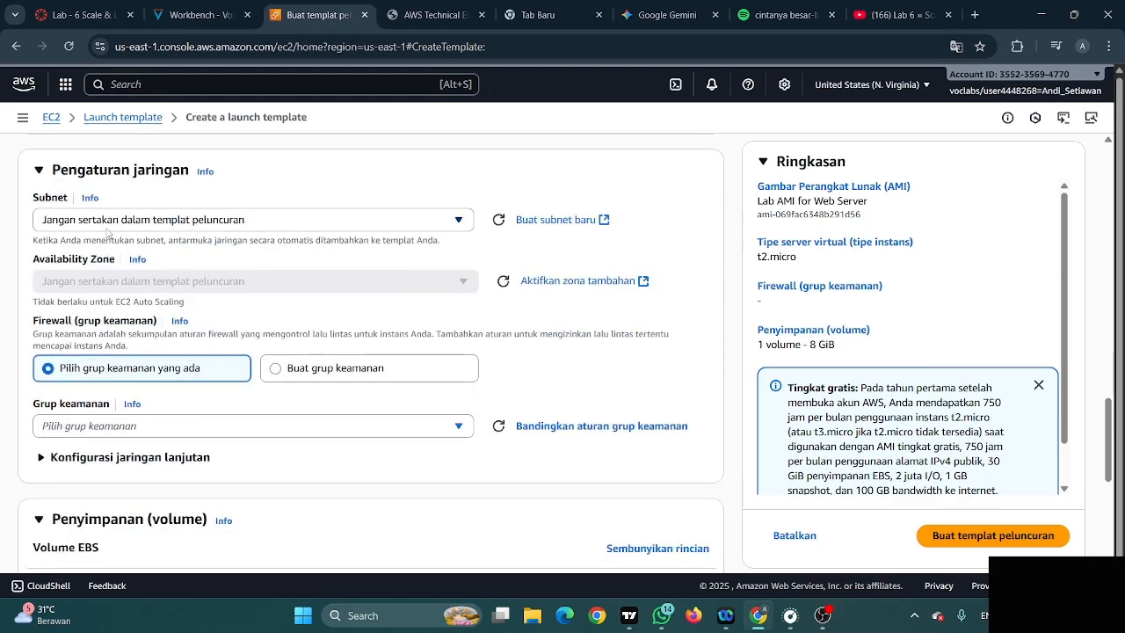
{"action": "left_click", "coordinate": [115, 228]}
{"action": "left_click", "coordinate": [114, 228]}
{"action": "scroll", "coordinate": [123, 272], "scroll_direction": "down", "scroll_amount": 2}
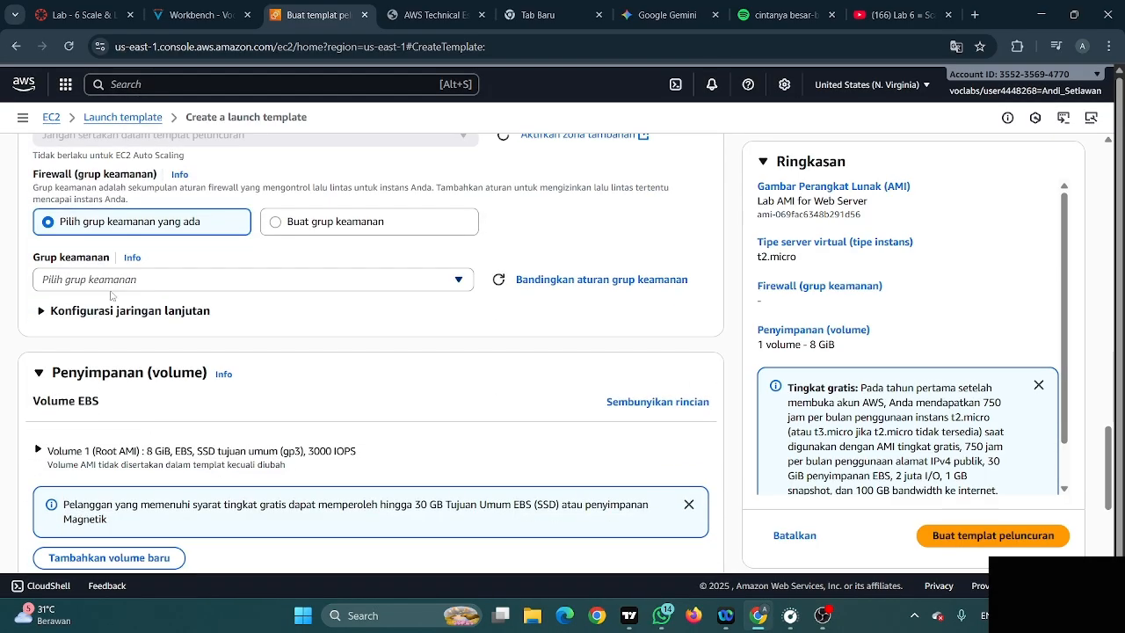
{"action": "left_click", "coordinate": [103, 286]}
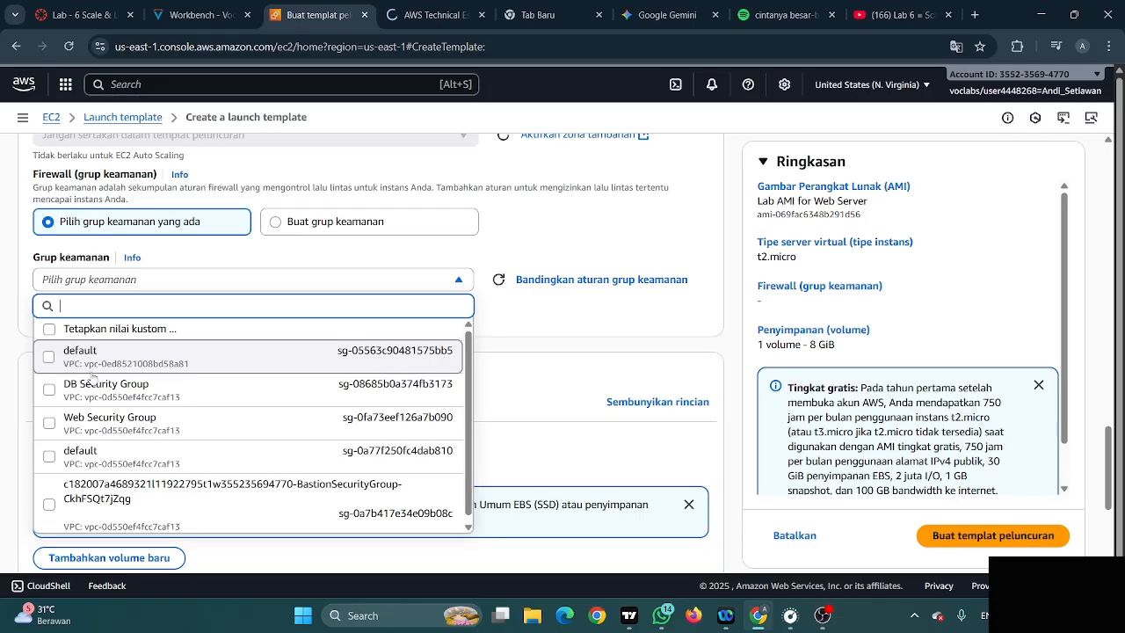
{"action": "left_click", "coordinate": [107, 420]}
Create the LabConfig launch template and open the list of launch templates
{"action": "scroll", "coordinate": [114, 430], "scroll_direction": "down", "scroll_amount": 4}
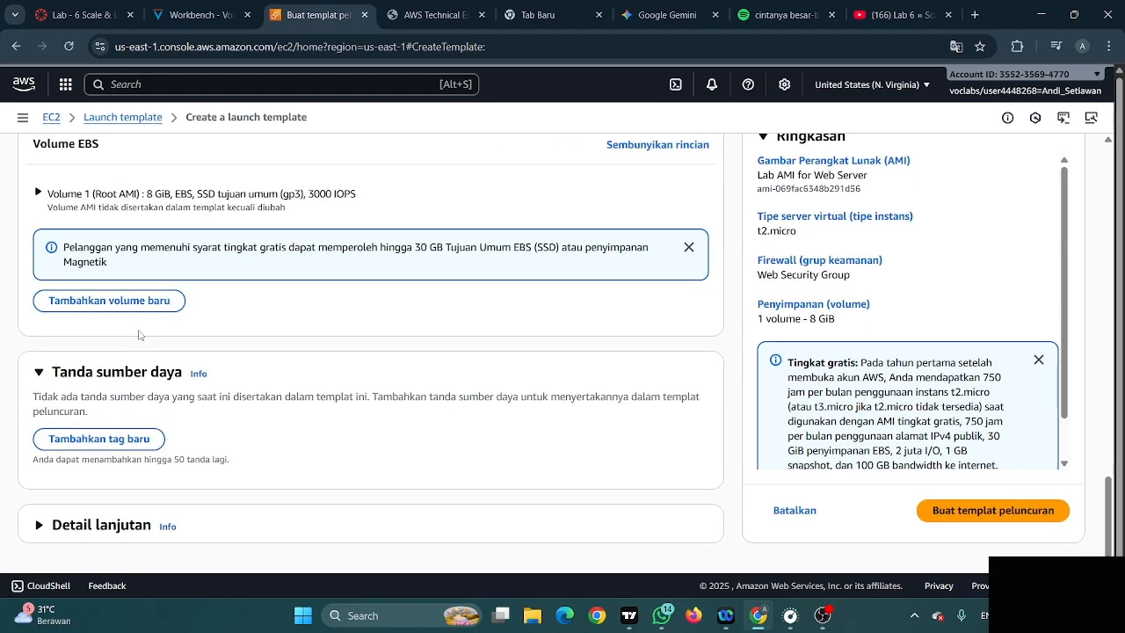
{"action": "left_click", "coordinate": [970, 522]}
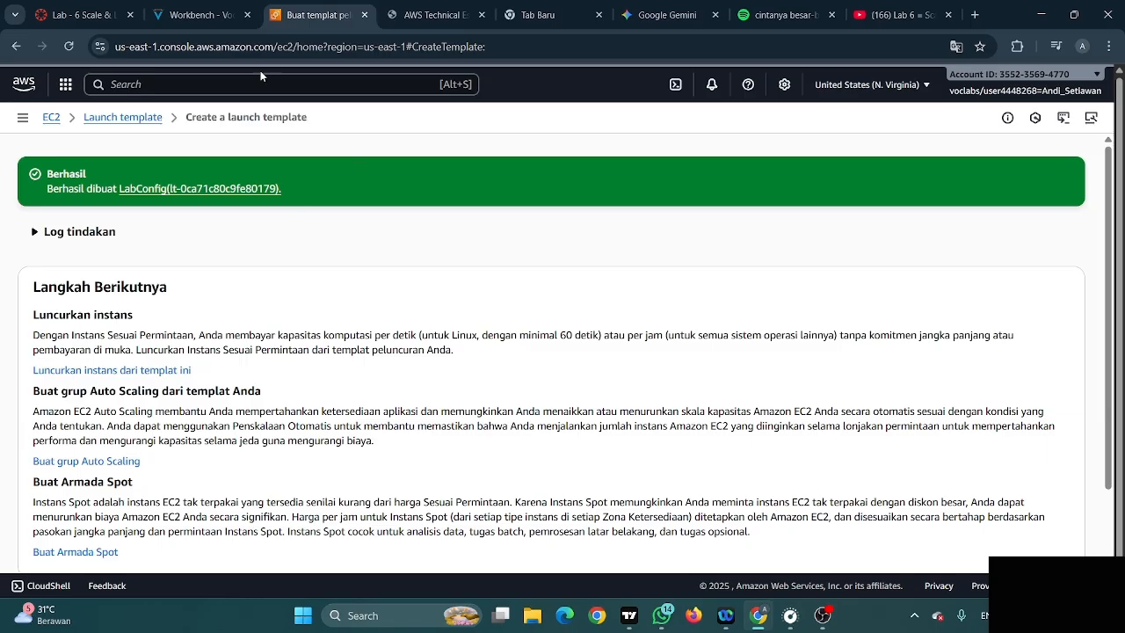
{"action": "left_click", "coordinate": [974, 533]}
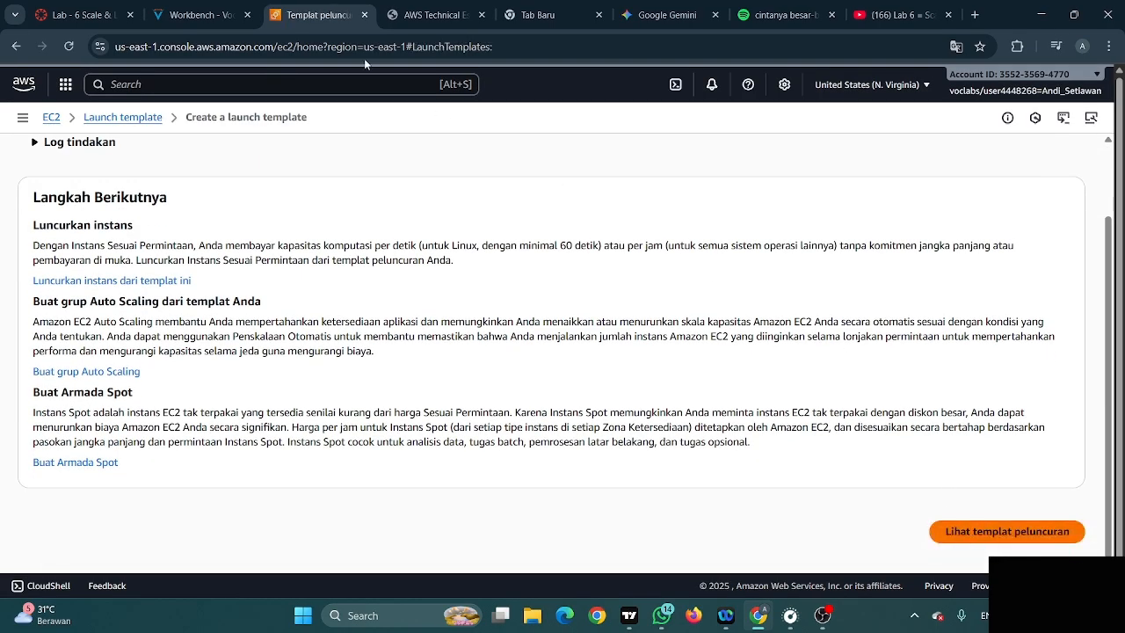
Switch to the Vocareum workbench, submit the lab work for grading, and check the launch template list in the EC2 console
{"action": "left_click", "coordinate": [200, 8]}
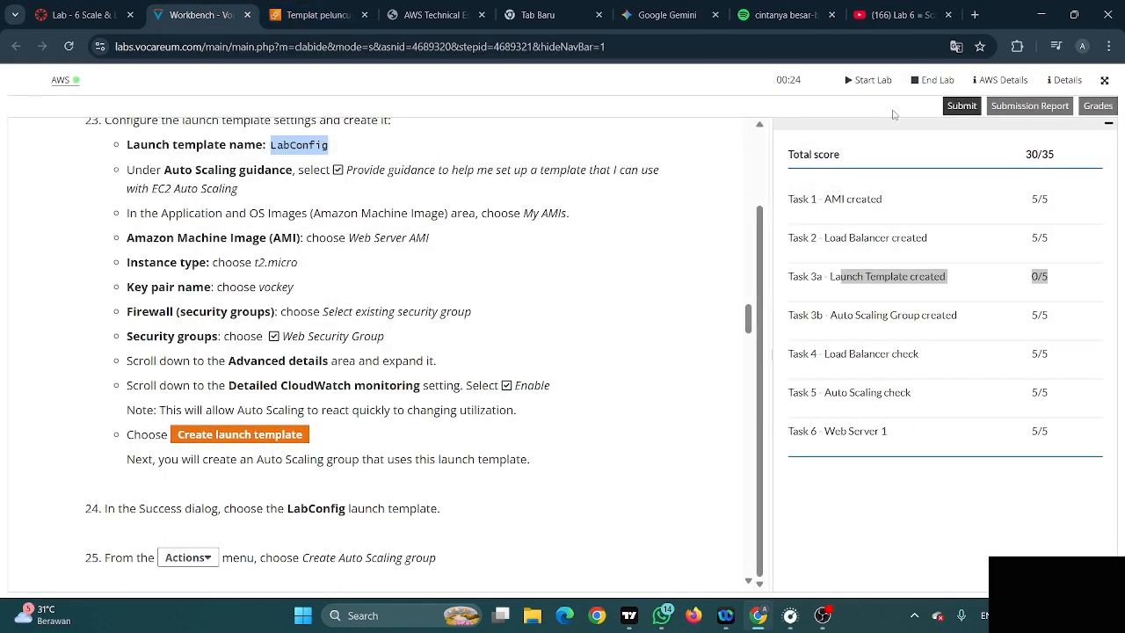
{"action": "left_click", "coordinate": [957, 109]}
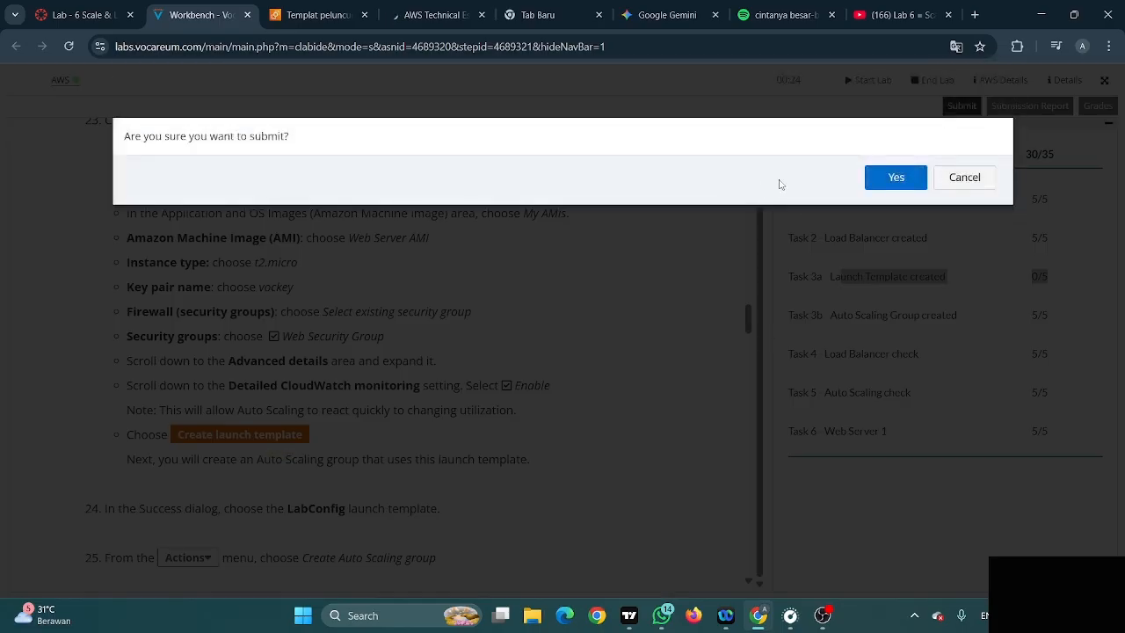
{"action": "left_click", "coordinate": [886, 180]}
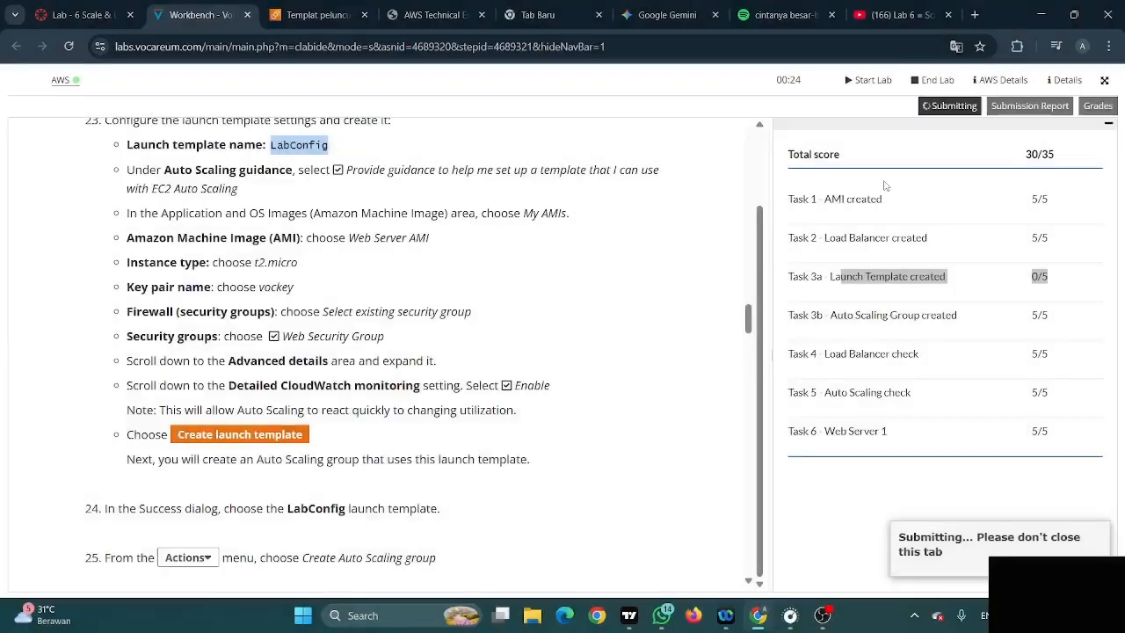
{"action": "left_click", "coordinate": [883, 287]}
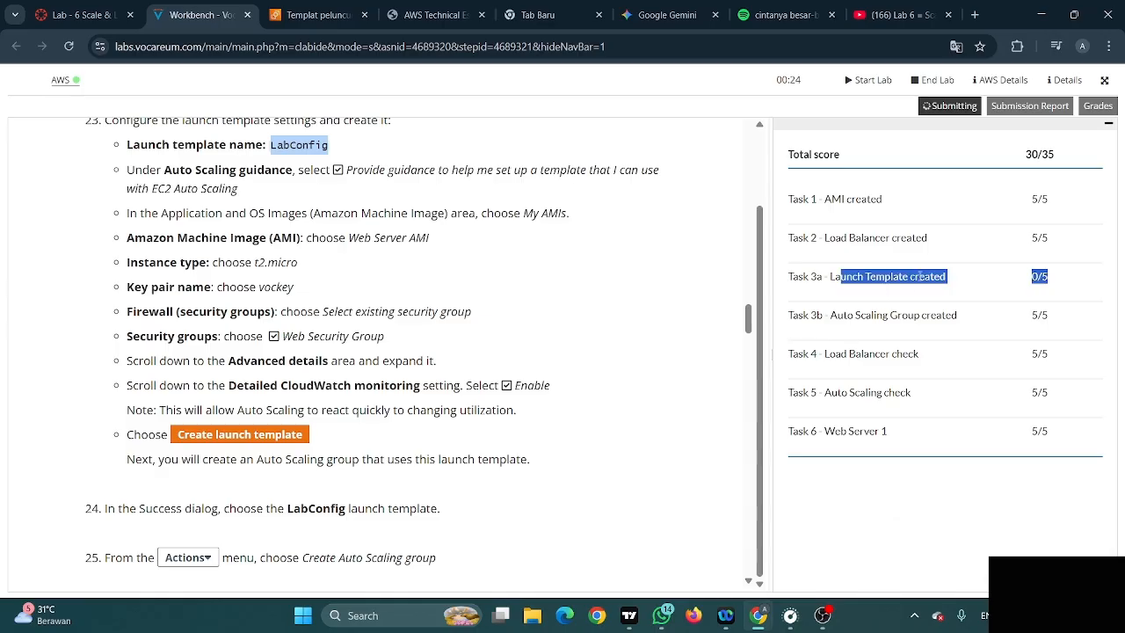
{"action": "left_click", "coordinate": [312, 14]}
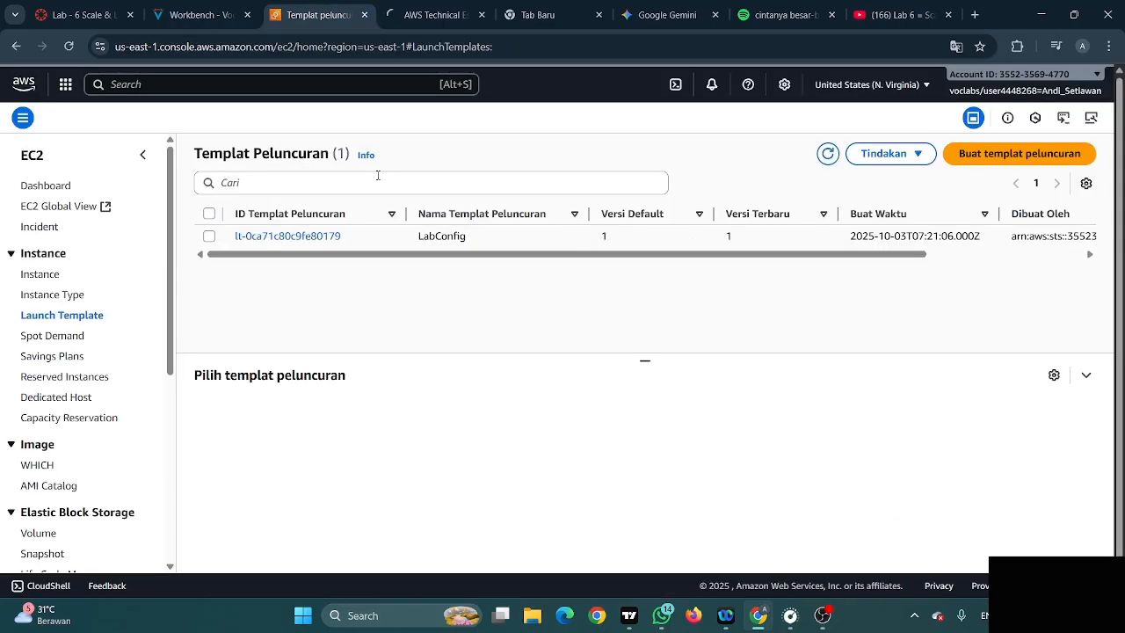
Return to the Vocareum workbench, resubmit the lab work for grading, and dismiss the WhatsApp notification
{"action": "left_click", "coordinate": [195, 12]}
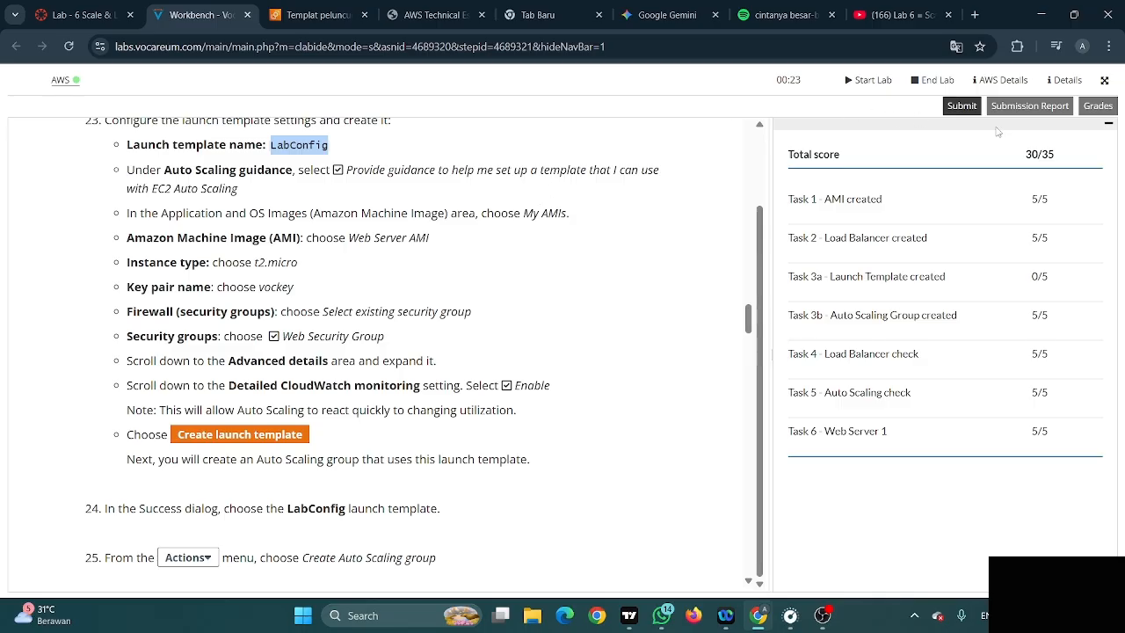
{"action": "left_click", "coordinate": [962, 105]}
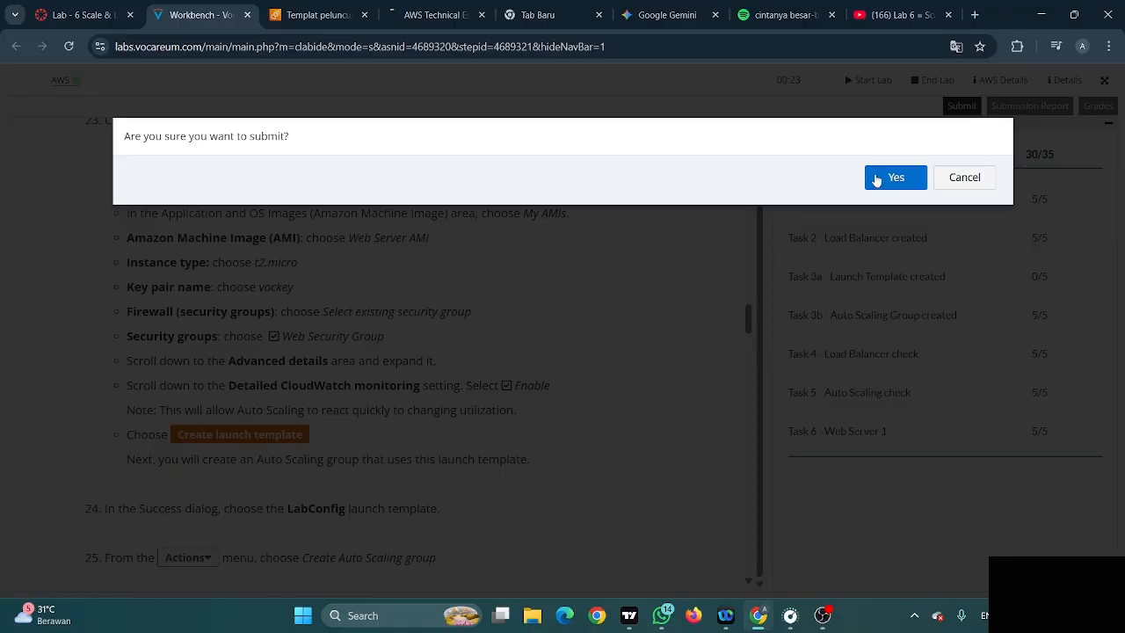
{"action": "left_click", "coordinate": [884, 176]}
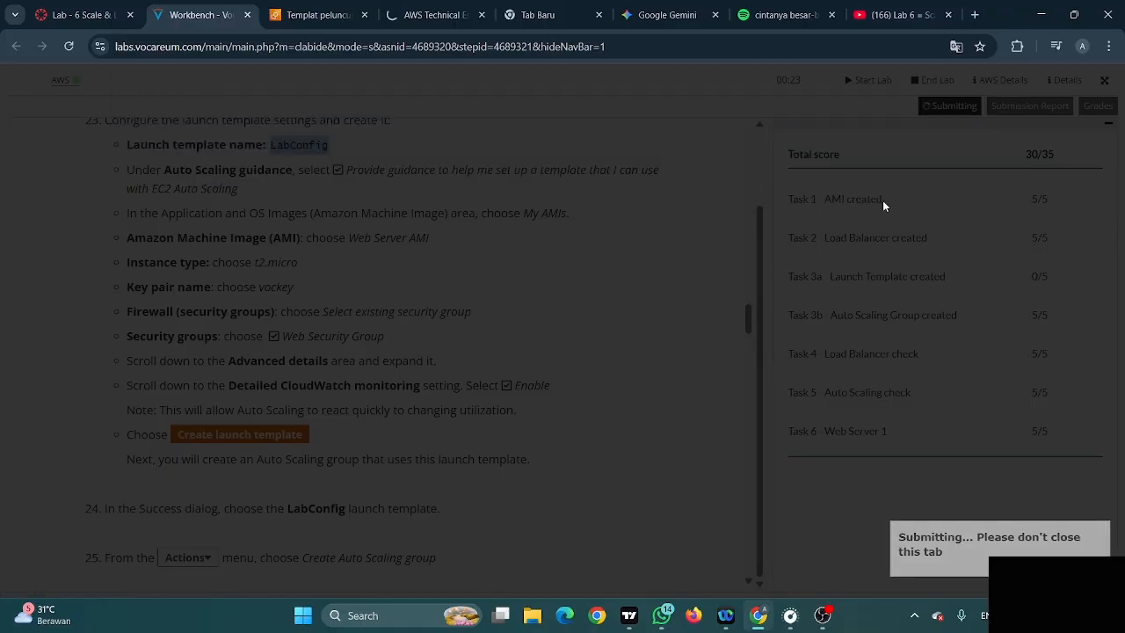
{"action": "left_click_drag", "start_coordinate": [838, 296], "coordinate": [722, 299]}
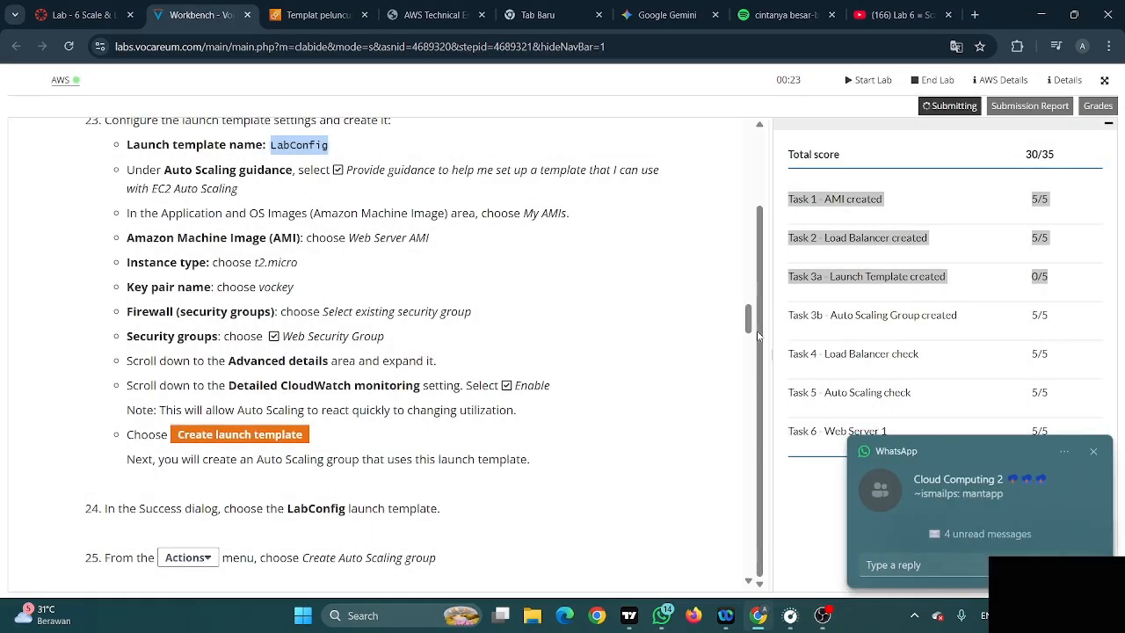
{"action": "left_click_drag", "start_coordinate": [913, 317], "coordinate": [919, 318]}
{"action": "left_click", "coordinate": [1093, 452]}
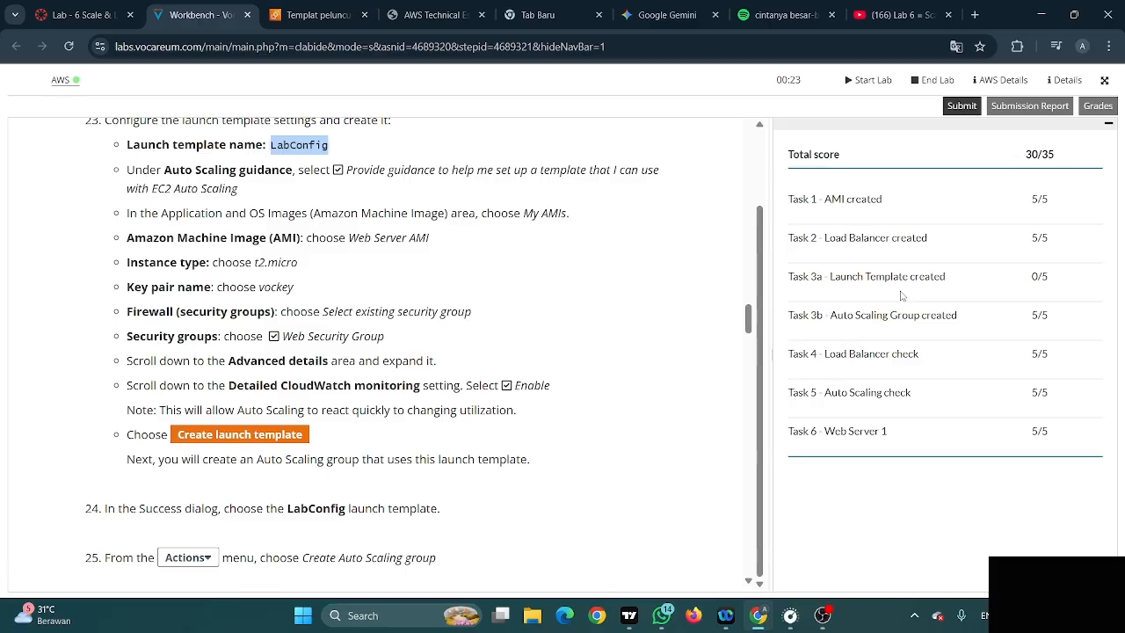
Look through the rest of the lab guide to its completion section and review the total and Task 3a scores
{"action": "scroll", "coordinate": [487, 241], "scroll_direction": "down", "scroll_amount": 12}
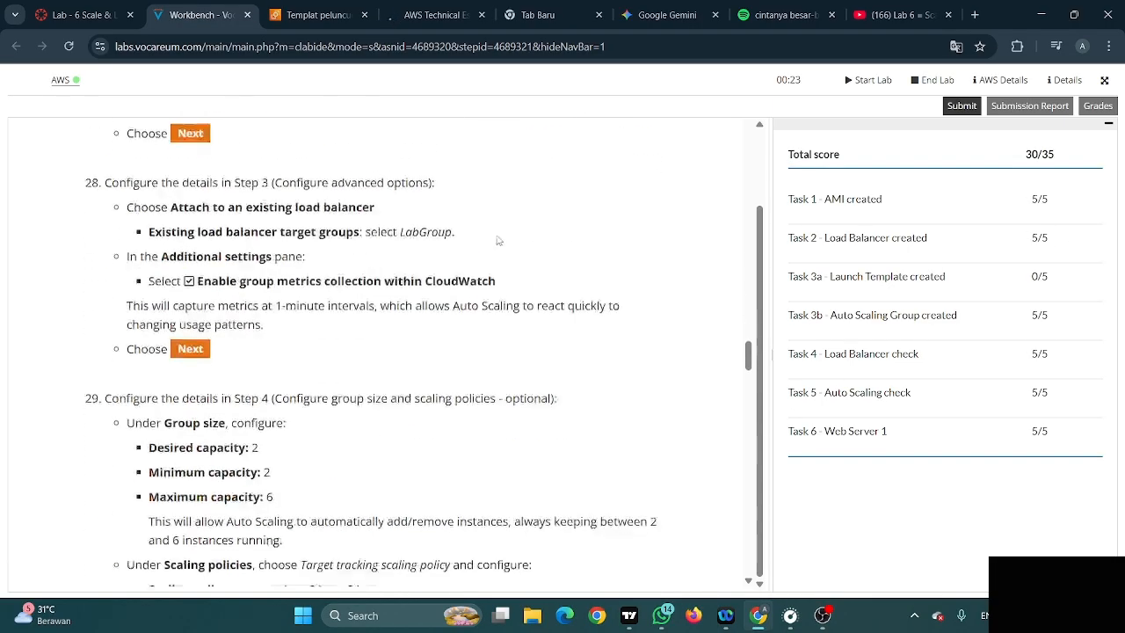
{"action": "scroll", "coordinate": [503, 255], "scroll_direction": "down", "scroll_amount": 15}
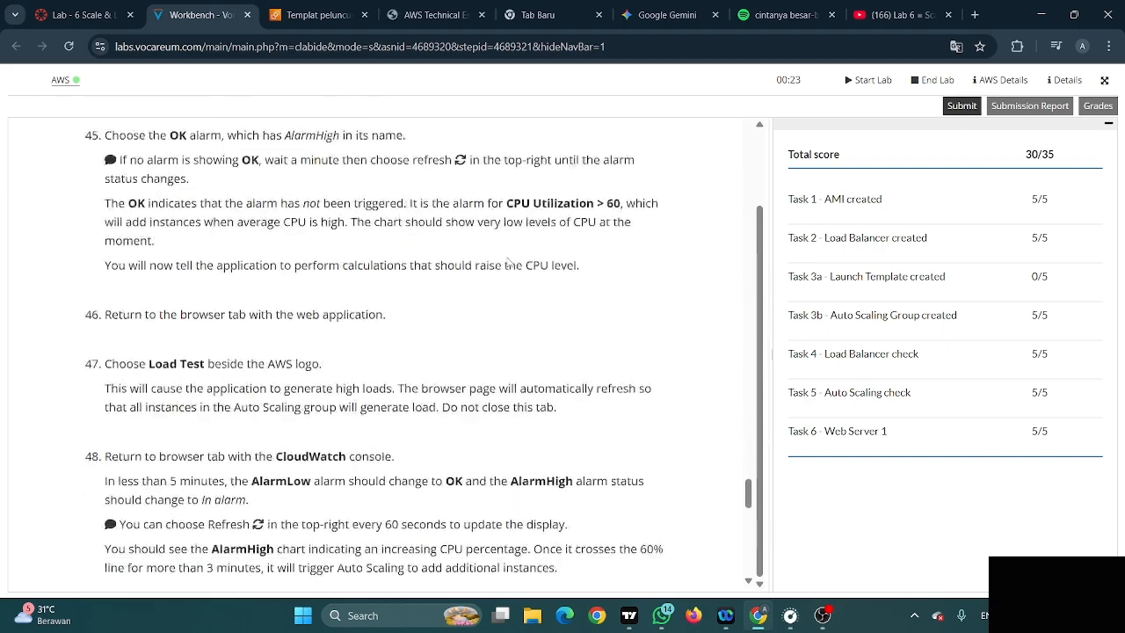
{"action": "scroll", "coordinate": [514, 264], "scroll_direction": "down", "scroll_amount": 4}
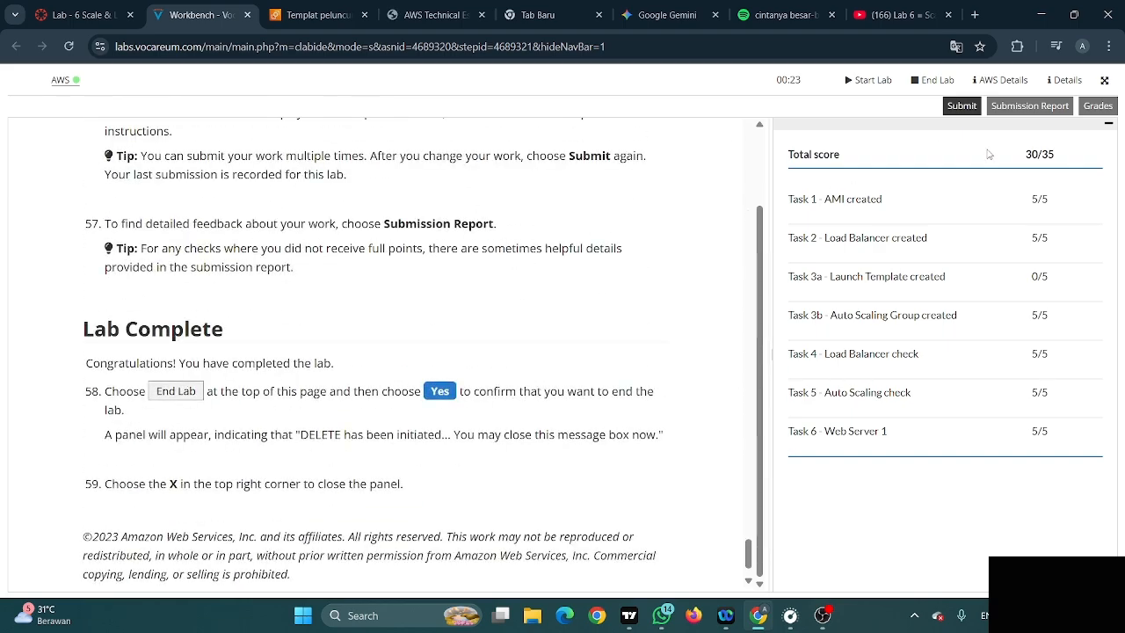
{"action": "left_click_drag", "start_coordinate": [989, 154], "coordinate": [1078, 155]}
{"action": "left_click_drag", "start_coordinate": [1063, 289], "coordinate": [788, 195]}
{"action": "left_click", "coordinate": [964, 279]}
{"action": "left_click_drag", "start_coordinate": [1057, 282], "coordinate": [790, 281]}
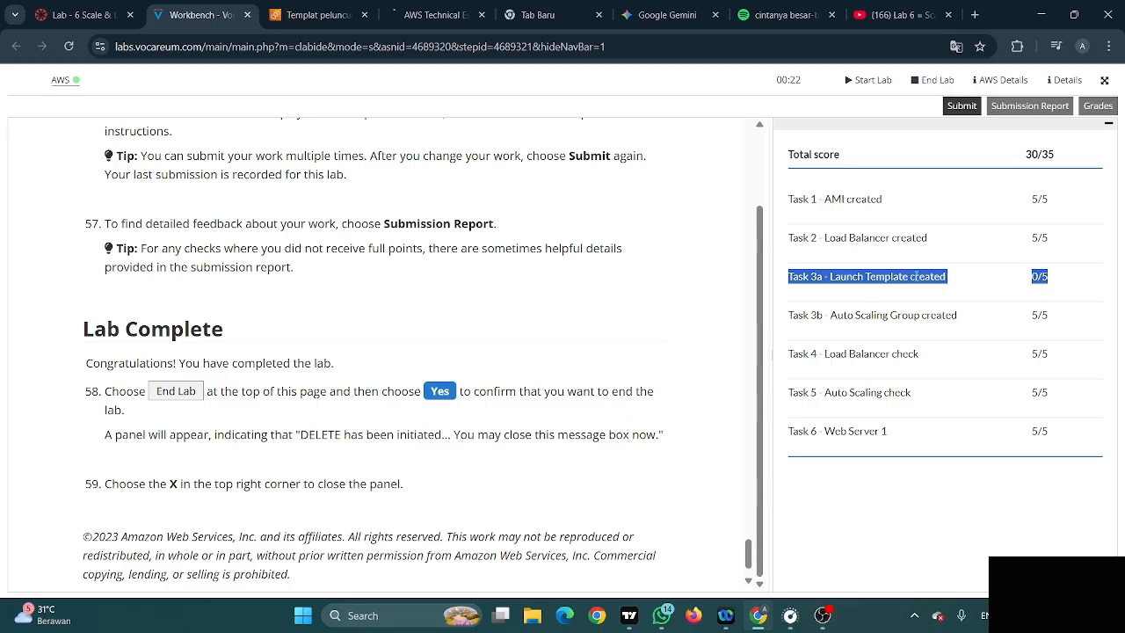
{"action": "left_click", "coordinate": [1043, 278]}
{"action": "left_click_drag", "start_coordinate": [959, 280], "coordinate": [782, 200]}
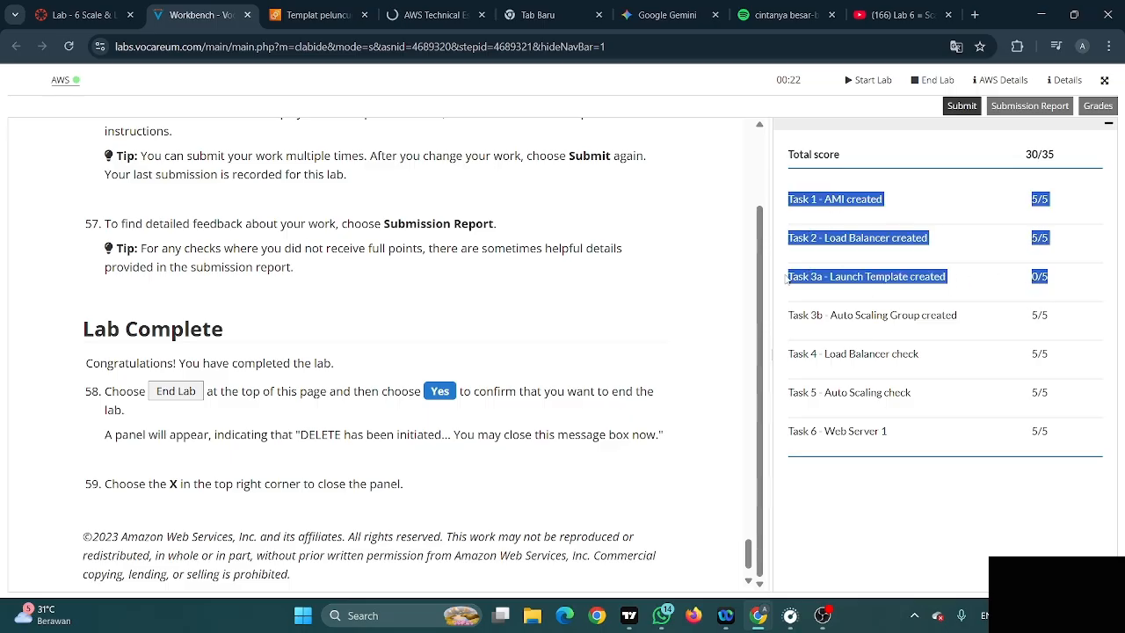
End the lab session as the guide's completion section instructs
{"action": "scroll", "coordinate": [490, 335], "scroll_direction": "down", "scroll_amount": 1}
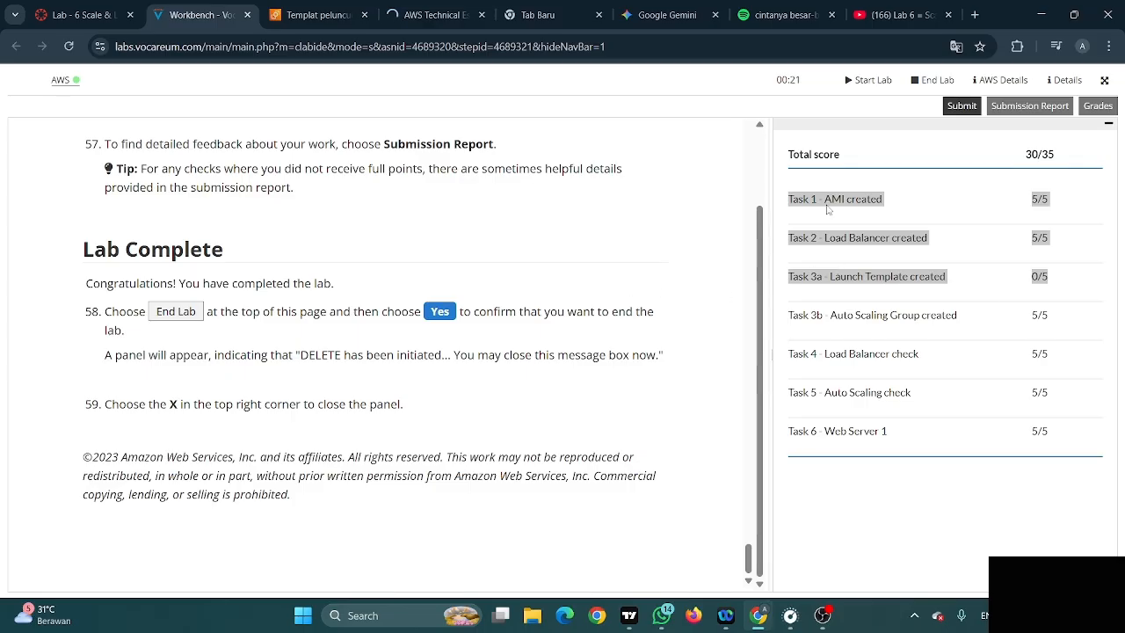
{"action": "left_click", "coordinate": [932, 79]}
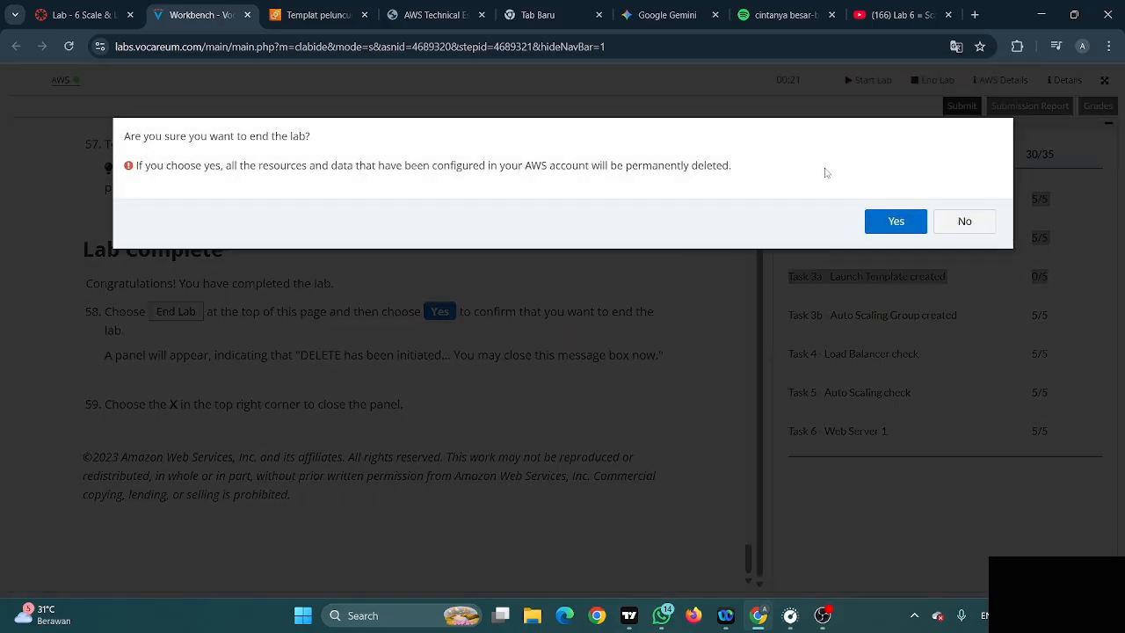